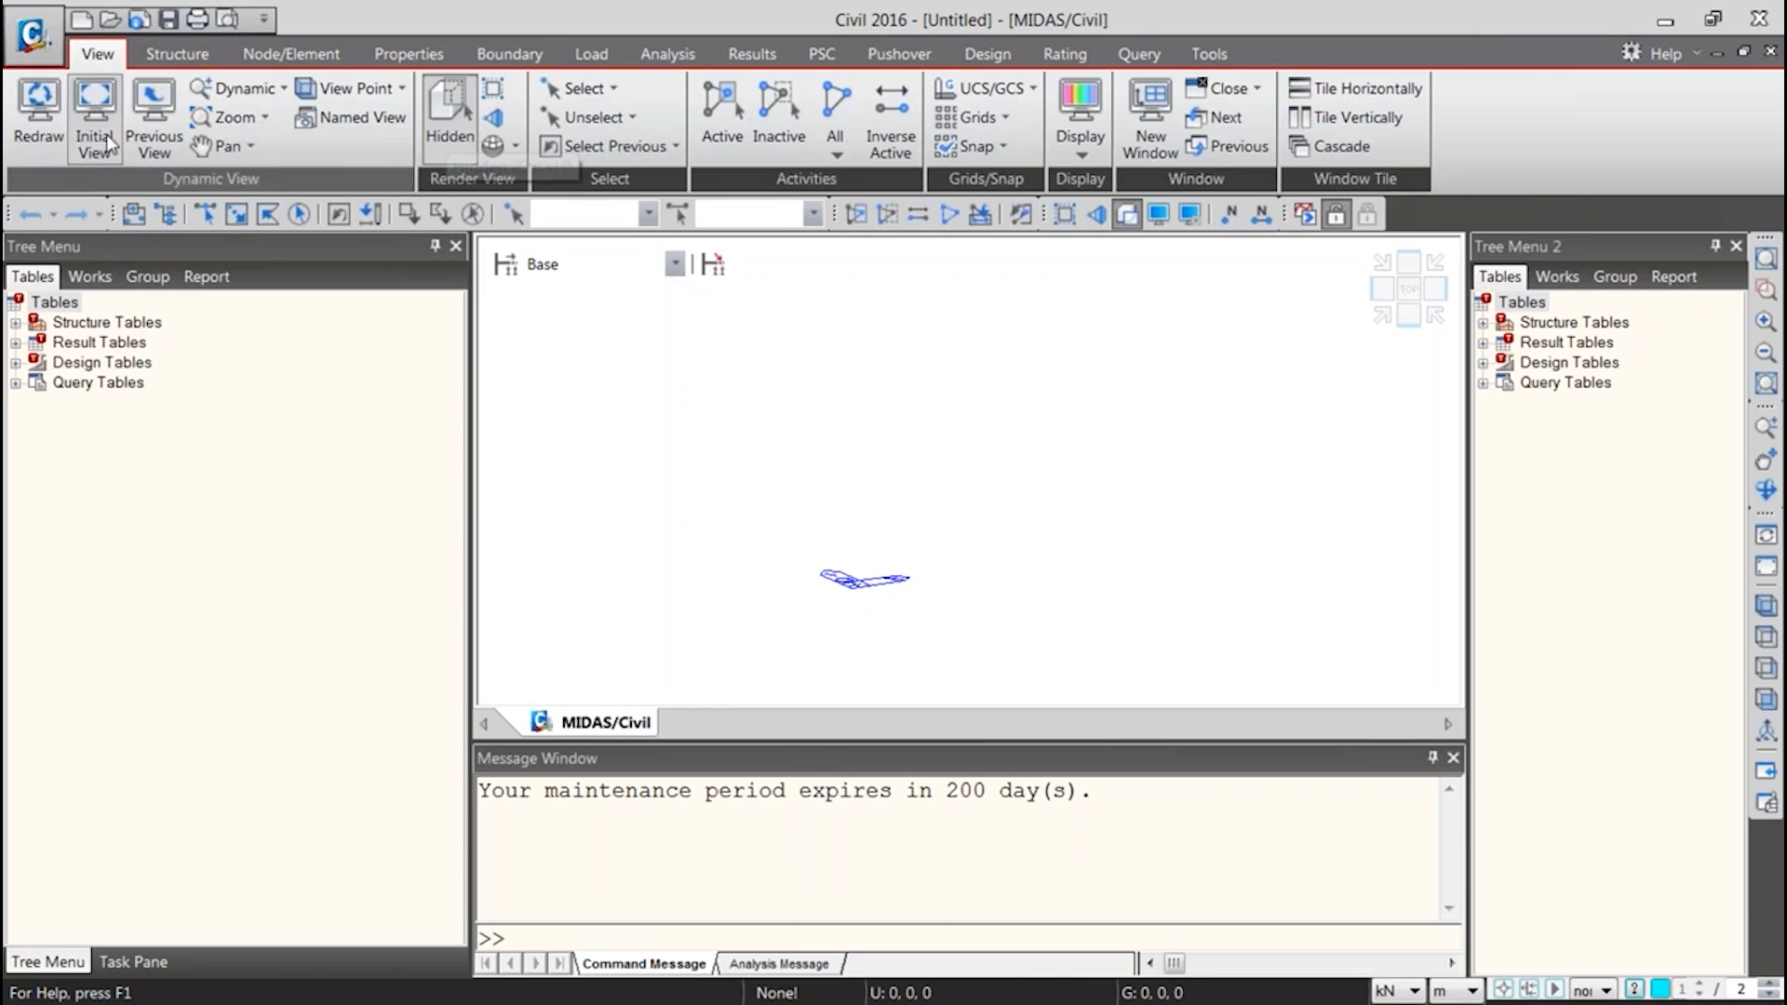
Start a new section and define it as a user-defined Solid Rectangle
left_click(387, 59)
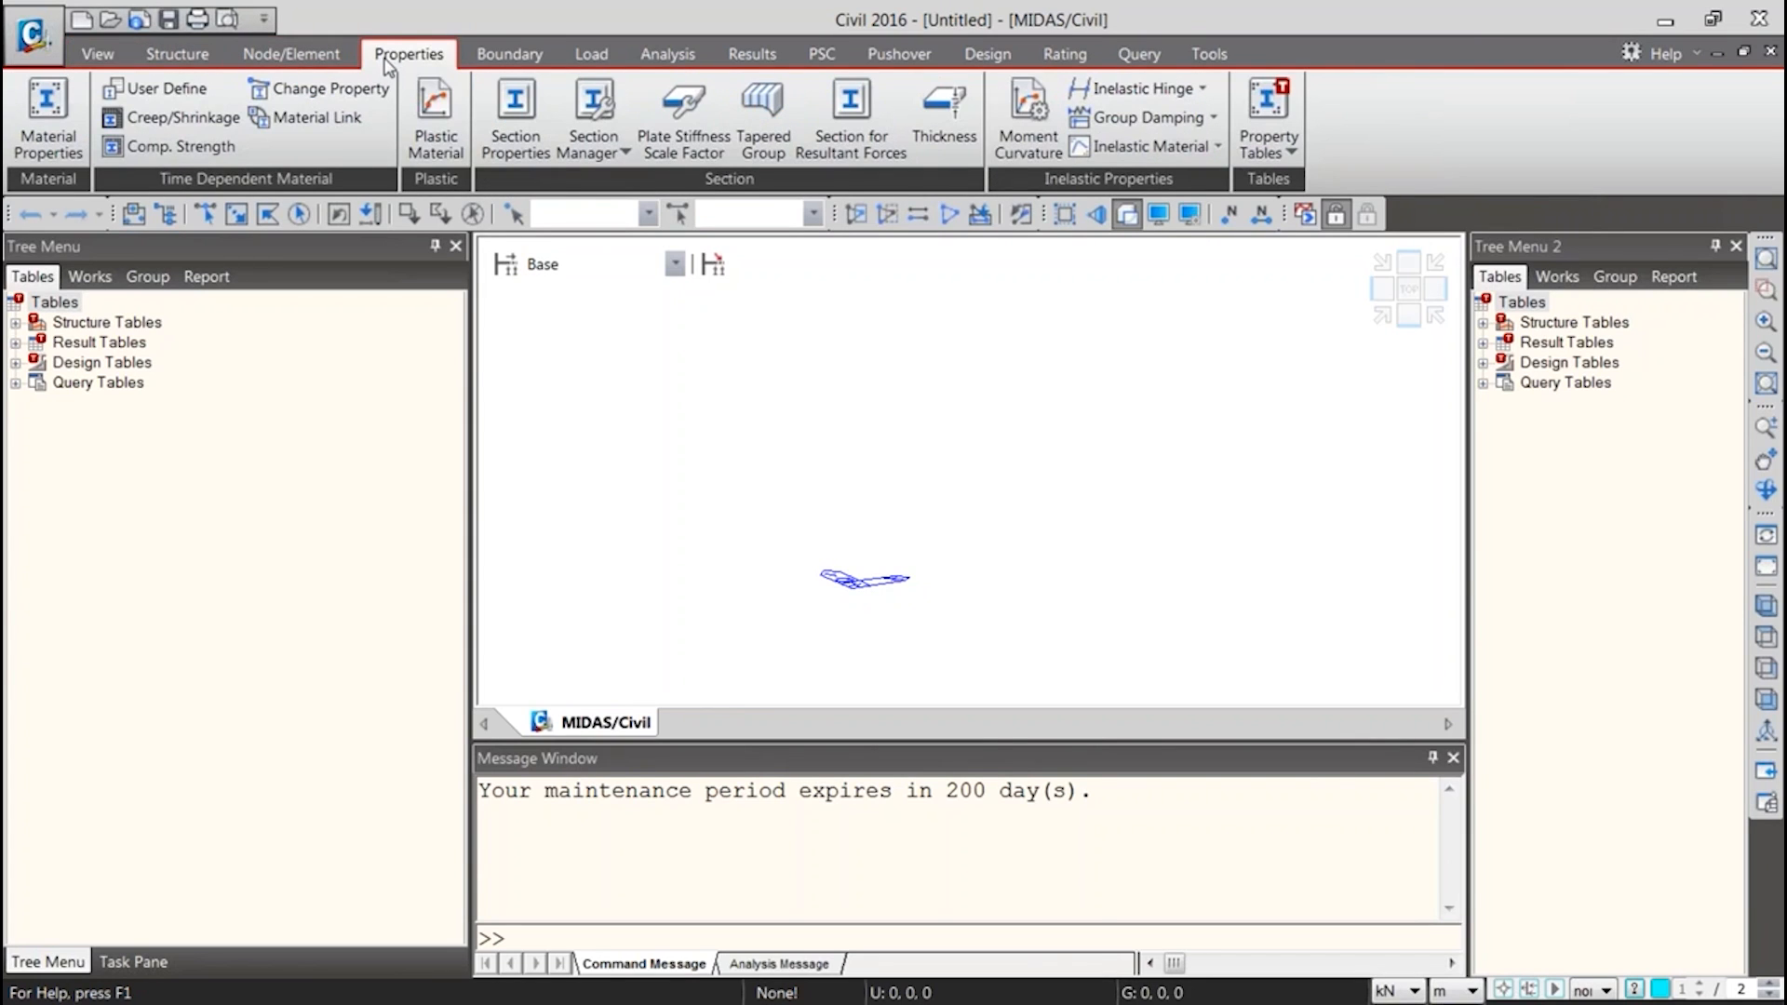
left_click(510, 140)
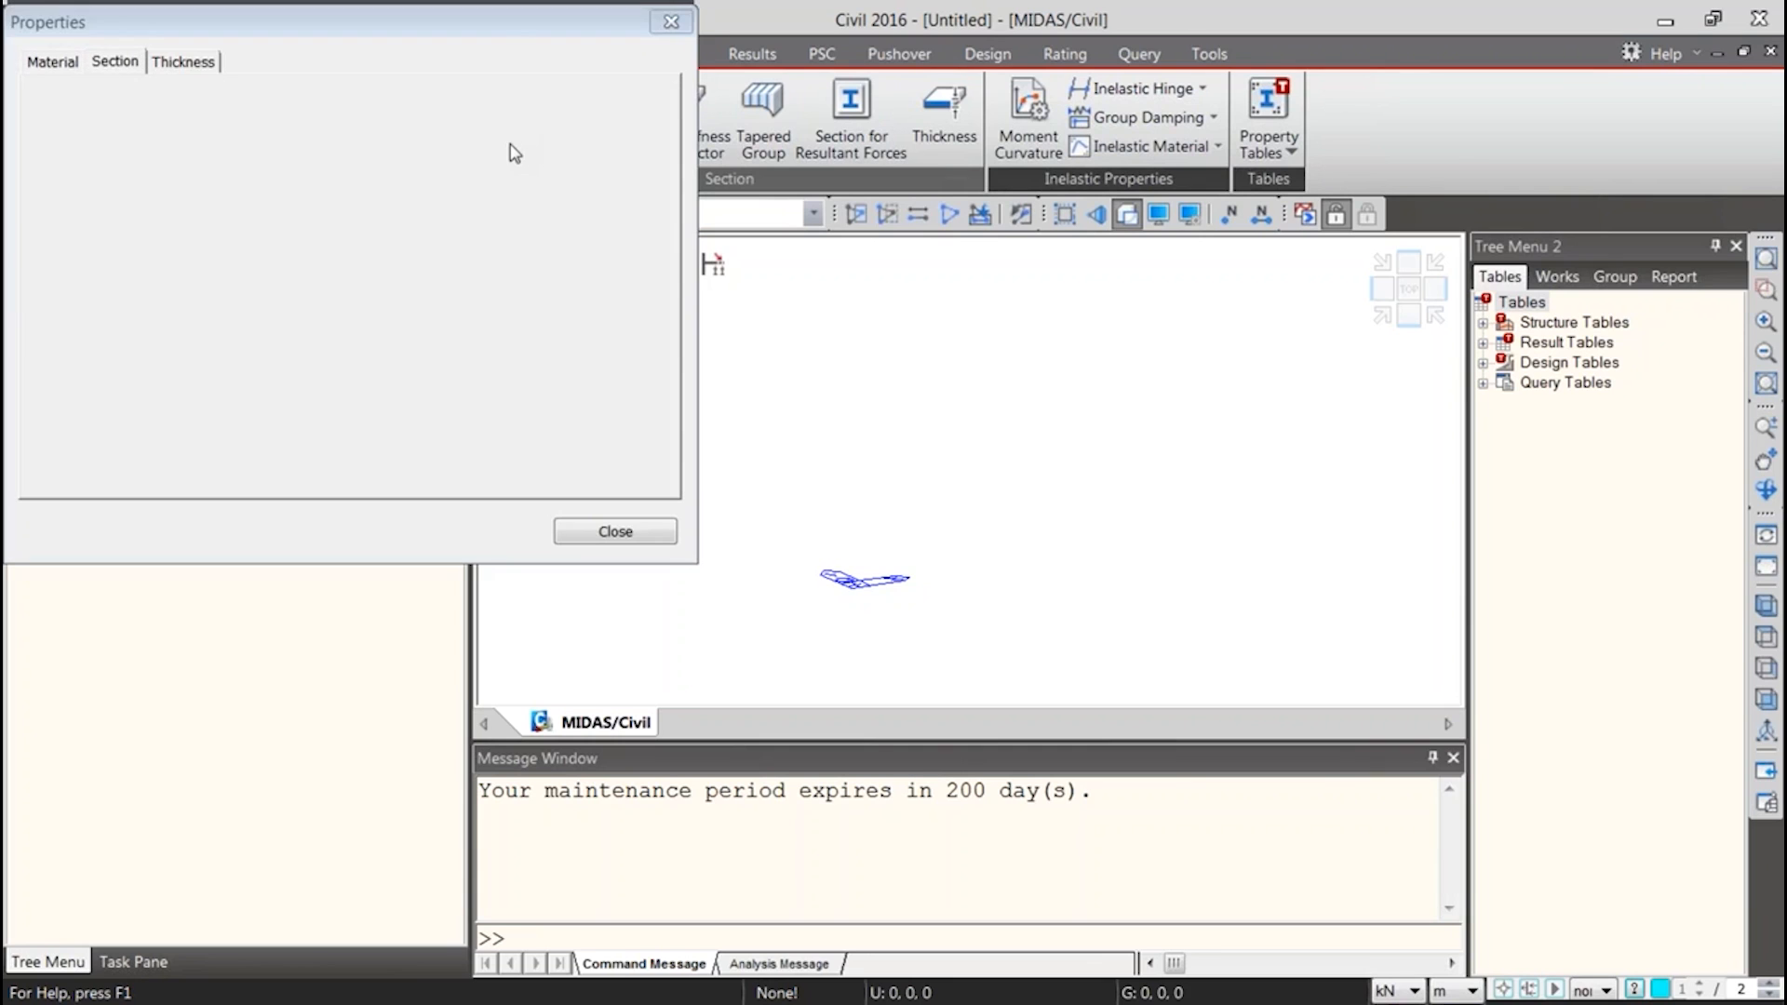
left_click(1003, 175)
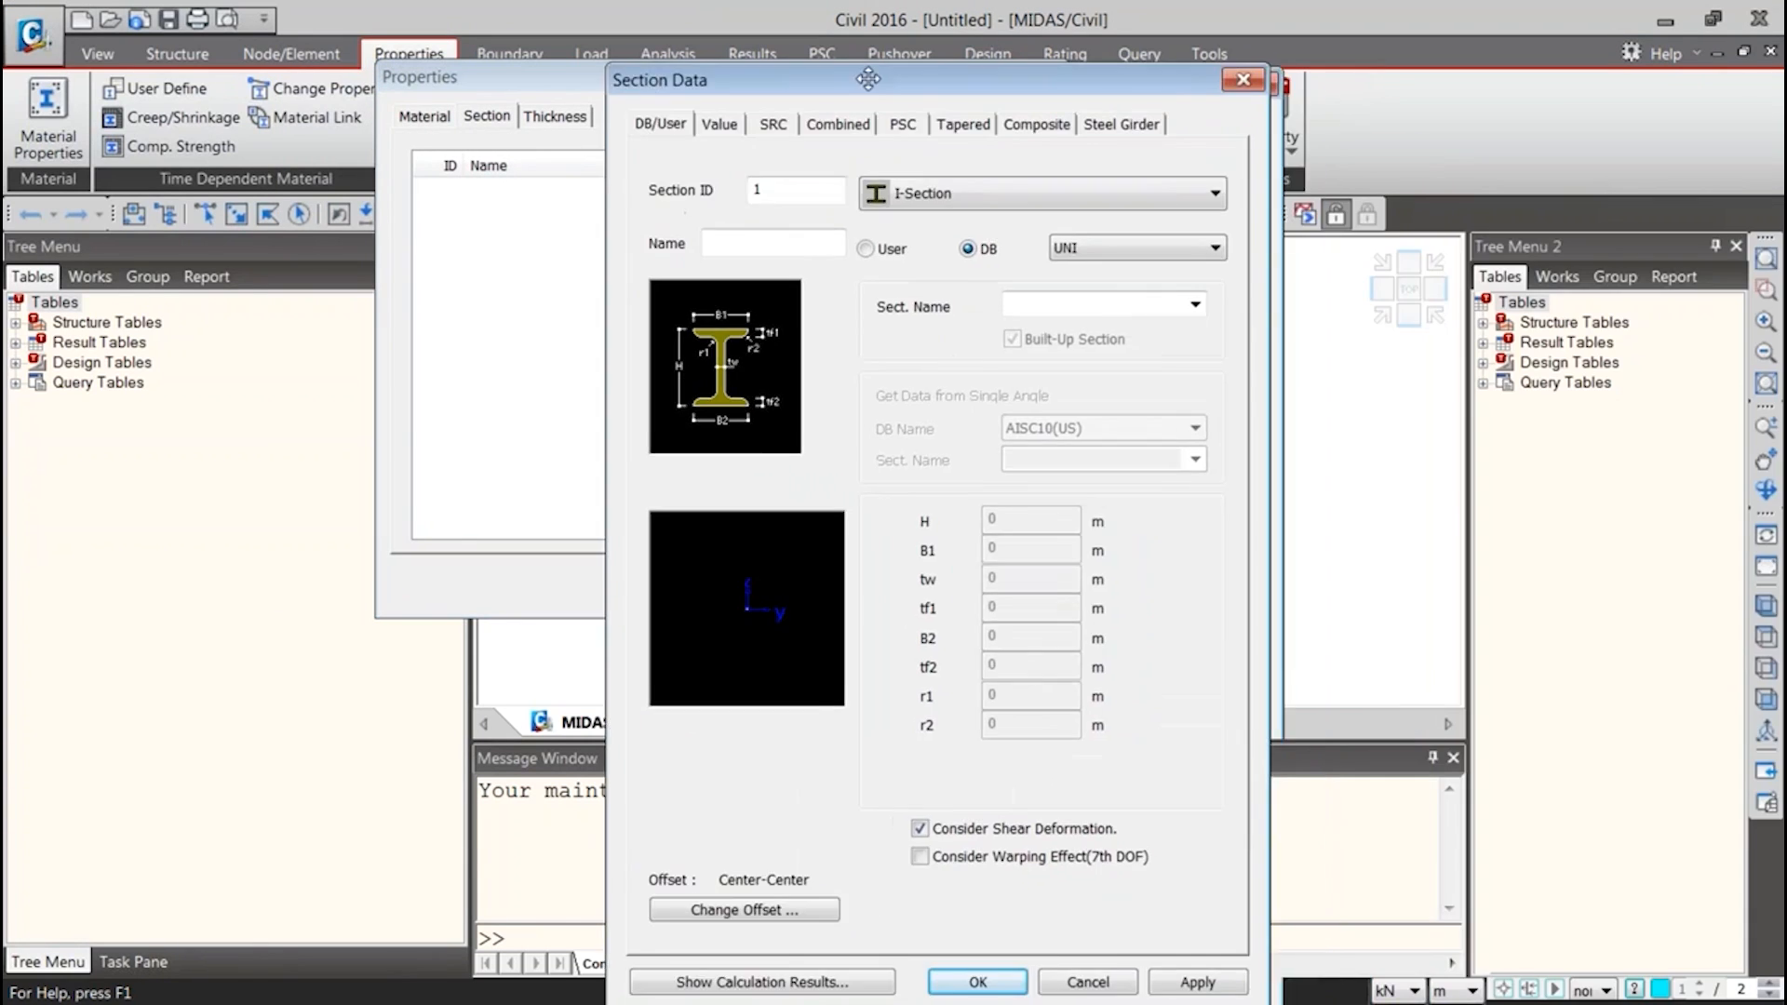
left_click(1012, 89)
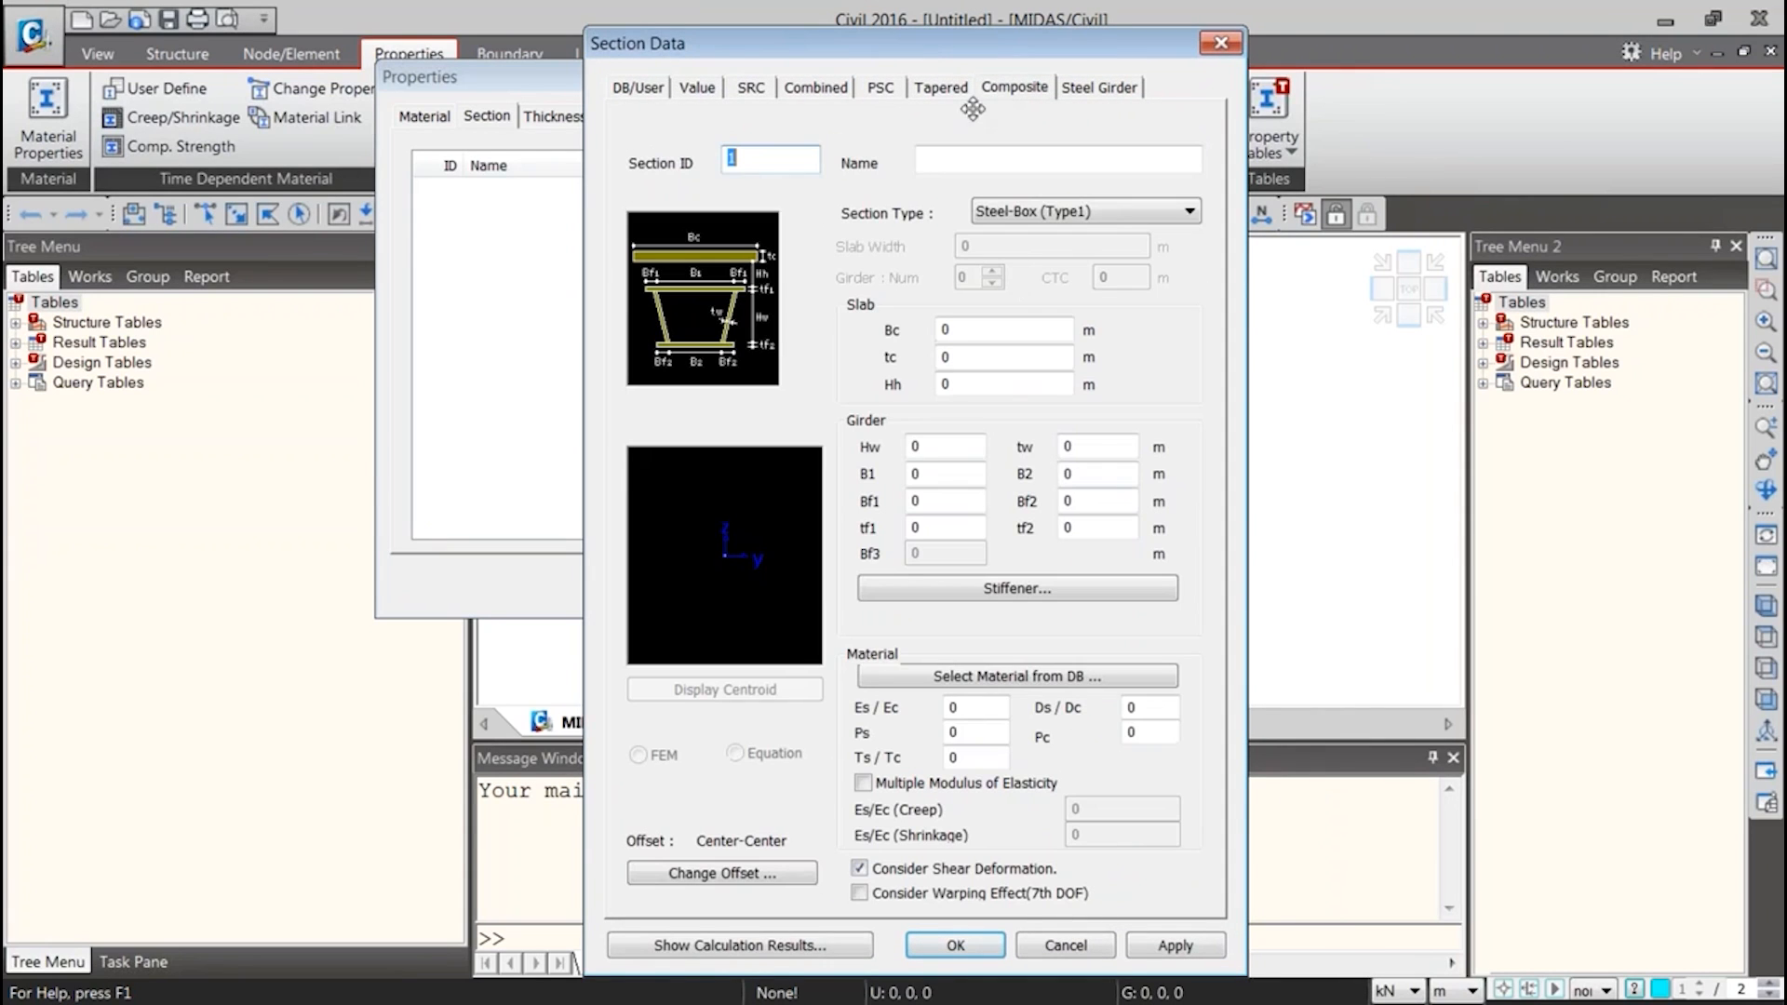
left_click(642, 91)
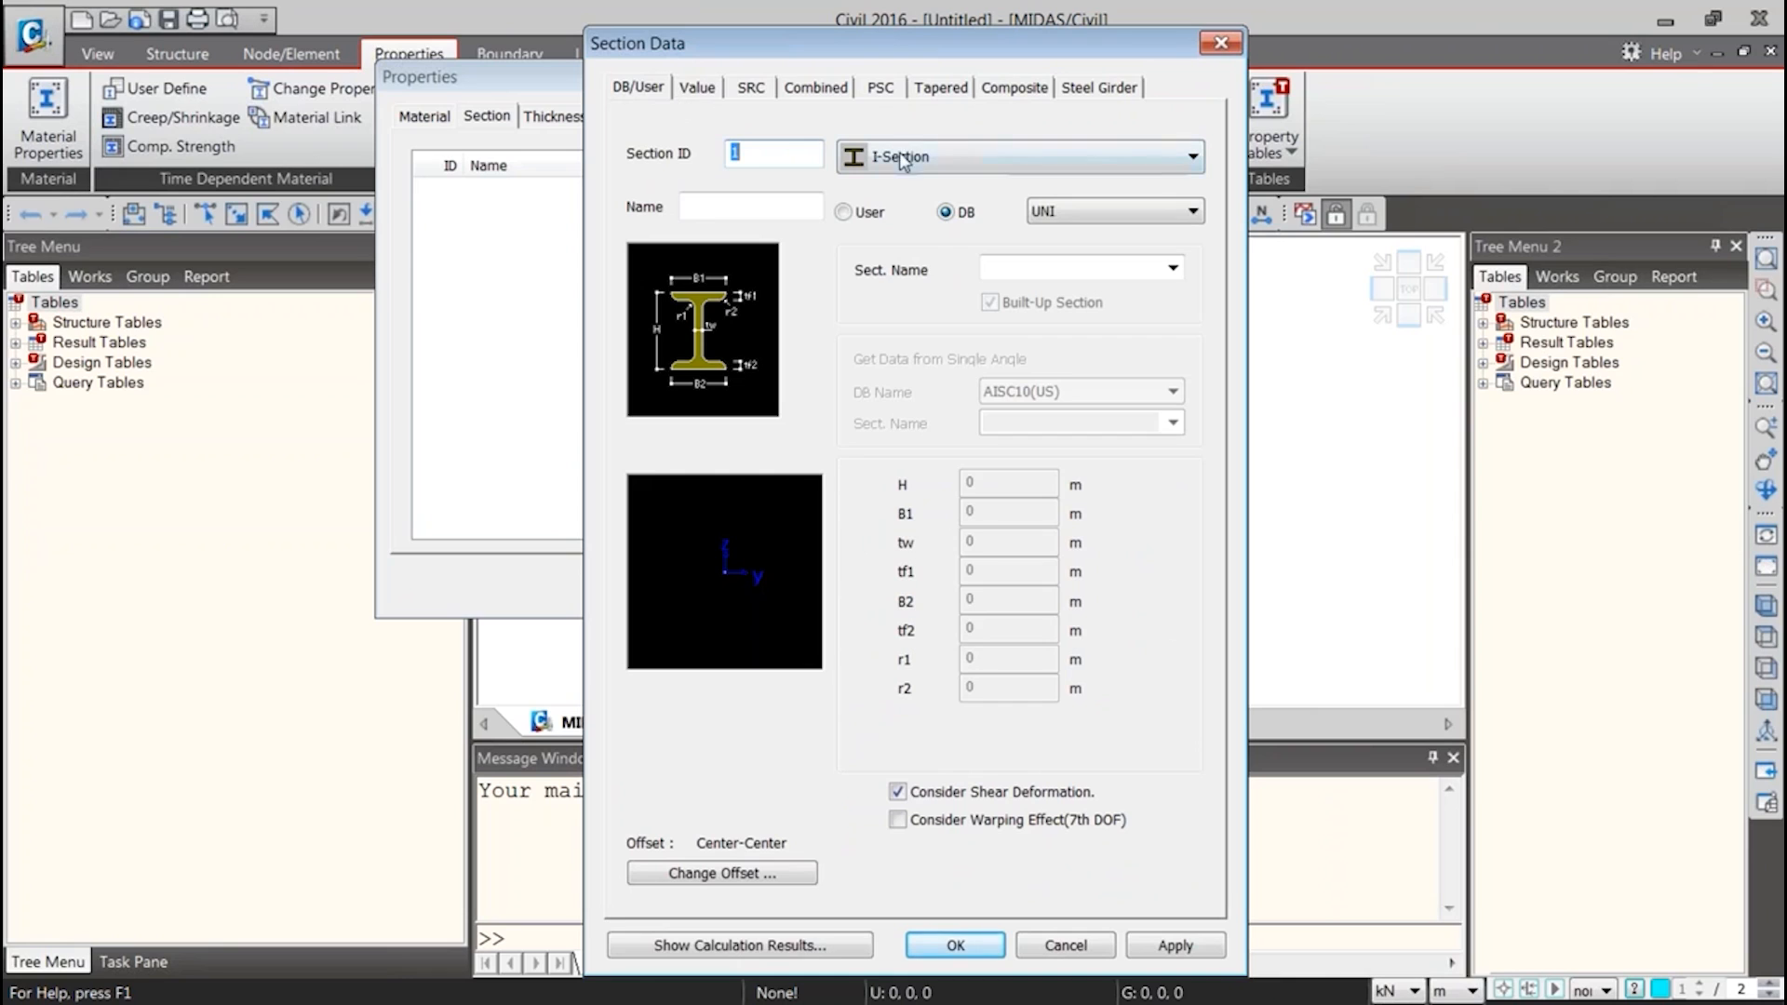
left_click(901, 160)
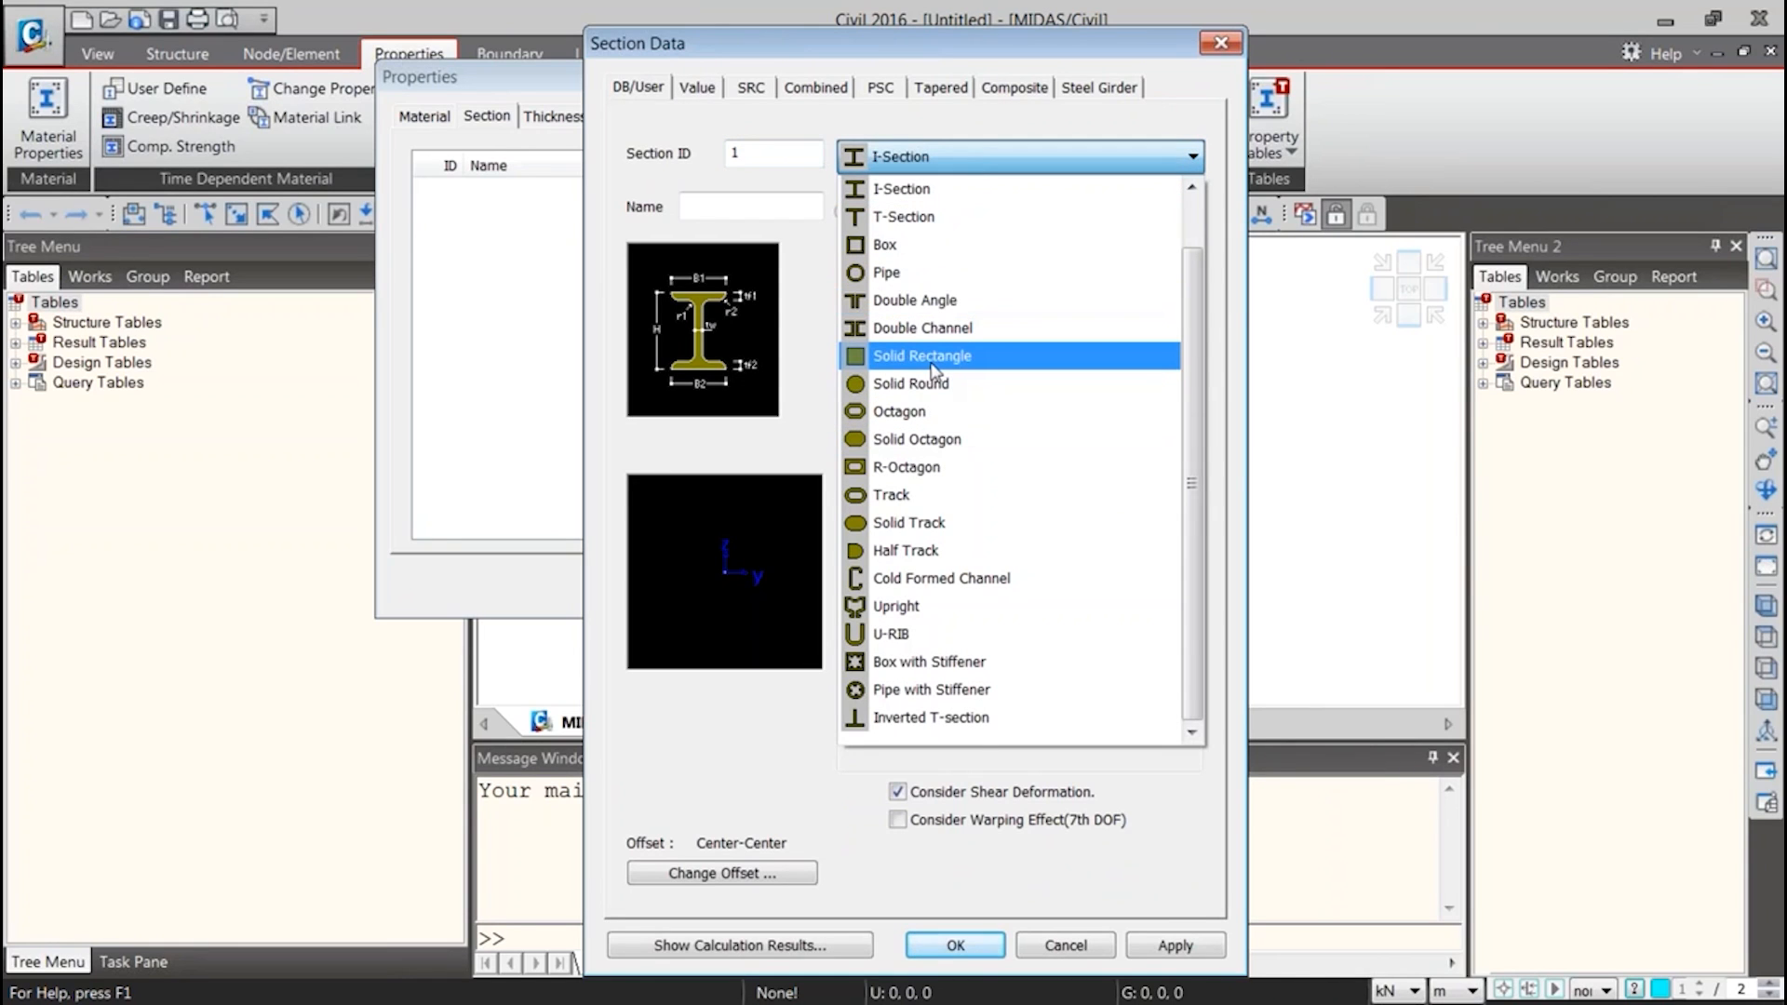
left_click(926, 370)
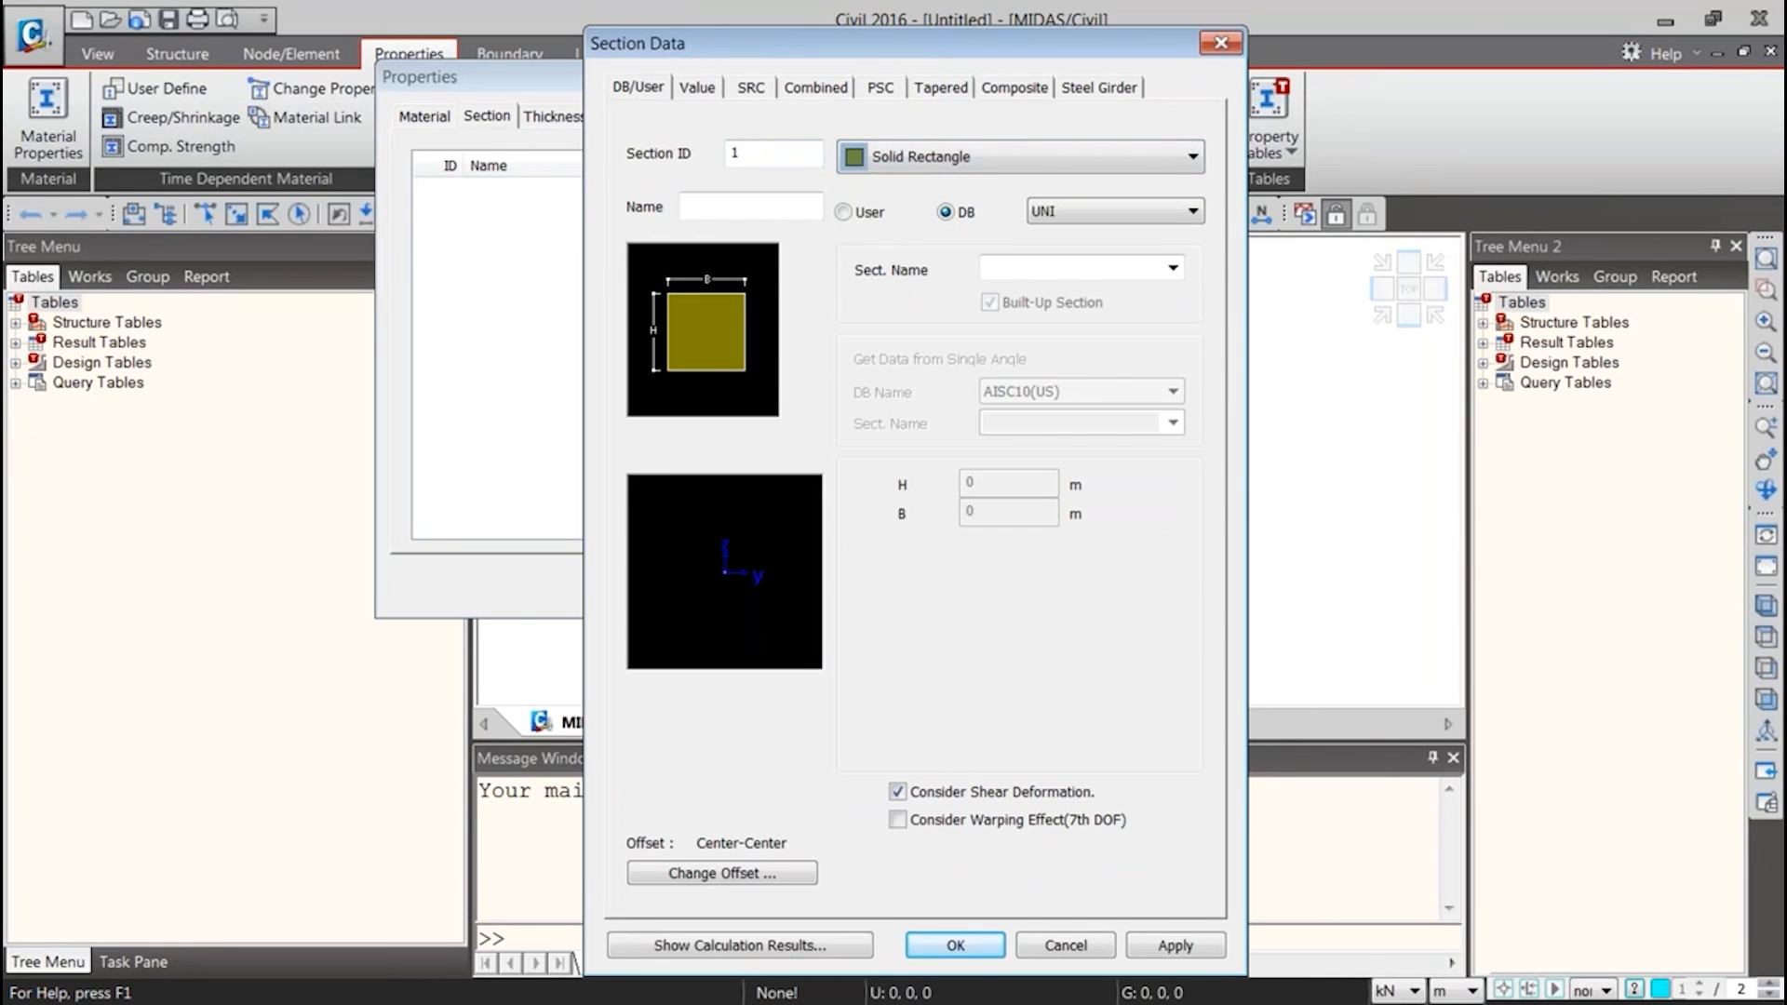
left_click(843, 213)
Name the rectangular section Pier Cap, set H to 1 m and B to 2 m, and add it to the section list
left_click(767, 208)
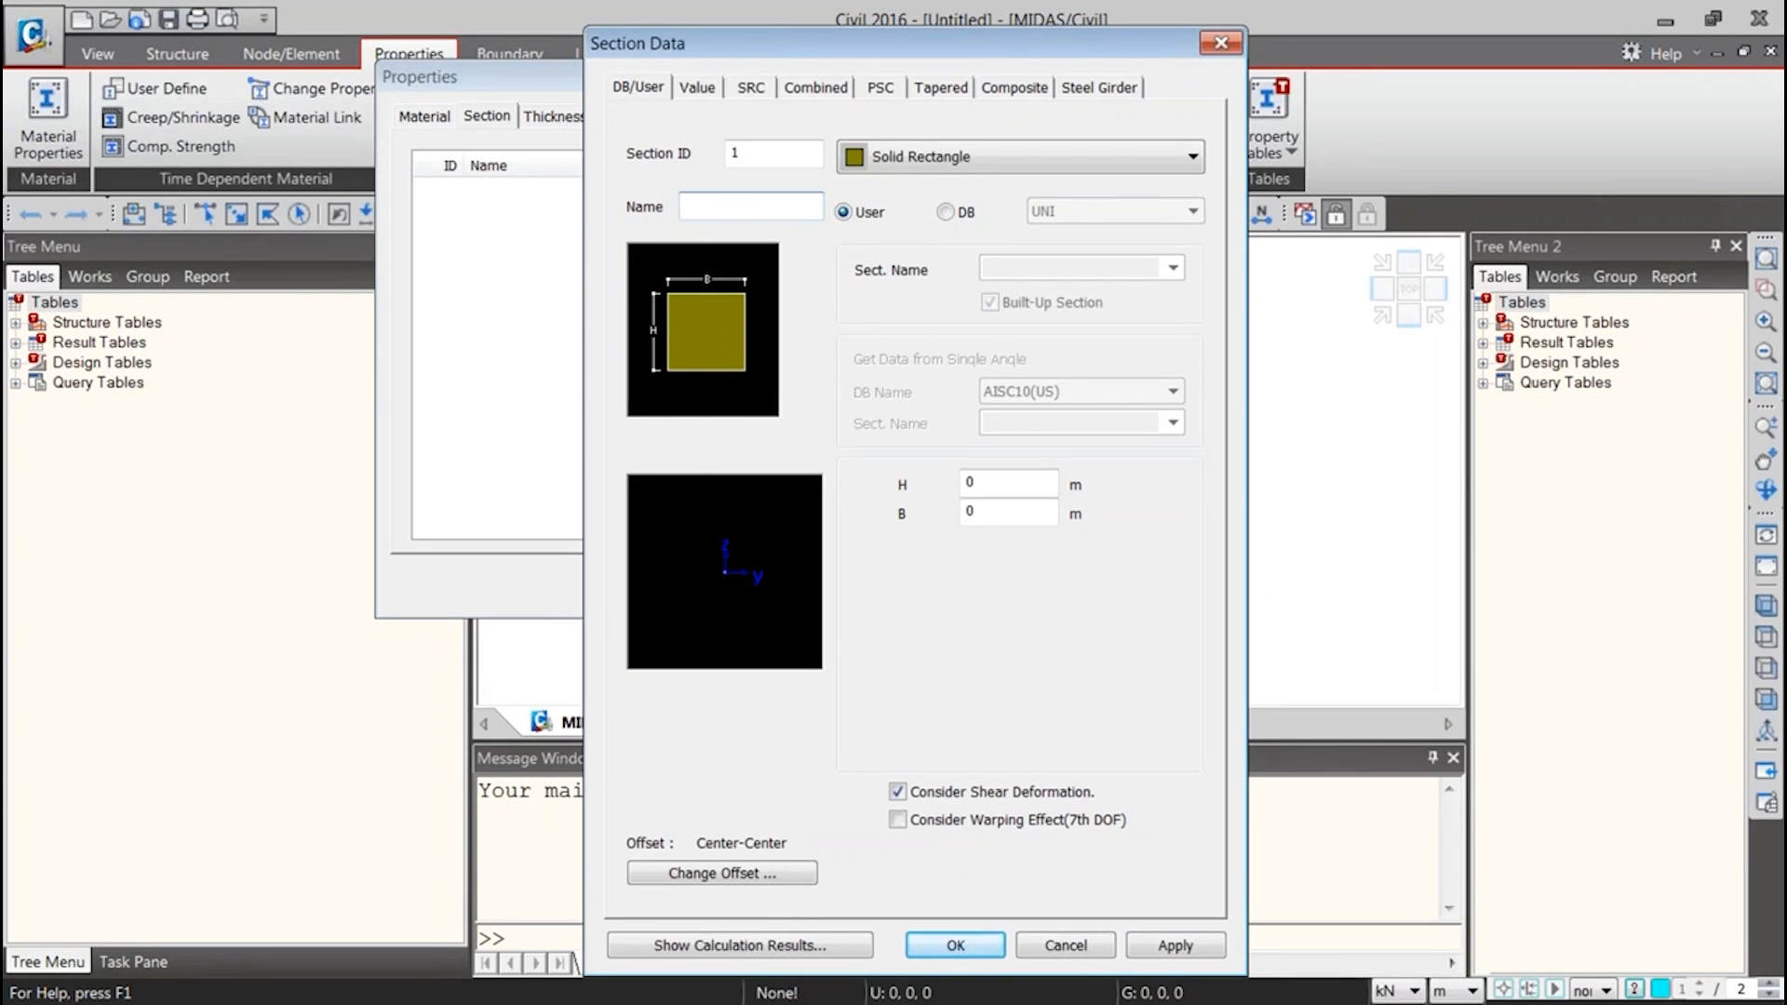
type("Pier Cap")
double_click(1004, 479)
type("1")
key("Tab")
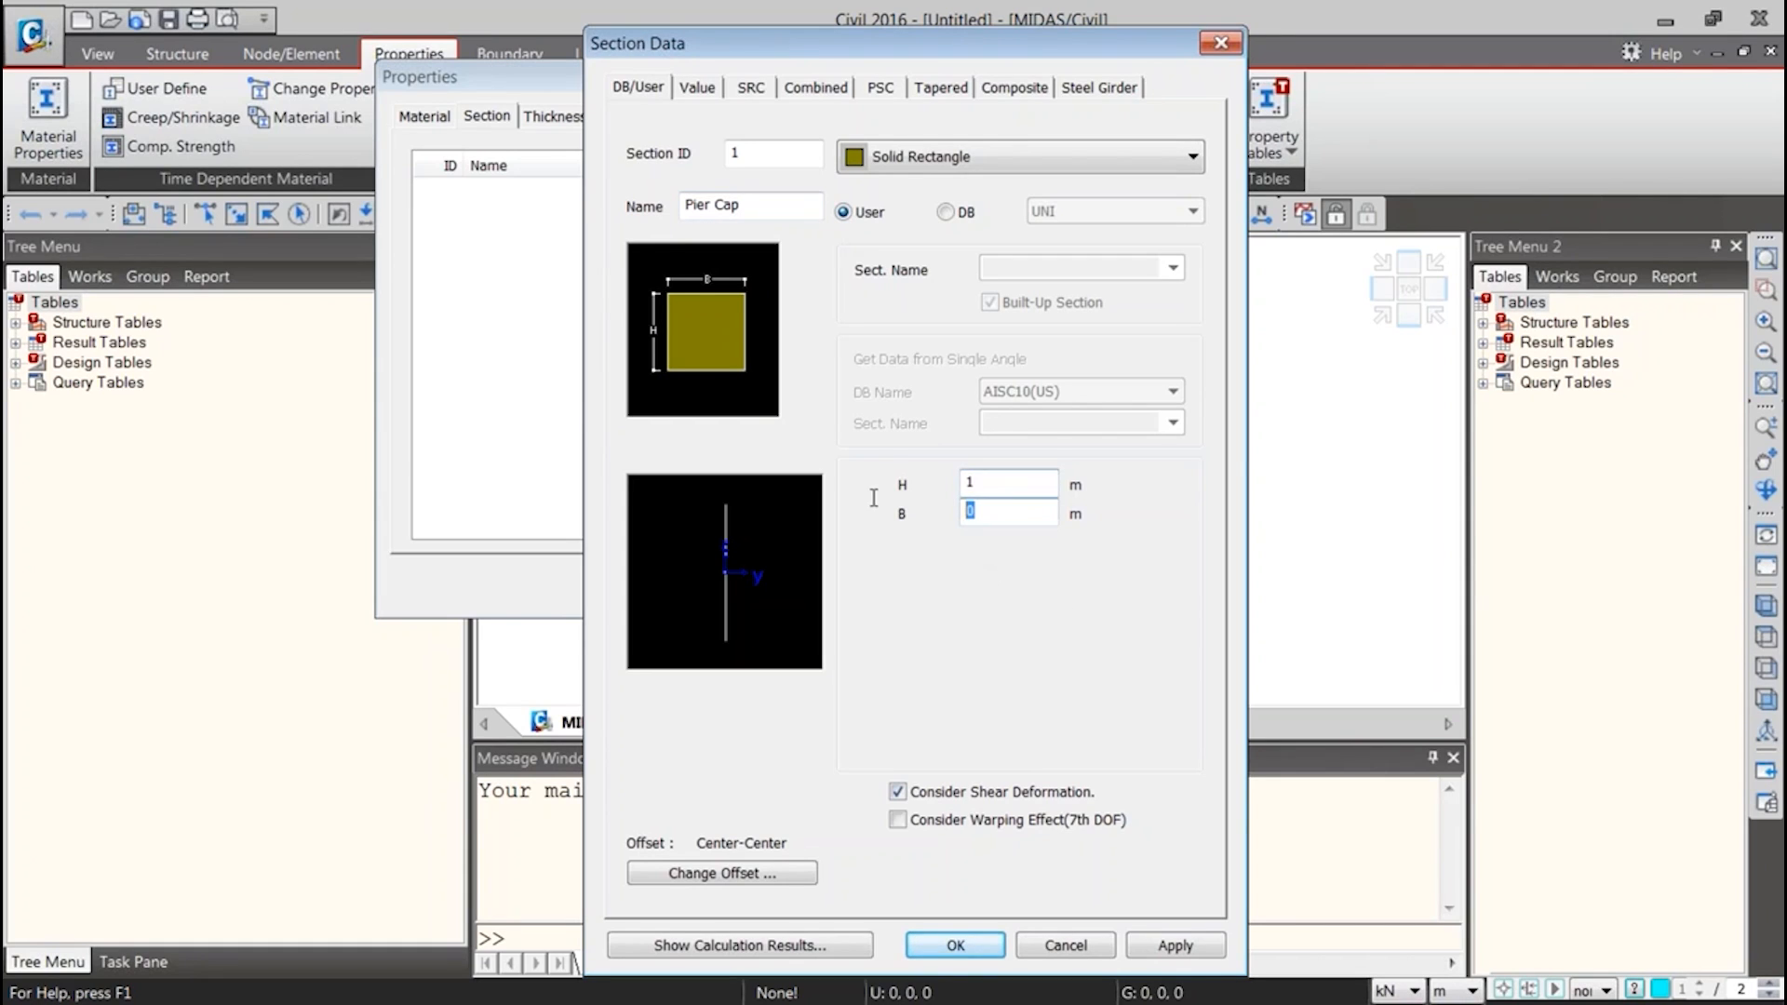
type("2")
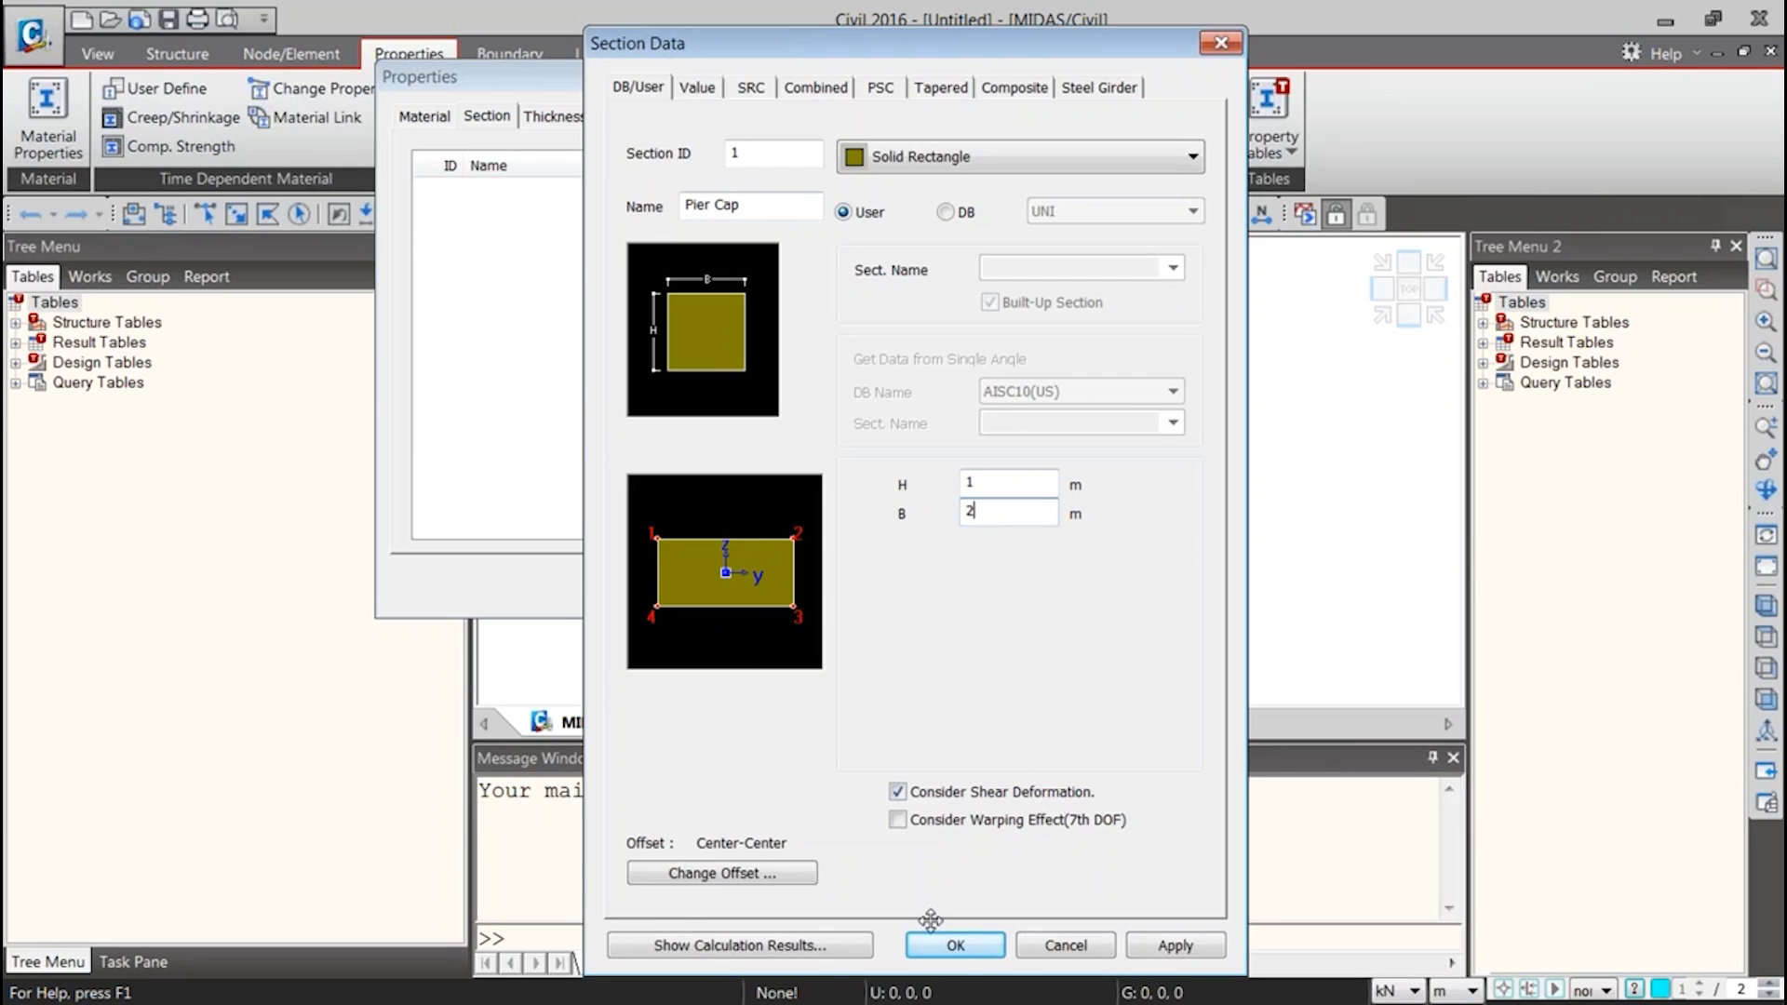
left_click(956, 945)
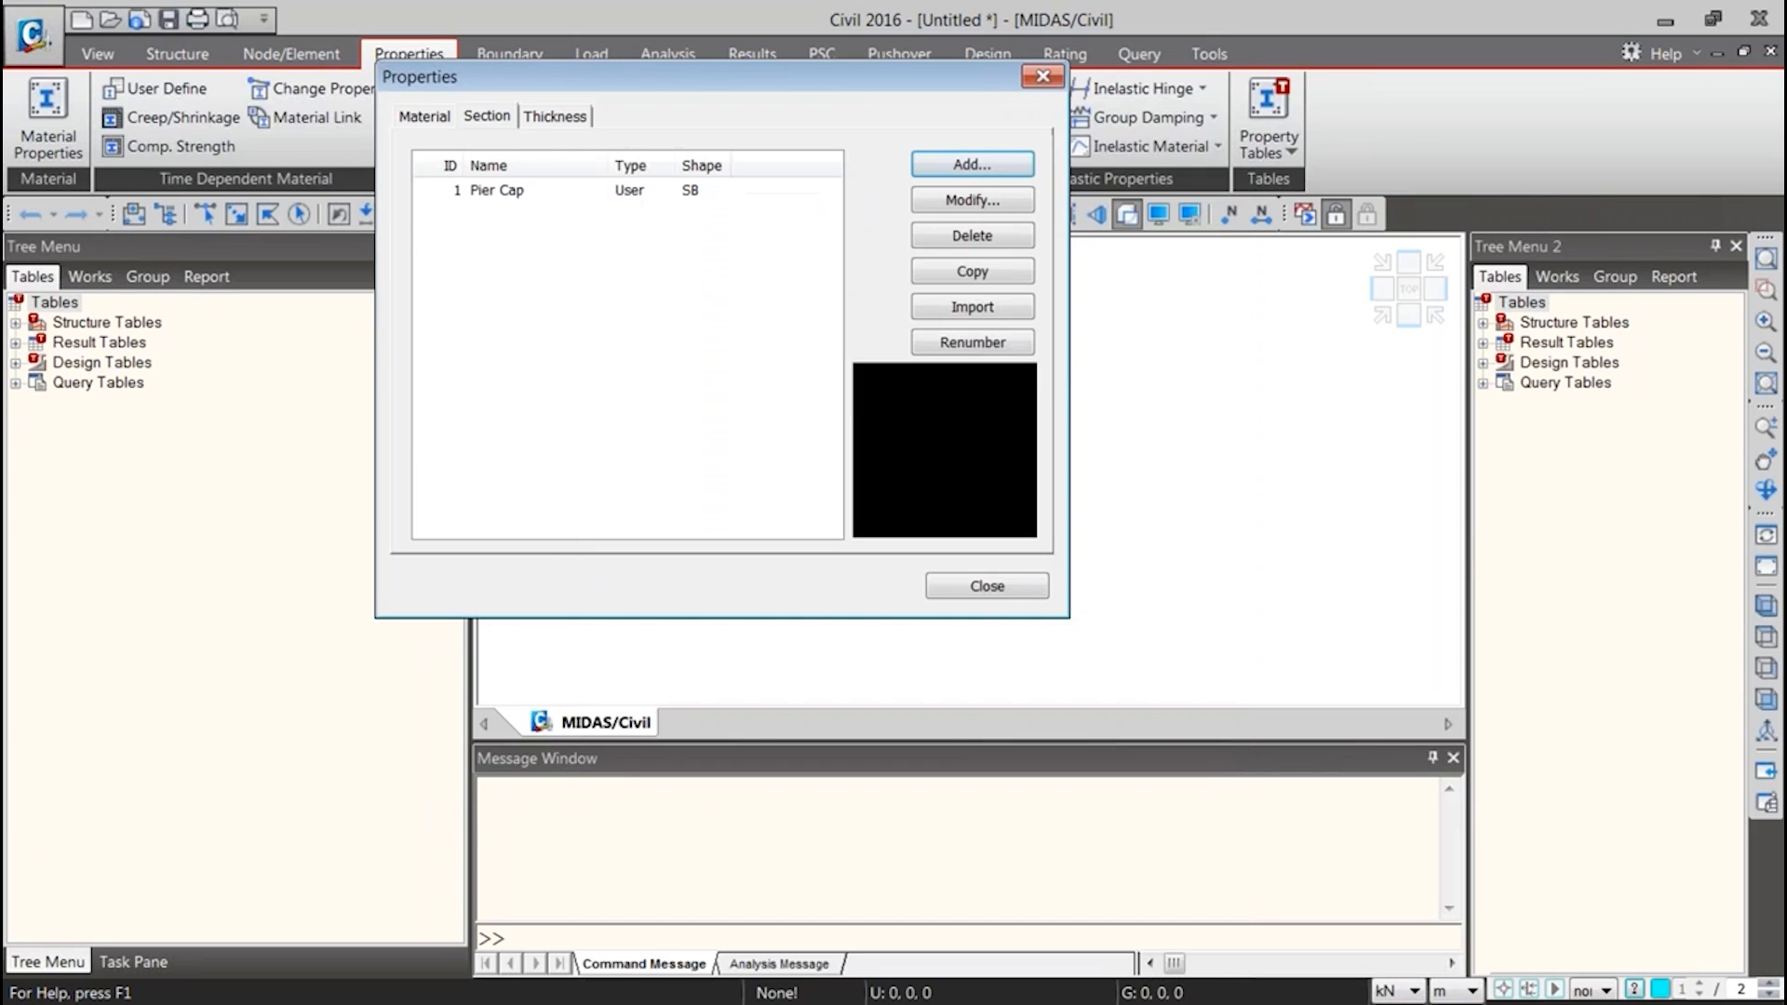
Start a new steel material and set its standard to ASTM(S)
left_click(425, 116)
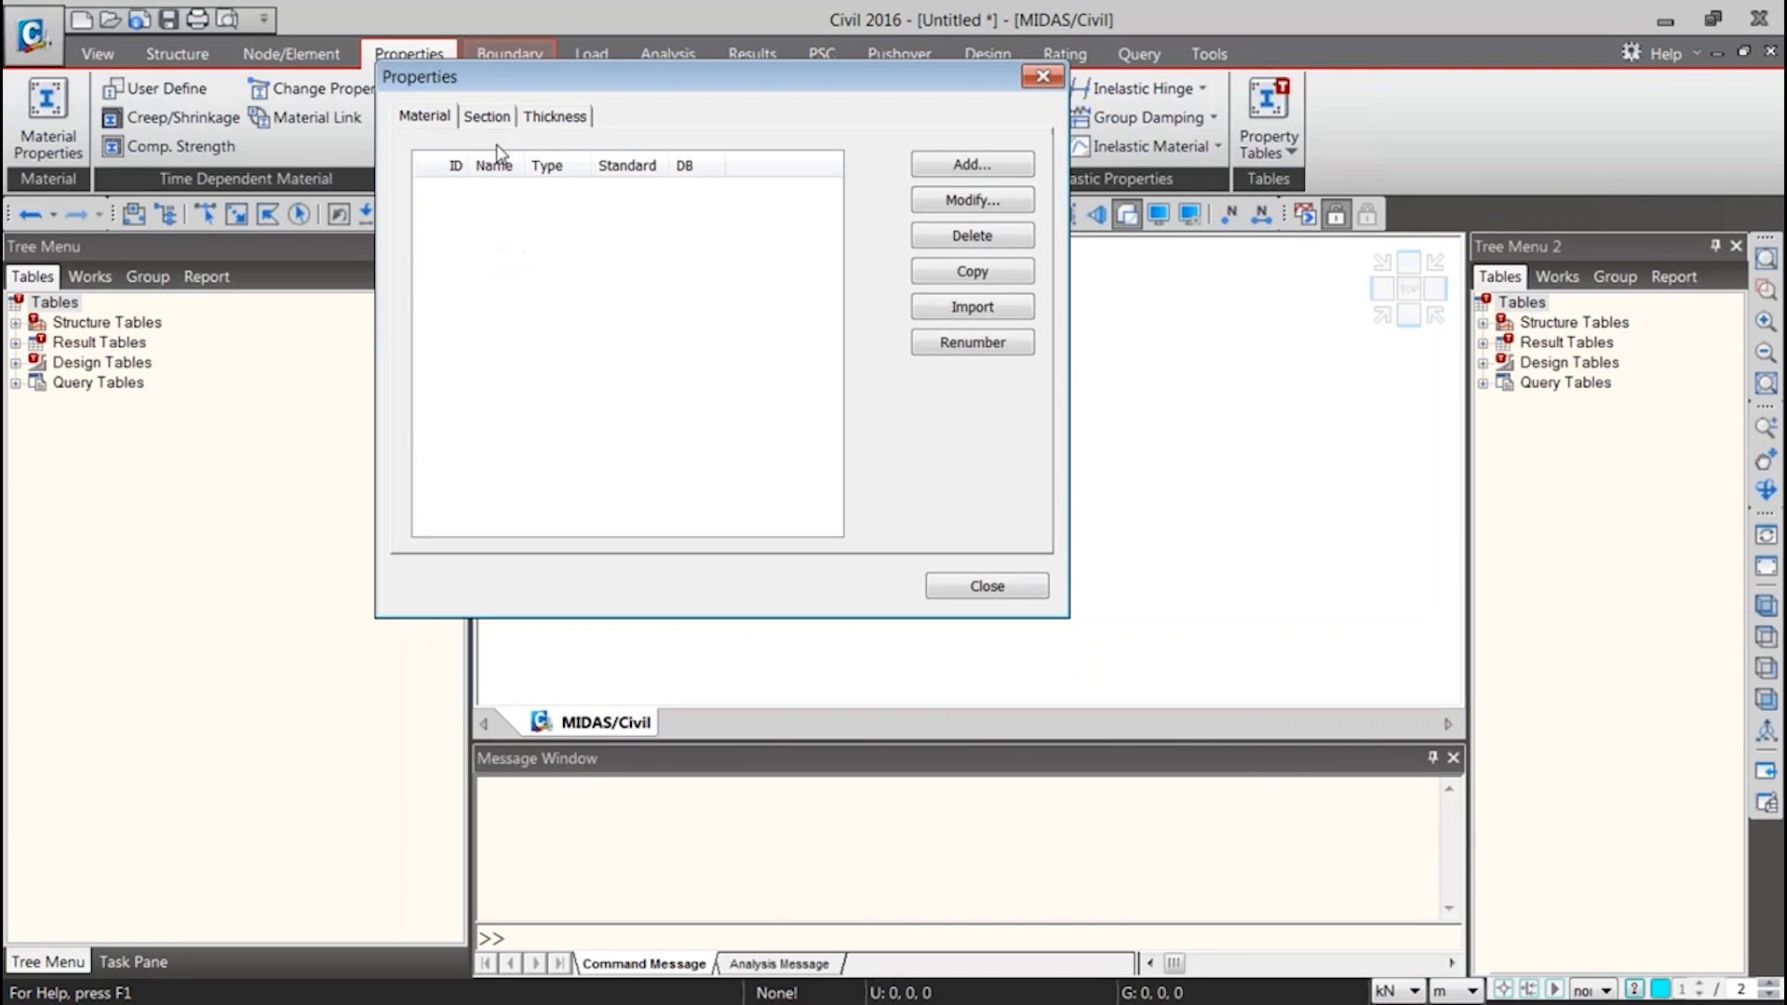
left_click(972, 164)
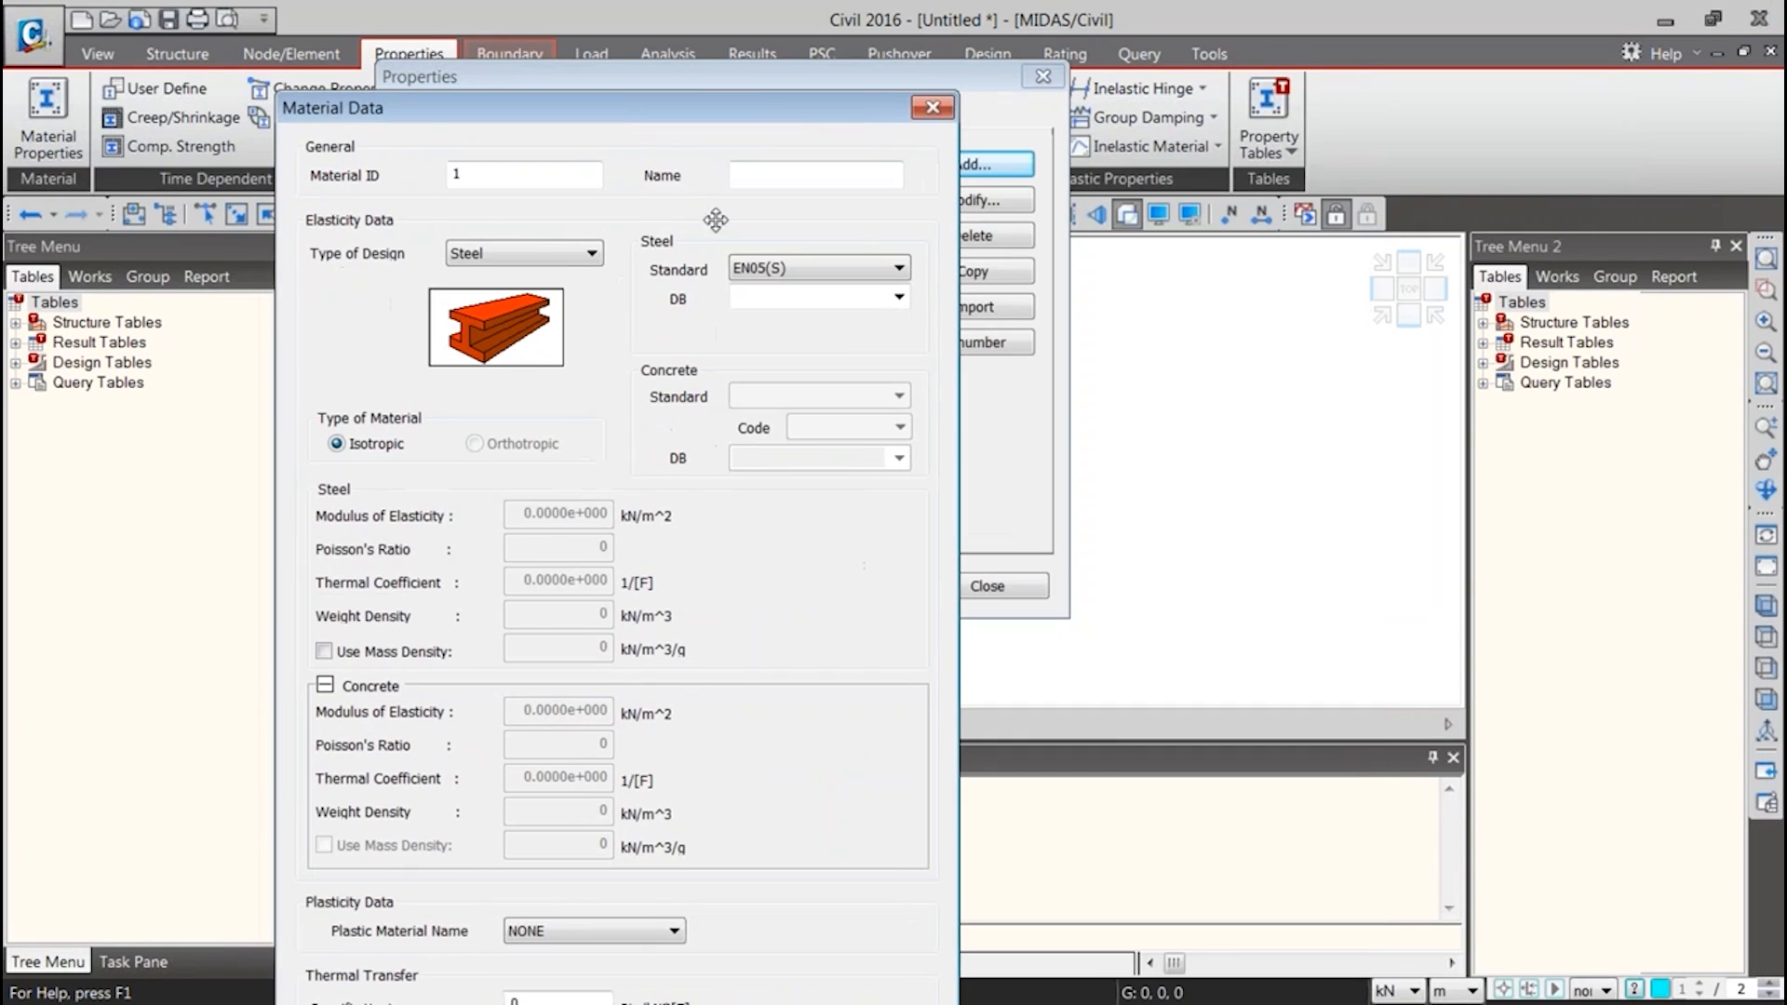
left_click(767, 267)
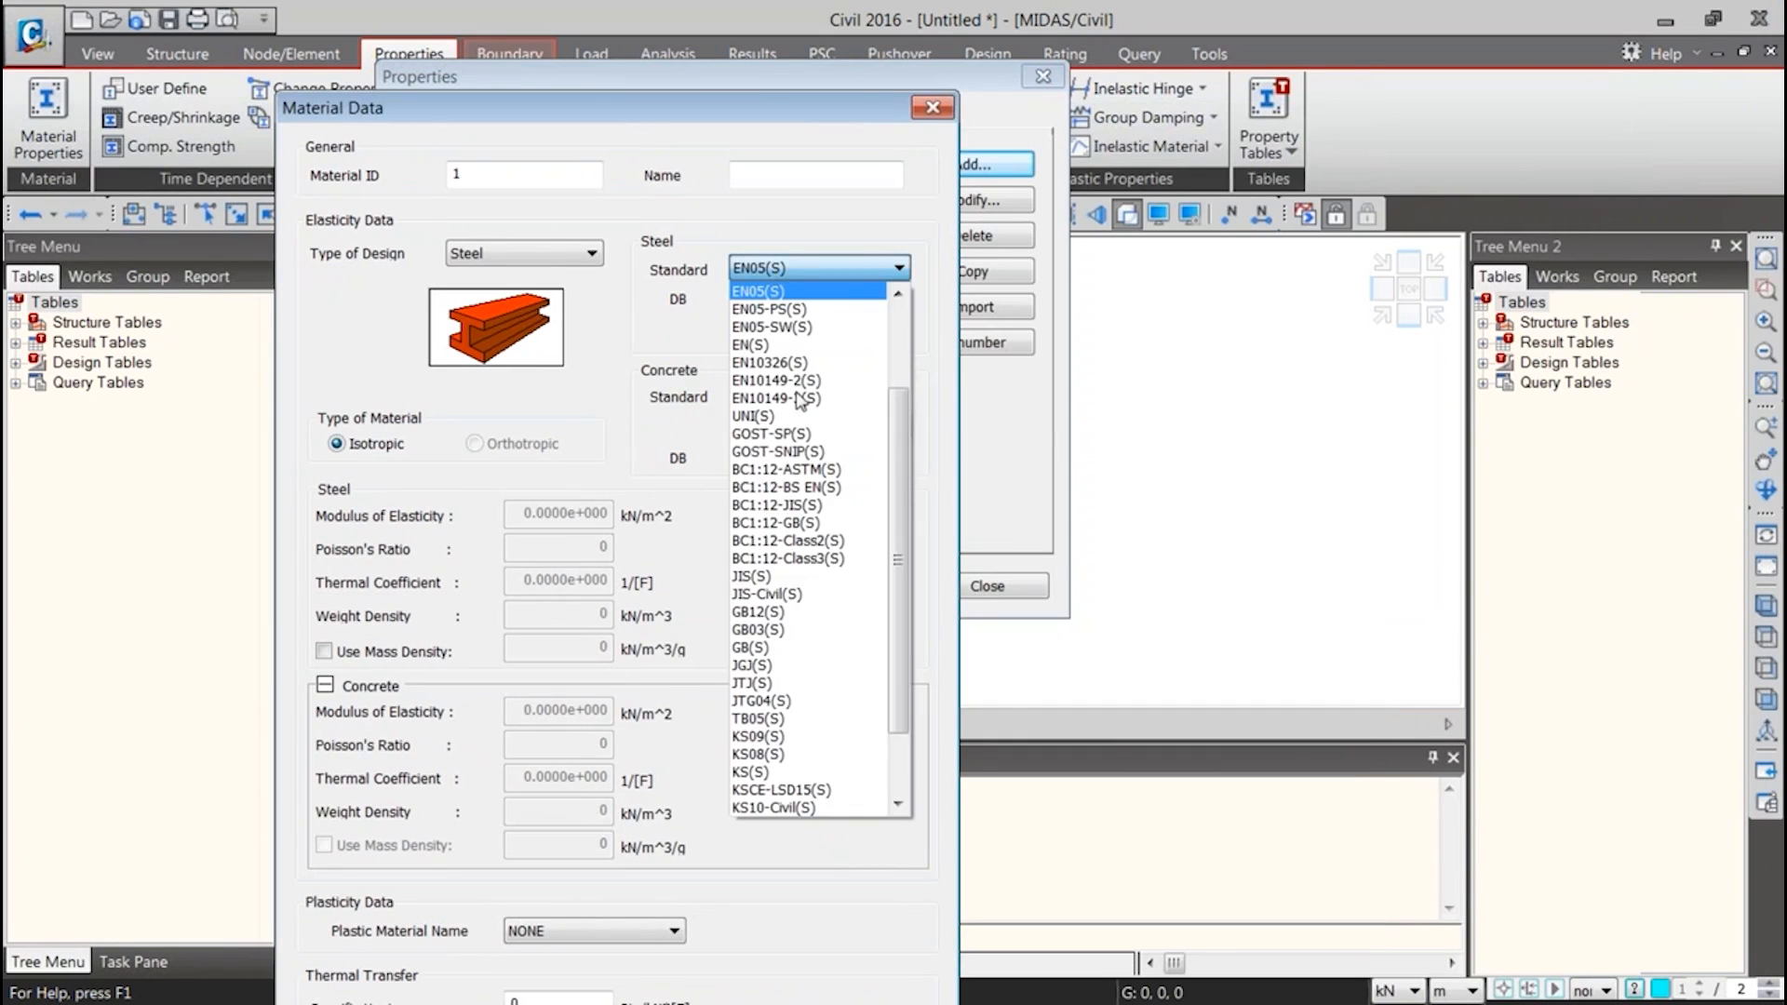
left_click(791, 345)
left_click(815, 267)
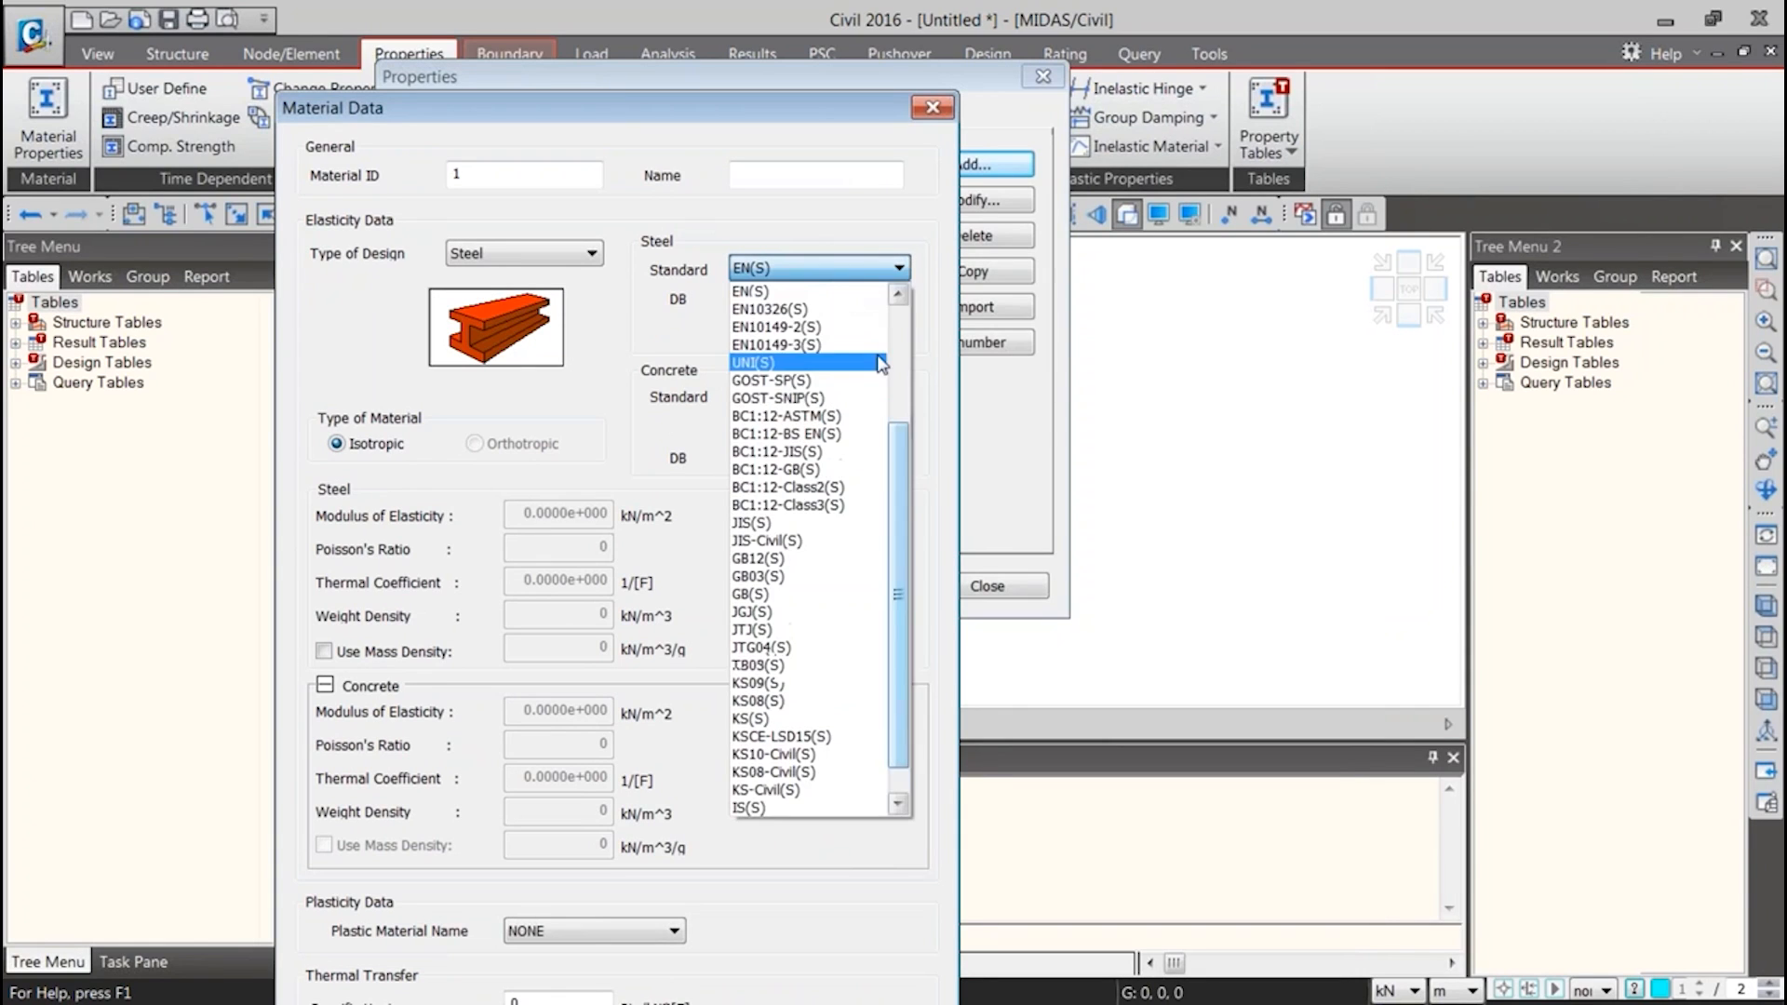
left_click(913, 491)
left_click(876, 274)
left_click_drag(897, 428, 893, 307)
left_click(756, 326)
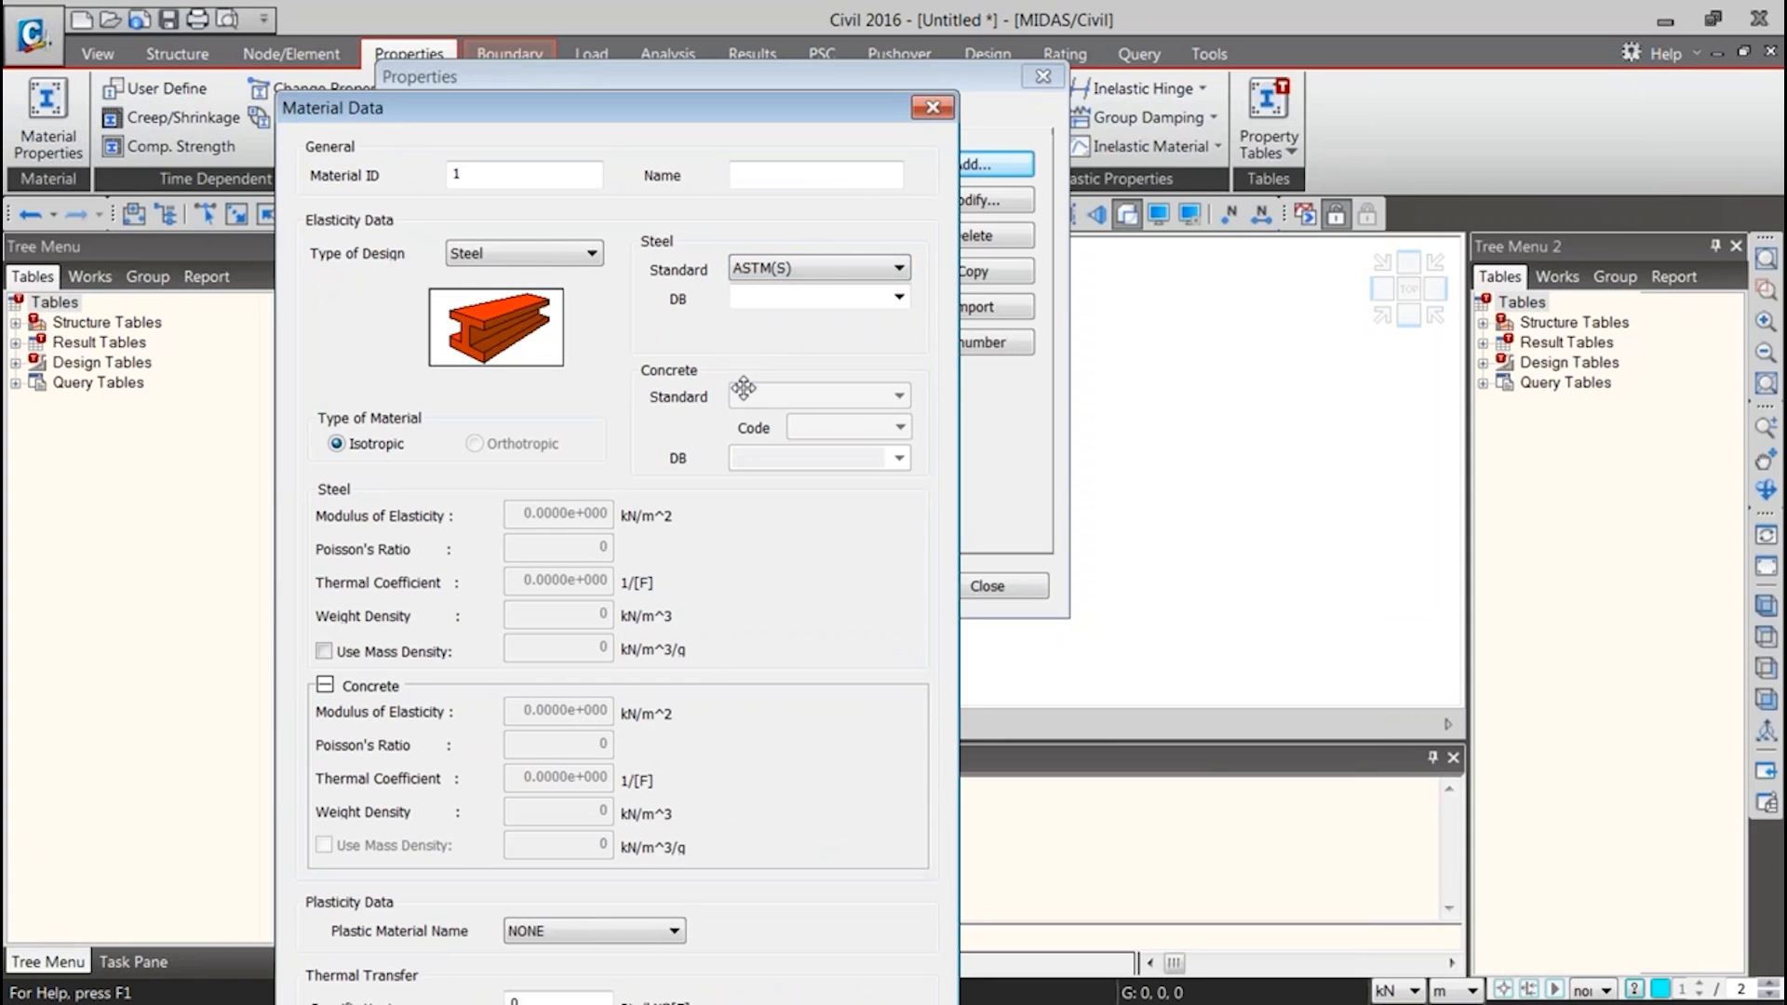
Choose grade A36 from the steel database, add the material and close the properties dialog
left_click(899, 298)
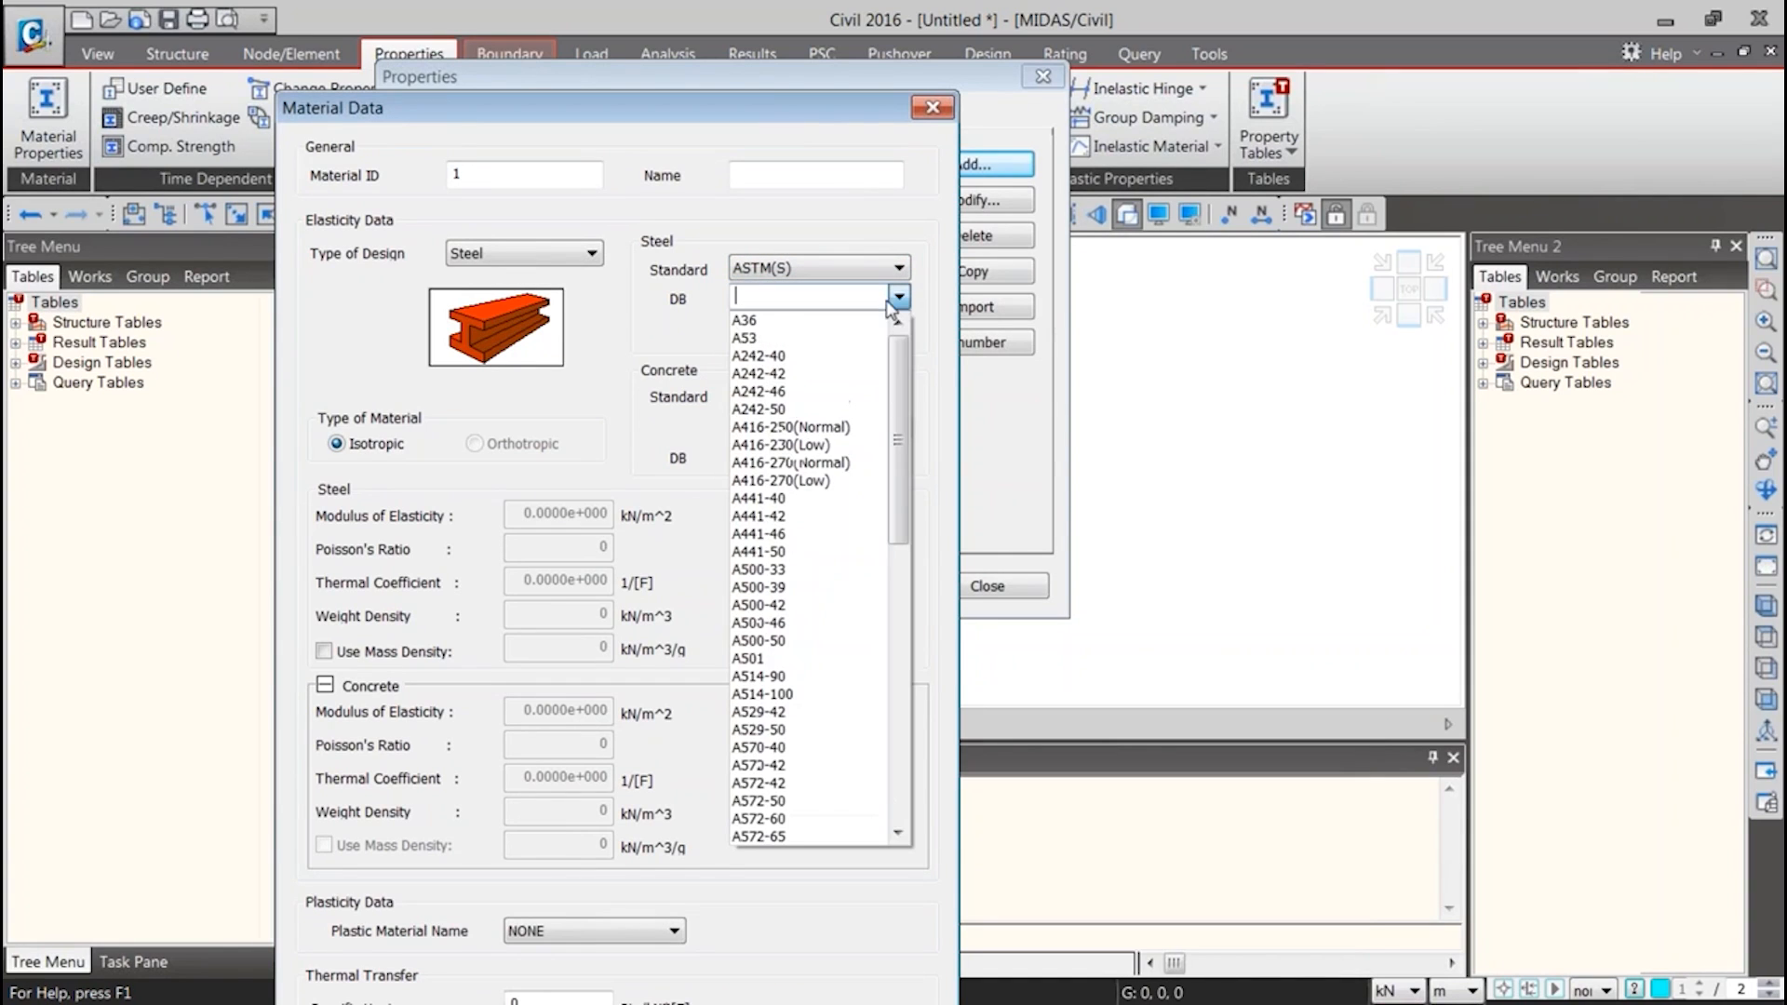
left_click(823, 335)
left_click_drag(796, 109, 803, 7)
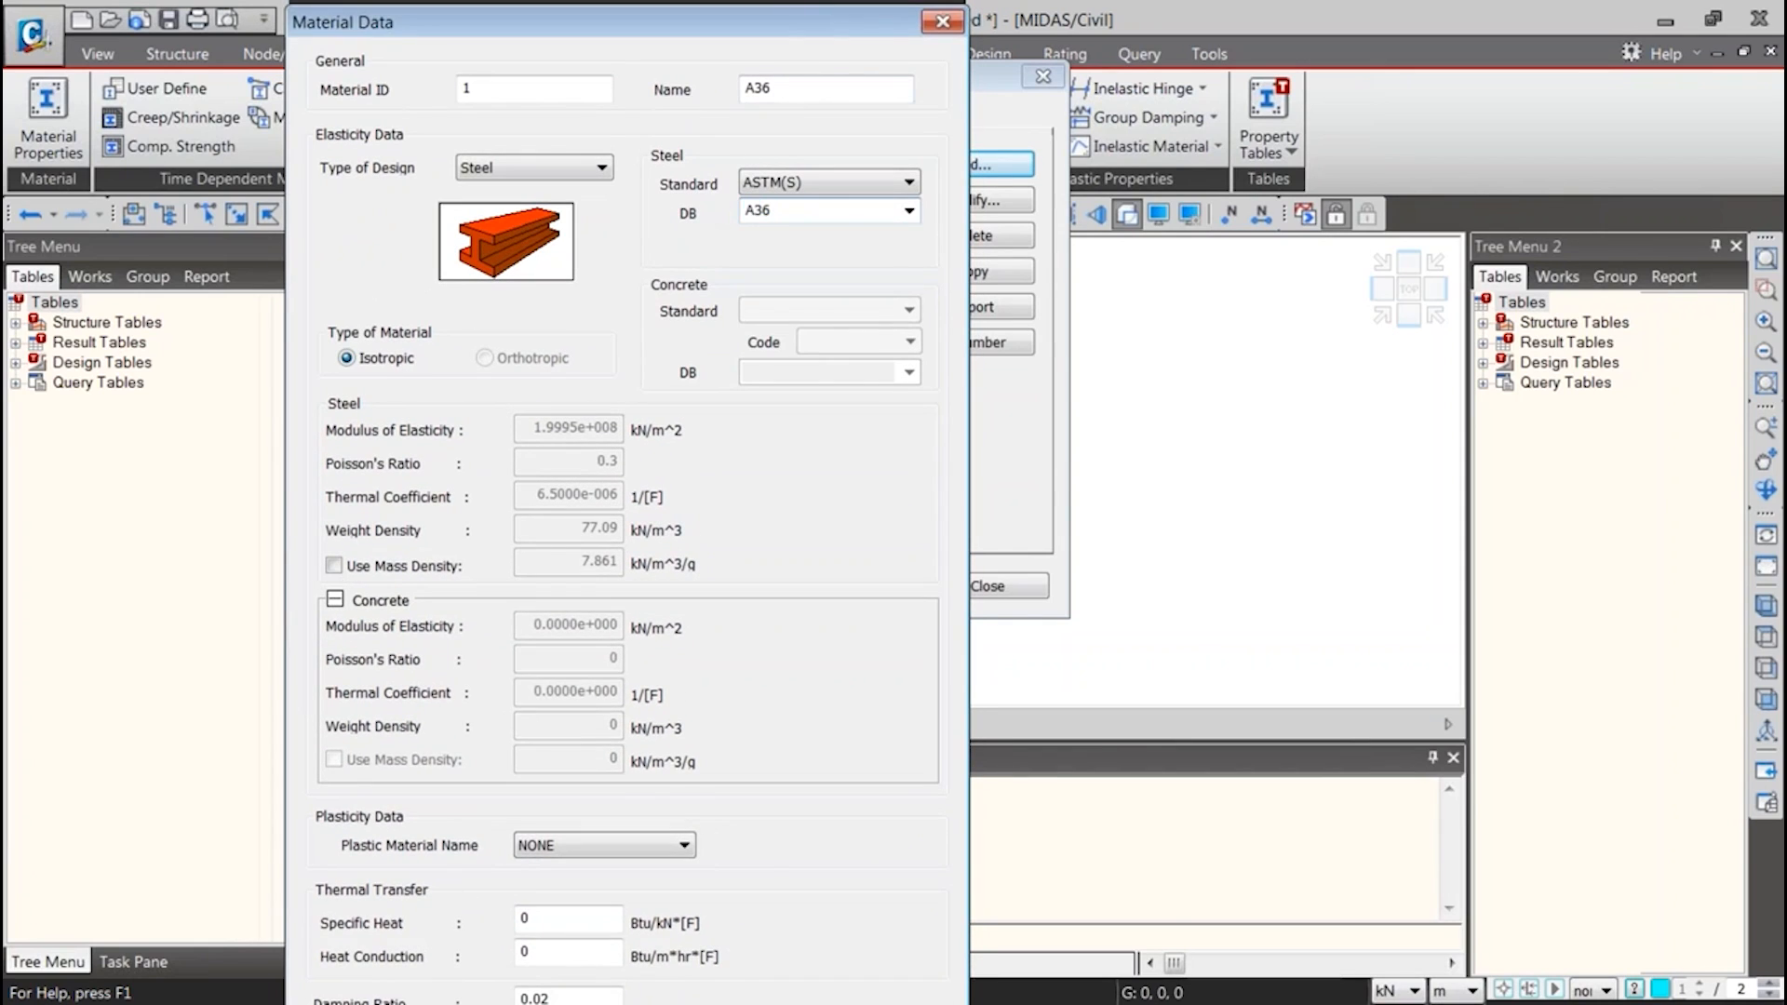
left_click(335, 600)
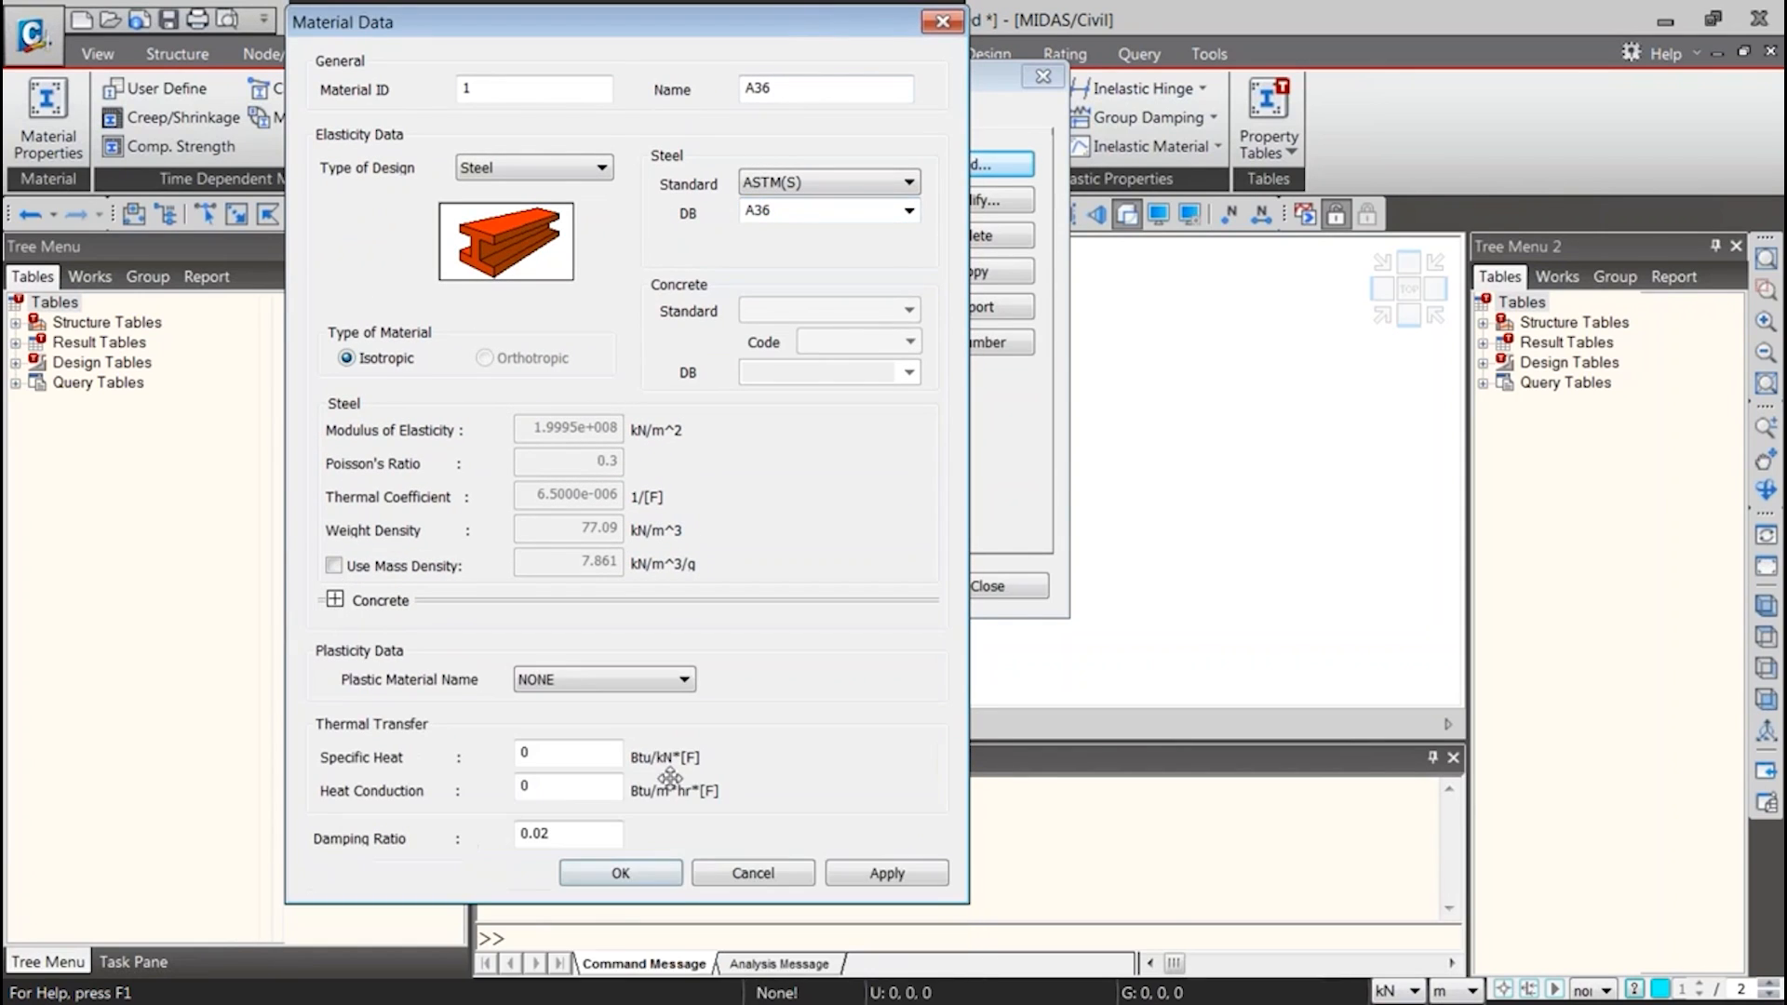
left_click(618, 873)
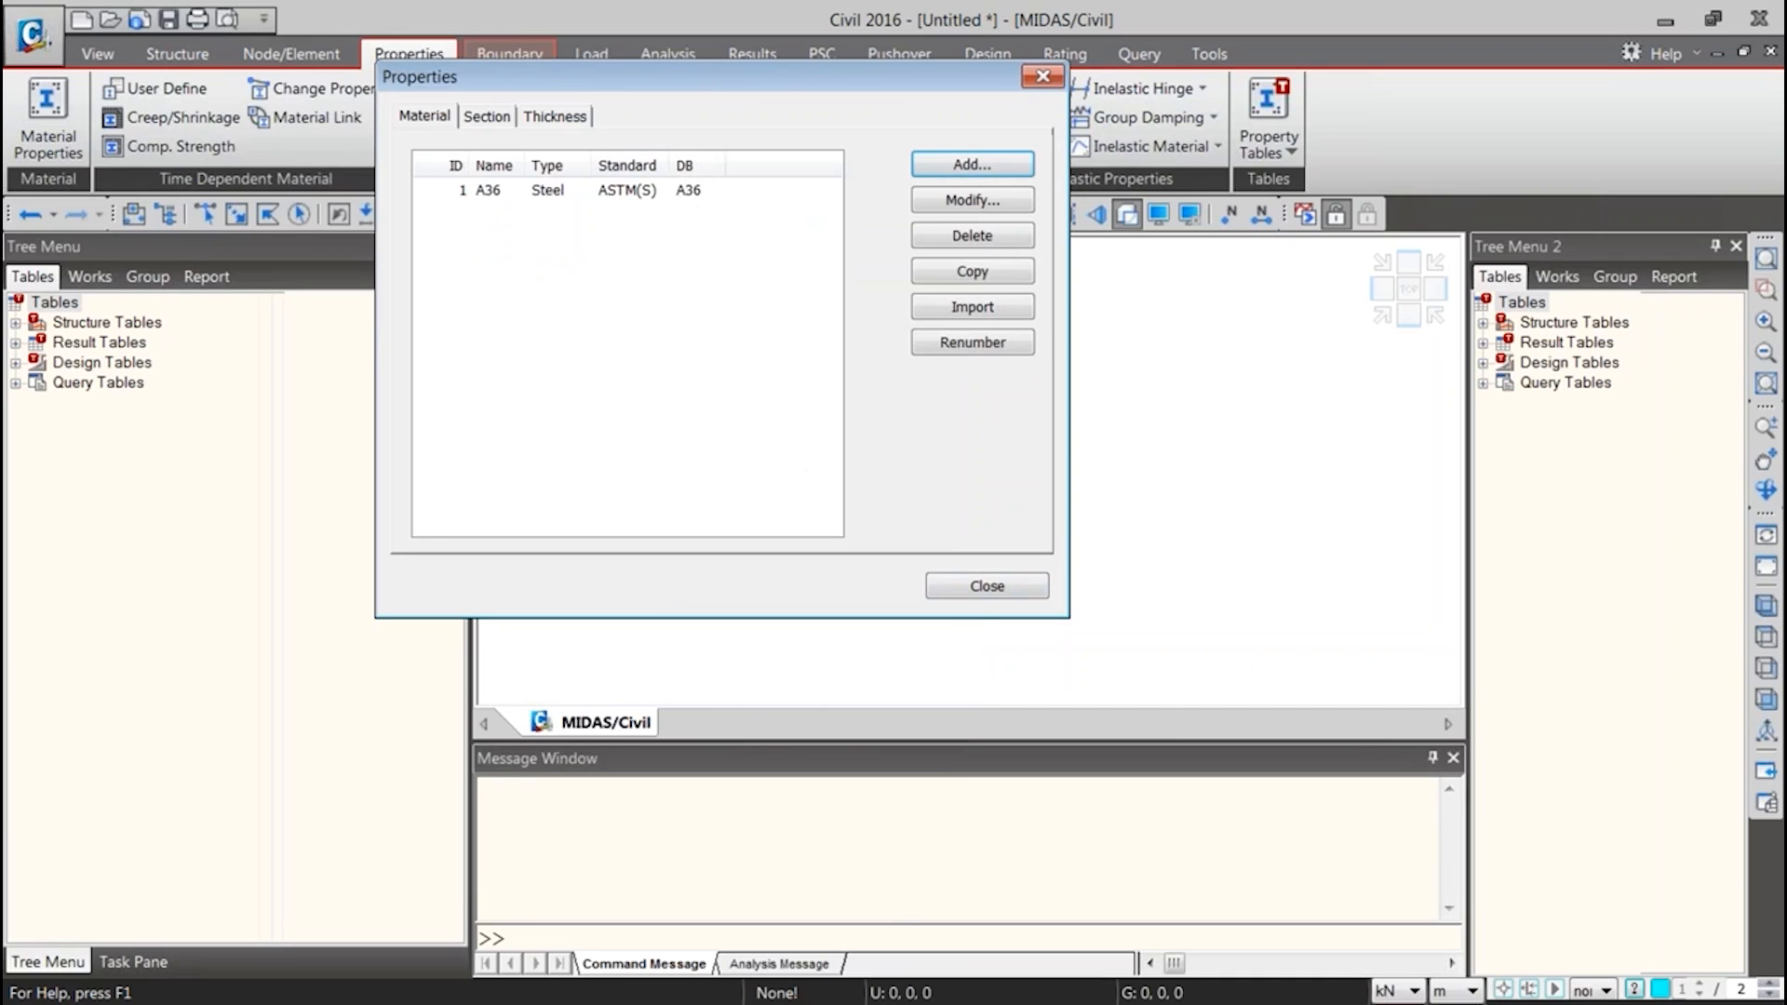
left_click(972, 588)
left_click(37, 42)
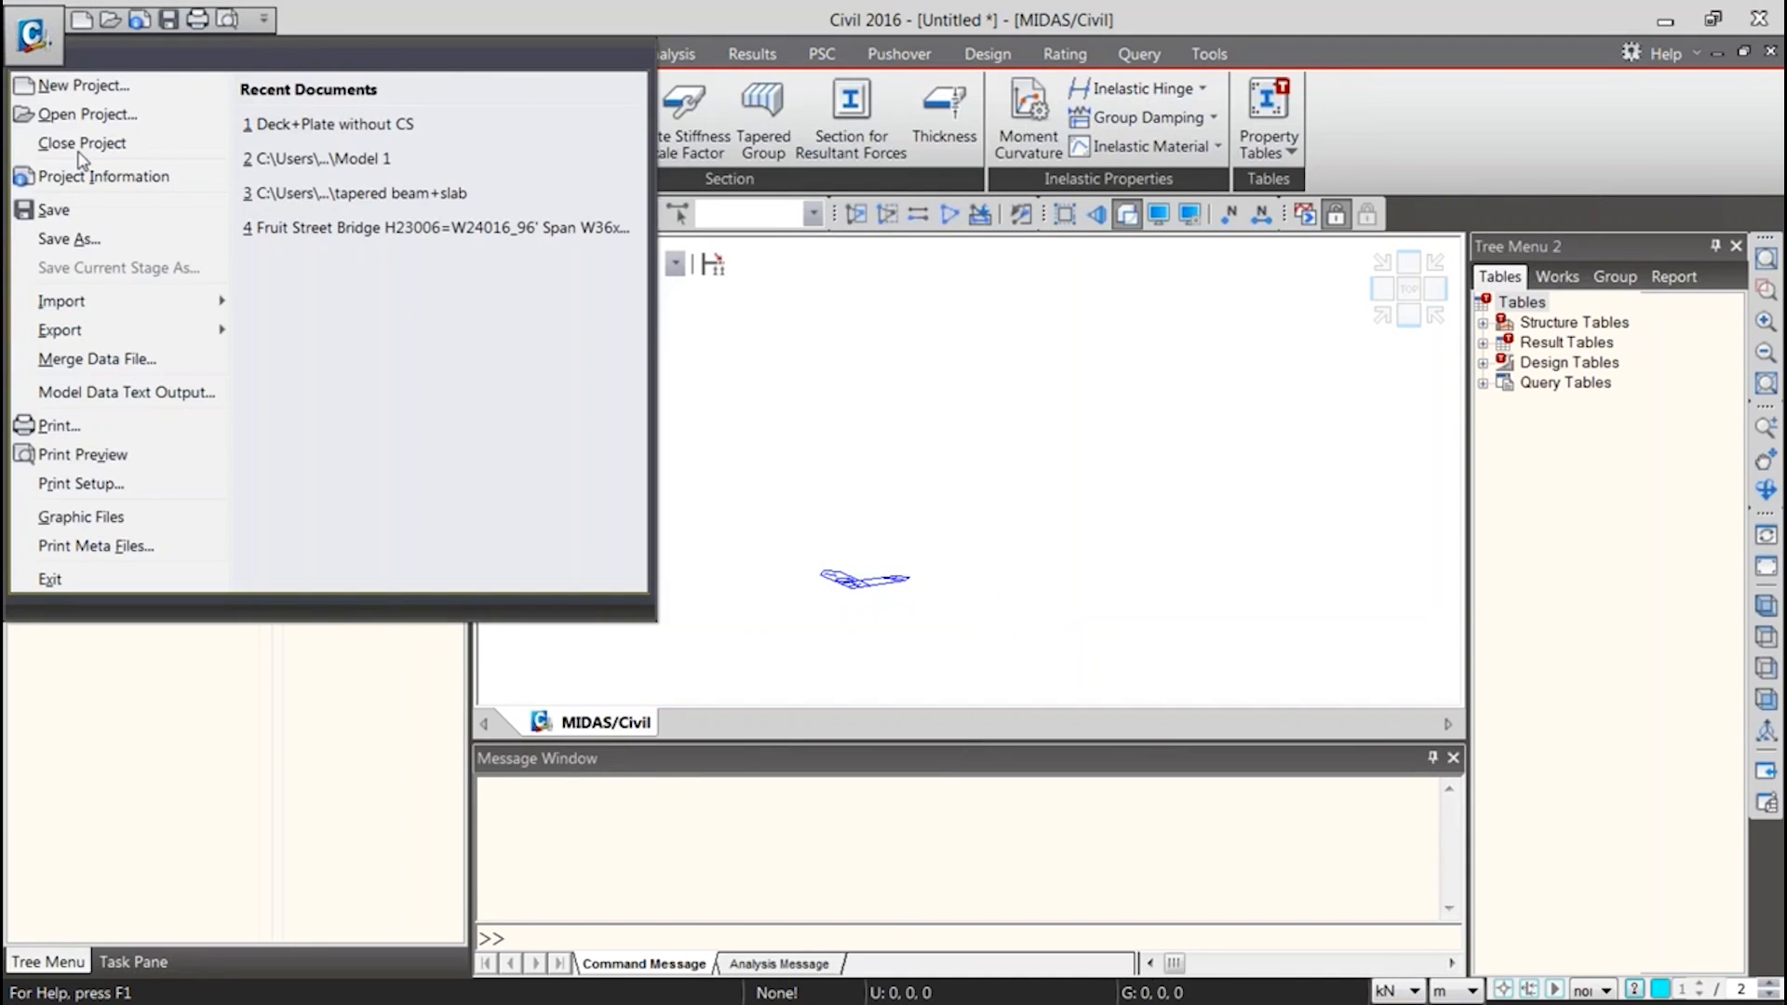
left_click(66, 239)
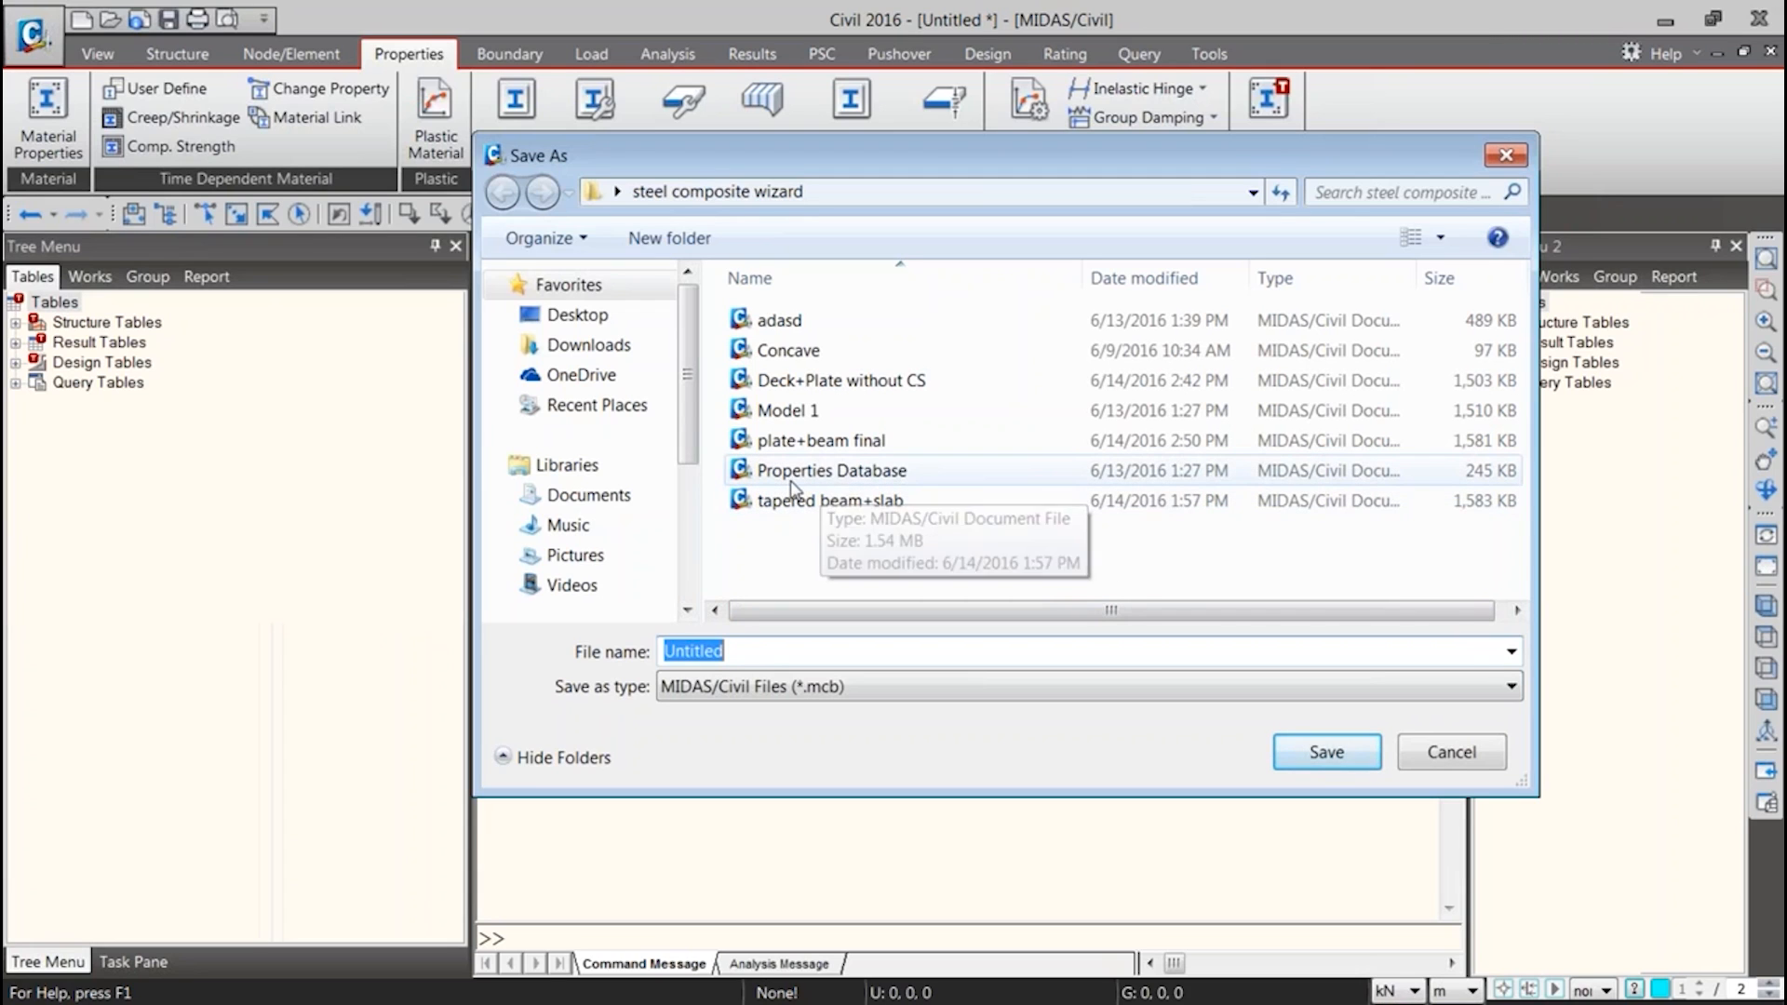
left_click(1467, 752)
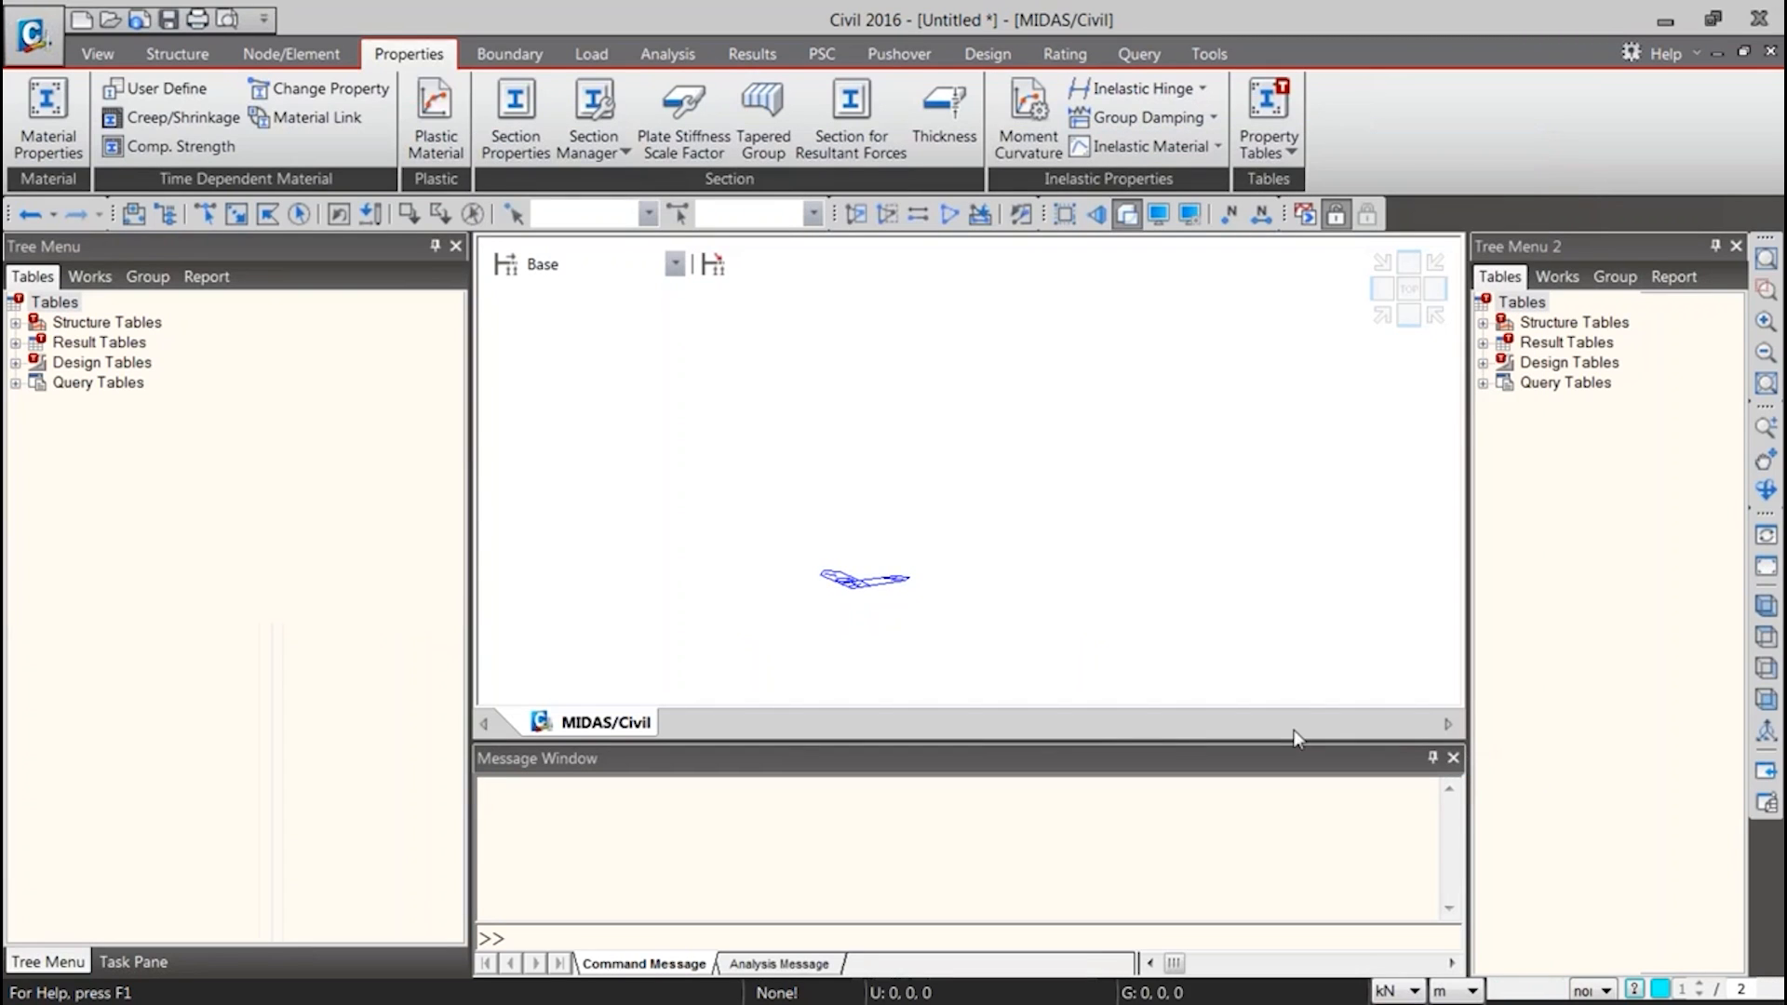
Open the Properties Database project without saving the untitled one, and expand its material and section lists for review
left_click(30, 35)
left_click(71, 122)
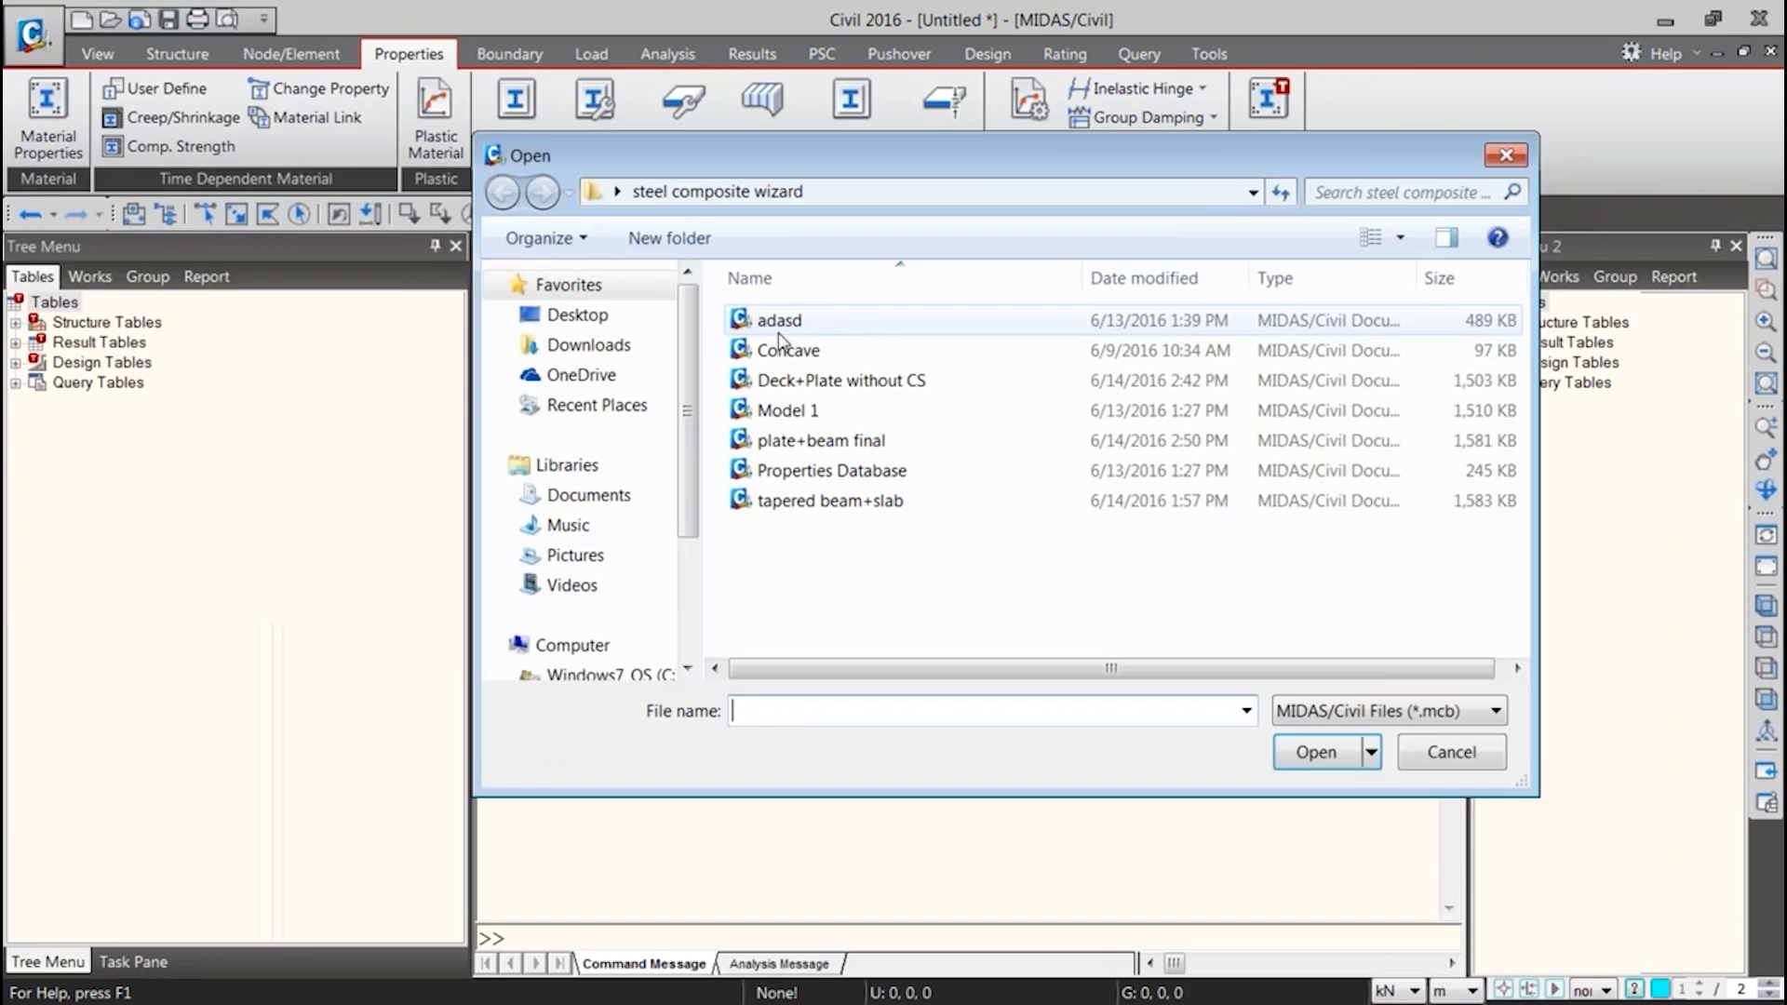
double_click(794, 475)
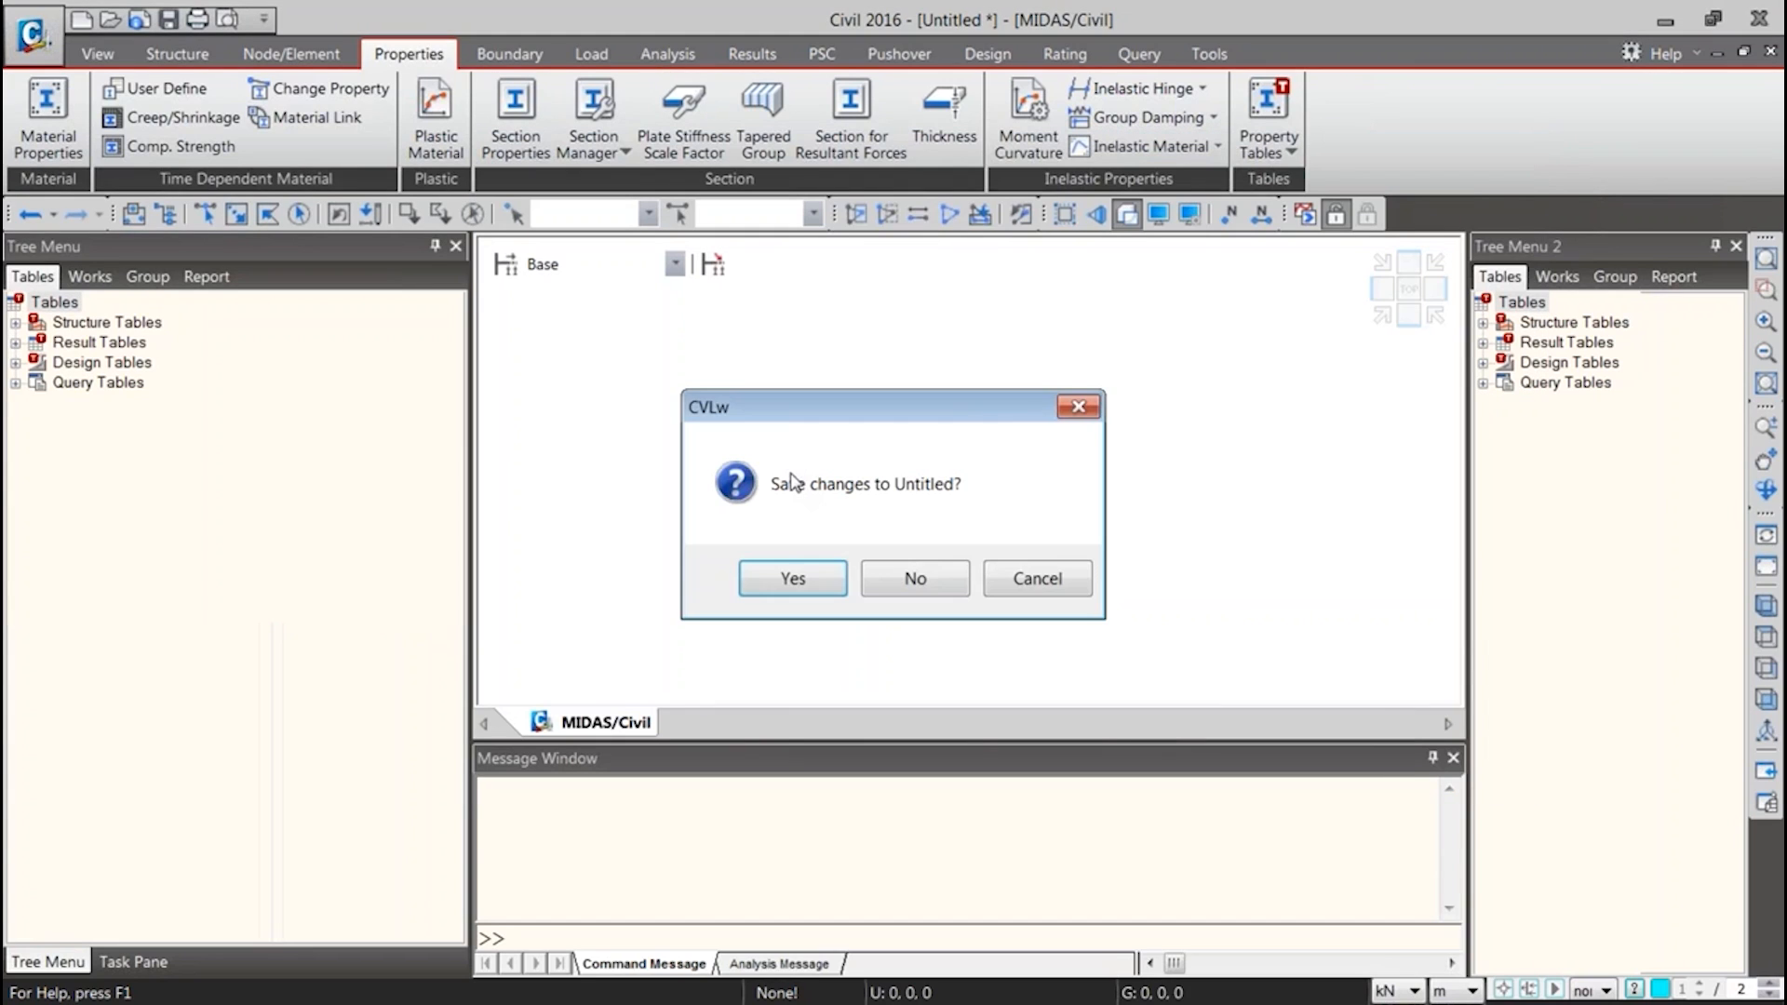
left_click(910, 573)
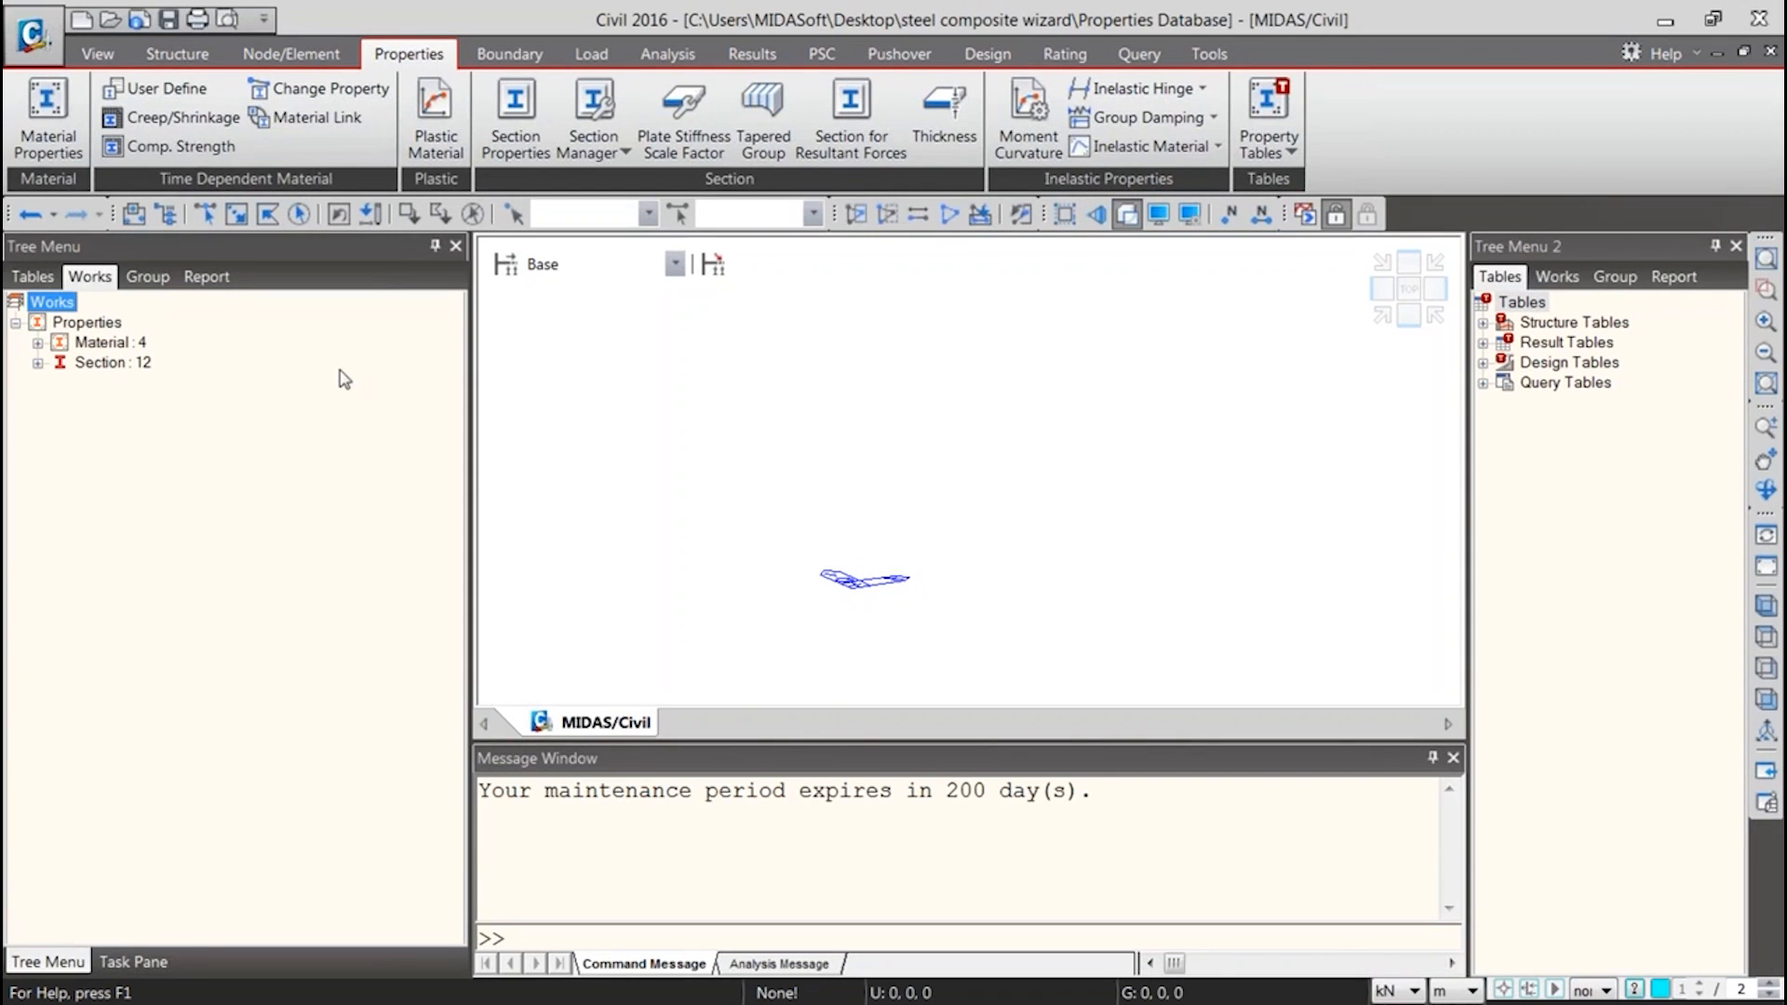
left_click(38, 343)
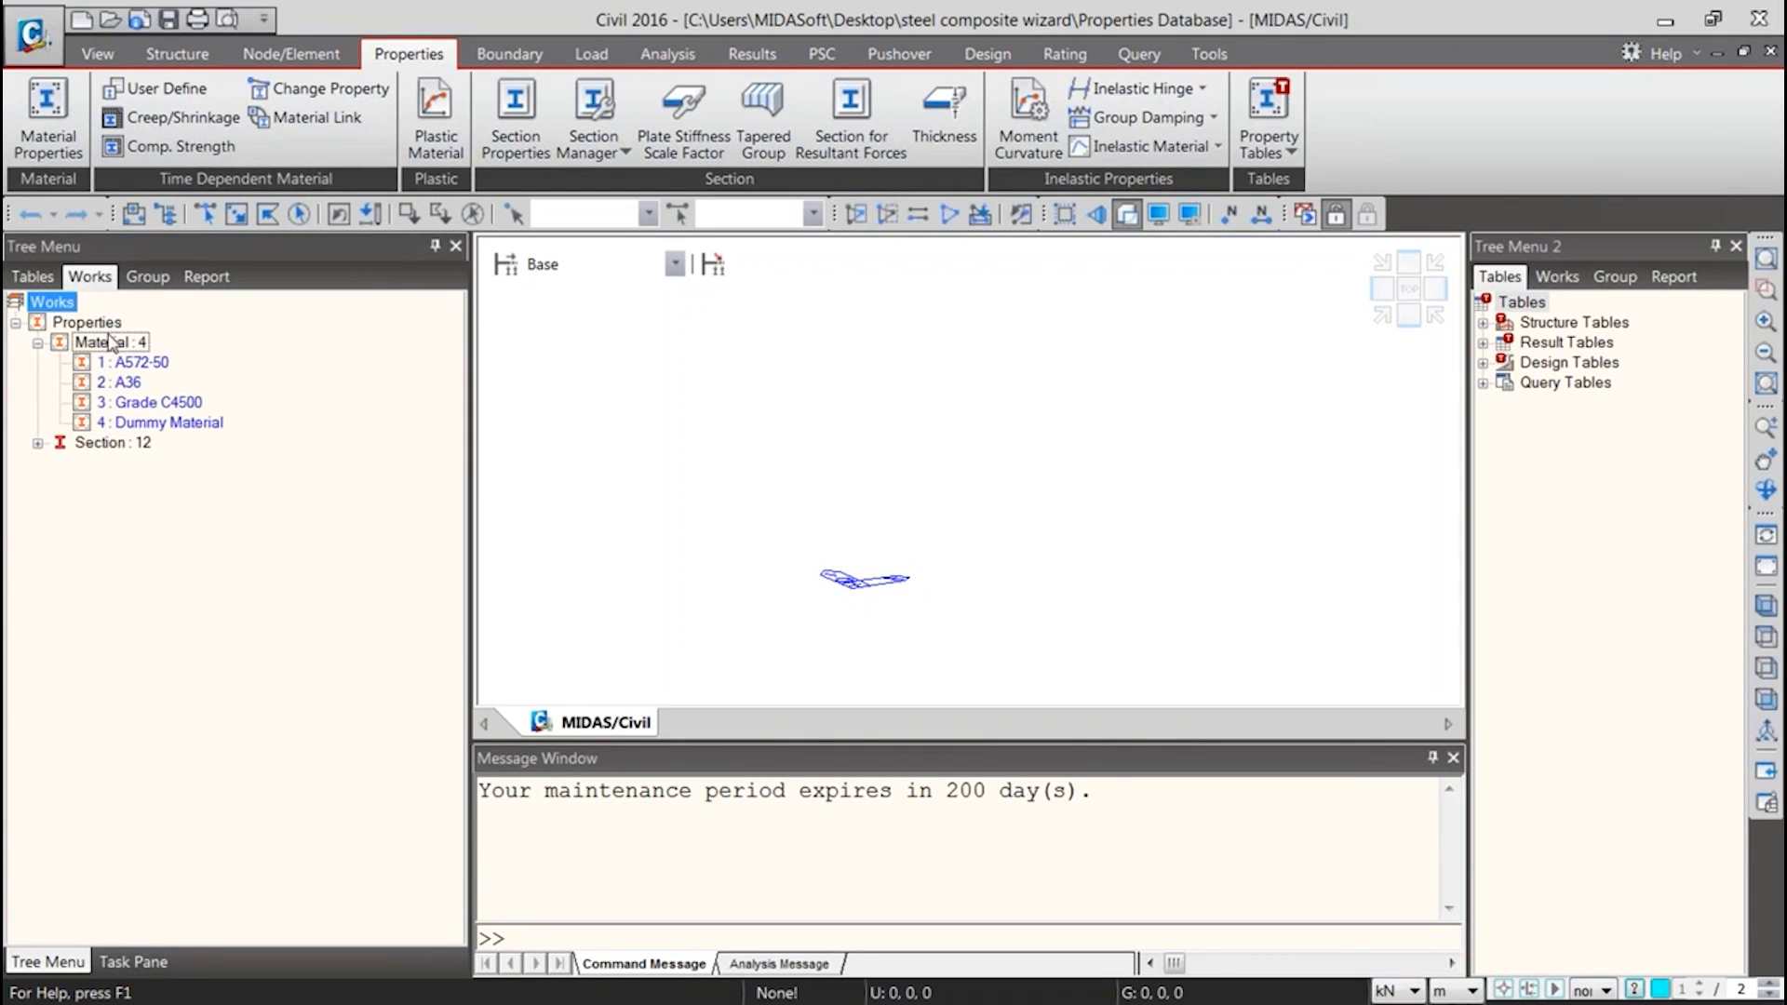
left_click(38, 442)
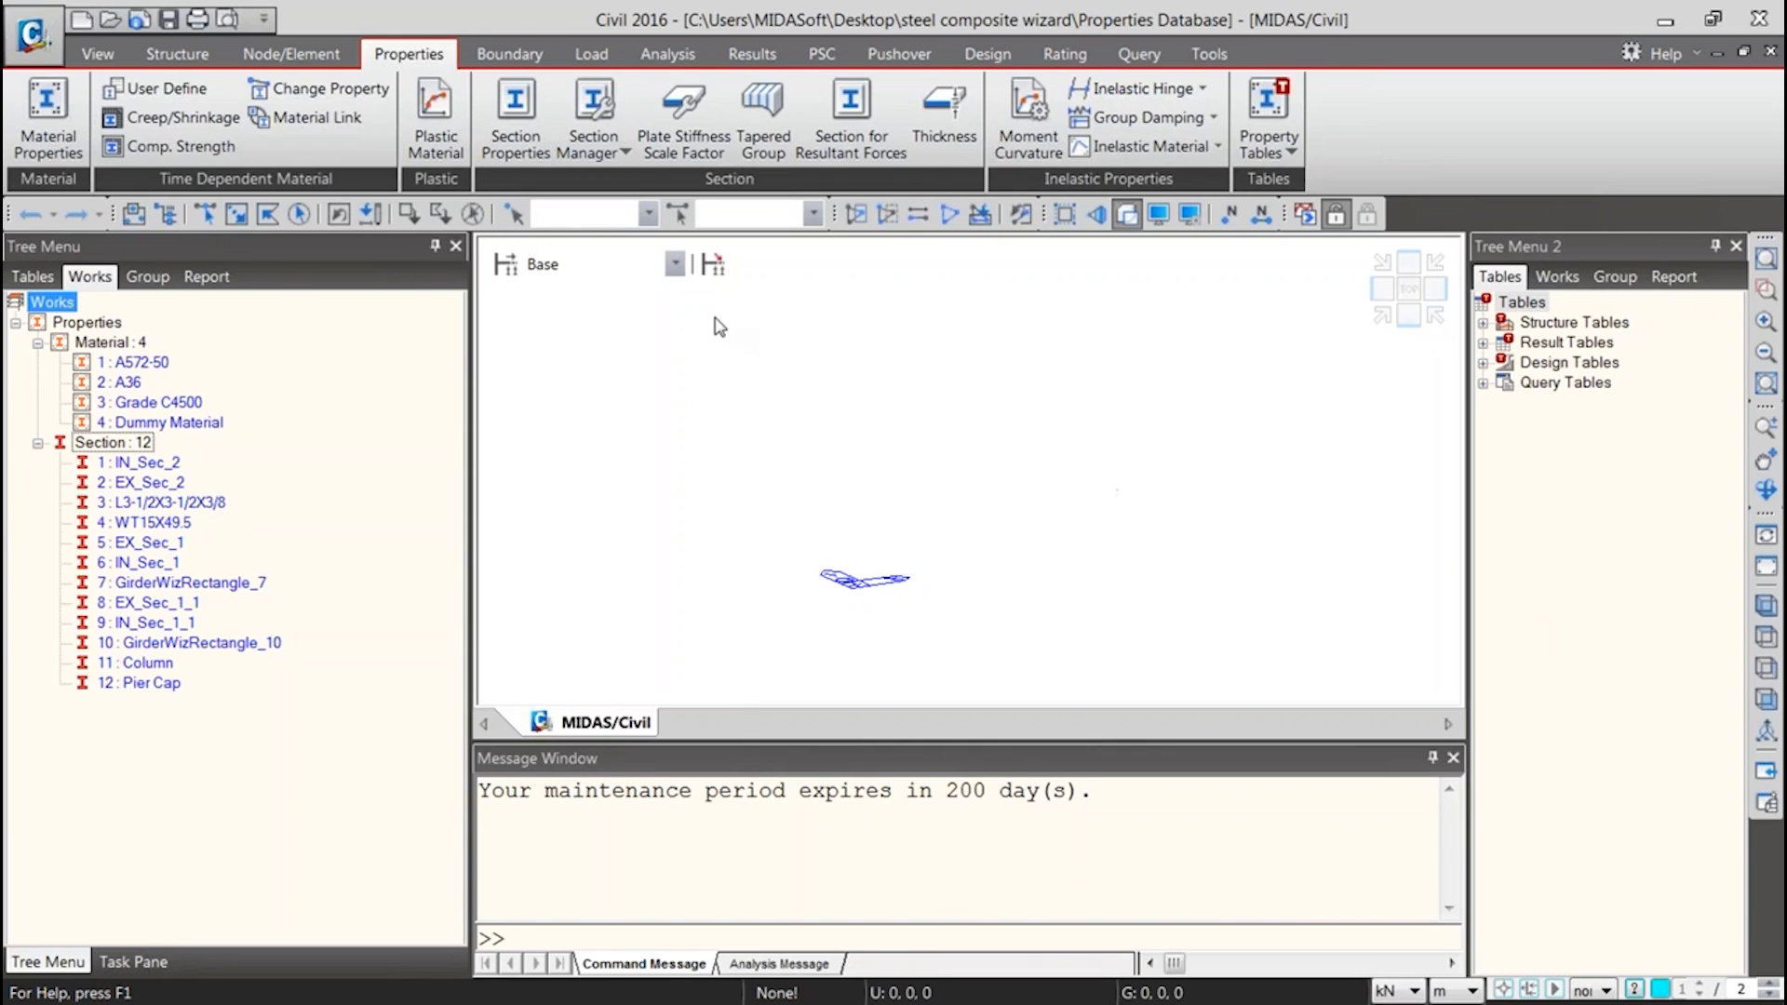
Start a new project and choose the Properties Database file as the source for importing sections
left_click(27, 67)
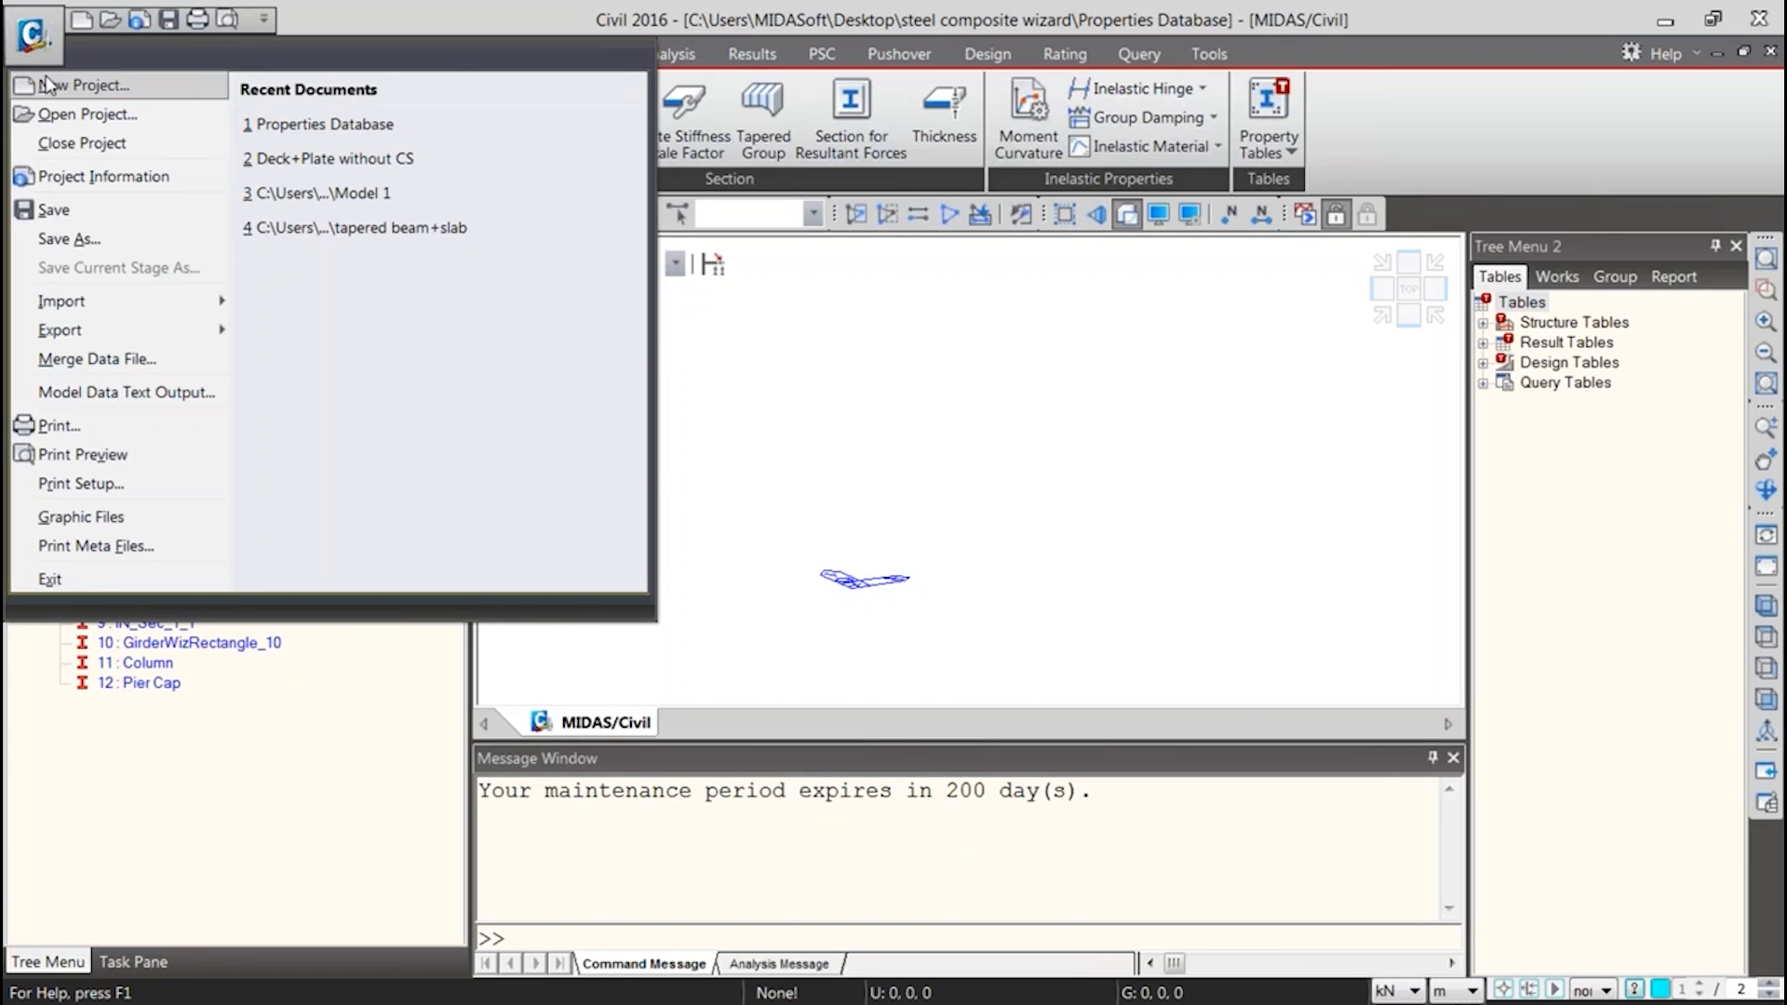
left_click(54, 62)
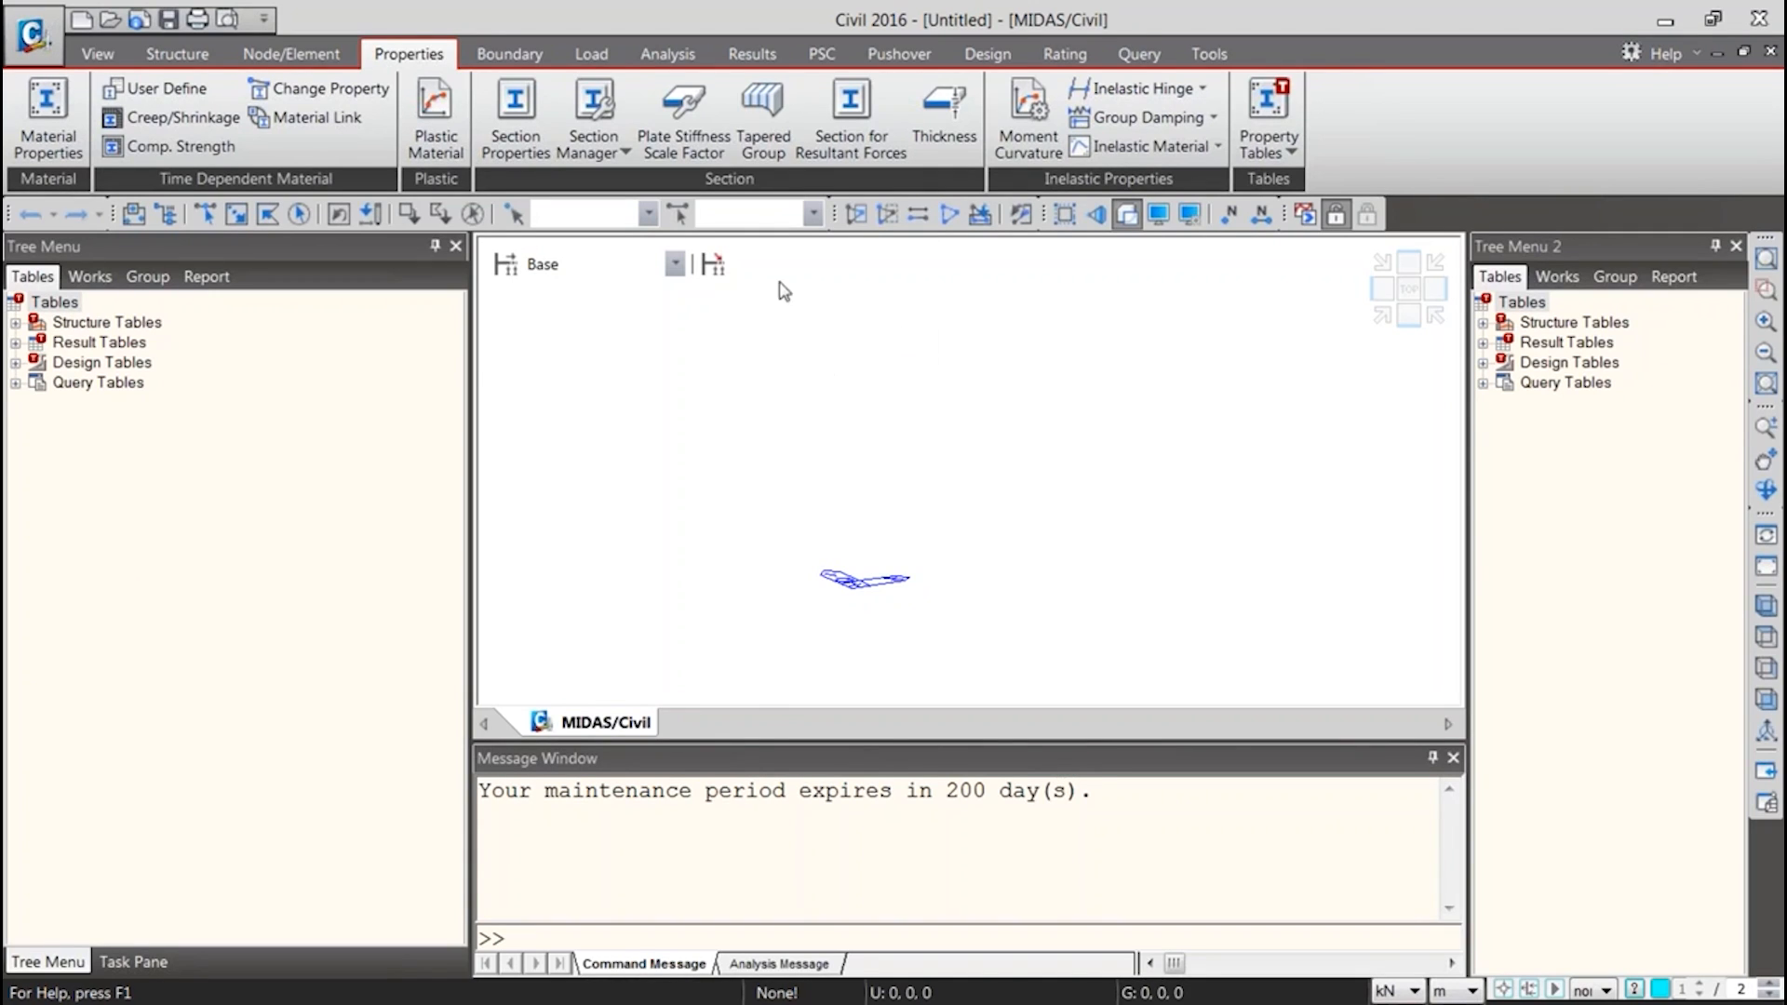
left_click(514, 138)
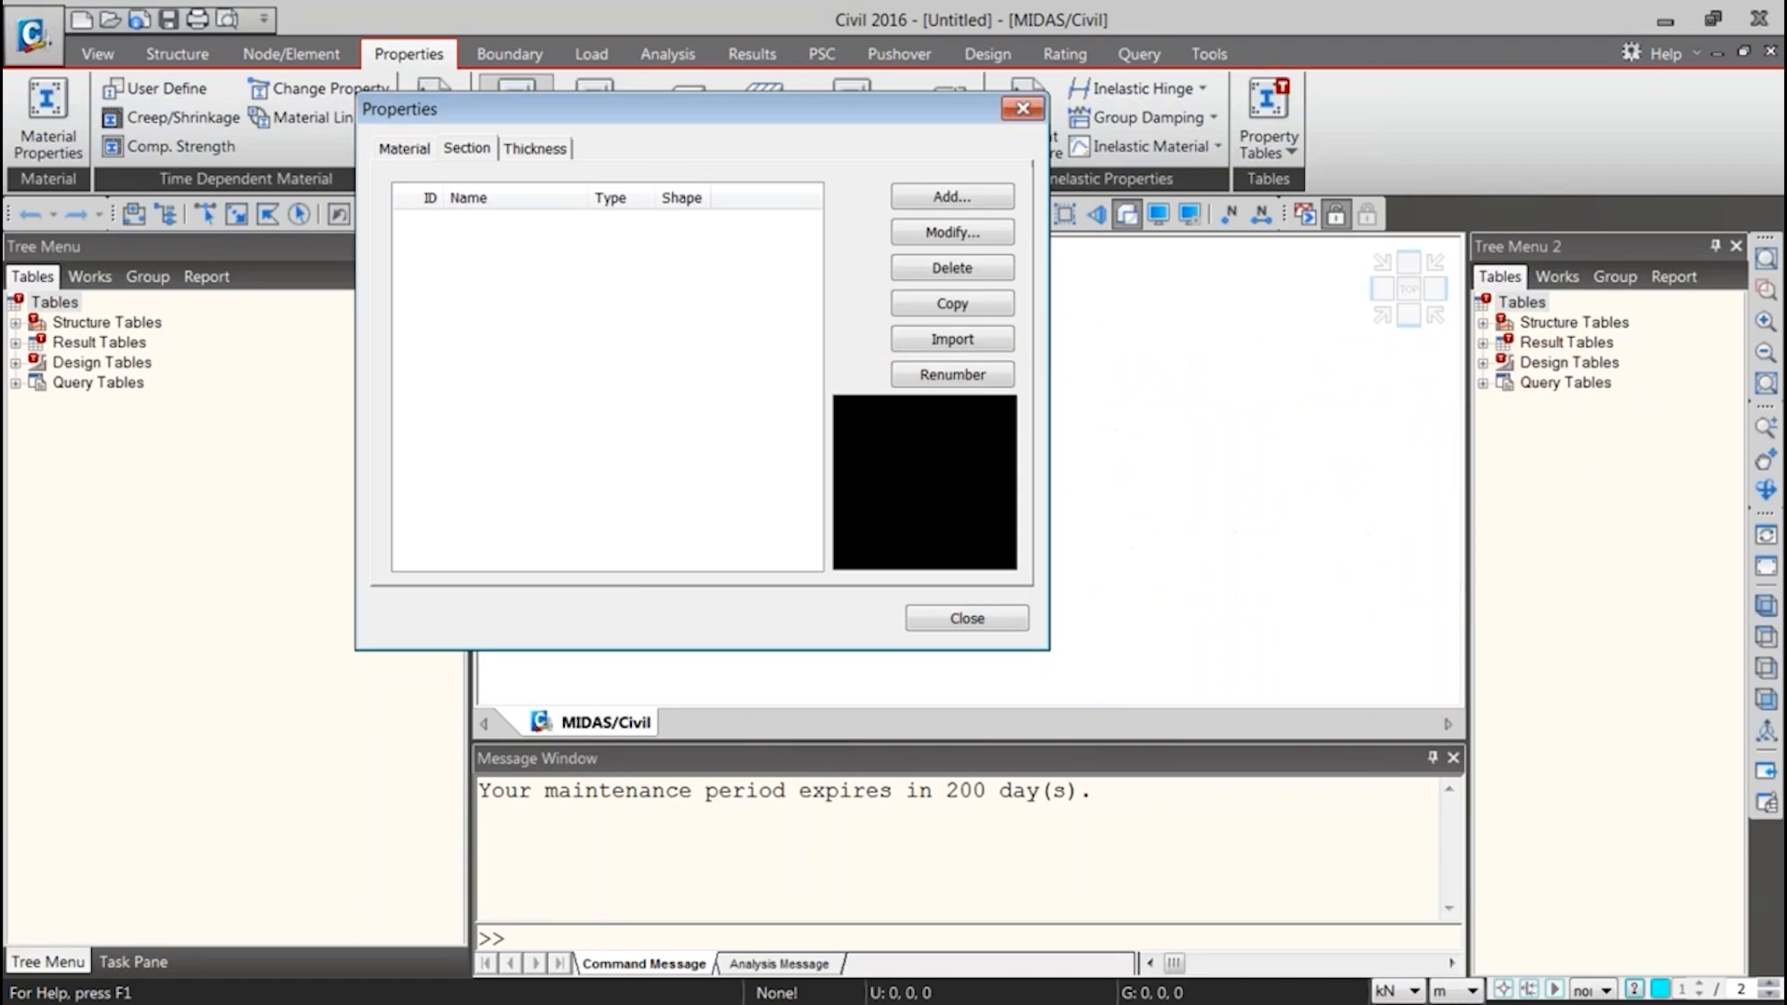
left_click(953, 339)
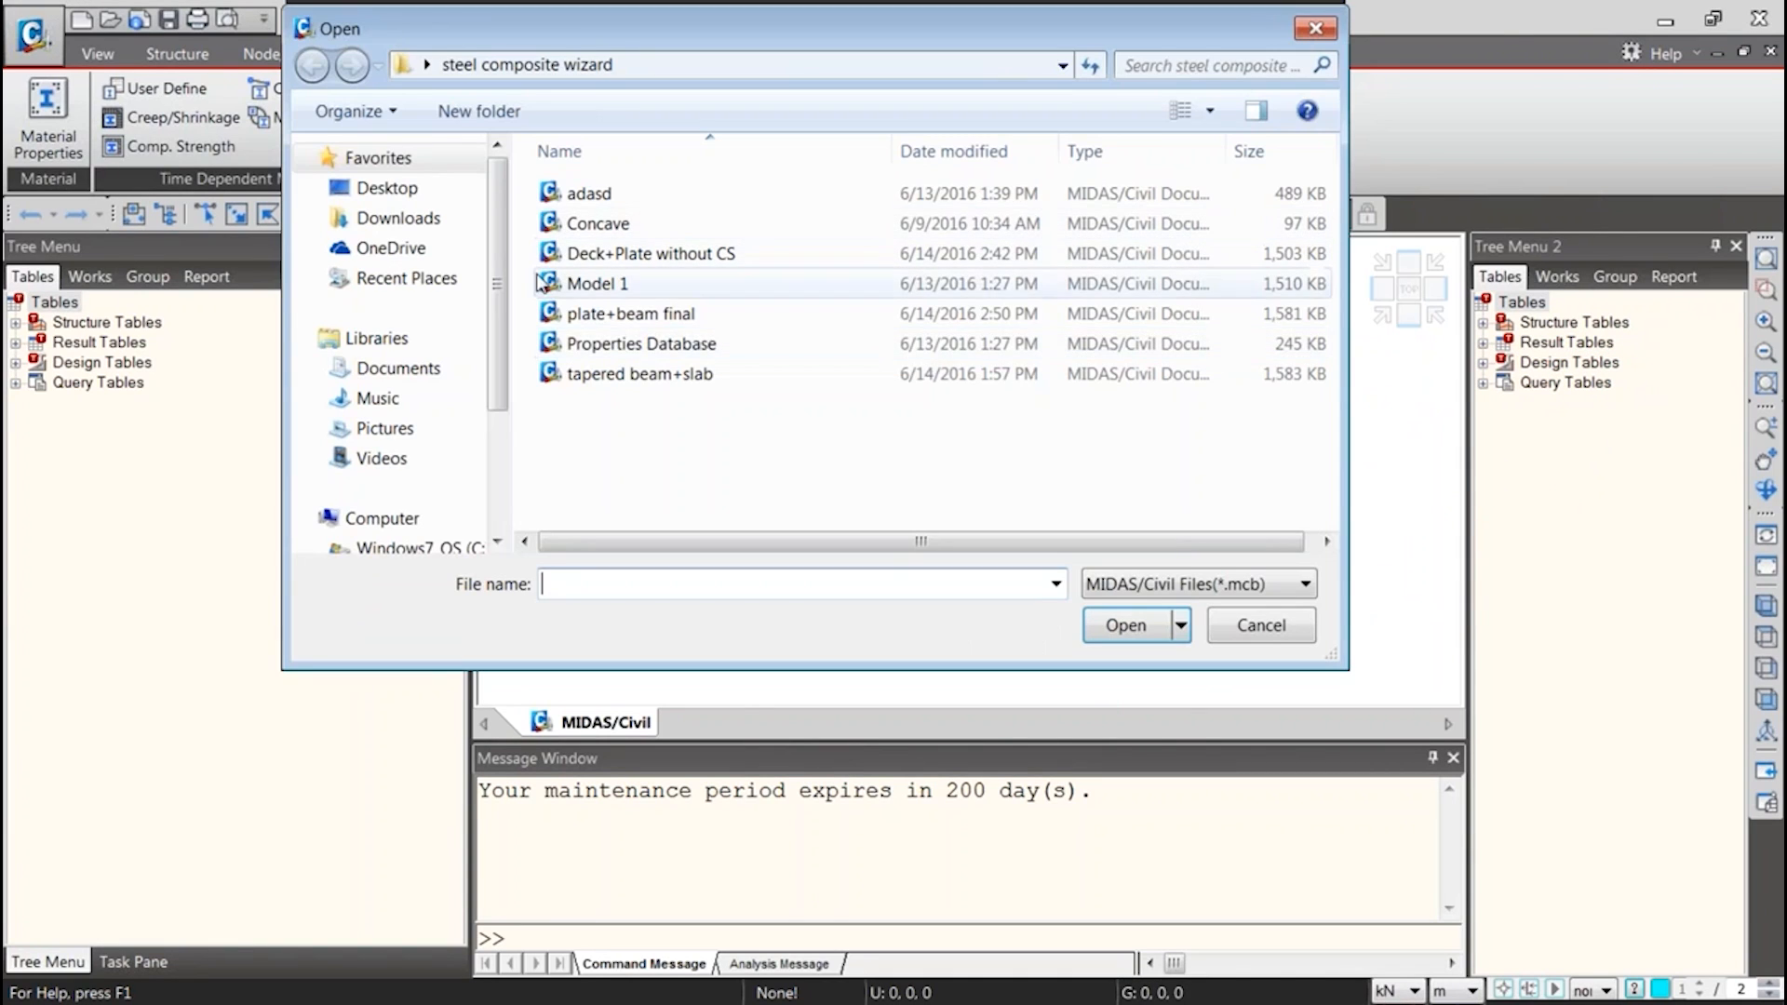
double_click(622, 344)
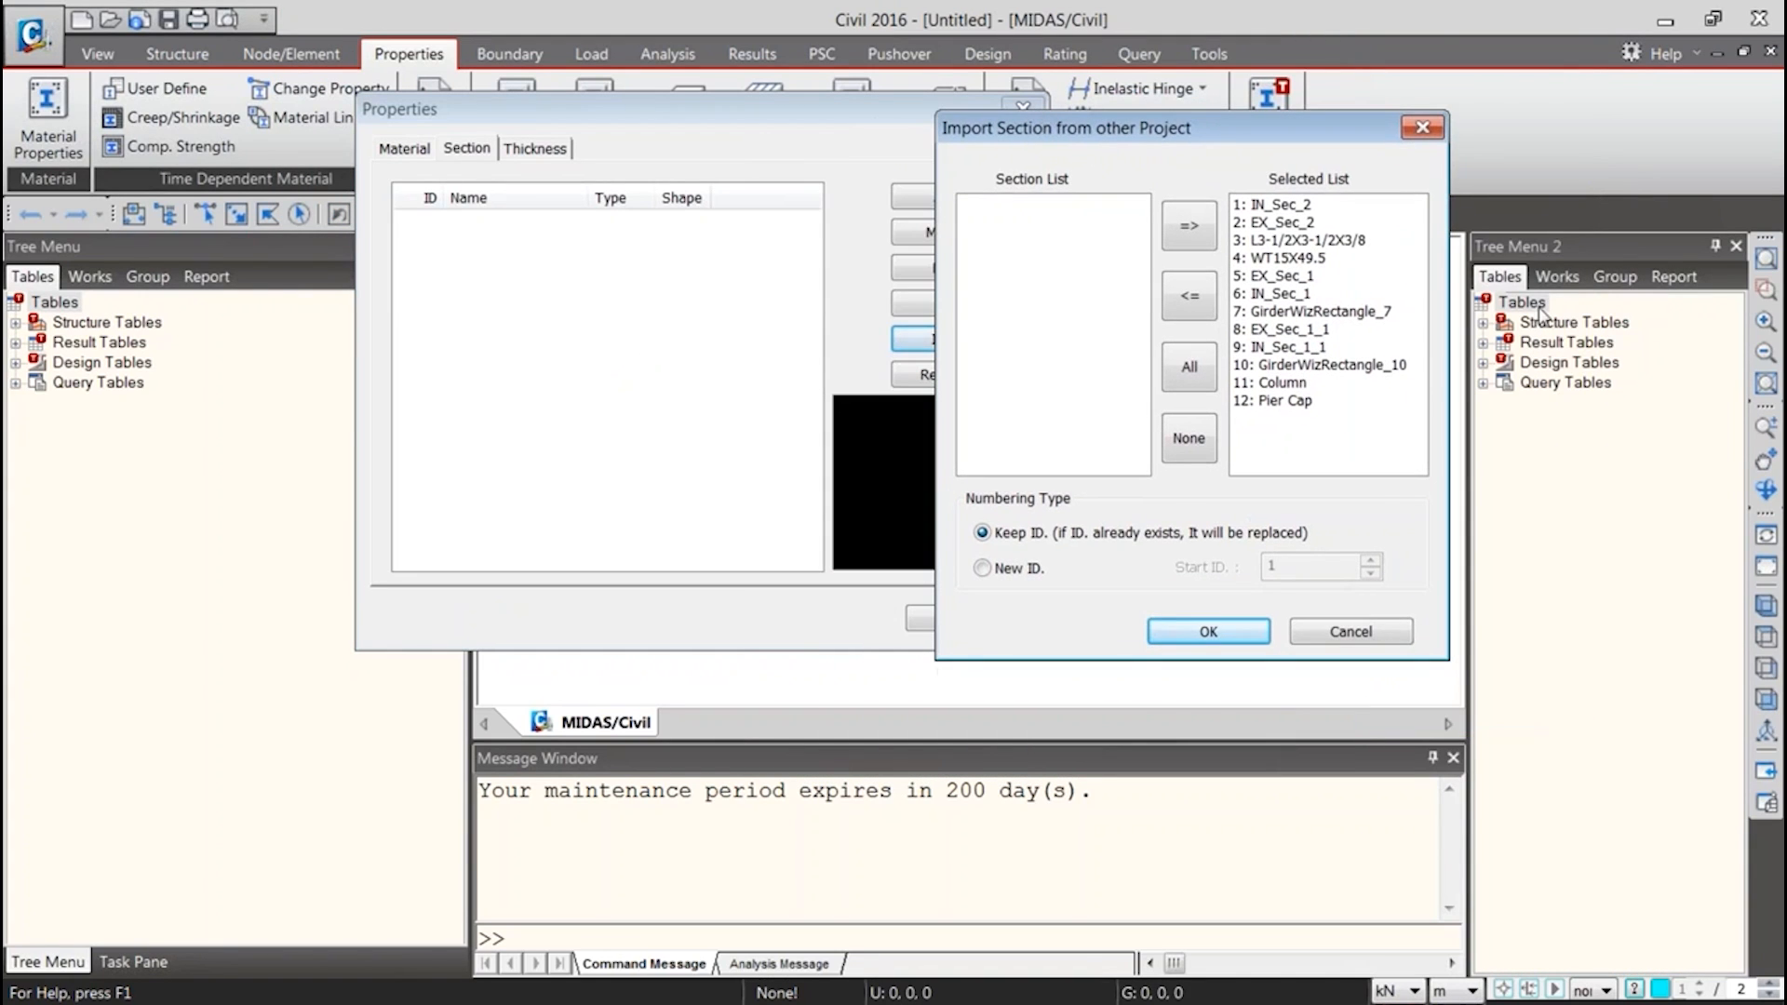
Remove IN_Sec_2 and EX_Sec_2 from the import selection, restore IN_Sec_2, and import the selected sections with their IDs kept
left_click_drag(1094, 133, 1163, 86)
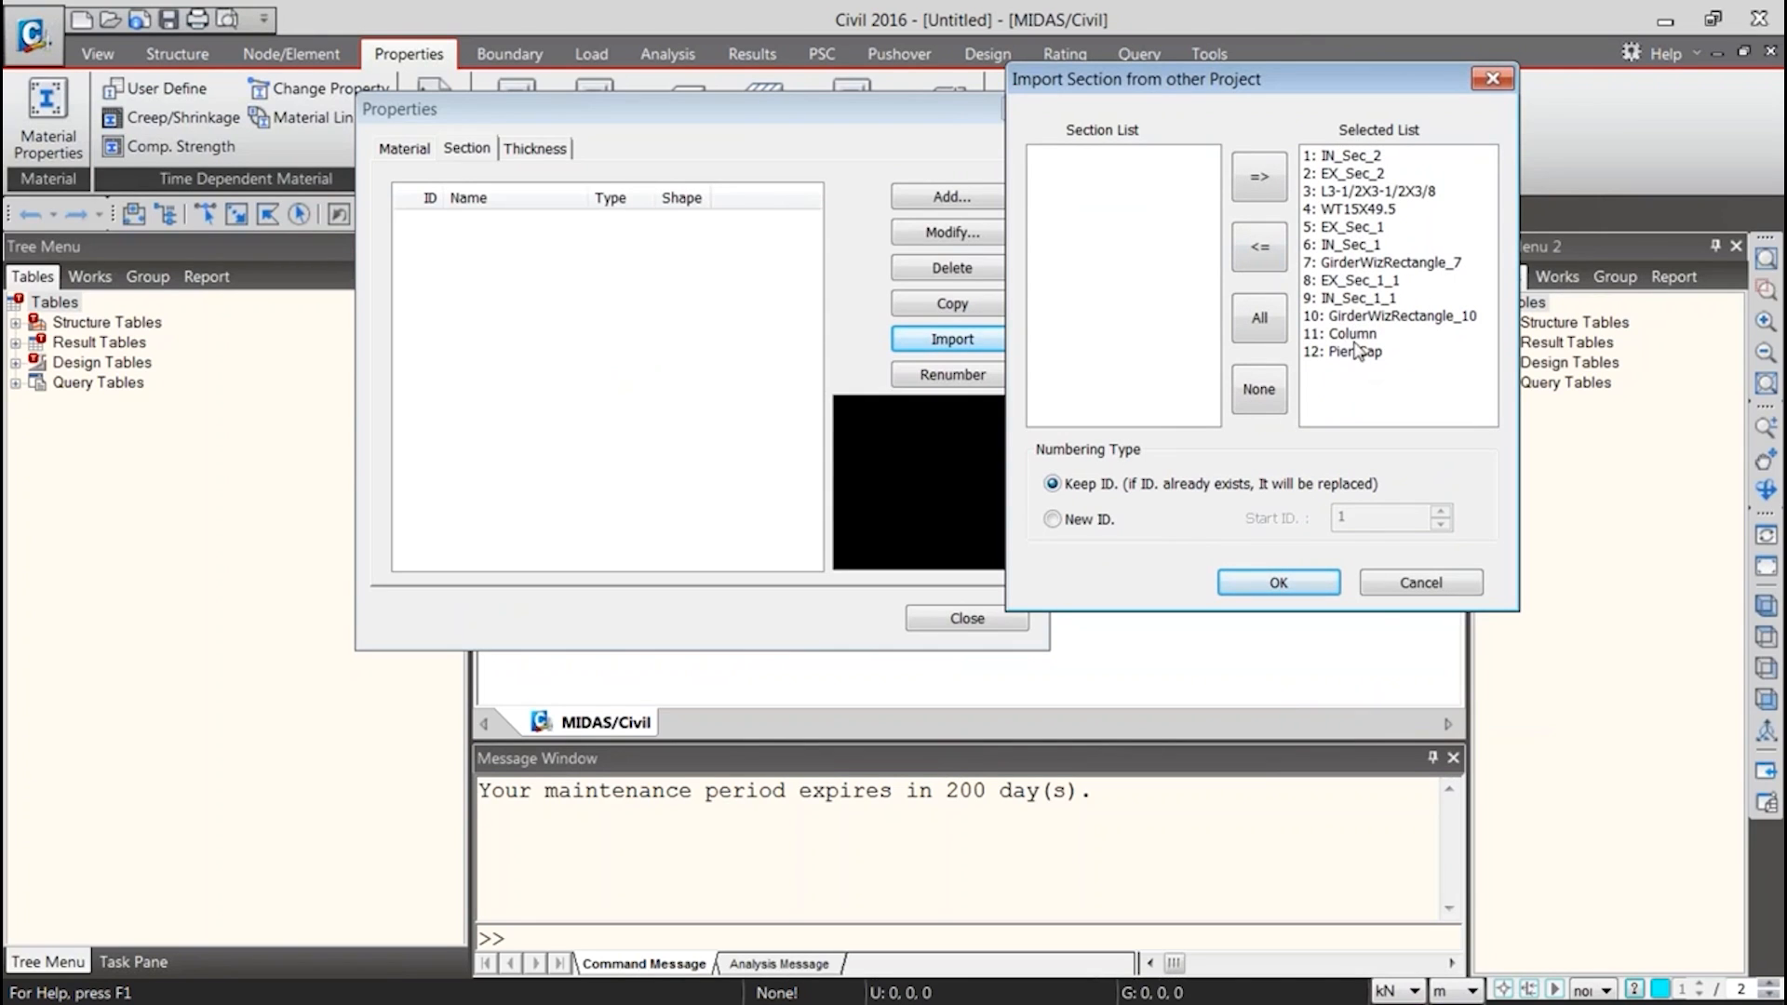
left_click(1355, 177)
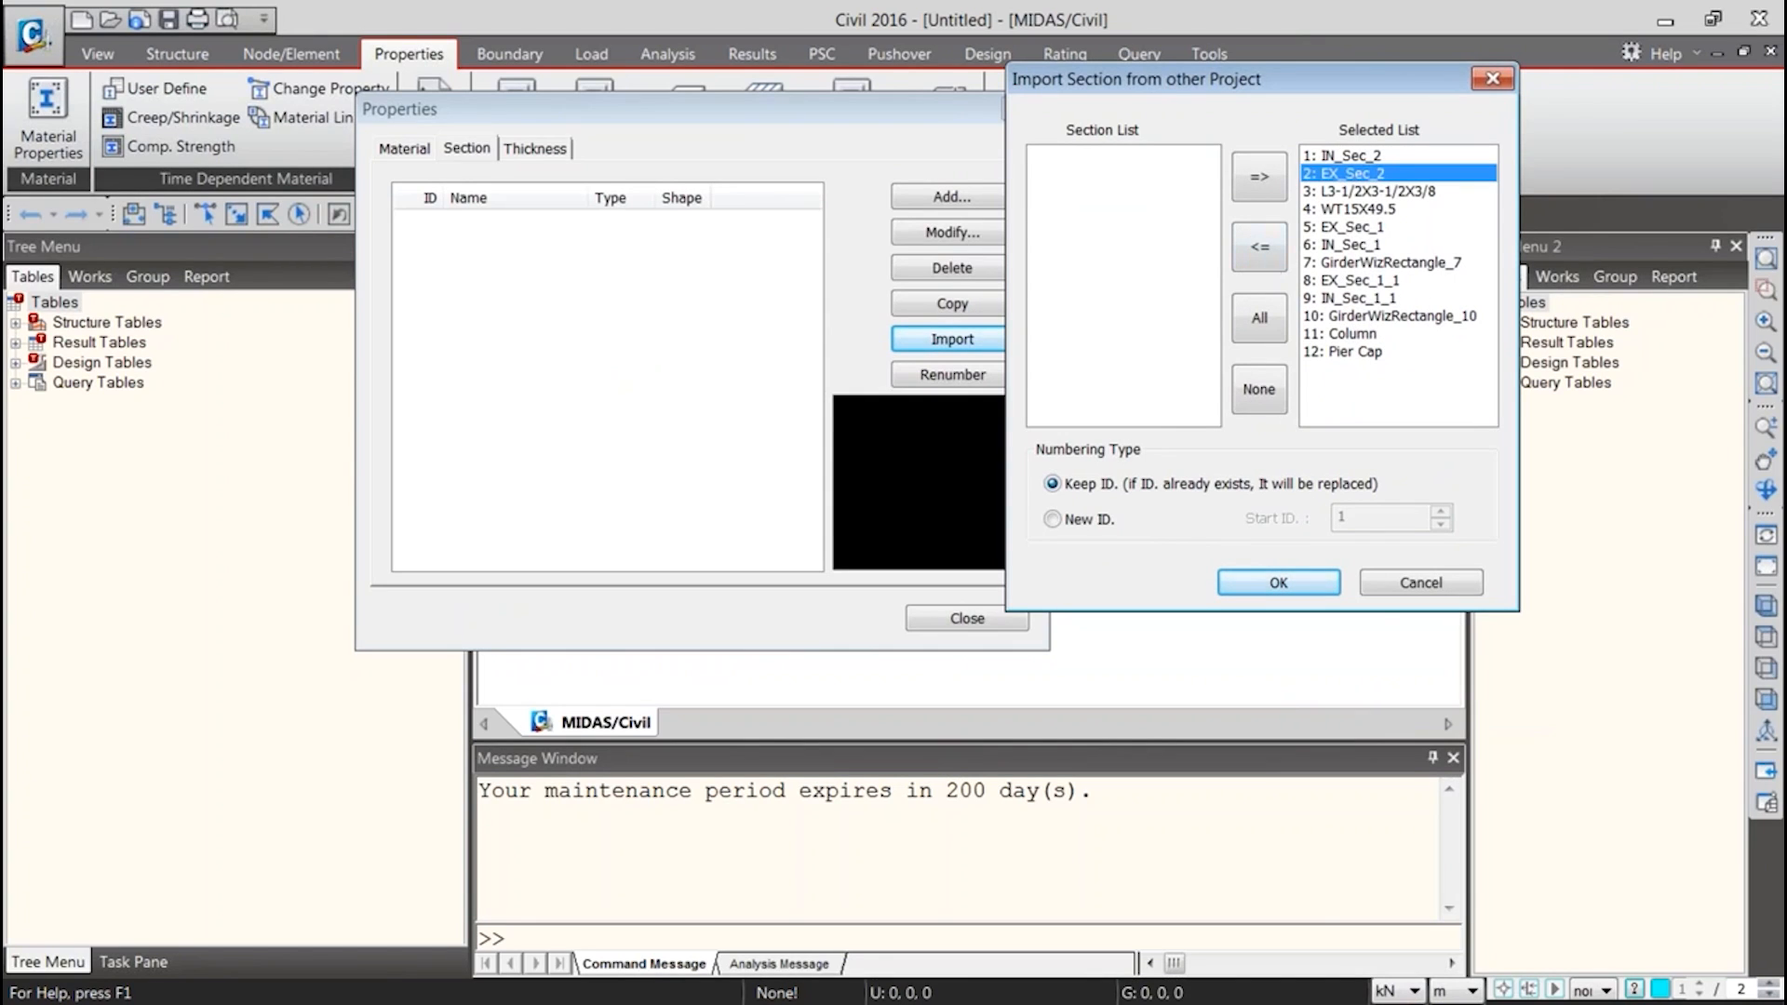
left_click(1366, 156)
left_click(1366, 174, "shift")
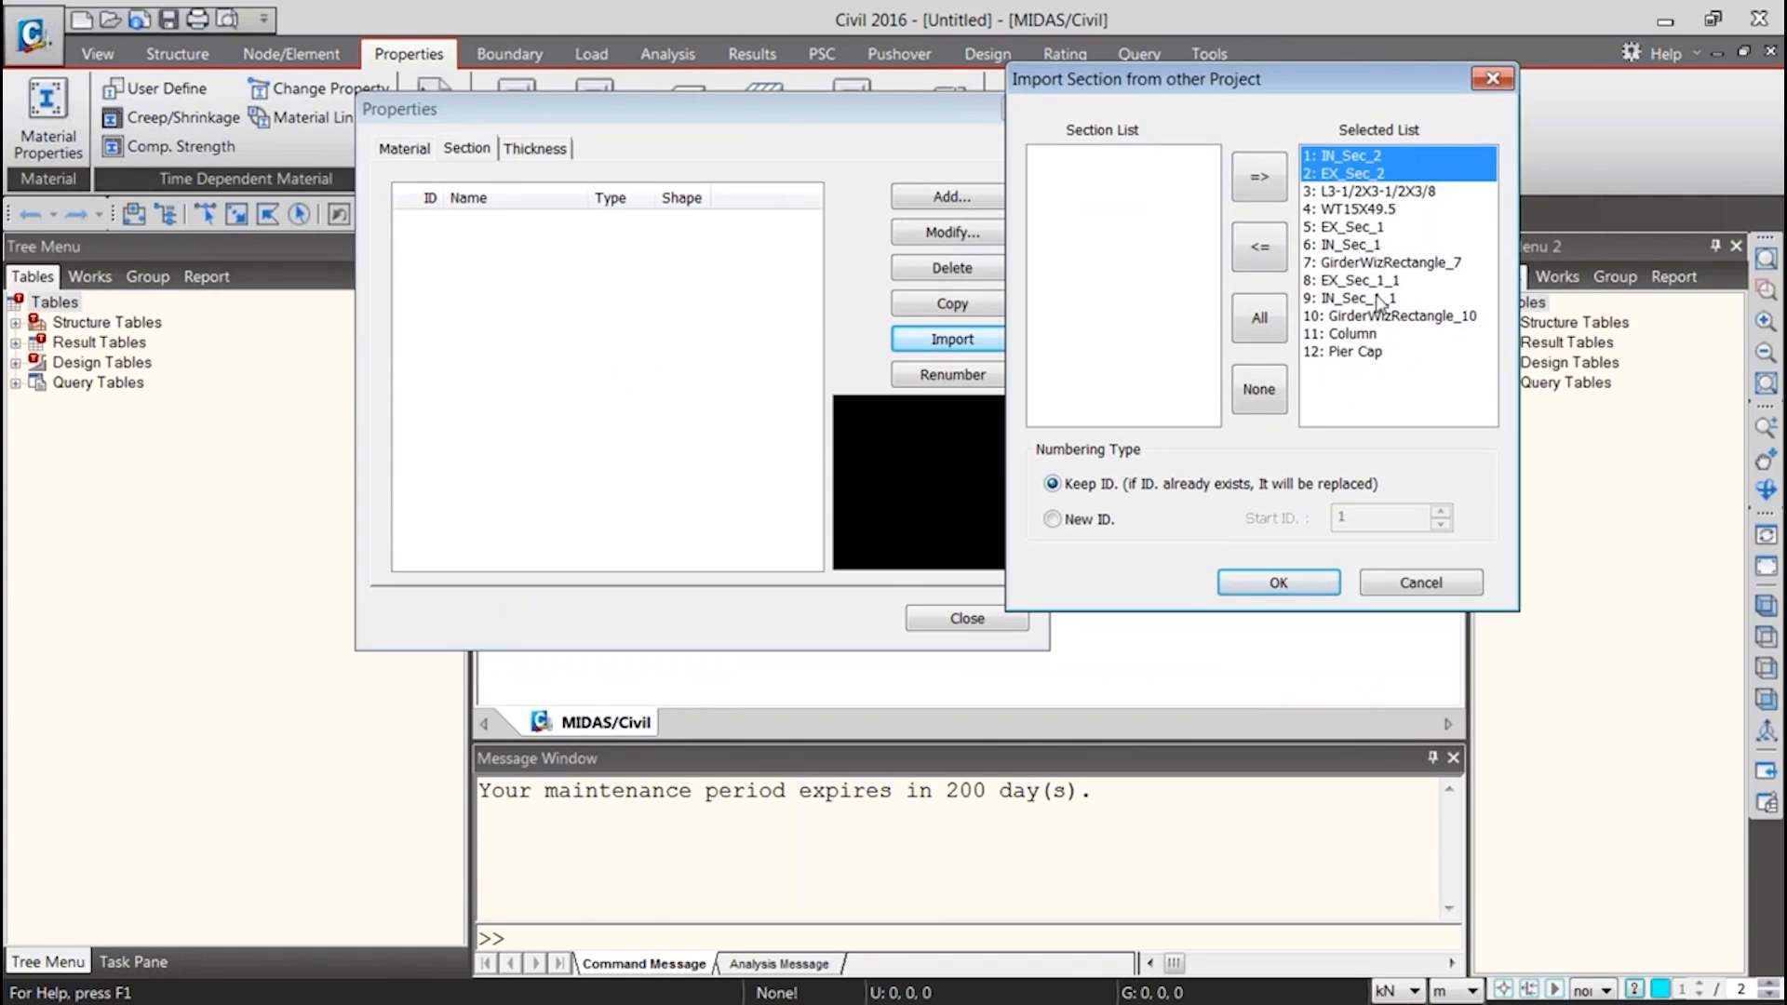
left_click(1272, 249)
left_click(1084, 156)
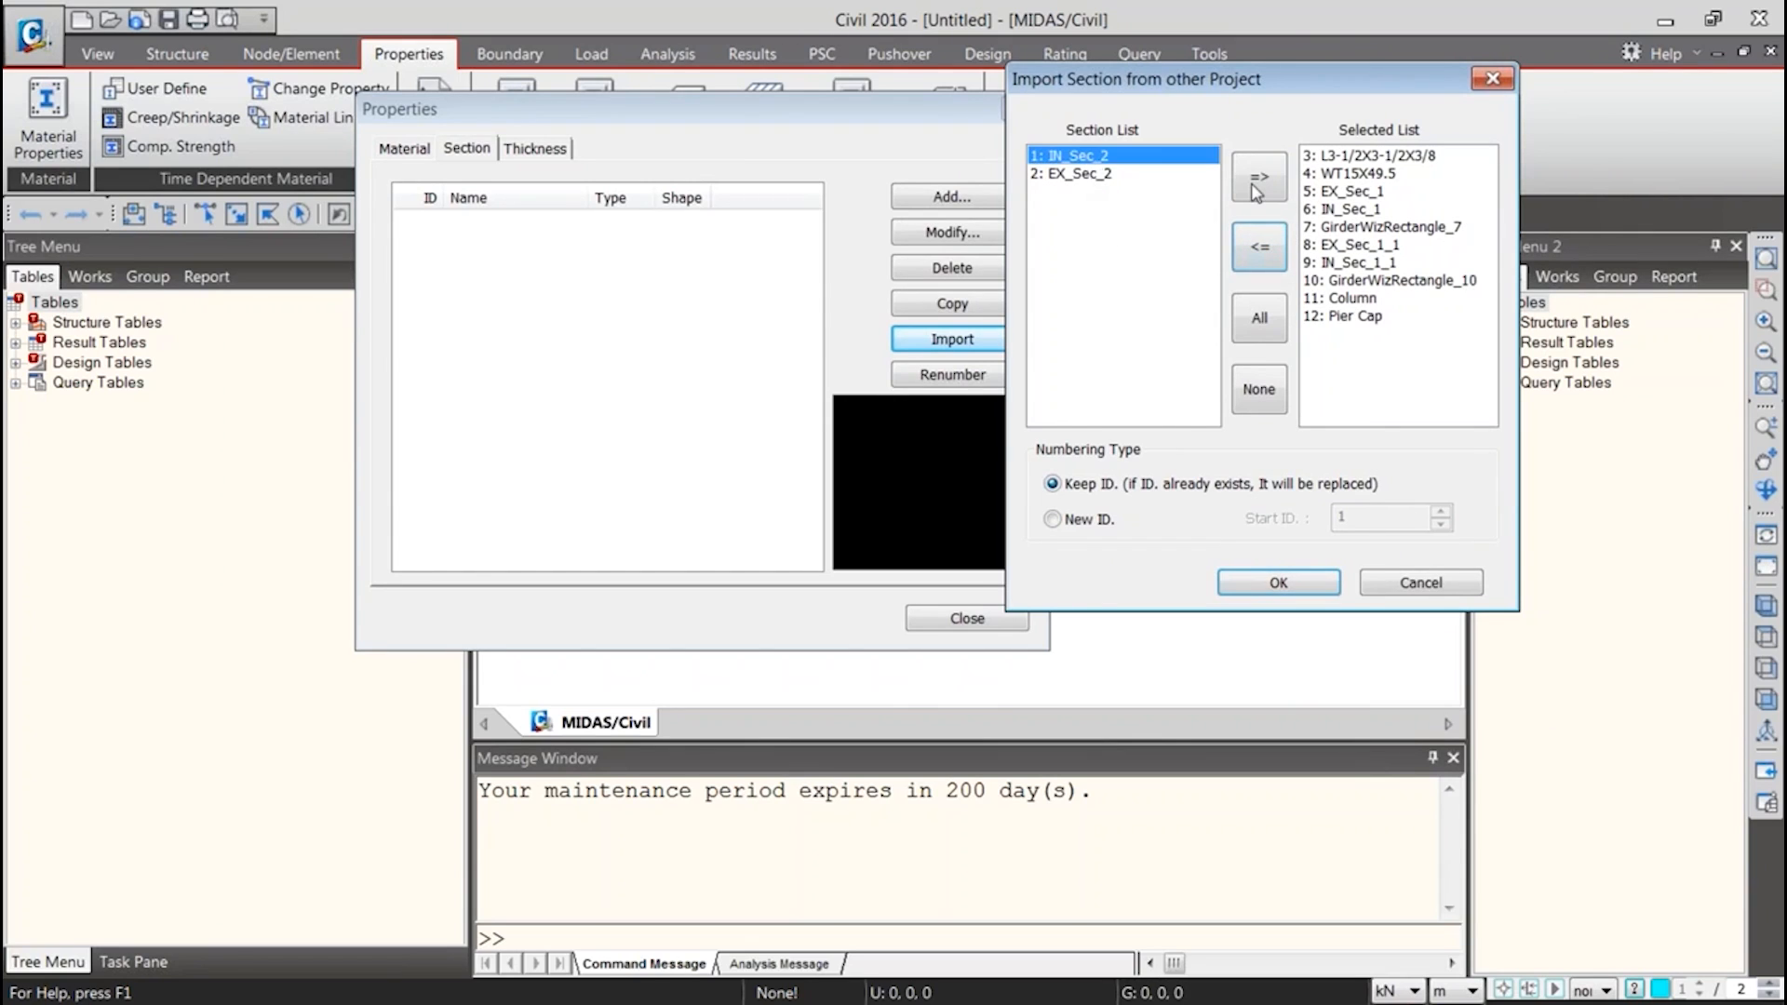
left_click(1259, 178)
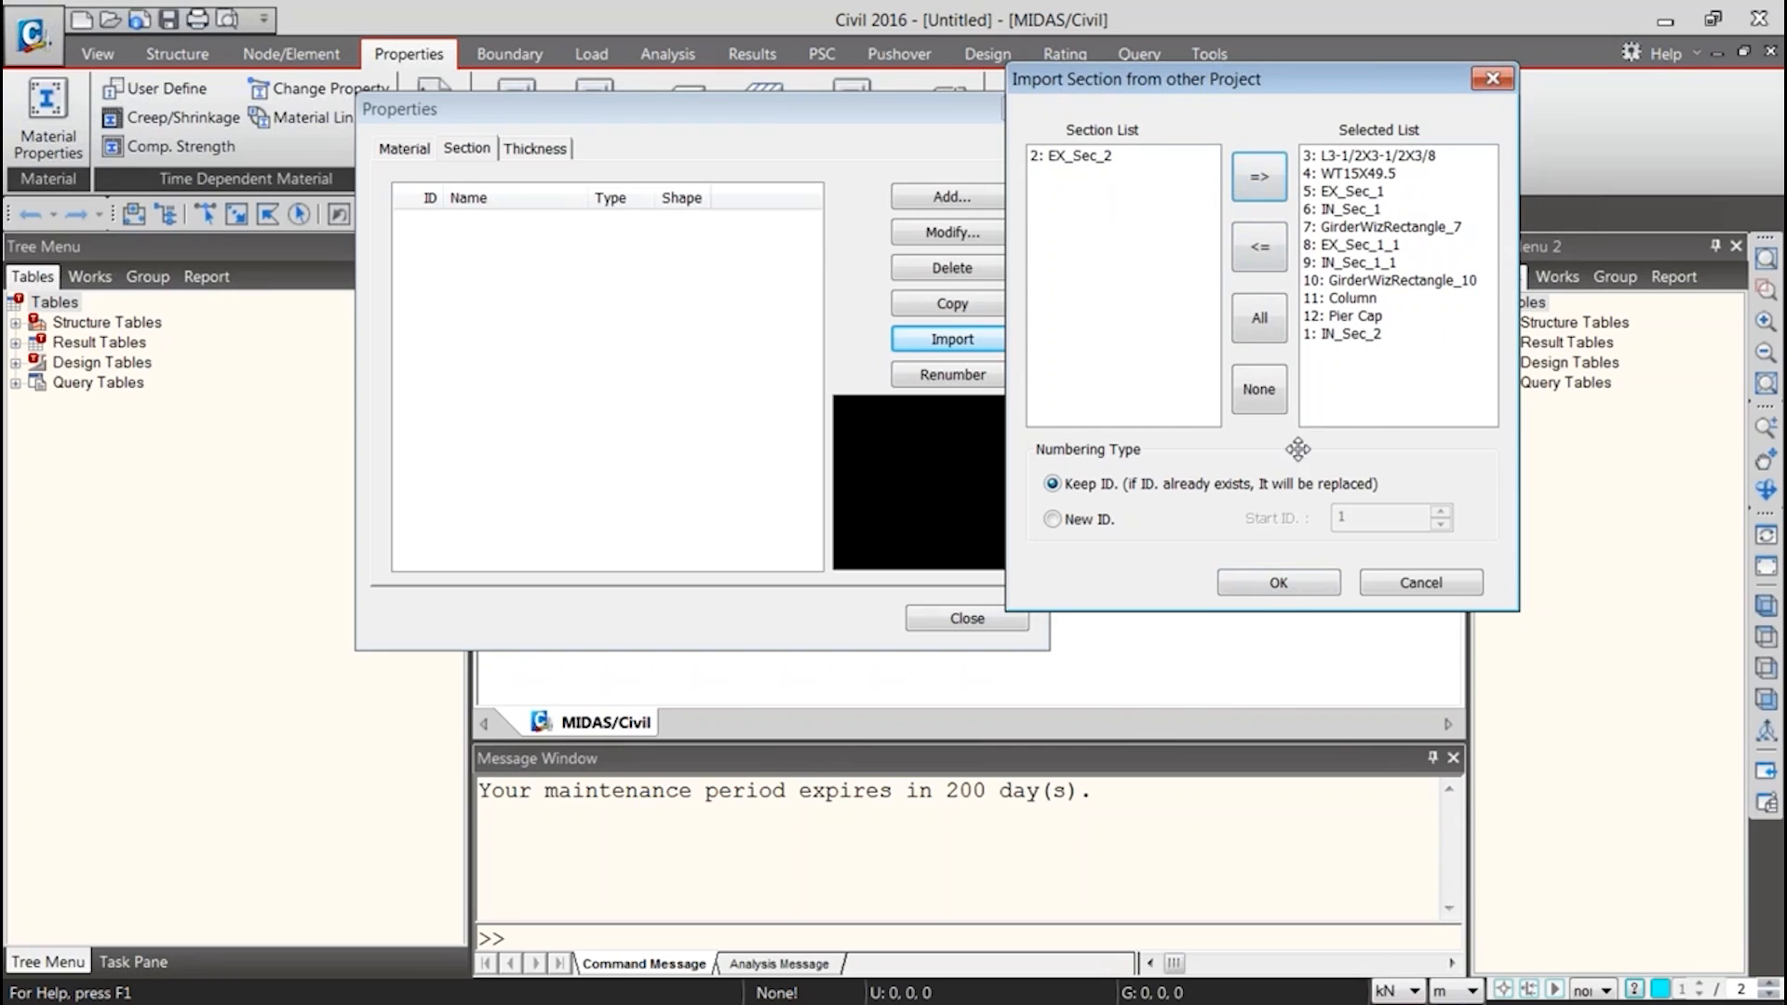
left_click(1279, 582)
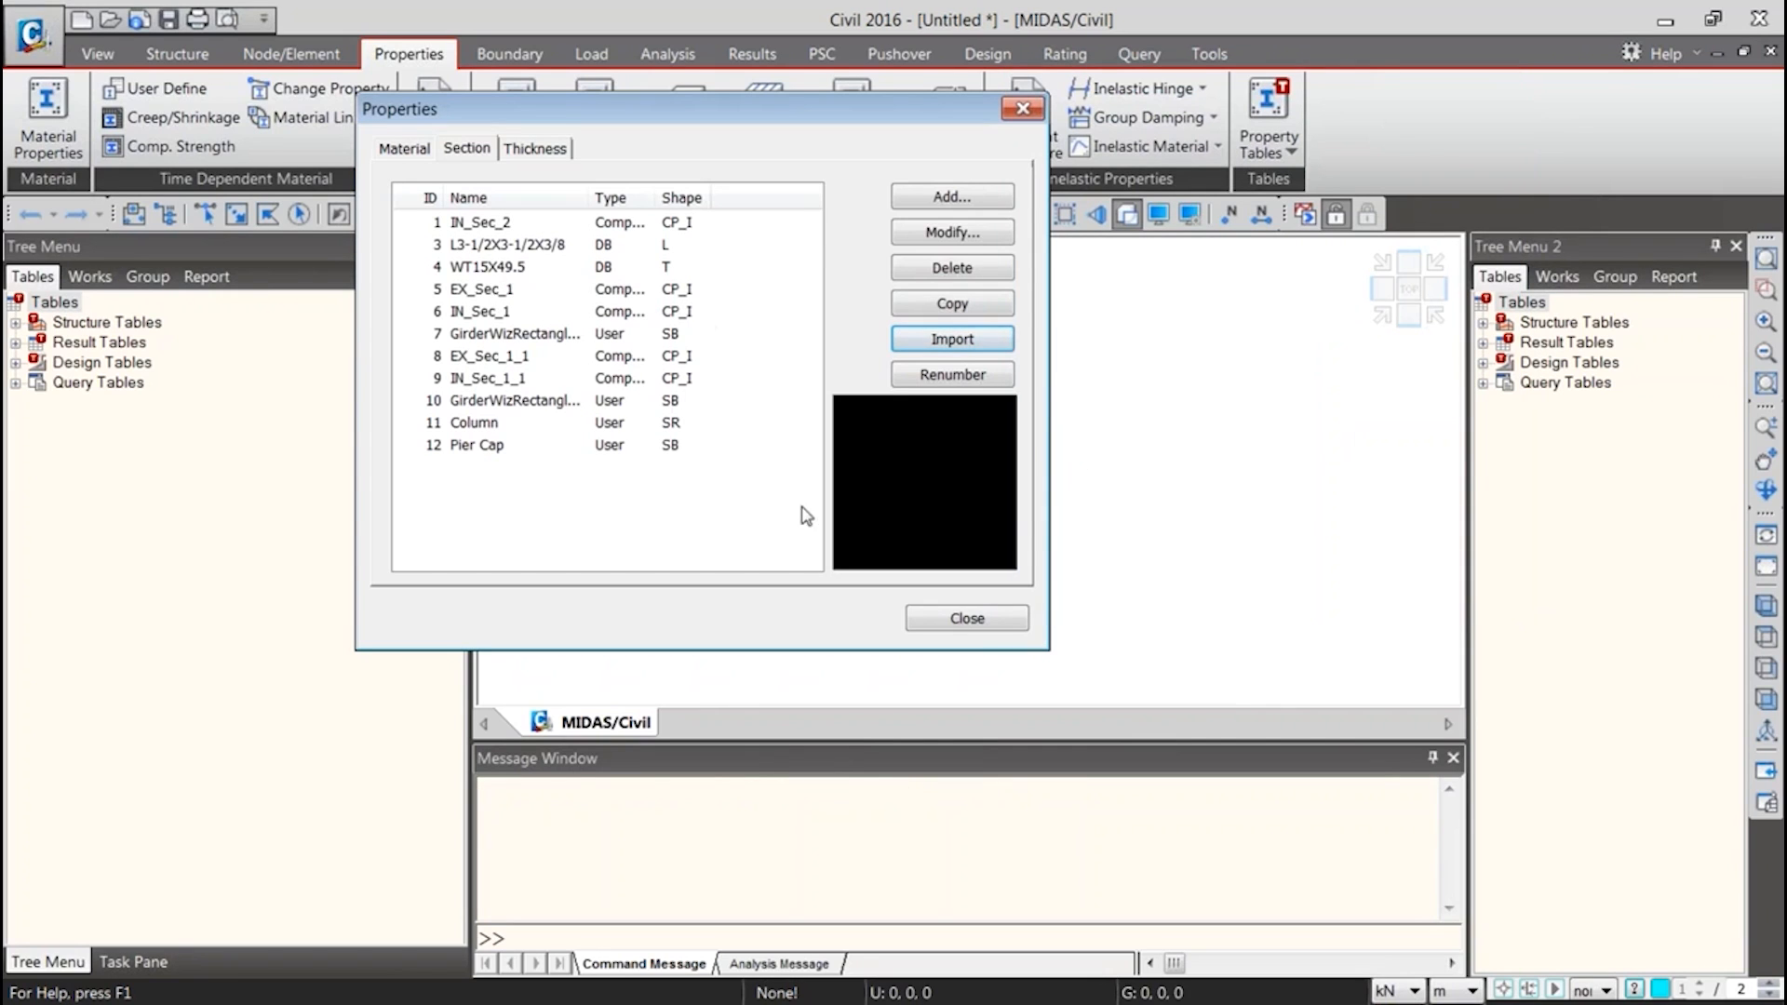
Import all four materials from the Properties Database file with their IDs kept, and show the project's works tree
left_click(402, 149)
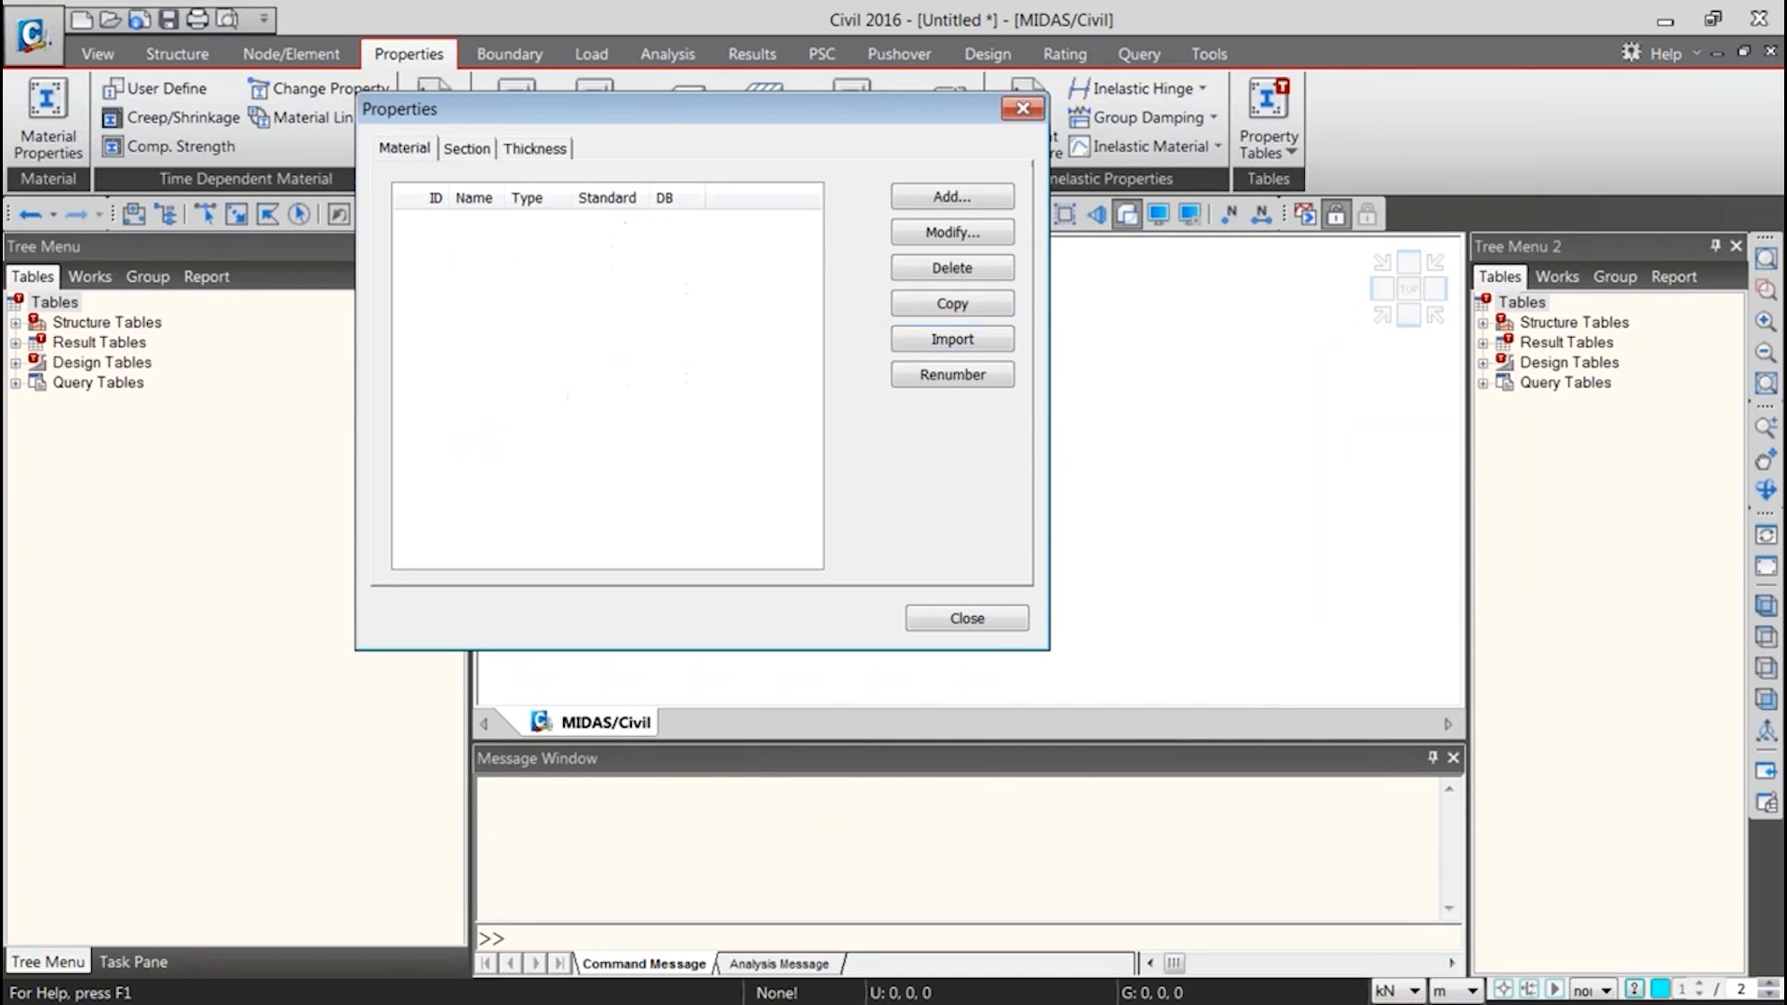
left_click(951, 340)
double_click(652, 347)
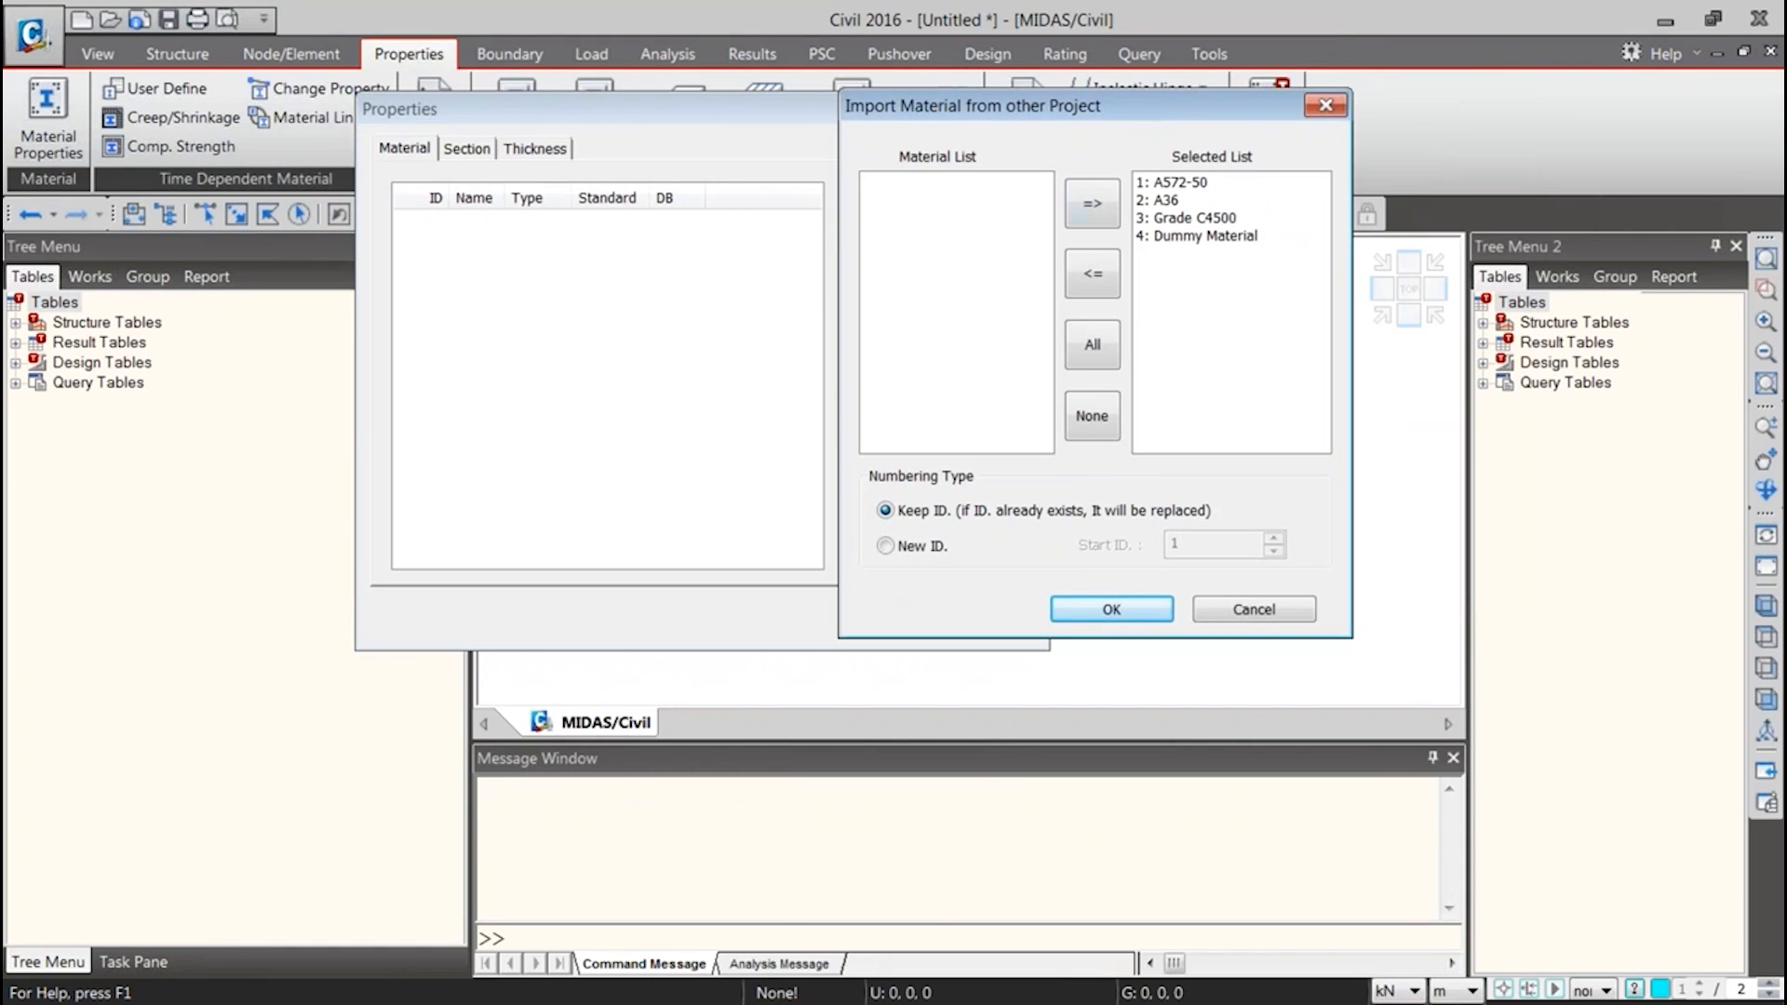
left_click(1171, 184)
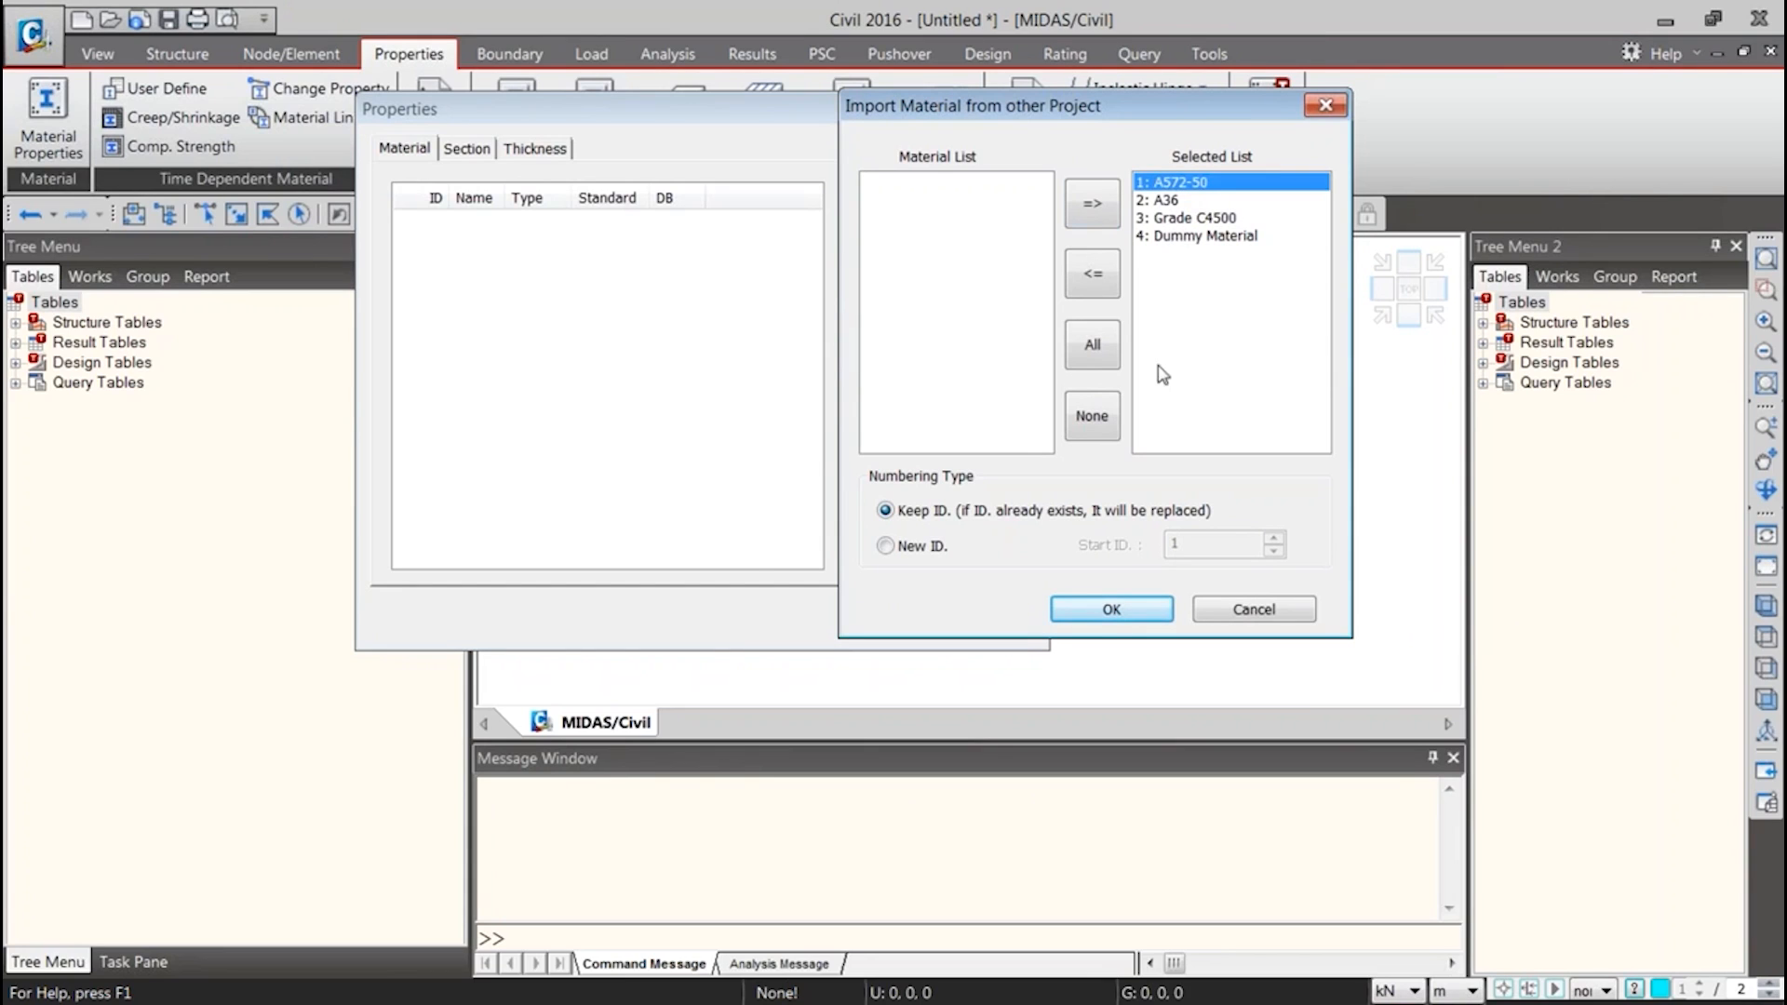
left_click(1107, 607)
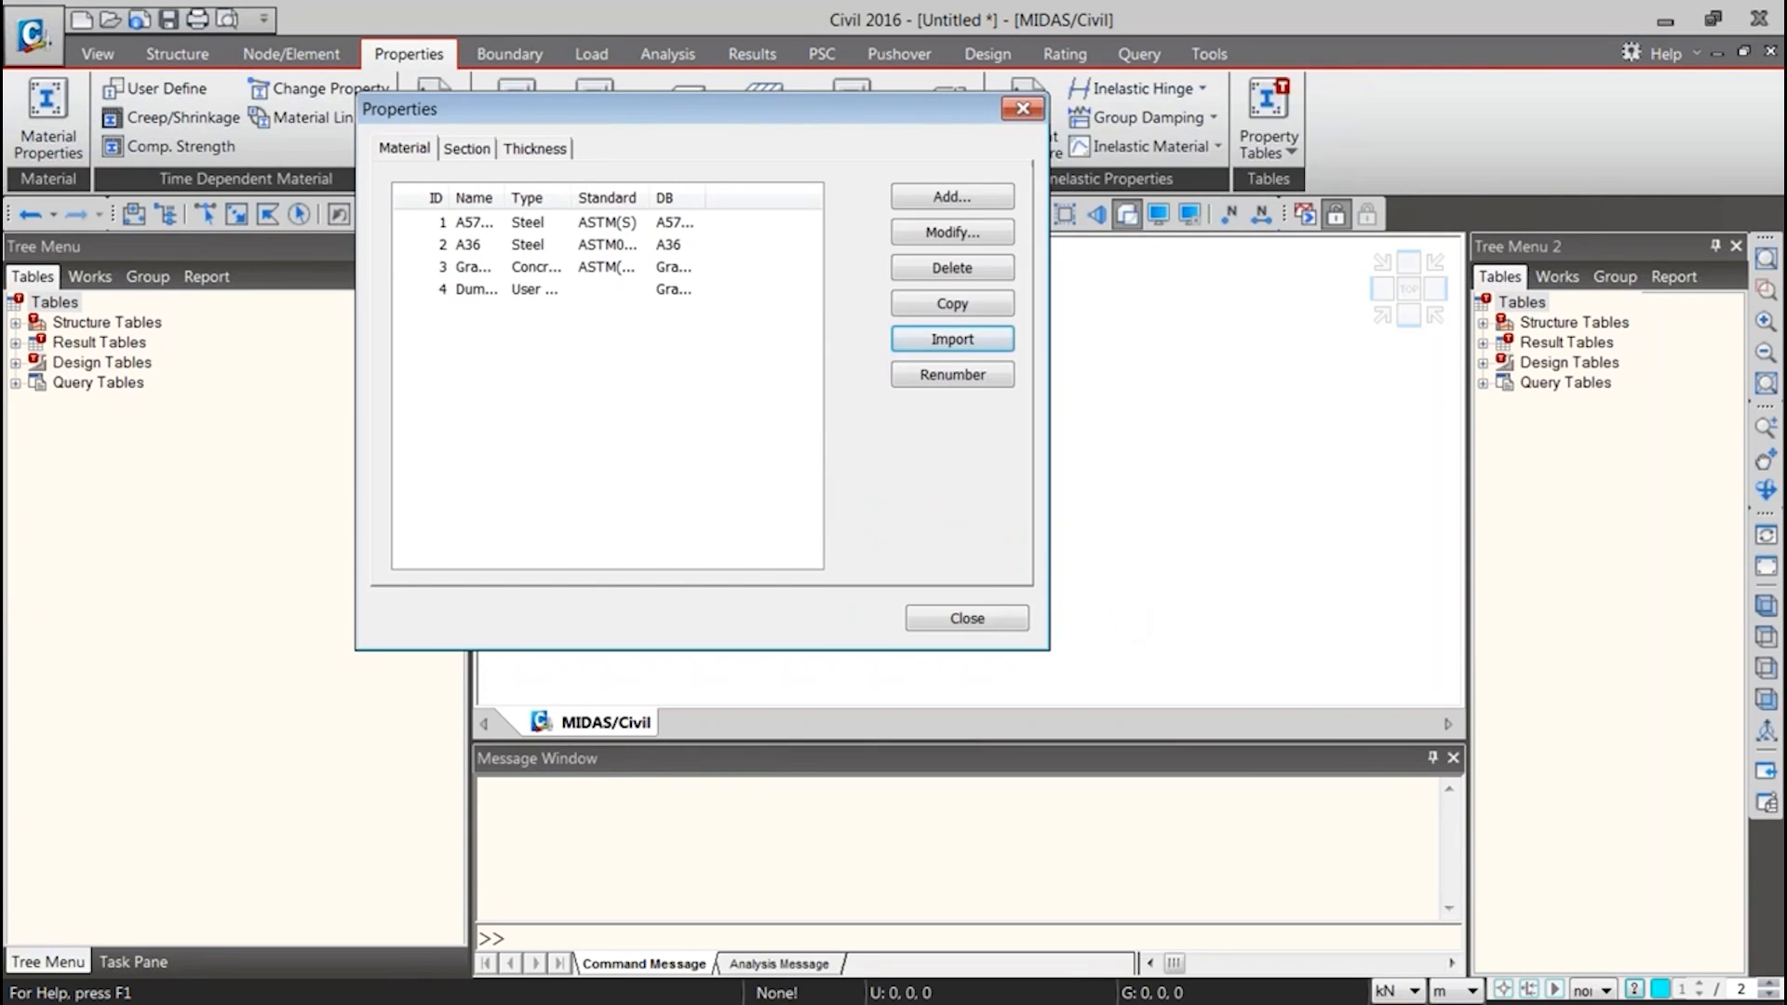
left_click(971, 619)
left_click(92, 276)
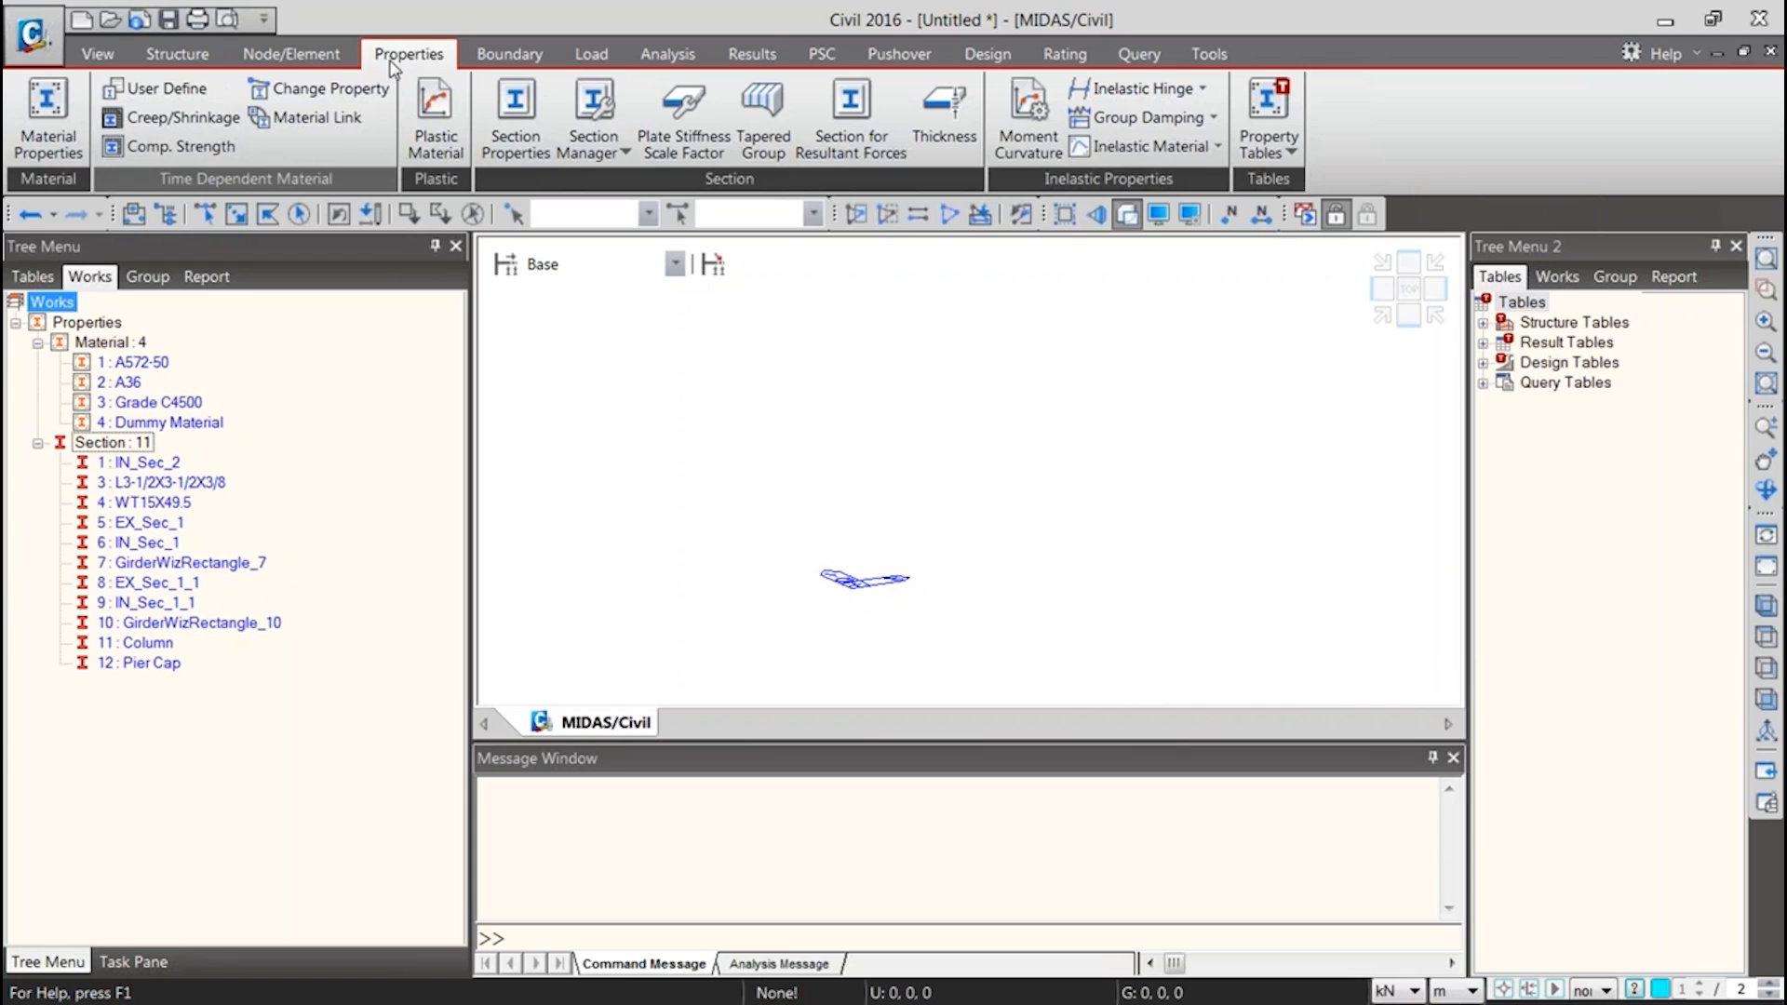
Open the Steel Composite Bridge wizard and look through its section, load and construction stage settings
left_click(172, 57)
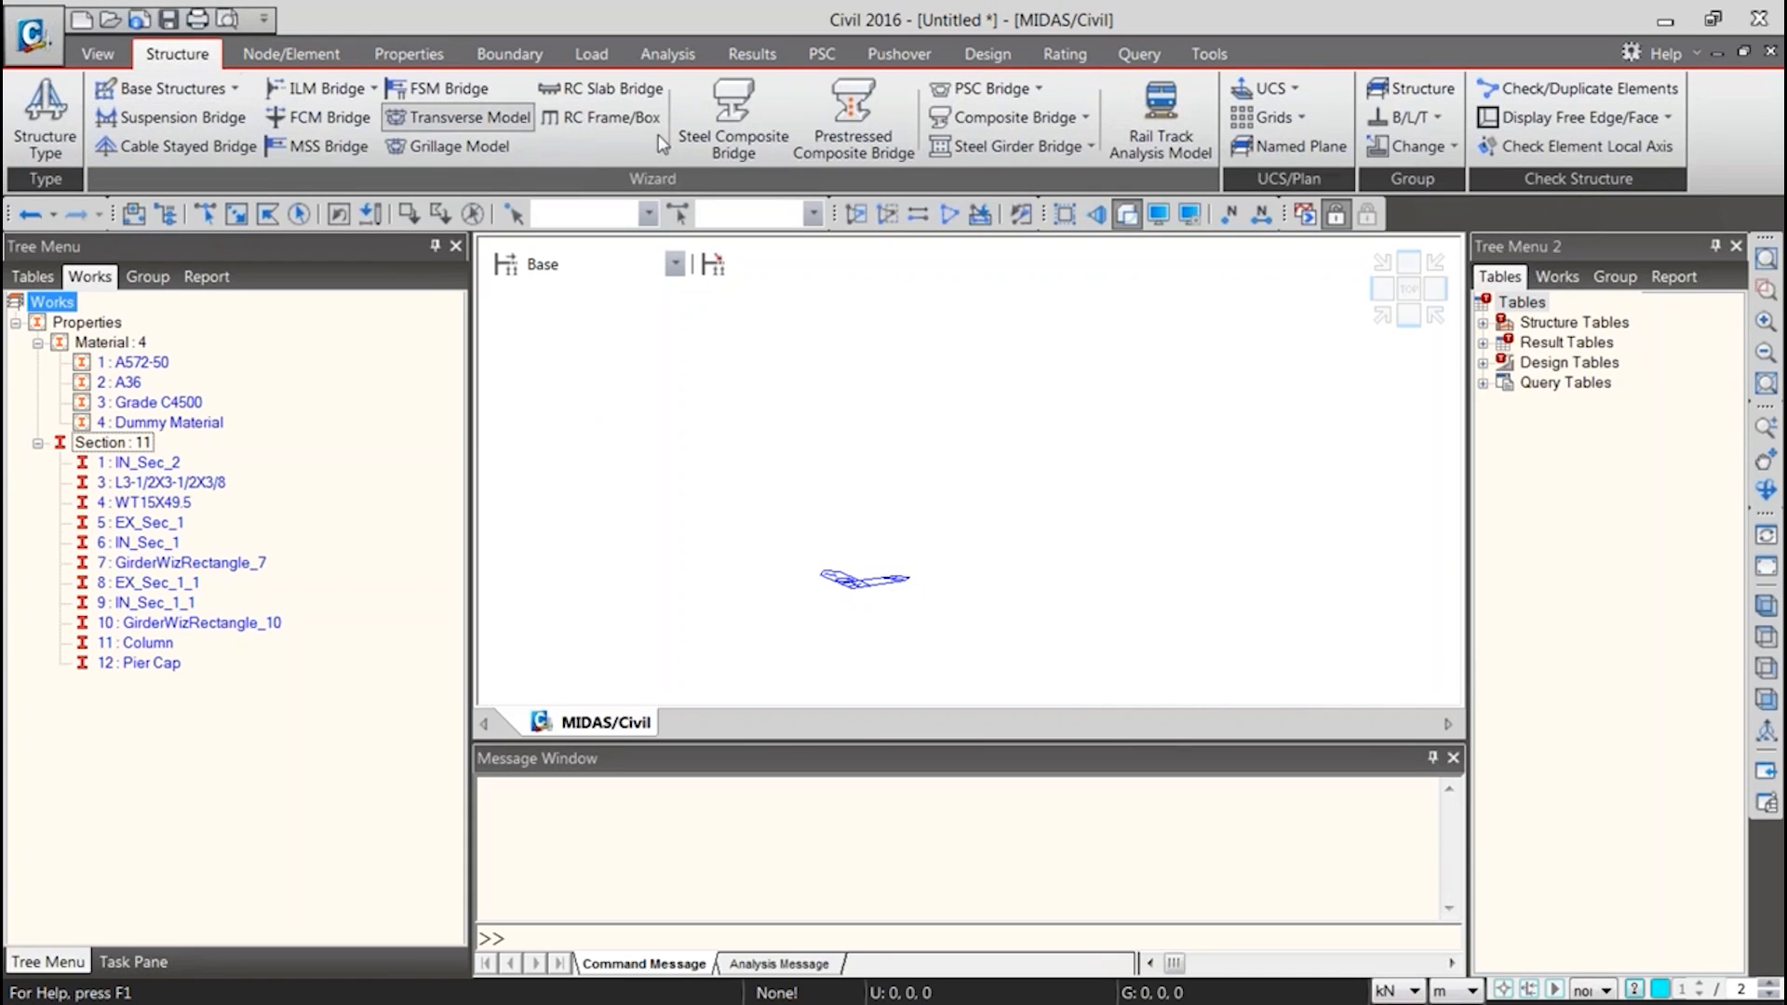
left_click(738, 124)
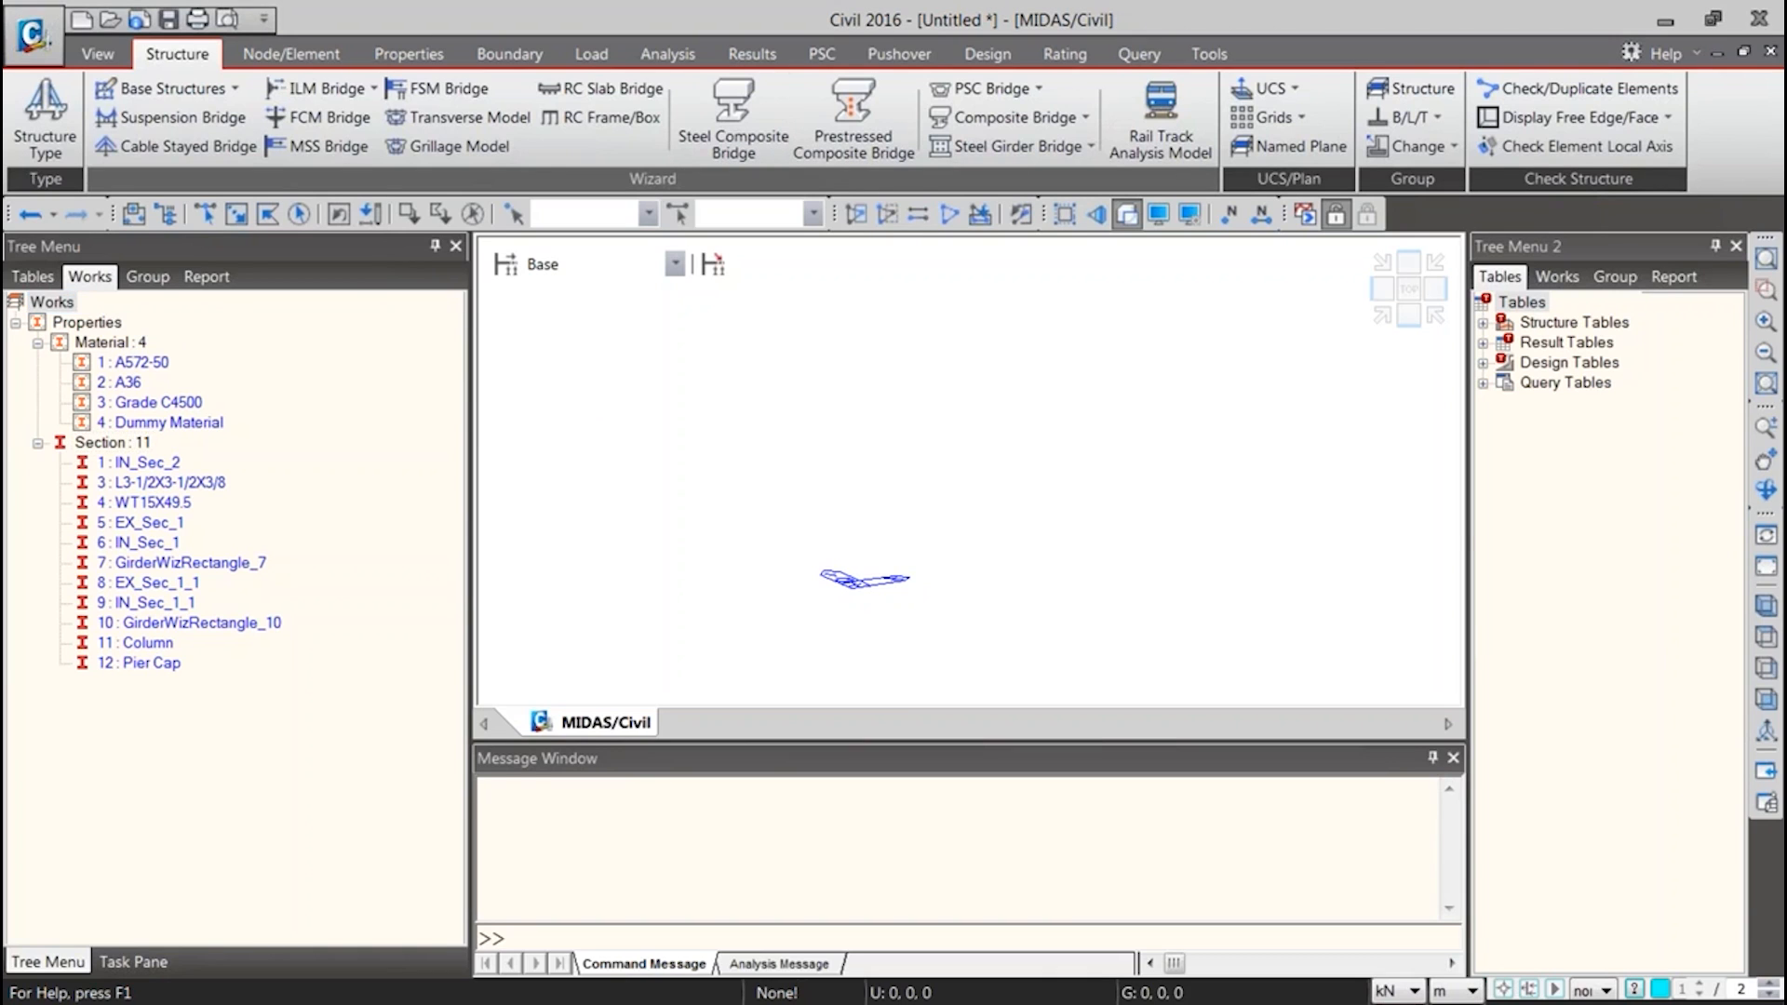
left_click_drag(1786, 74, 490, 29)
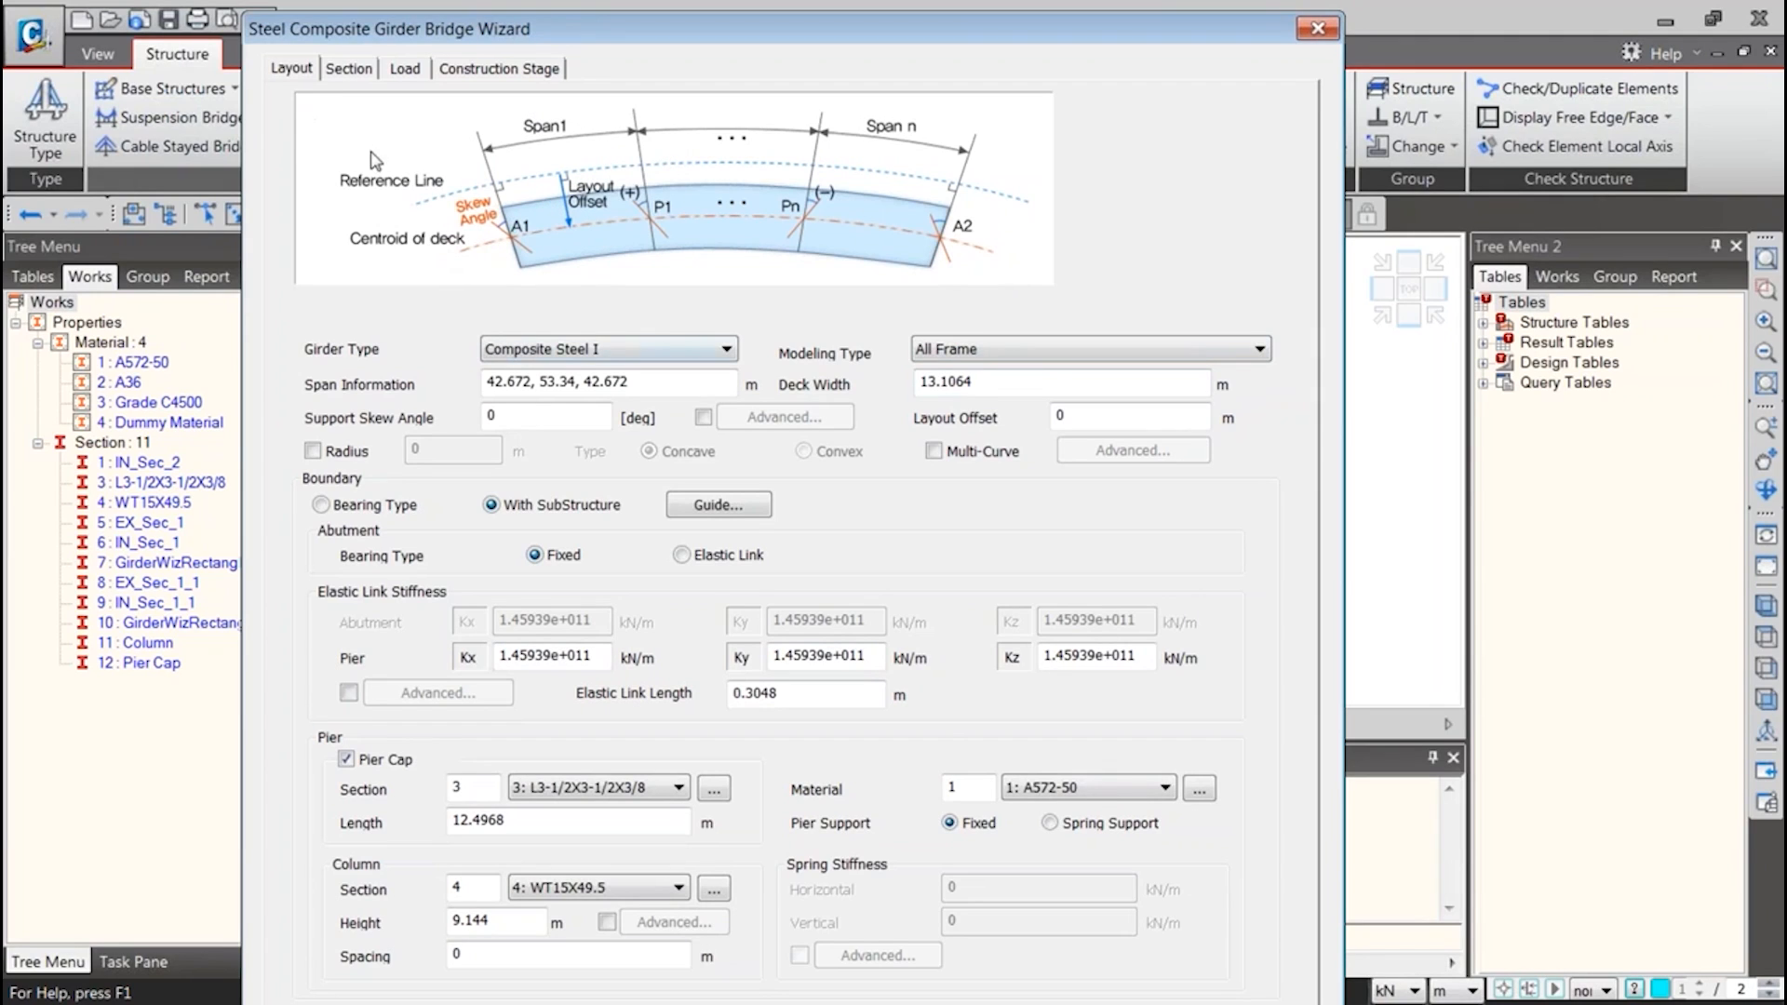
left_click(348, 68)
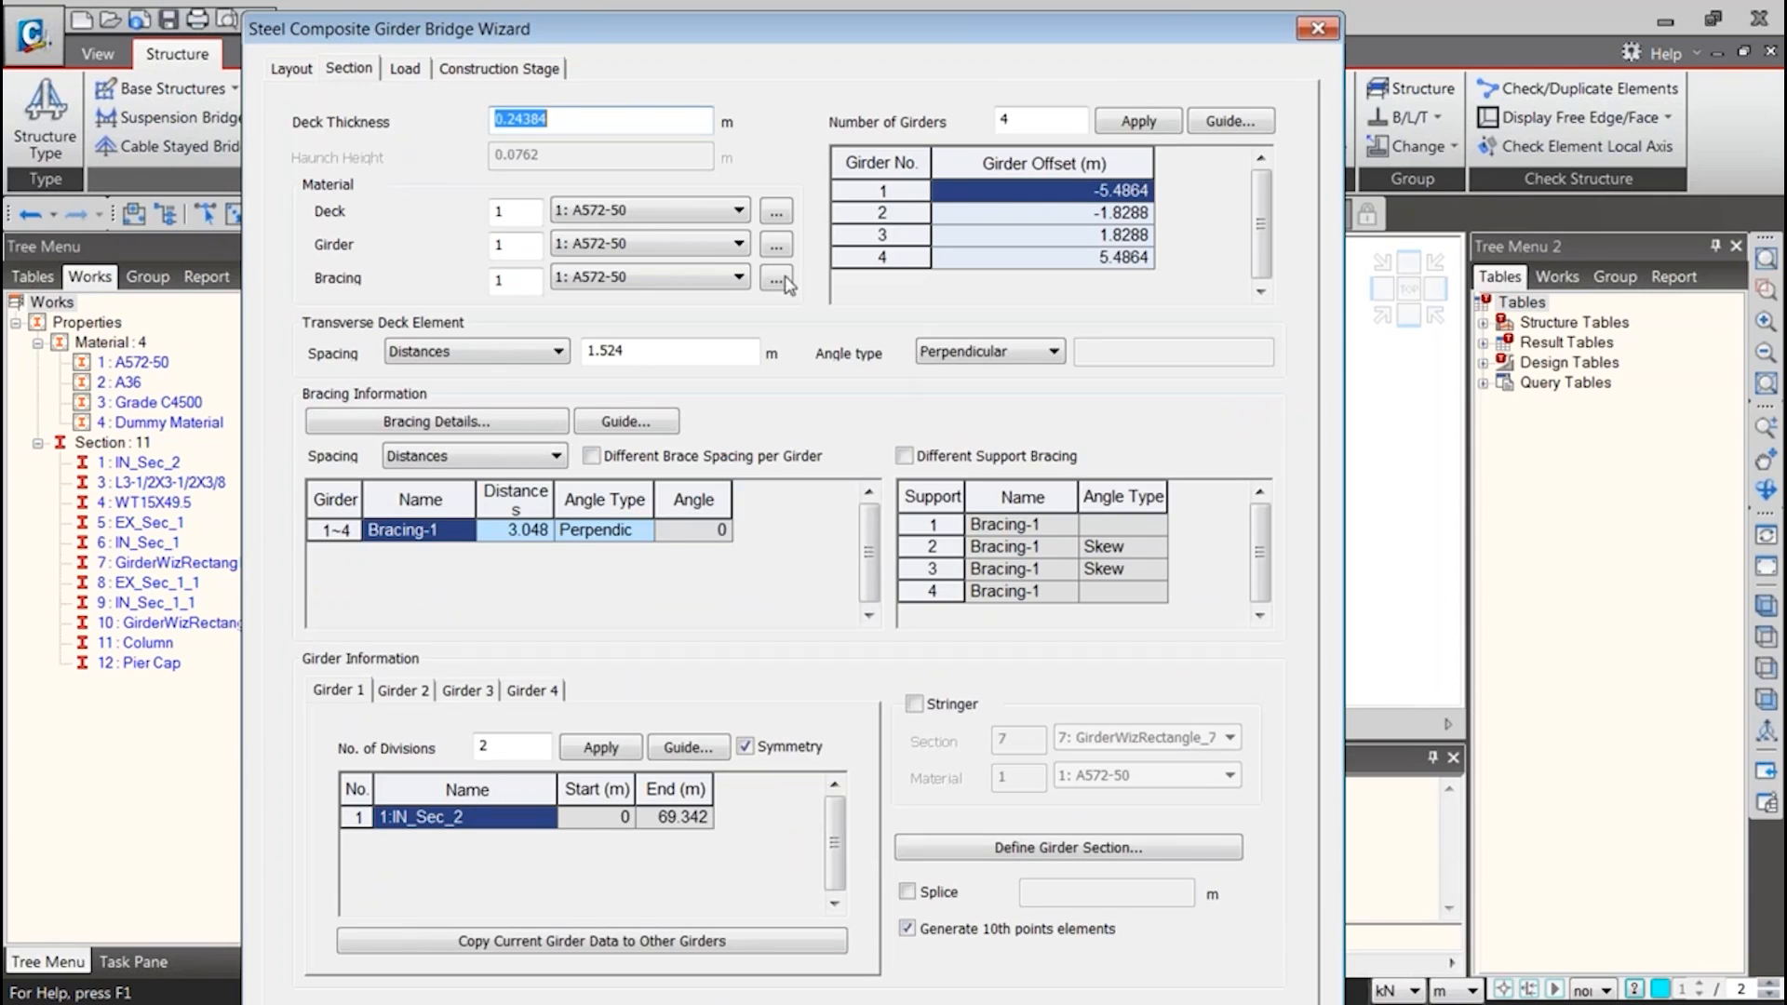
left_click(417, 70)
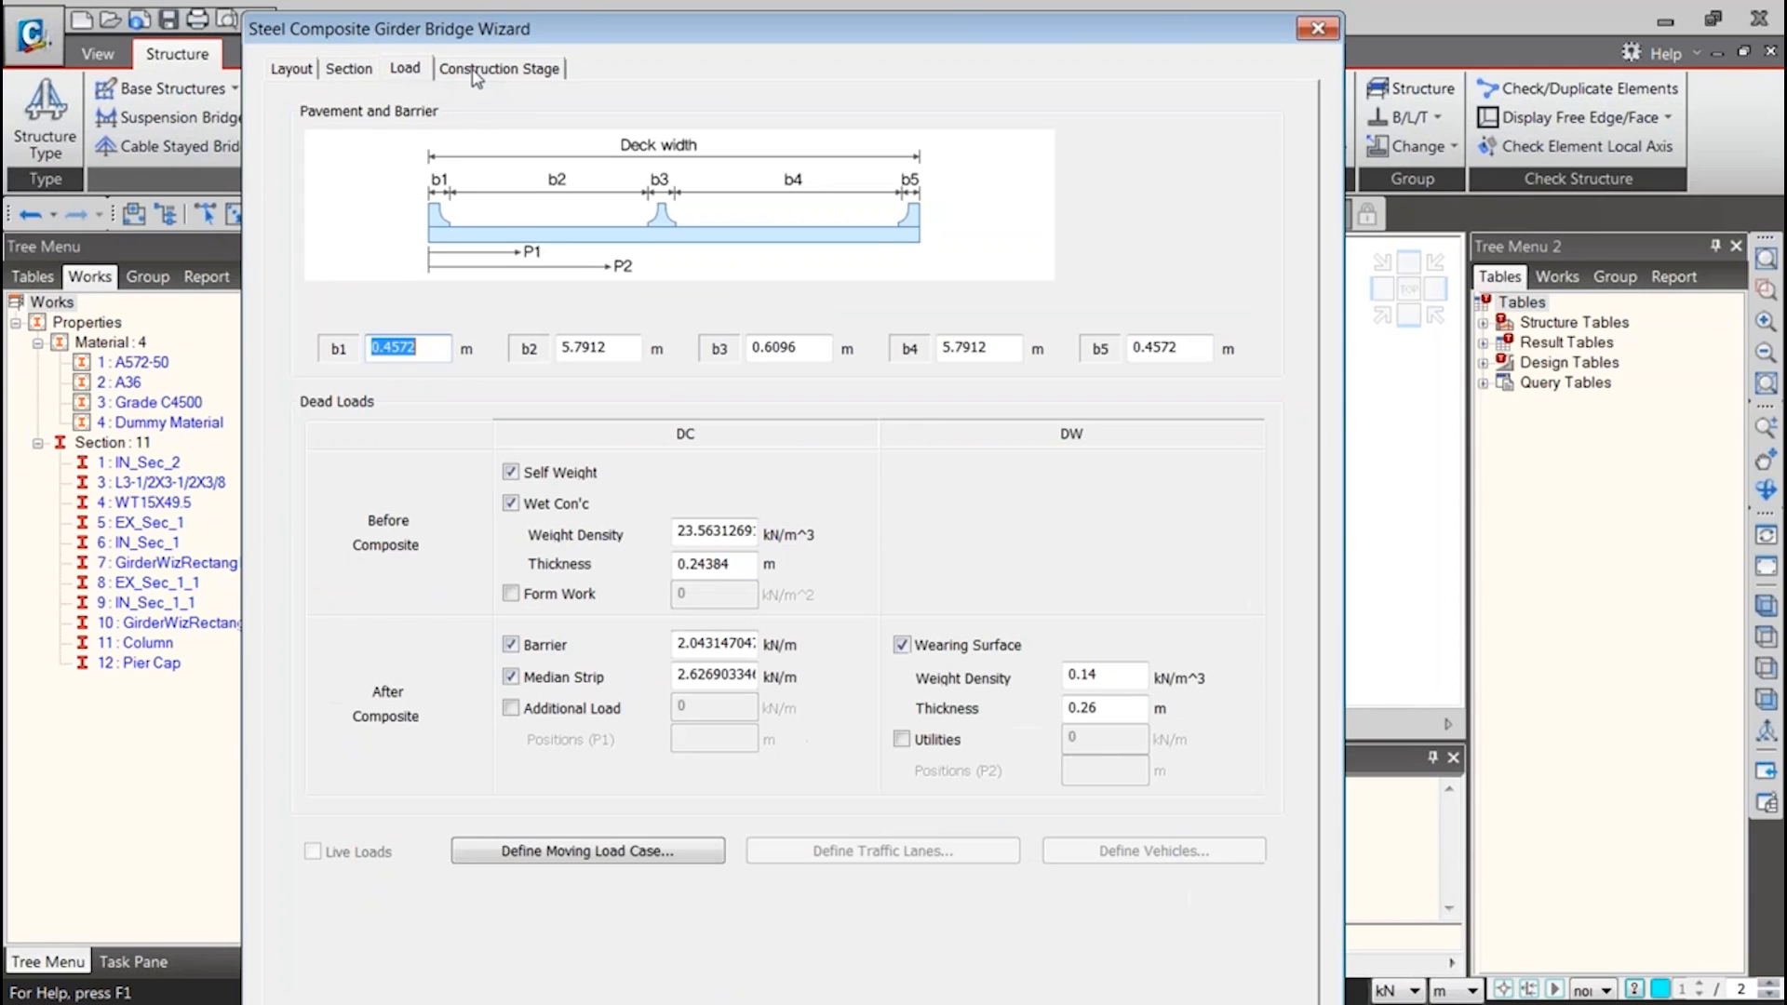
left_click(498, 71)
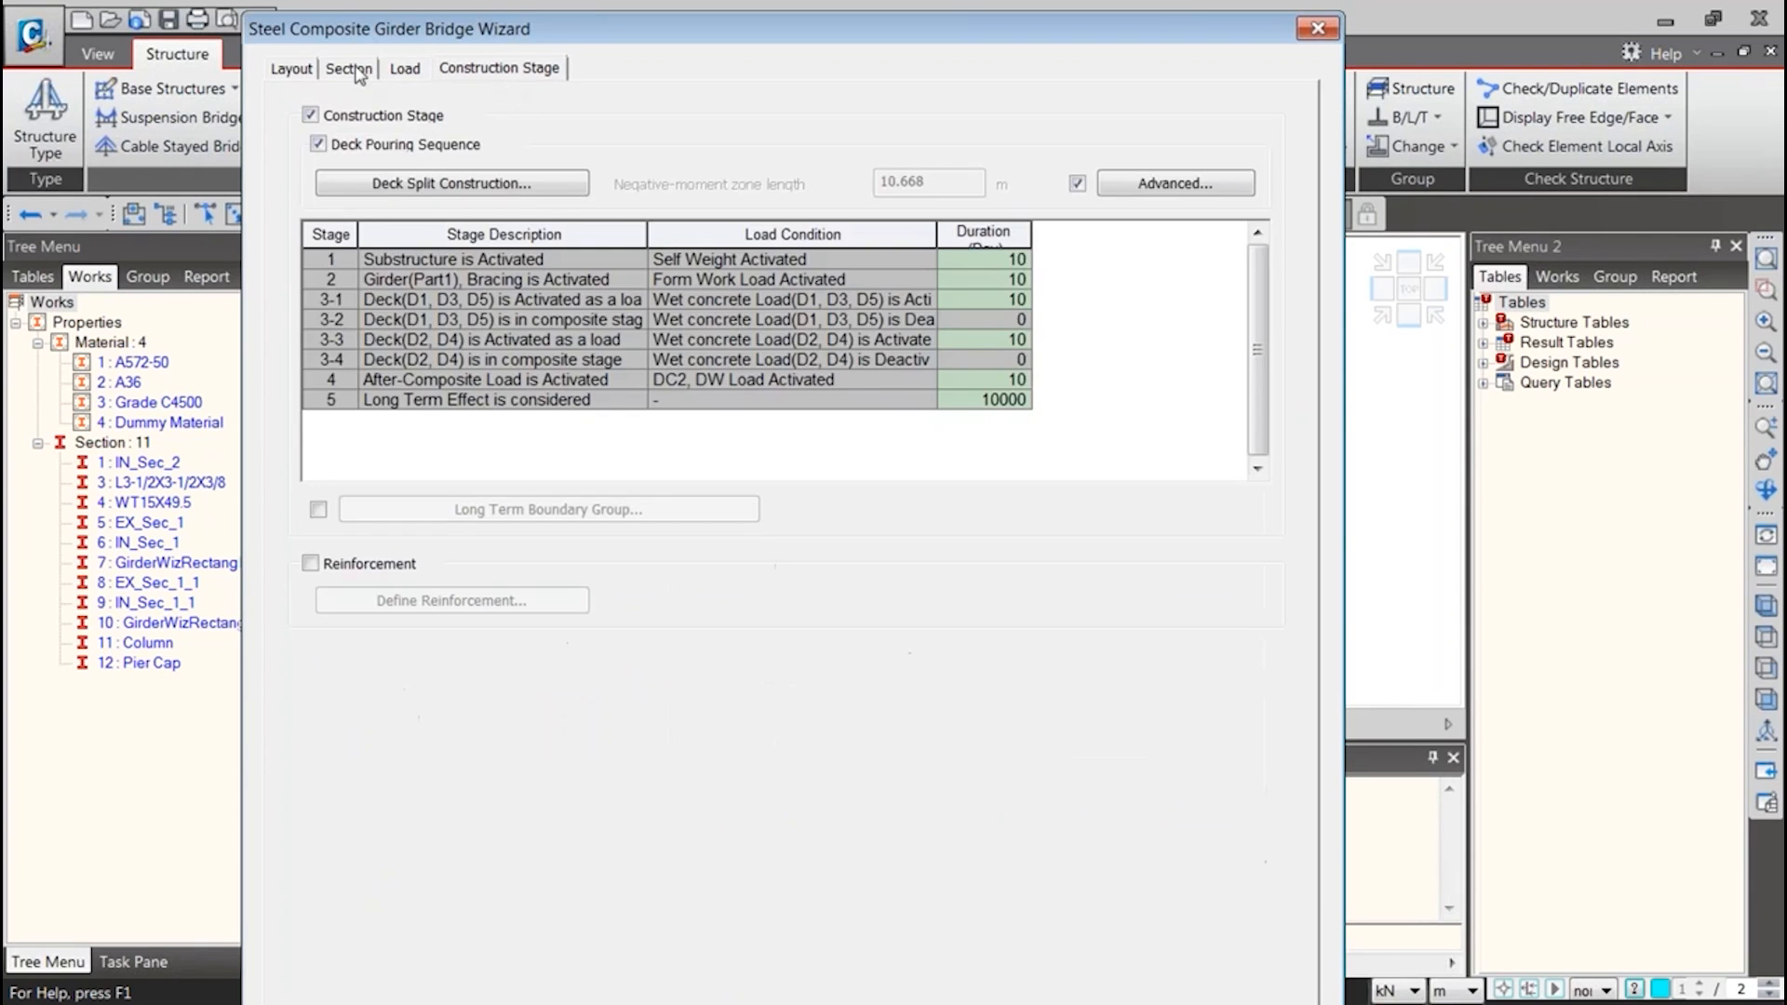
left_click(300, 69)
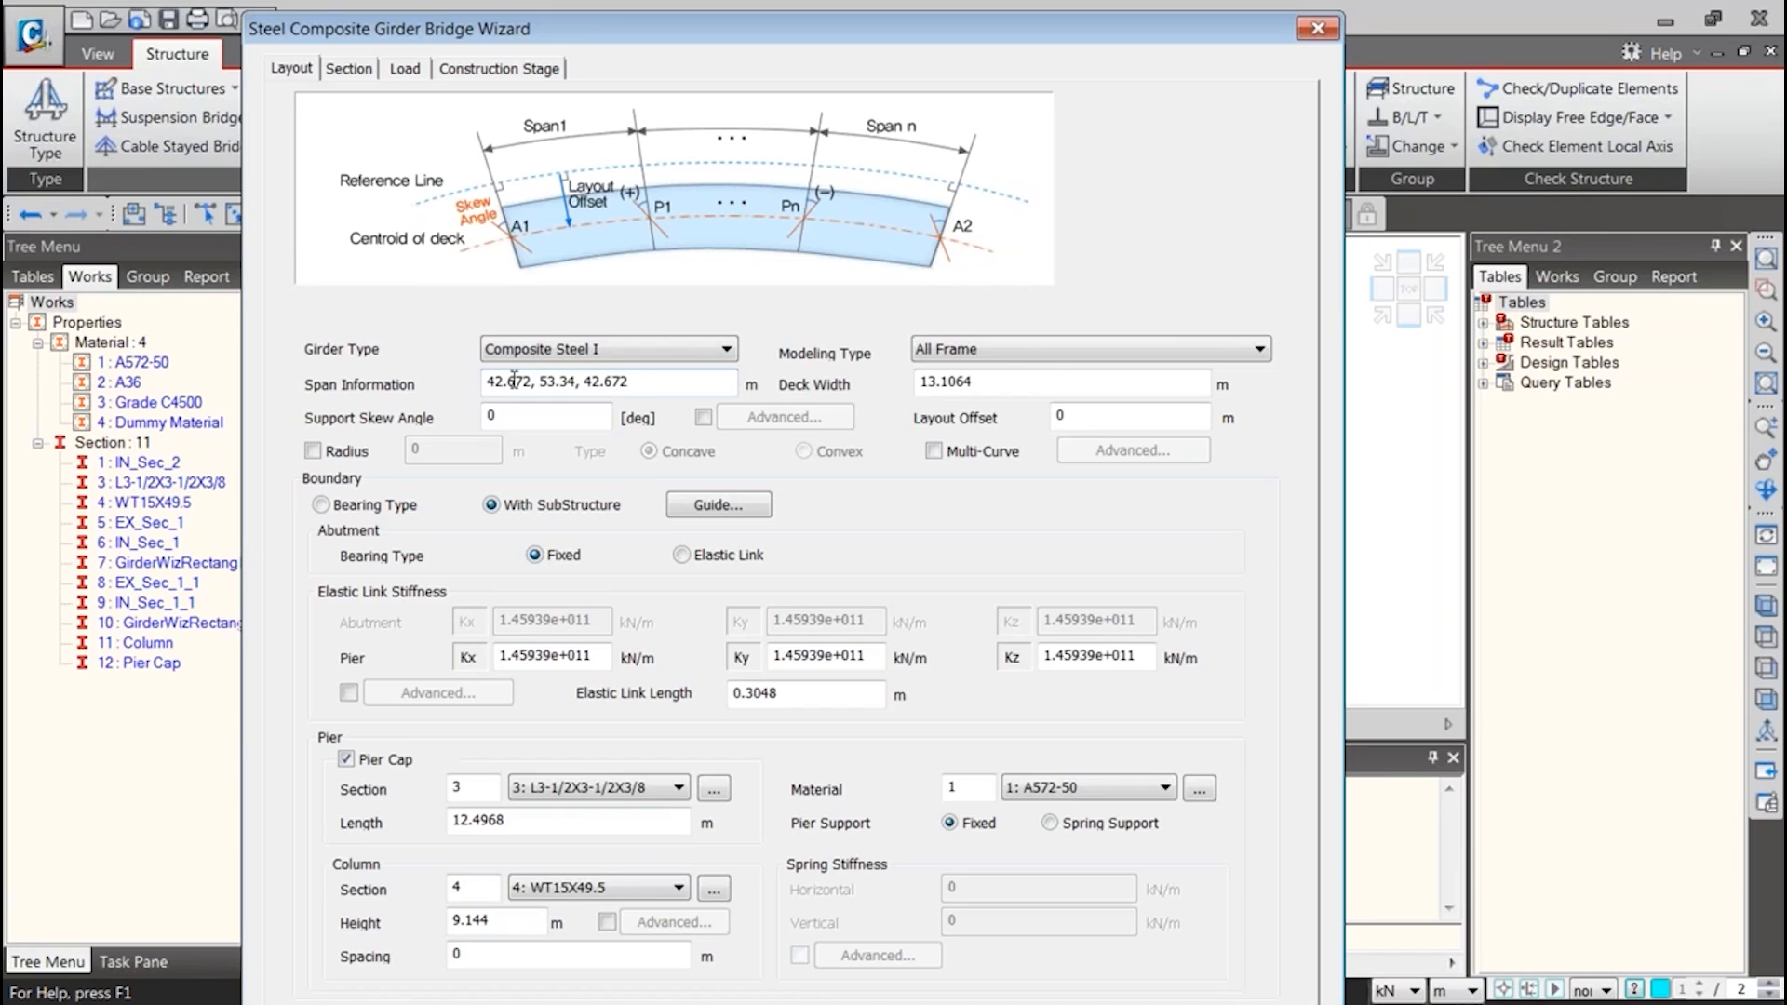
Set the span information to 35,60,45 m and the deck width to 12 m, and enable the curve radius option
left_click_drag(513, 381, 417, 380)
type("35,60,45")
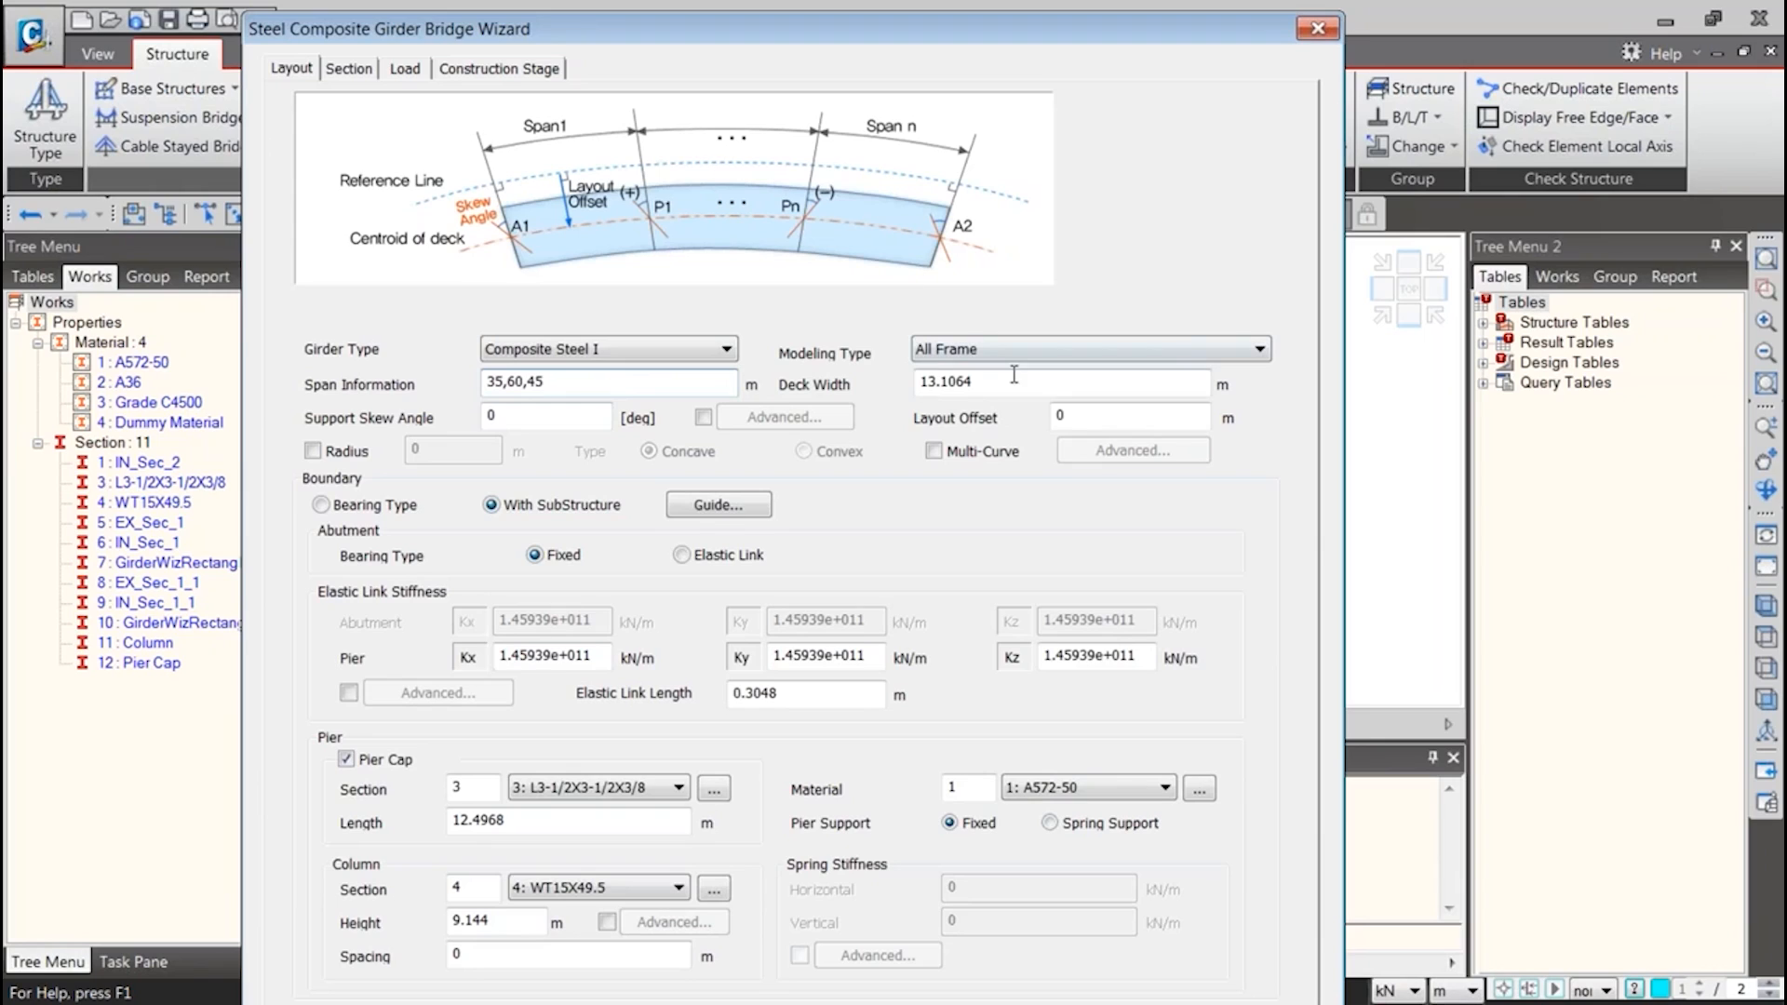
left_click_drag(1013, 377, 857, 374)
type("12")
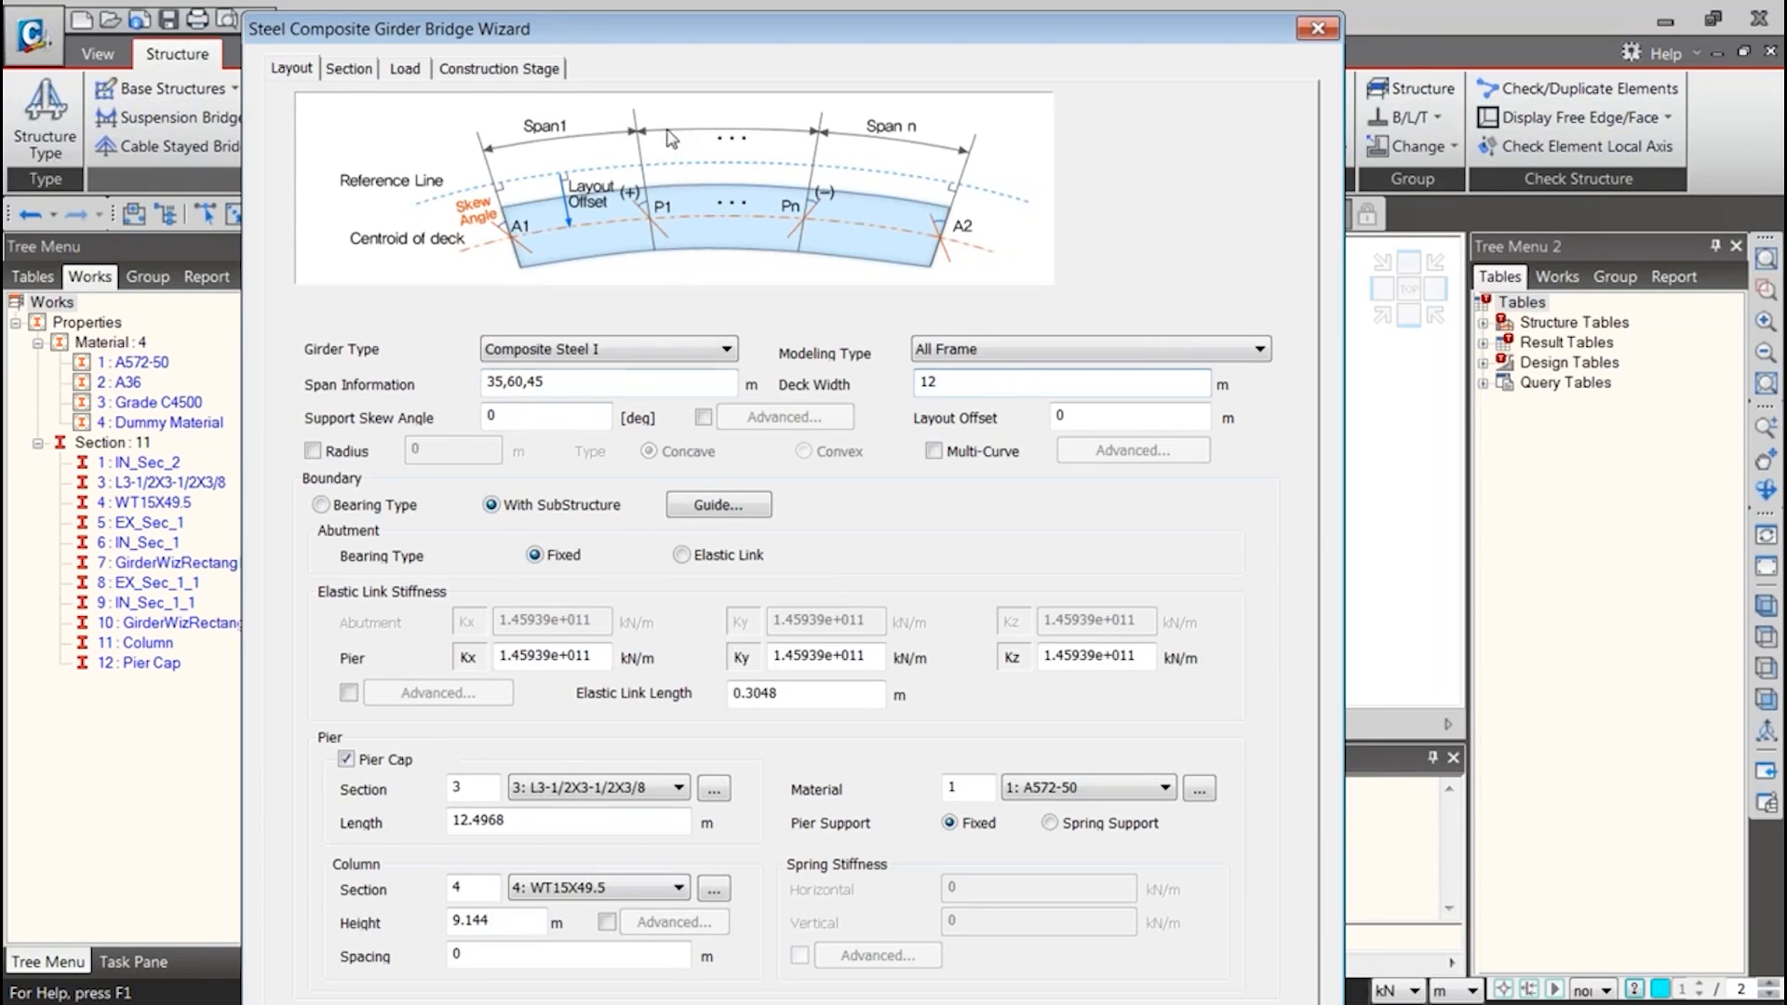
left_click_drag(664, 51, 665, 3)
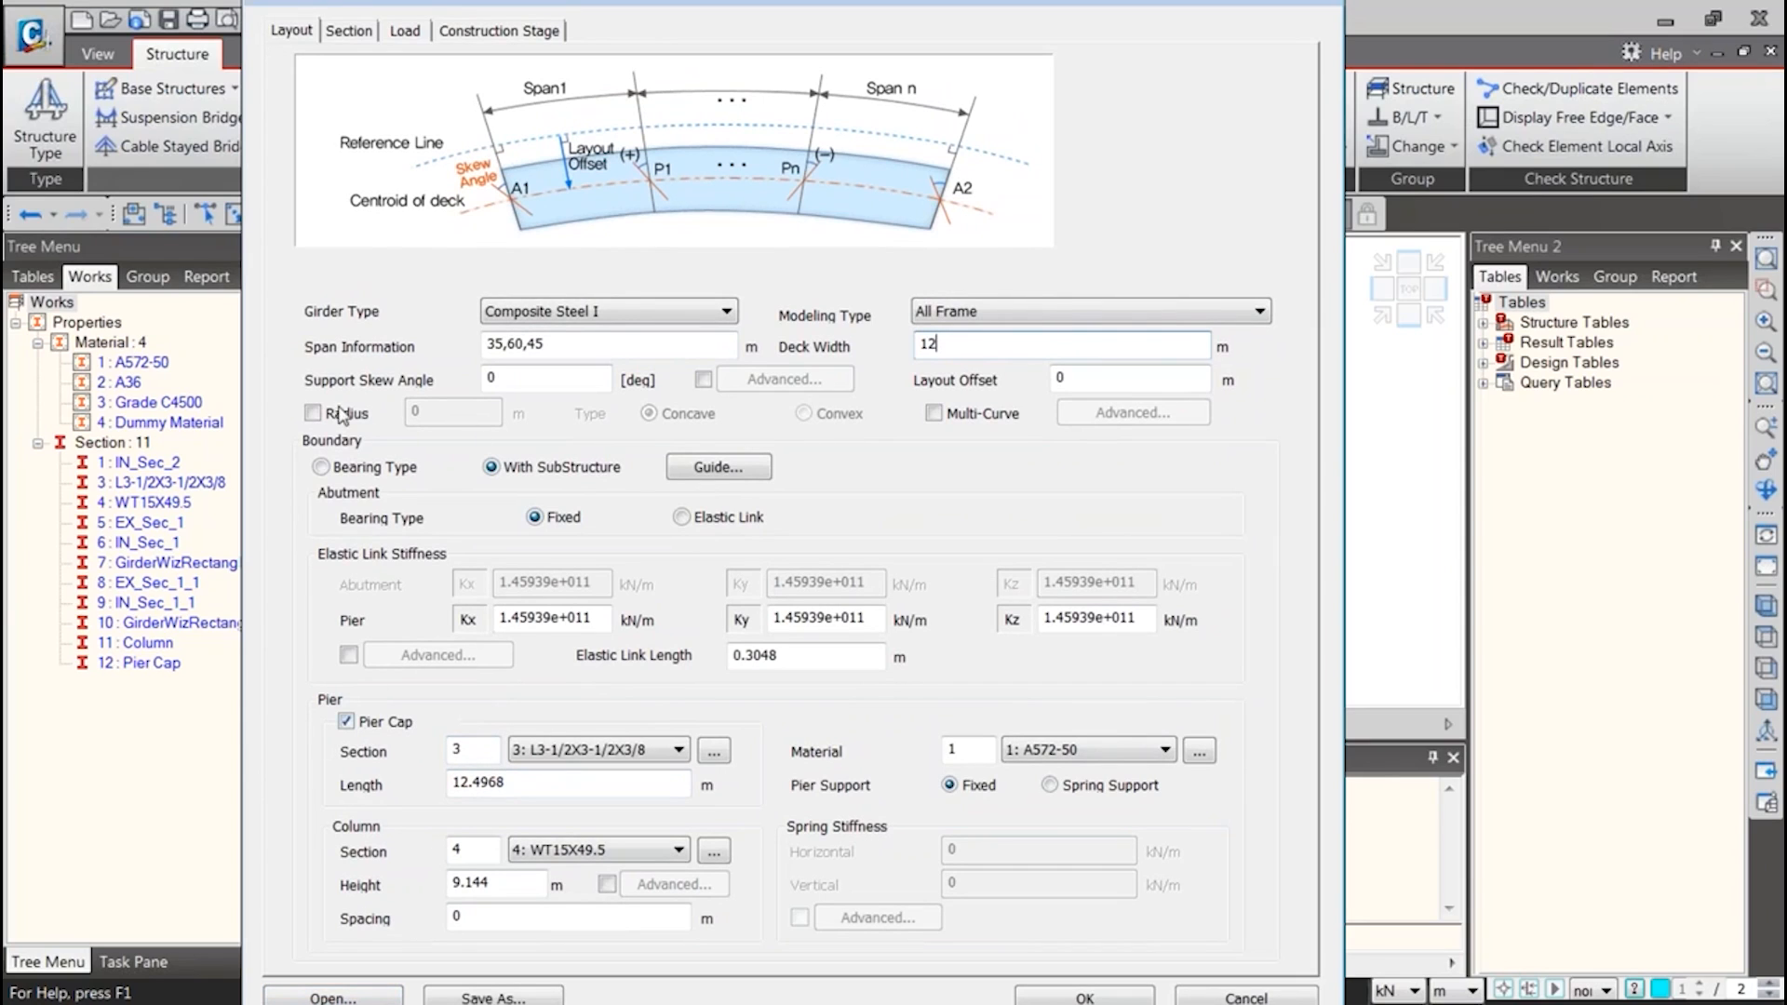
left_click(387, 416)
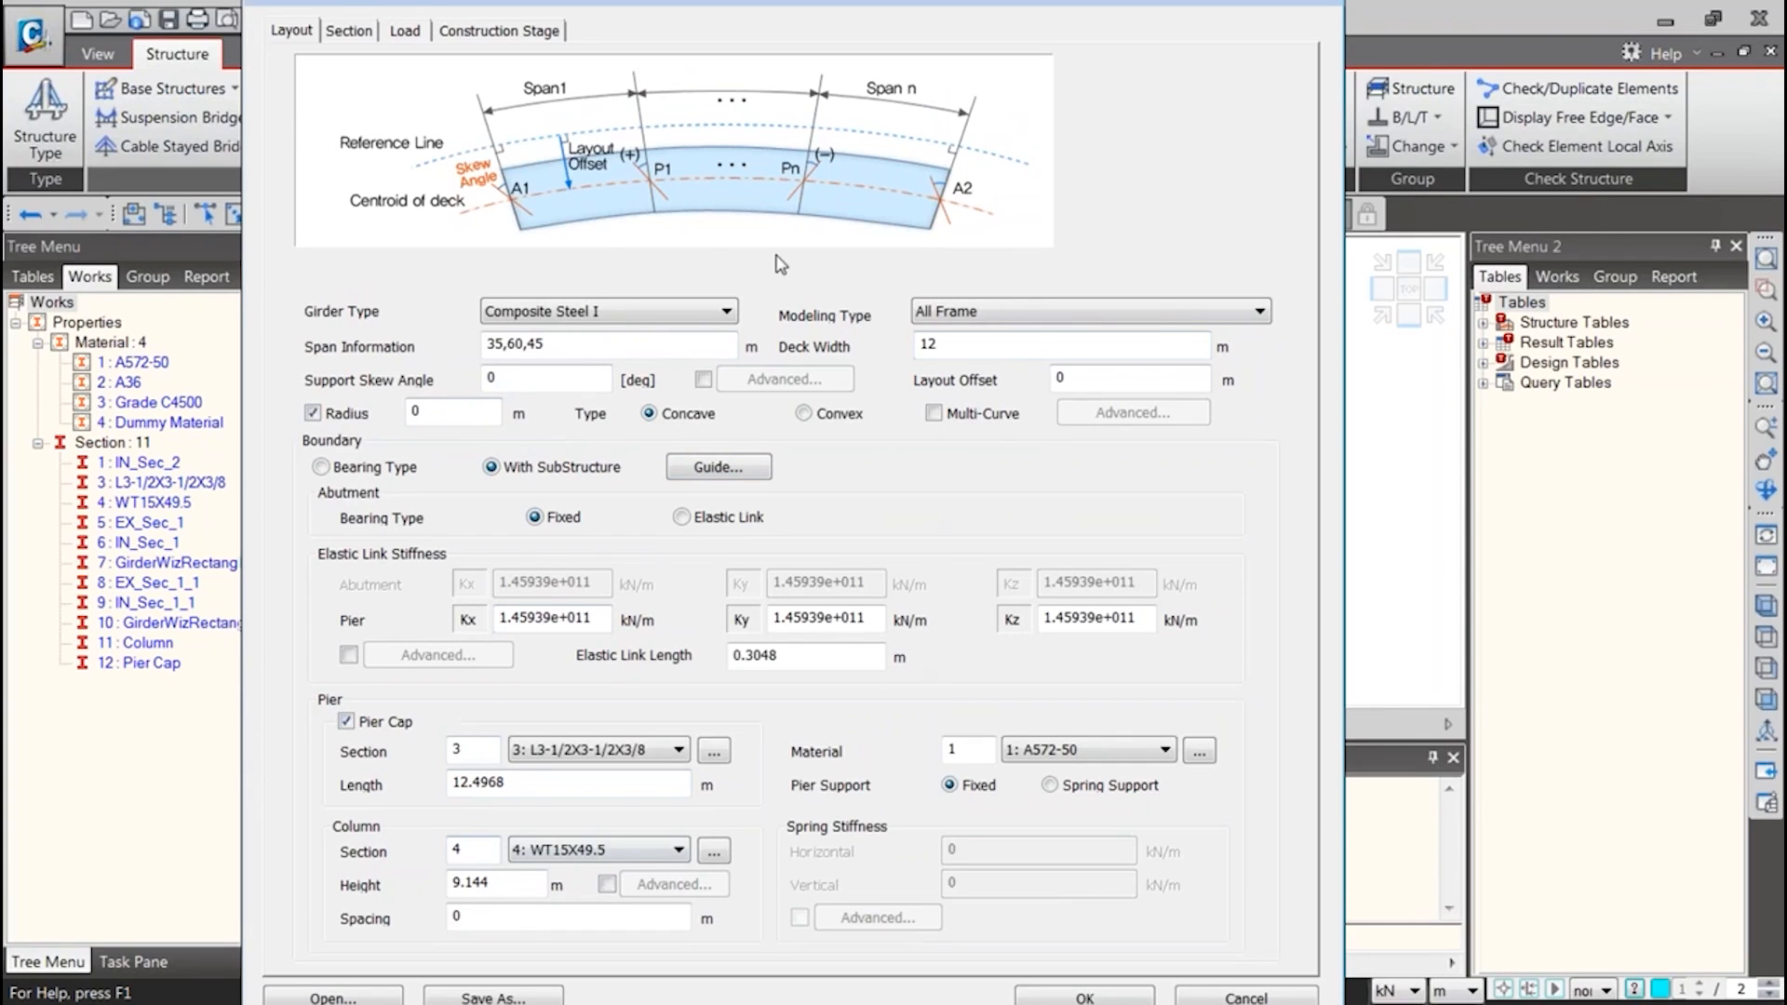
Review the wizard's load, construction stage and section data, then return to the bridge layout
left_click(405, 34)
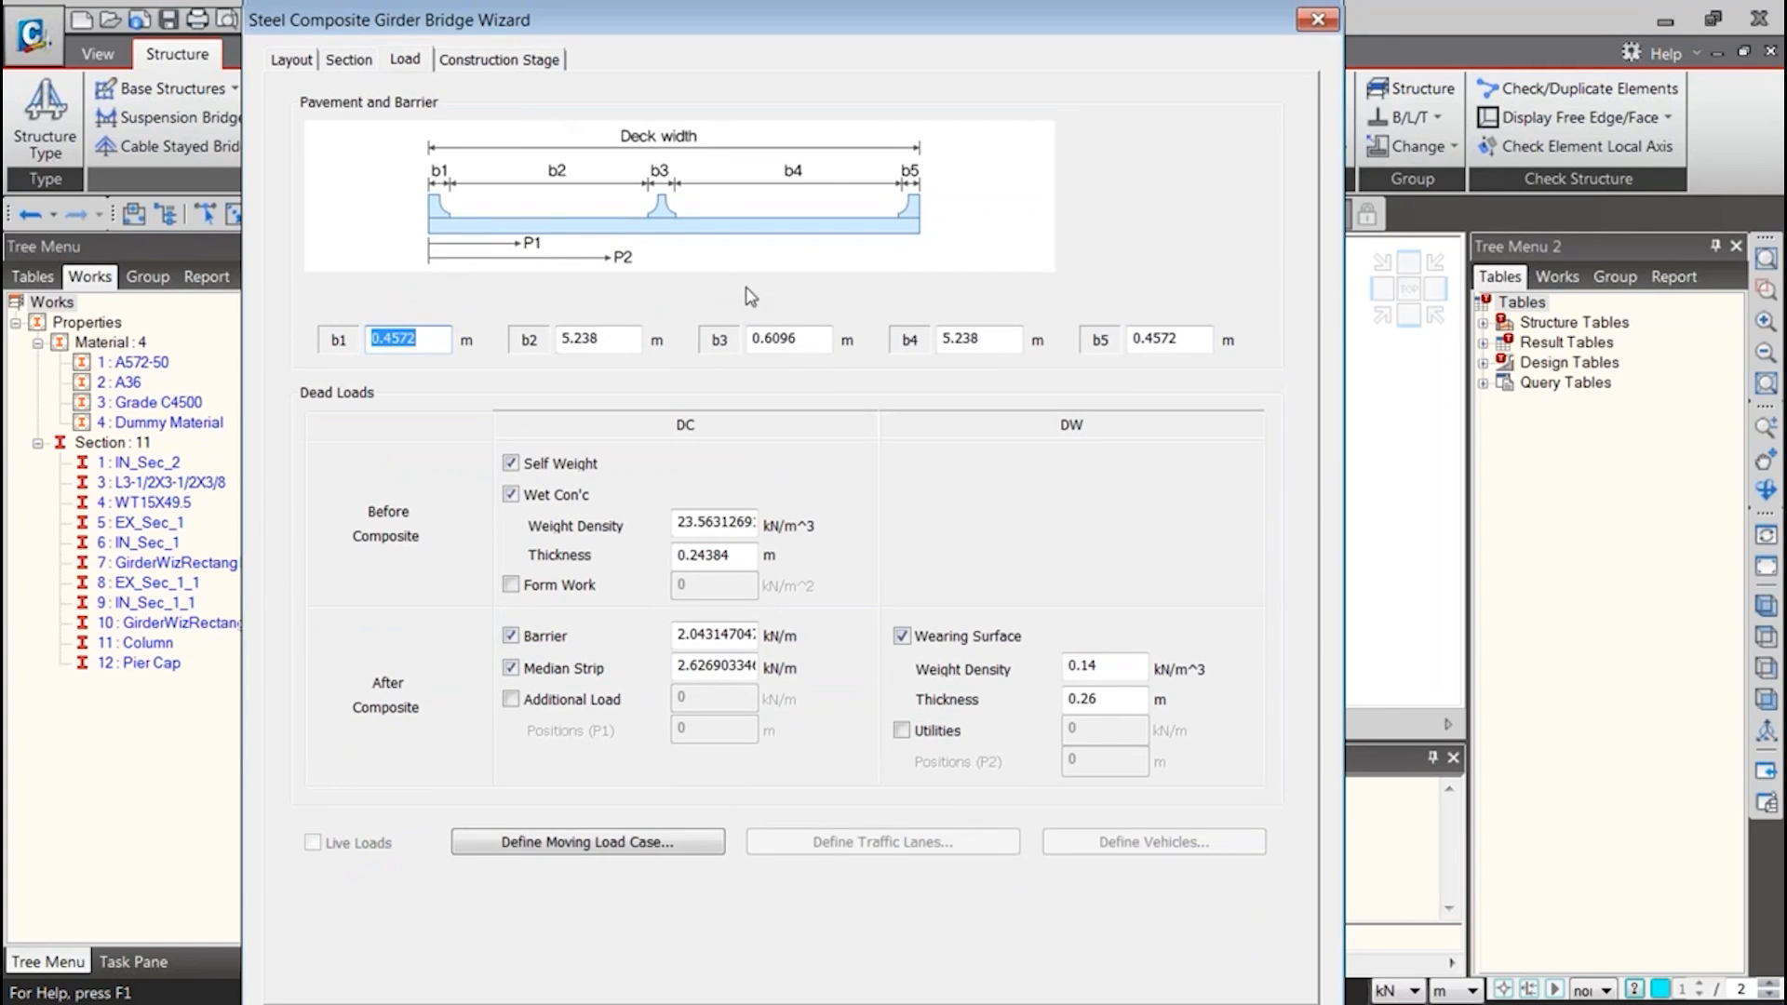
left_click(472, 61)
left_click(419, 61)
left_click(342, 59)
left_click(284, 61)
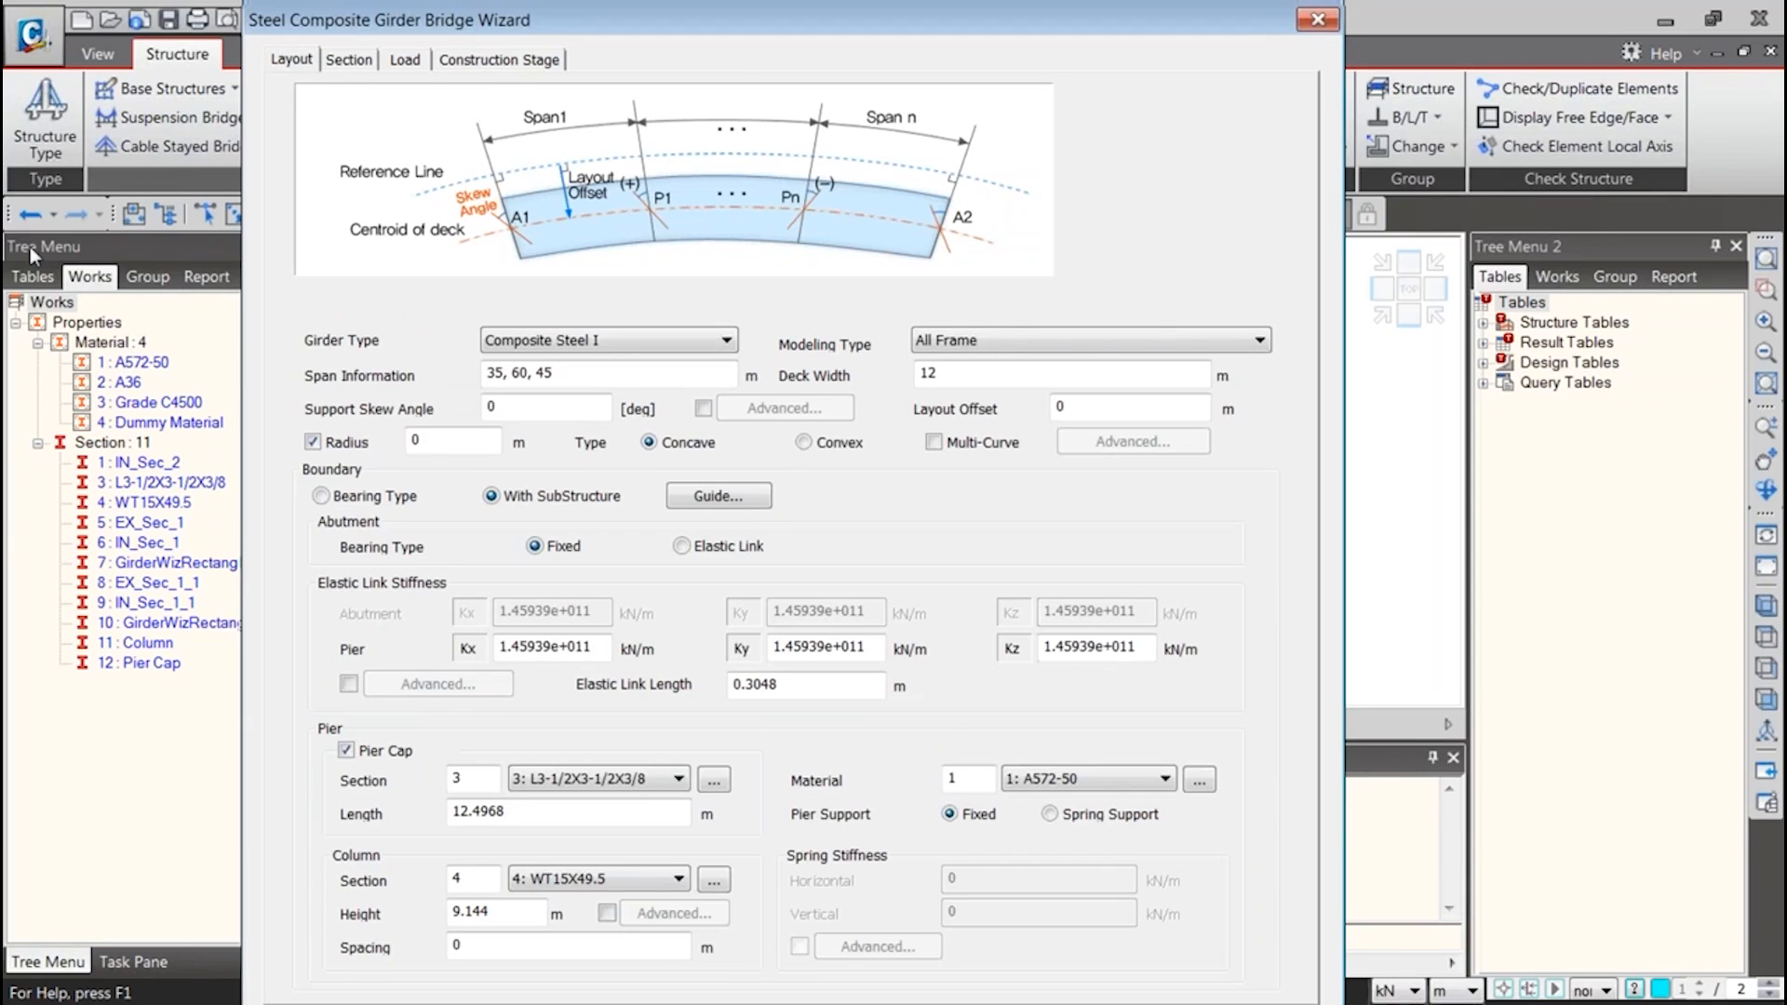
key("shift+End")
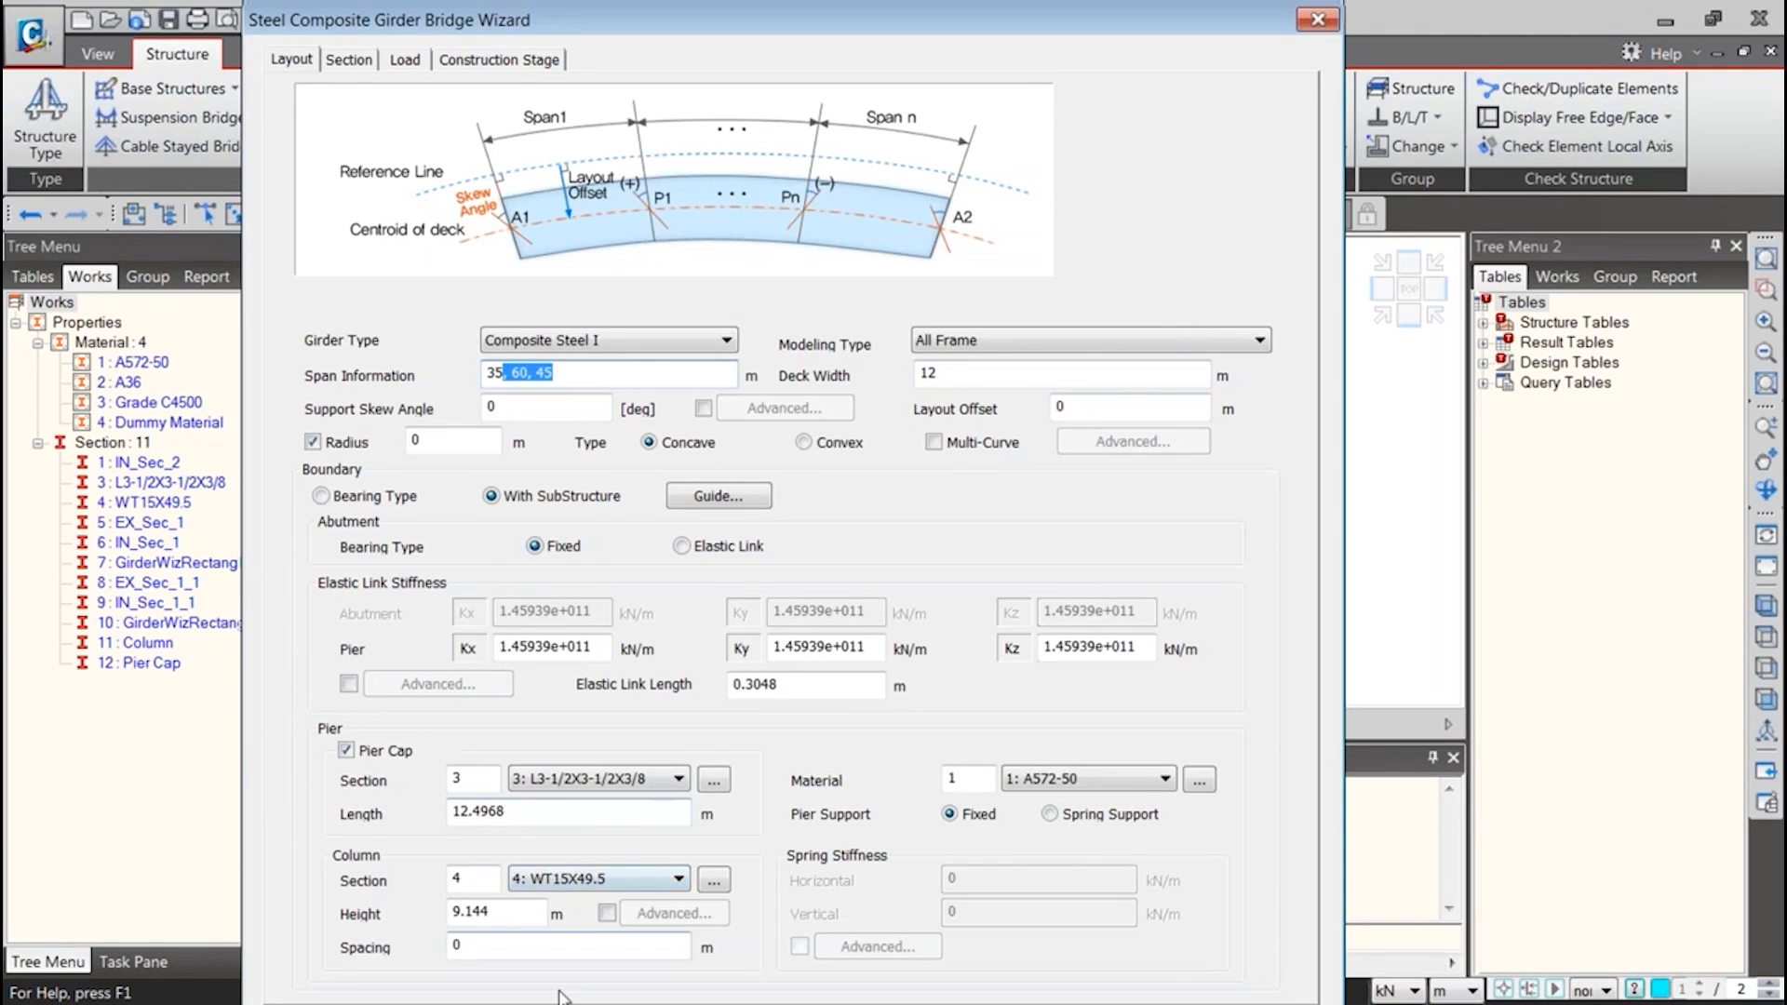
mouse_move(410, 998)
left_click(525, 985)
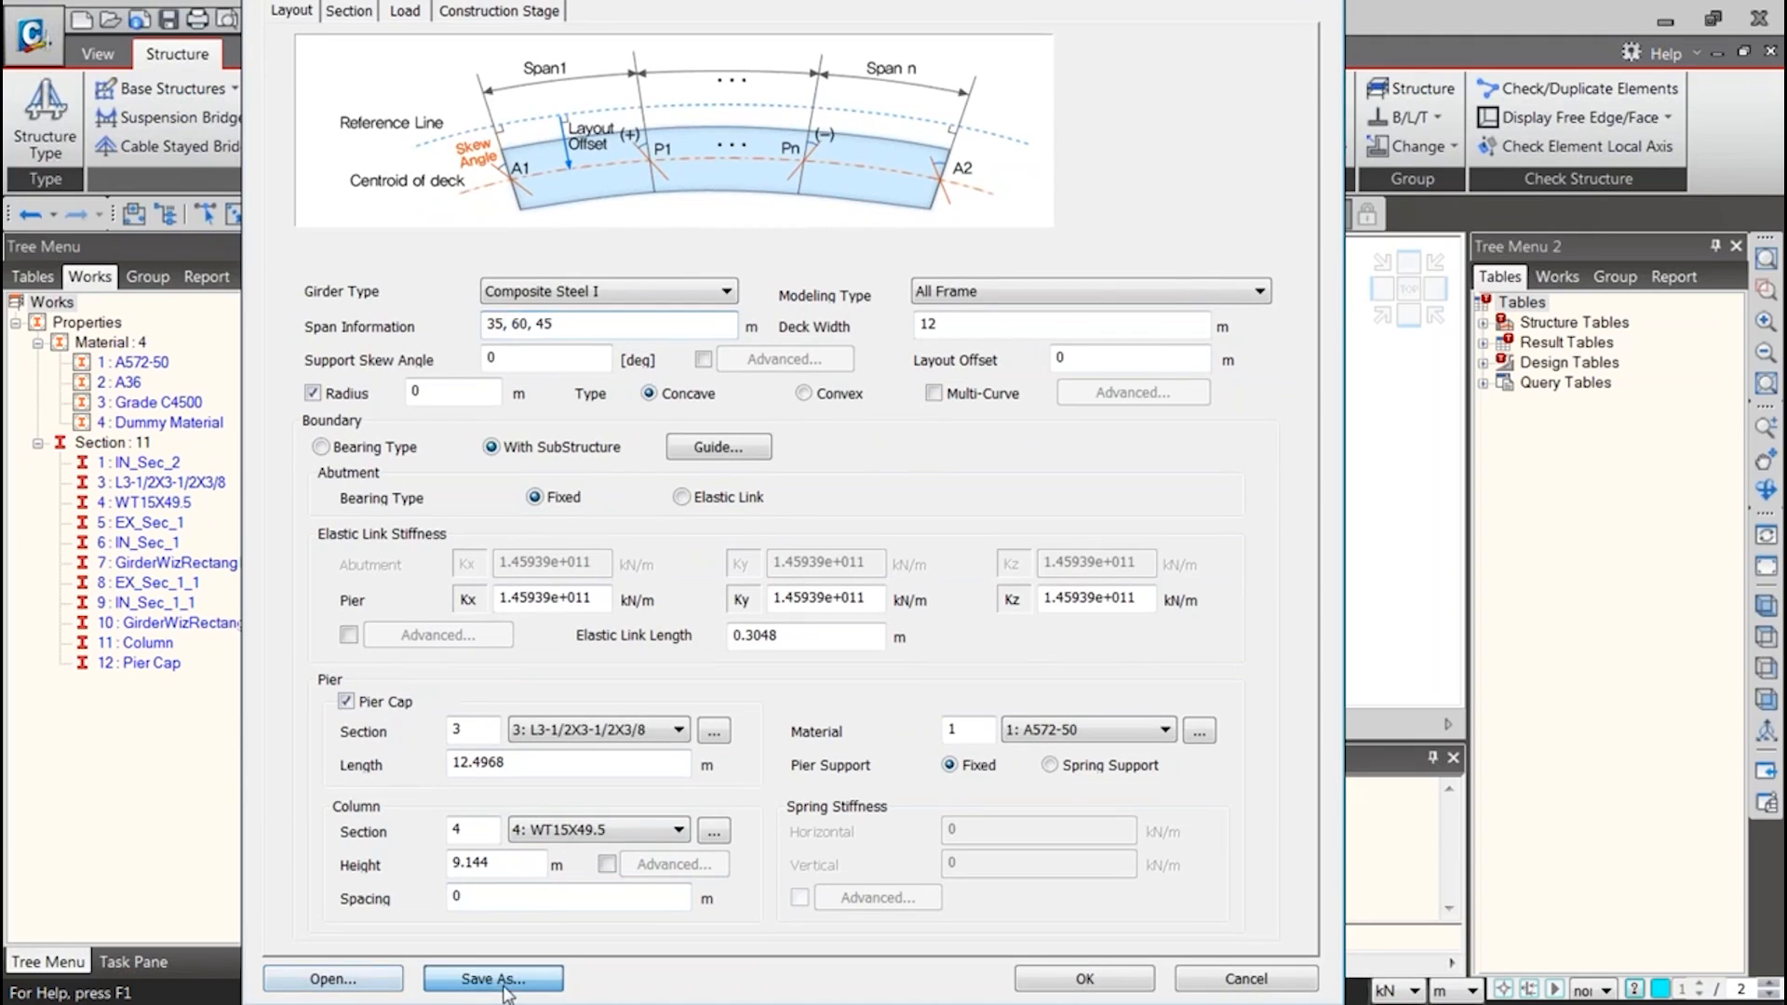
type("new")
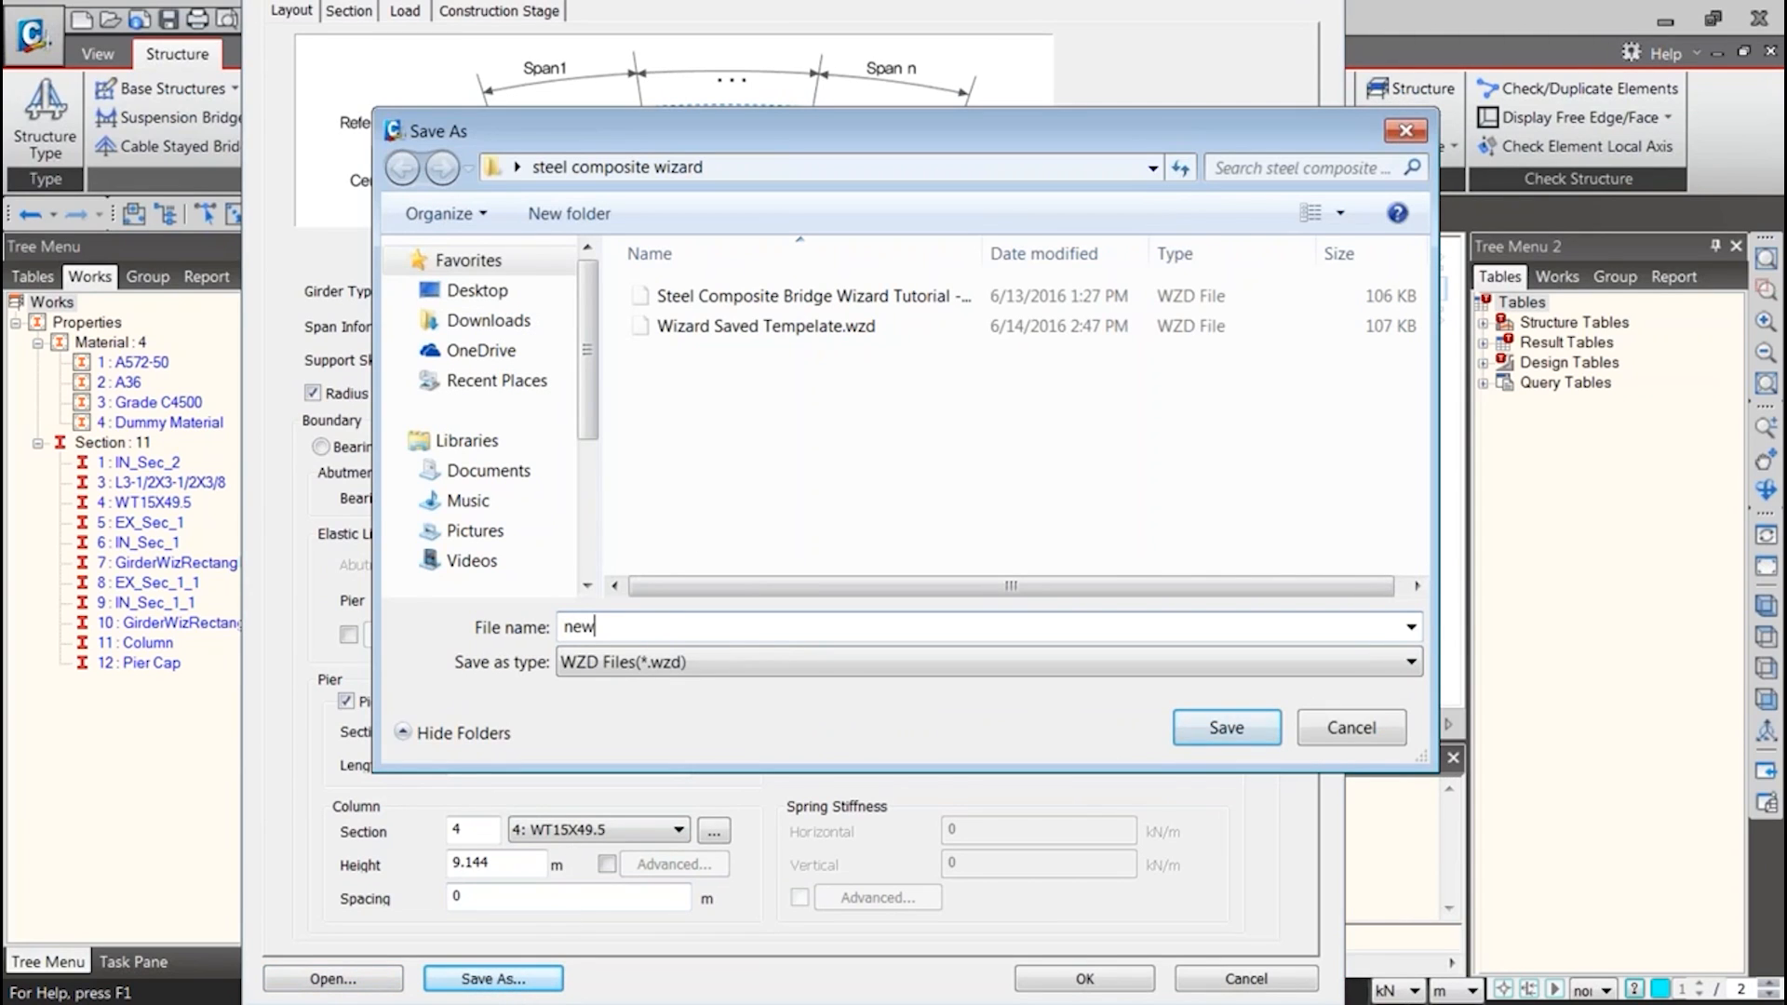
key("BackSpace")
key("BackSpace")
key("BackSpace")
type("saved")
left_click(668, 326)
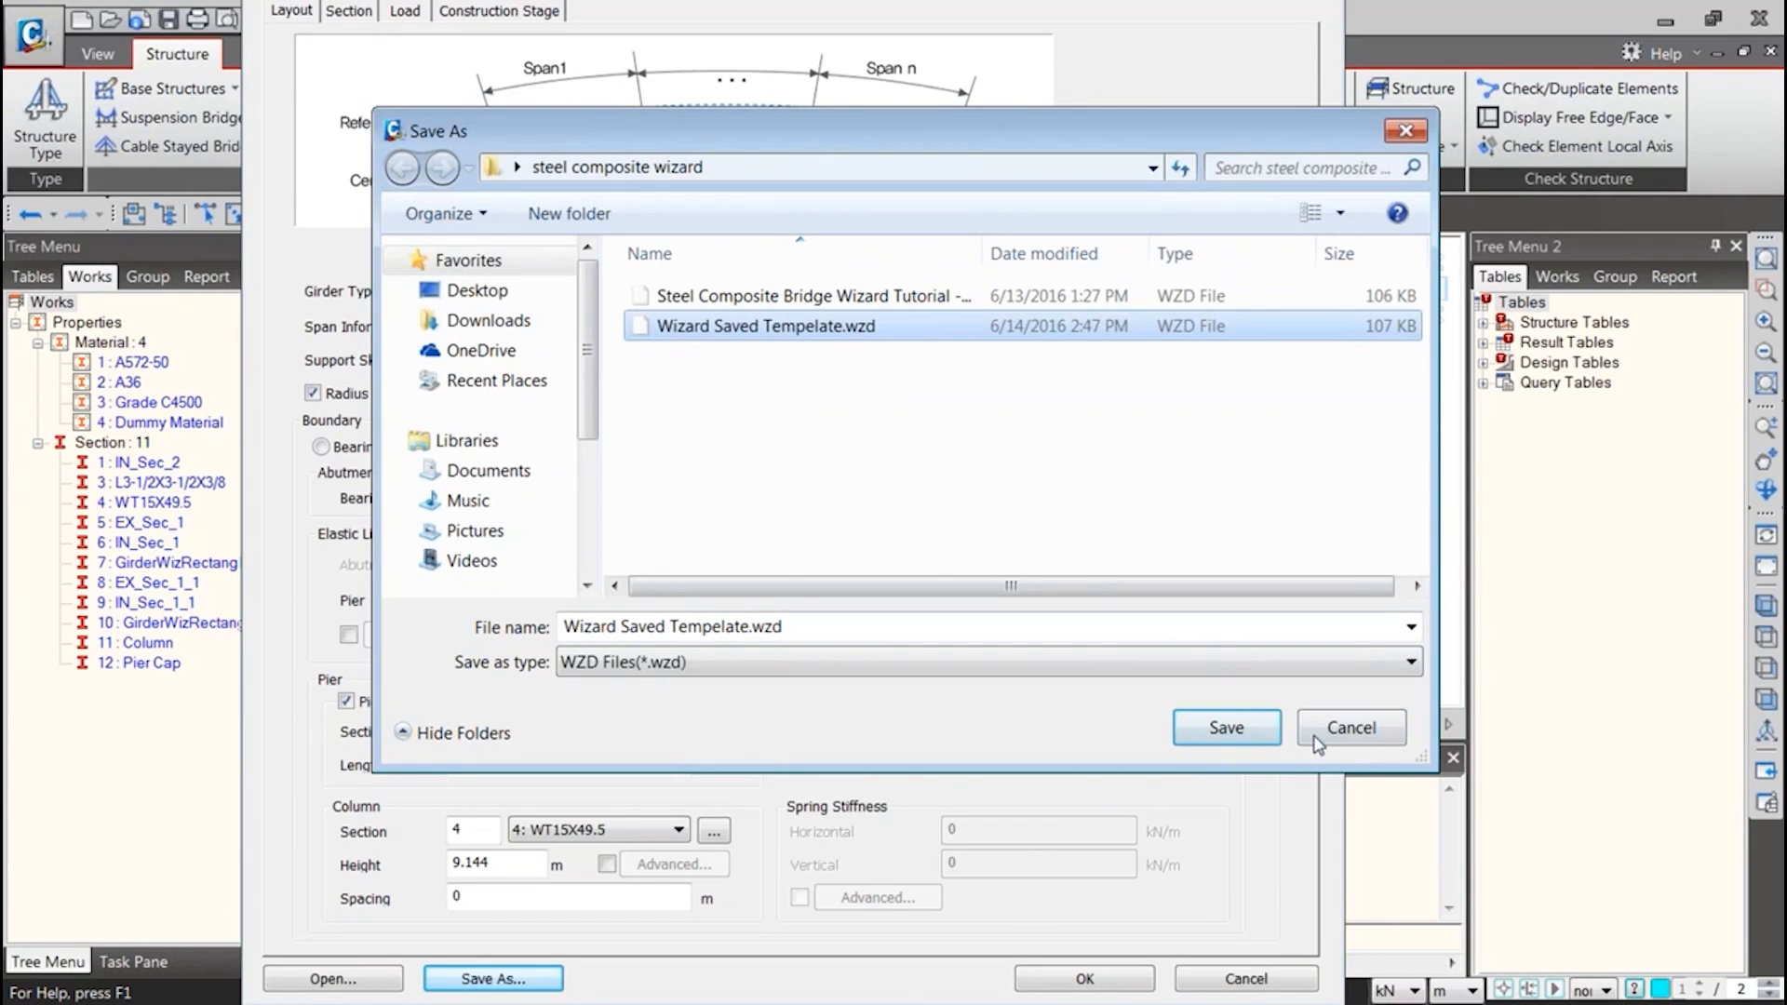
left_click(1354, 728)
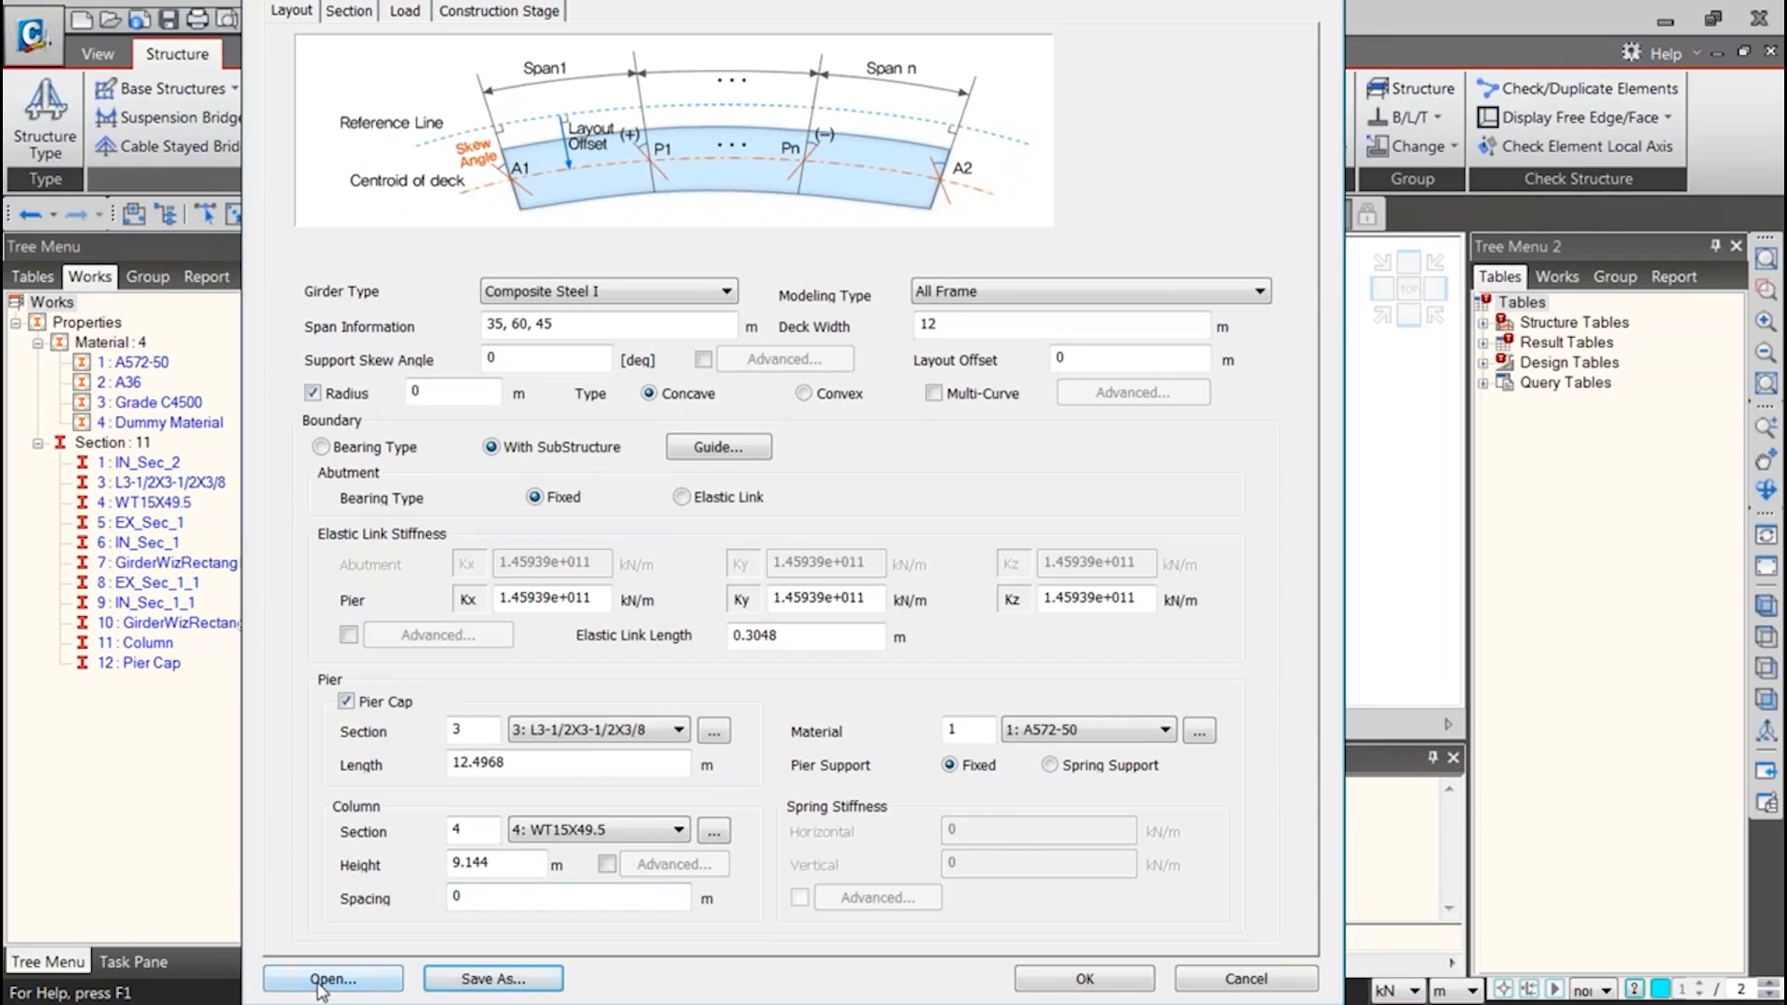
Load the wizard data from the saved file Wizard Saved Tempelate.wzd
left_click(326, 979)
double_click(698, 331)
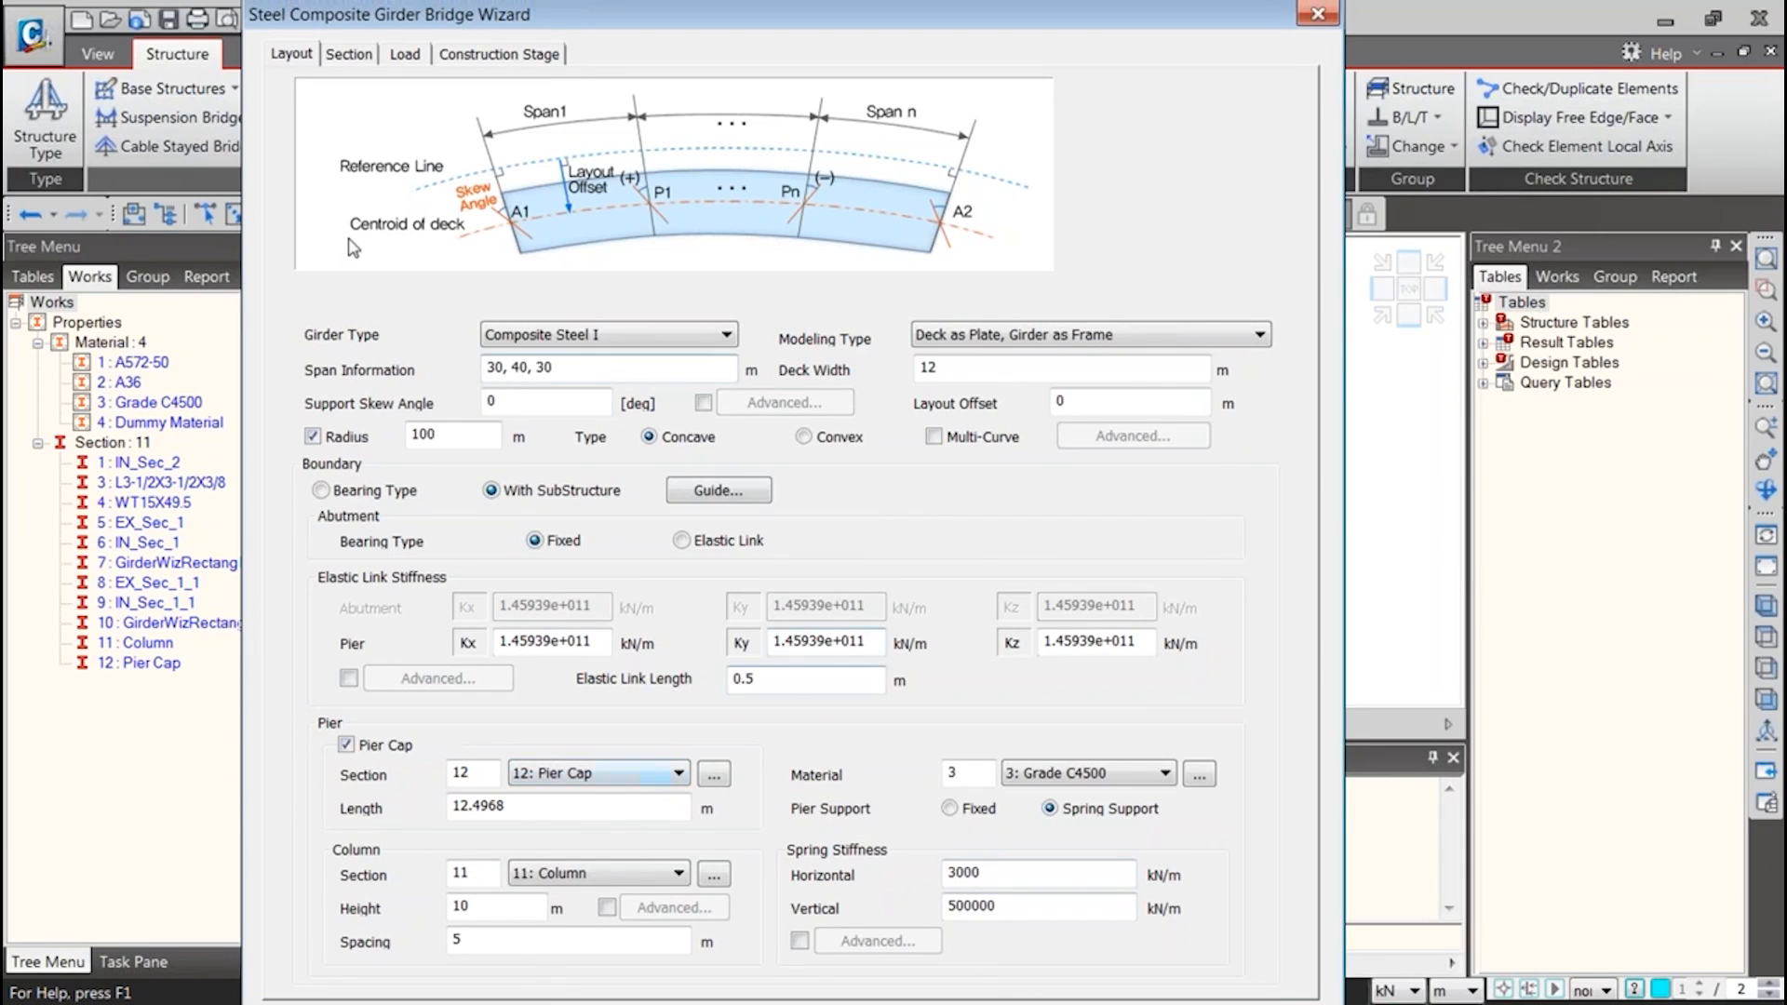
Check the section assigned to each of Girder 1's five divisions in the wizard's section data
left_click(370, 58)
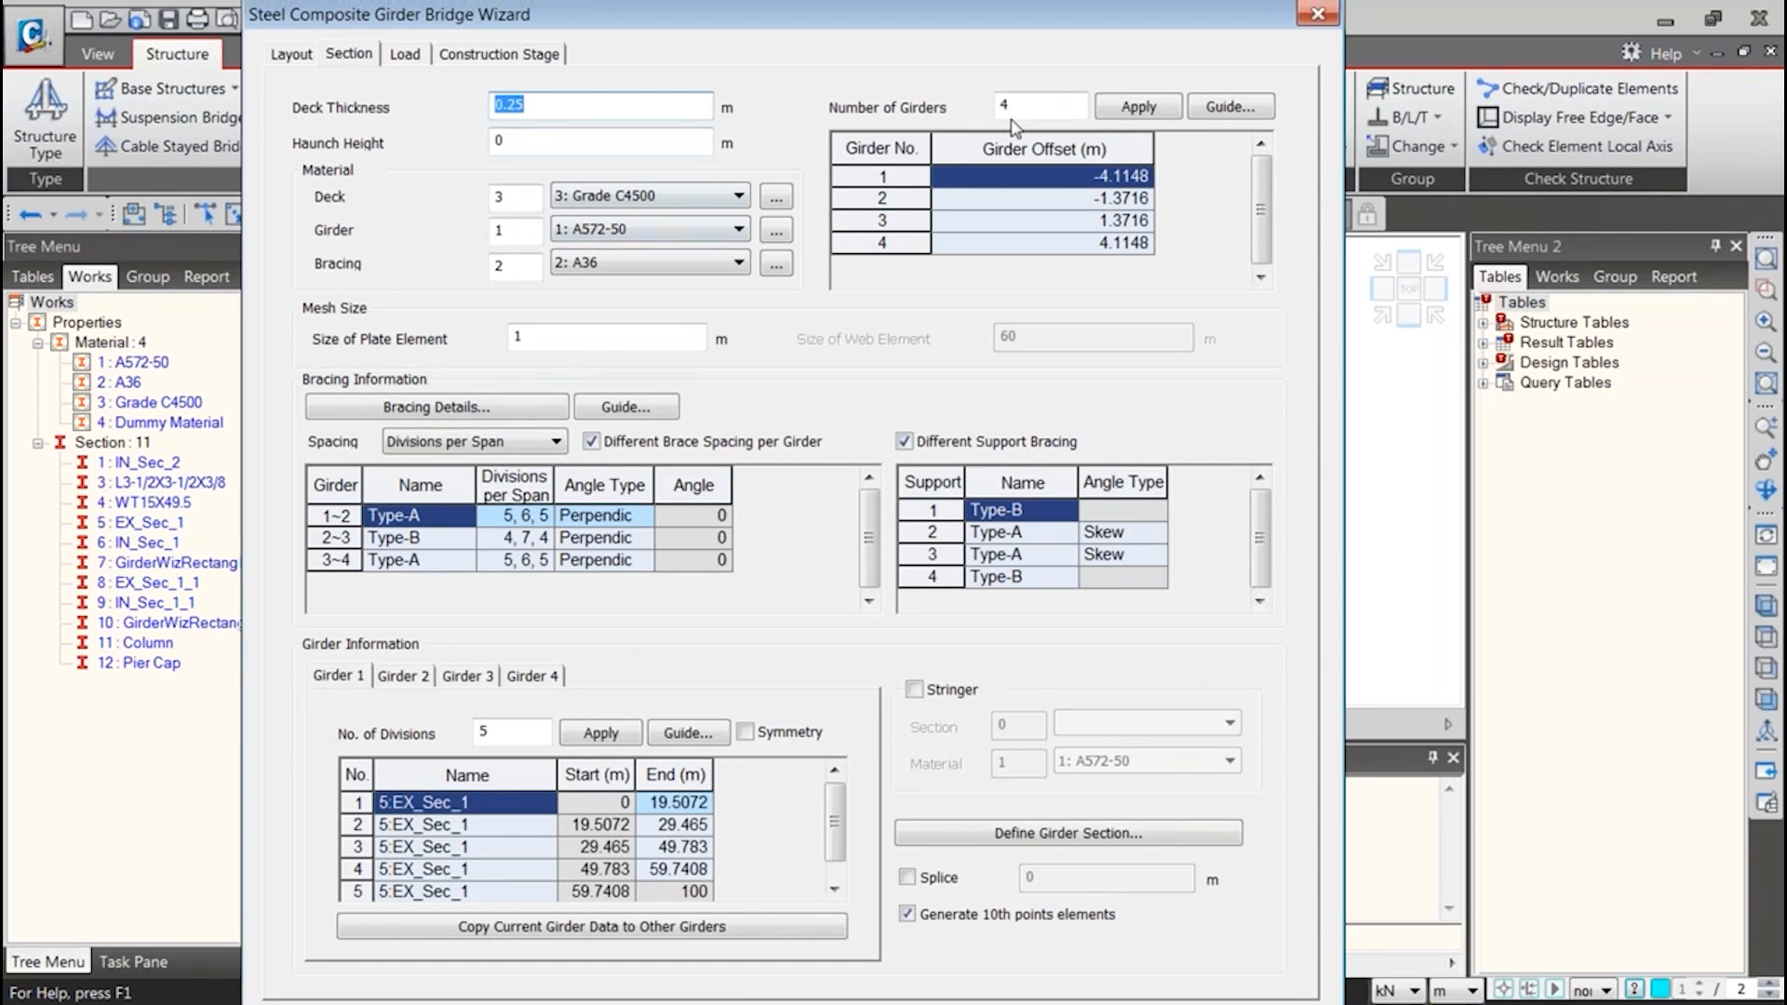
left_click(481, 826)
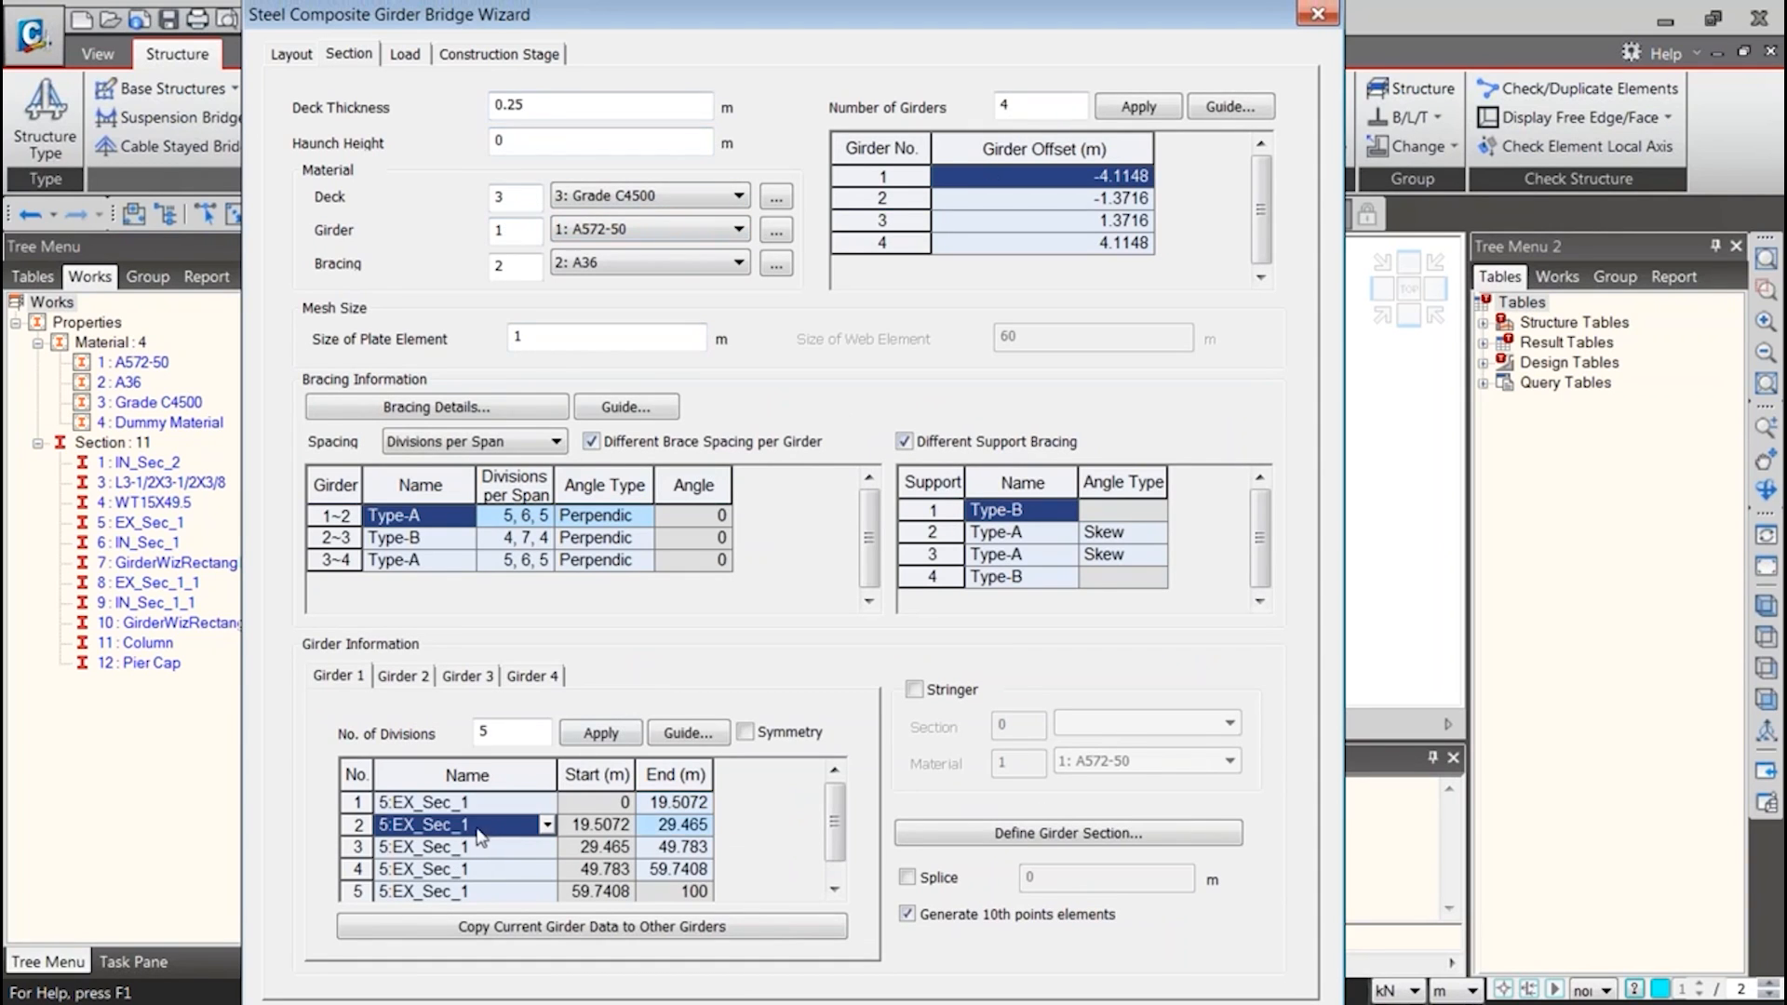
left_click(470, 849)
left_click(511, 870)
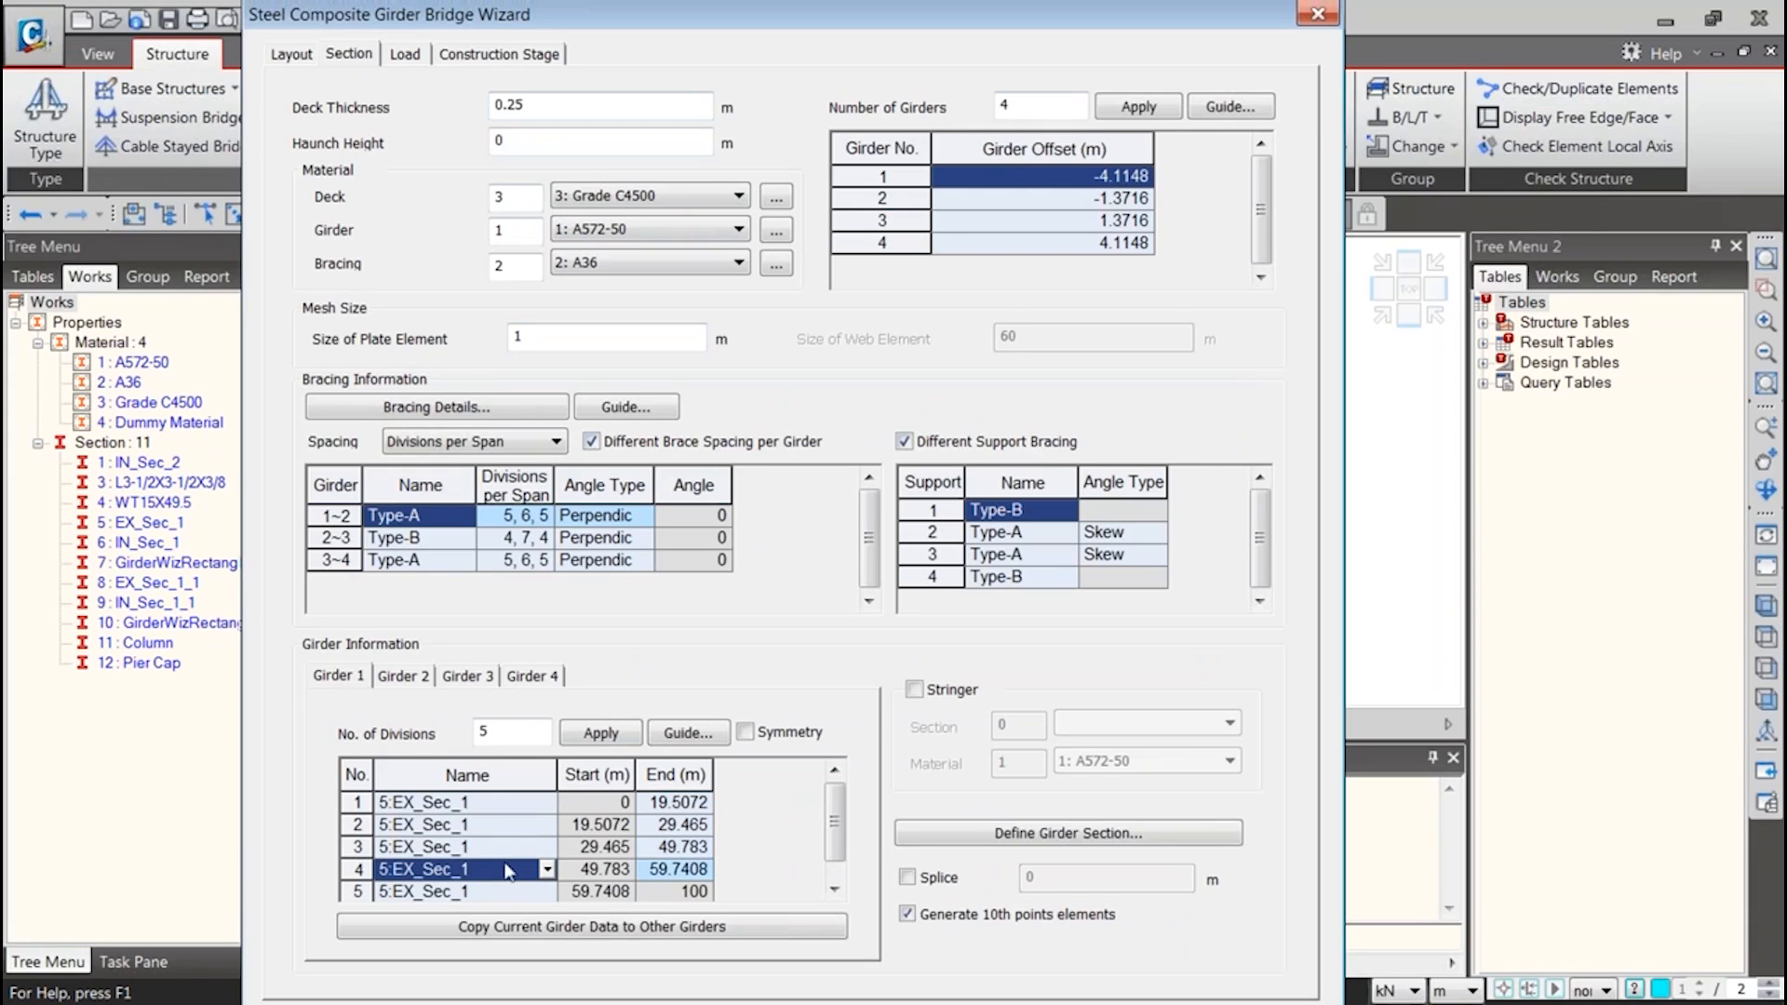
left_click(499, 891)
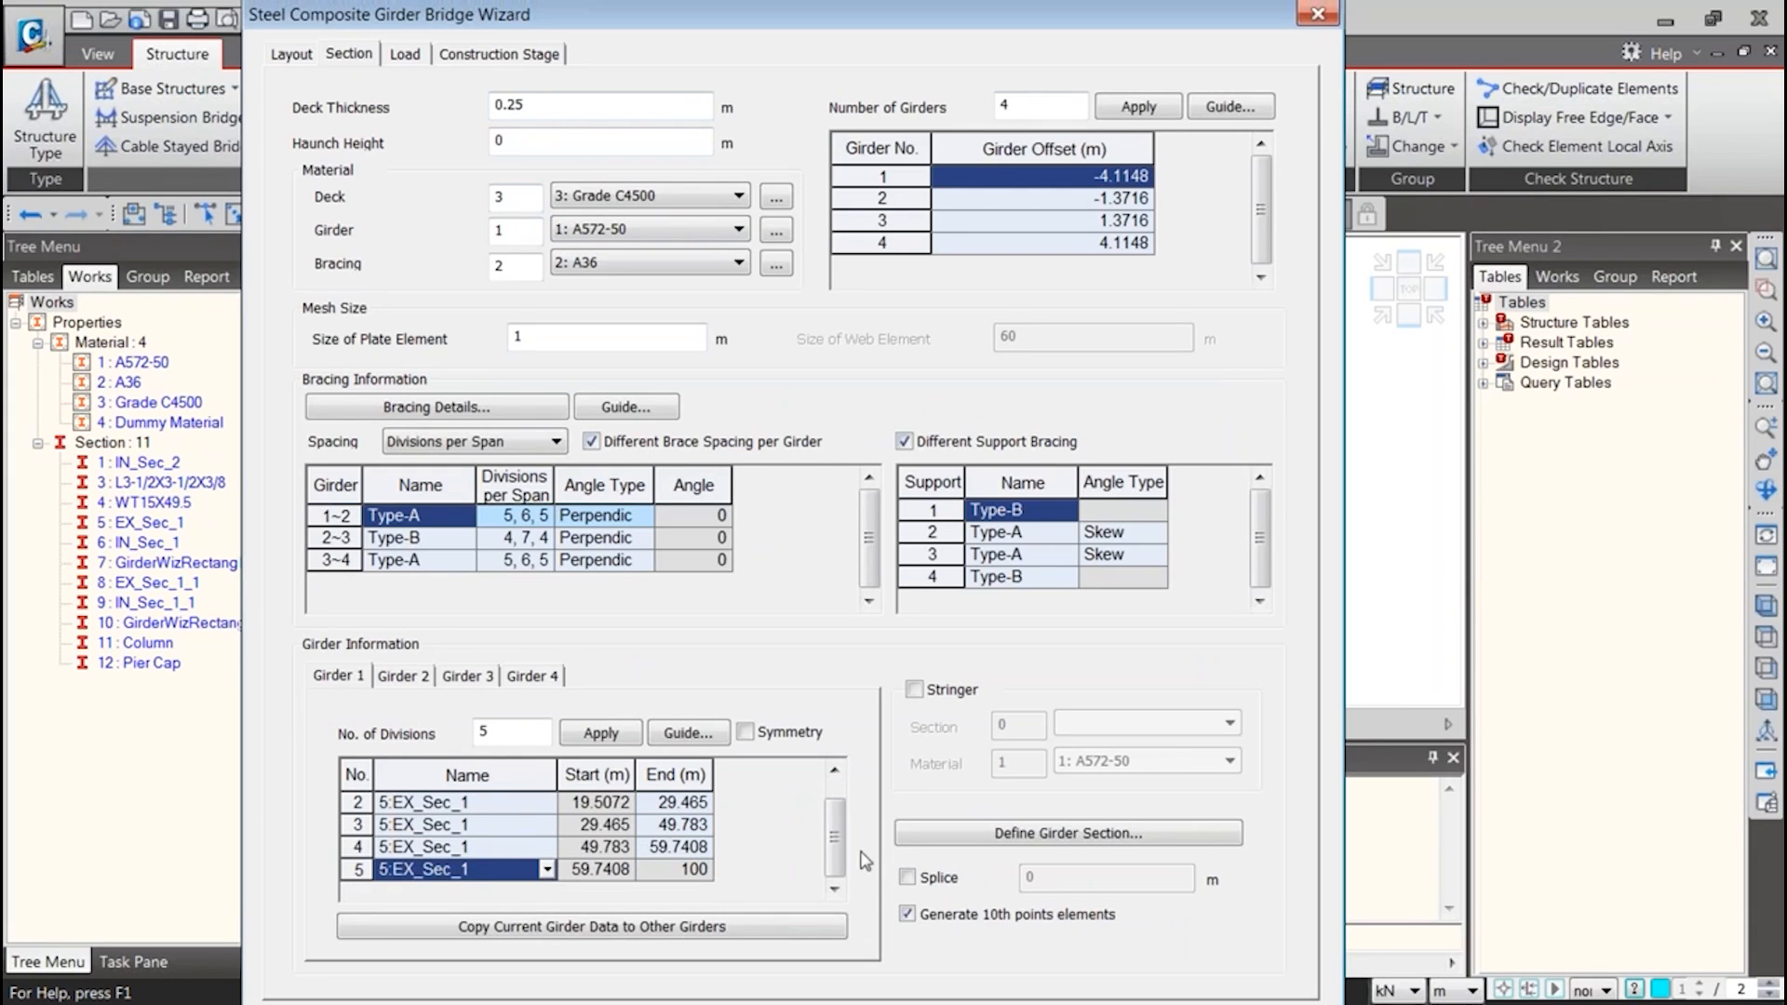
left_click_drag(833, 847, 829, 811)
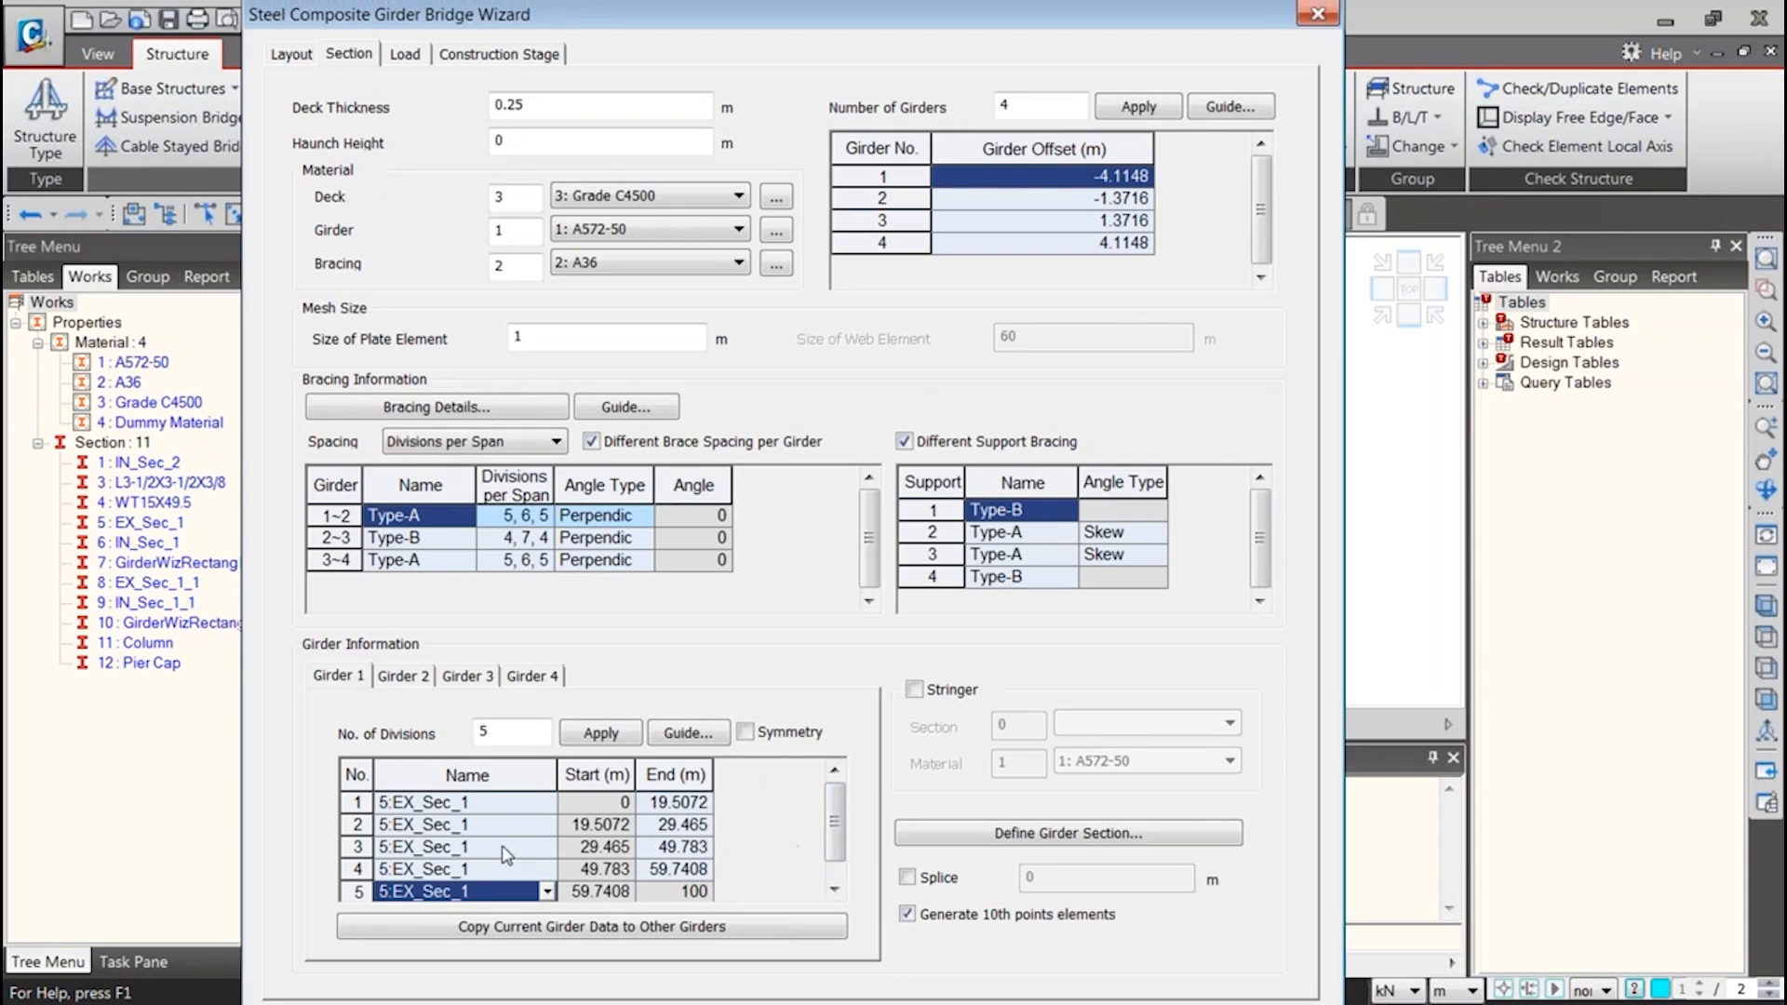
Review the wizard's dead load, layout and construction stage settings loaded from the template
key("ctrl+Tab")
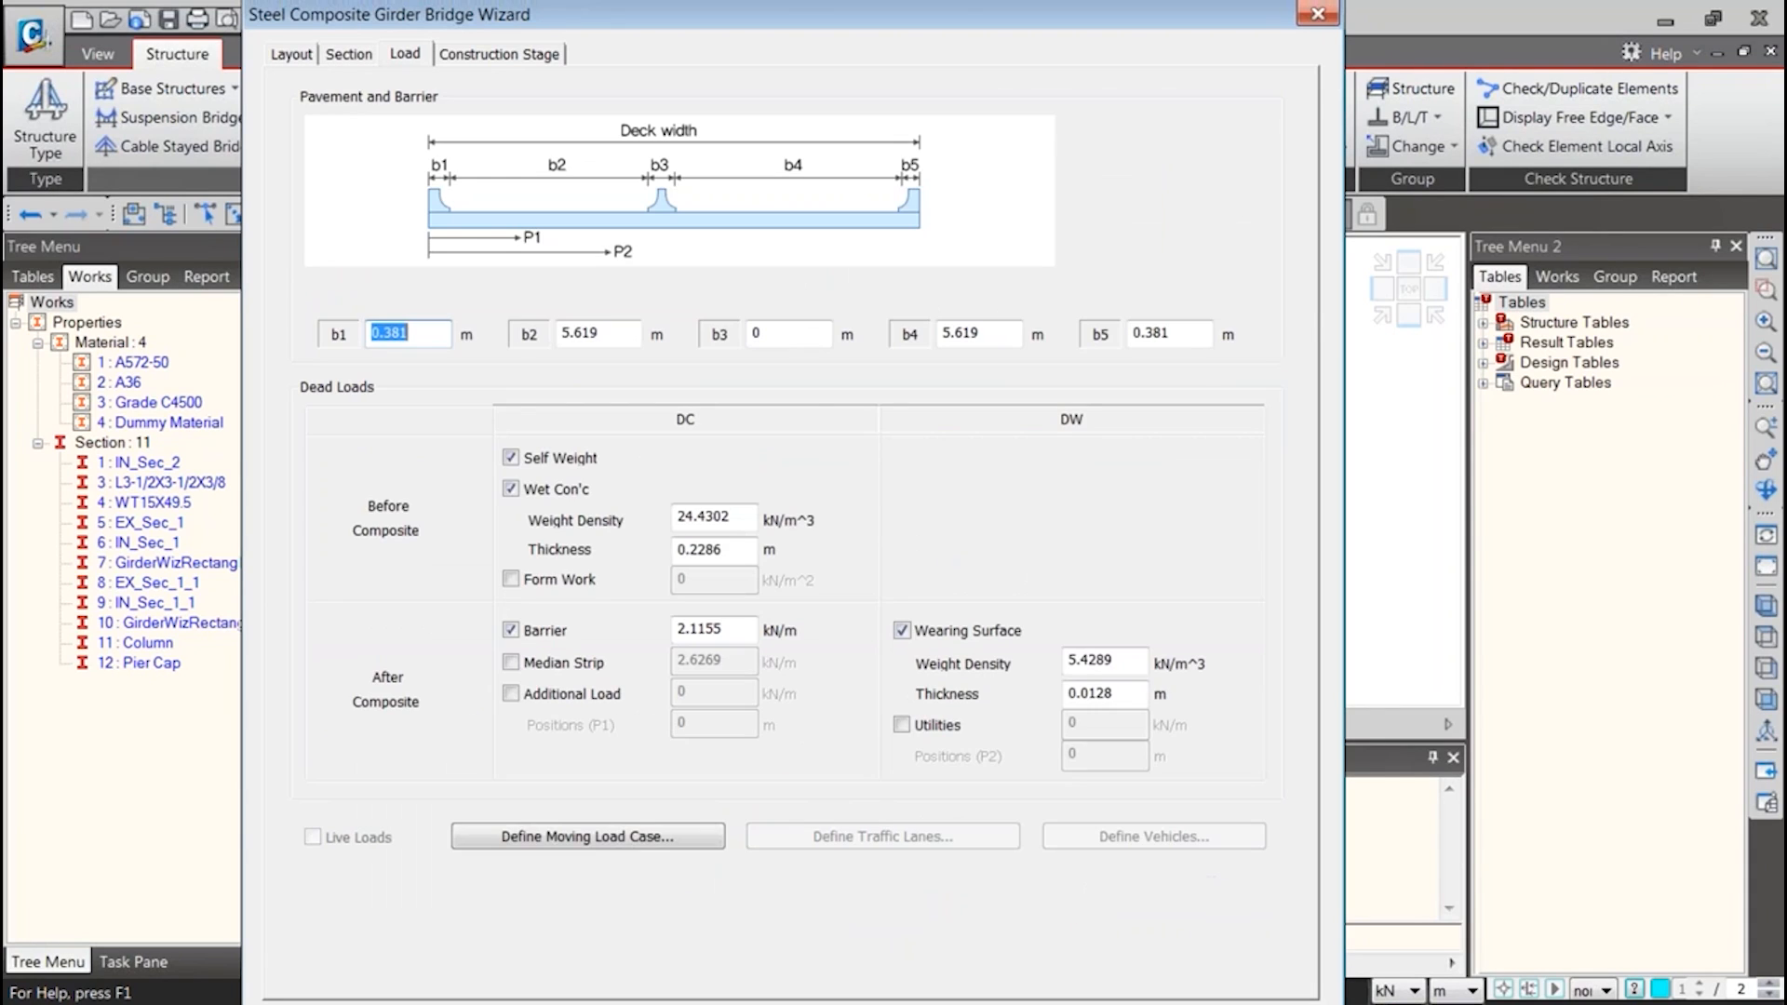
left_click(452, 56)
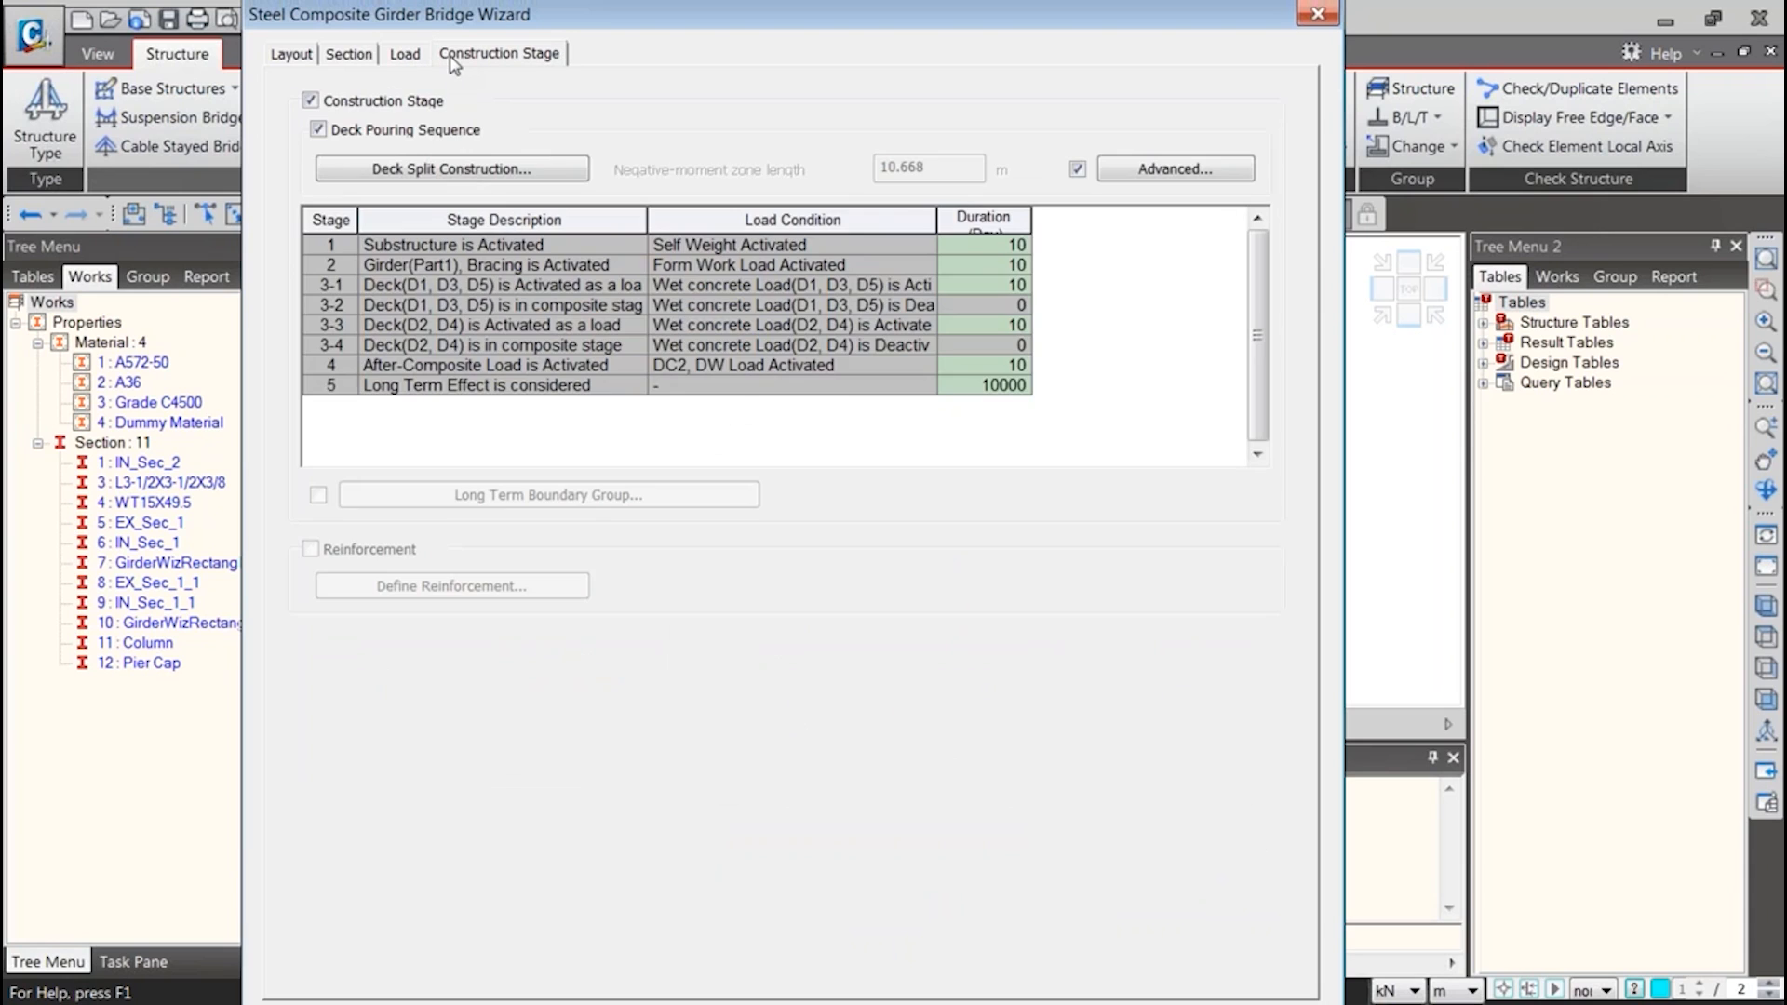
left_click(350, 58)
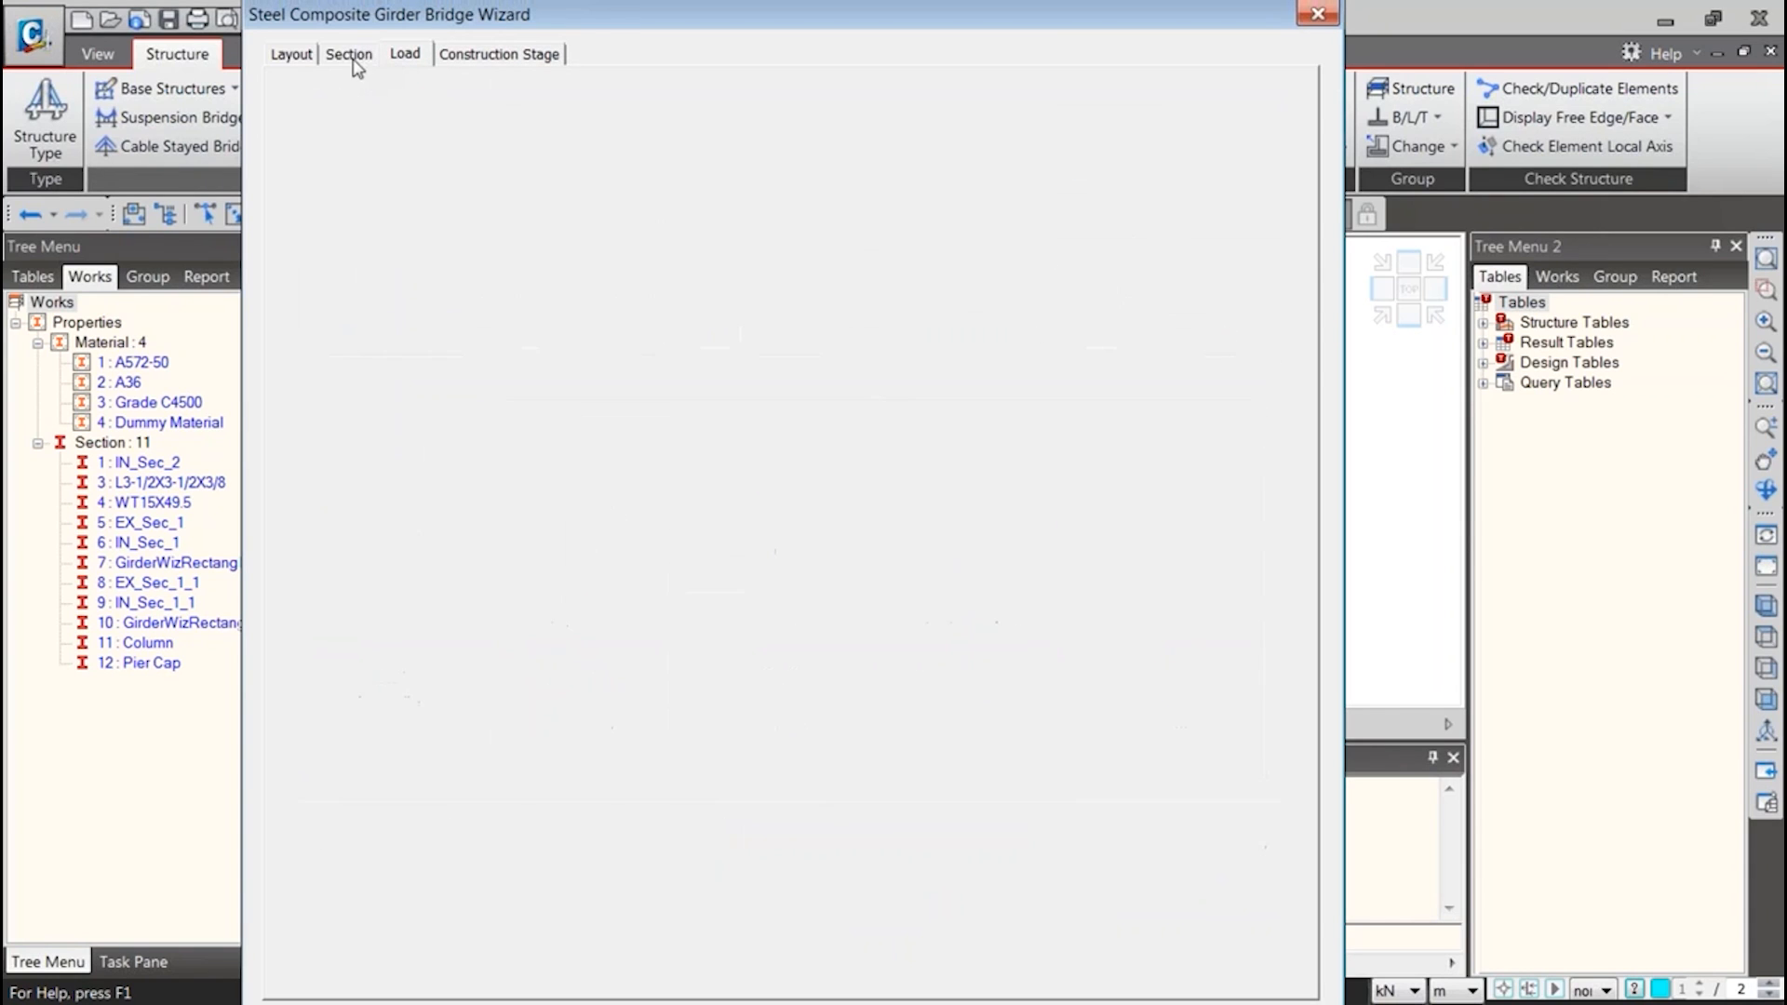
left_click(291, 57)
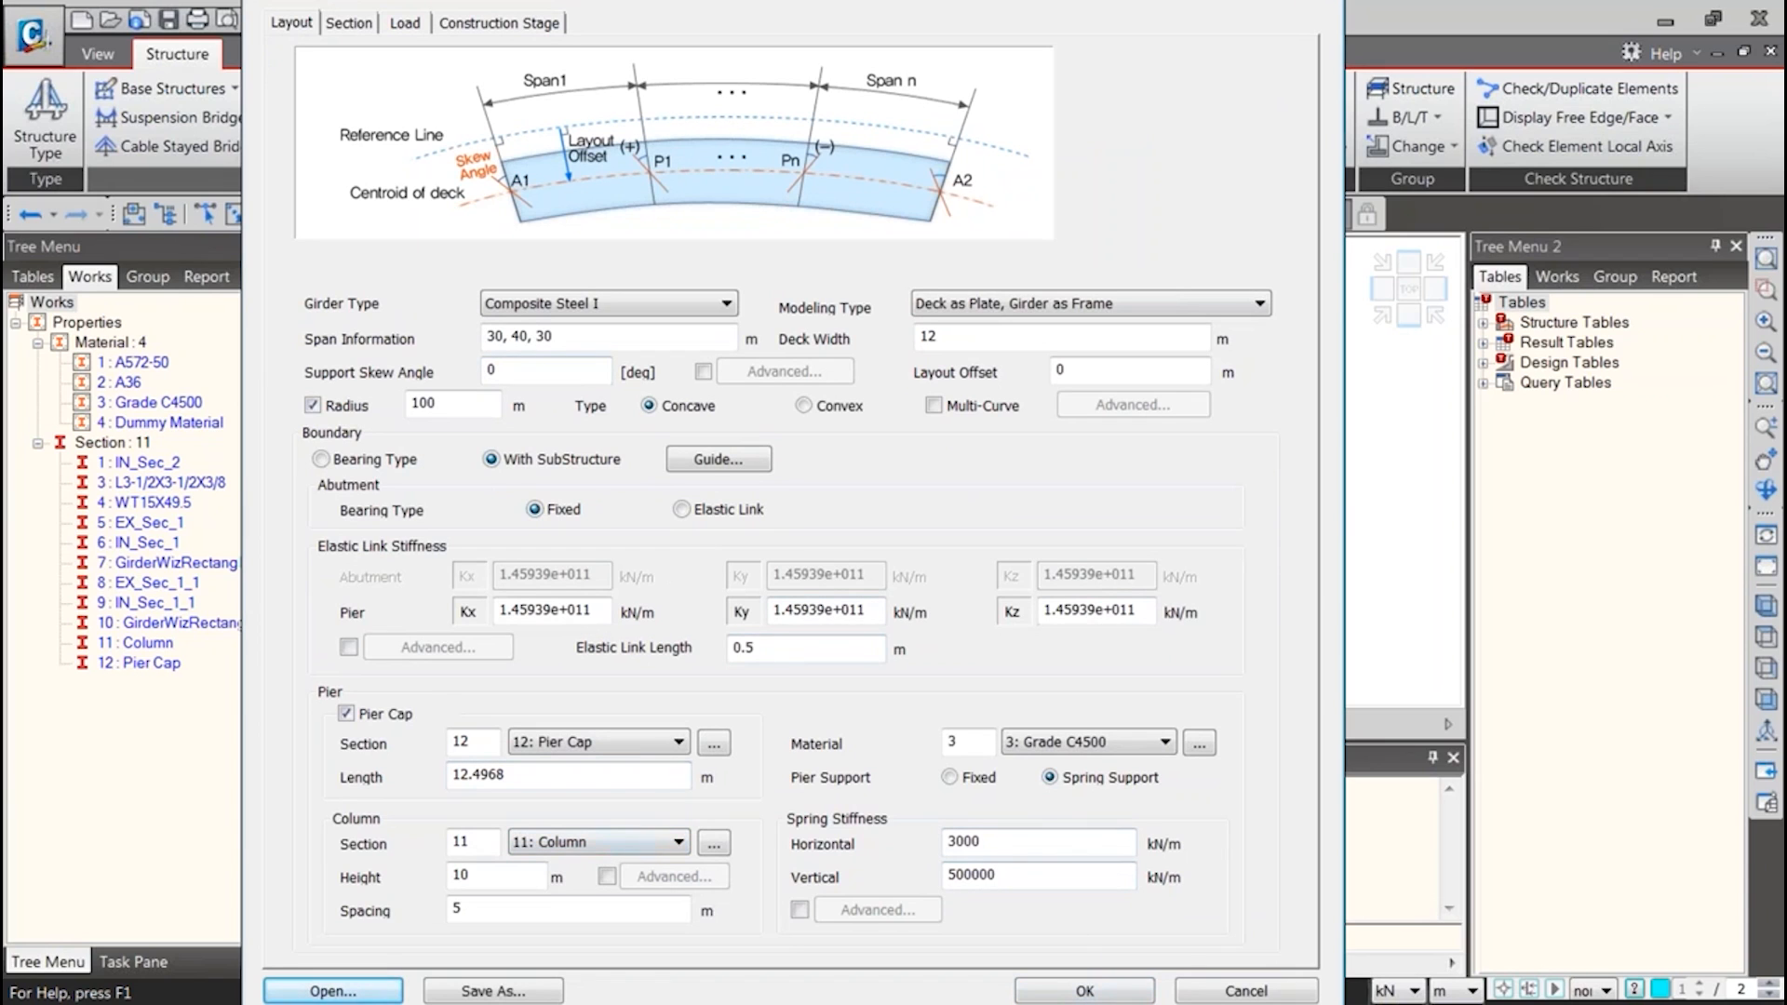
left_click(415, 22)
left_click(470, 22)
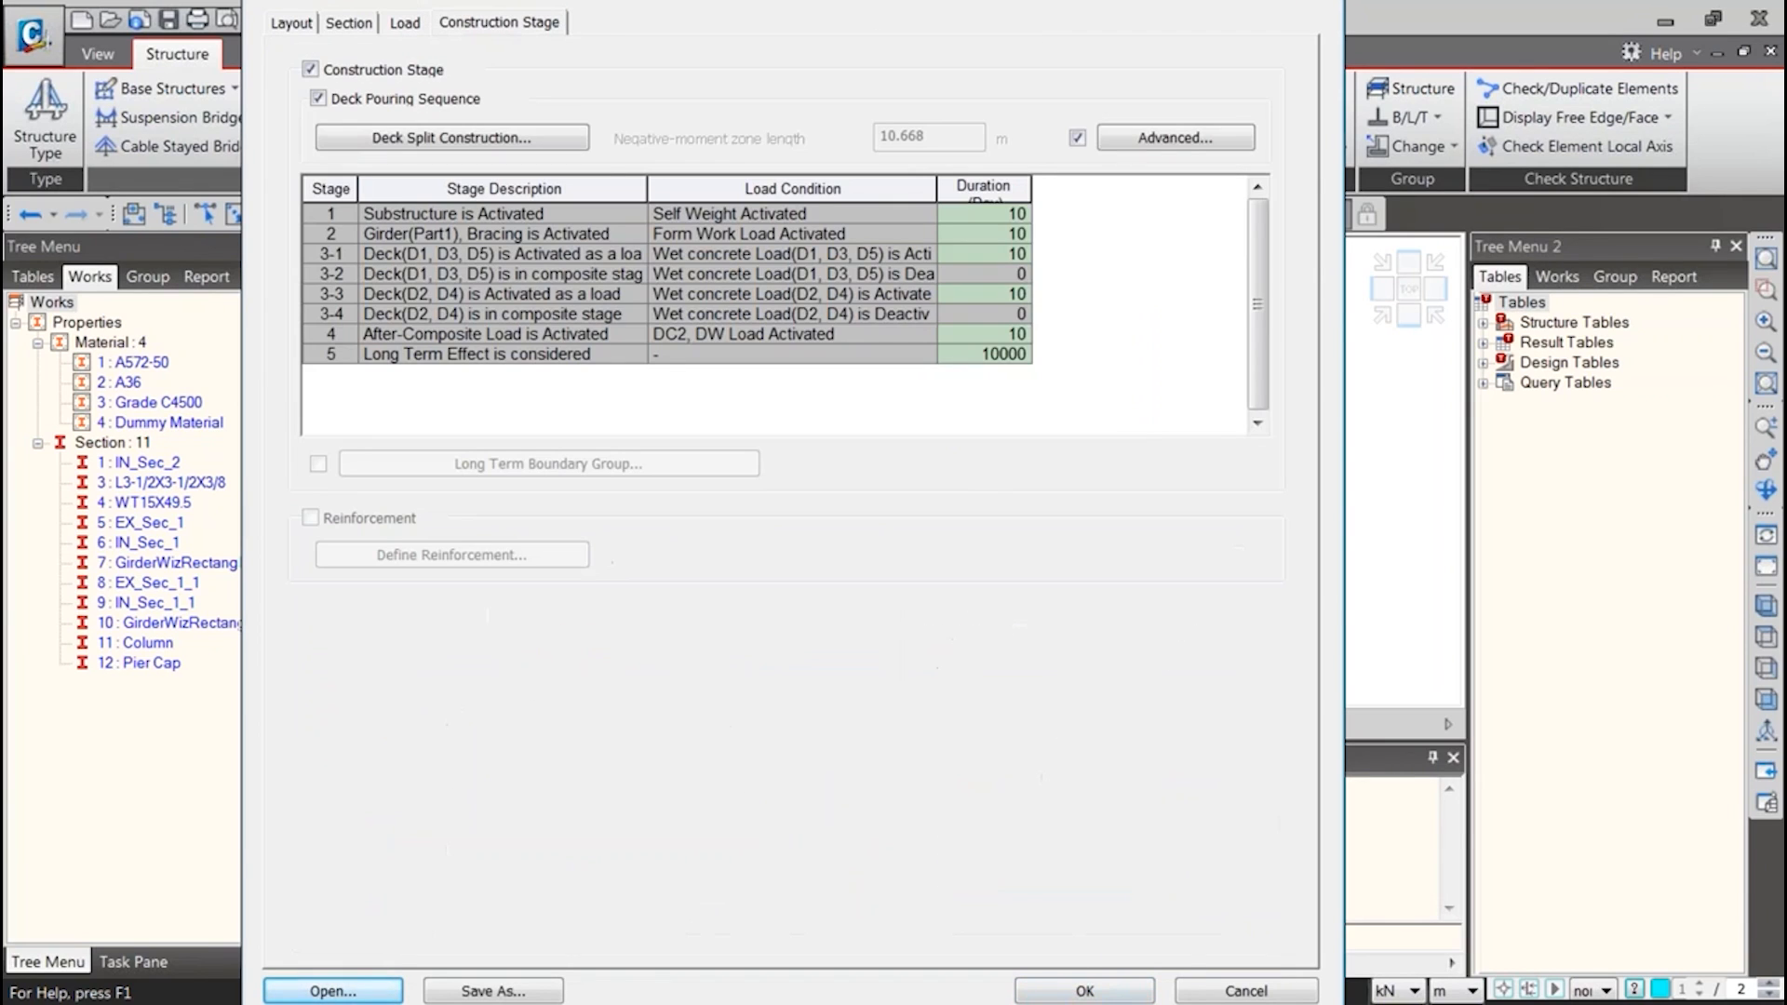
Try to generate the bridge model from the wizard, rechecking the section assignments of Girder 1
left_click(1101, 990)
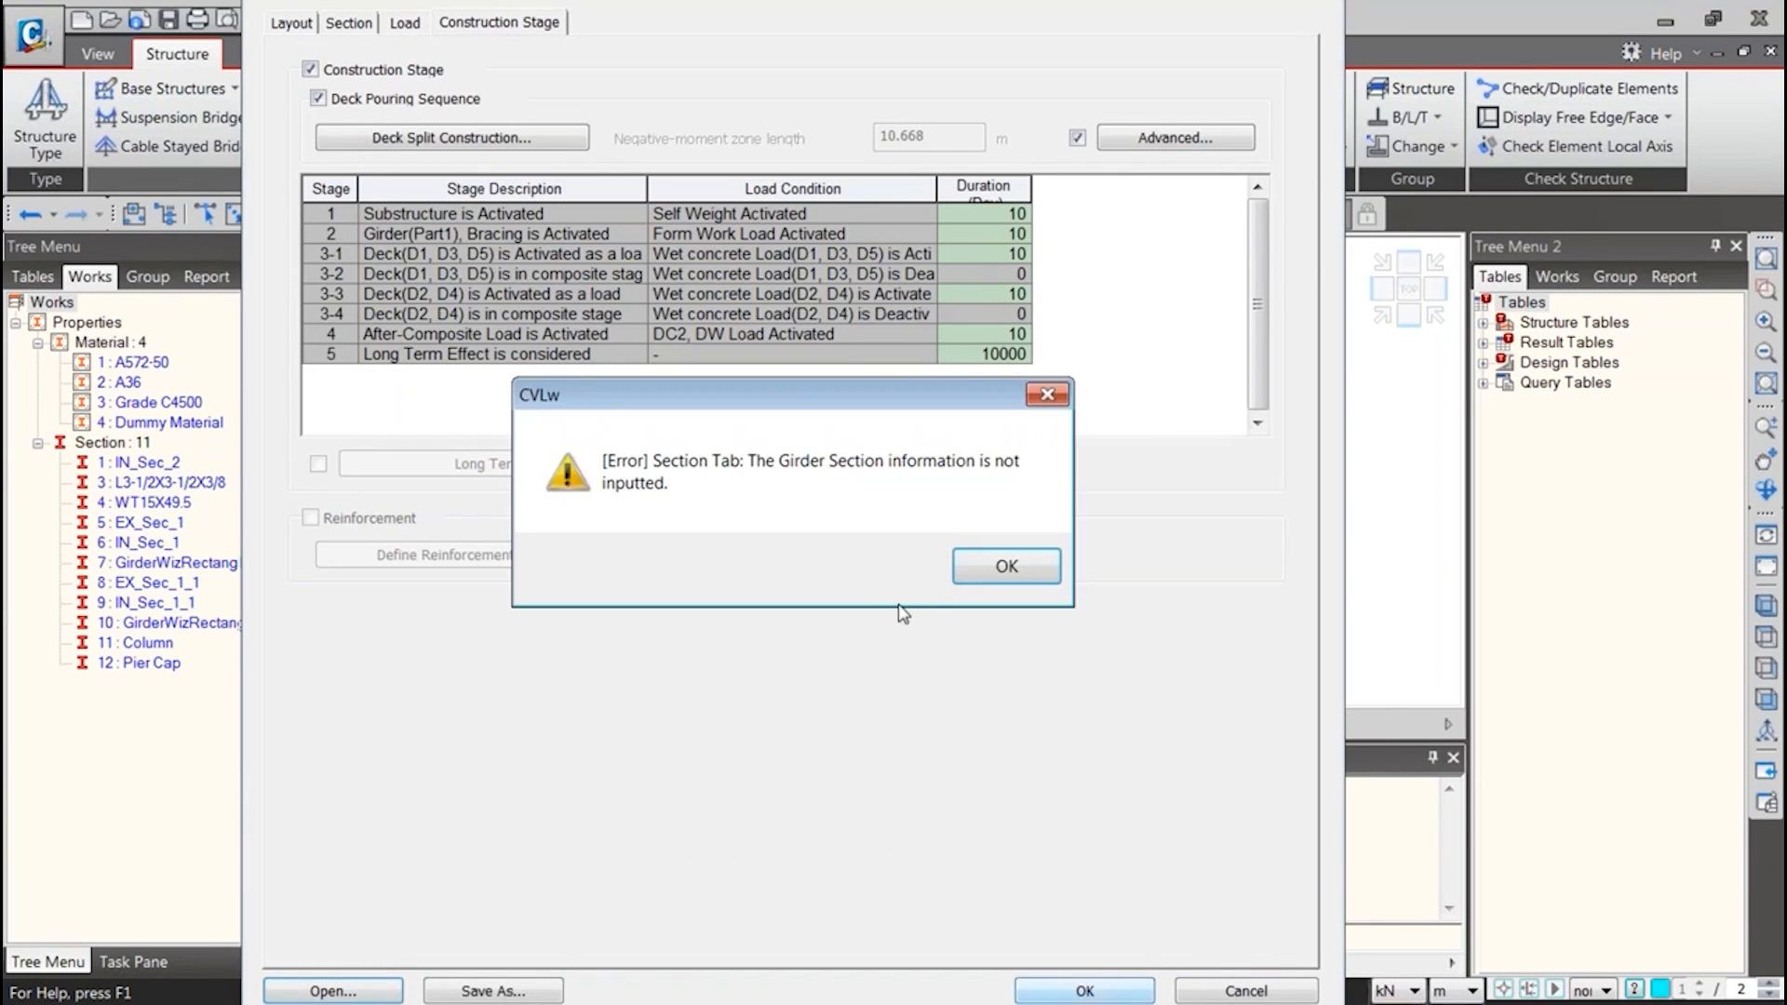
left_click(994, 570)
left_click(349, 22)
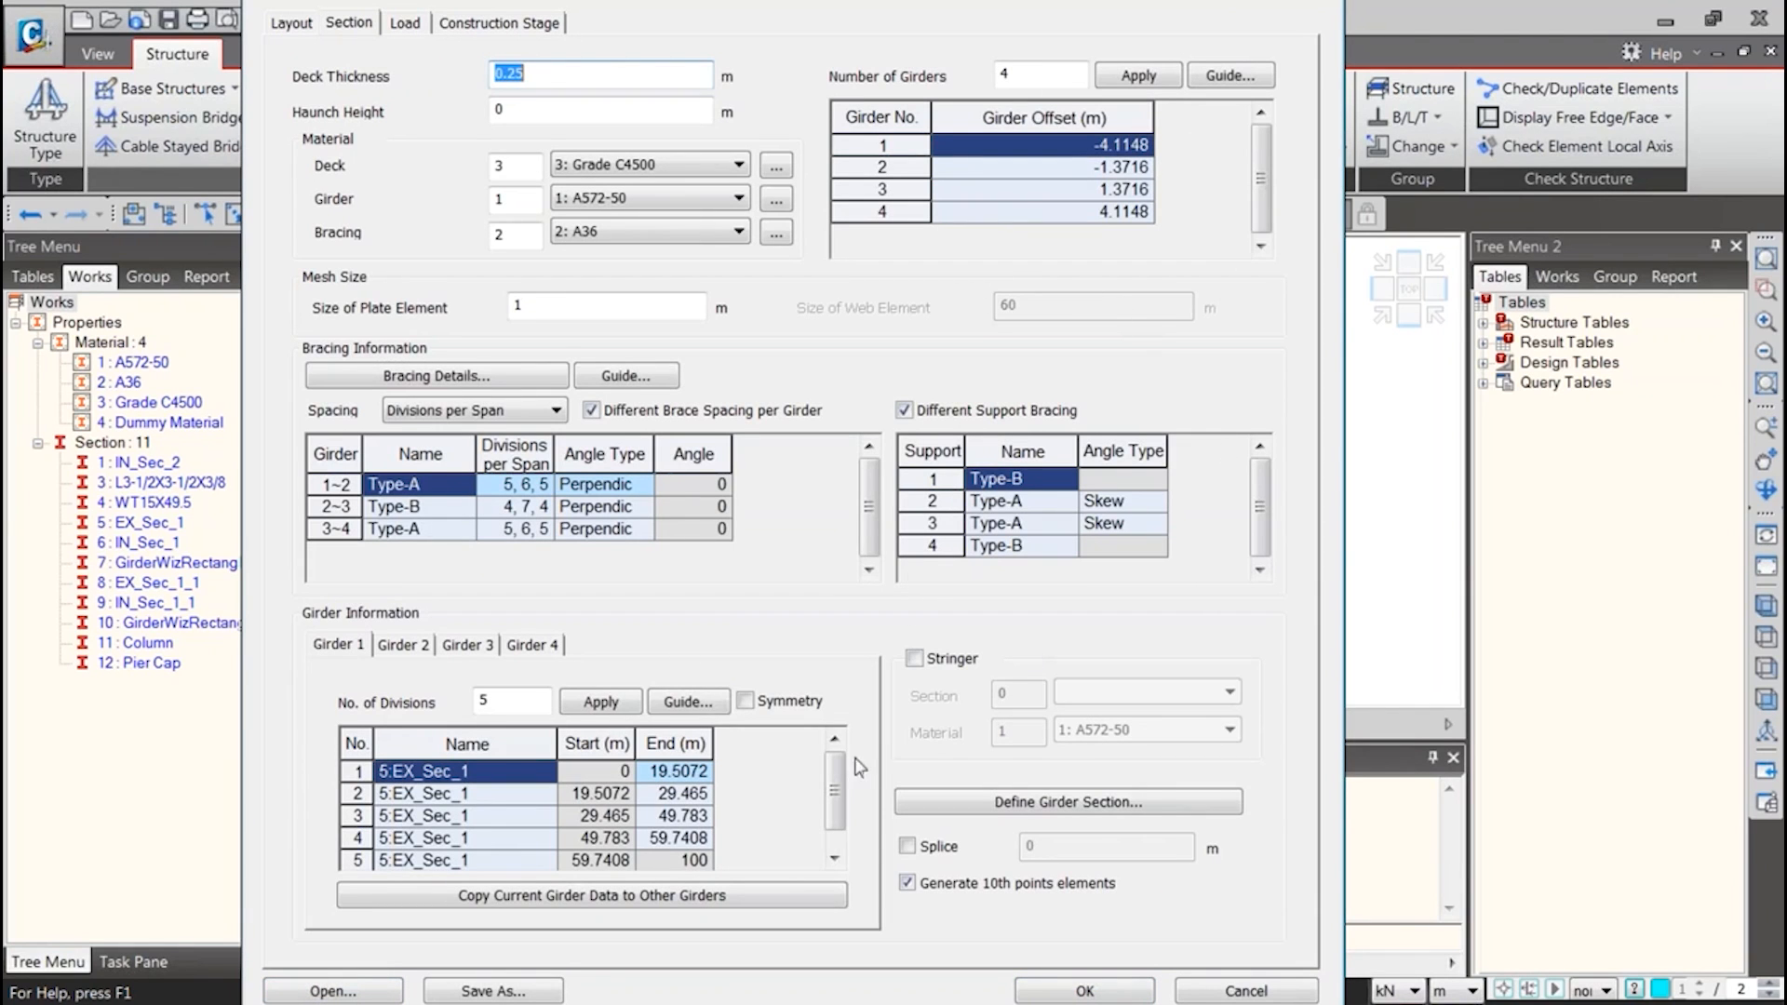
scroll(826, 832, "down", 1)
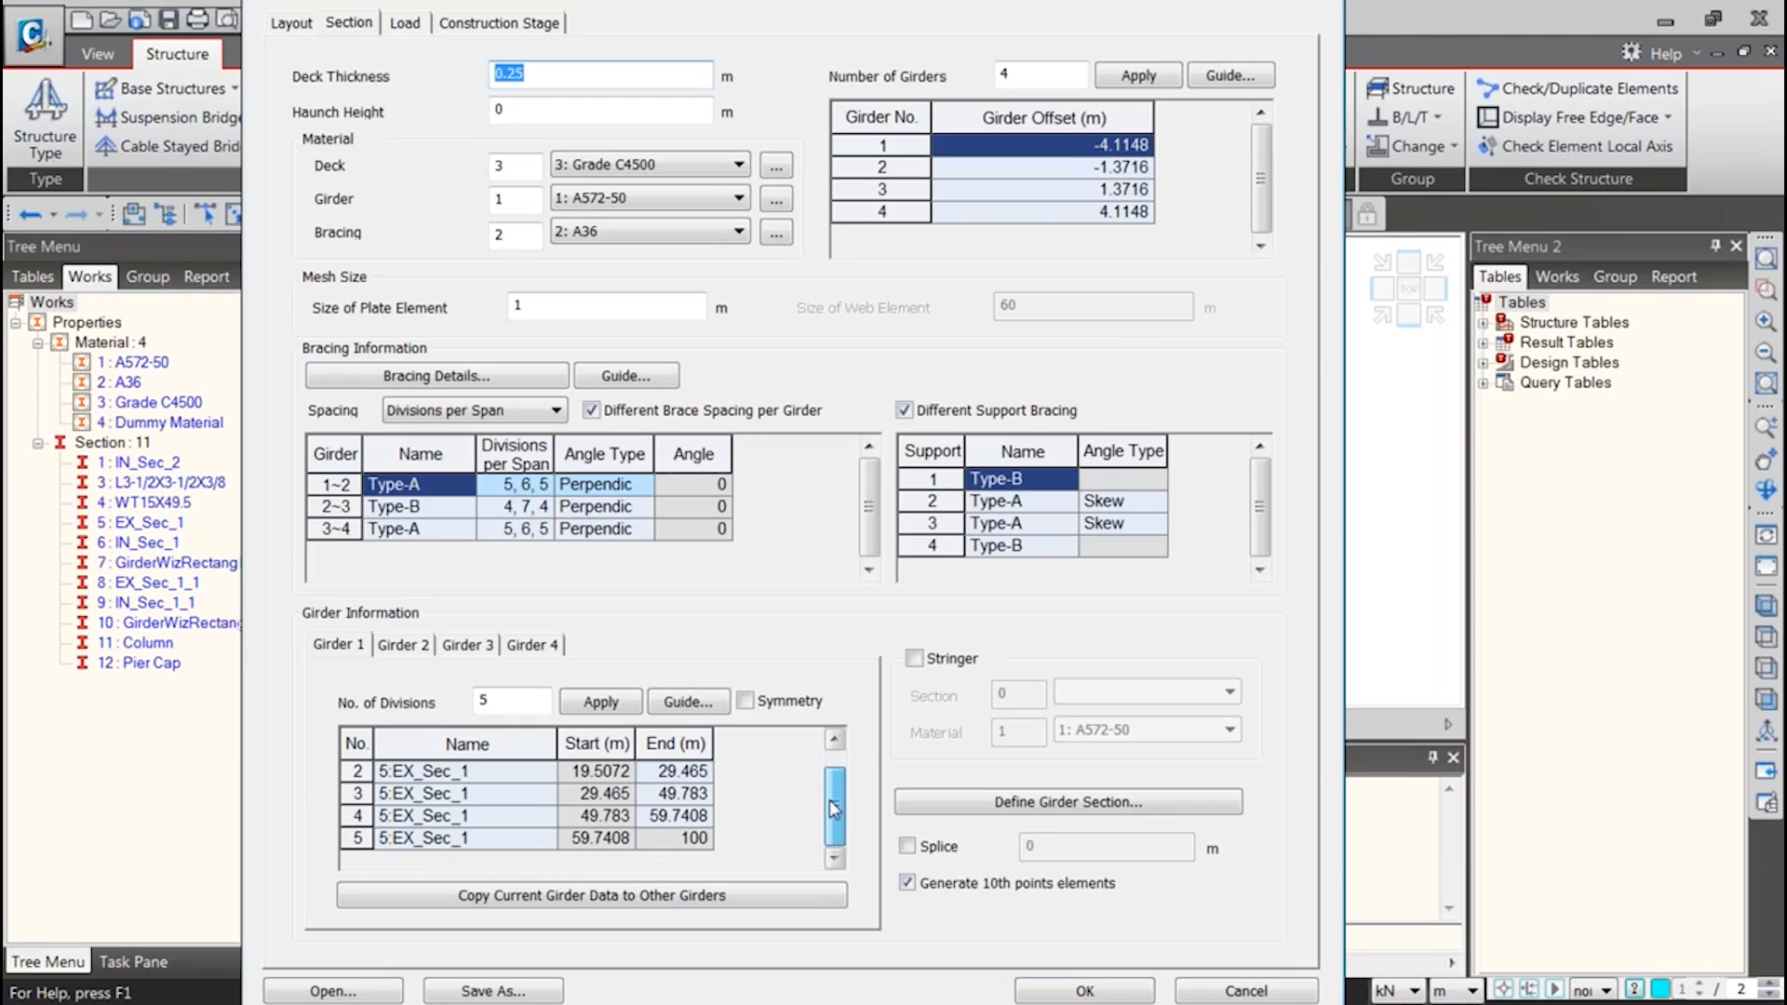
scroll(831, 809, "up", 1)
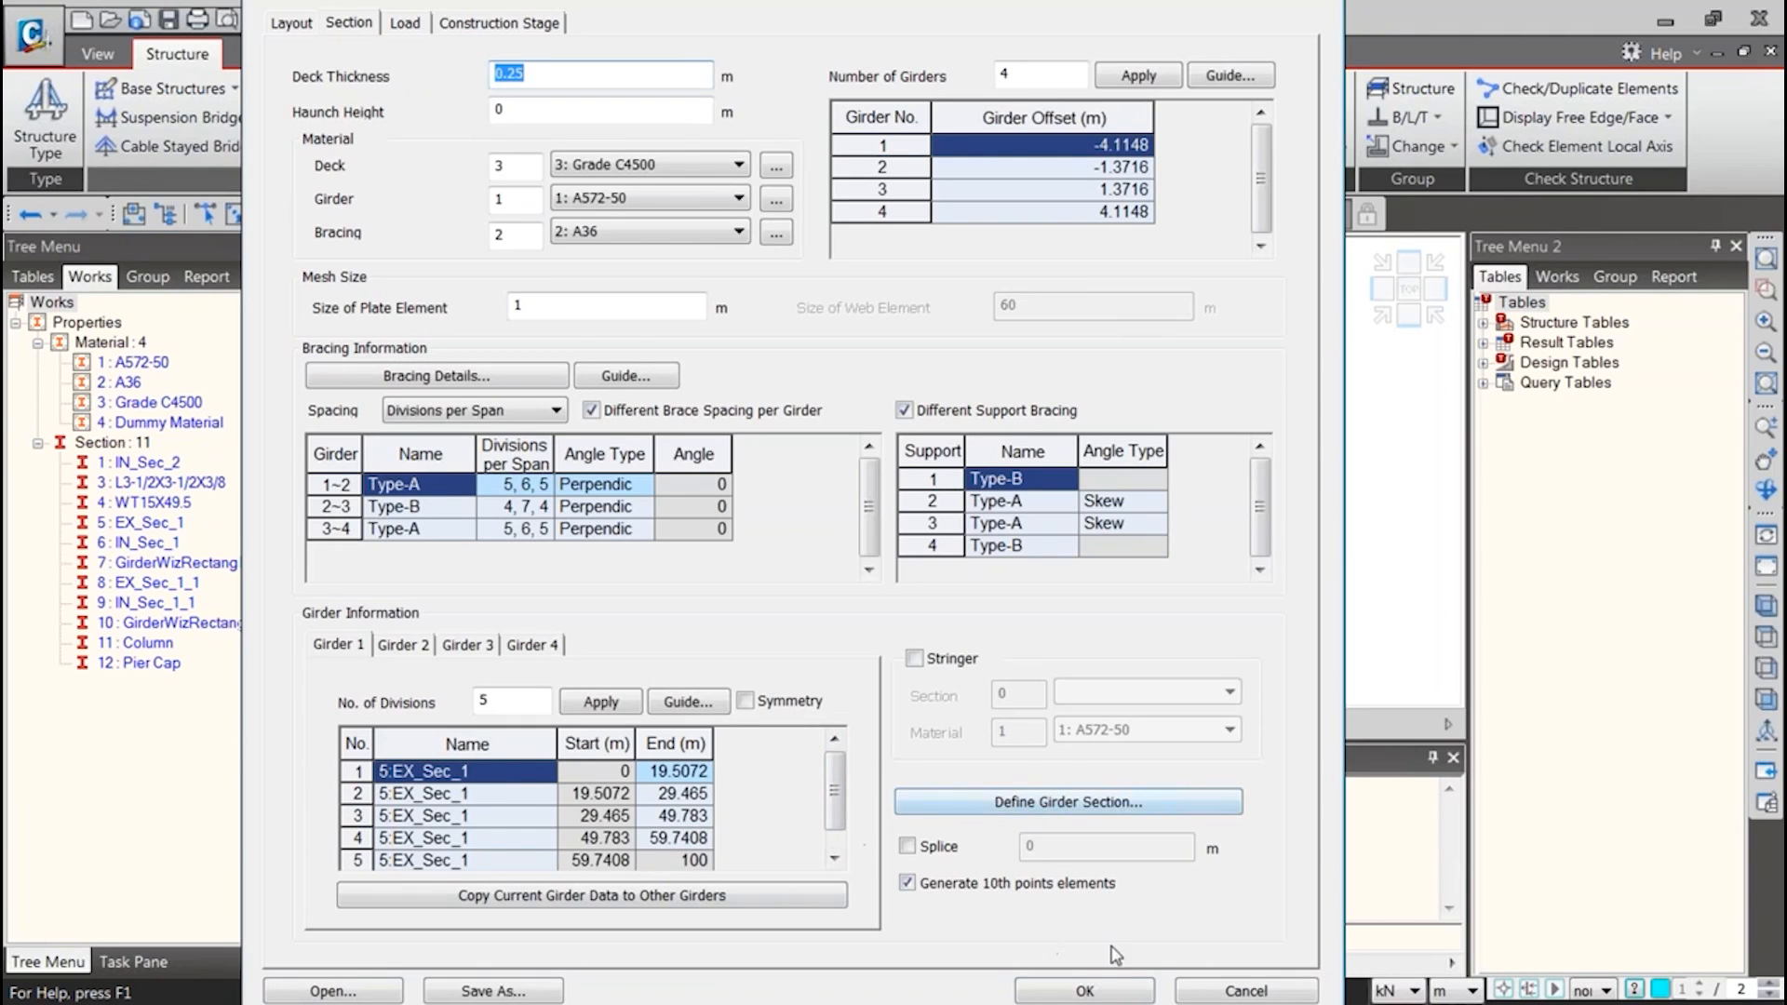
left_click(1112, 992)
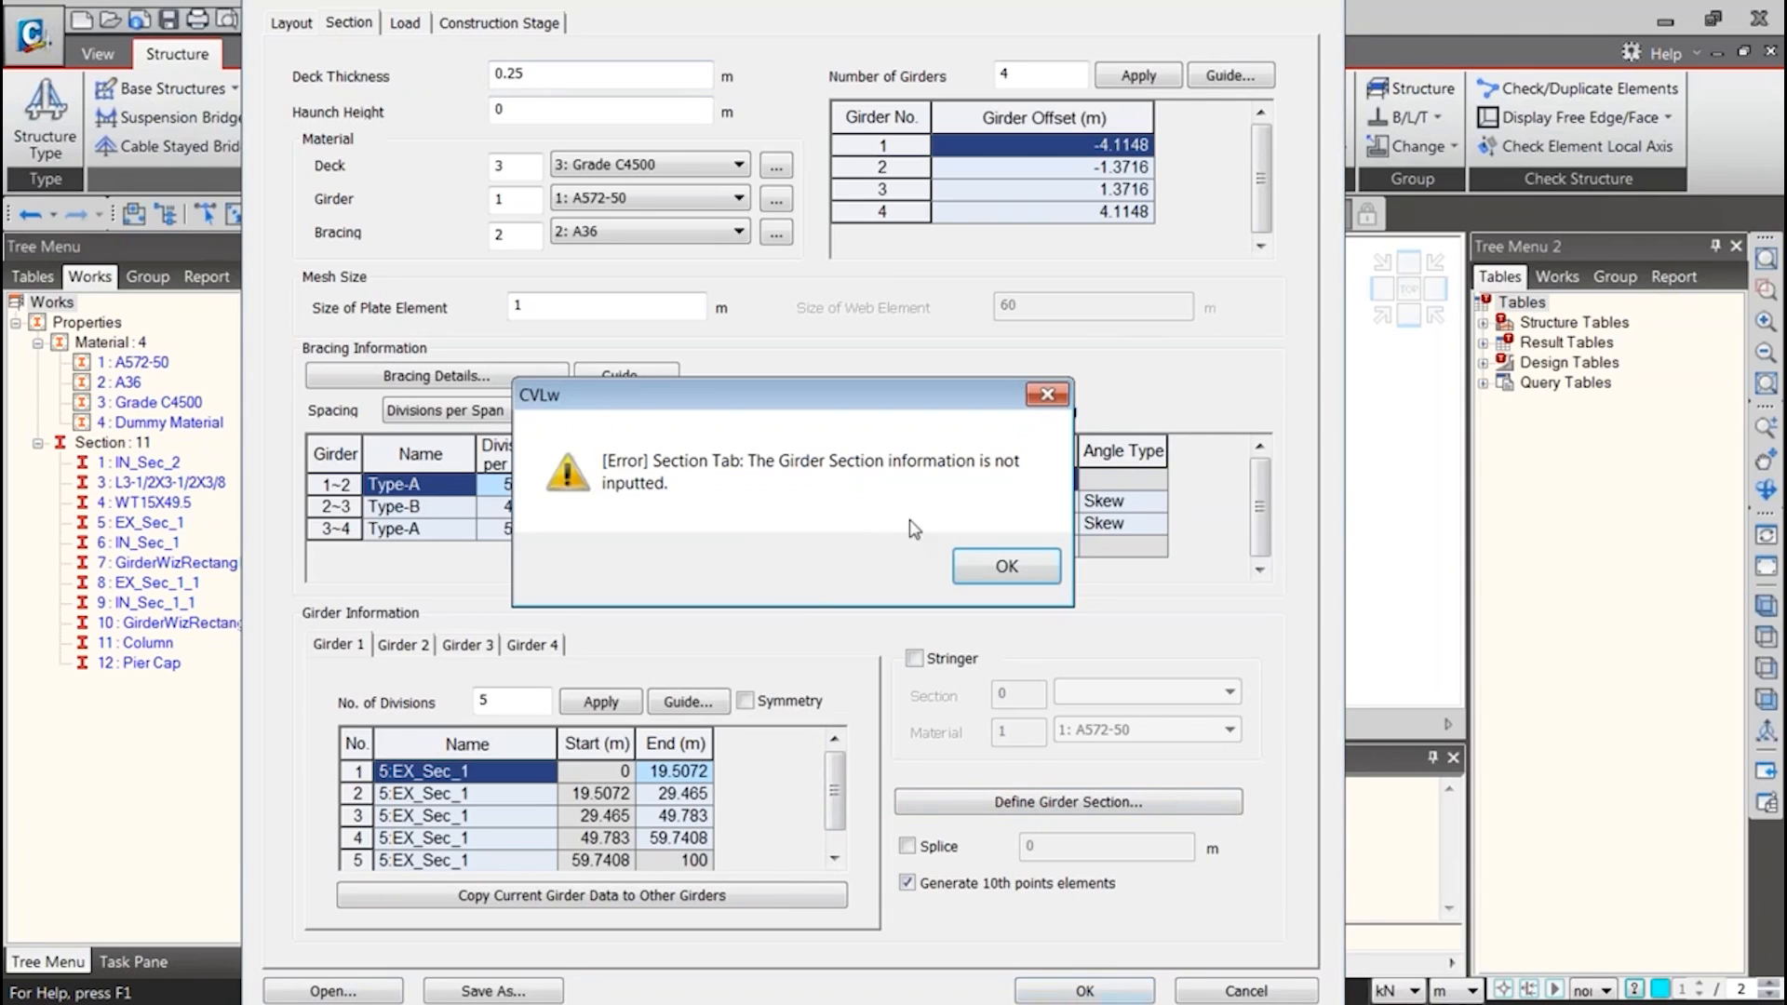
left_click(1004, 564)
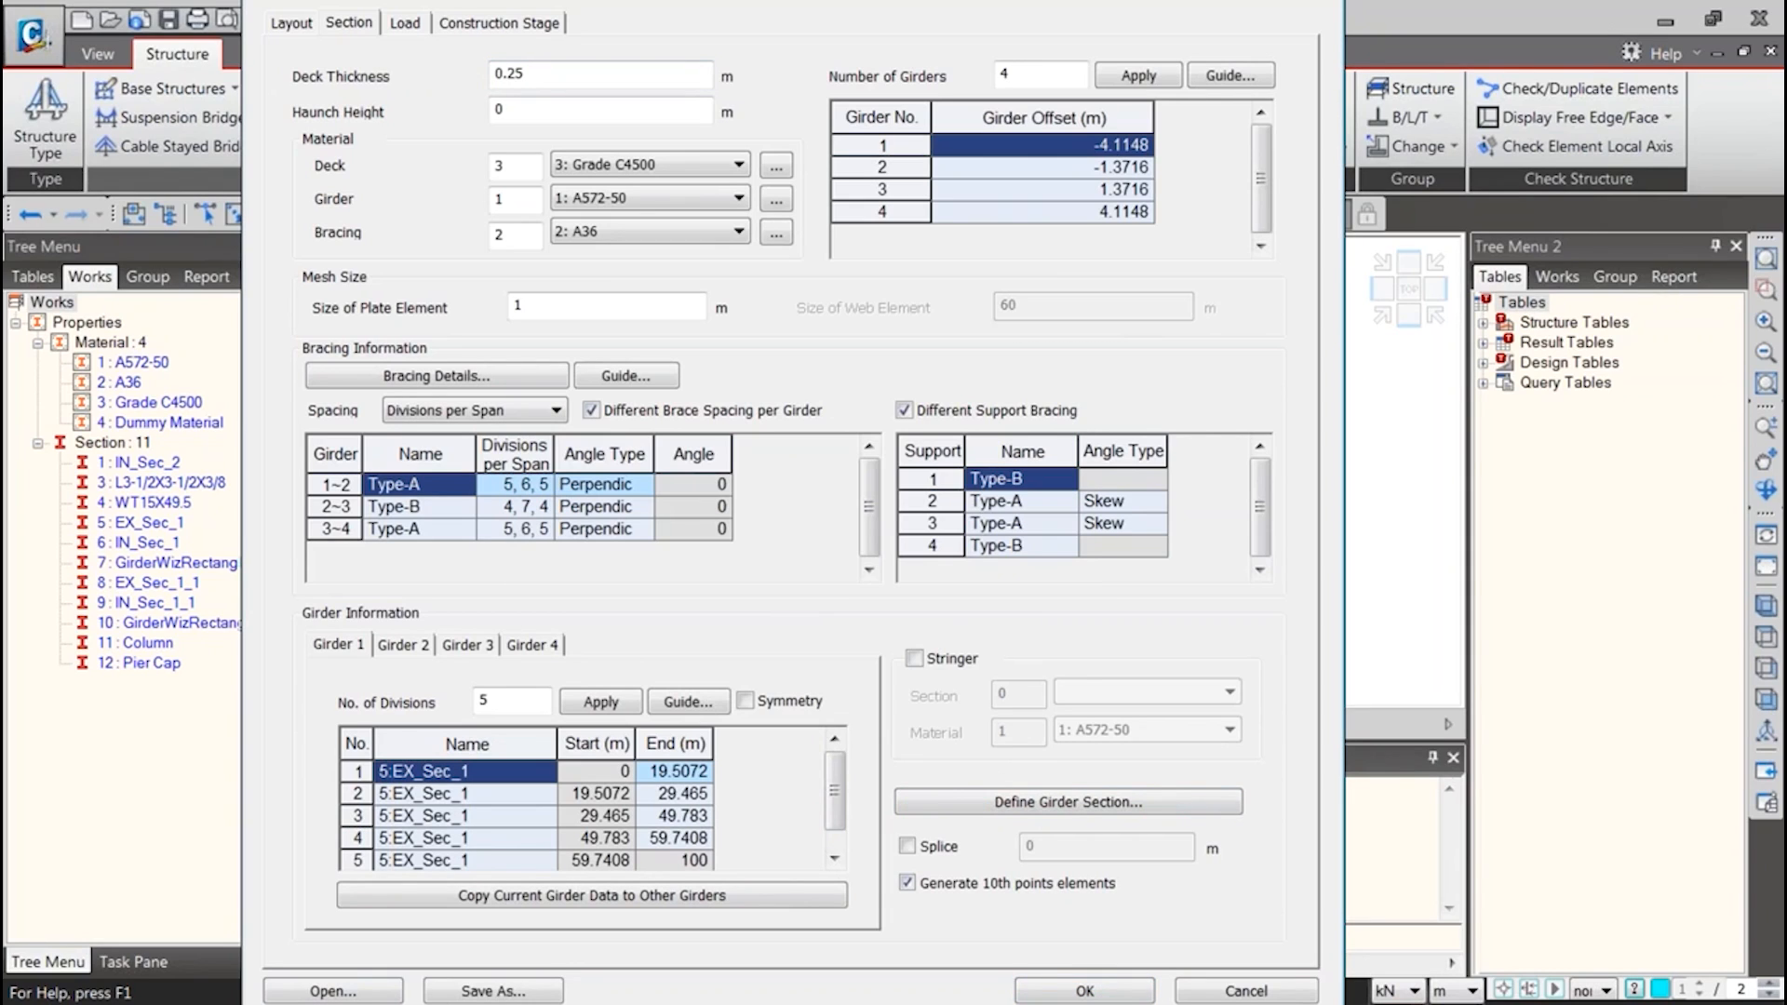
Assign section 5:EX_Sec_1 to divisions 2 and 4 of Girder 4 and generate the curved bridge model
left_click(409, 645)
left_click(467, 645)
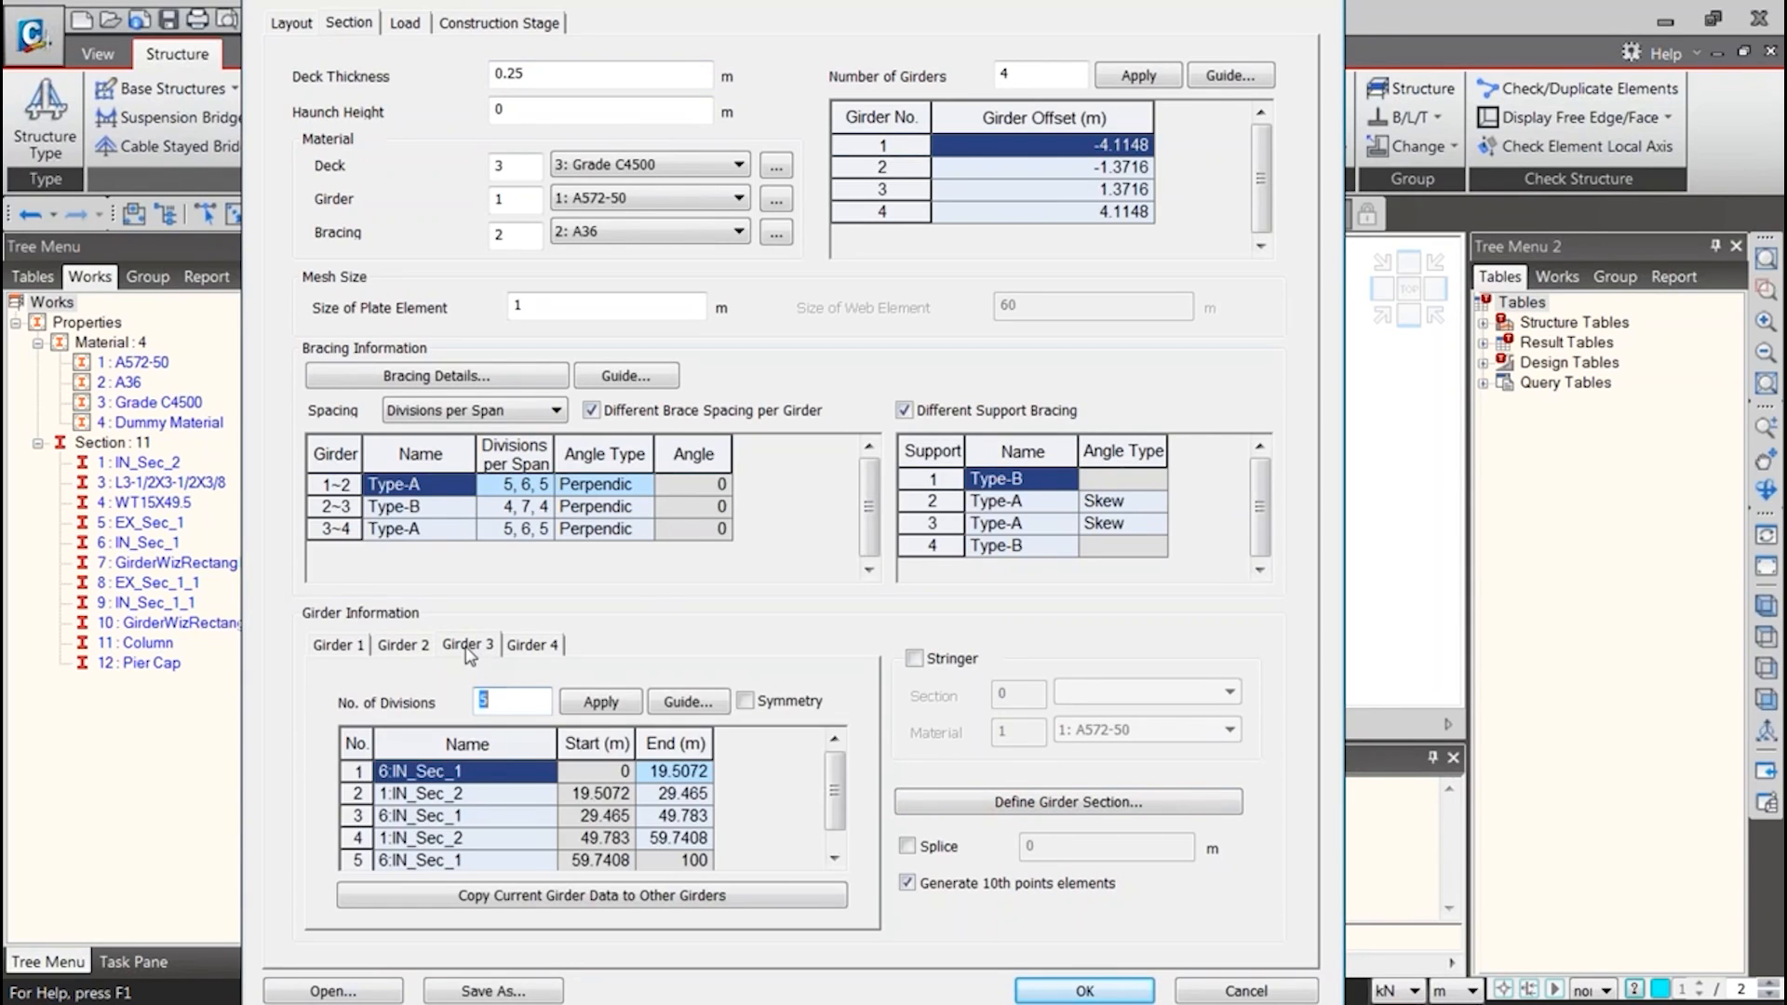
left_click(527, 645)
left_click(506, 794)
left_click(548, 795)
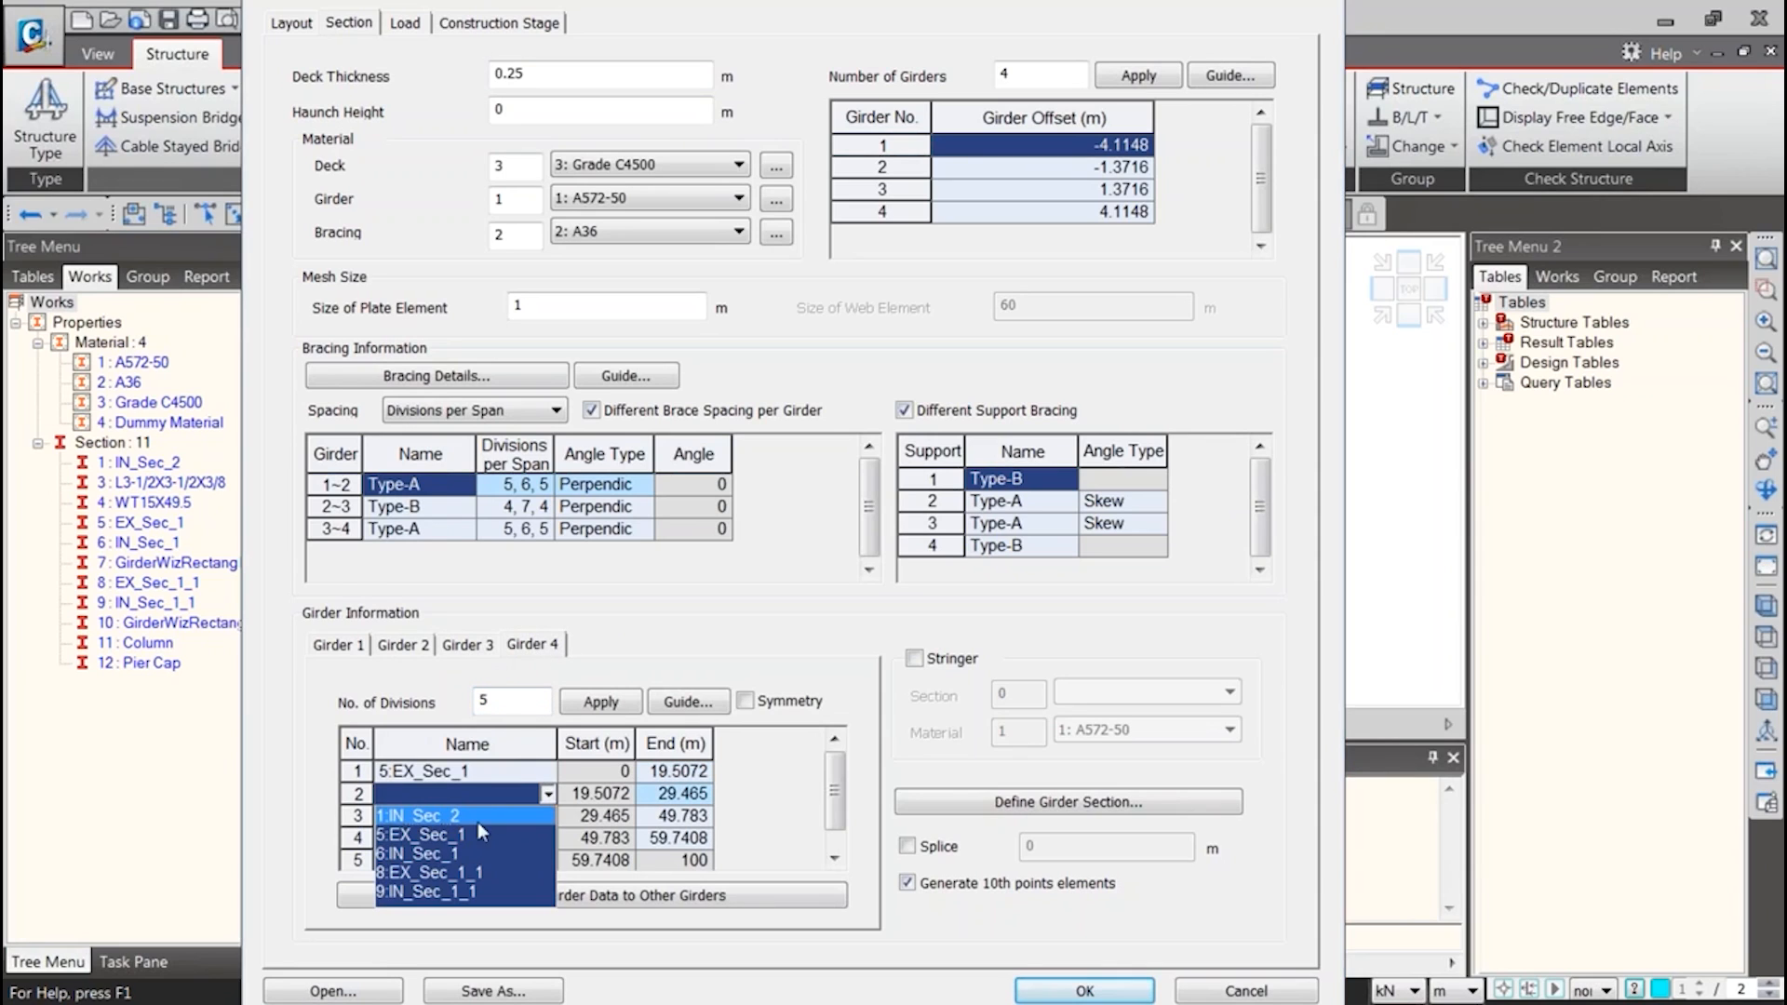
left_click(479, 835)
left_click(548, 839)
left_click(455, 884)
left_click(835, 857)
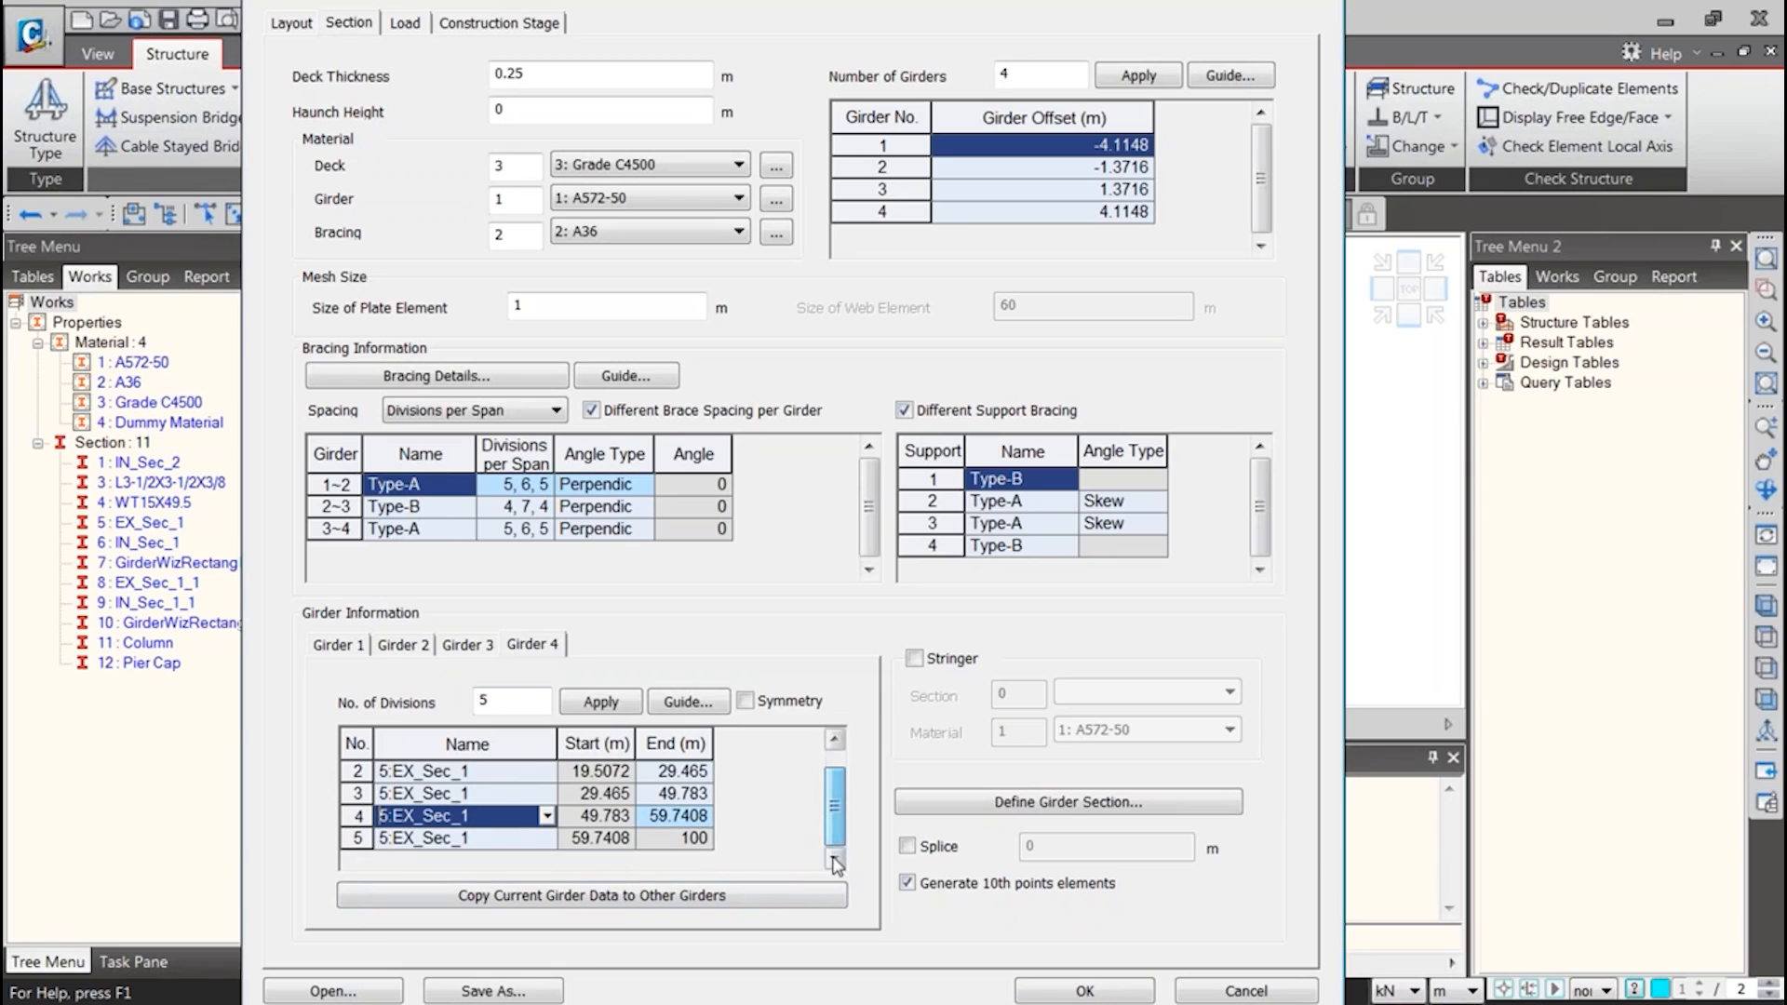
left_click(1067, 992)
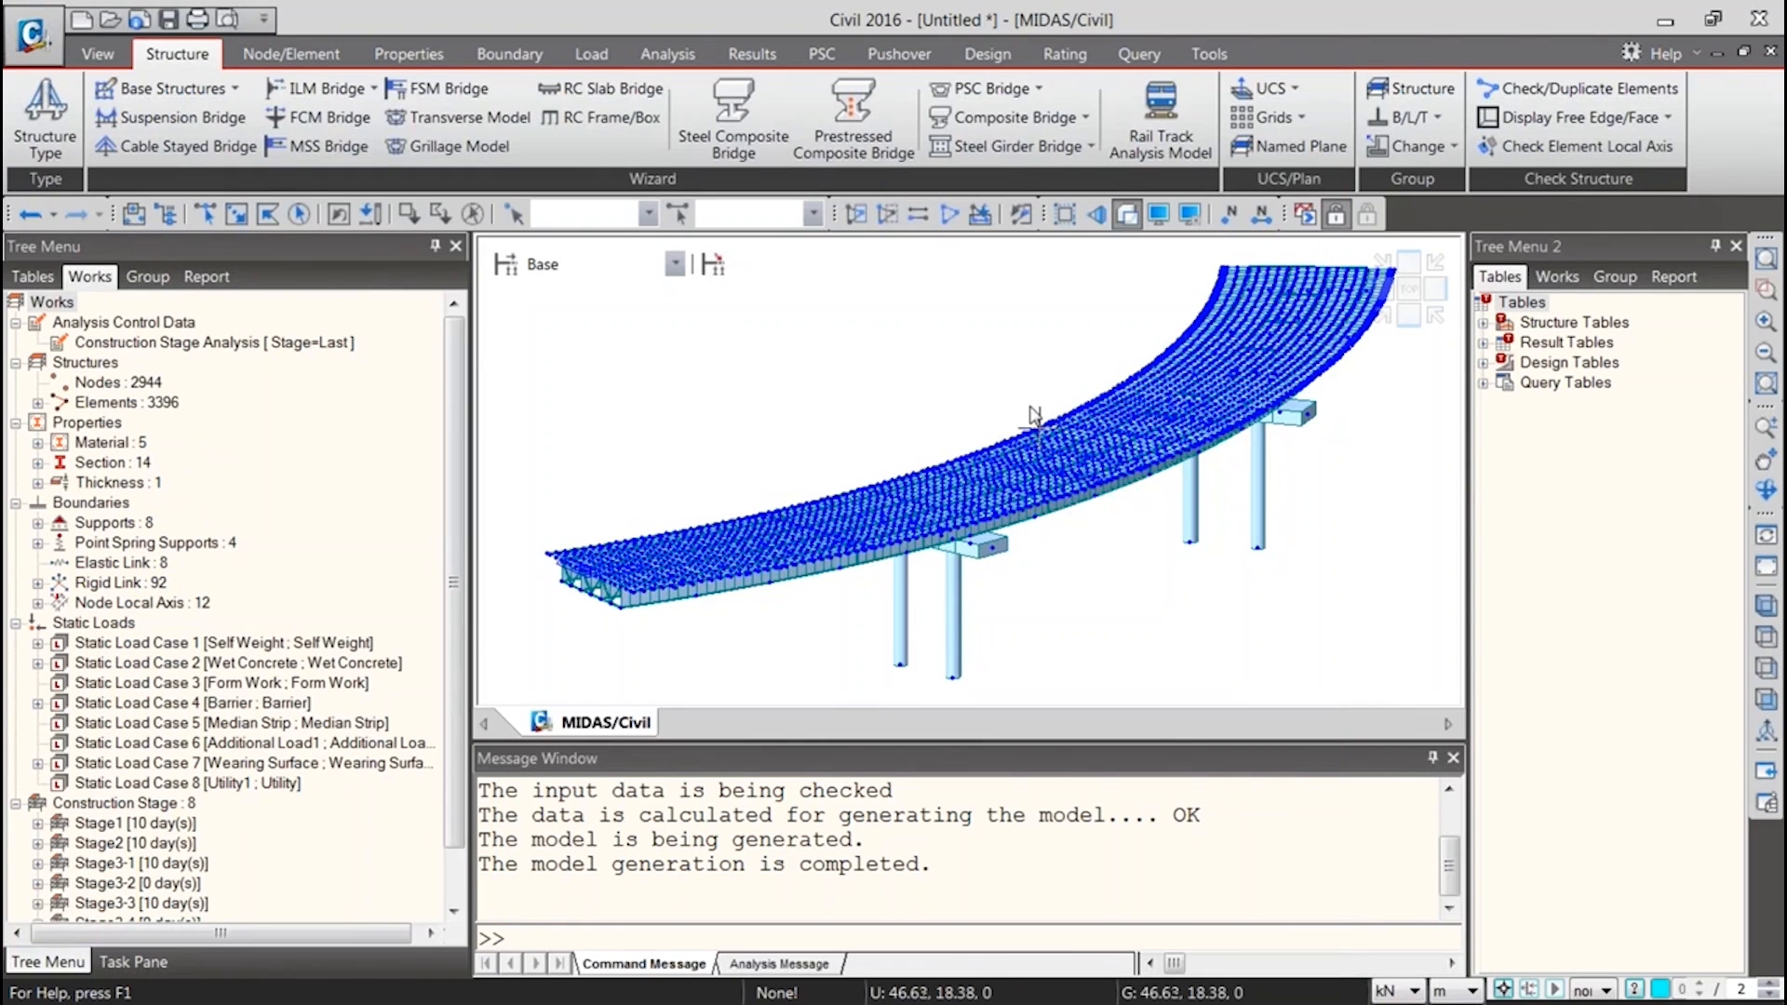
Undo the curved bridge, disable the radius option in the Steel Composite Bridge wizard and generate a straight bridge
key("ctrl+shift+t")
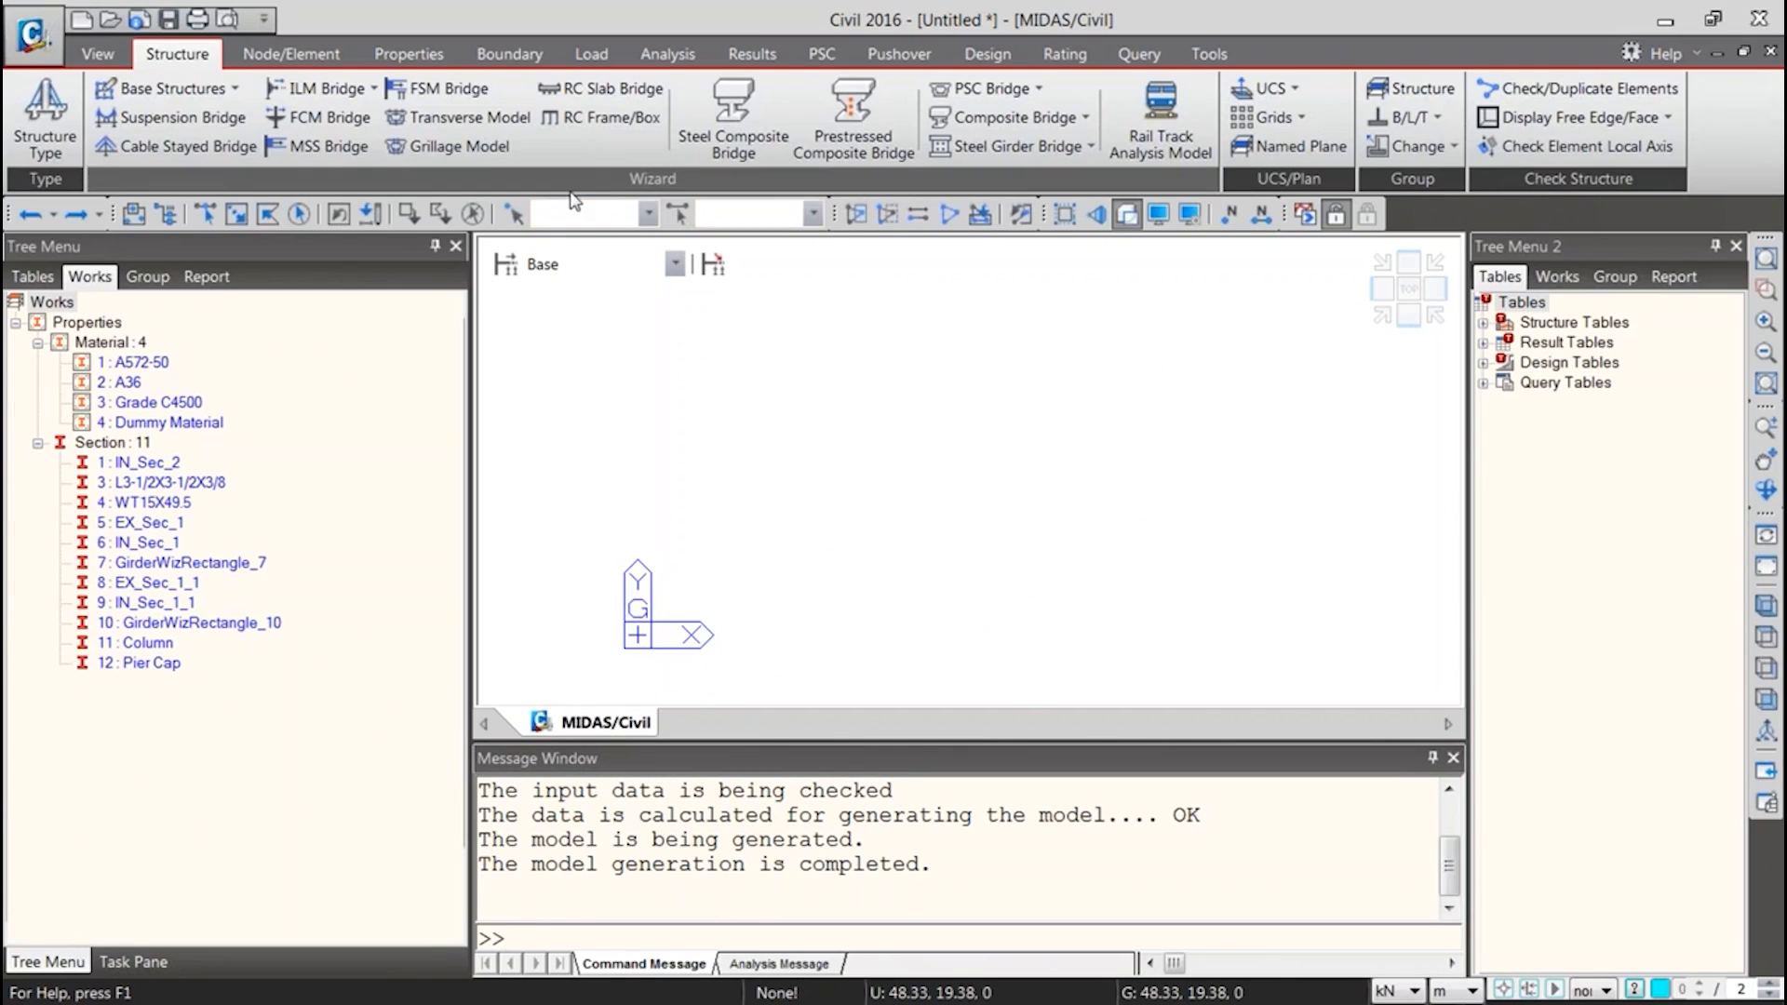
left_click(733, 120)
left_click_drag(1201, 86, 661, 31)
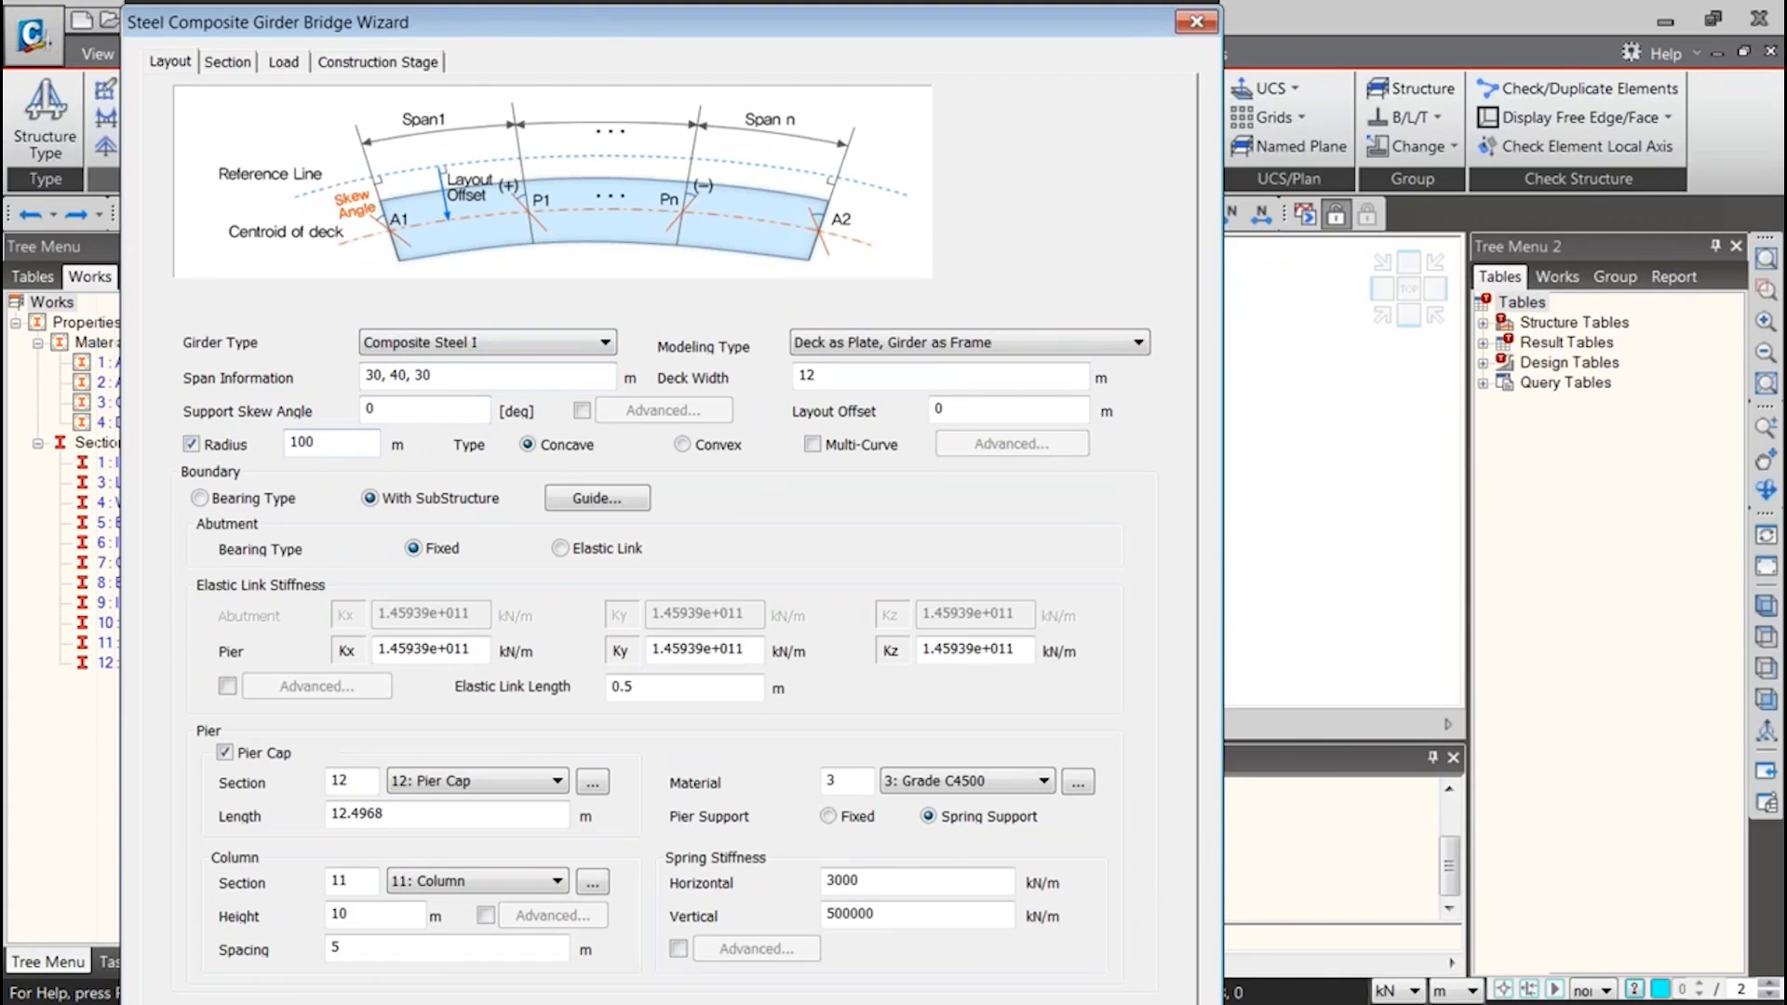
left_click(192, 445)
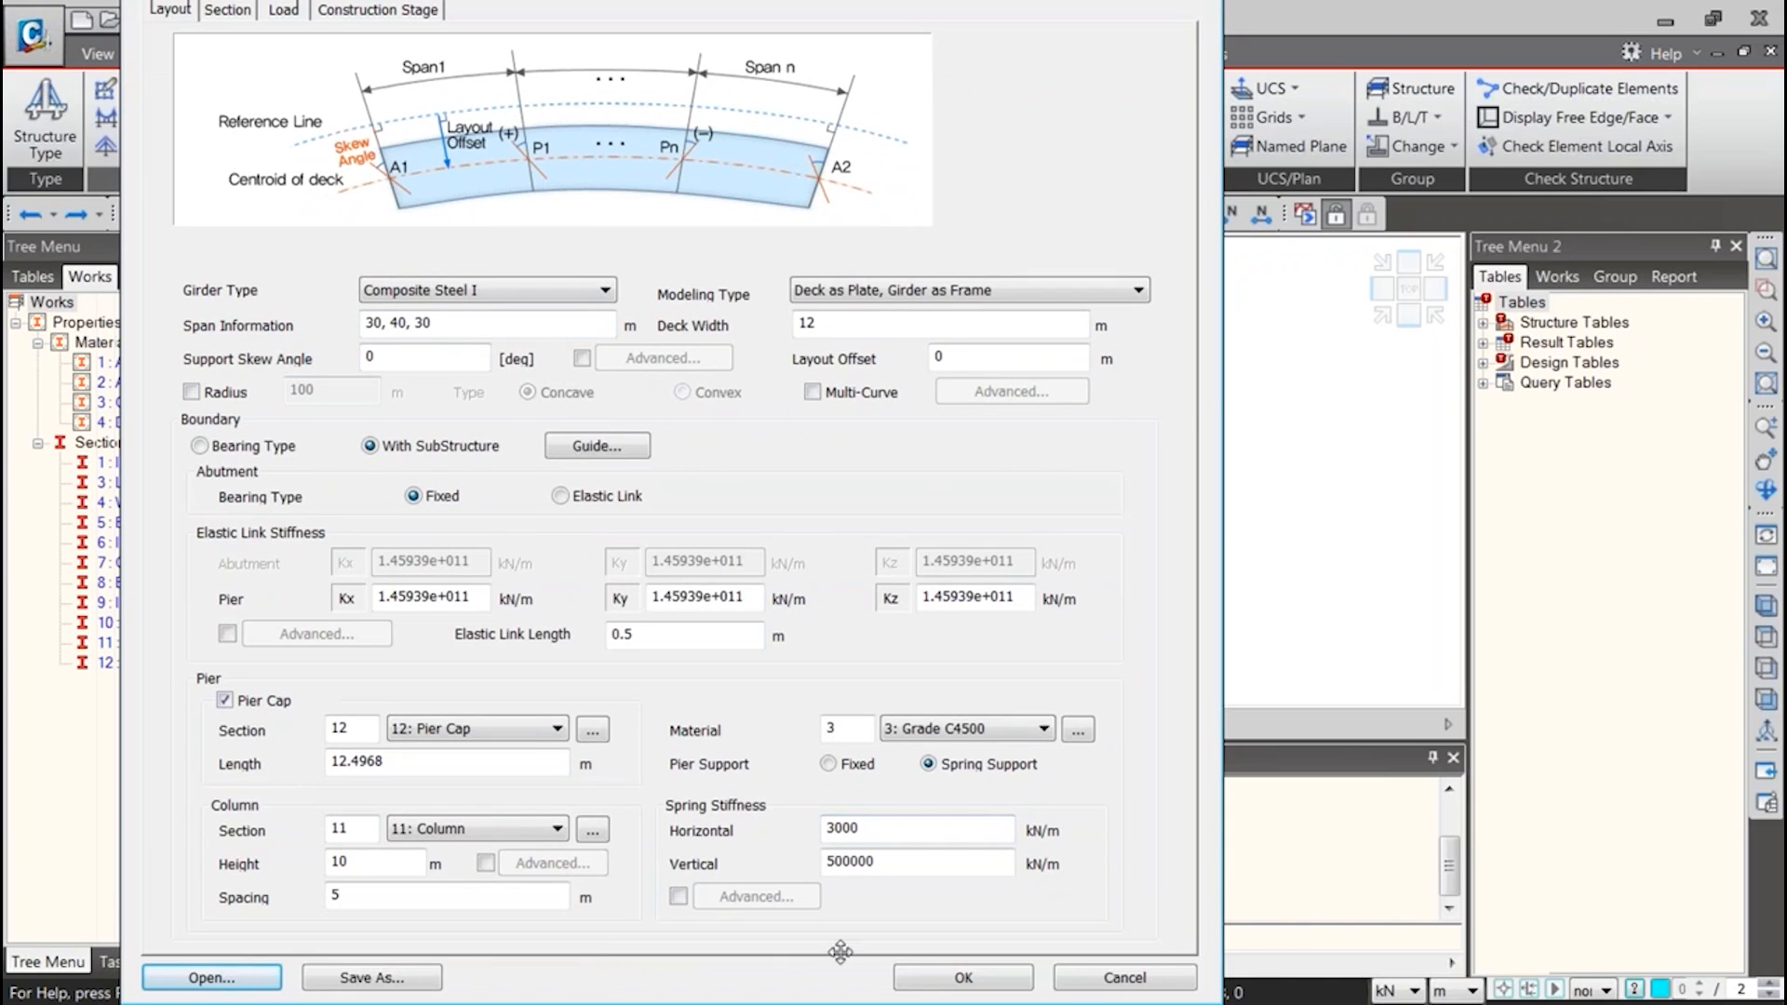
left_click(963, 977)
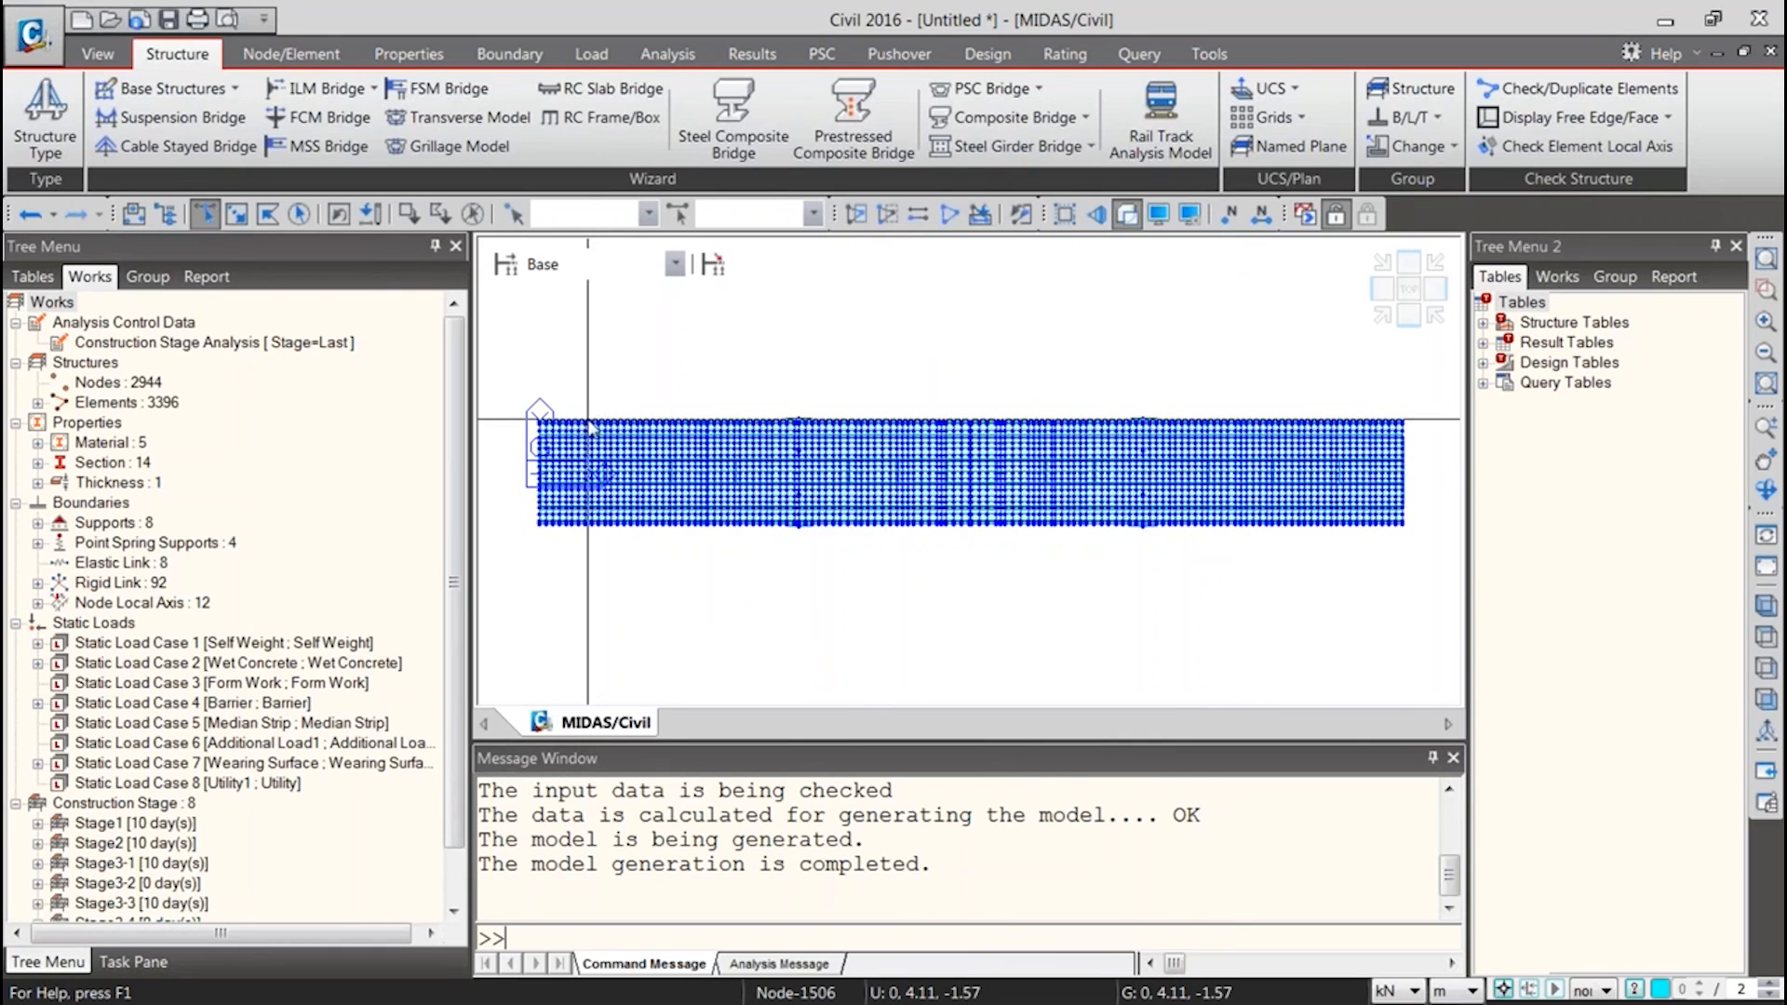
View the straight bridge in 3D and examine the generated boundaries, static loads and construction stages in the model tree
middle_click_drag(638, 438, 796, 402, "ctrl")
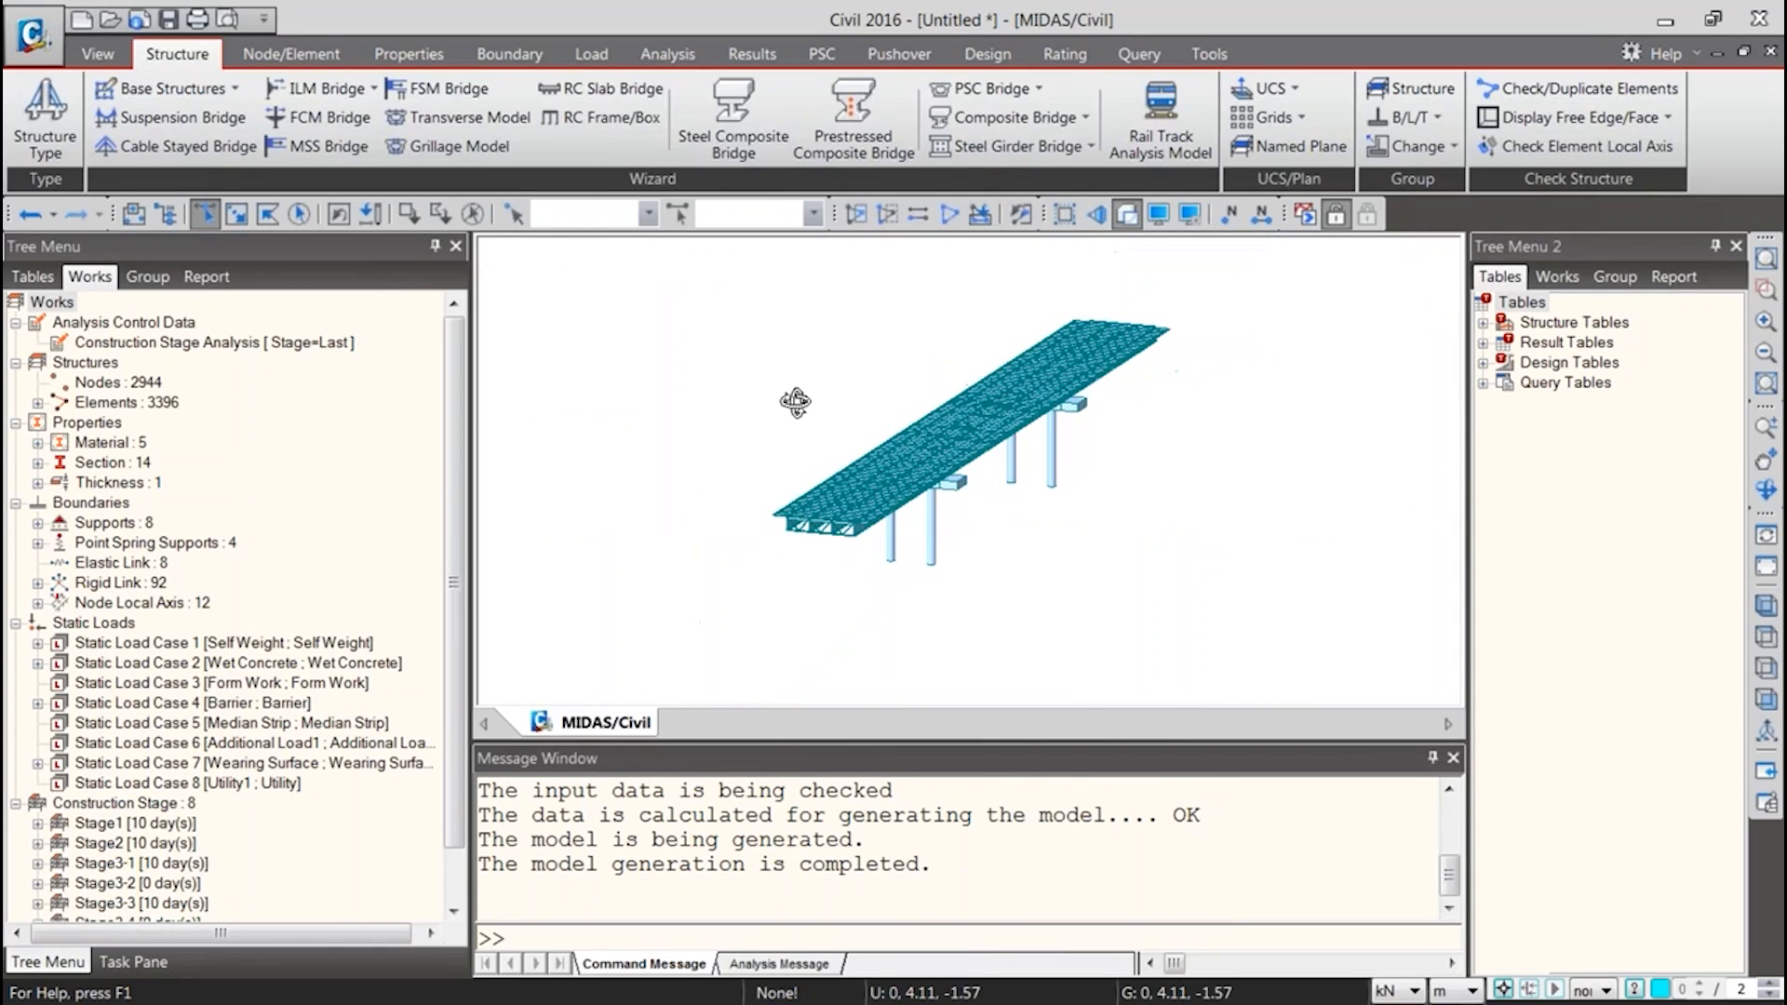
left_click_drag(454, 580, 456, 763)
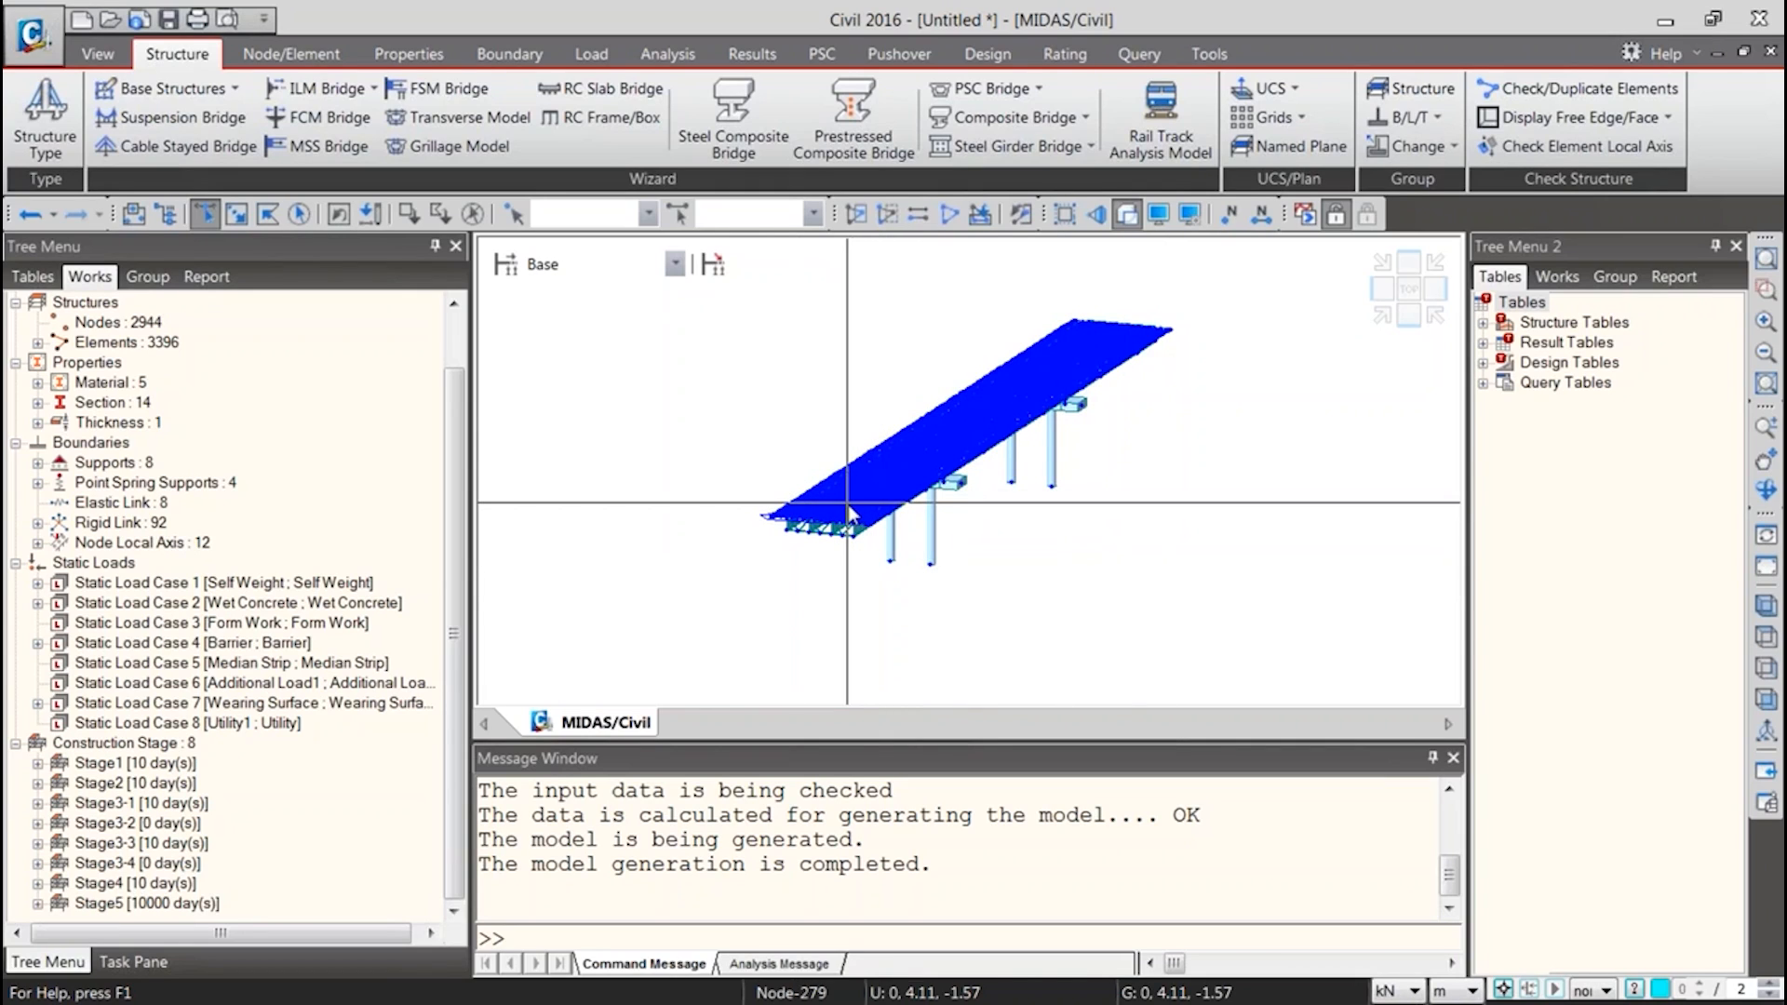
mouse_move(849, 510)
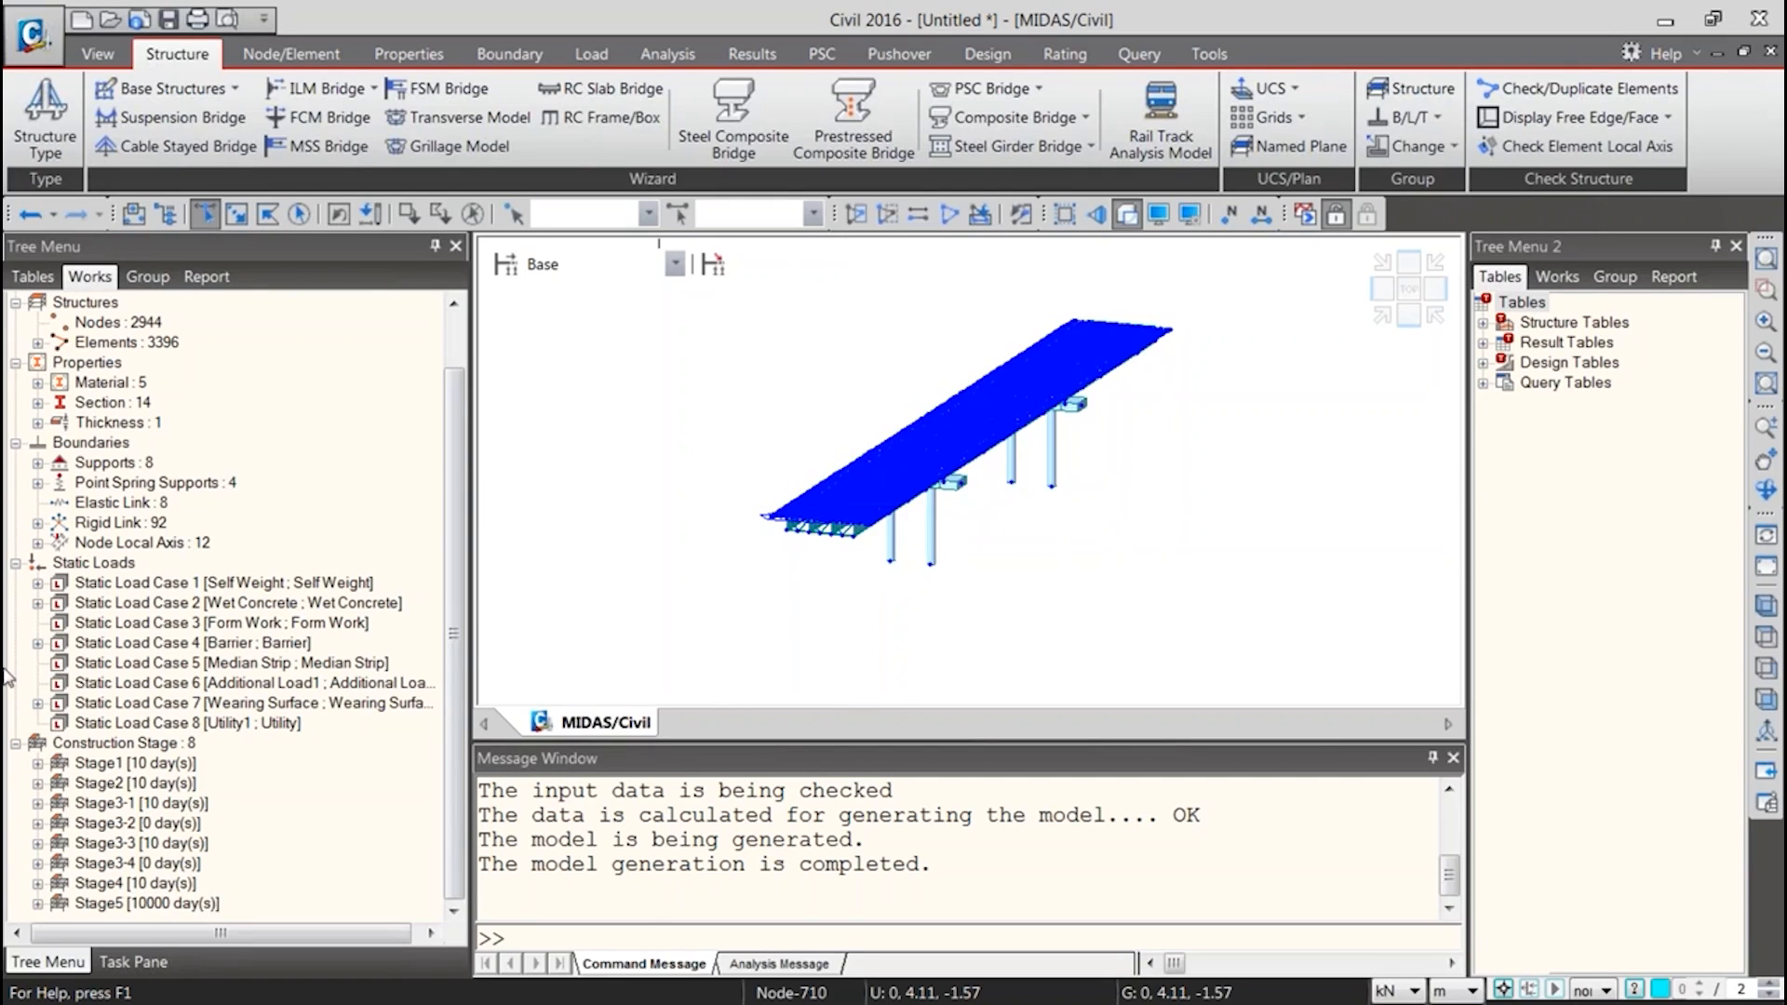
left_click(15, 742)
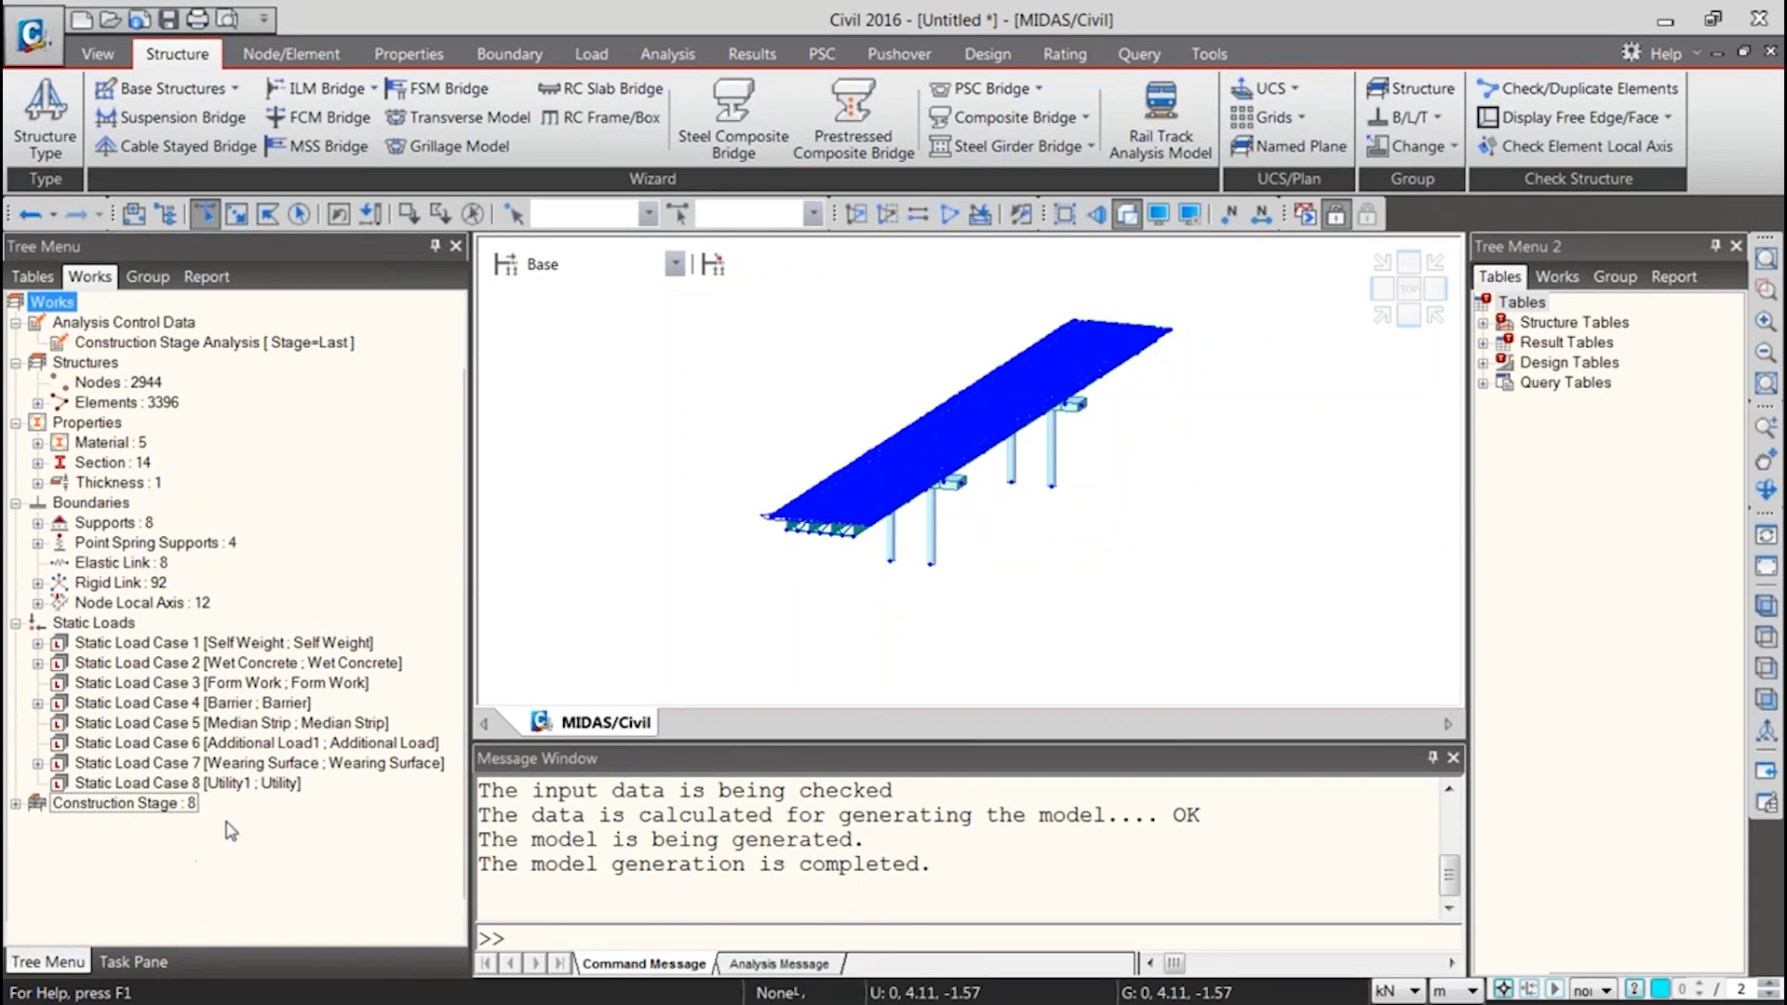
Display the model at Stage1, Stage2 and further construction stages, ending back at Stage1
left_click(588, 265)
left_click(583, 317)
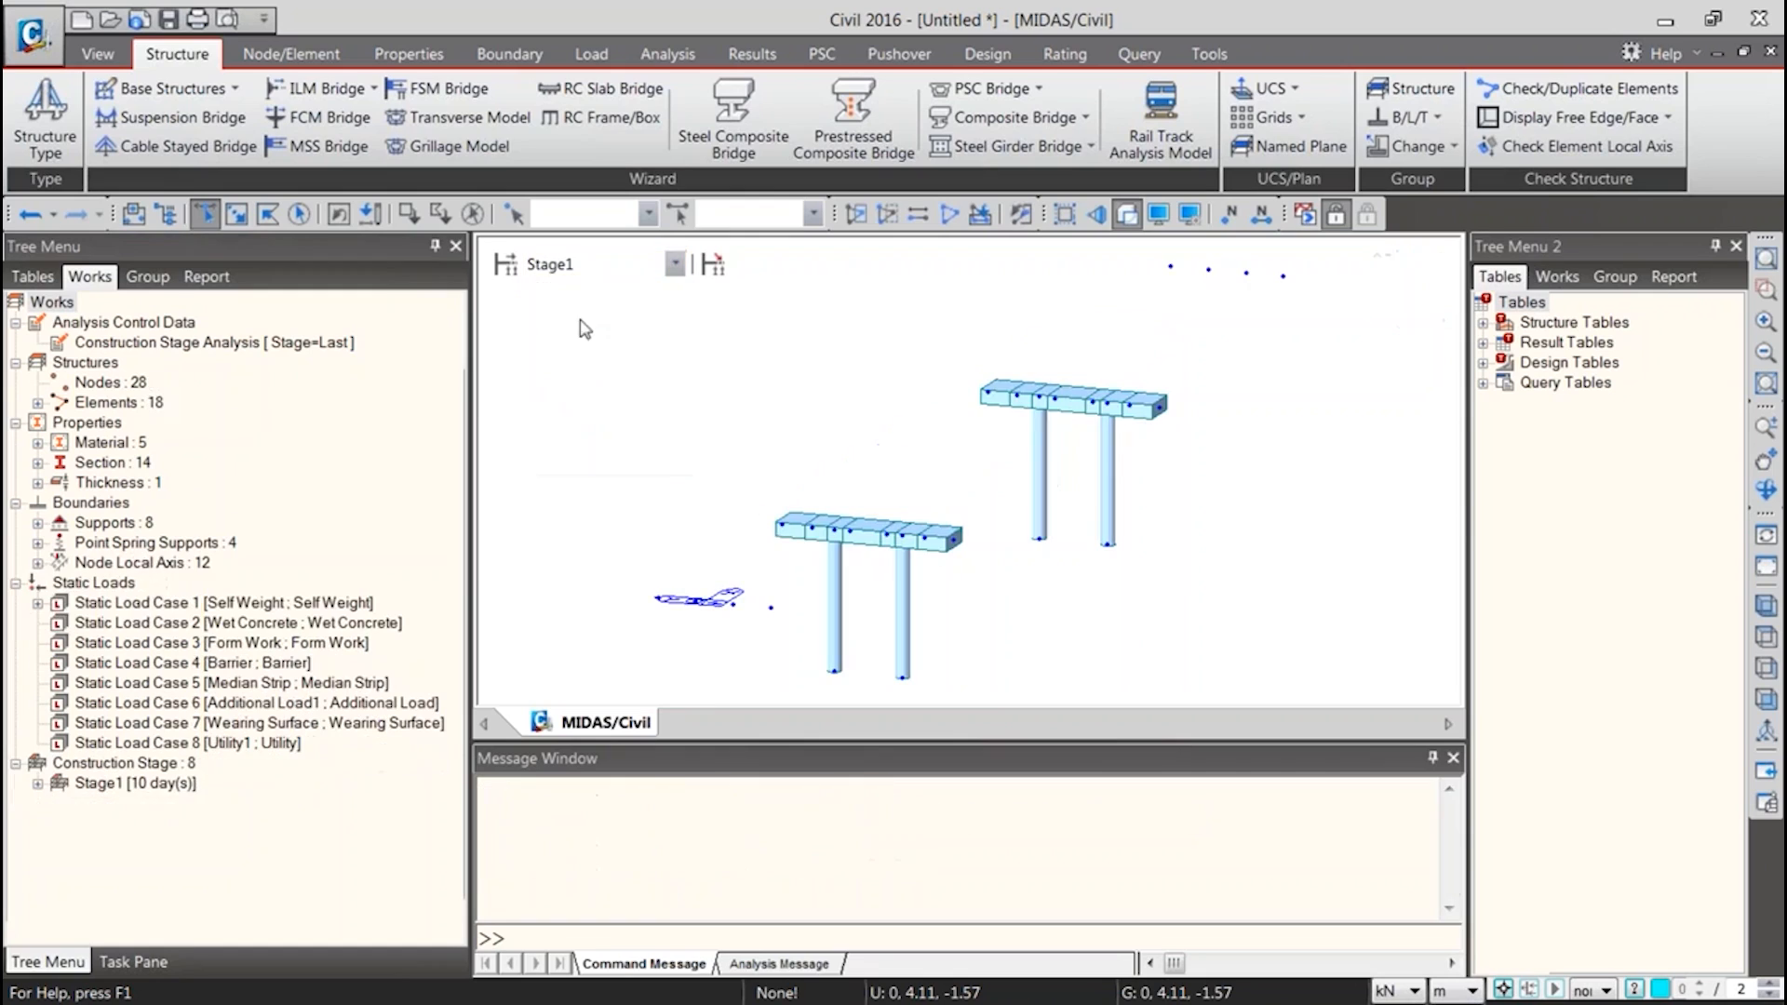
left_click(588, 265)
left_click(583, 330)
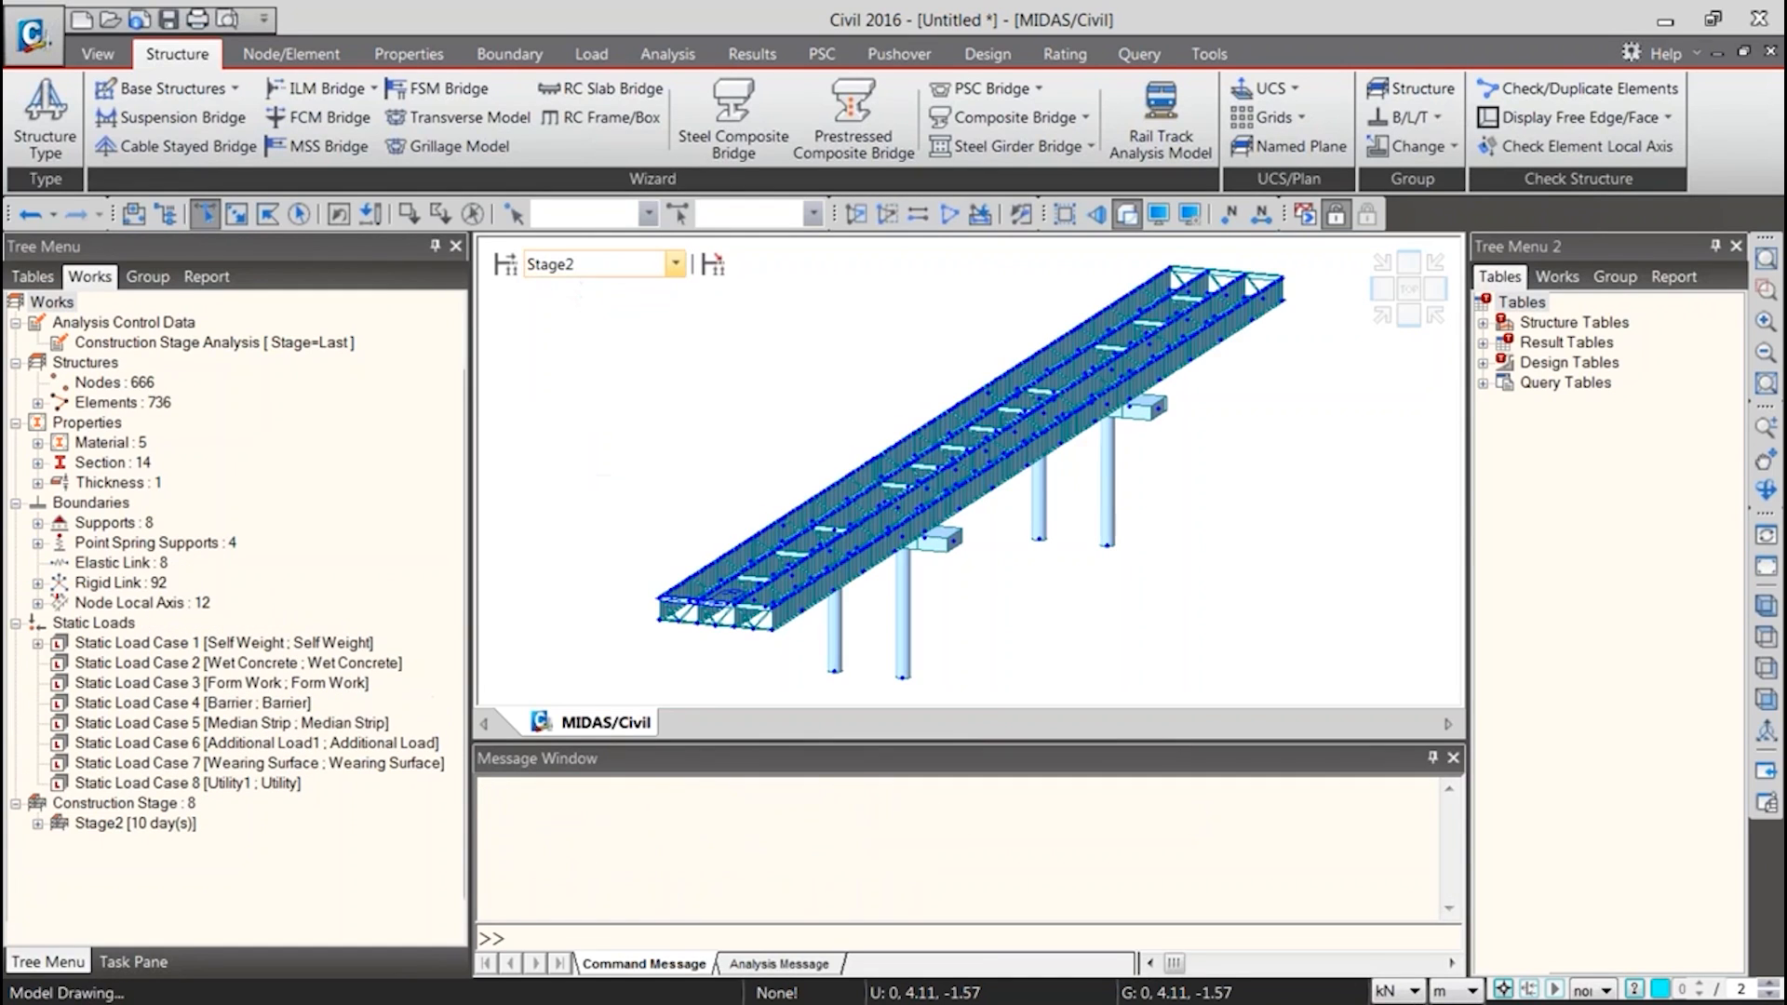
left_click(594, 266)
left_click(597, 333)
left_click(593, 268)
left_click(581, 355)
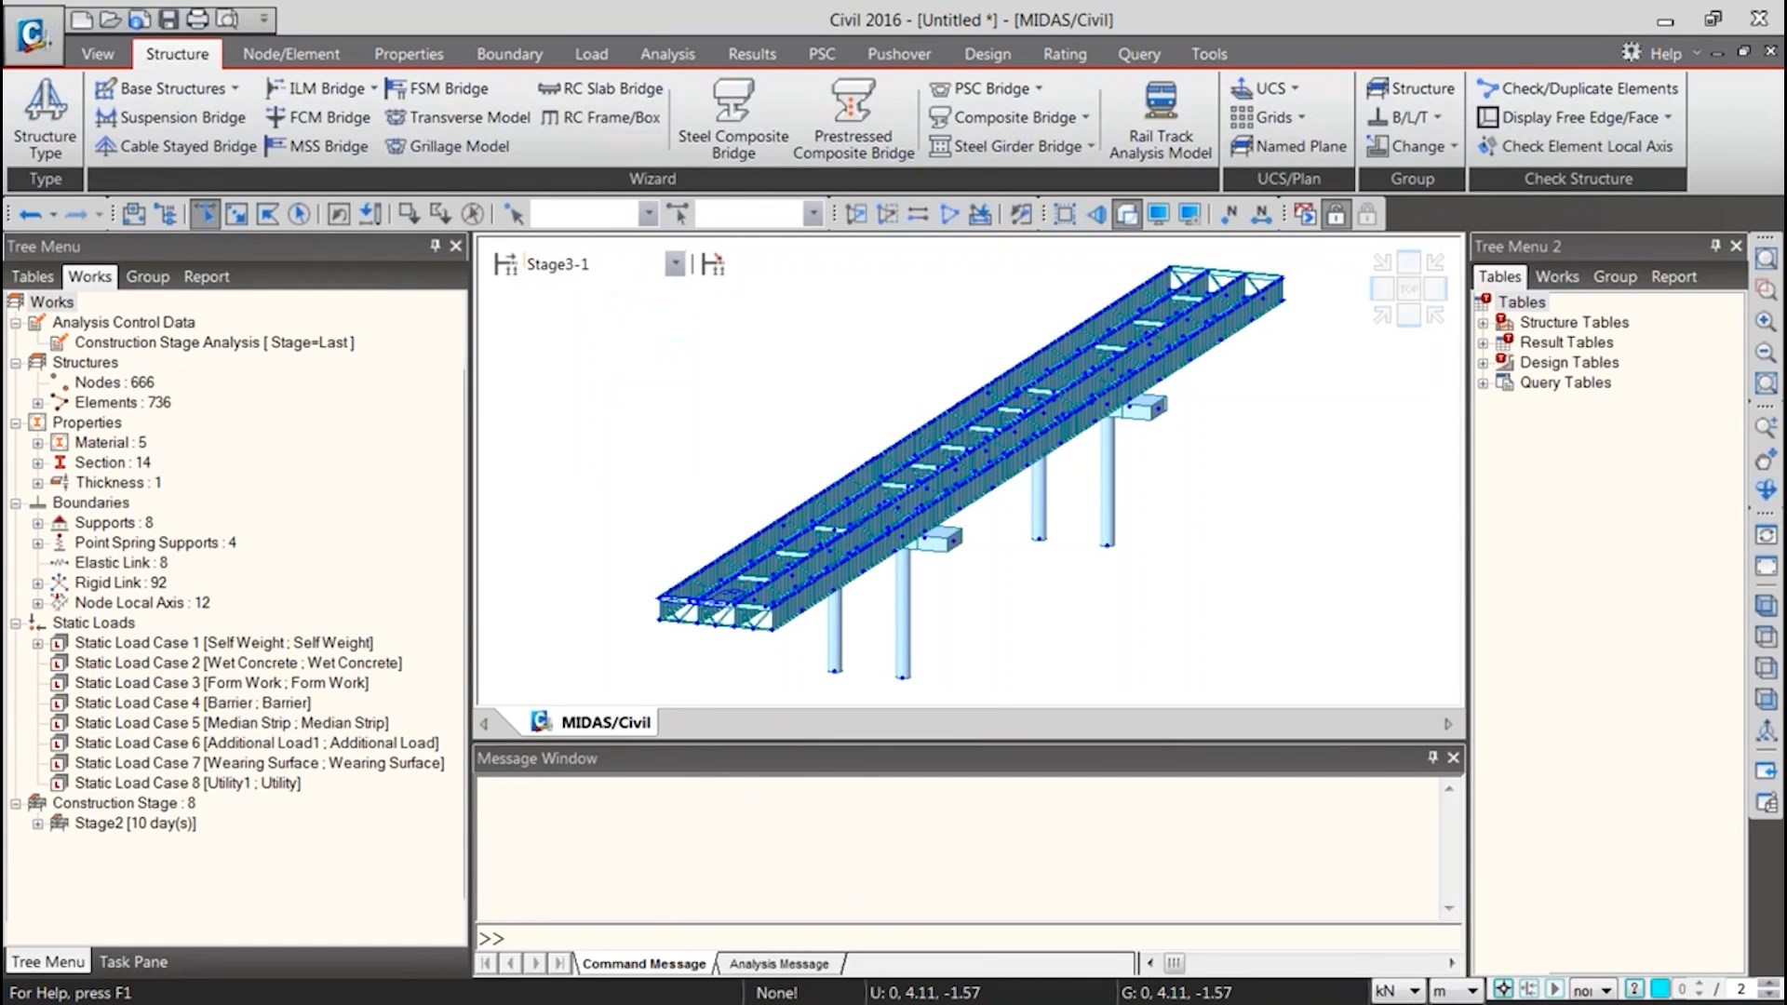
left_click(569, 267)
left_click(578, 310)
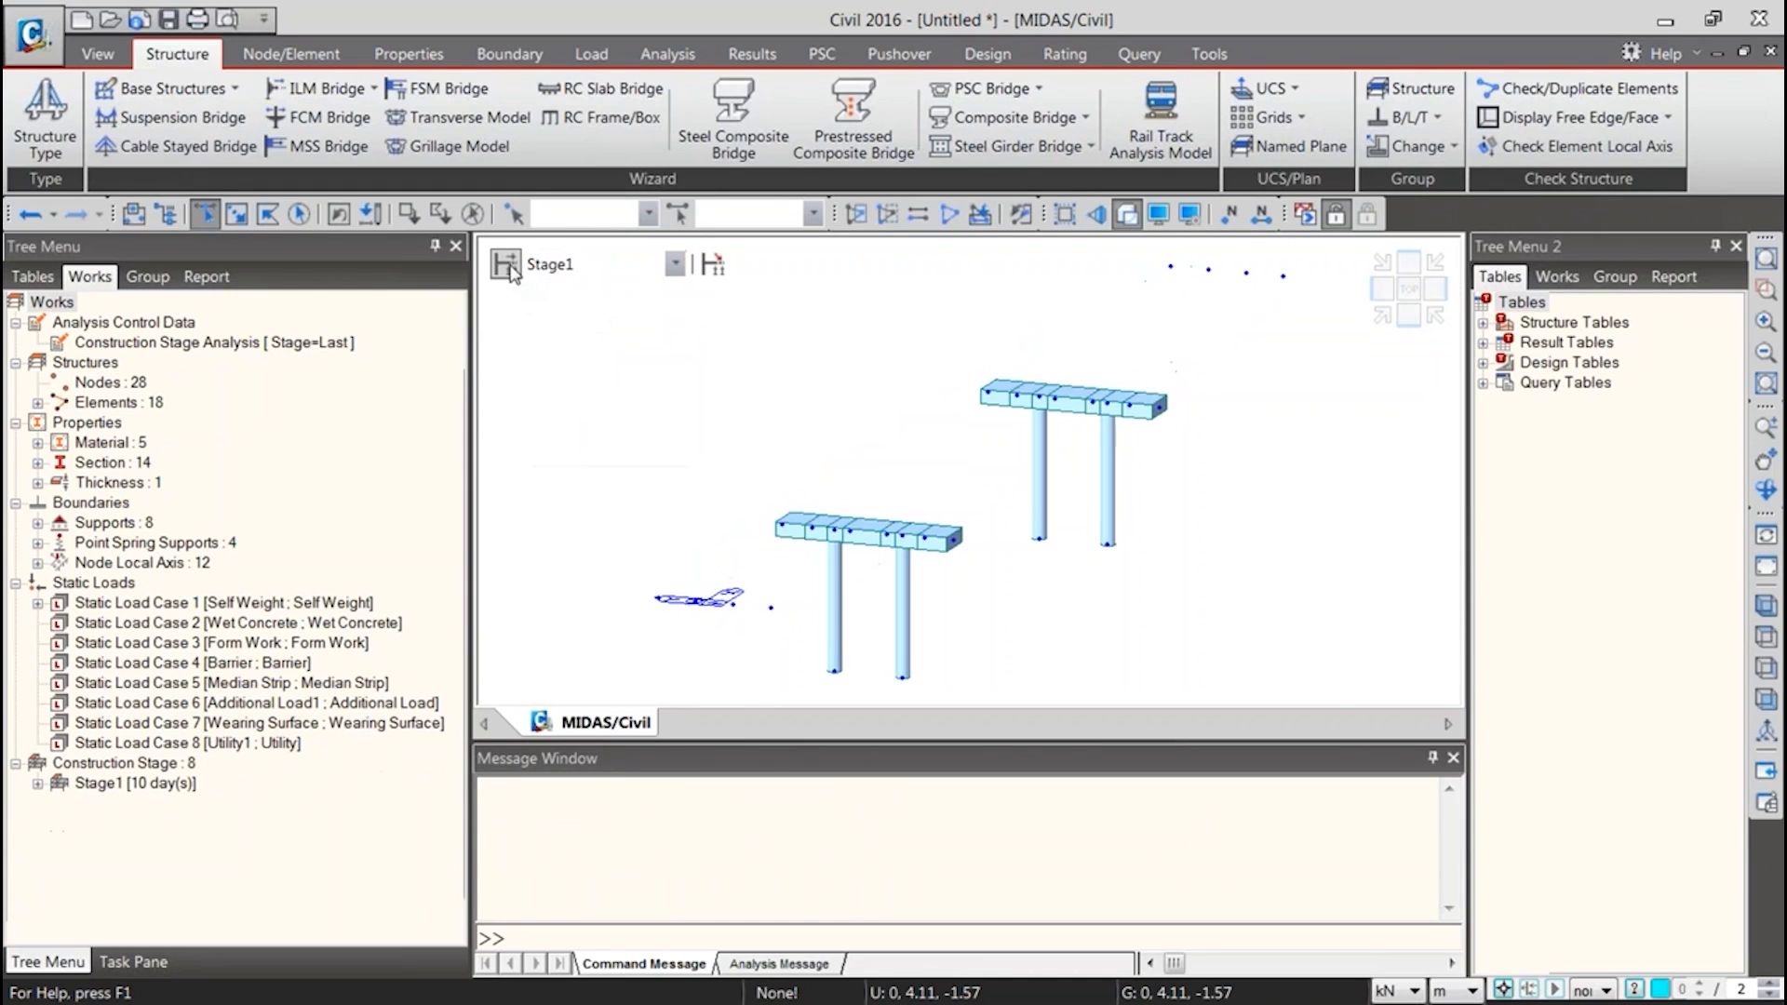
Leave the construction stage definition and switch the model display back to the Base stage
left_click(510, 266)
left_click(1169, 341)
left_click(596, 270)
left_click(598, 290)
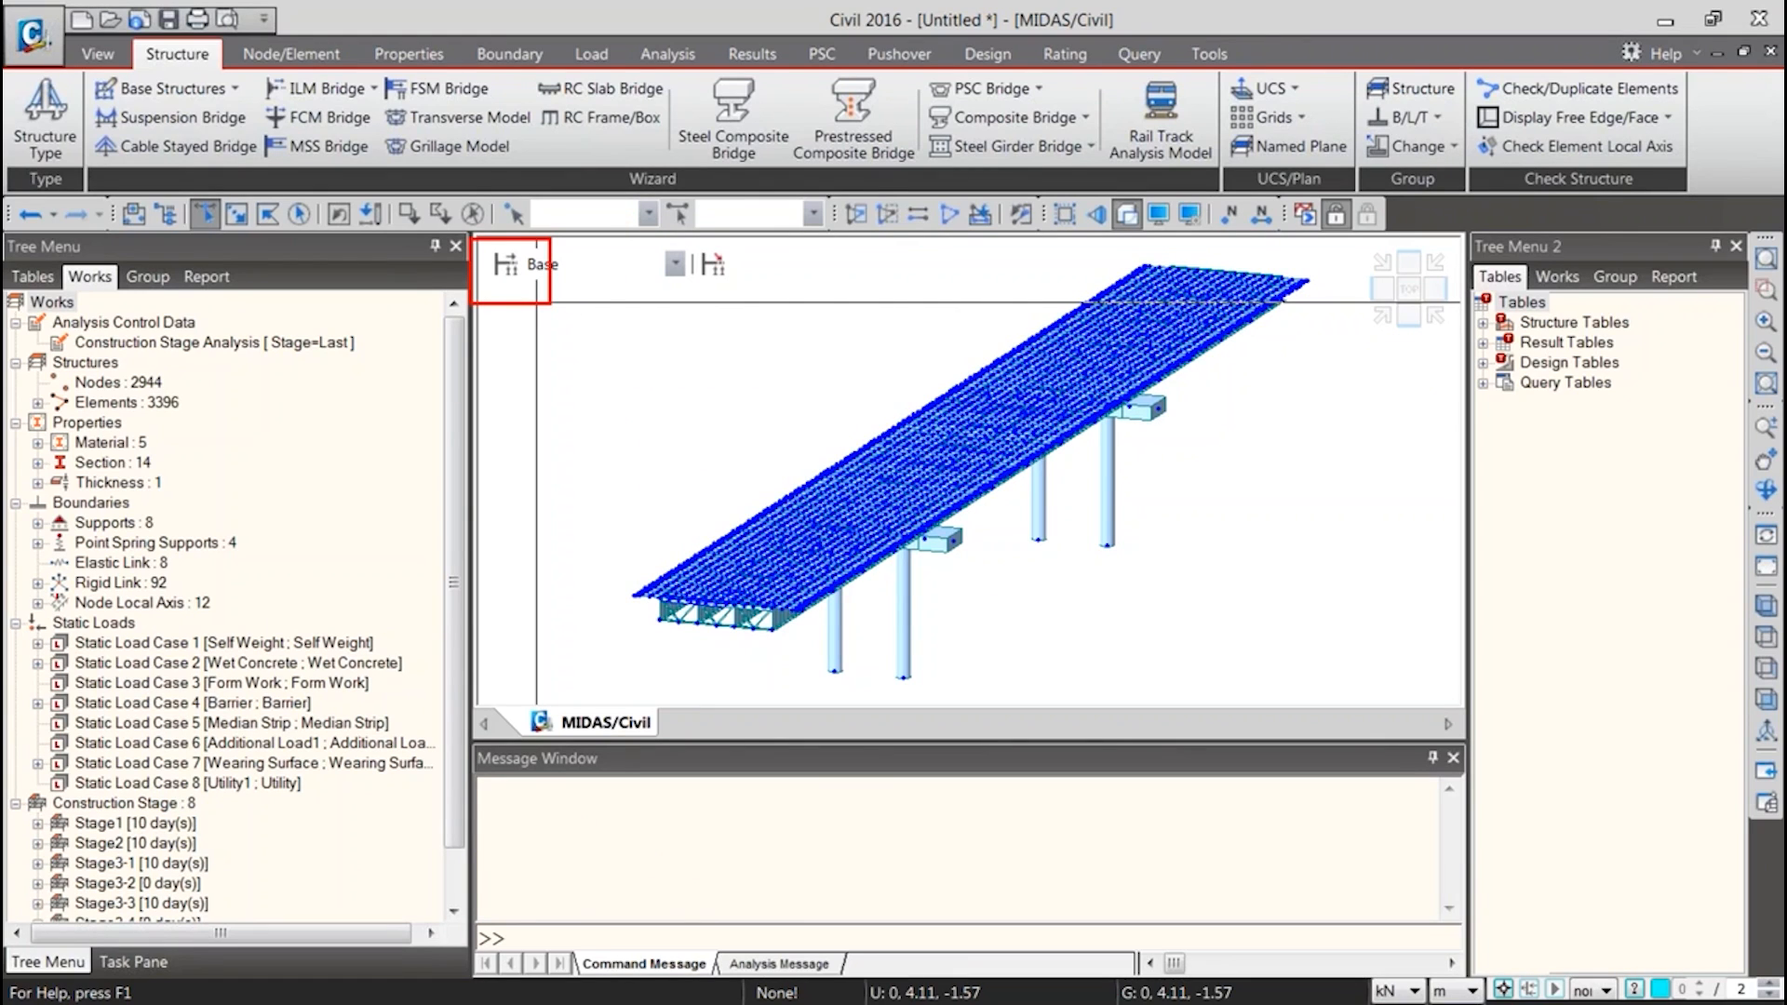
Open the Stage2 definition from the construction stage list to inspect its duration and activated element groups
left_click(505, 263)
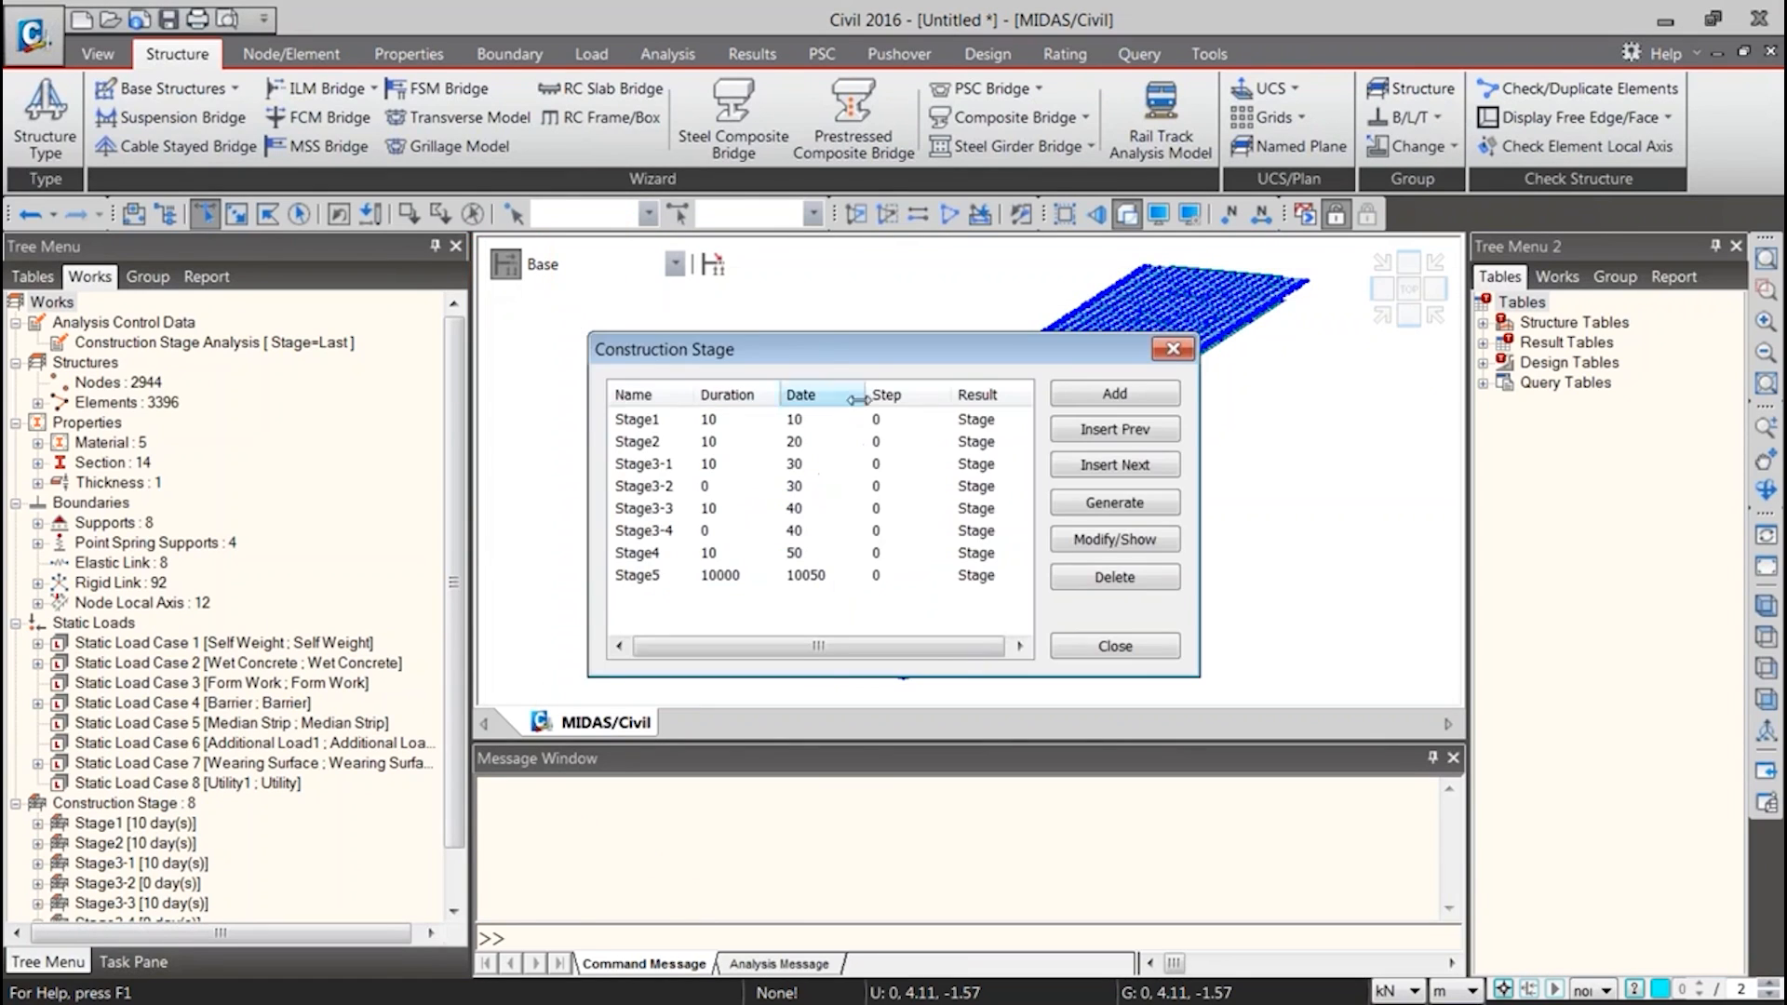
left_click_drag(823, 351, 686, 148)
left_click(511, 243)
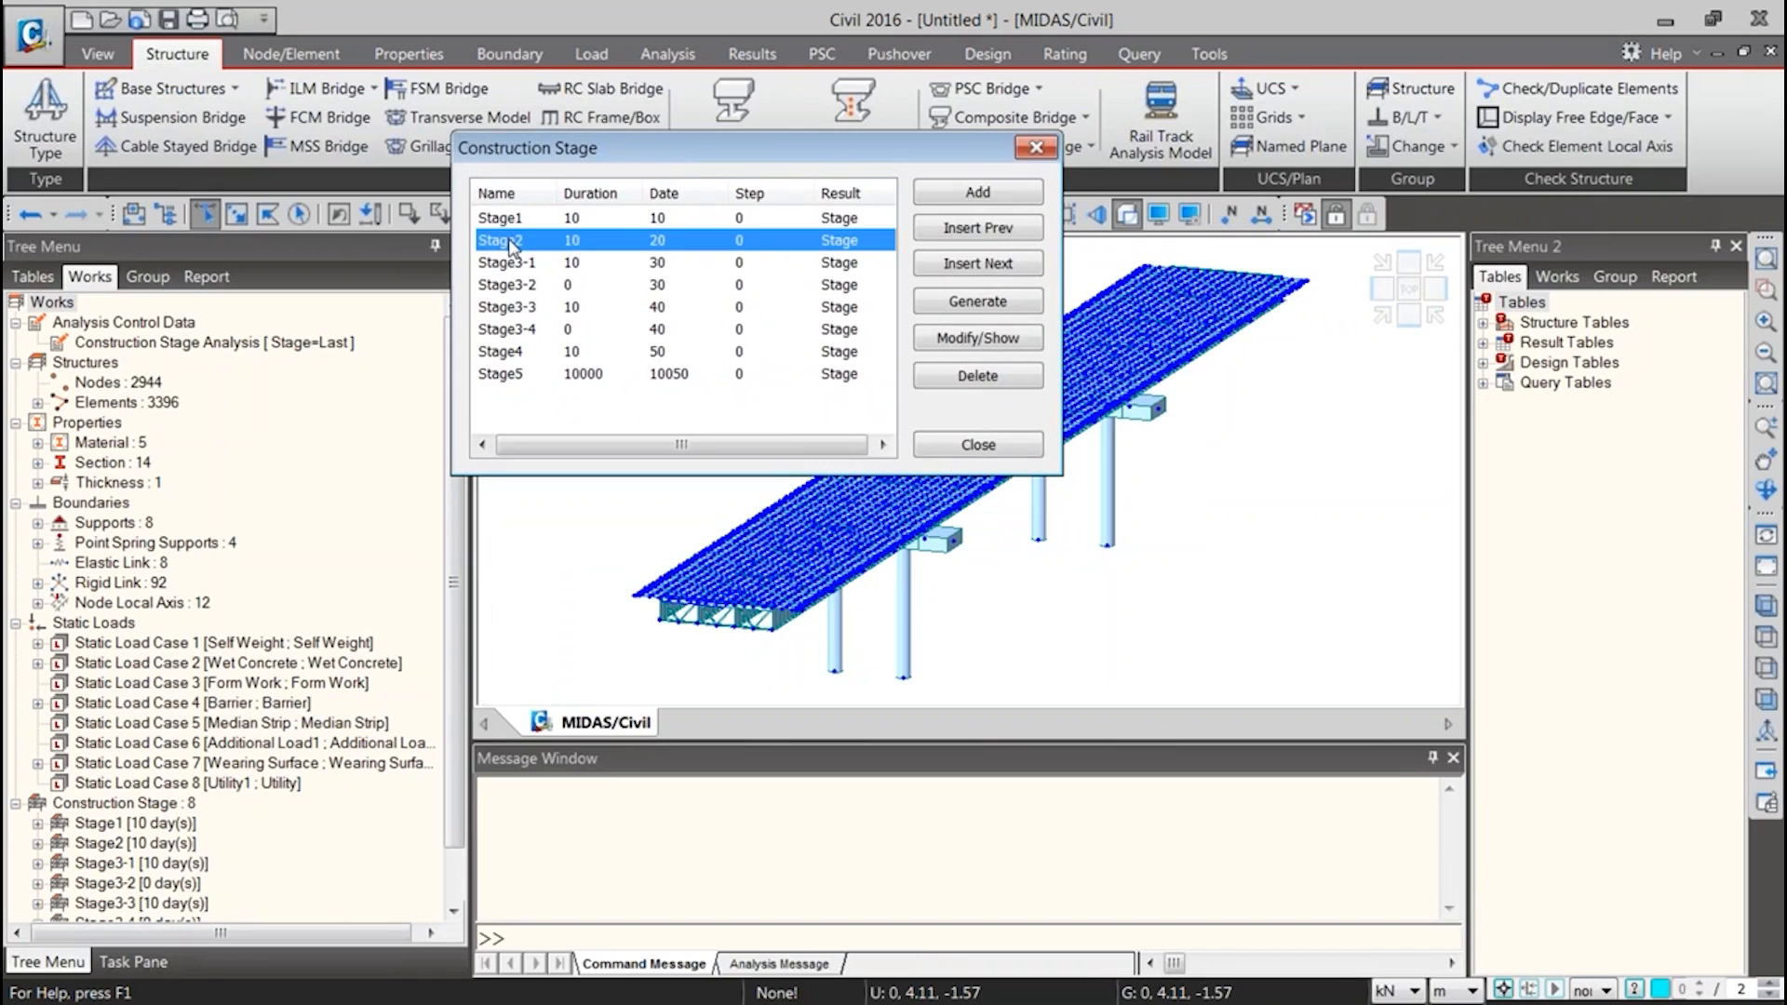
double_click(511, 244)
left_click(400, 147)
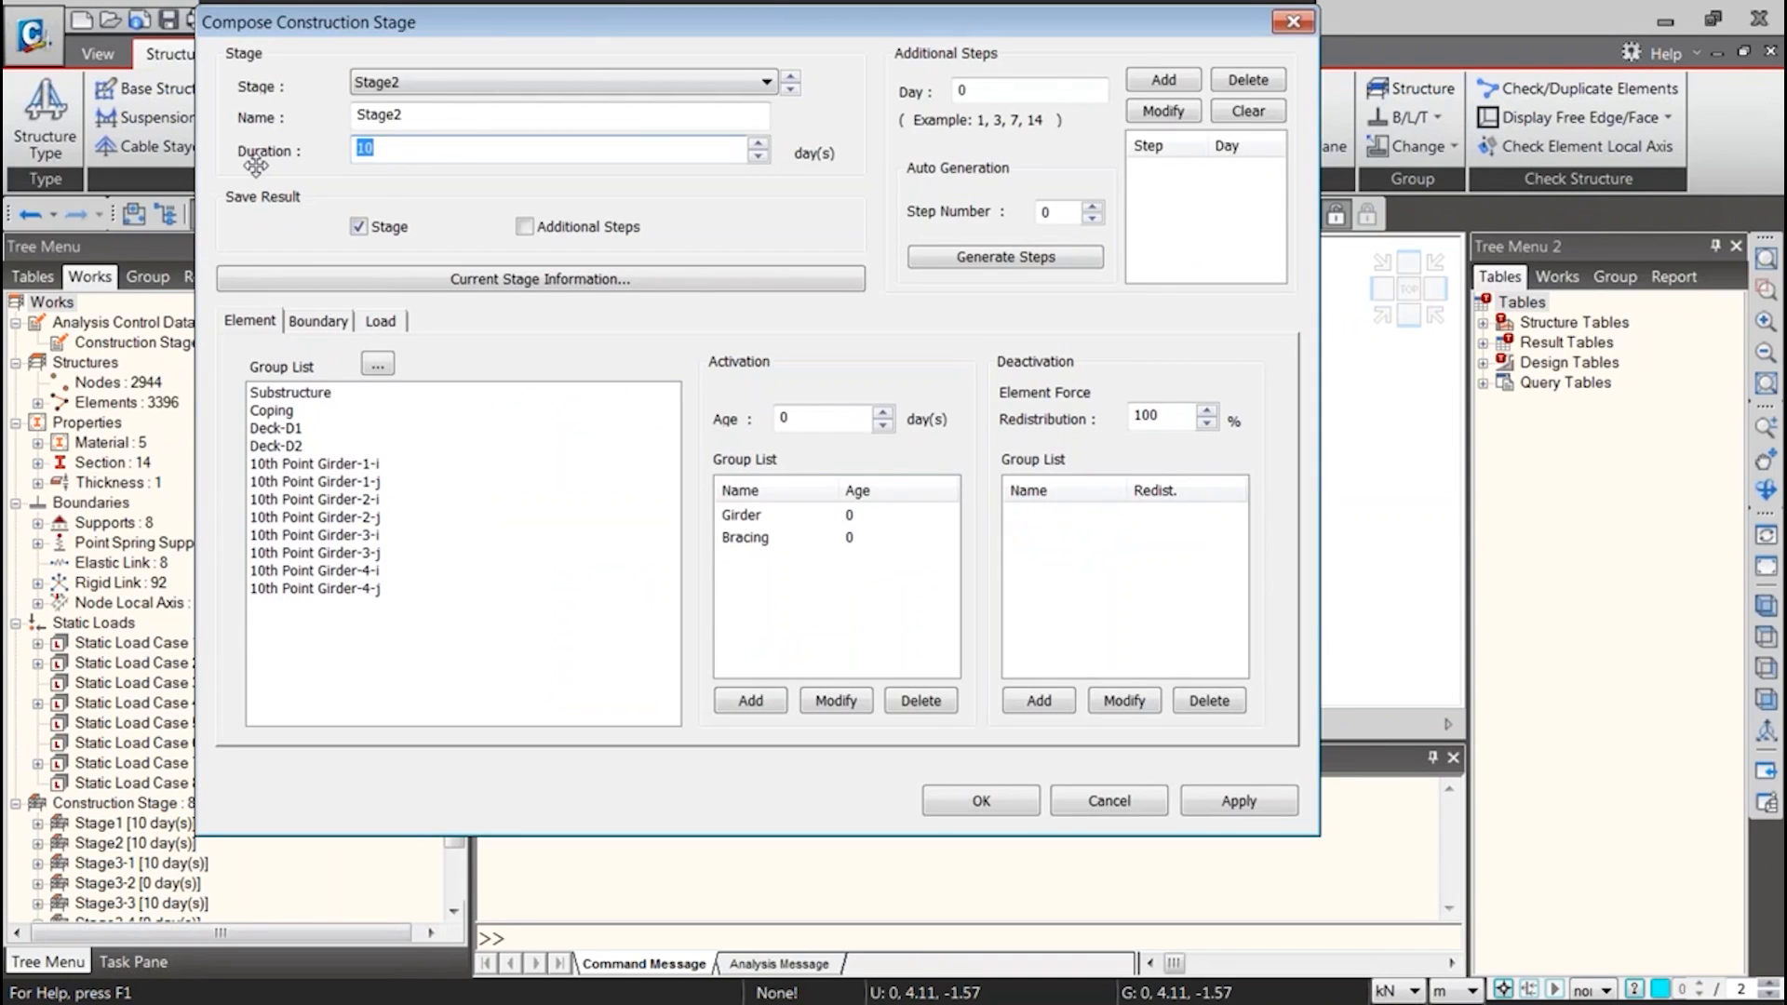
Set the duration of Stage2 to 15 days and save the stage definition
type("1")
left_click(1027, 804)
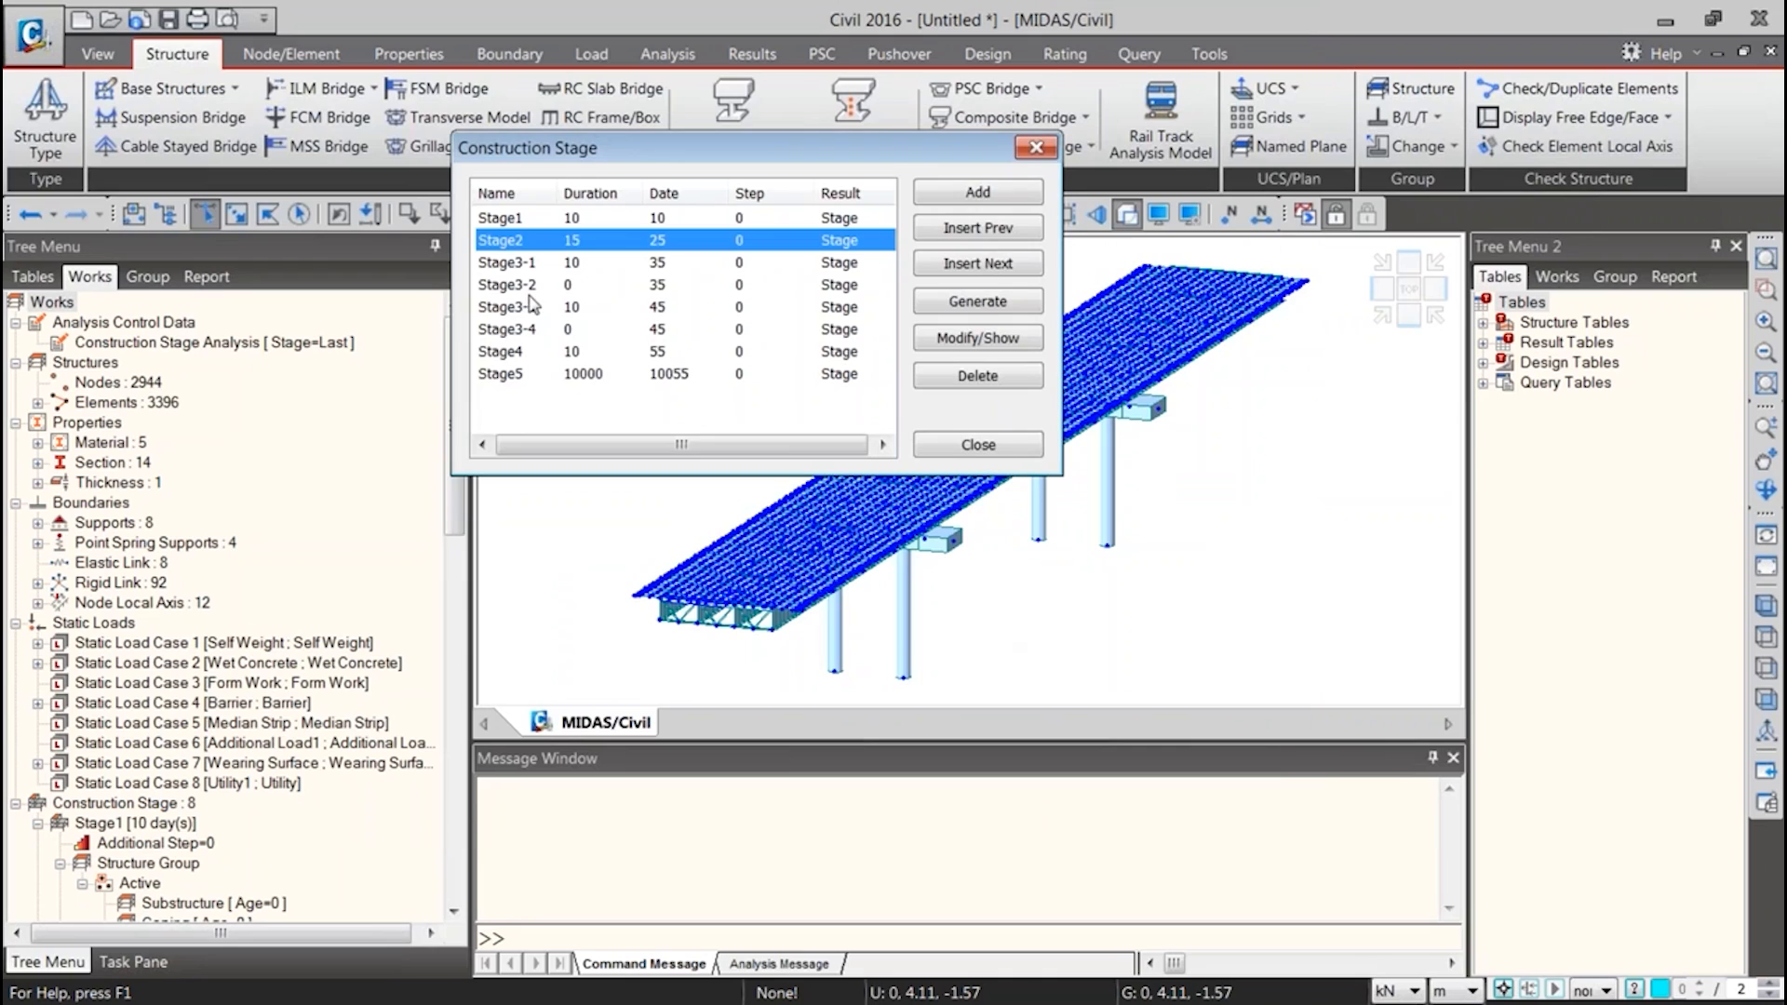
In Stage3-2, change the deactivation day of load group DC1-2 to Last, save the stage and leave the construction stage list
left_click(558, 285)
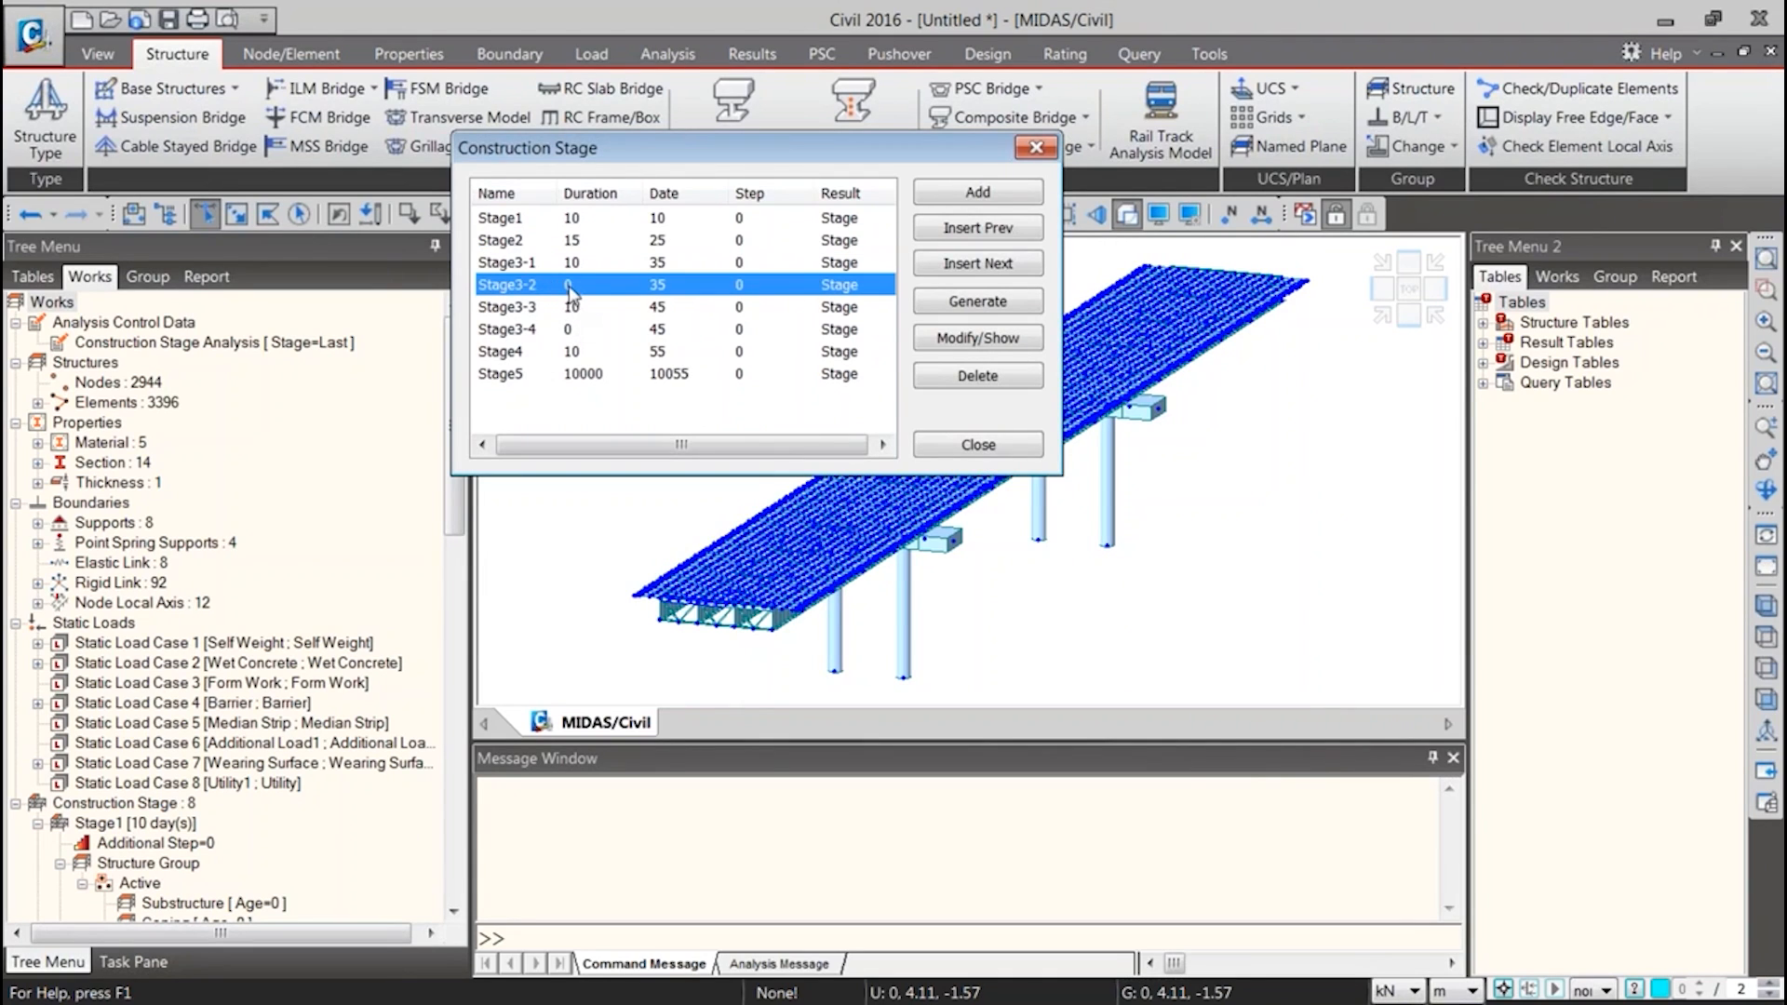
double_click(570, 286)
left_click(402, 321)
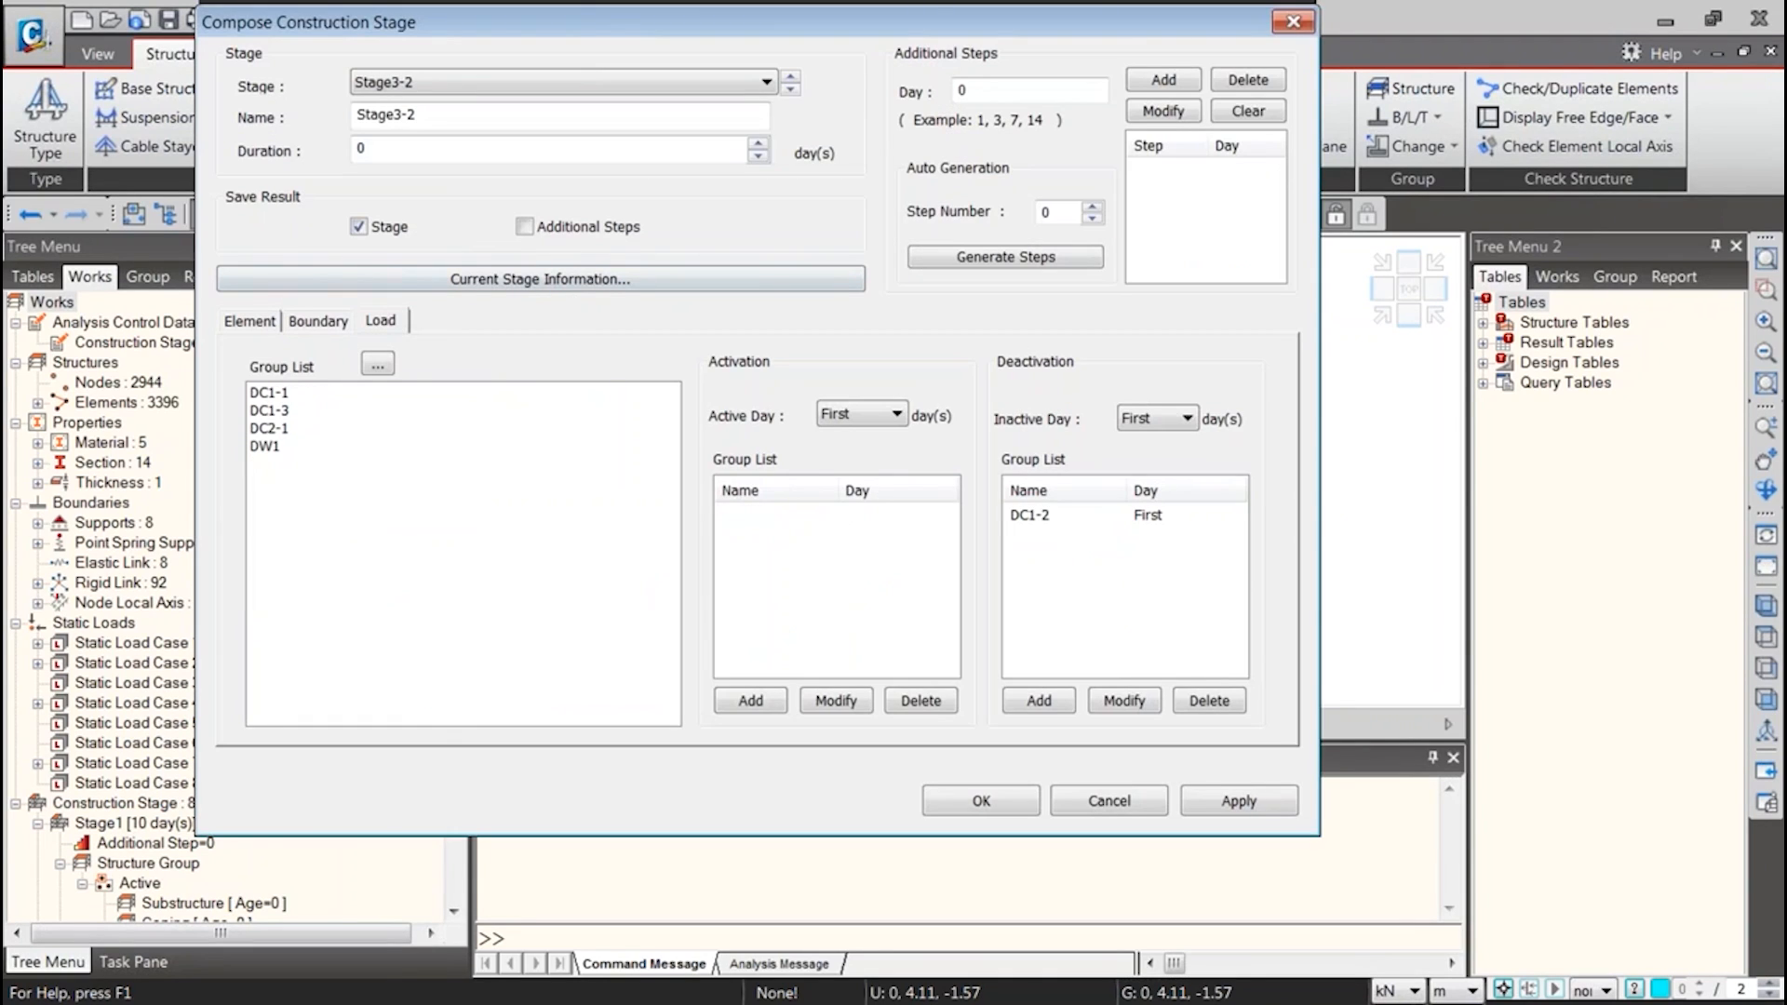
left_click(1092, 518)
left_click(1164, 420)
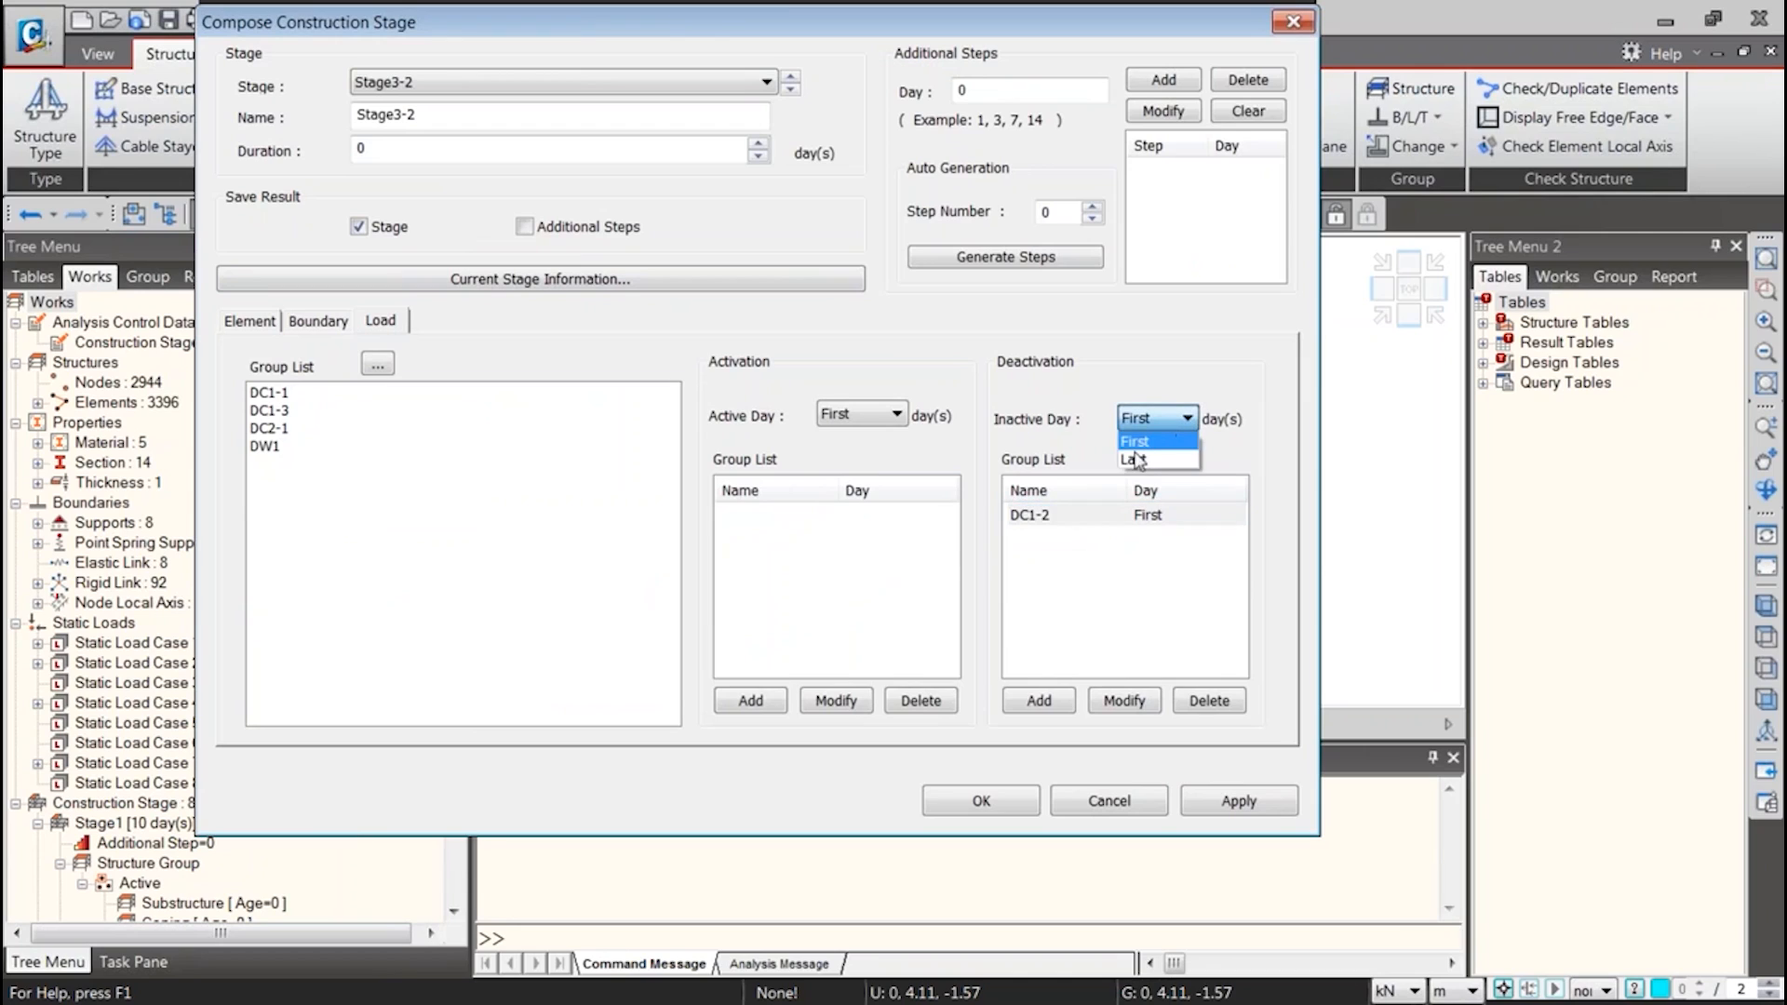
left_click(1102, 531)
left_click(1113, 515)
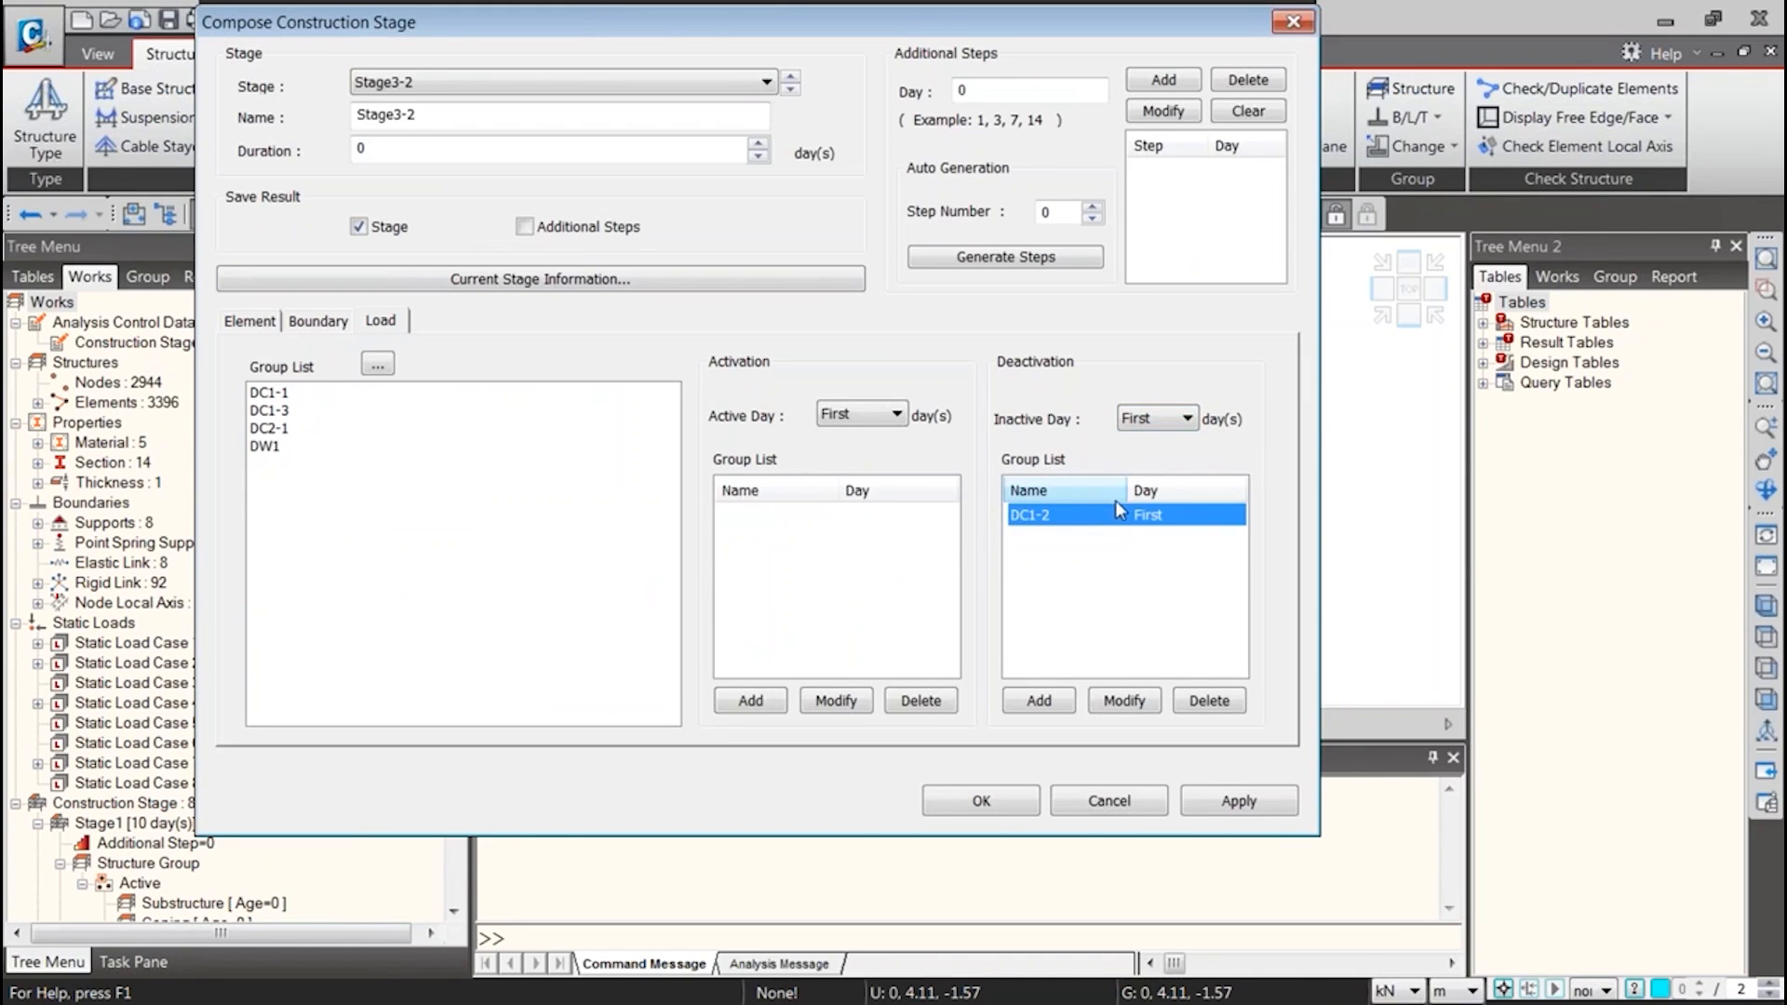
left_click(1137, 419)
left_click(1137, 448)
left_click(1141, 709)
left_click(1105, 698)
left_click(980, 800)
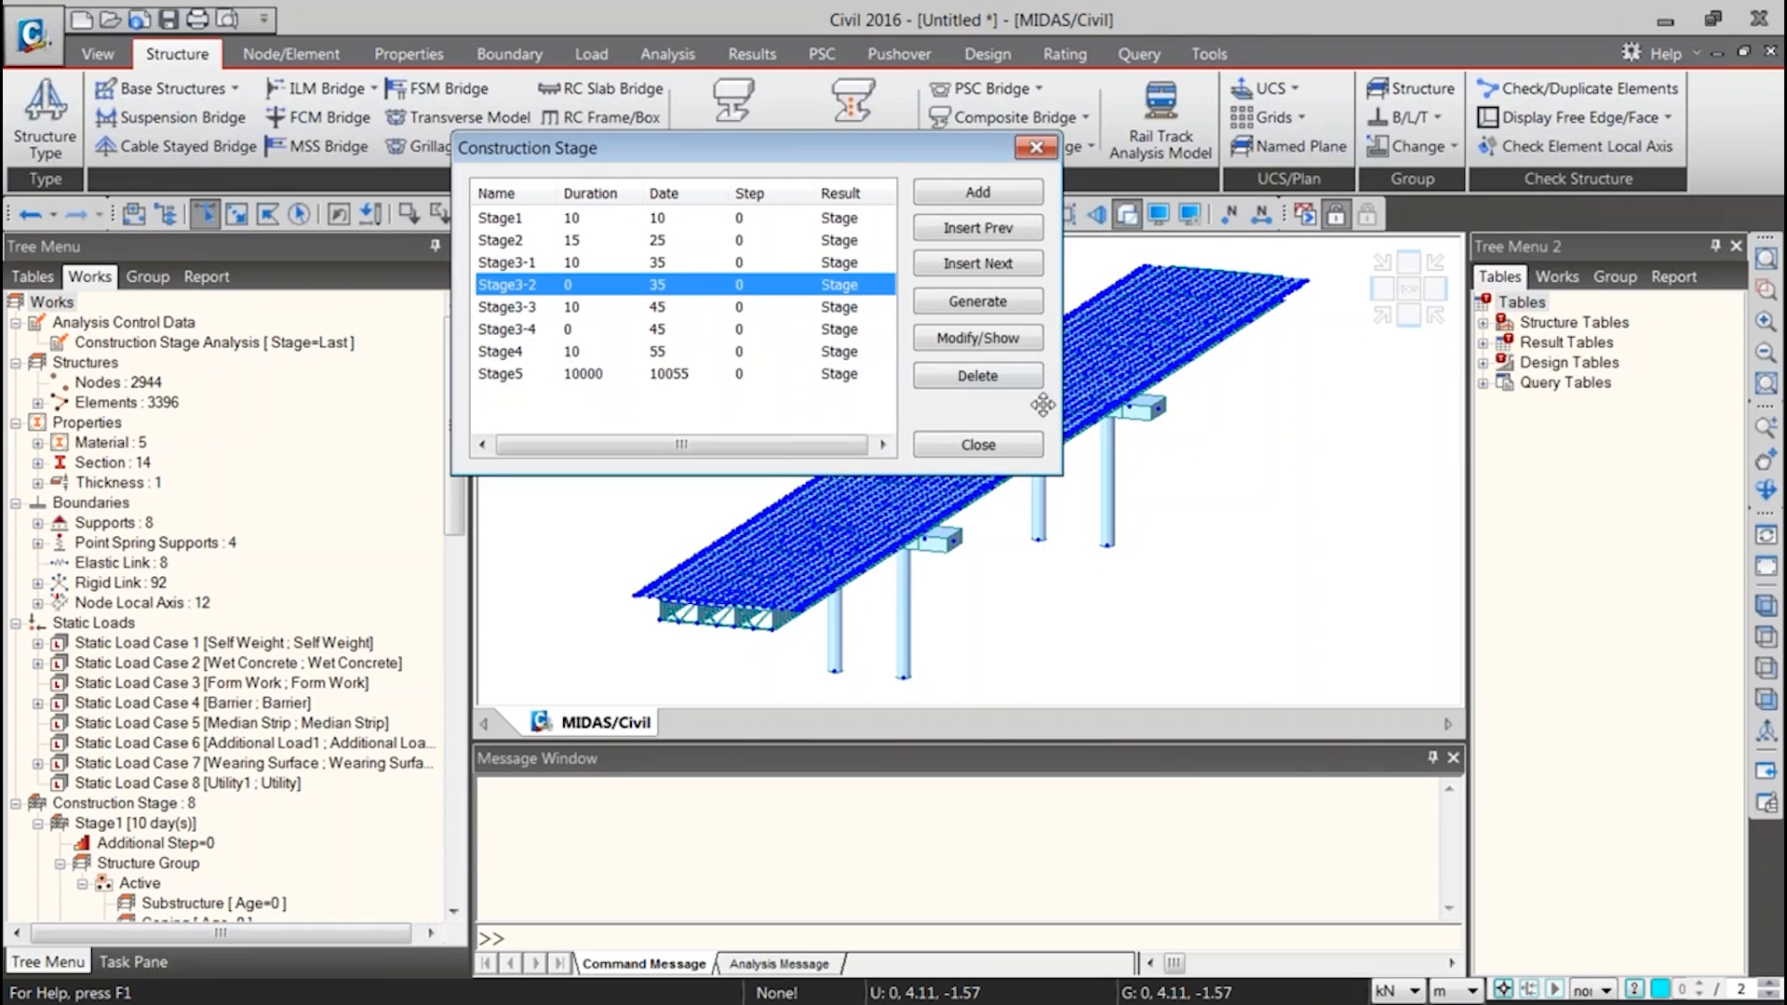
left_click(987, 441)
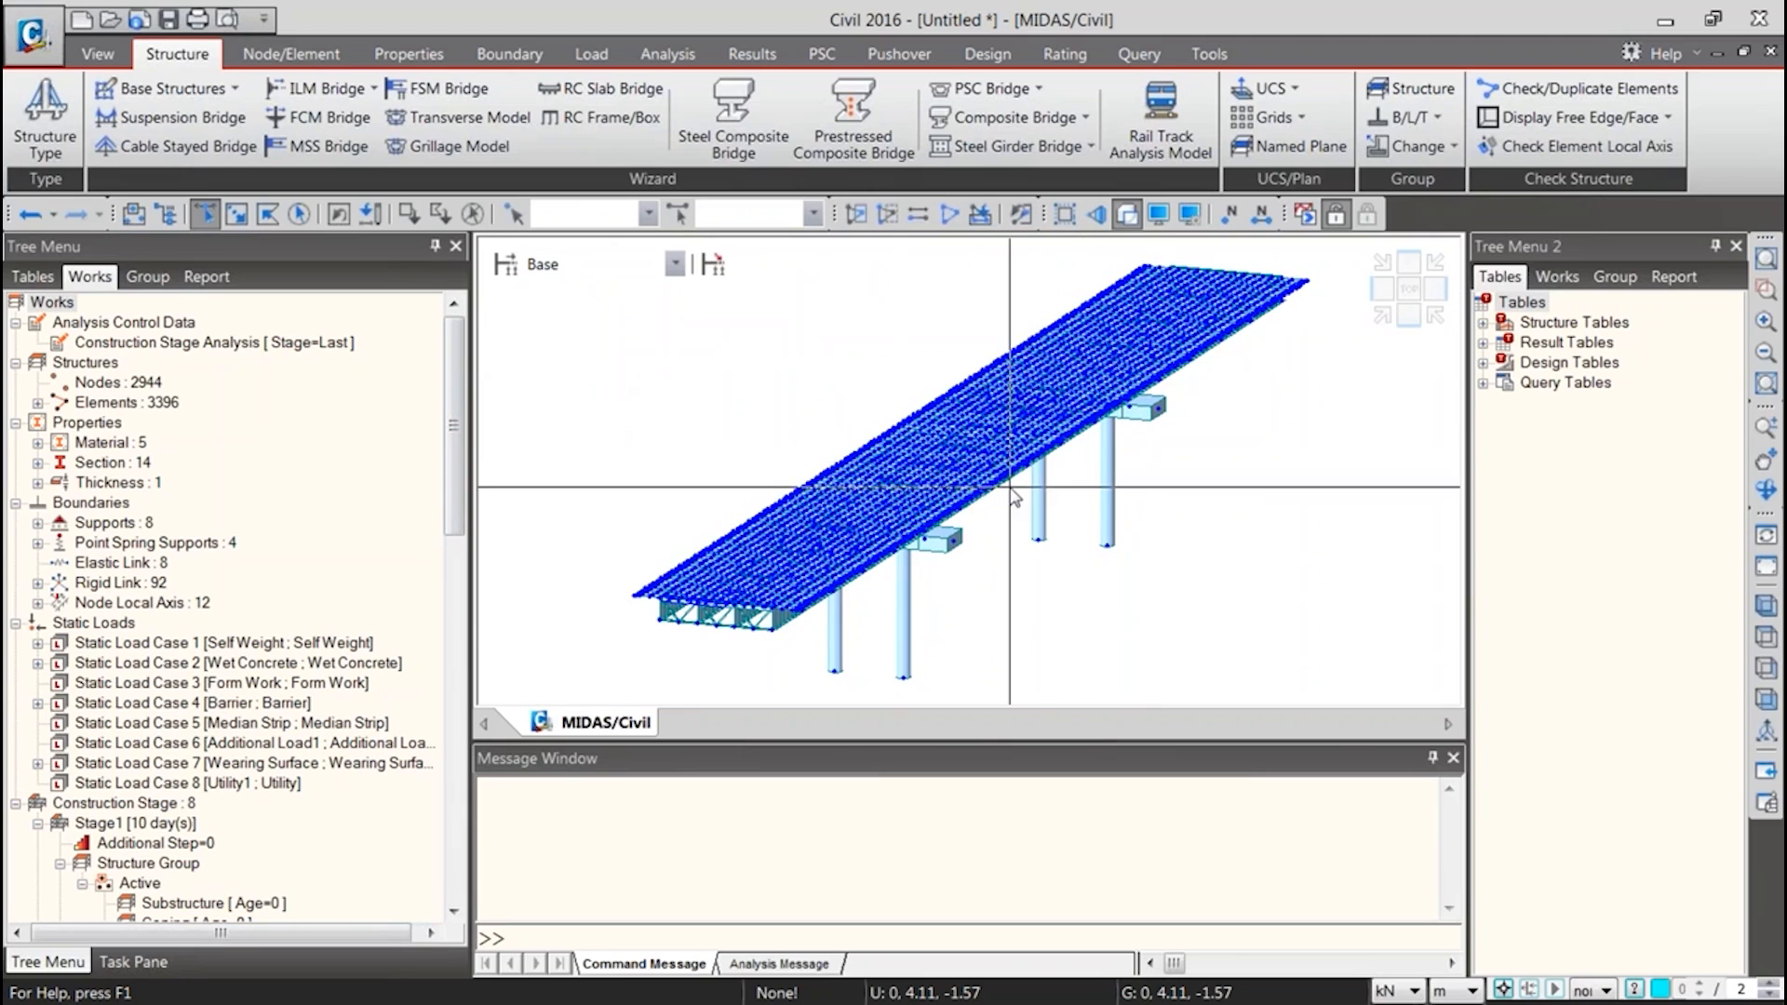
scroll(1013, 496, "down", 3)
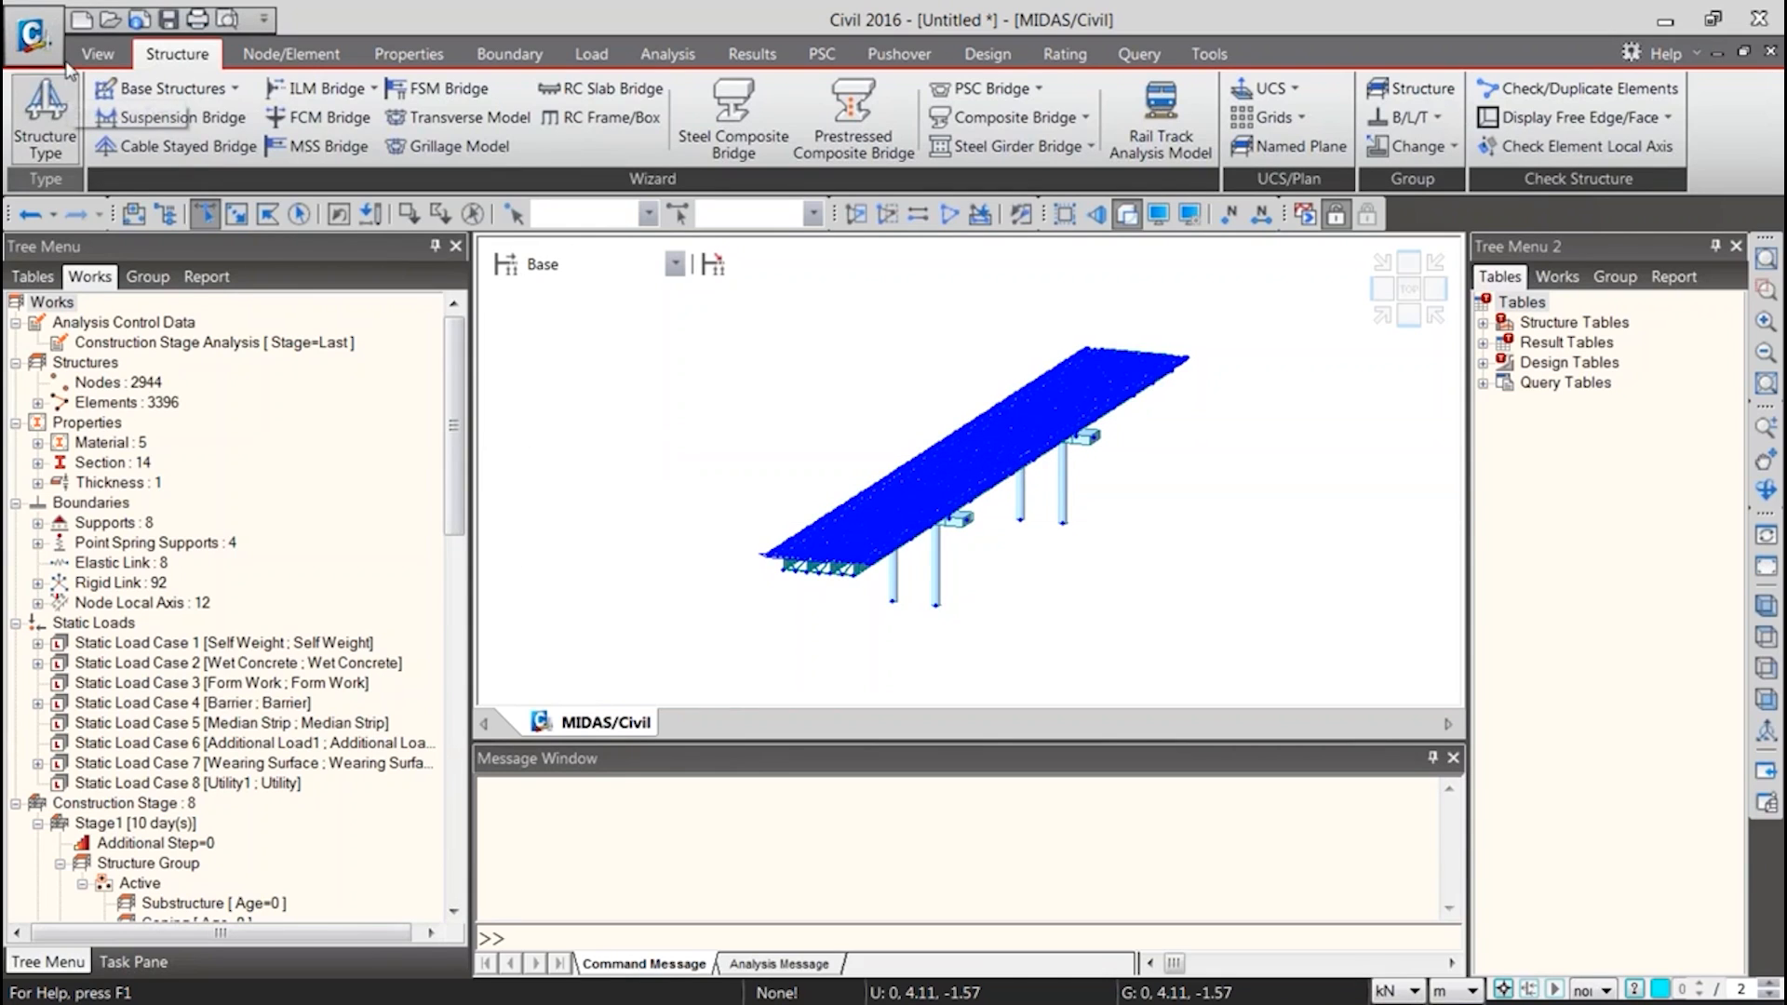
left_click(33, 38)
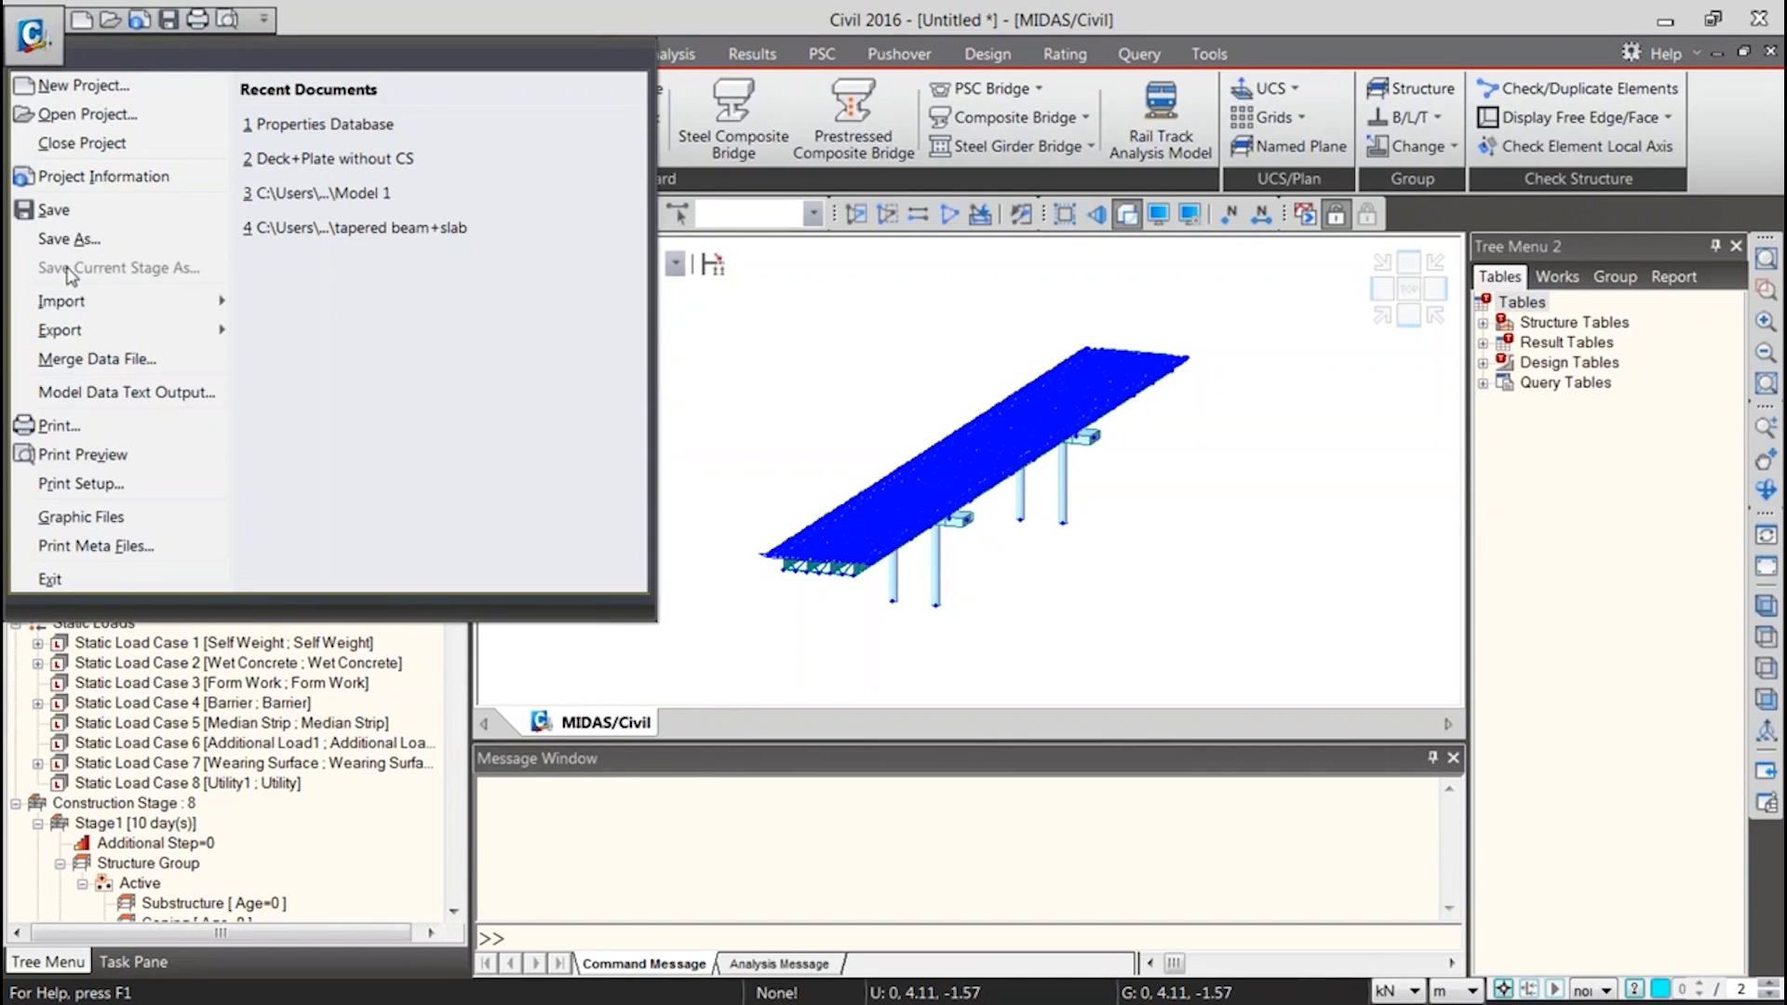
mouse_move(89, 343)
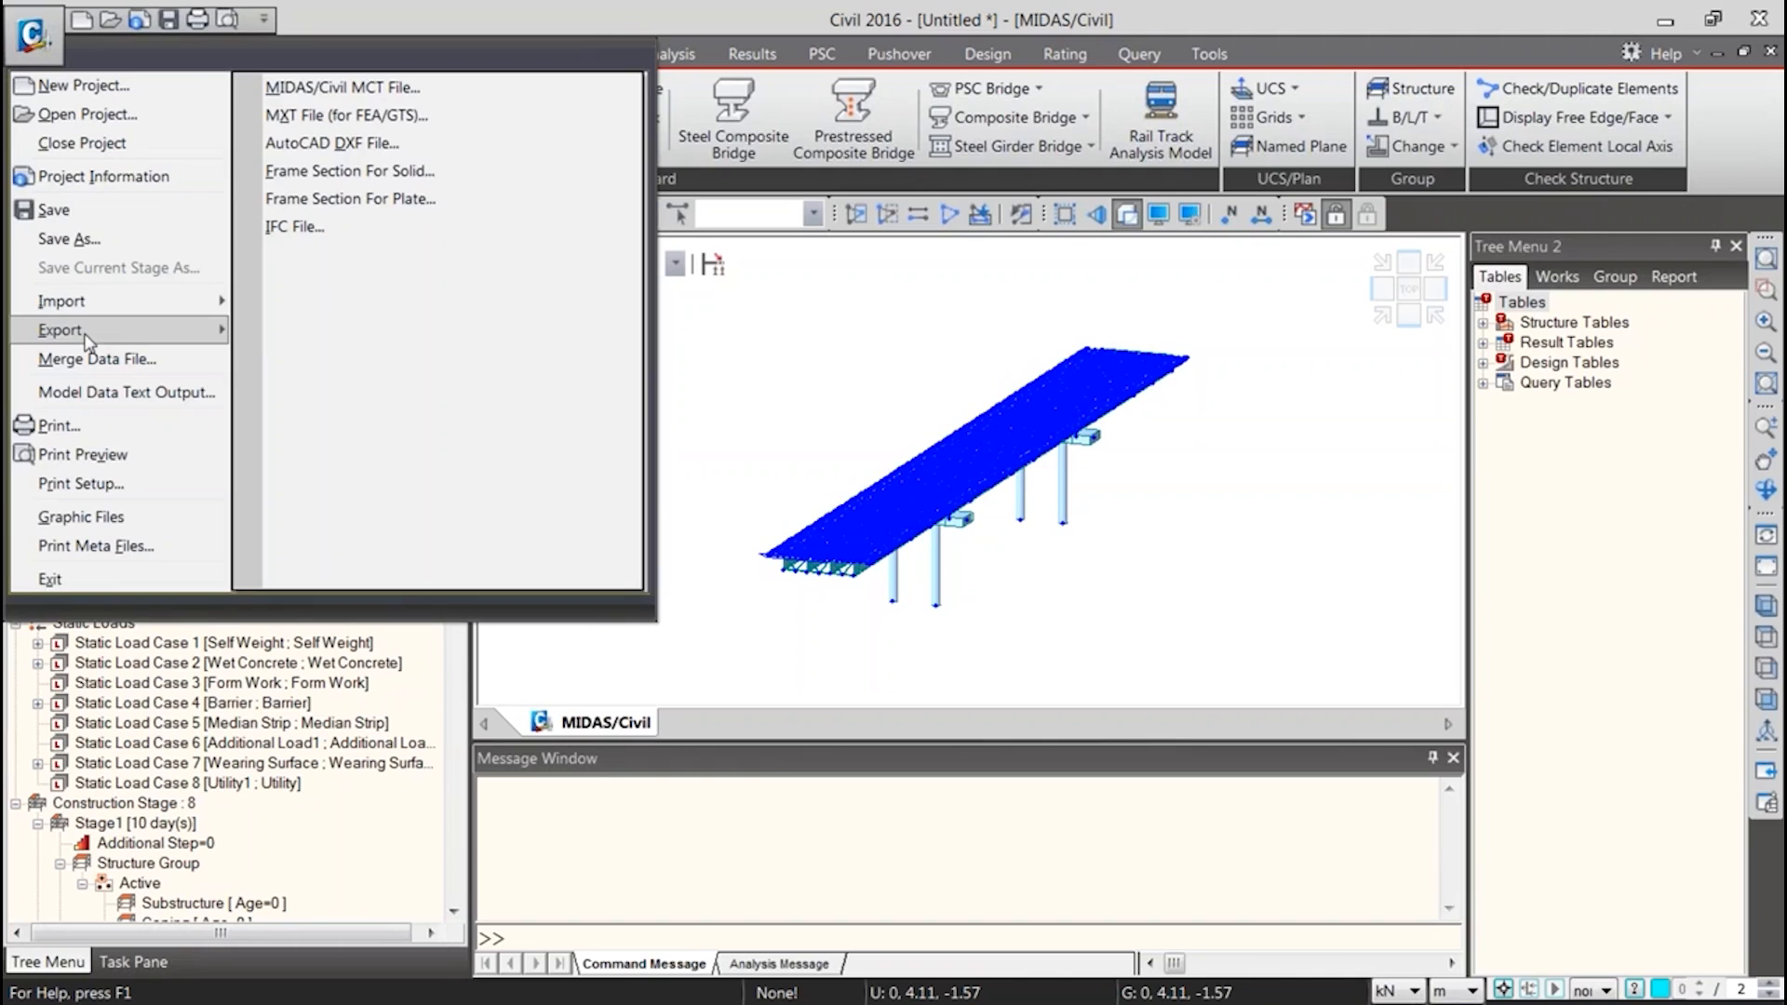
left_click(370, 96)
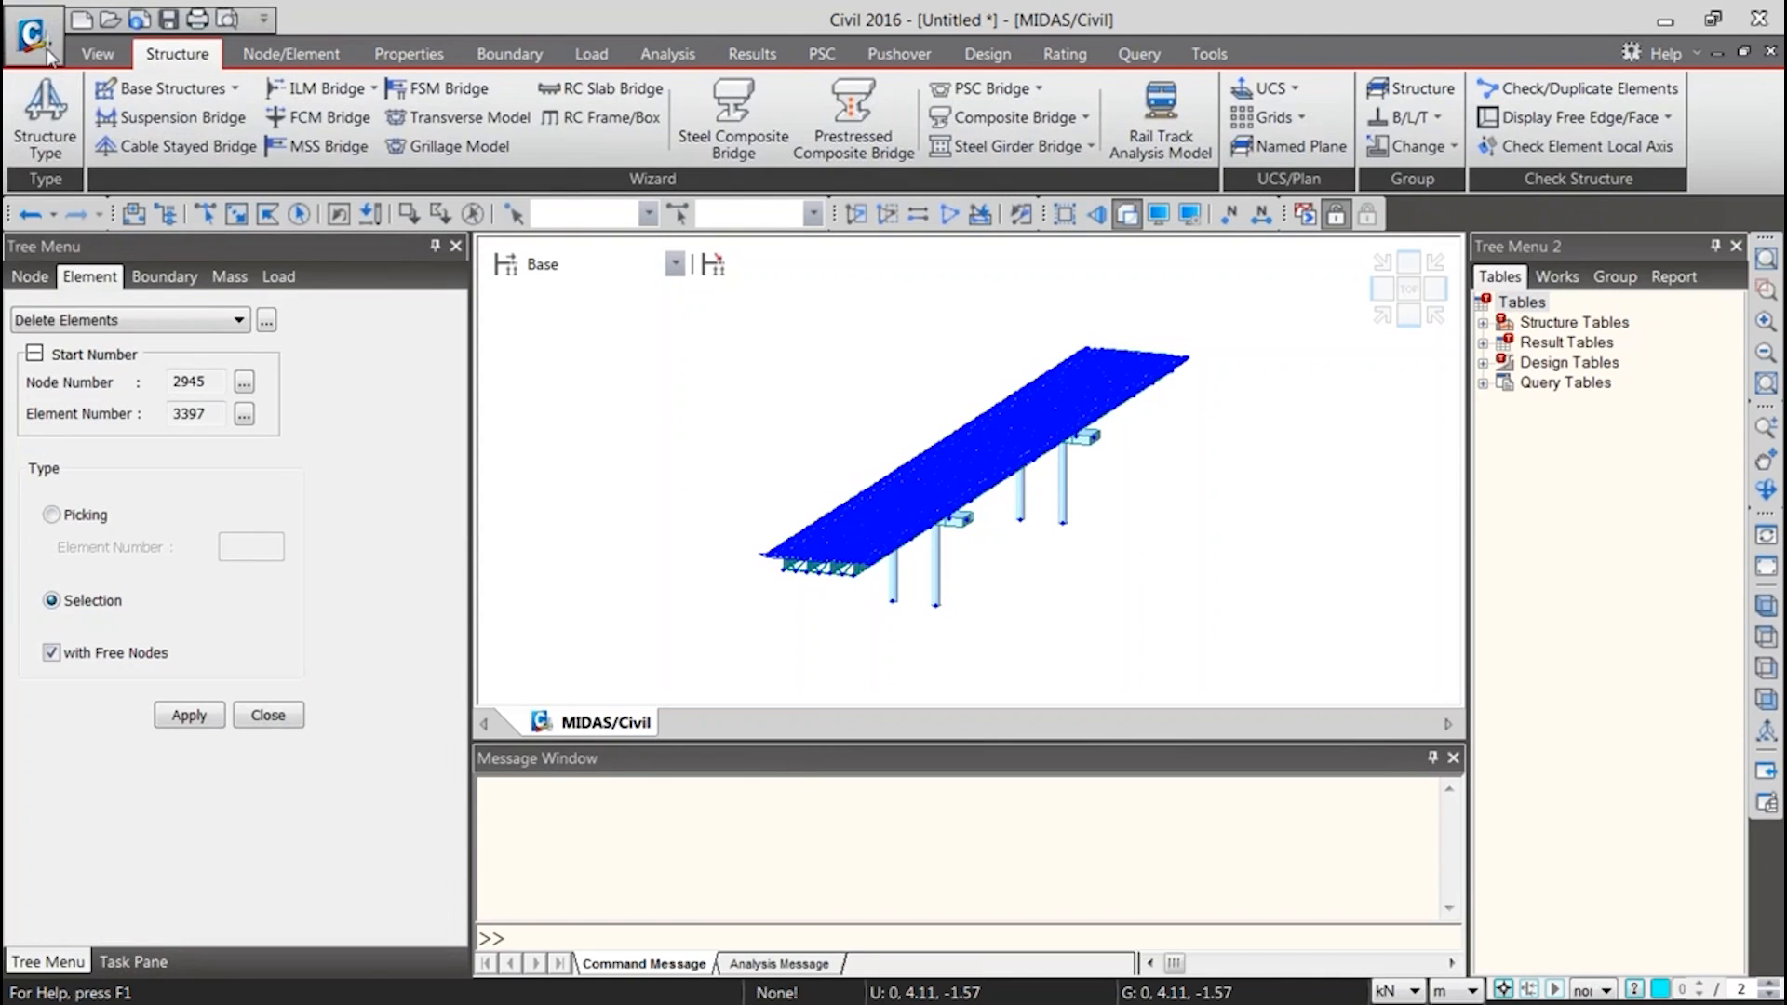
Export the model as a MIDAS/Civil MCT file named "text file"
left_click(46, 54)
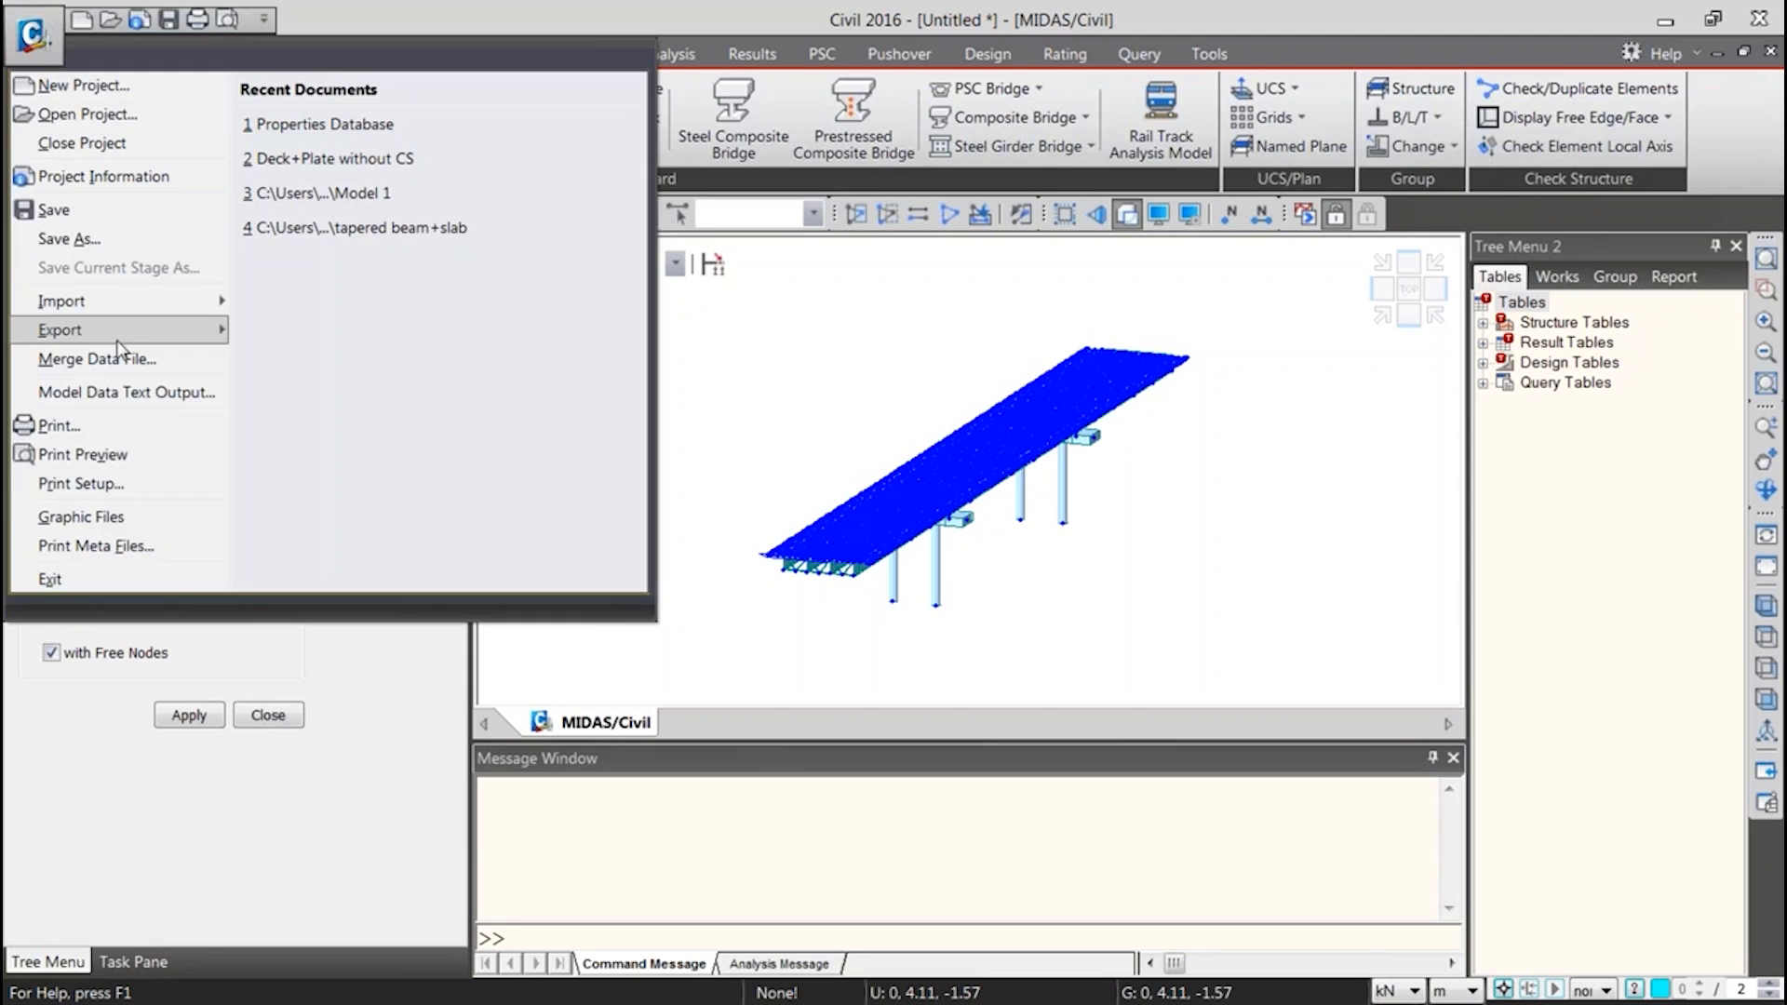
mouse_move(121, 331)
left_click(370, 93)
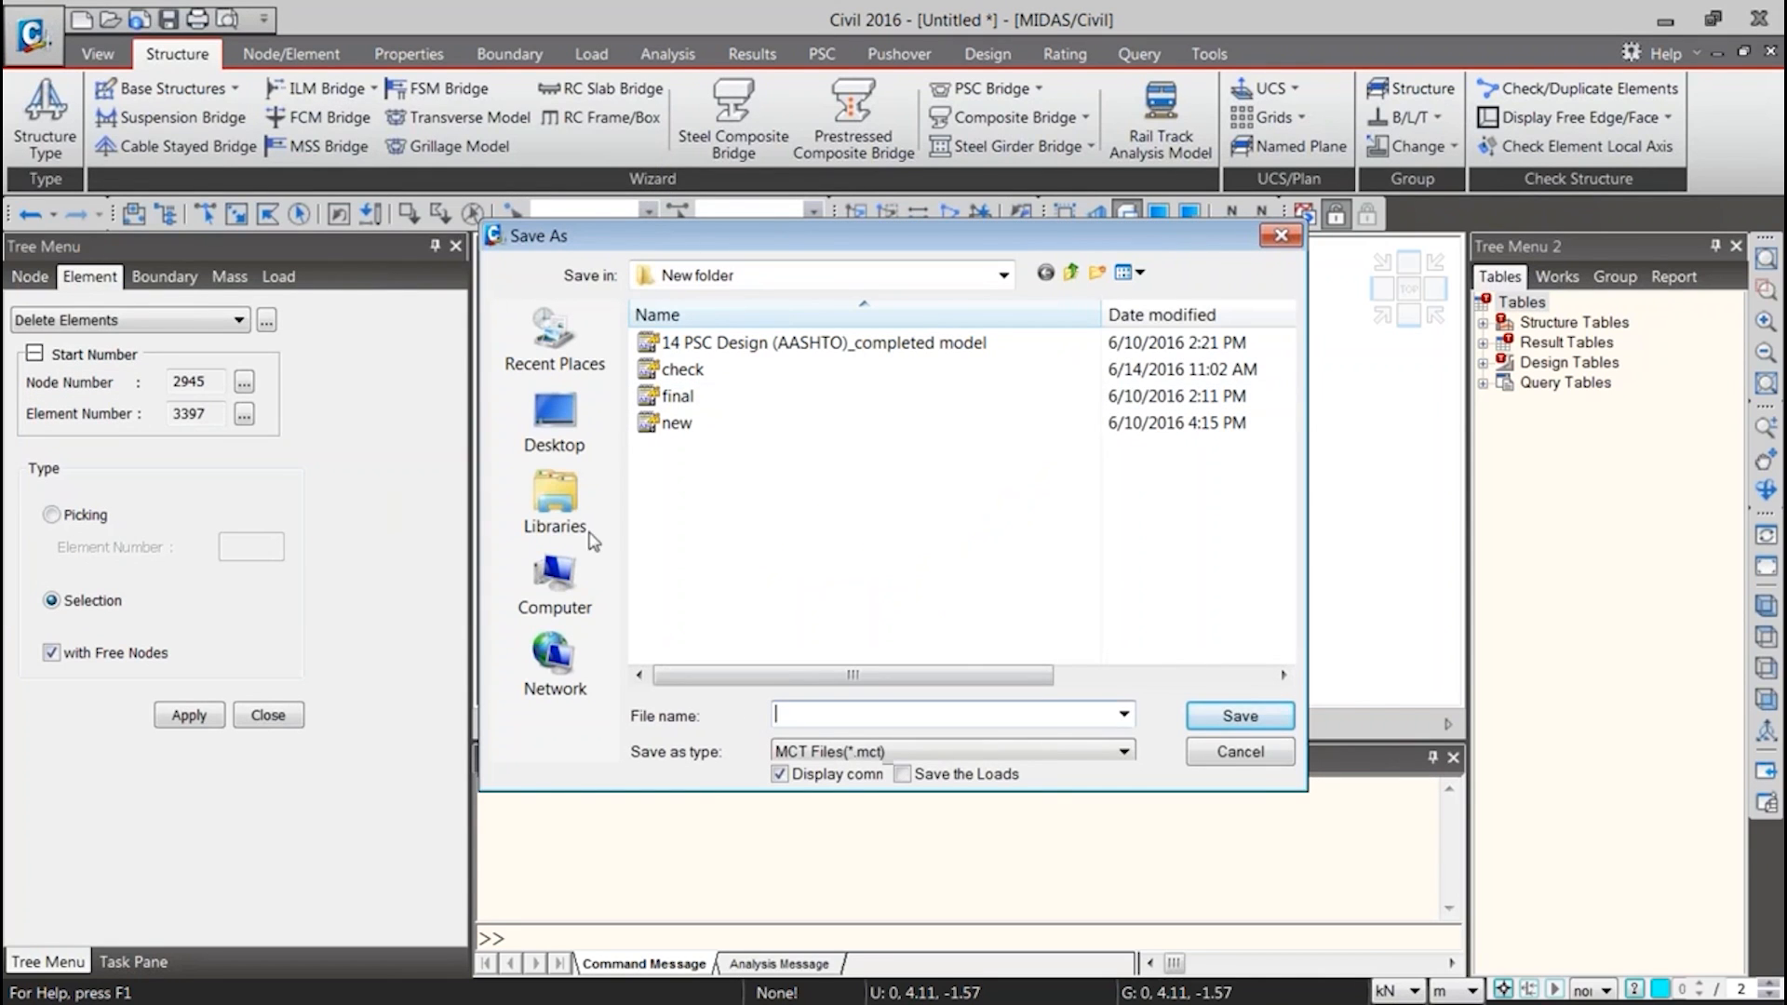
type("tec")
key("Return")
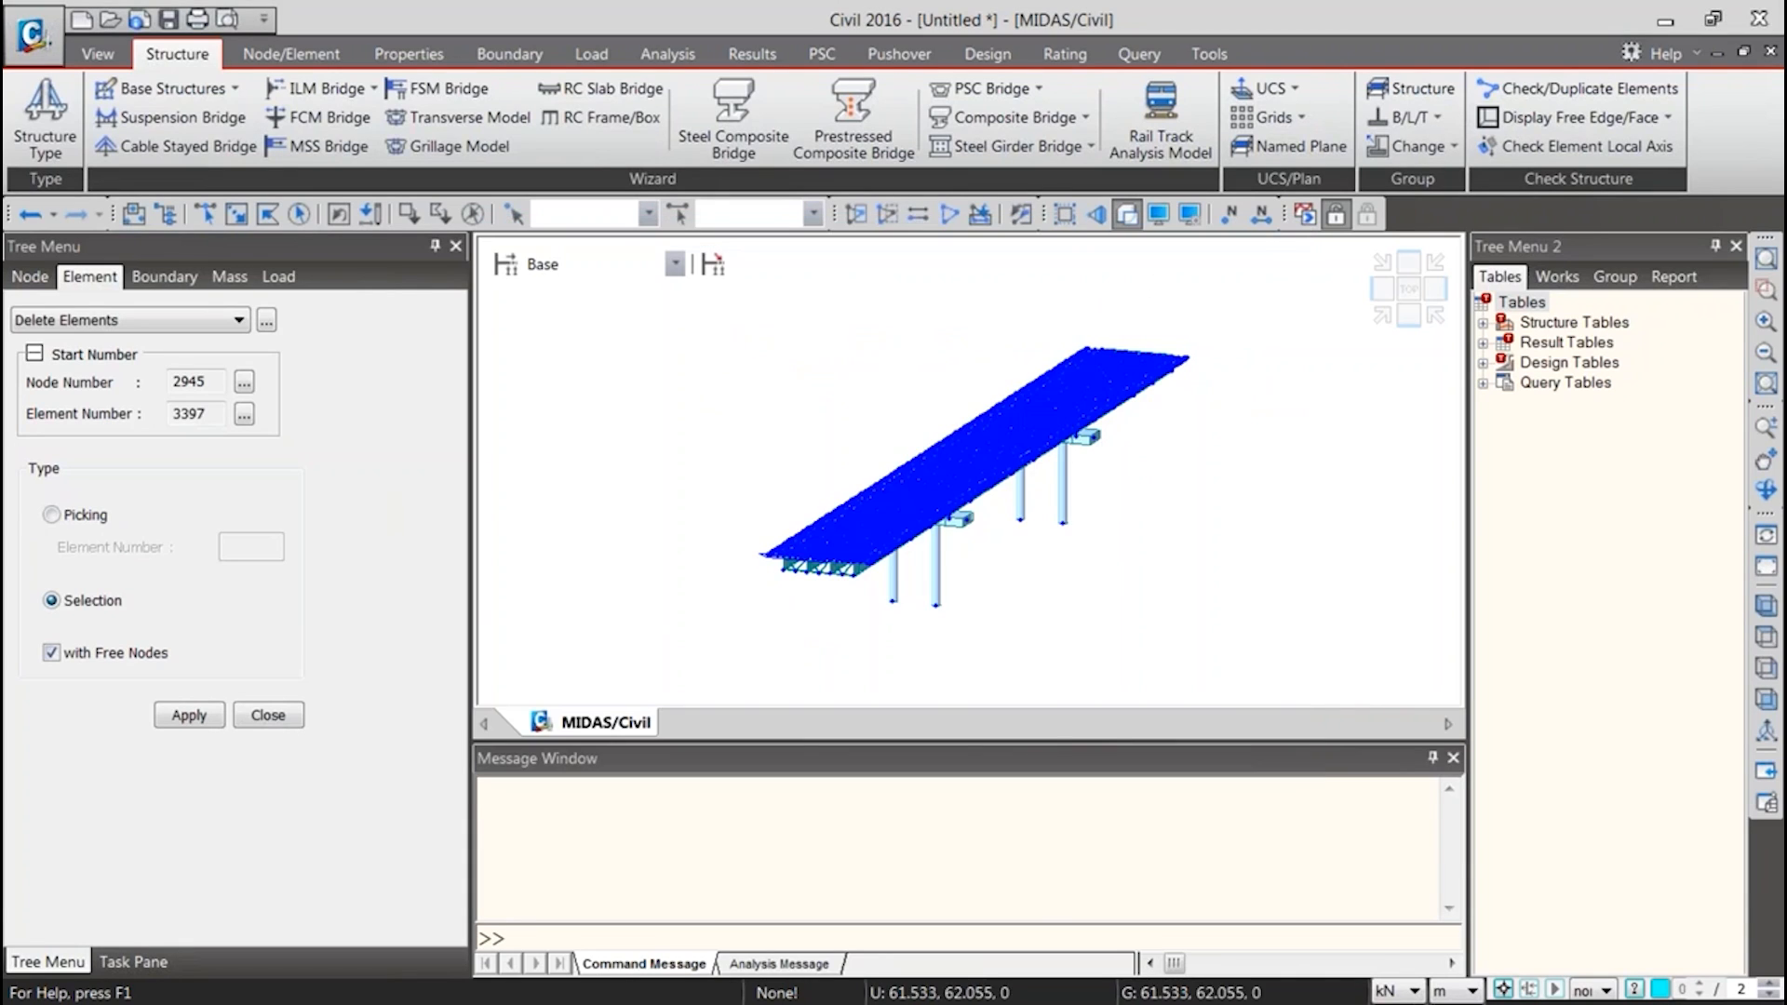
Enlarge the text editor showing the exported MCT file and examine its *NODE coordinate data
left_click_drag(1786, 94, 717, 56)
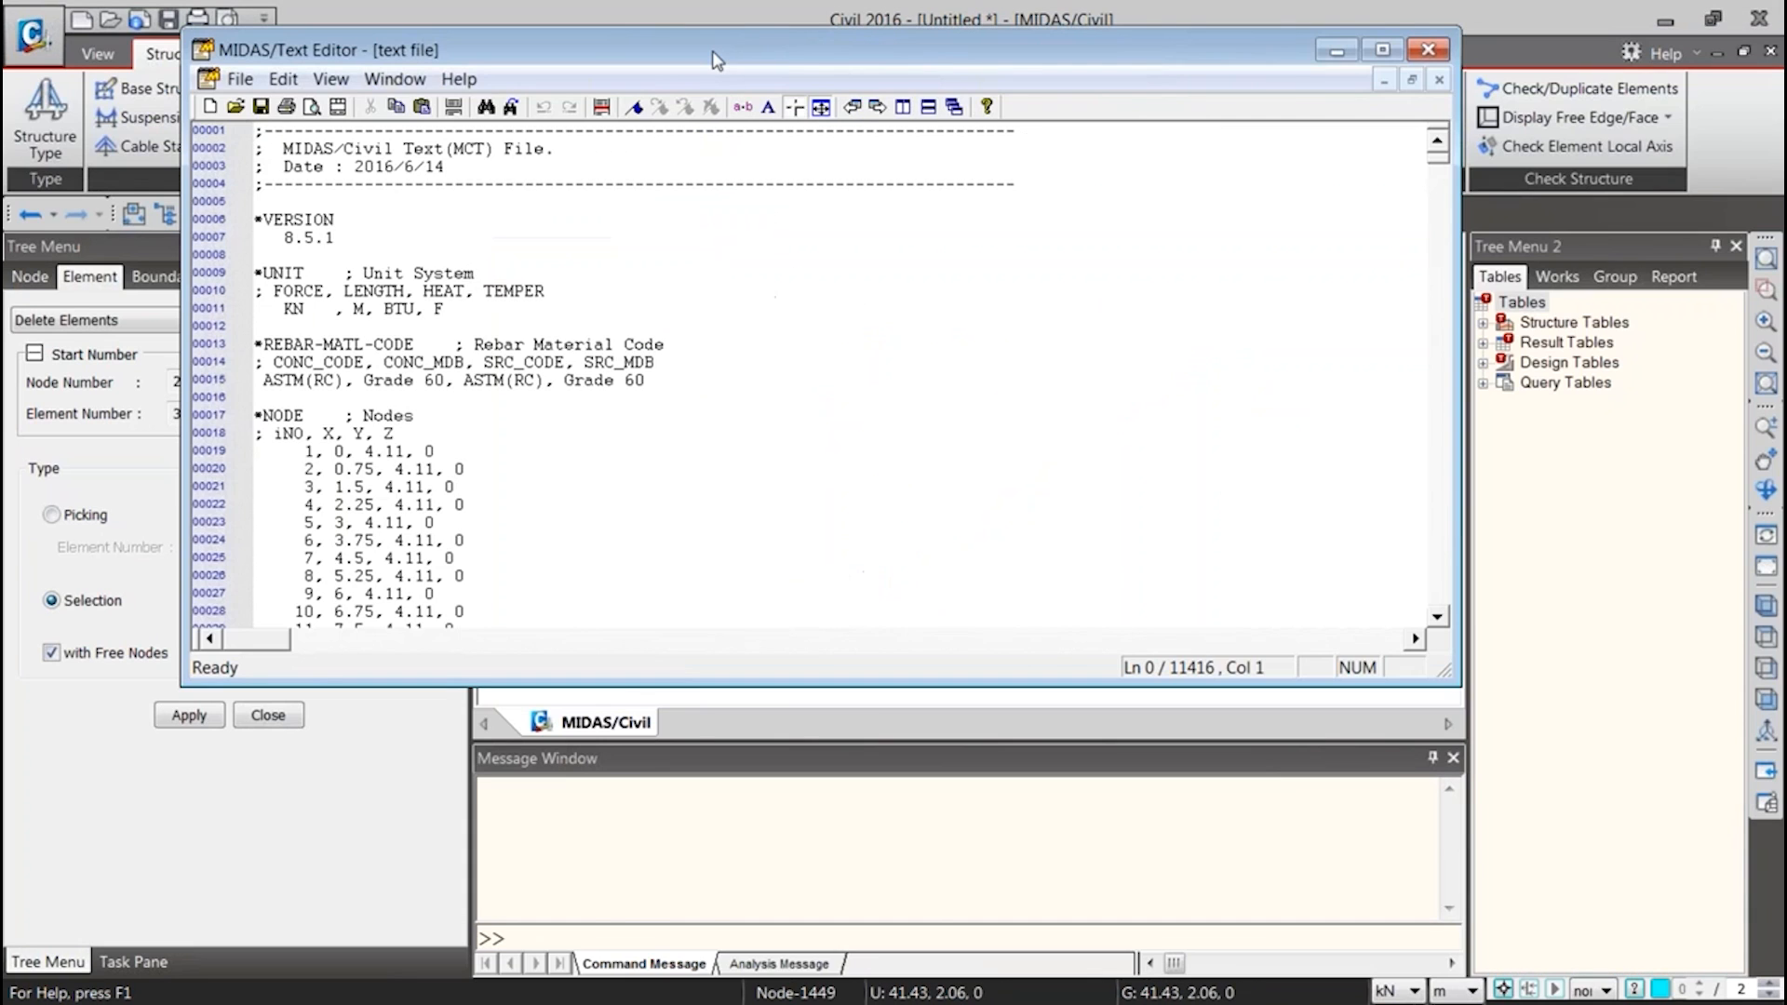
double_click(716, 56)
scroll(581, 331, "down", 15)
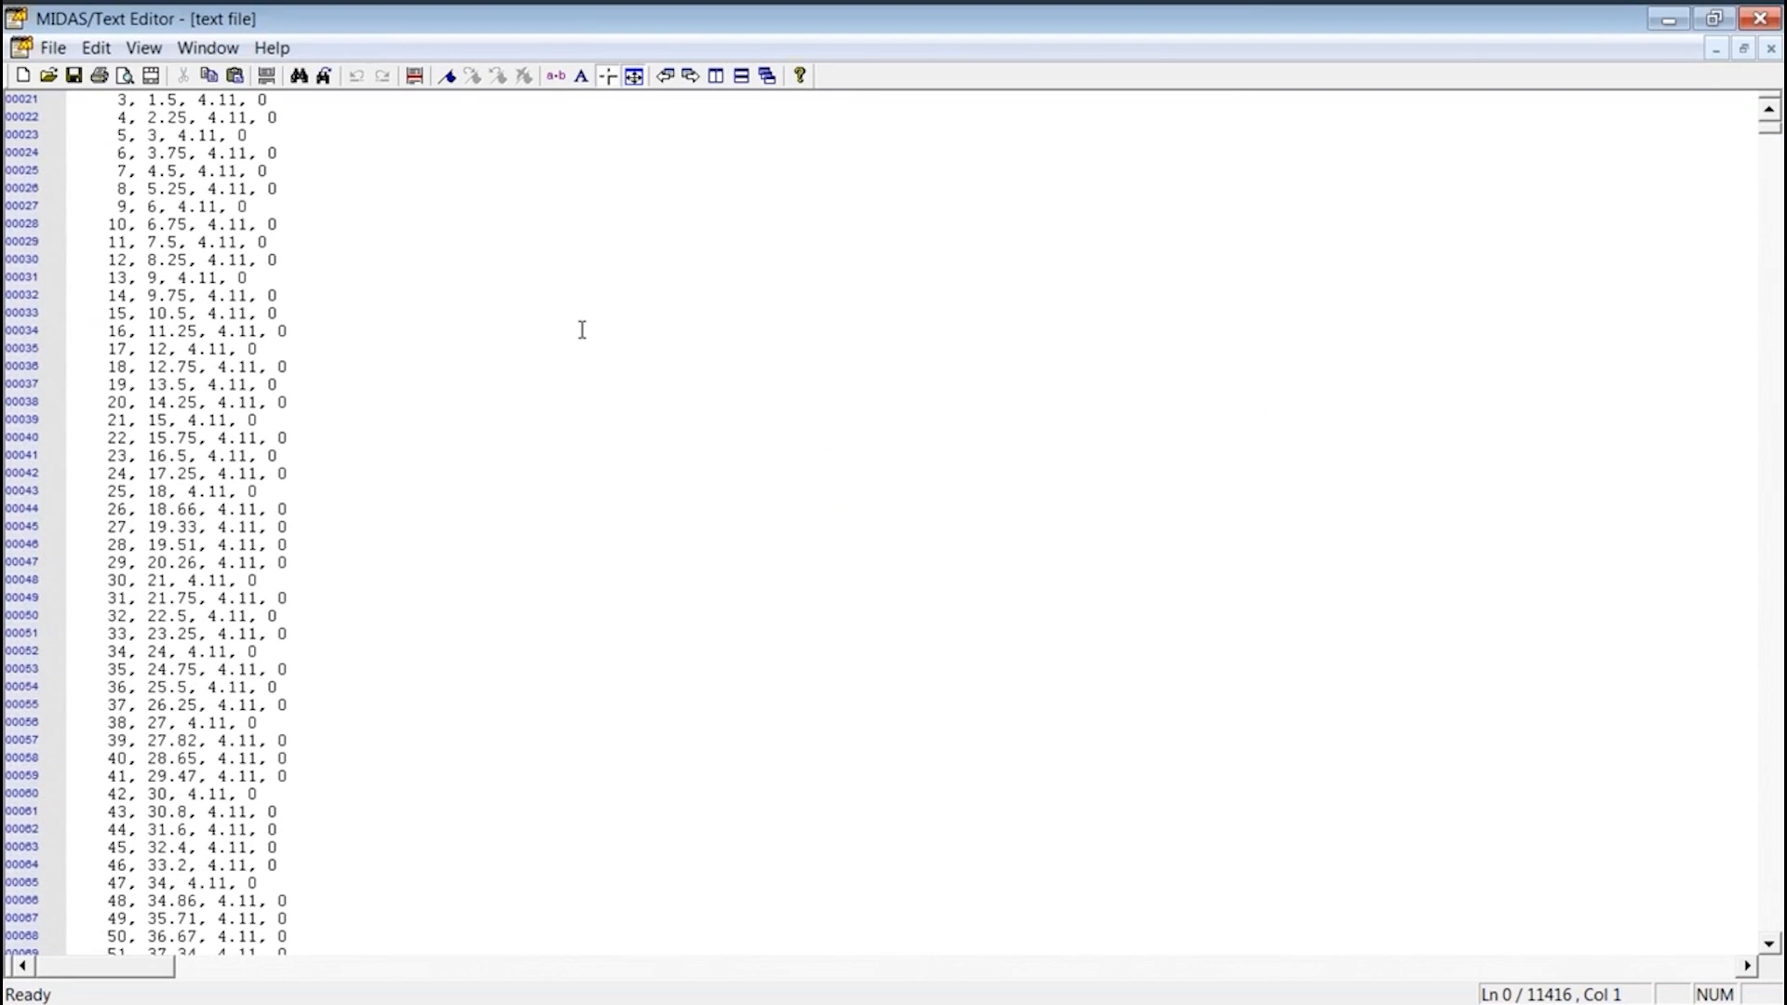
scroll(572, 309, "down", 8)
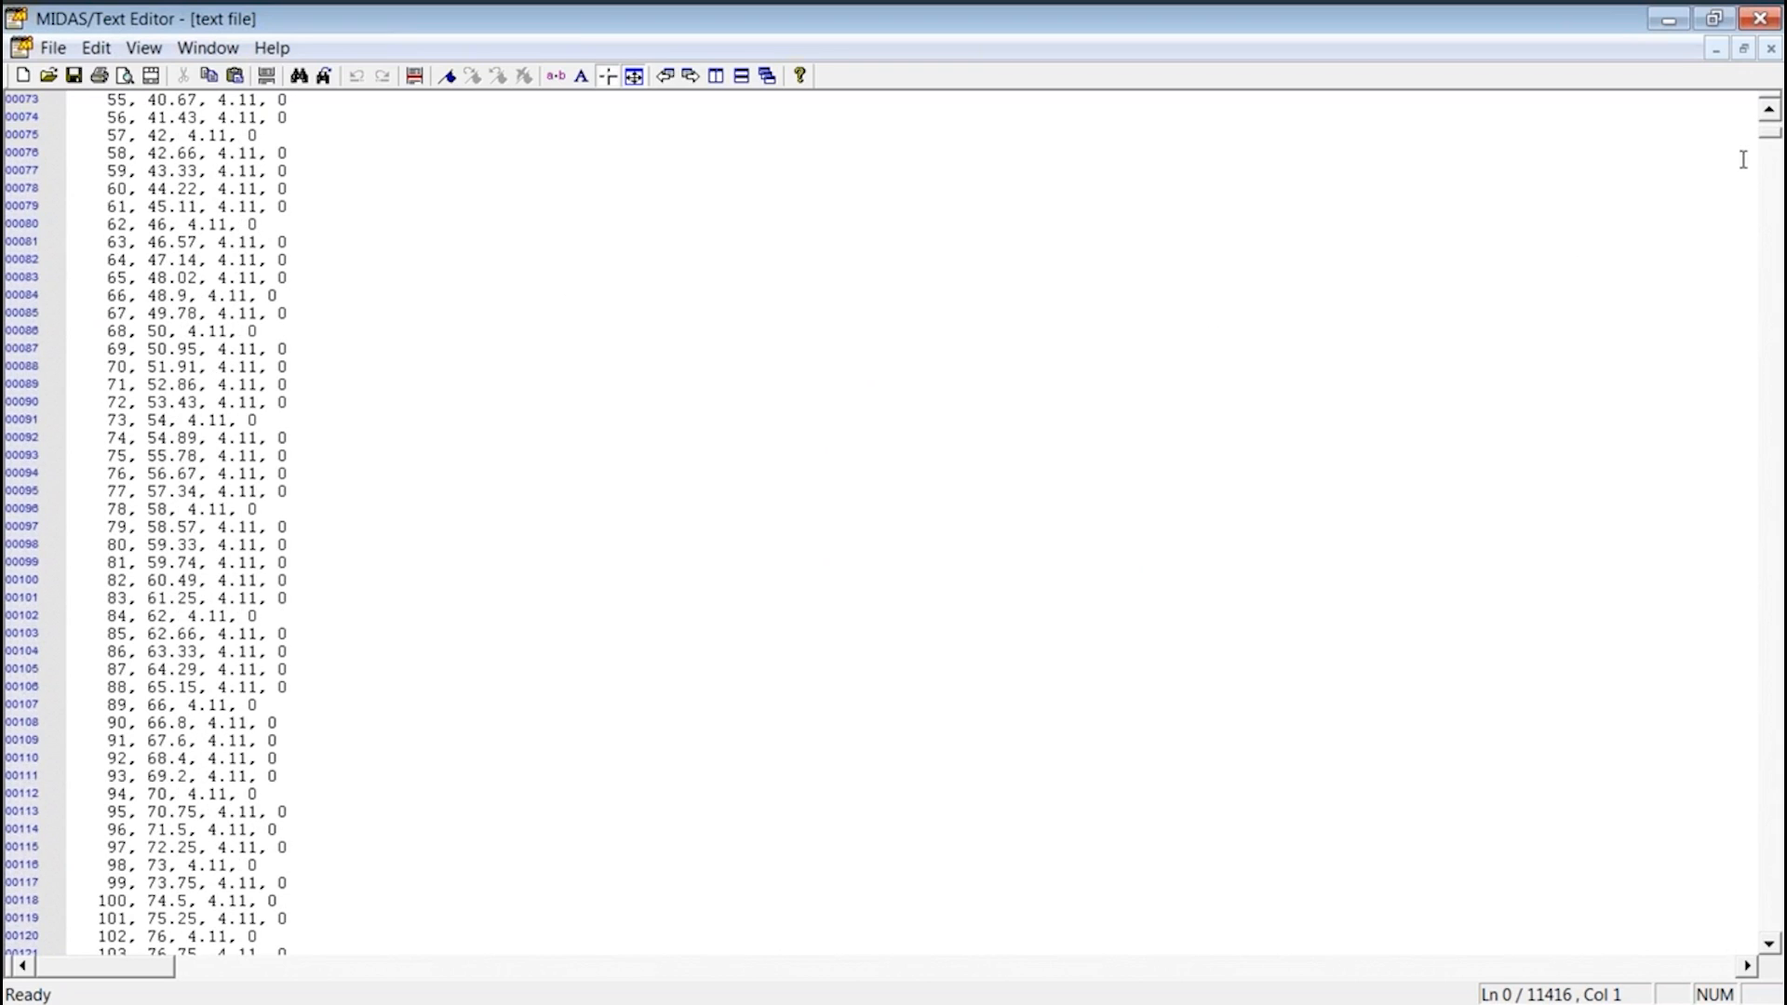
scroll(1766, 137, "up", 16)
left_click_drag(78, 387, 206, 491)
left_click_drag(147, 420, 321, 948)
scroll(320, 869, "down", 15)
Locate the *STAGE construction stage block near the end of the MCT file and select it from its header through the Stage5 line
left_click_drag(1757, 135, 1746, 959)
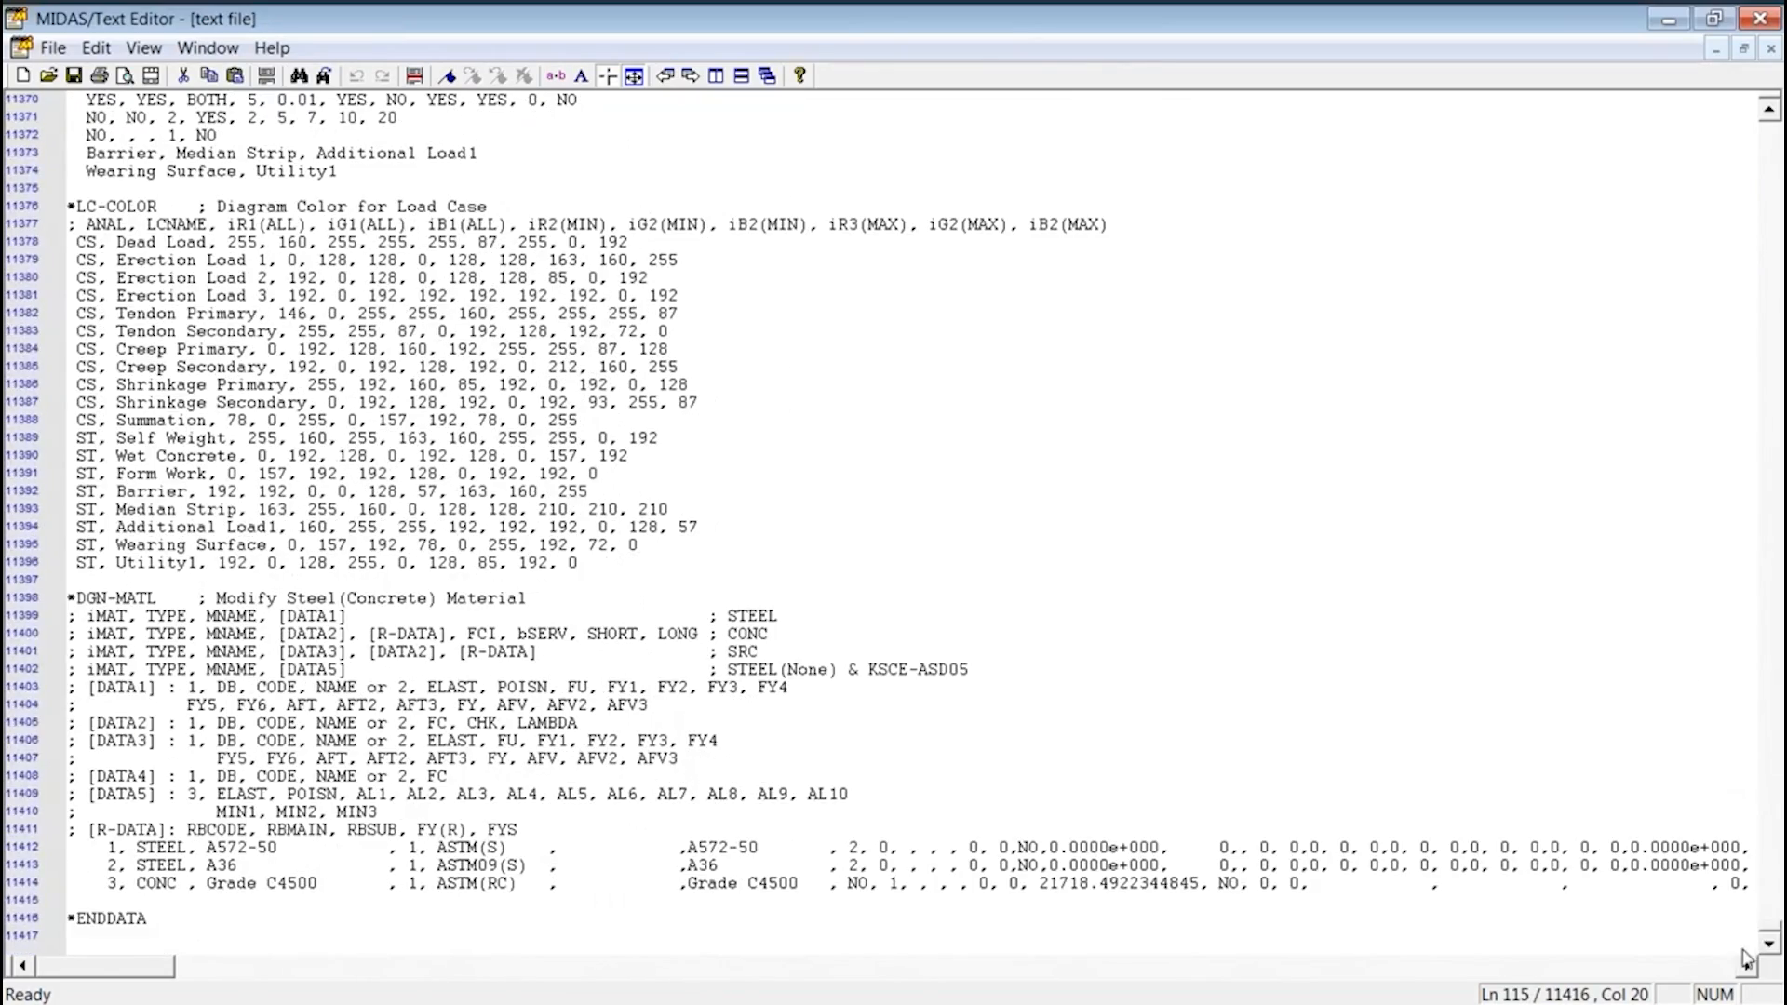
scroll(1591, 842, "up", 13)
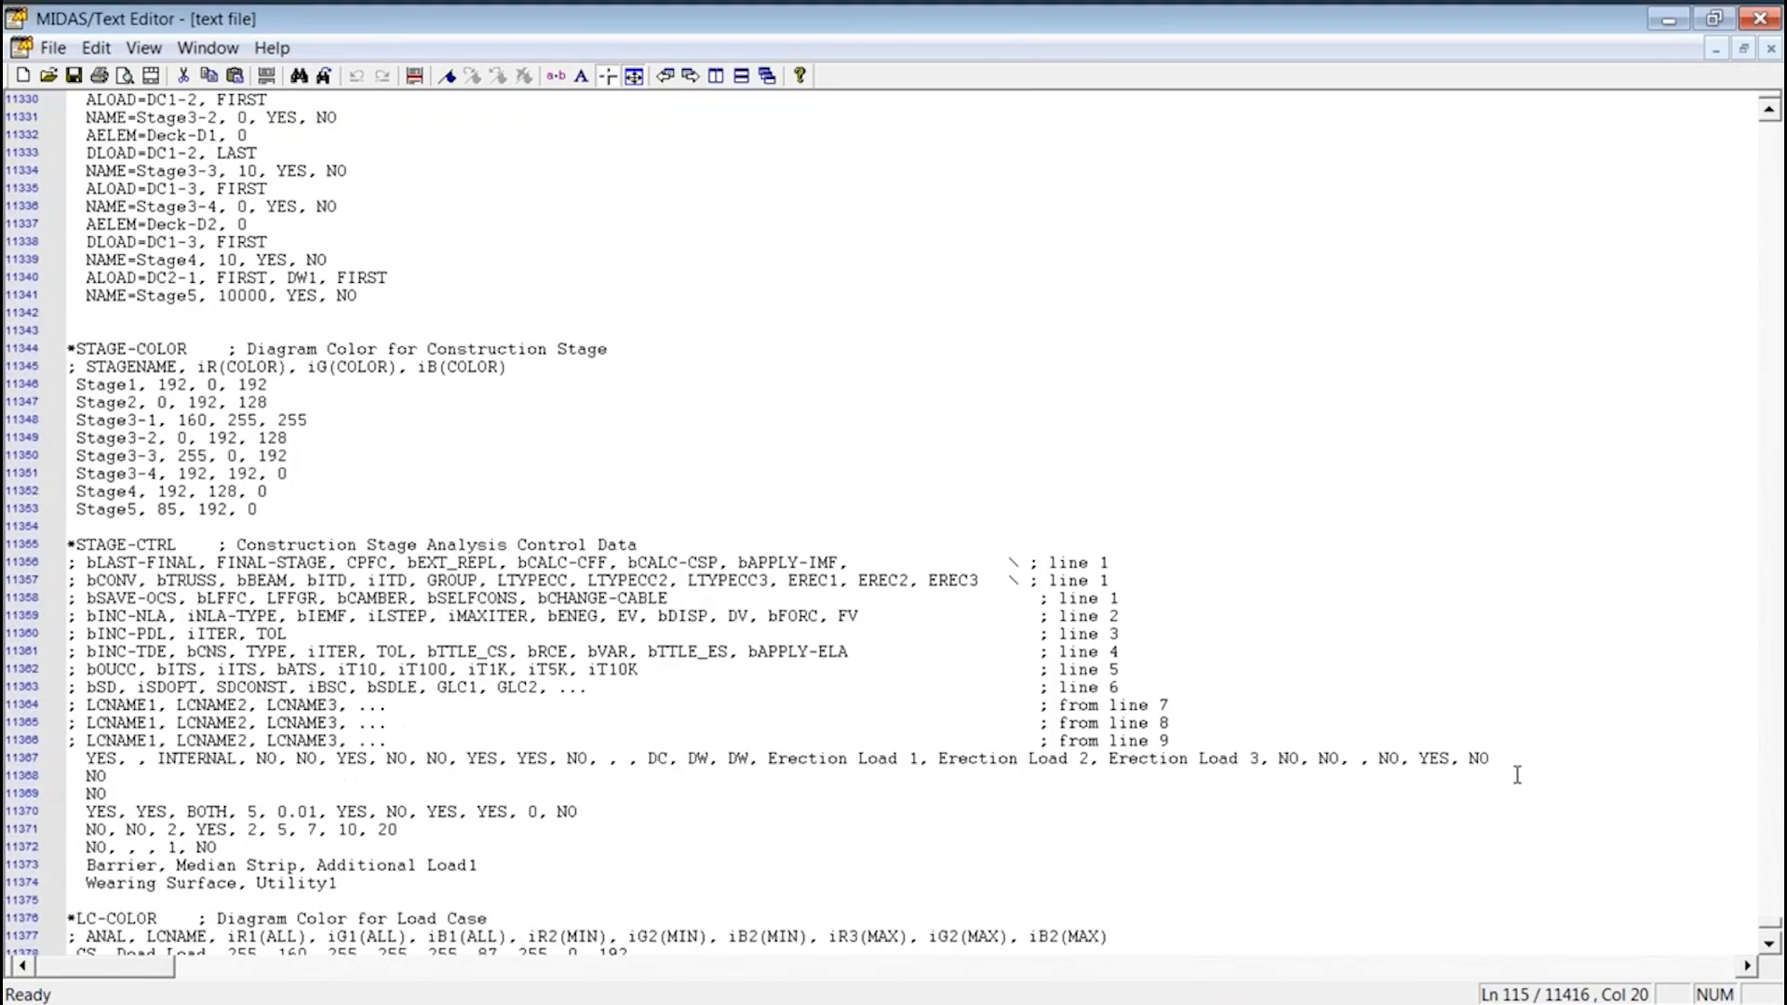
scroll(631, 792, "up", 9)
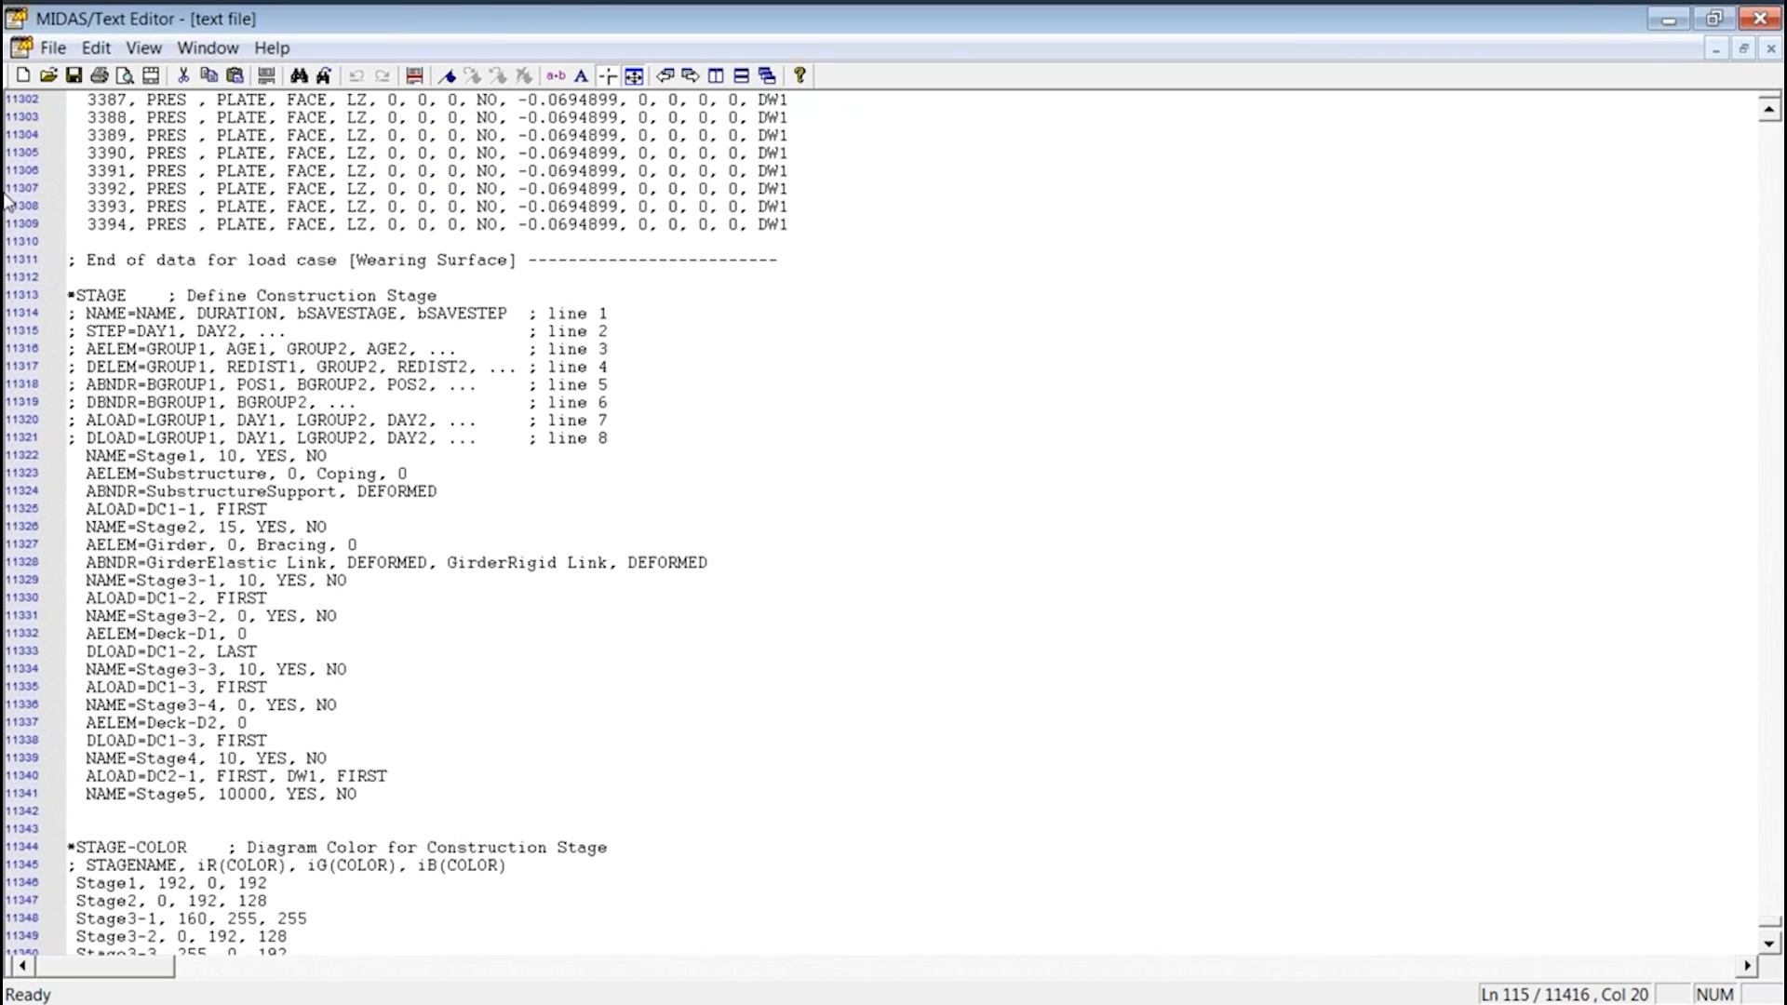
left_click_drag(415, 825, 13, 298)
scroll(519, 438, "up", 4)
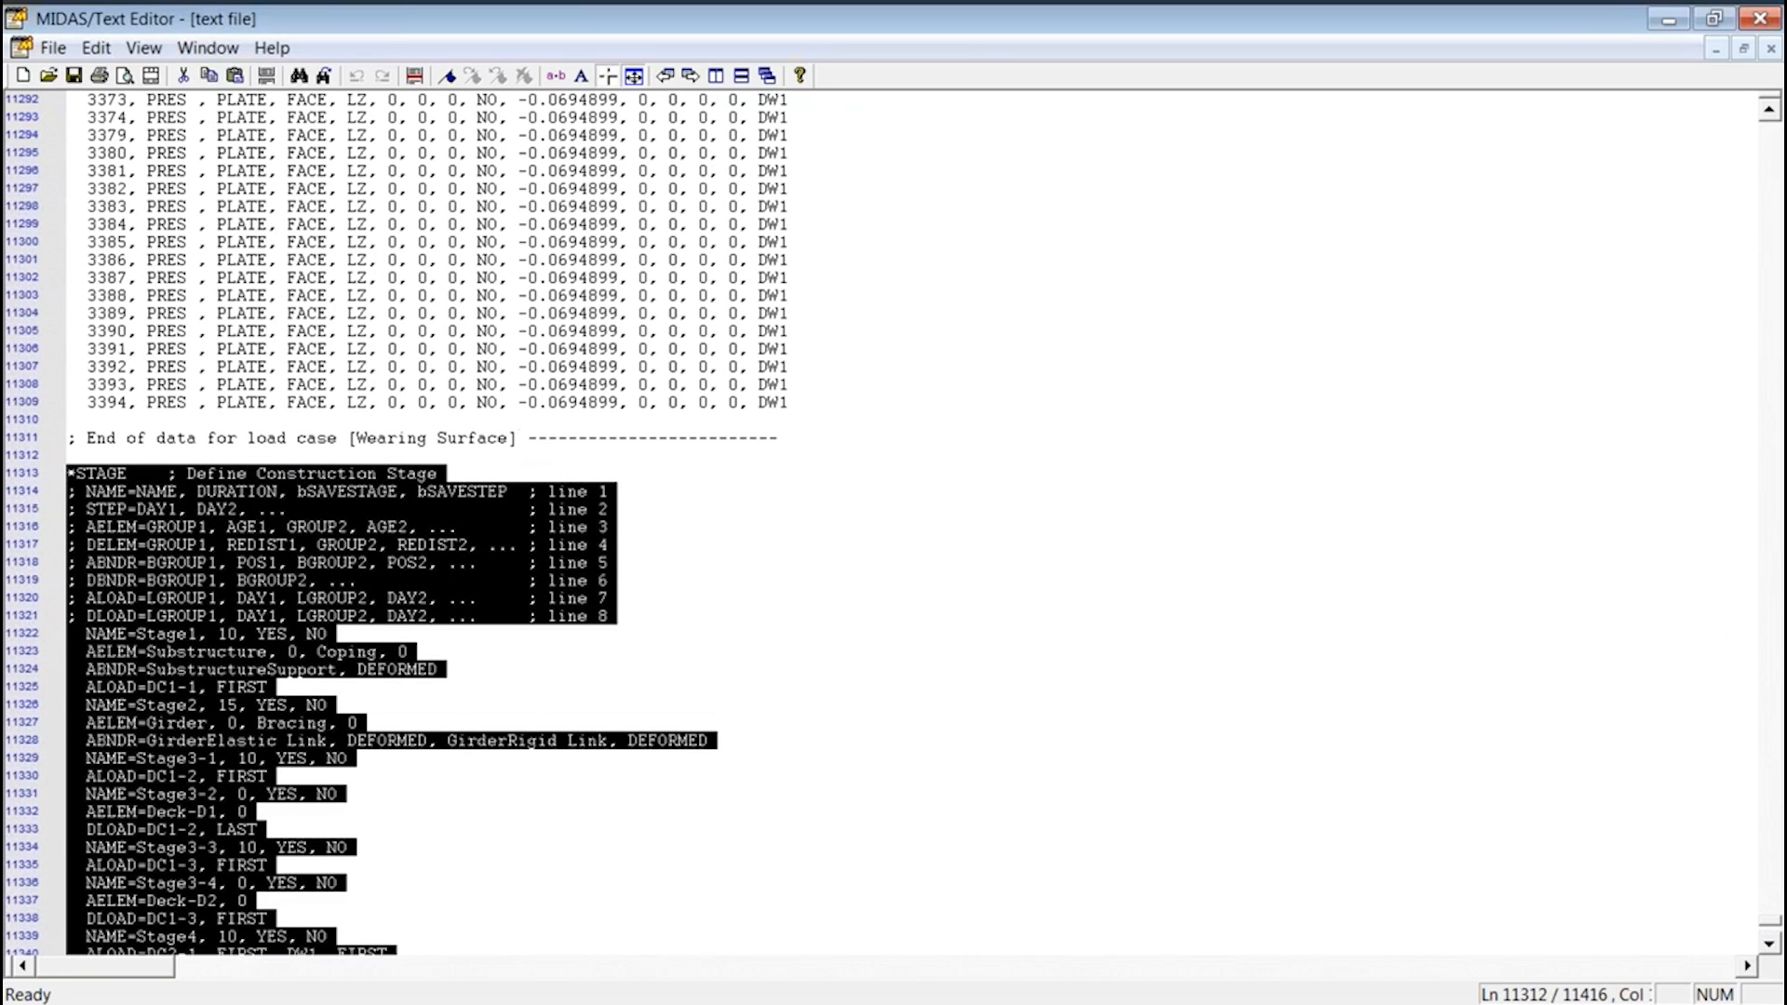
scroll(519, 438, "down", 4)
left_click(404, 808)
left_click_drag(358, 796, 13, 292)
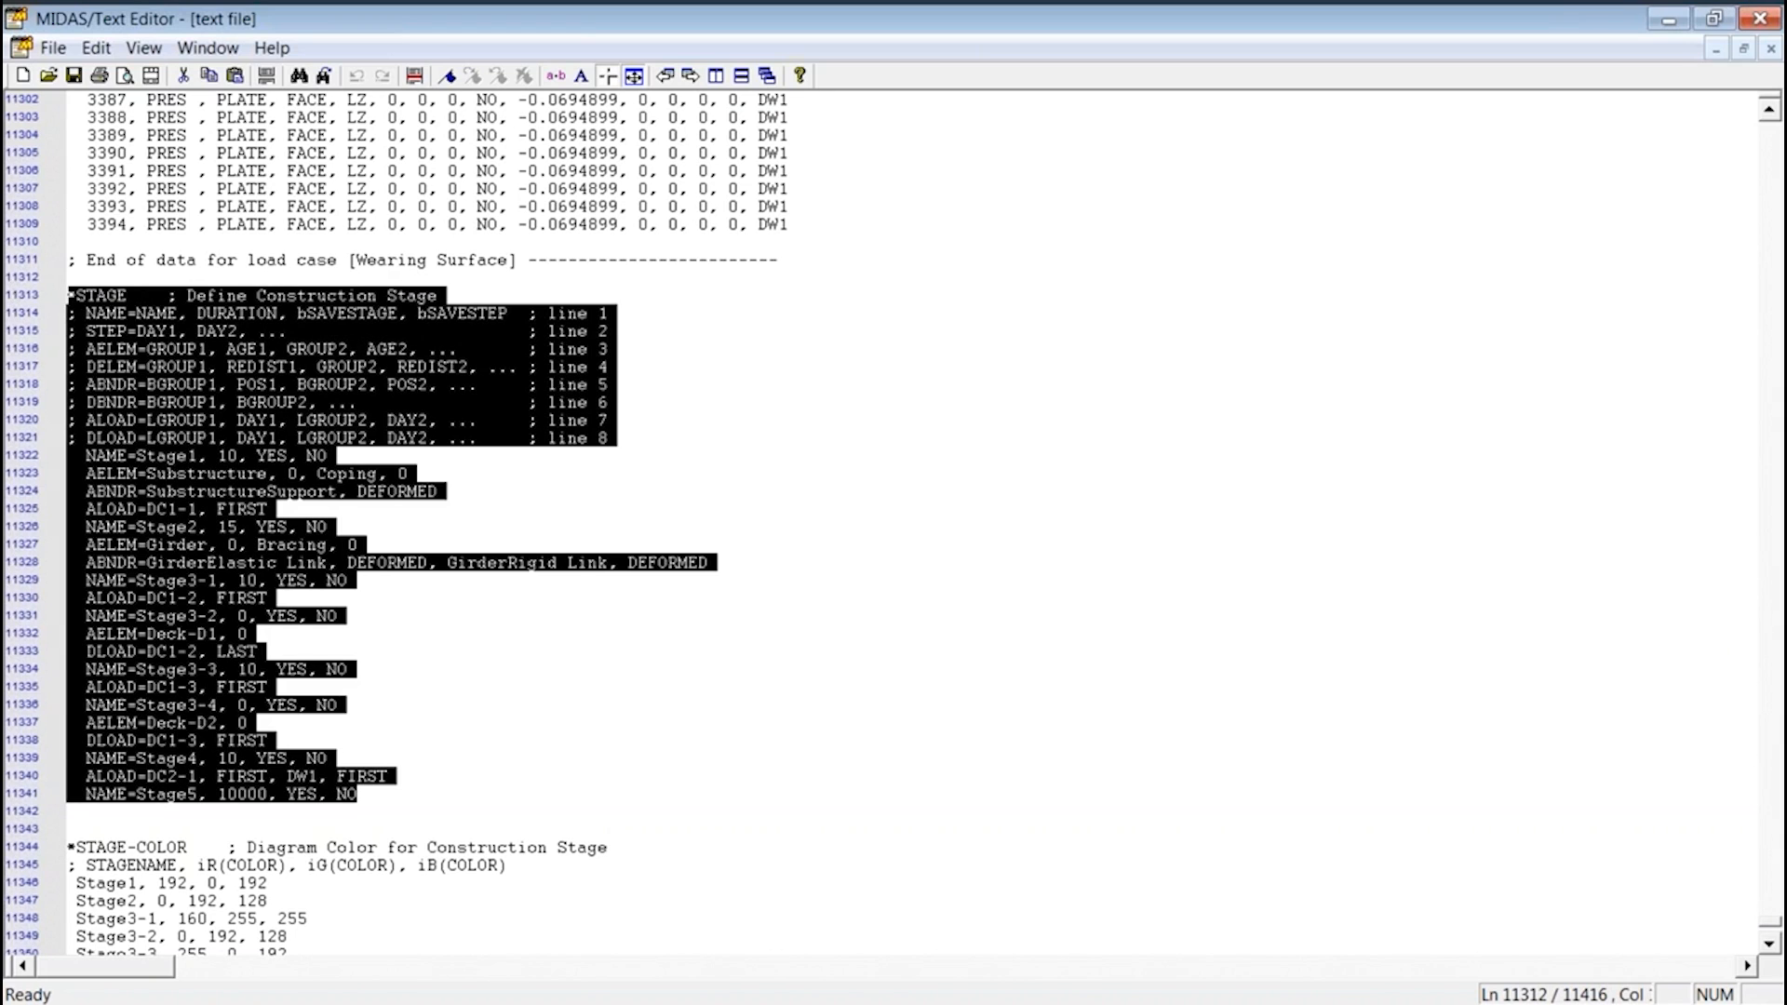
left_click_drag(68, 295, 543, 798)
scroll(544, 797, "down", 17)
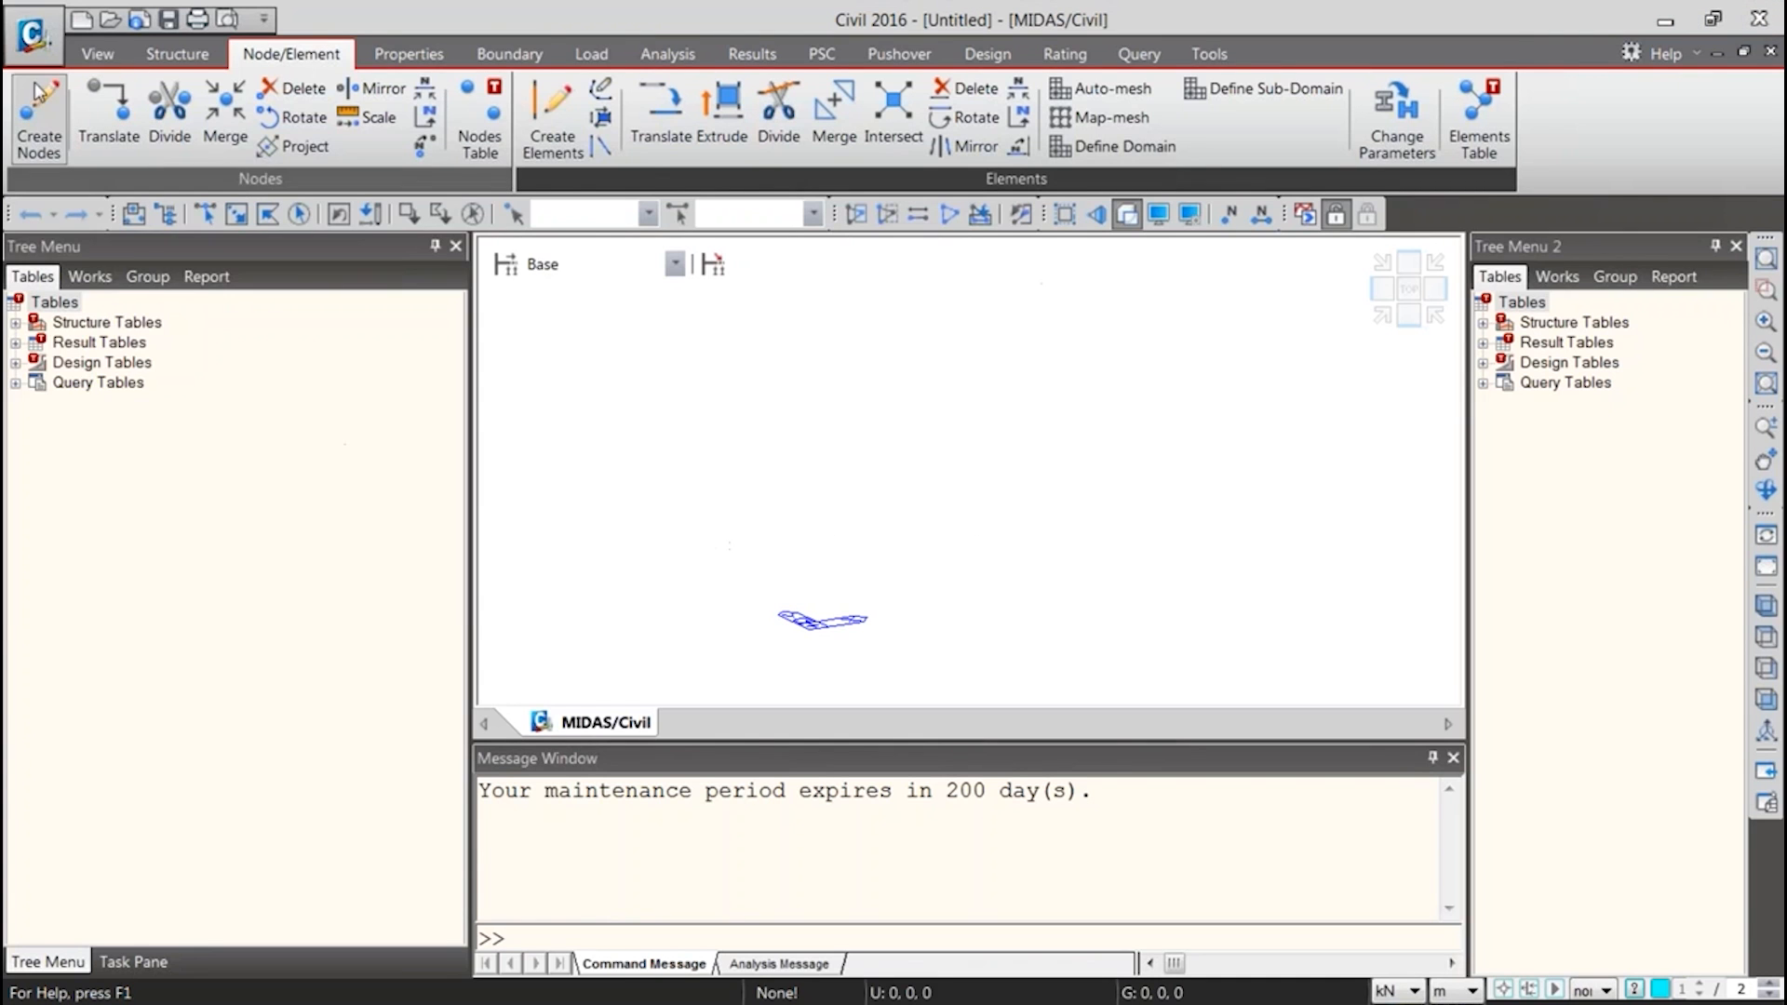
Open the project "Deck+Plate without CS" from the steel composite wizard folder and dismiss the work session error
left_click(31, 35)
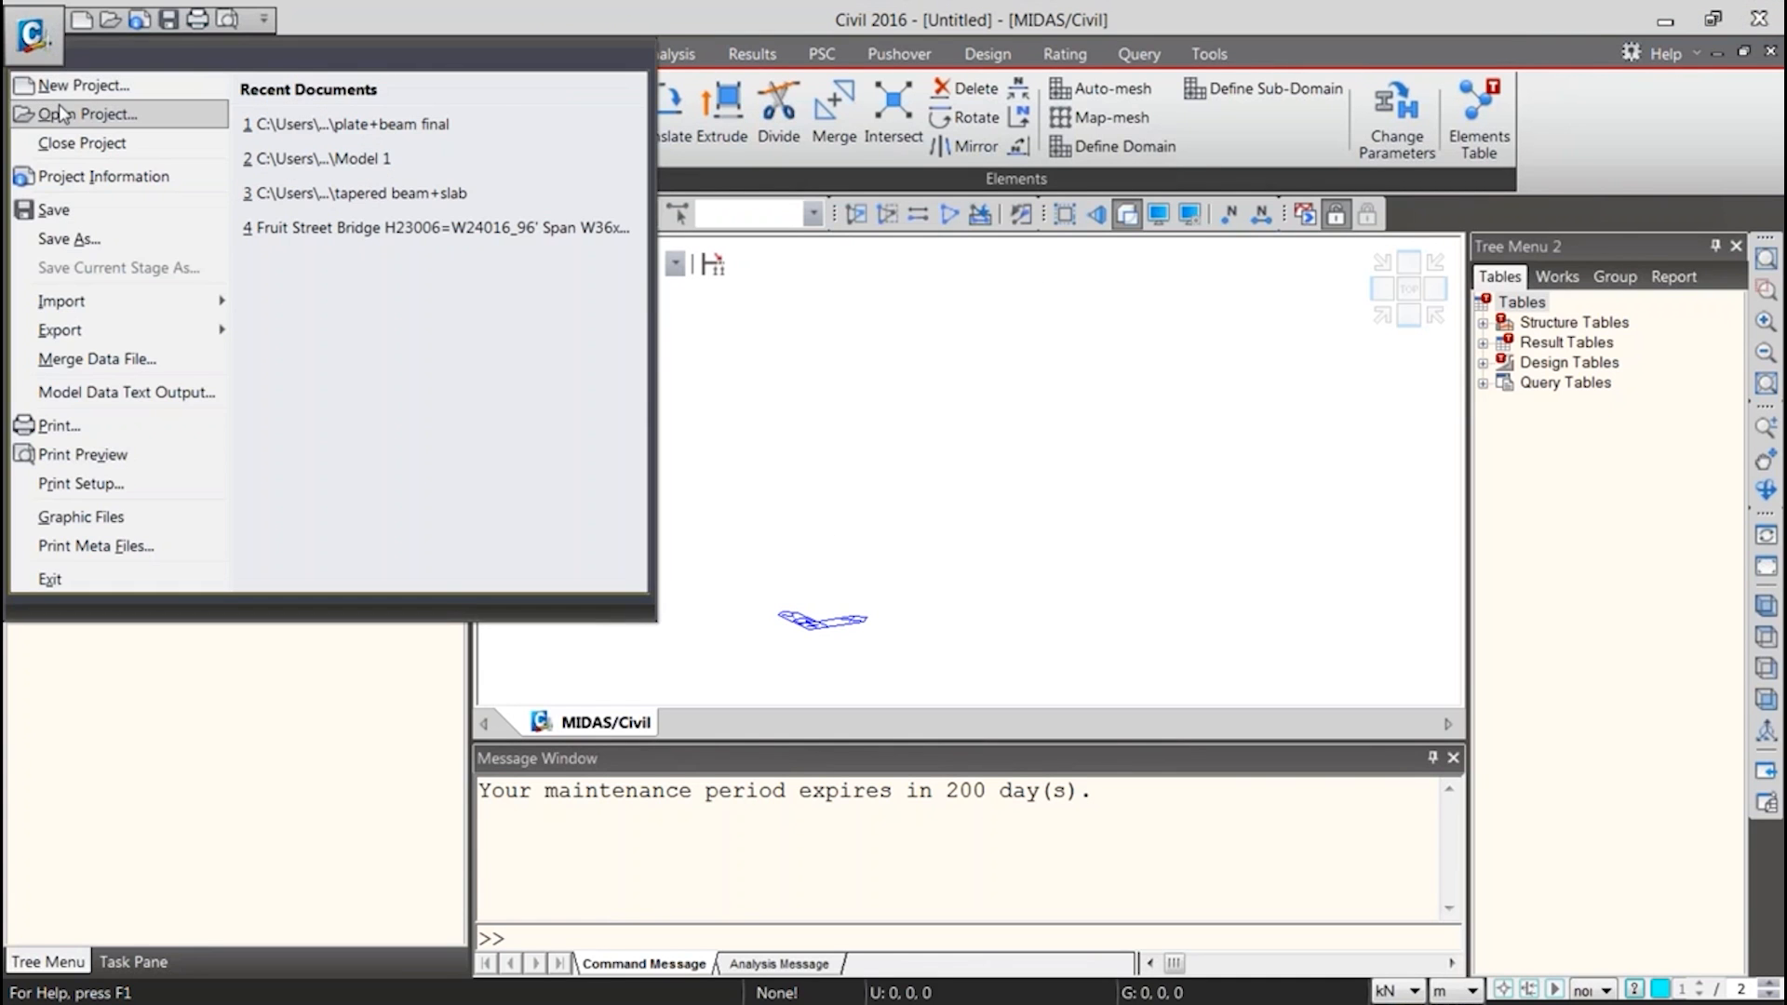
left_click(59, 115)
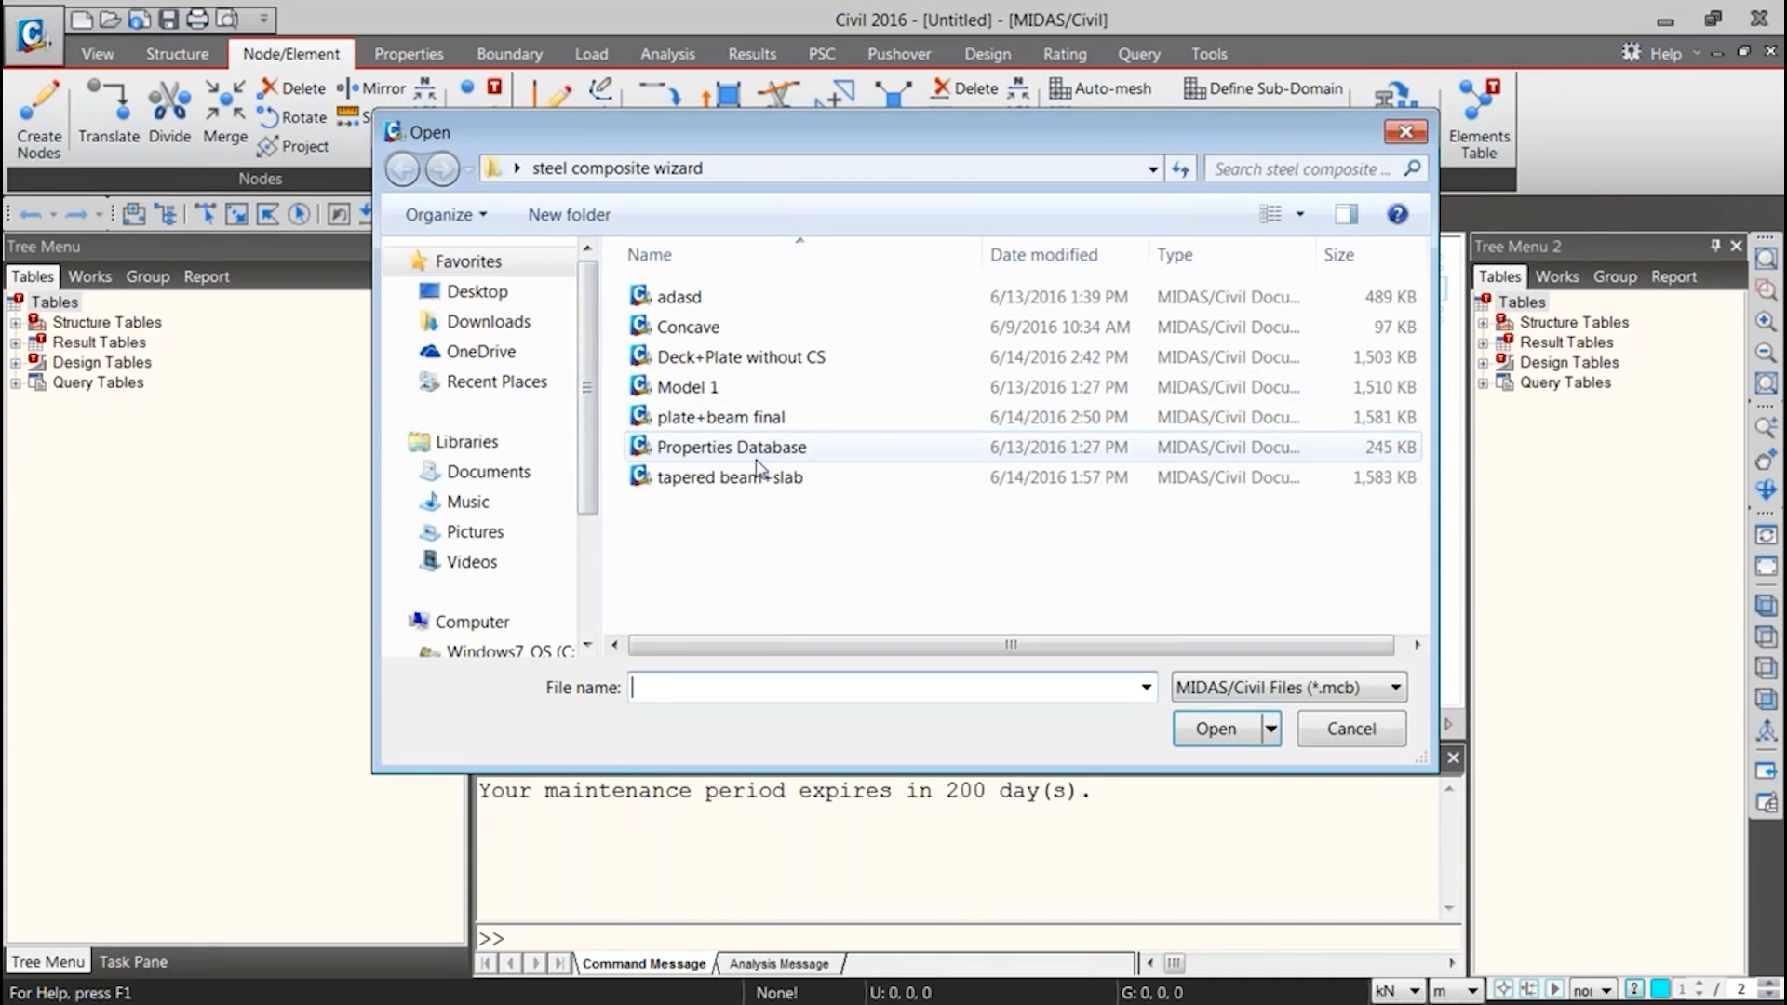
double_click(713, 358)
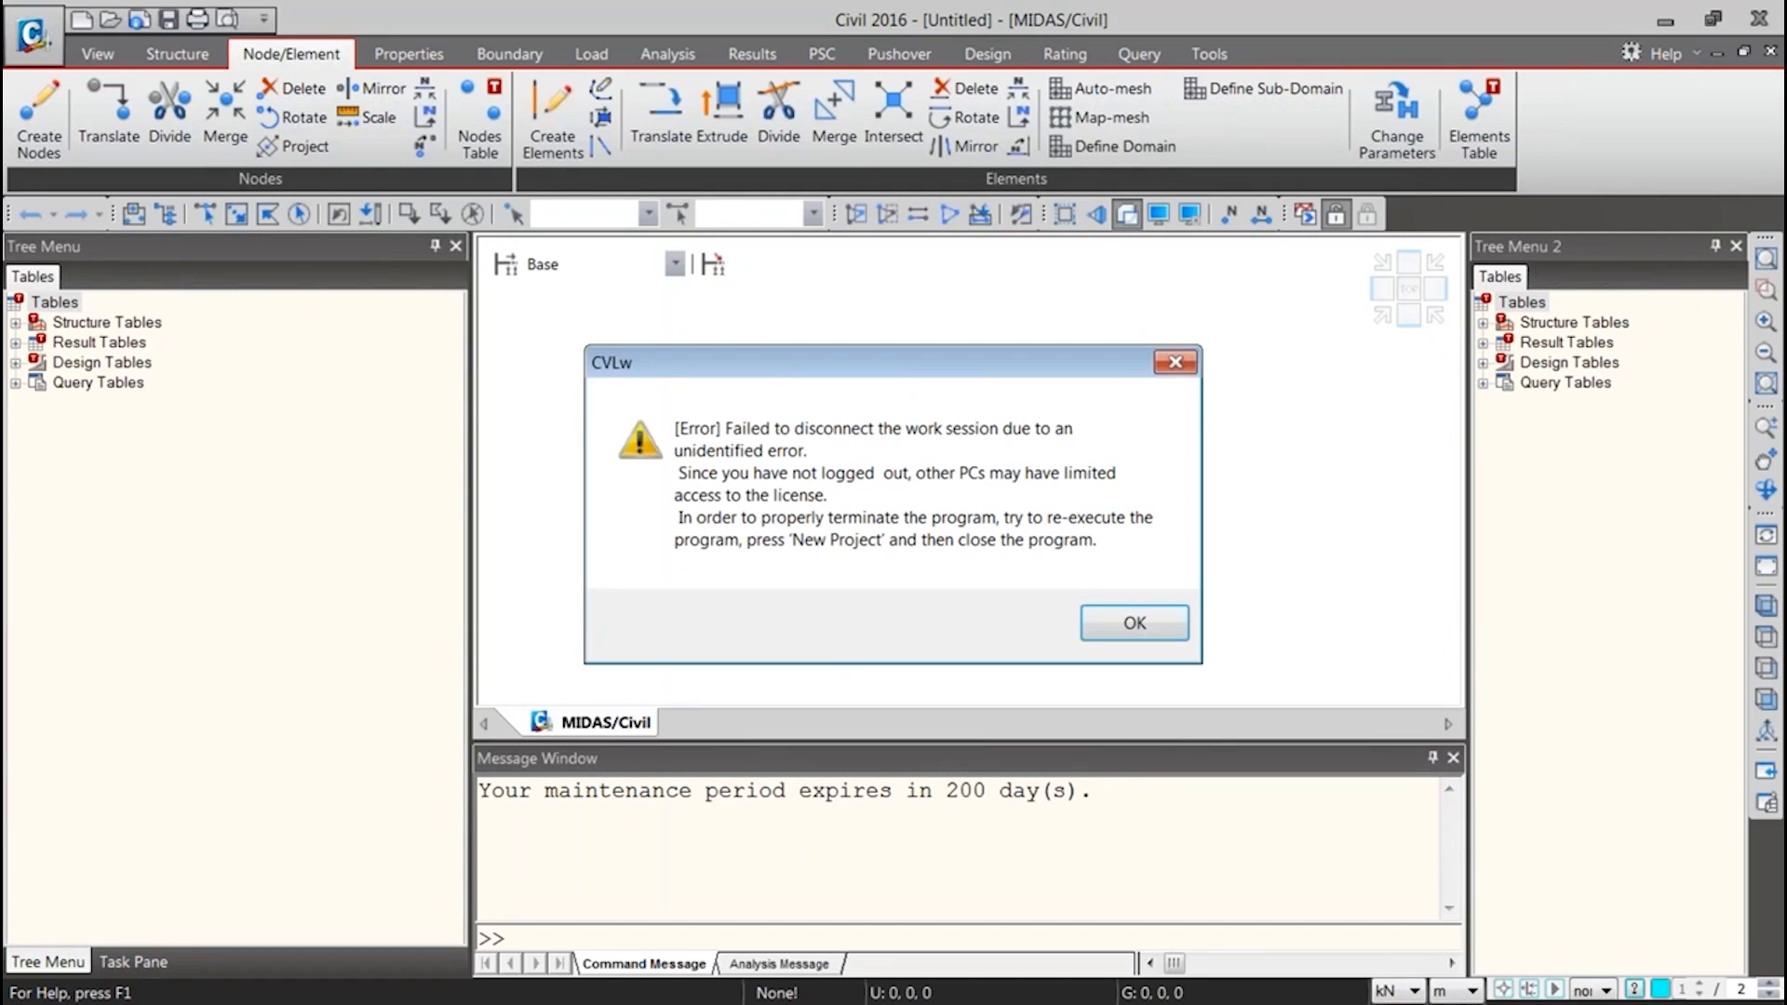
left_click(1134, 635)
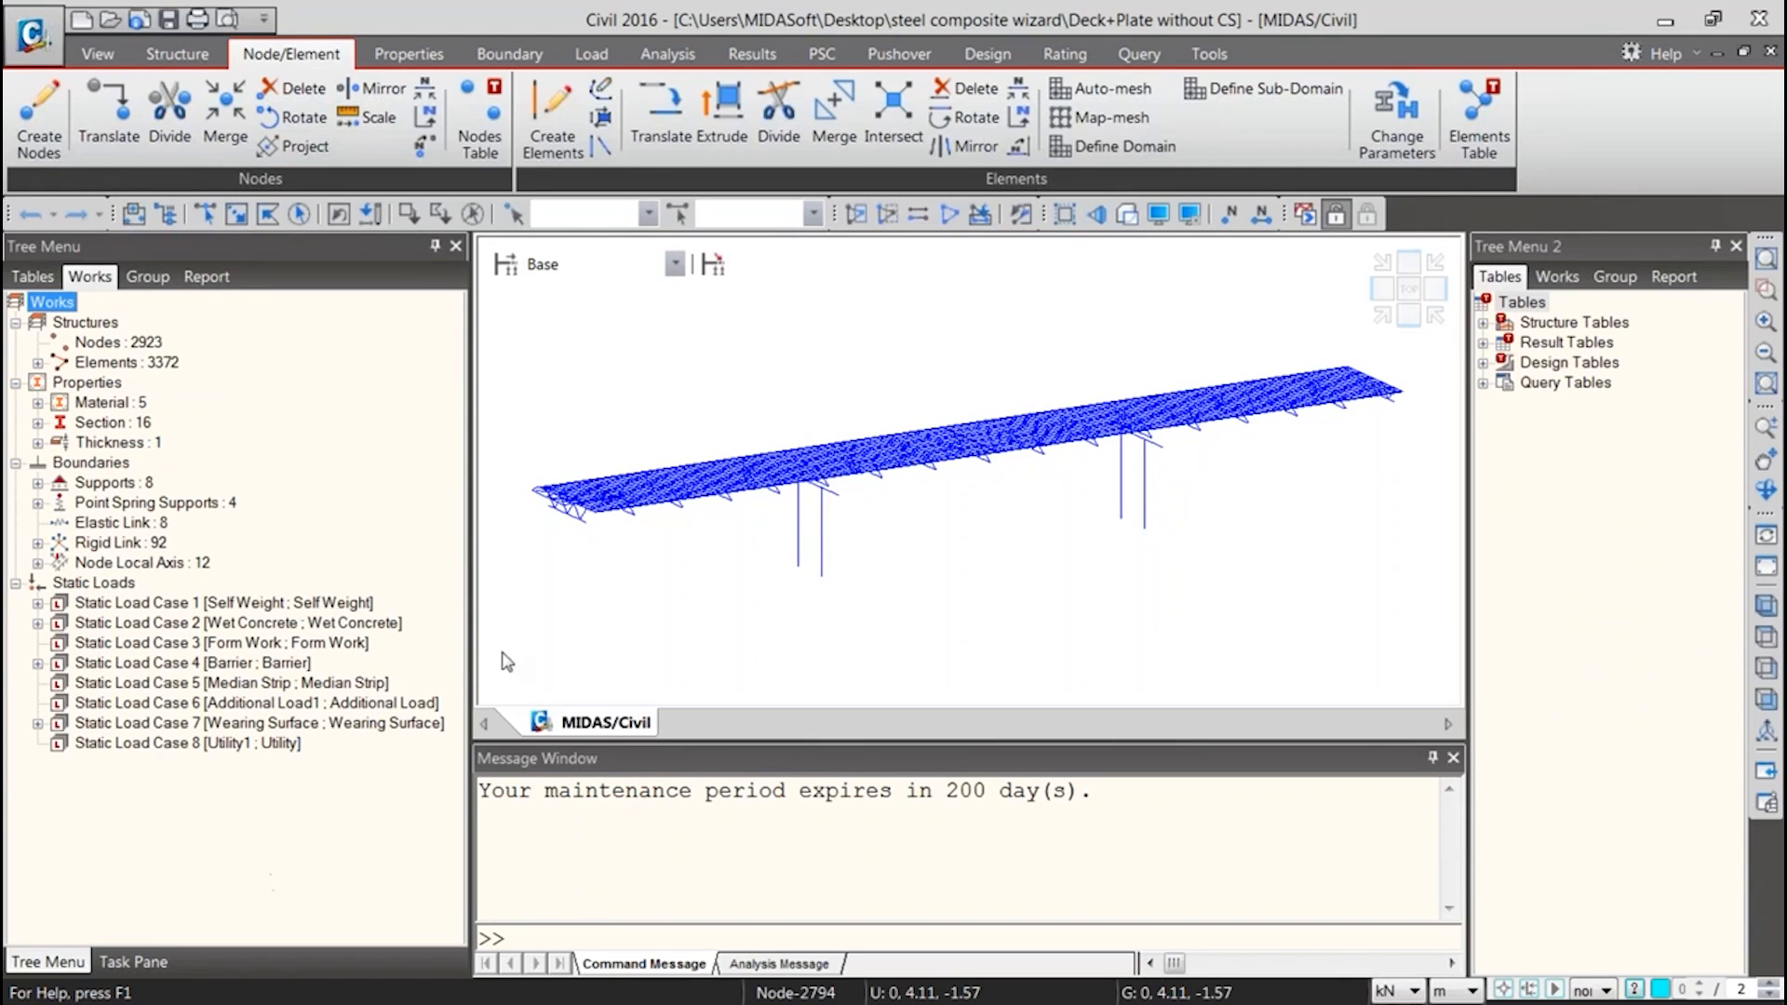
Open the MCT Command Shell and insert the *NODE command header
left_click(1209, 56)
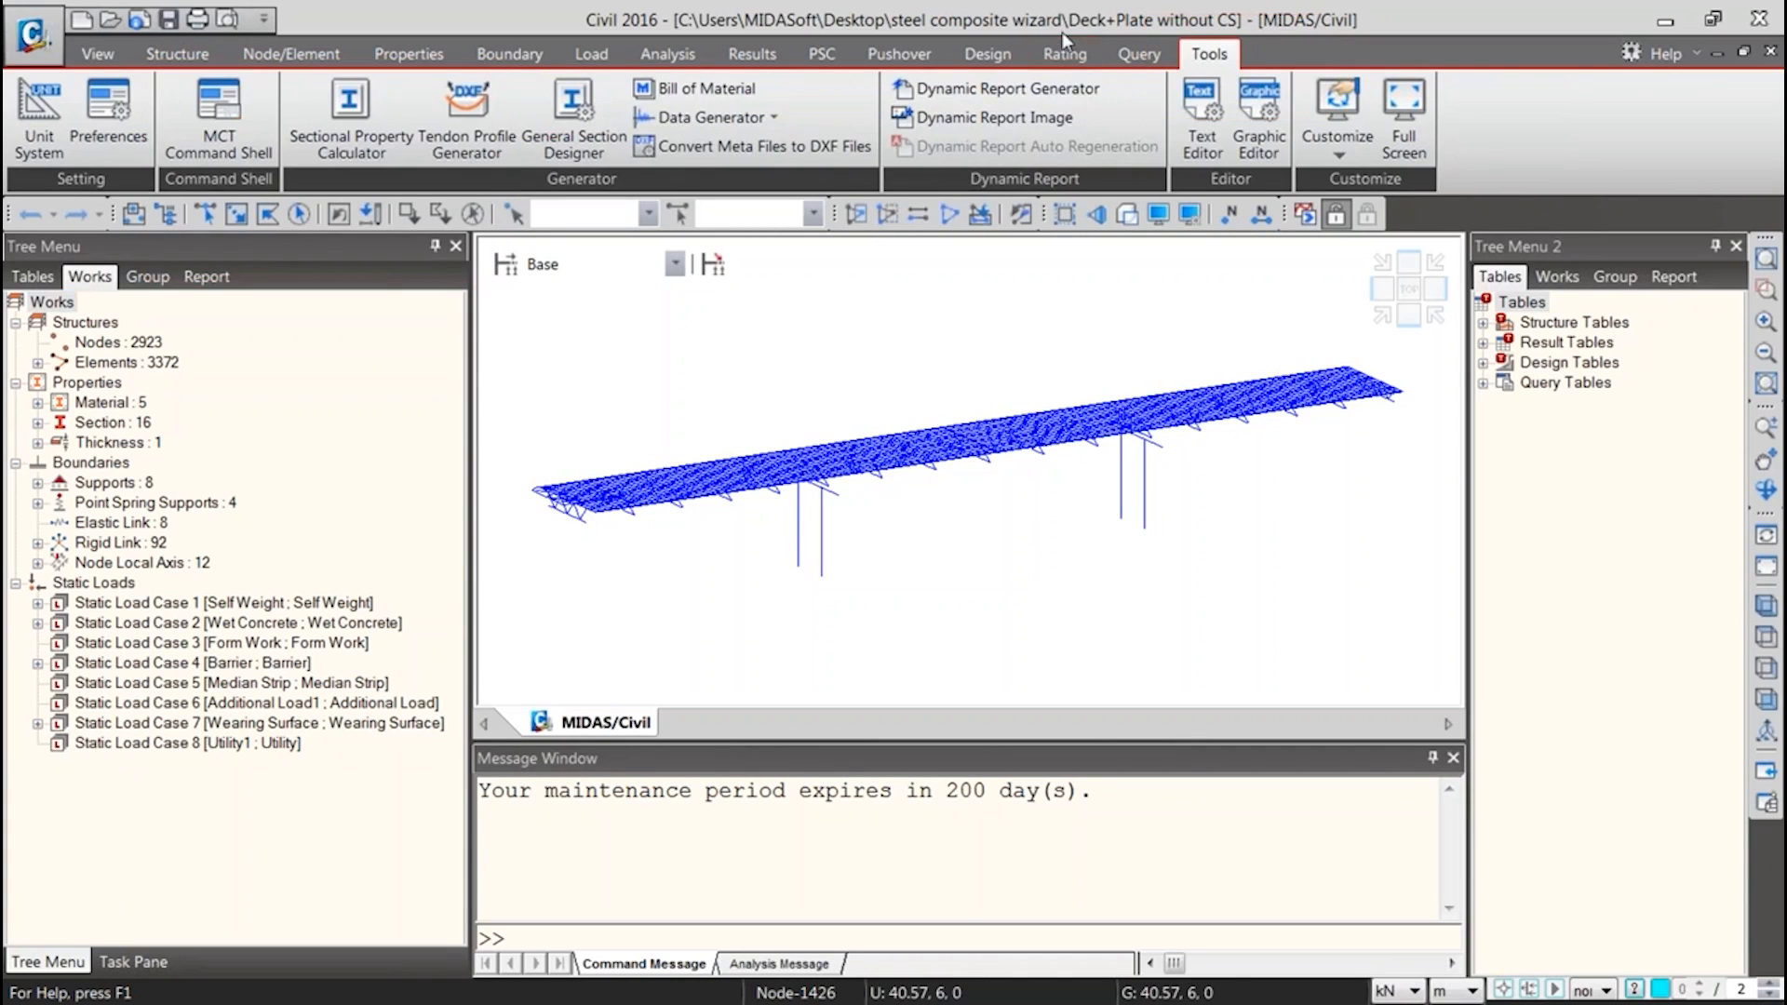
left_click(222, 119)
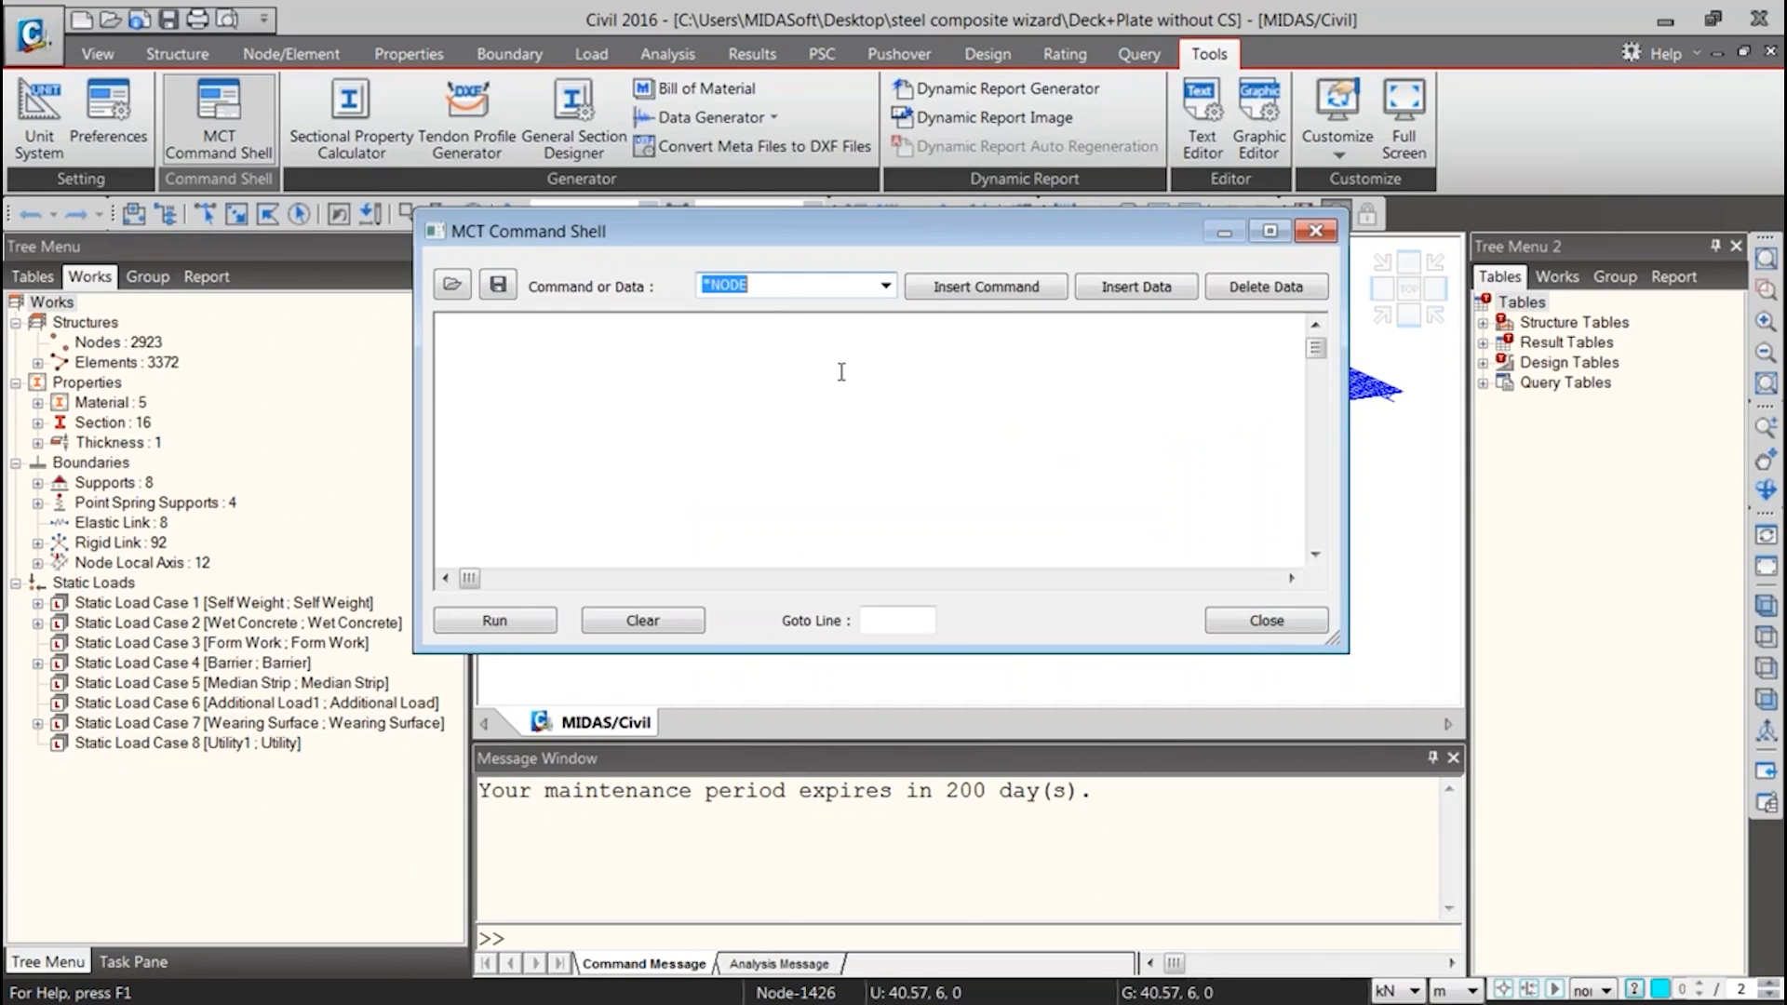
left_click(882, 289)
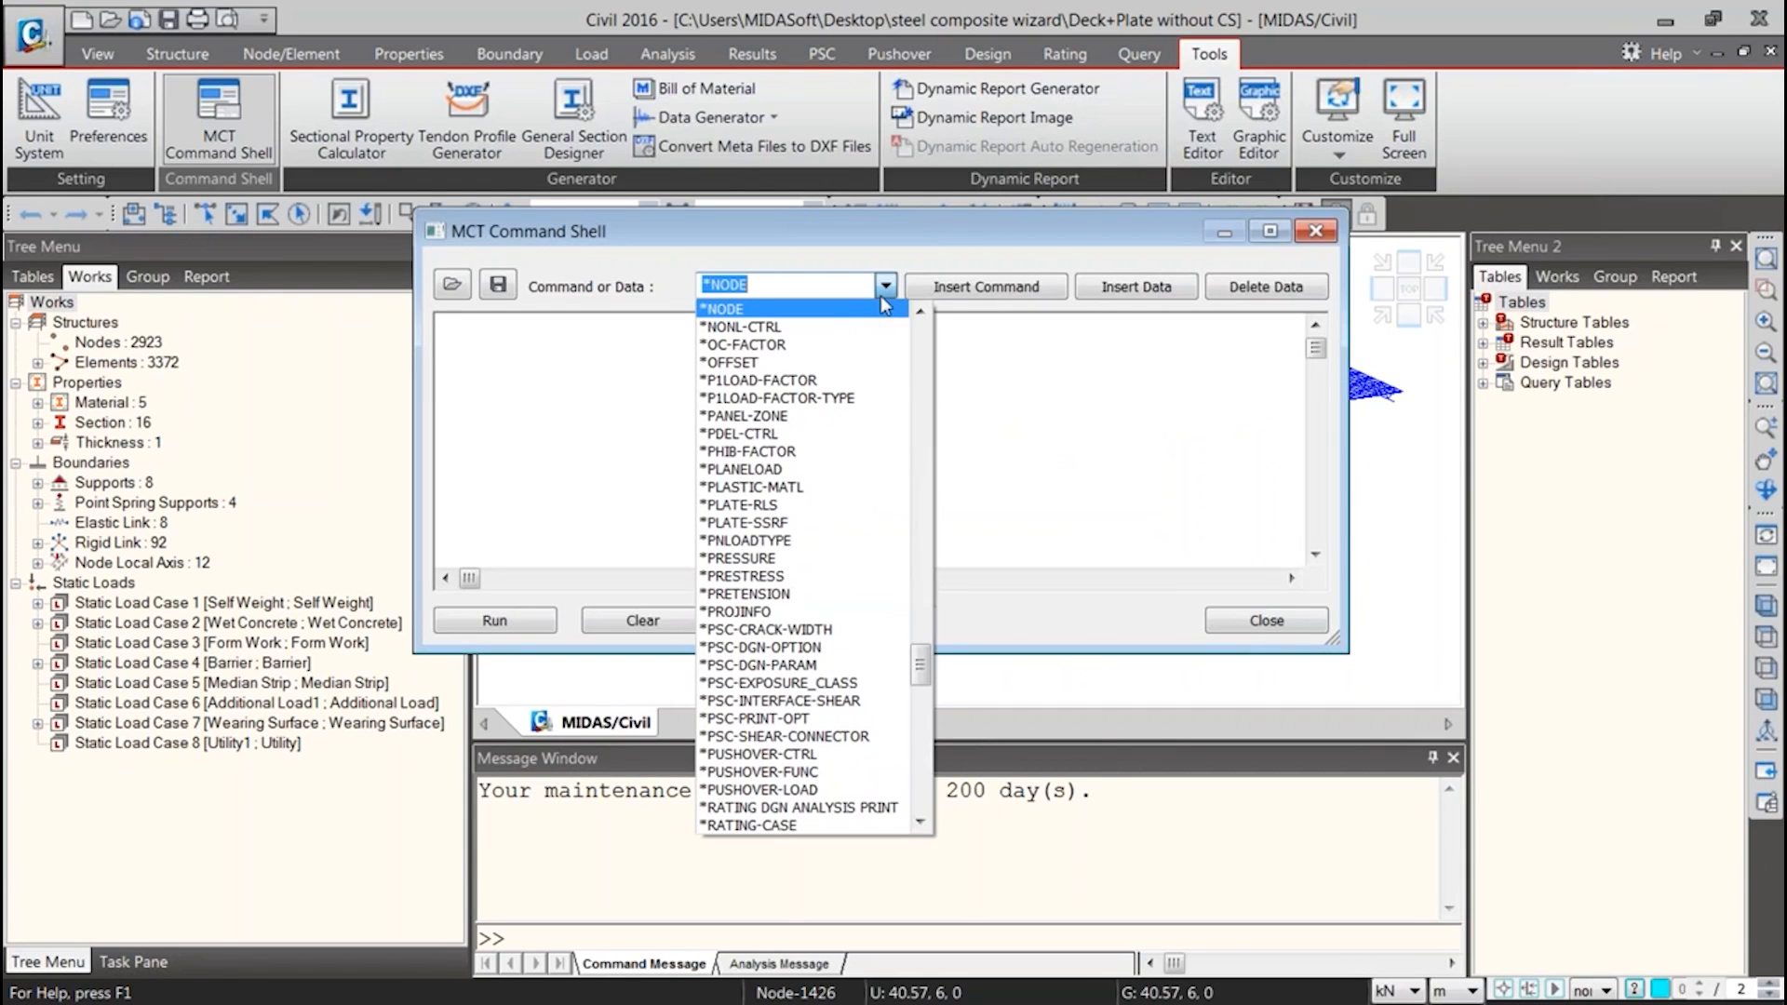
left_click(847, 316)
left_click(986, 285)
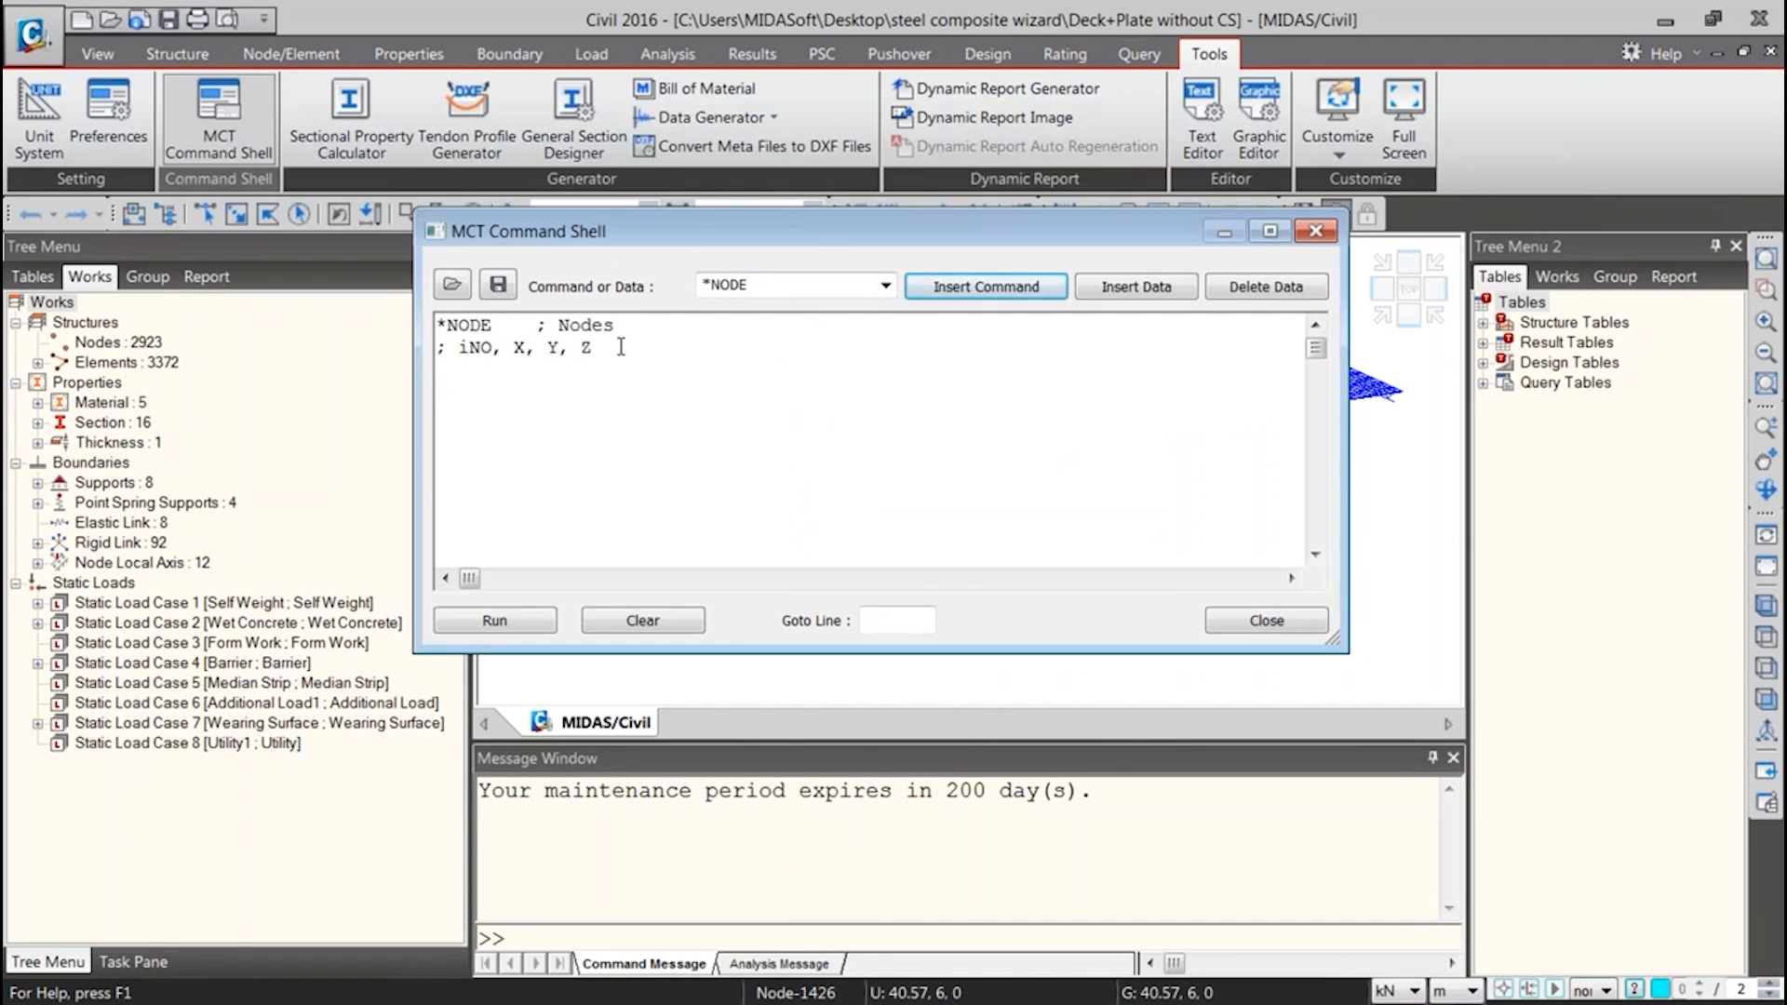
Enter the node data line 1,0,5,0 below the *NODE header, matching its number and X, Y, Z format
left_click(482, 361)
left_click_drag(468, 347, 480, 348)
left_click(466, 389)
type("1,0,5,0")
left_click_drag(438, 349, 606, 347)
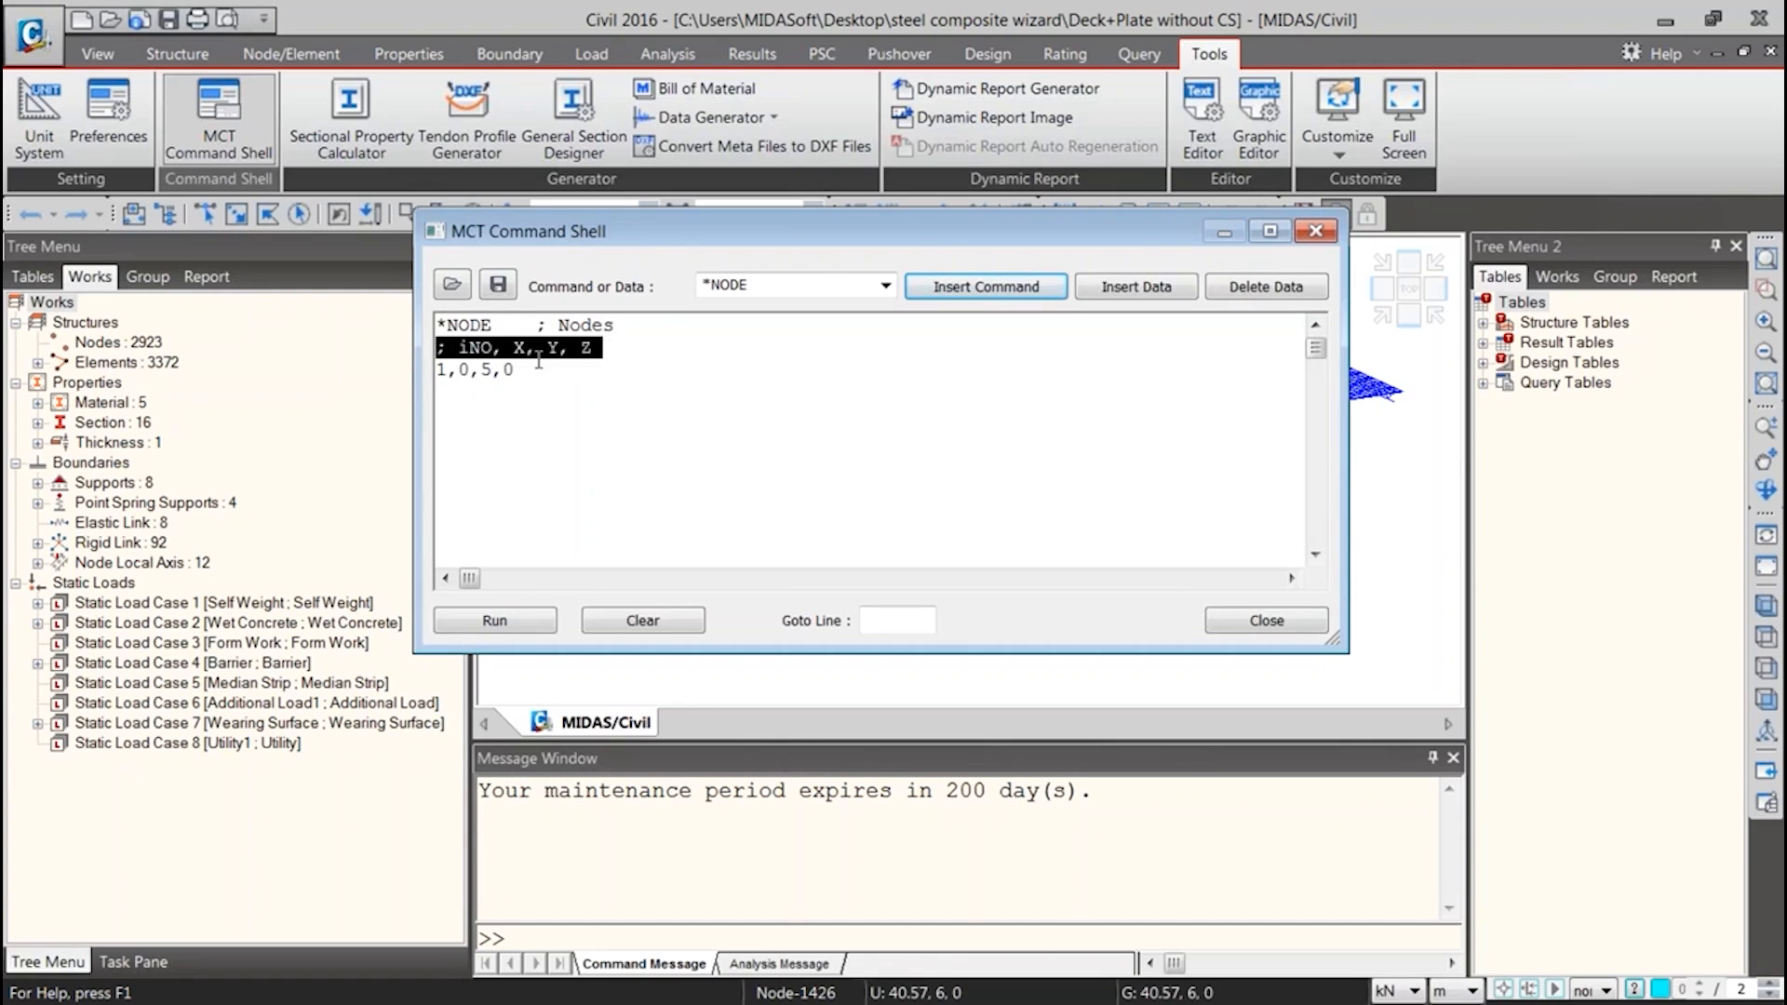
left_click_drag(426, 369, 516, 370)
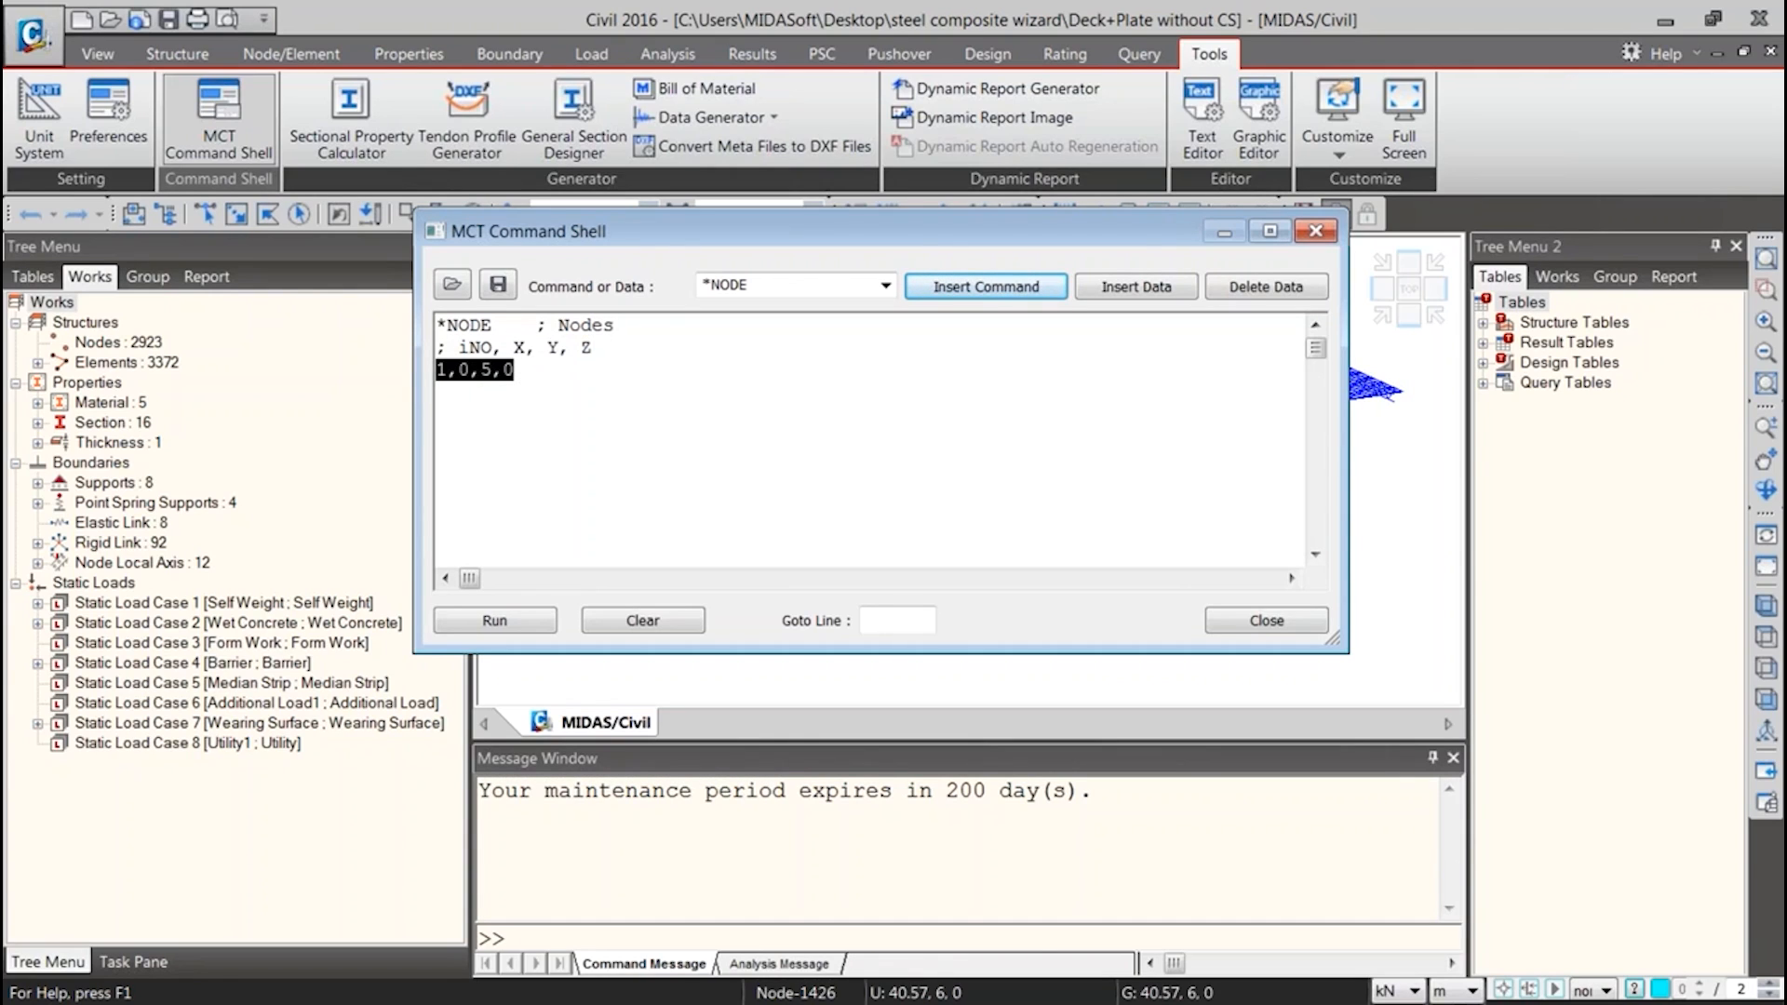
left_click(603, 385)
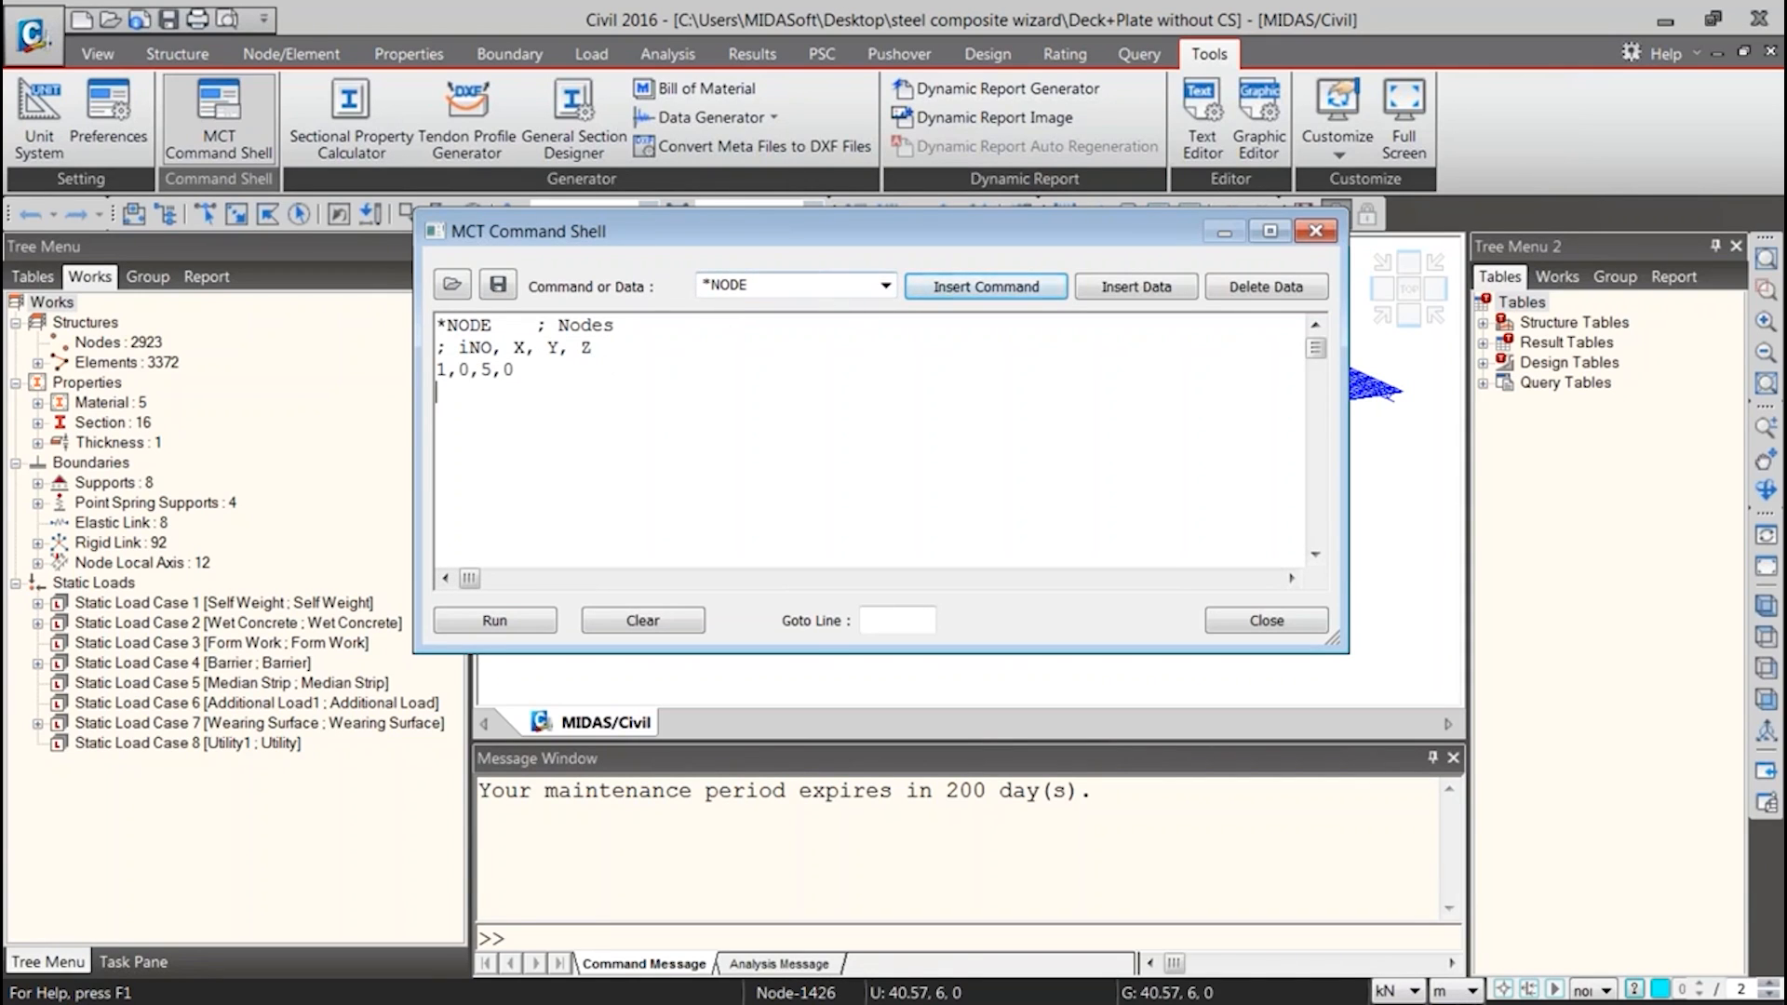
Insert the *SECTION command header below the node data in the MCT Command Shell
left_click(885, 285)
scroll(787, 735, "up", 12)
left_click_drag(920, 603, 922, 709)
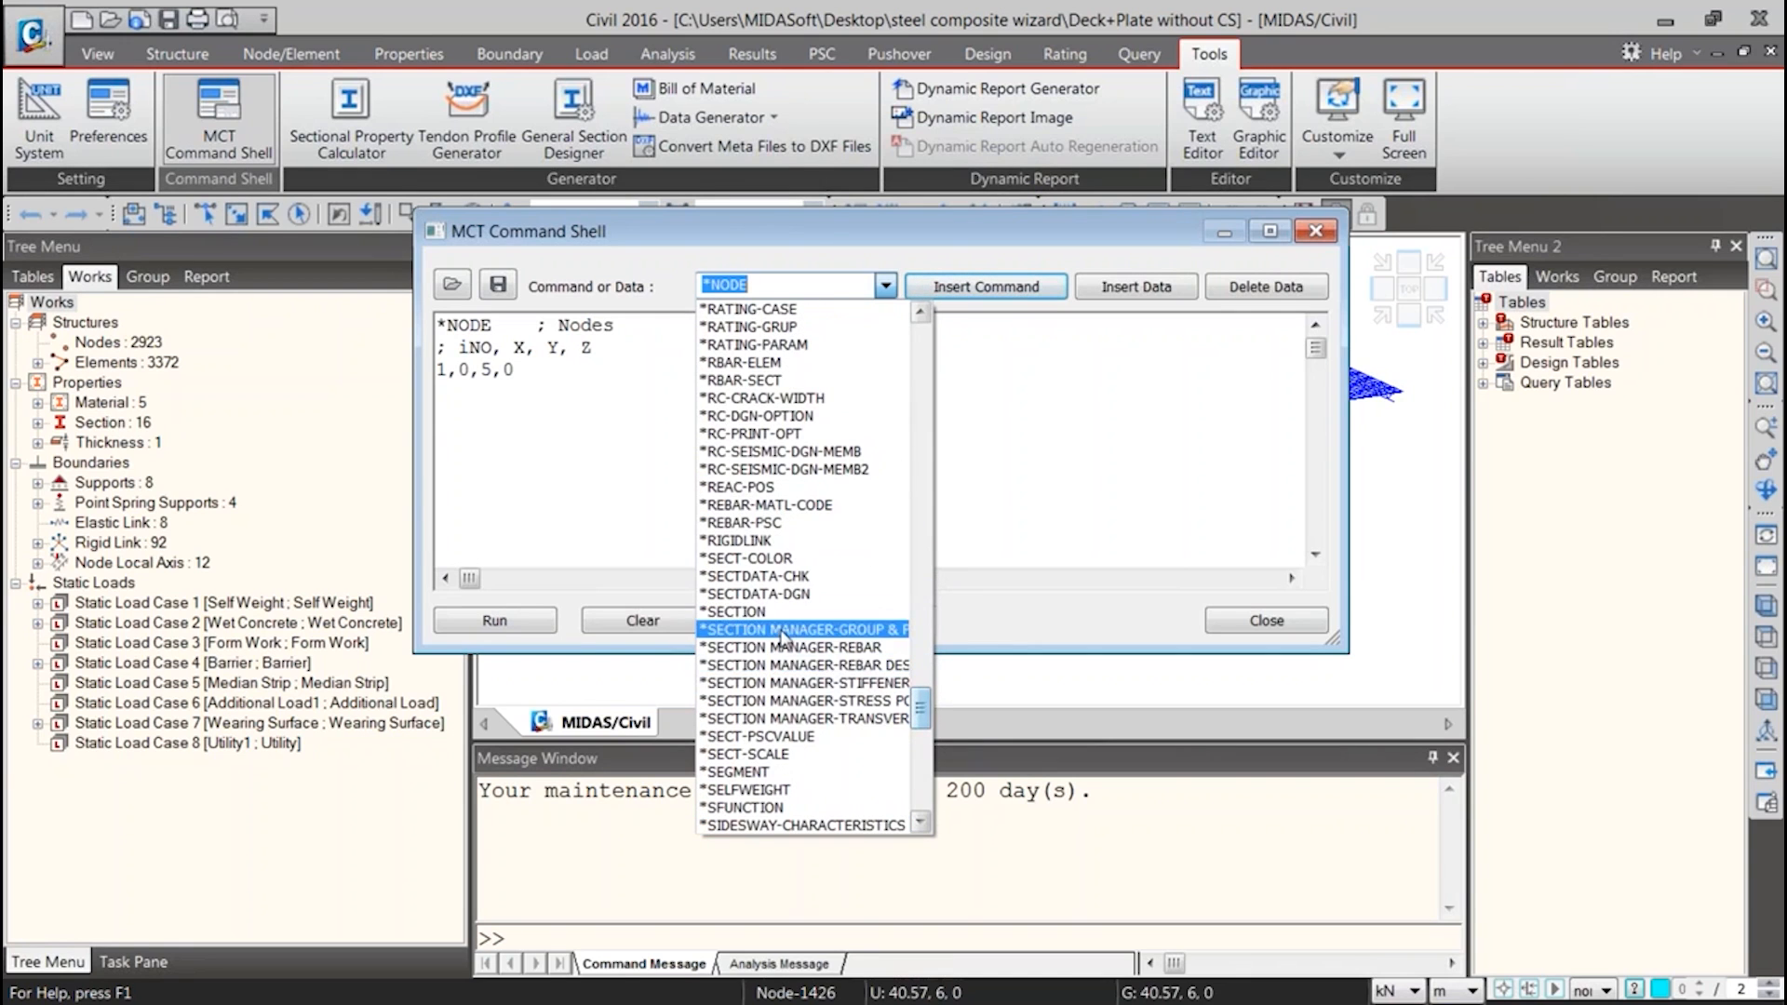
left_click(744, 611)
left_click(986, 286)
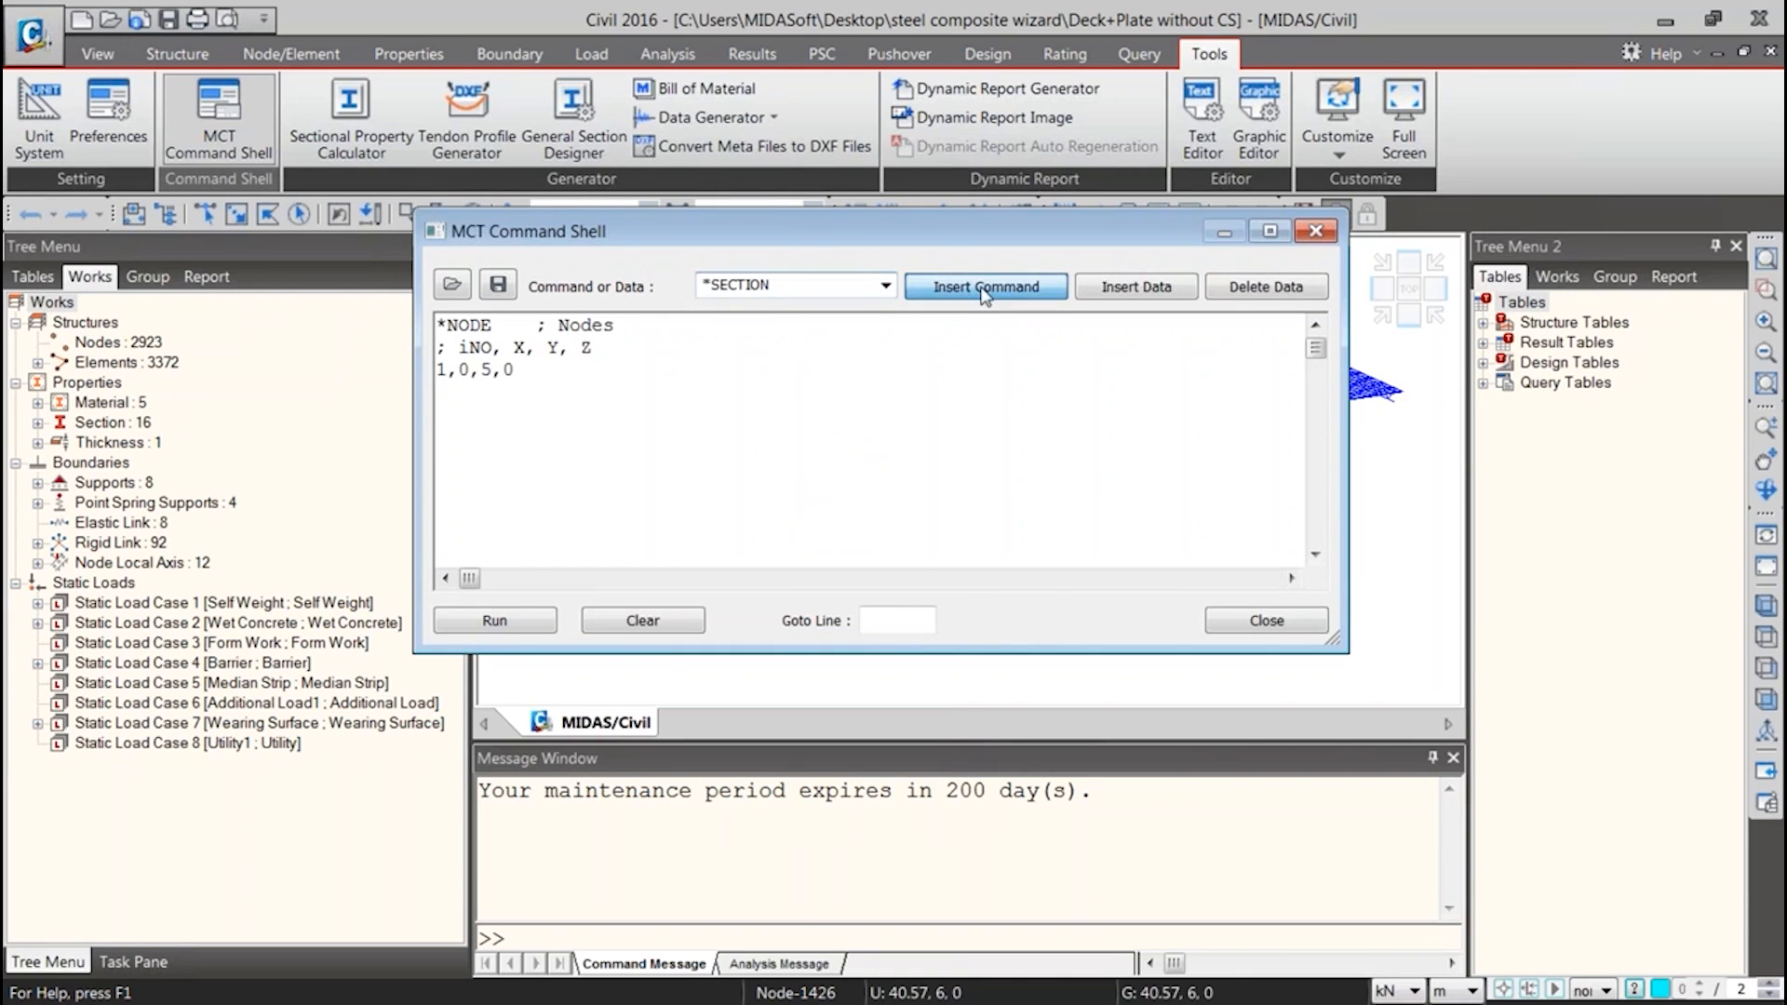
Review the *SECTION data format lines and delete all text from the command shell
left_click(703, 437)
scroll(574, 453, "down", 3)
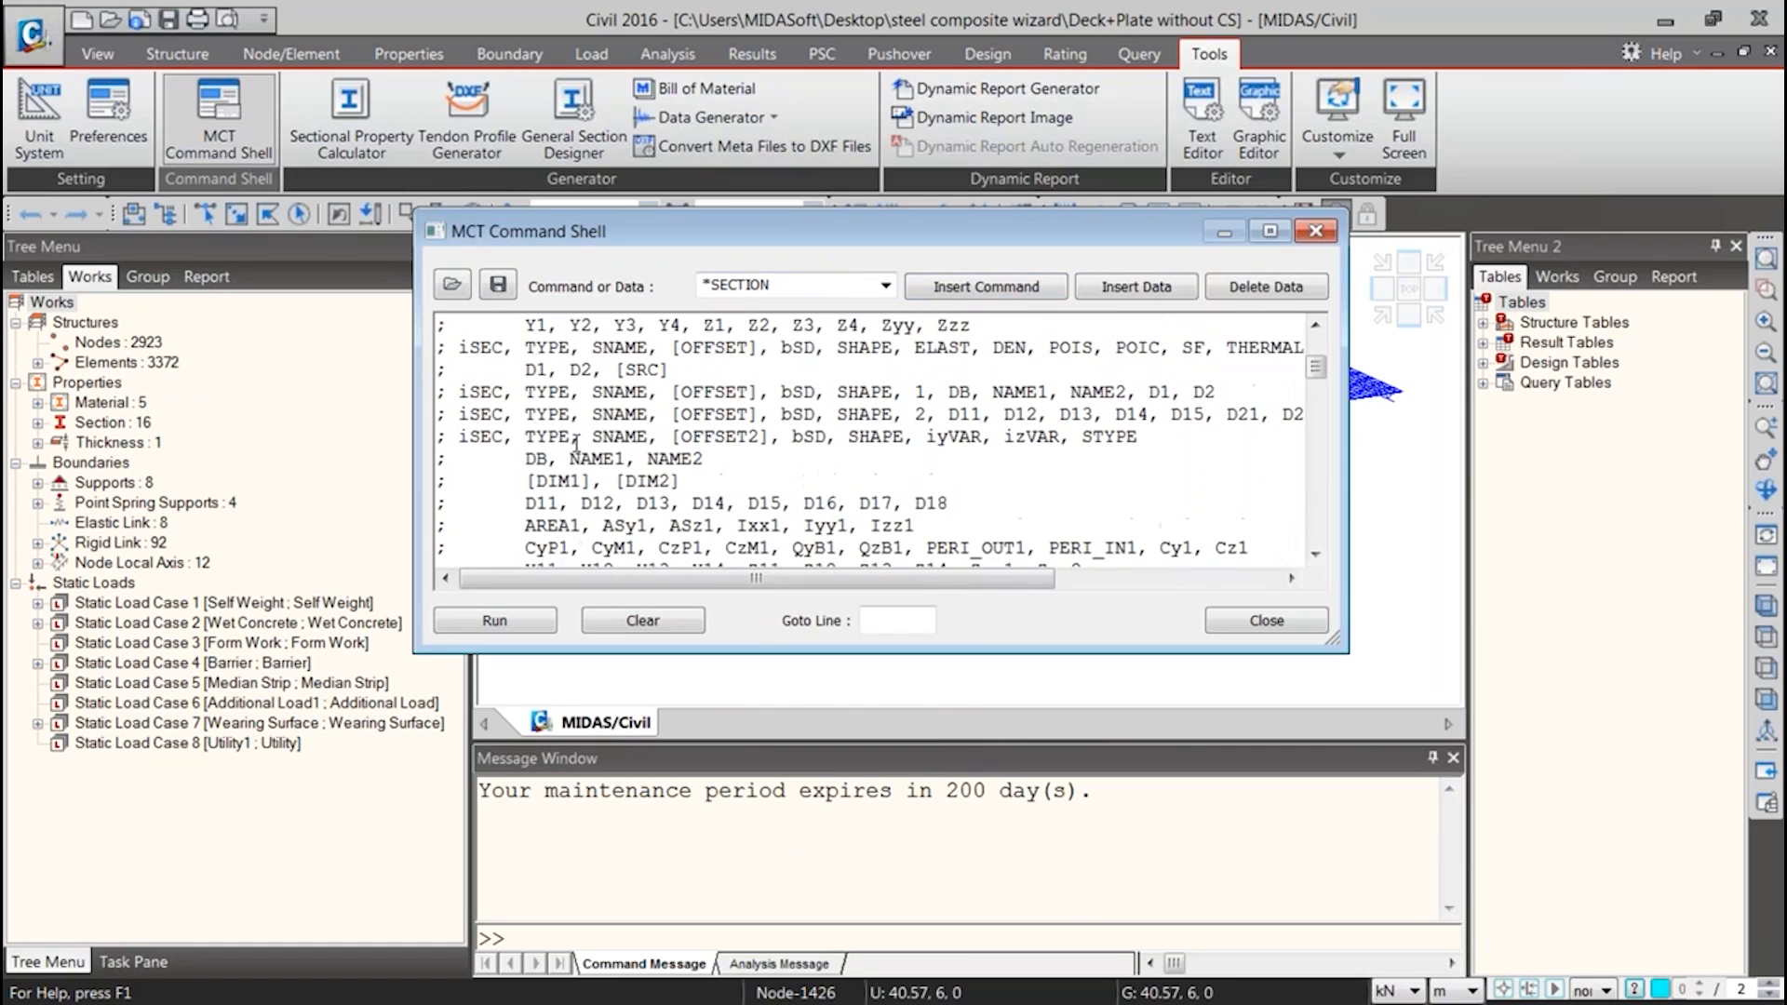
scroll(559, 442, "up", 3)
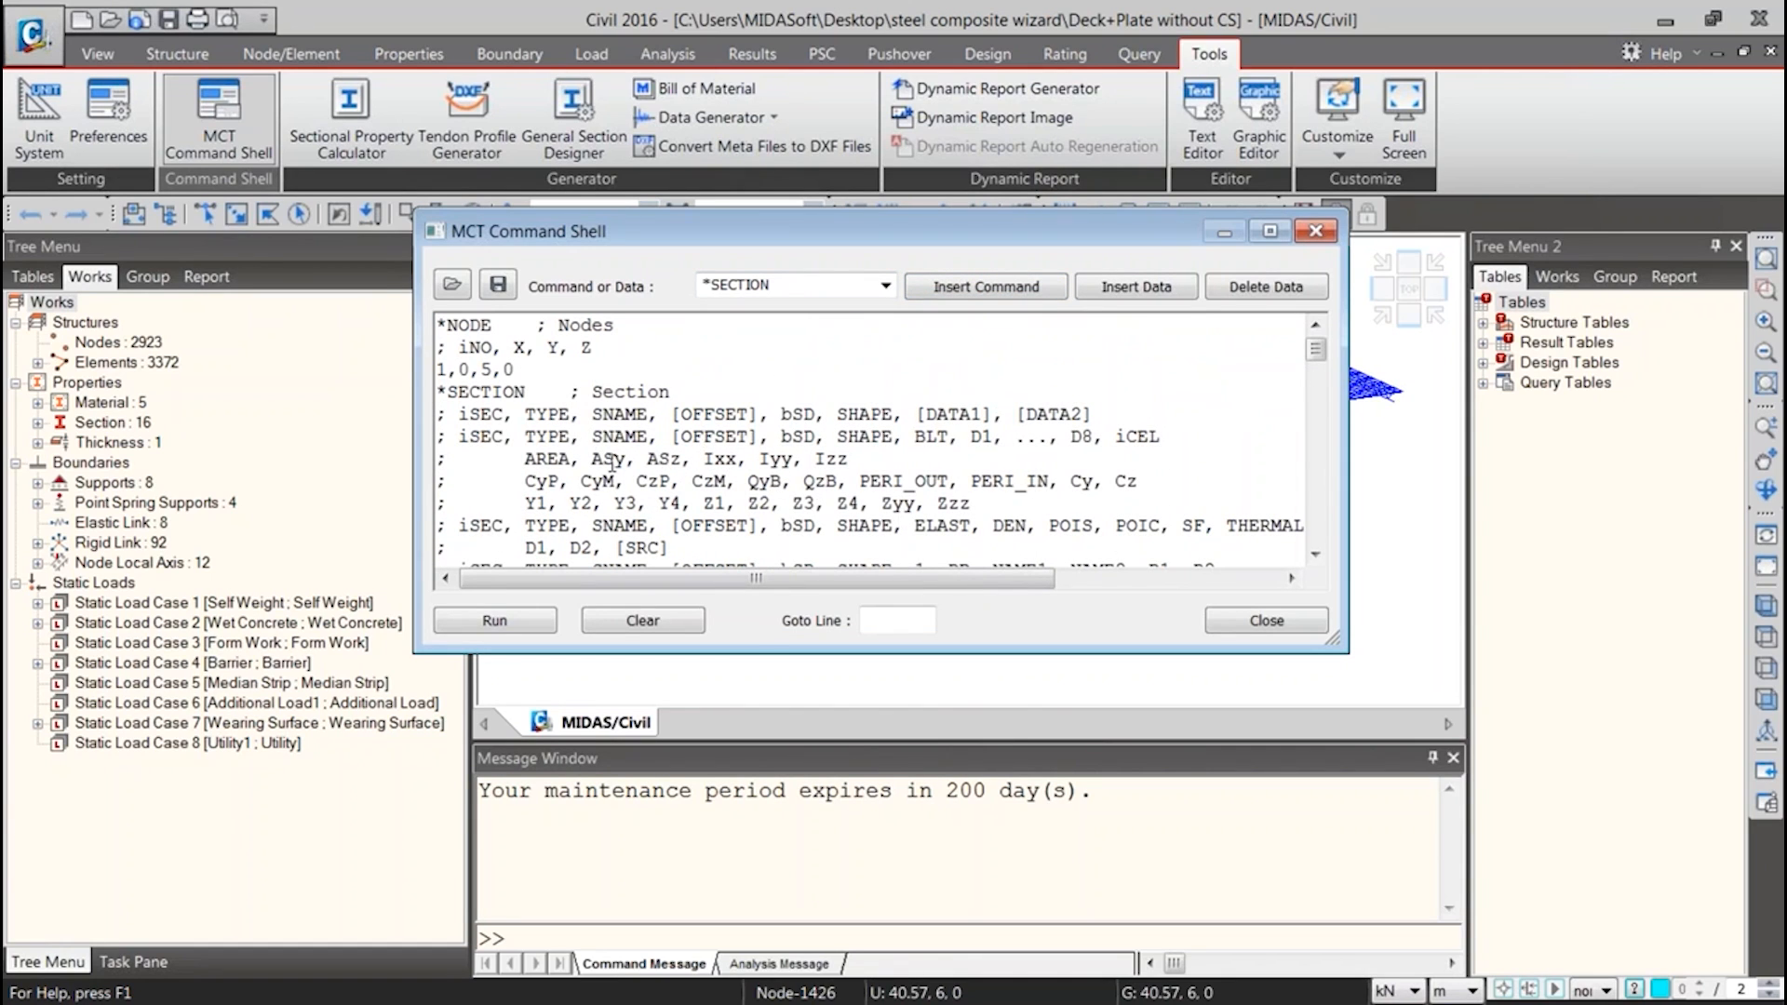
scroll(693, 493, "down", 6)
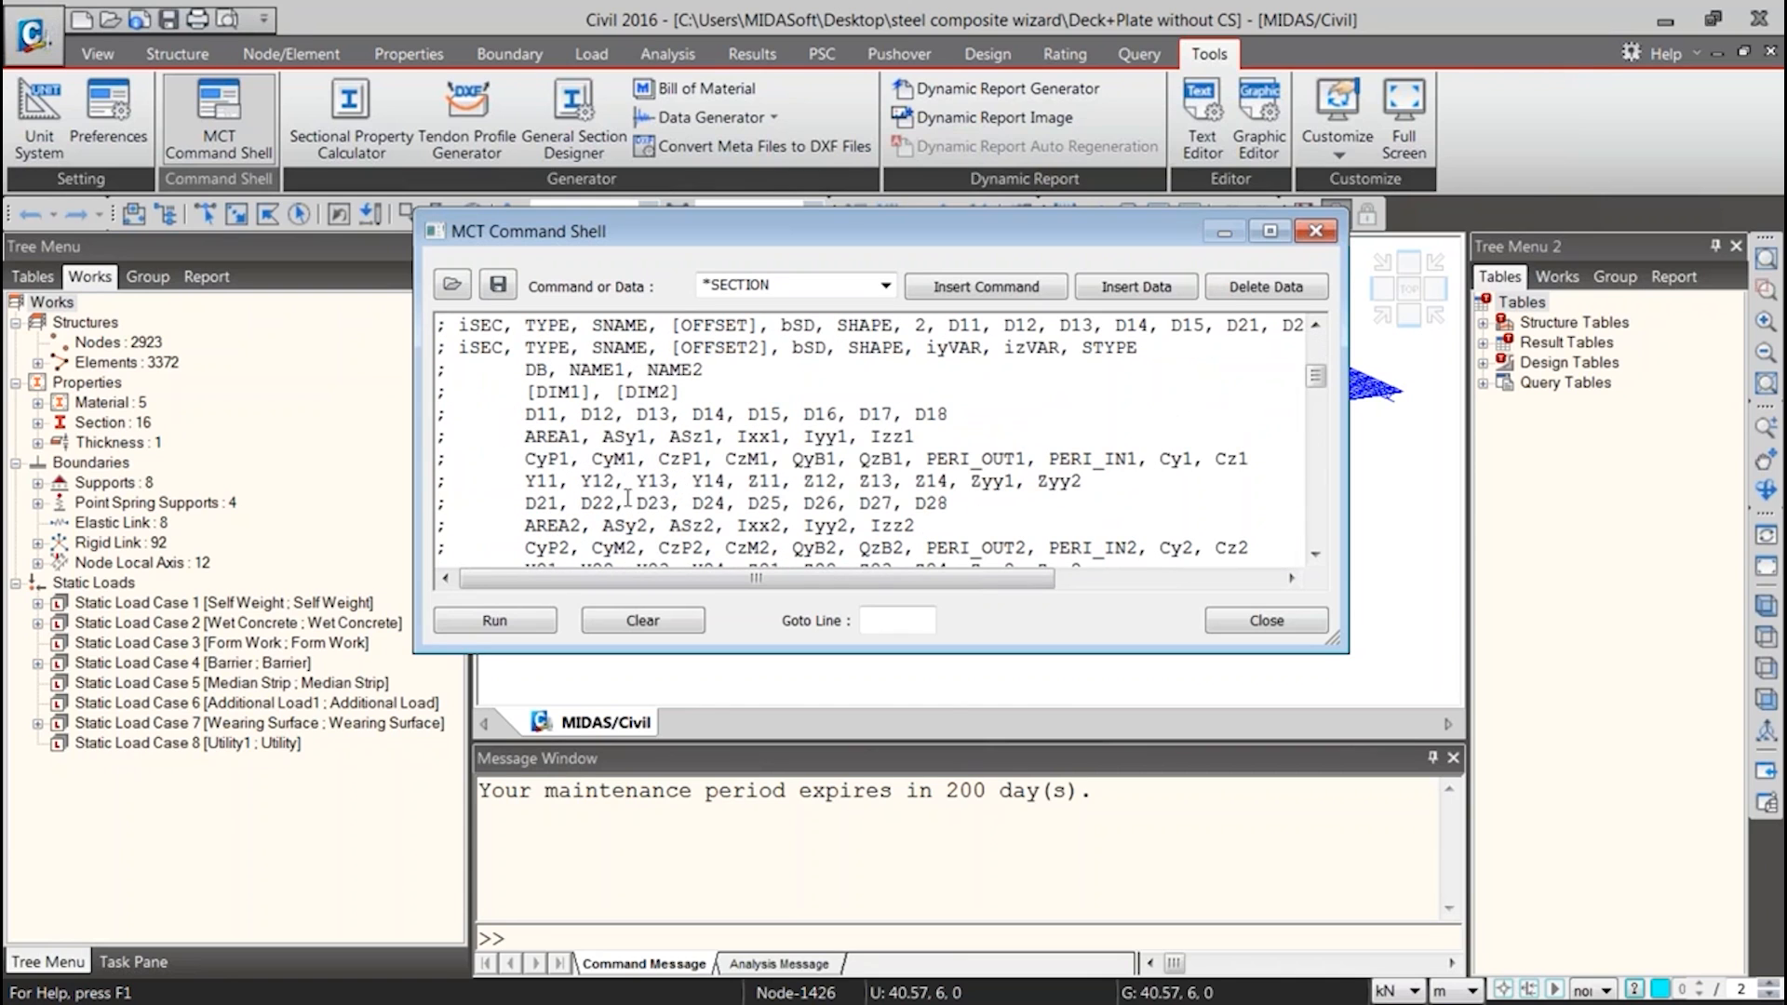
scroll(628, 498, "down", 3)
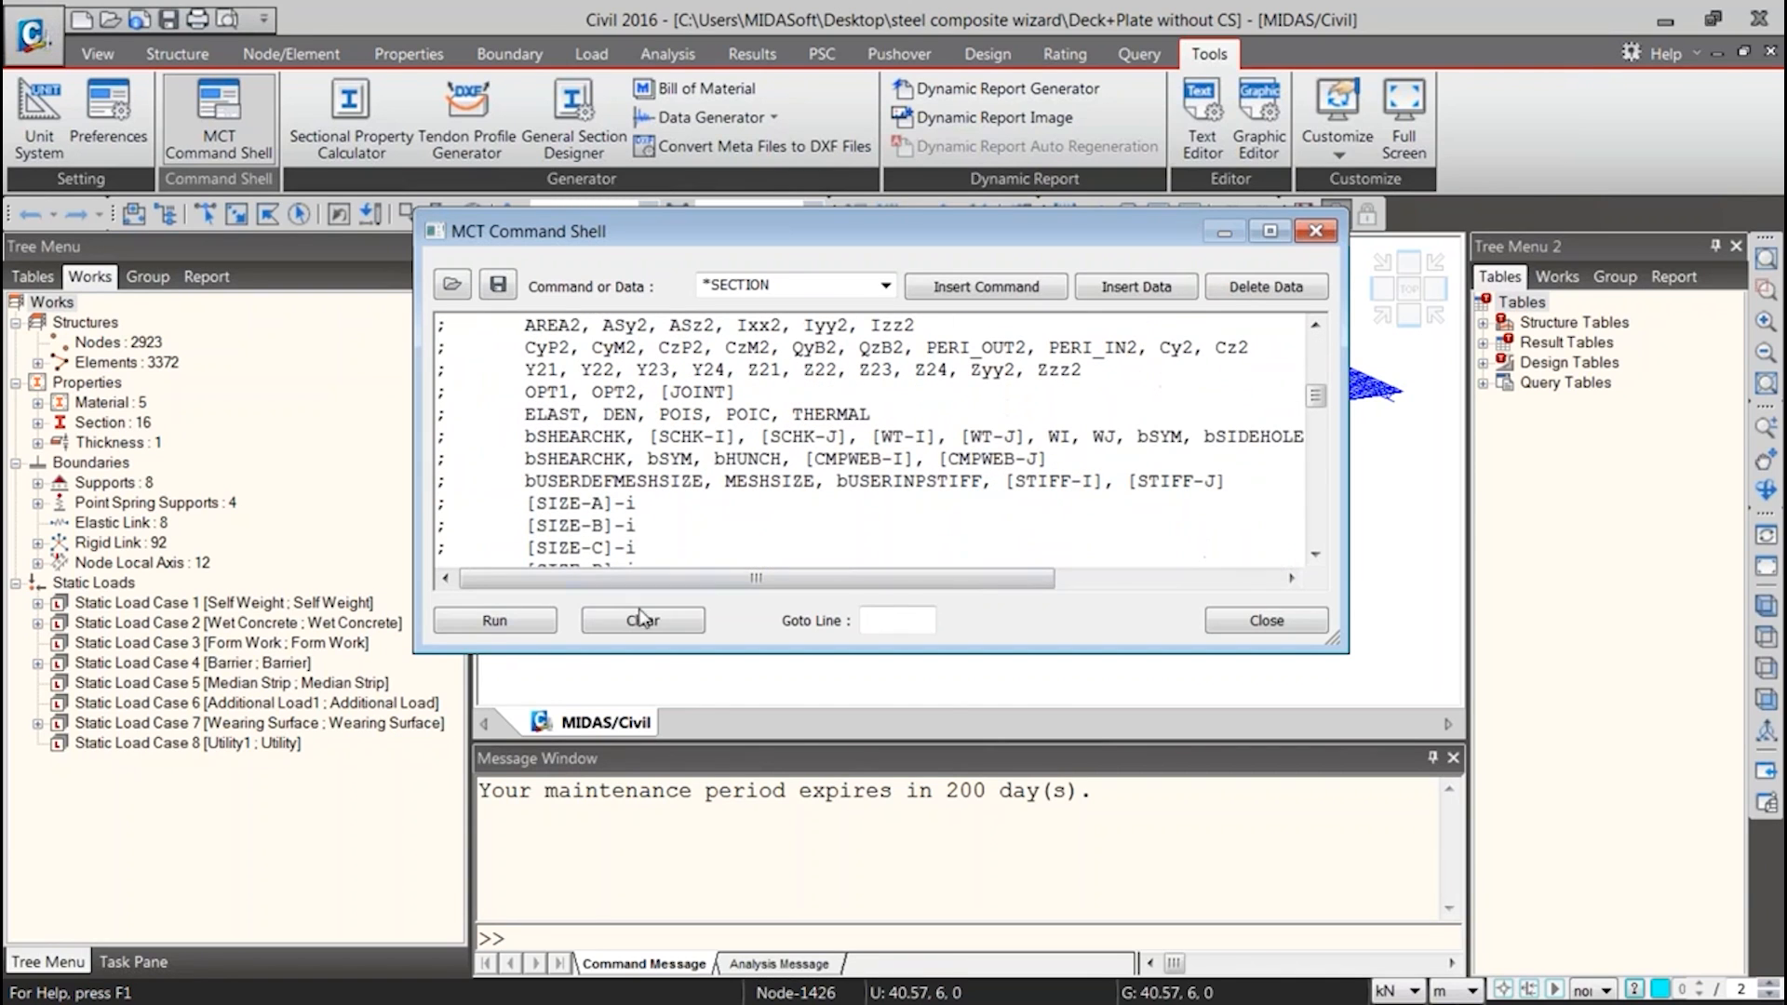
scroll(656, 544, "down", 8)
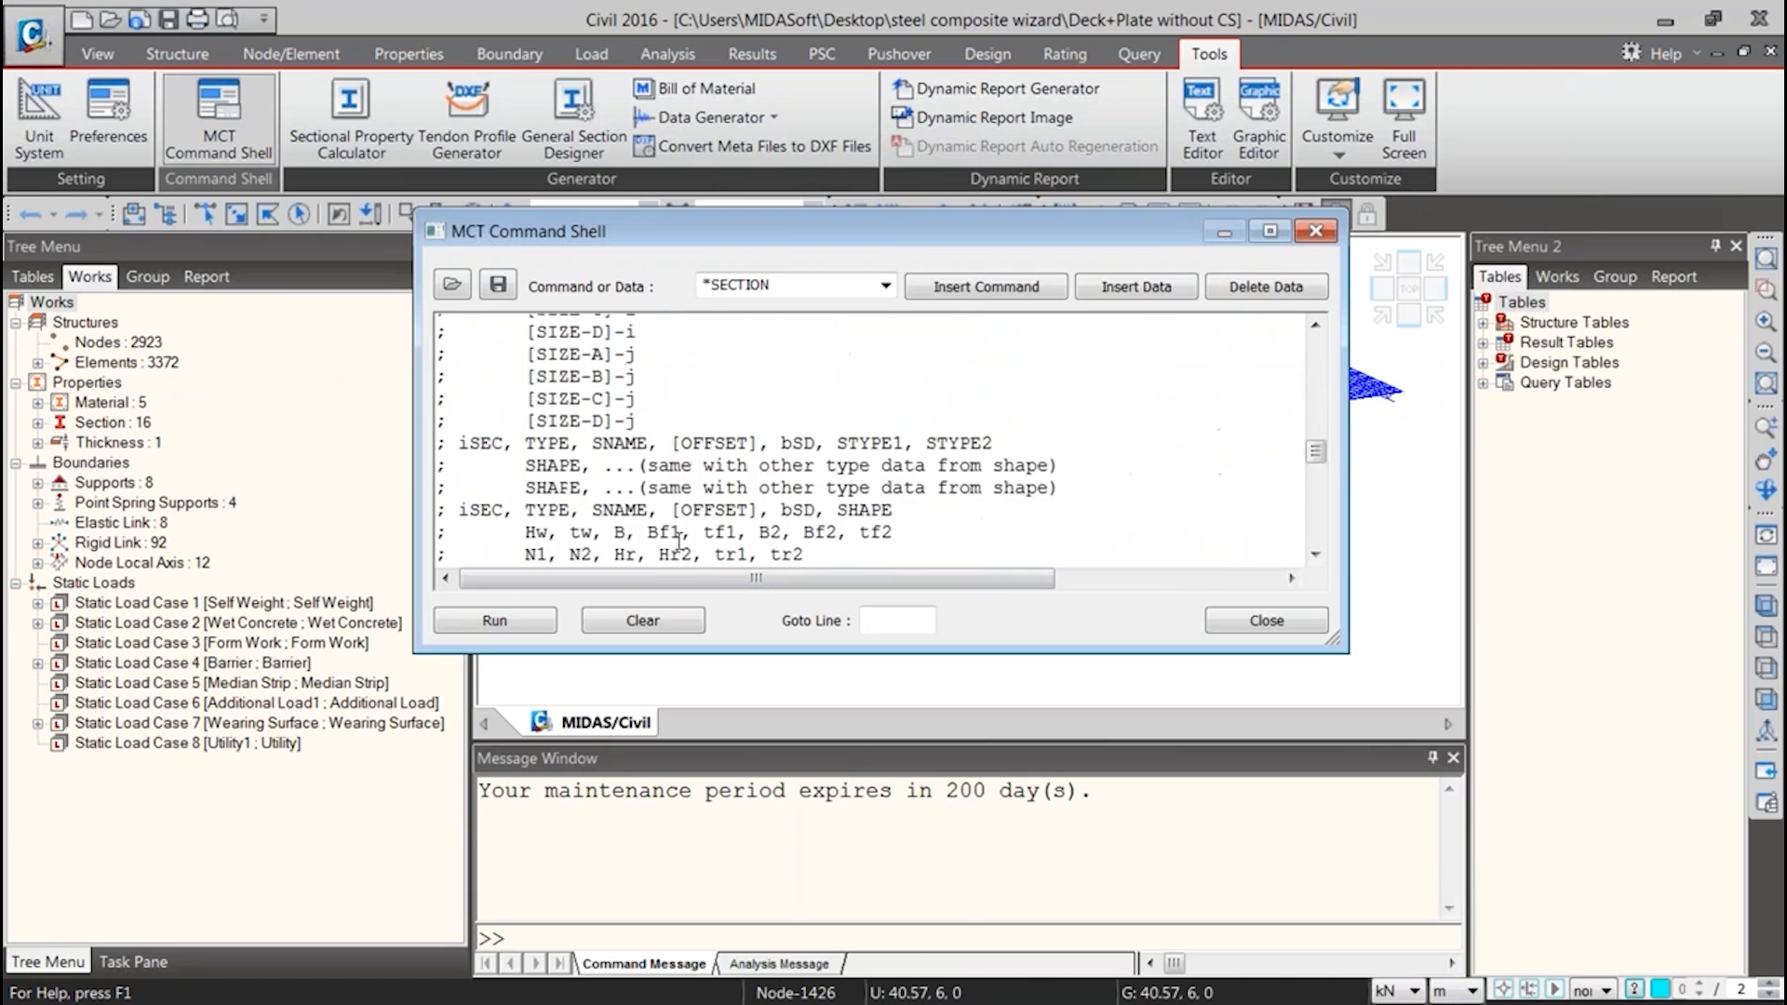
left_click_drag(843, 546, 413, 325)
key("Delete")
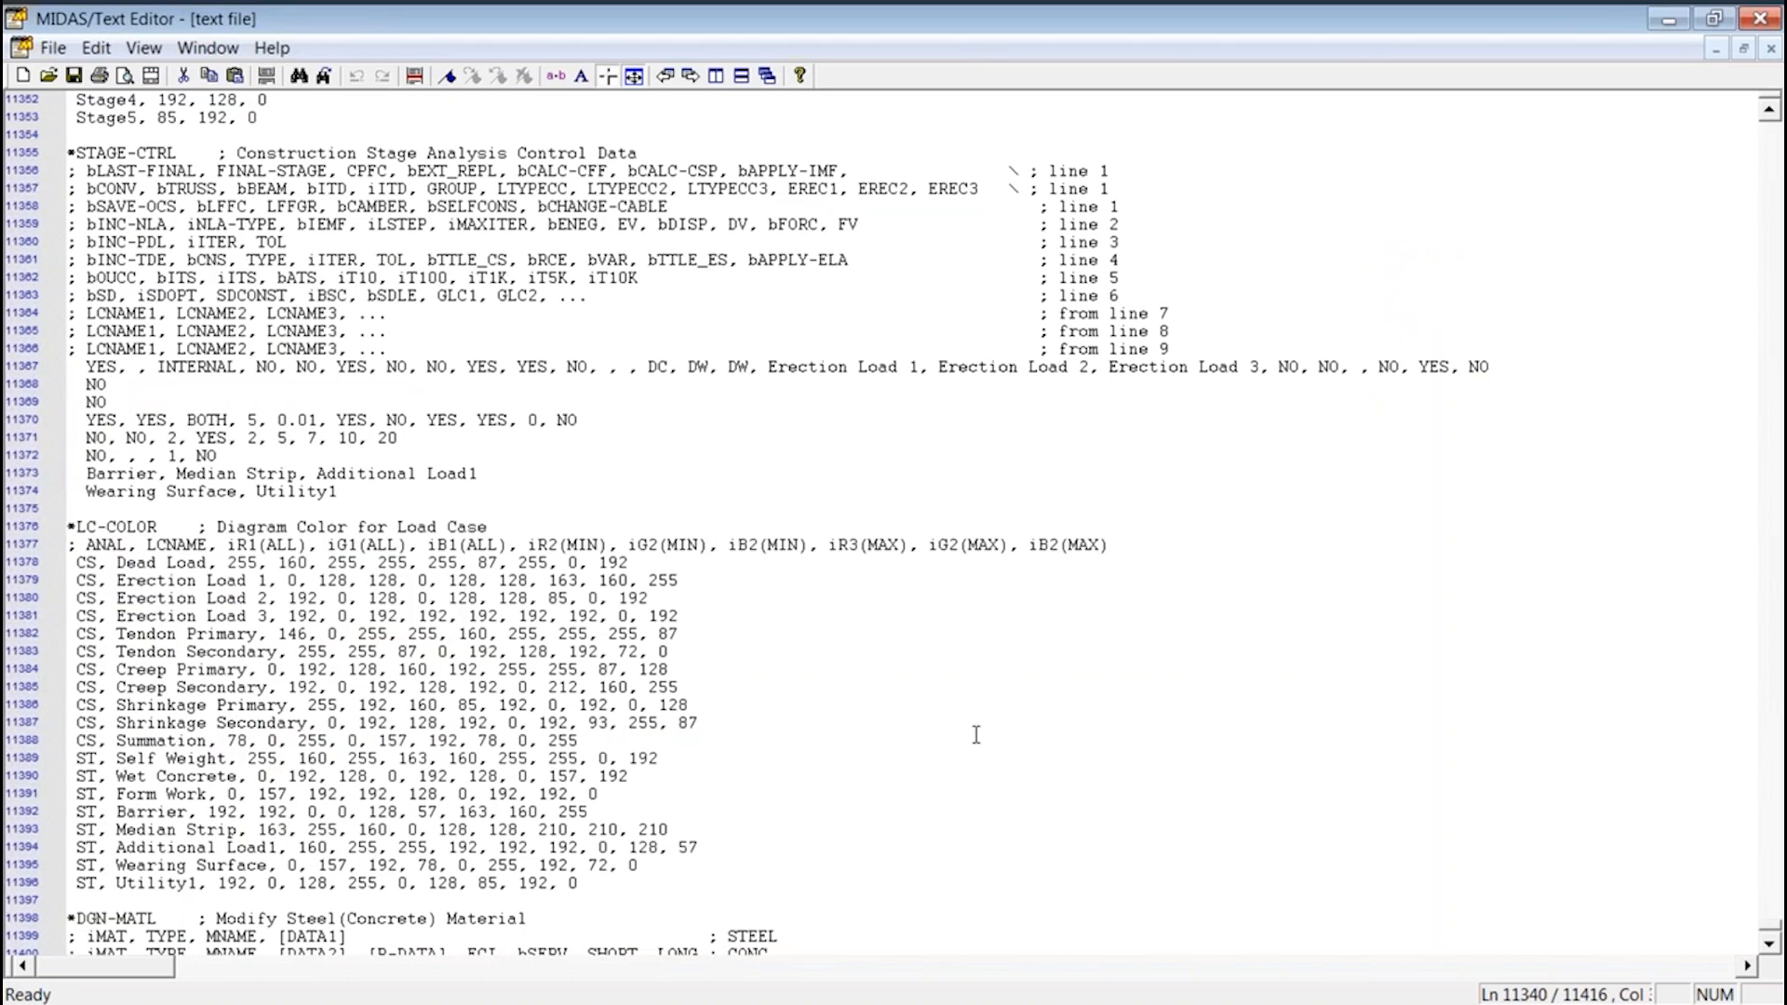
Copy the *STAGE block, from its header through the Stage5 line, from the MCT text file into the command shell
scroll(164, 392, "up", 2)
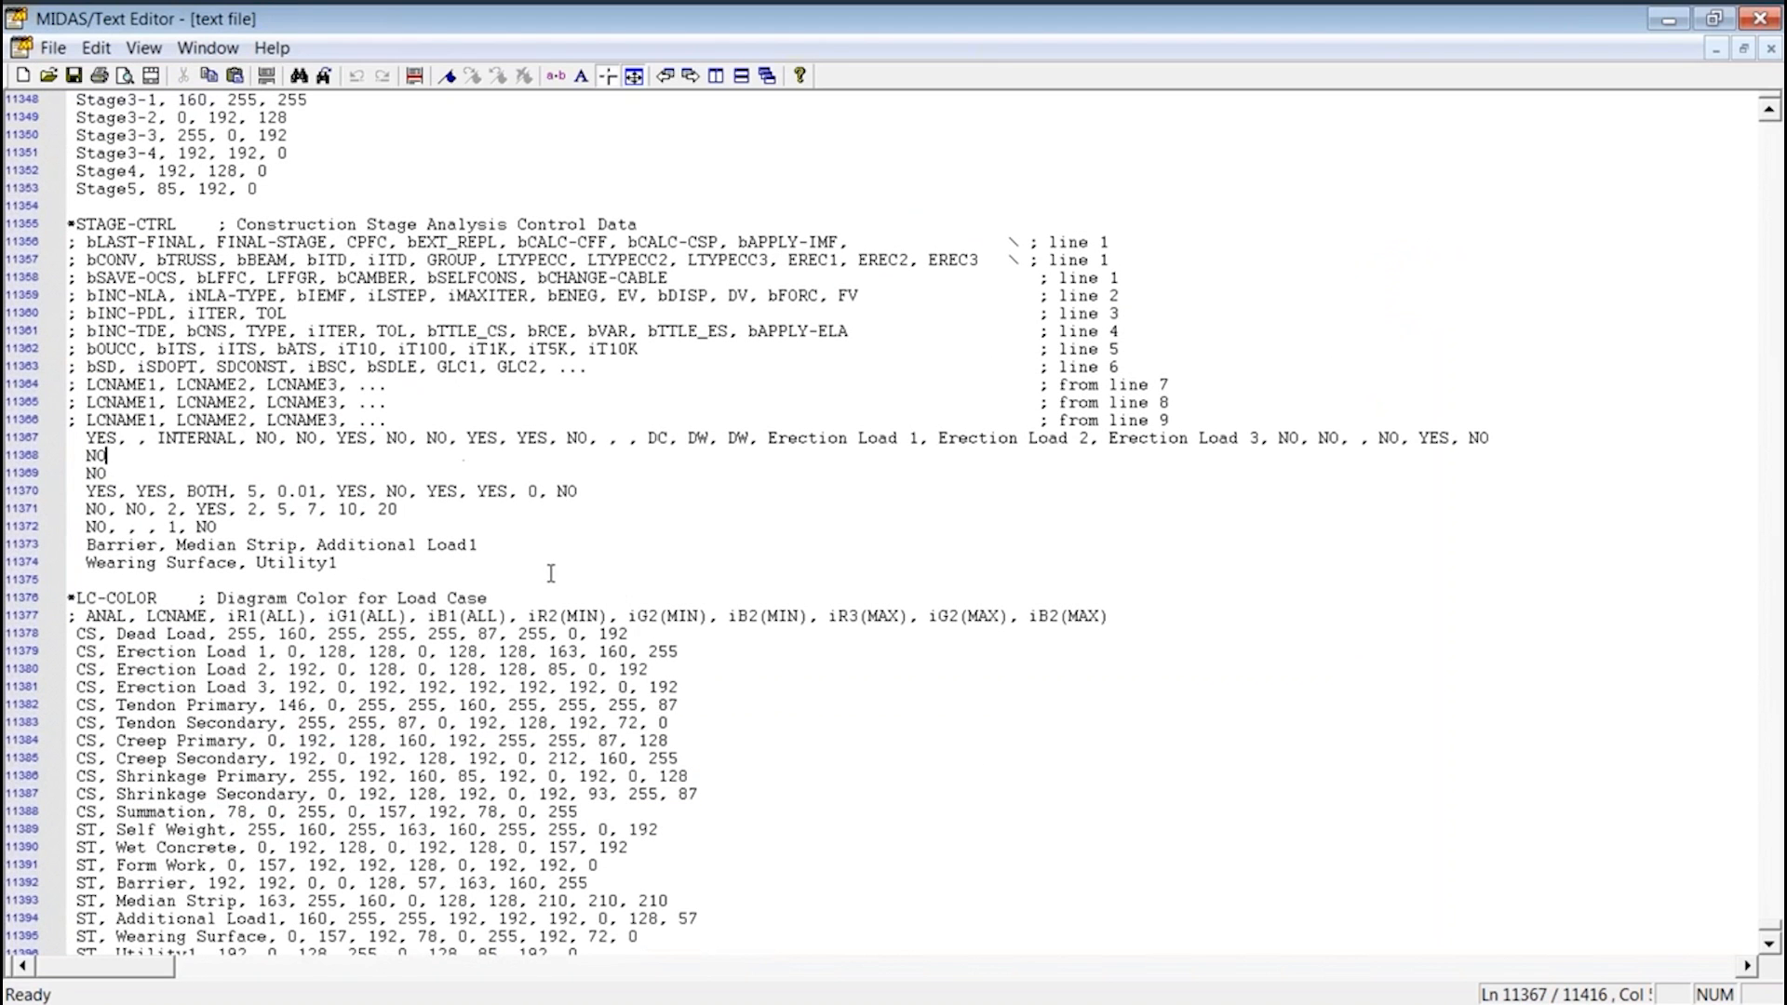
left_click_drag(343, 563, 164, 456)
scroll(173, 479, "up", 12)
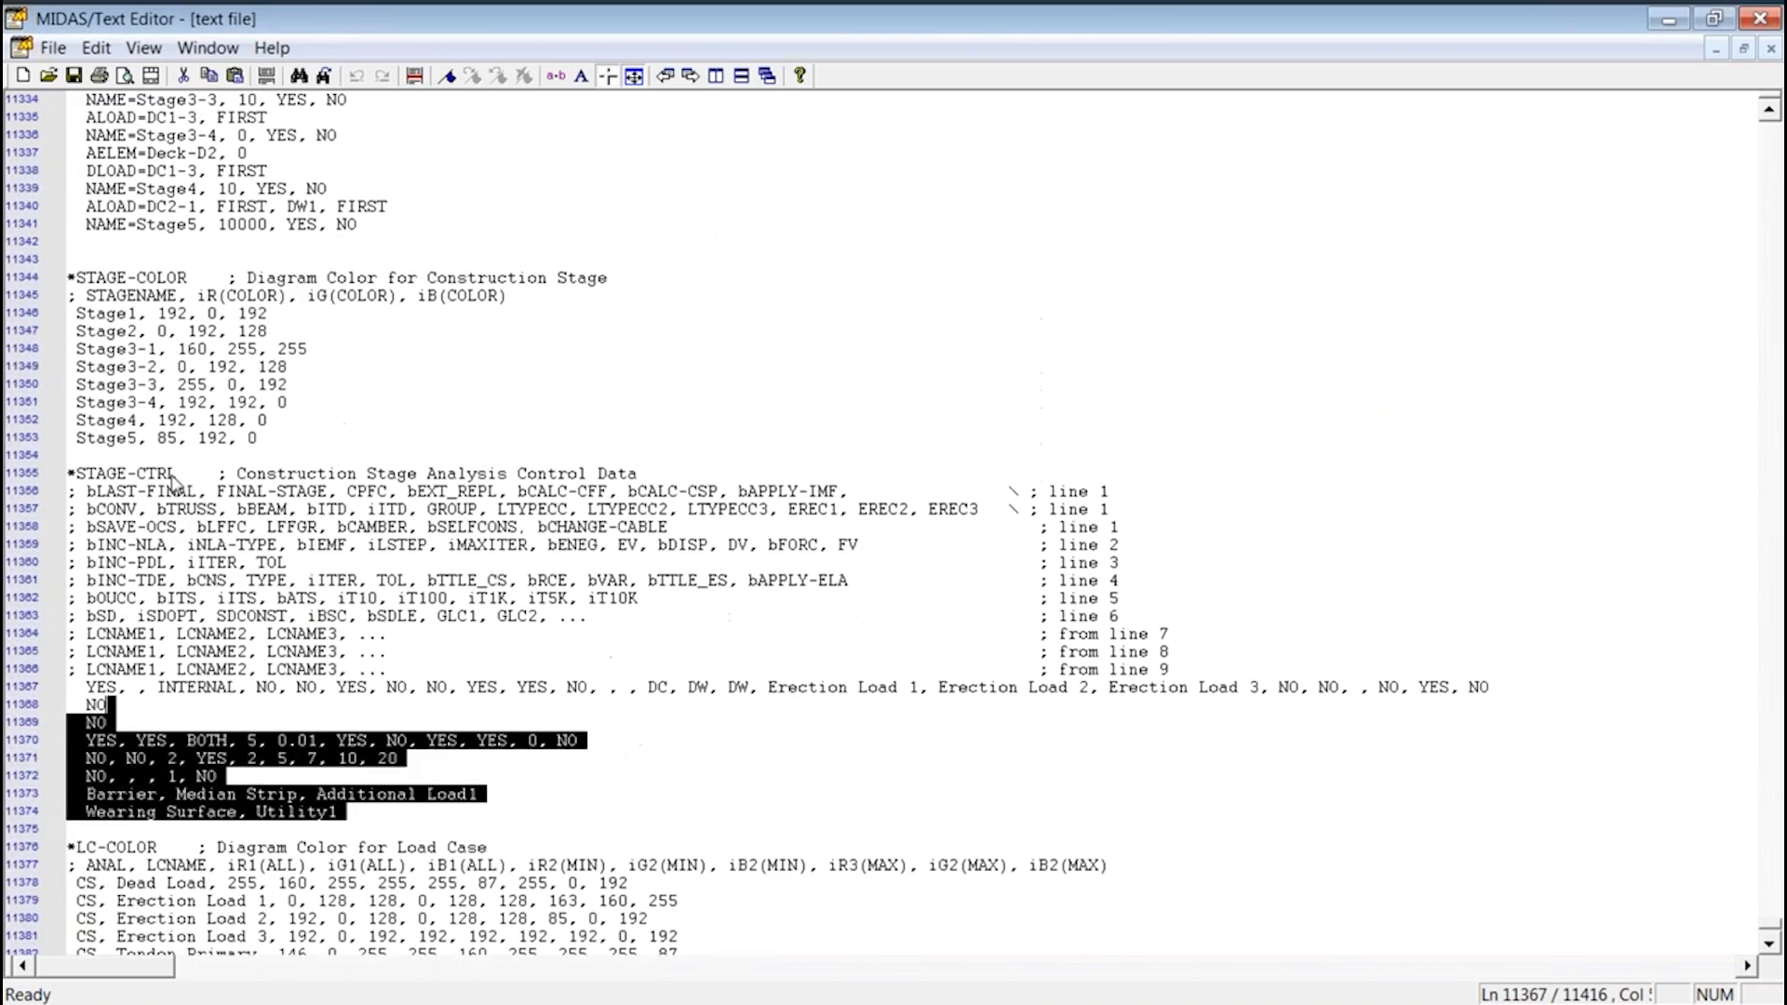
scroll(79, 321, "up", 4)
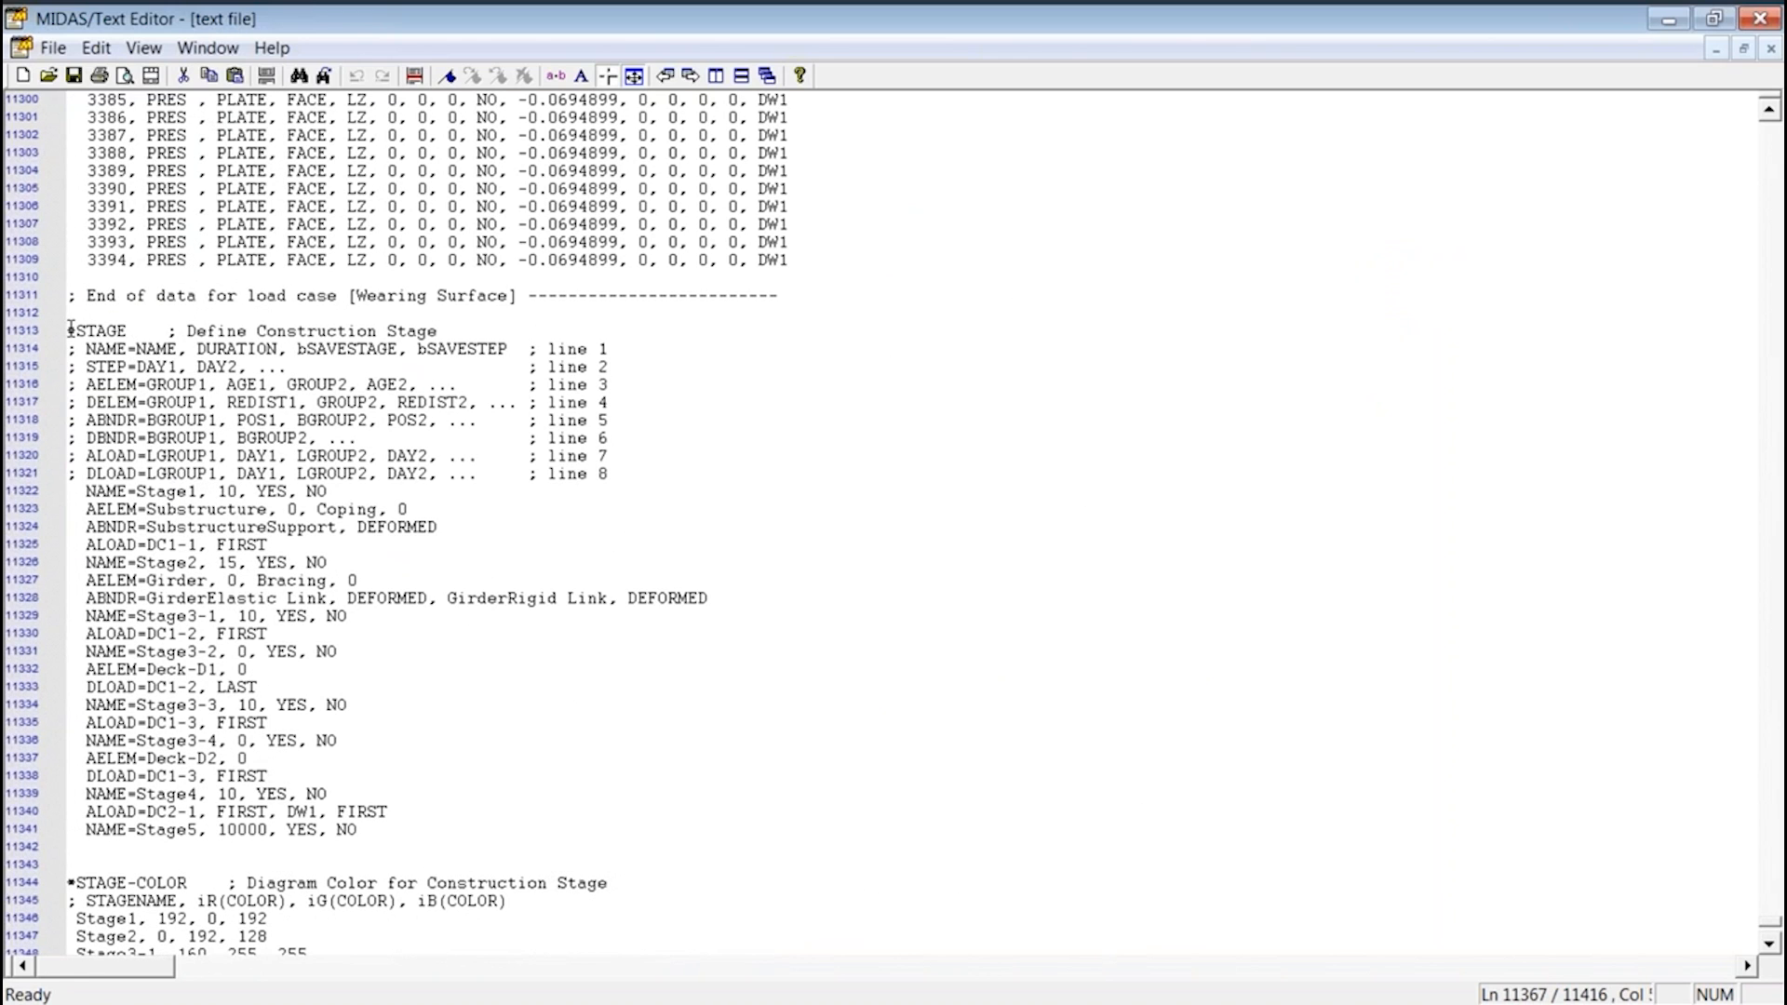
left_click_drag(71, 328, 535, 834)
key("ctrl+c")
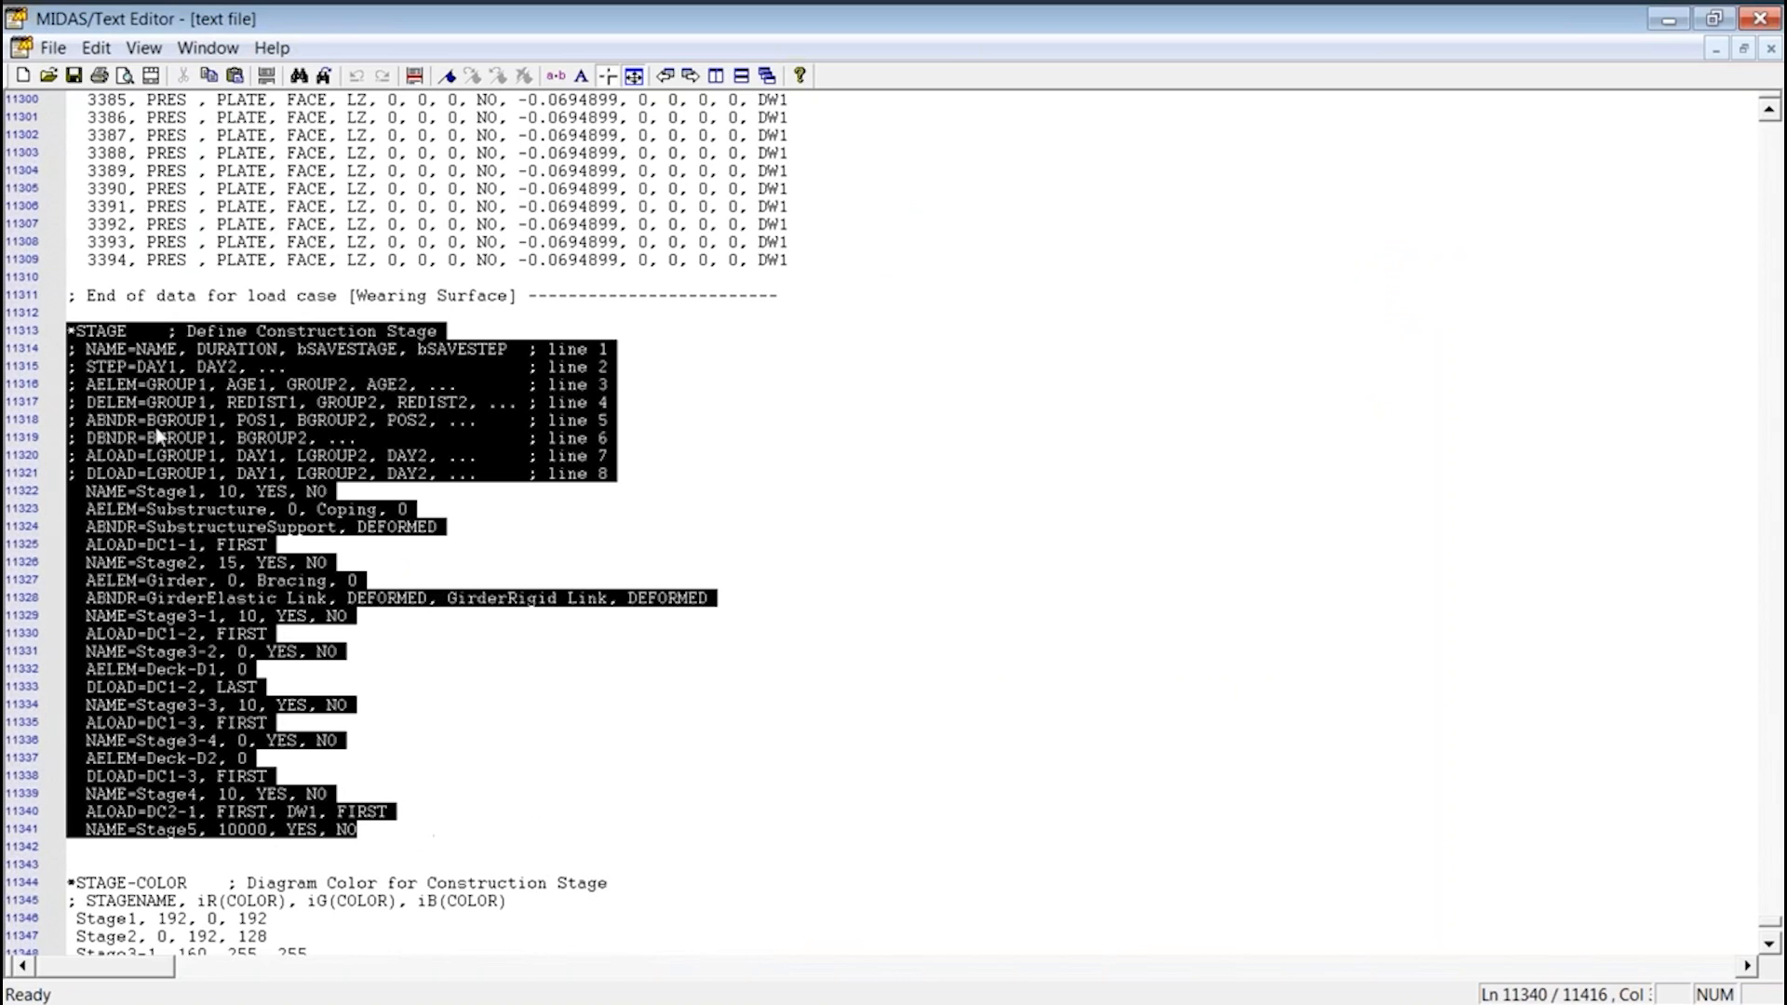
left_click(1672, 23)
key("ctrl+v")
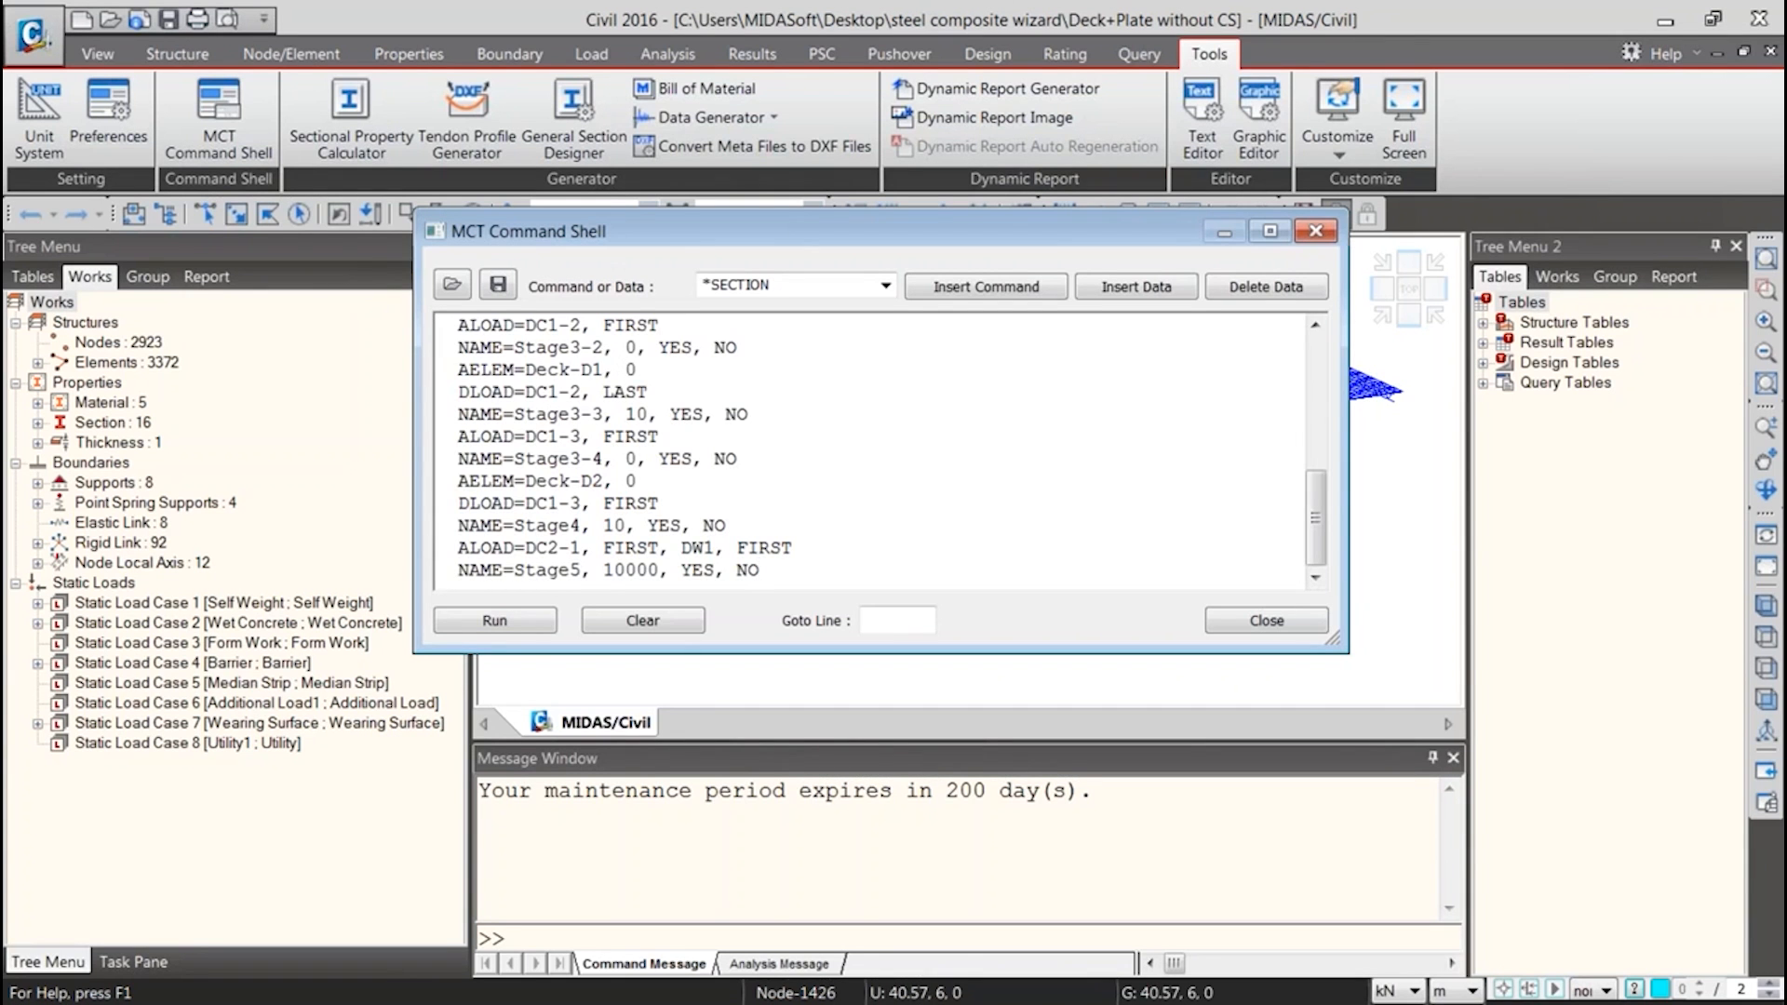
Run the pasted *STAGE commands and check the stage lines against the model's Works tree
left_click_drag(1315, 516, 1315, 382)
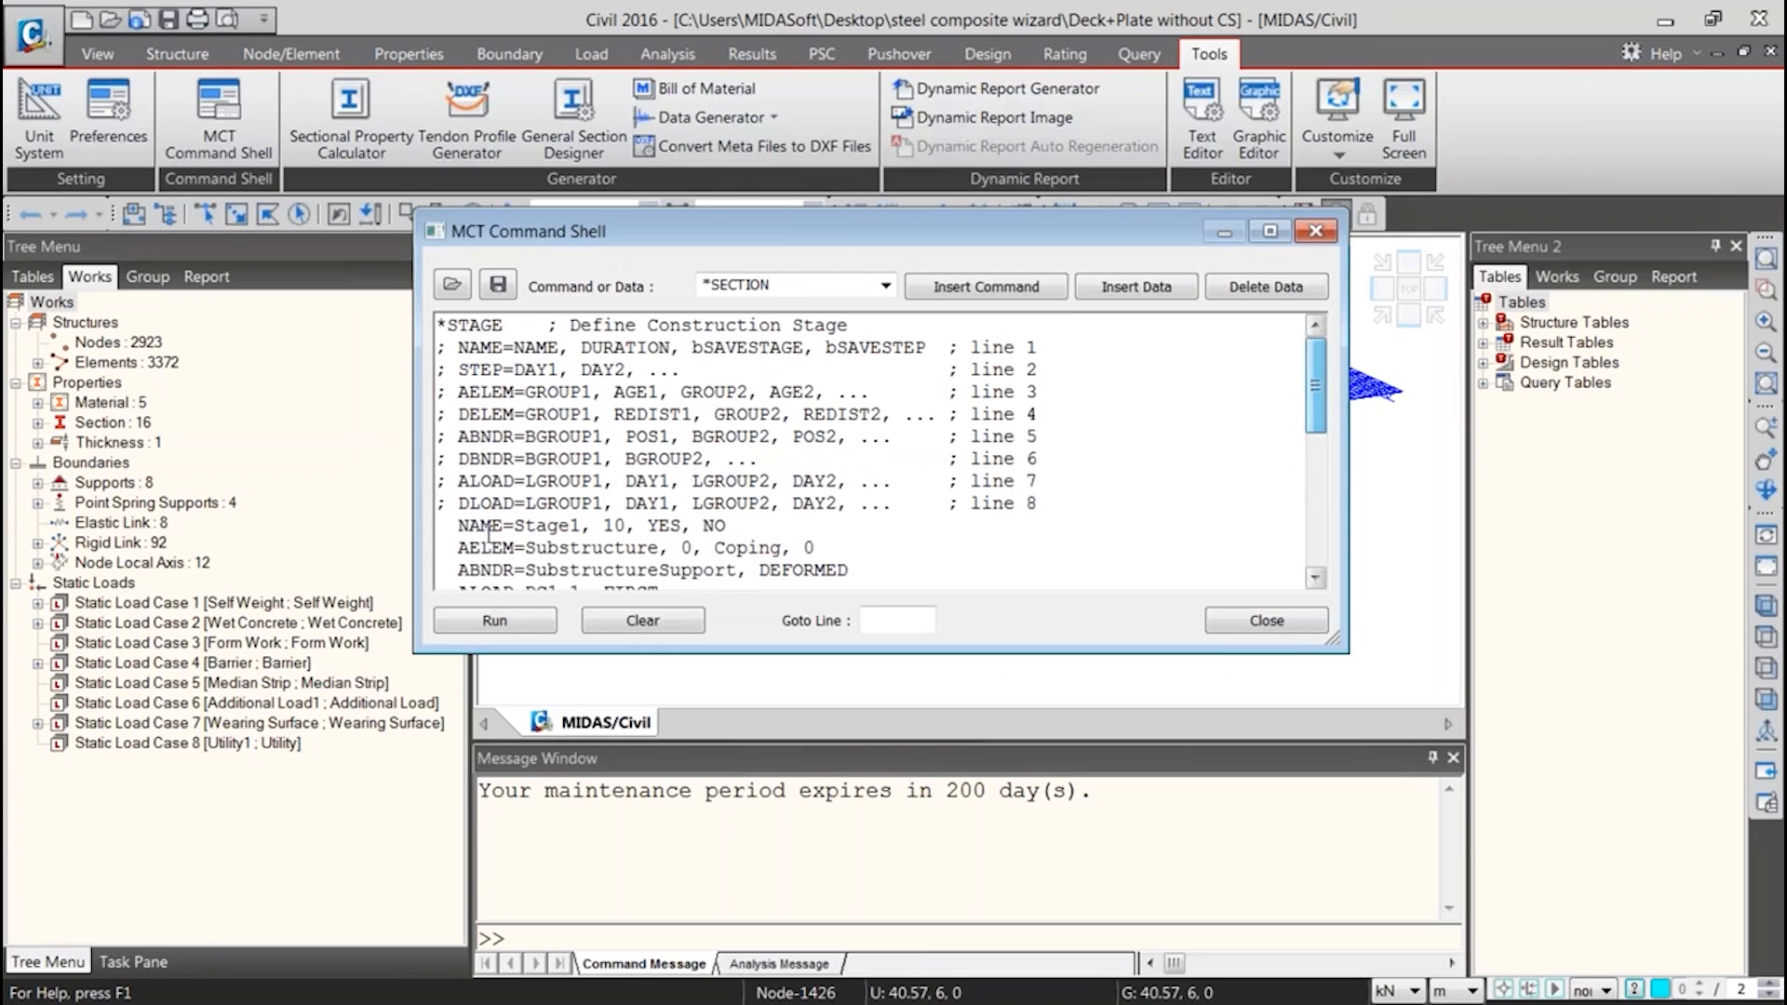
left_click(490, 622)
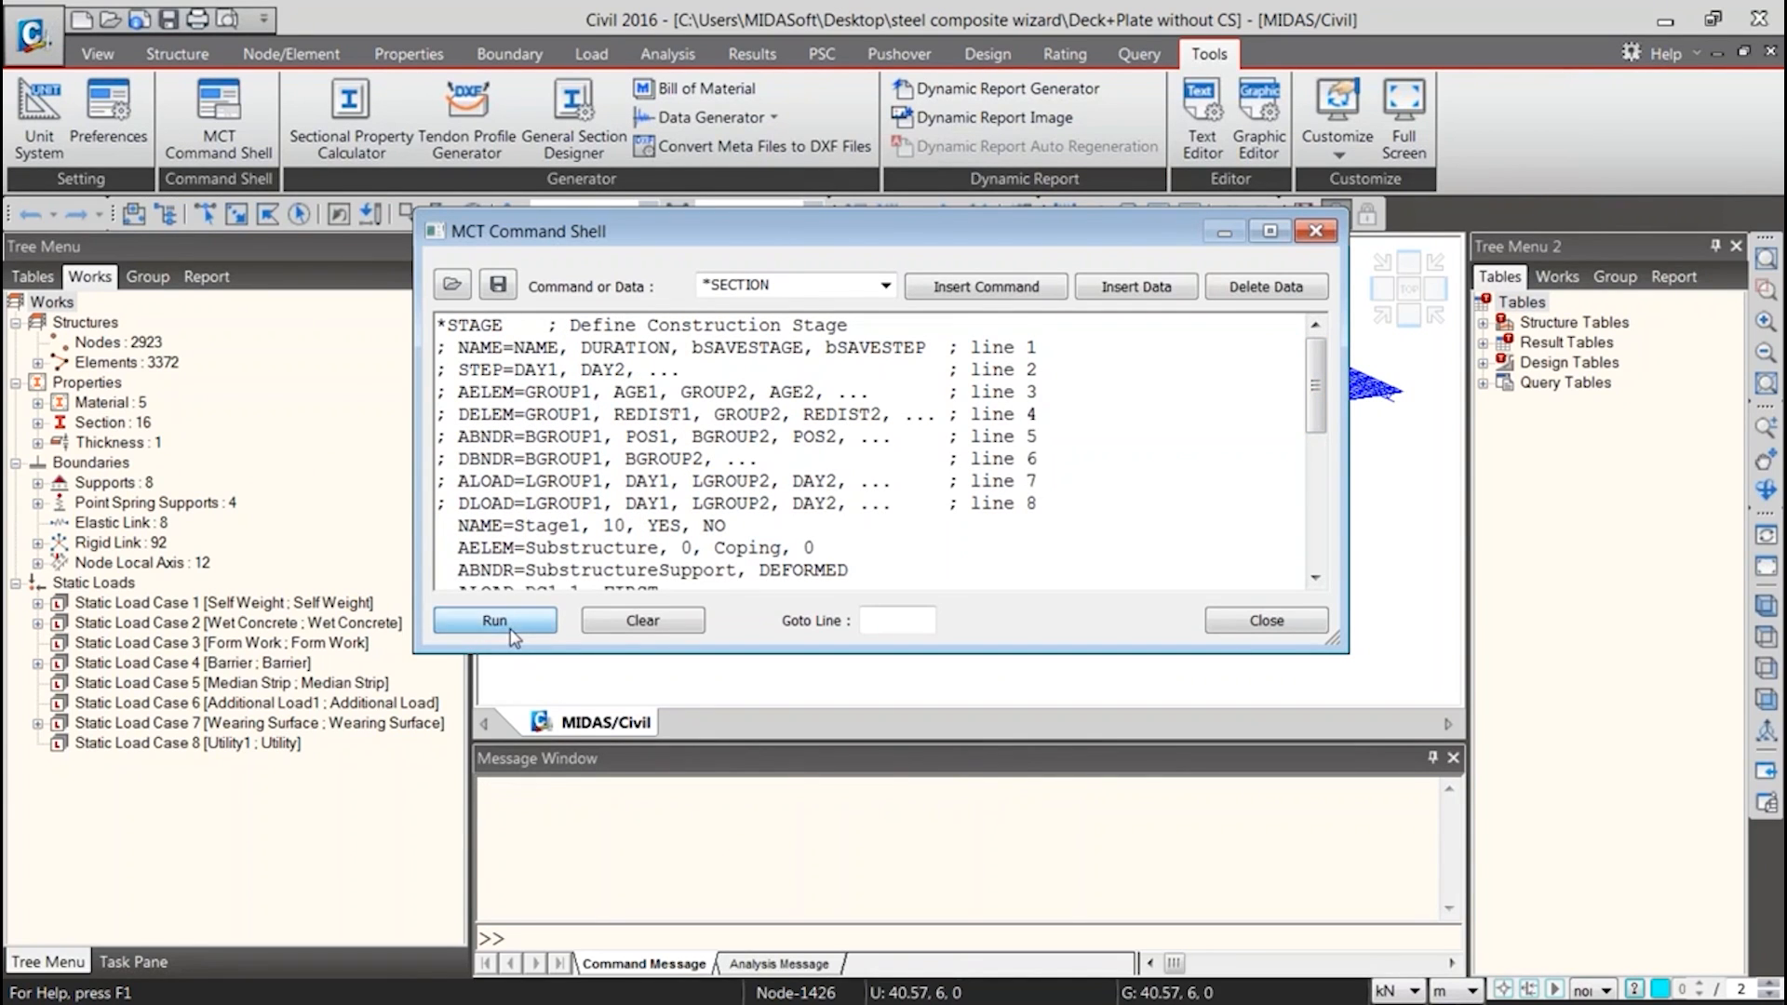
scroll(977, 588, "down", 8)
left_click_drag(996, 231, 1354, 101)
left_click(121, 642)
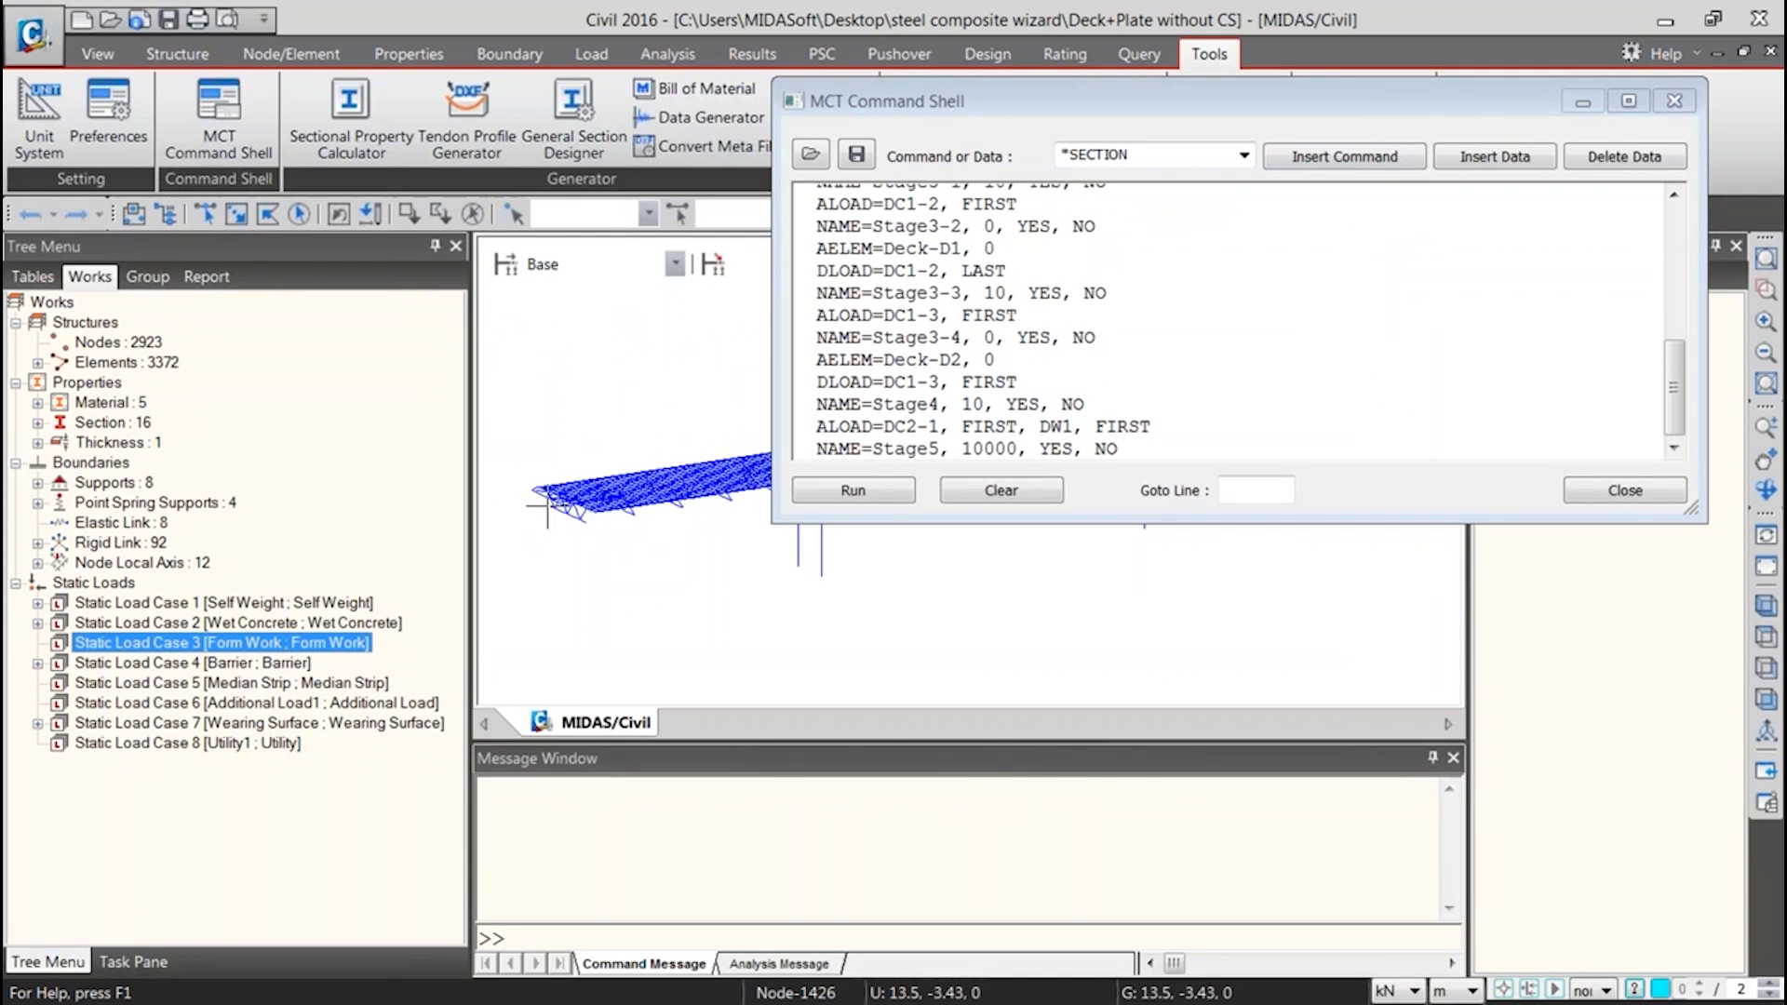
left_click(910, 449)
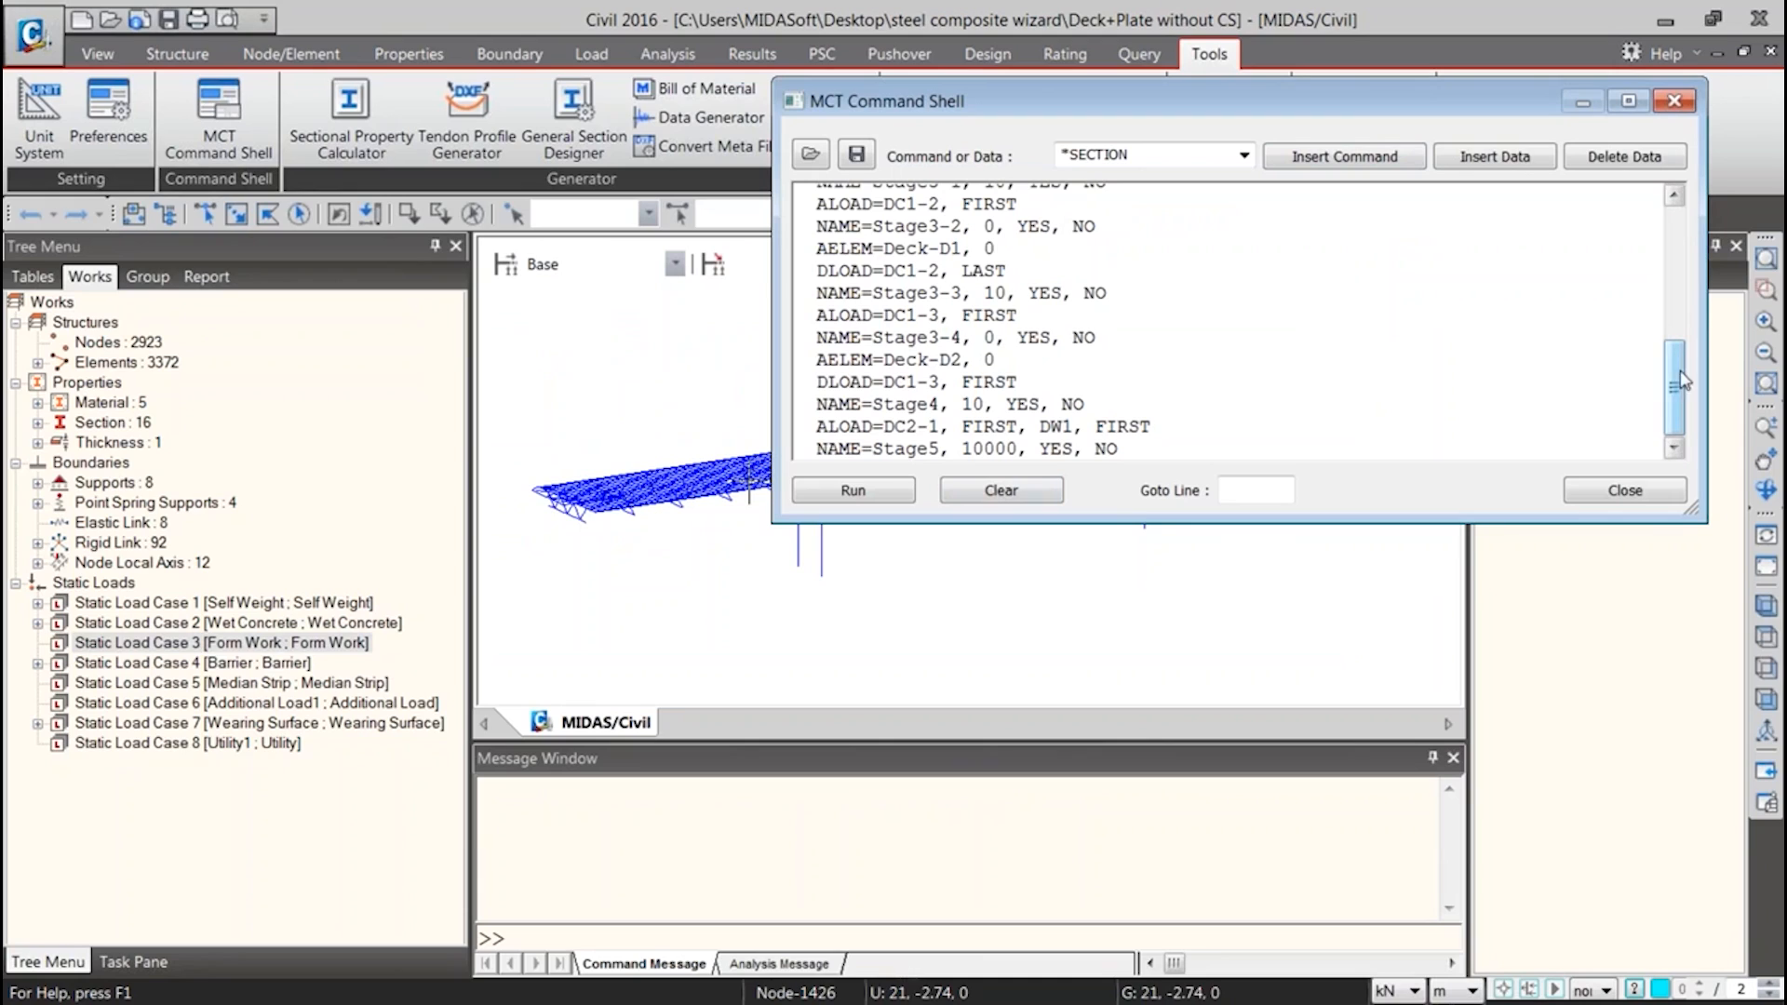
scroll(1180, 437, "down", 1)
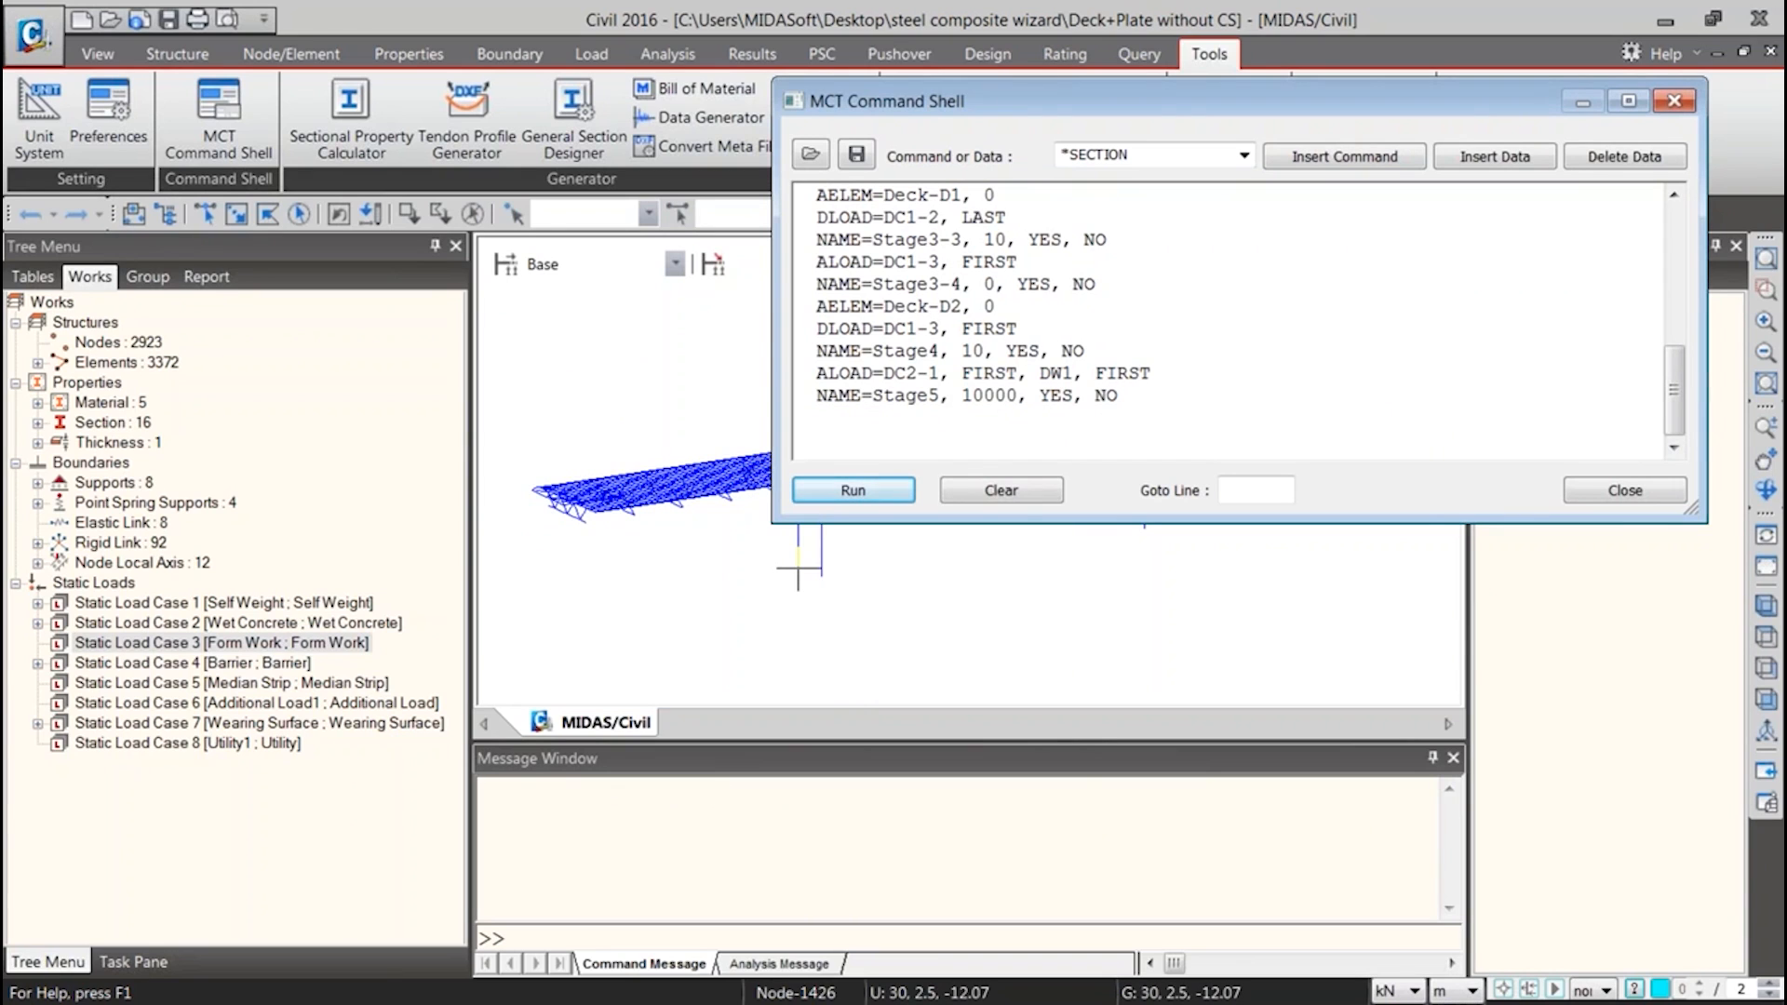
scroll(955, 430, "up", 10)
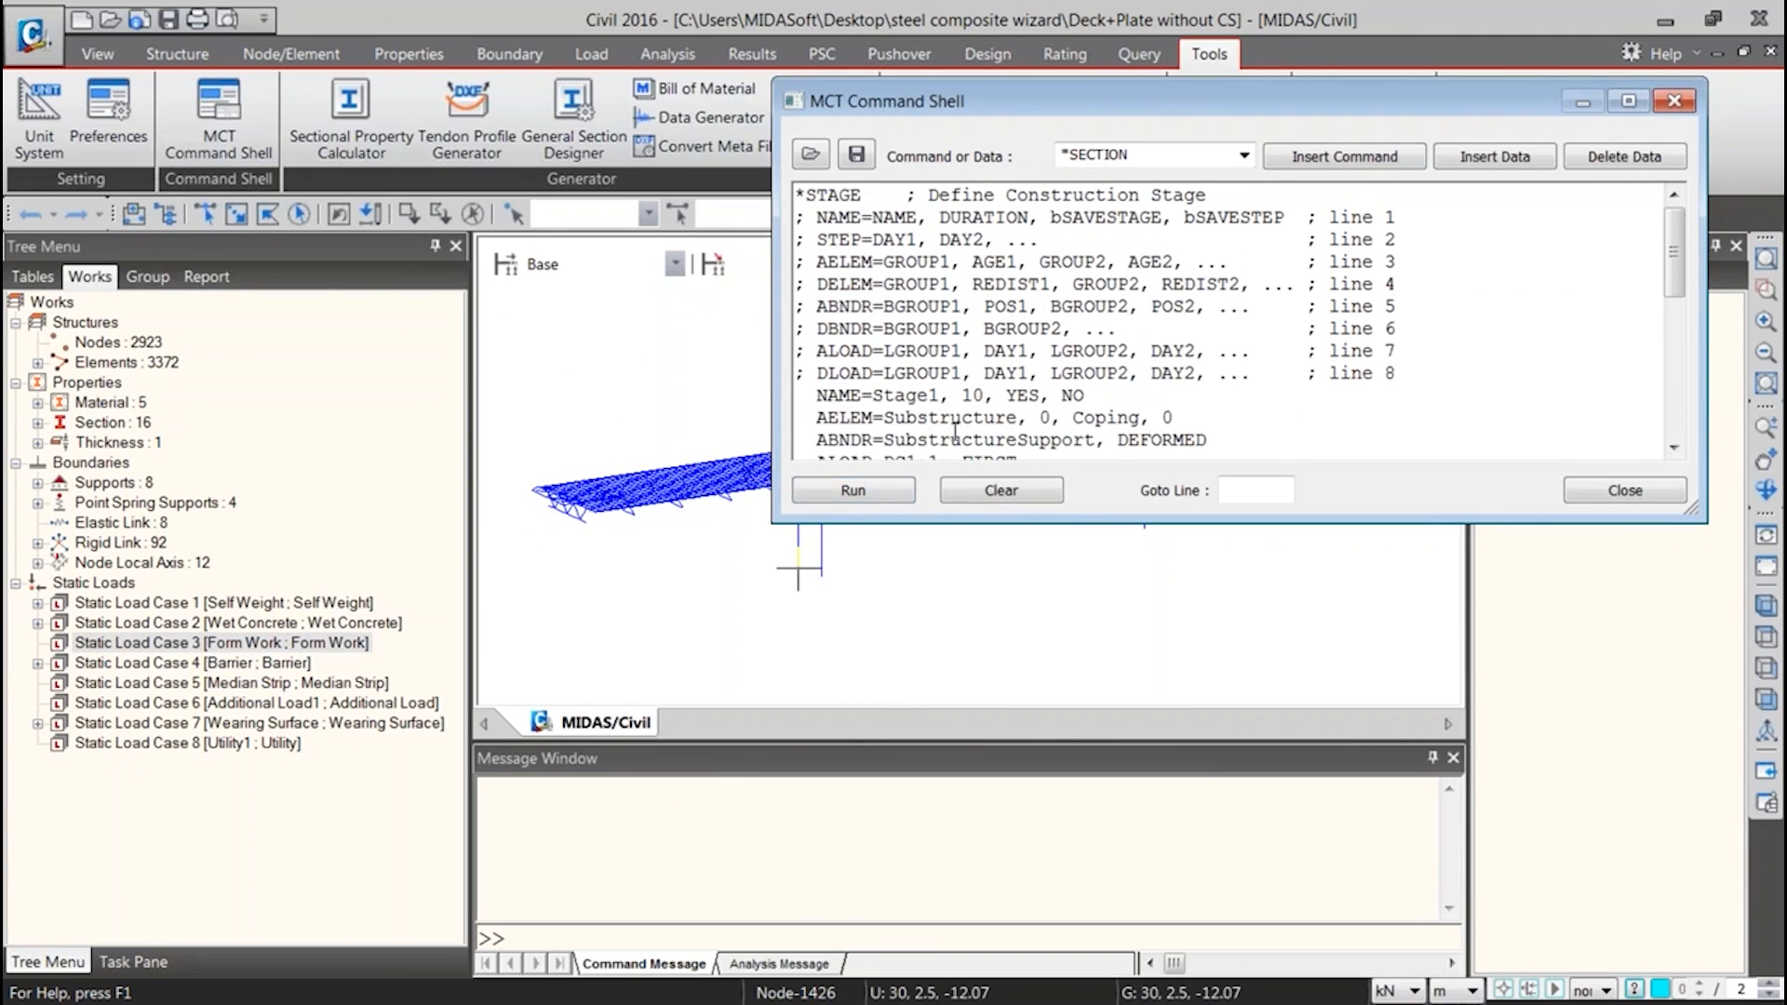
scroll(940, 427, "down", 10)
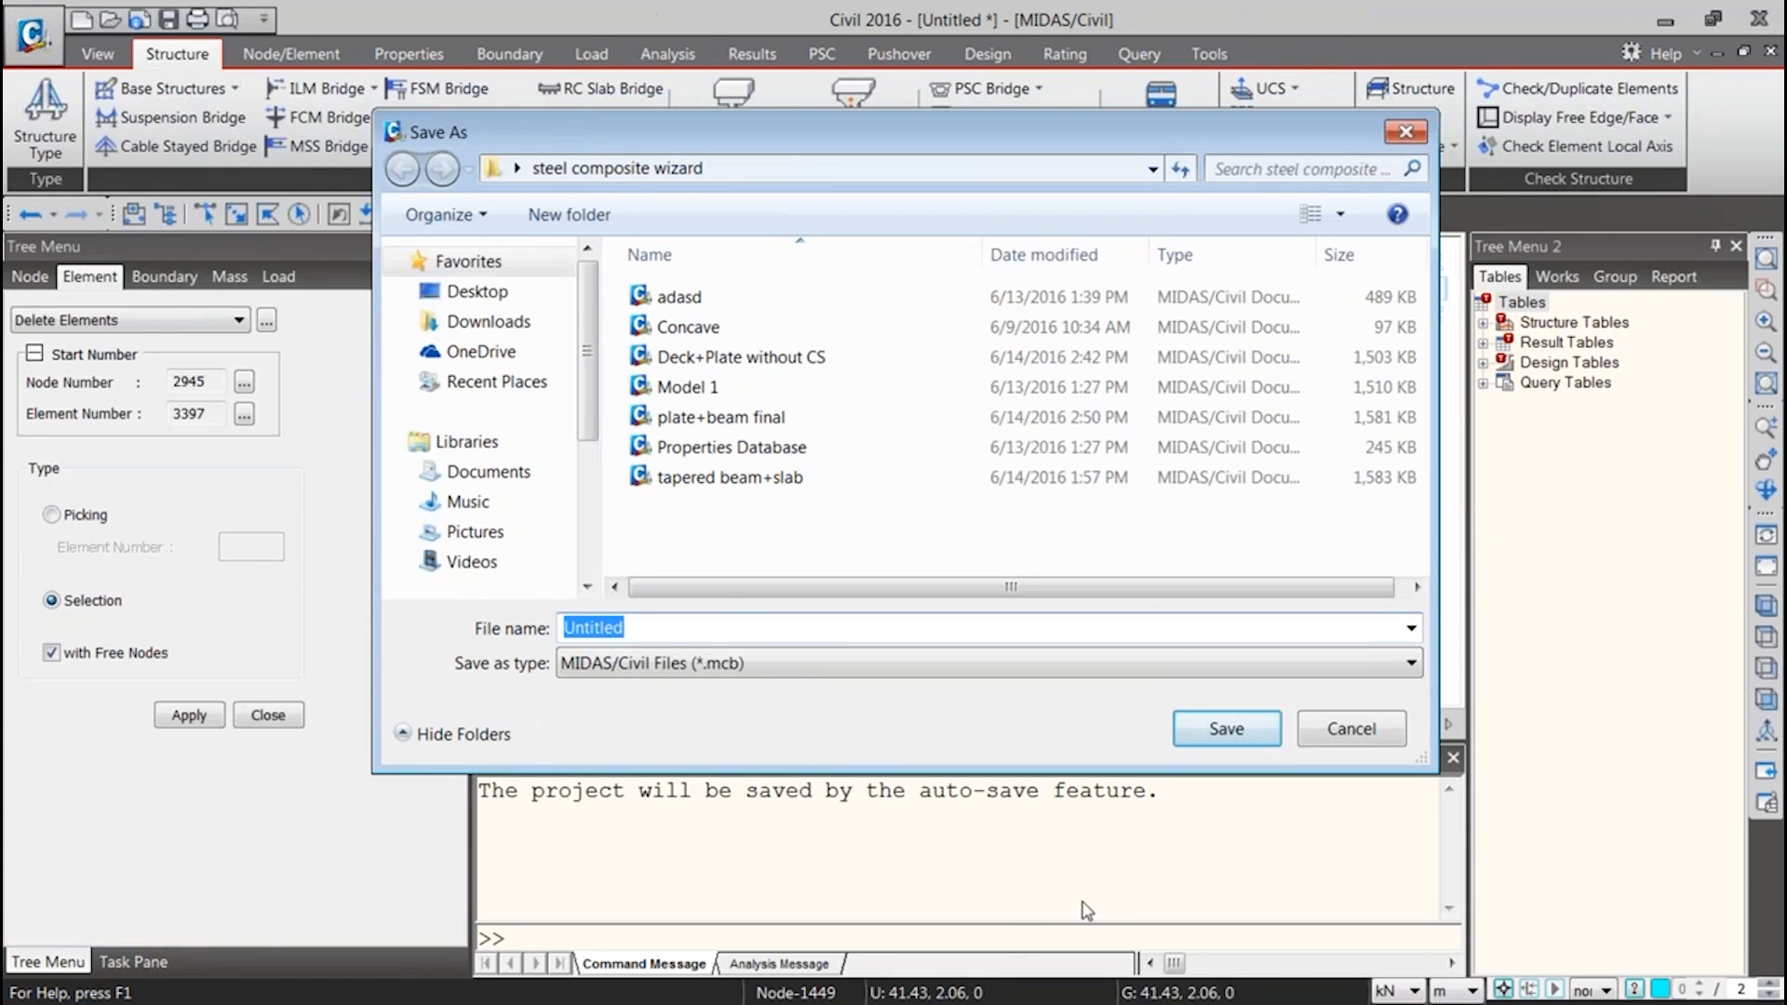
Cancel saving the untitled model and close its Delete Elements settings
left_click(1337, 730)
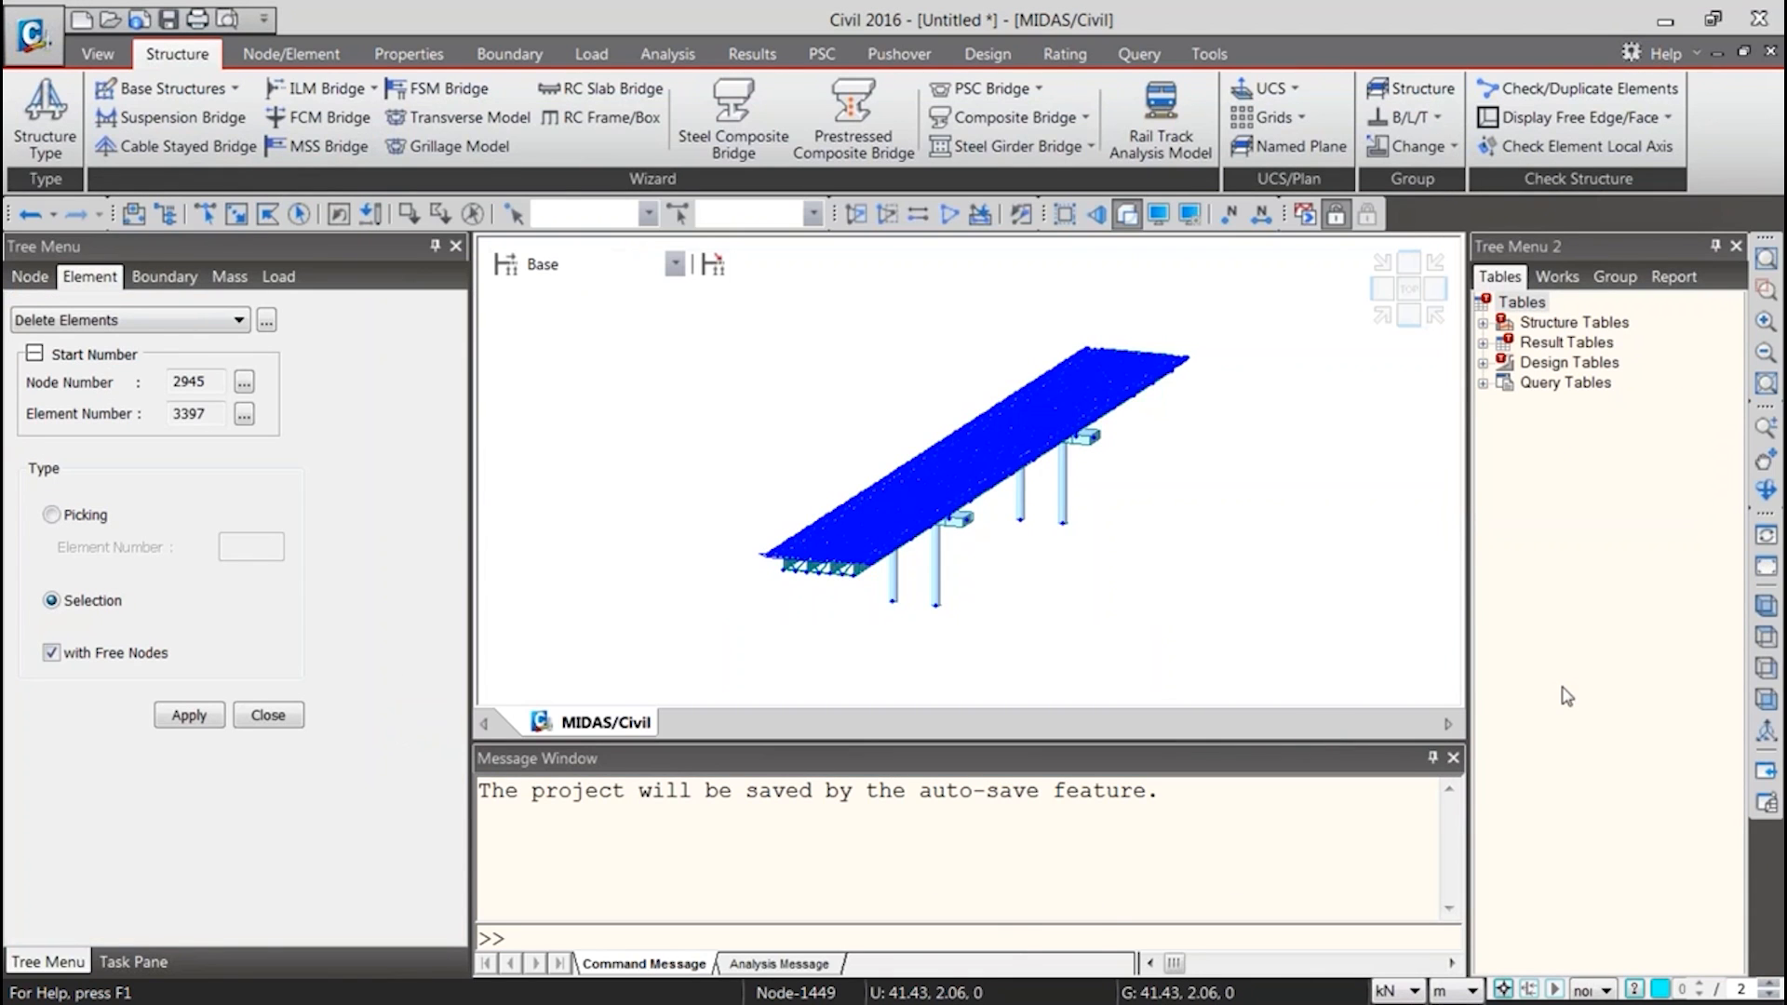
left_click(271, 718)
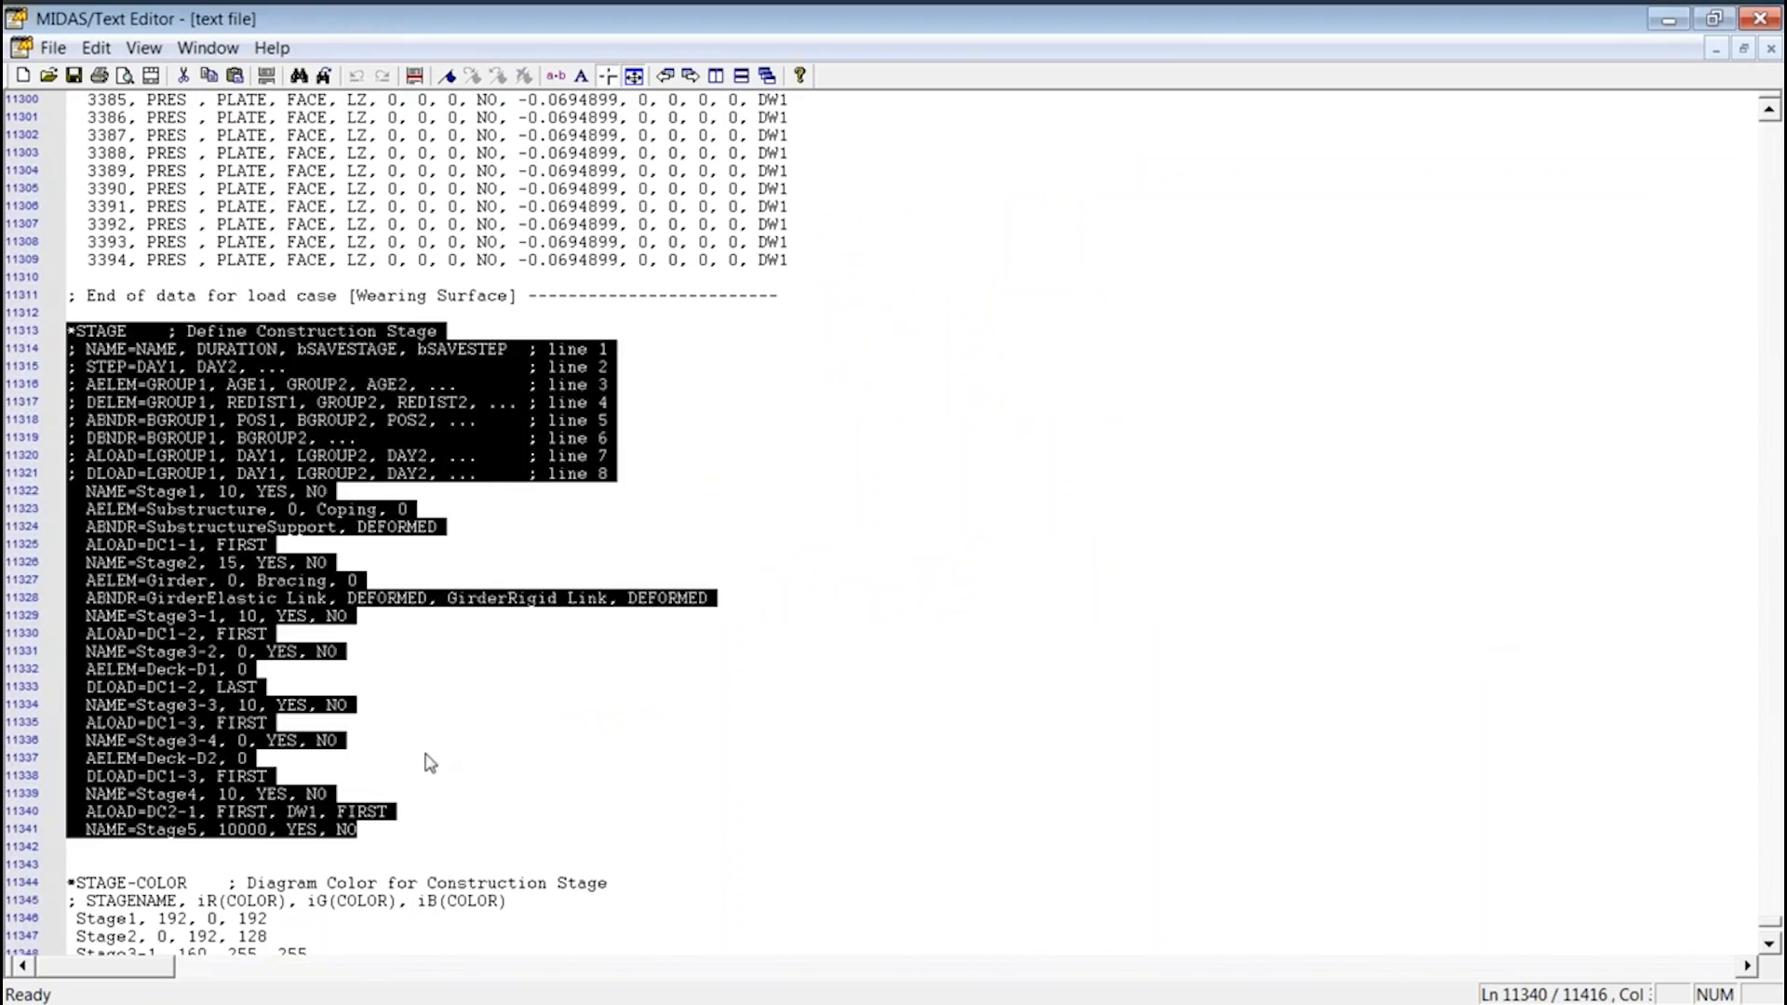
Replace the shell text with the *STAGE, *STAGE-COLOR and *STAGE-CTRL blocks from the MCT text file and run them
left_click(428, 759)
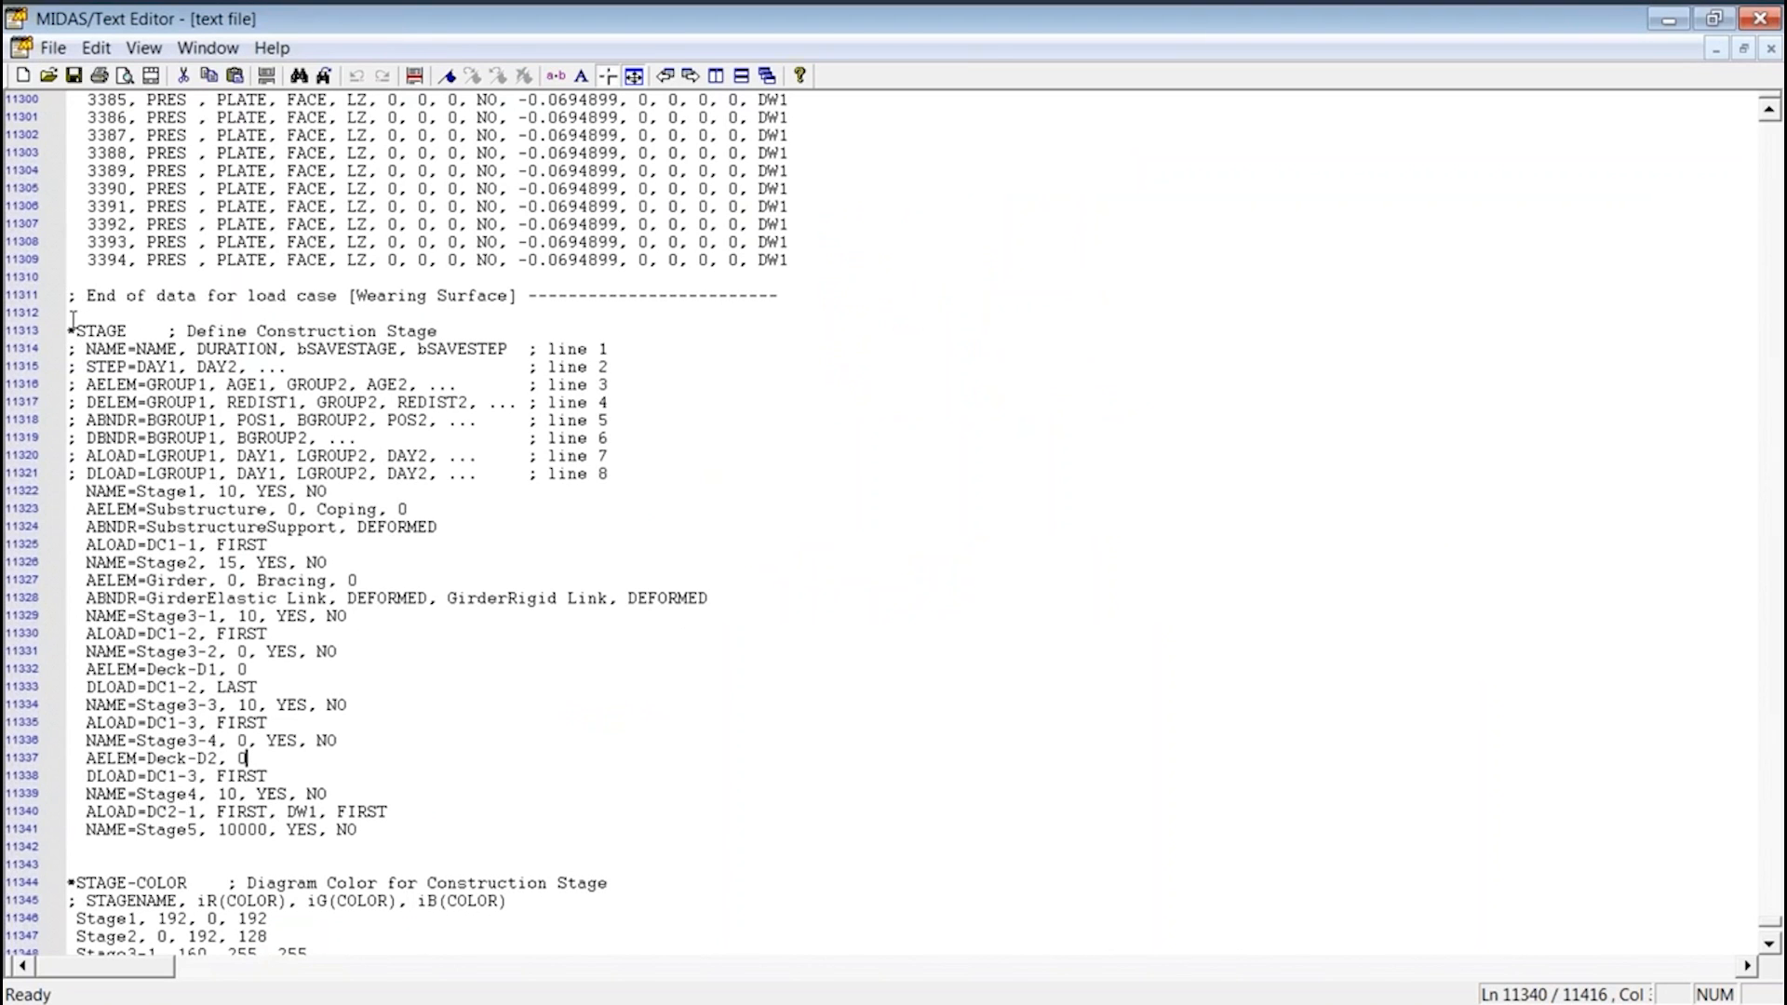
left_click_drag(67, 331, 508, 800)
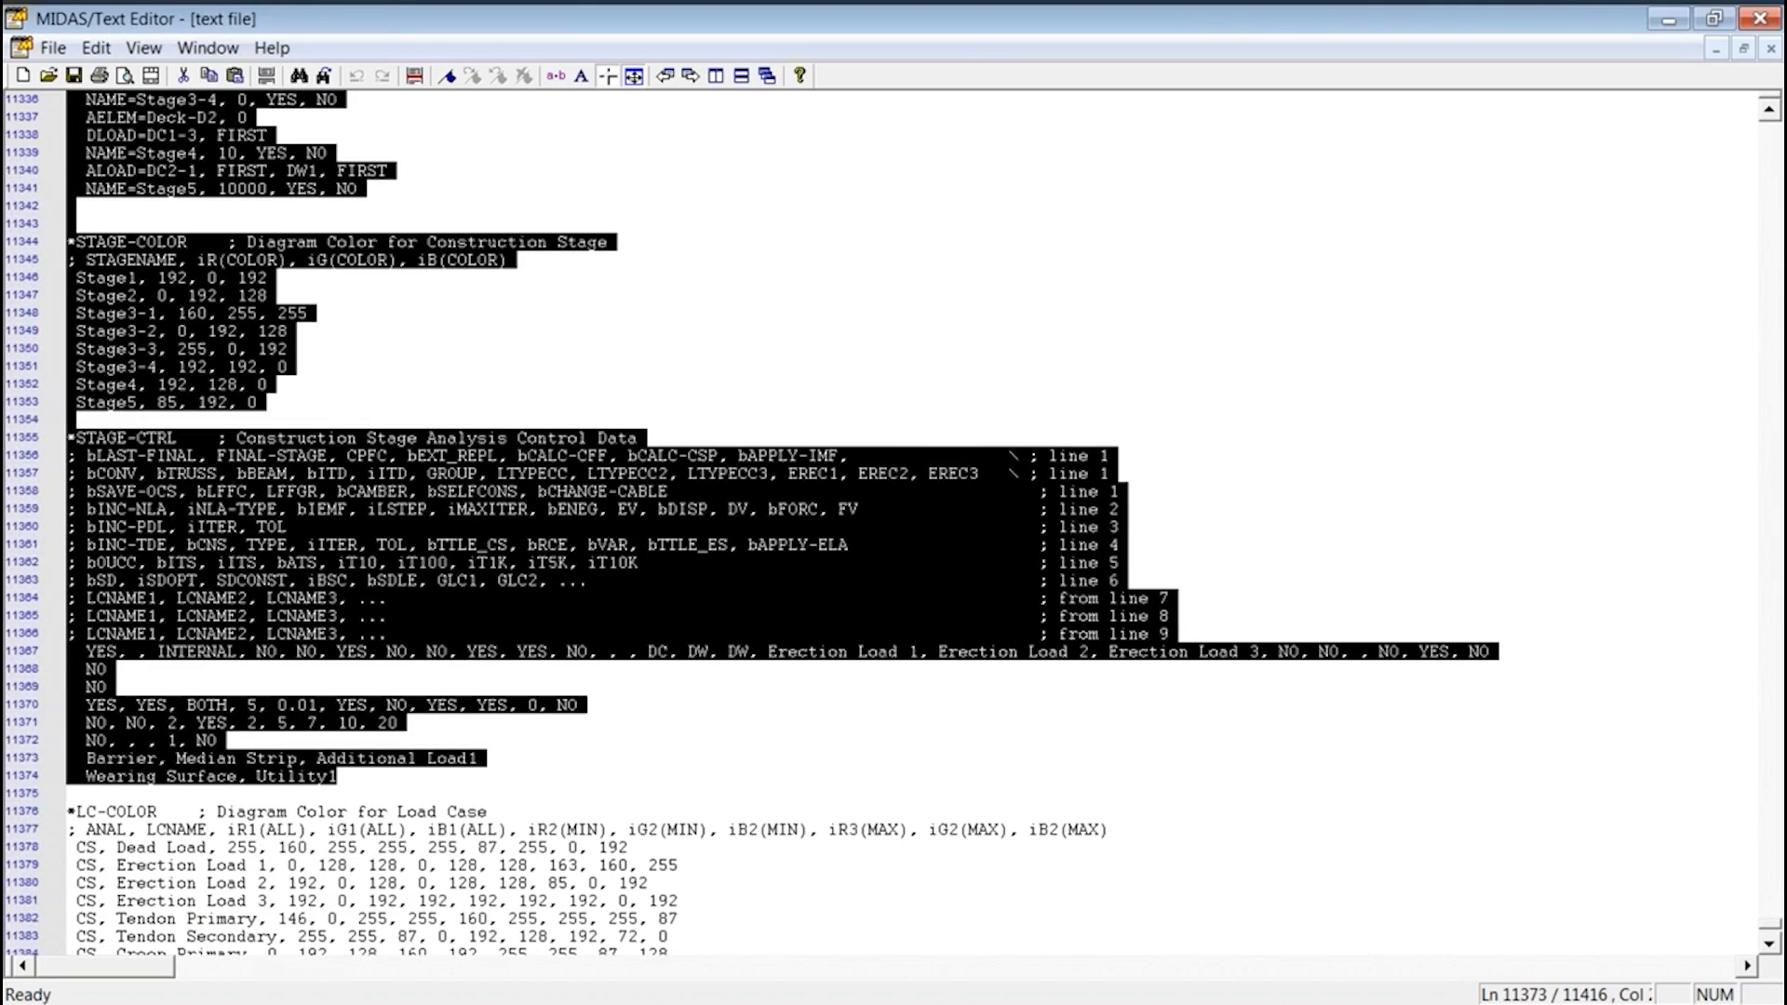
key("alt+Tab")
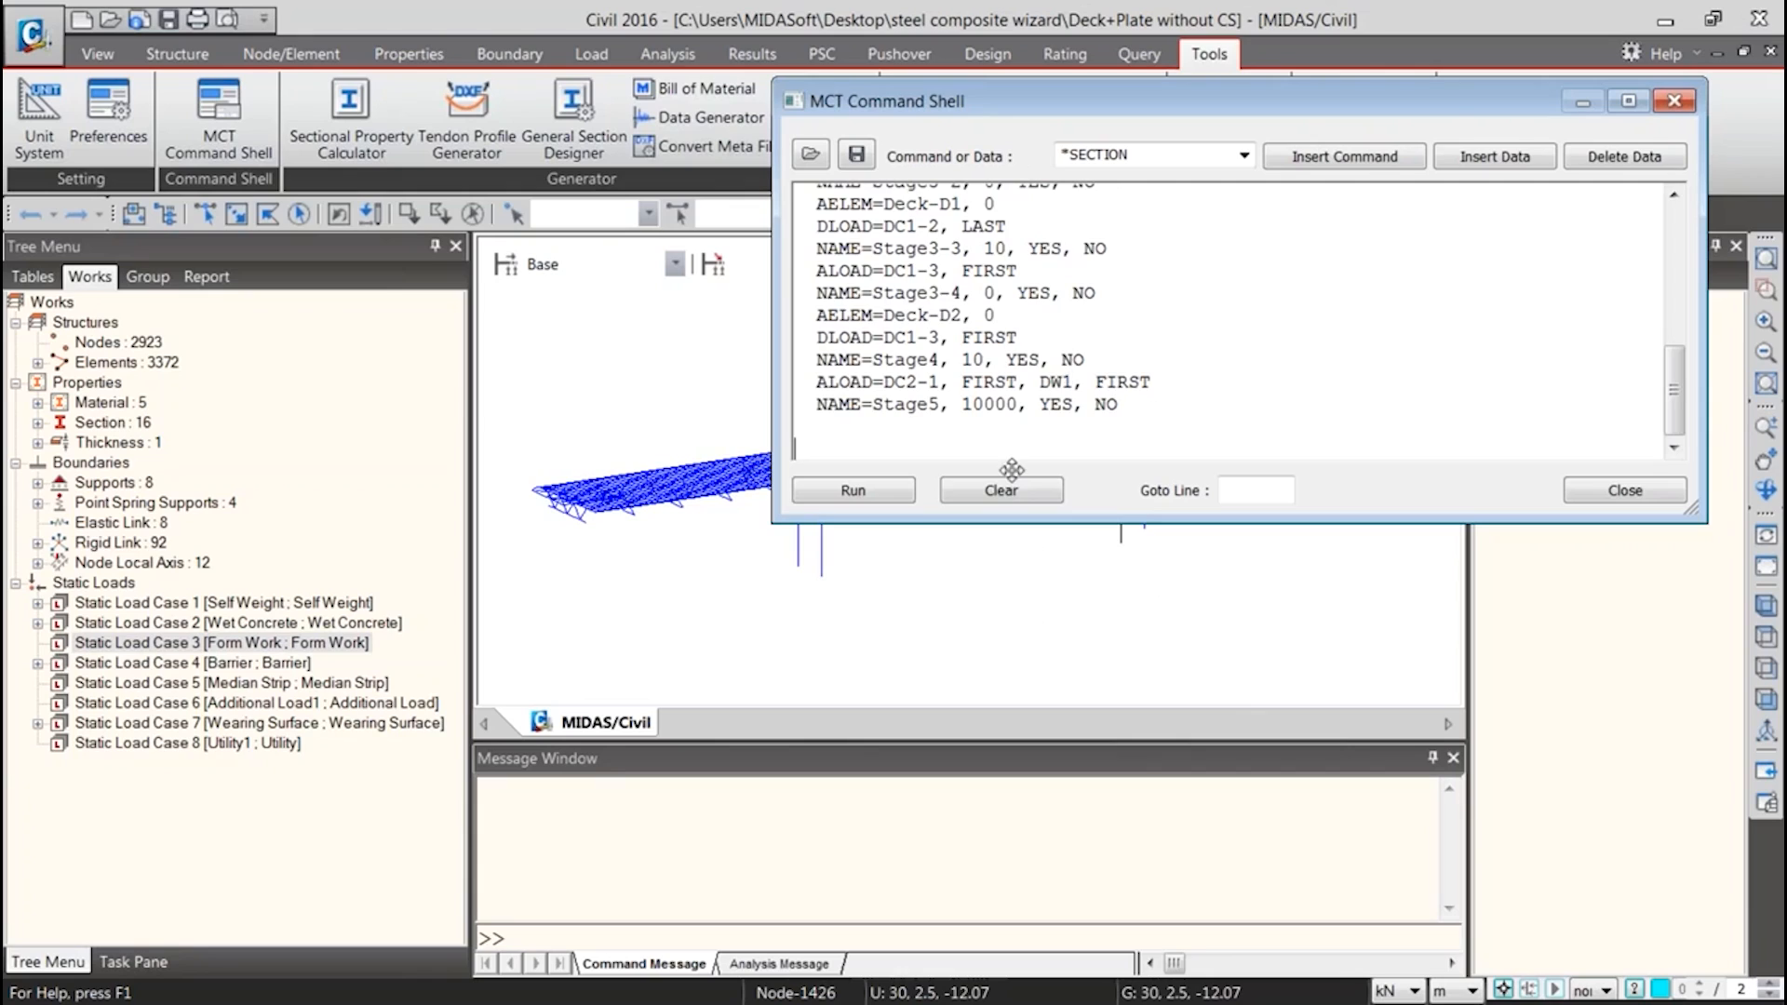
left_click(1002, 490)
left_click(940, 260)
key("ctrl+v")
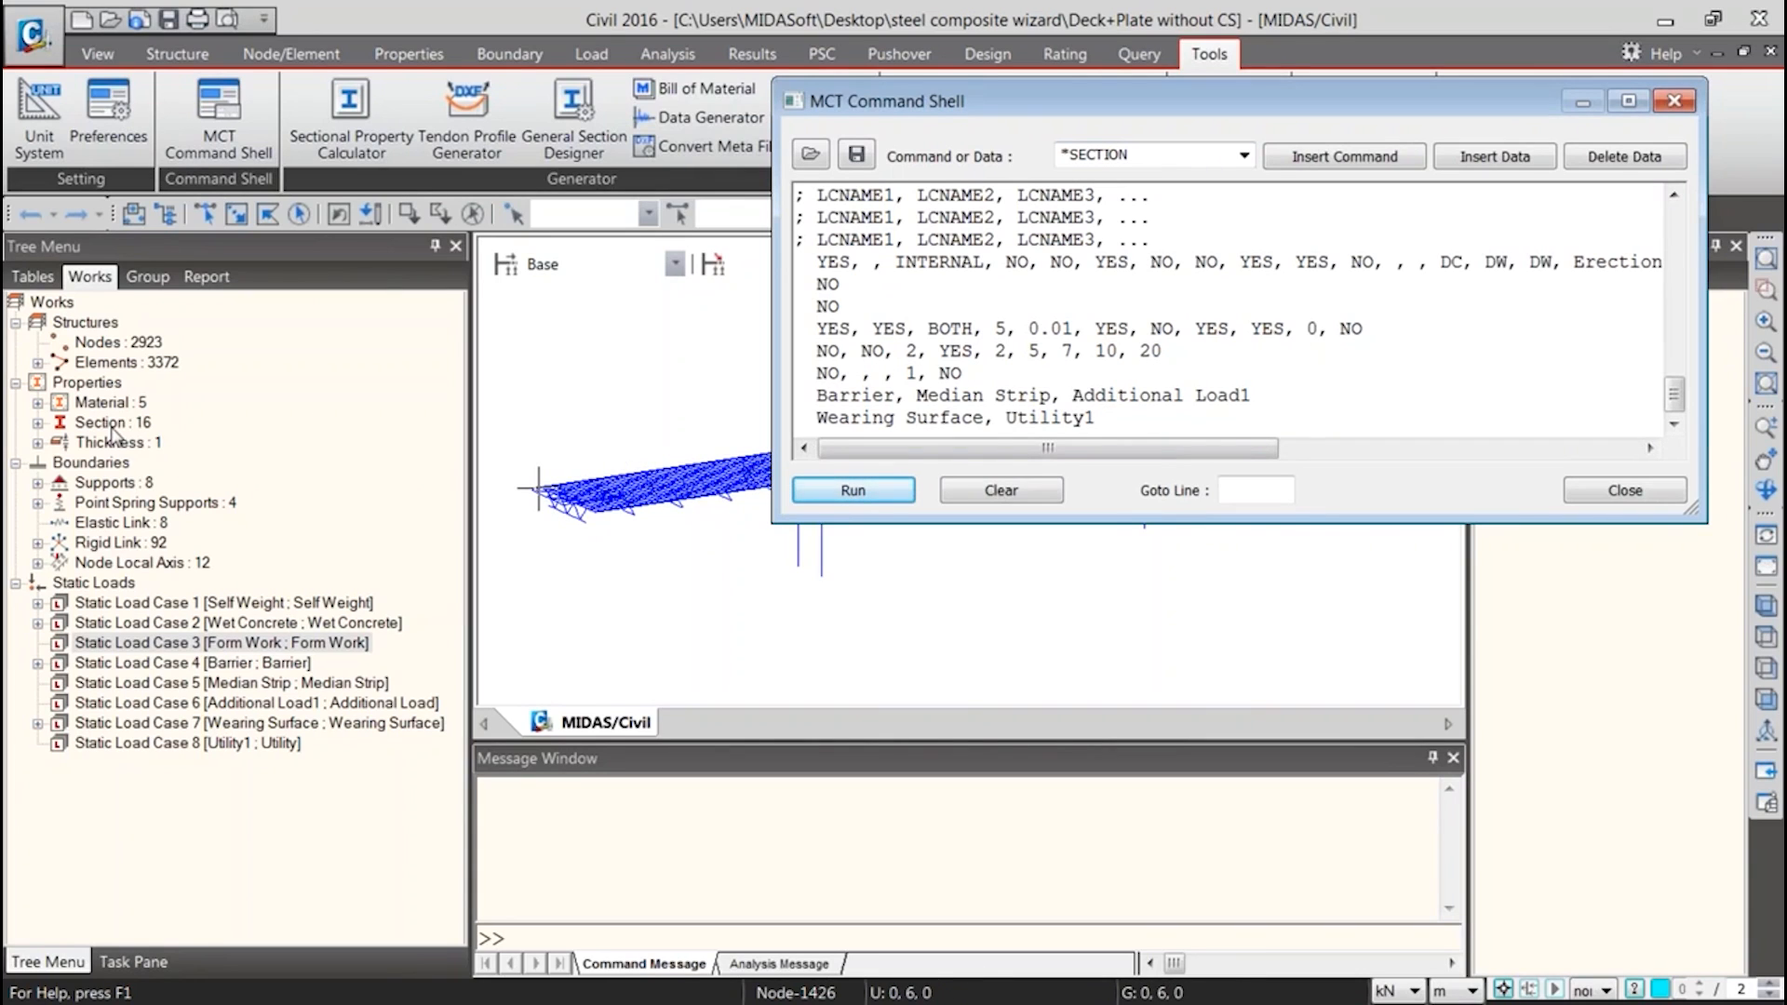
Close the command shell and inspect the model's elements, node local axes and Static Load Case 7 in the Works tree
left_click(1584, 496)
left_click(175, 363)
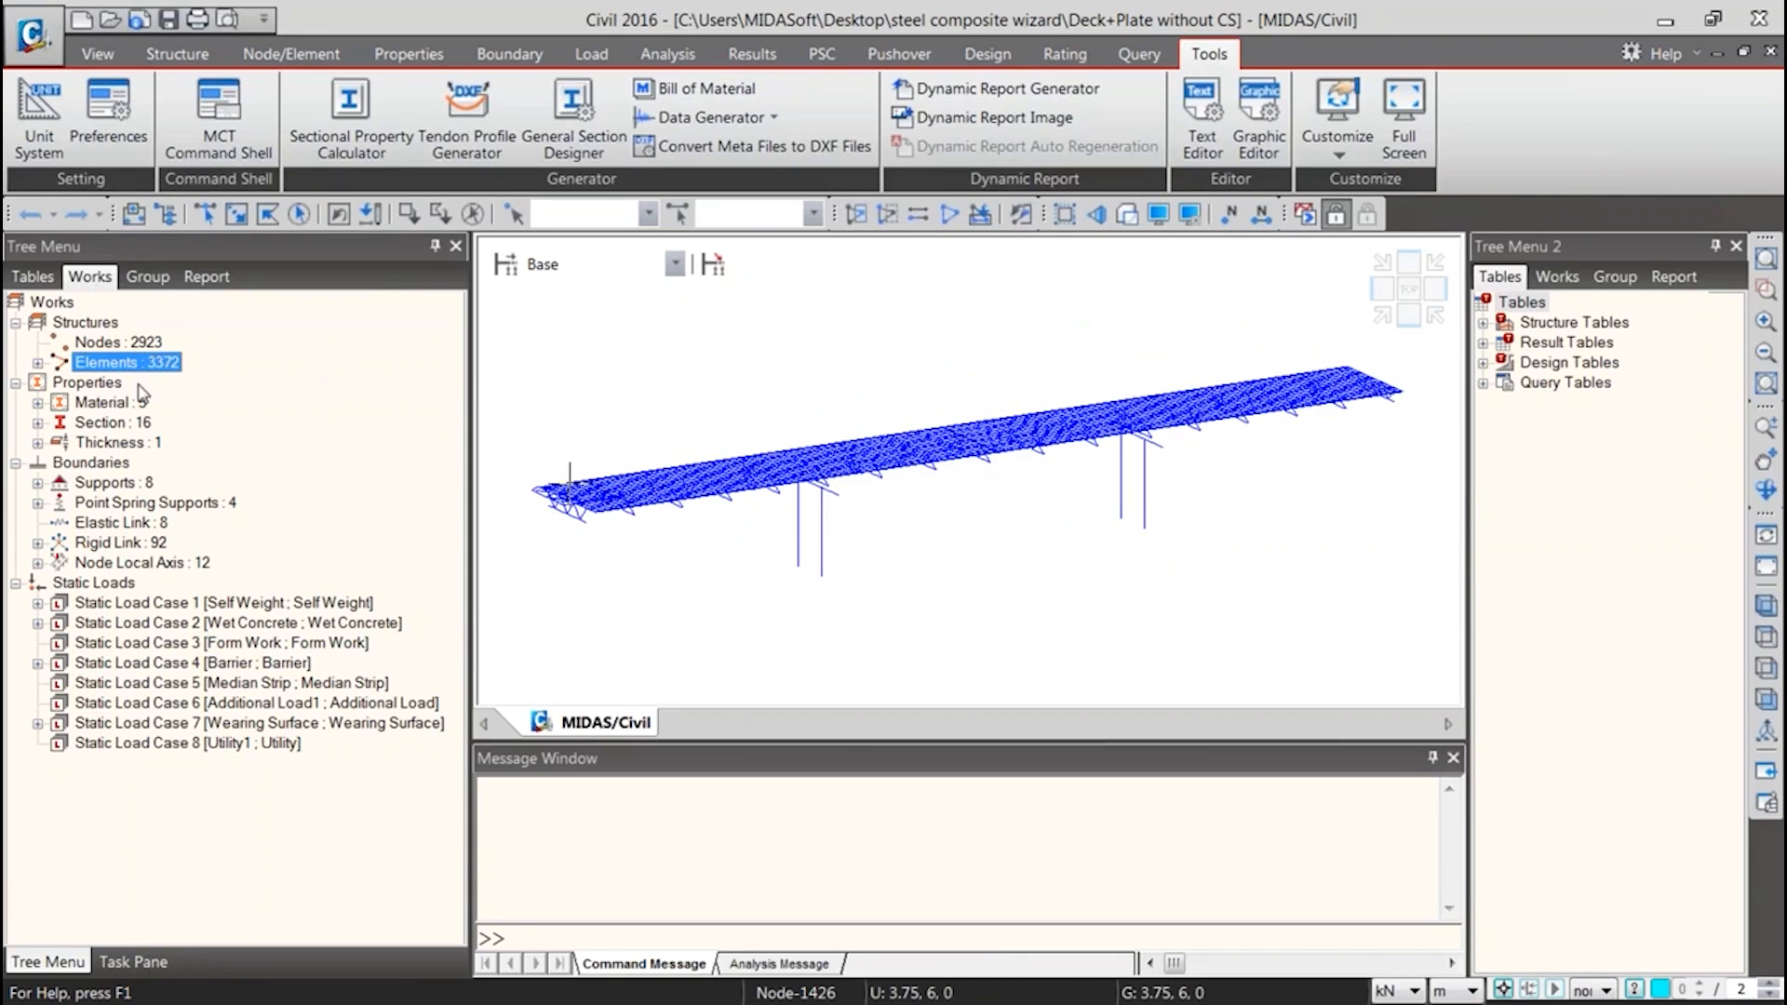
left_click(126, 563)
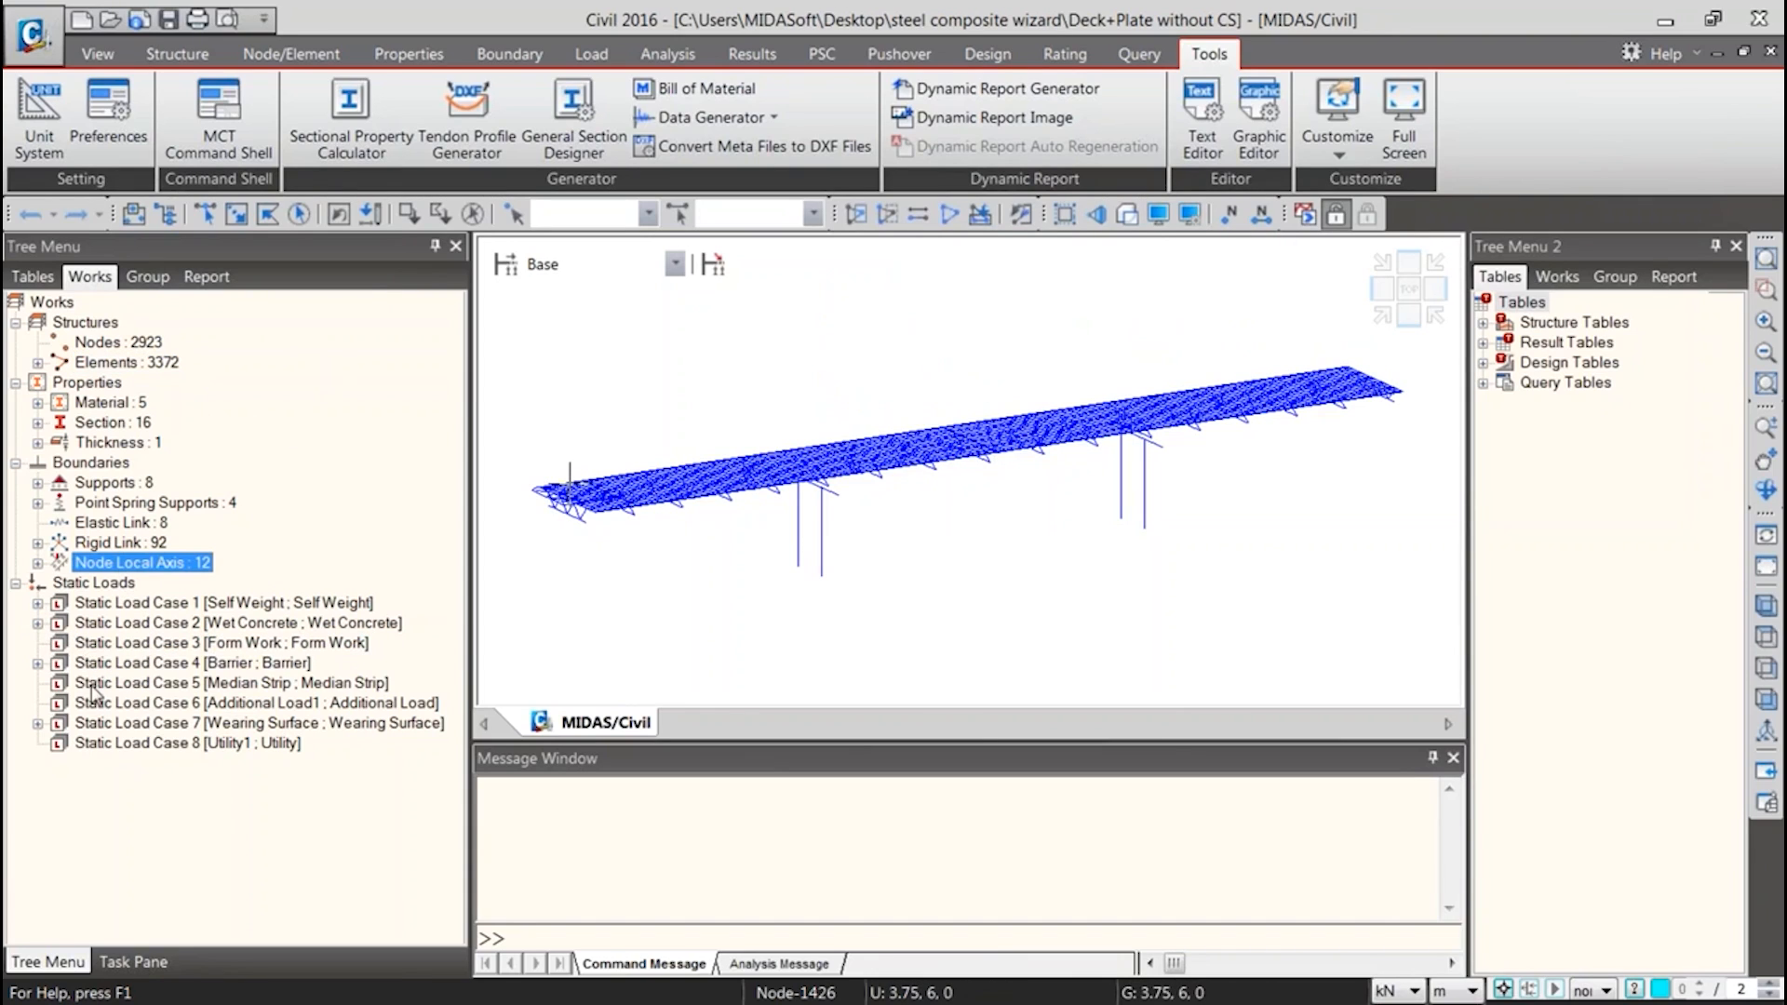
left_click(38, 723)
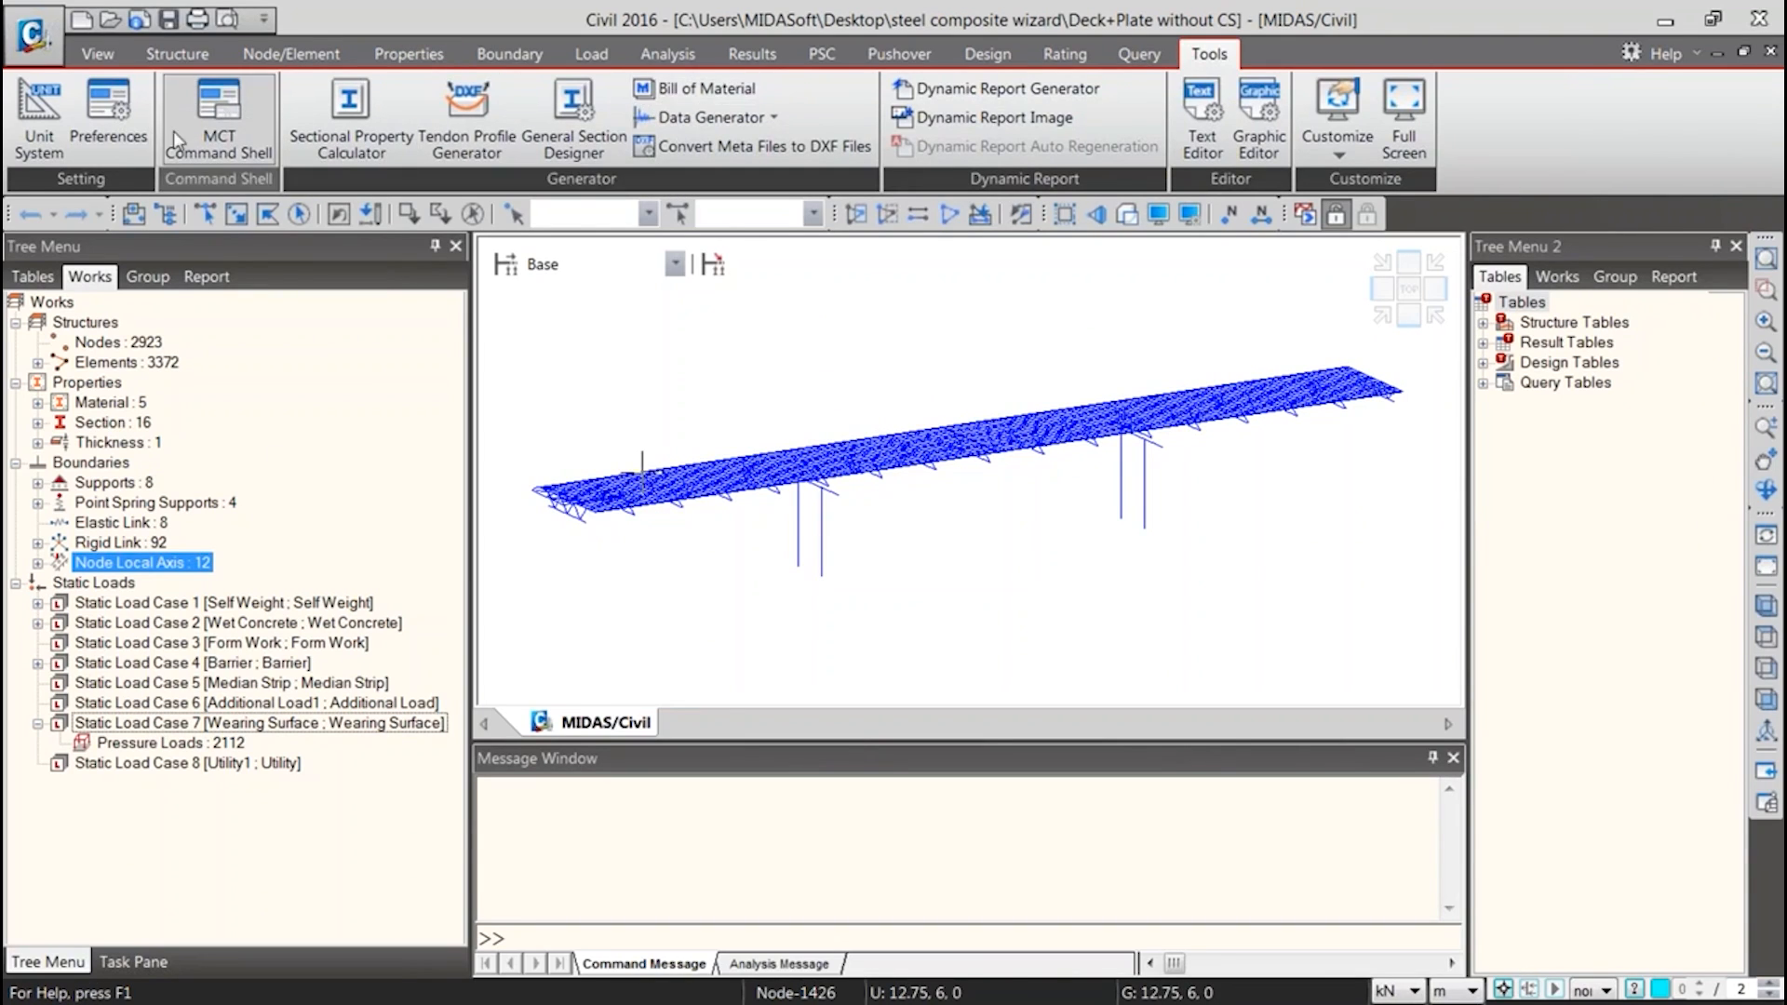
Reopen the MCT Command Shell and select only the *STAGE block in the MCT text file, from its header through the Stage5 line
left_click(212, 127)
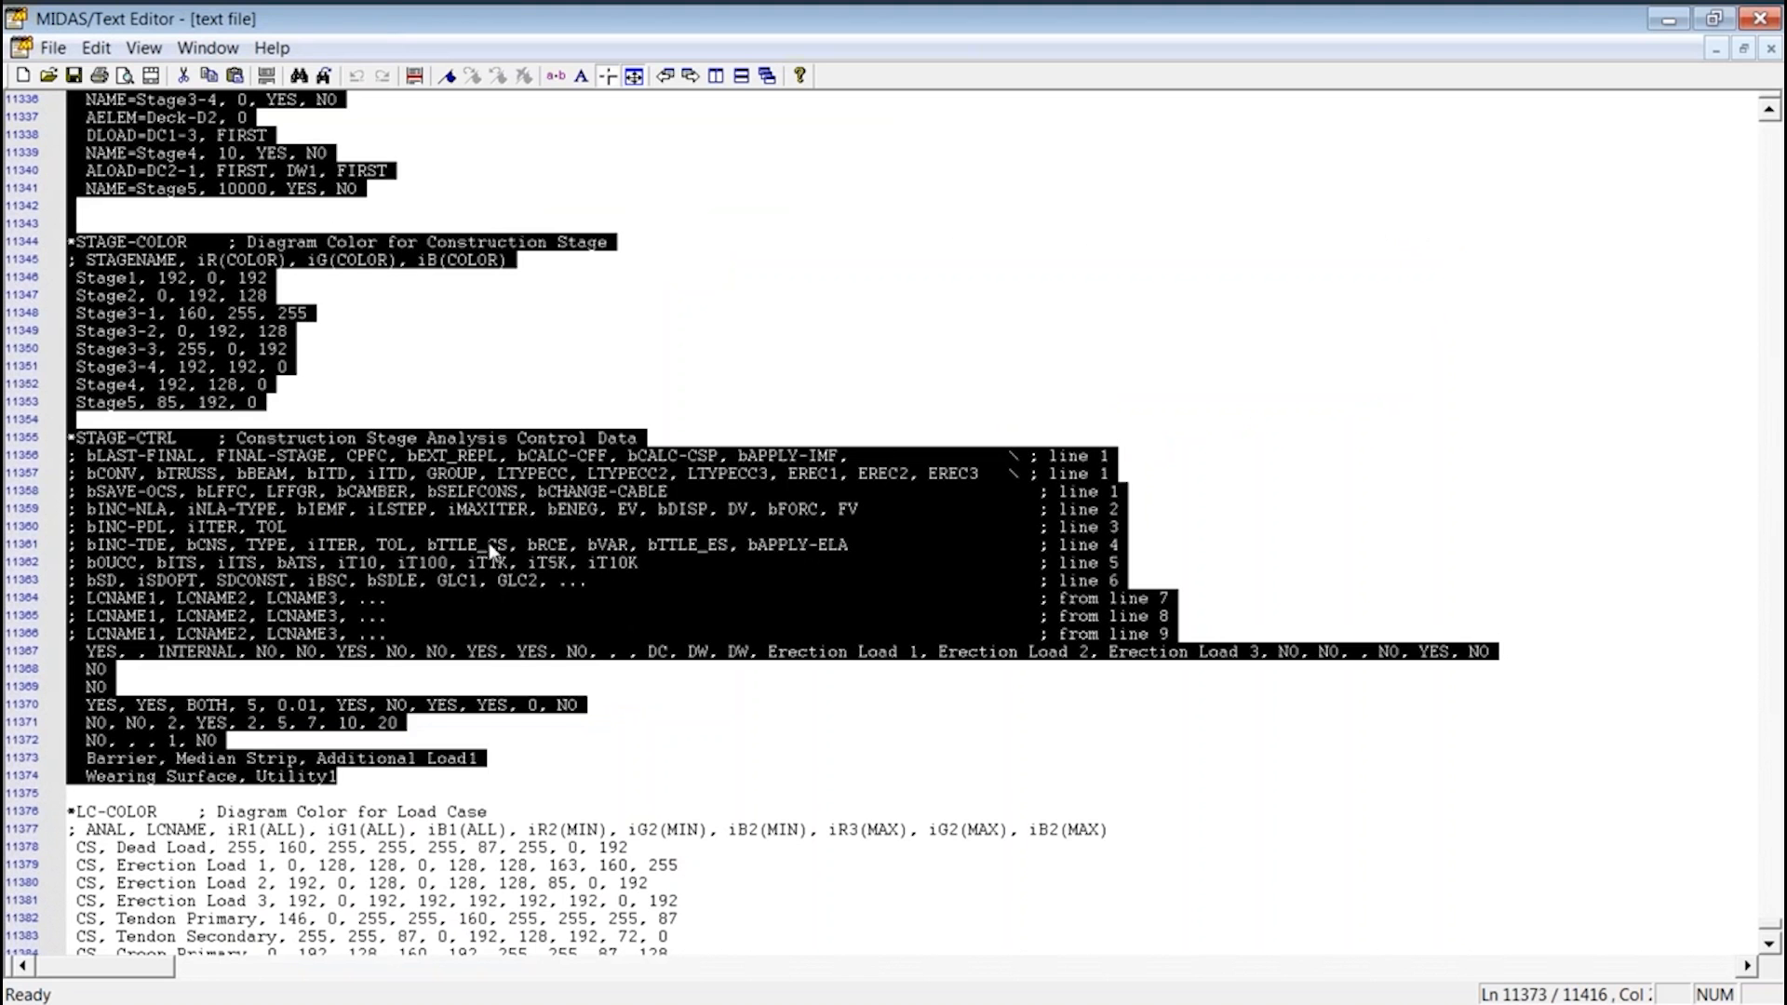
left_click(489, 549)
scroll(405, 621, "down", 2)
left_click_drag(358, 680, 18, 596)
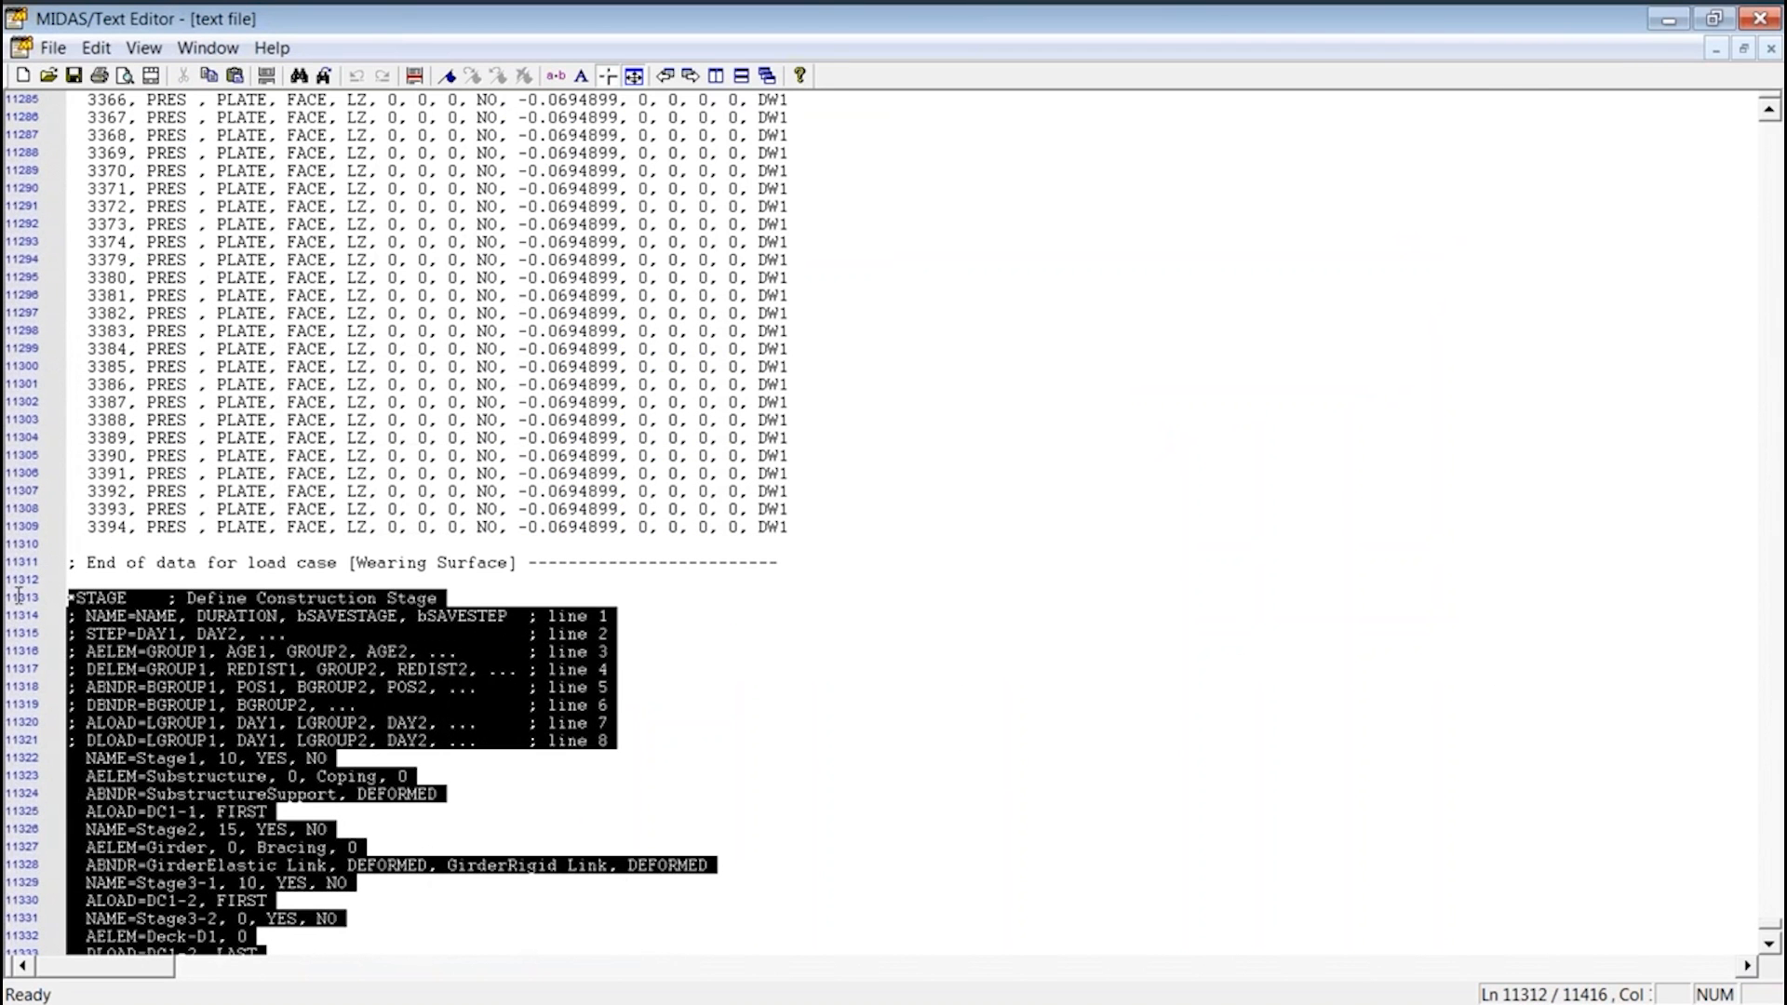
scroll(129, 617, "down", 6)
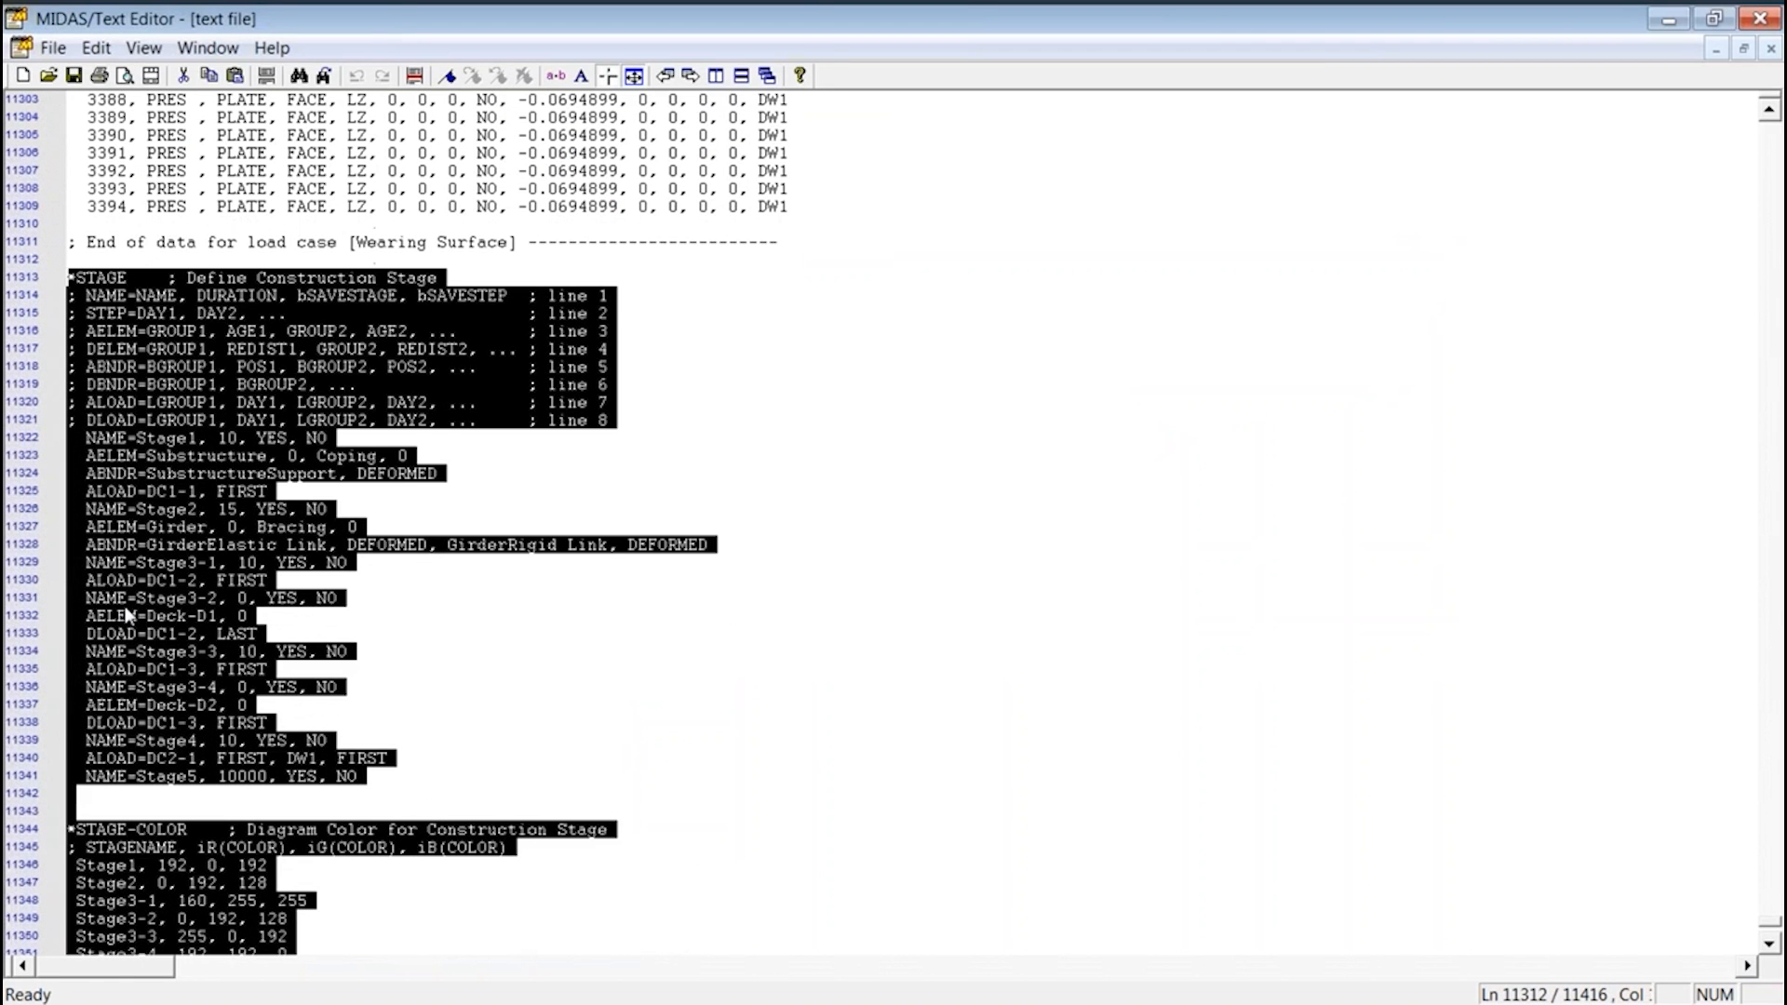
left_click(127, 603)
left_click_drag(91, 770, 23, 279)
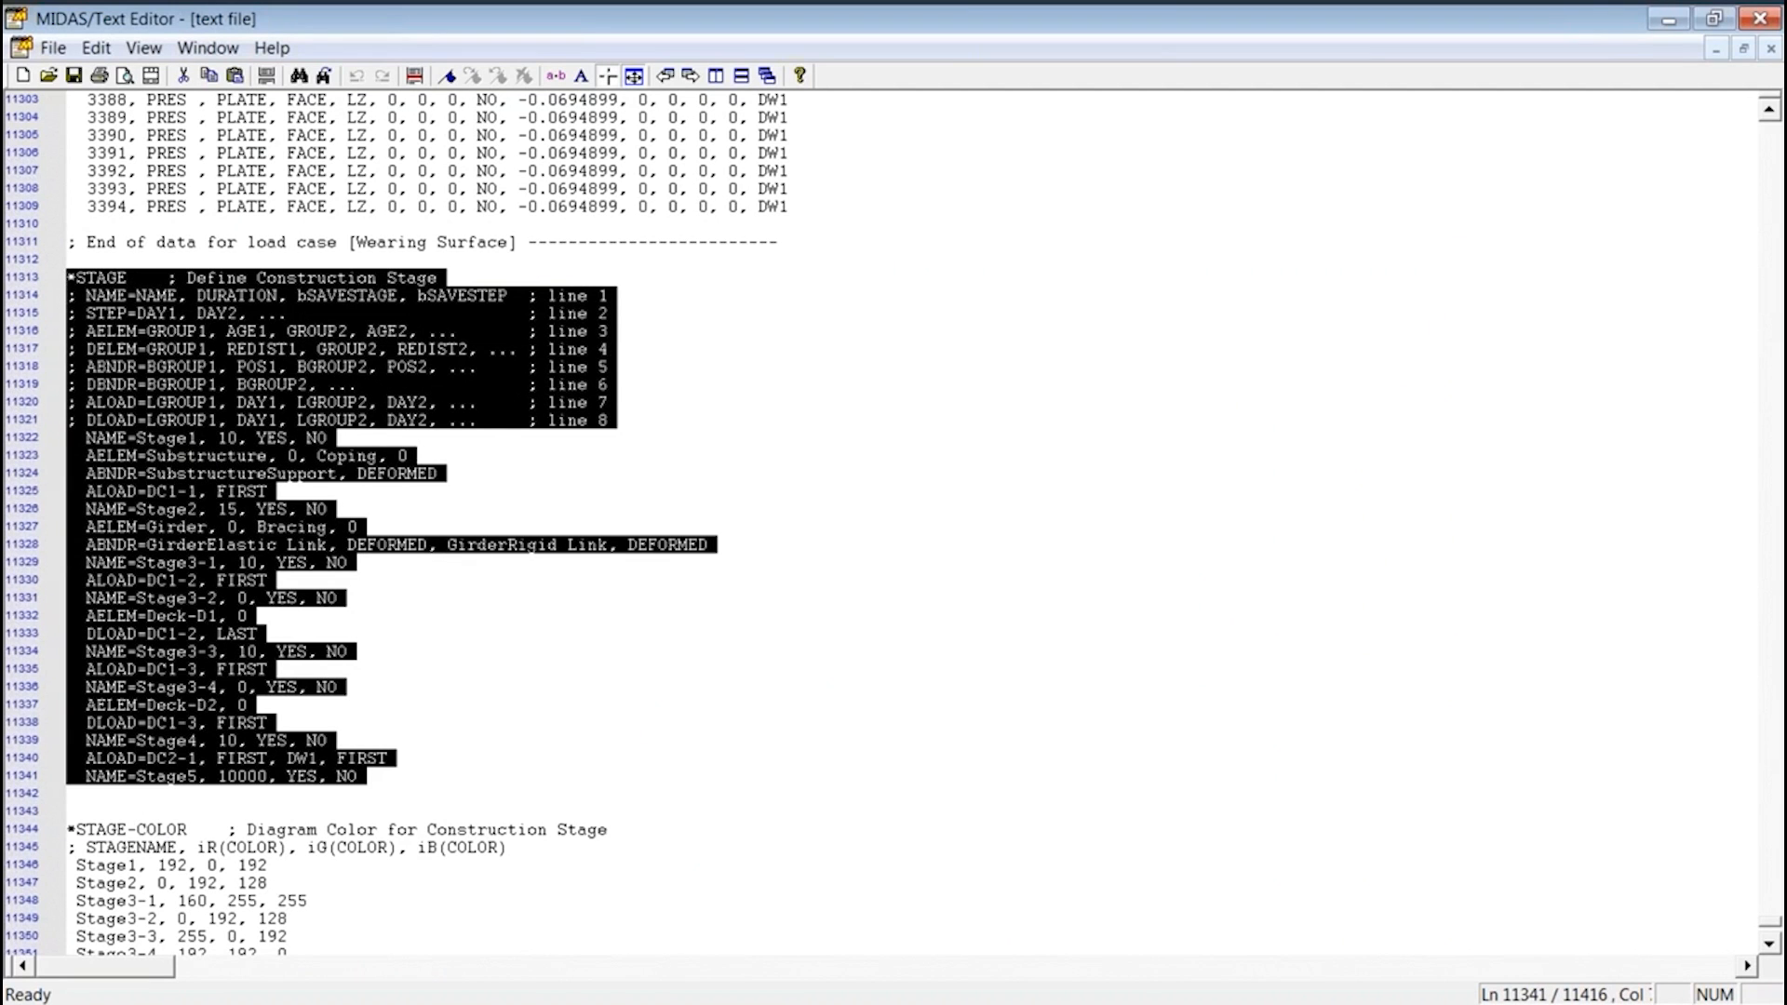
Paste the selected *STAGE block into the MCT Command Shell and run it
left_click(1684, 20)
key("ctrl+v")
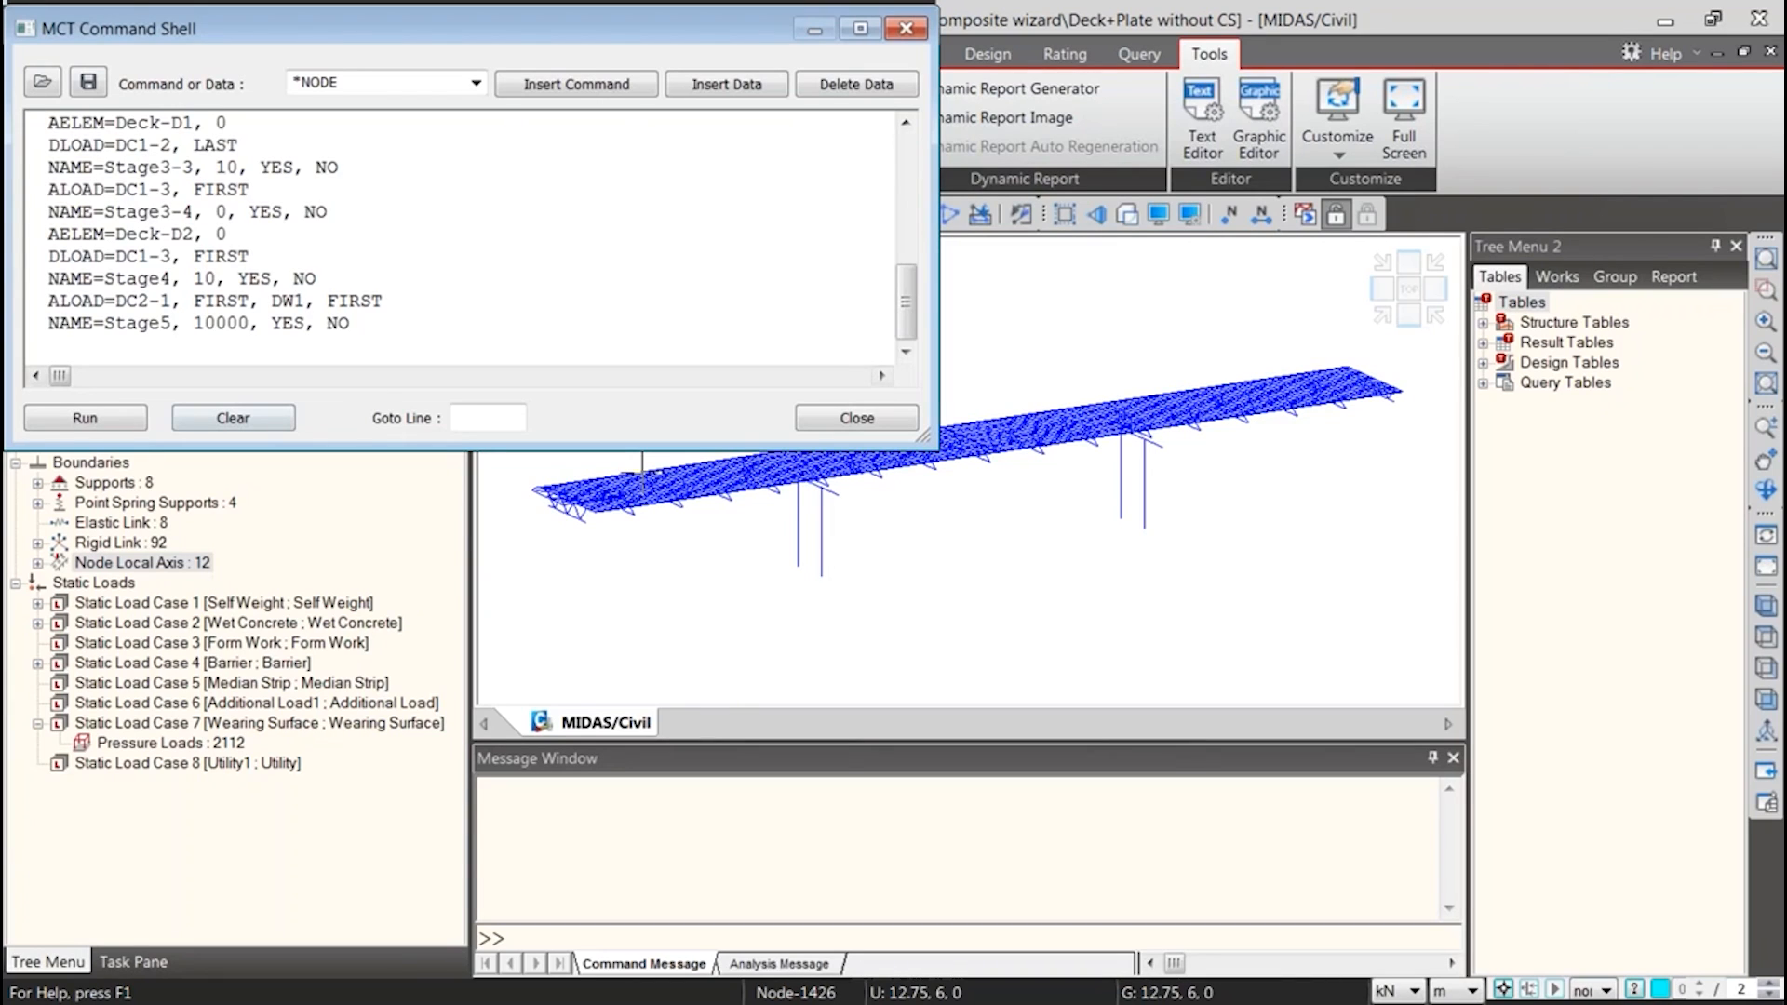
left_click(115, 425)
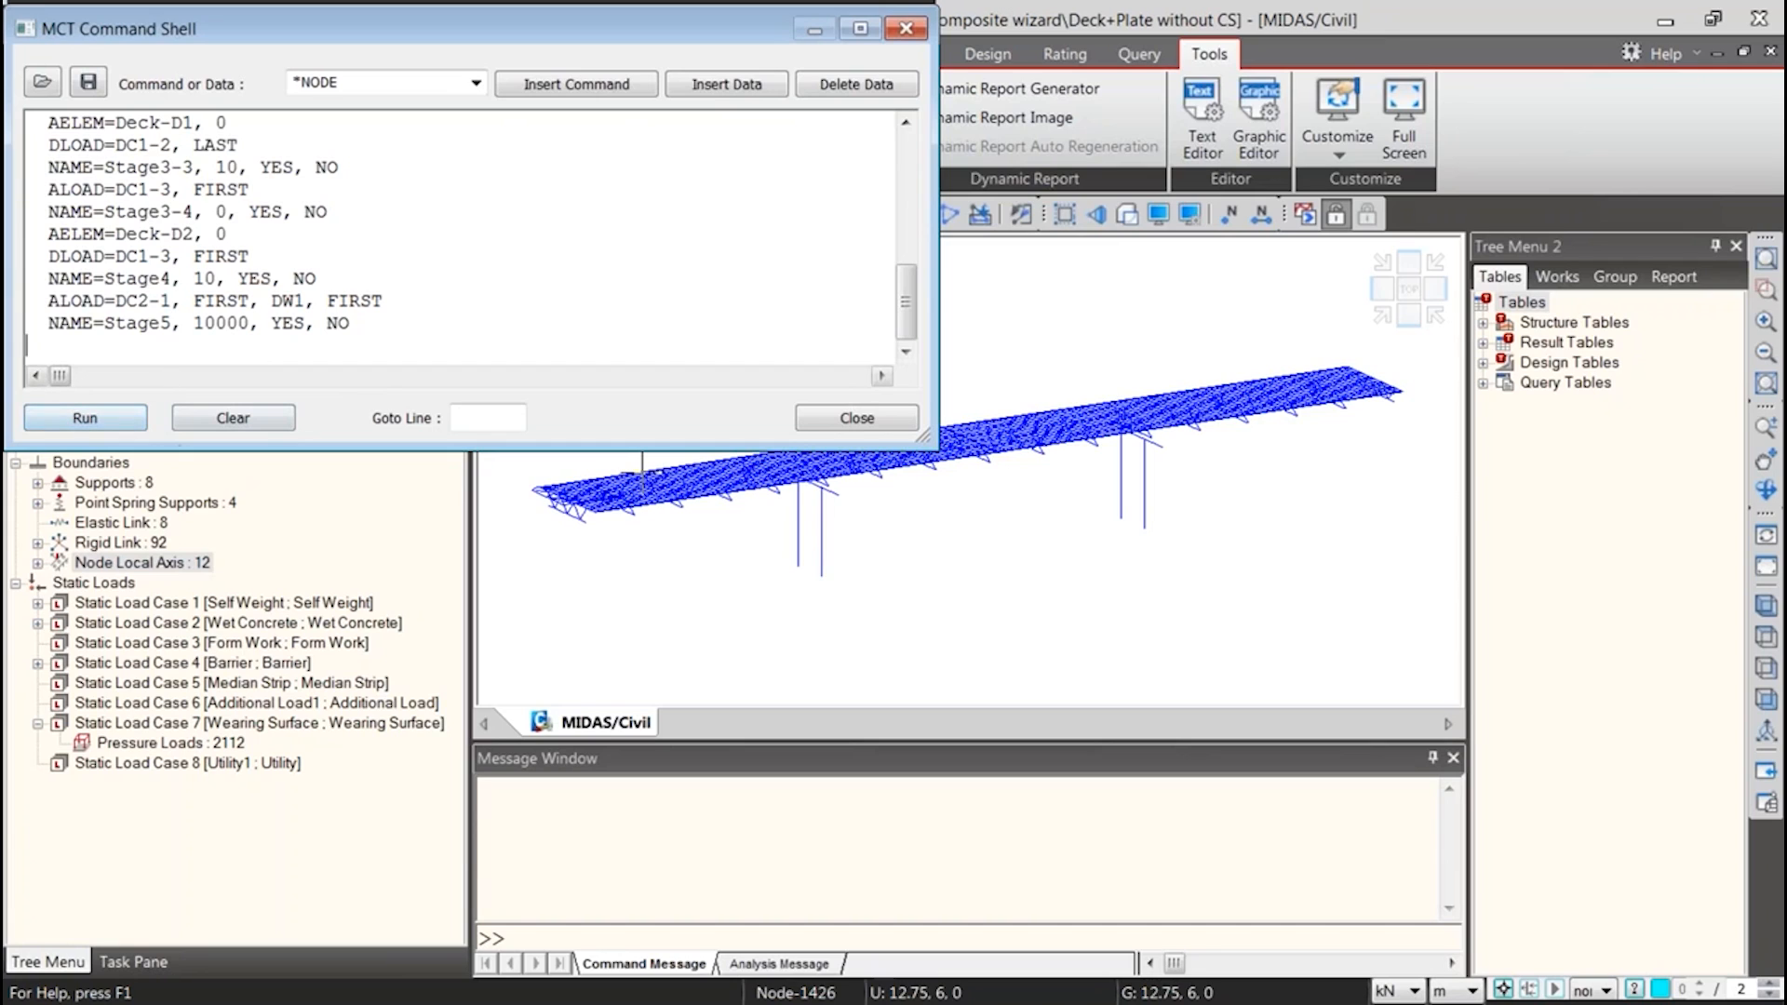
scroll(372, 232, "up", 10)
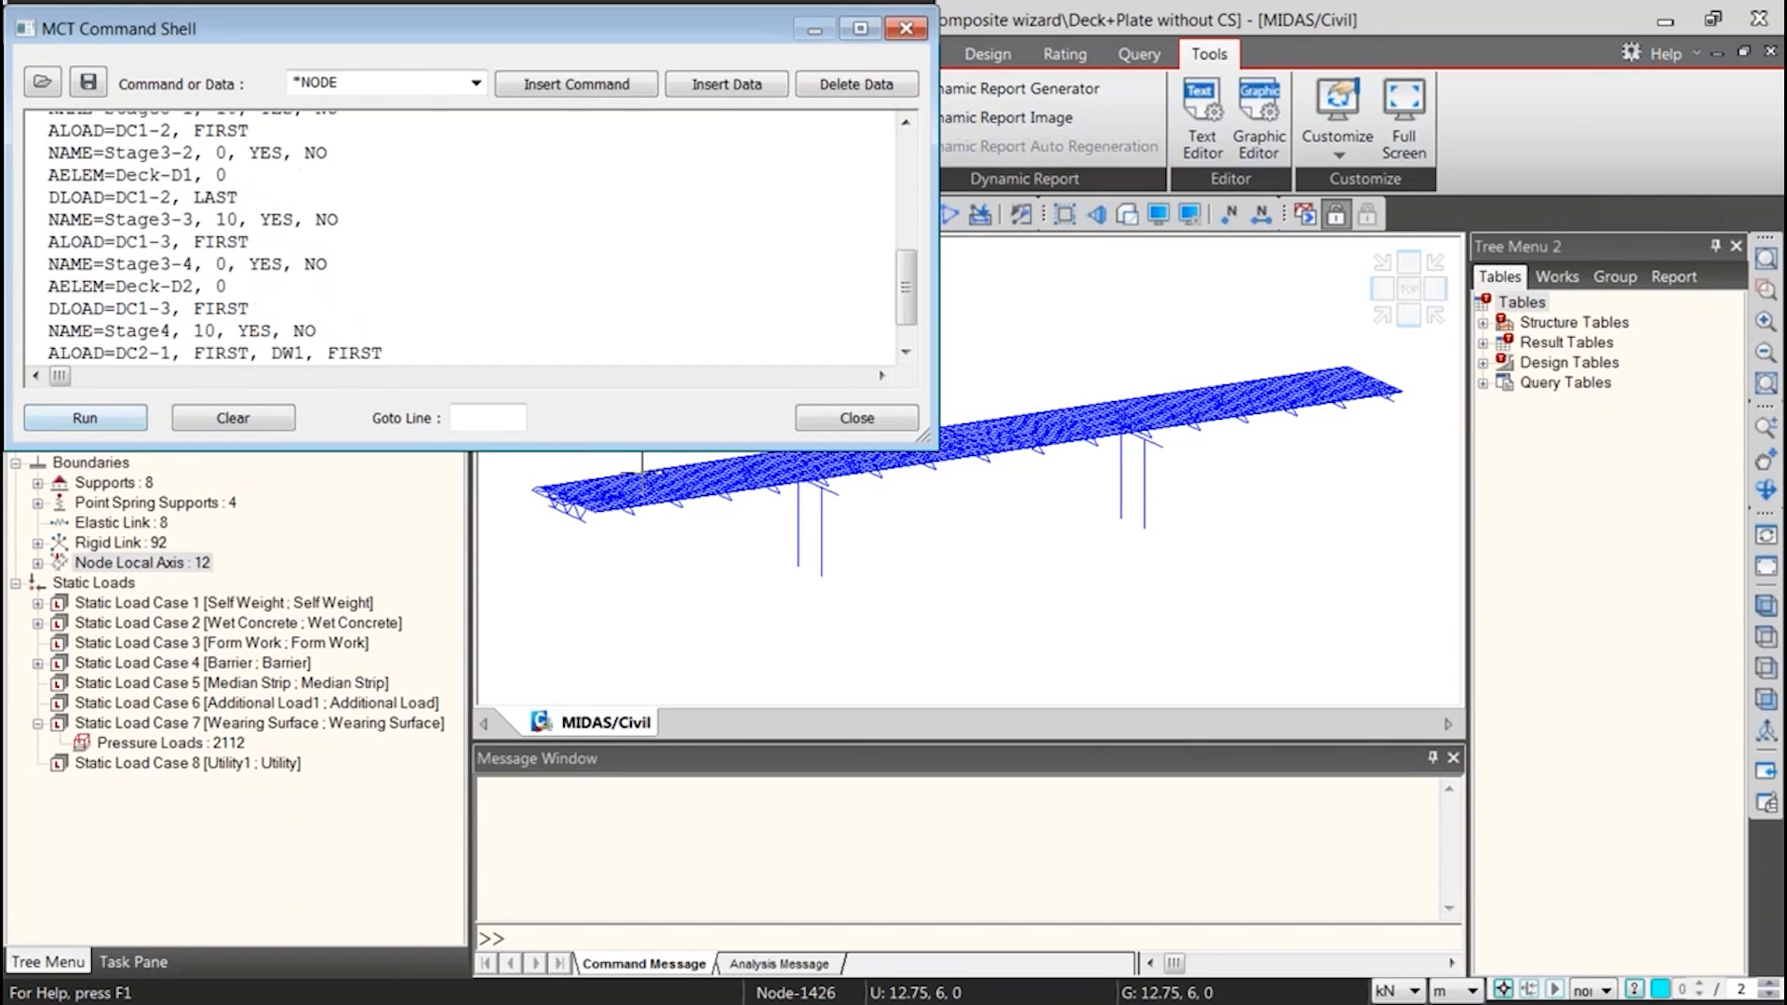
Close the command shell and, in the untitled bridge model, delete all construction stages from Stage1 through Stage5
left_click_drag(317, 31, 906, 99)
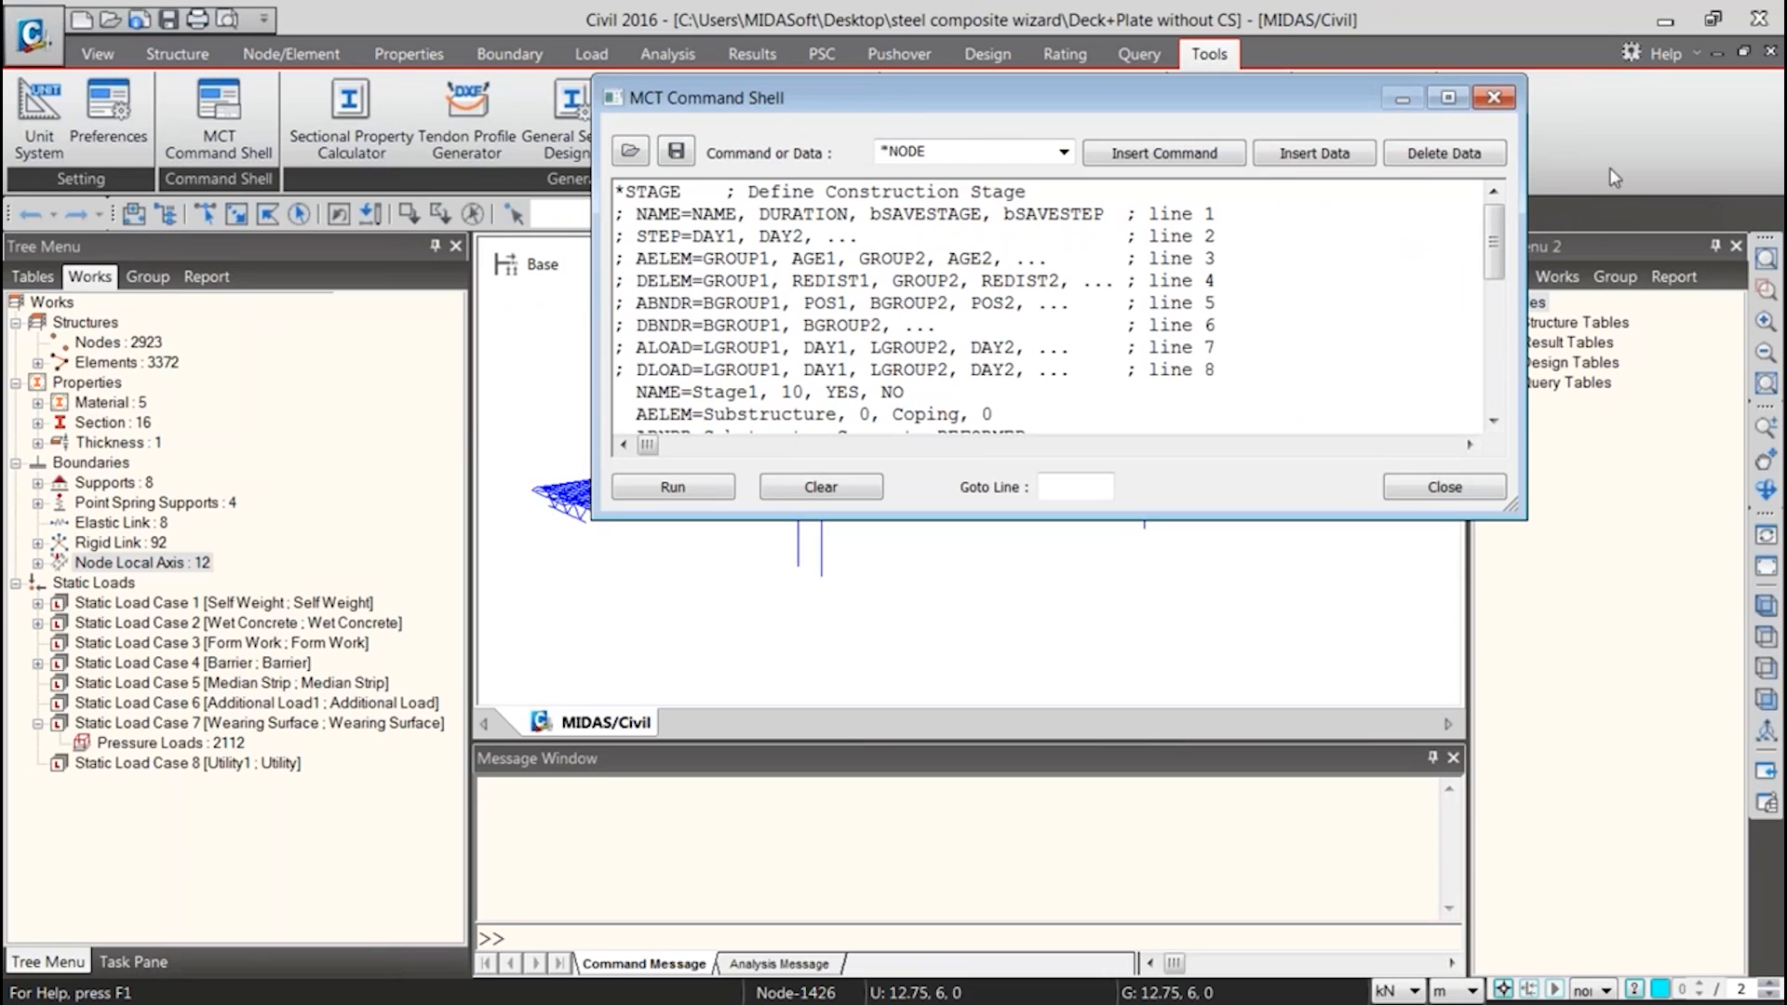
left_click(1491, 107)
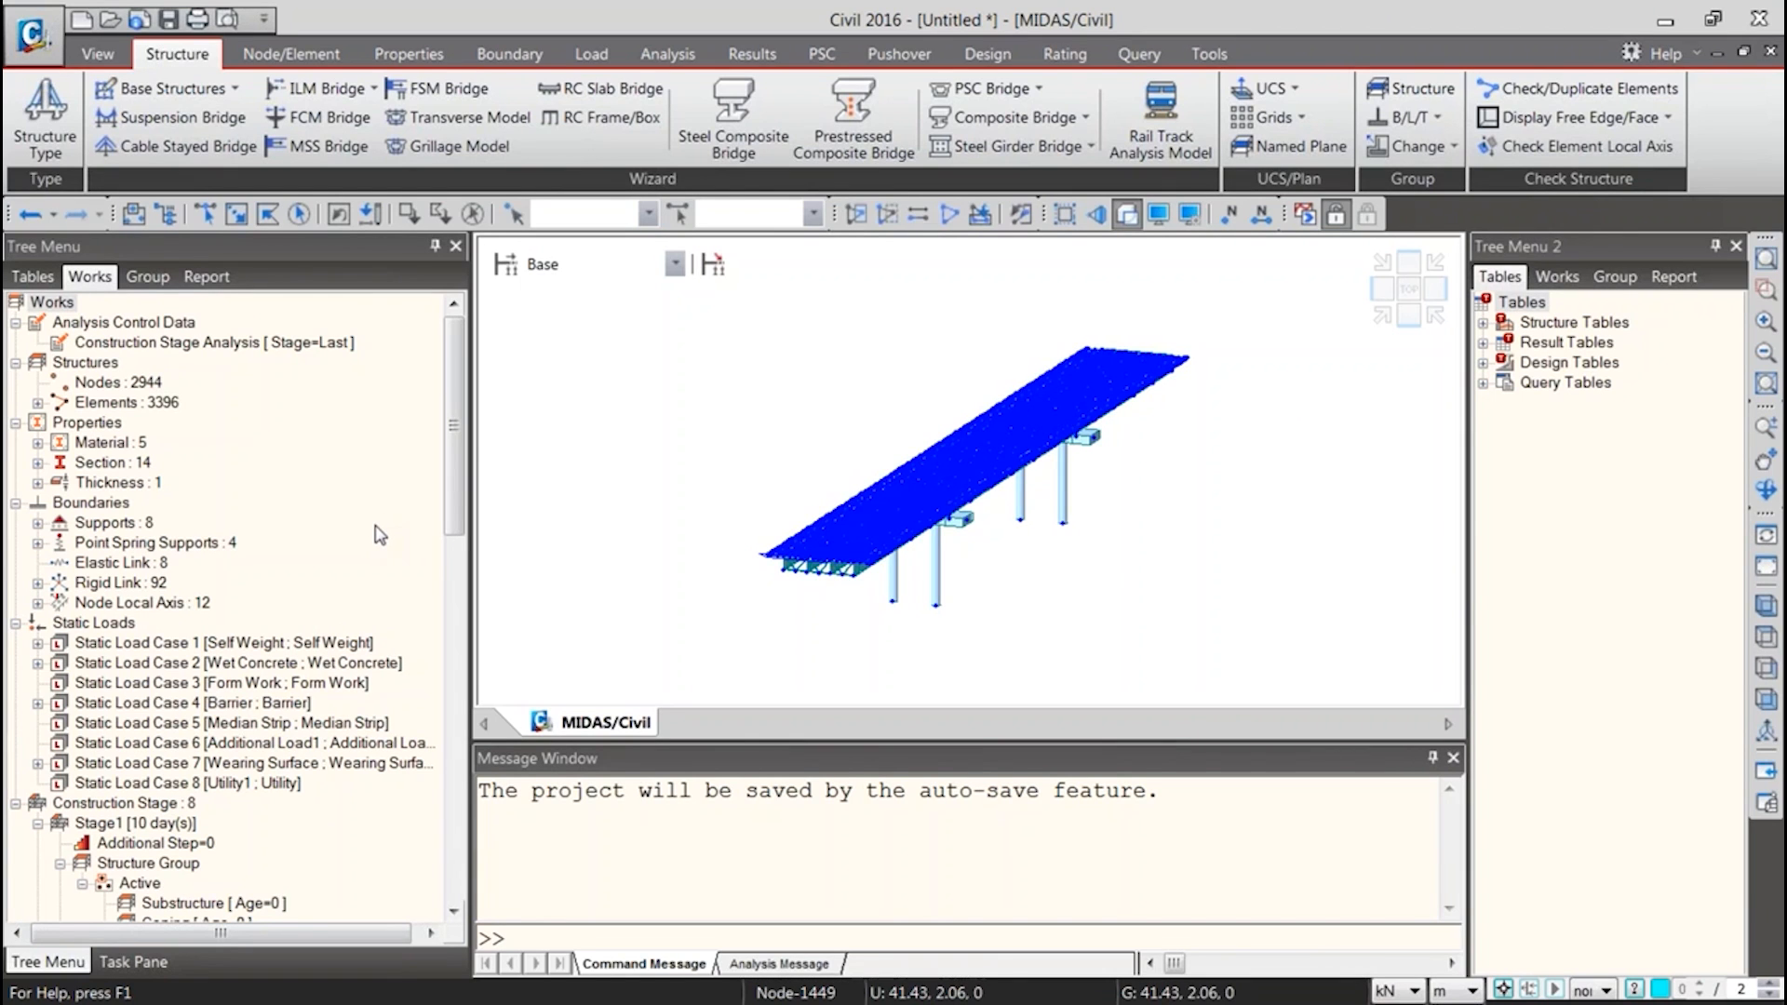
left_click_drag(455, 445, 458, 581)
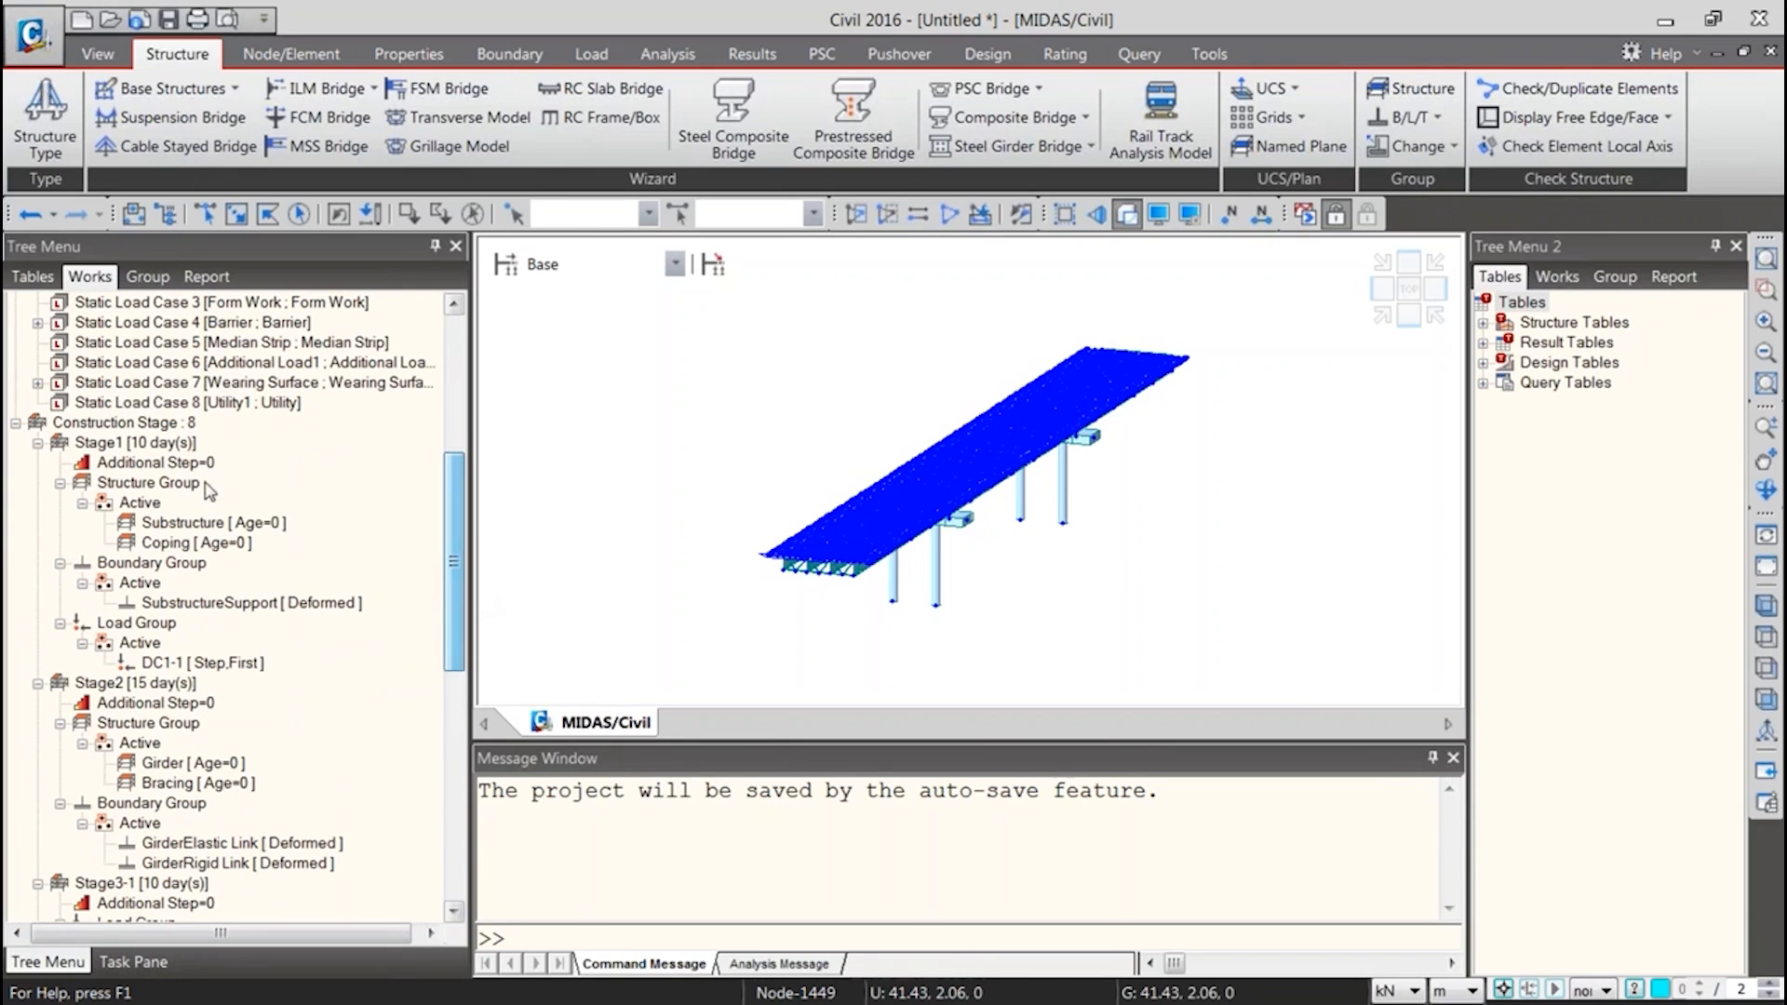
right_click(82, 425)
left_click(22, 426)
left_click(504, 259)
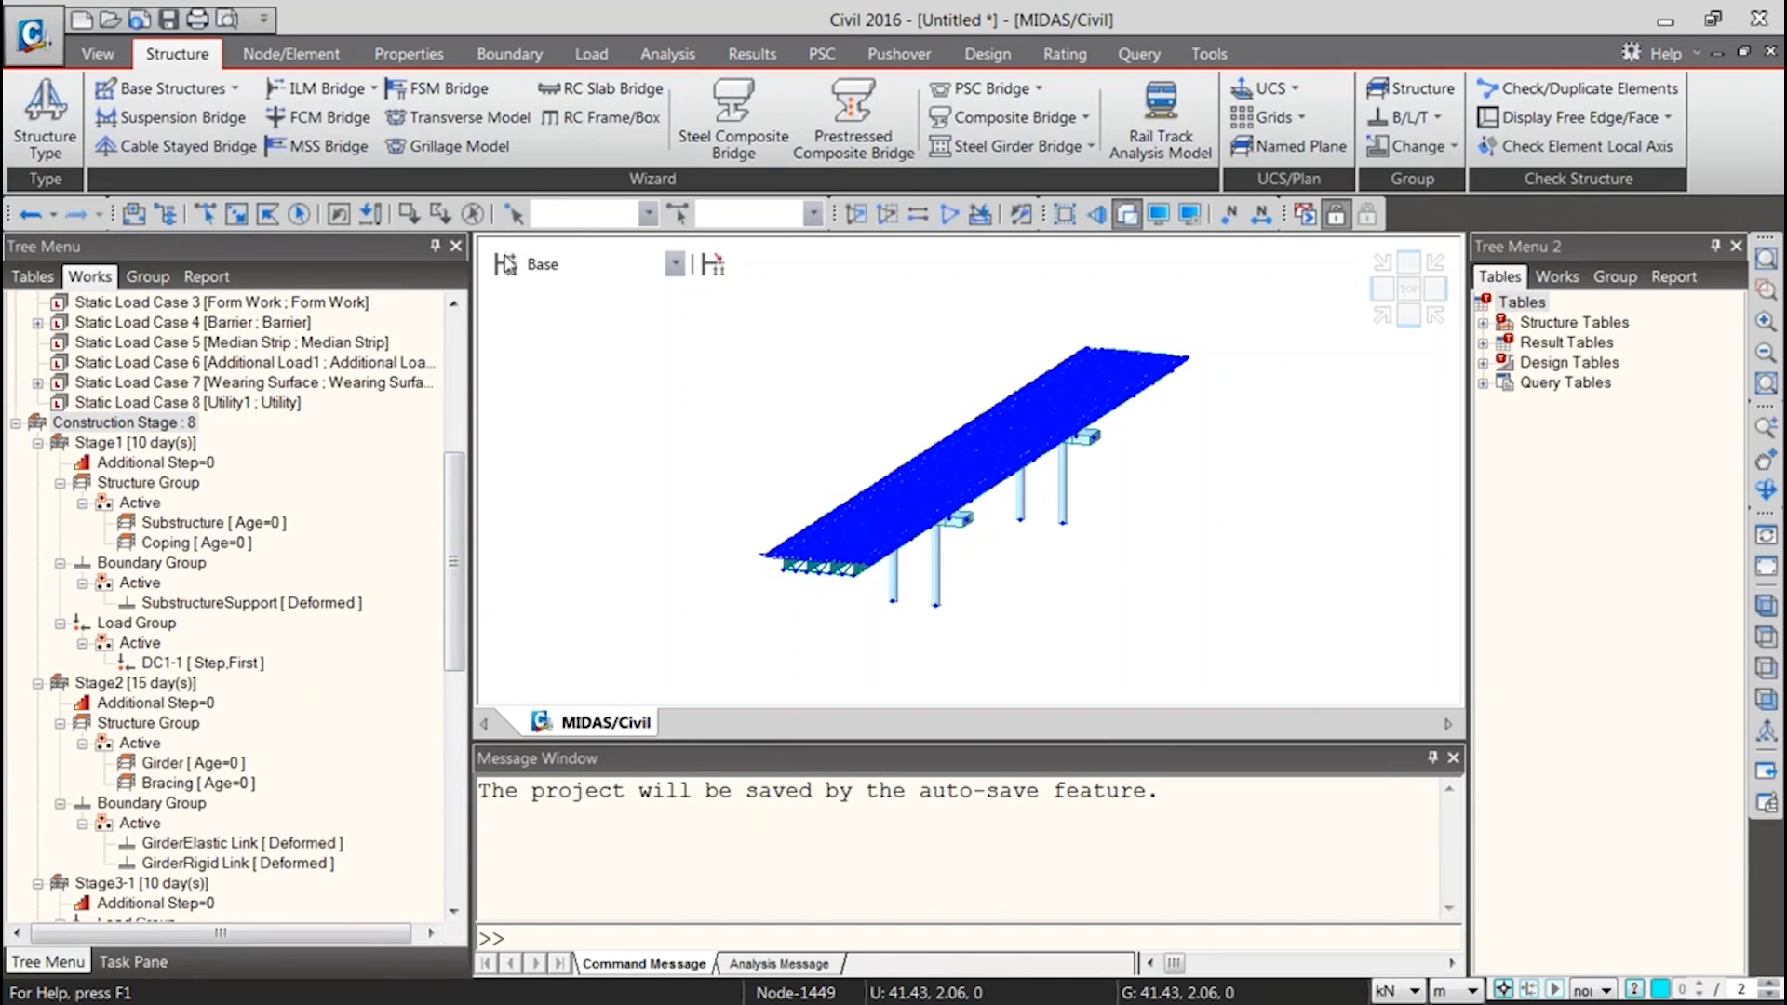
left_click(622, 421)
left_click(643, 577, "shift")
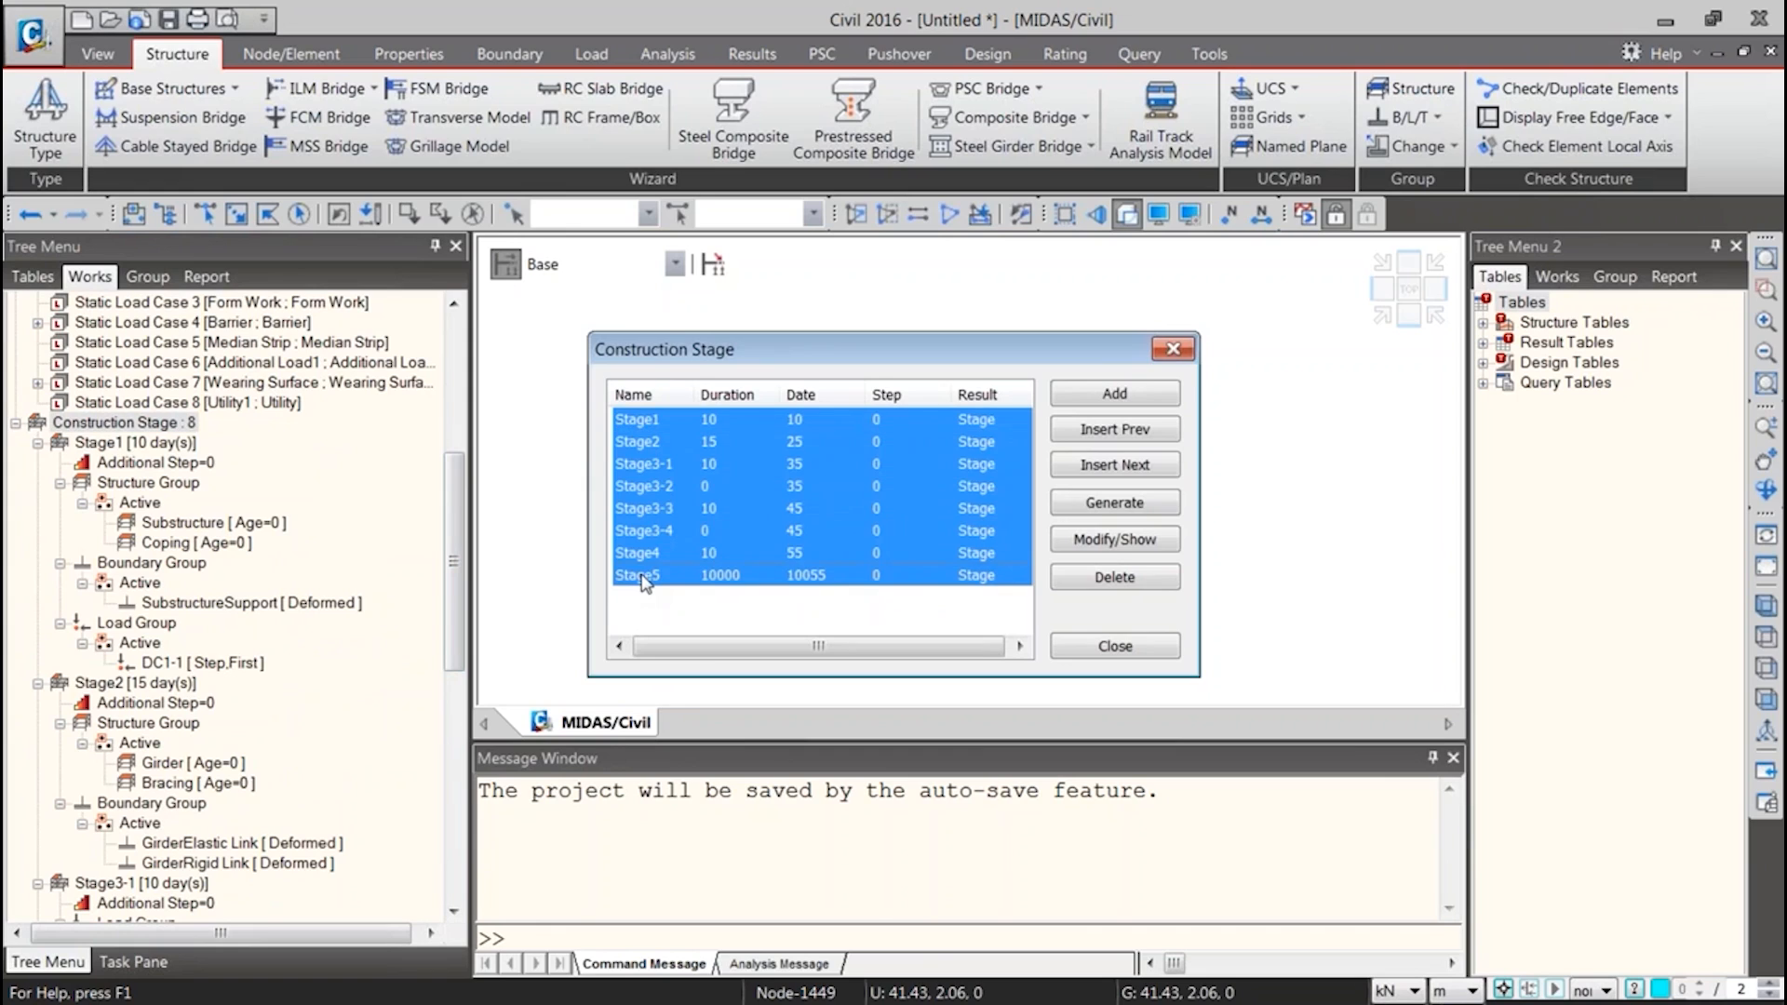
left_click(1113, 576)
left_click(1114, 646)
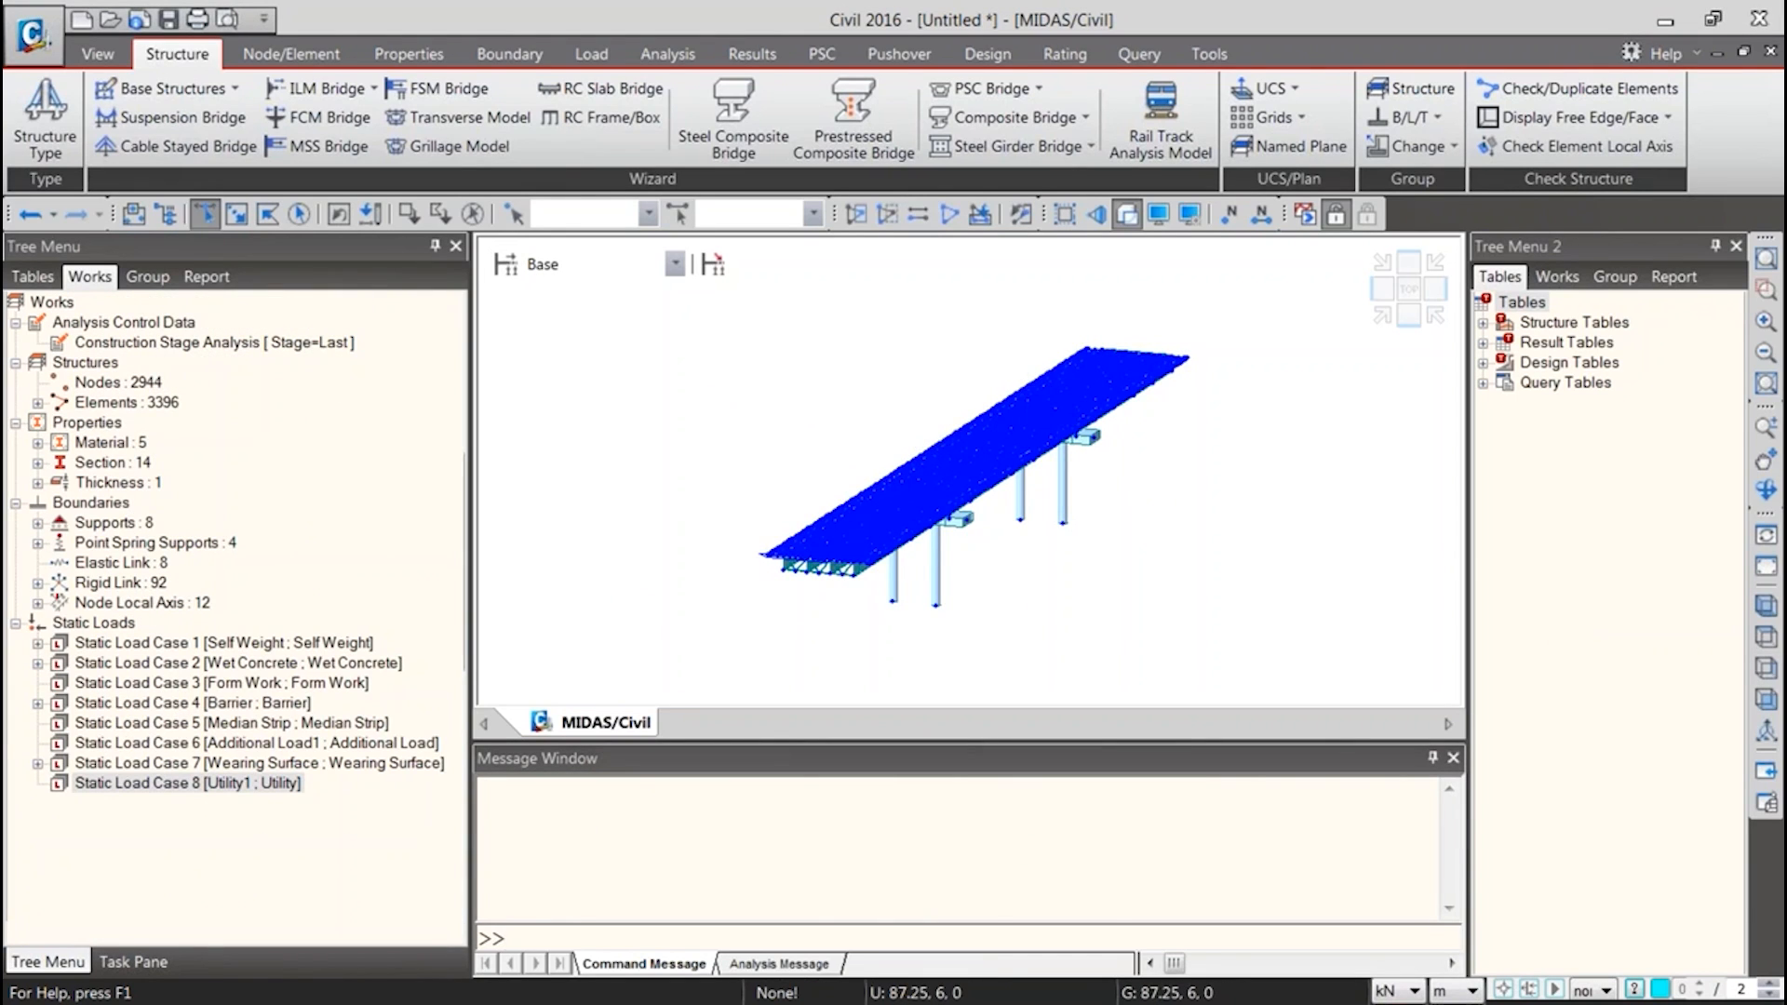
Paste the *STAGE block copied from the MCT text file into the untitled model's MCT Command Shell, run it and close the shell
key("alt+Tab")
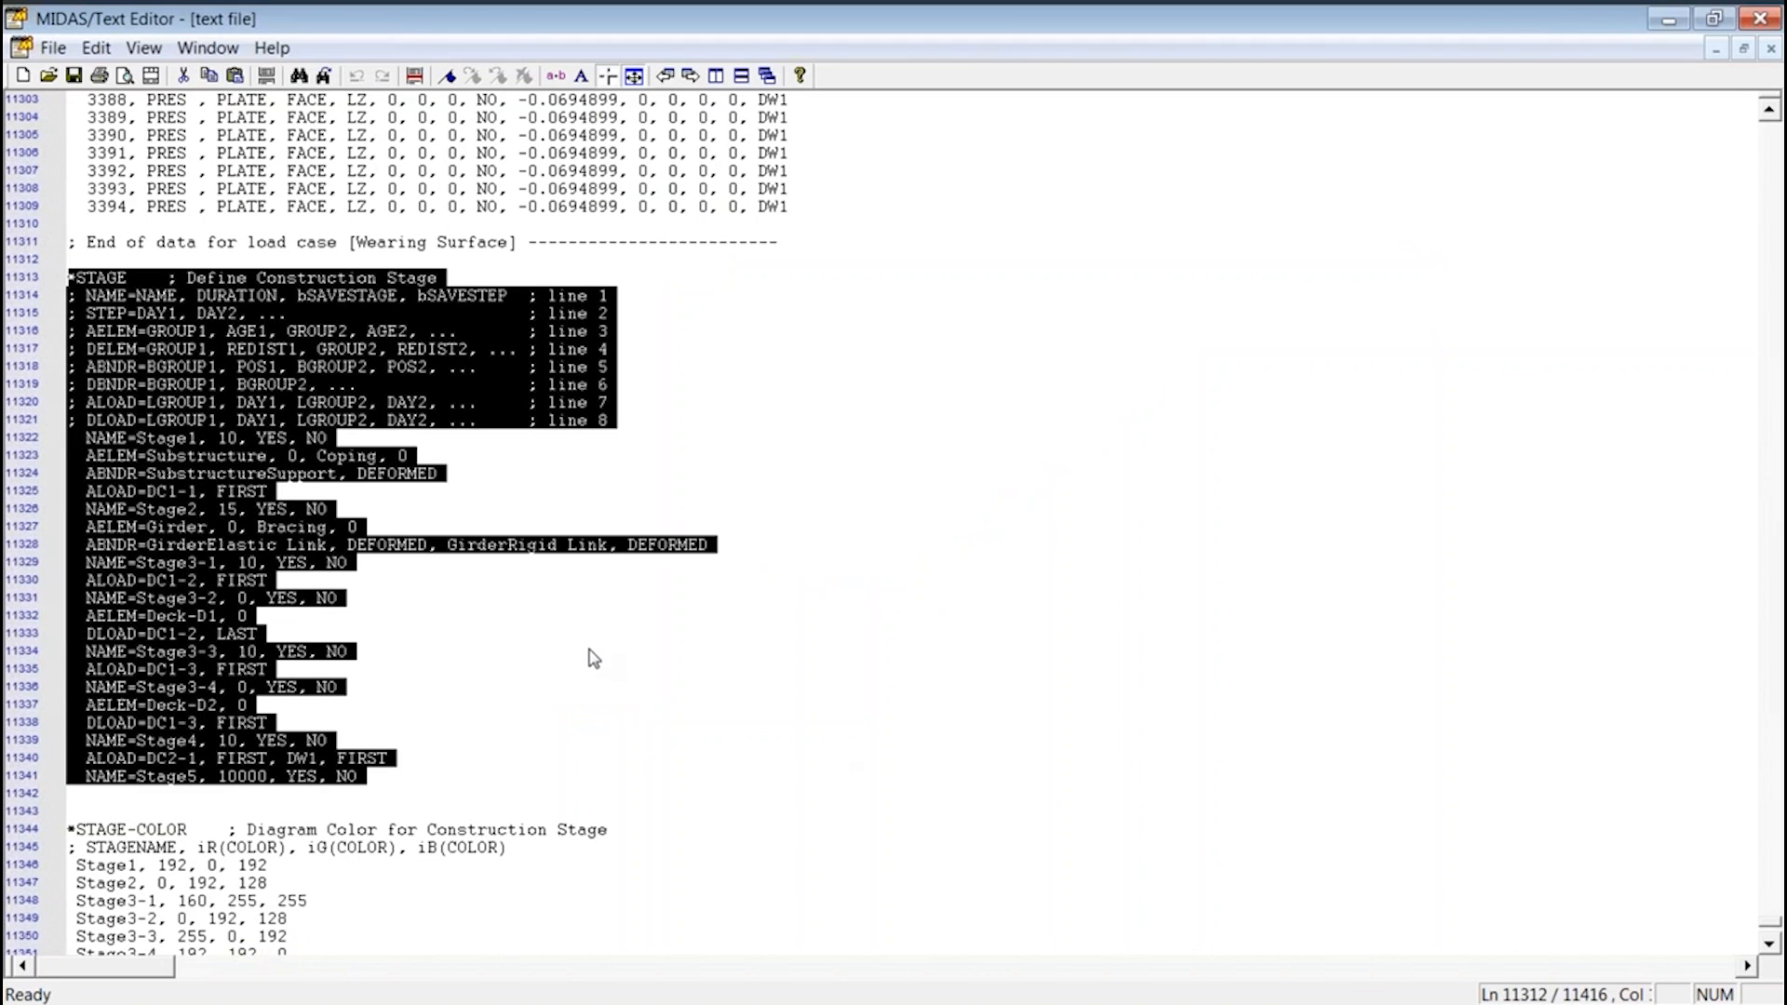
left_click(1669, 19)
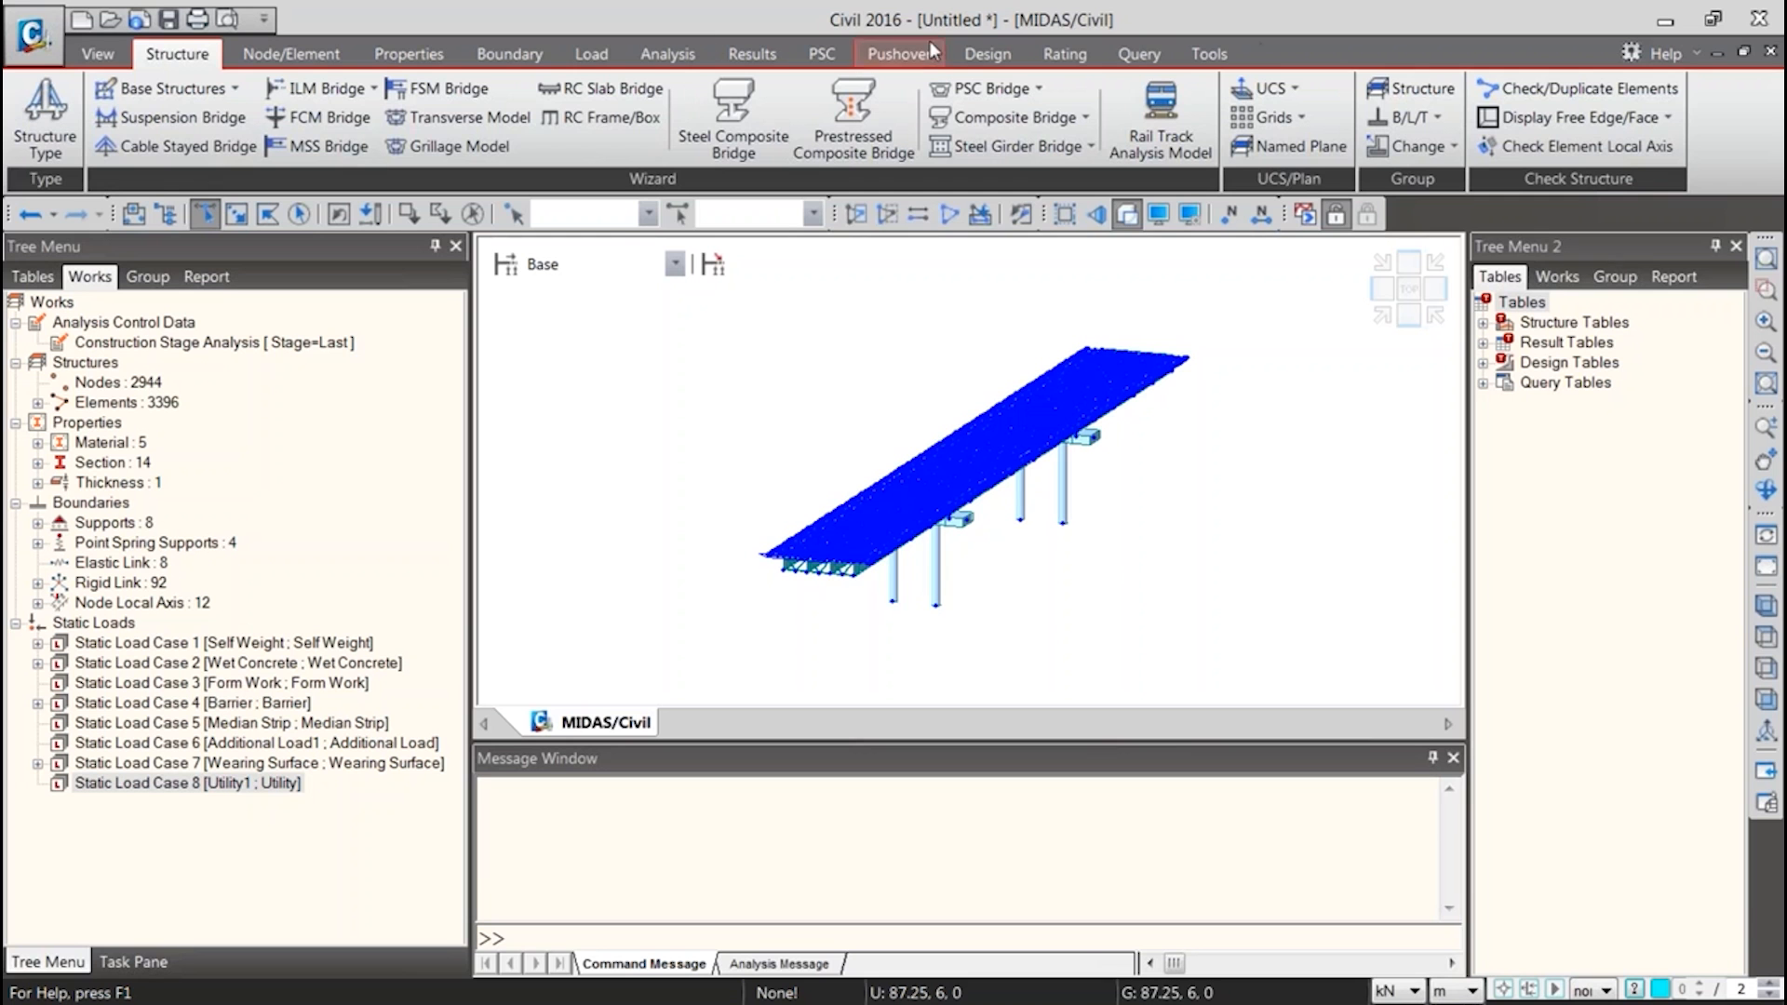
left_click(1209, 54)
left_click(346, 166)
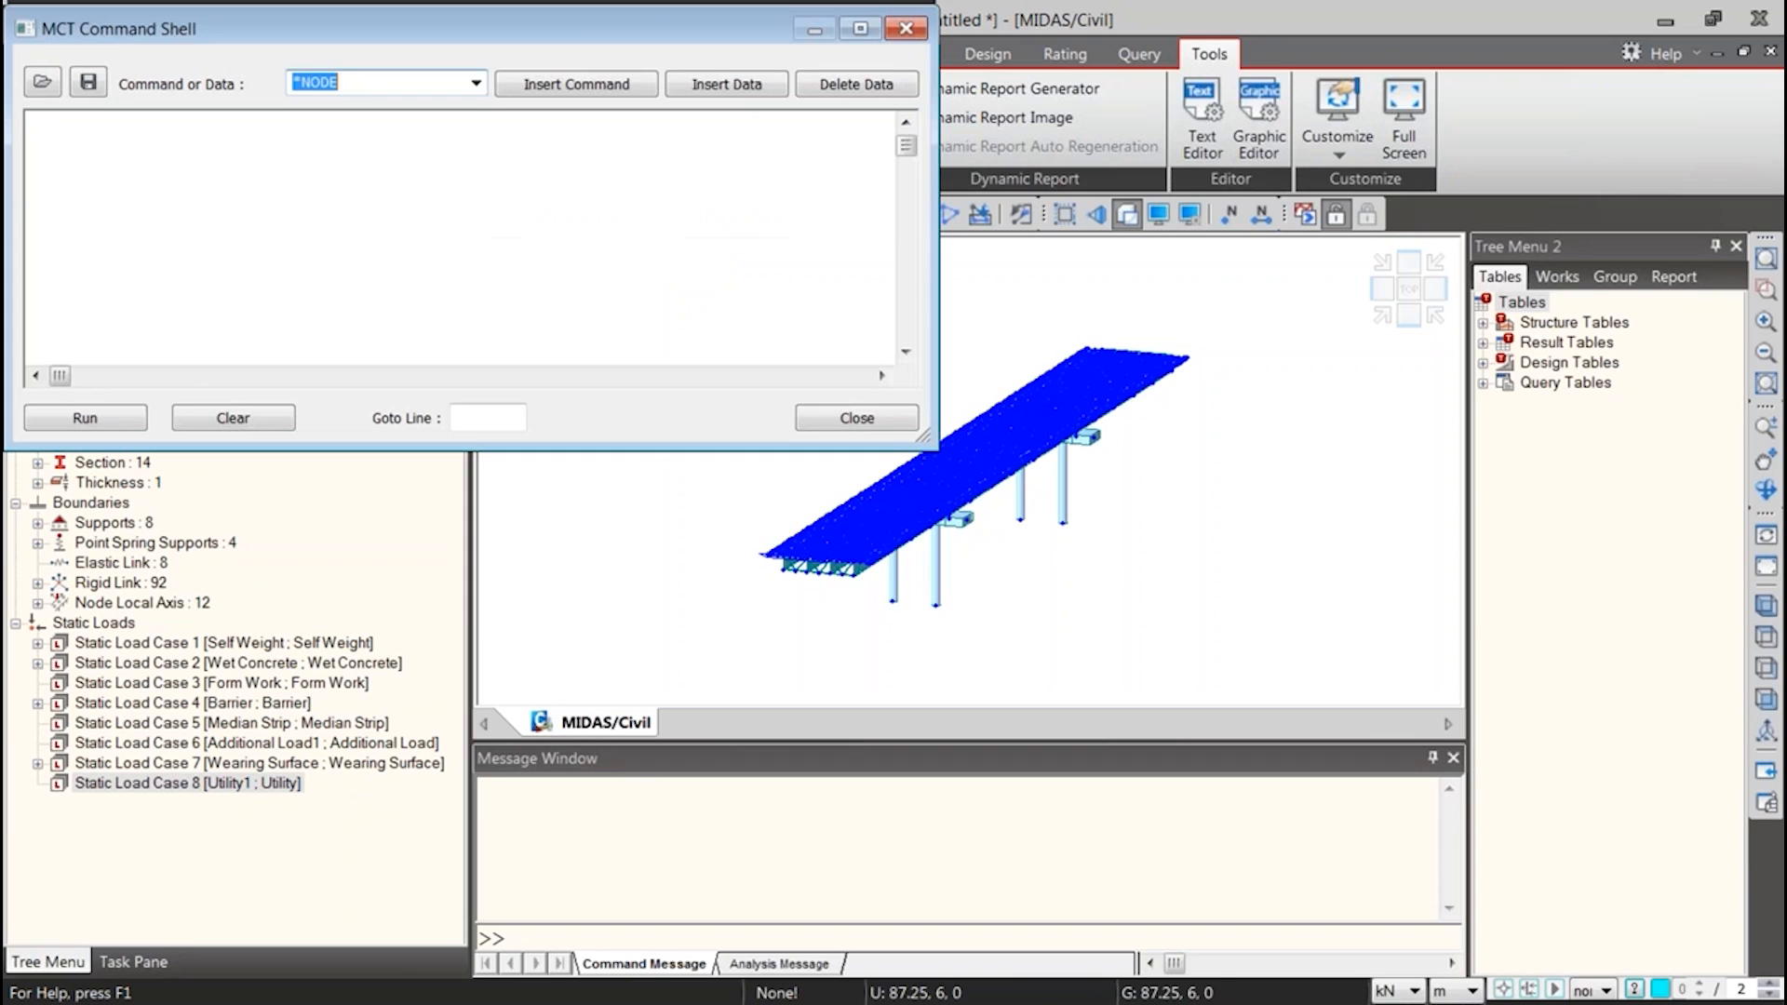
key("ctrl+v")
left_click(93, 414)
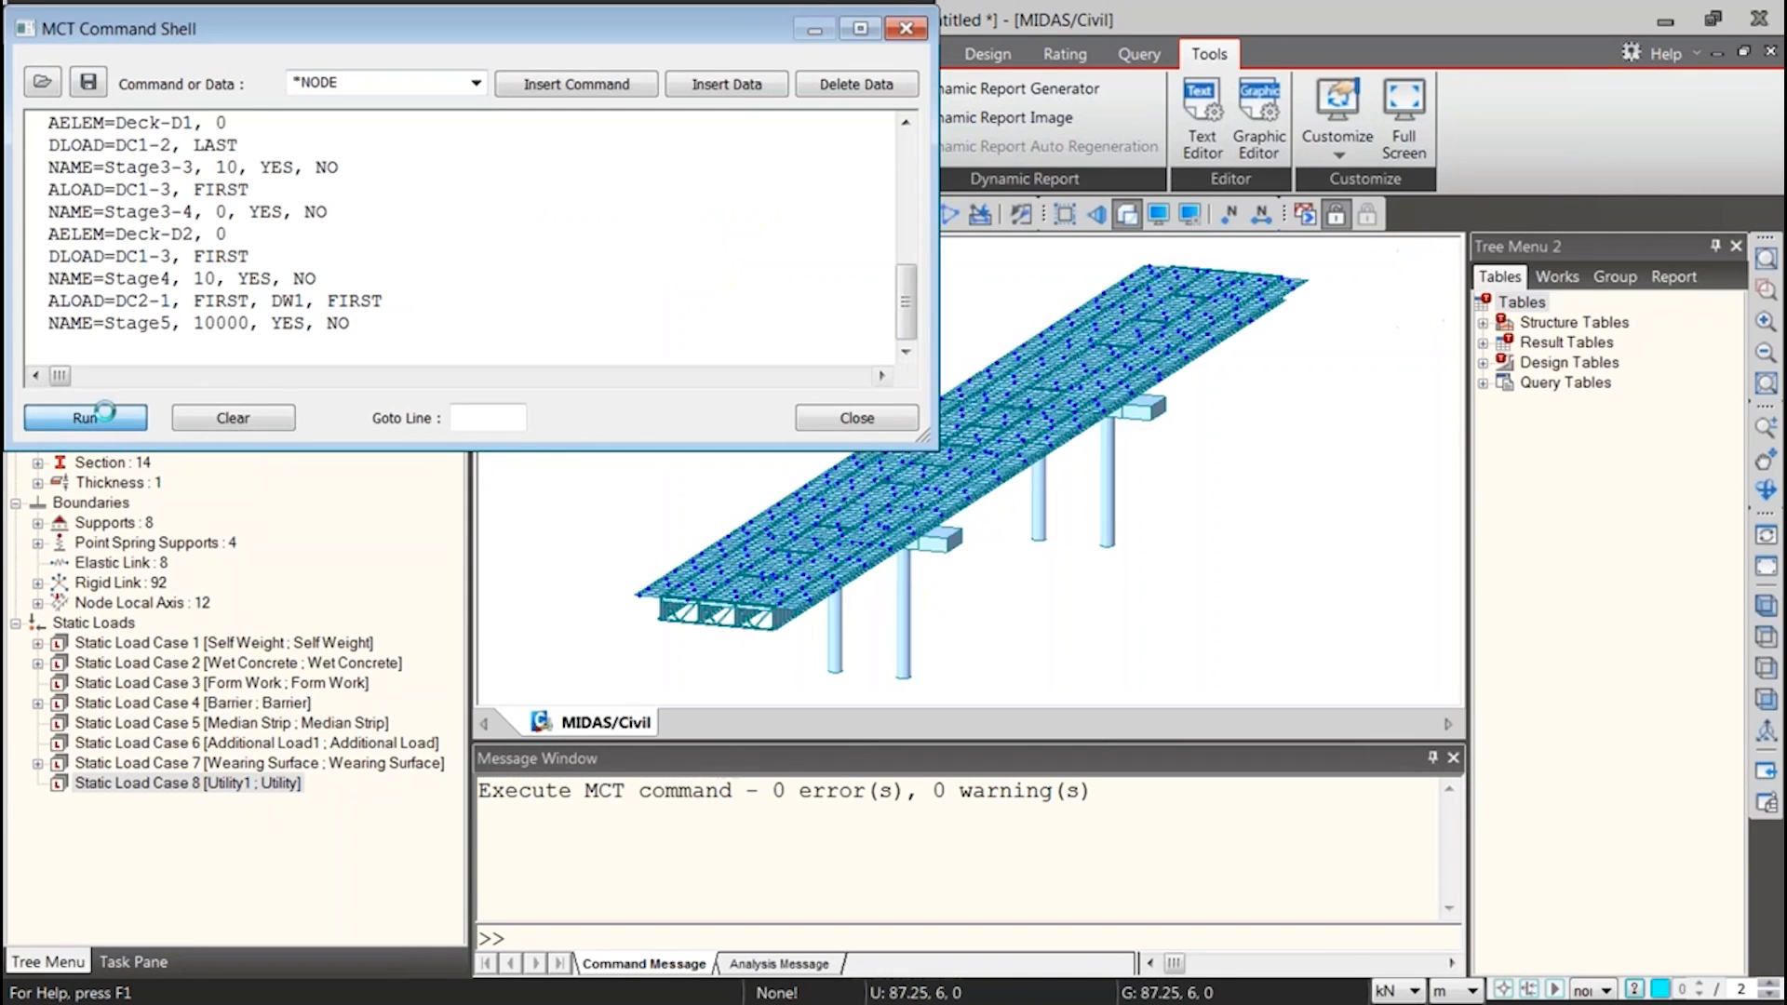
left_click(856, 418)
Review the construction stages in the Works tree and the structure, boundary and load groups in the Group tree
left_click(135, 823)
scroll(99, 831, "down", 1)
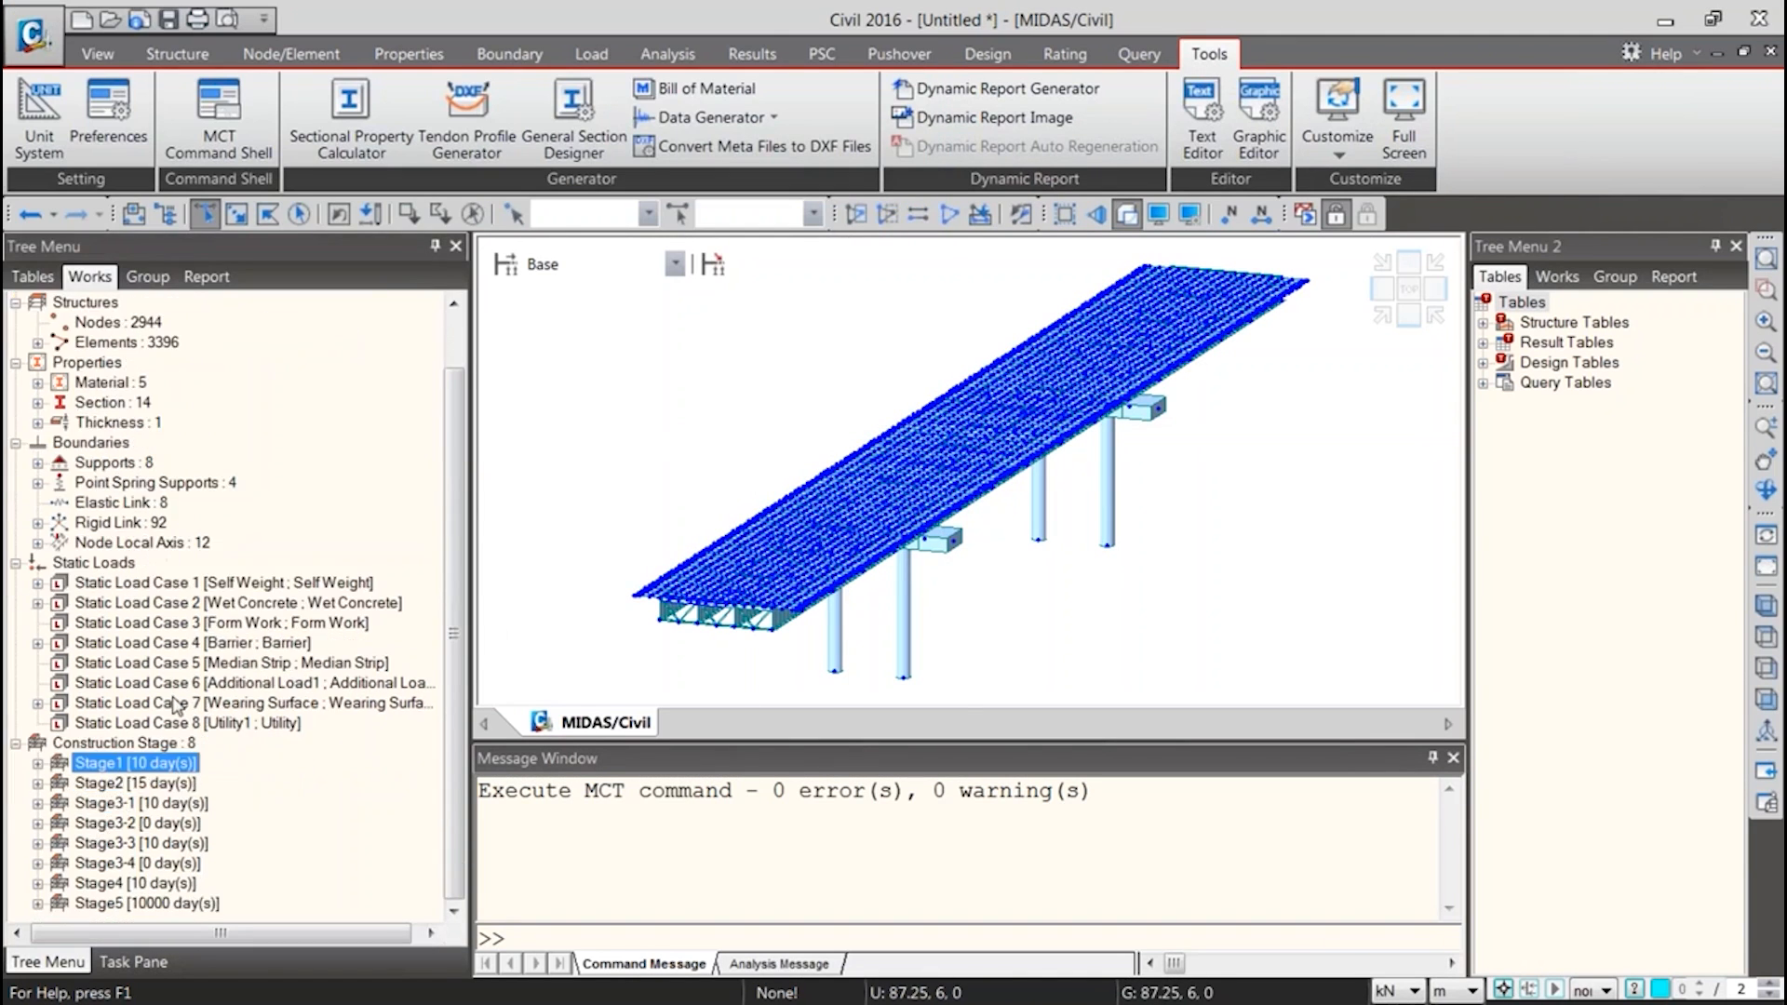
left_click(148, 278)
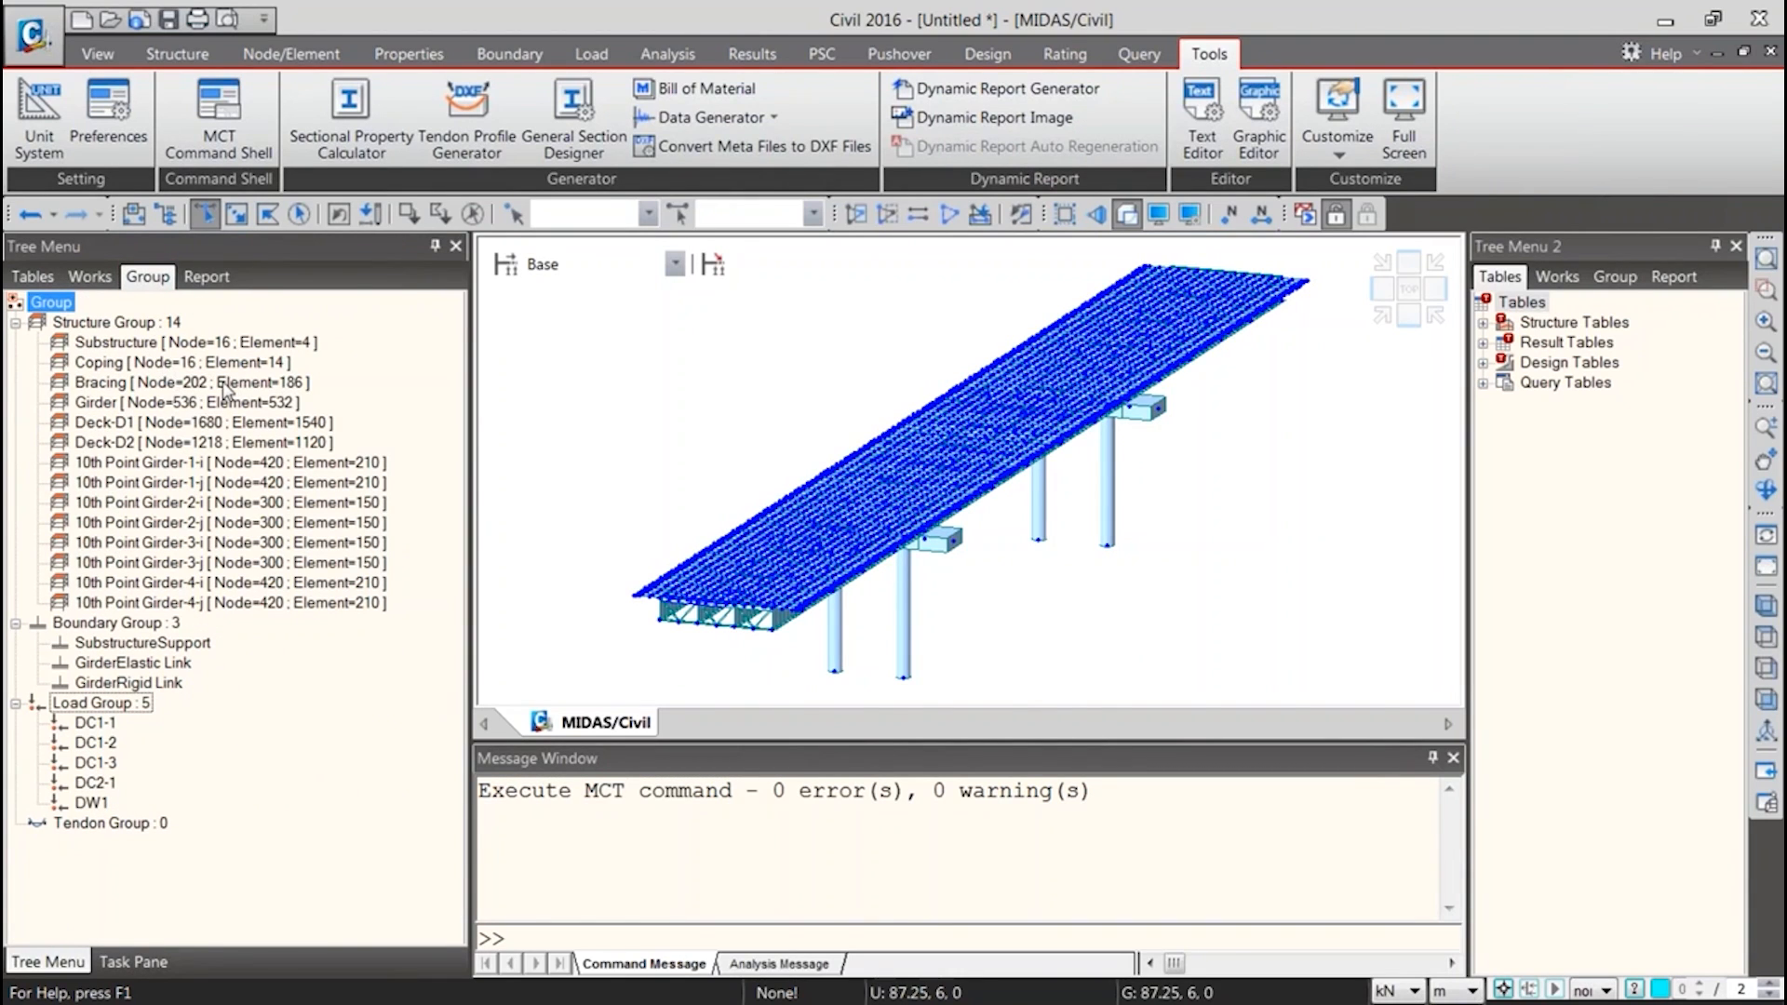
left_click(232, 343)
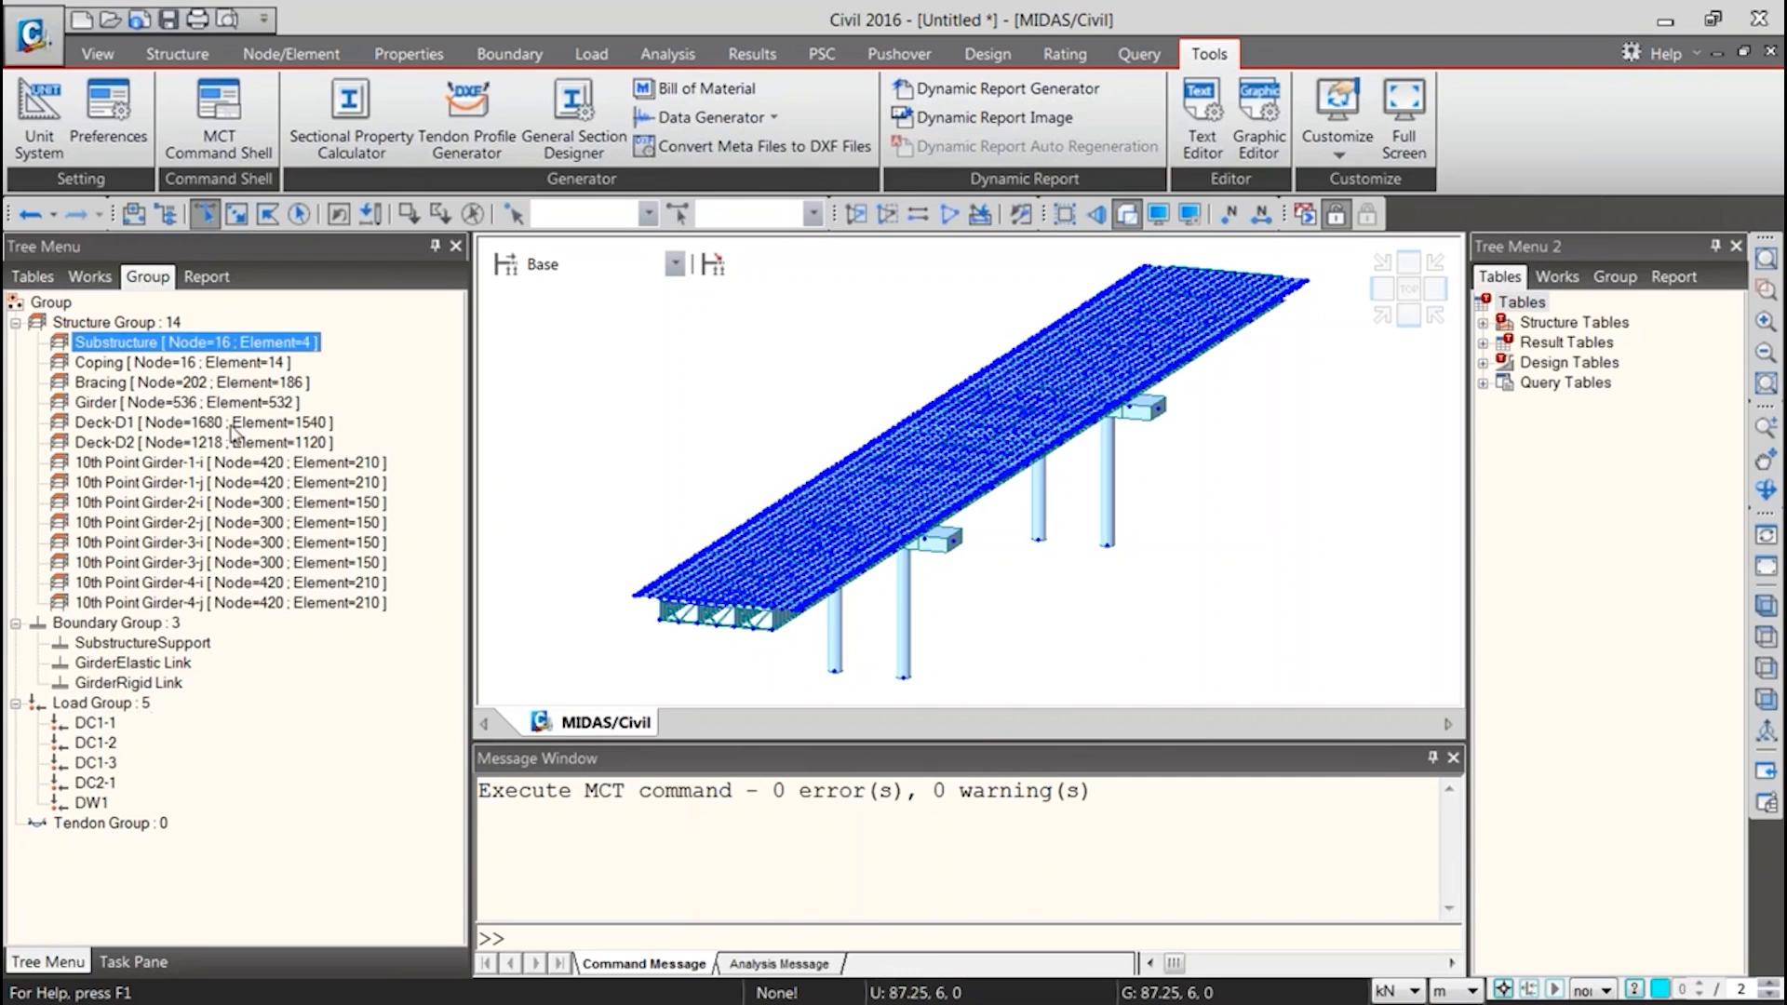
left_click(89, 276)
left_click(158, 803)
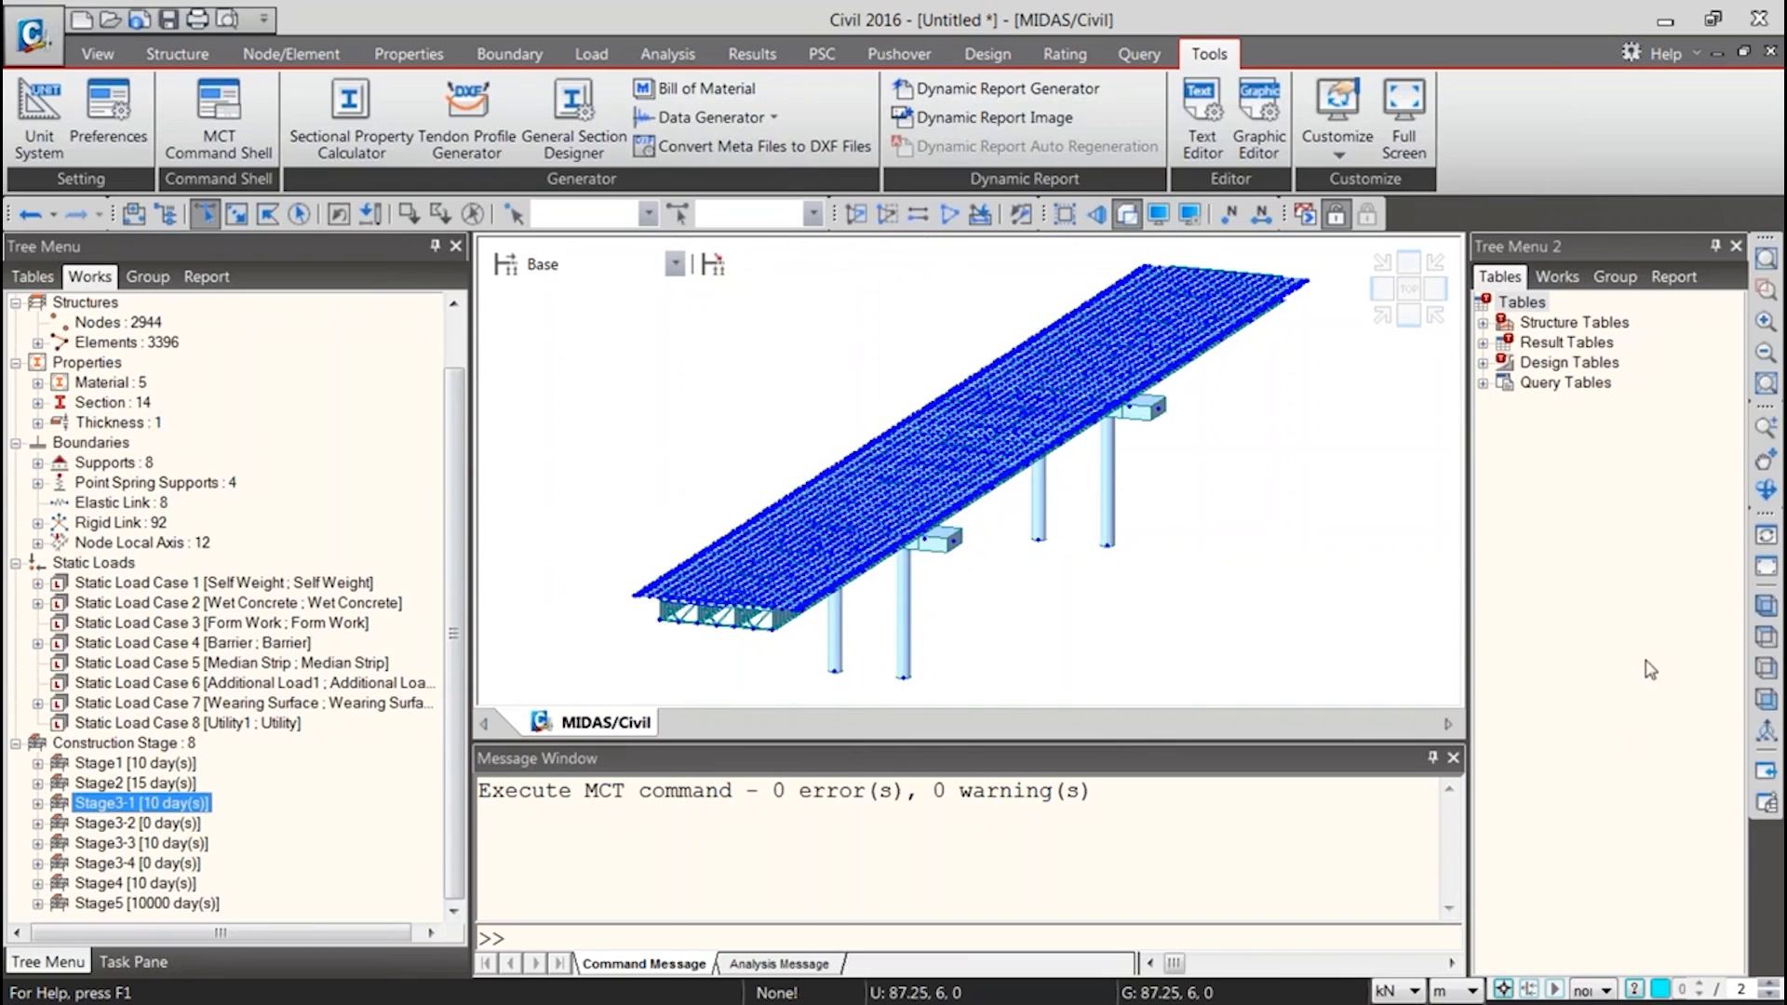
Select the nodes along one outer edge of the deck using the Right View, and check the selection in plan
left_click(1765, 669)
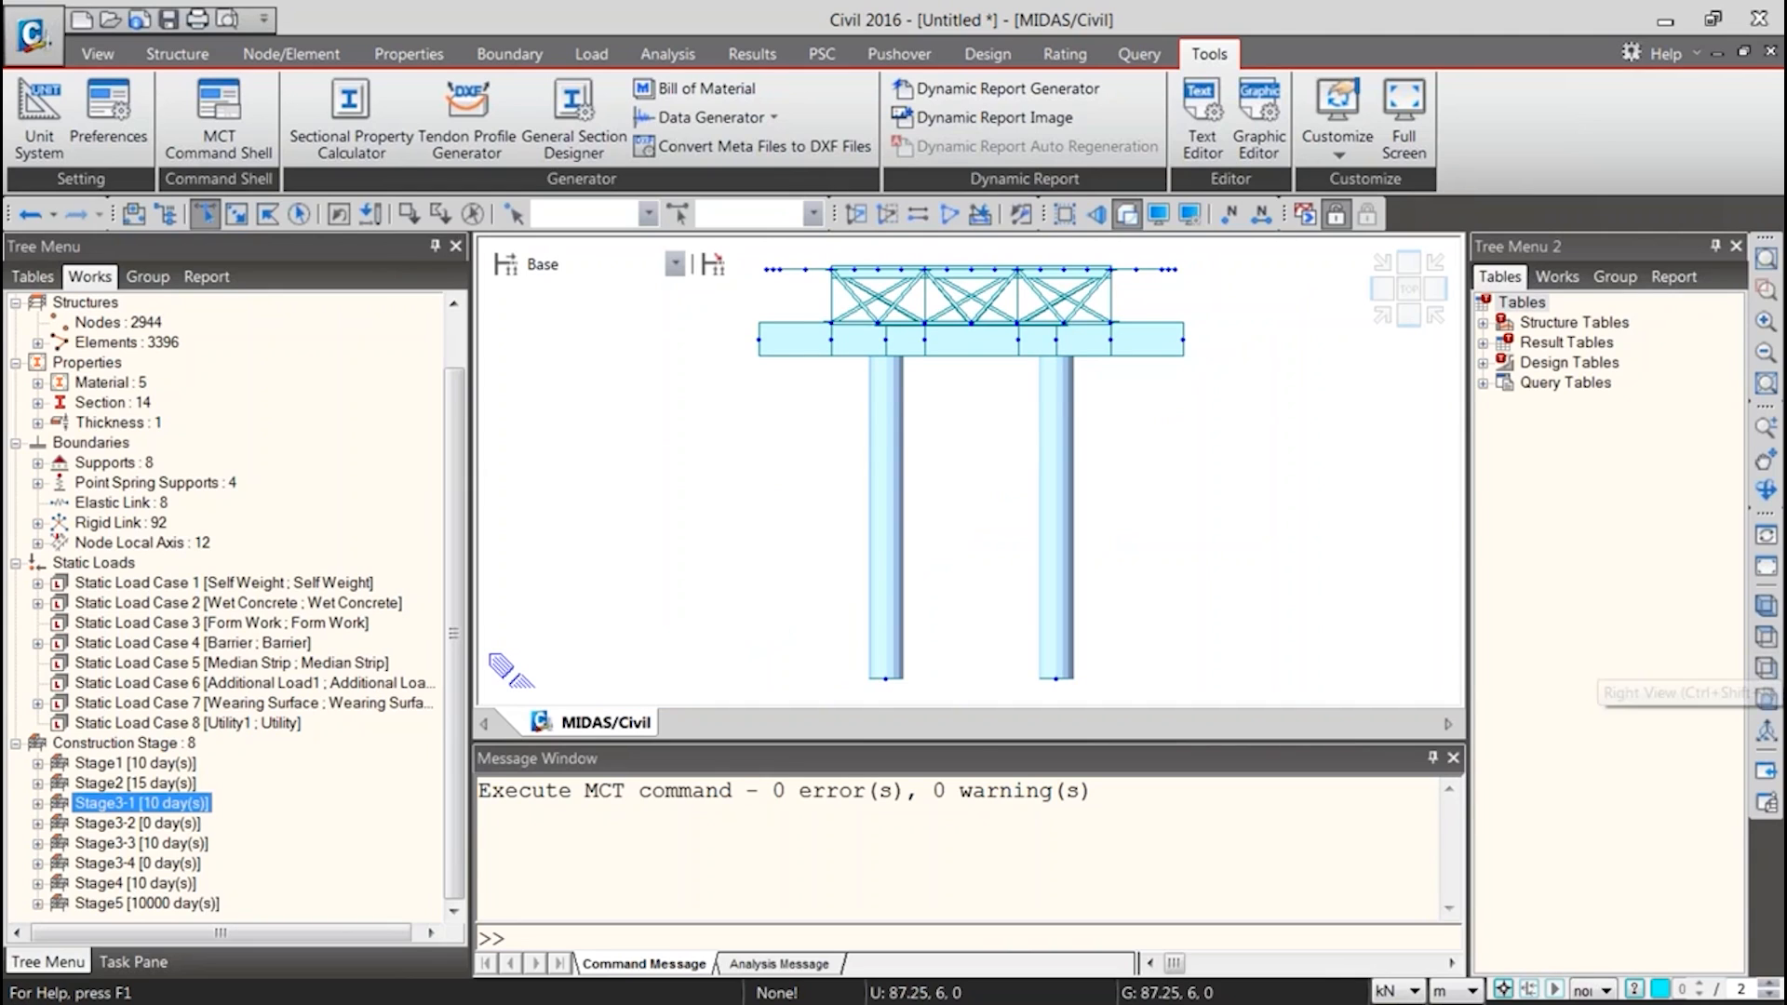
left_click(763, 282)
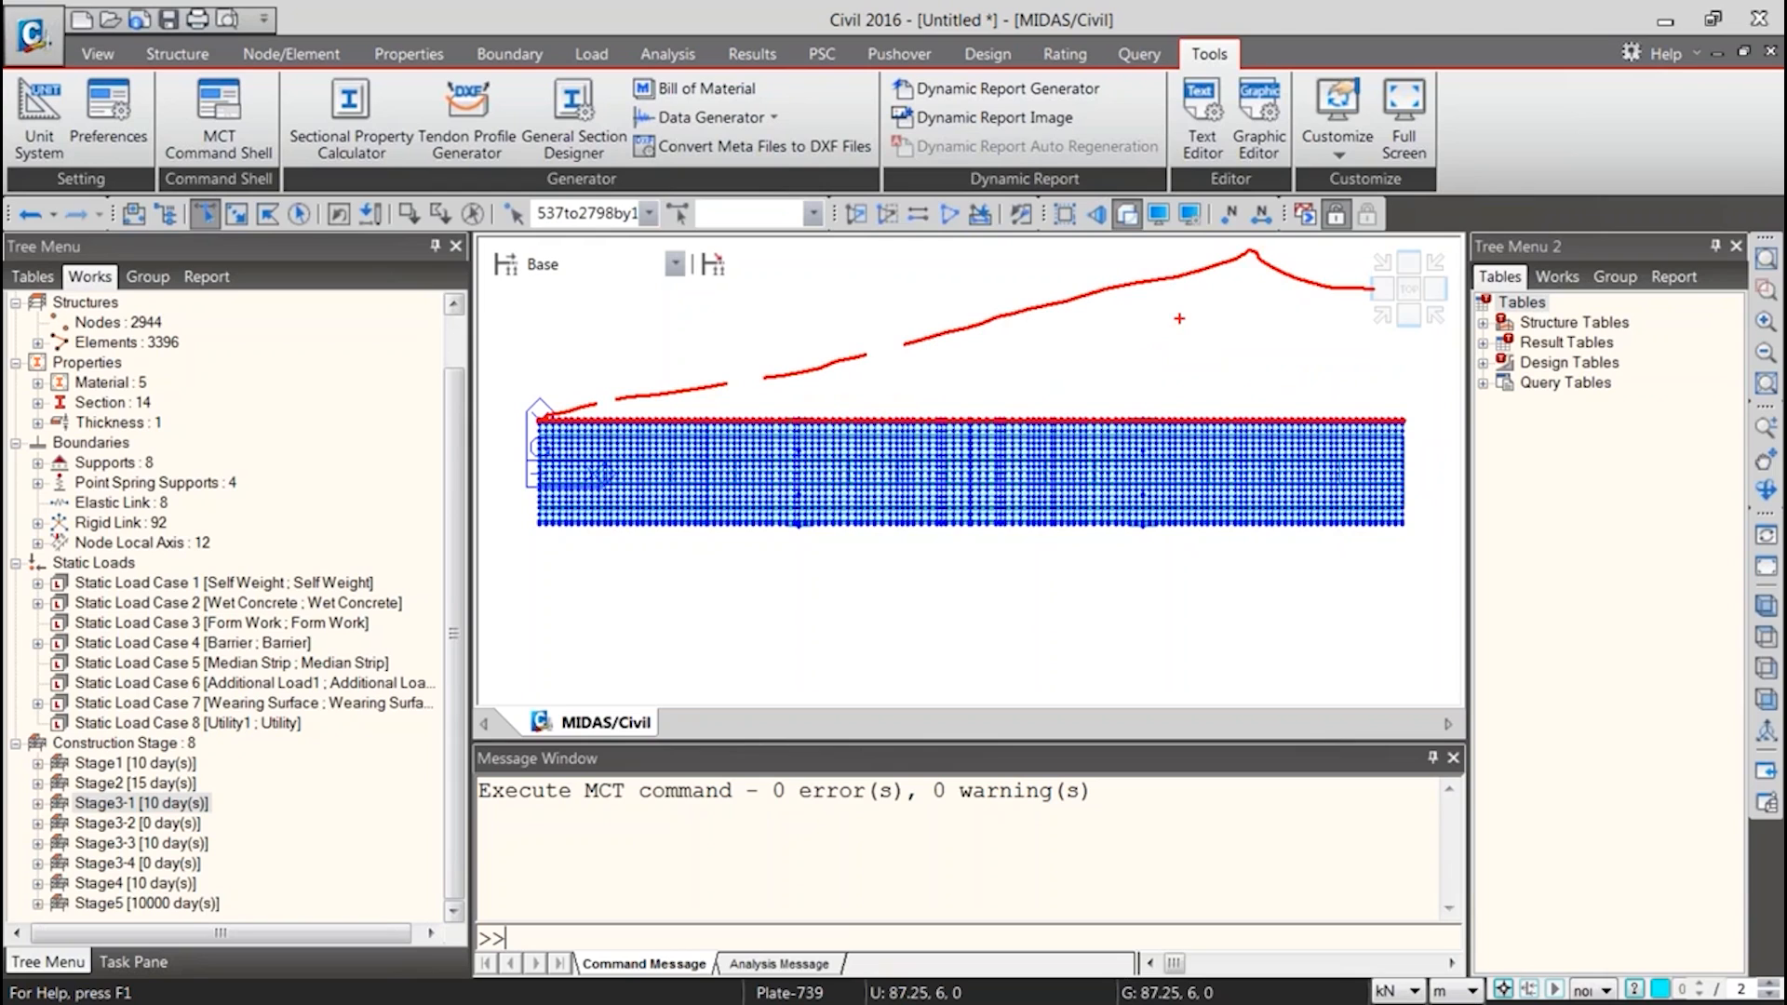
key("Escape")
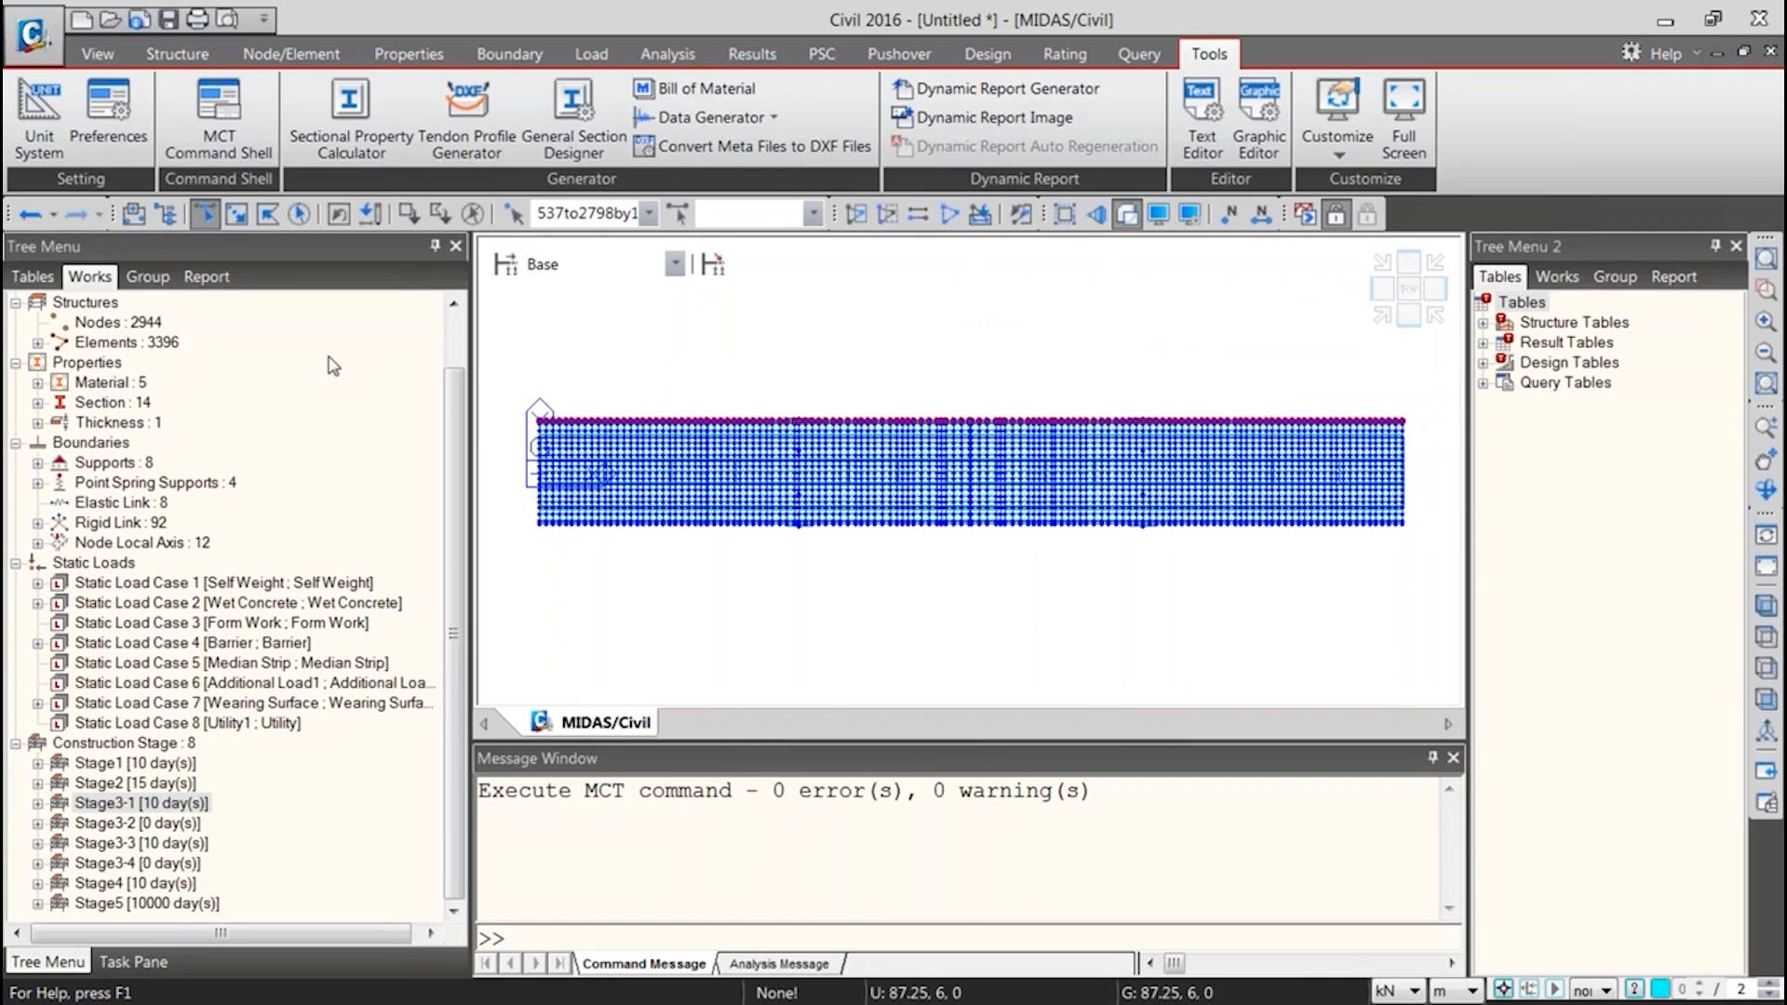
Open the Nodes table, browse the coordinates of its last nodes, and return to the model view
left_click(291, 53)
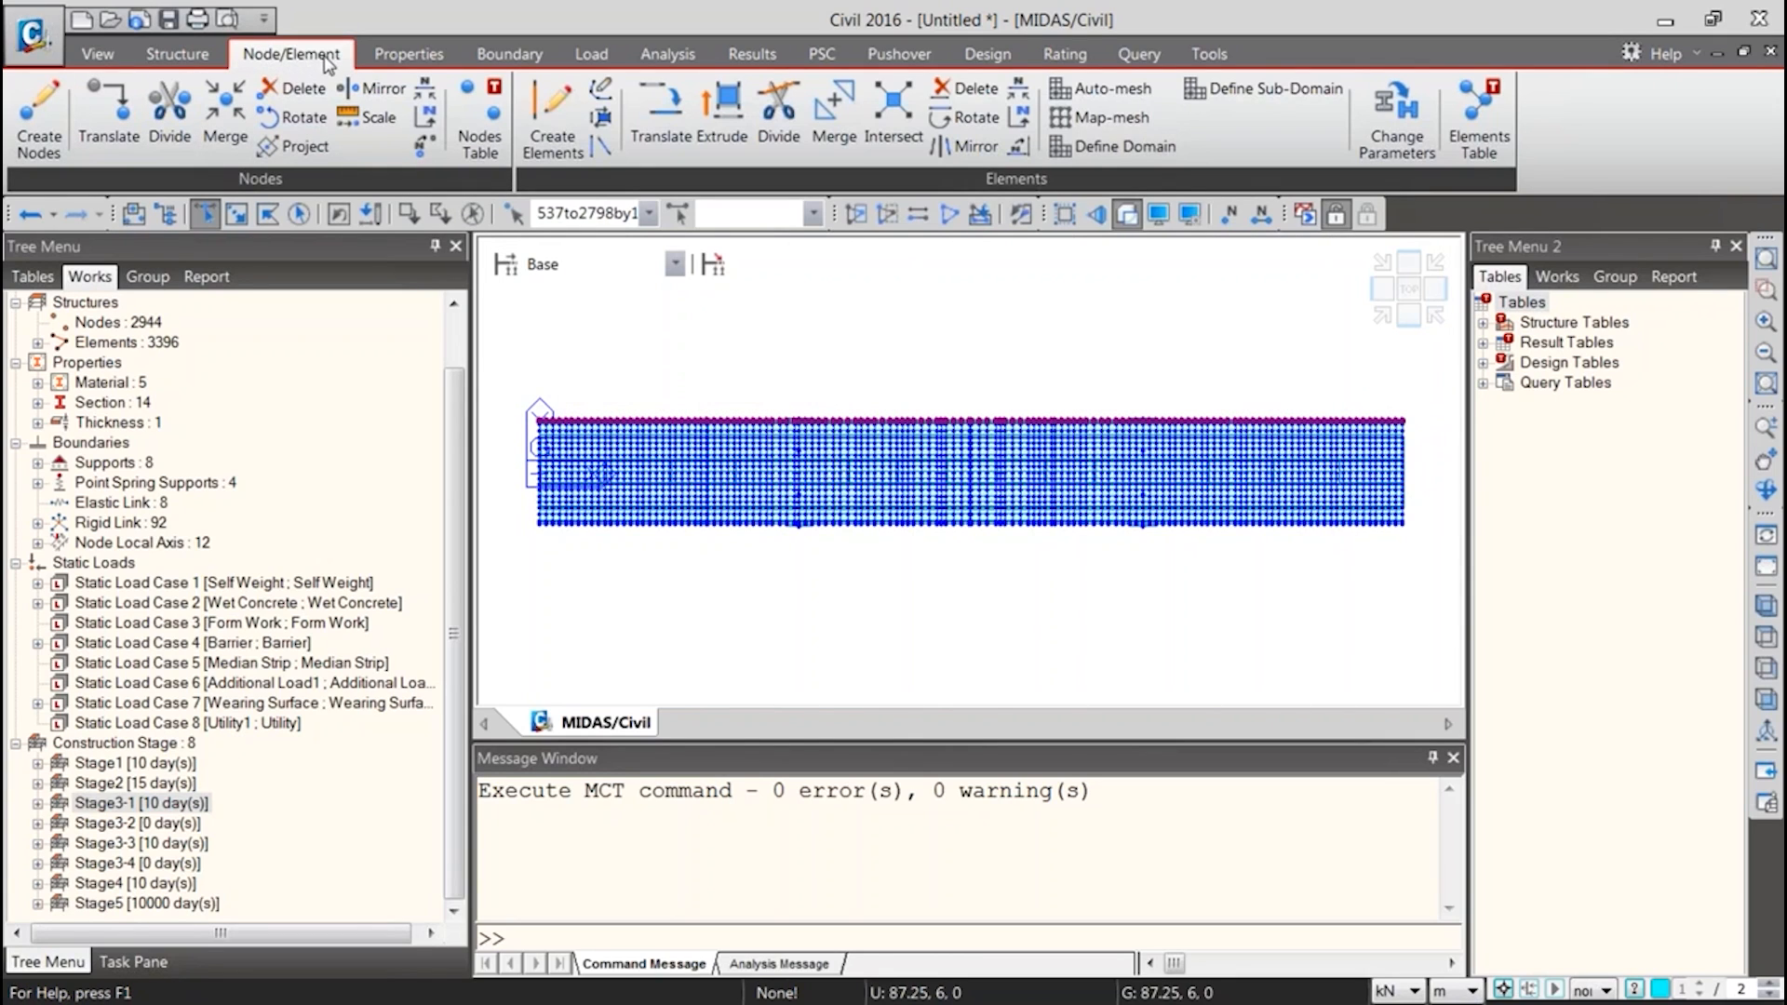
left_click(486, 133)
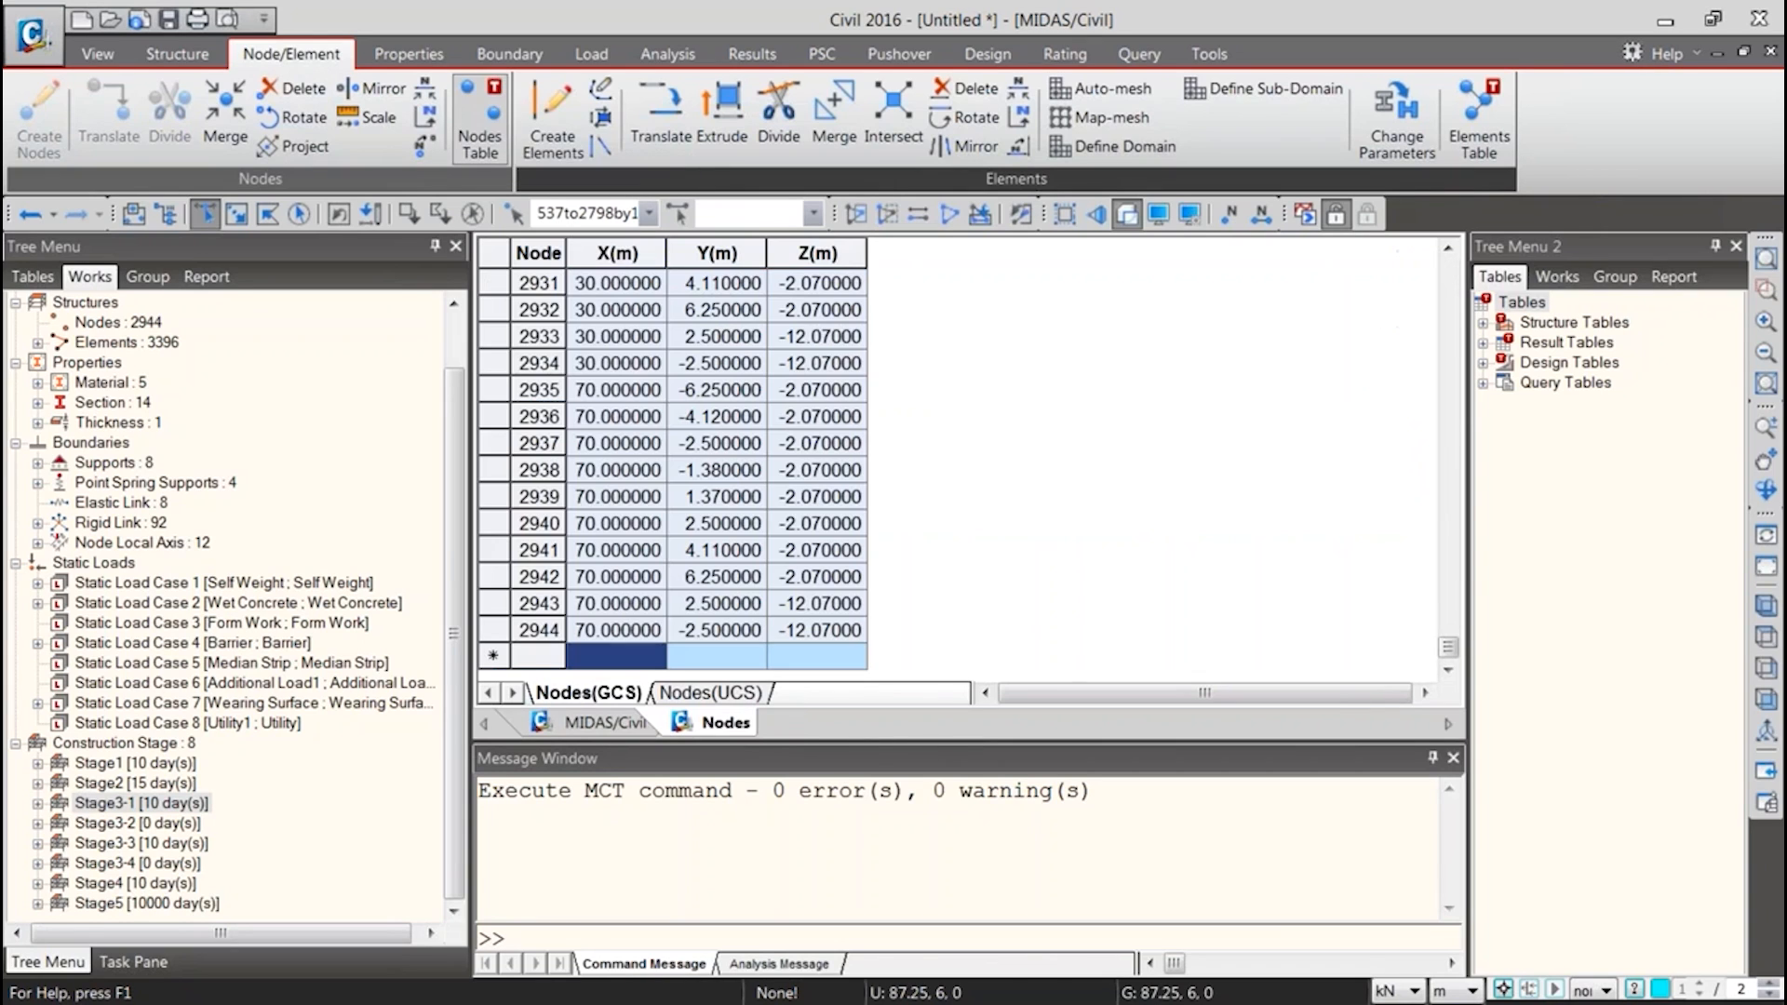
left_click(589, 445)
scroll(610, 511, "up", 4)
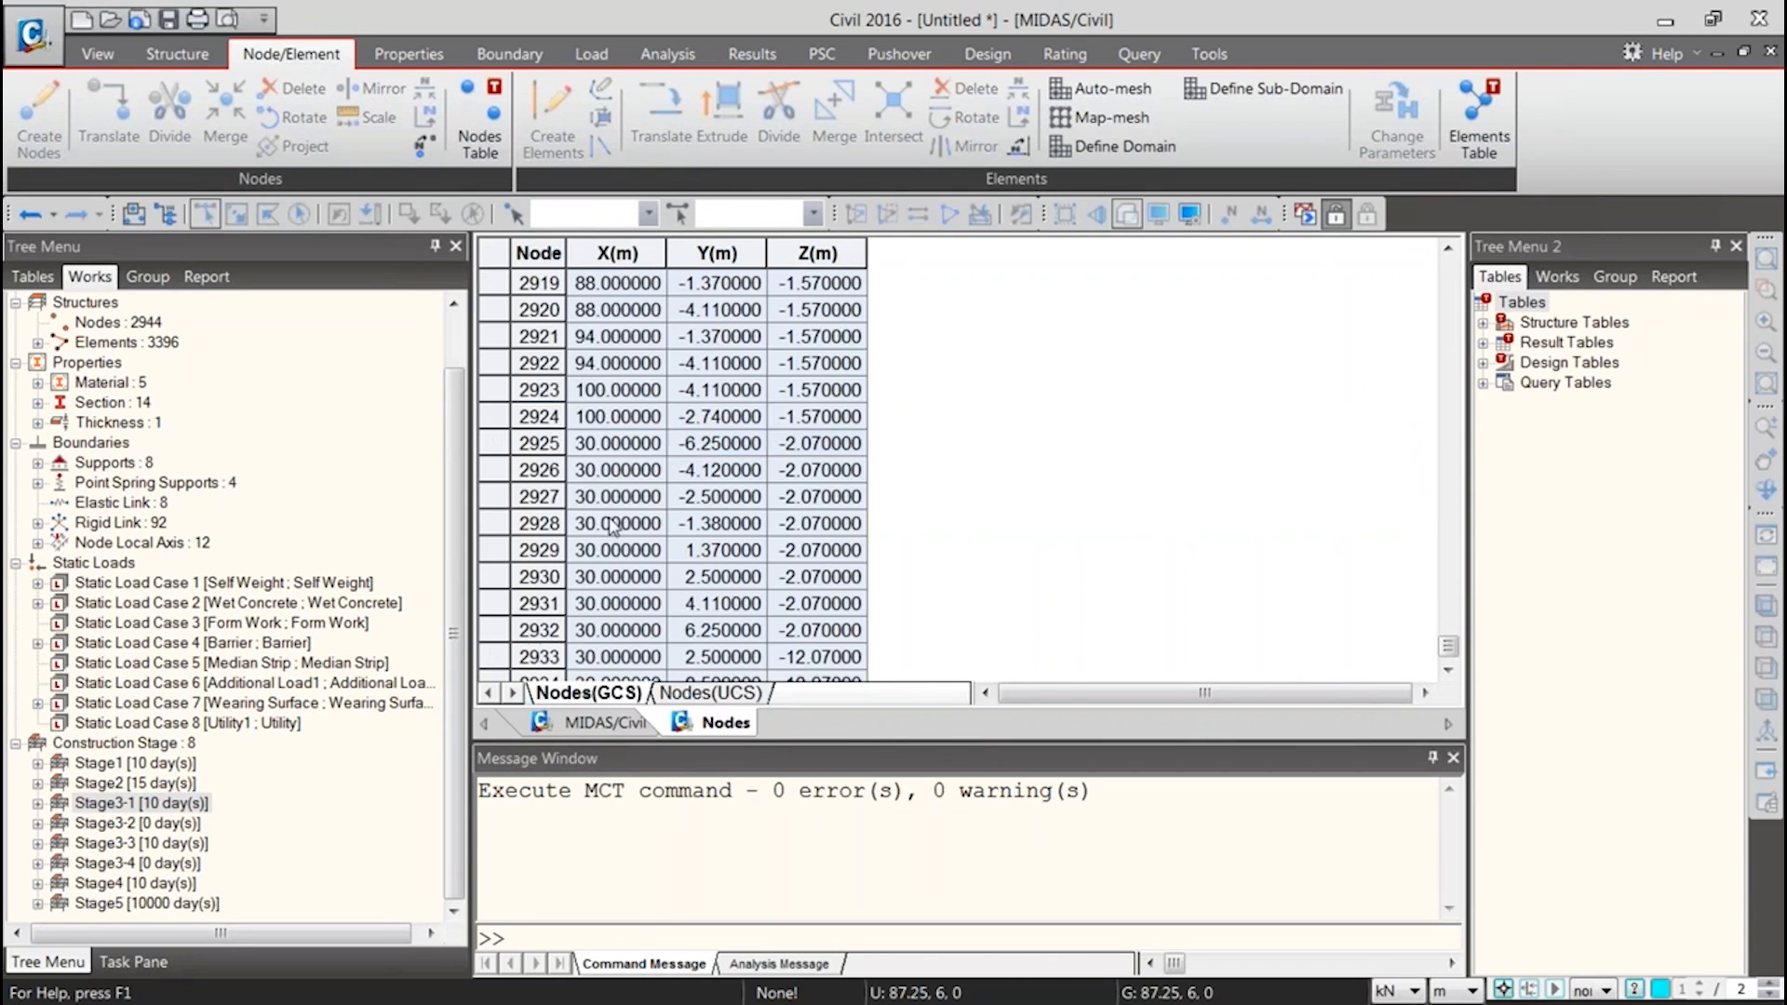
scroll(901, 622, "down", 4)
scroll(901, 622, "up", 3)
left_click(605, 722)
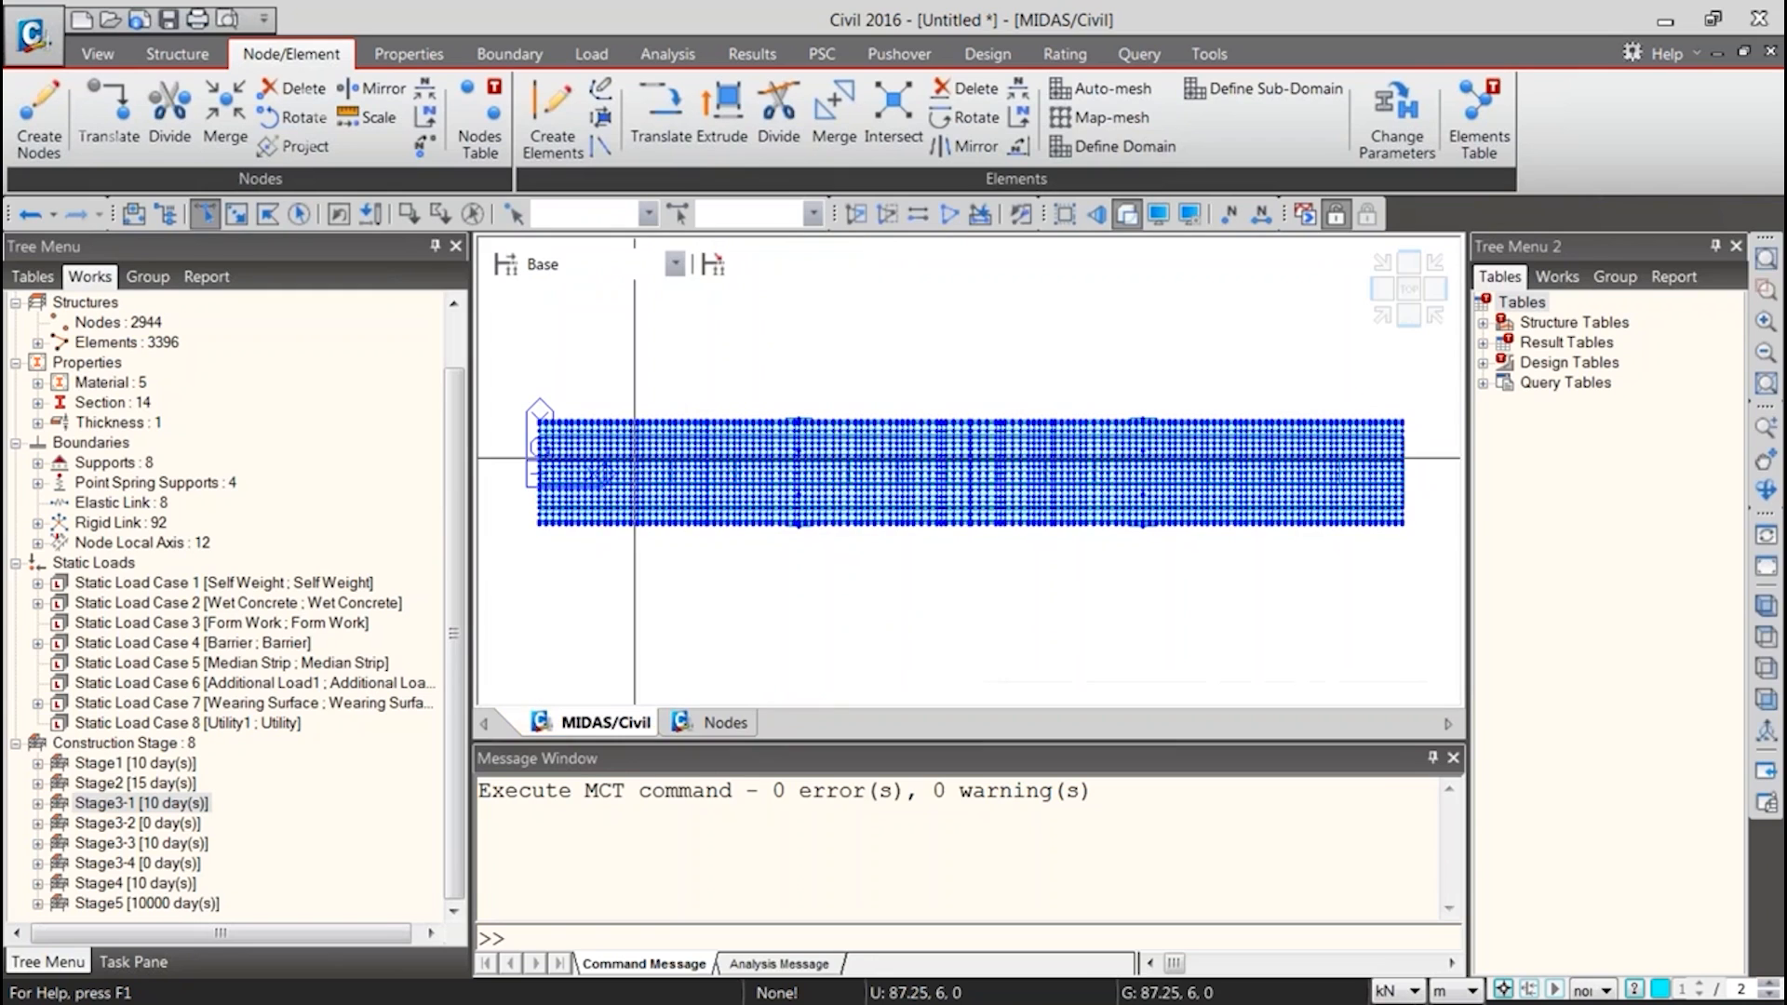
Reselect the deck's outer edge nodes in the bridge's end view and show them in the Nodes table
key("ctrl+shift+l")
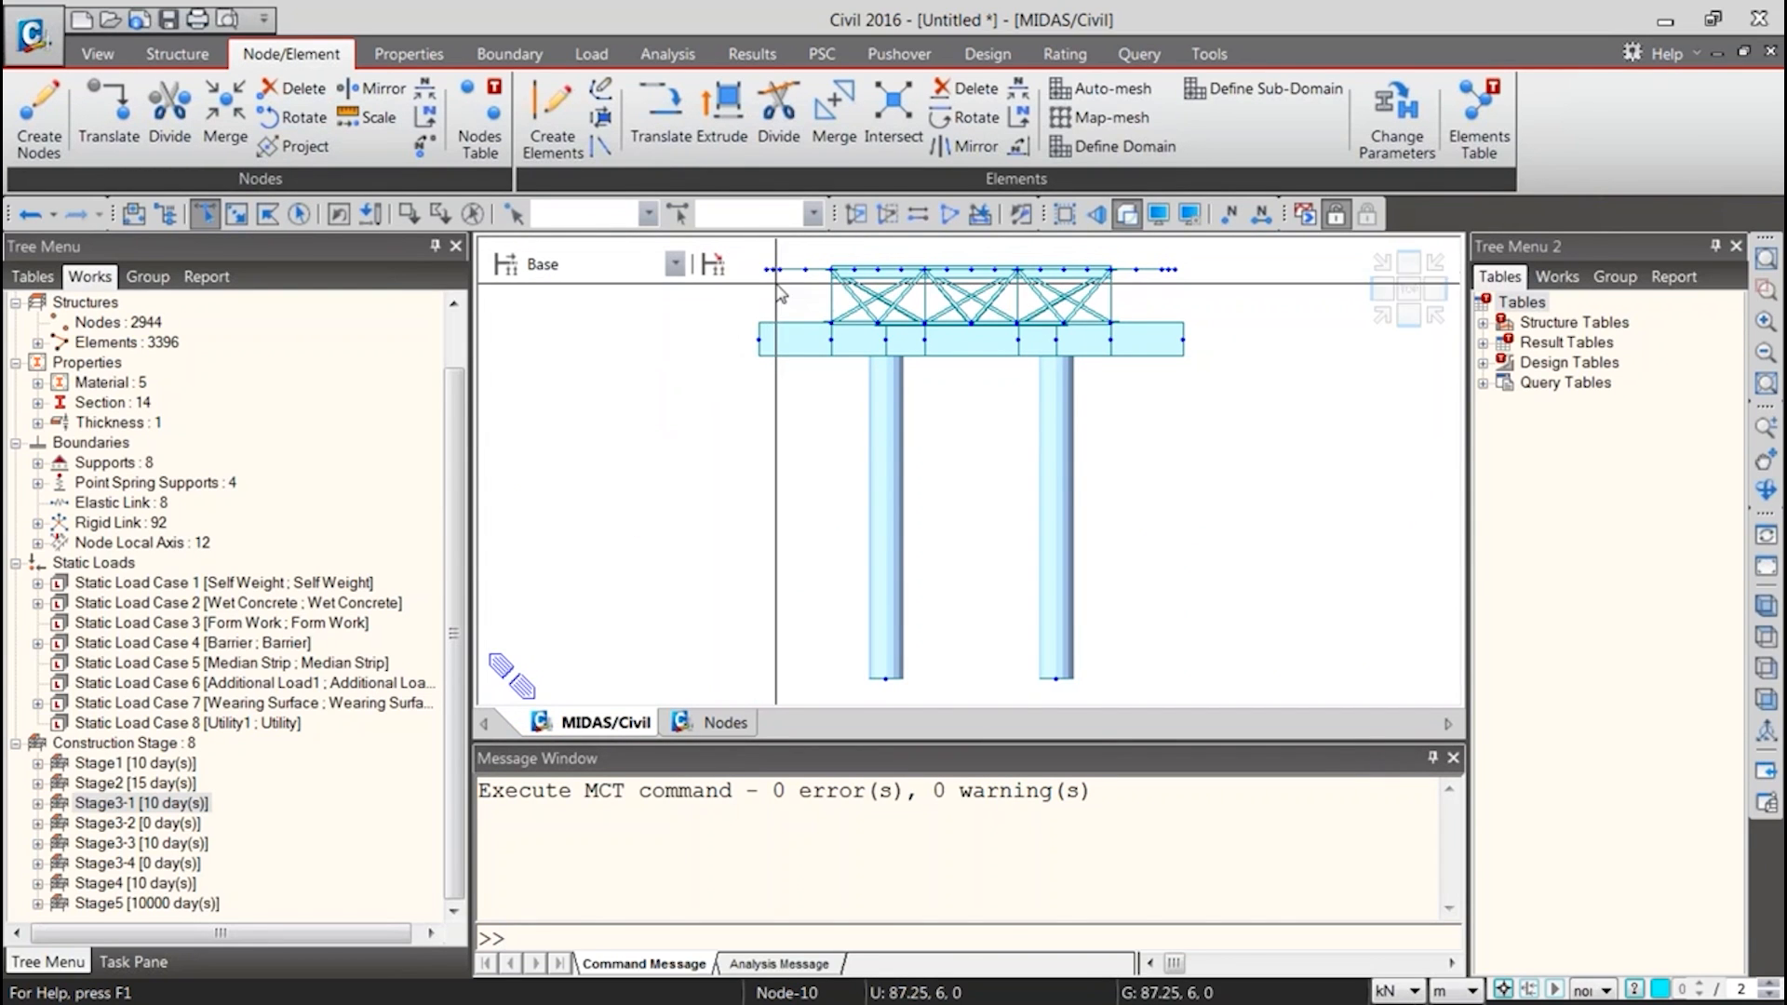
left_click_drag(777, 294, 730, 606)
left_click(725, 722)
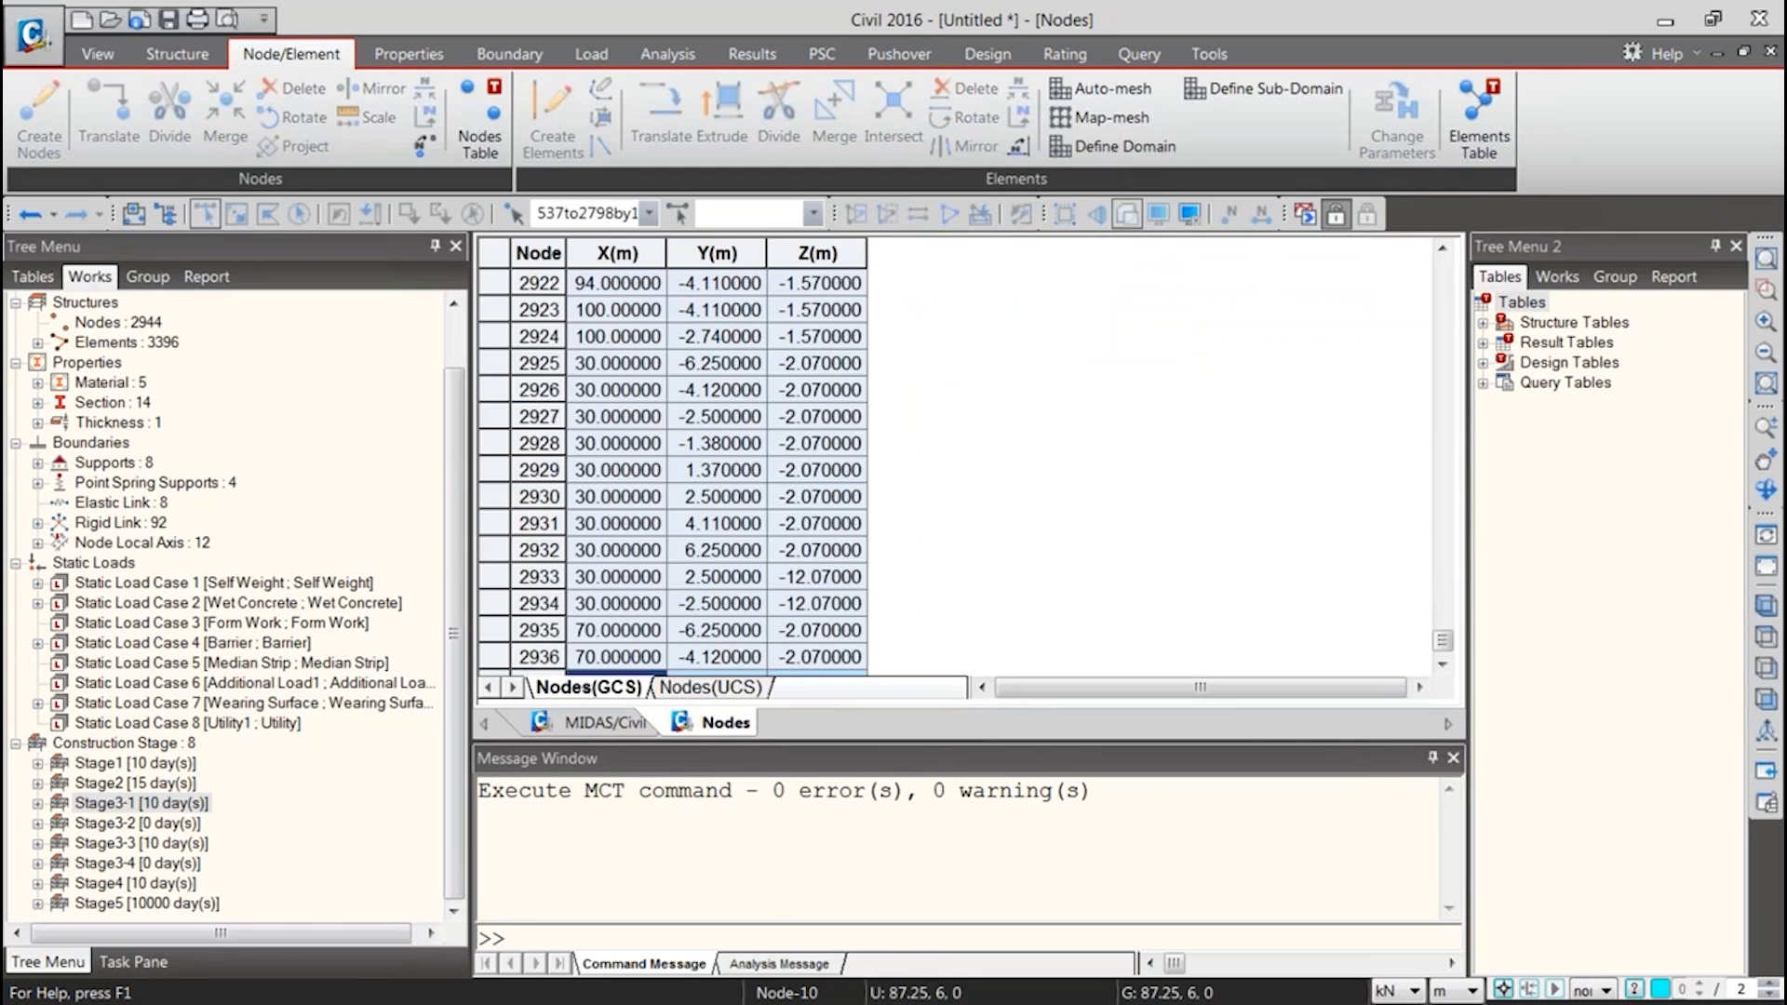
Examine the numbering and coordinates of the highlighted edge nodes in the Nodes table, and return to the model view
left_click_drag(1451, 649, 1450, 522)
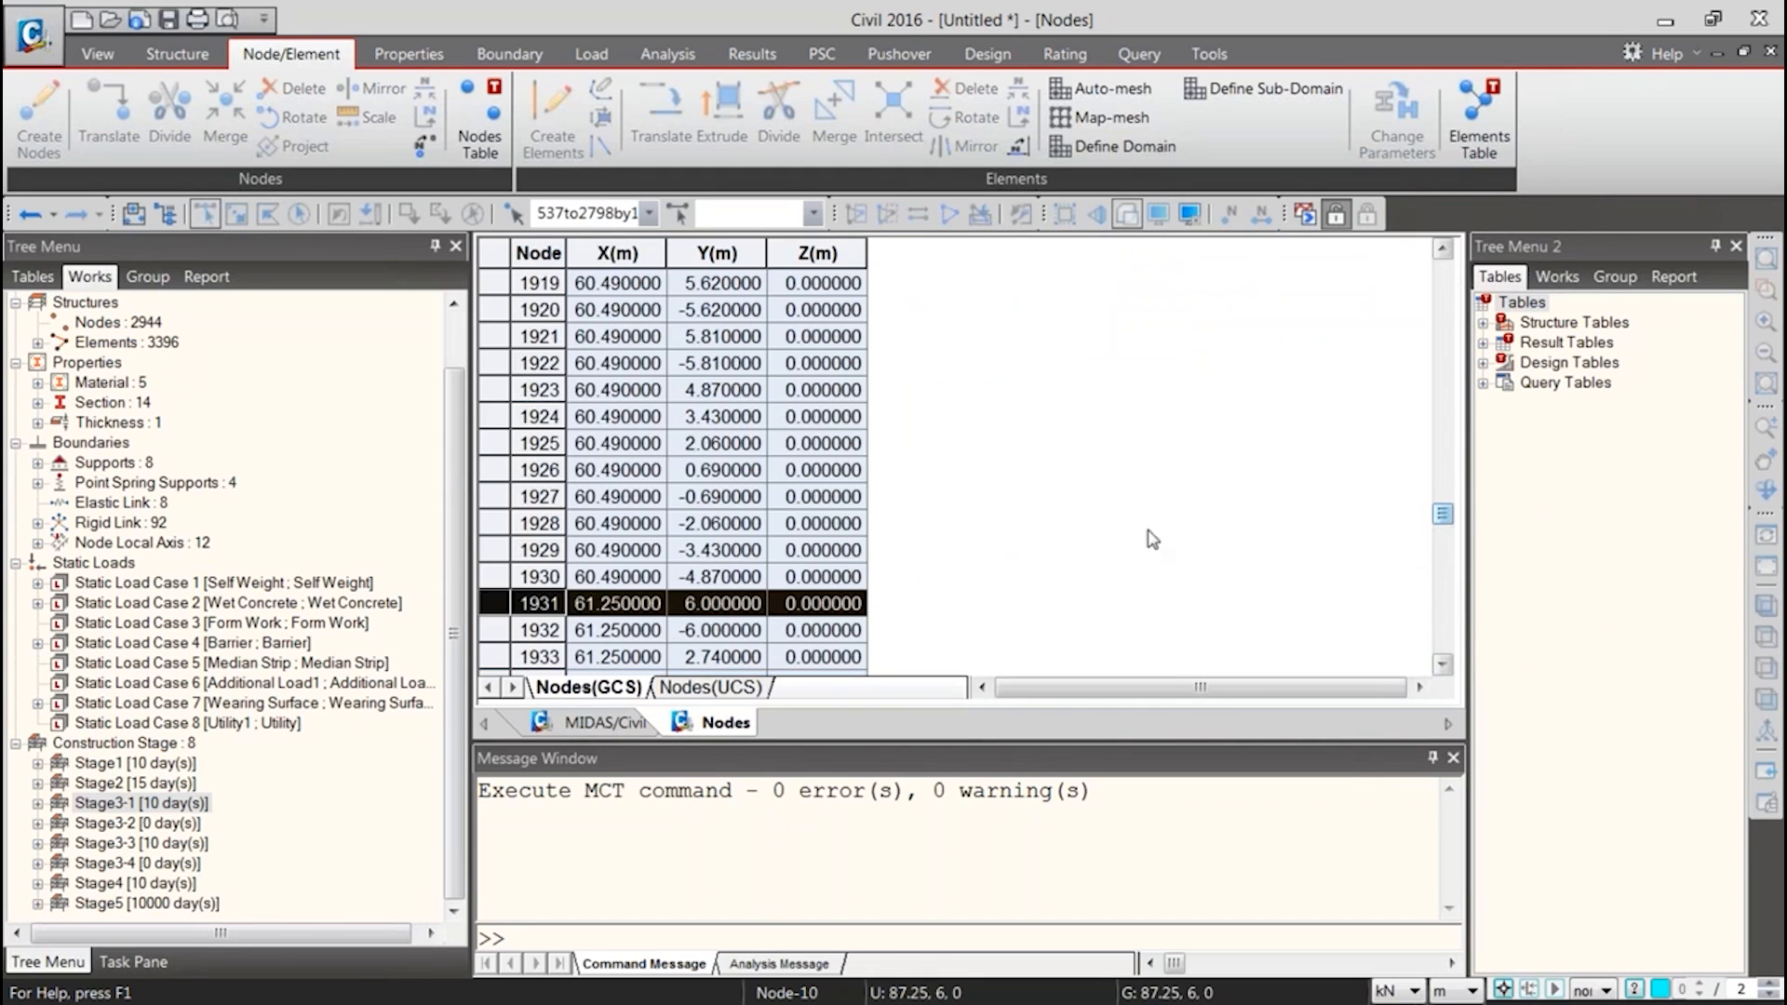
scroll(1010, 538, "up", 20)
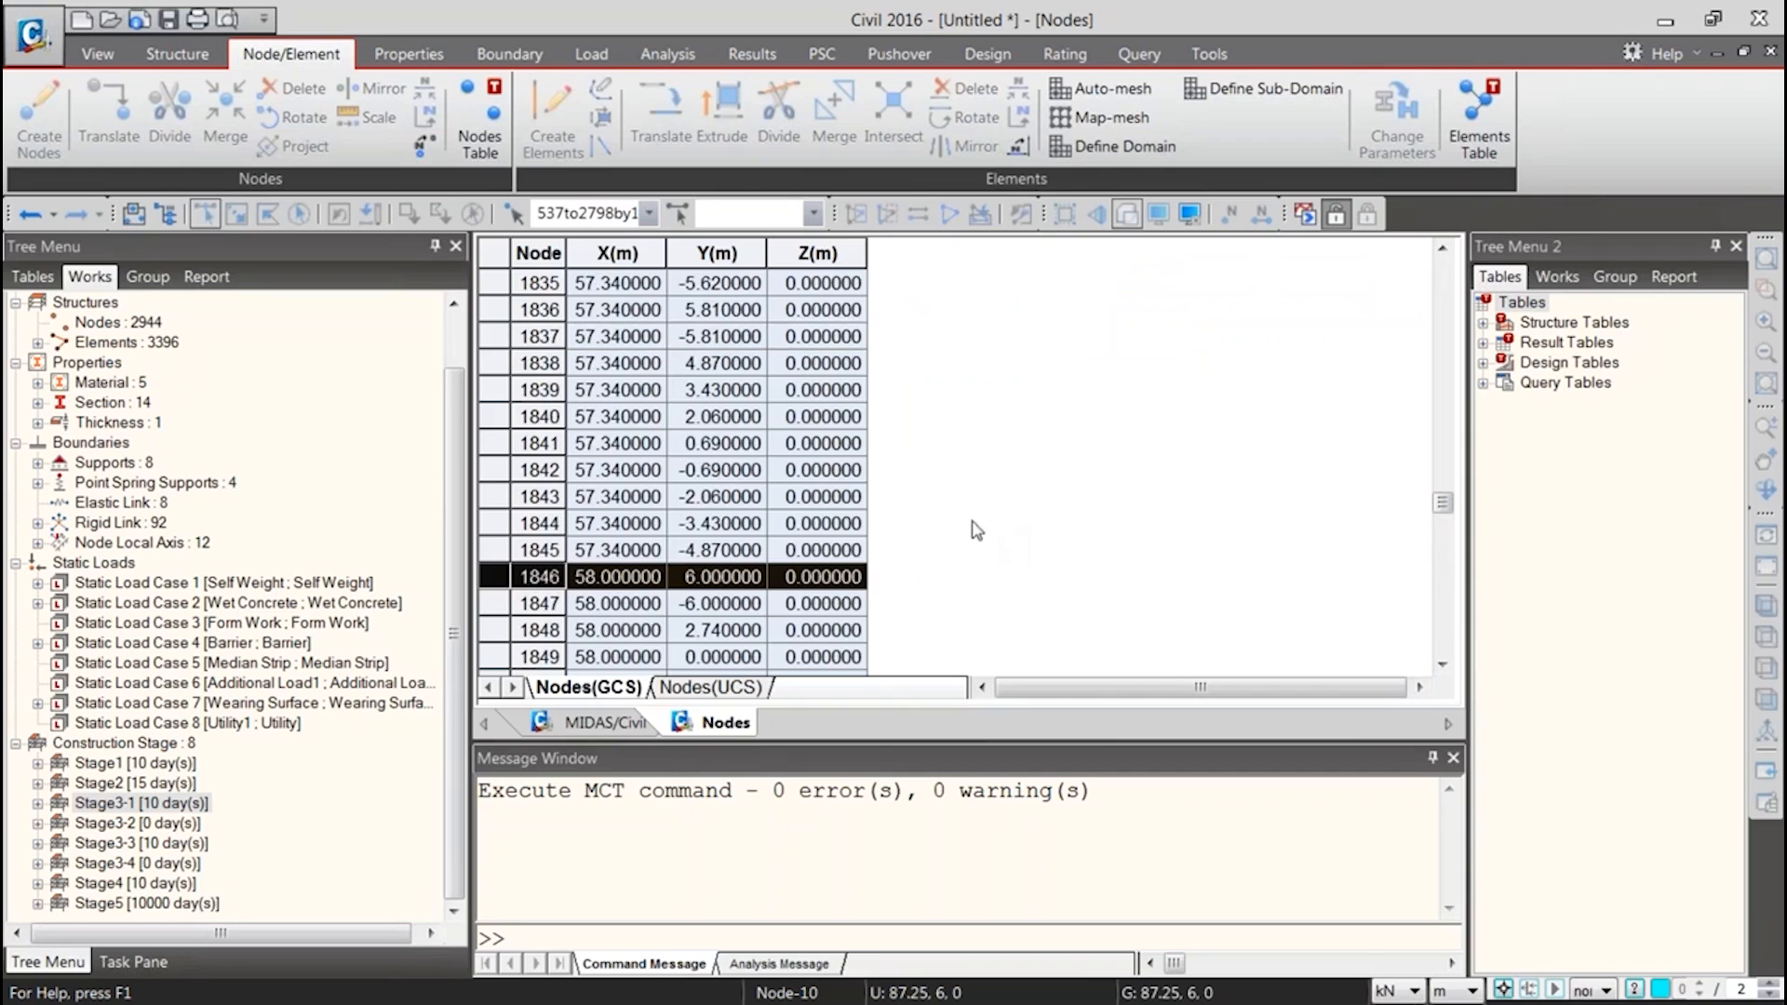
scroll(538, 615, "up", 20)
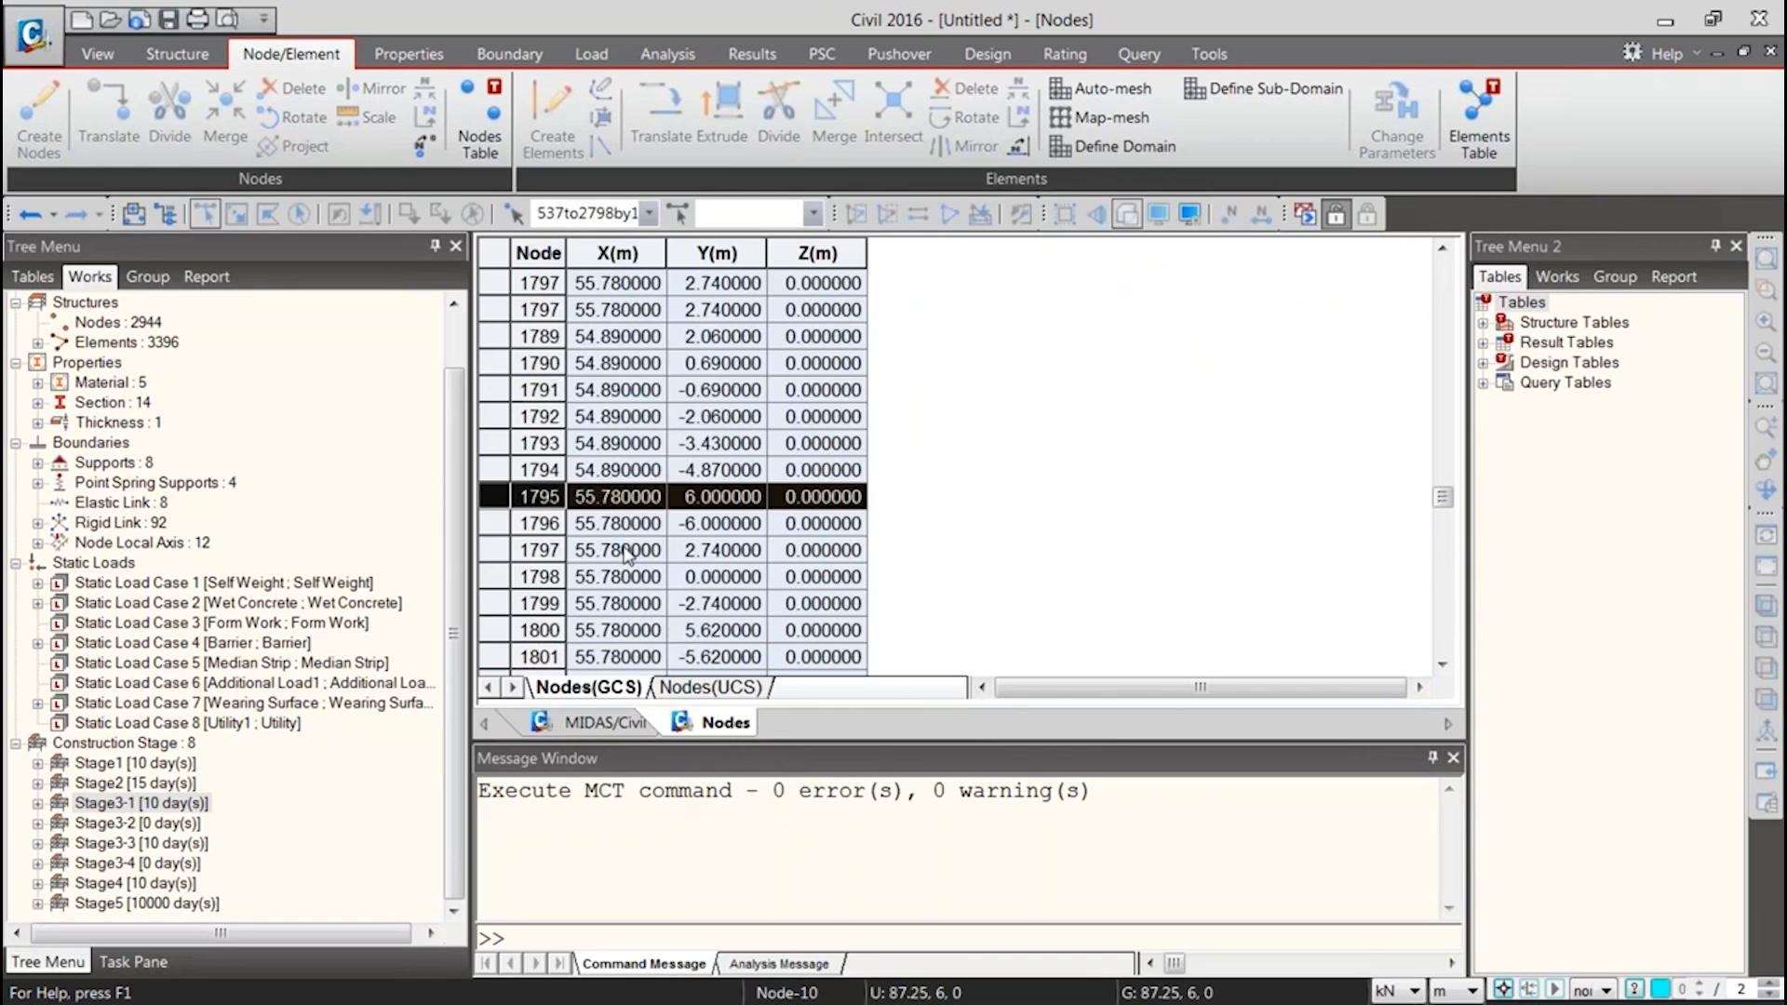
scroll(631, 547, "up", 20)
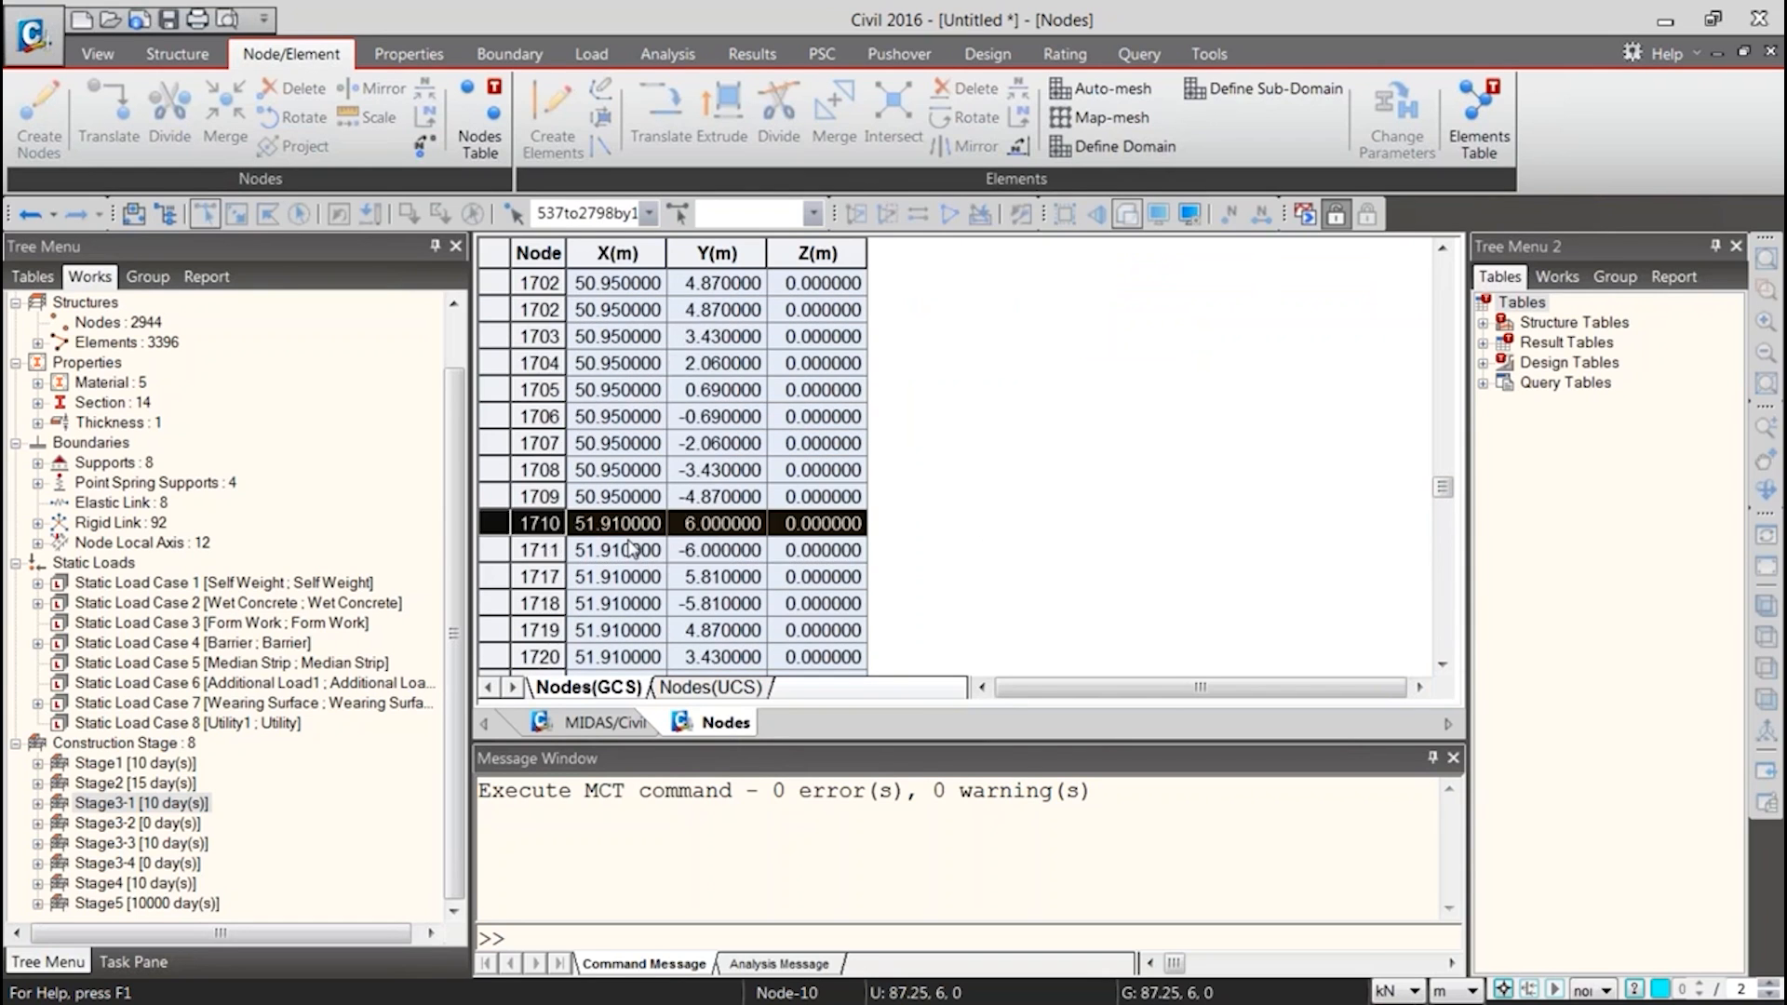
scroll(631, 547, "up", 15)
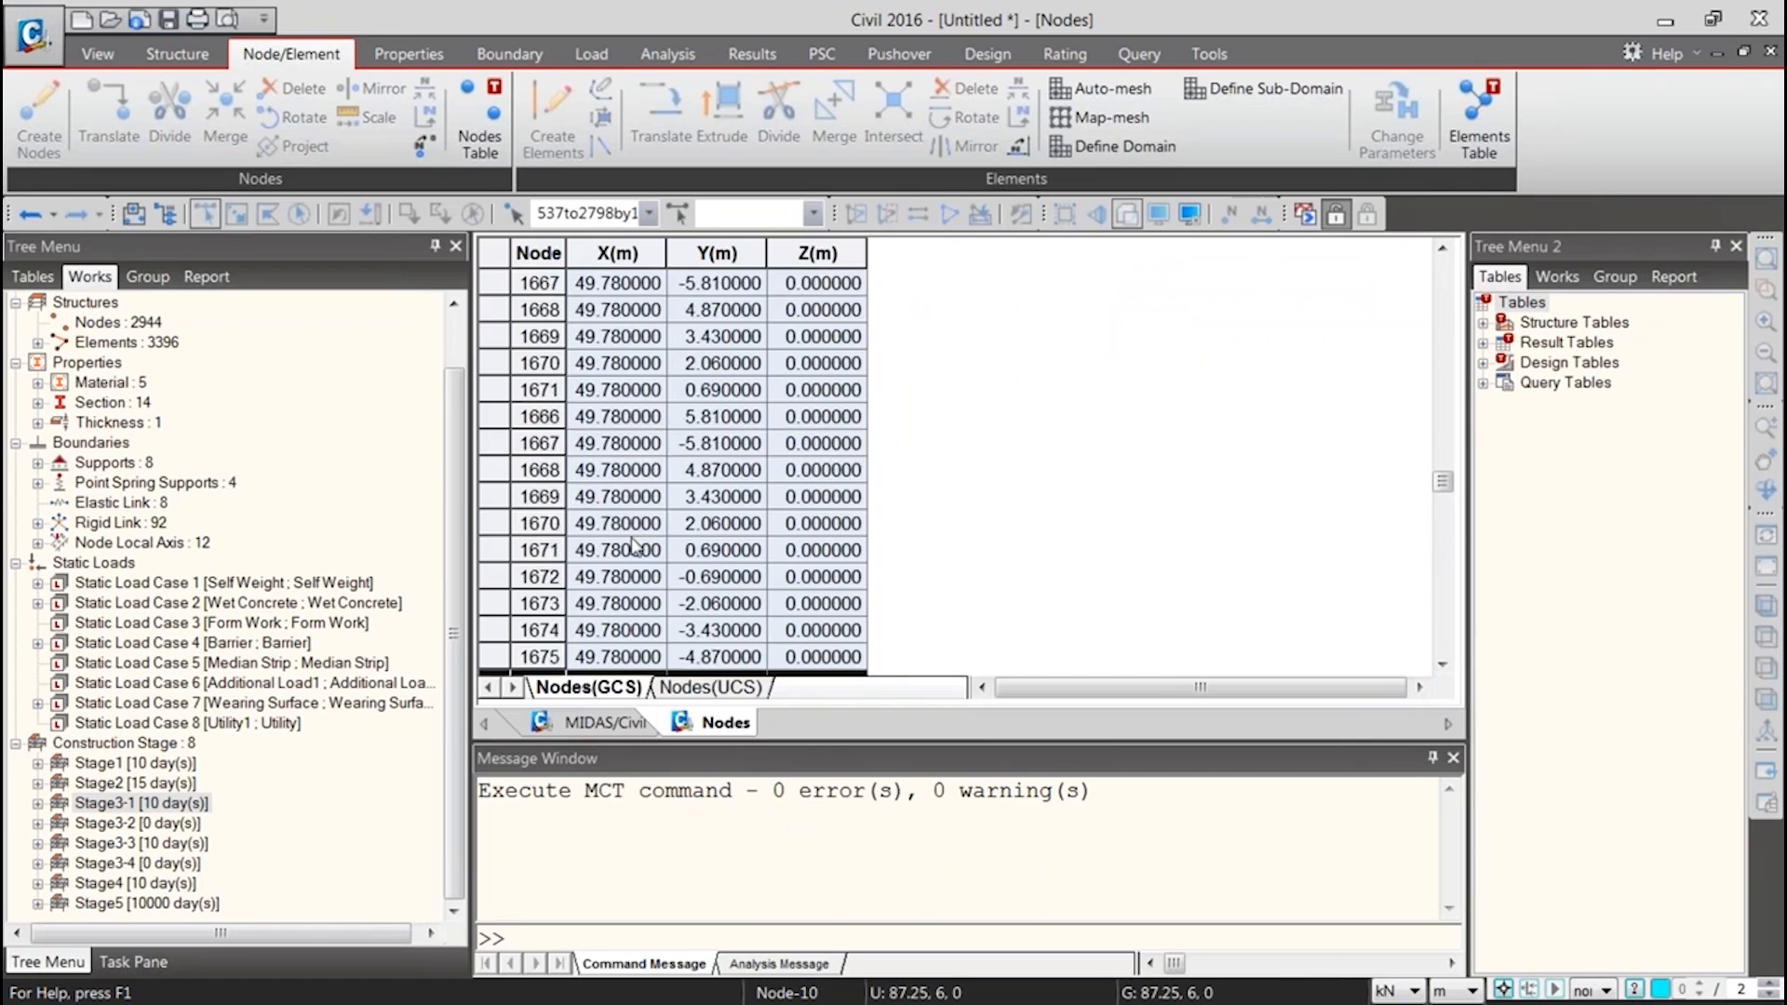
scroll(649, 547, "up", 1)
scroll(646, 558, "down", 11)
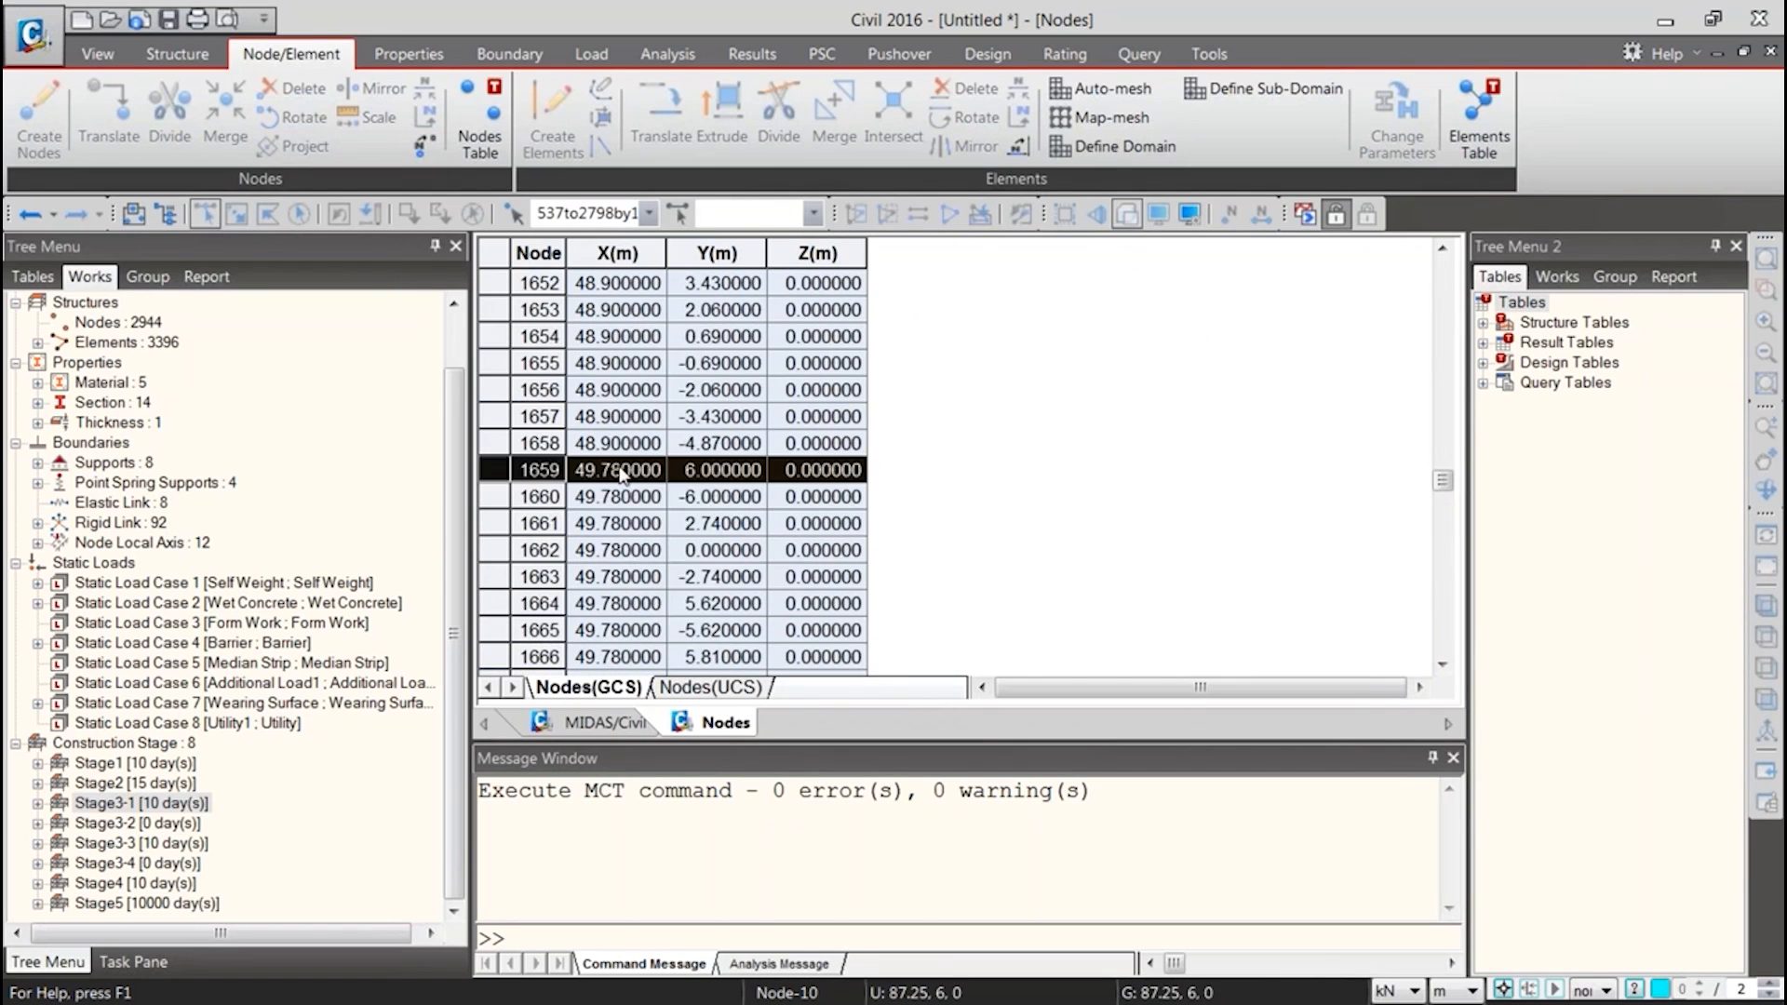
scroll(624, 474, "down", 19)
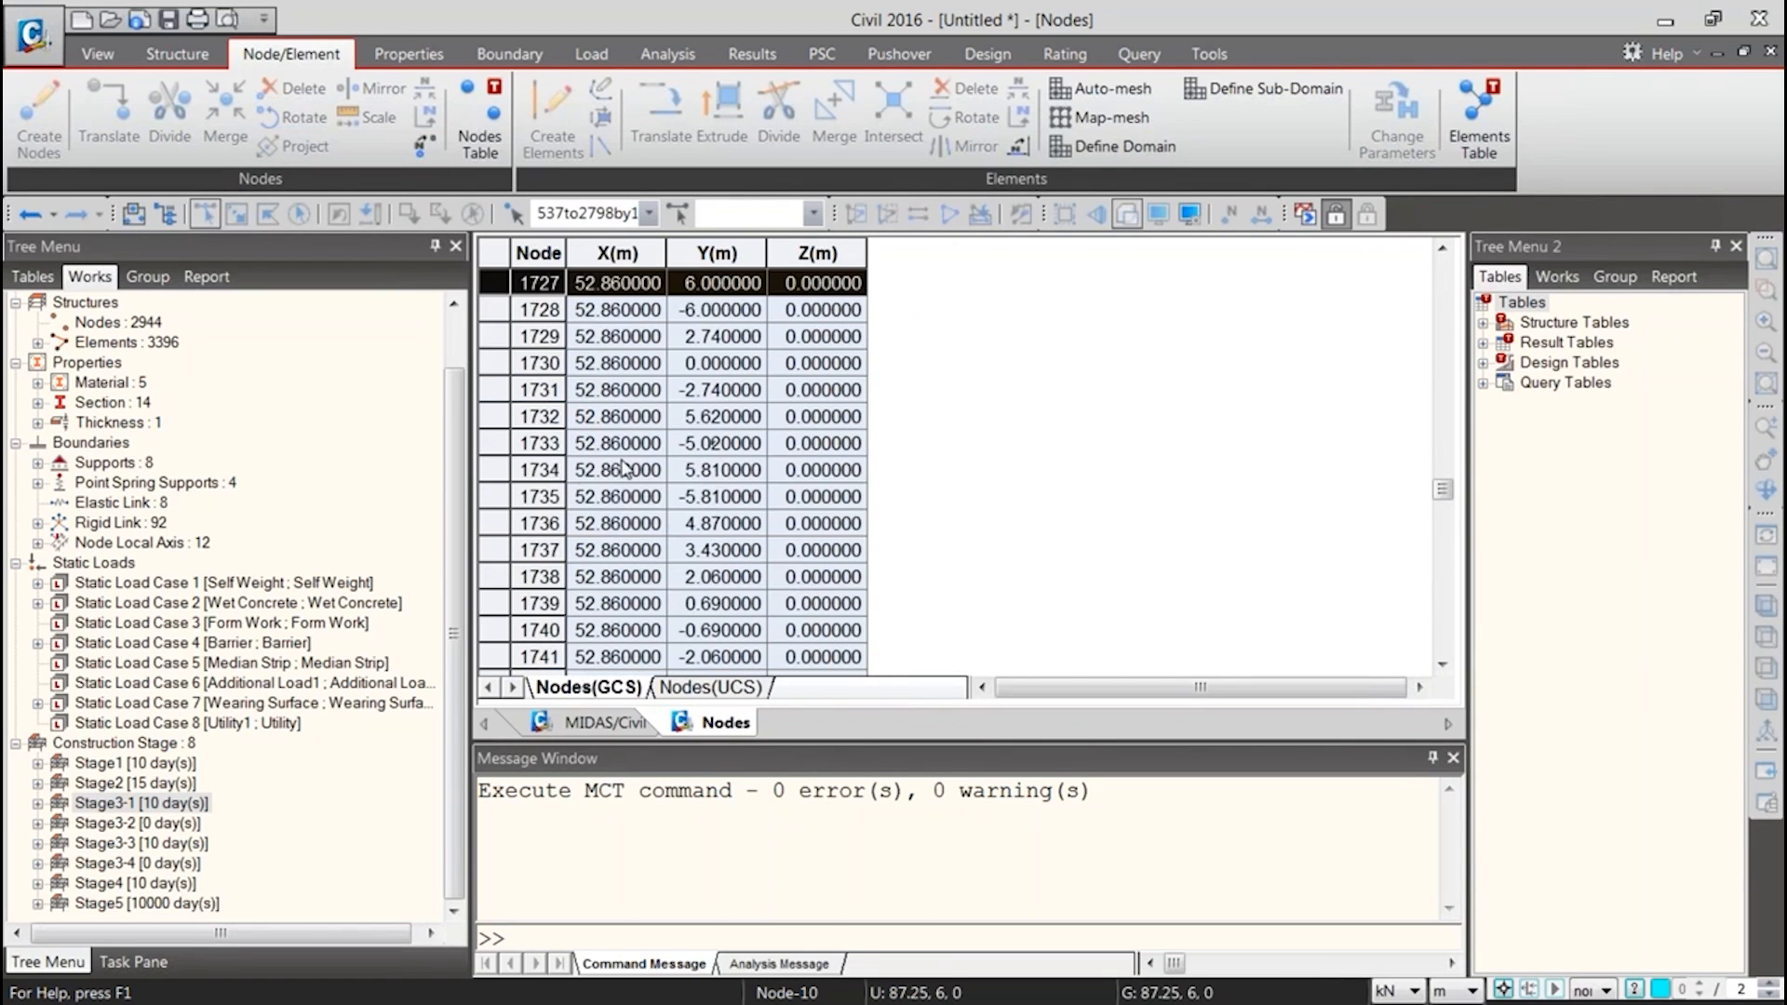
scroll(614, 645, "down", 8)
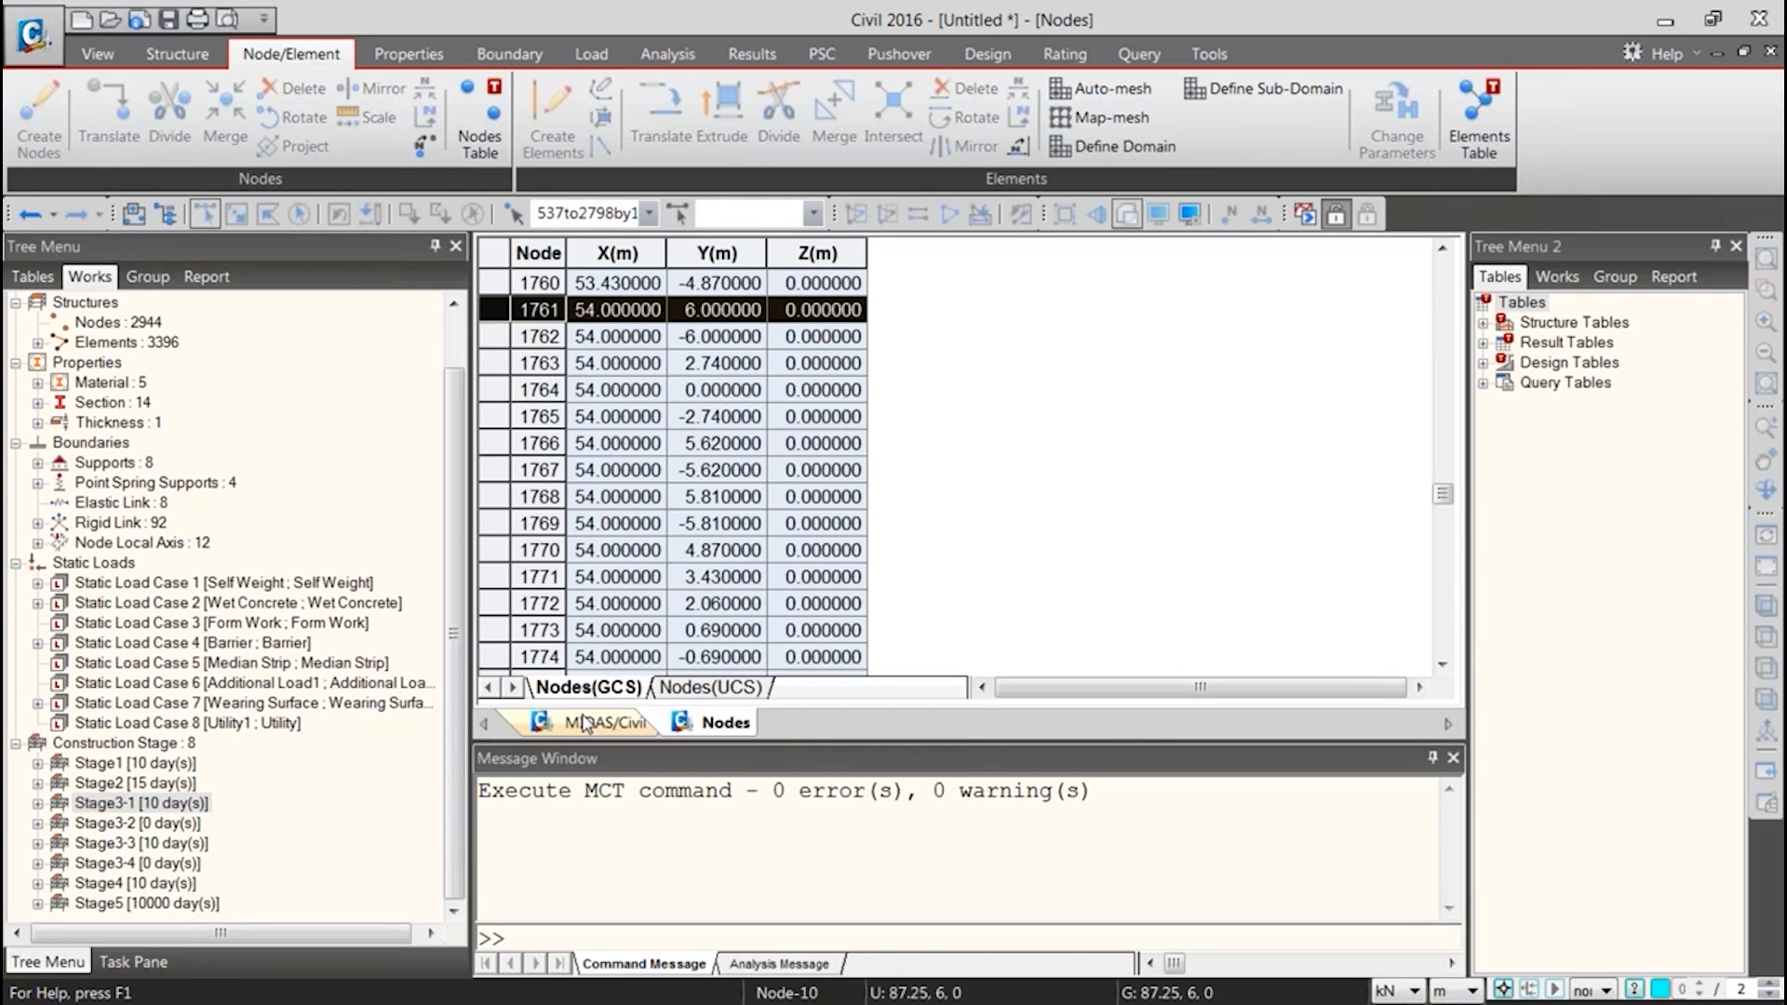
left_click(592, 727)
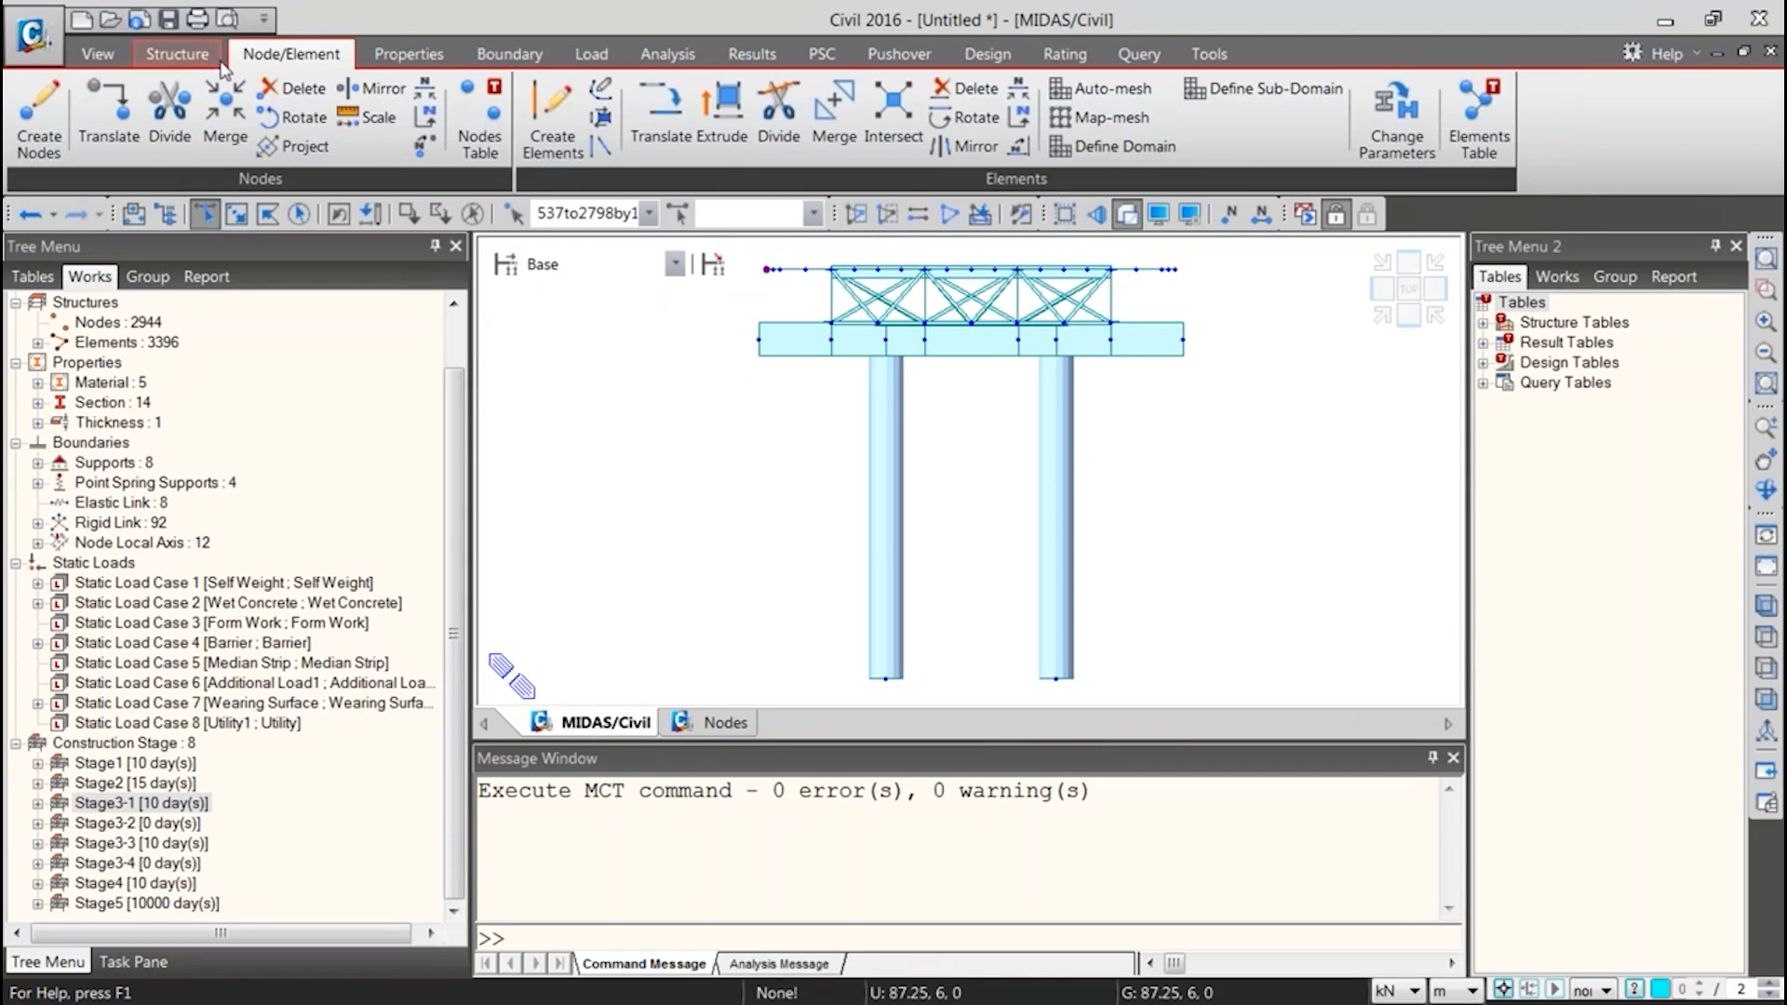
Renumber the selected deck edge nodes with a new start node number of 3000, and check the node entry in Project Status
left_click(426, 119)
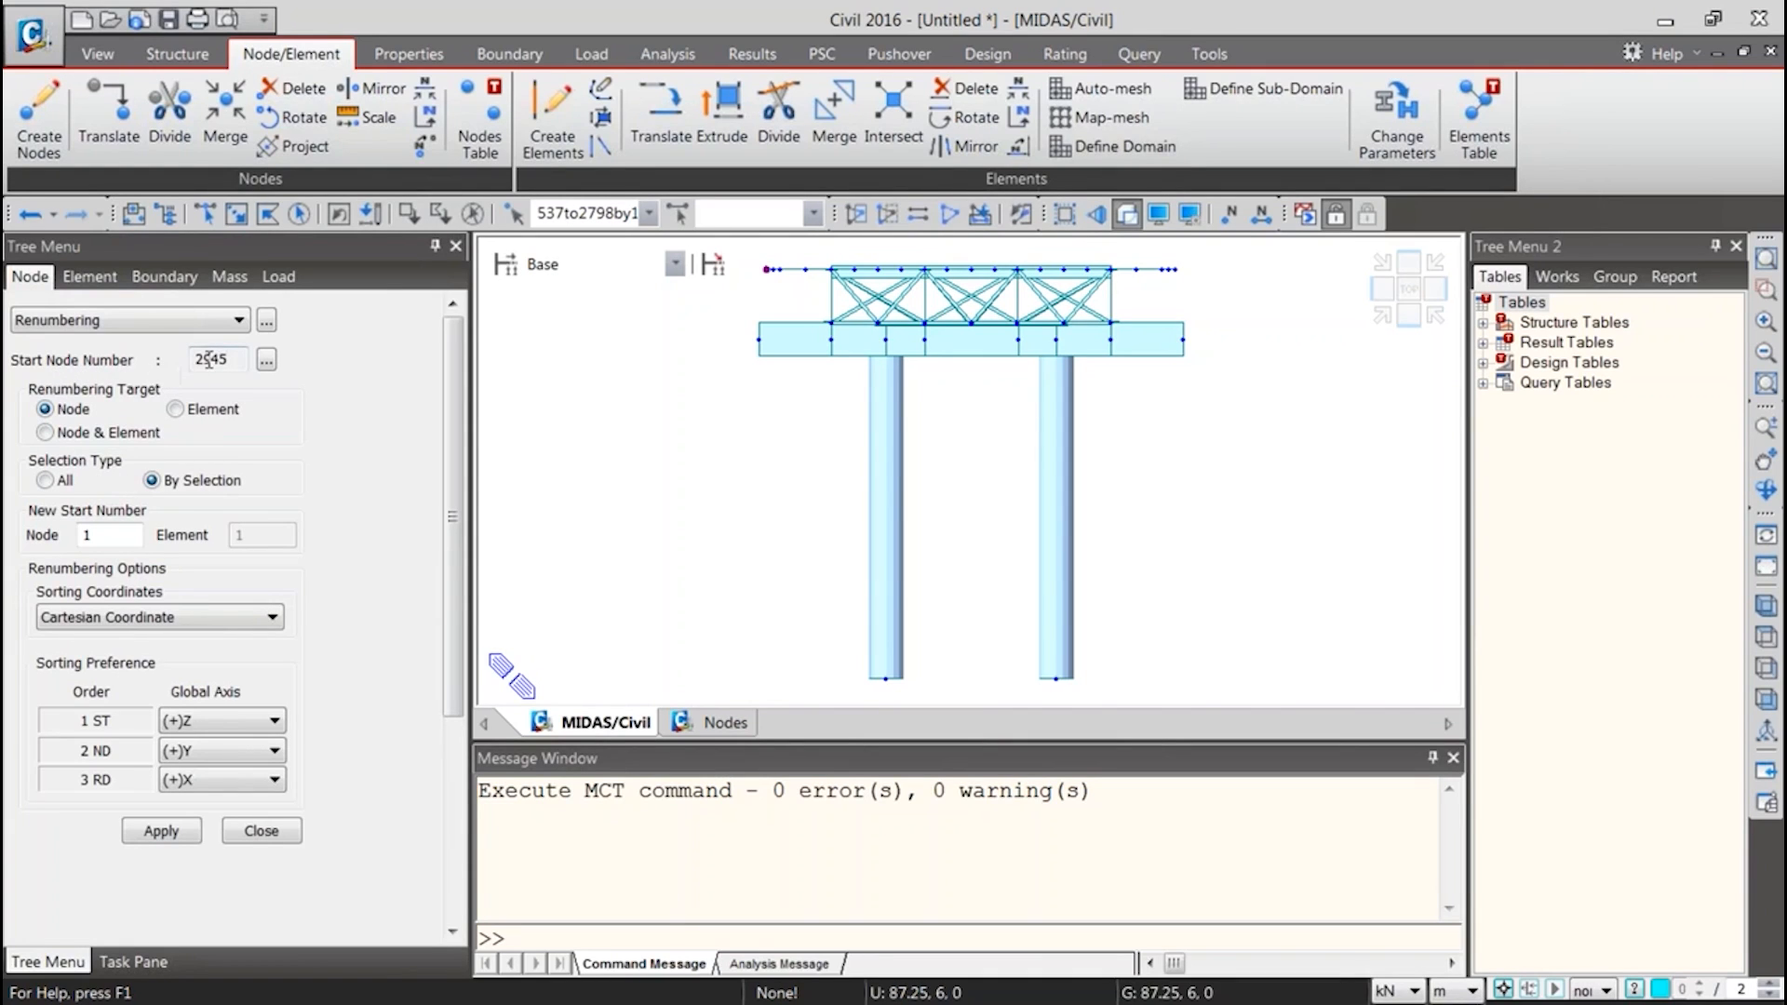
mouse_move(169, 339)
left_mouse_down("ctrl")
mouse_move(300, 360)
mouse_move(305, 382)
left_mouse_up("ctrl")
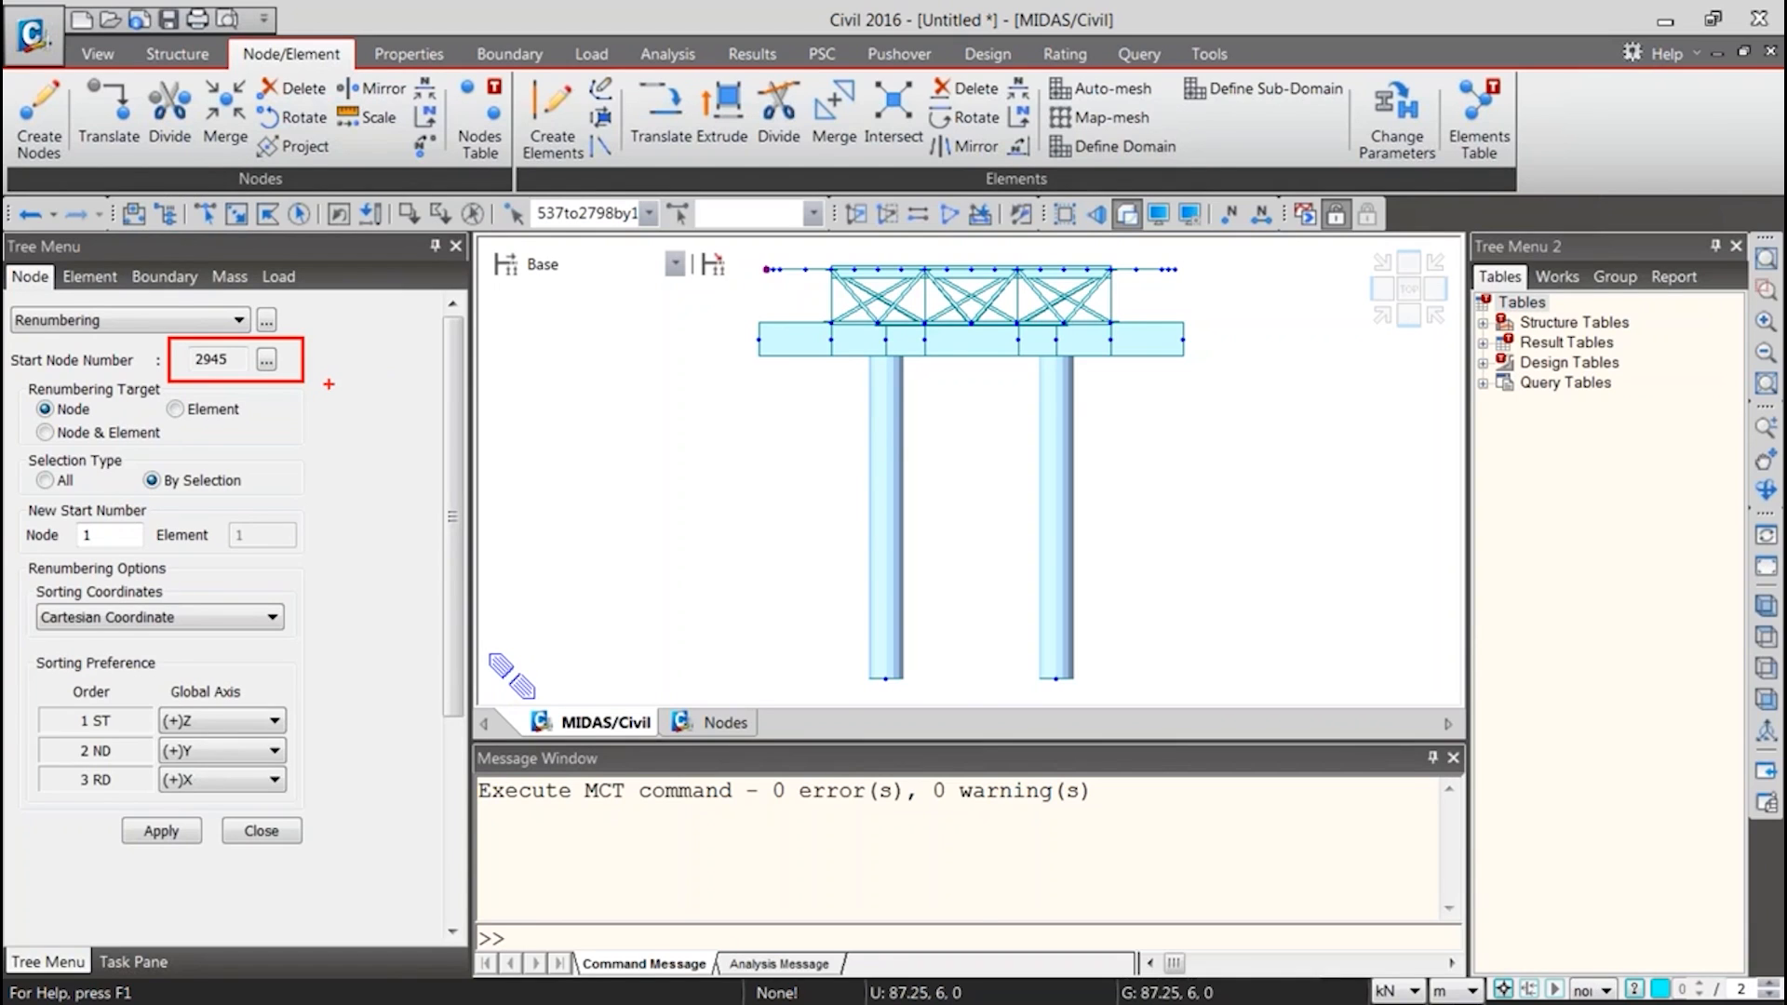
left_click_drag(120, 537, 42, 538)
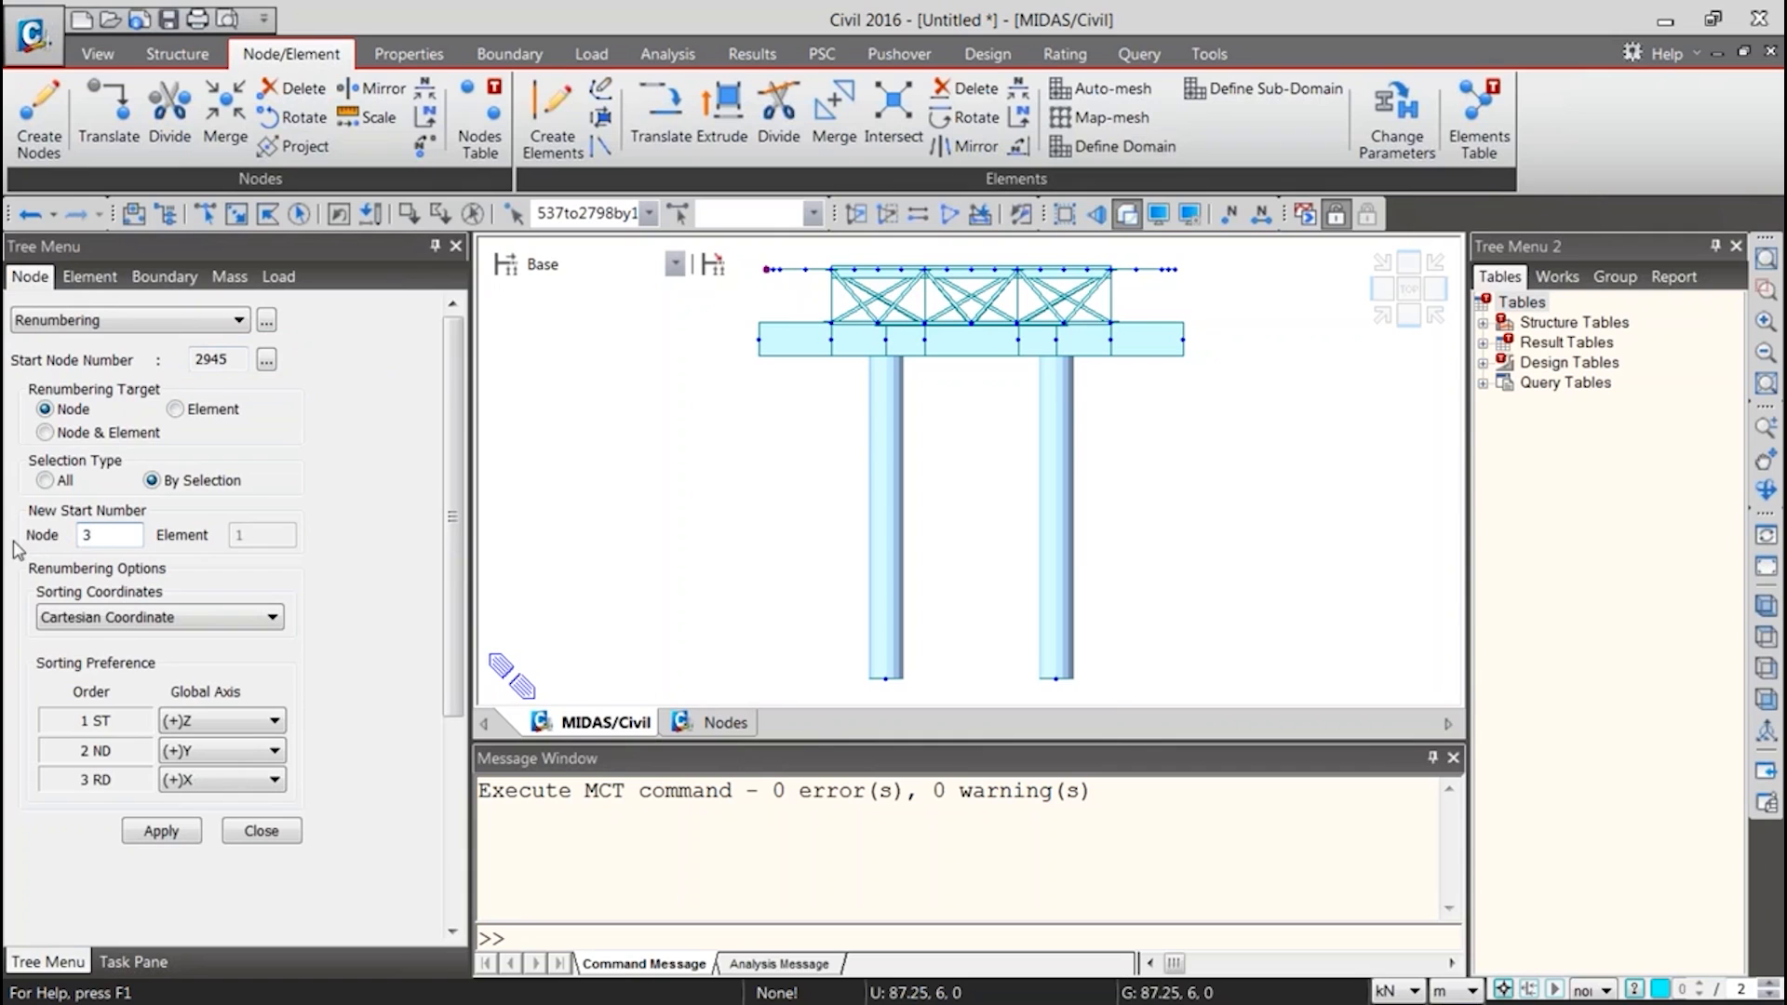
mouse_move(445, 623)
left_mouse_down()
mouse_move(419, 776)
mouse_move(429, 655)
left_mouse_up()
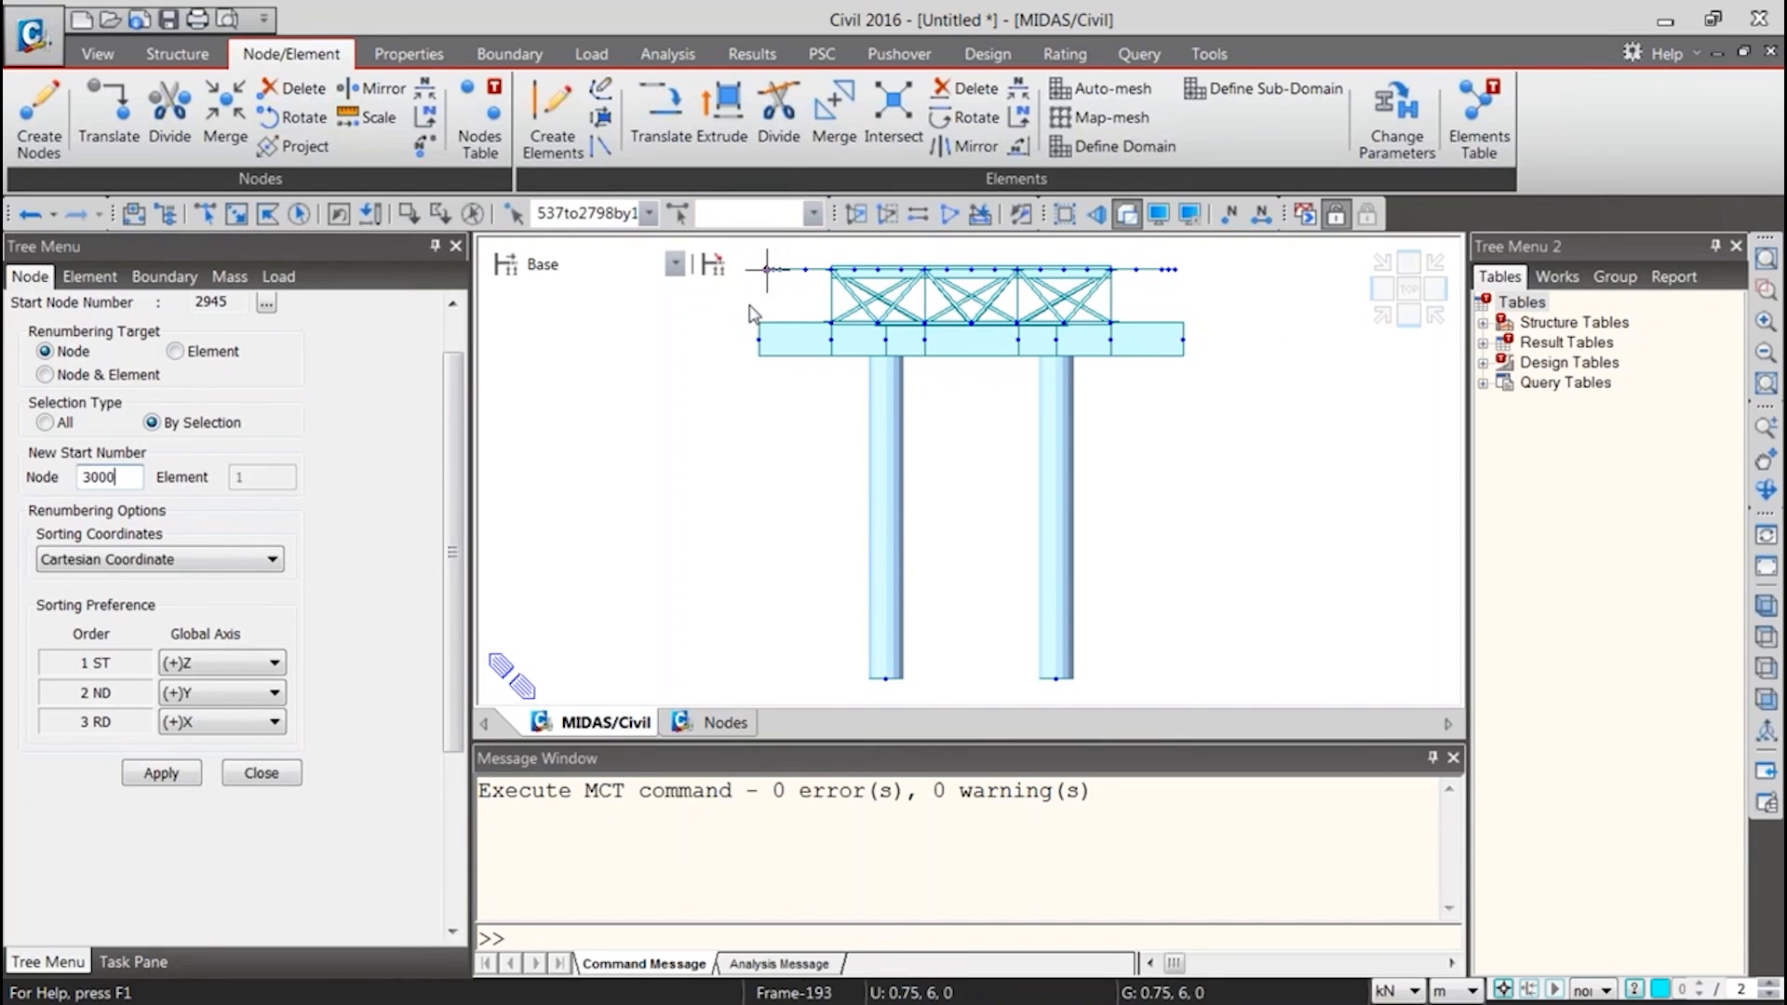
left_click(147, 774)
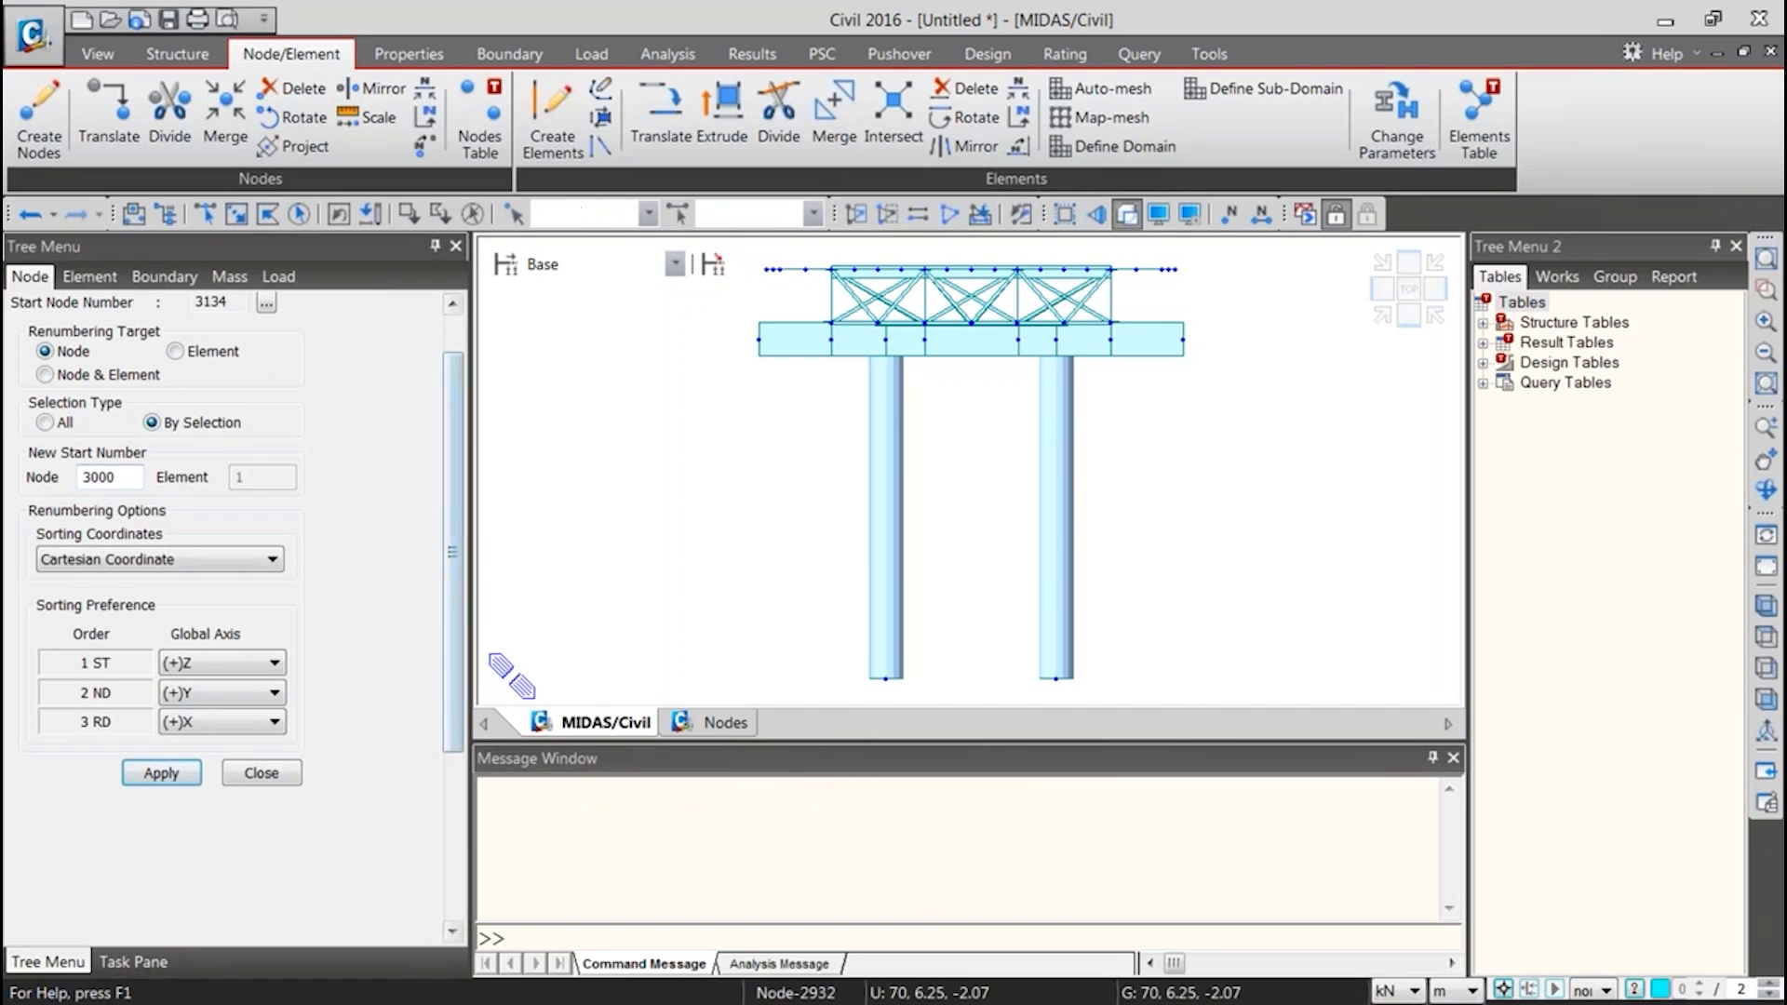
key("ctrl+q")
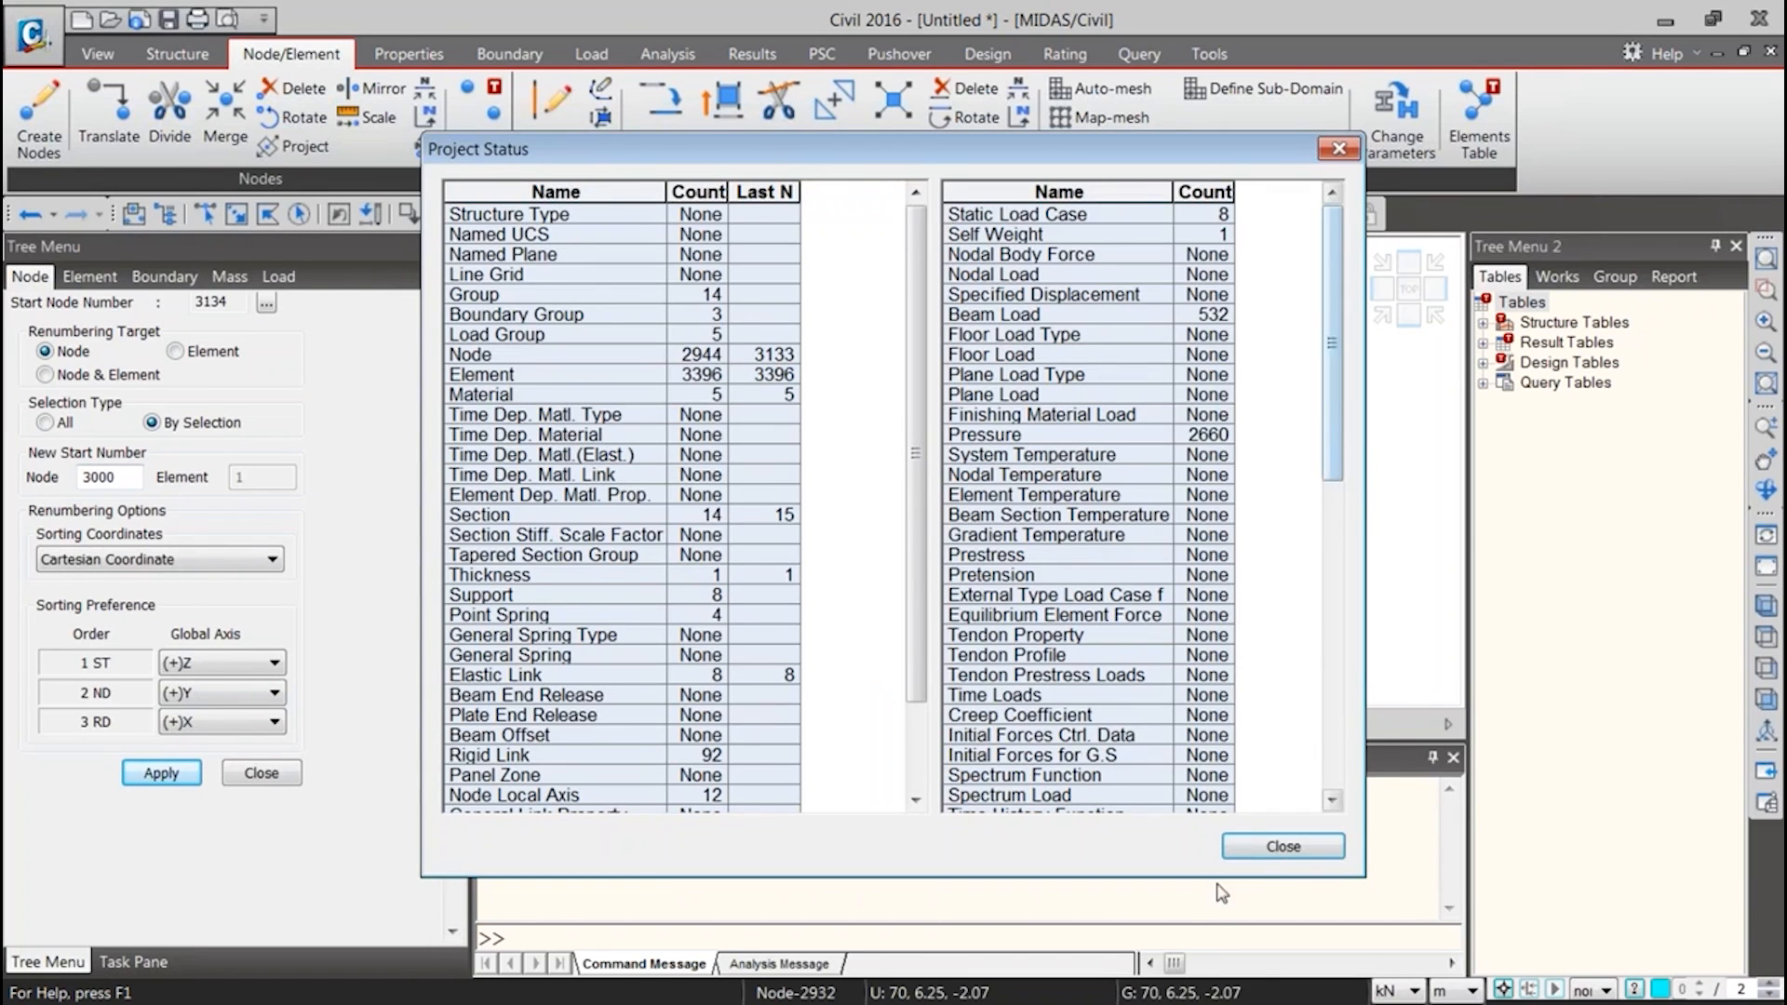
left_click(1266, 838)
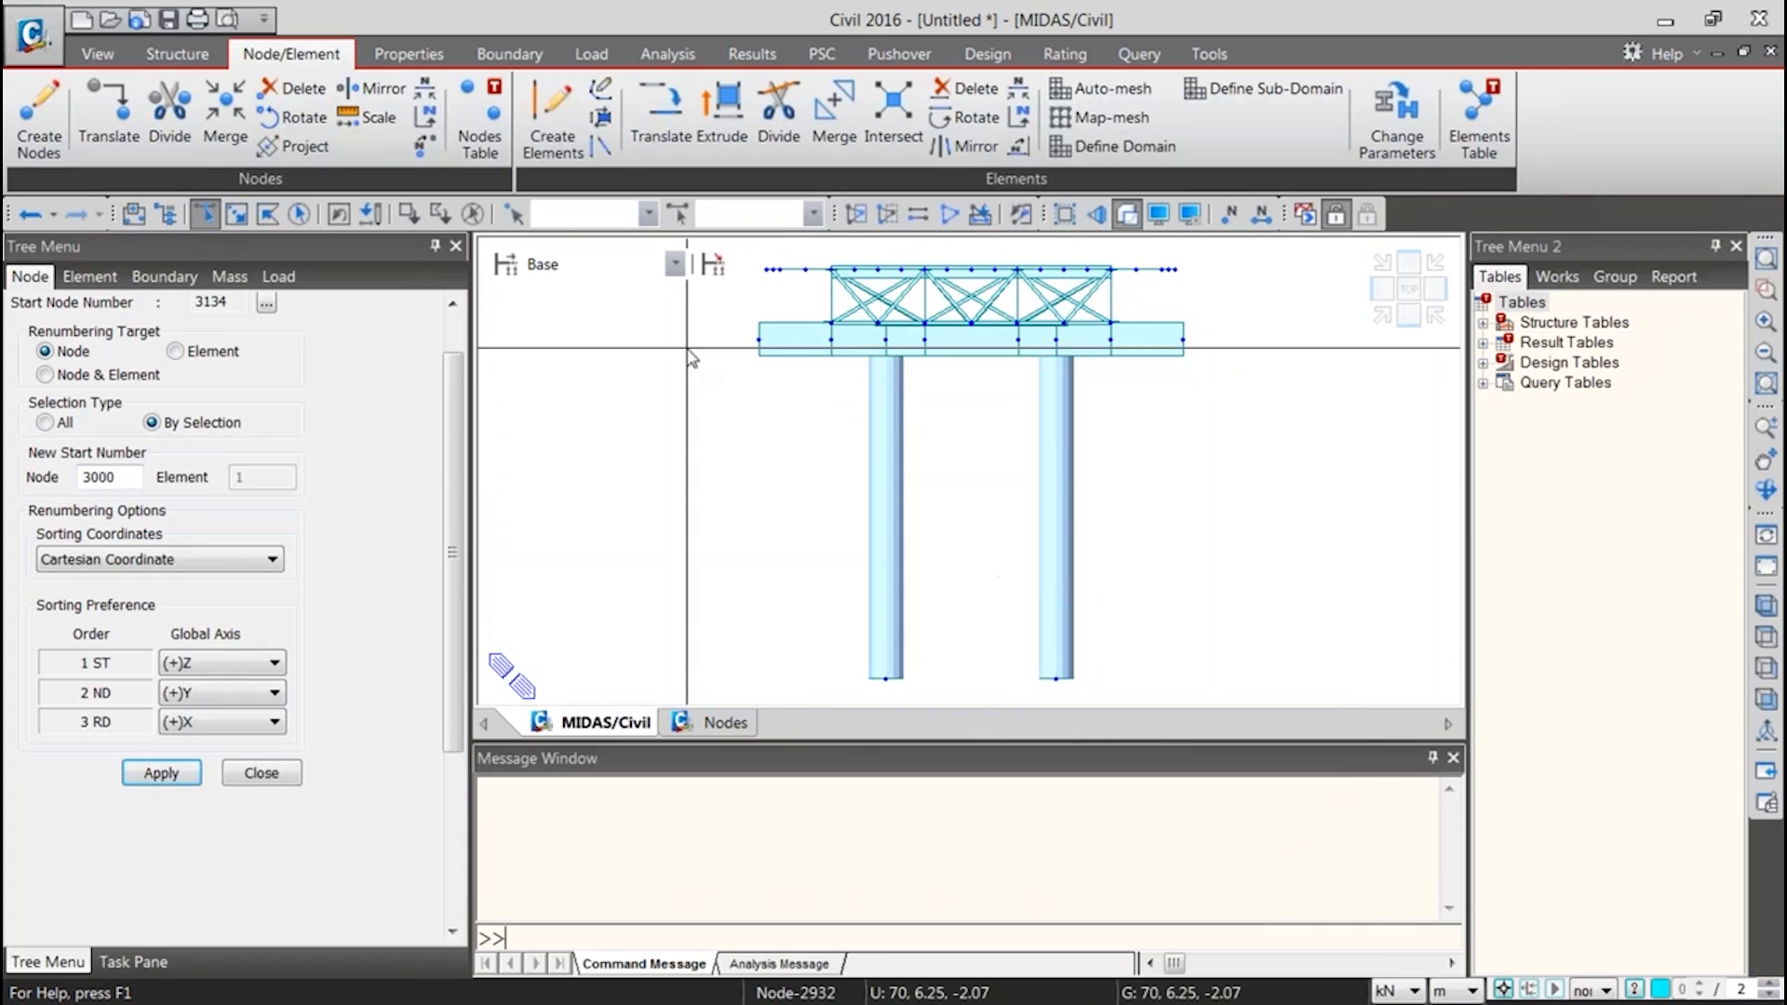
Reselect the renumbered edge nodes in the end view and review their numbers and coordinates in the Nodes table
left_click_drag(756, 253, 773, 278)
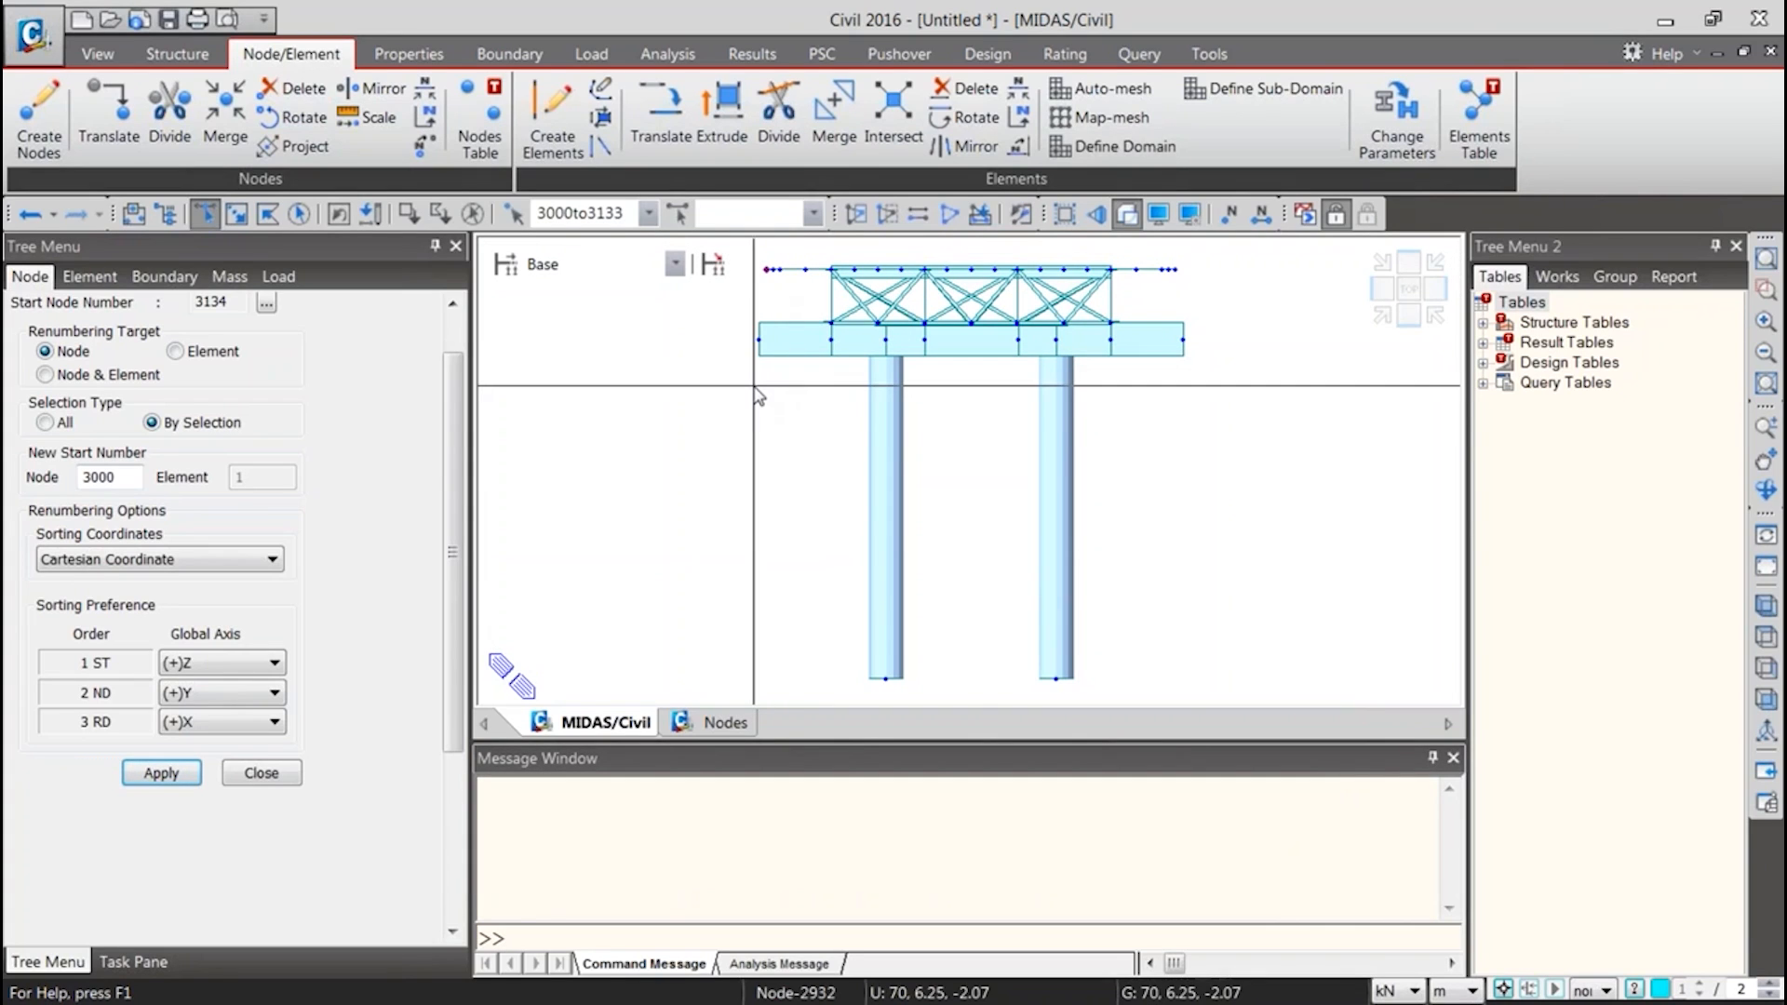
double_click(538, 213)
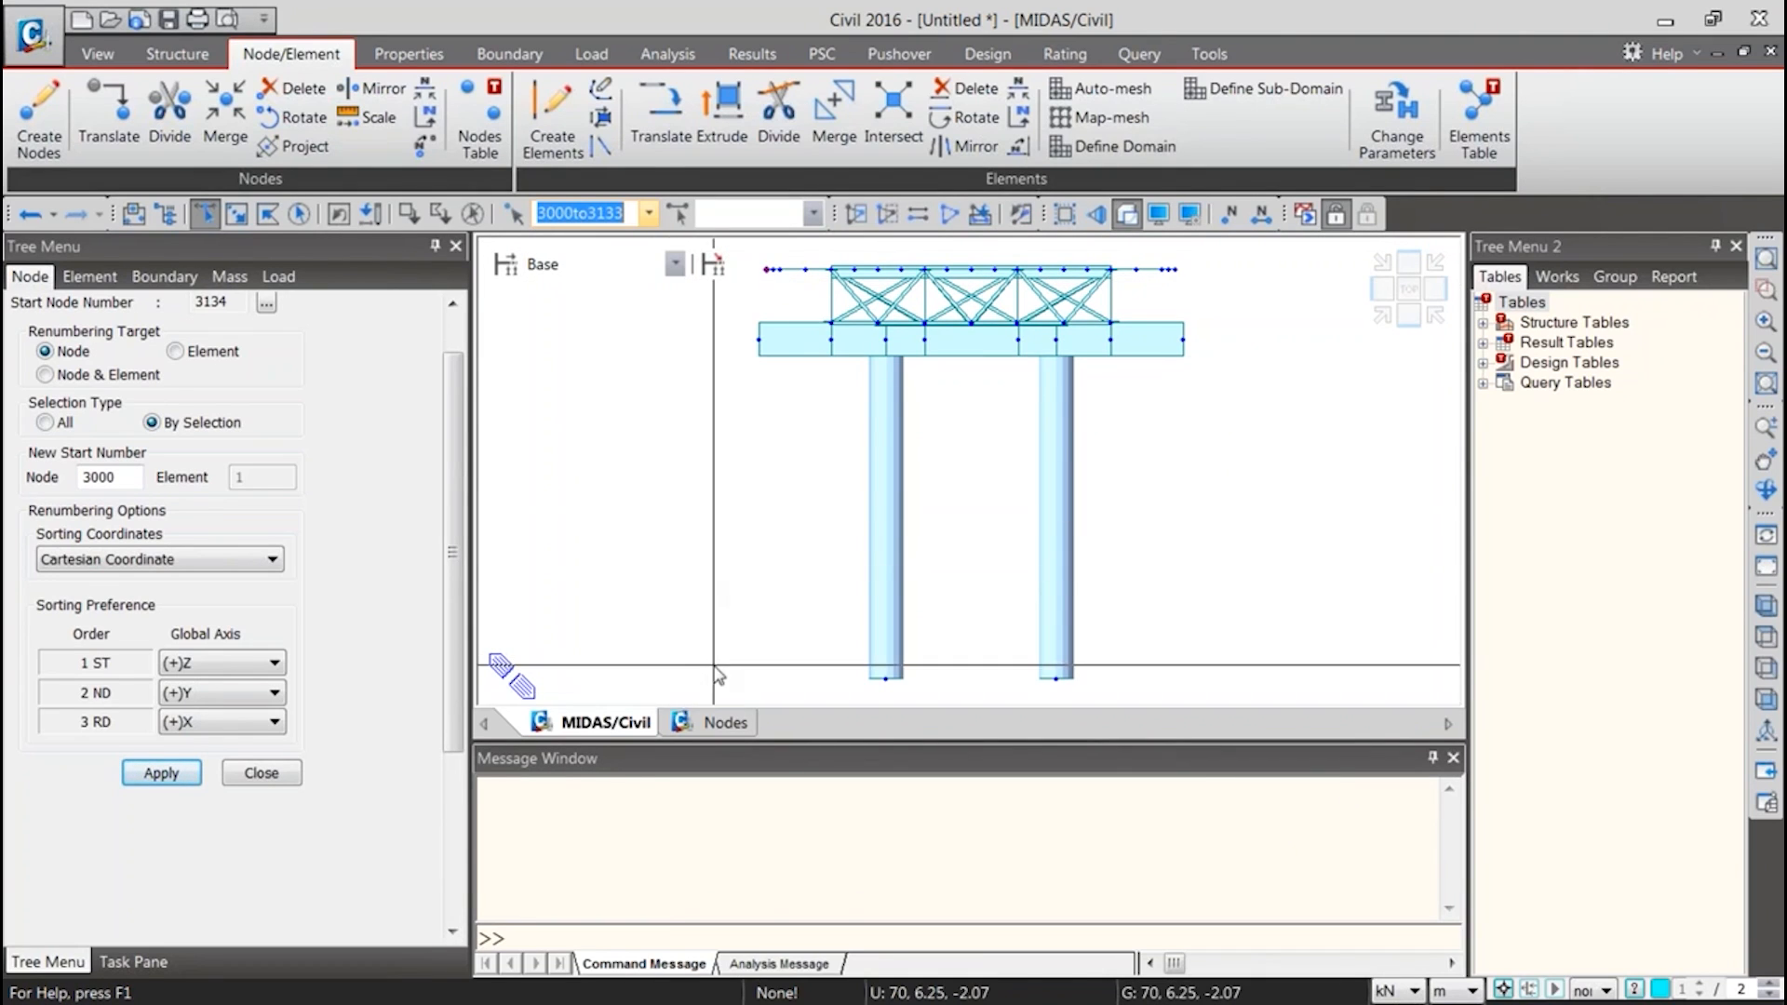
left_click(707, 723)
left_click_drag(1445, 495, 1414, 626)
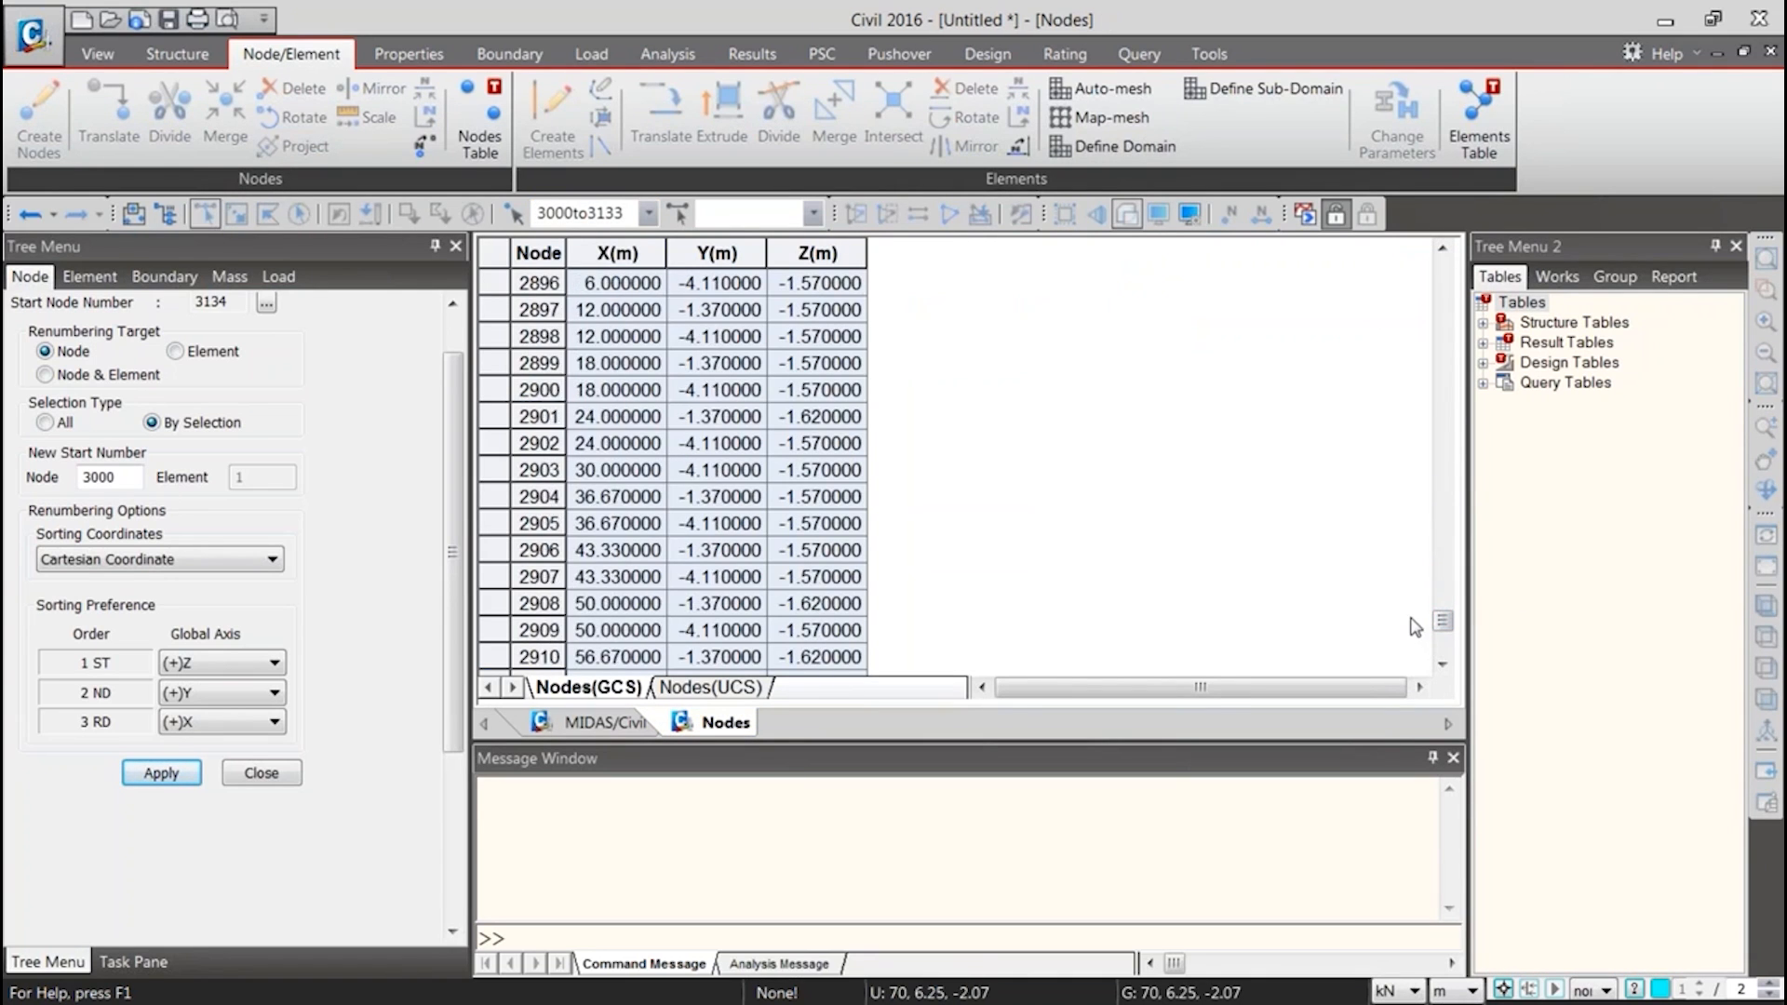
scroll(1415, 627, "down", 20)
scroll(642, 568, "down", 20)
scroll(648, 561, "up", 7)
scroll(649, 561, "up", 20)
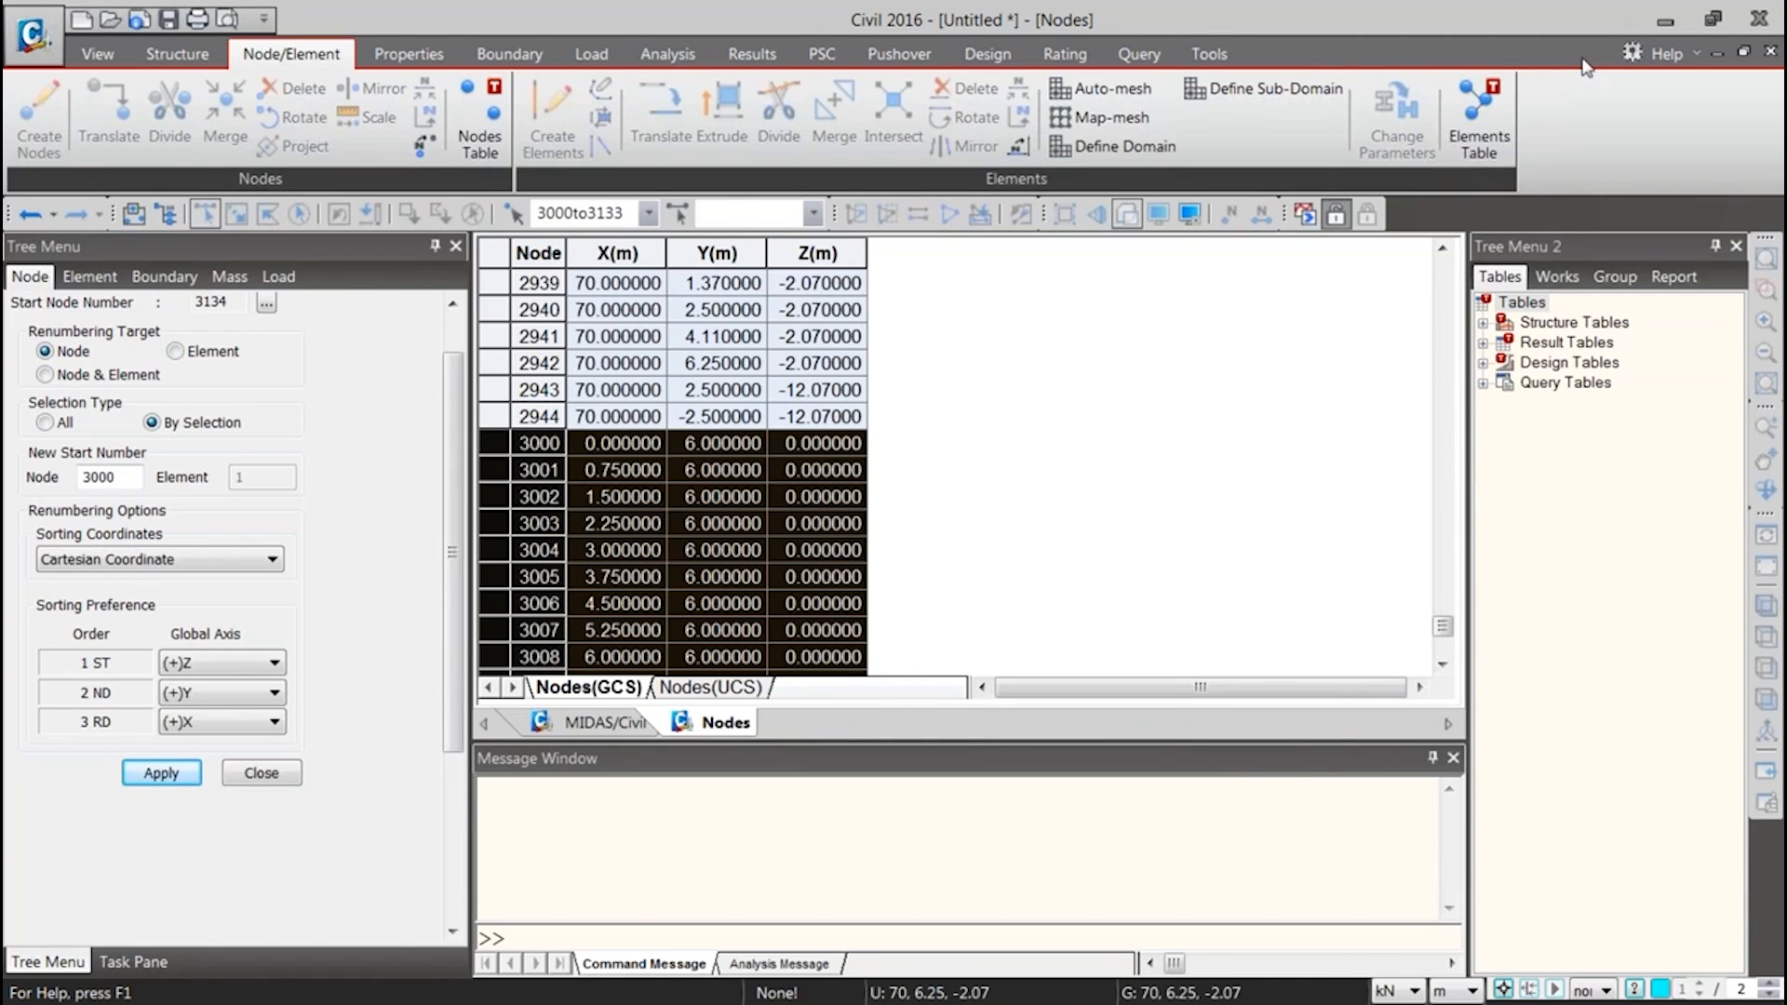
Switch to Excel and paste the copied edge node rows into Sheet6 starting at cell A4
key("alt+Tab")
double_click(579, 177)
left_click(133, 419)
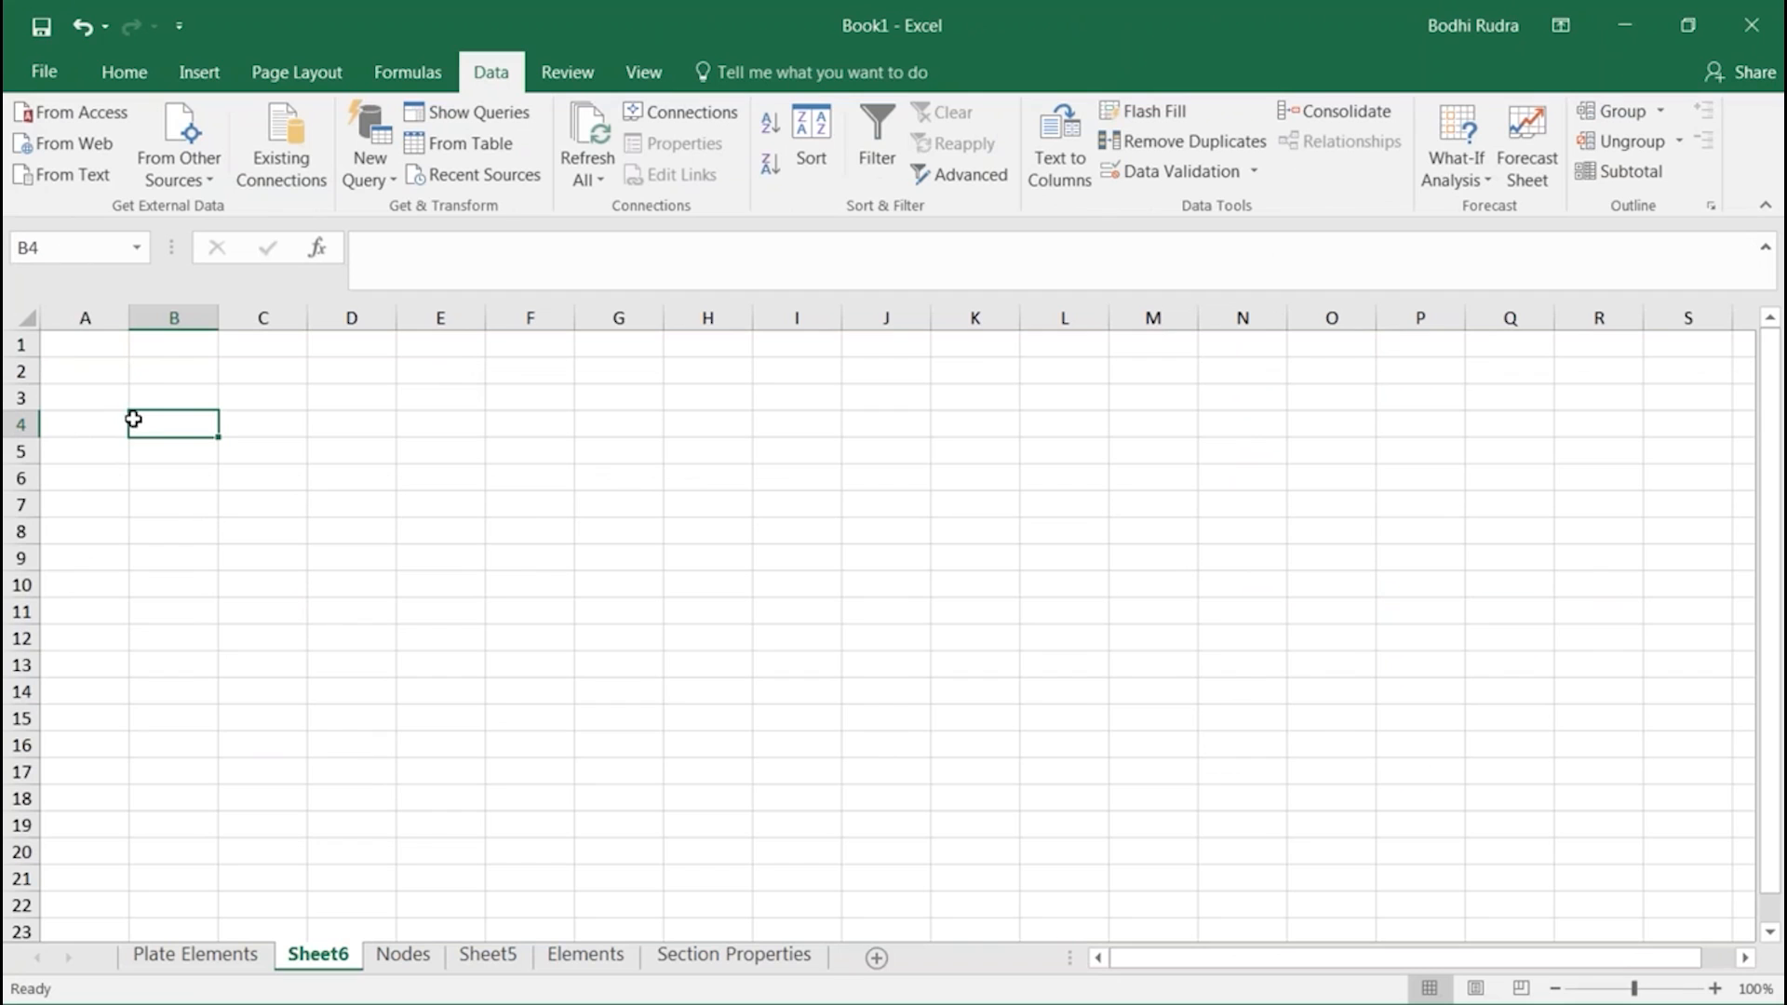
left_click(58, 433)
key("ctrl+v")
left_click(286, 562)
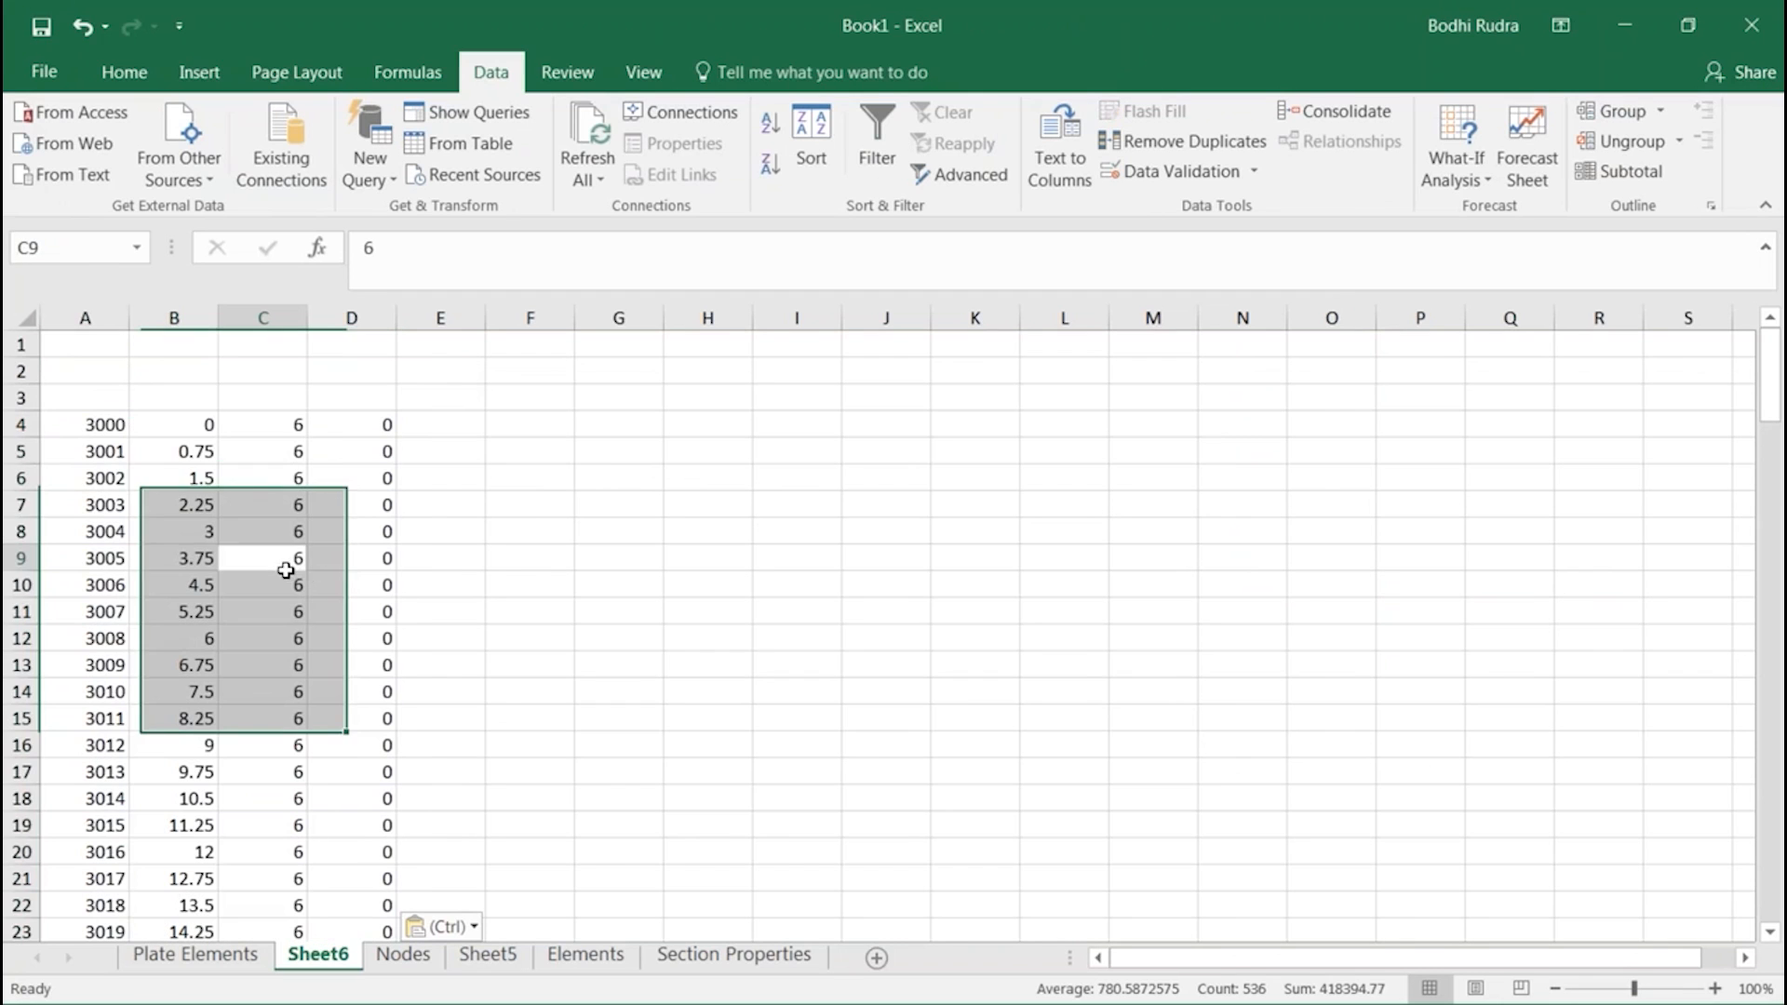
Examine the pasted node coordinates in Sheet6 from the first row down to the last, and return to the first row
scroll(286, 562, "down", 10)
scroll(292, 566, "down", 14)
scroll(292, 566, "up", 20)
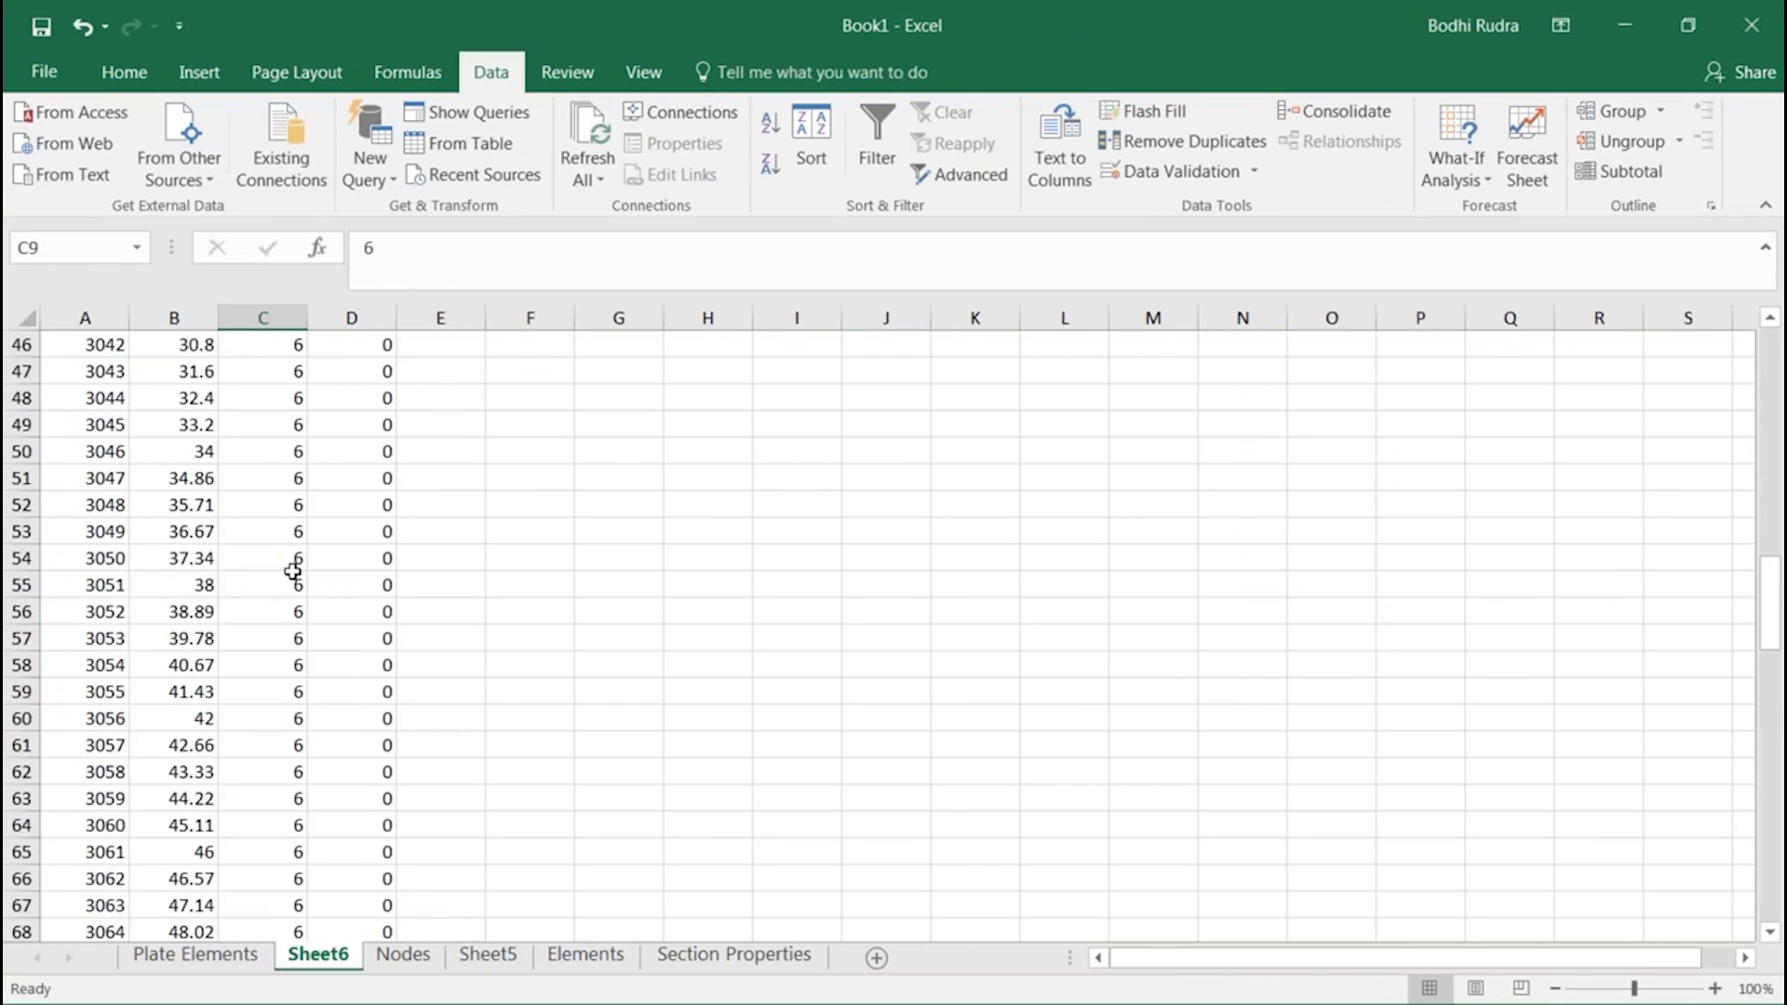
left_click(293, 428)
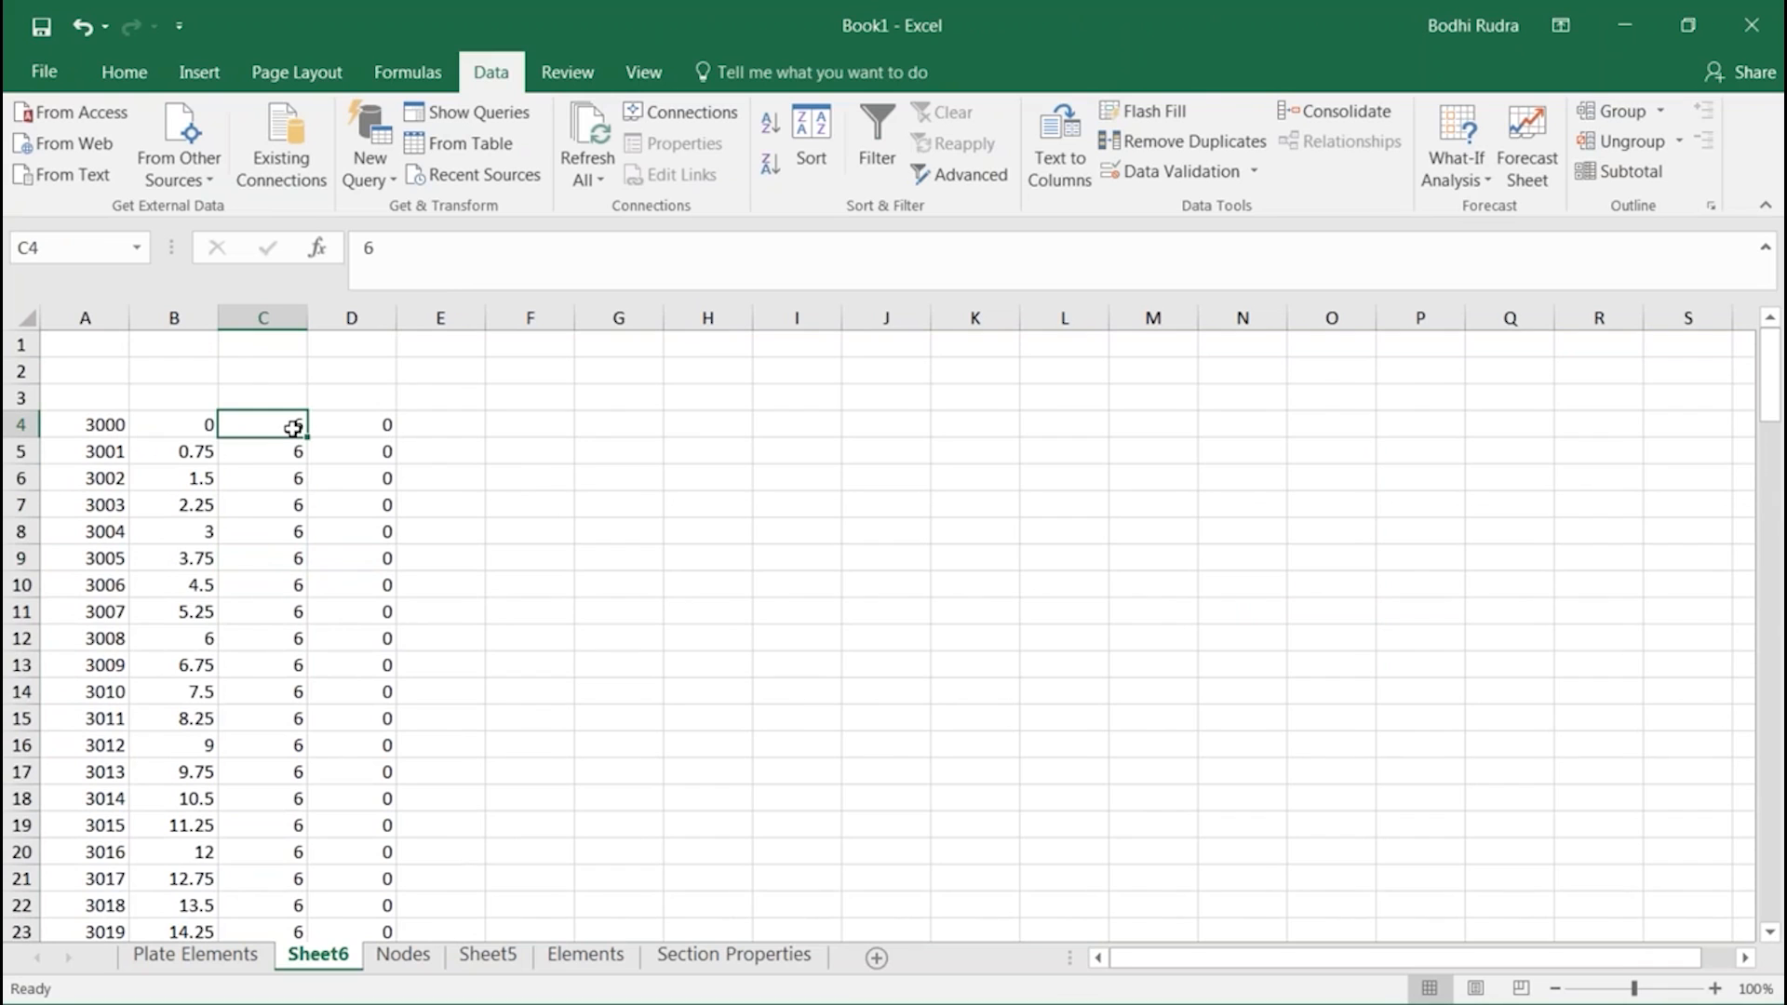
key("Down")
key("Down")
key("Down")
key("Down")
key("Down")
key("Down")
key("Down")
key("Down")
key("Down")
key("Down")
key("Down")
key("Down")
key("Down")
key("Down")
key("Down")
key("Down")
key("Down")
key("Down")
key("Down")
key("Down")
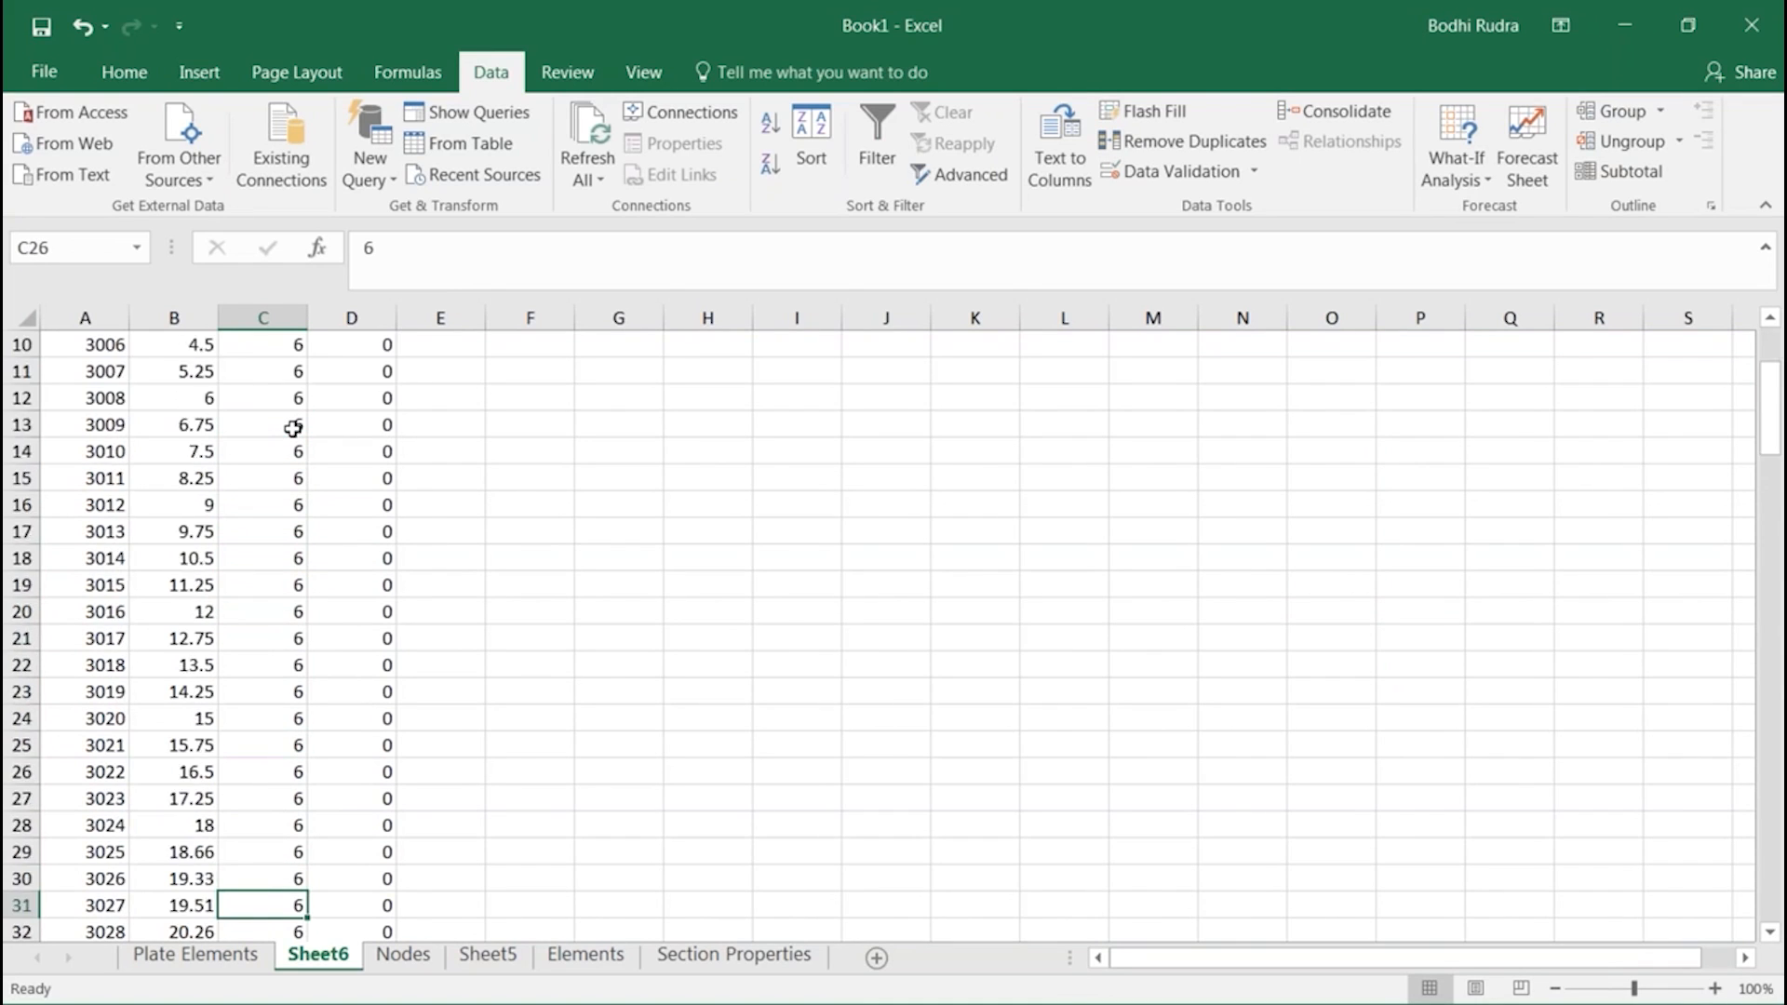
key("Down")
key("Down")
key("Down")
key("Down")
key("Down")
key("Down")
key("Down")
key("Down")
key("Down")
key("Down")
key("Down")
key("Down")
key("Down")
key("Down")
key("Down")
key("Down")
key("Down")
key("Down")
key("Down")
key("Down")
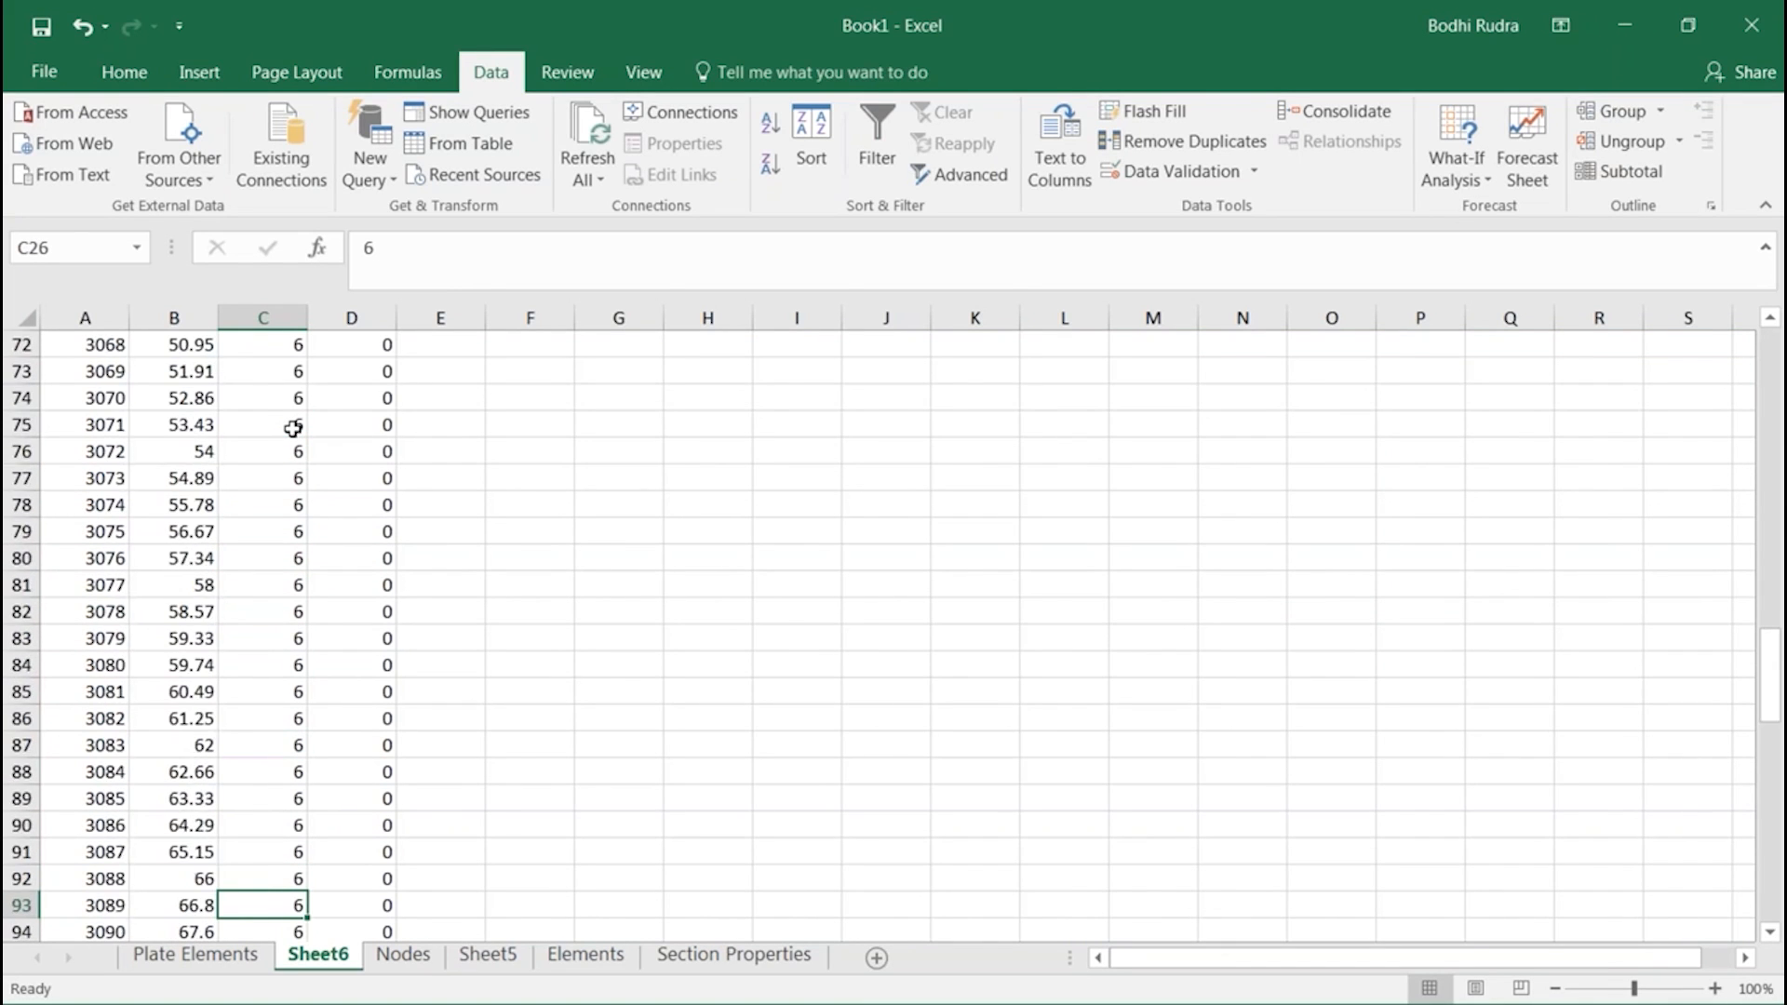
key("Down")
key("Down")
key("Down")
key("Down")
key("Down")
key("Down")
key("Down")
key("Down")
key("Down")
key("Down")
key("Down")
key("Down")
key("Down")
key("Down")
key("Down")
key("Down")
key("Down")
key("Down")
key("Down")
key("Down")
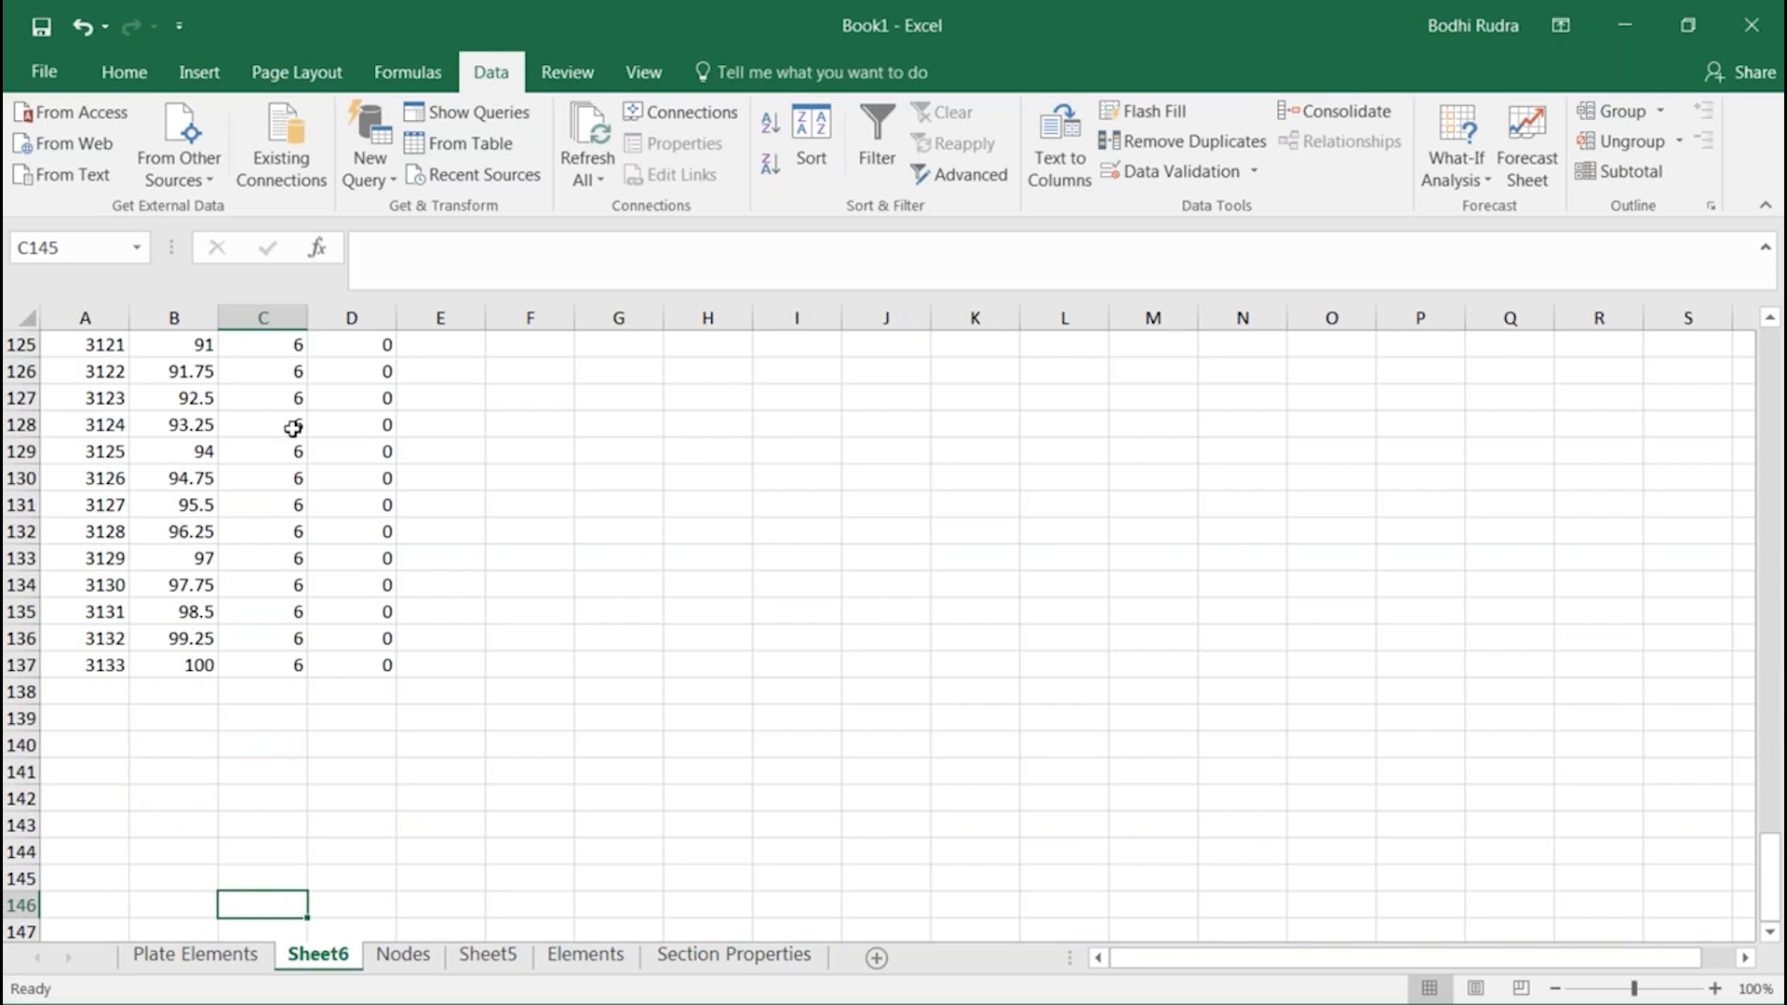
left_click(272, 656)
left_click(285, 690)
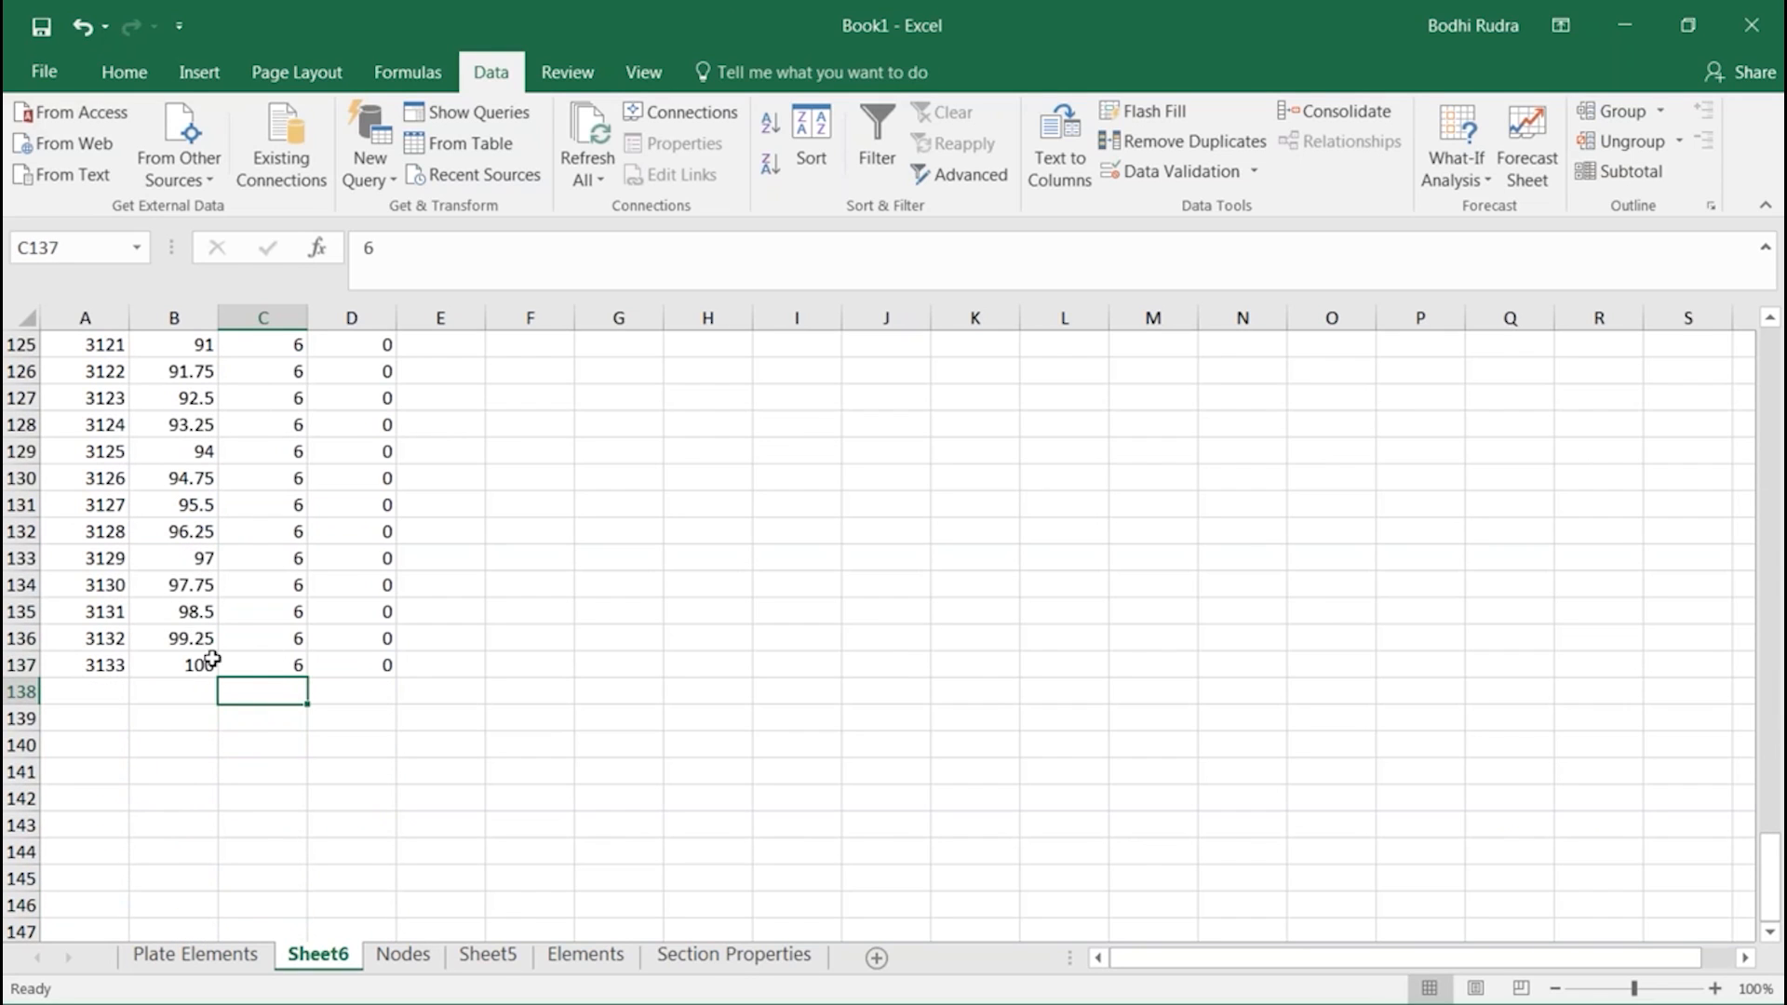
scroll(251, 626, "up", 20)
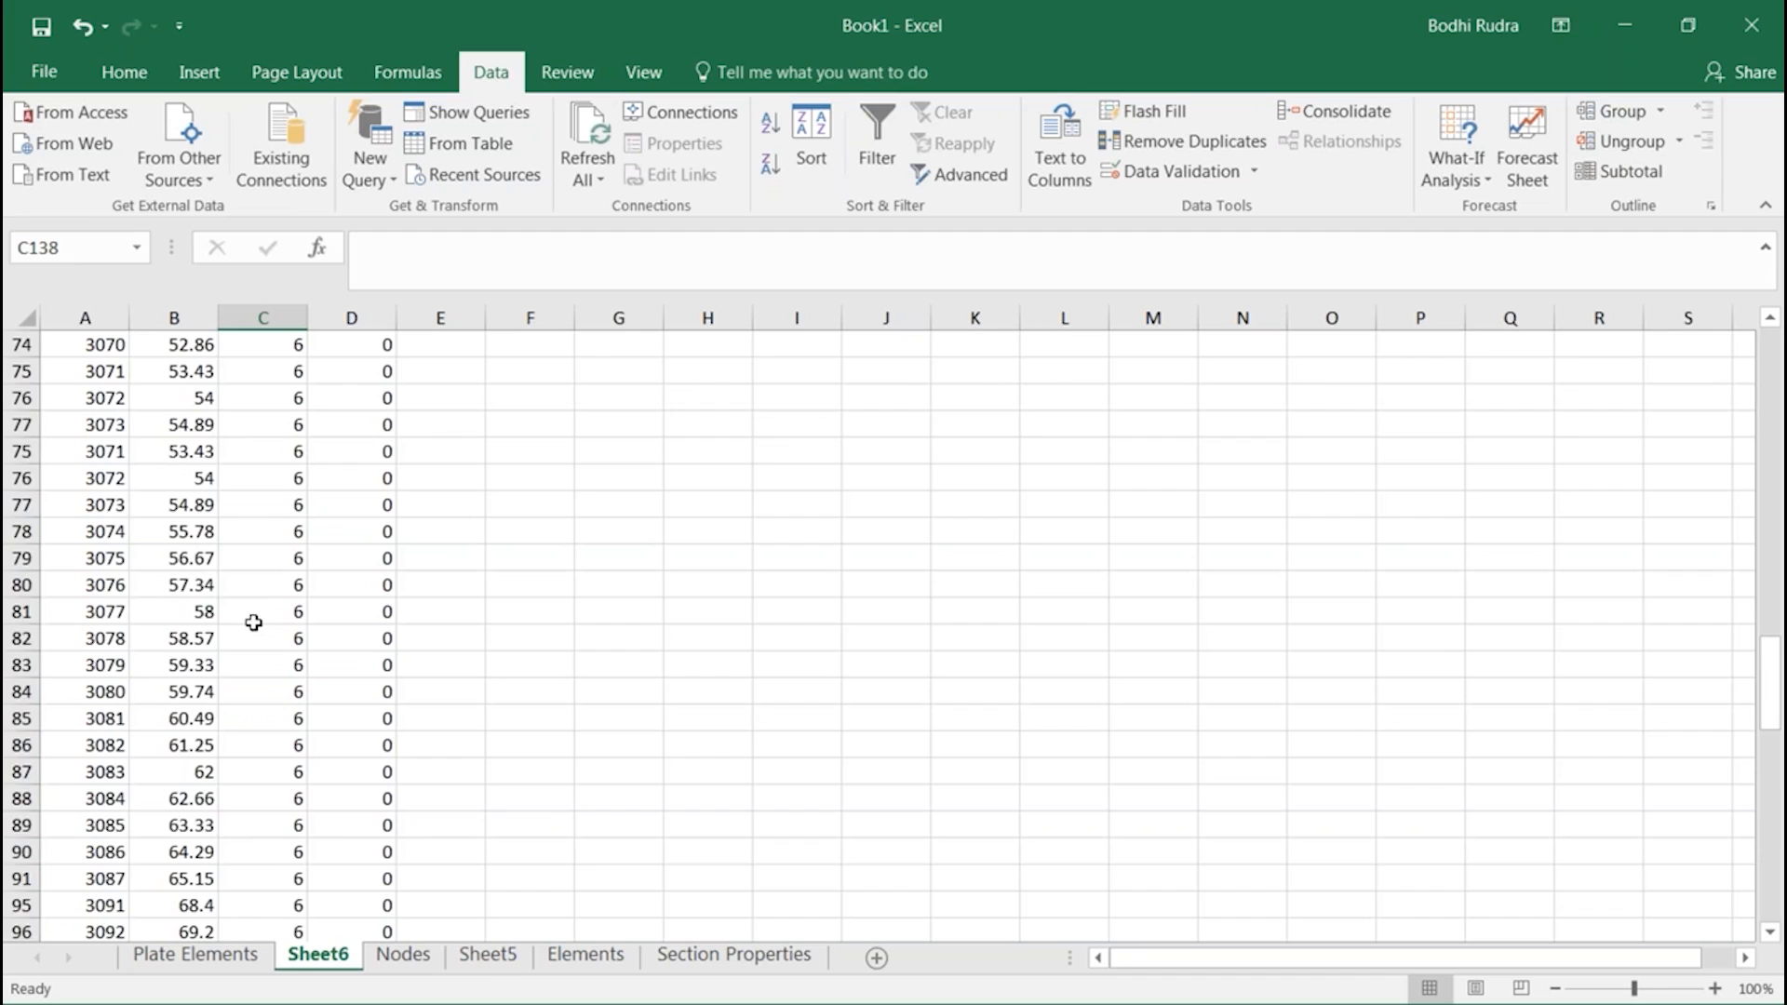
scroll(293, 503, "up", 14)
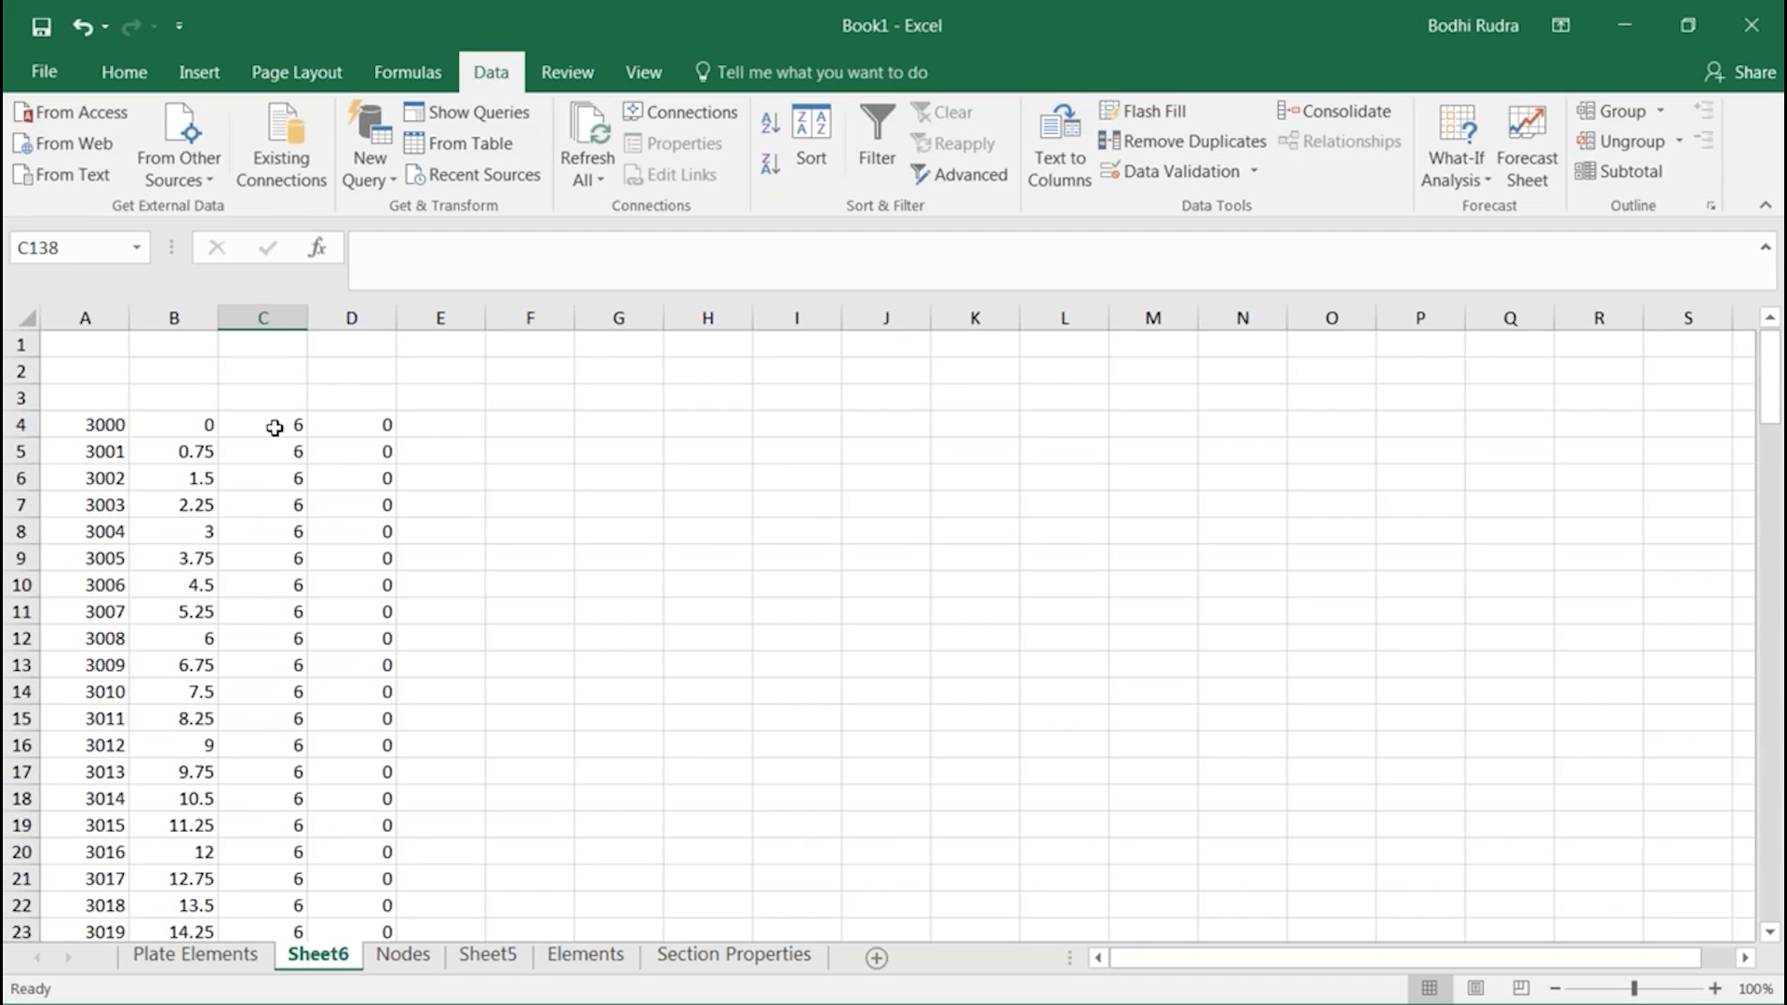
Enter 10 as the last node's Y coordinate in cell C137, and look over the X coordinates of the preceding rows
left_click(275, 428)
scroll(275, 437, "down", 20)
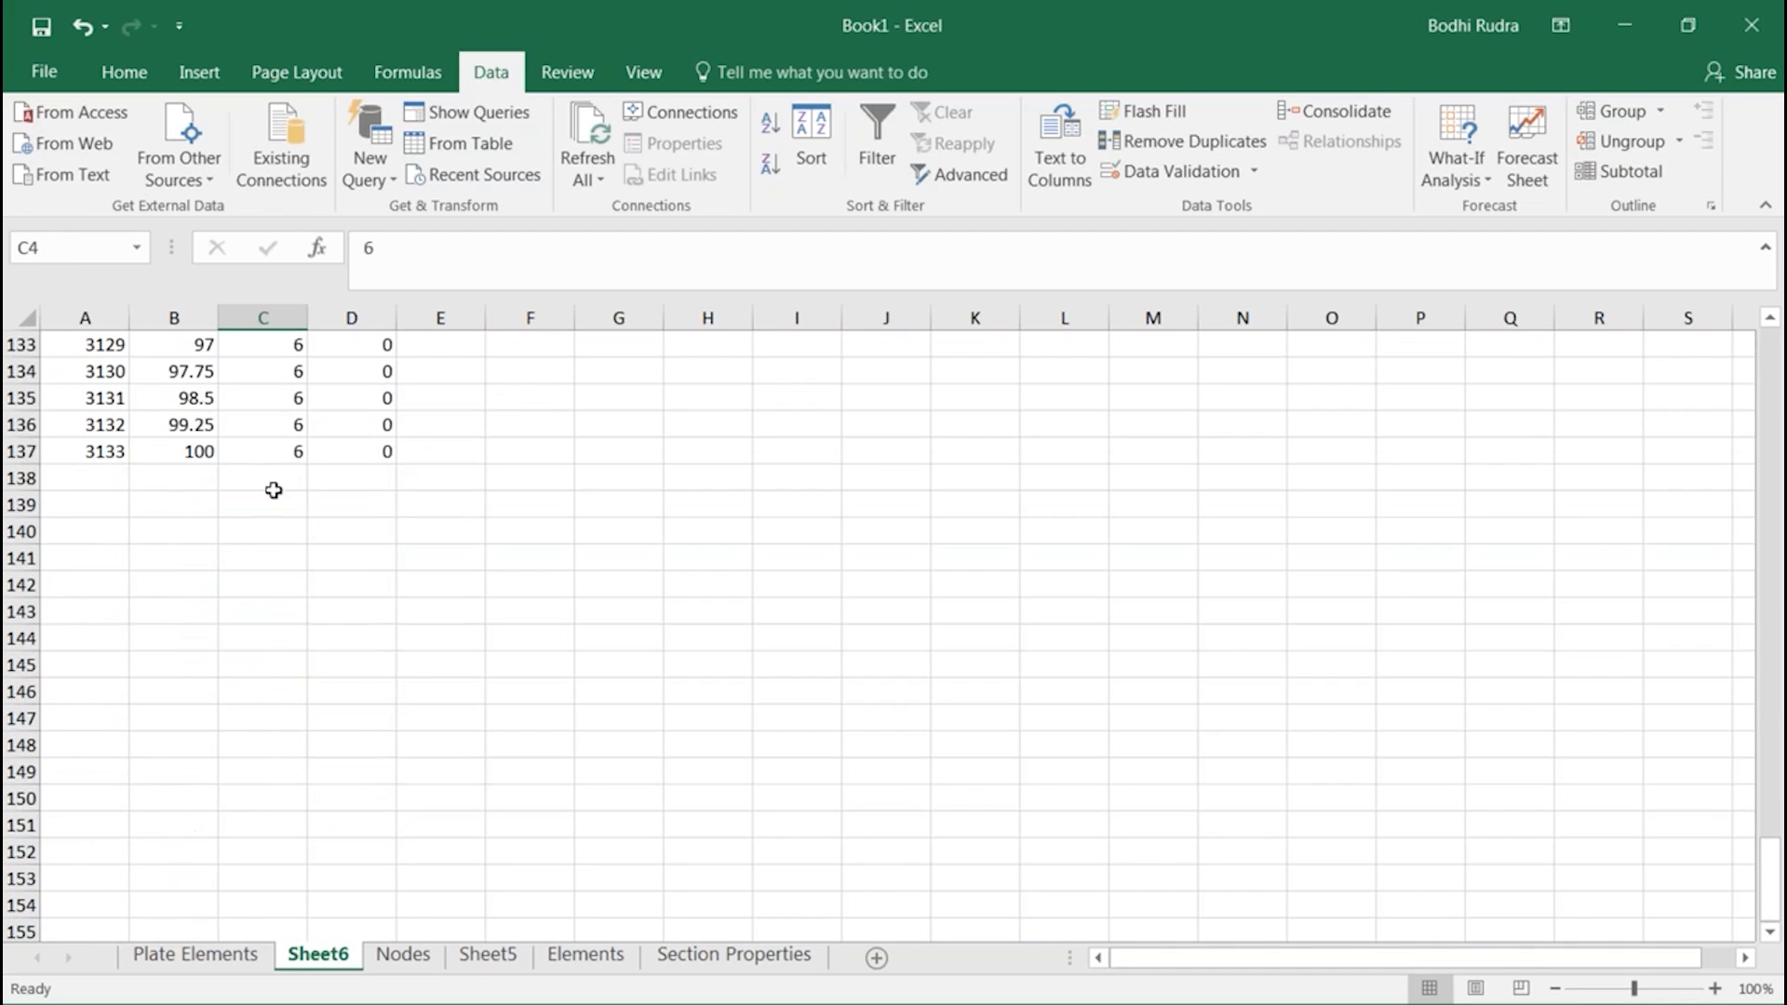
type("10")
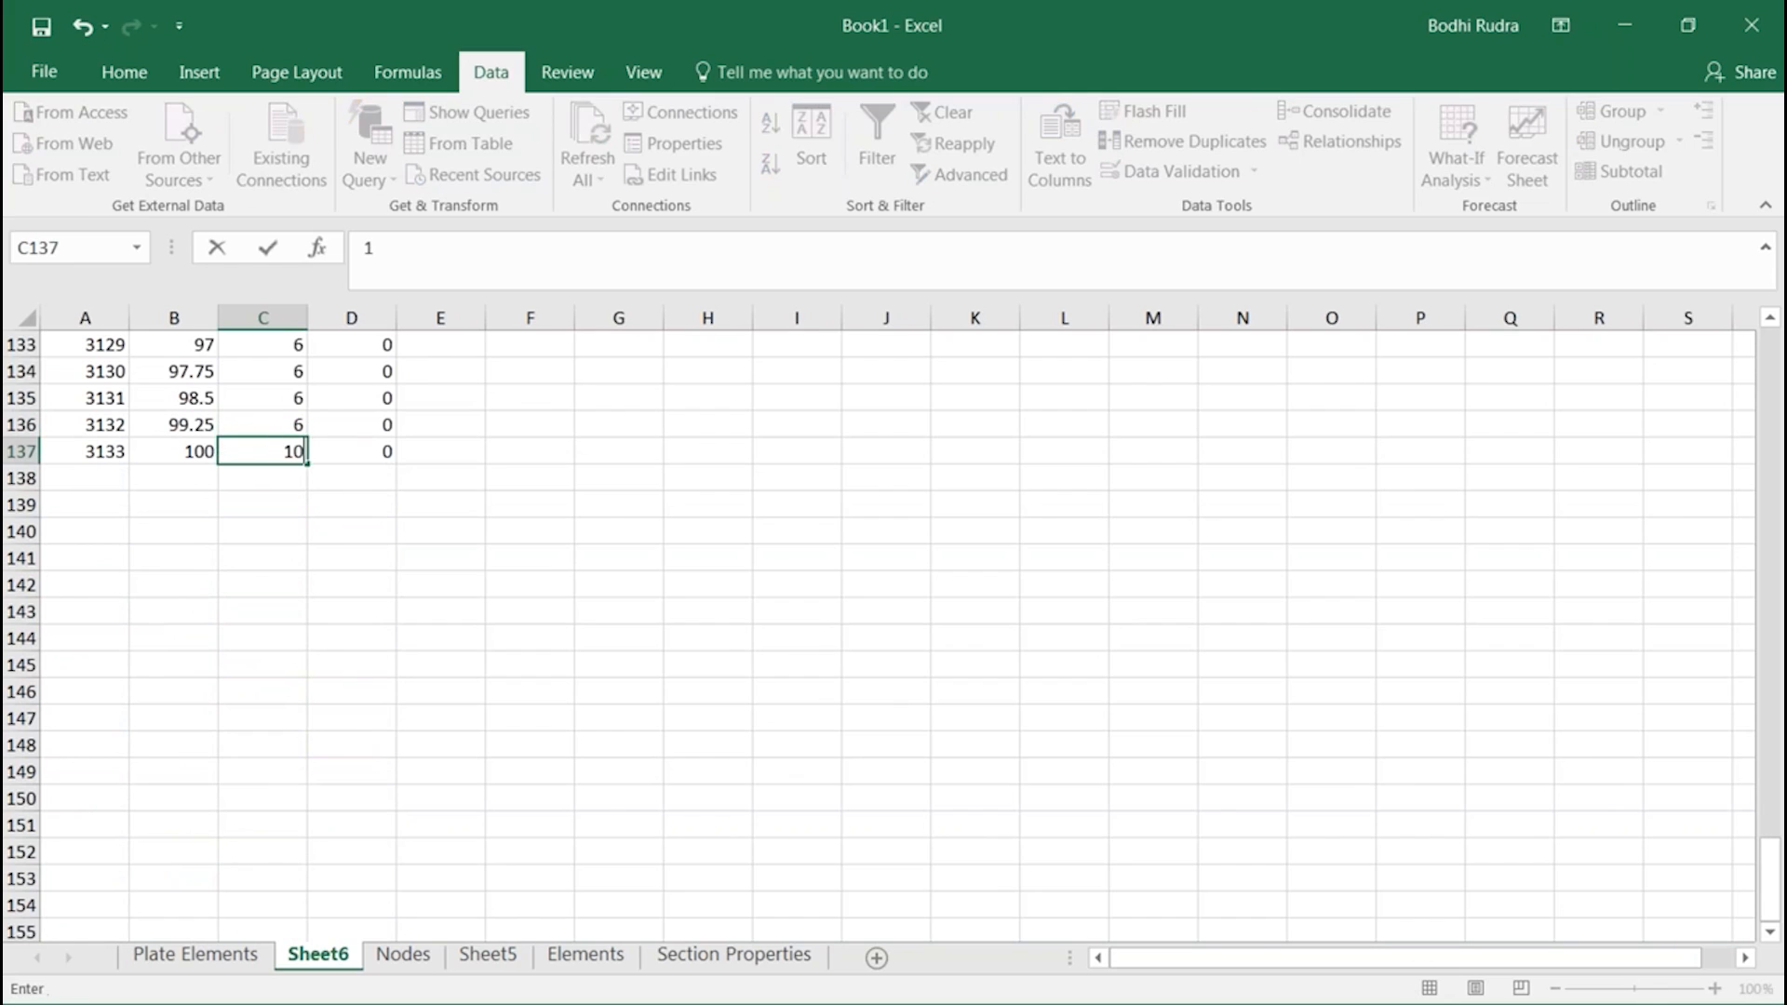
left_click(284, 406)
scroll(279, 419, "up", 20)
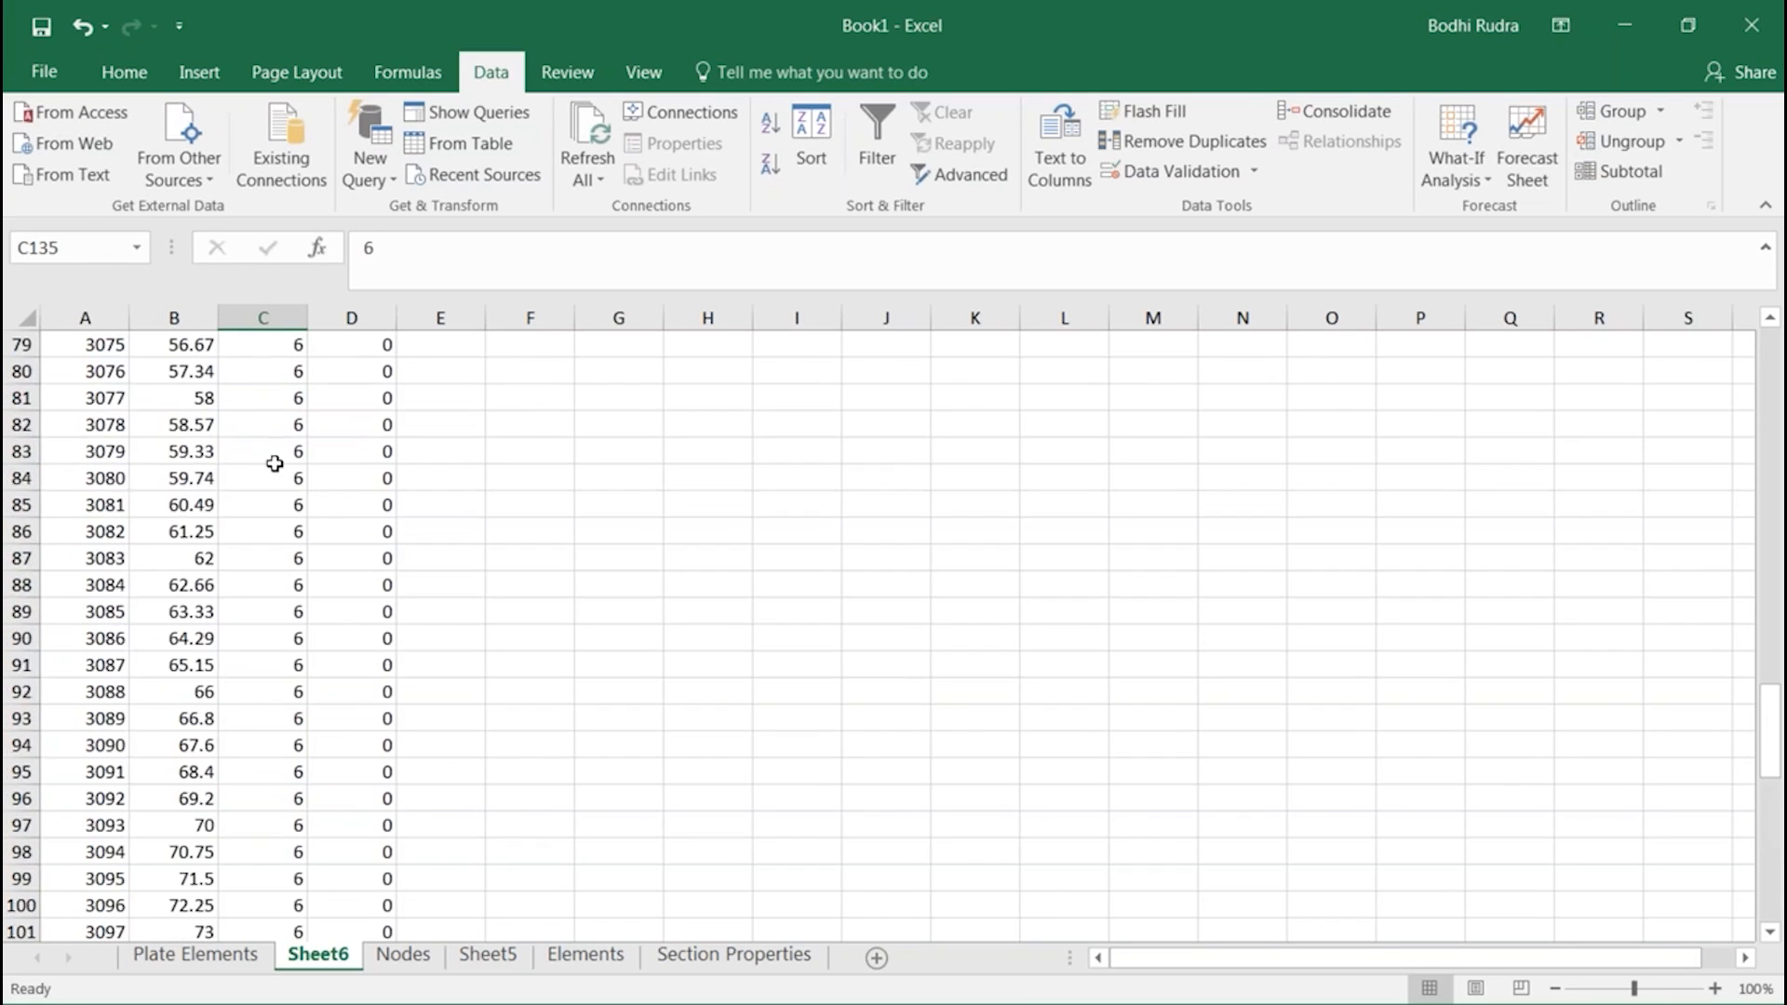
scroll(290, 441, "up", 4)
left_click(200, 450)
left_click(204, 399)
scroll(265, 392, "up", 2)
scroll(279, 398, "up", 12)
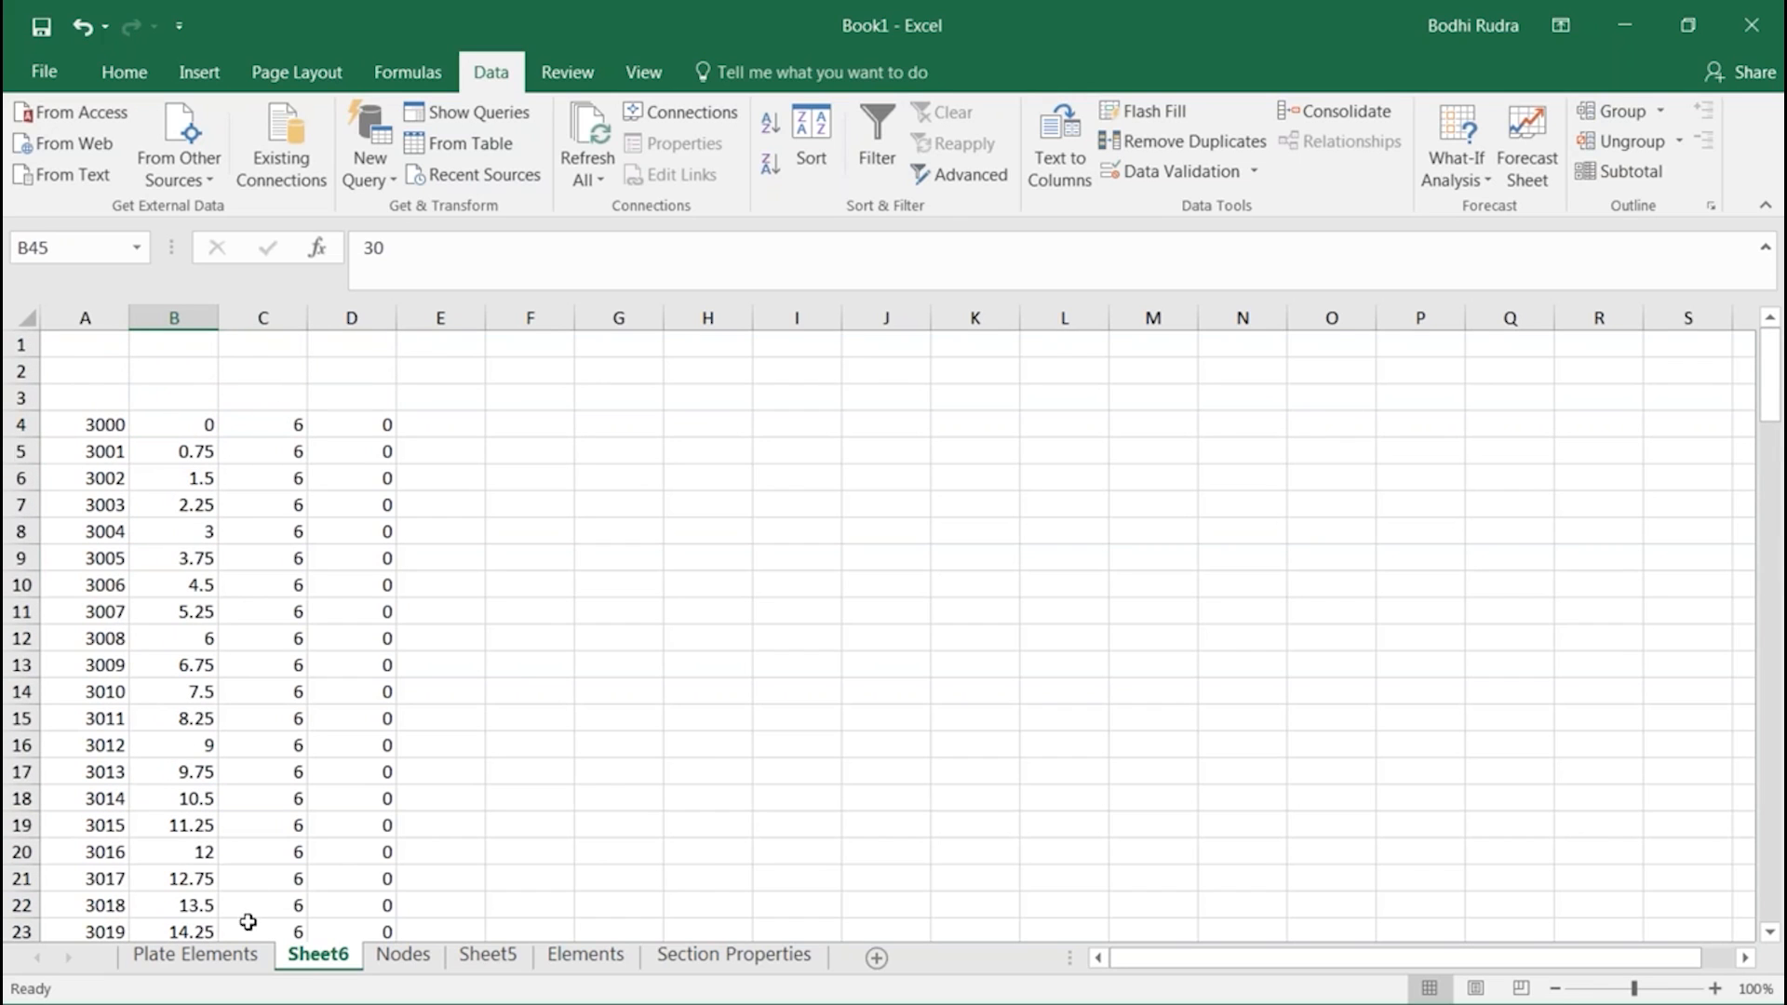
Open the Plate Elements sheet and locate the prepared coordinate table for nodes 3000 onward in columns Q to T
left_click(245, 956)
scroll(1170, 851, "up", 20)
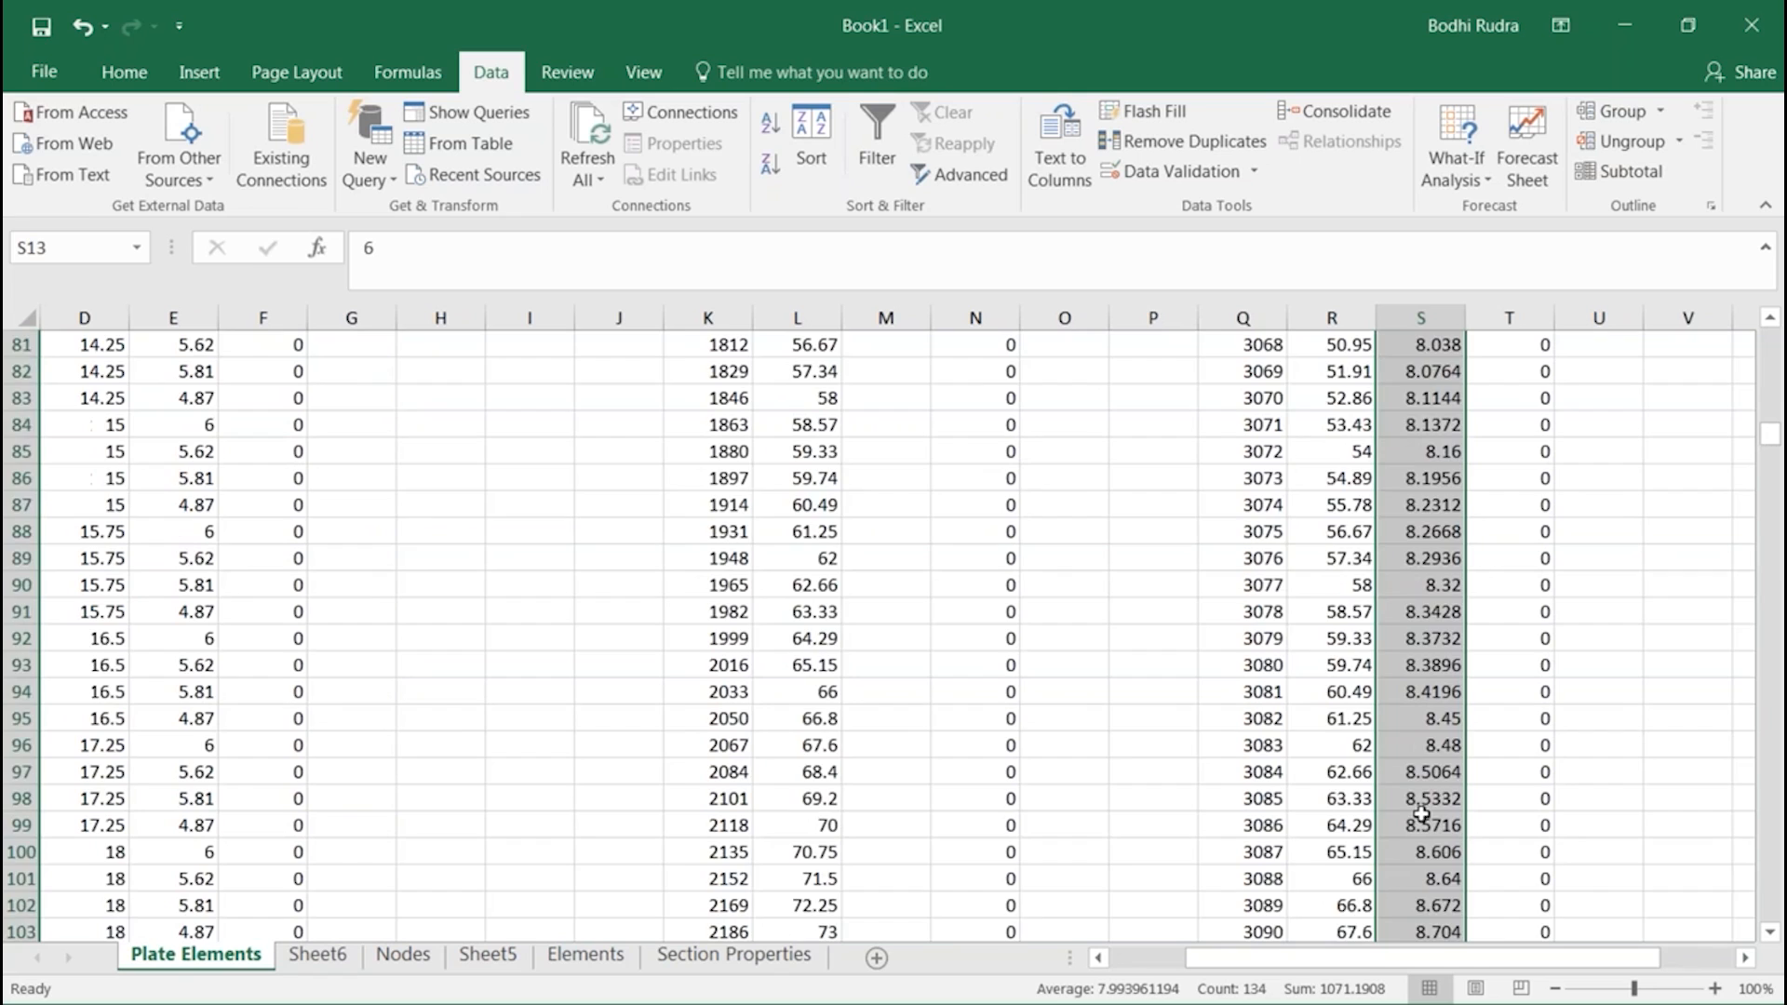
scroll(1427, 812, "up", 14)
left_click_drag(1244, 665, 1512, 873)
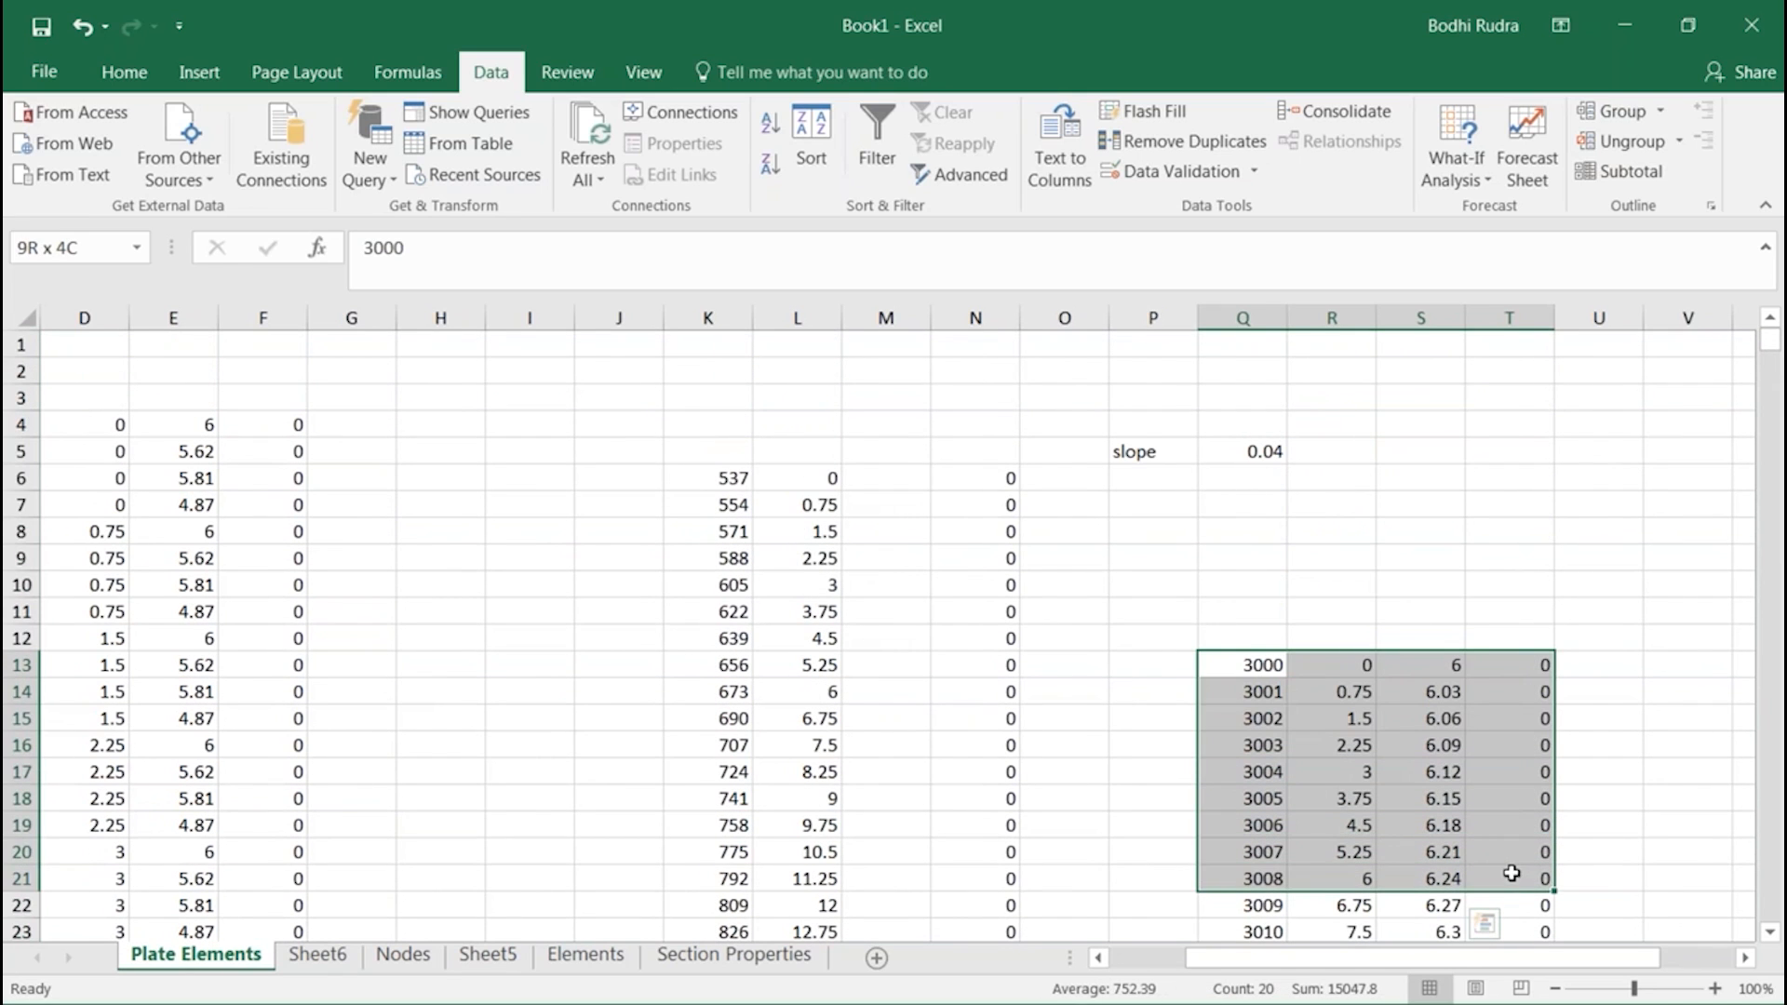
Examine the formulas behind the successive Y coordinates in column S, from S13 down to S26
left_click(1450, 663)
left_click(1436, 693)
left_click(1437, 720)
left_click(1449, 739)
left_click(1444, 772)
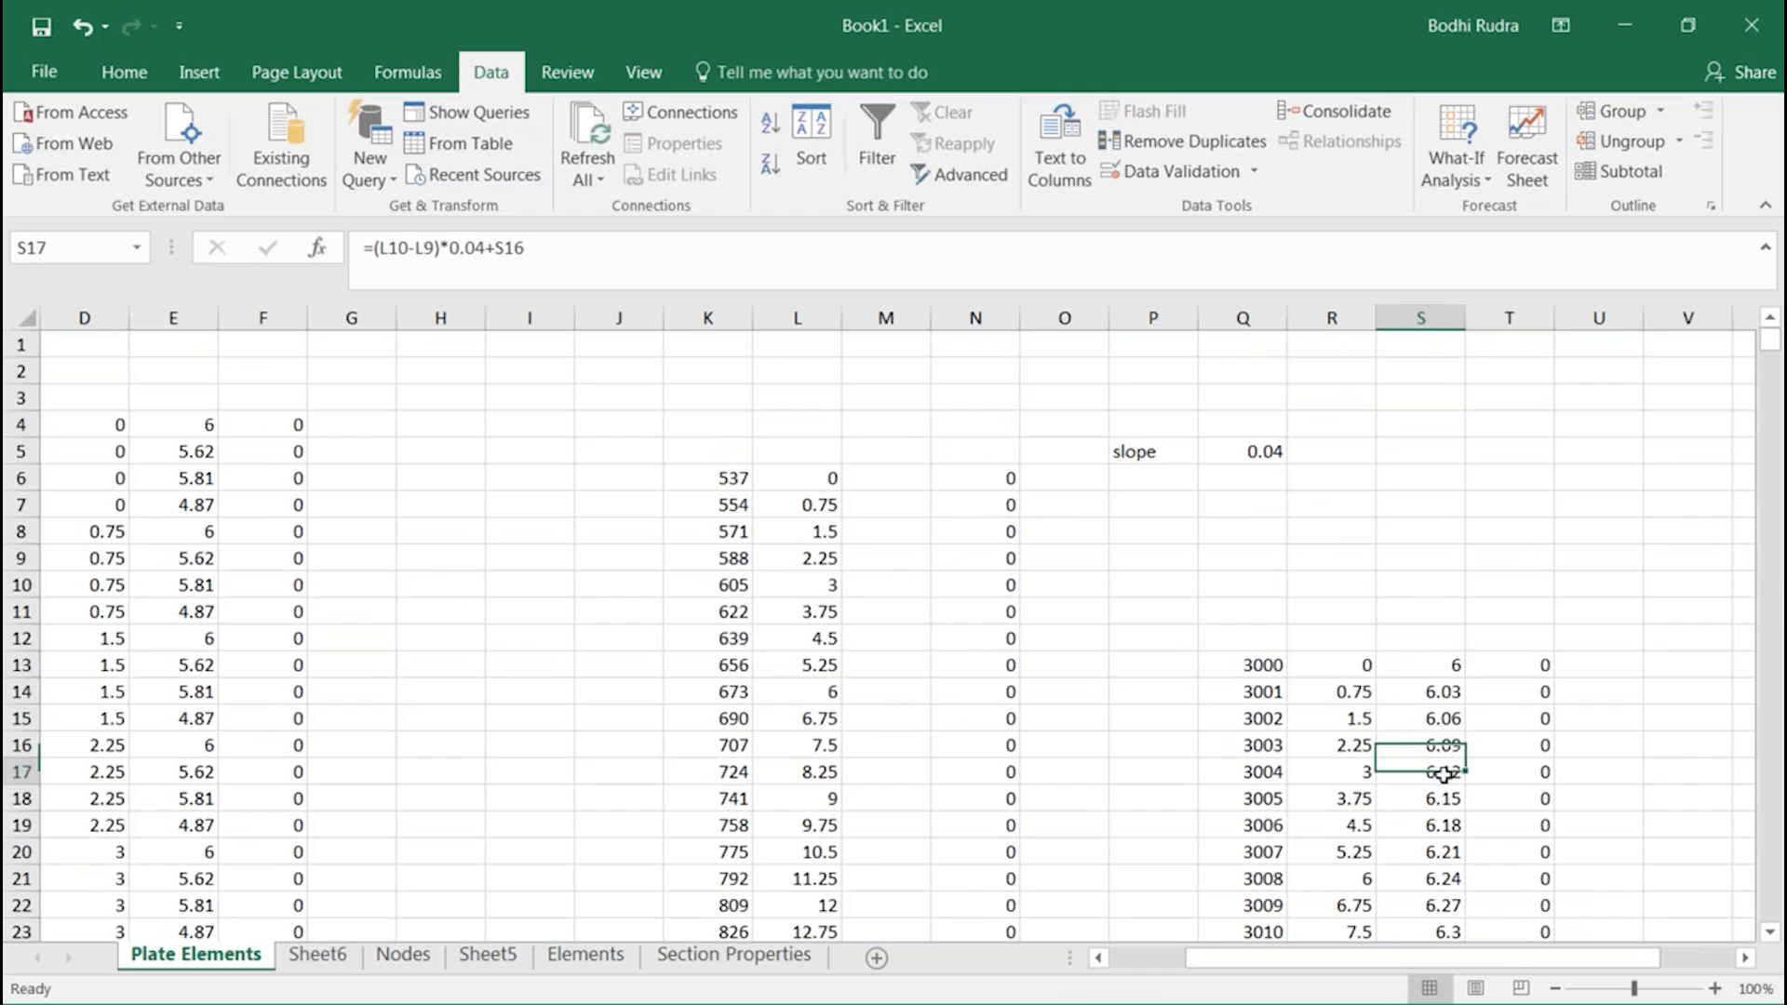
left_click(1443, 798)
scroll(1447, 601, "down", 3)
left_click(1445, 587)
left_click(1444, 611)
left_click(1445, 636)
left_click(1444, 664)
left_click(1443, 691)
left_click(1440, 718)
left_click(1445, 745)
left_click(1447, 779)
scroll(1443, 806, "down", 4)
scroll(1443, 809, "up", 5)
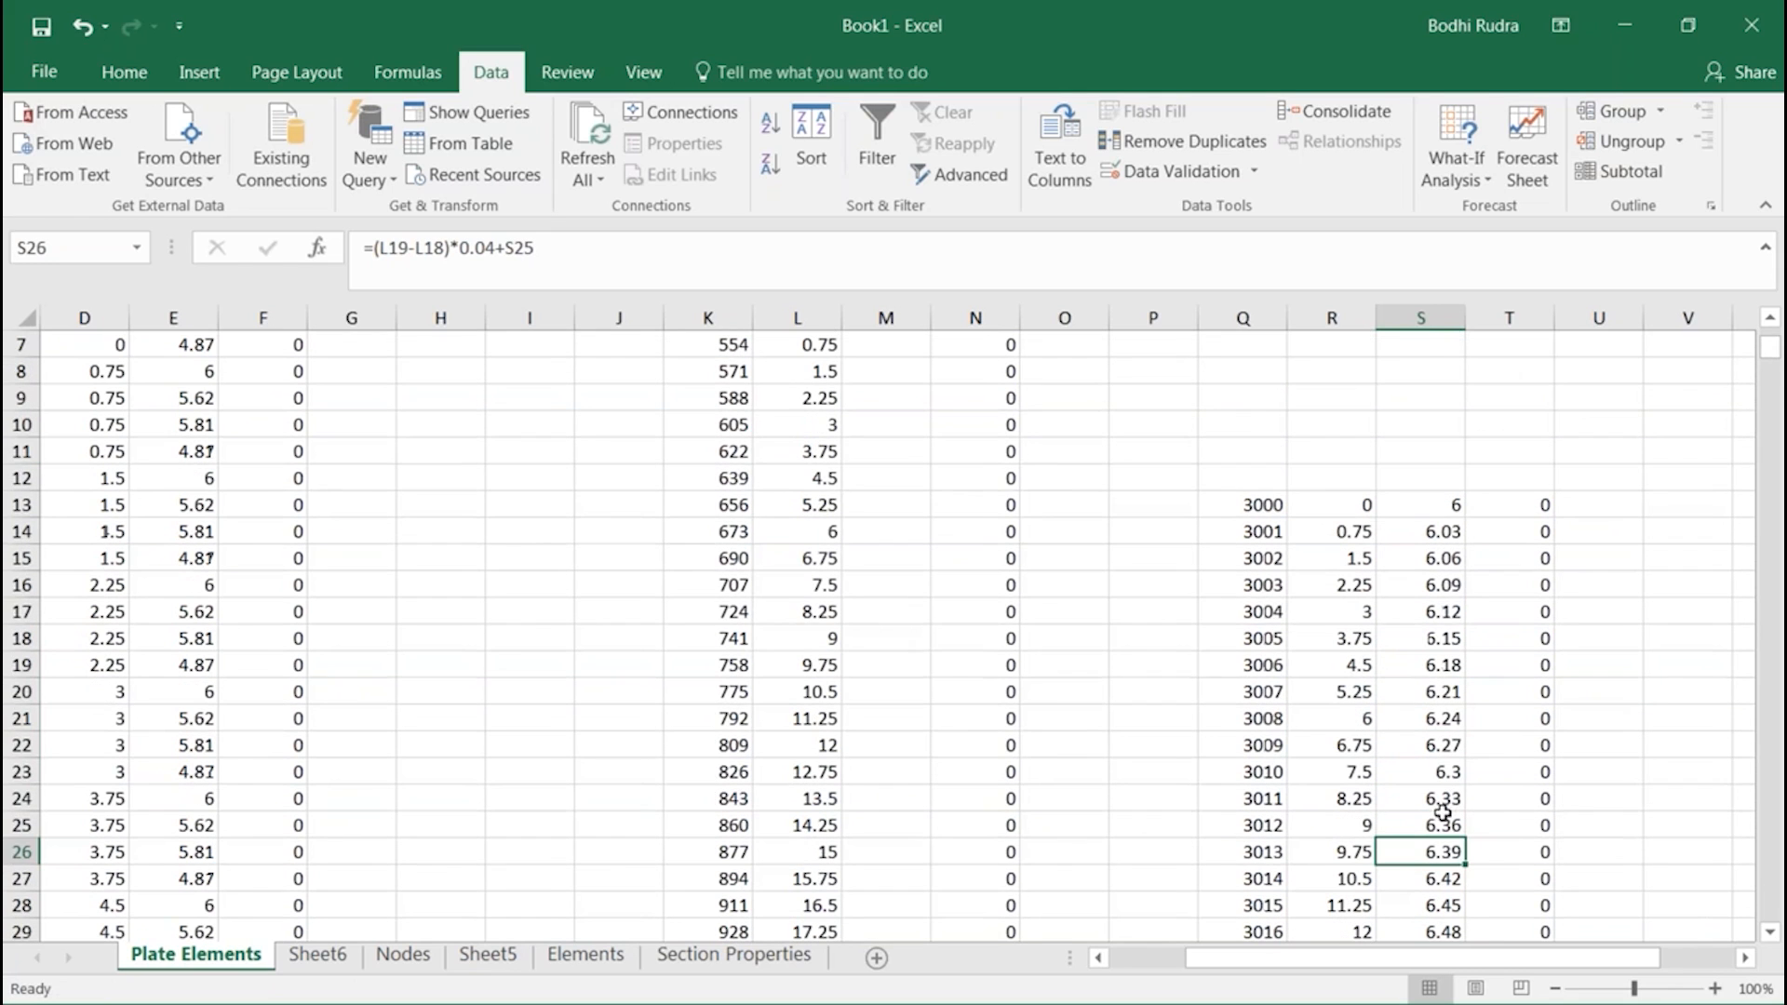
Copy the Y coordinates in S13:S146 and paste them into the MIDAS/Civil Nodes table's Y column, starting at node 3000
left_click_drag(1452, 507, 1430, 876)
key("ctrl+c")
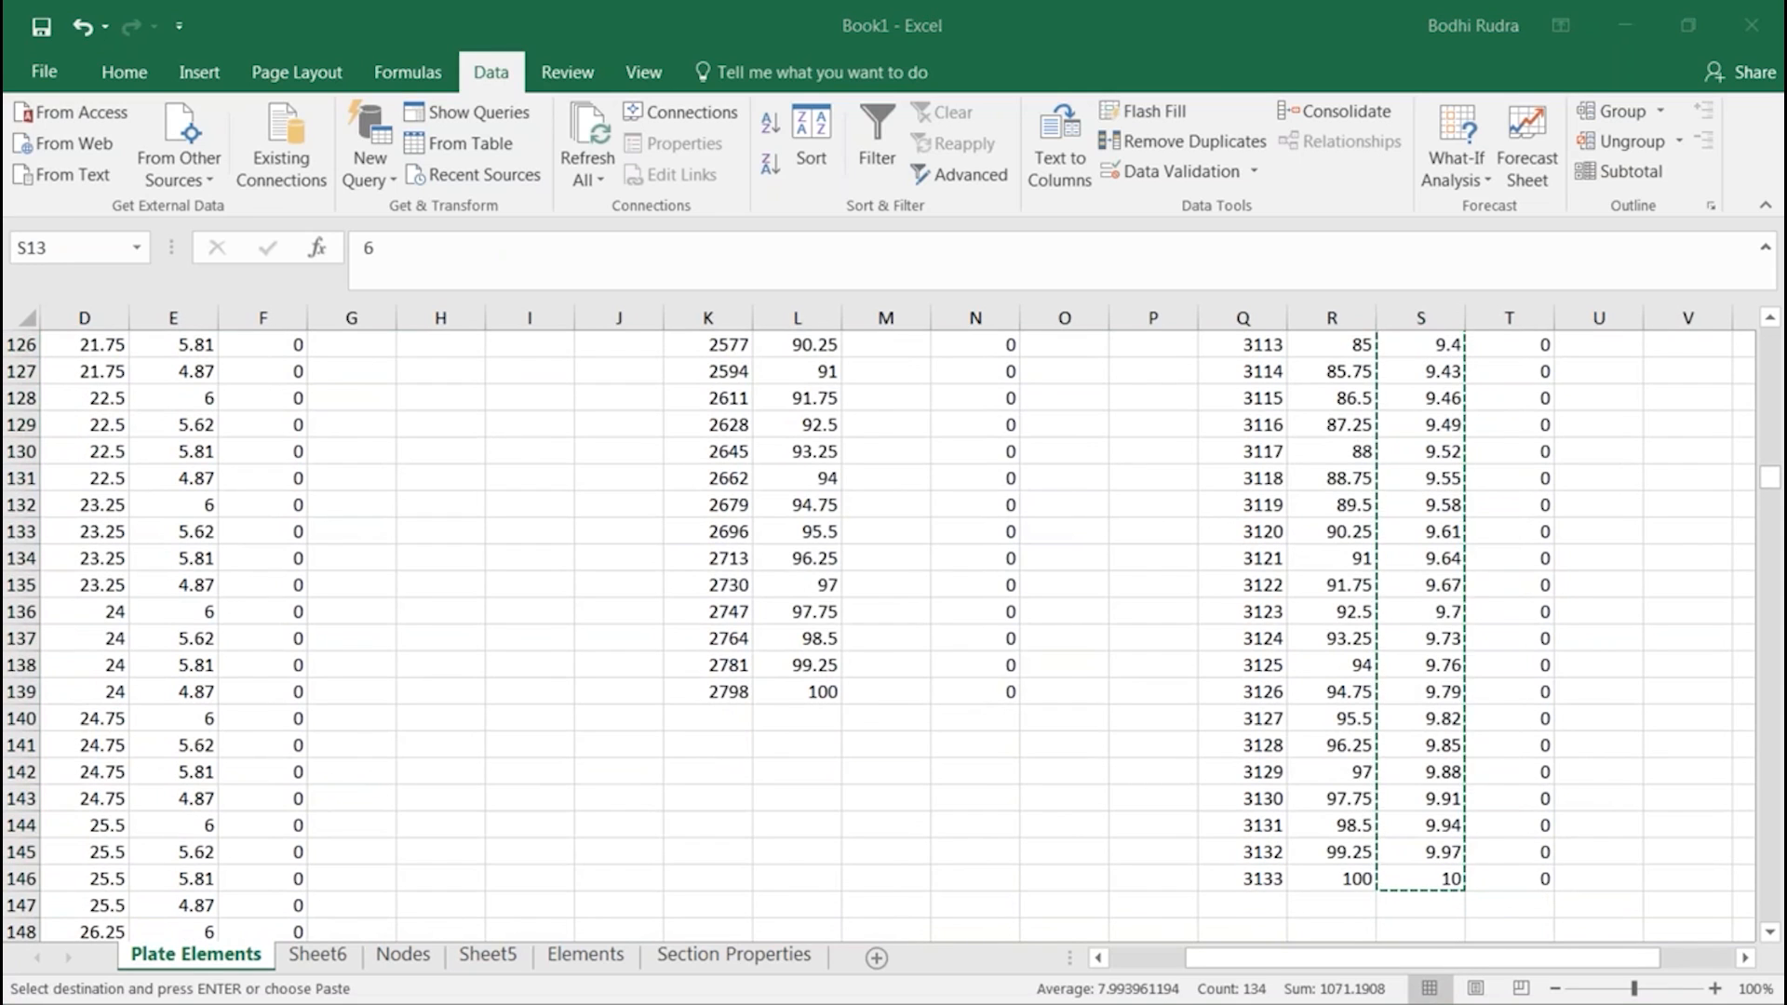
key("alt+Tab")
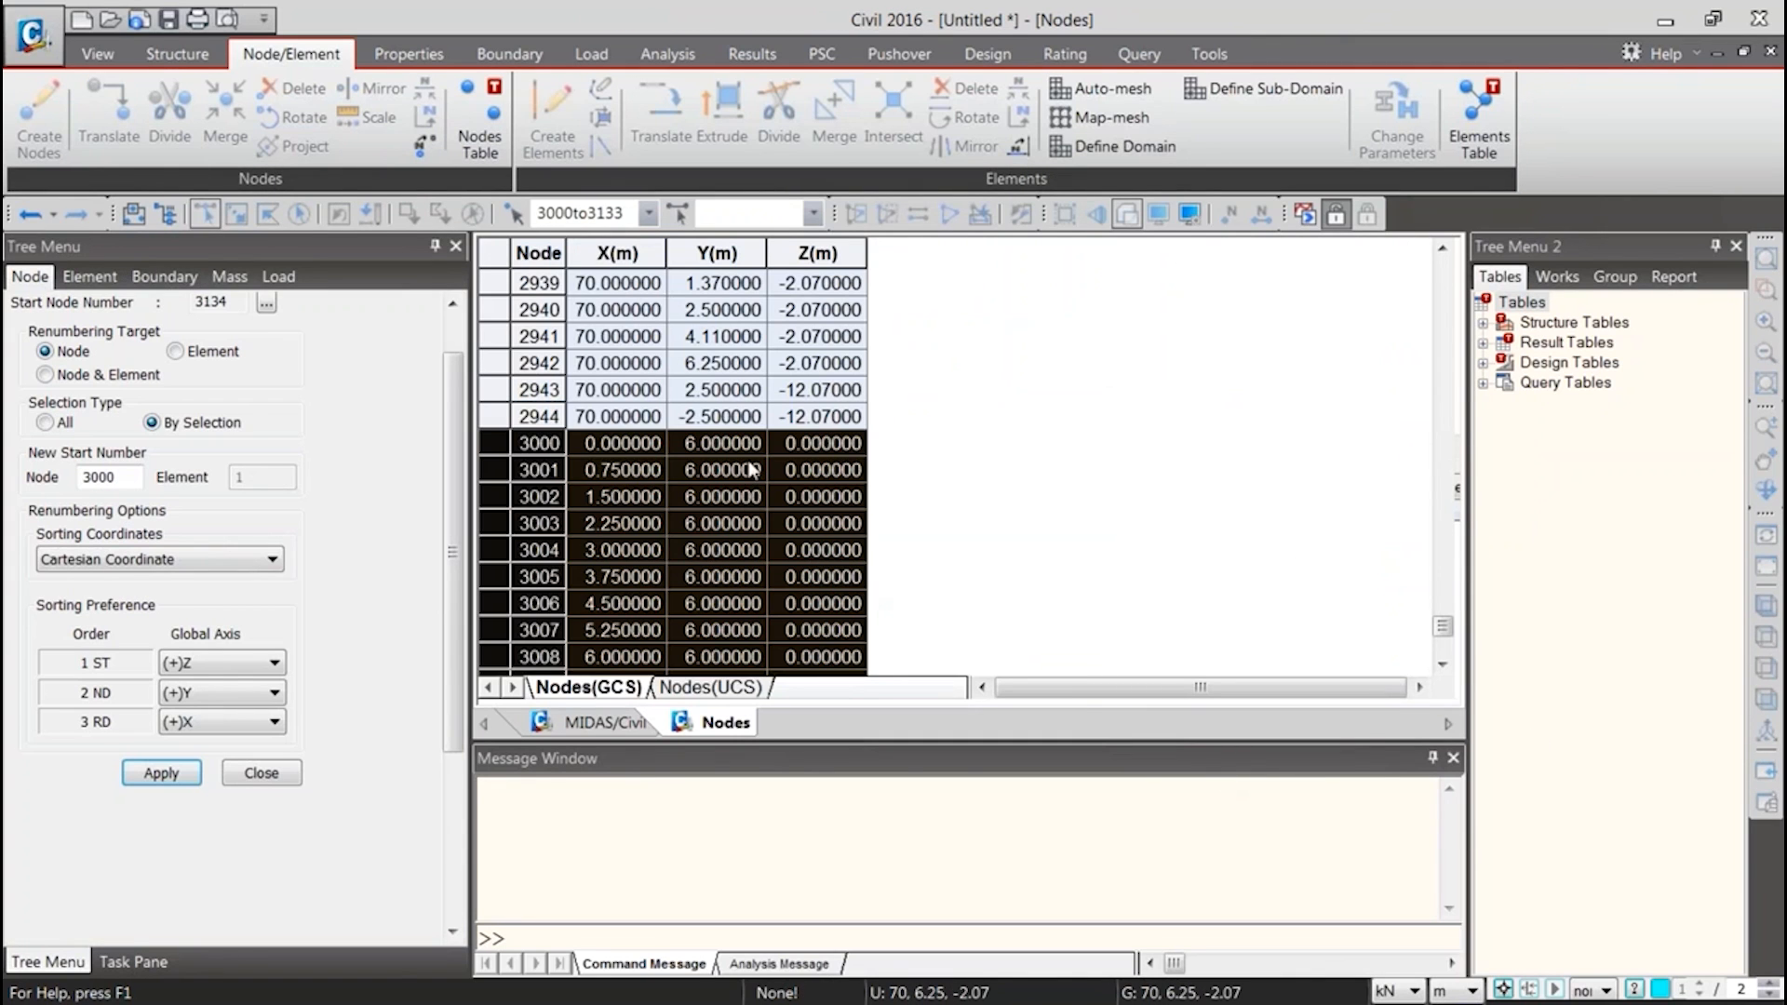
left_click(752, 470)
left_click(734, 449)
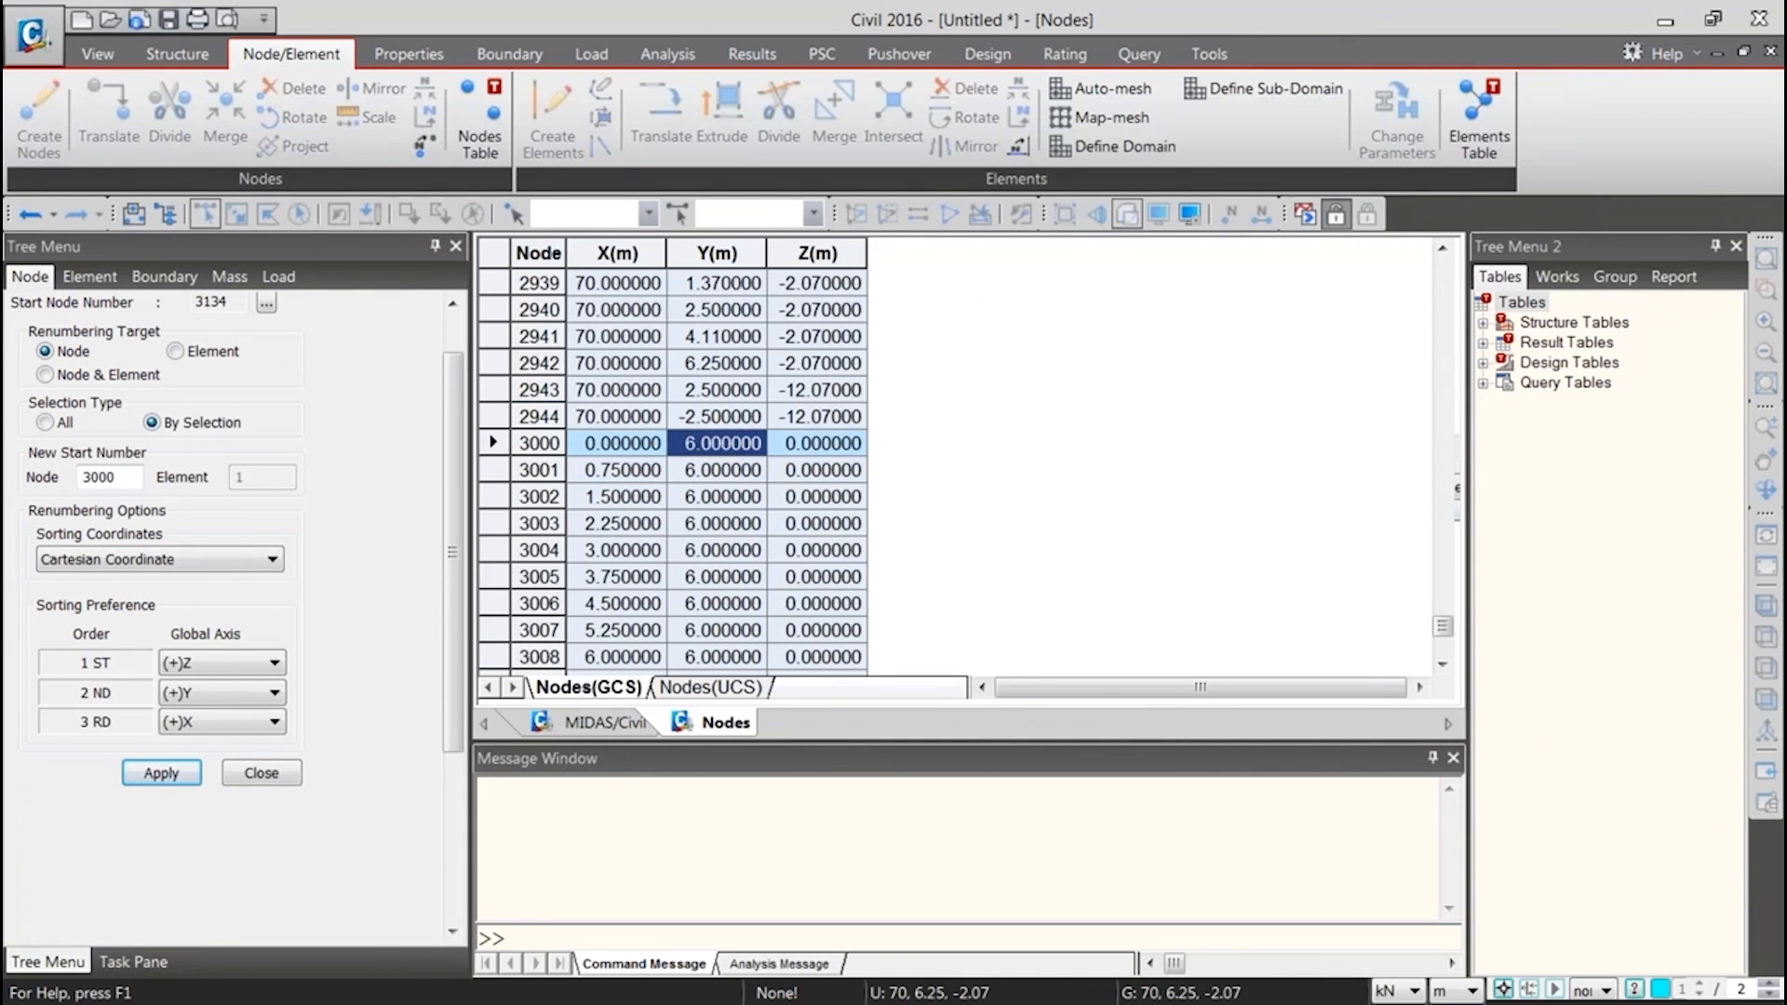
key("ctrl+v")
Review the updated Y coordinates through the last node in the table, and show the deck model in Top View
scroll(728, 470, "down", 13)
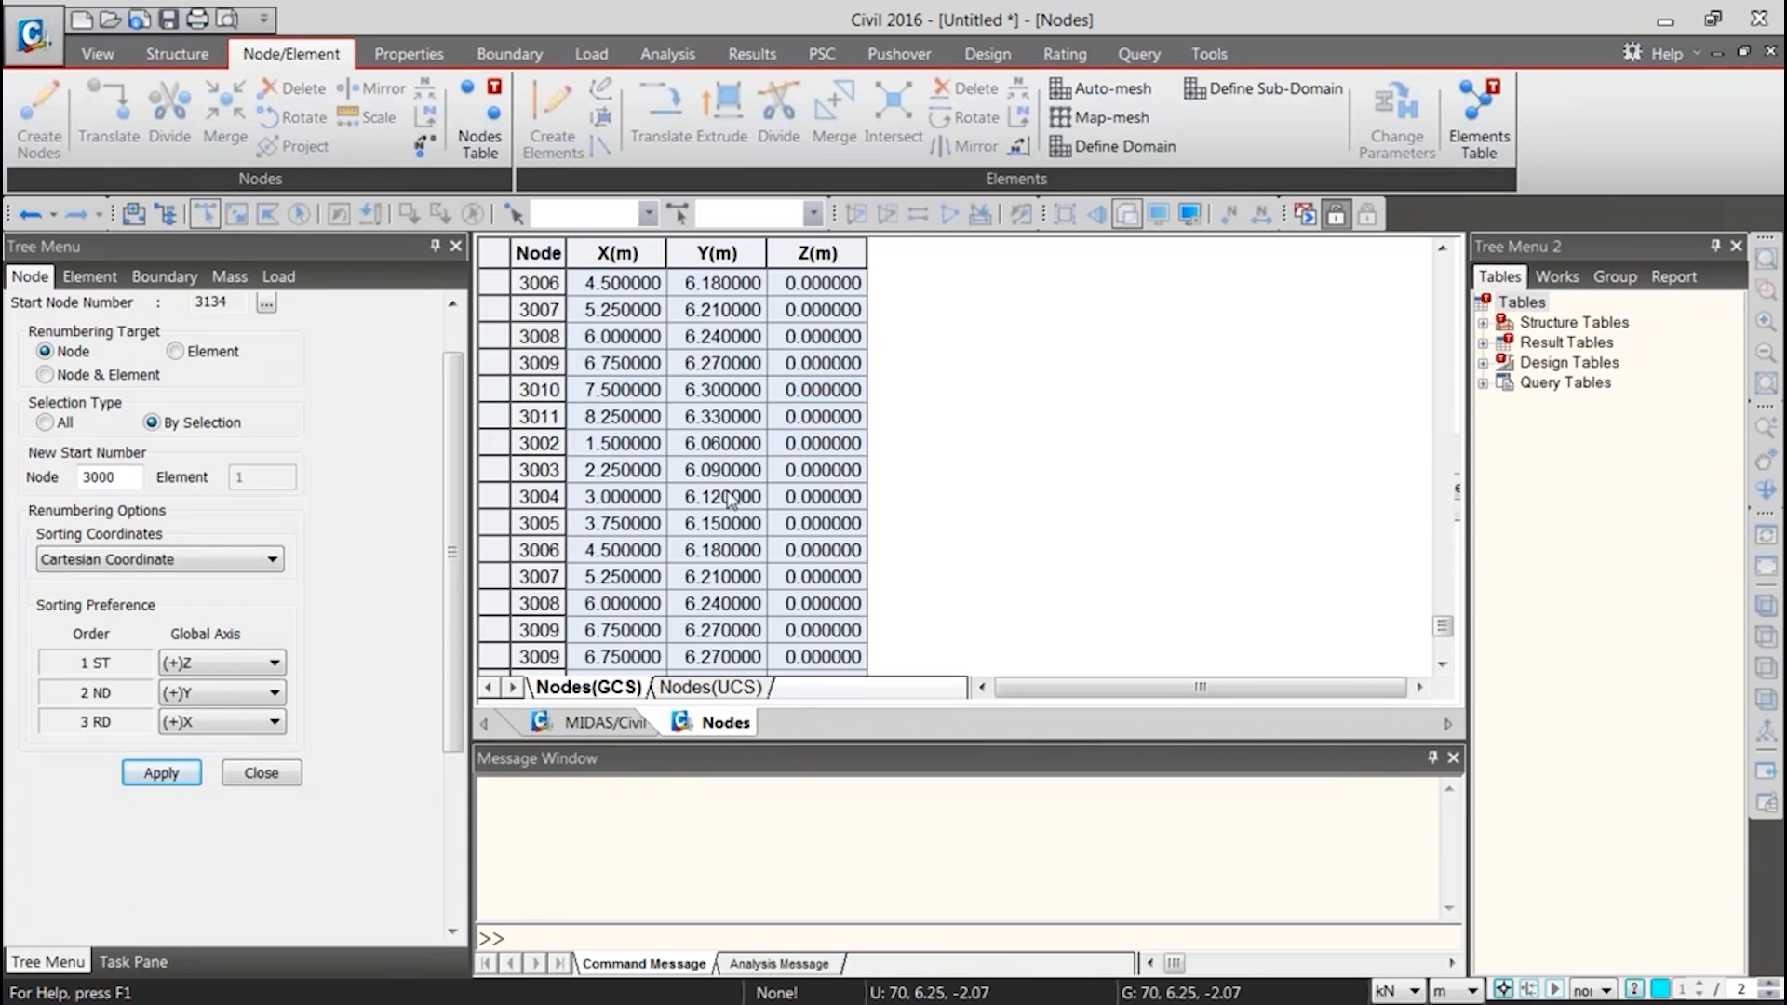
scroll(729, 470, "down", 20)
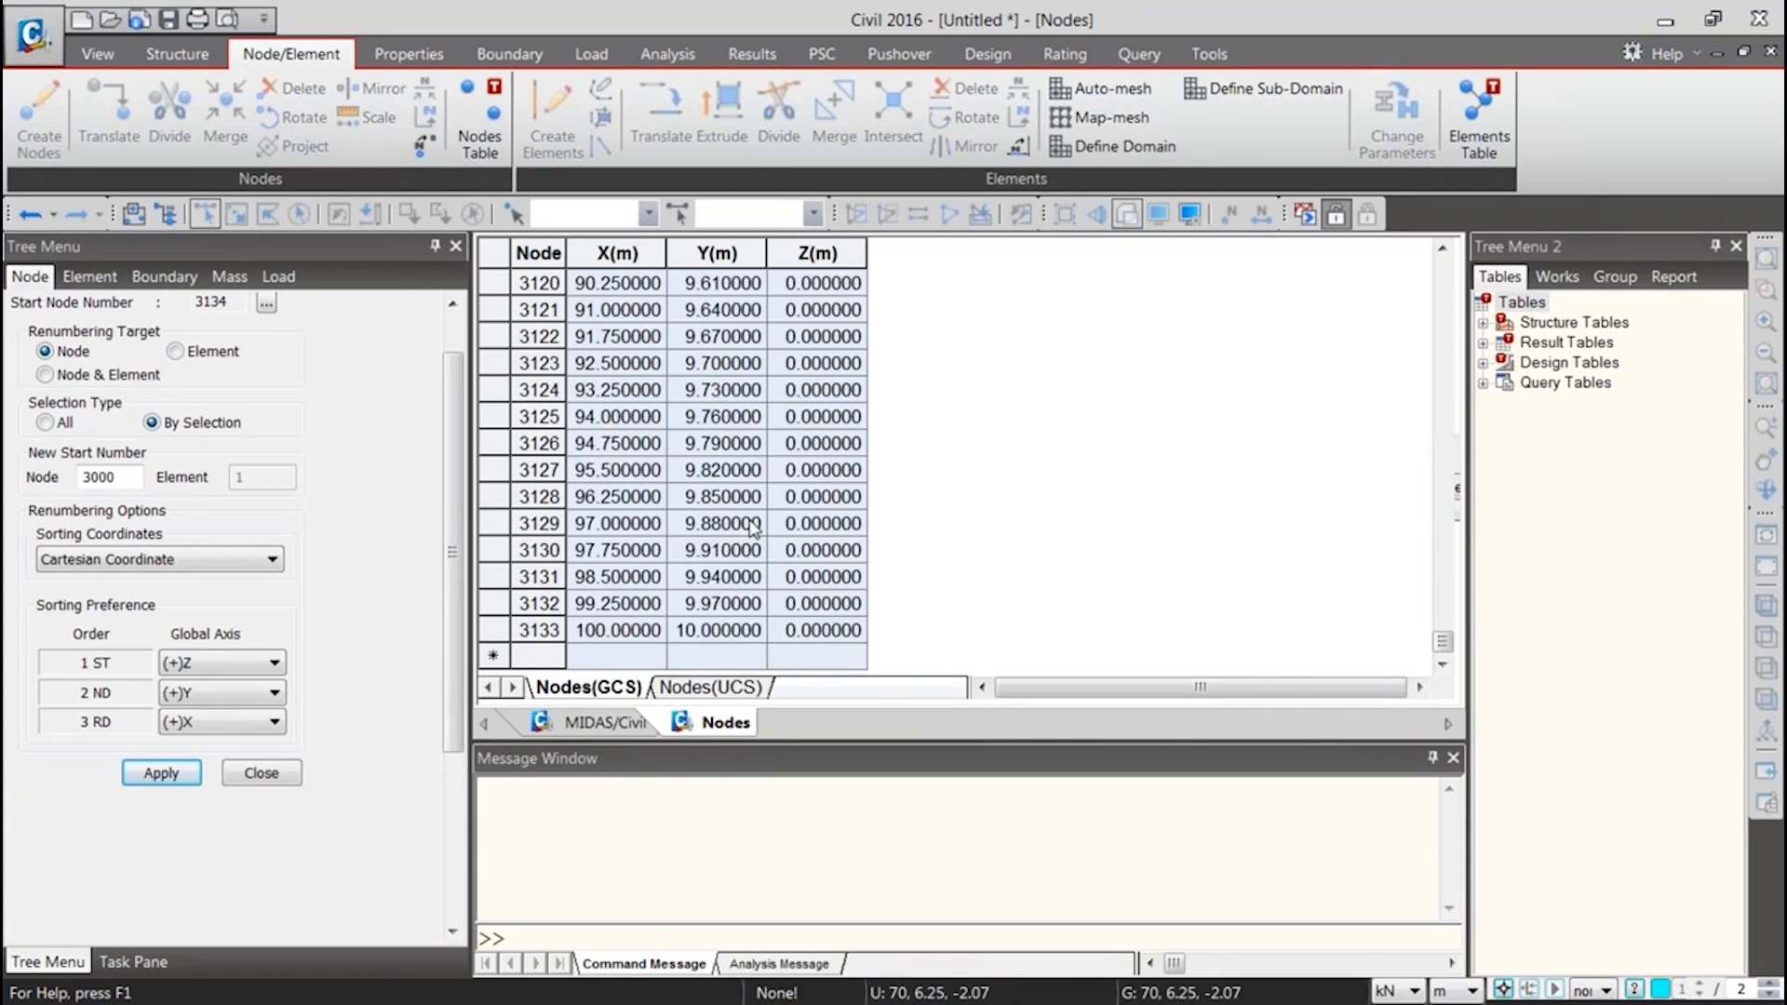
left_click(608, 723)
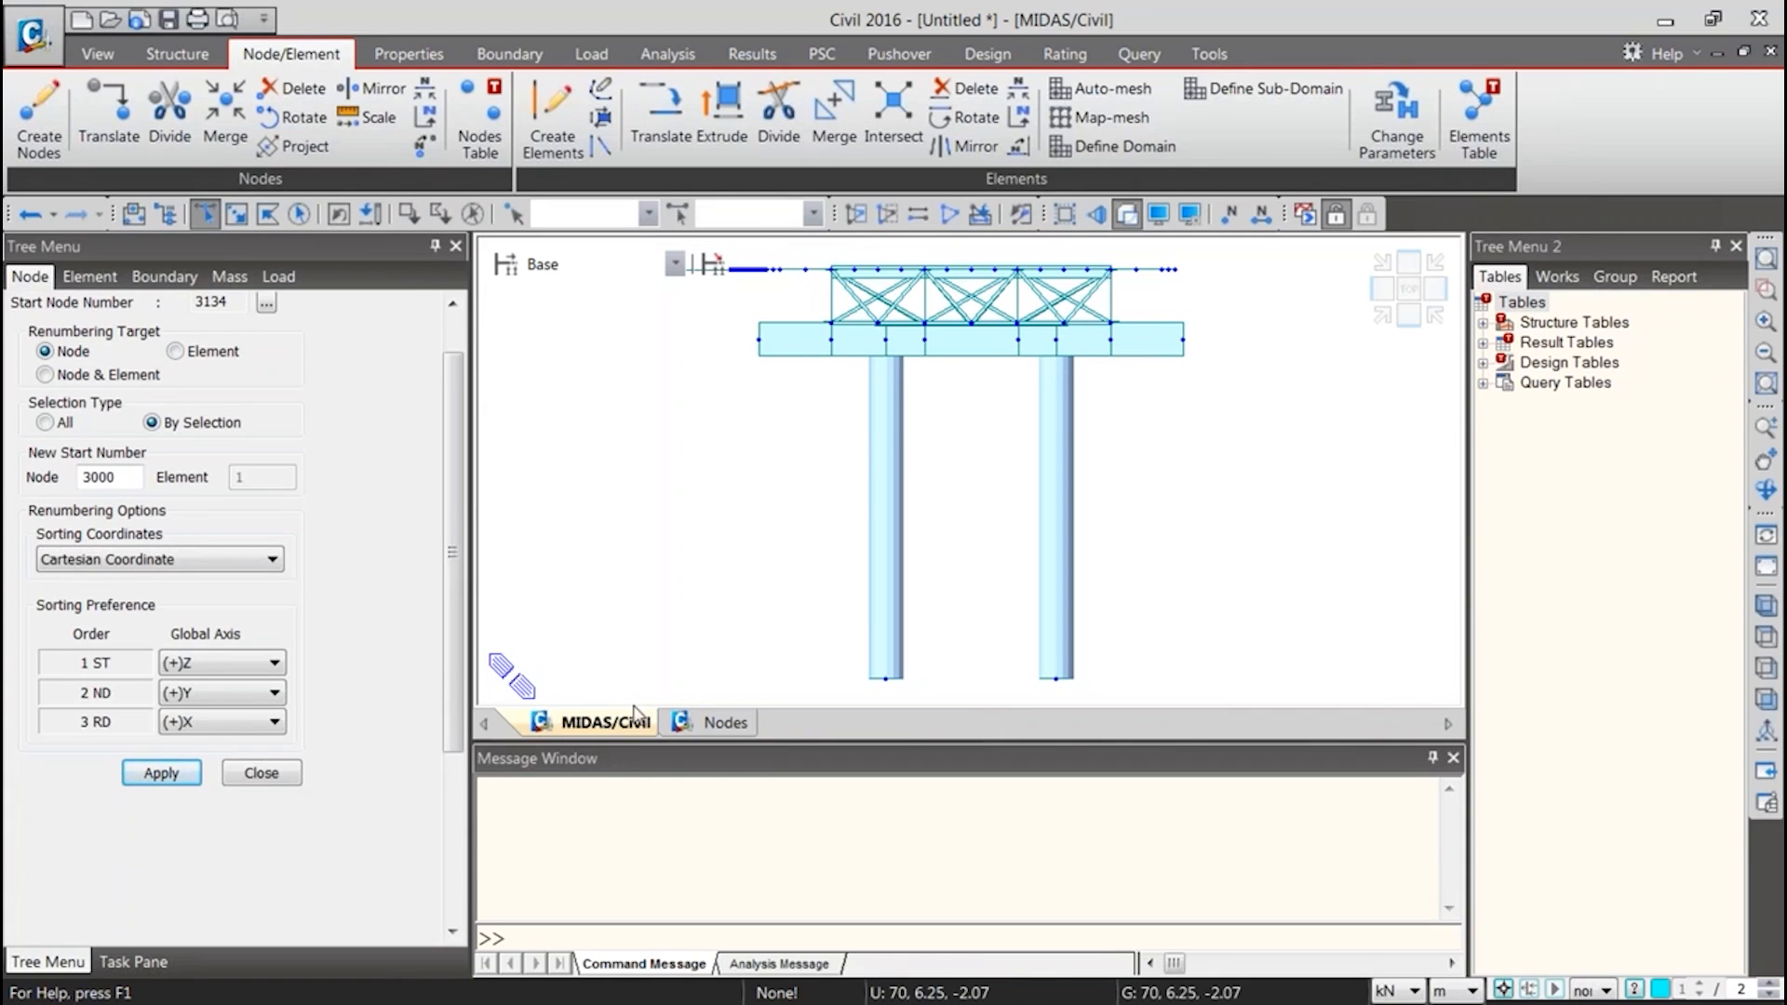
left_click(1766, 637)
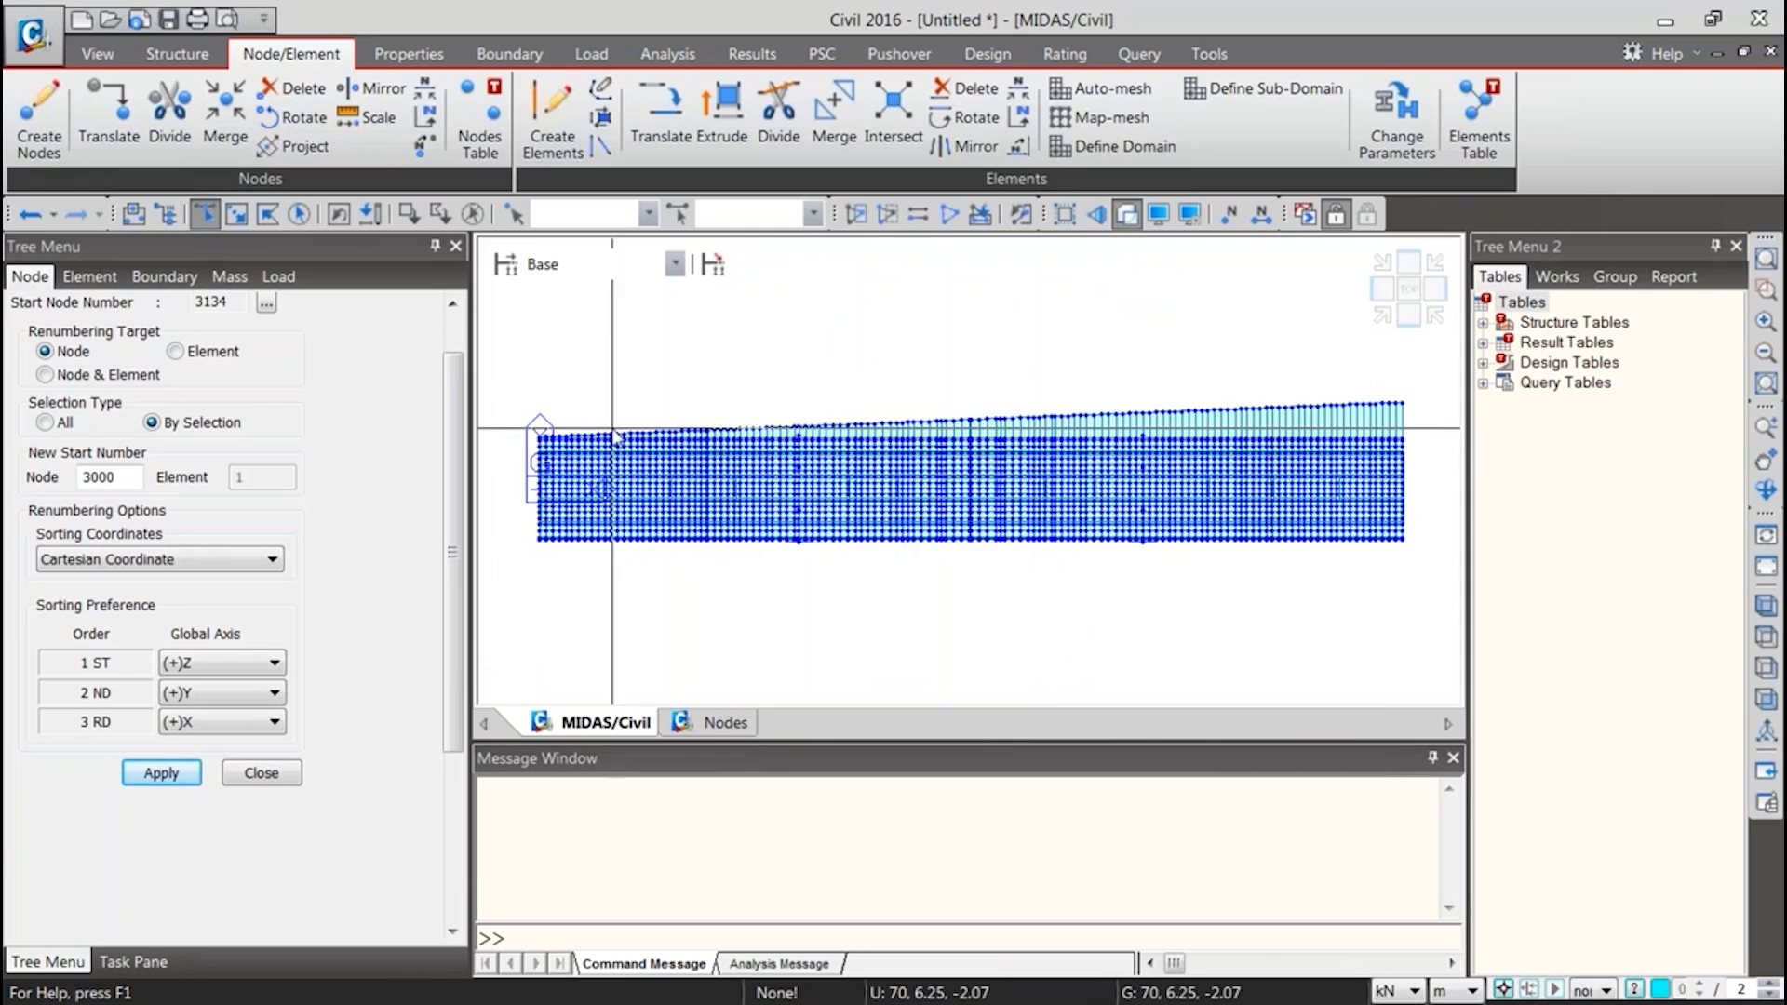
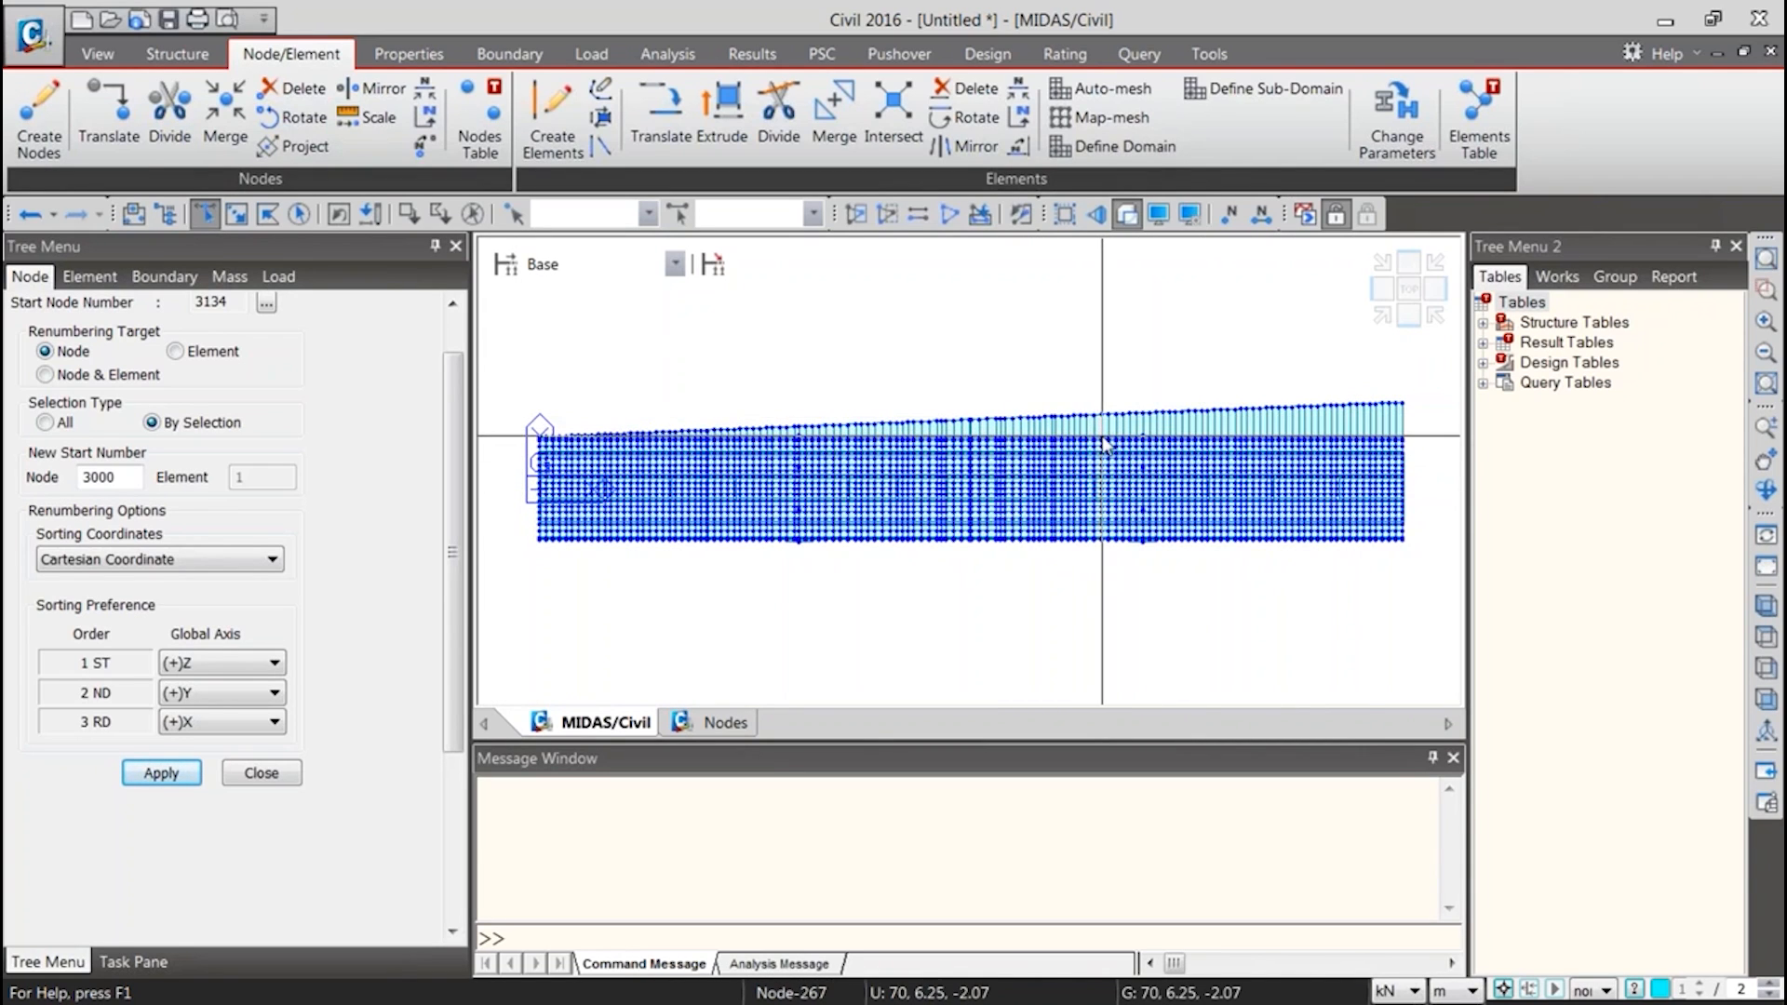
Set the Y coordinate of node 3131 to 29 m and show the changed deck outline in the model view
left_click(726, 723)
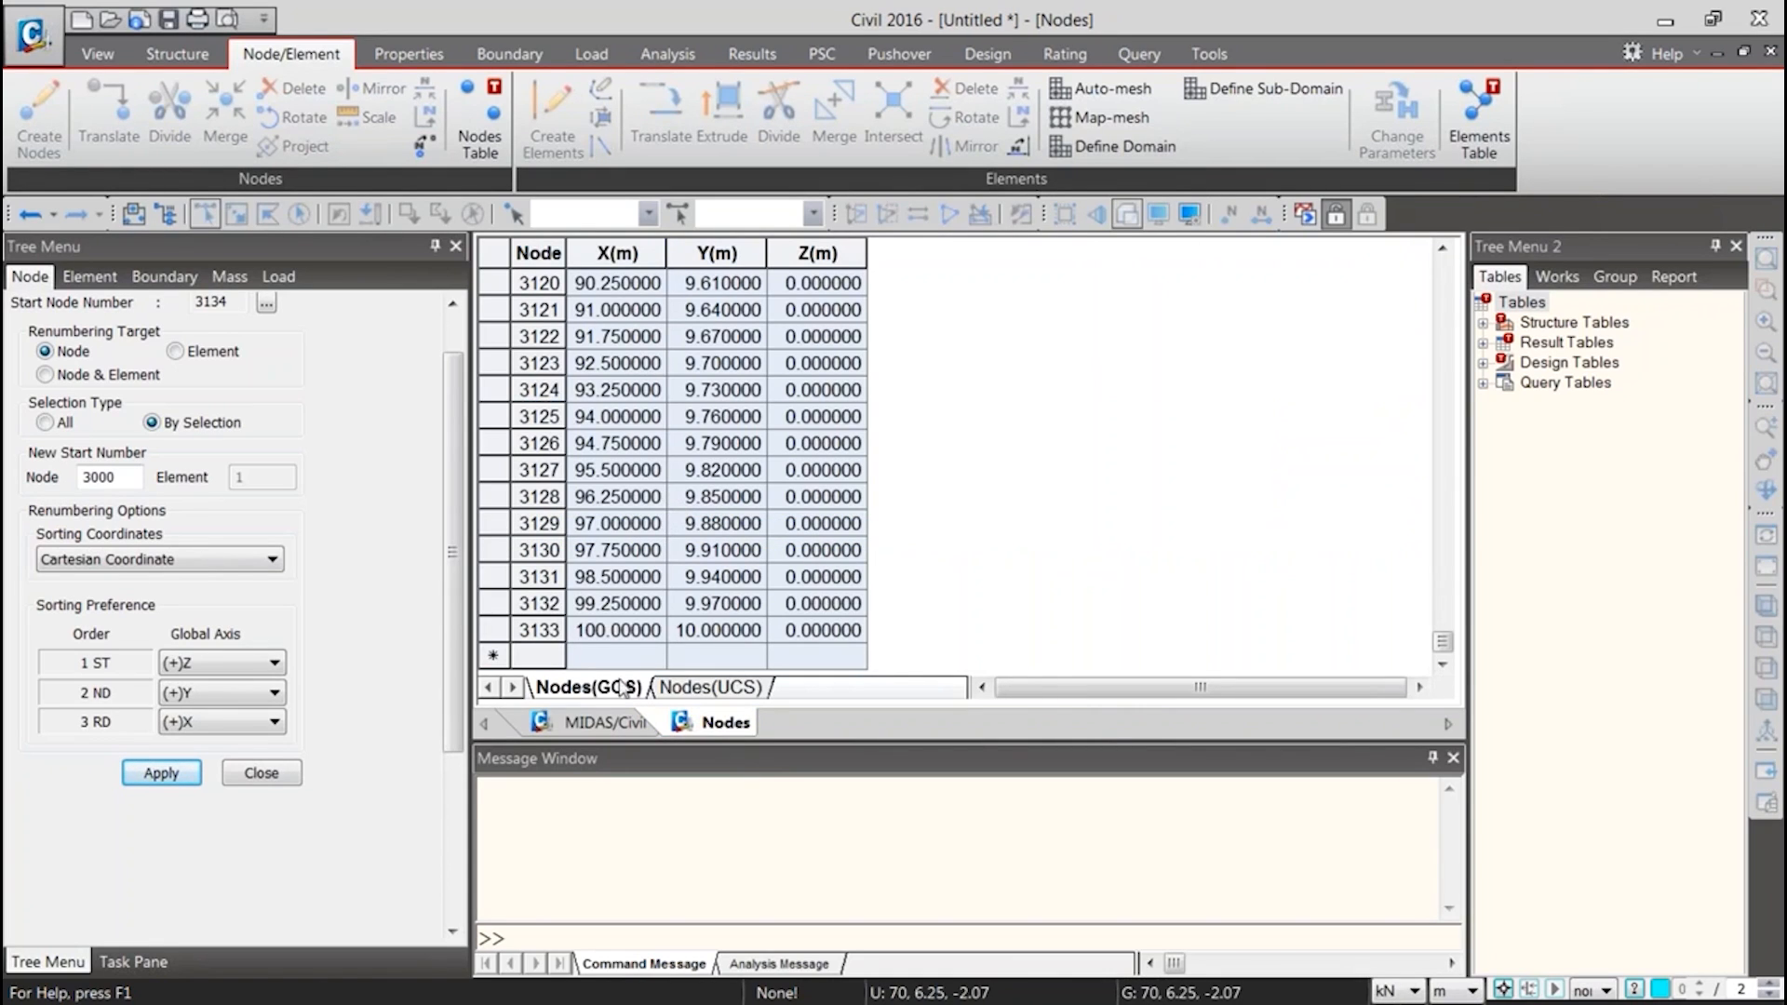
double_click(717, 630)
double_click(722, 605)
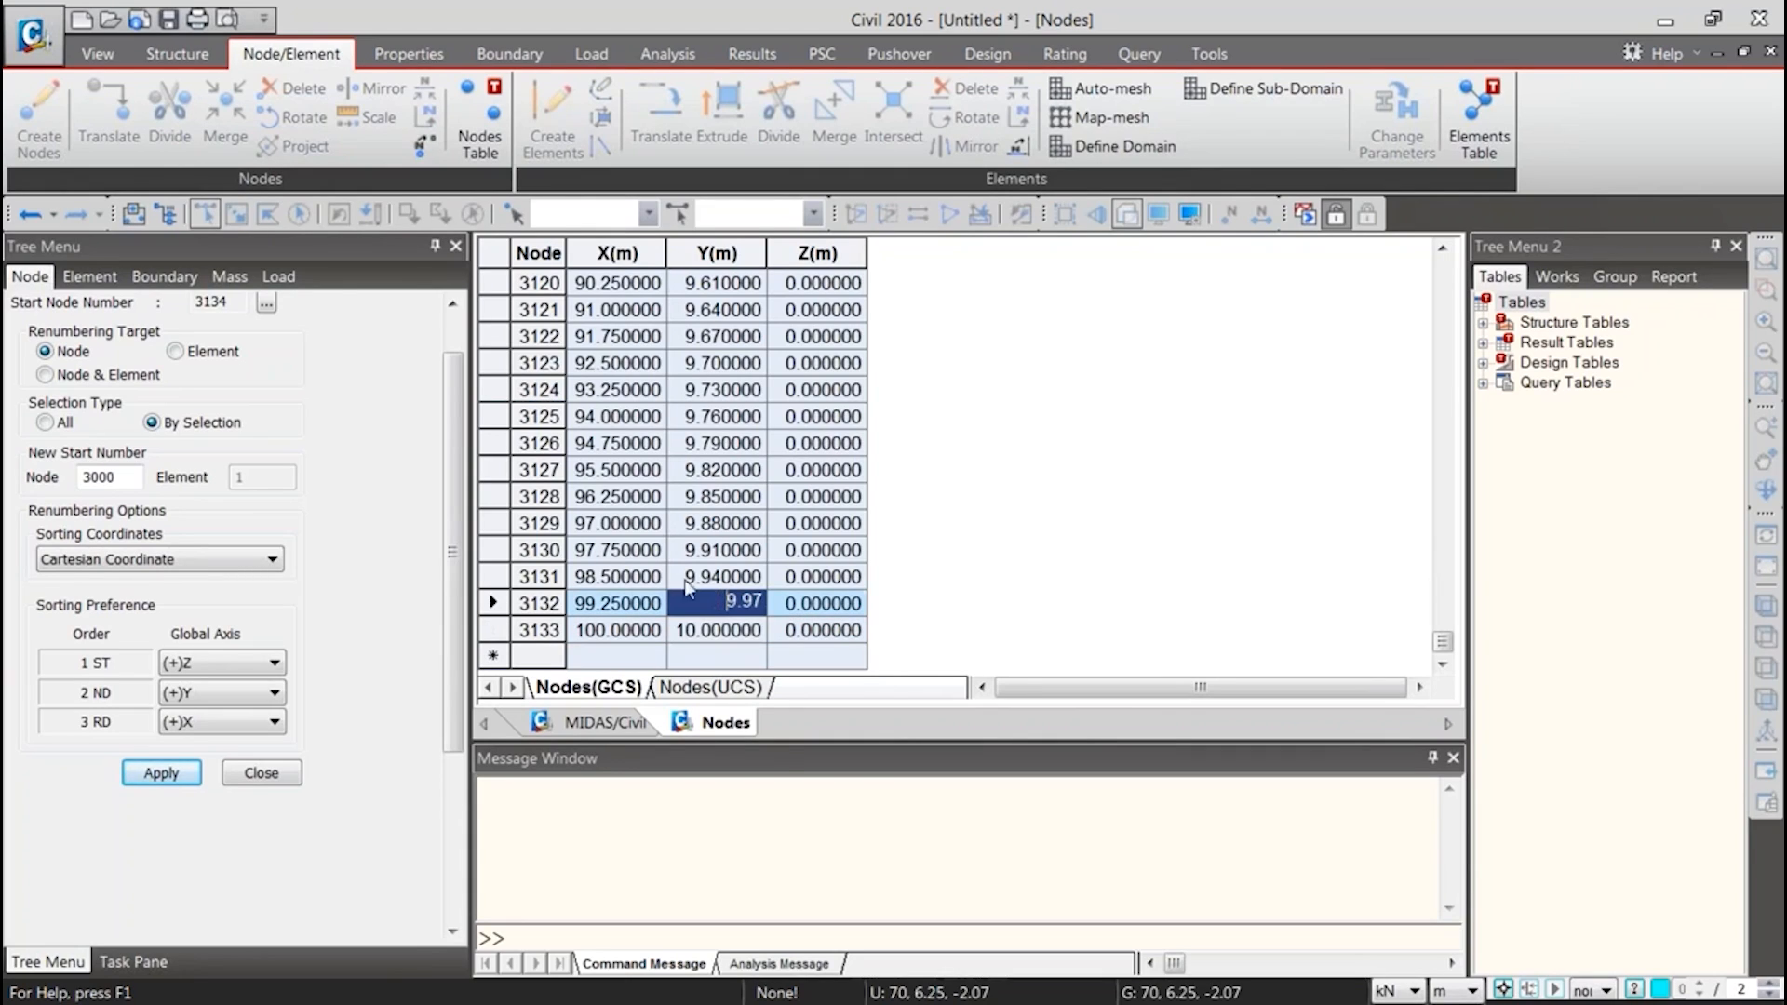
double_click(736, 576)
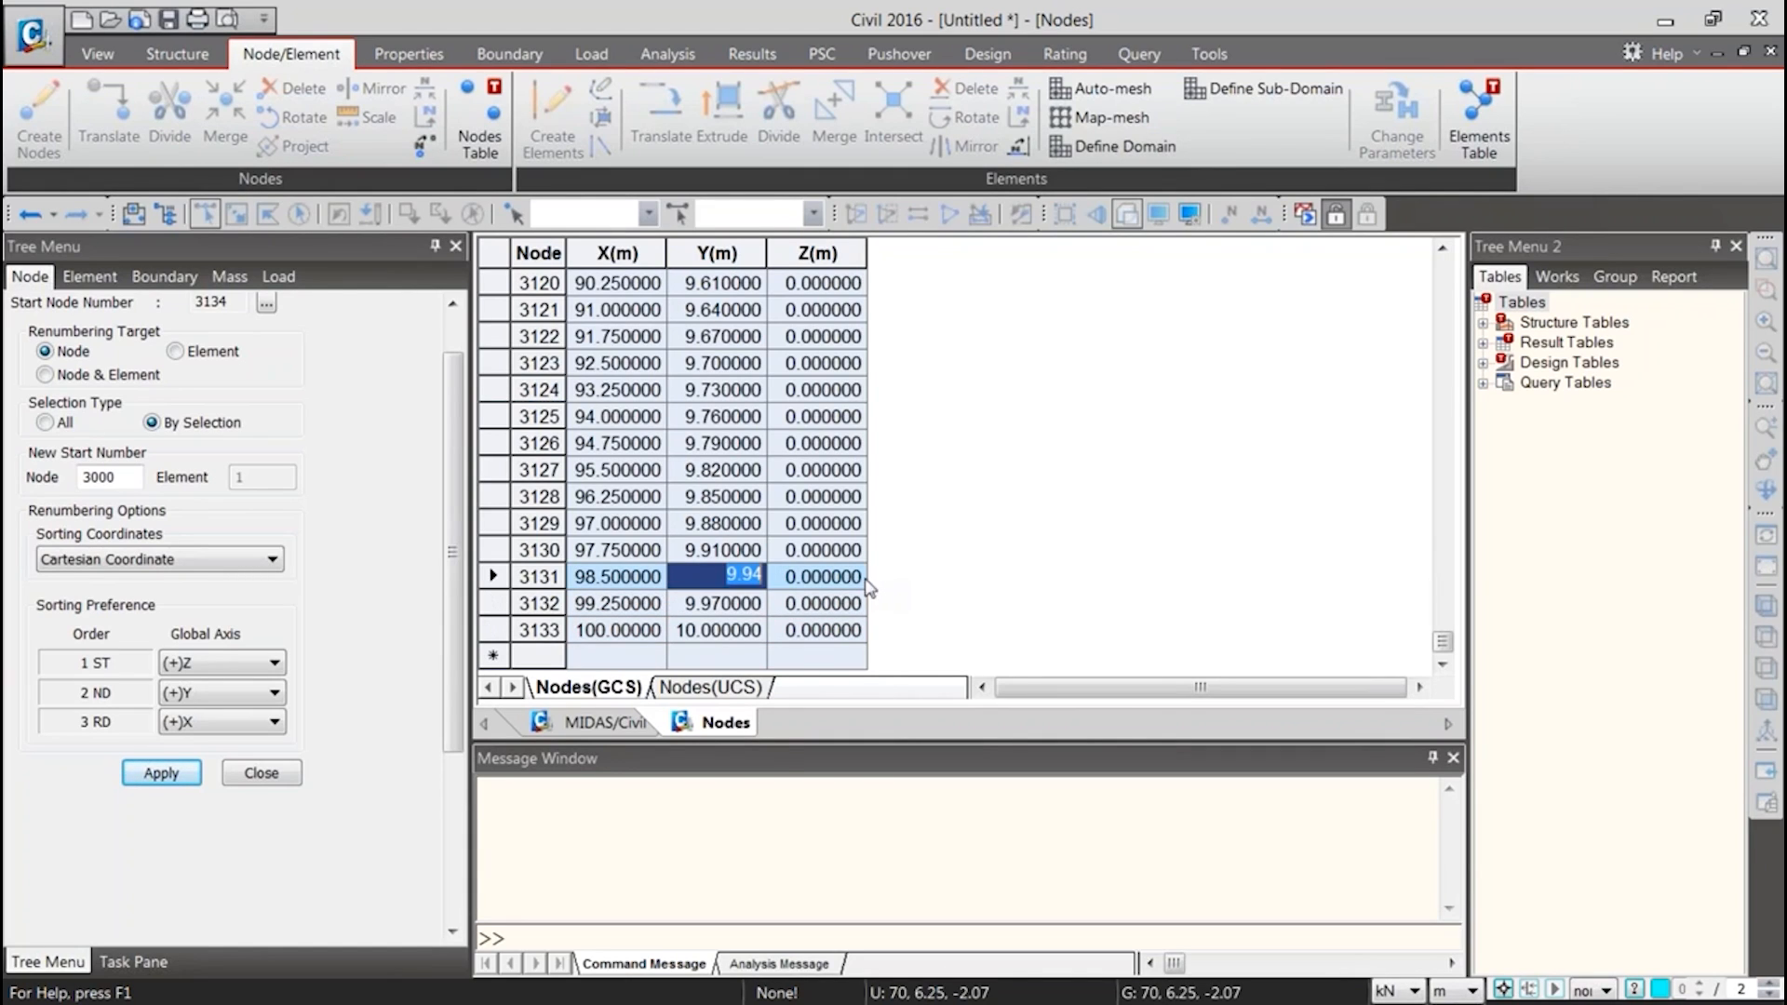
left_click(727, 606)
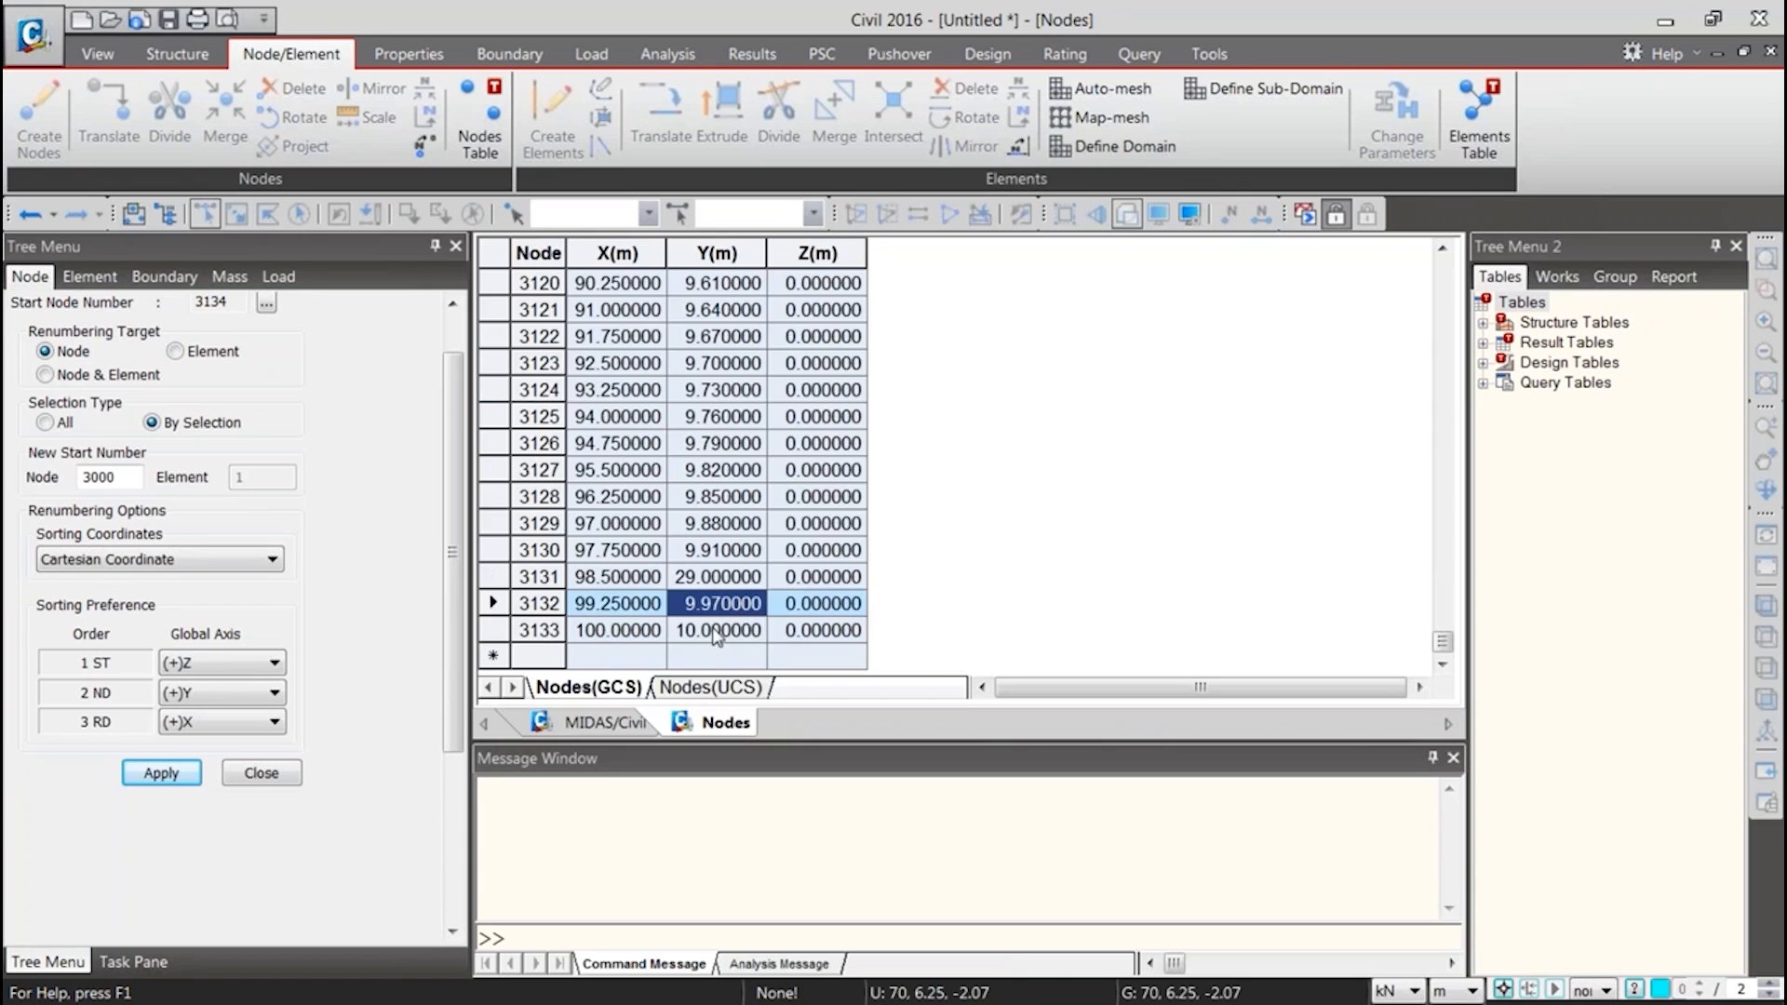
left_click(595, 723)
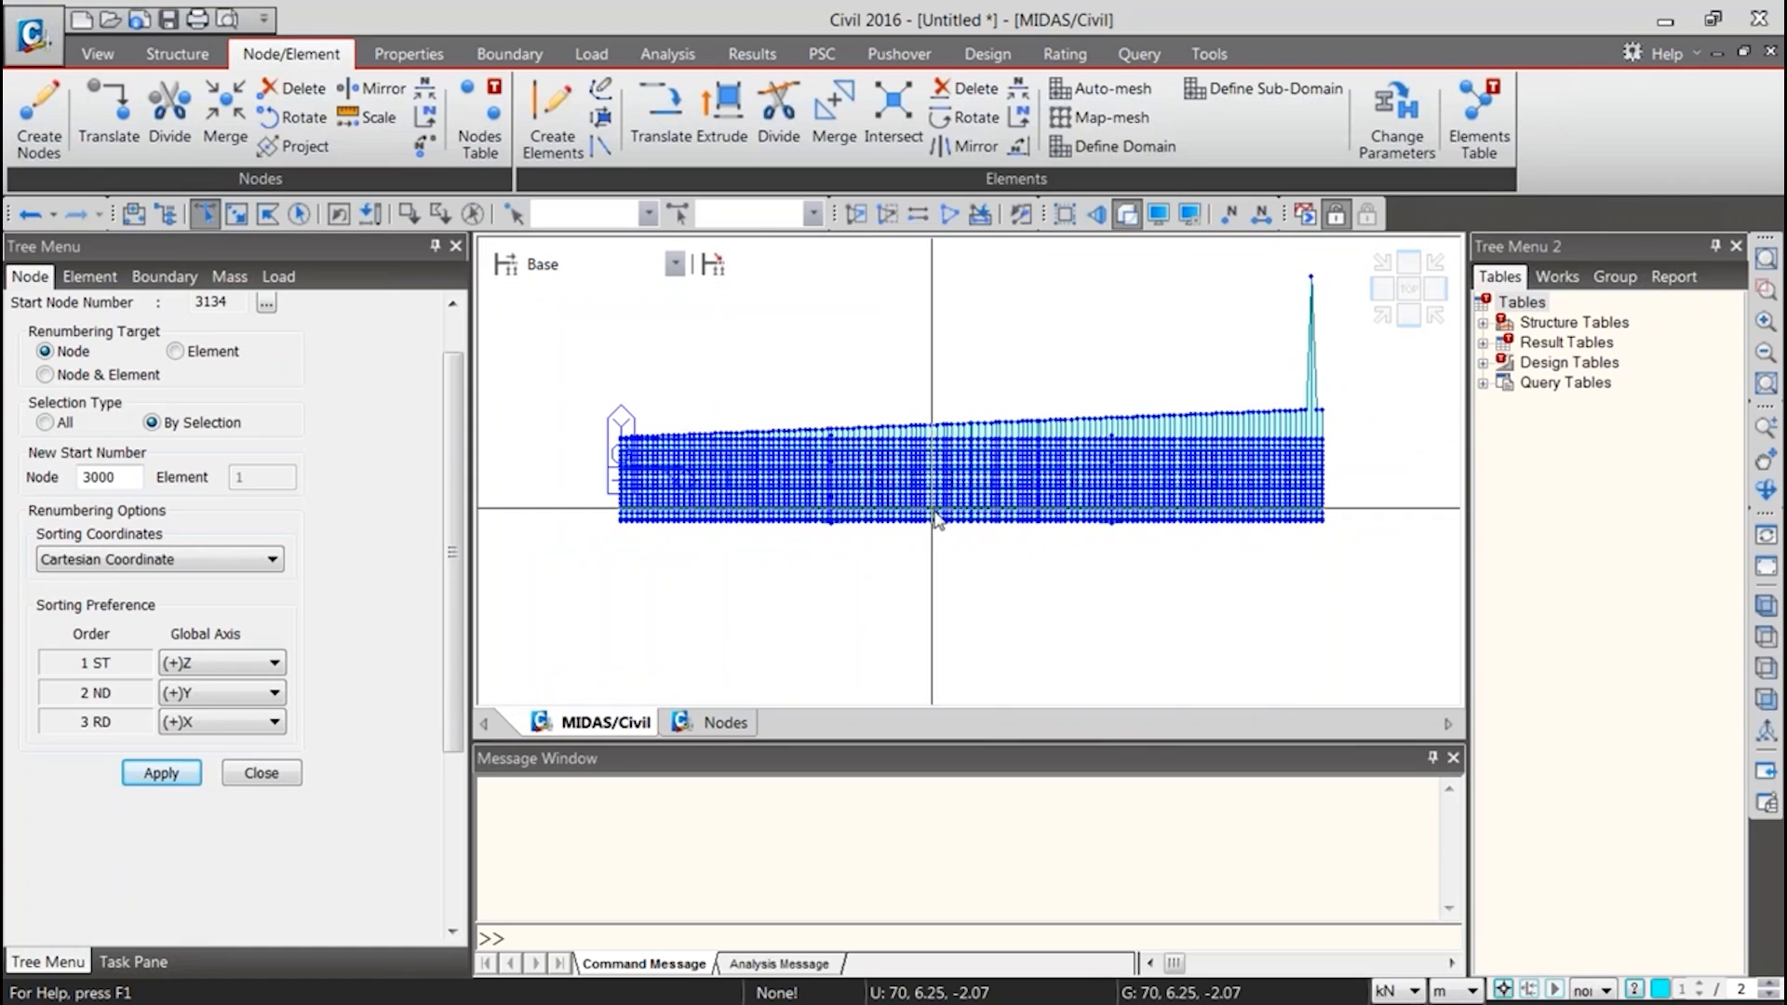
left_click(858, 565)
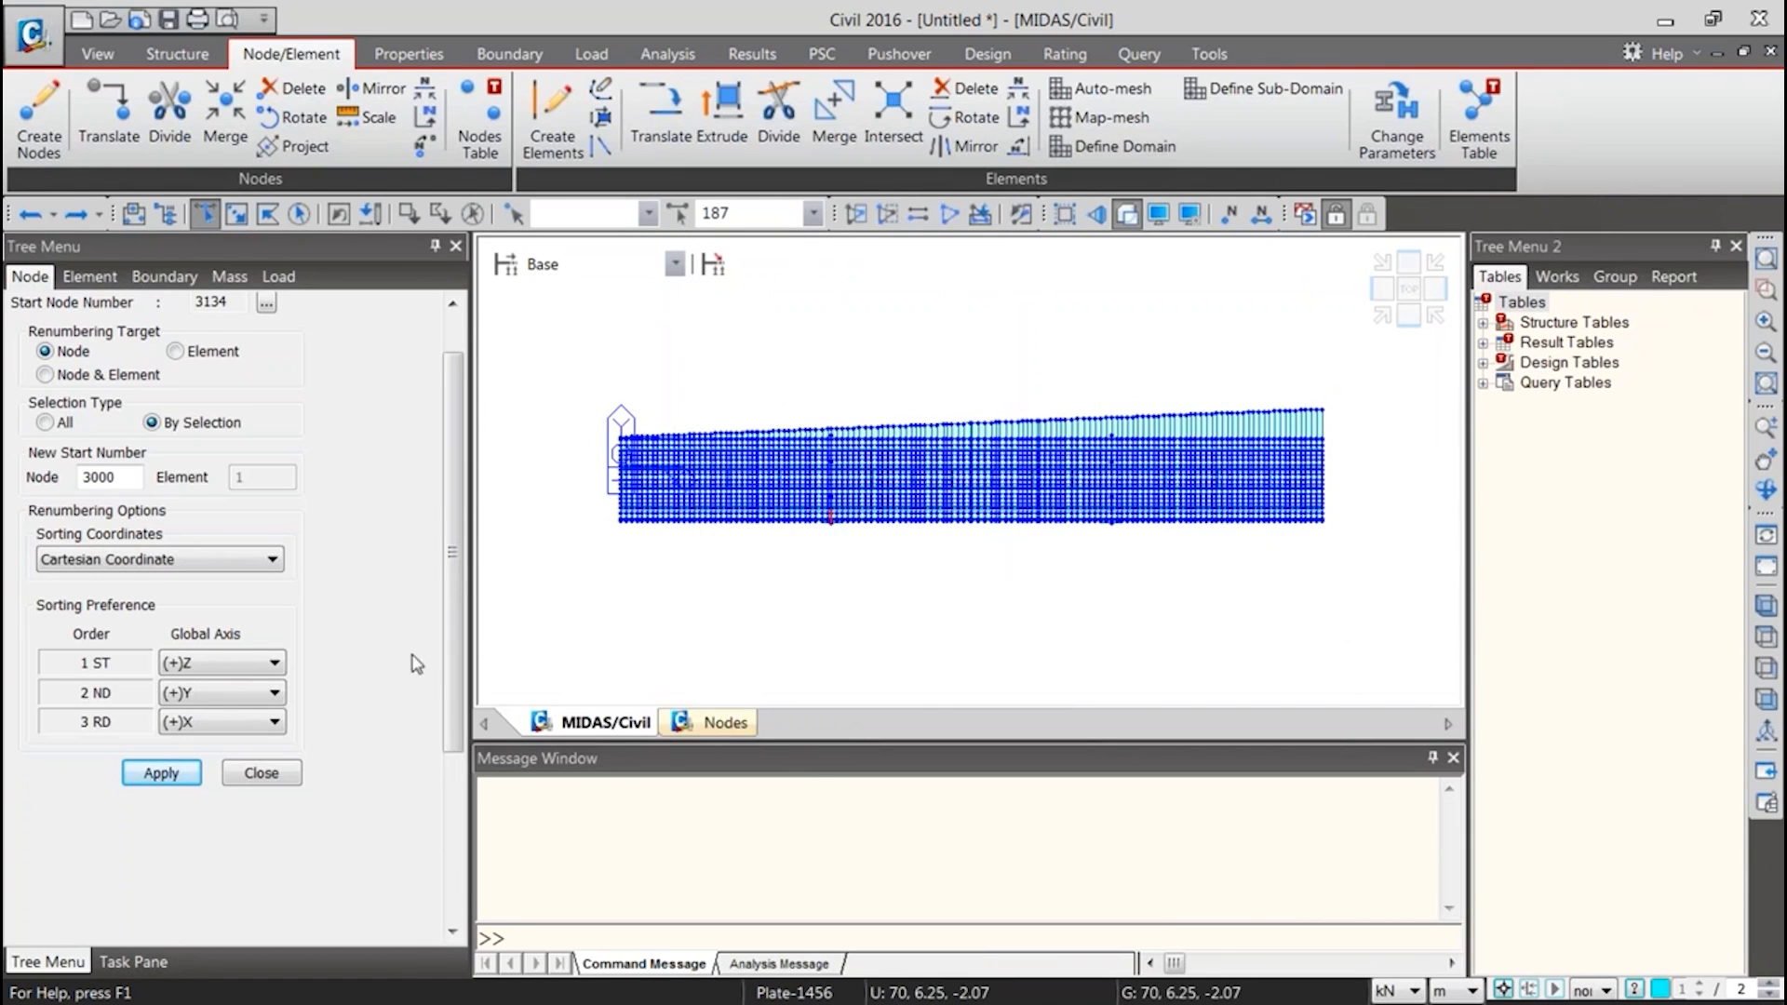
Close the node renumbering settings and view construction stages Stage1 and Stage2 of the model
left_click(262, 773)
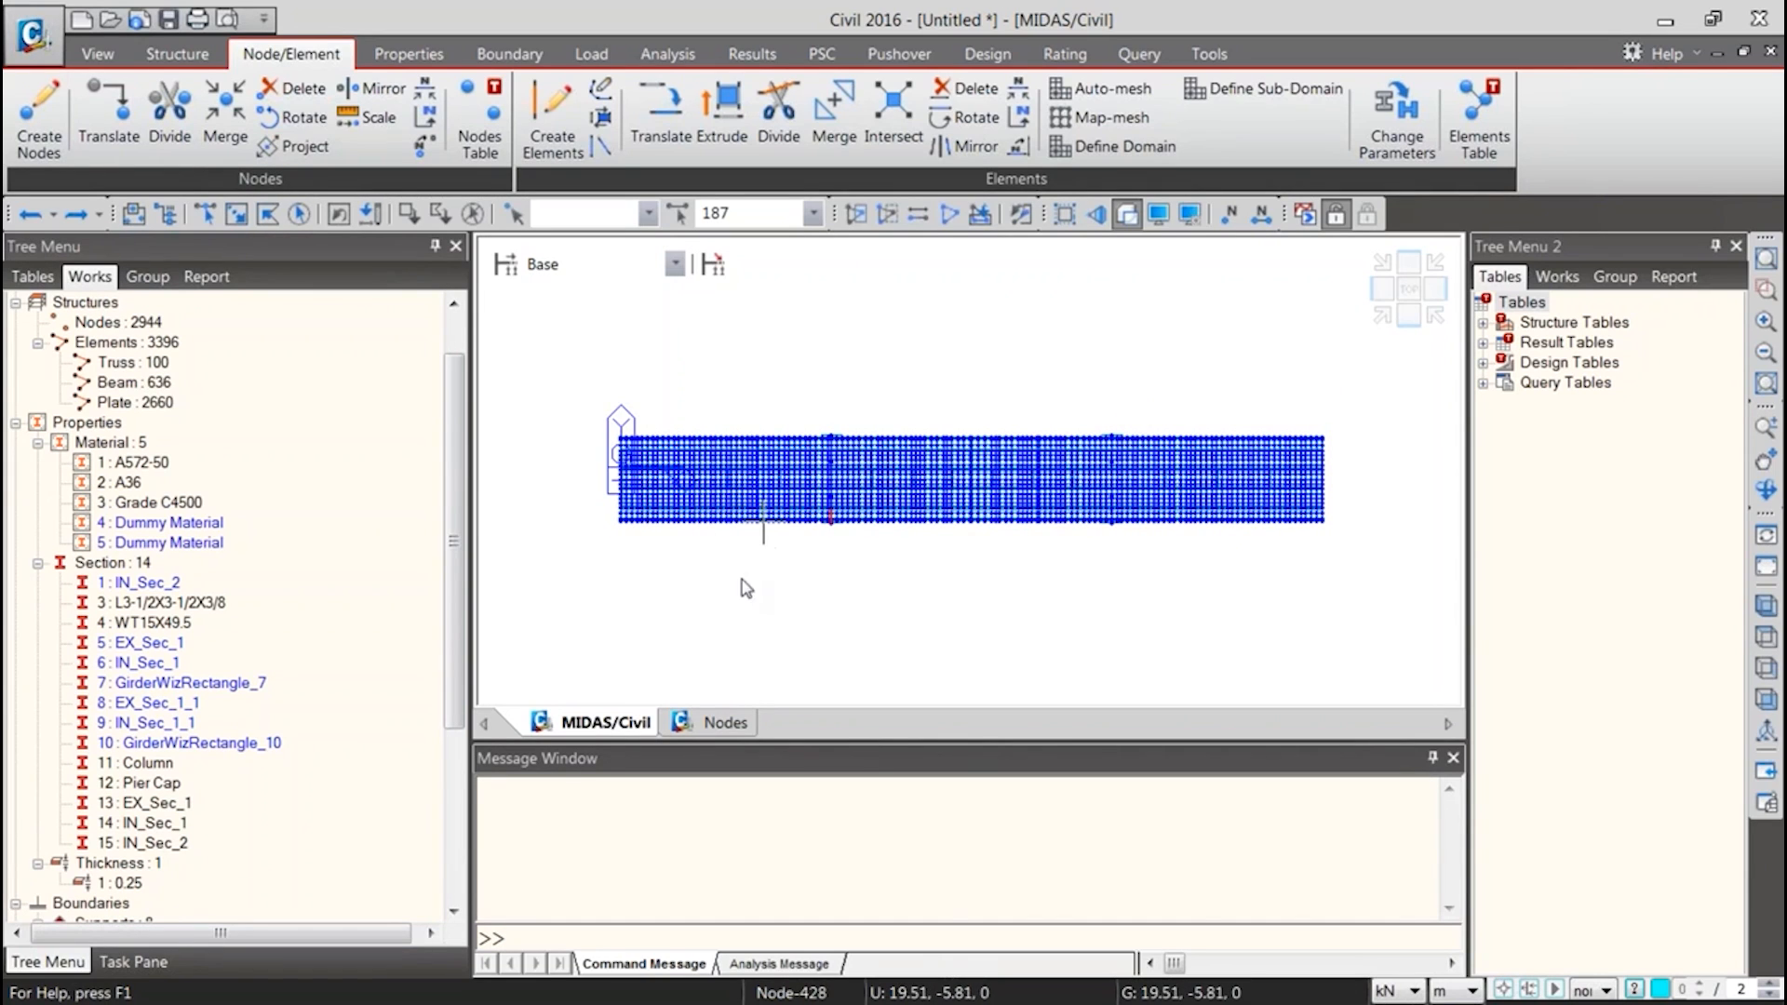
key("Down")
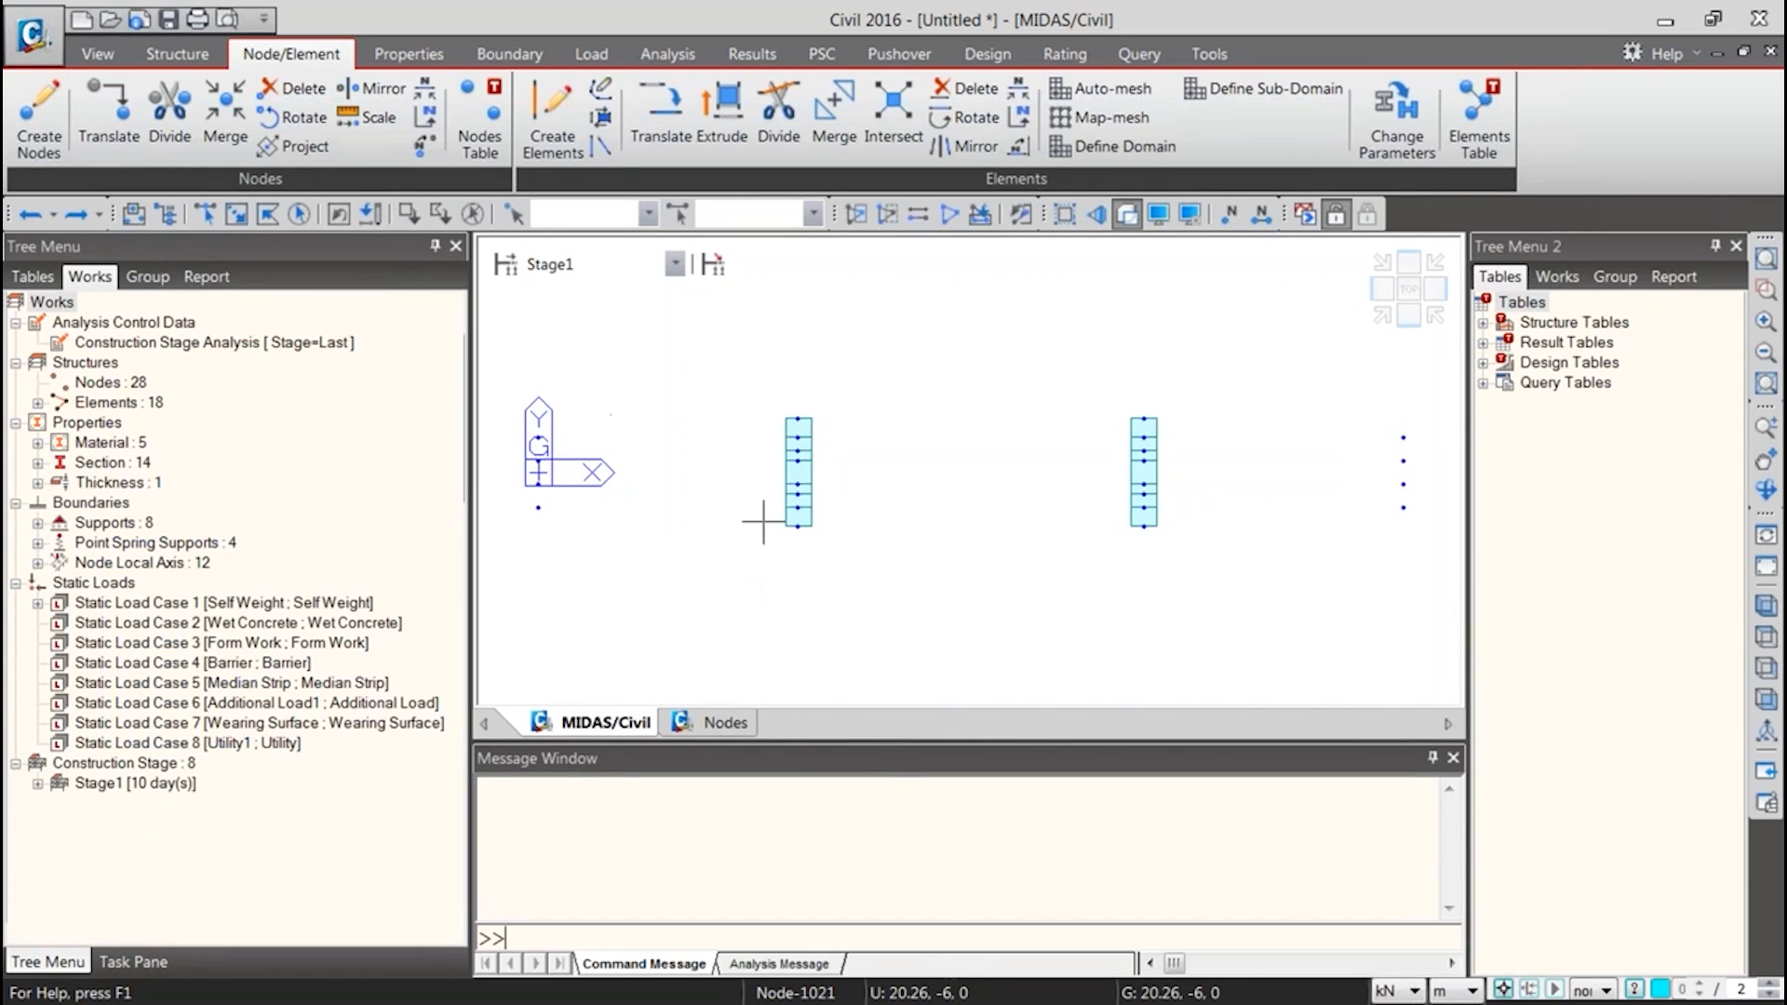
key("Down")
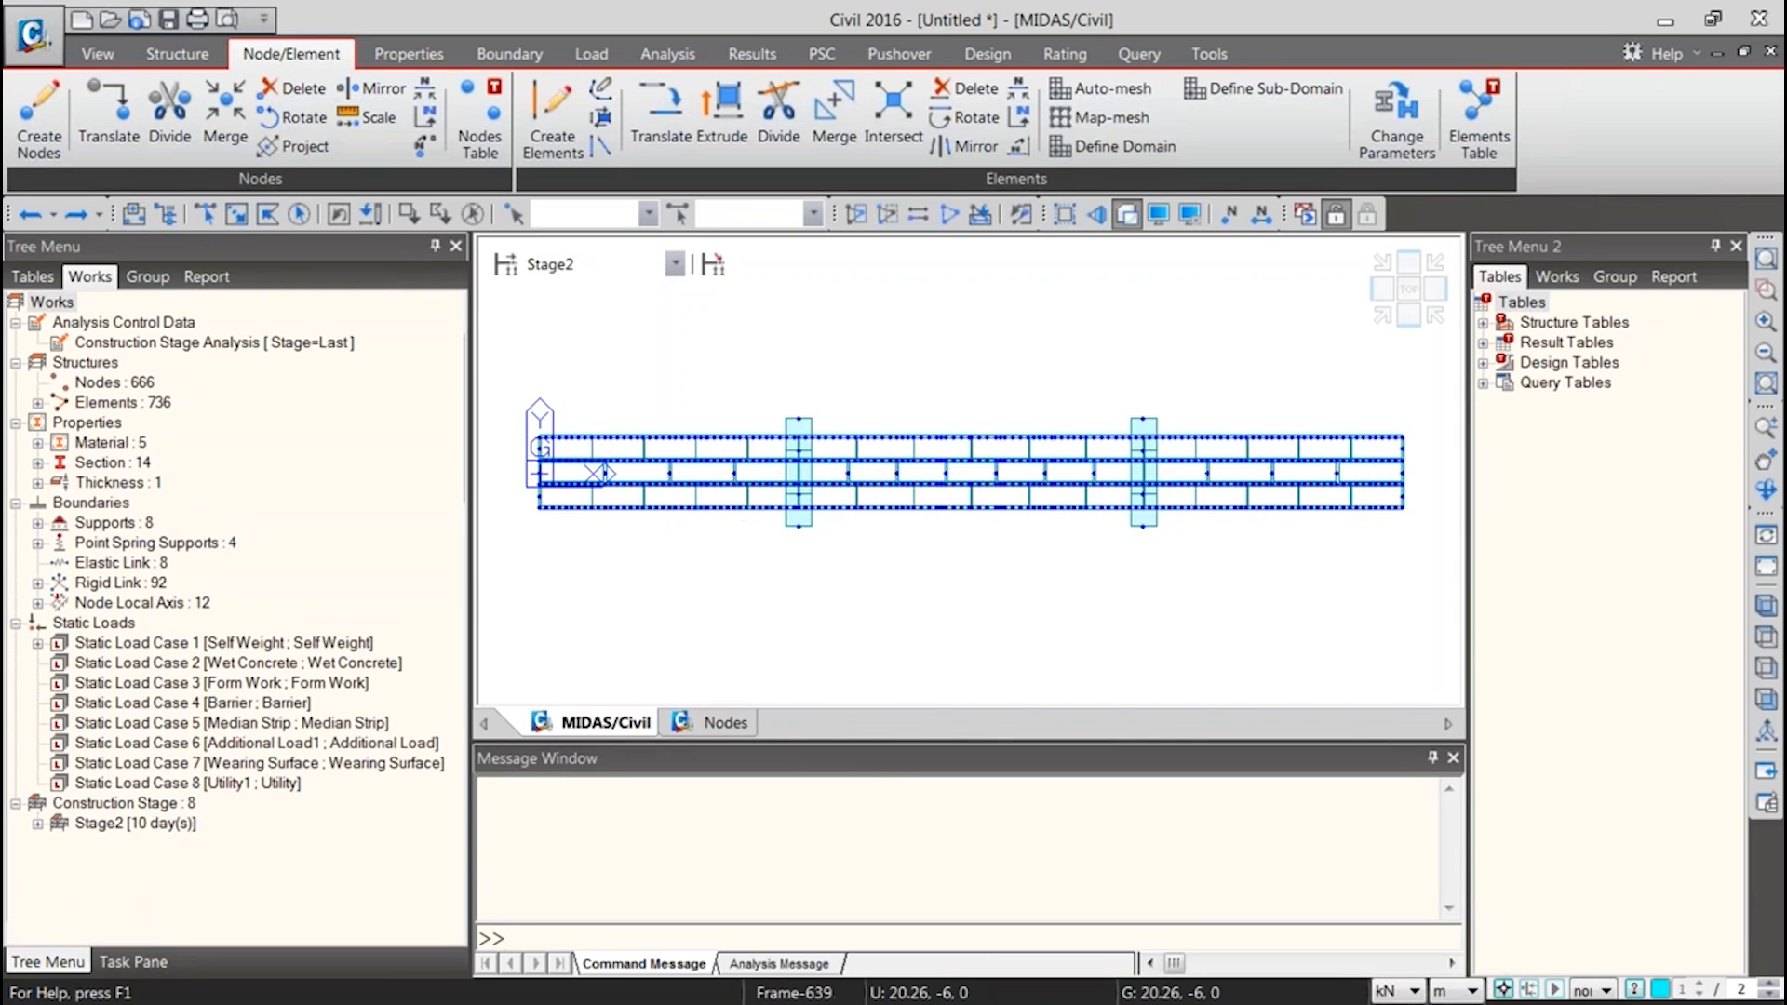
Start a new project without saving the current bridge model
left_click(17, 42)
left_click(102, 28)
left_click(910, 585)
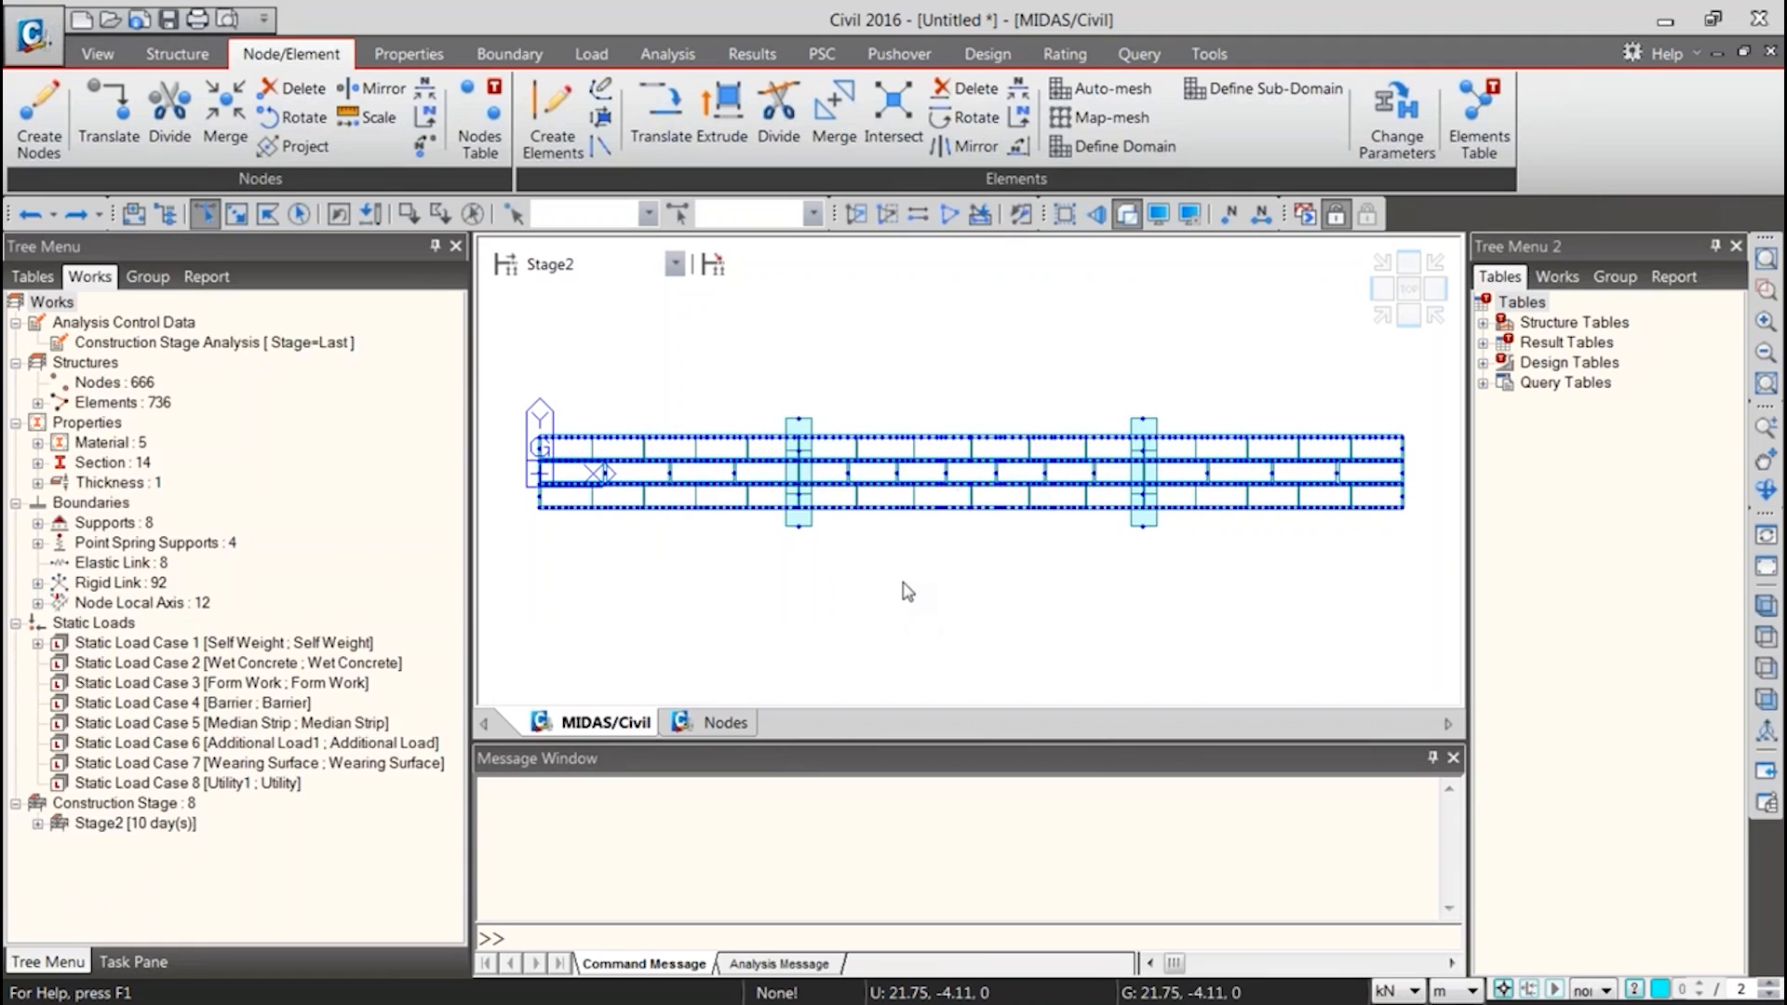
left_click(1183, 638)
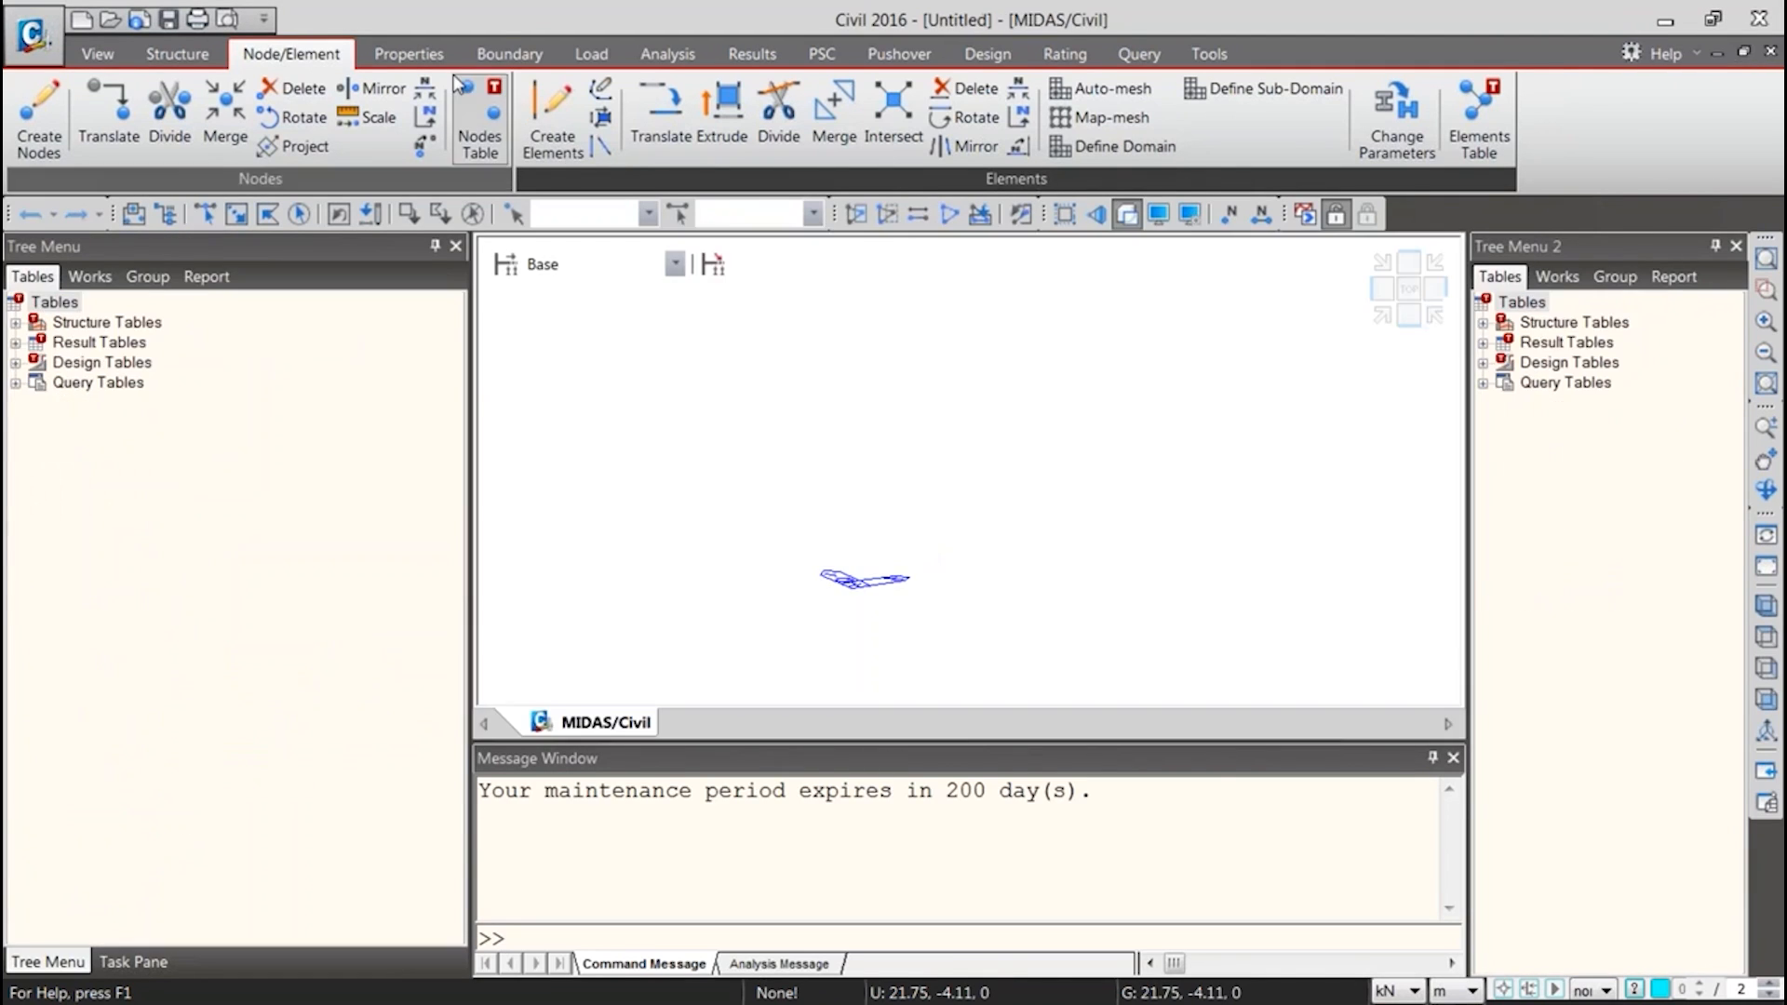
Import the sections from the Properties Database file into the new project
left_click(409, 53)
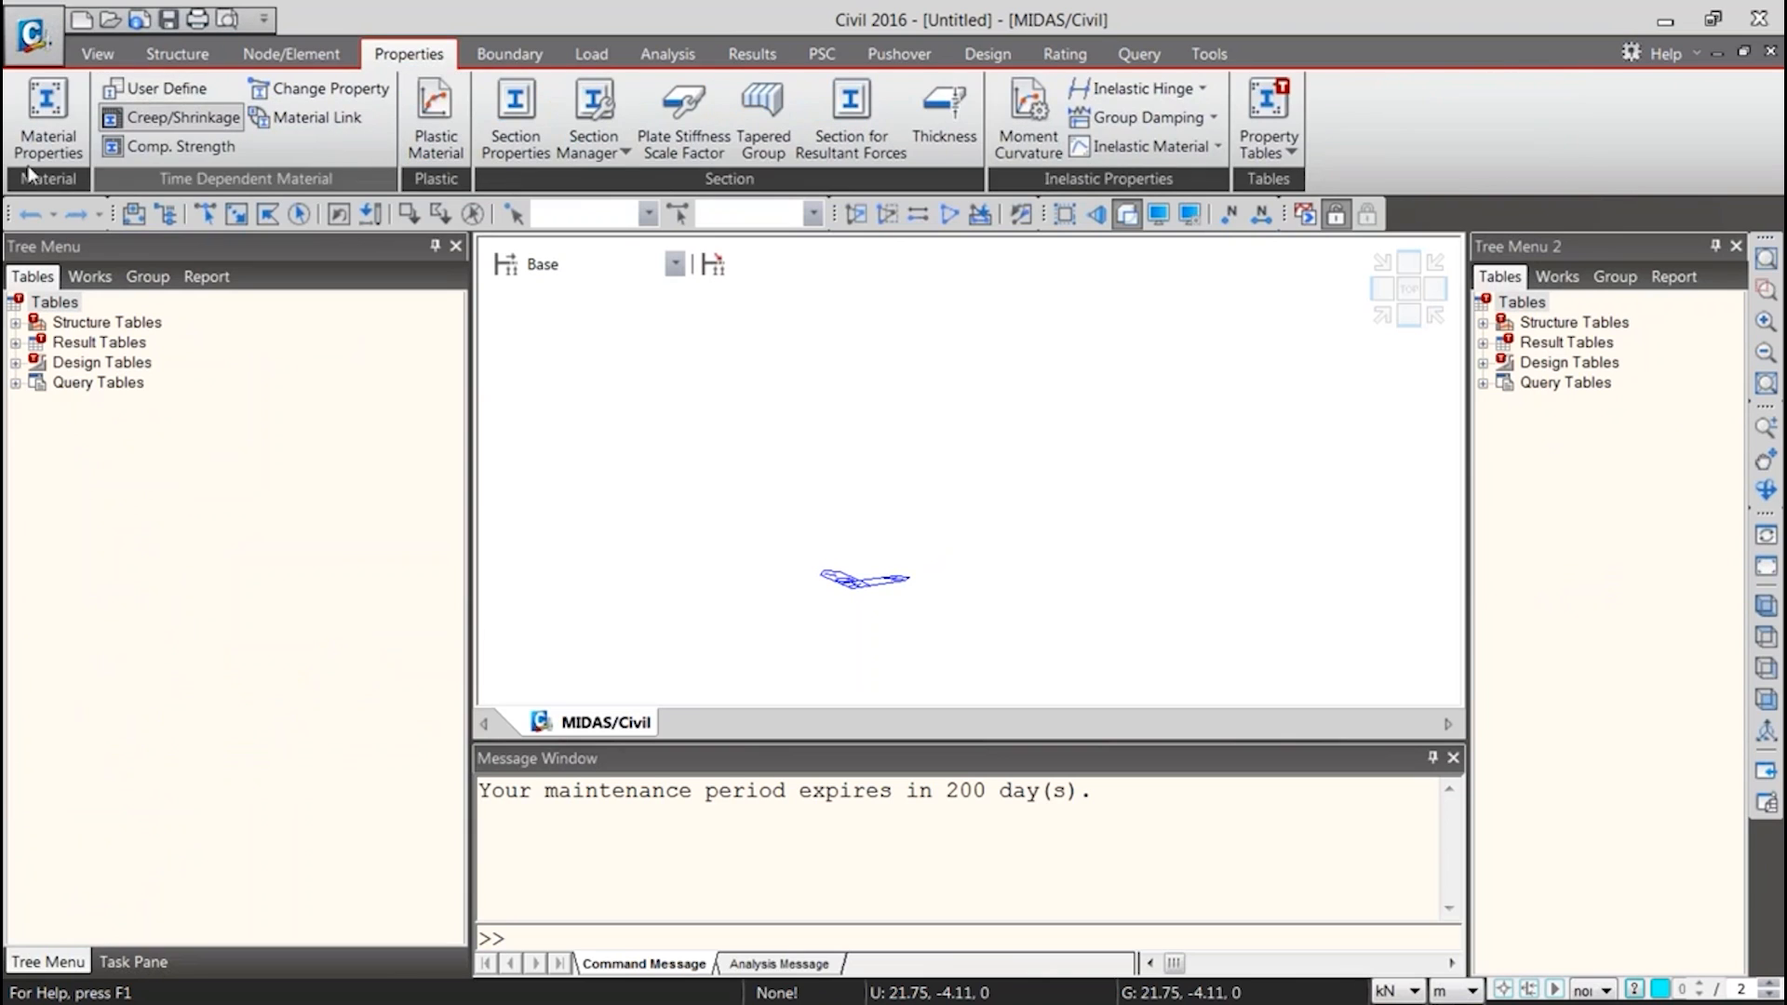
left_click(524, 145)
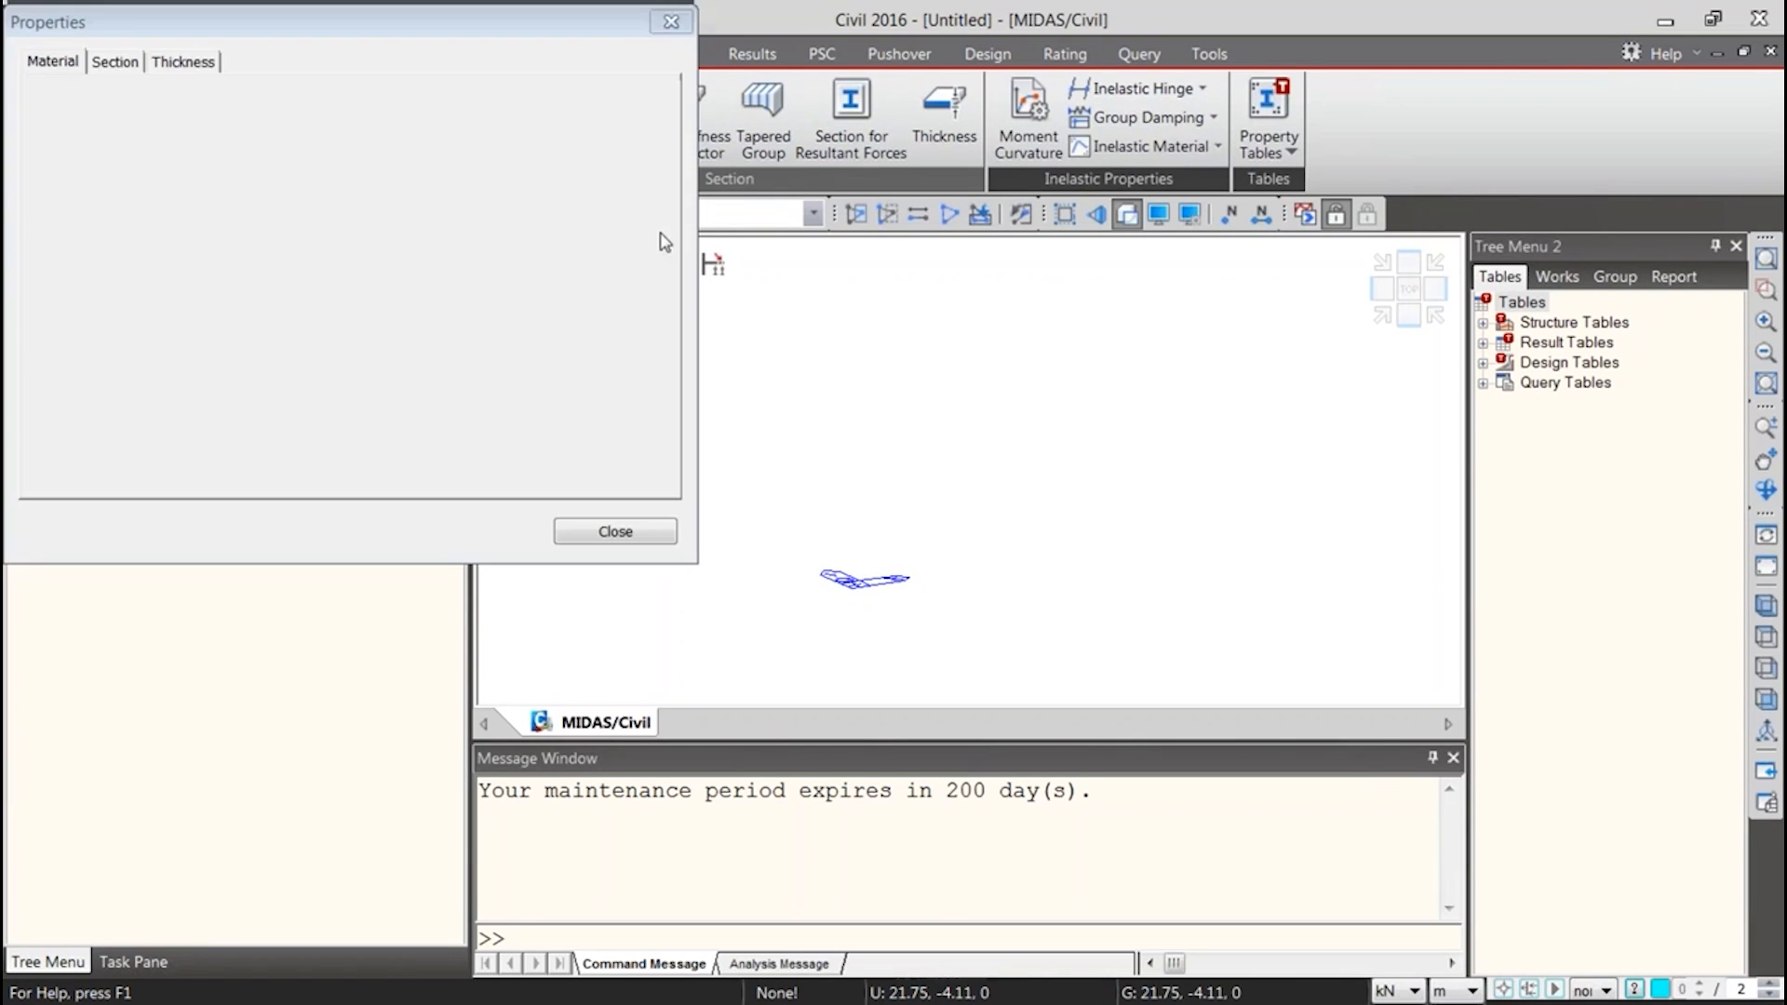
left_click(590, 254)
double_click(731, 451)
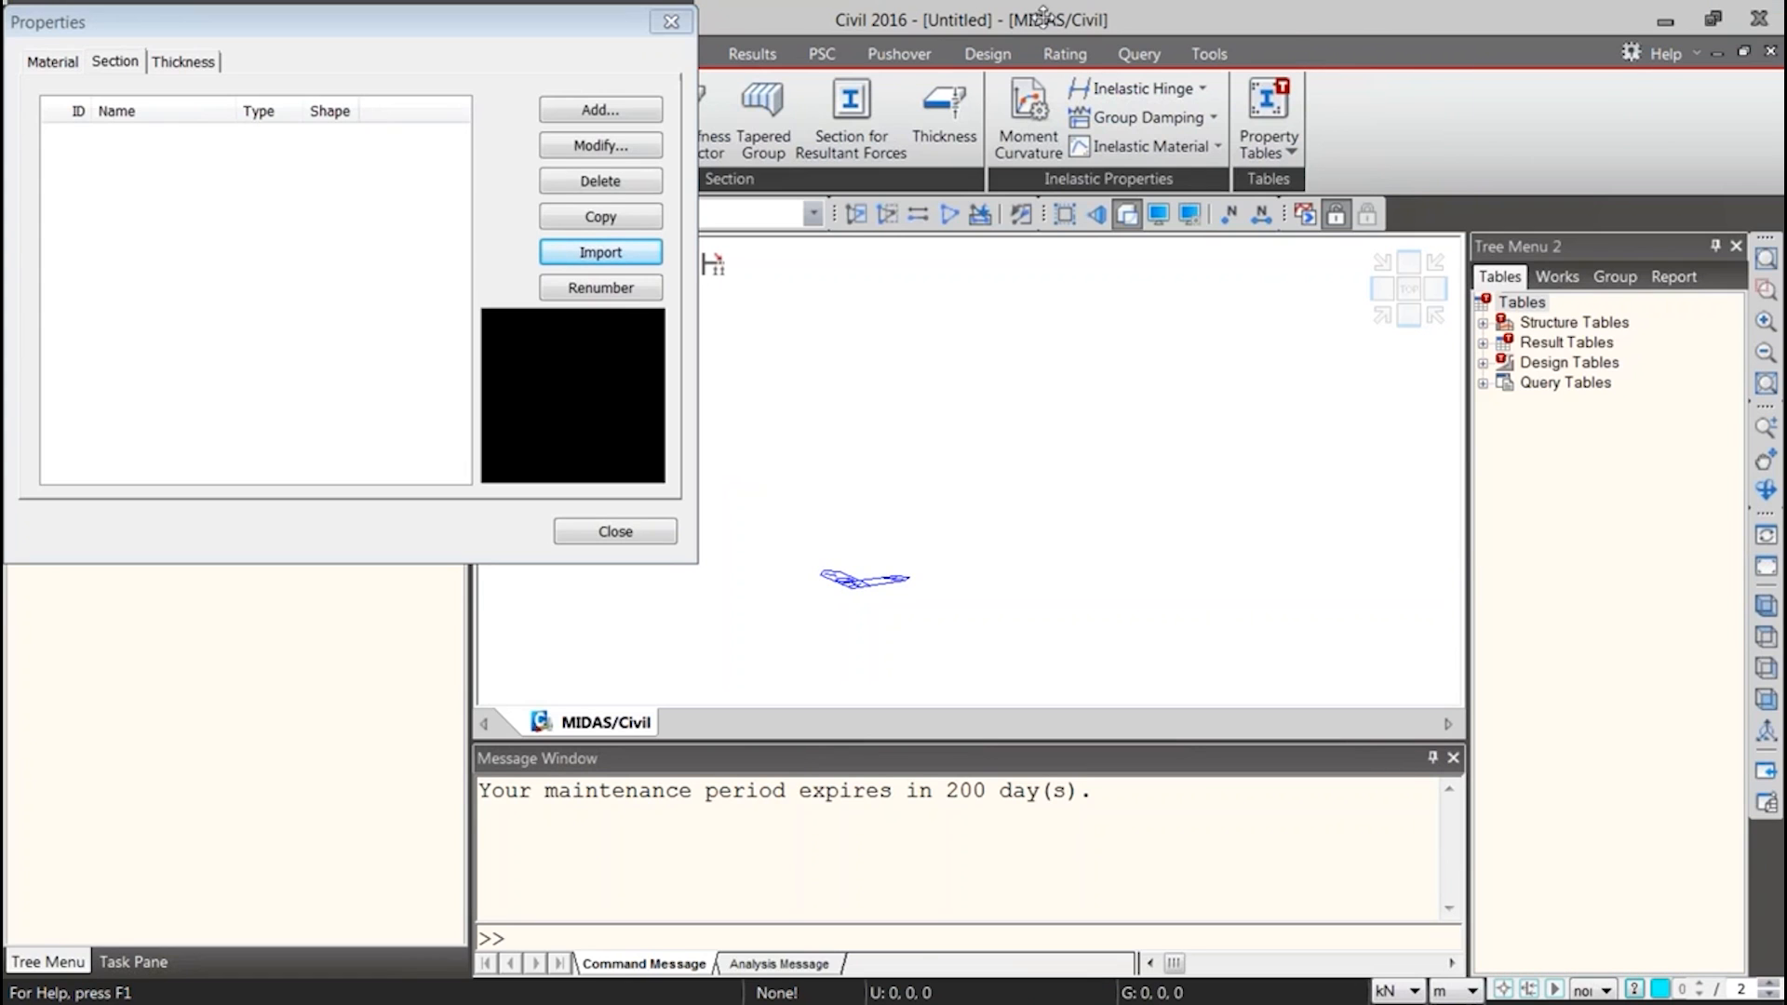
left_click(1057, 527)
Import the materials A572-50, A36, Grade C4500 and Dummy Material from the Properties Database file and close the properties dialog
left_click(53, 63)
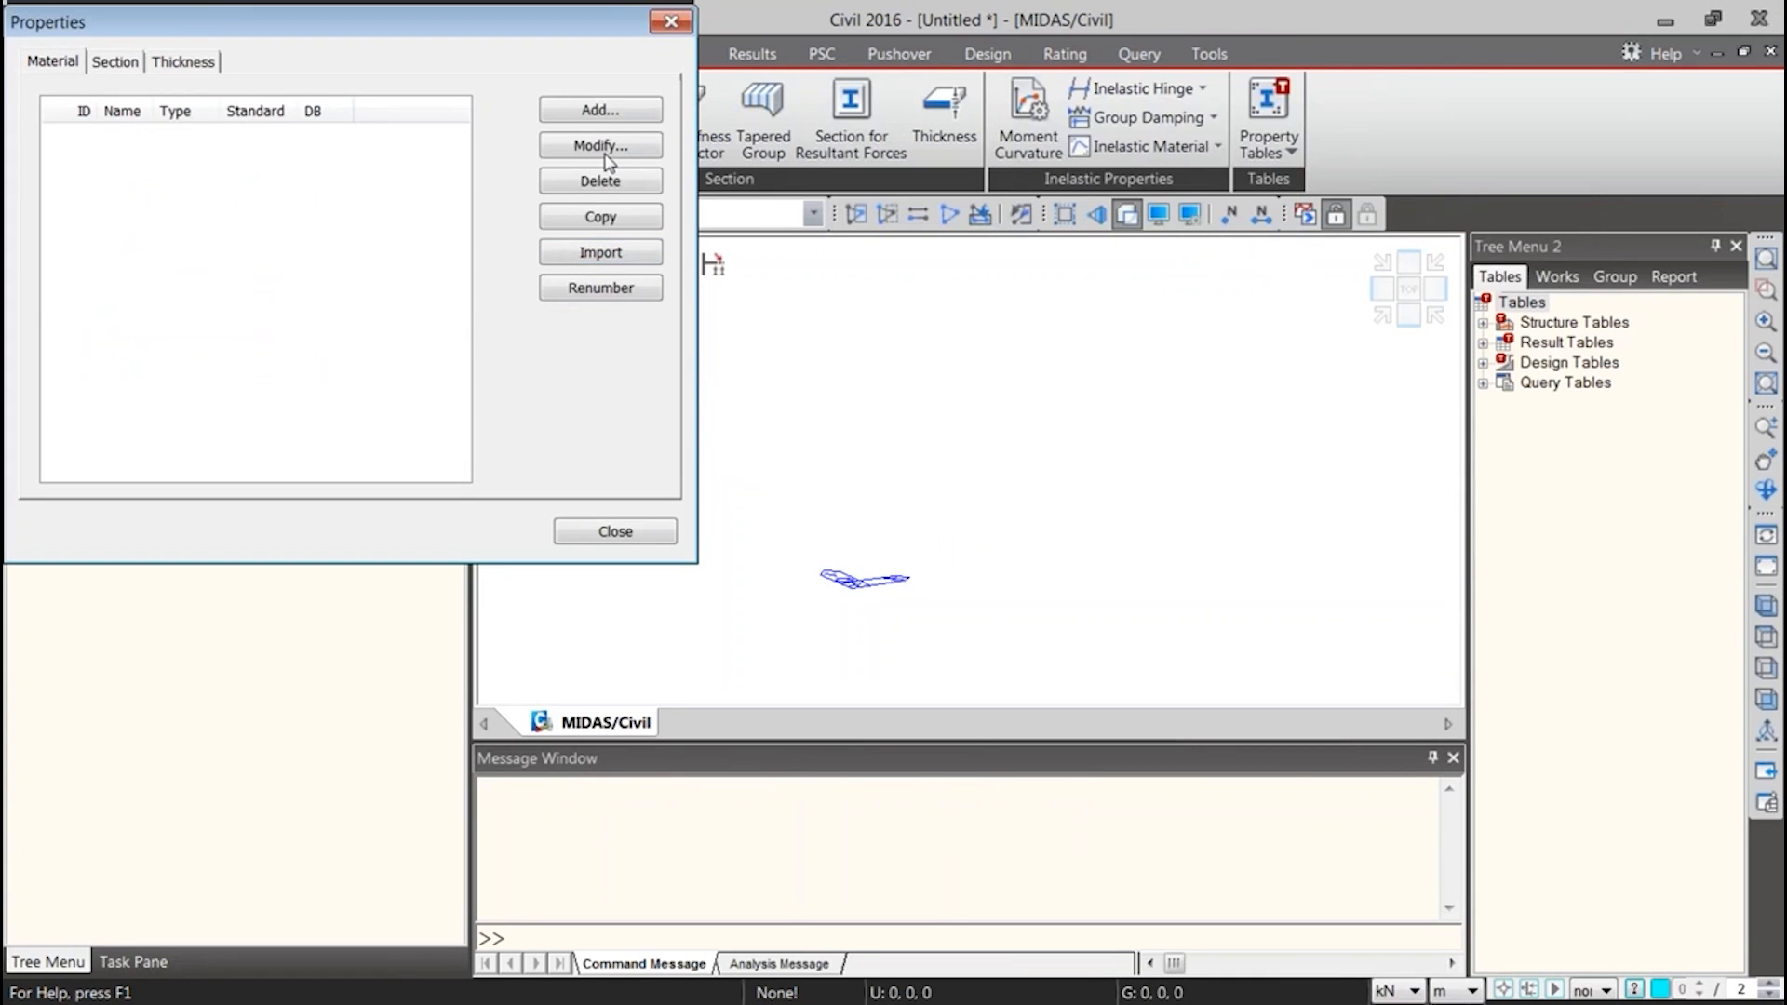
left_click(600, 252)
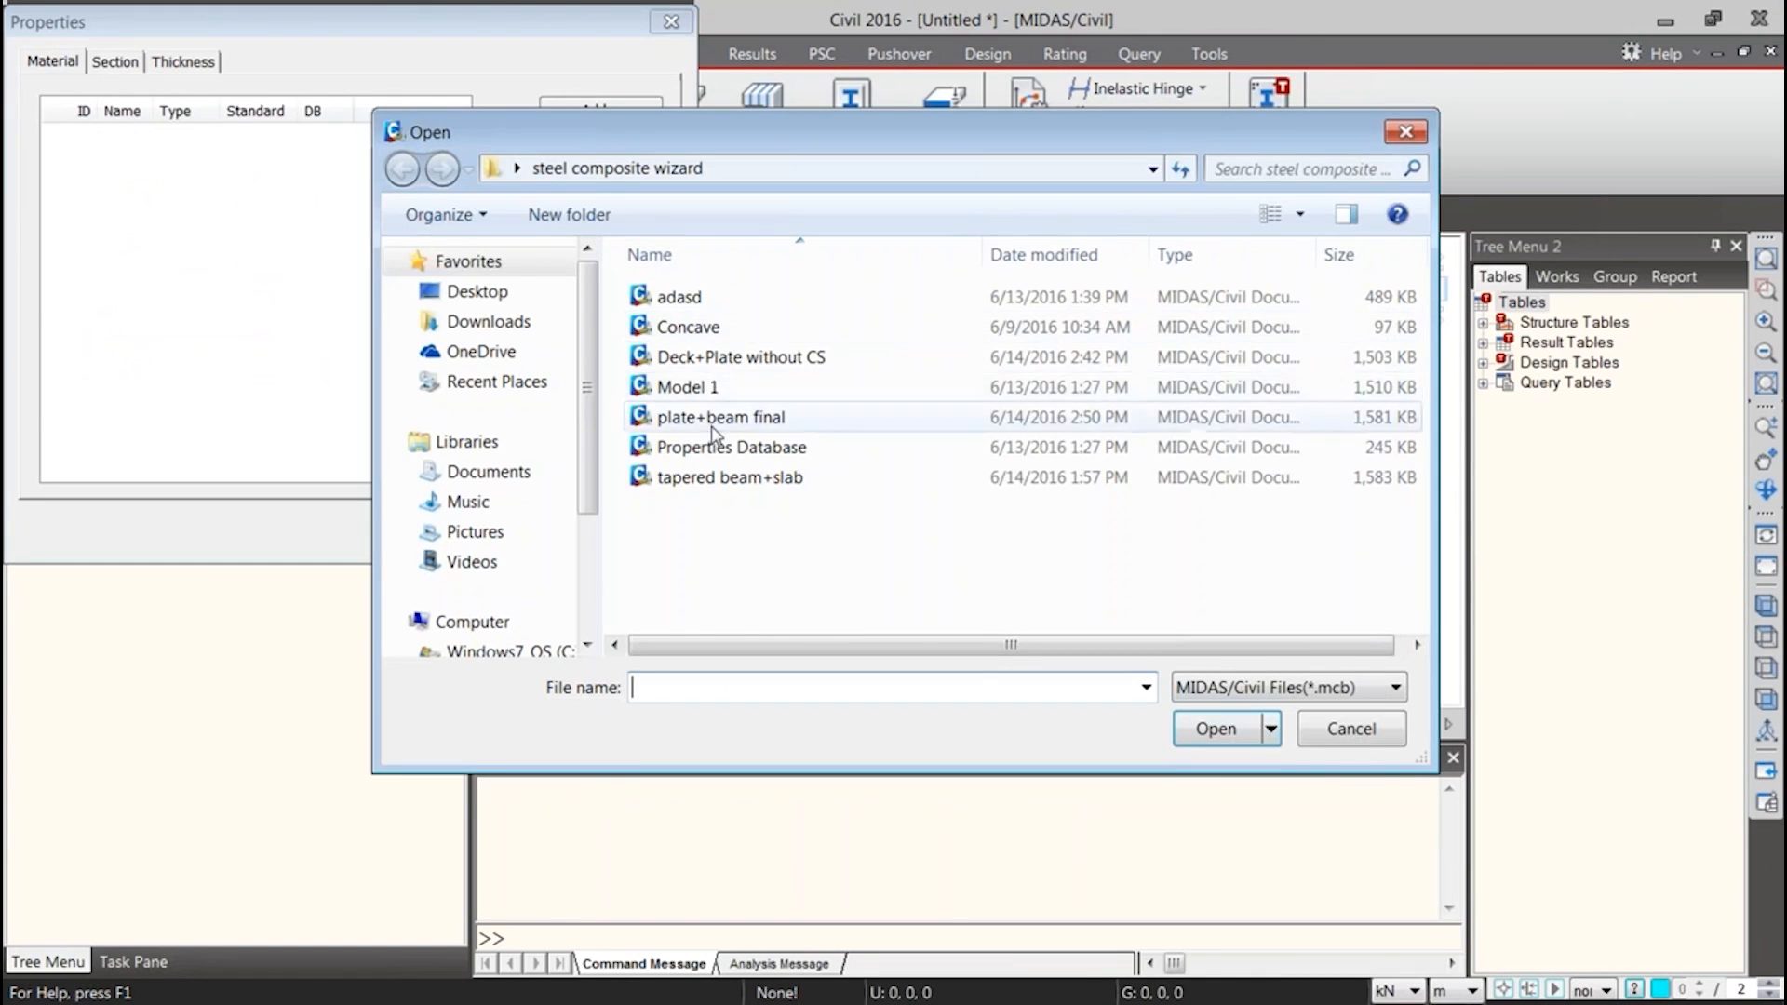
double_click(714, 454)
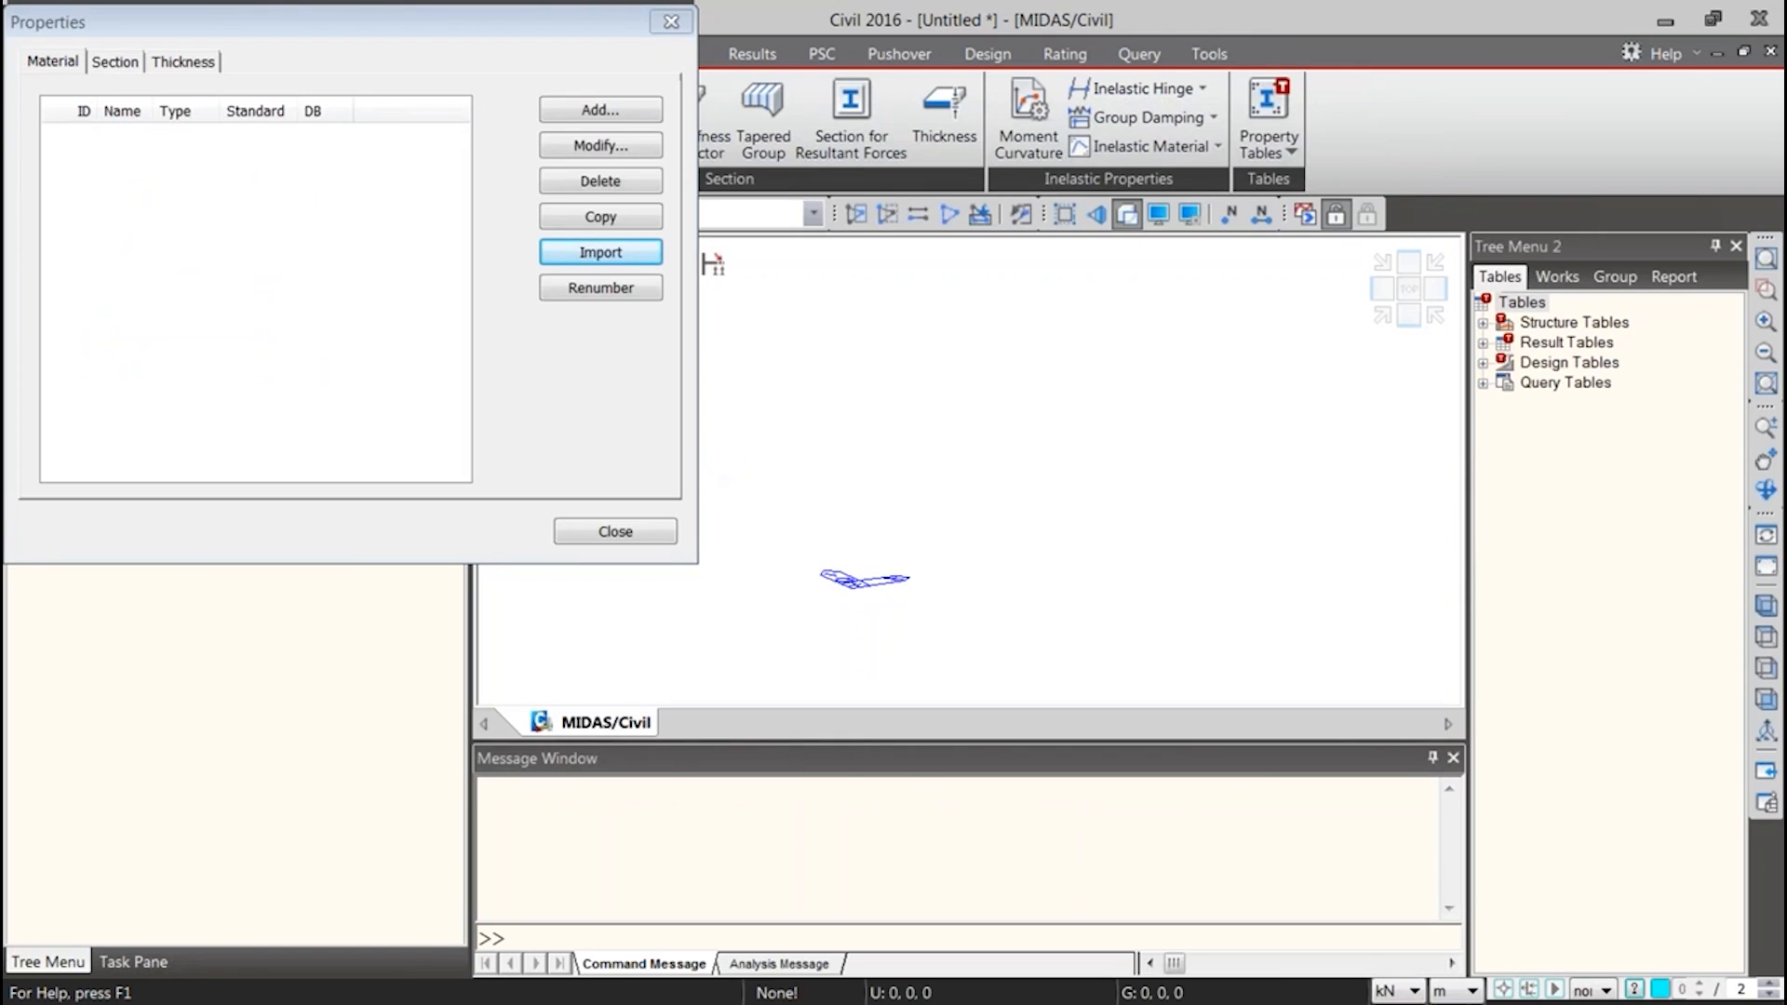
left_click_drag(1164, 26, 1131, 30)
left_click(1143, 532)
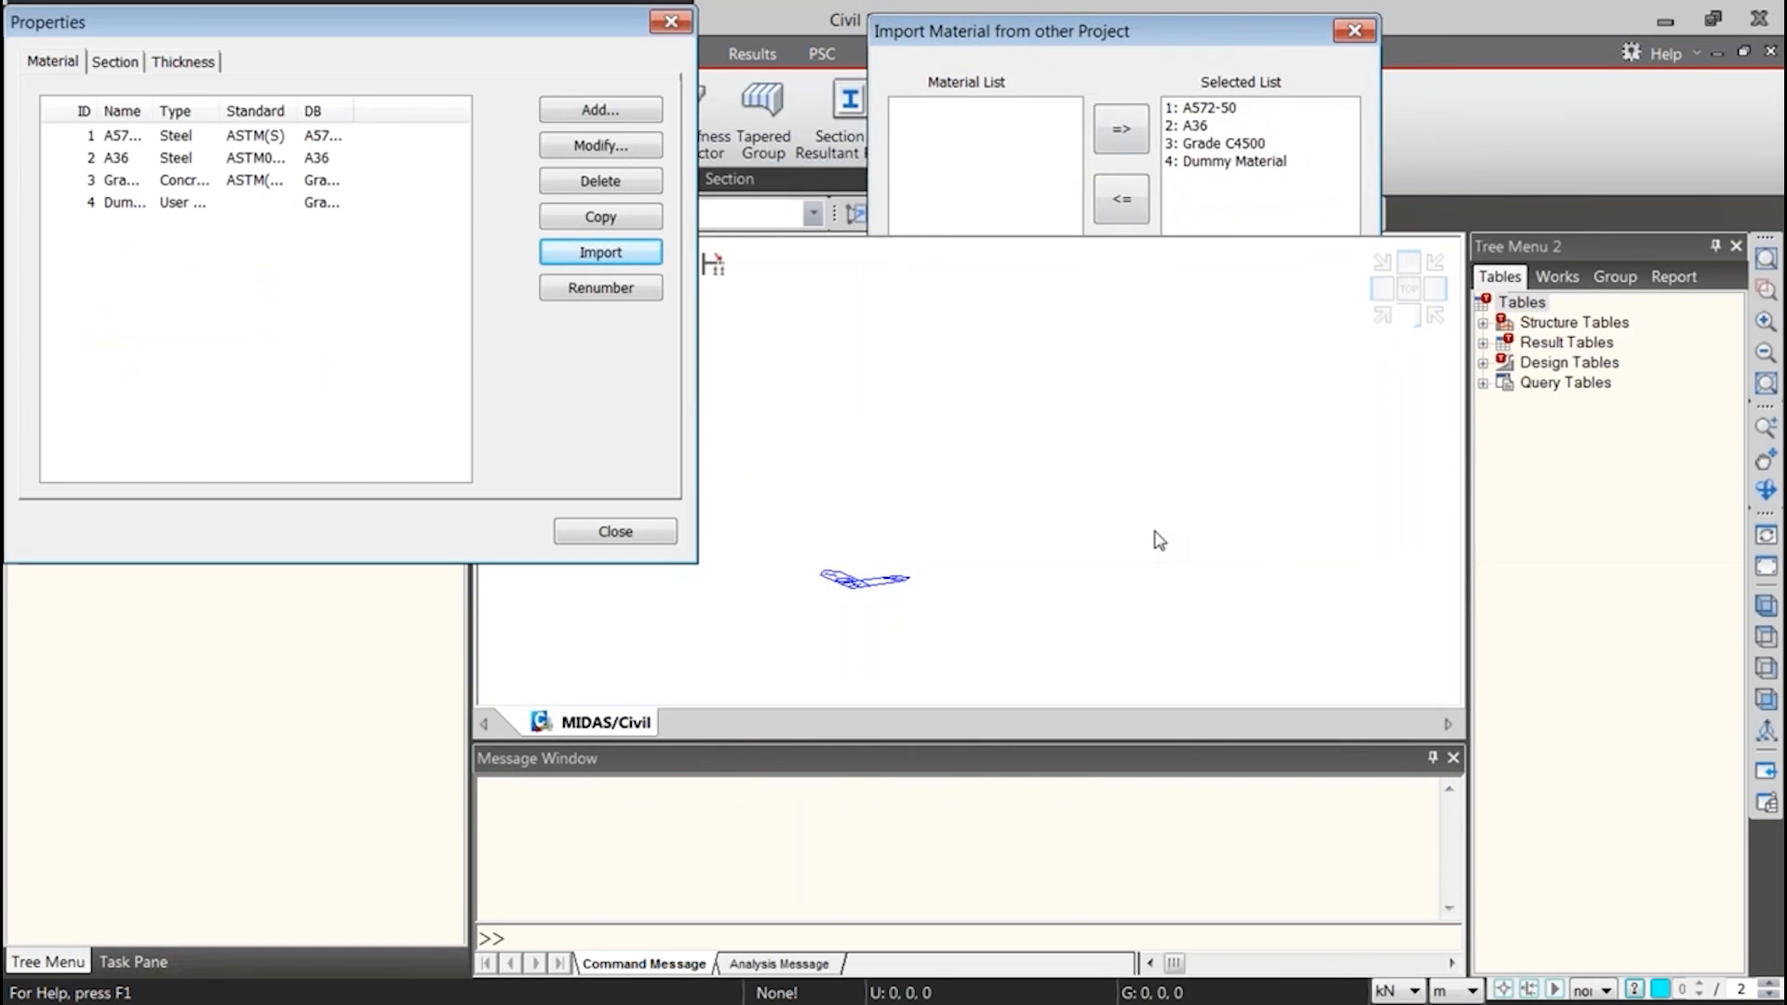
left_click(614, 531)
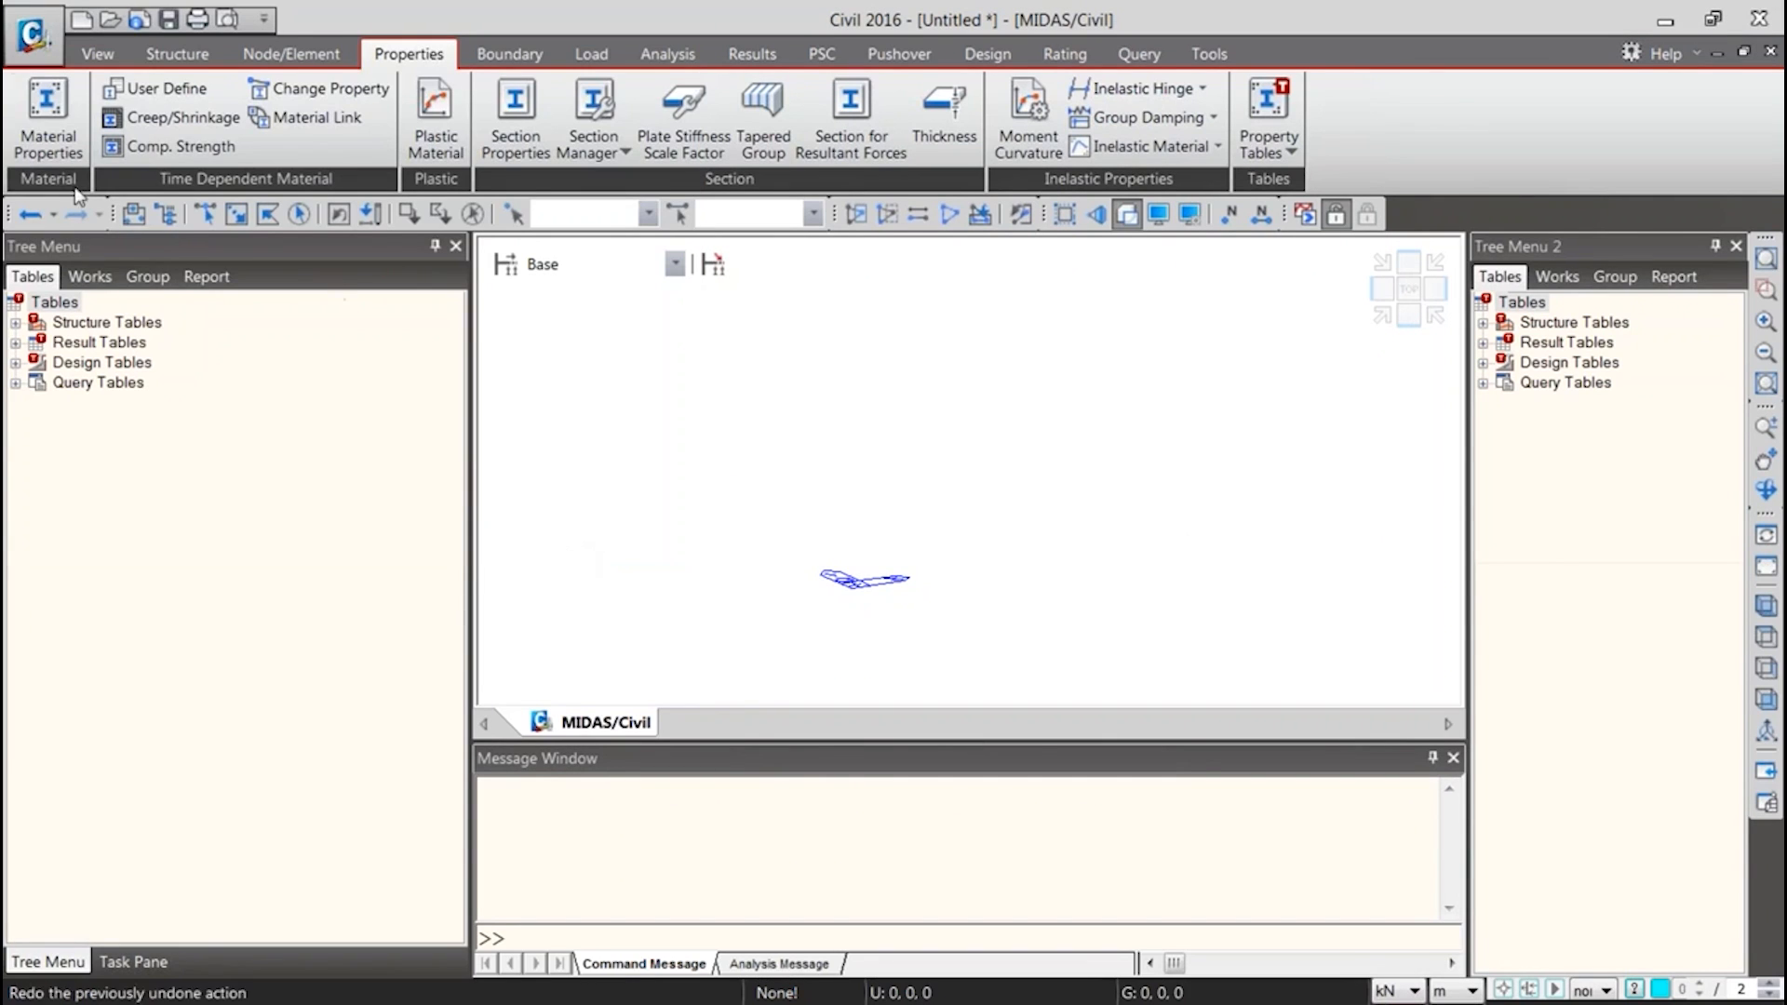
Start the Steel Composite Bridge wizard and load the saved template Wizard Saved Tempelate.wzd
left_click(742, 142)
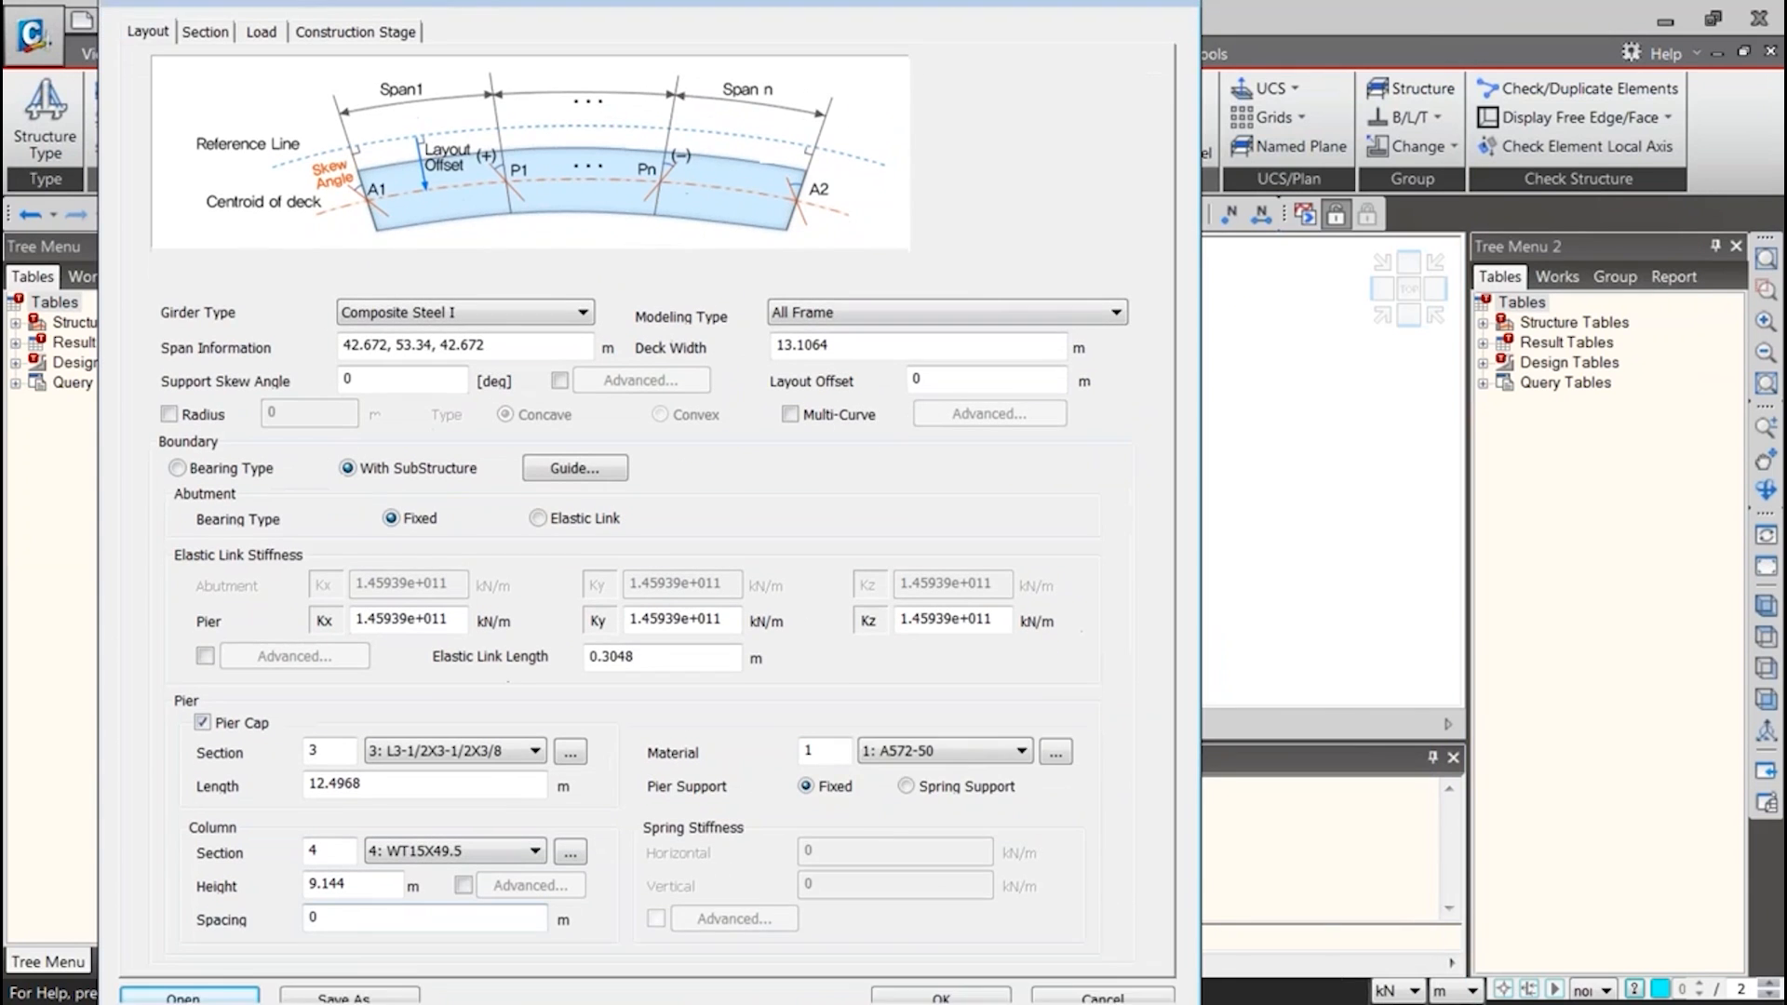
left_click(194, 977)
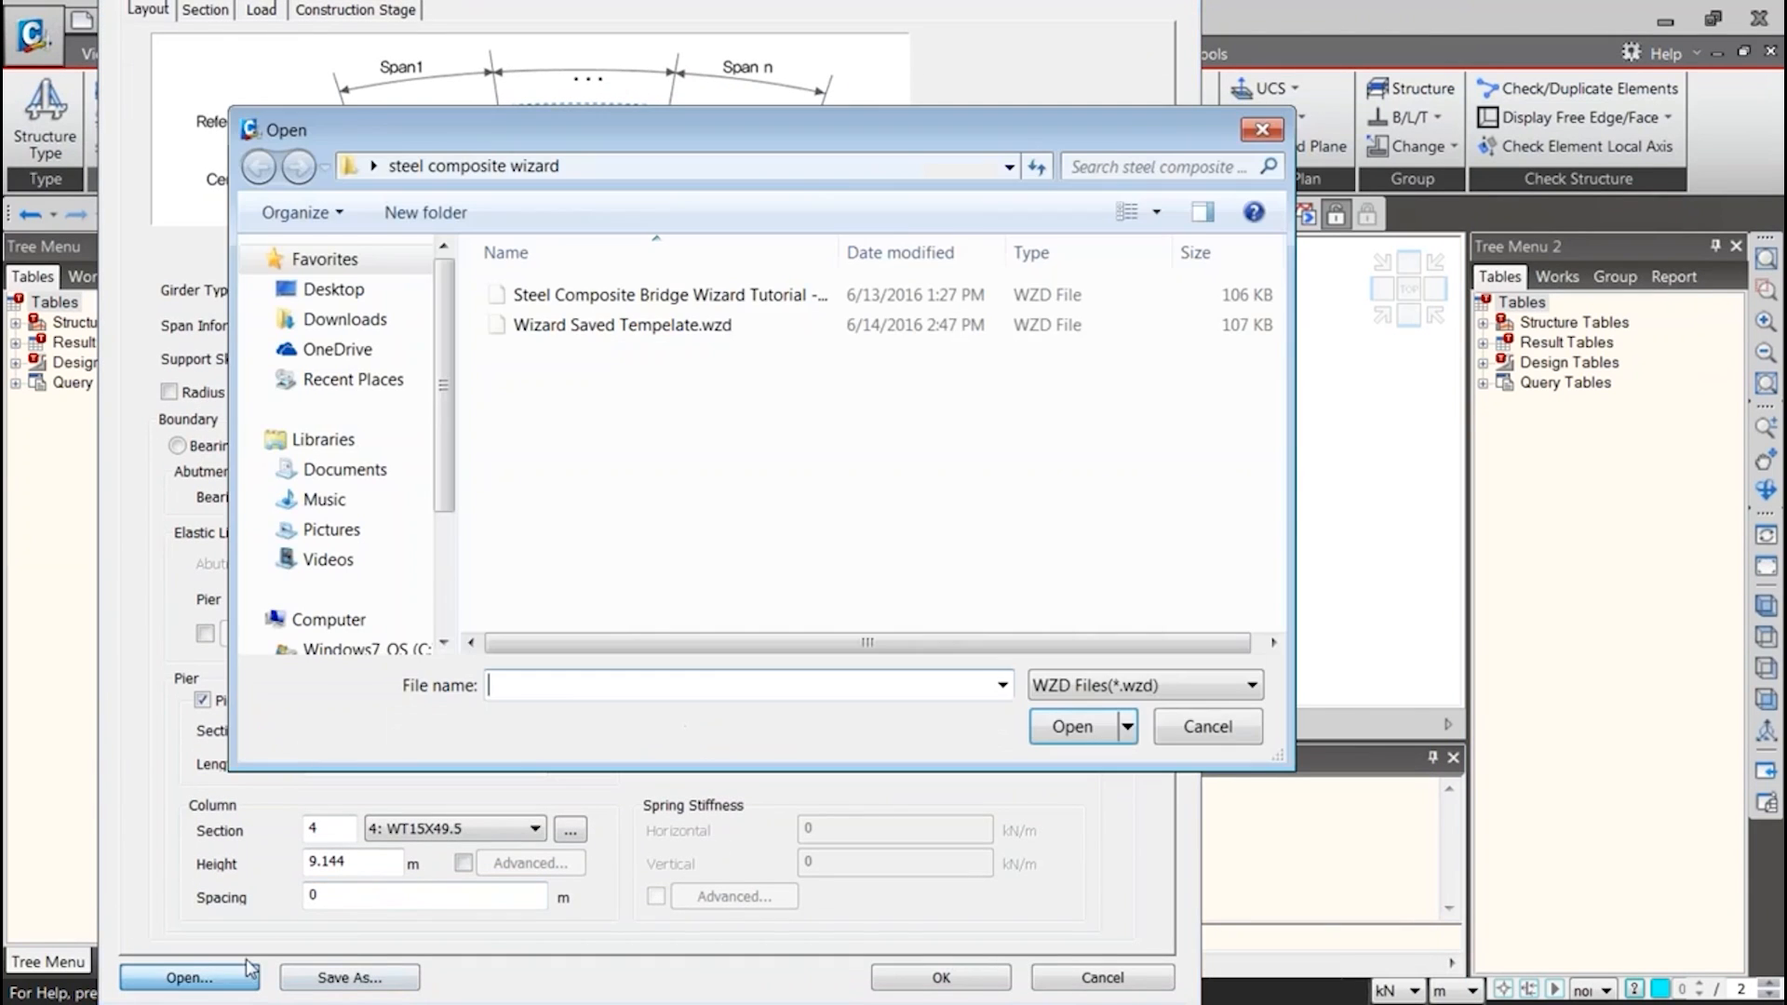
double_click(554, 322)
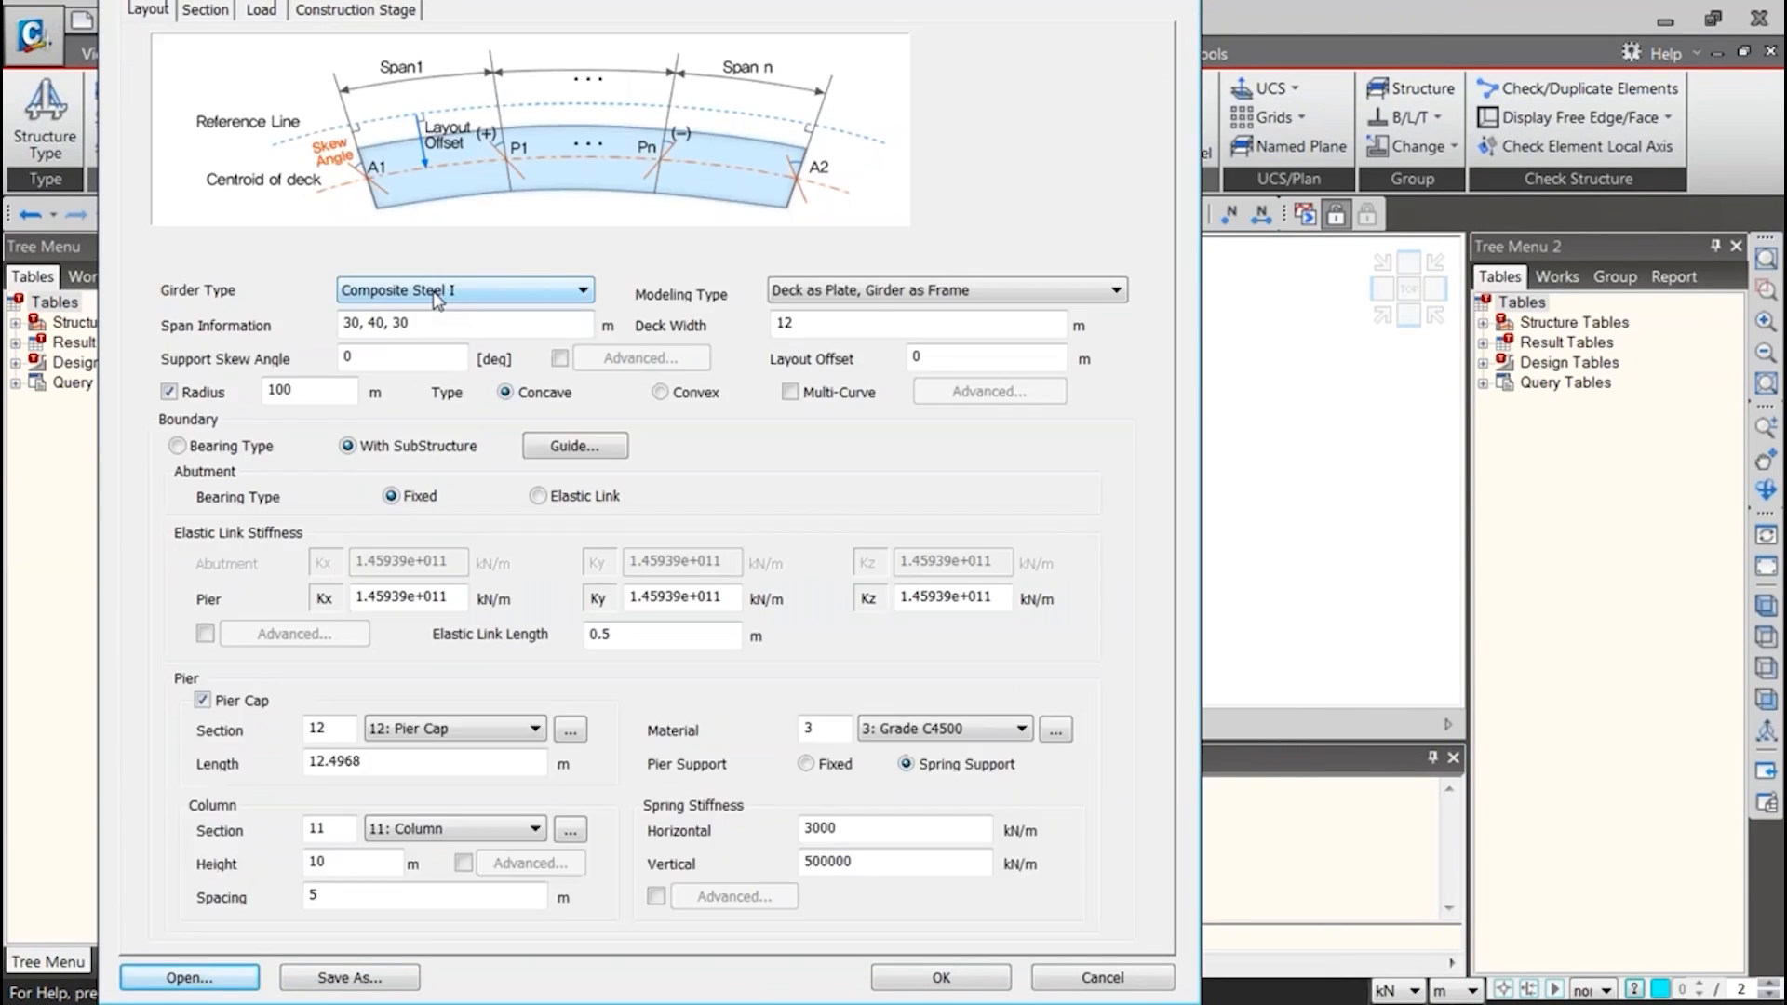
Turn off the curve radius in the bridge layout and set the modeling type to All Frame
left_click(220, 393)
left_click(806, 297)
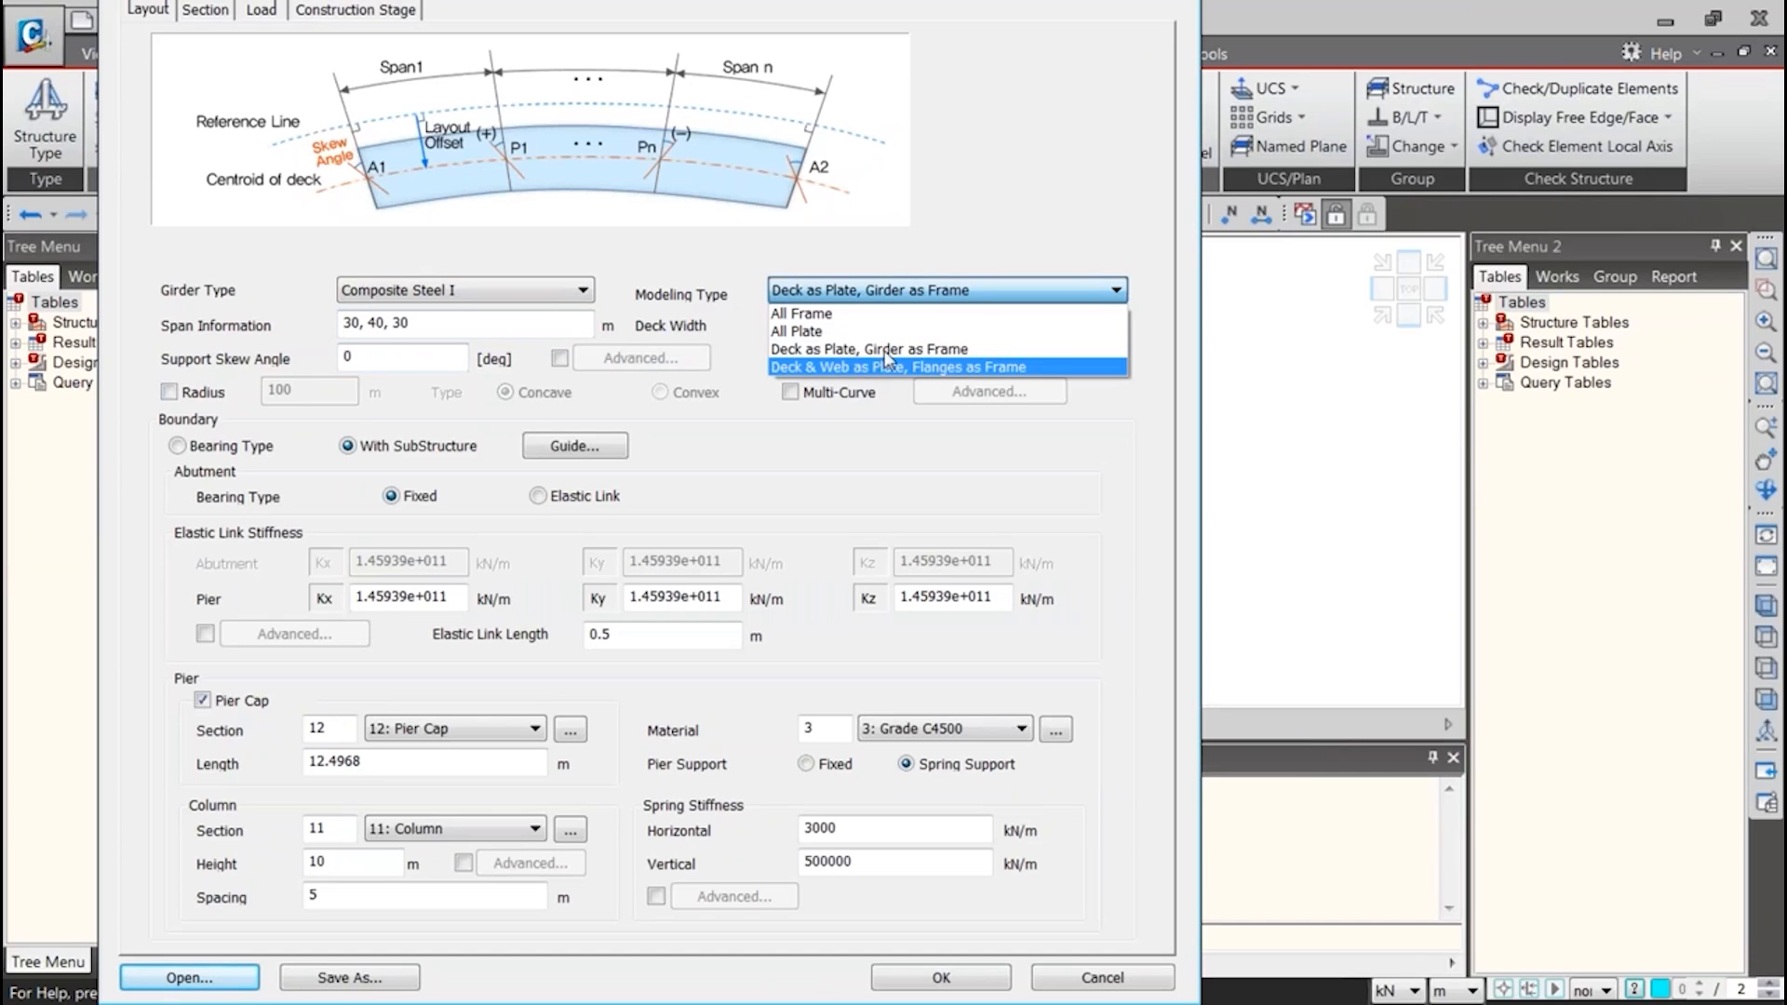
left_click(815, 314)
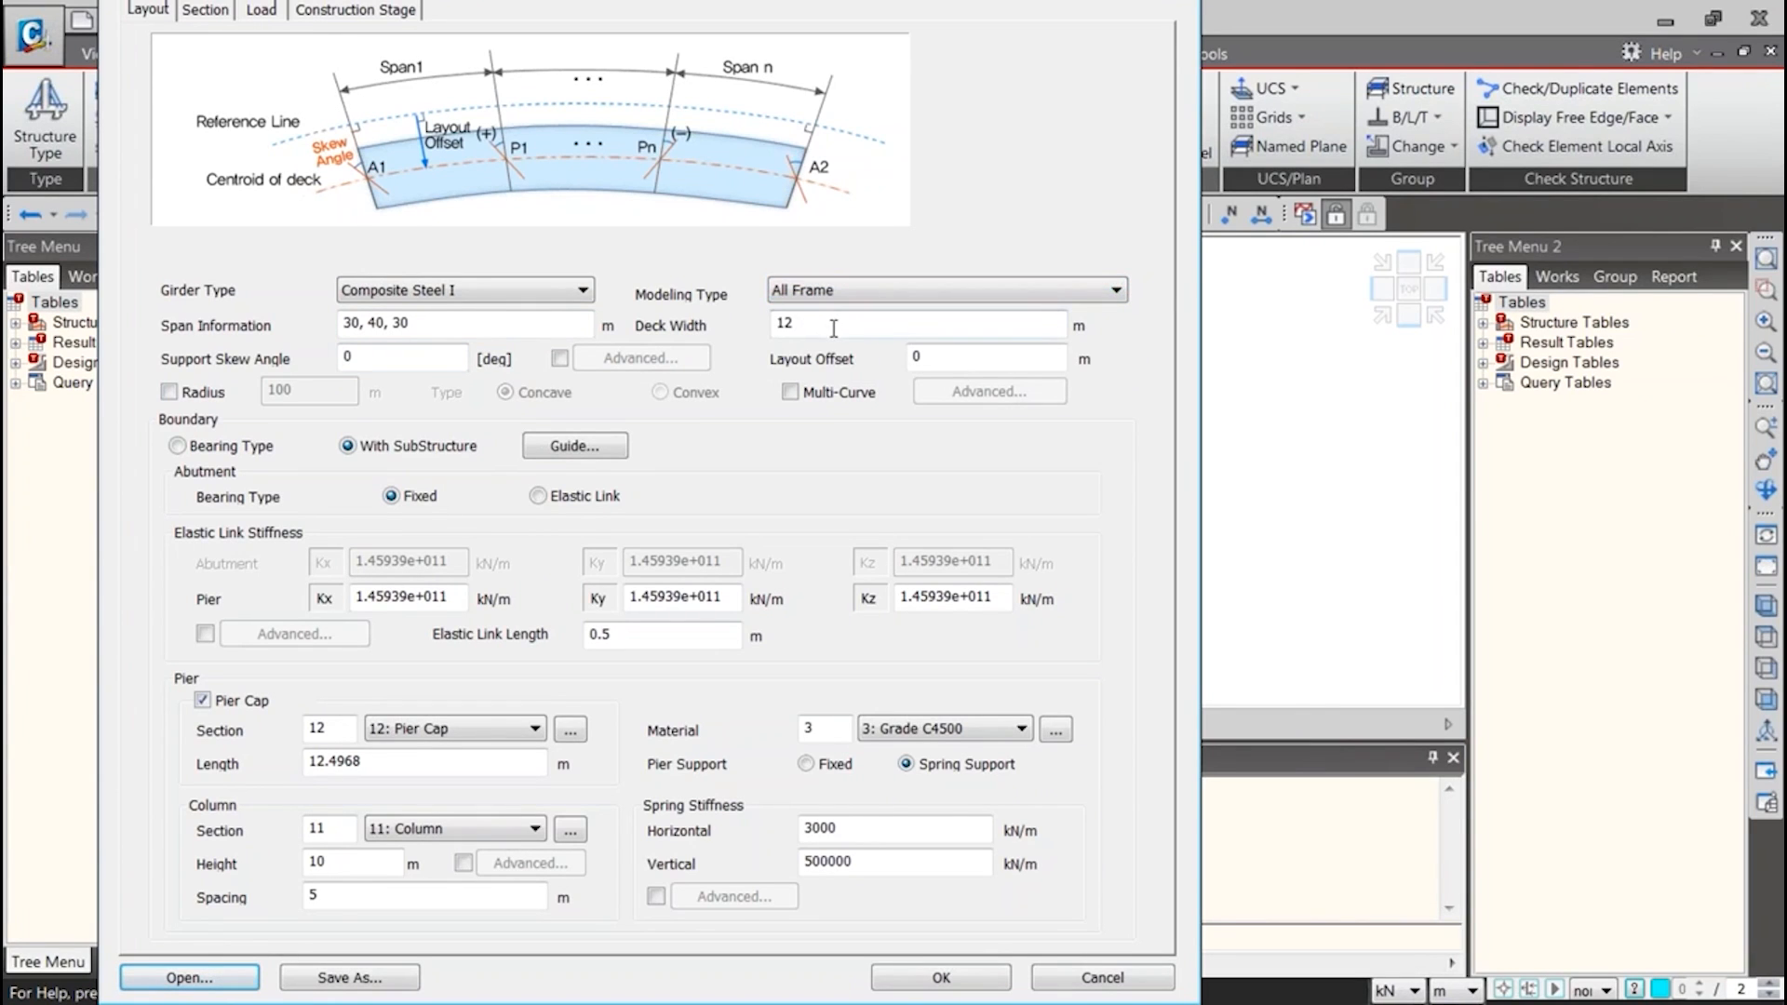
Check the wizard's layout and girder section data, including Girder 4, and generate the bridge model
left_click(205, 11)
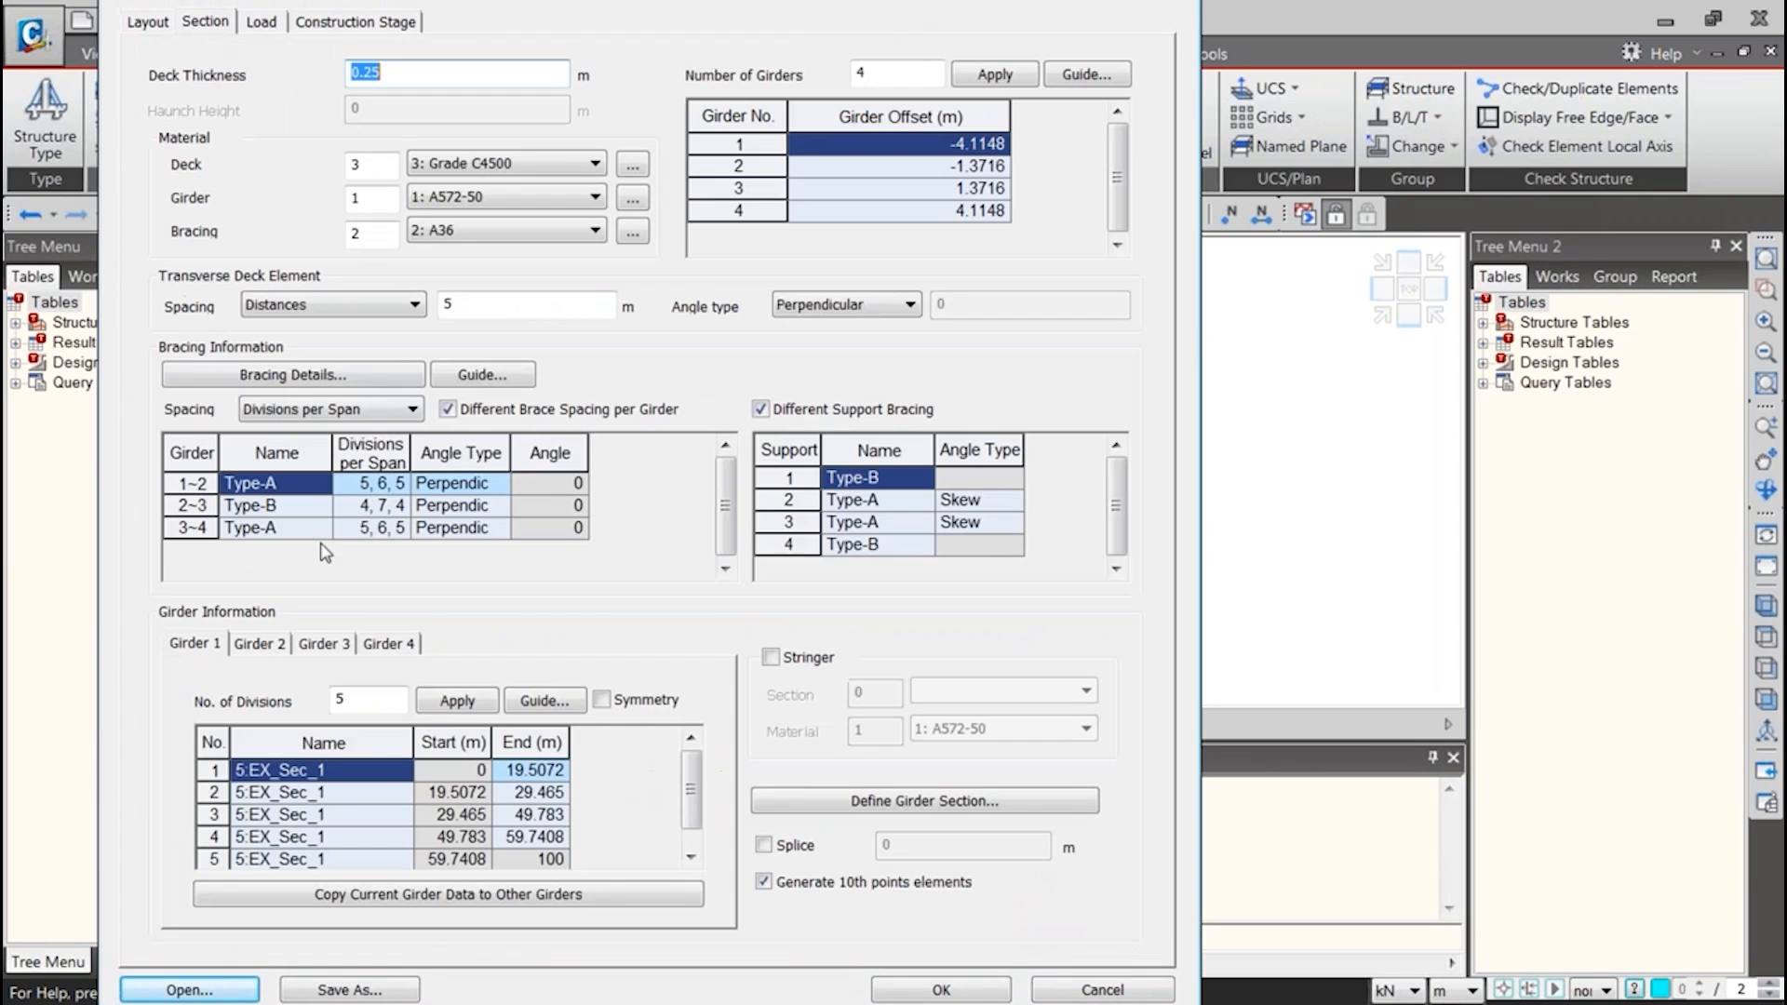
left_click(381, 643)
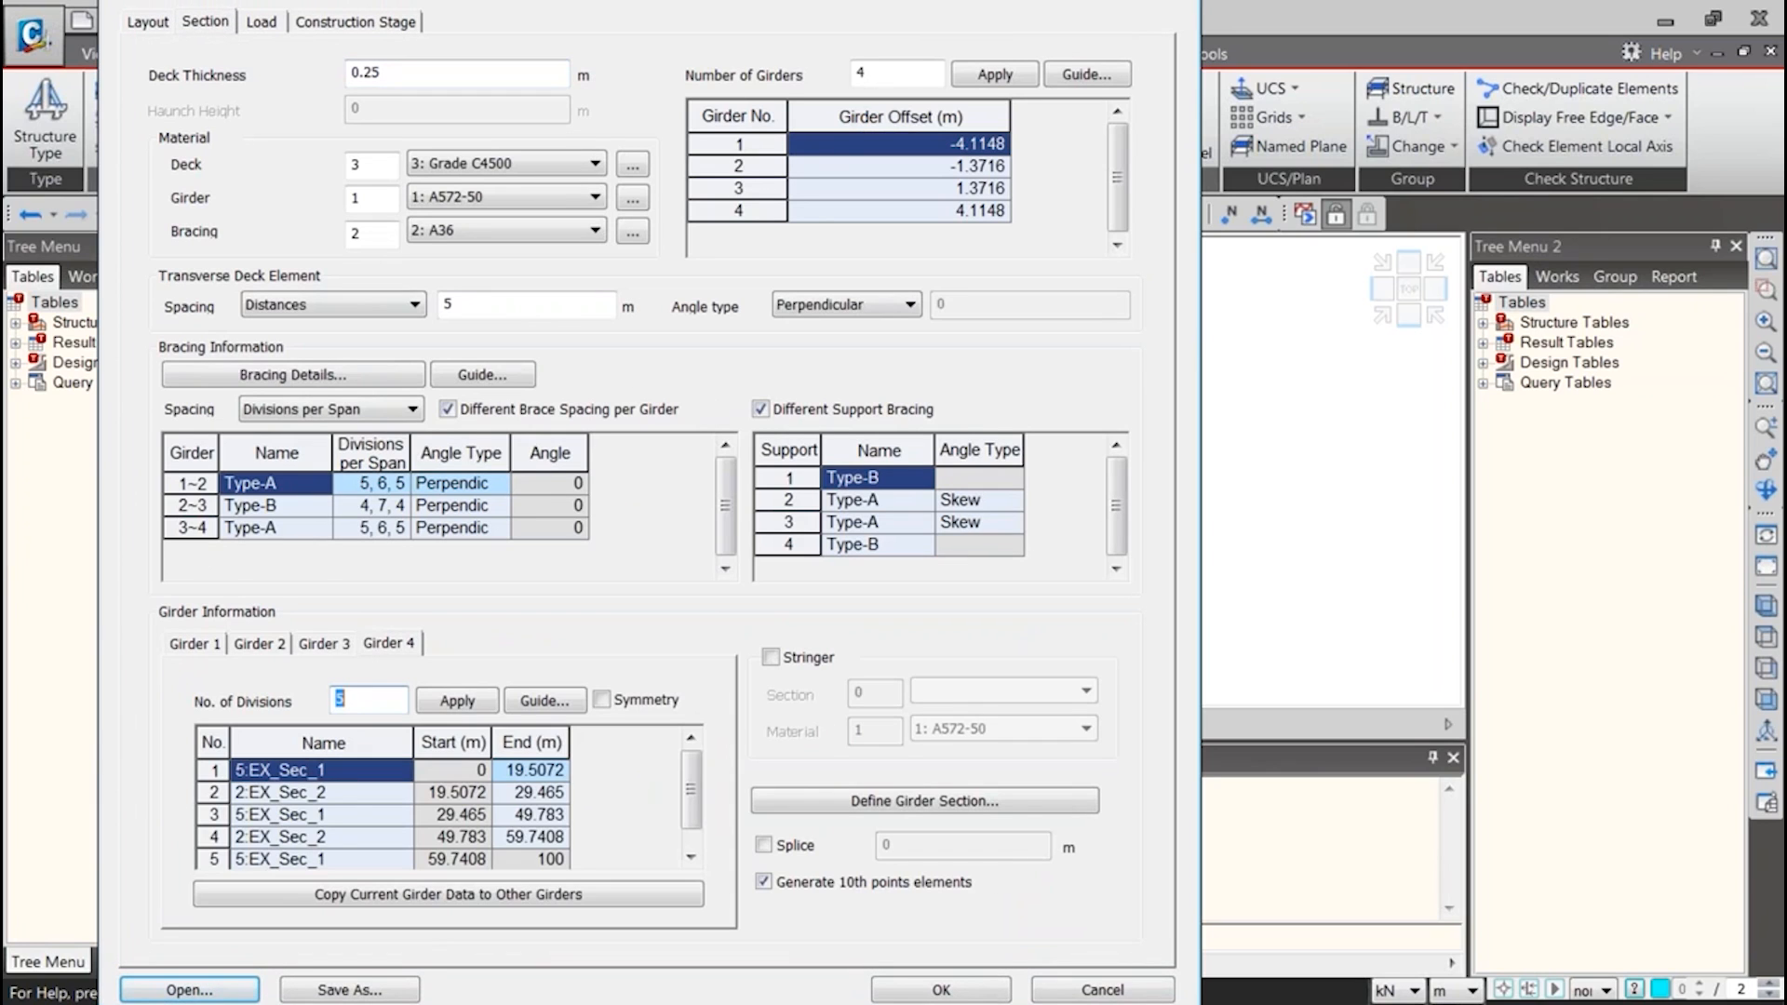
left_click(357, 799)
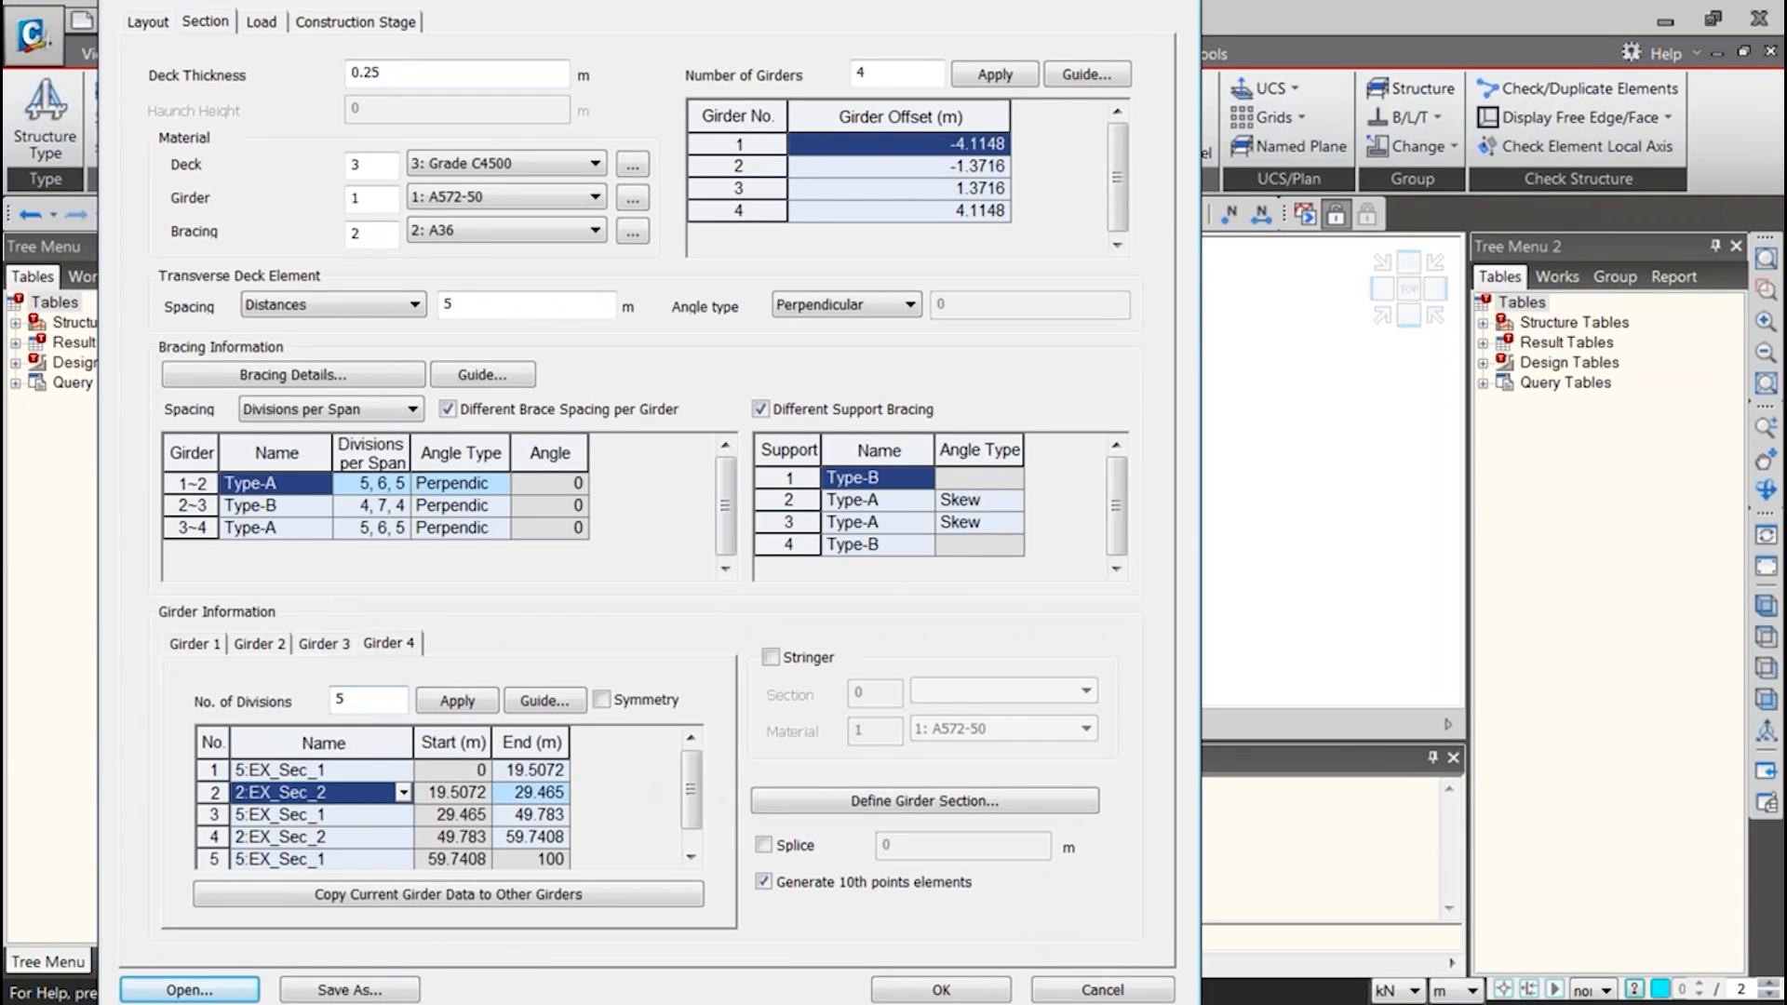
left_click_drag(149, 43, 149, 82)
left_click(149, 63)
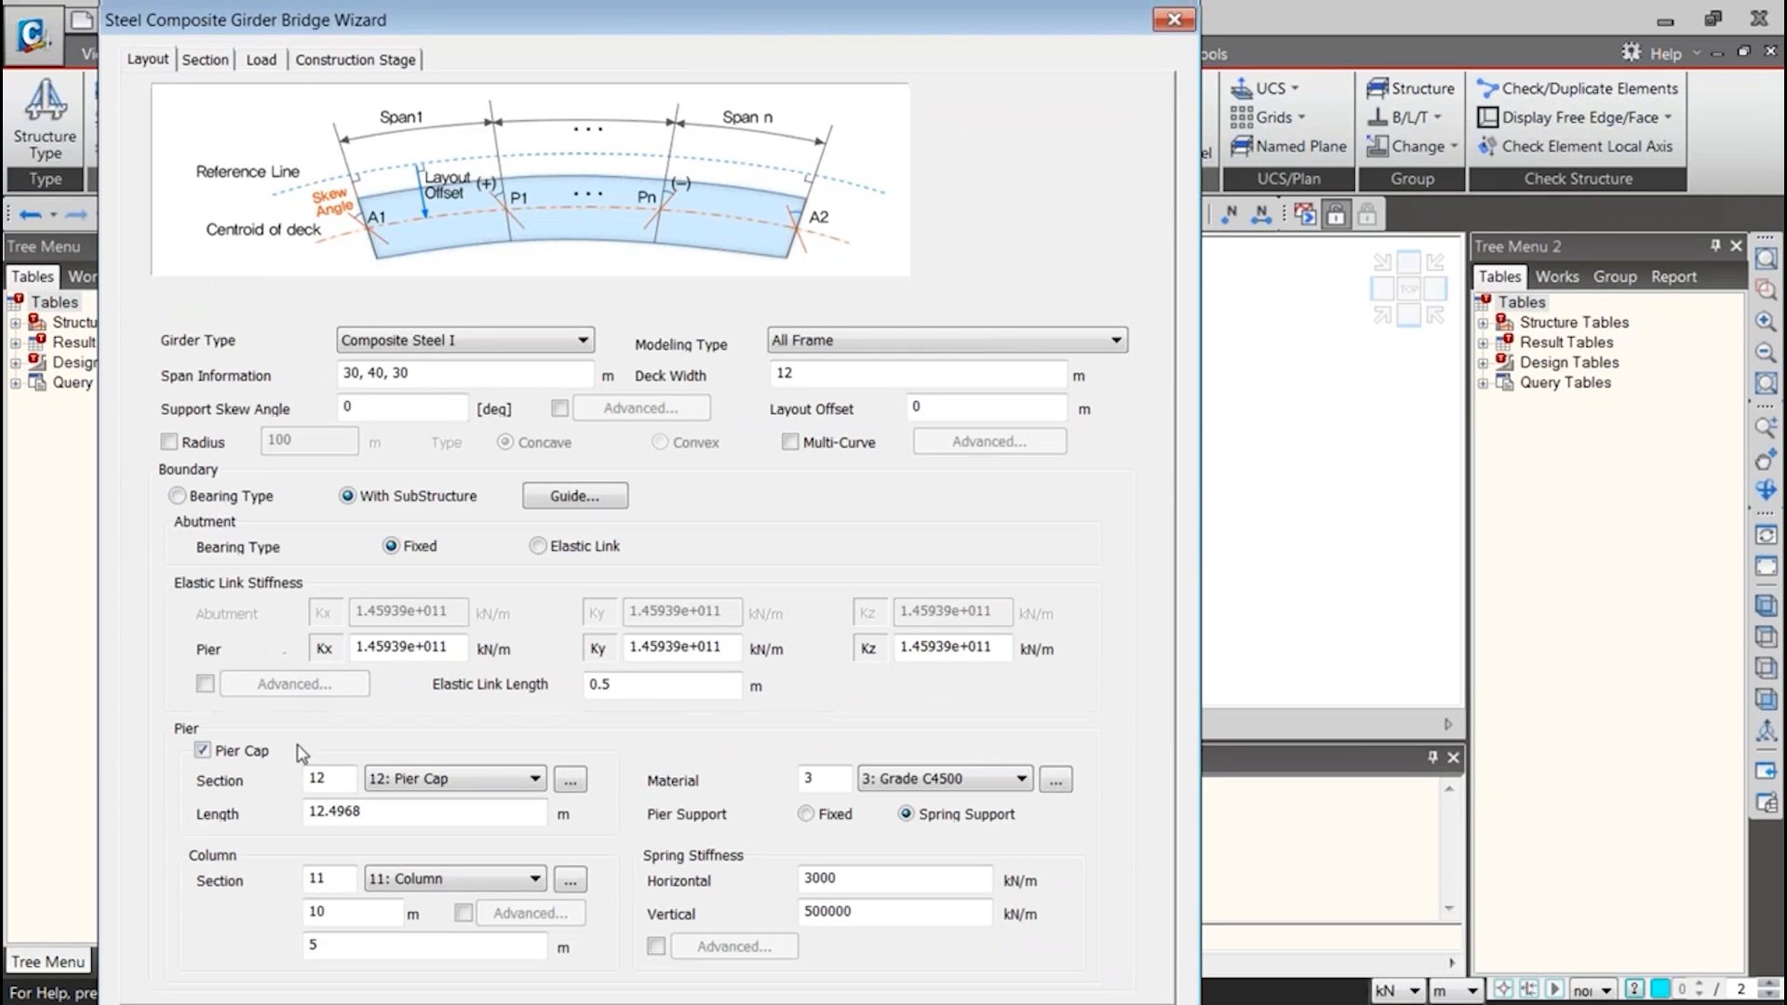
left_click(205, 60)
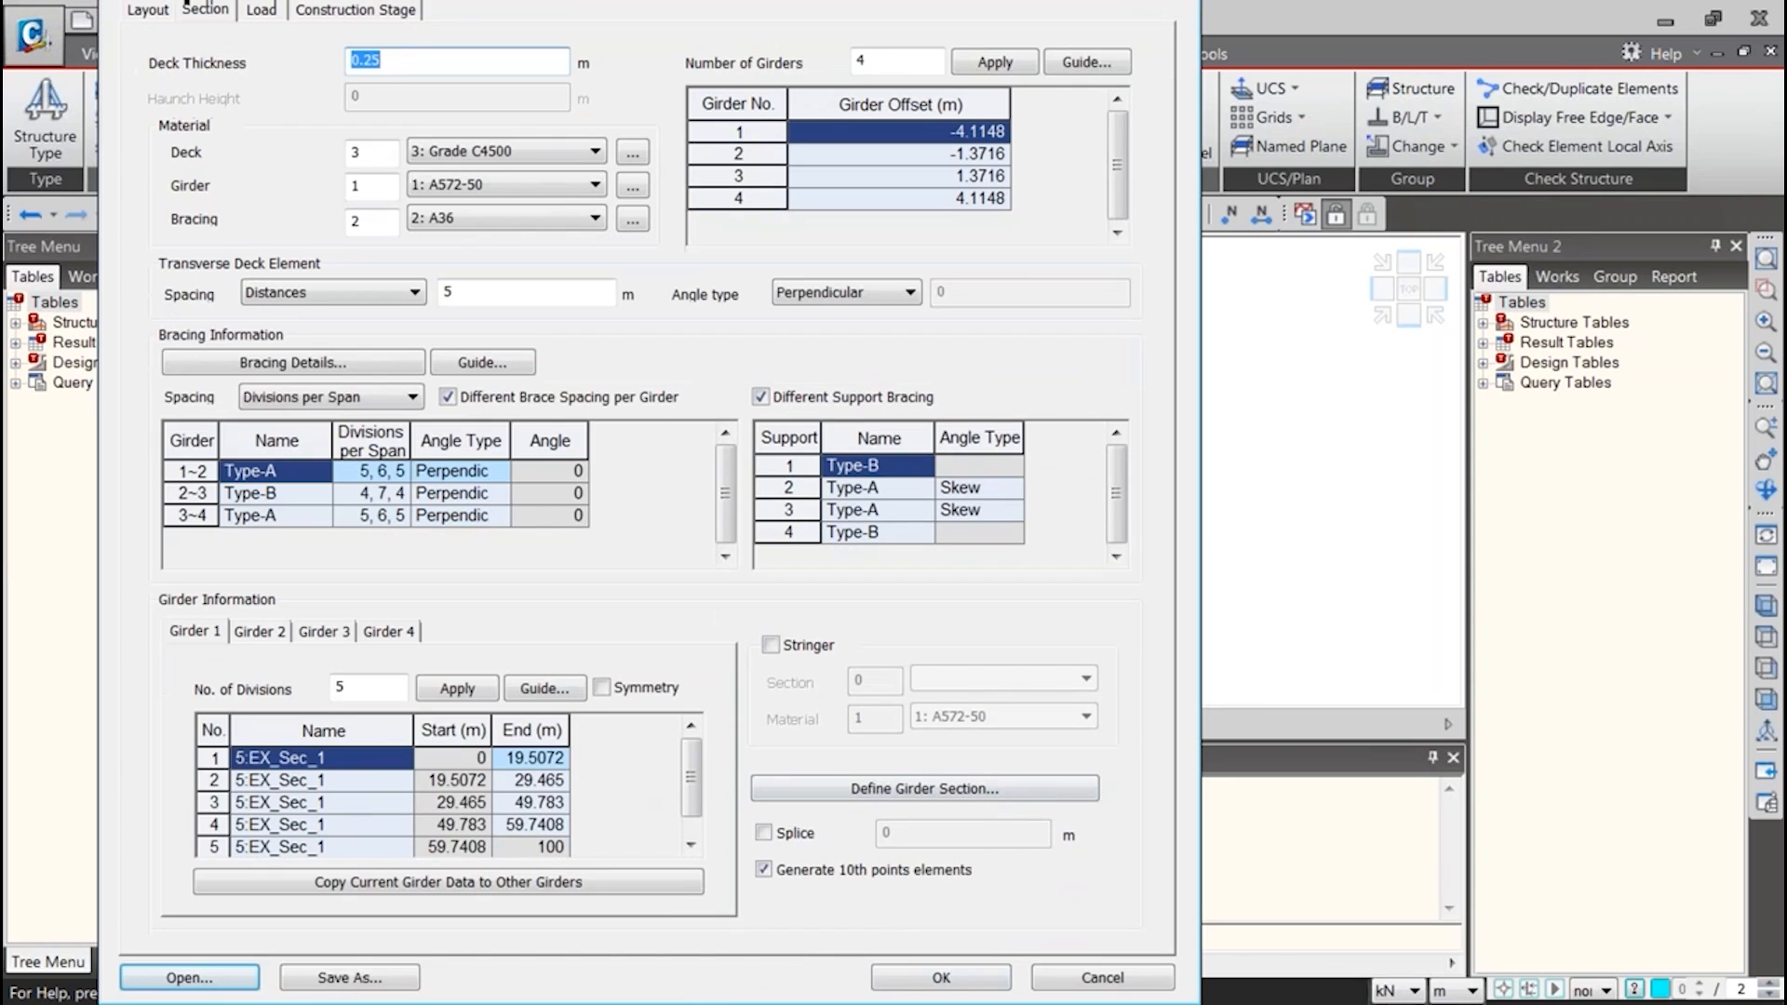
left_click(905, 976)
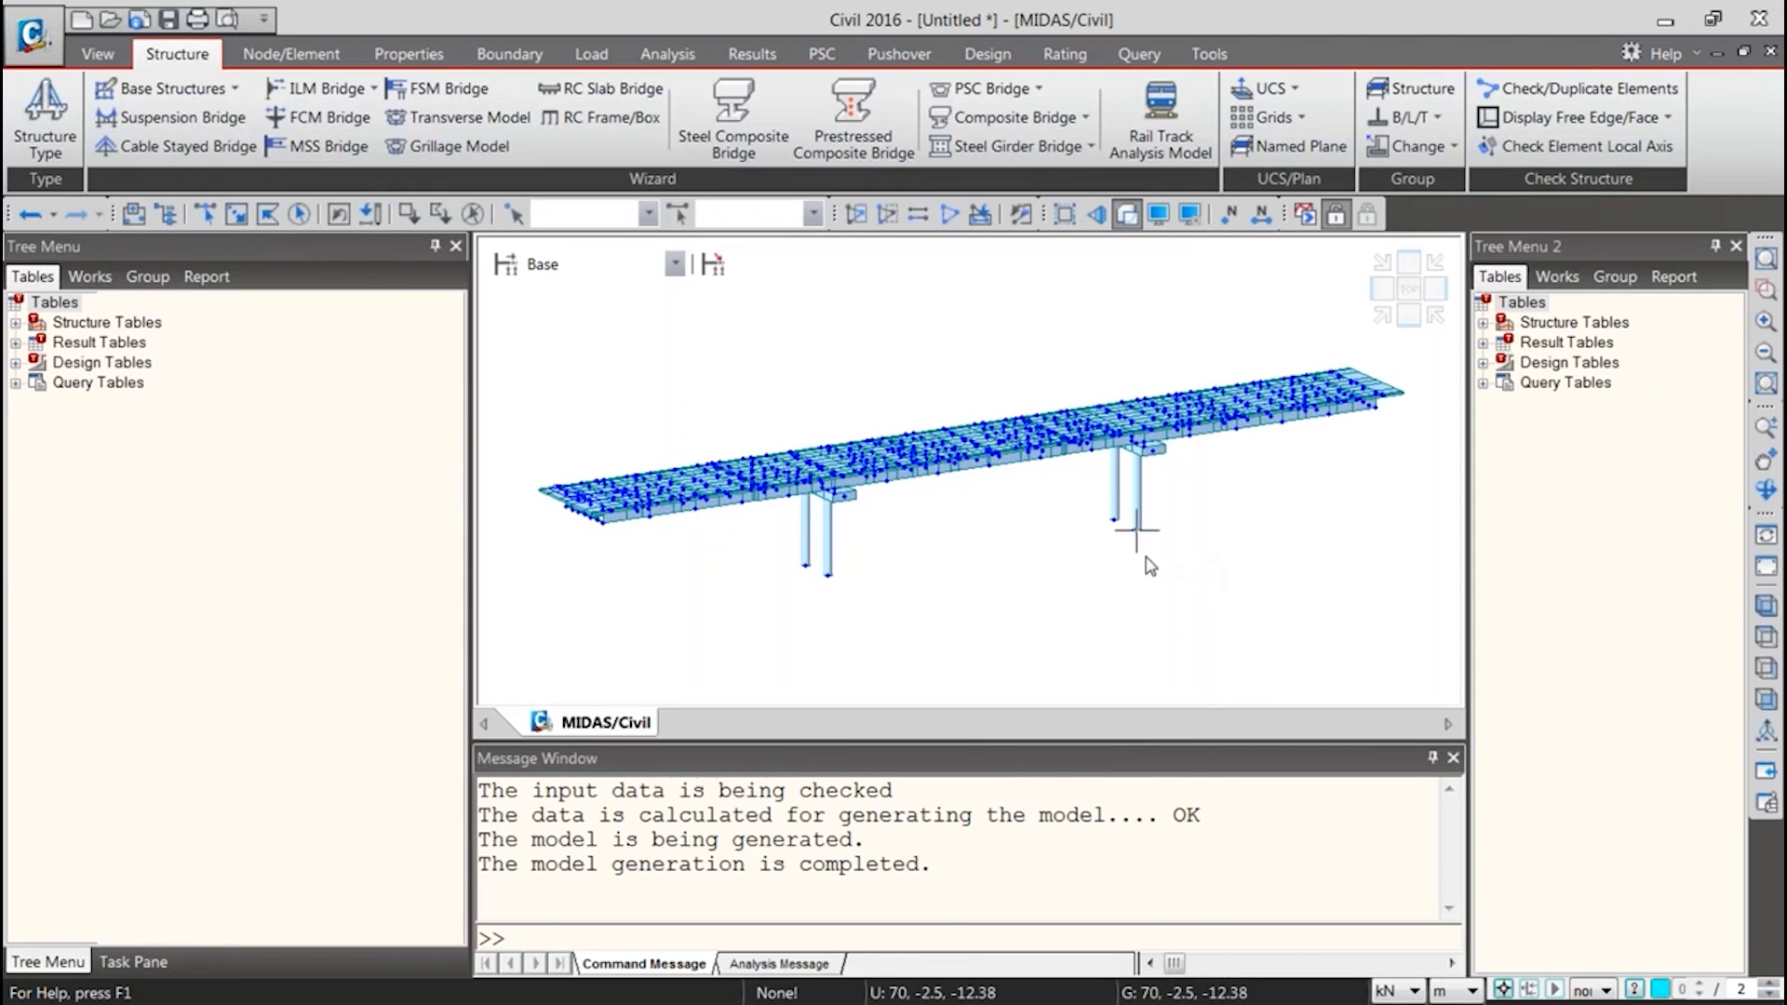
Inspect the generated frame model from above and in 3D, and list its sections in the Works tree
key("ctrl+shift+t")
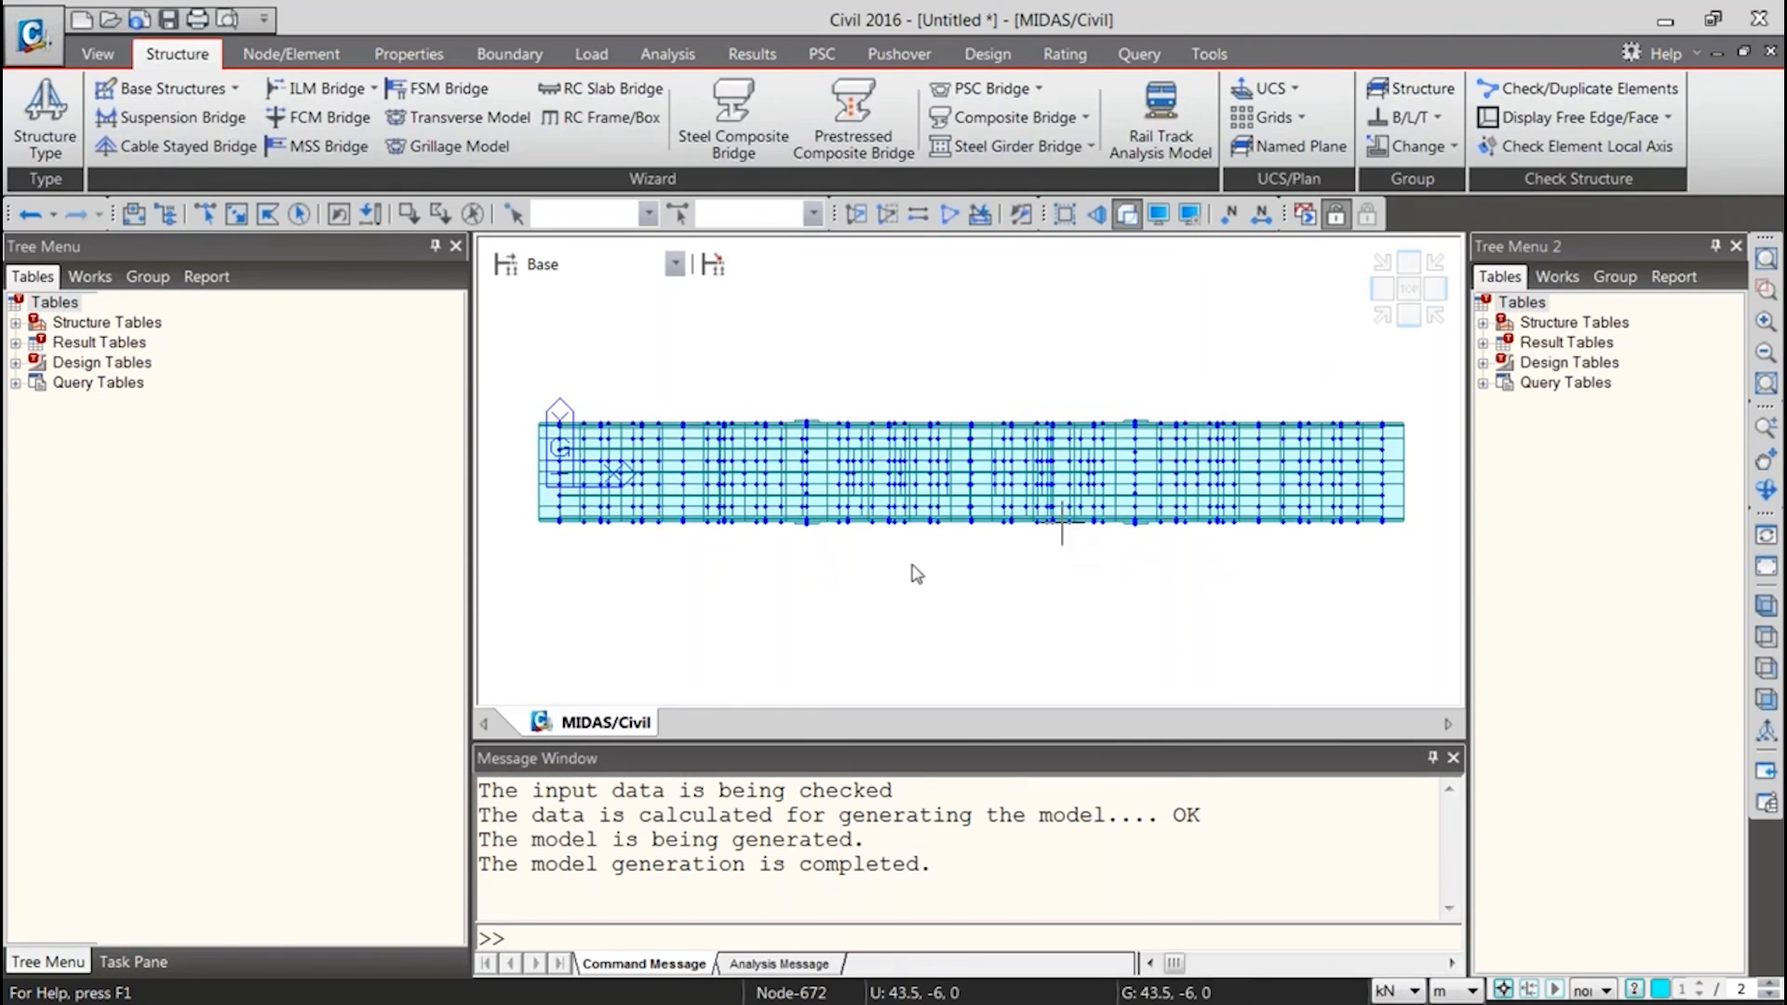
middle_click_drag(796, 571, 965, 374, "ctrl")
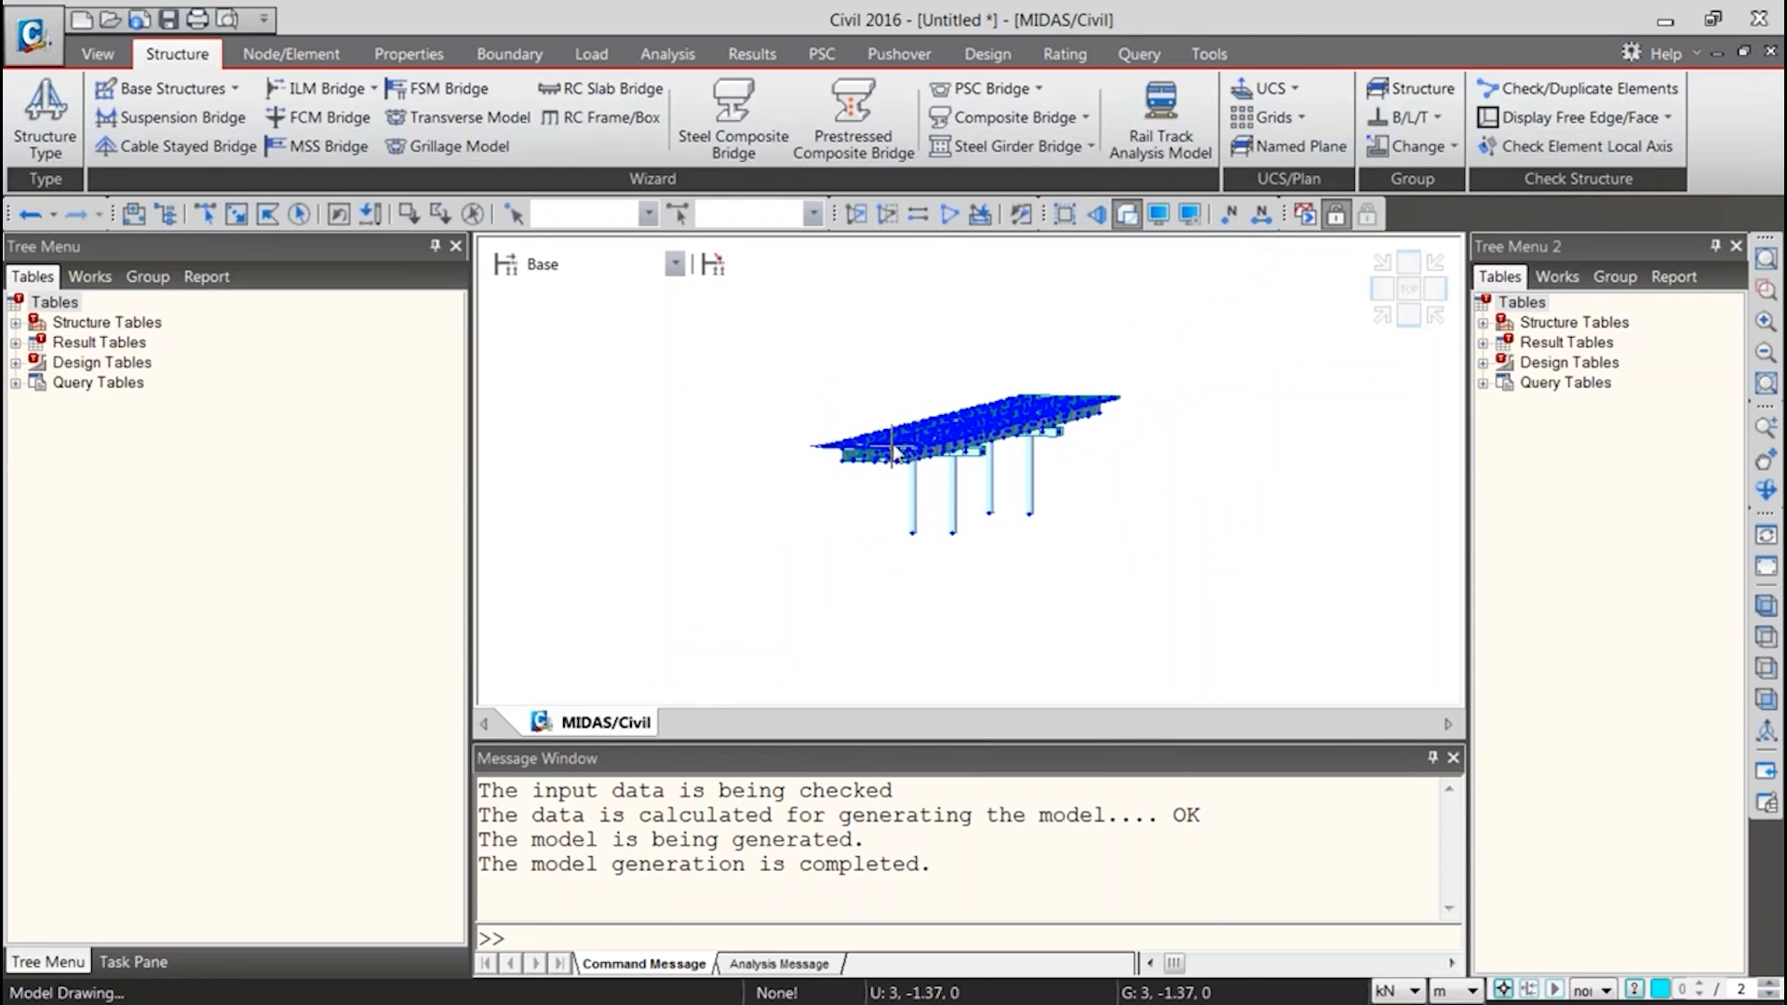
scroll(897, 443, "up", 5)
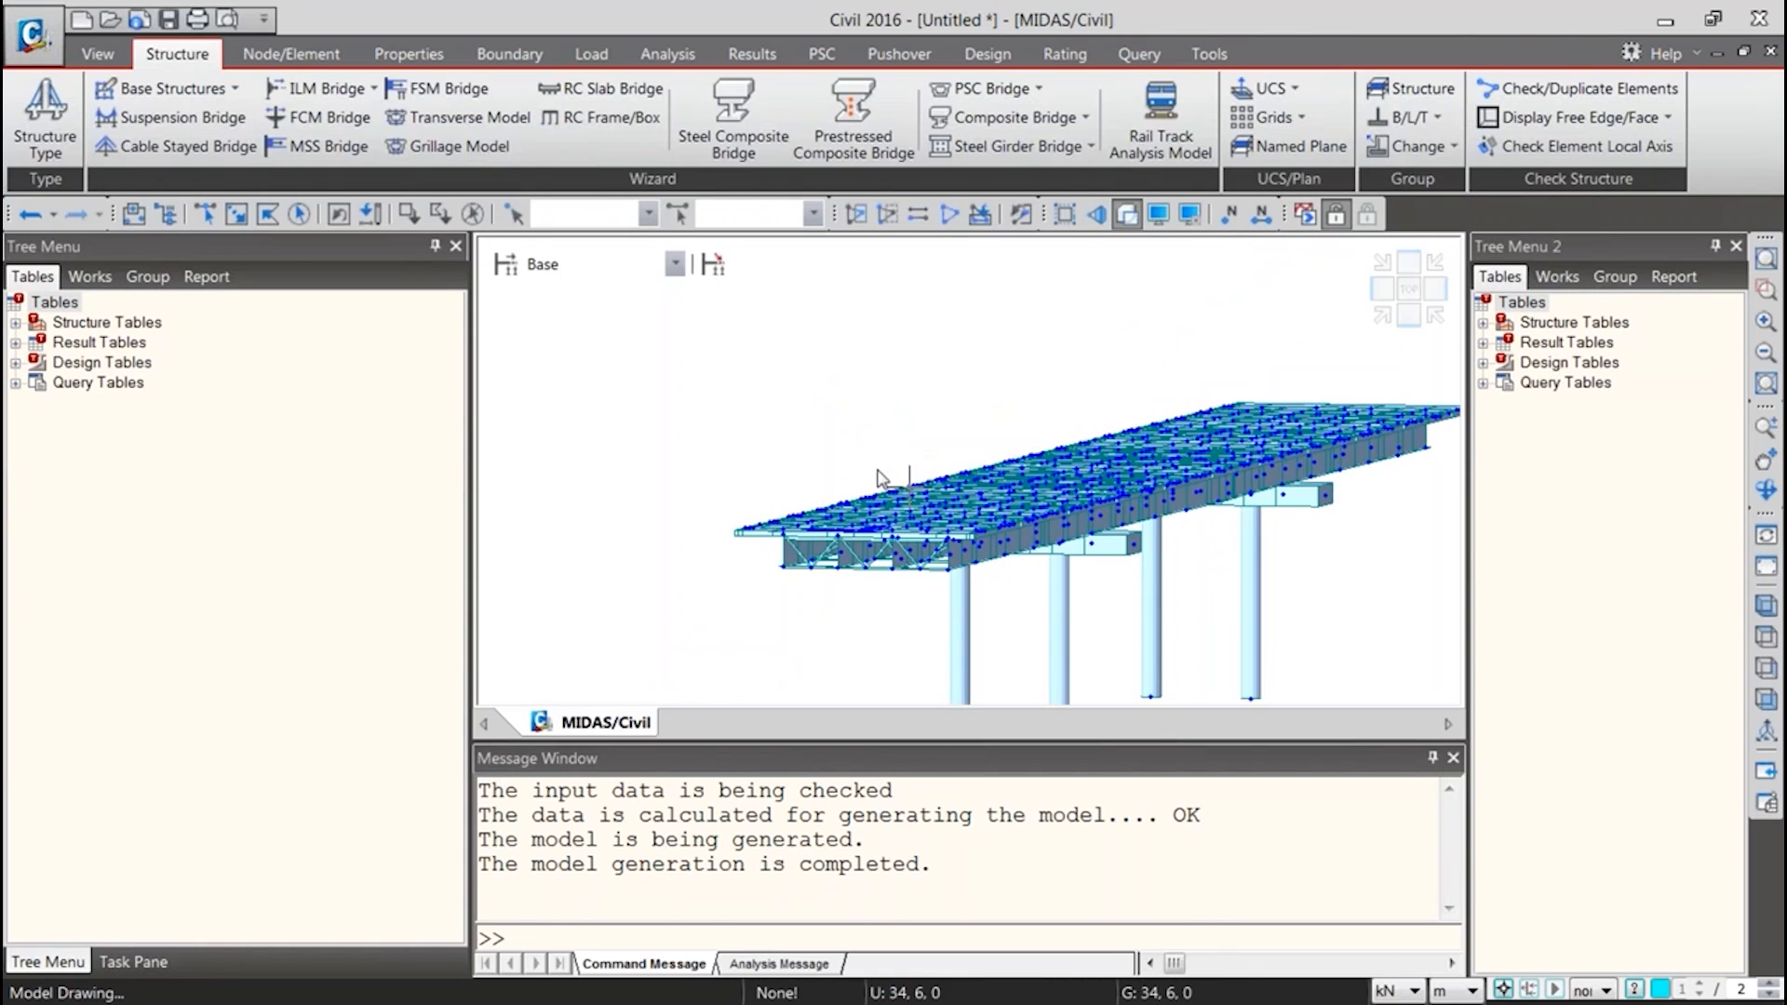
left_click(90, 278)
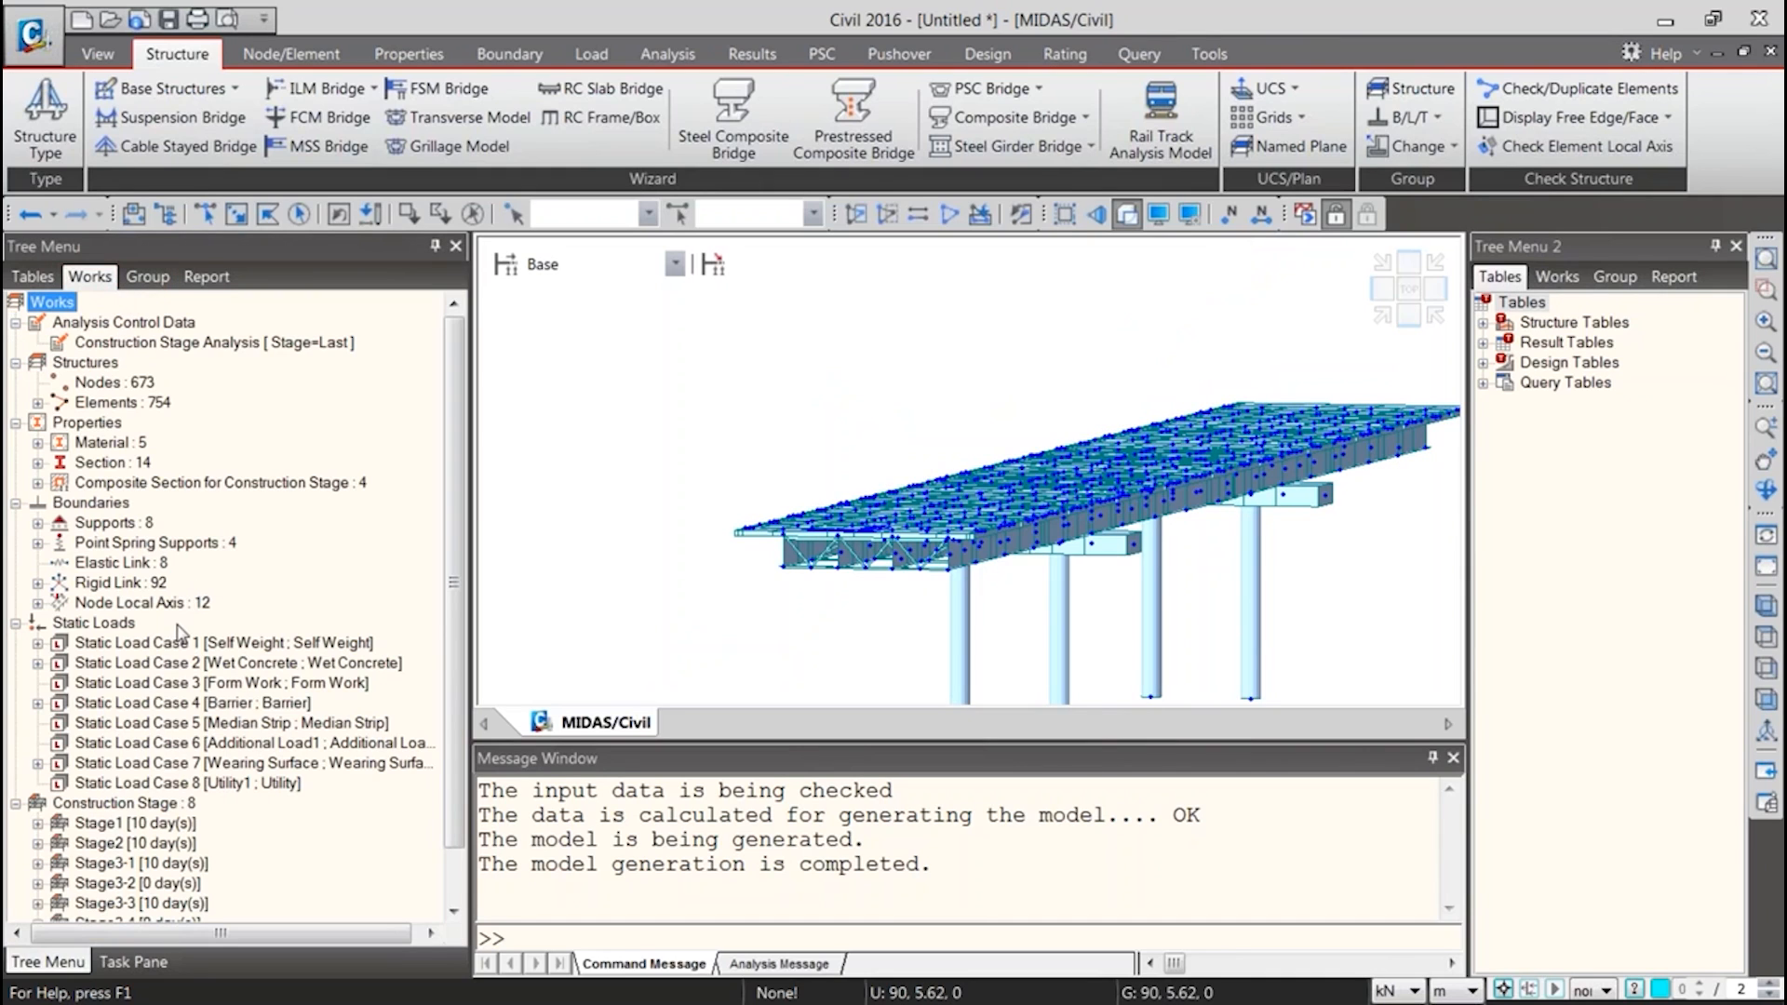
left_click(39, 464)
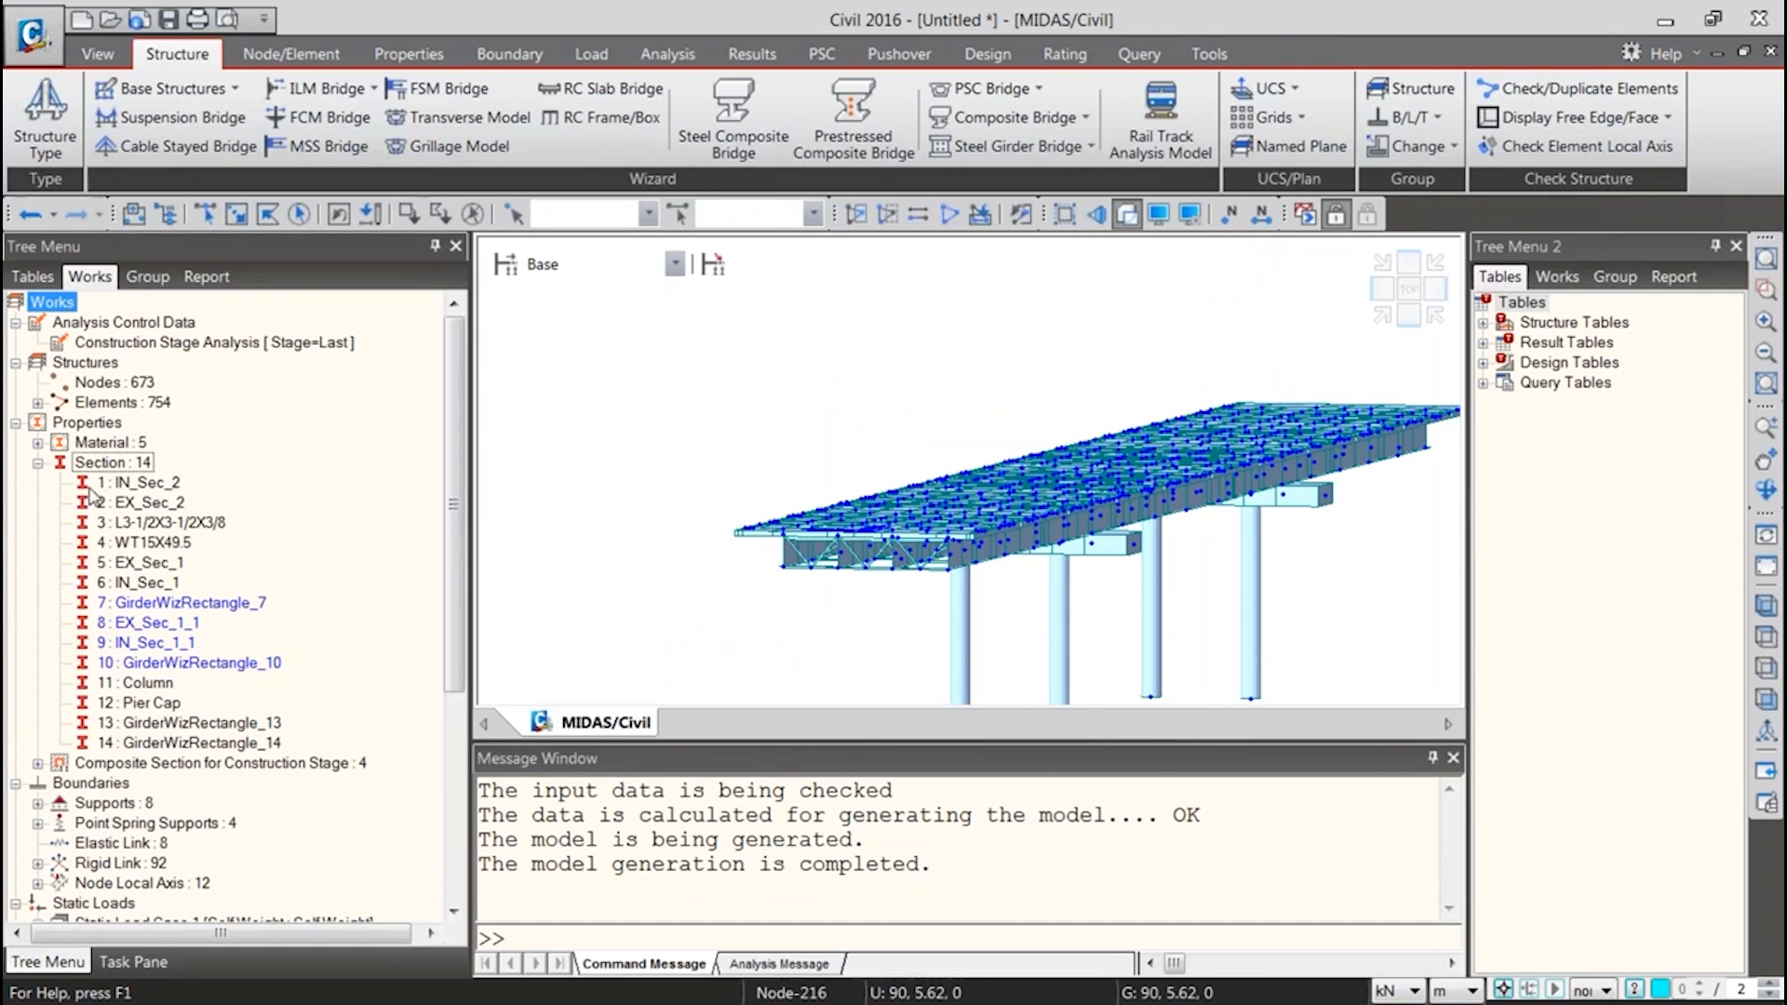
Isolate the girder elements that use section 5 : EX_Sec_1 and show them as wireframe
left_click(156, 564)
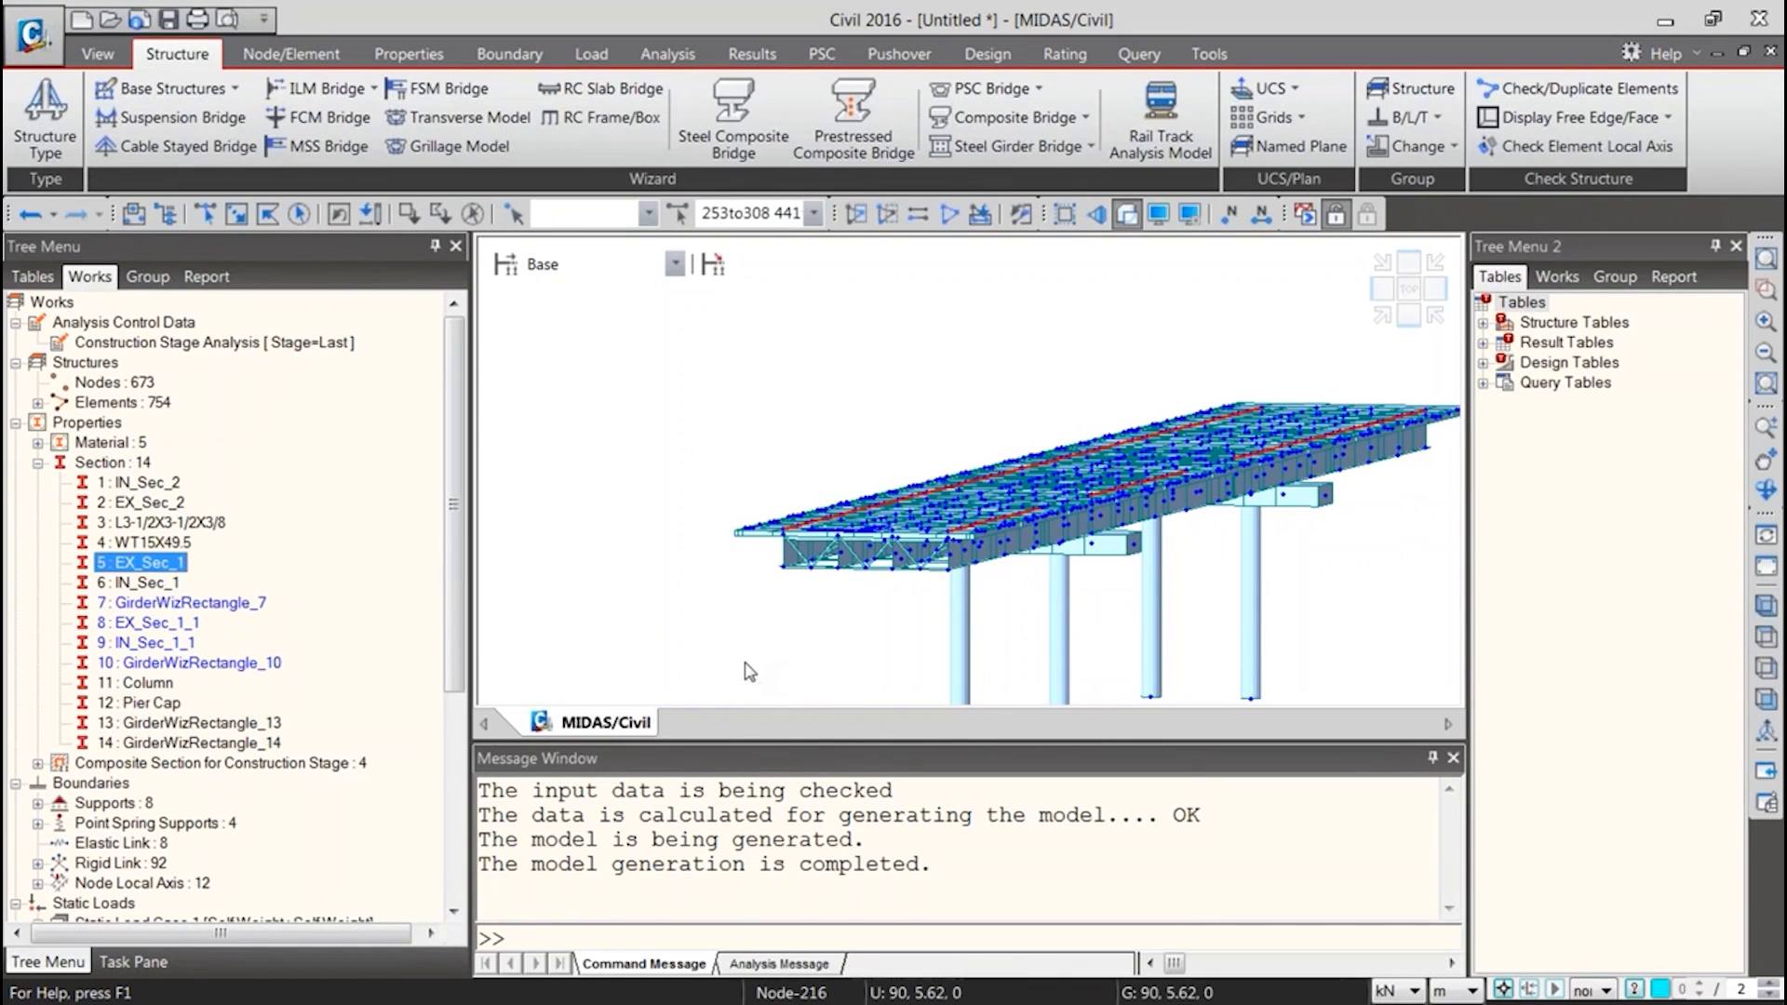
left_click(726, 695)
key("ctrl+shift+Left")
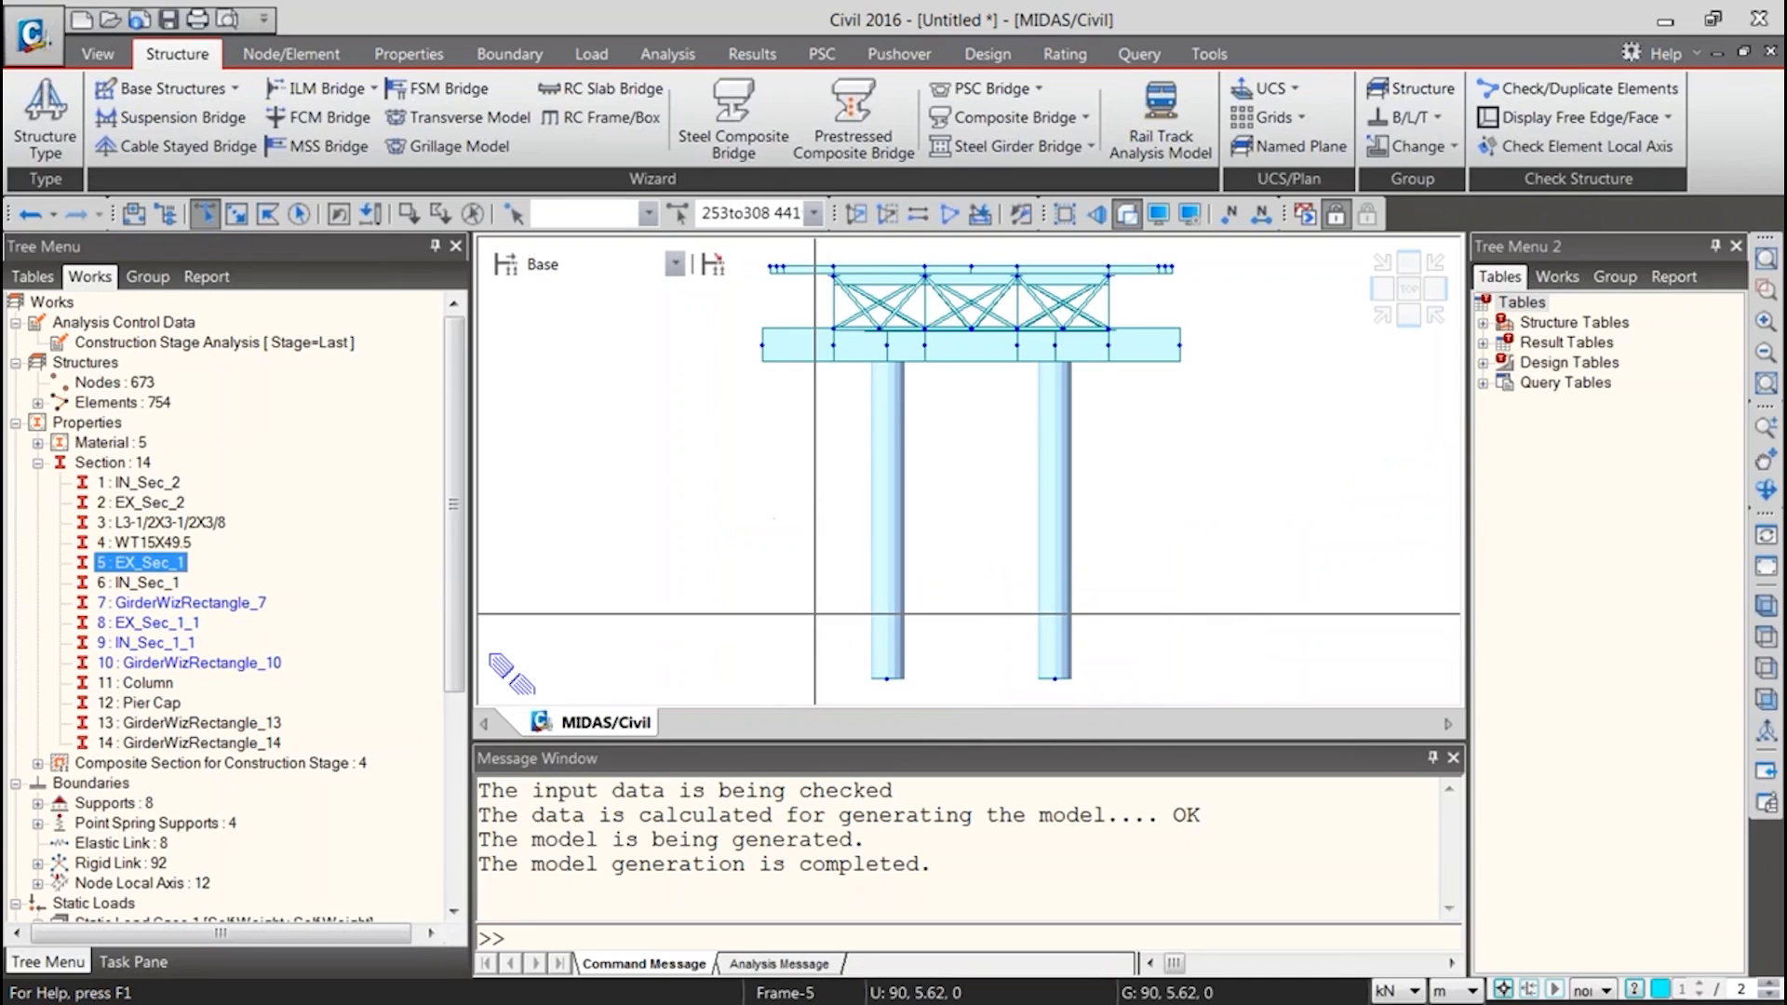
left_click_drag(821, 251, 863, 271)
left_click(472, 214)
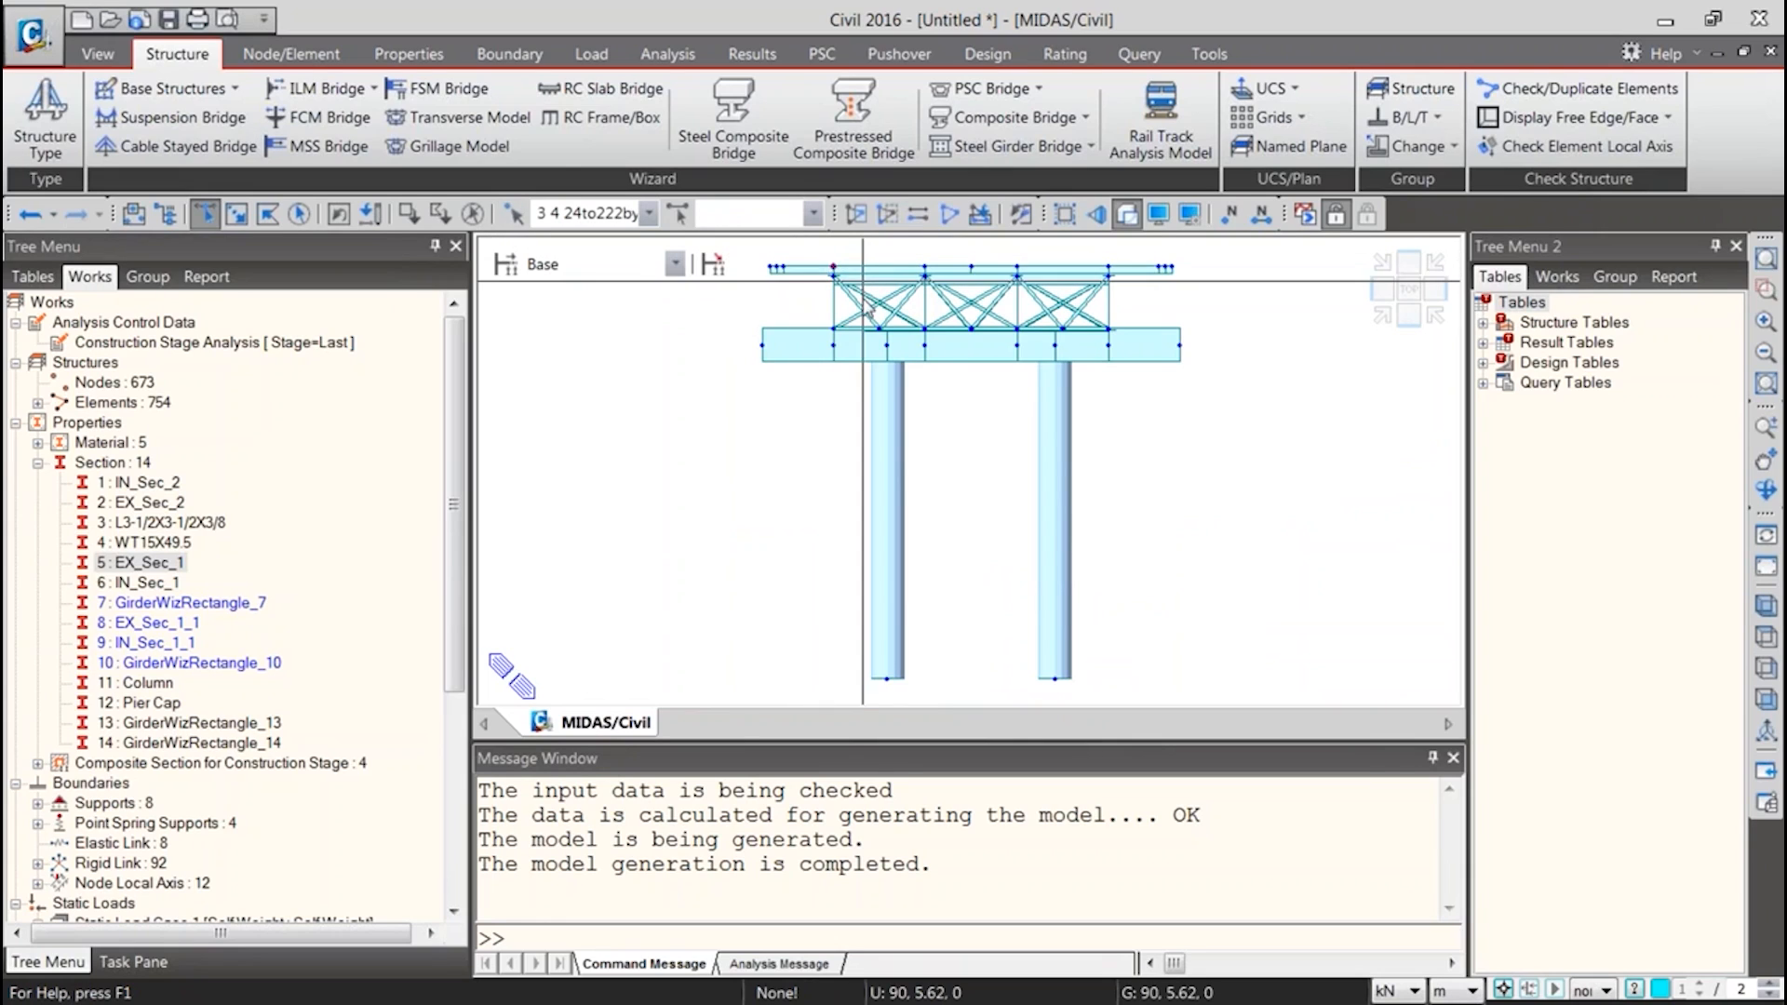
key("ctrl+h")
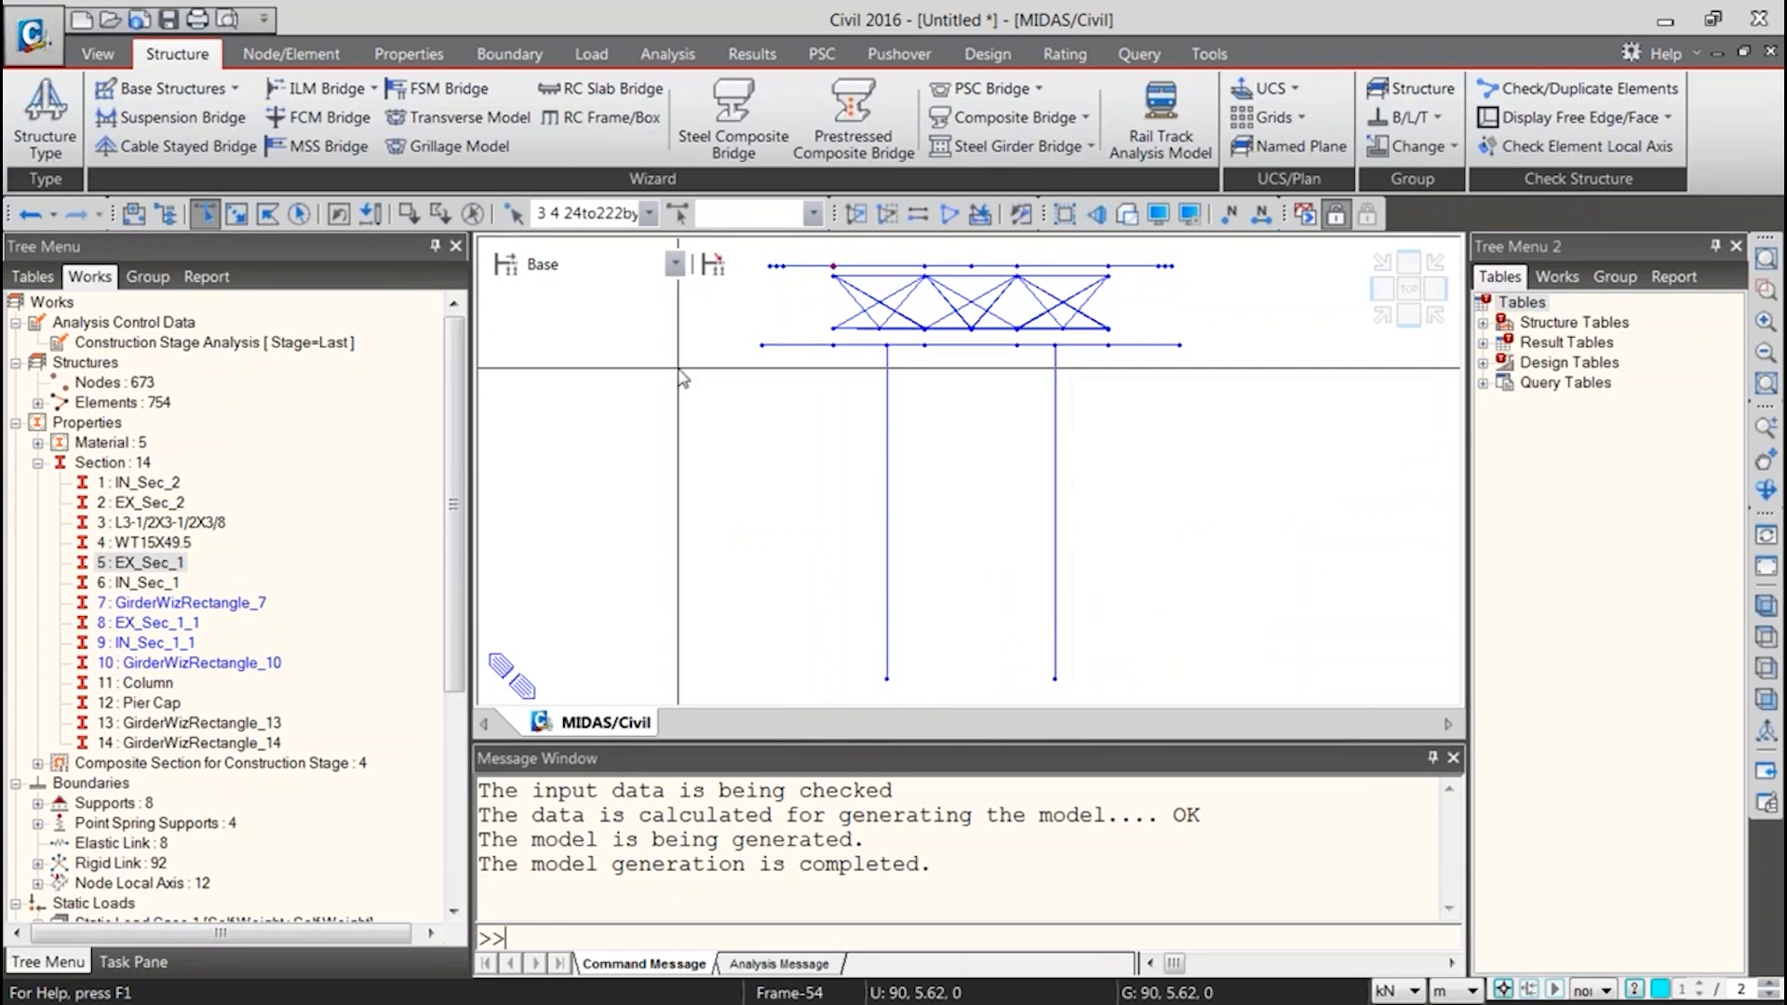
left_click(142, 562)
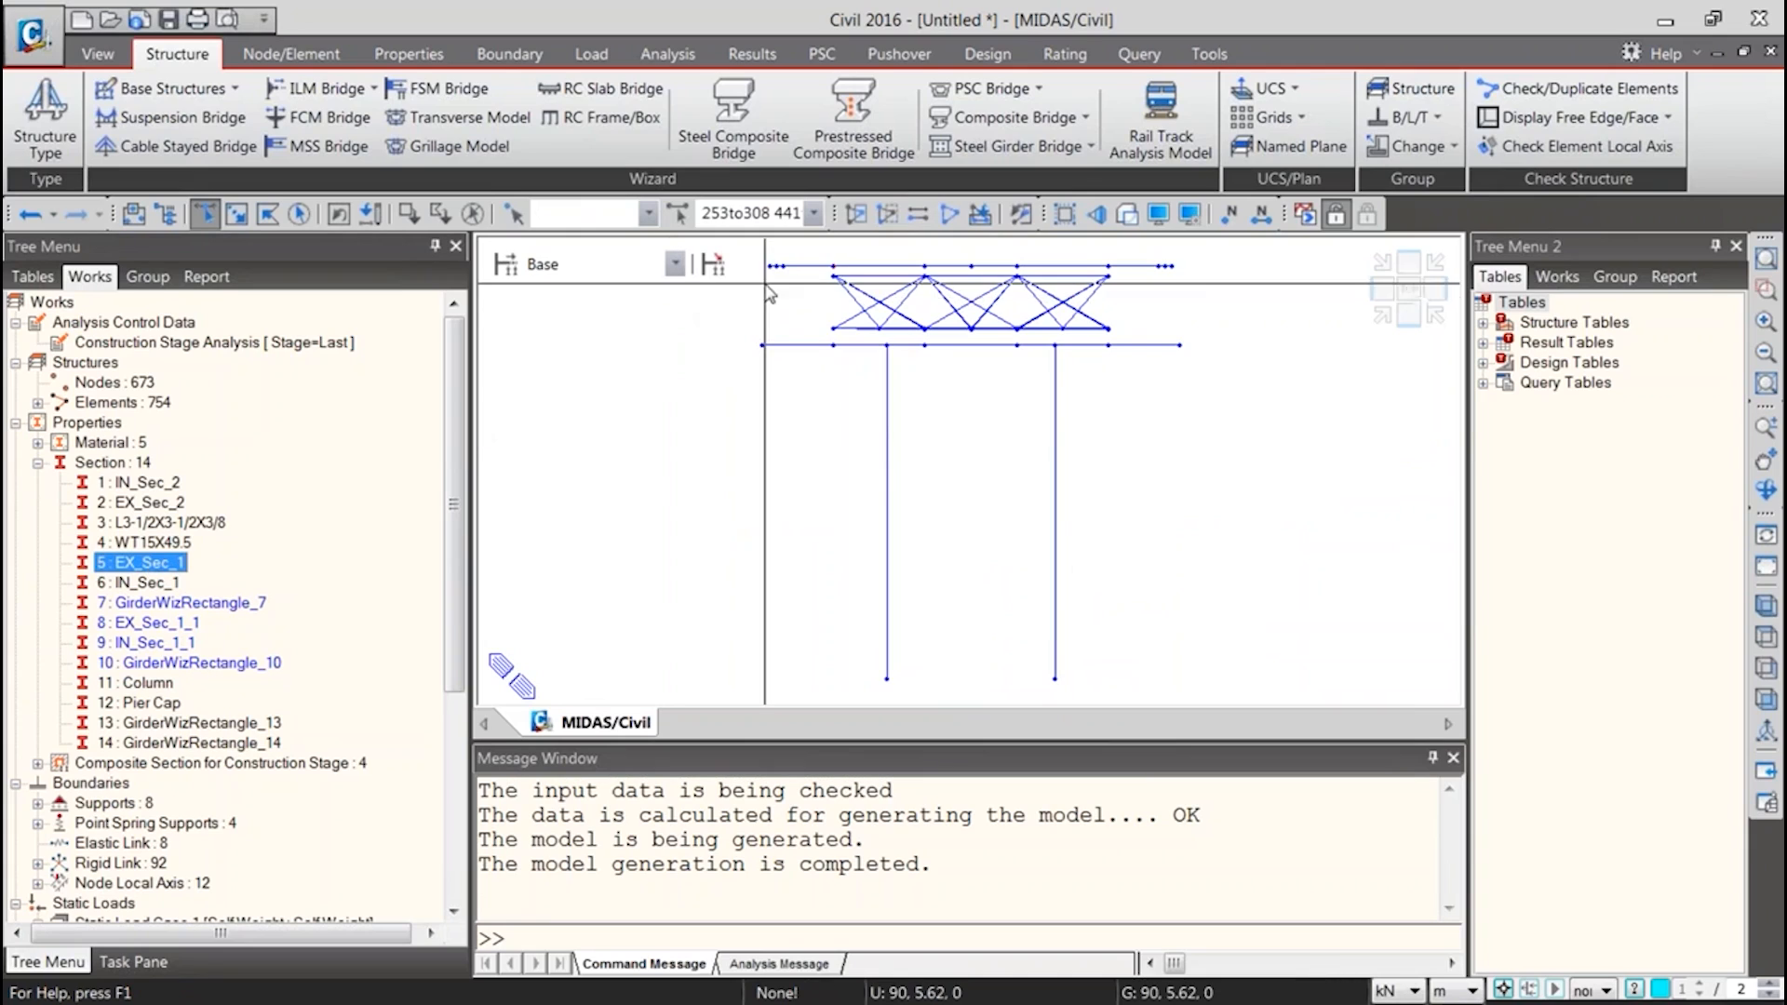
key("F2")
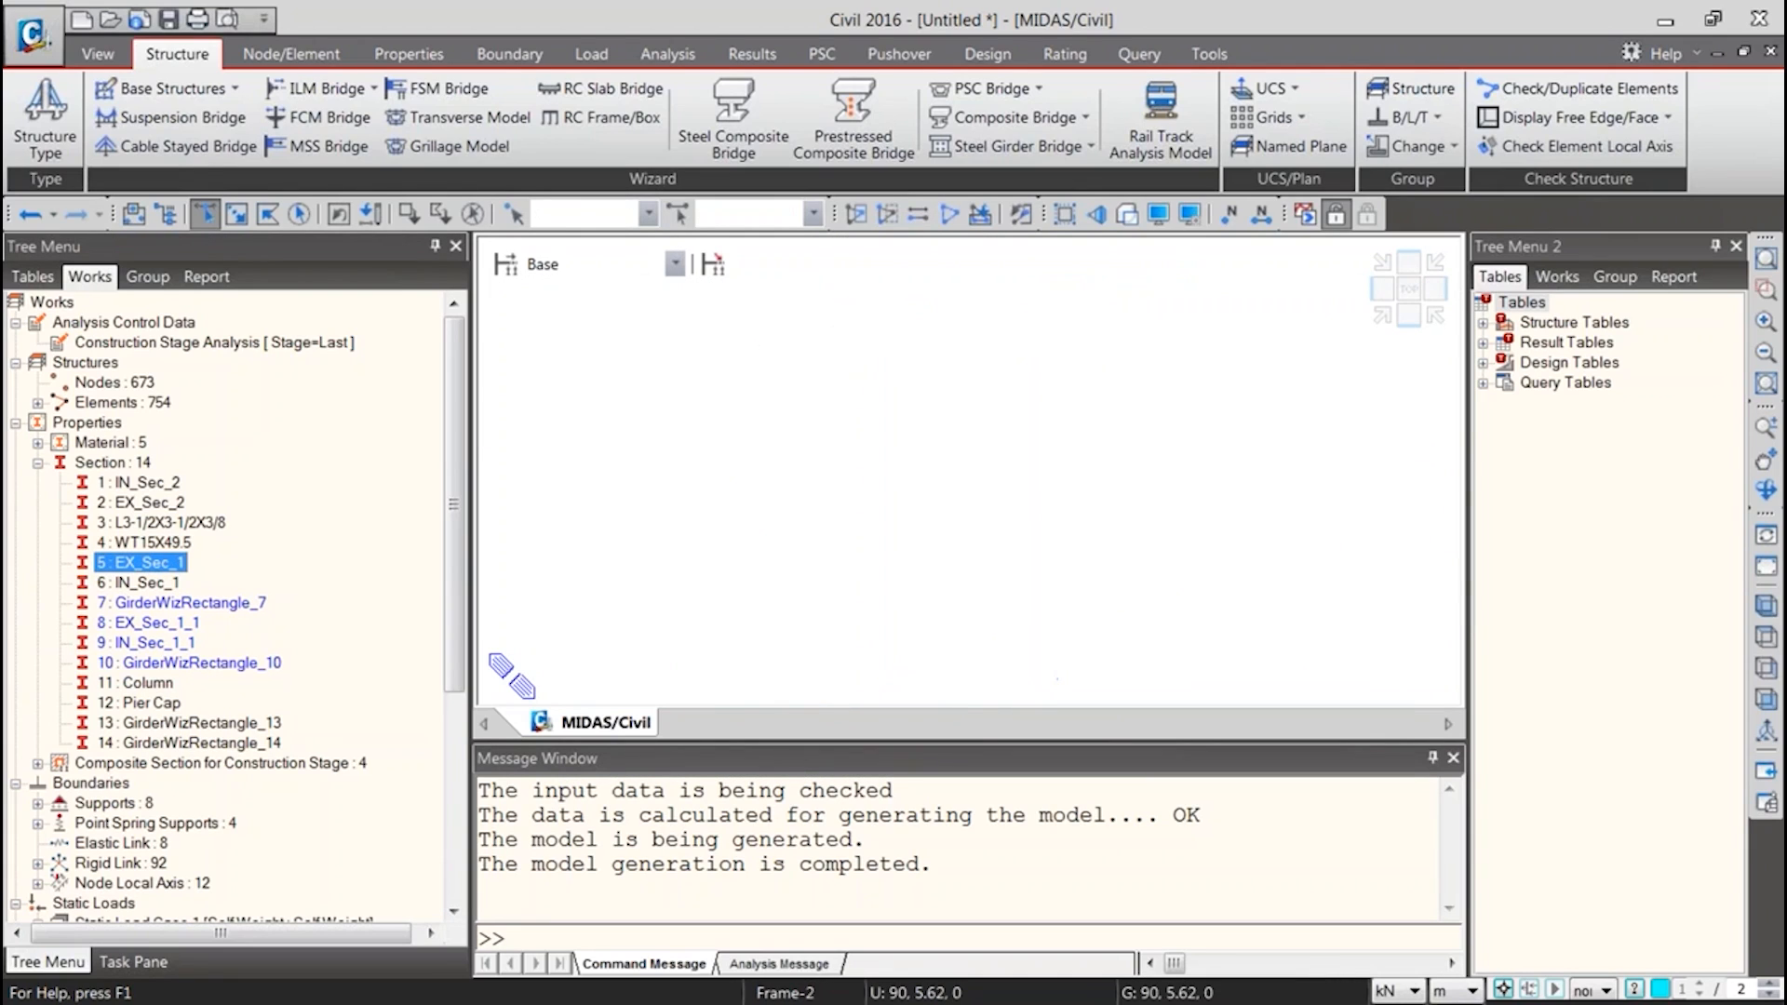
Activate only the full-length exterior girder line, elements 253to308, and show its members with their solid section shapes
left_click_drag(505, 411, 1412, 478)
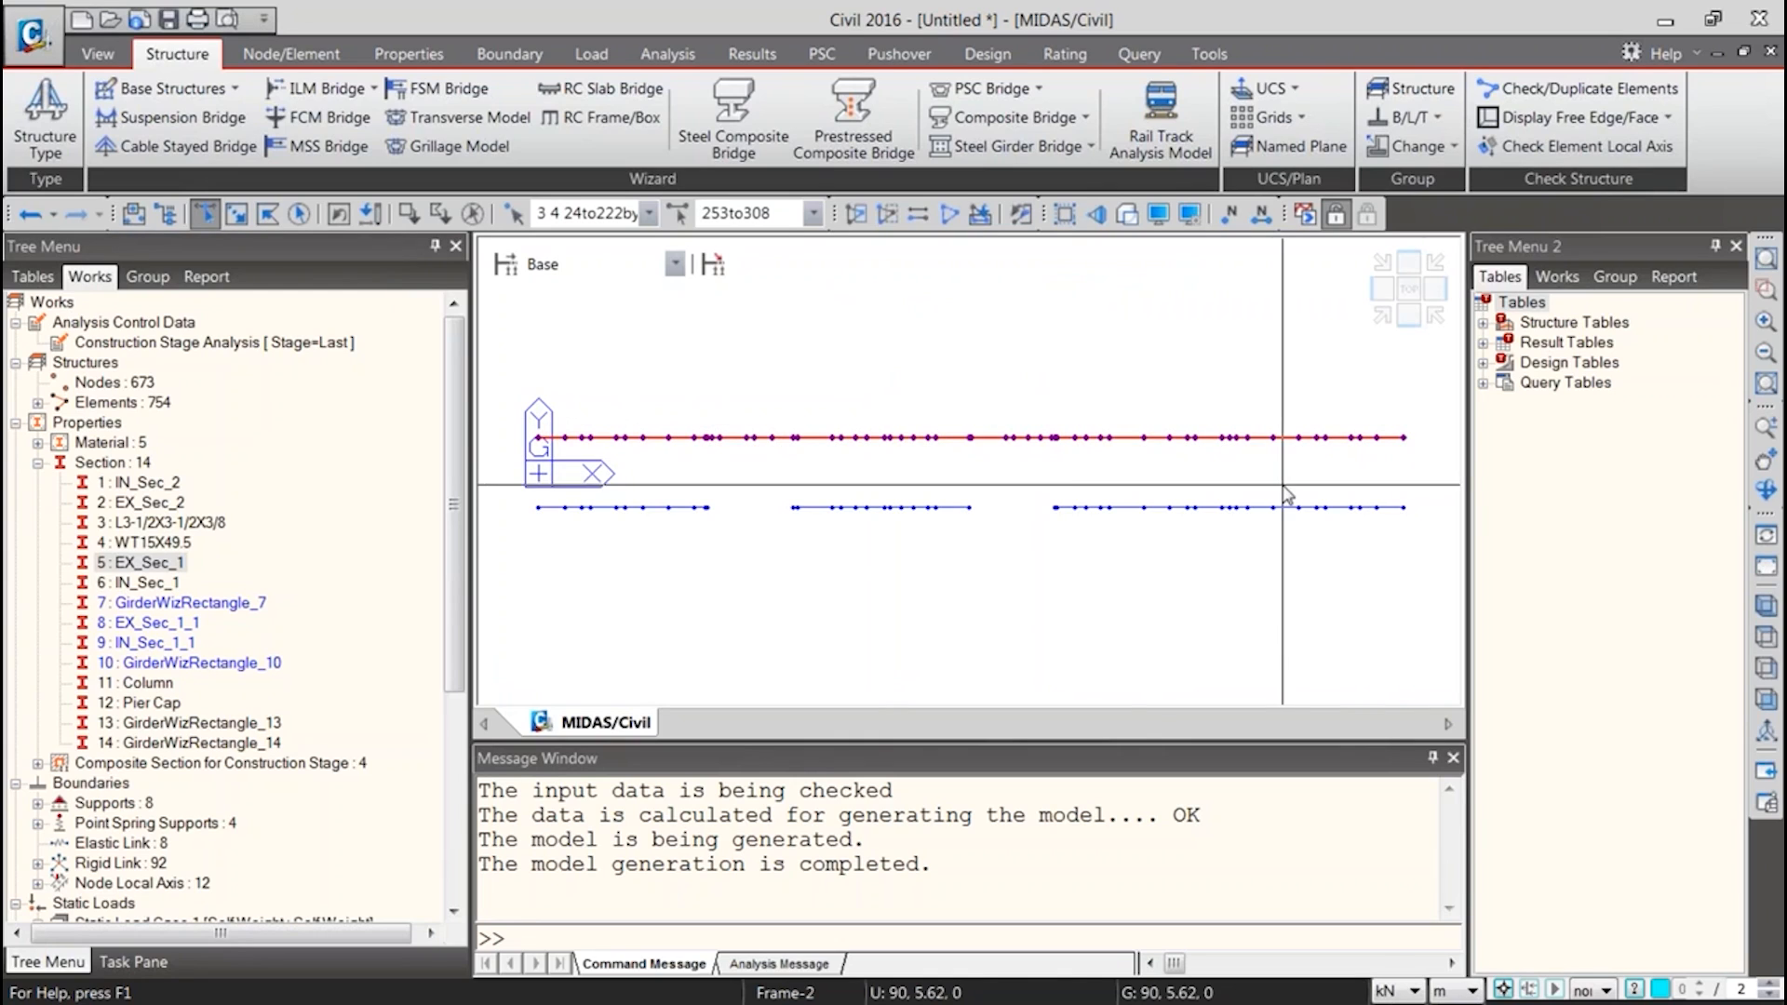
left_click(853, 221)
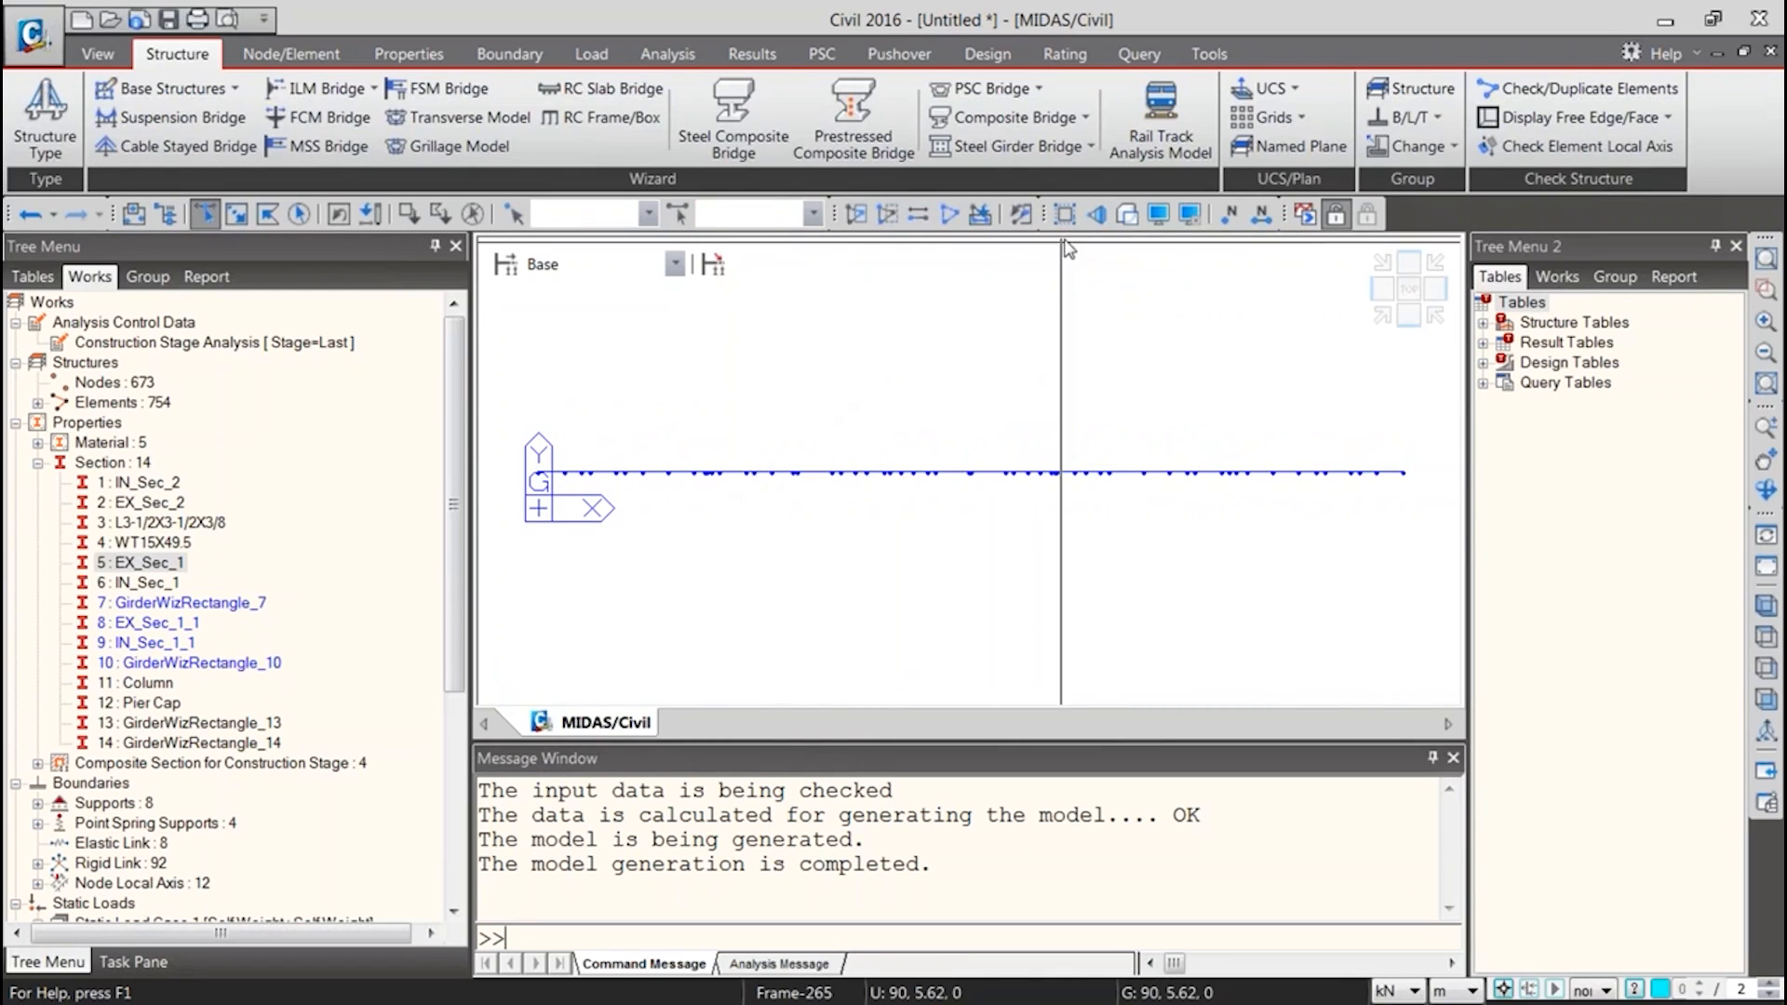
left_click(1127, 214)
Examine the isolated exterior girder in 3D along its whole length, from the origin end to the far end
middle_click_drag(533, 523, 698, 365, "ctrl")
scroll(837, 549, "up", 3)
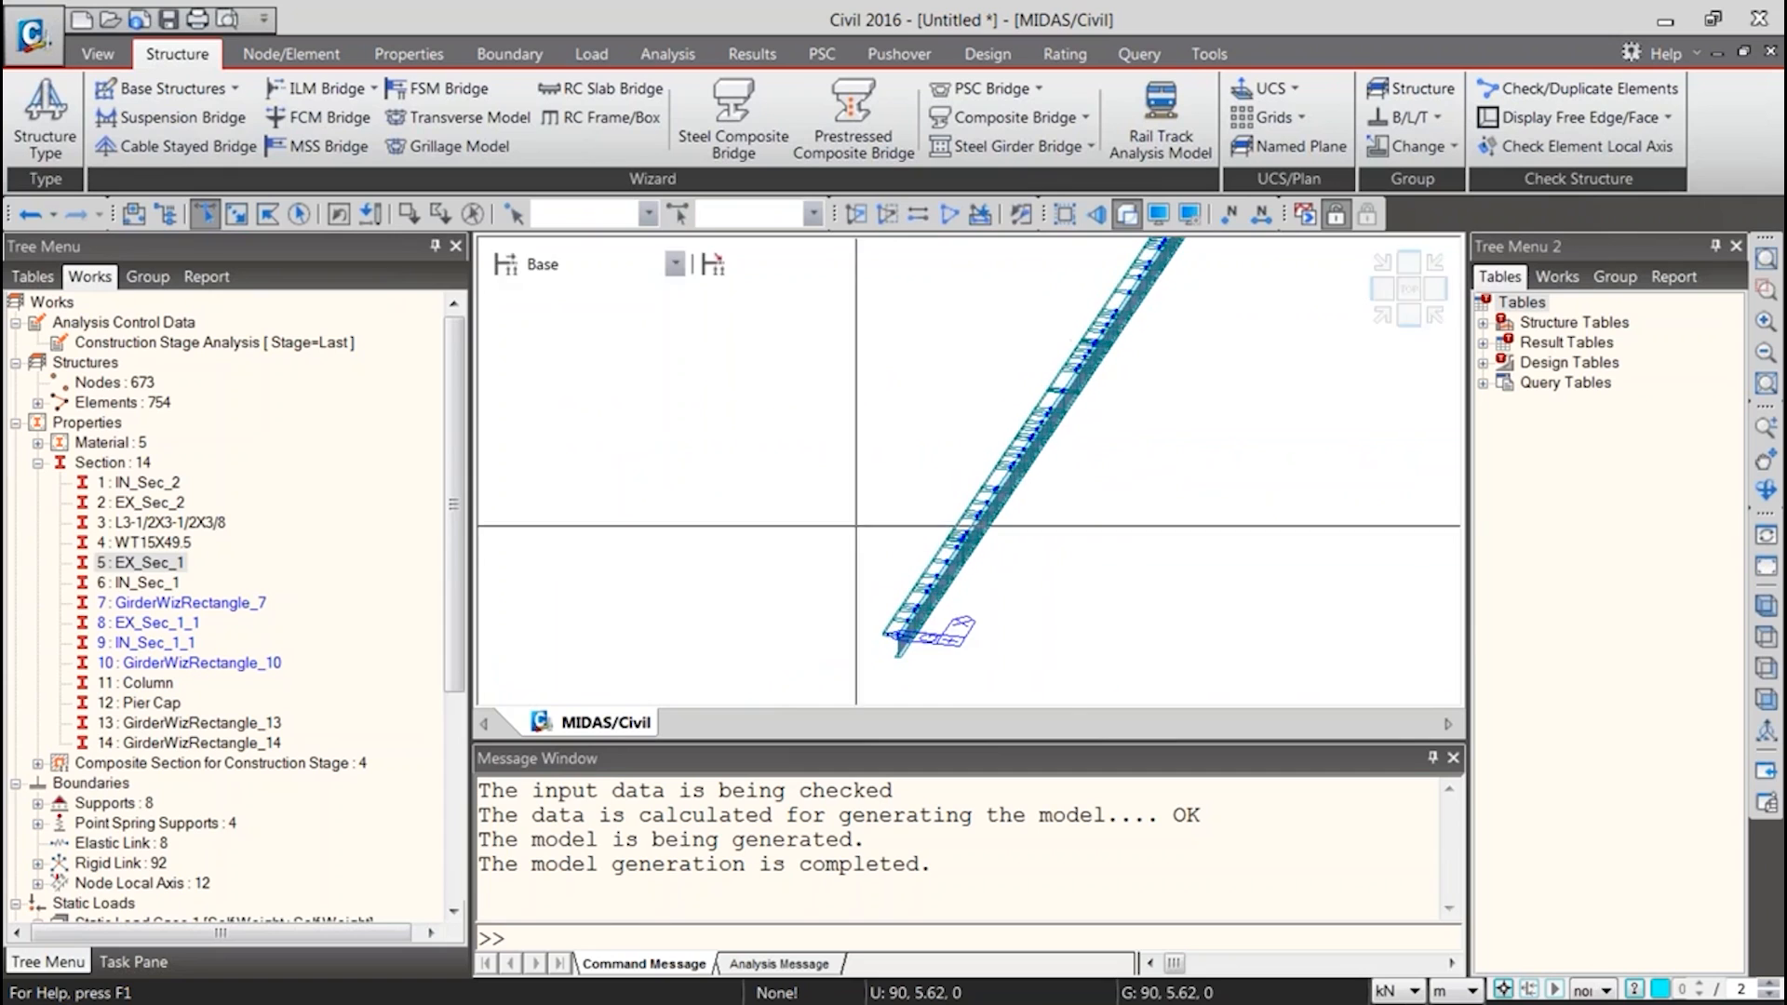
scroll(958, 539, "up", 5)
middle_click_drag(958, 540, 1119, 324, "ctrl")
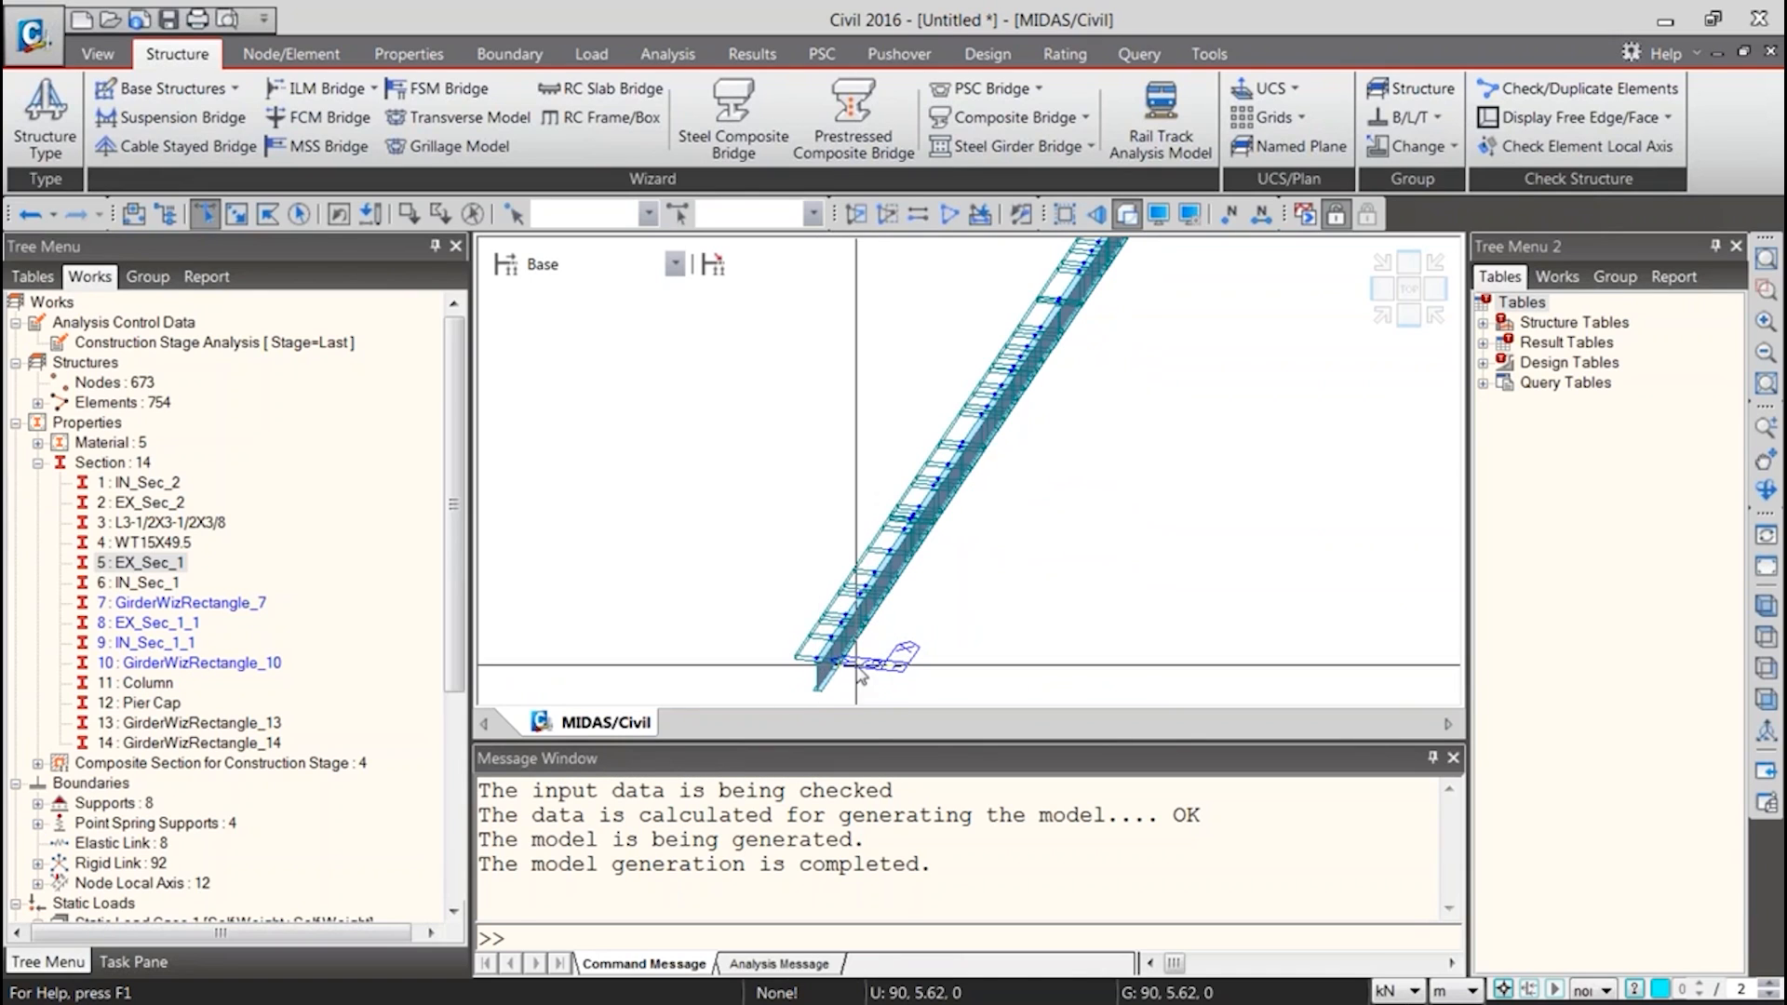
middle_click_drag(1105, 371, 868, 743)
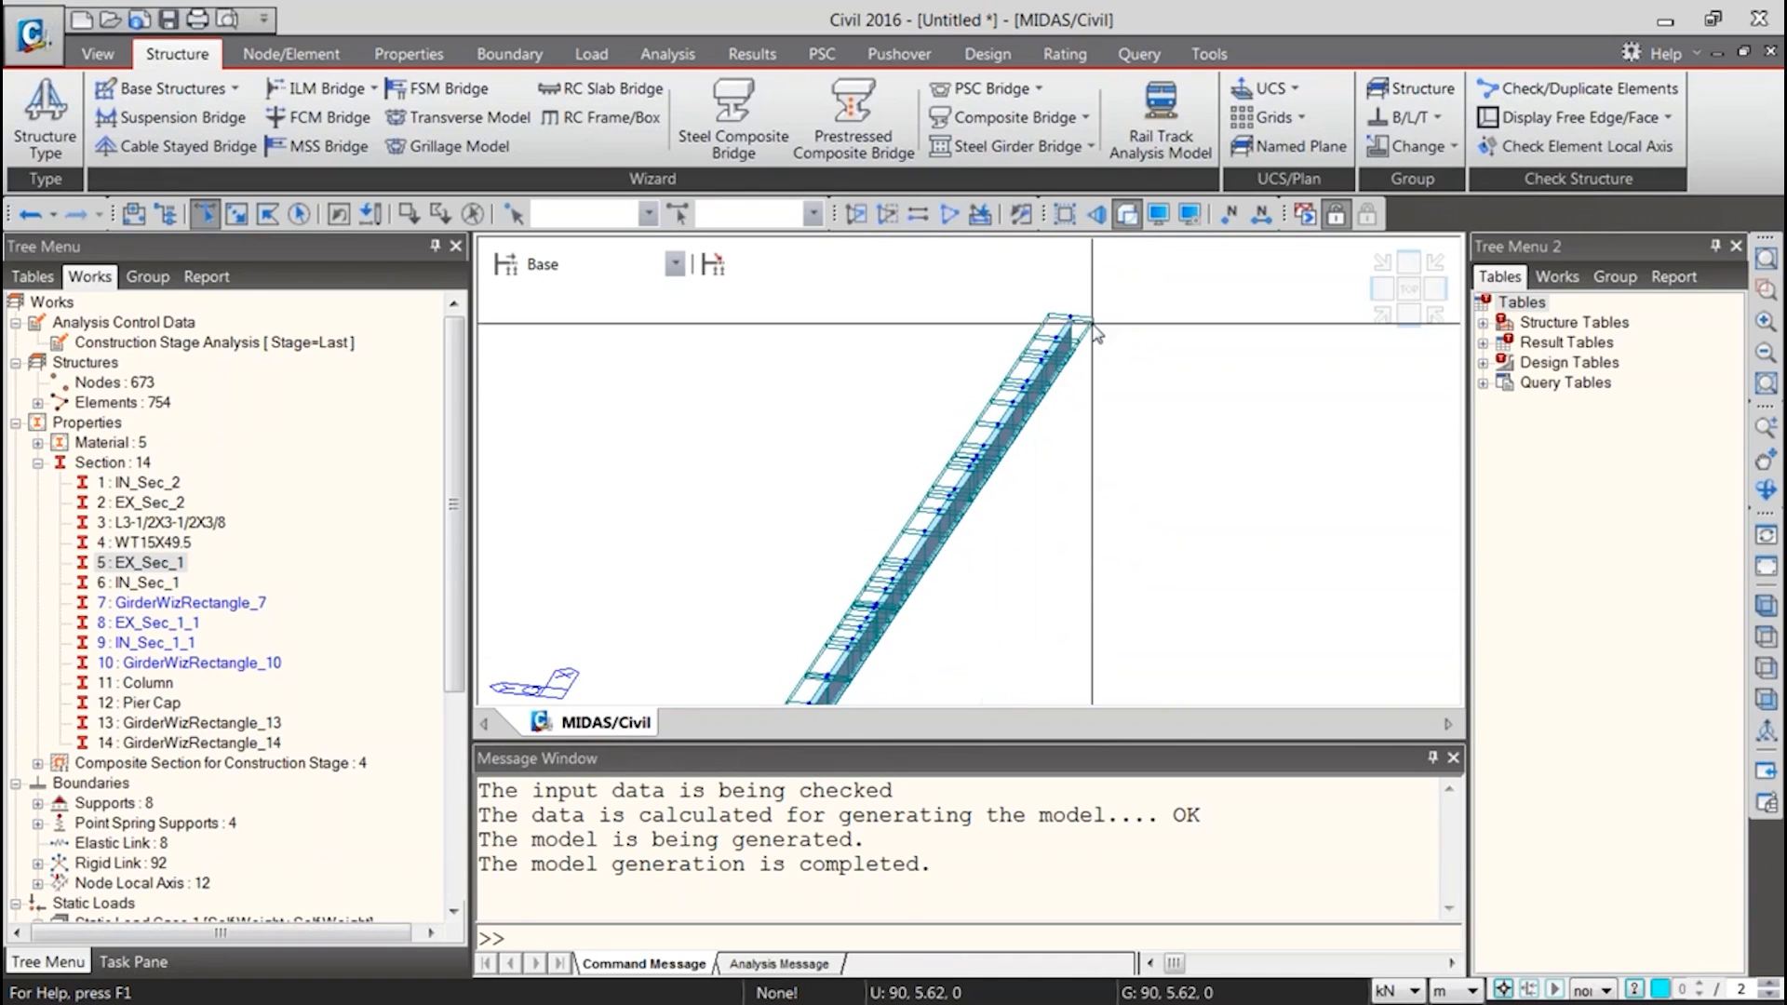
middle_click_drag(1000, 494, 1096, 370)
scroll(1096, 370, "down", 3)
scroll(1096, 371, "down", 2)
middle_click_drag(1010, 555, 918, 499)
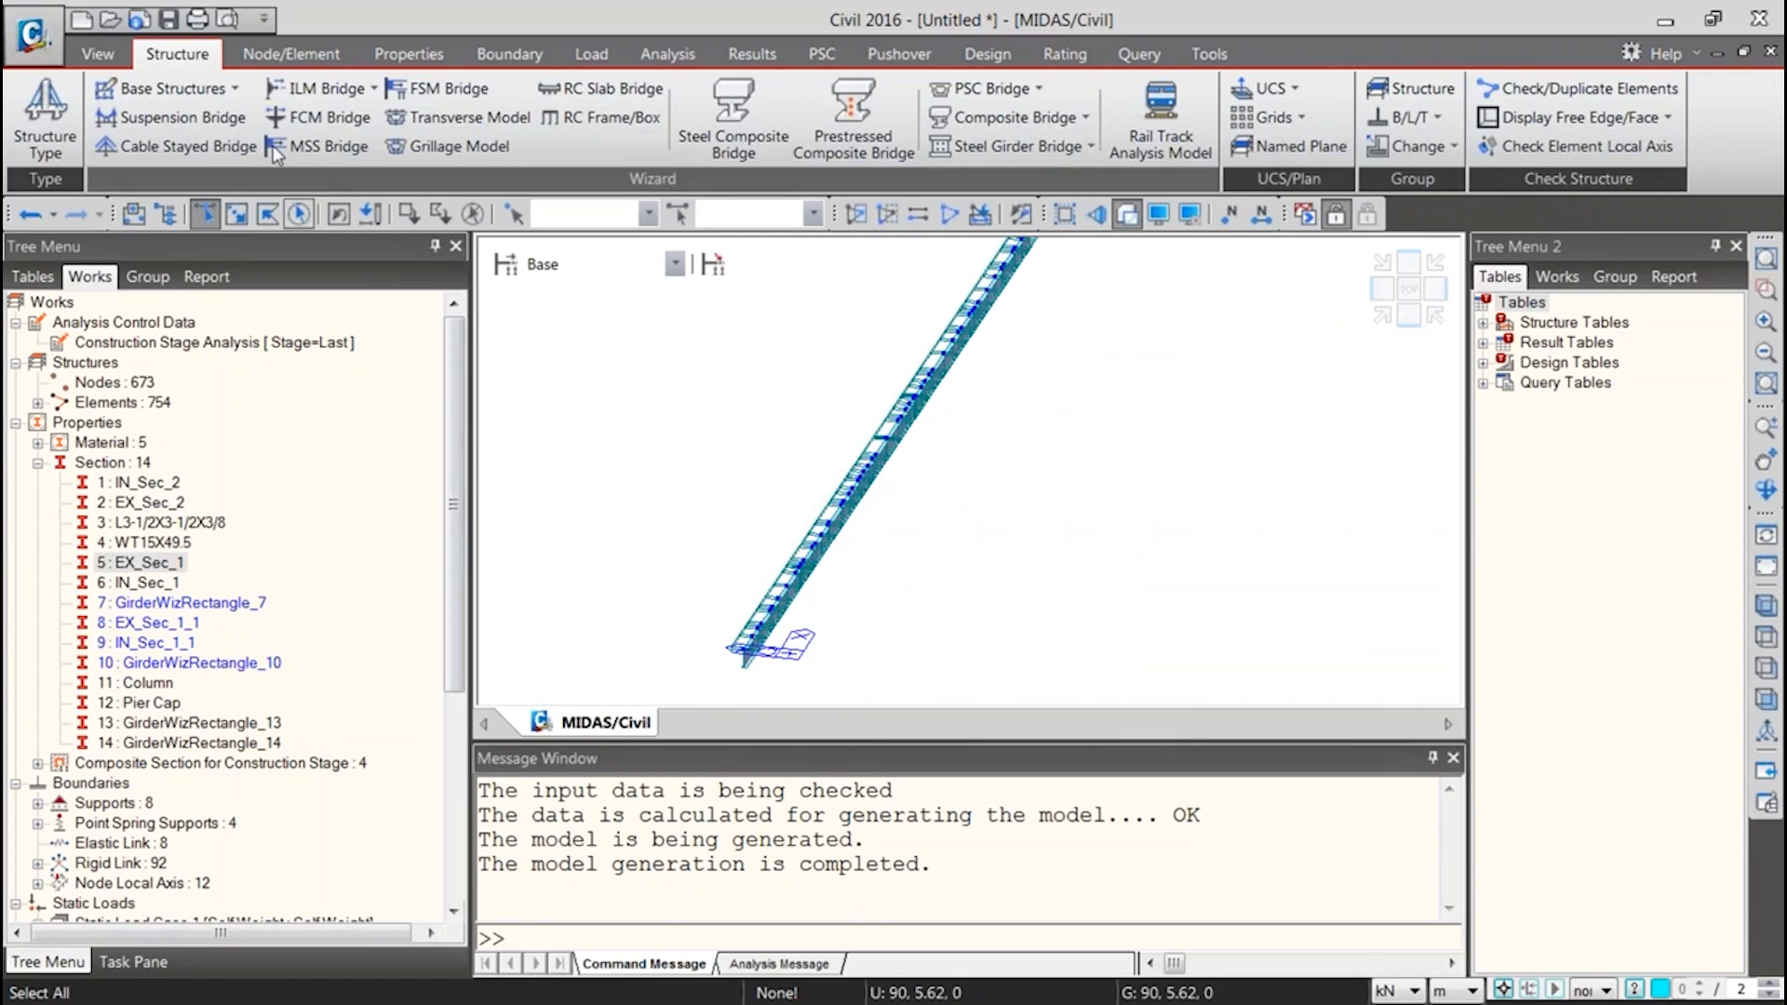
scroll(1001, 428, "down", 1)
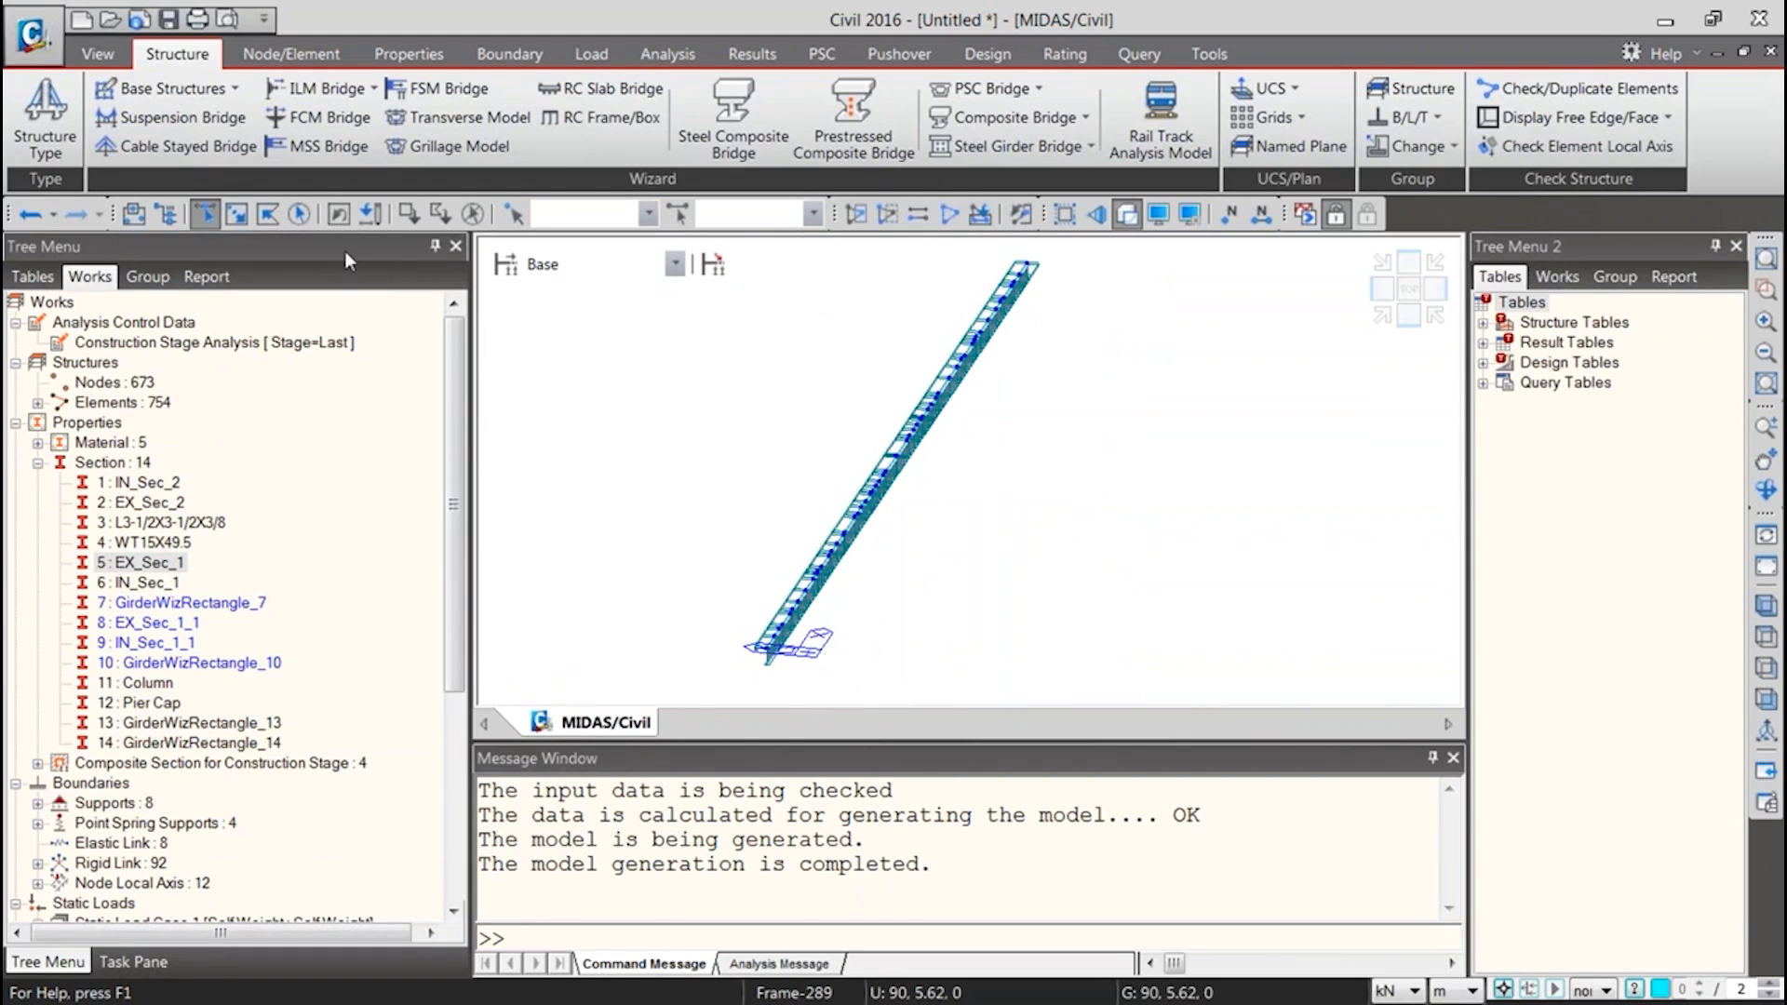
Export the model as a MIDAS/Civil MCT file named frame
left_click(31, 35)
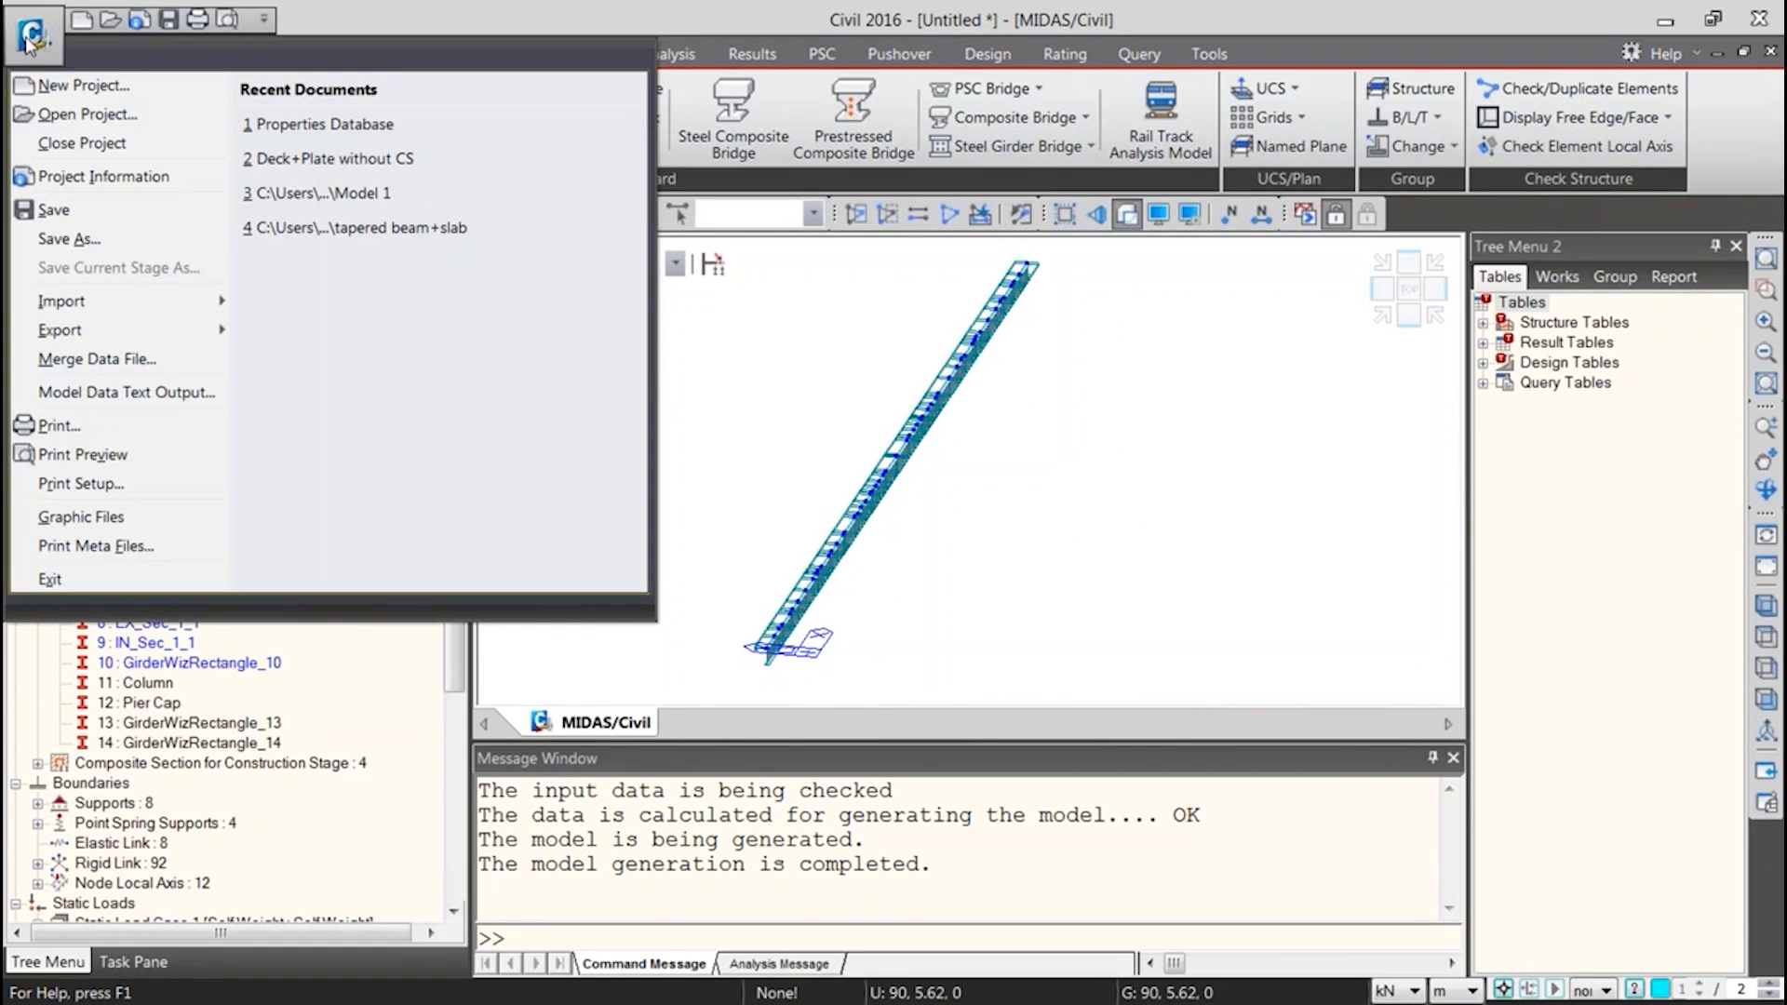
mouse_move(147, 337)
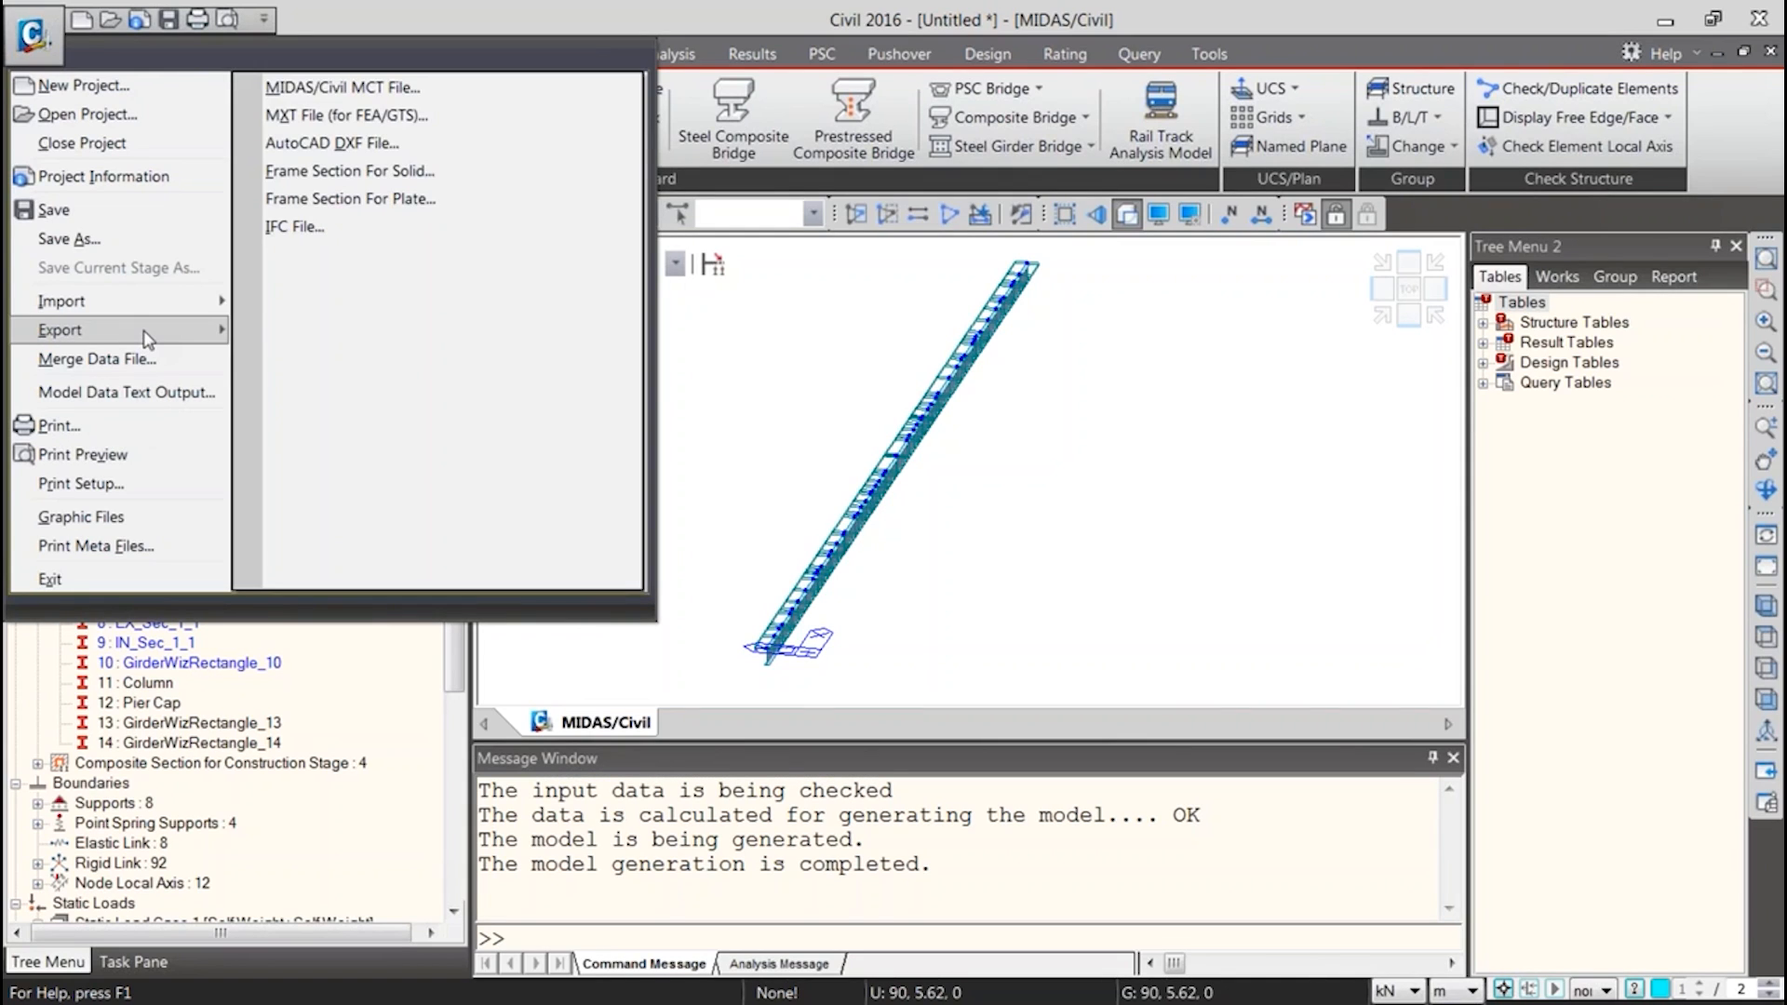
left_click(372, 90)
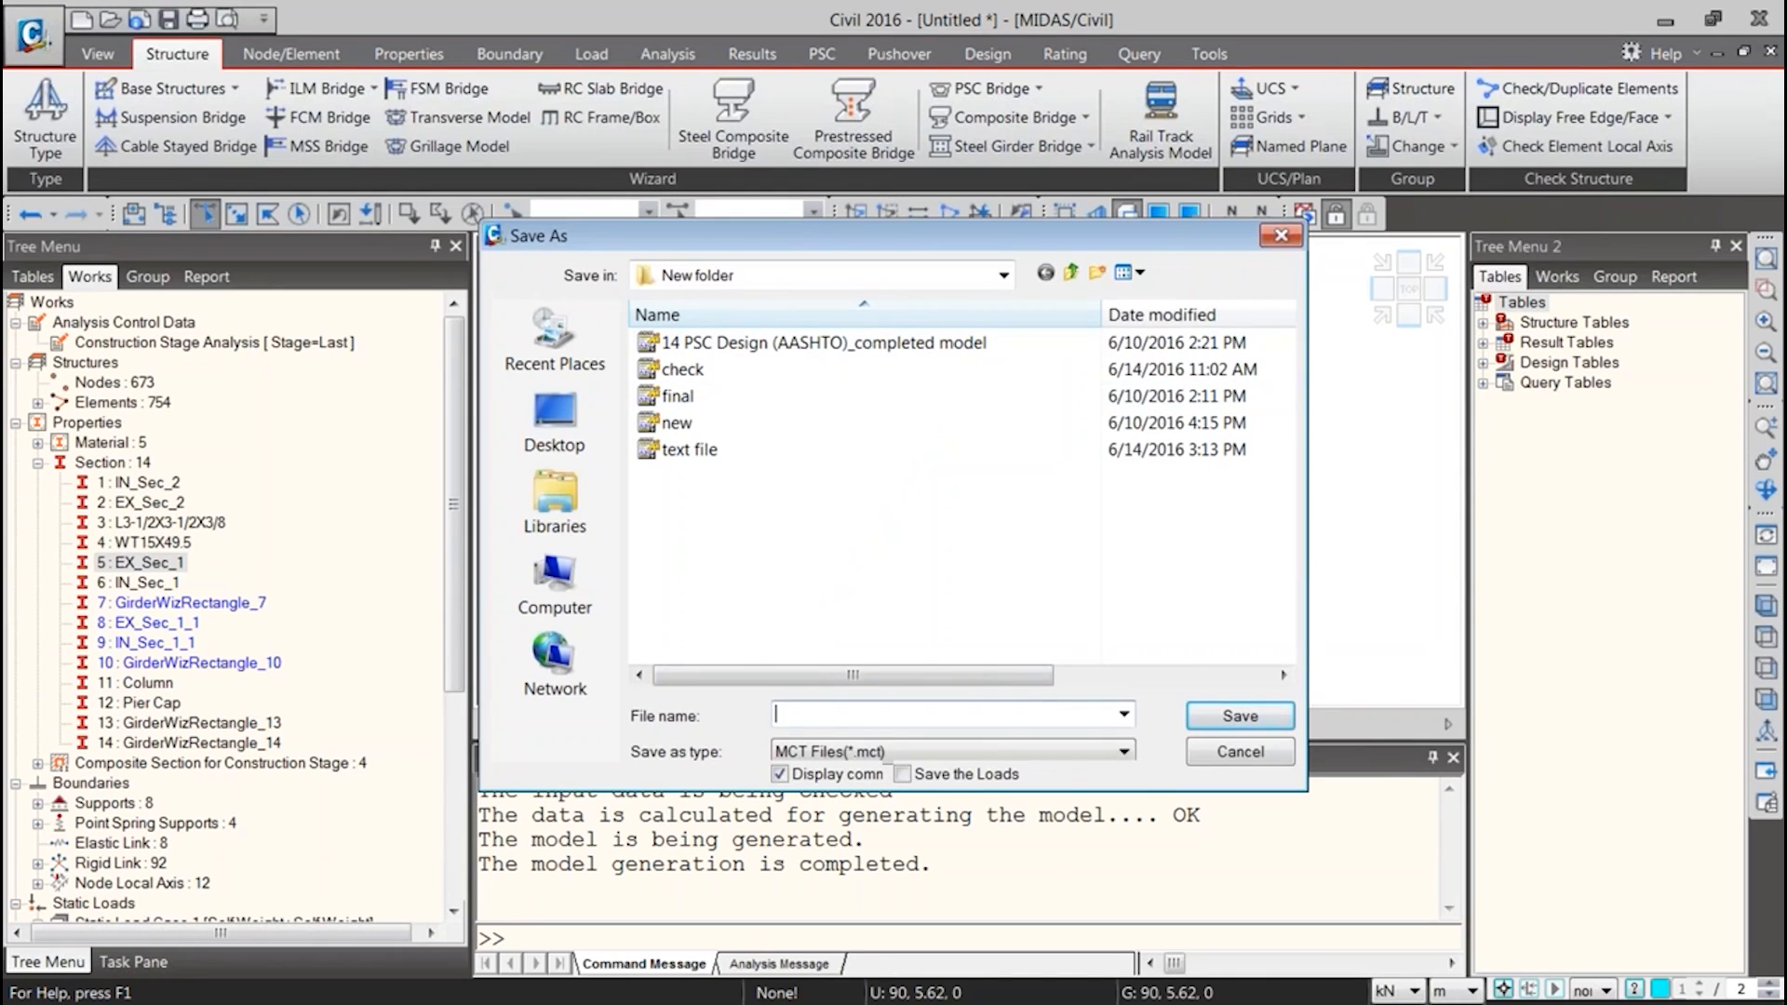
type("frame")
left_click(1241, 715)
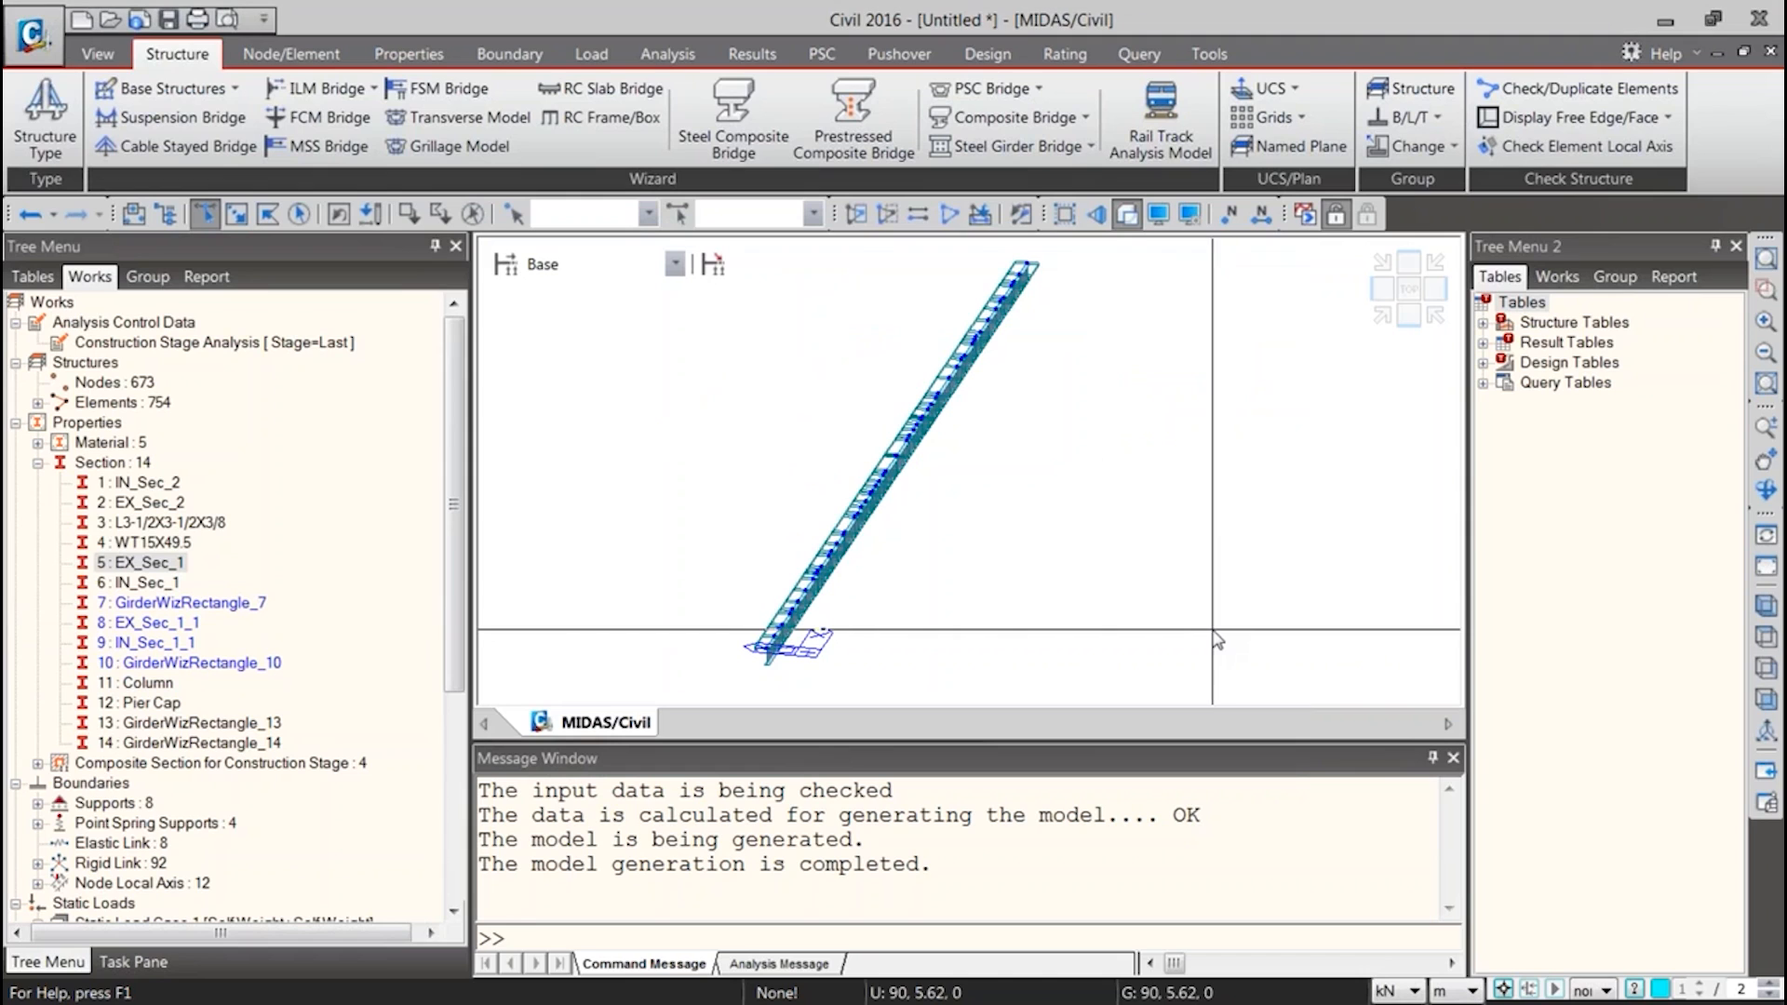
Look through the node and beam element data in the exported MCT text beside the model's section list
left_click_drag(993, 202, 414, 185)
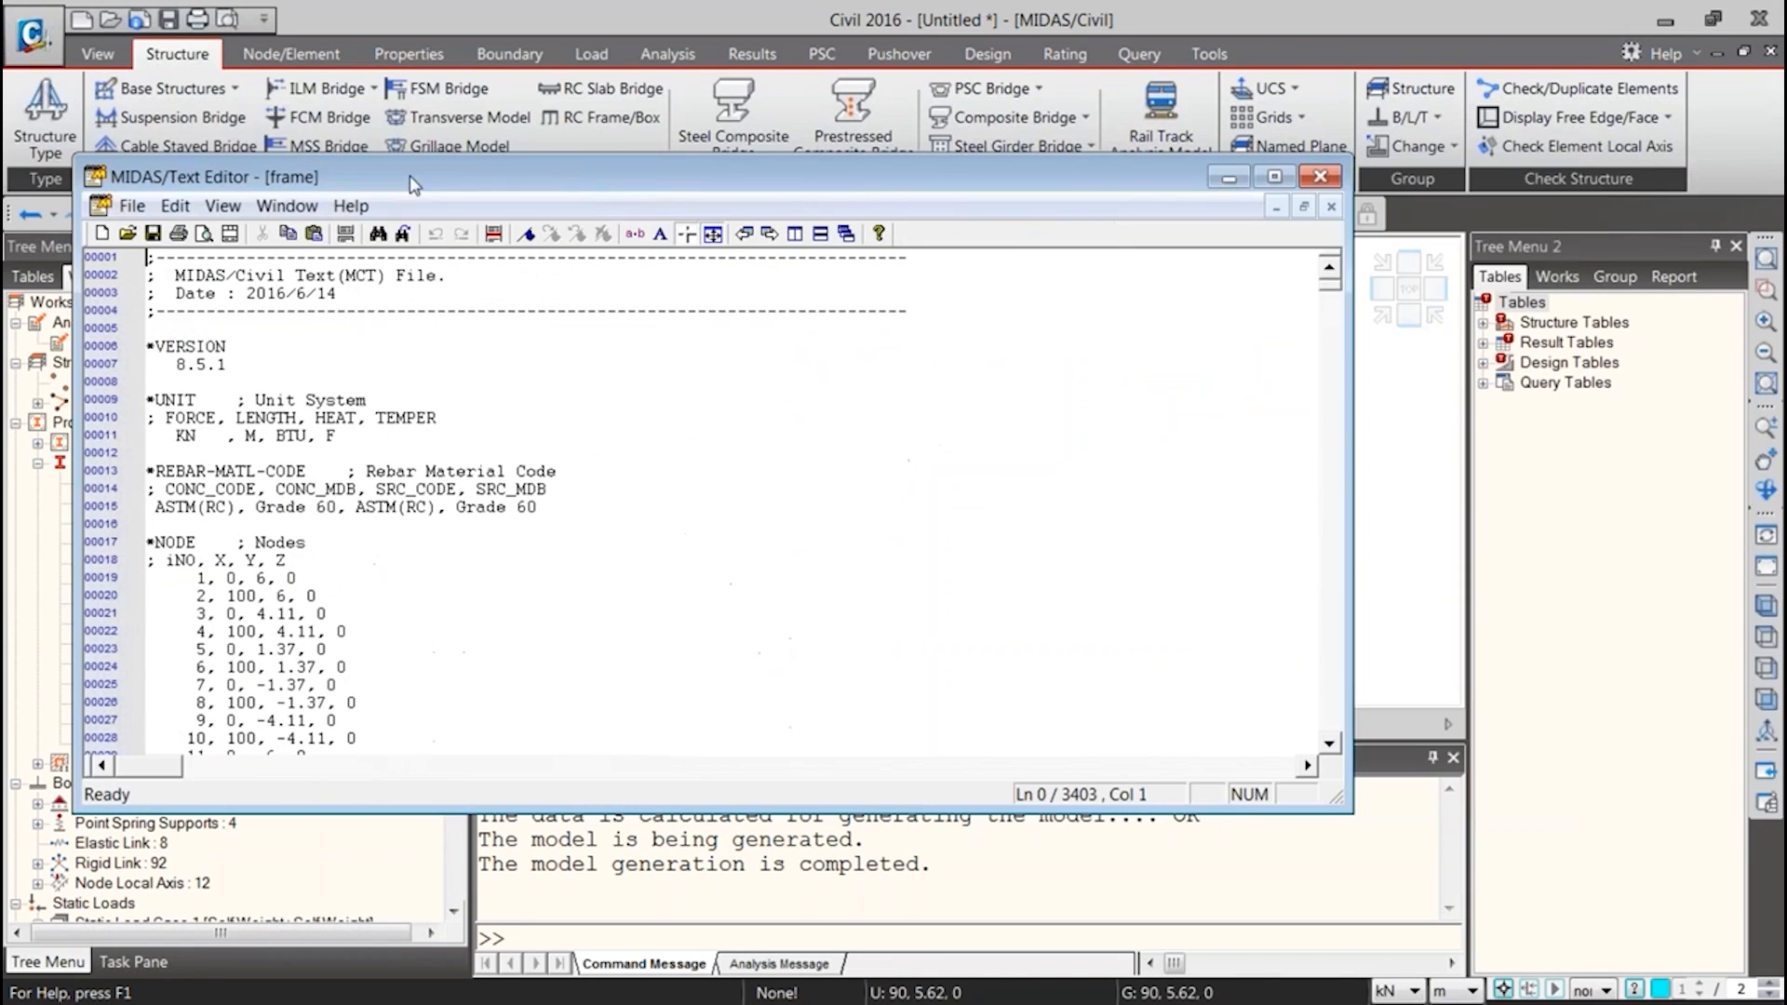
scroll(170, 563, "down", 19)
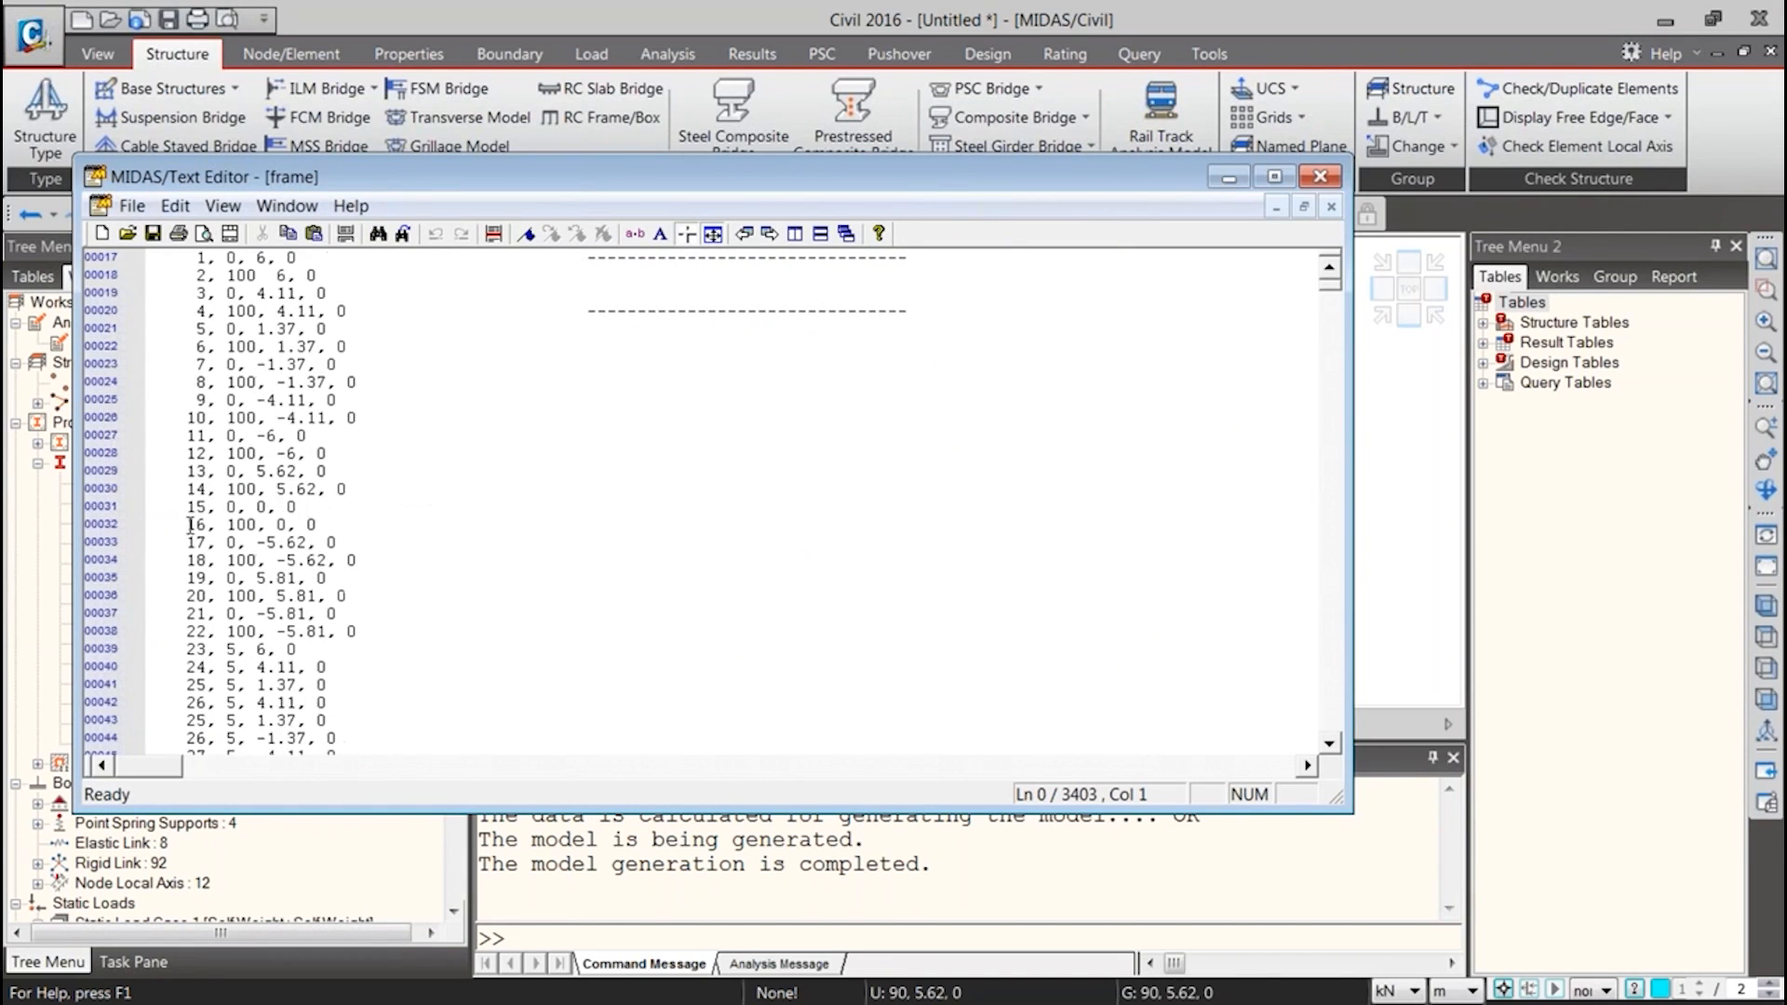
scroll(327, 524, "down", 17)
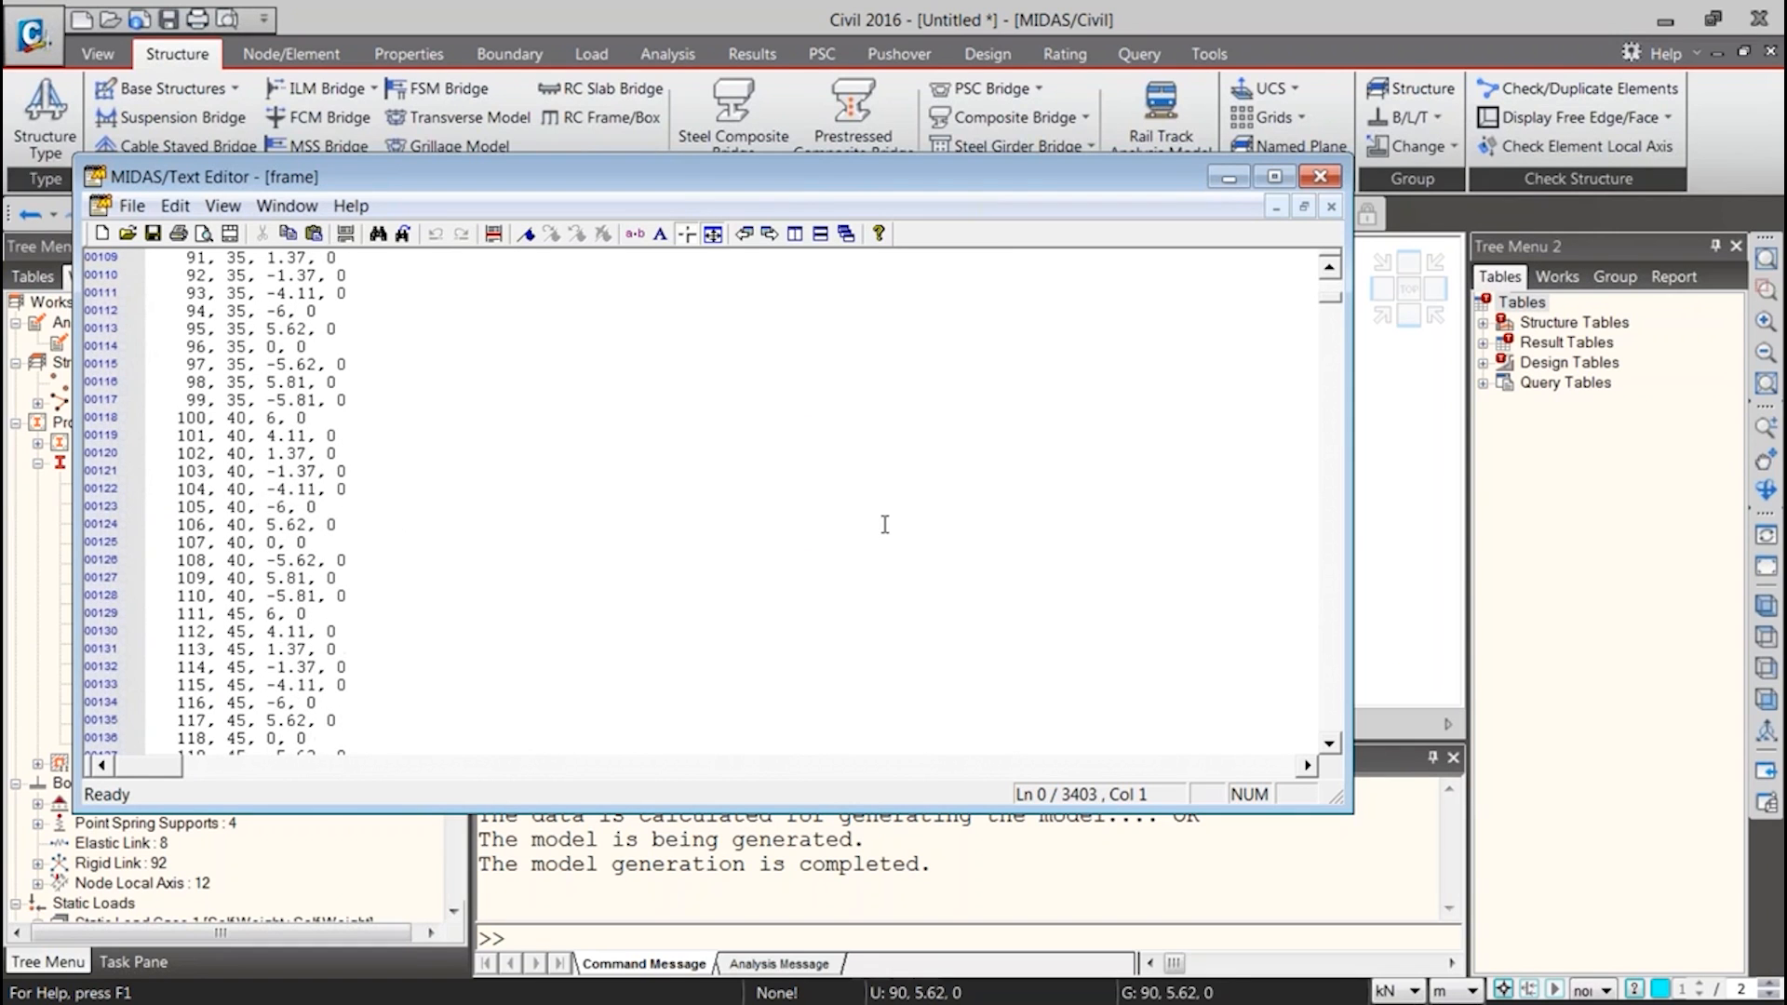
scroll(1285, 325, "down", 9)
left_click_drag(953, 186, 1420, 590)
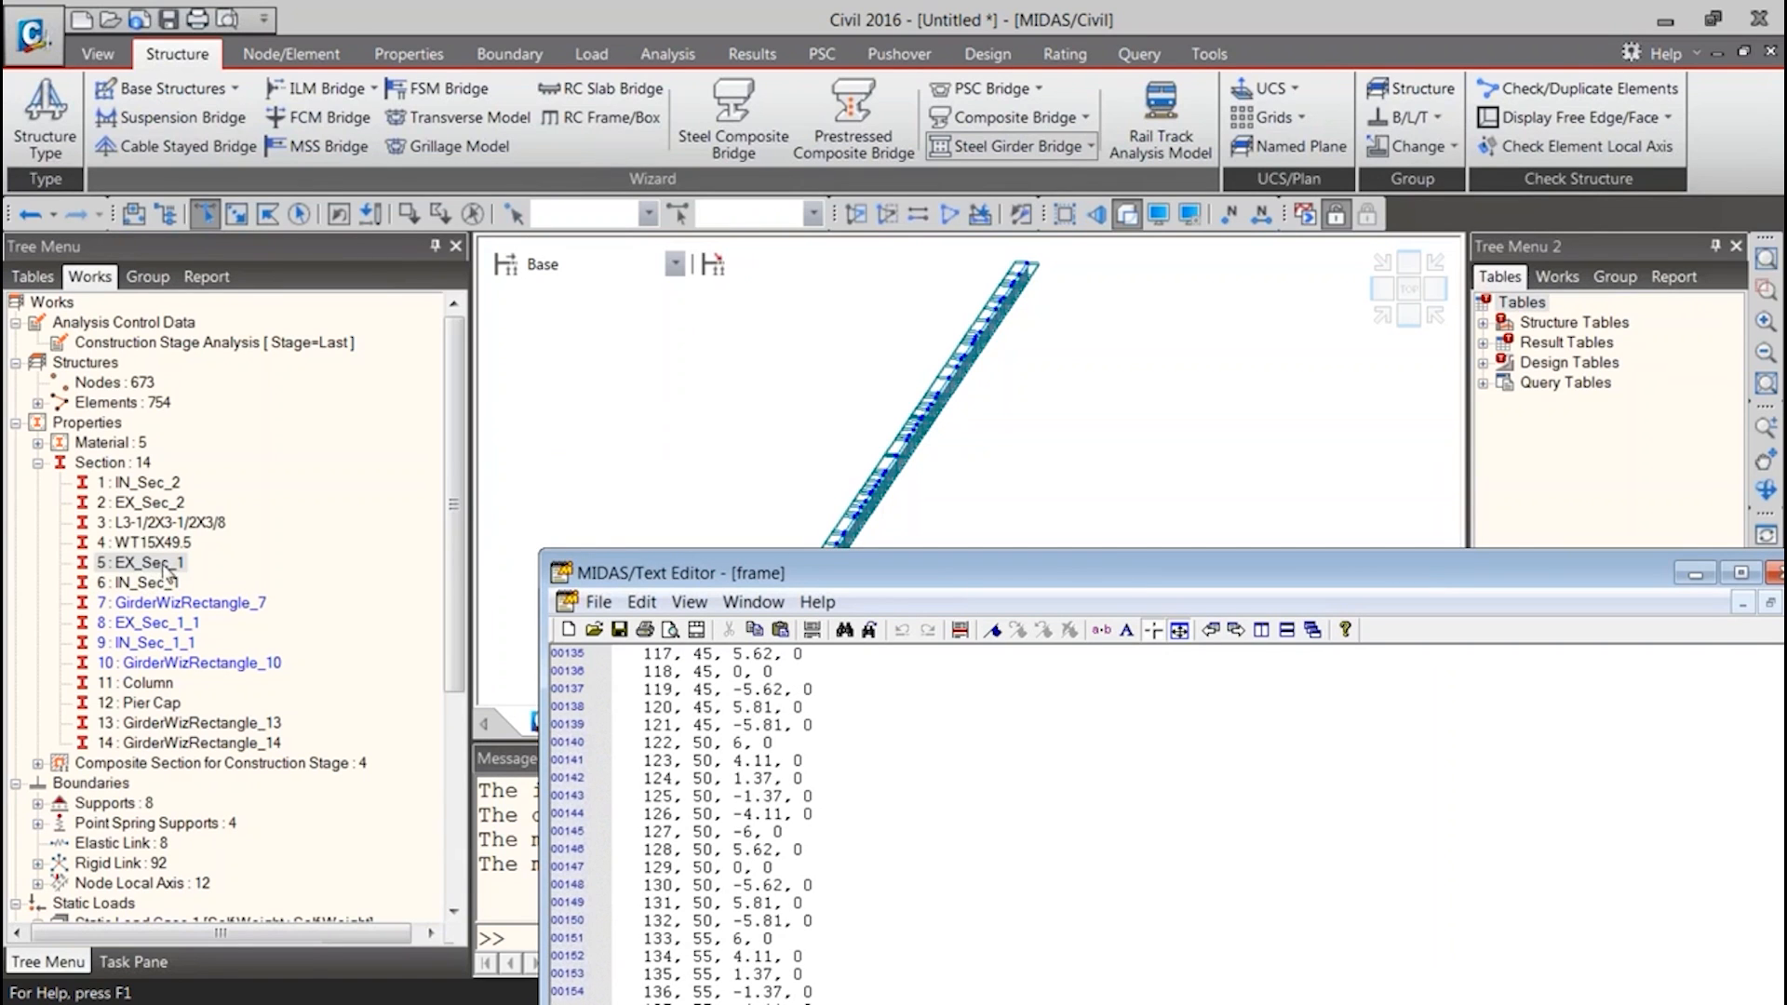
left_click_drag(702, 573, 424, 67)
scroll(1375, 293, "down", 4)
left_click_drag(1529, 198, 1476, 315)
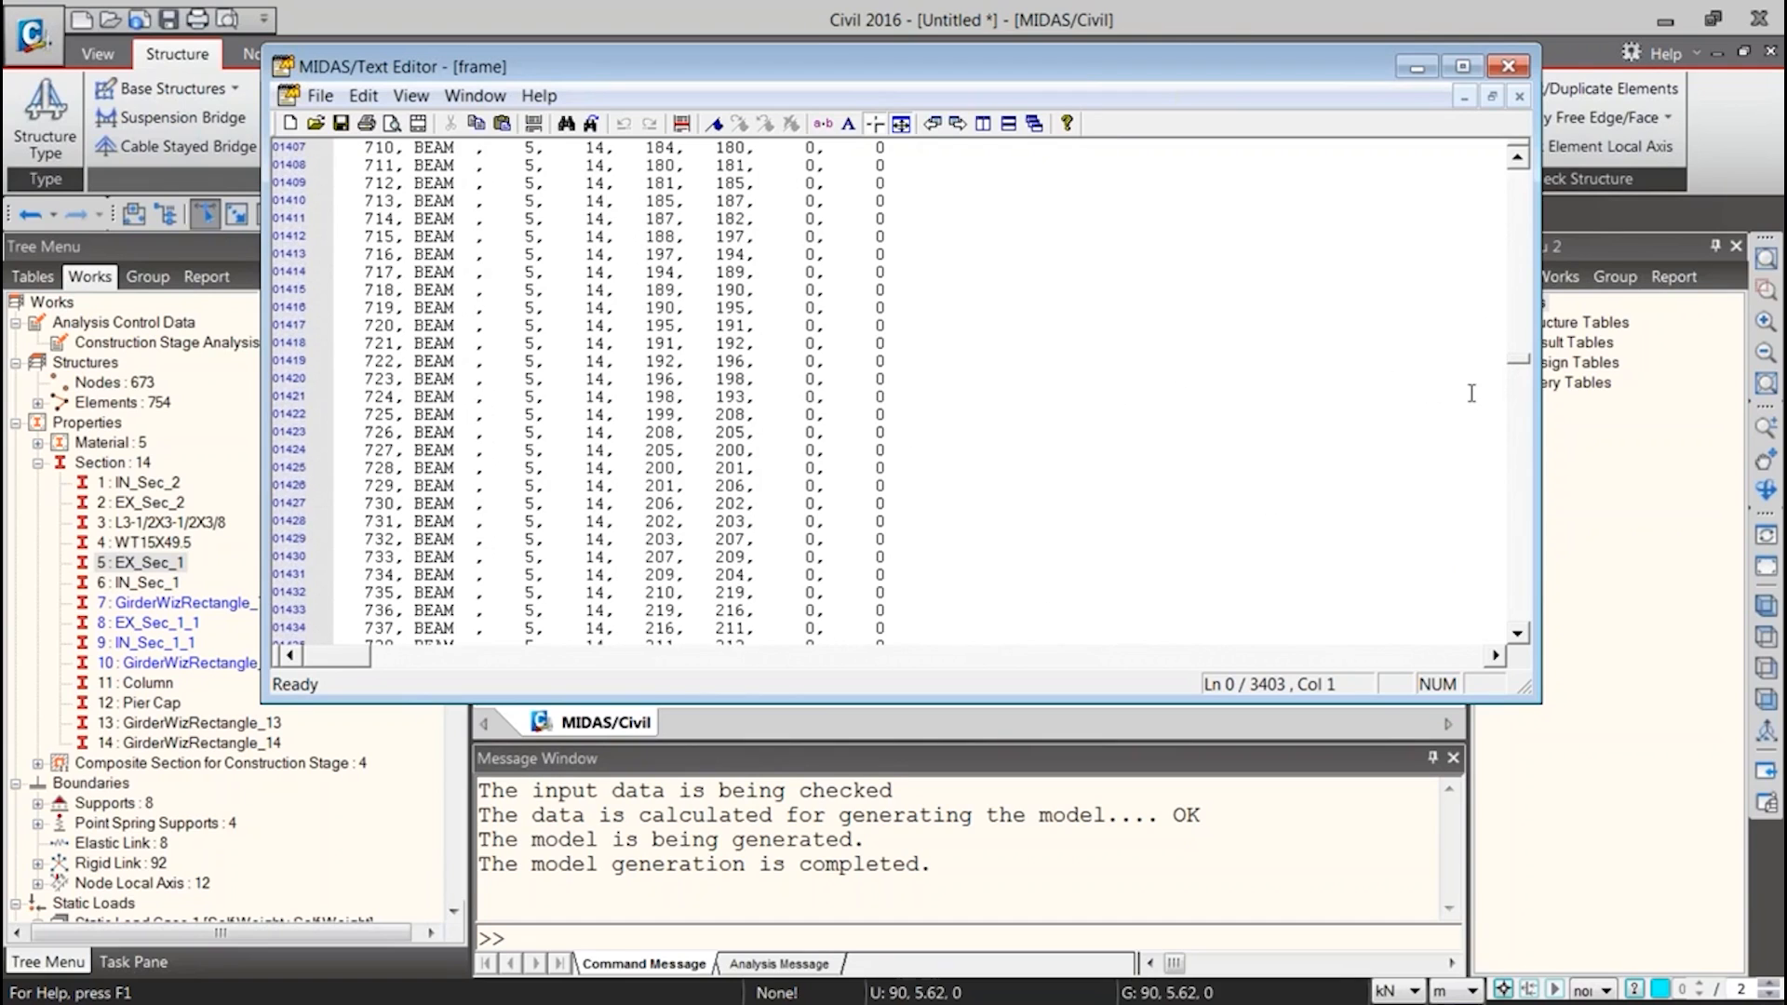
Search the MCT text for the EX_Sec_1 section definition
key("ctrl+f")
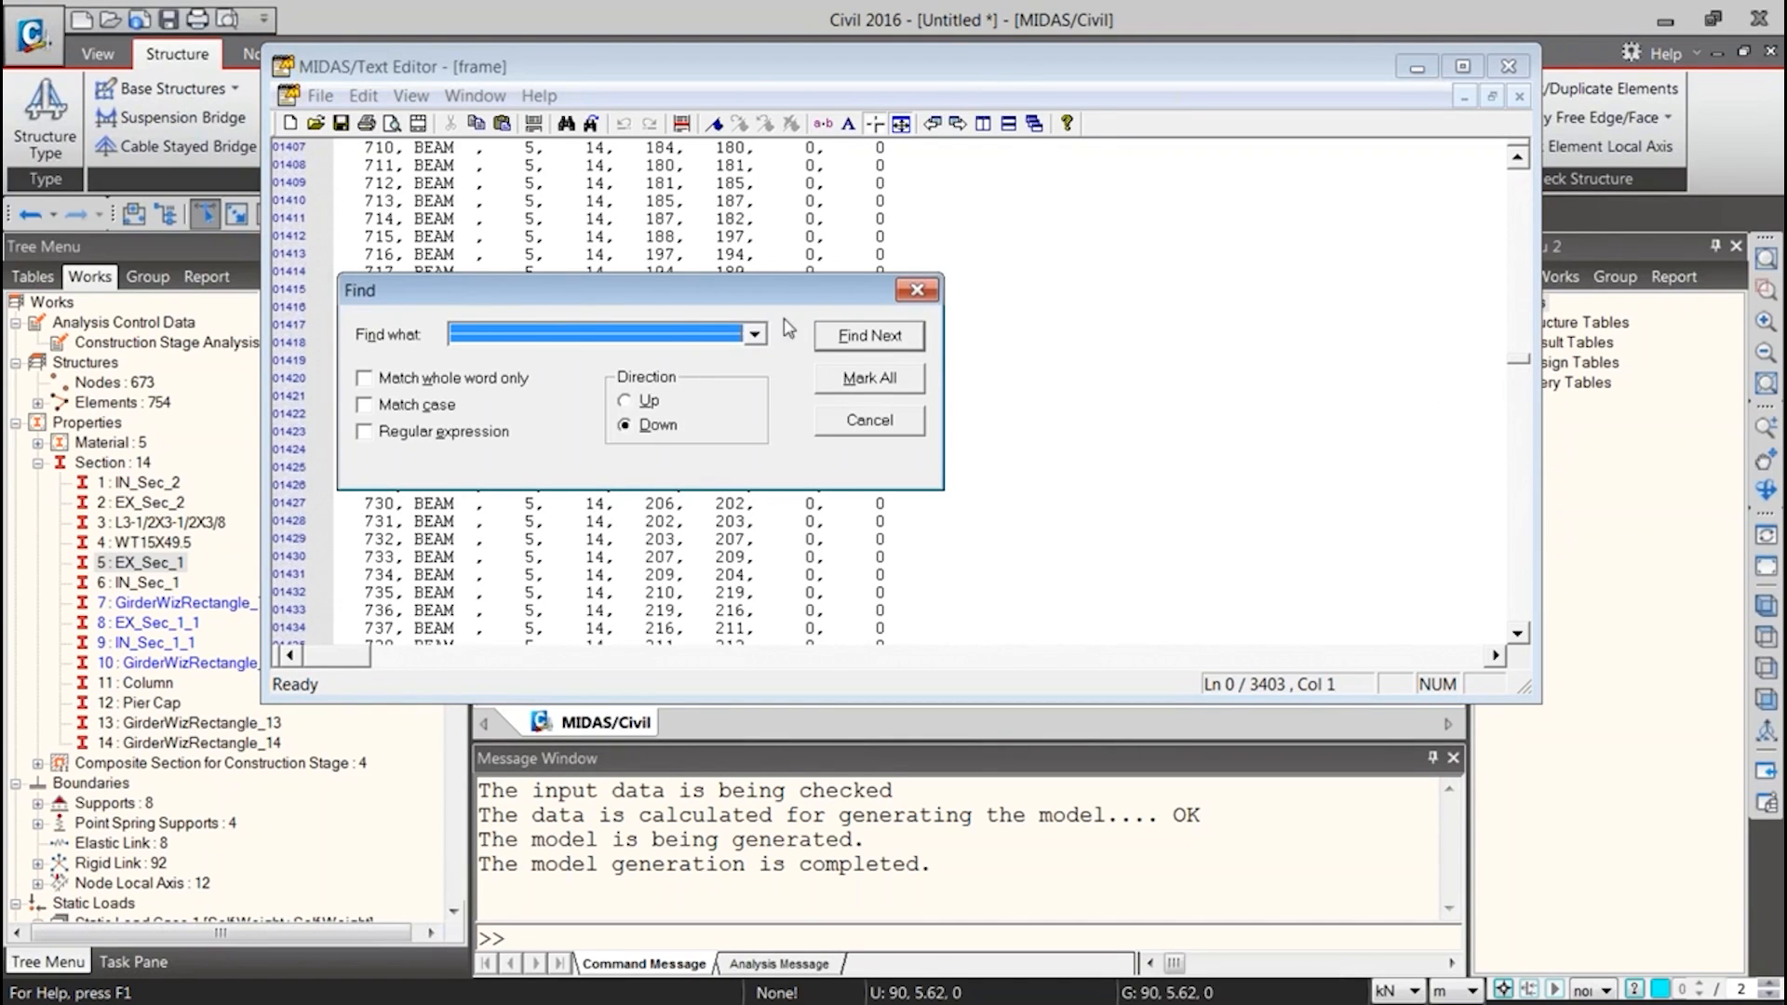
left_click(755, 336)
left_click(622, 337)
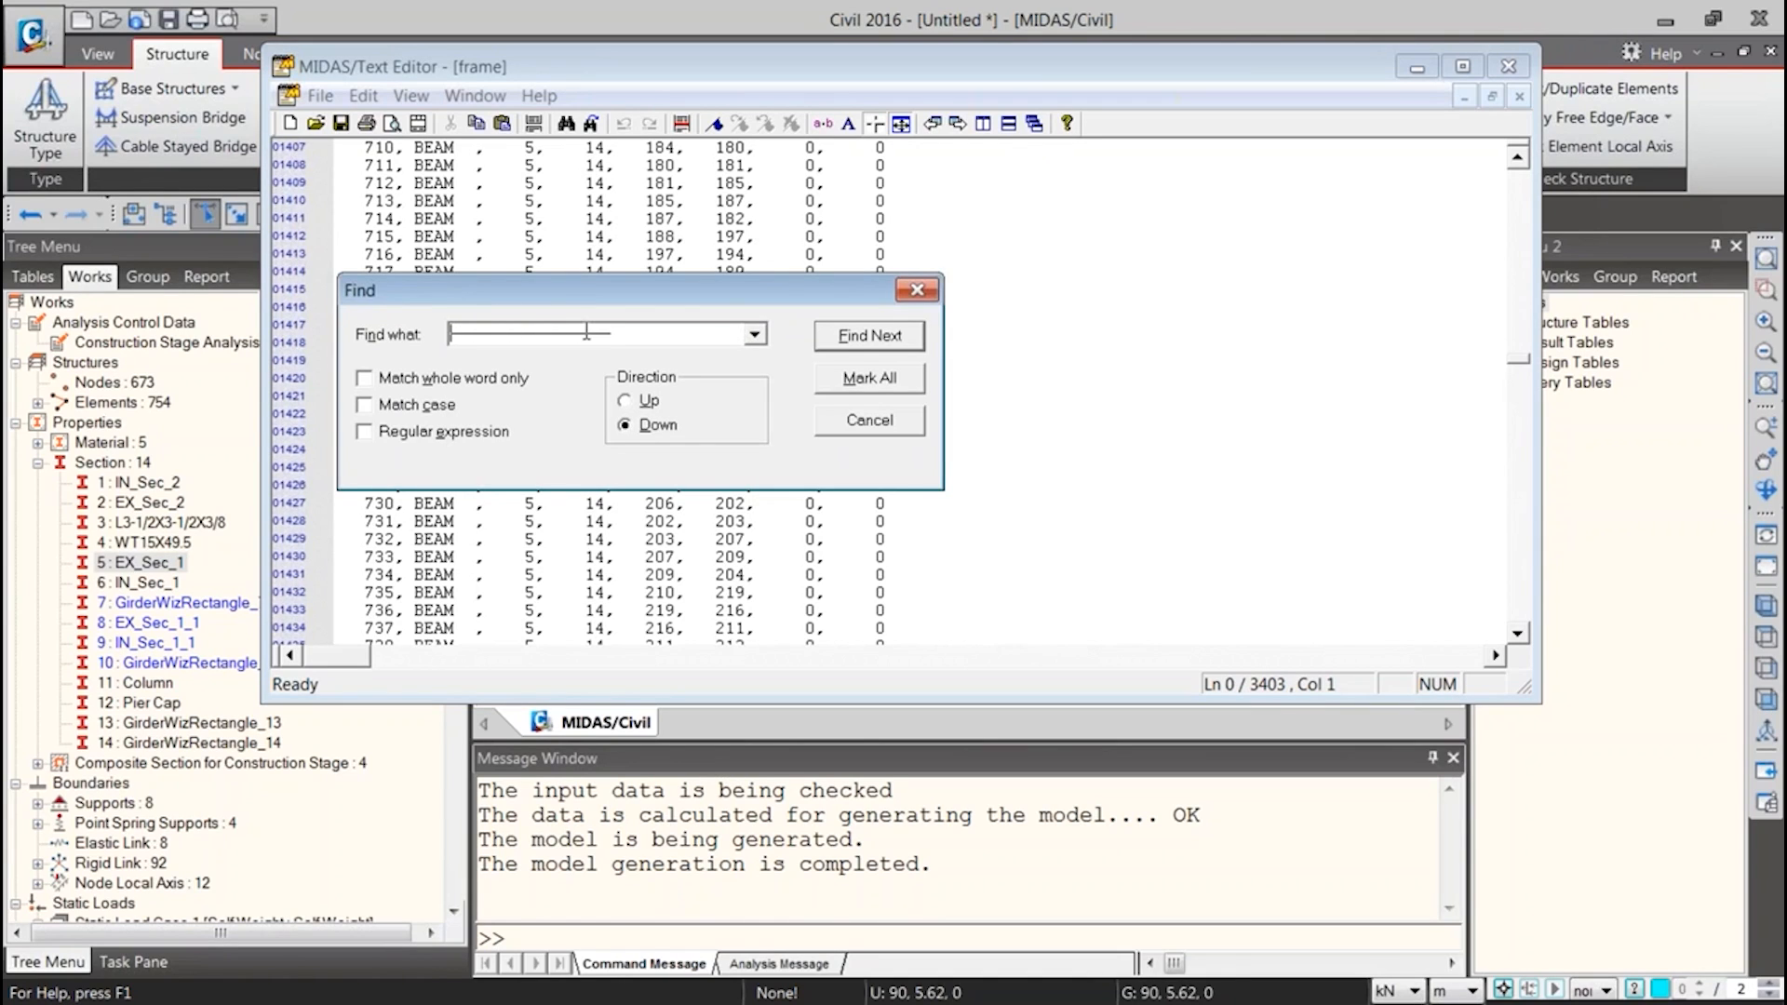
key("BackSpace")
key("BackSpace")
type("EX")
key("Return")
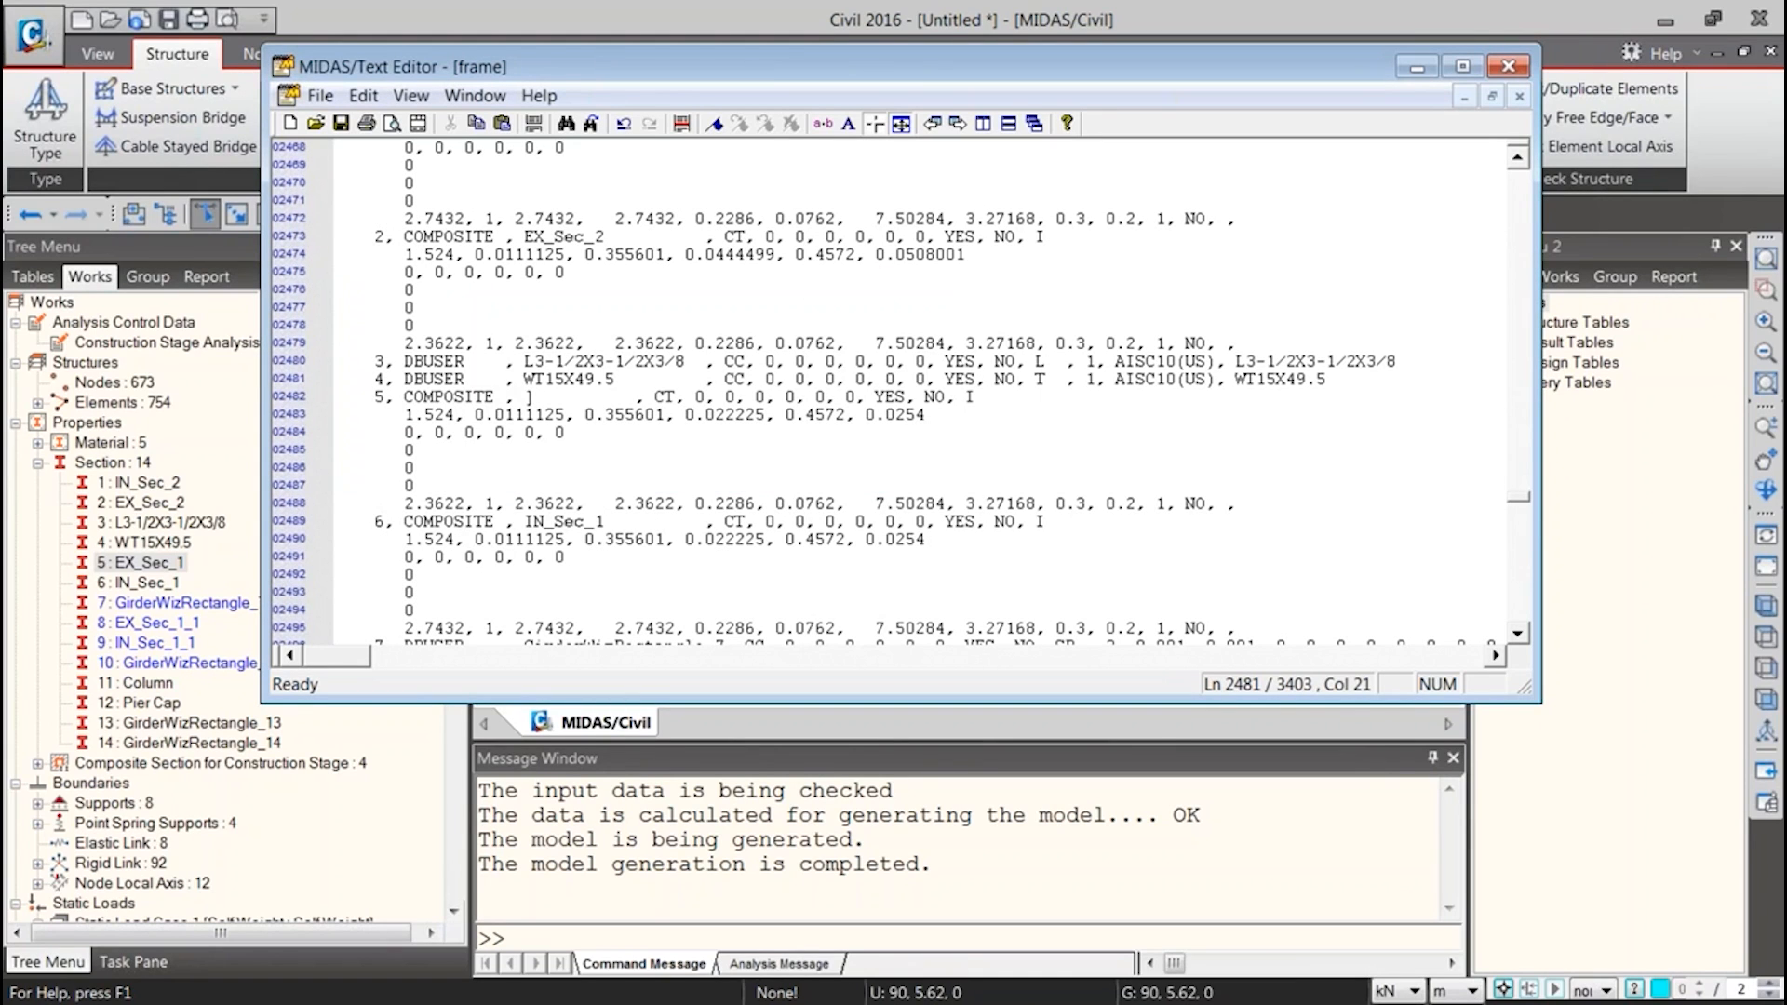
Restore the name EX_Sec_1 in section 5's record and copy the section's complete data block
type("EX_Sec_1")
left_click_drag(366, 397, 914, 521)
left_click(1257, 503, "shift")
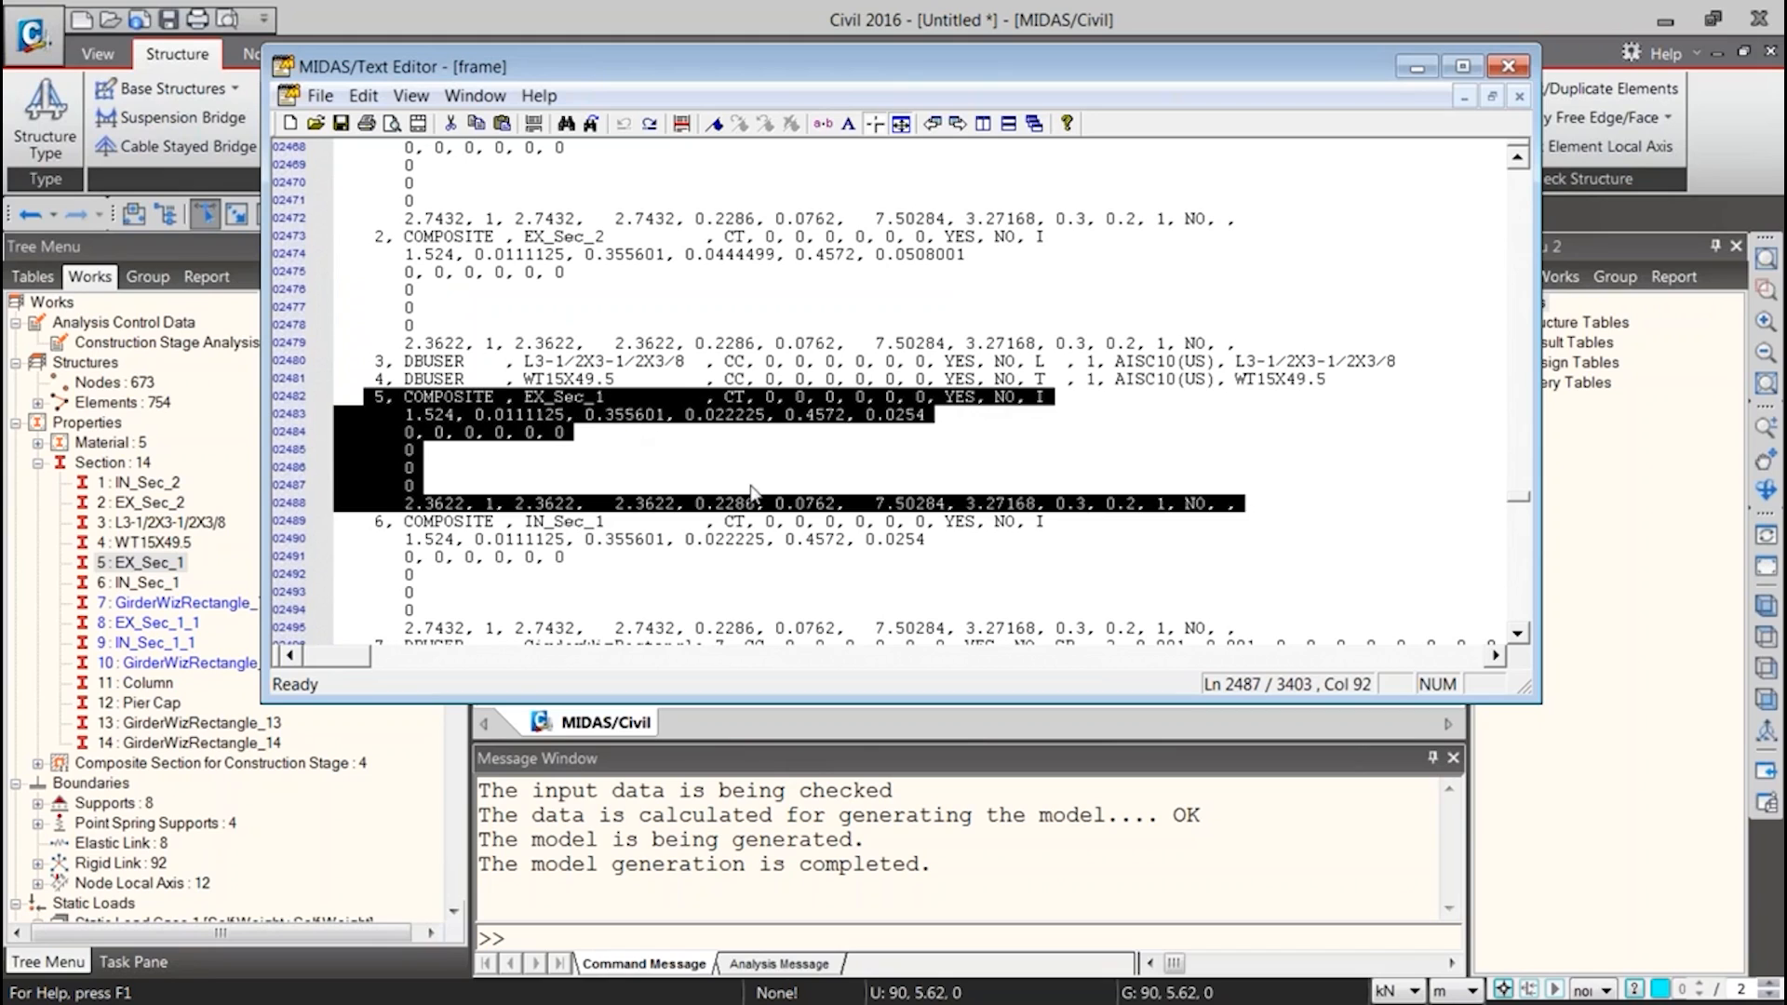
left_click_drag(338, 397, 386, 414)
left_click(702, 465, "shift")
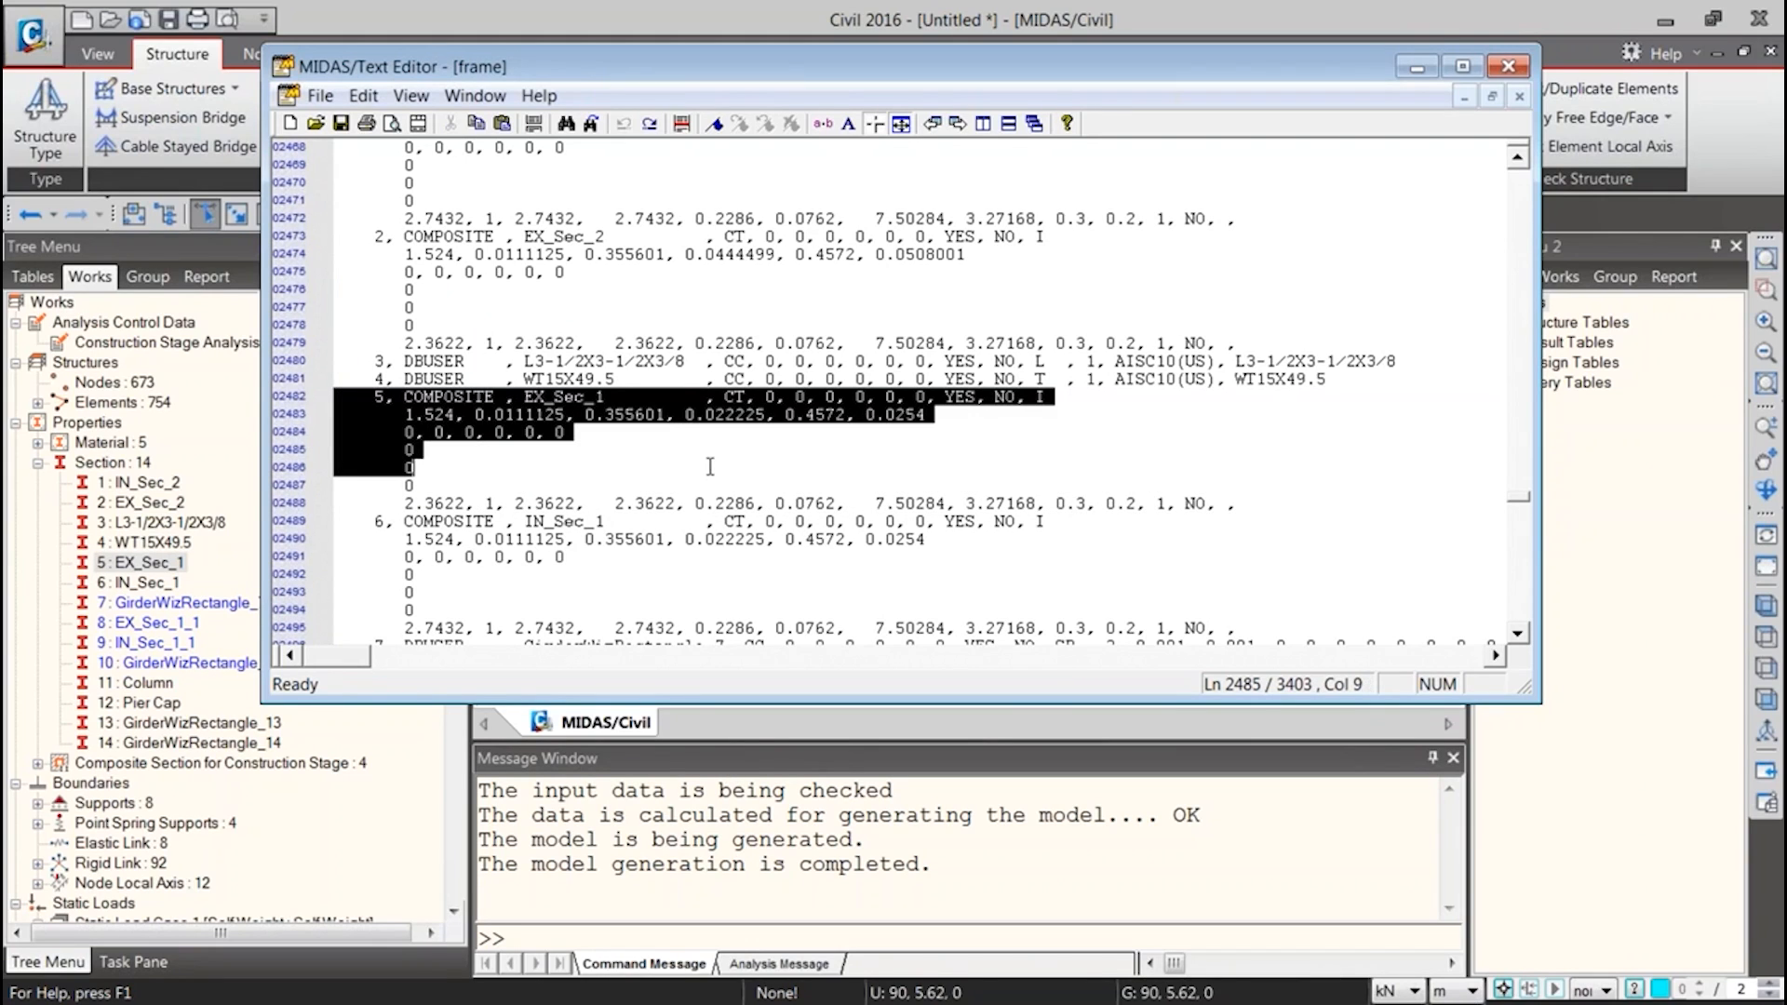
left_click(831, 489, "shift")
left_click_drag(989, 491, 1245, 502, "shift")
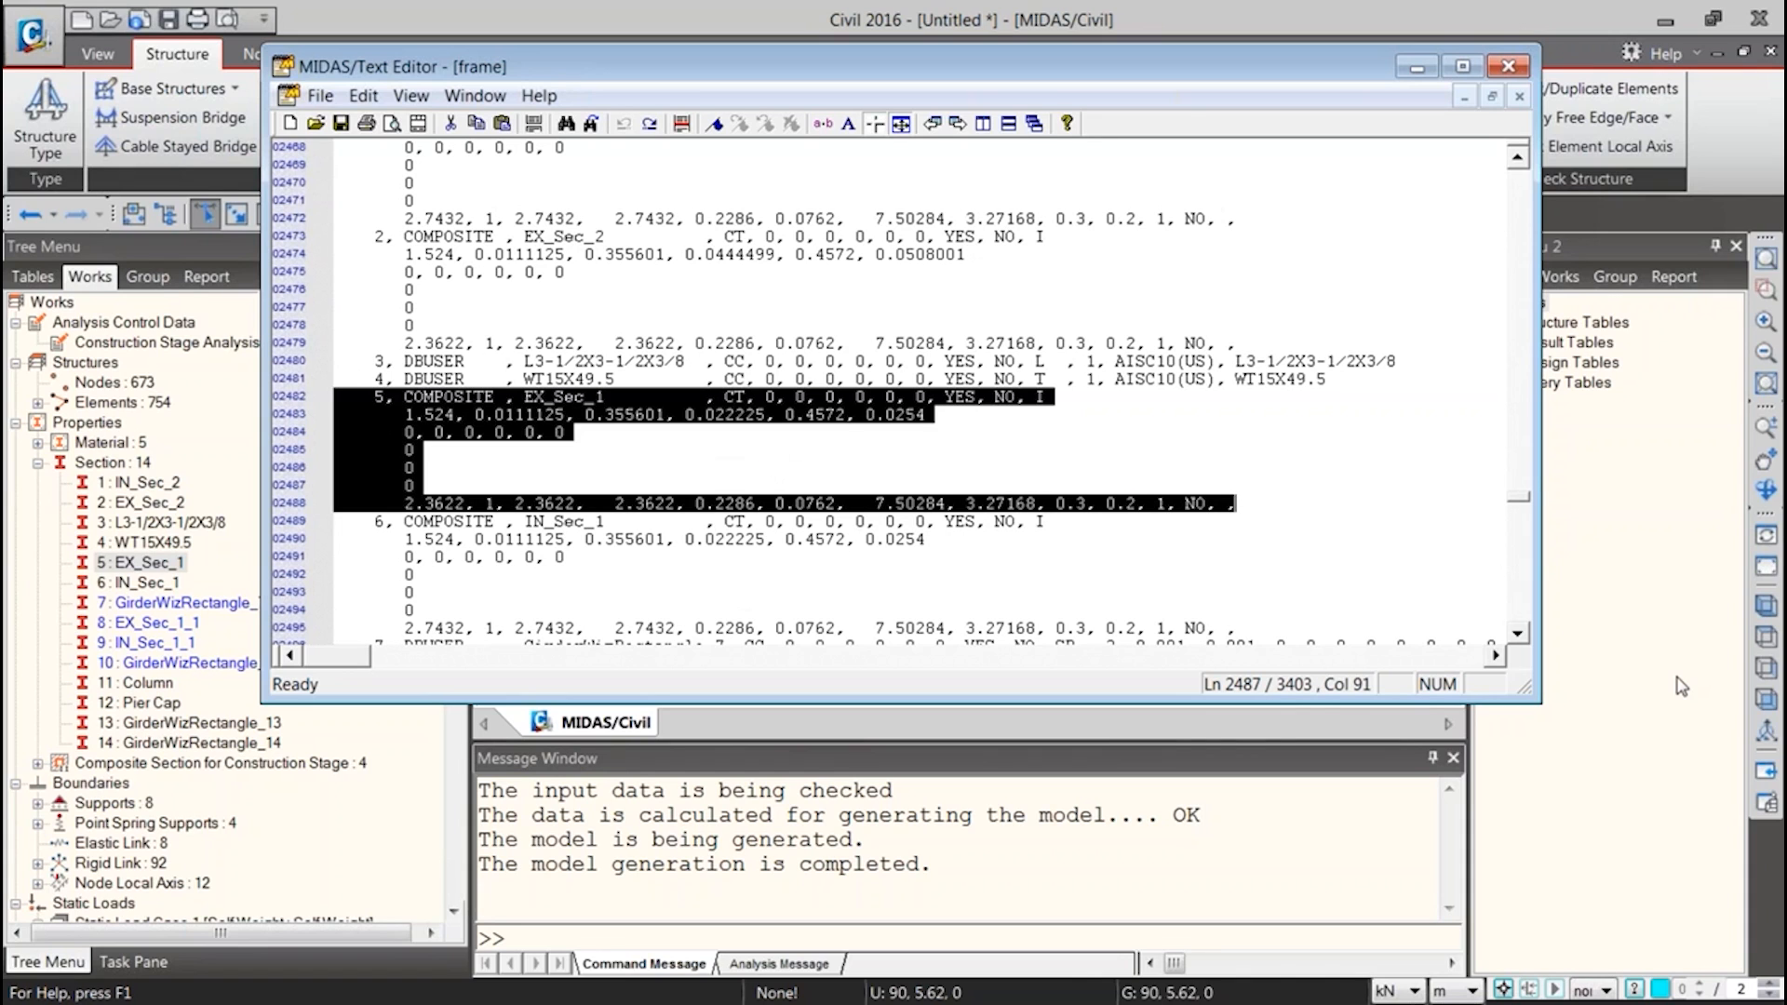
Switch to the Book1 workbook in Excel, add a new sheet and paste the copied section data at cell A3
key("alt+Tab")
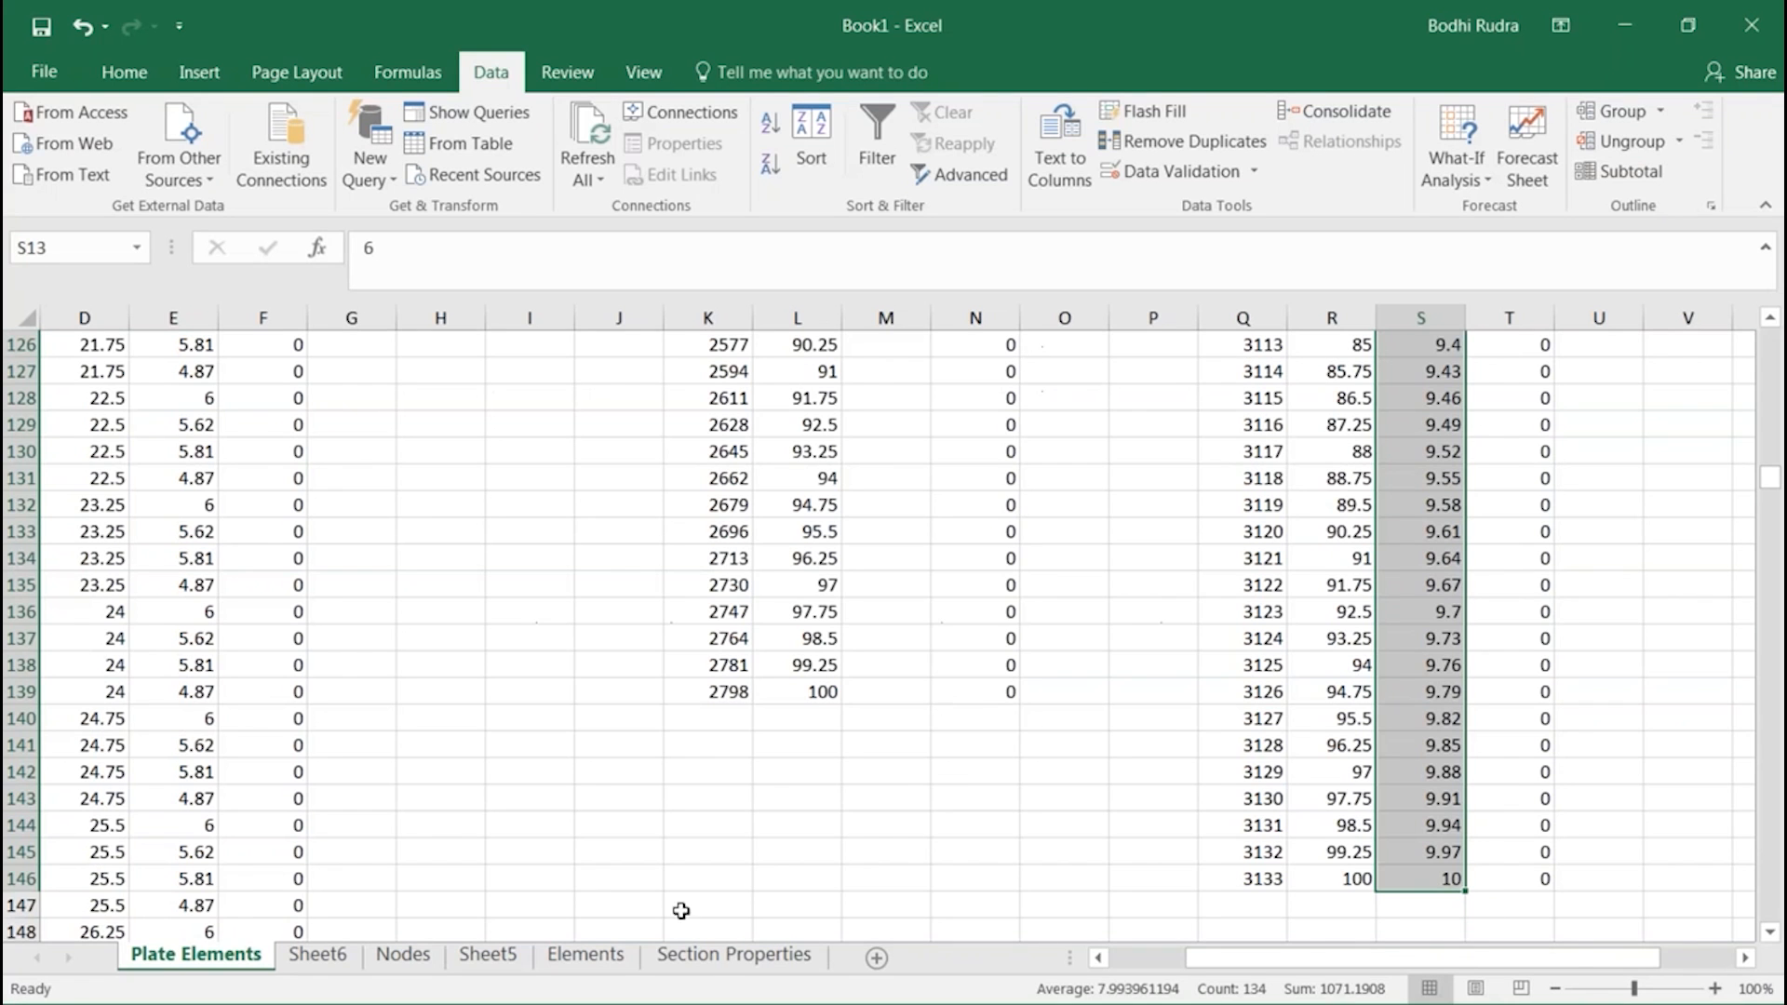
left_click(872, 957)
left_click(112, 401)
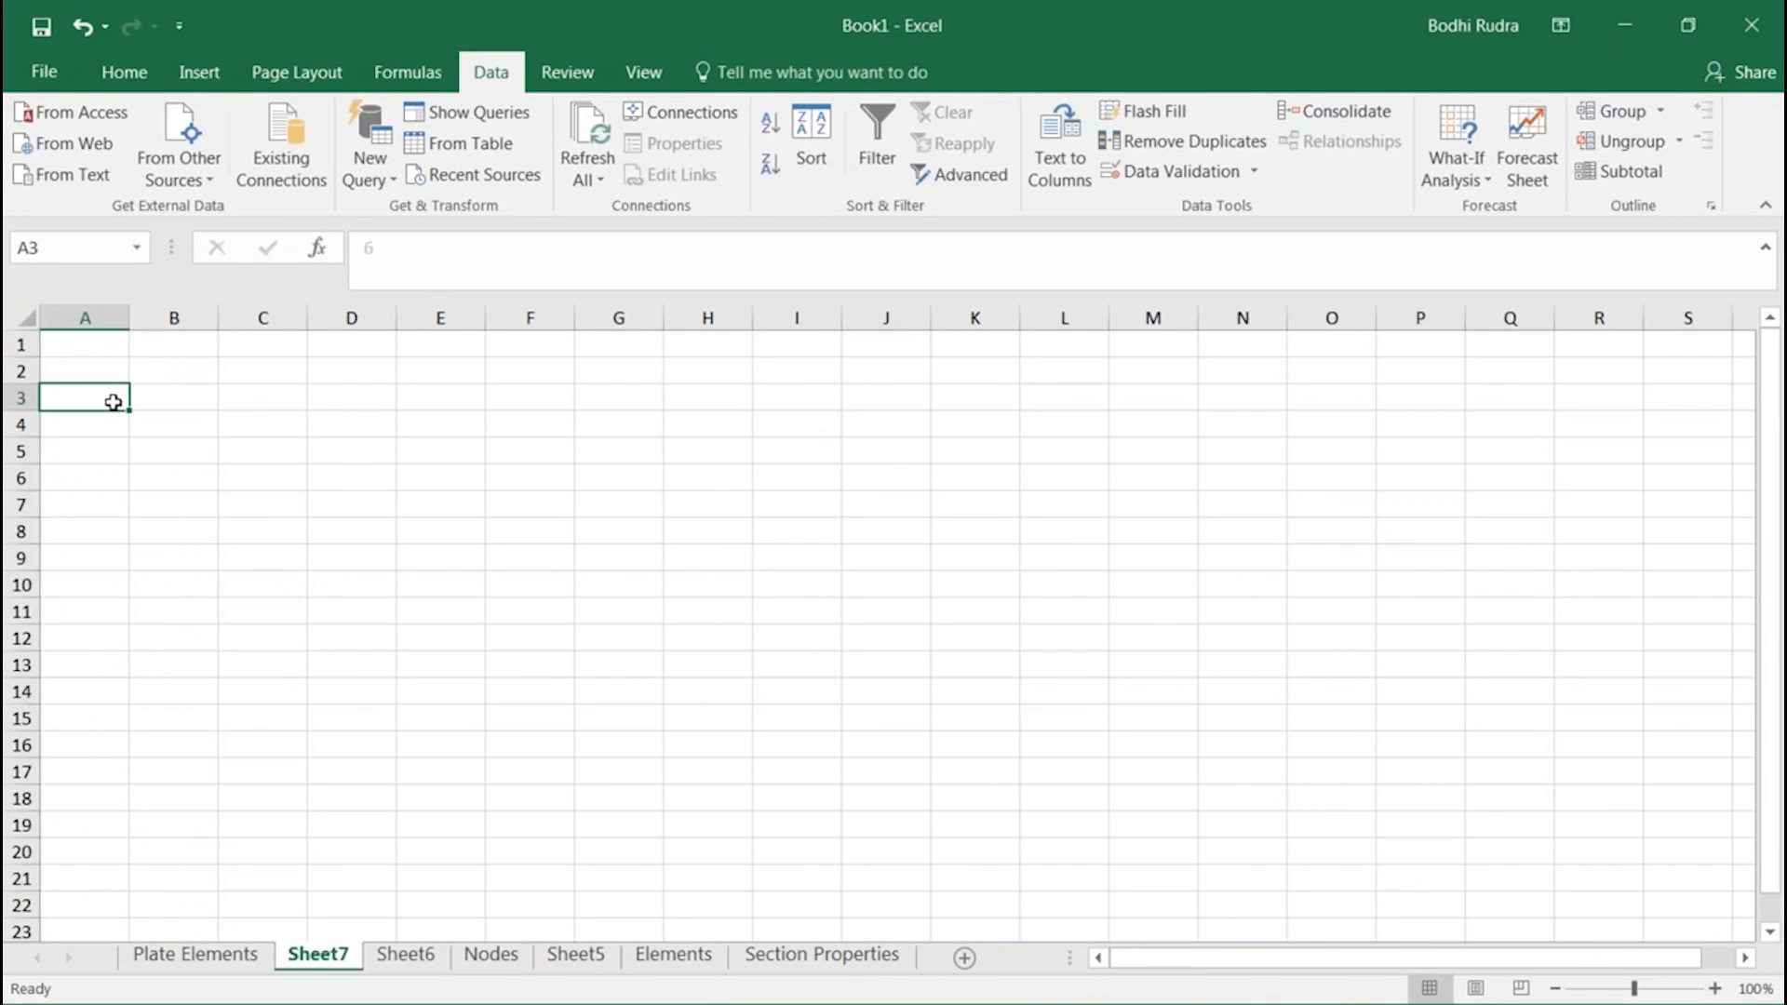
key("ctrl+v")
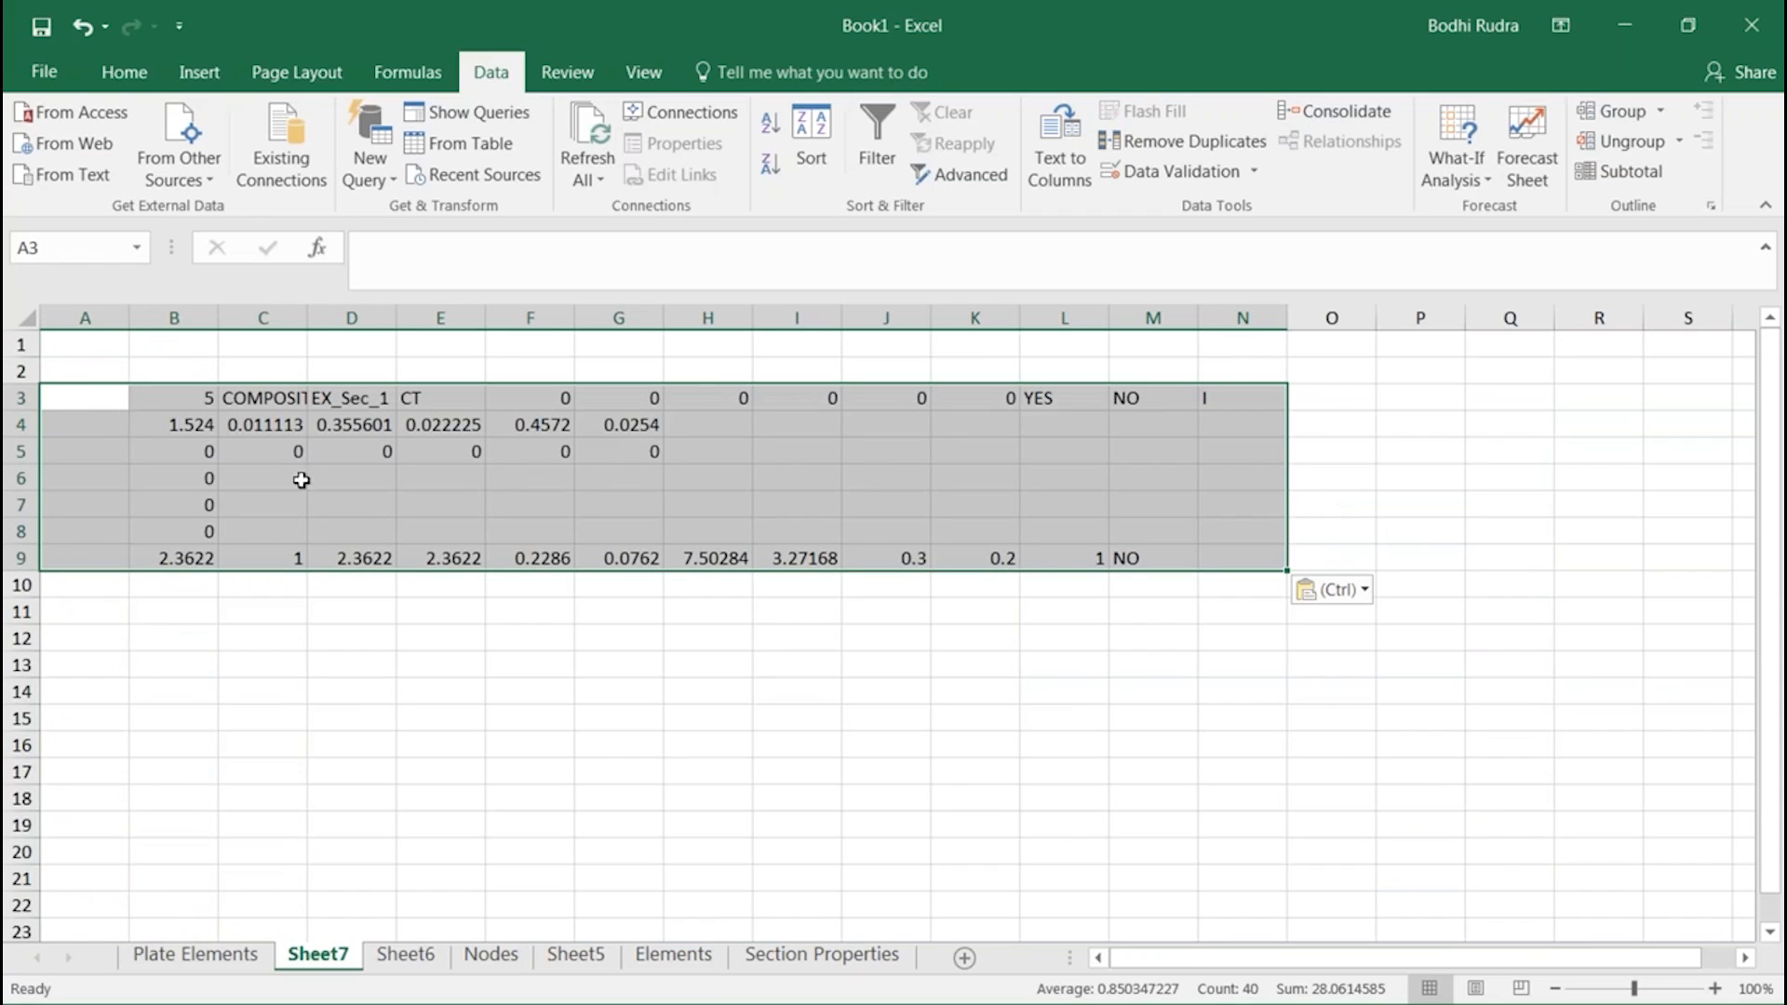
Examine the pasted section data block, going through the entries of rows 3 and 4 cell by cell
left_click(228, 427)
left_click_drag(149, 398, 1247, 559)
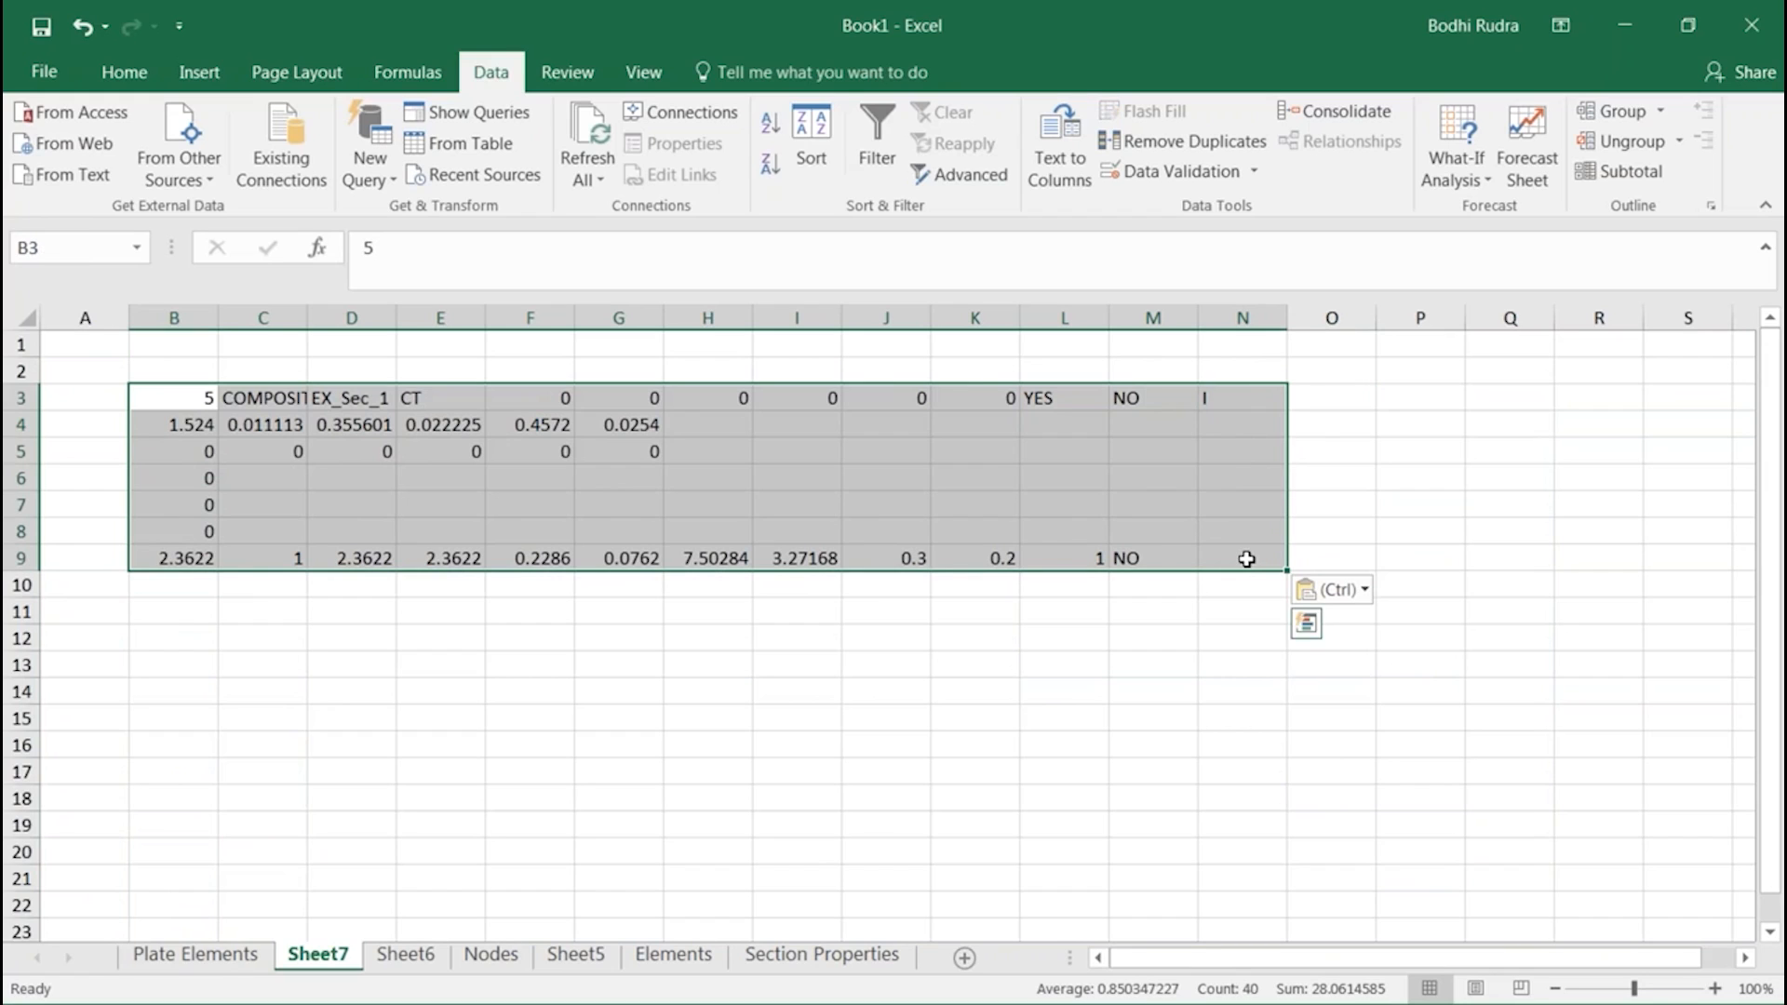
left_click(199, 393)
left_click(292, 392)
left_click(355, 393)
left_click(417, 395)
left_click(513, 400)
left_click(619, 407)
left_click(687, 404)
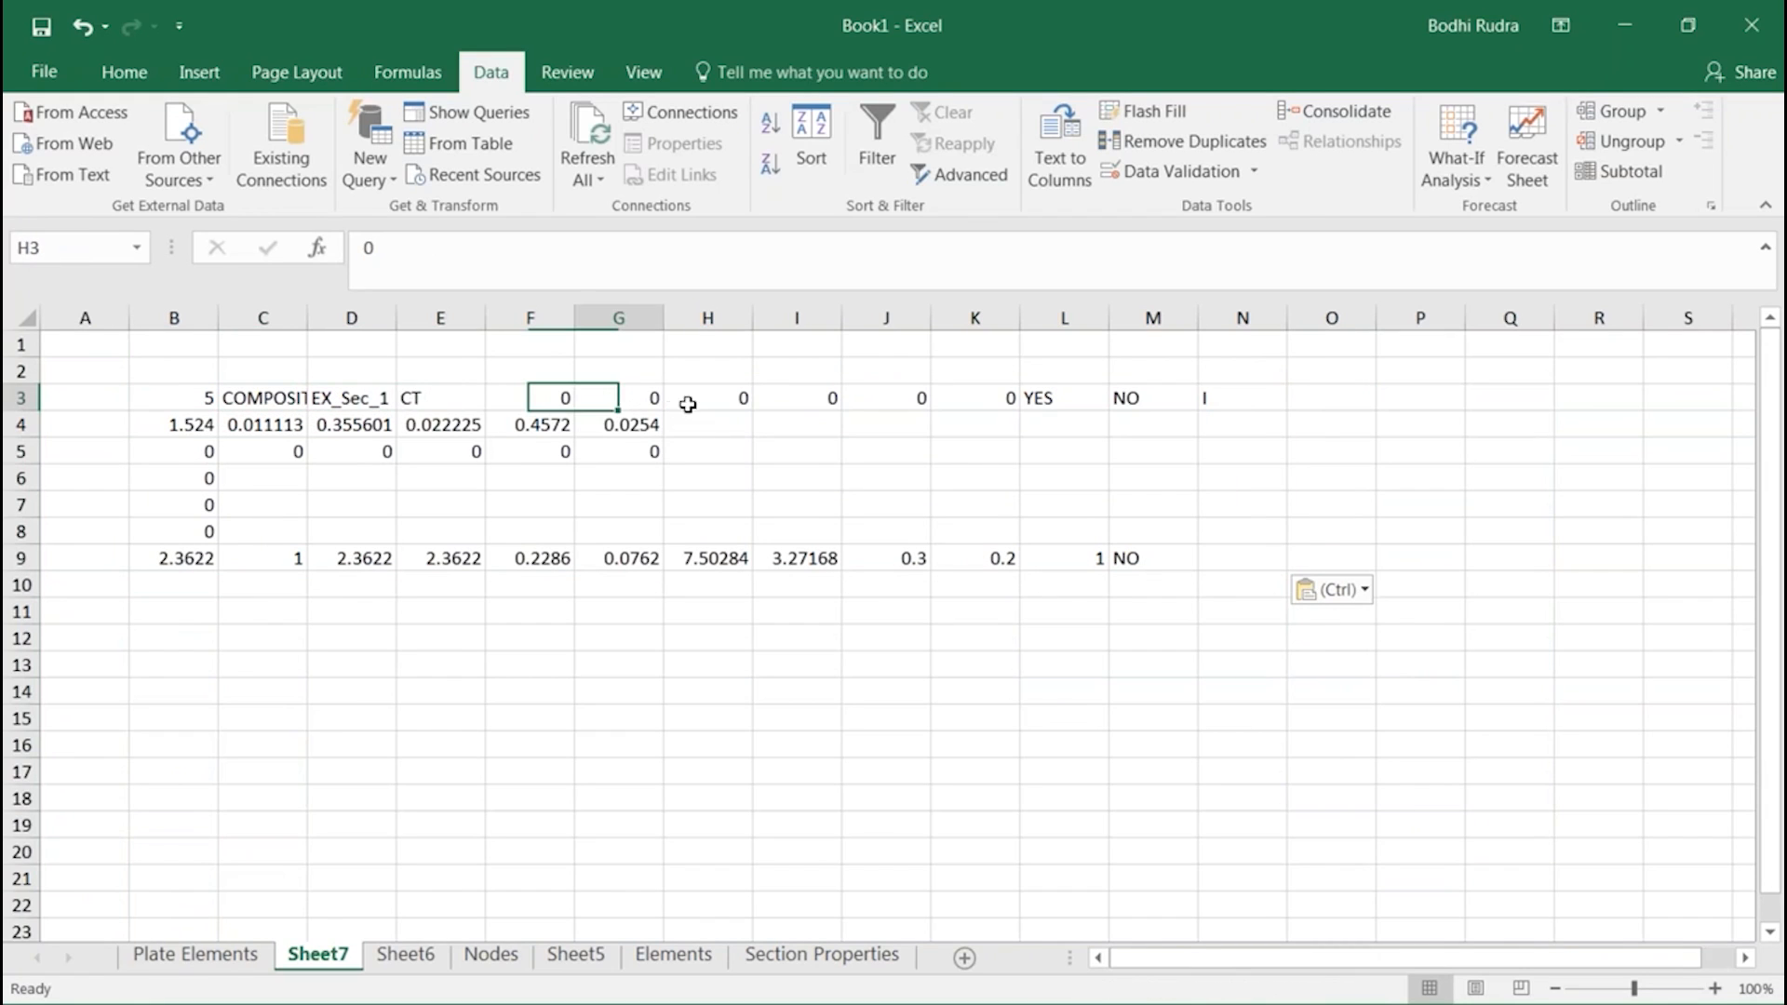
left_click(814, 403)
left_click(989, 395)
left_click(1188, 398)
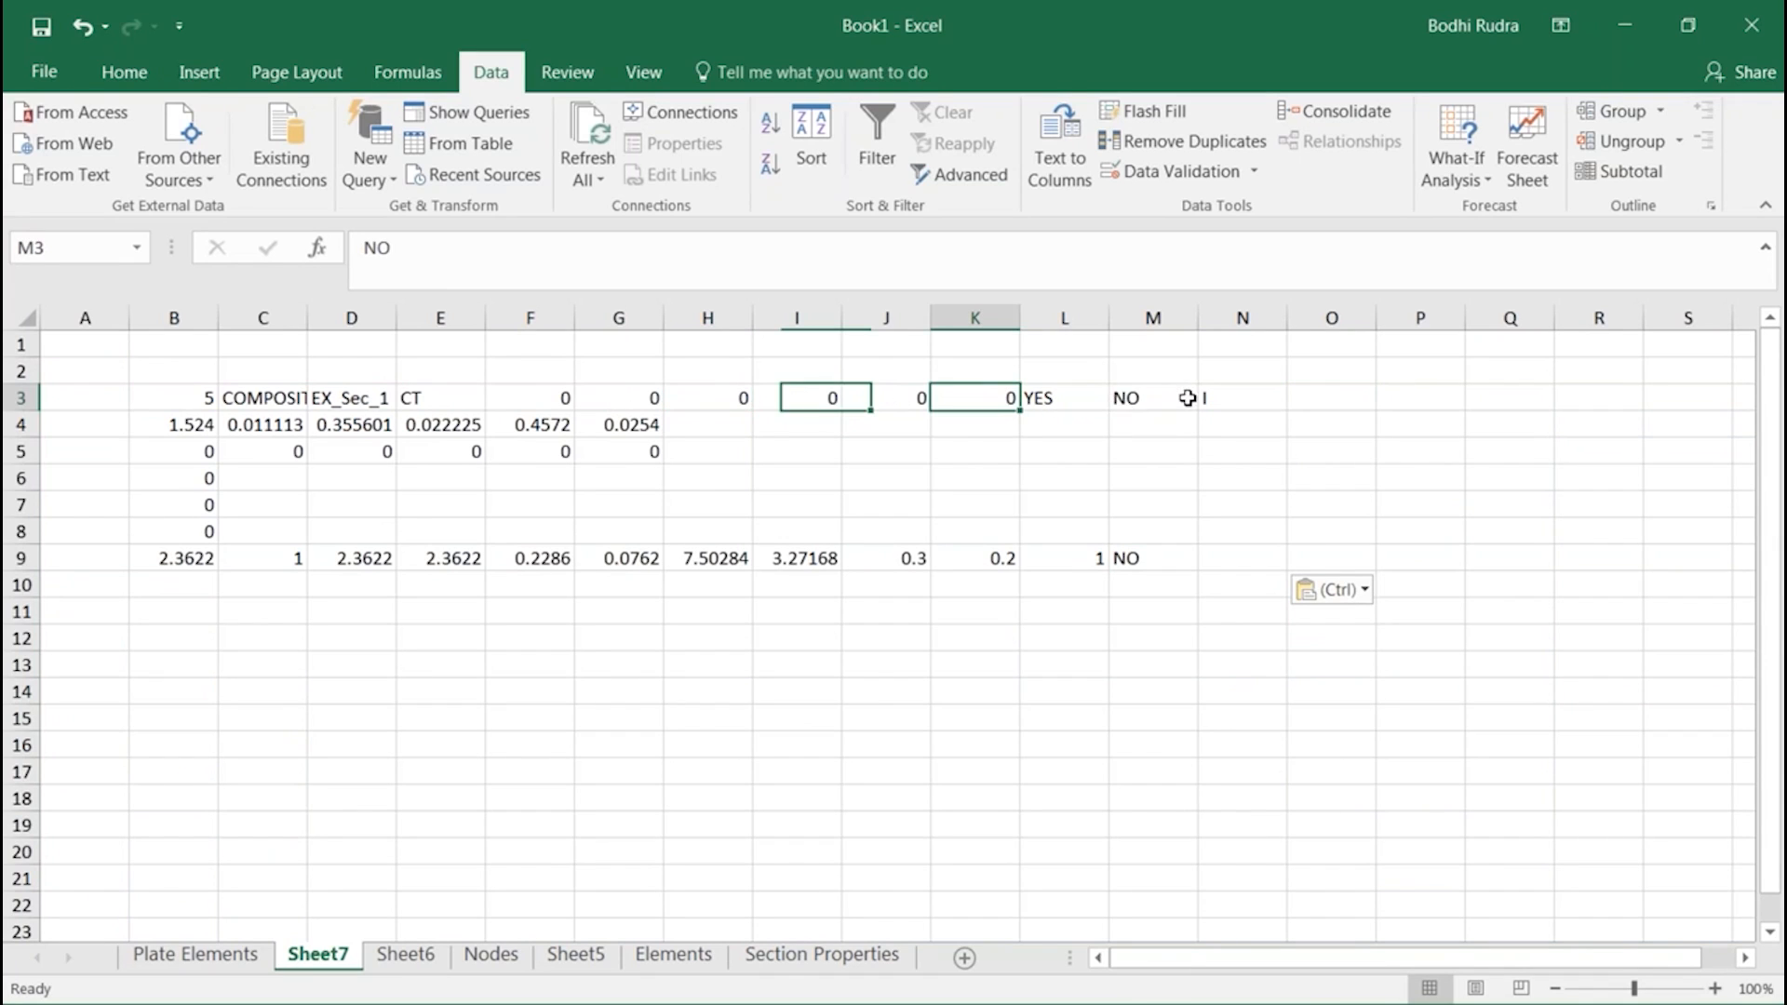
left_click(186, 424)
left_click(265, 425)
left_click(354, 424)
left_click(442, 424)
left_click(530, 425)
left_click(619, 424)
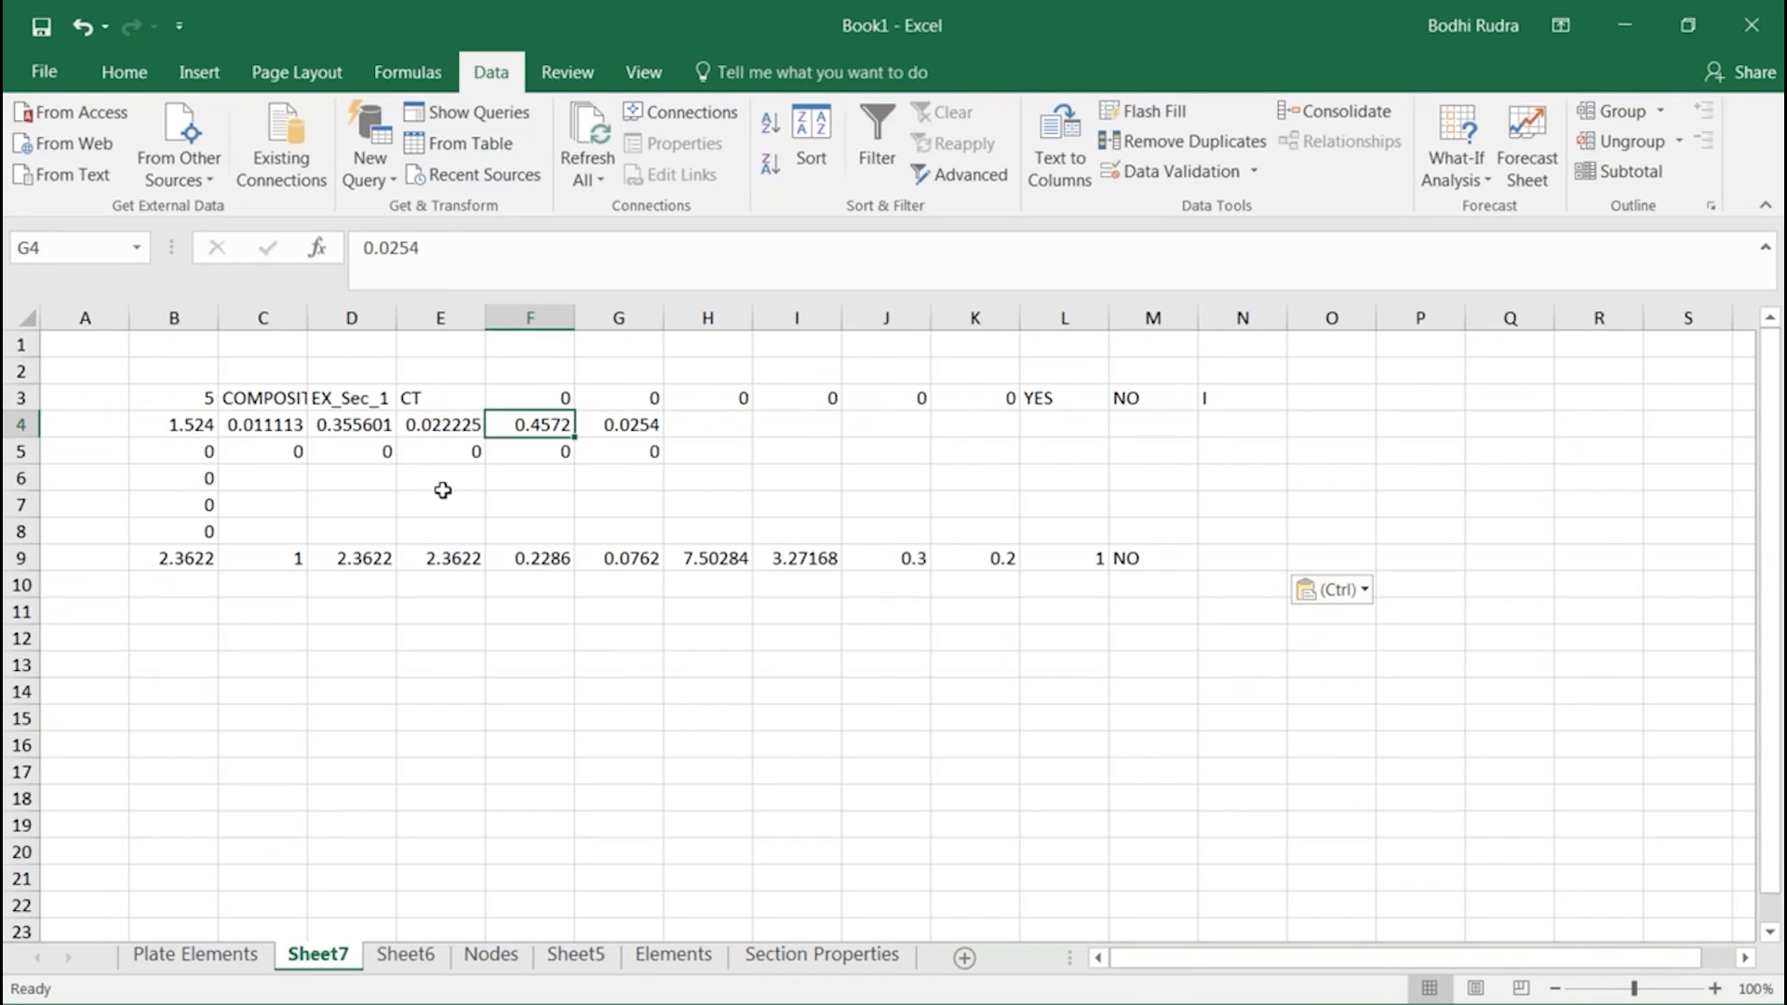
Run Text to Columns on cell B9 as delimited data with tab, comma and space delimiters, and select the section block B3:N9
left_click(200, 559)
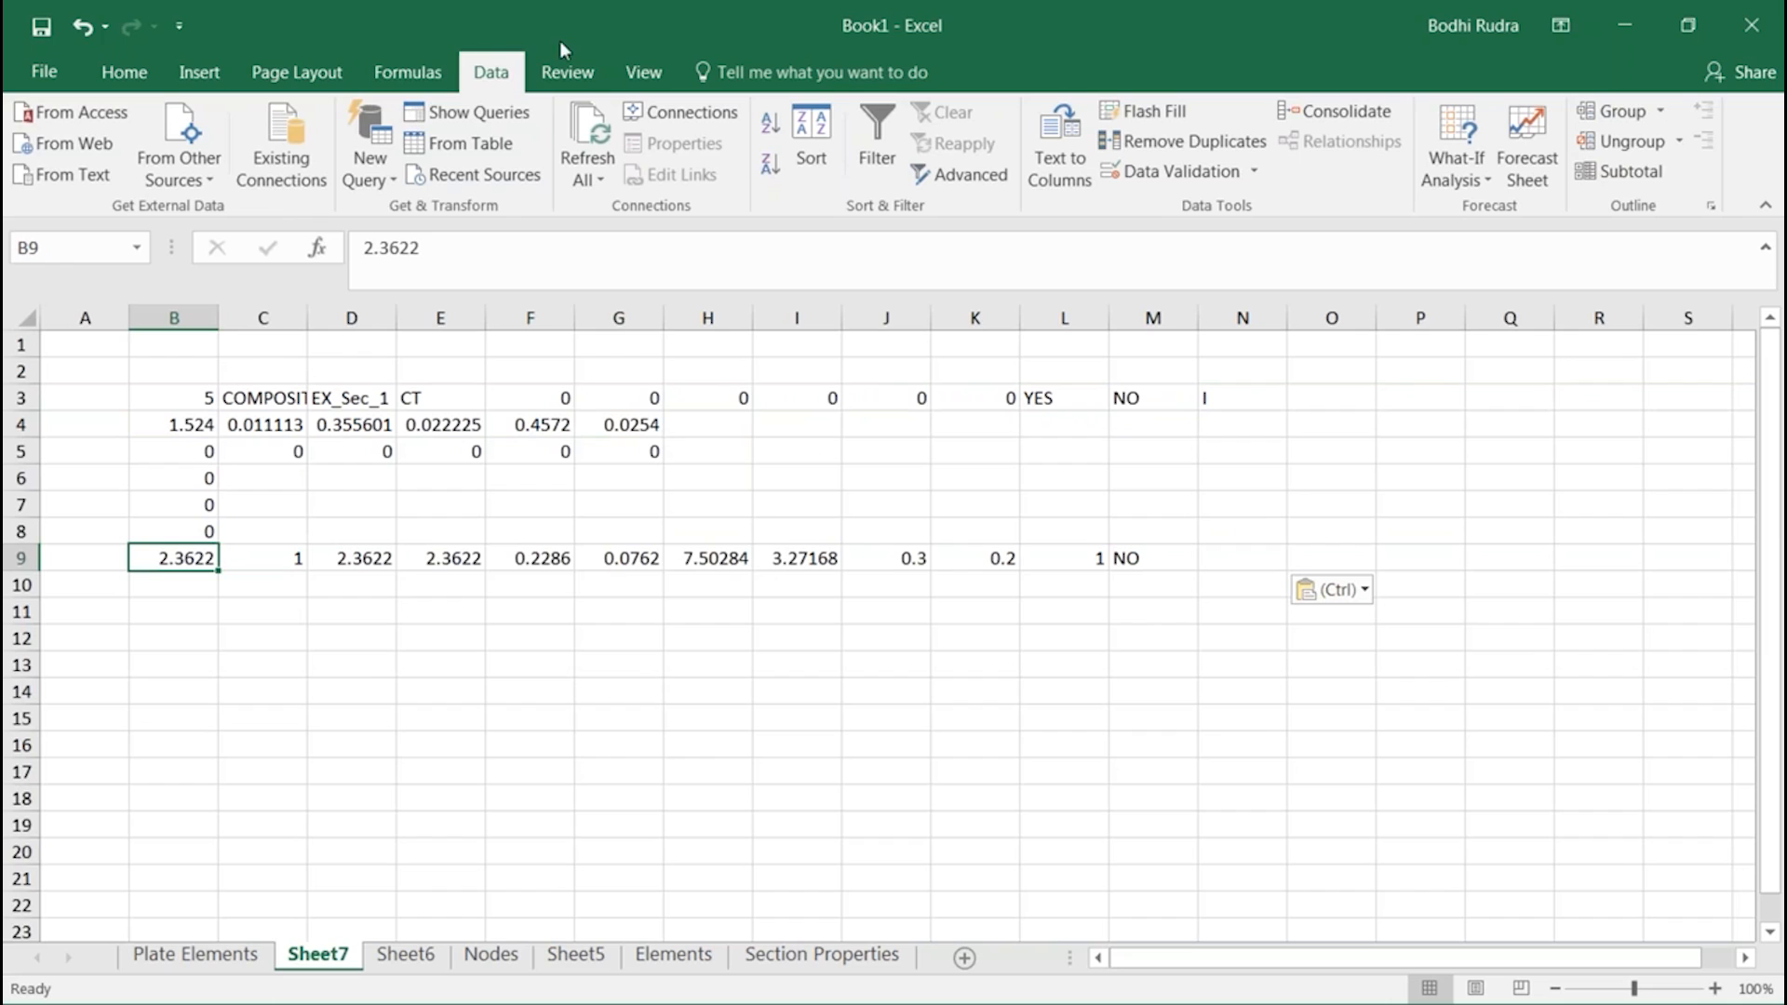
left_click(389, 79)
left_click(492, 78)
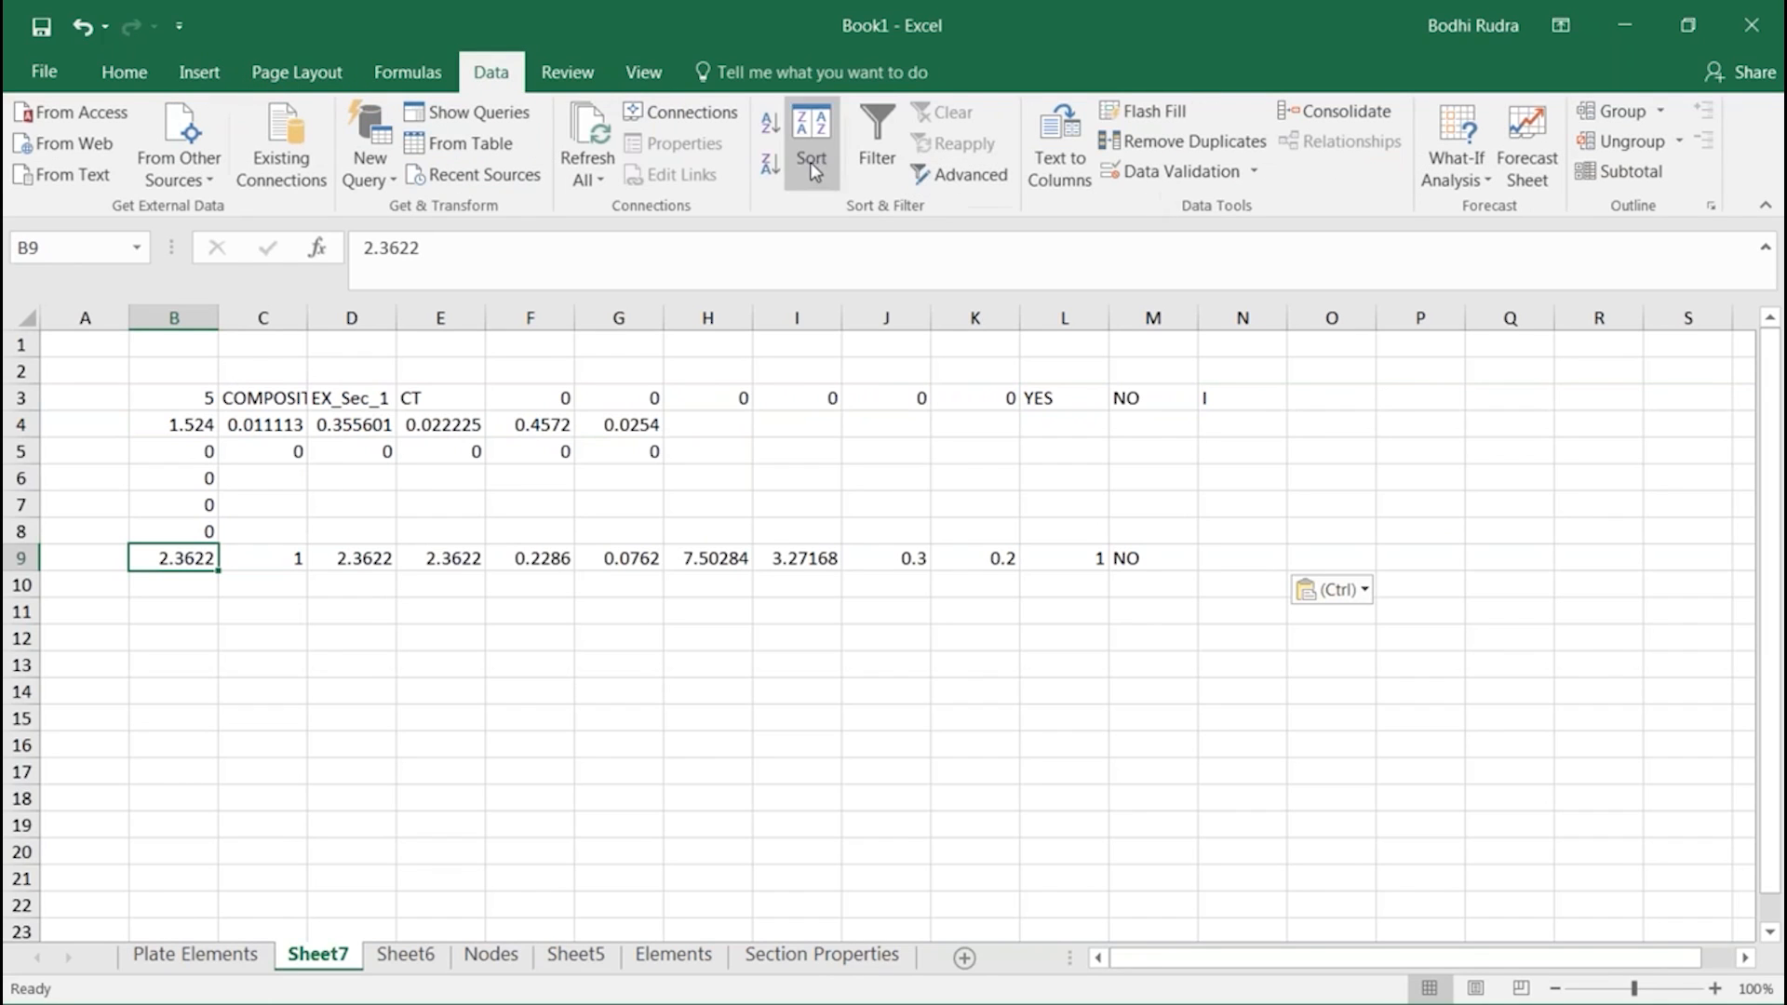
left_click(1064, 185)
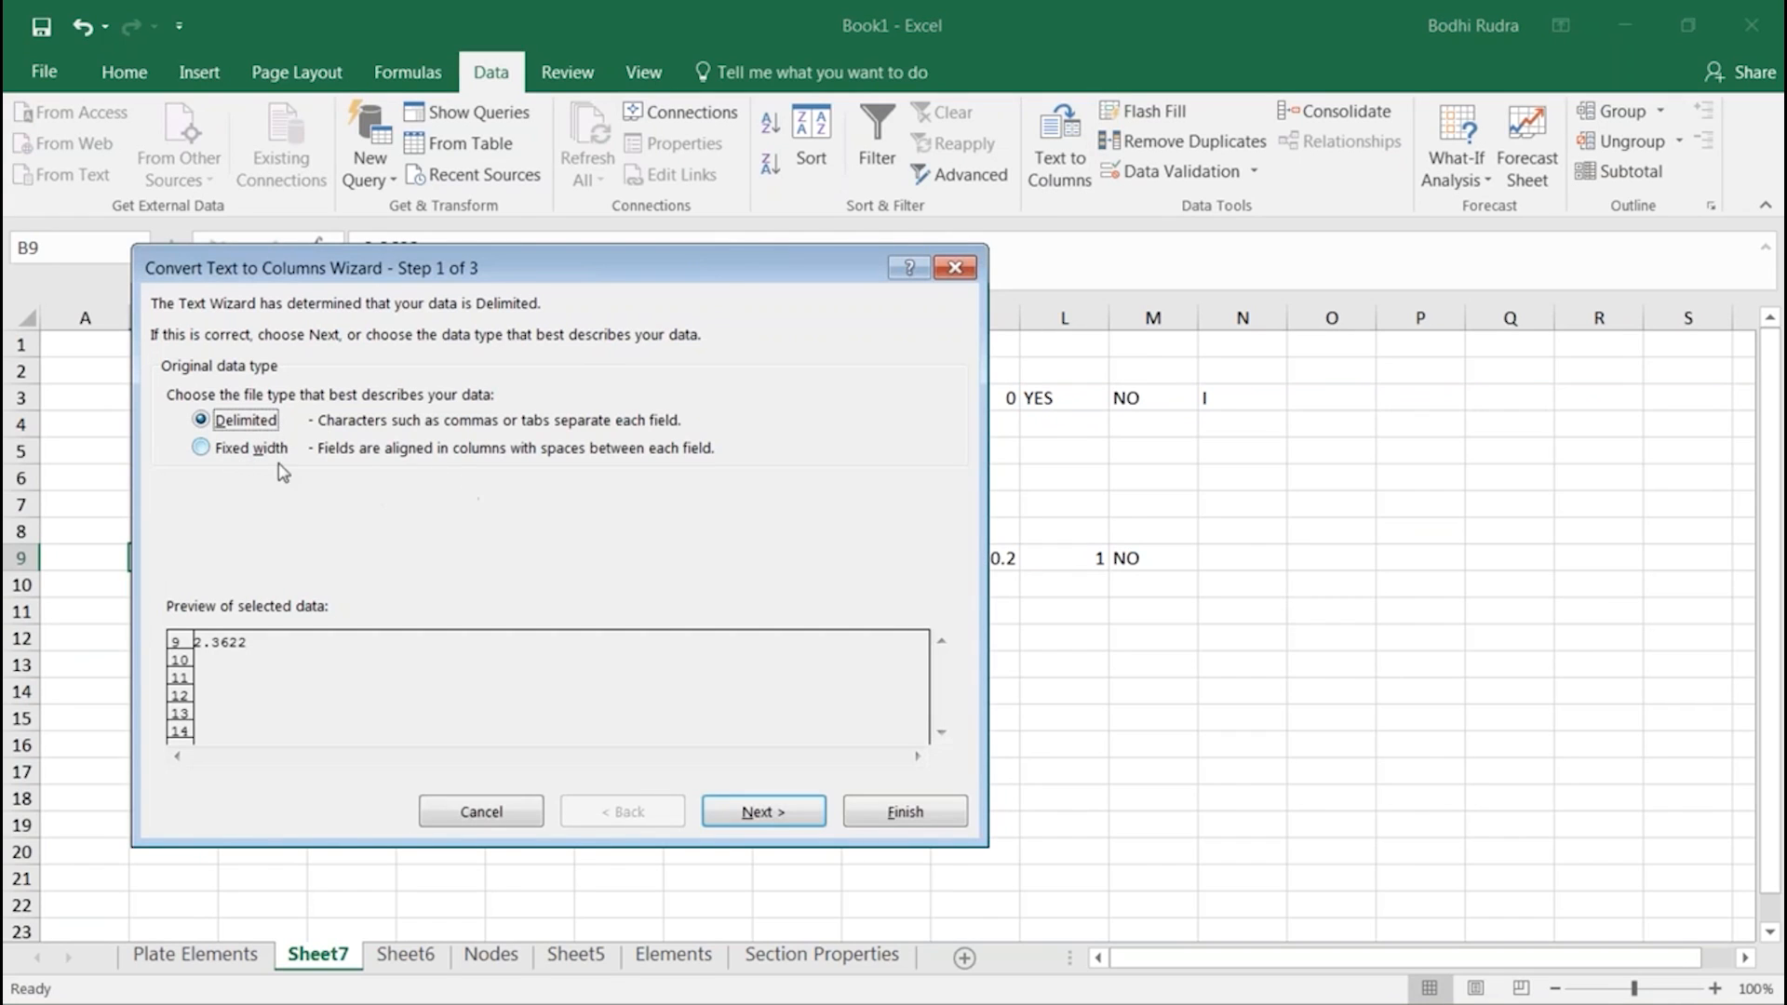
left_click(713, 808)
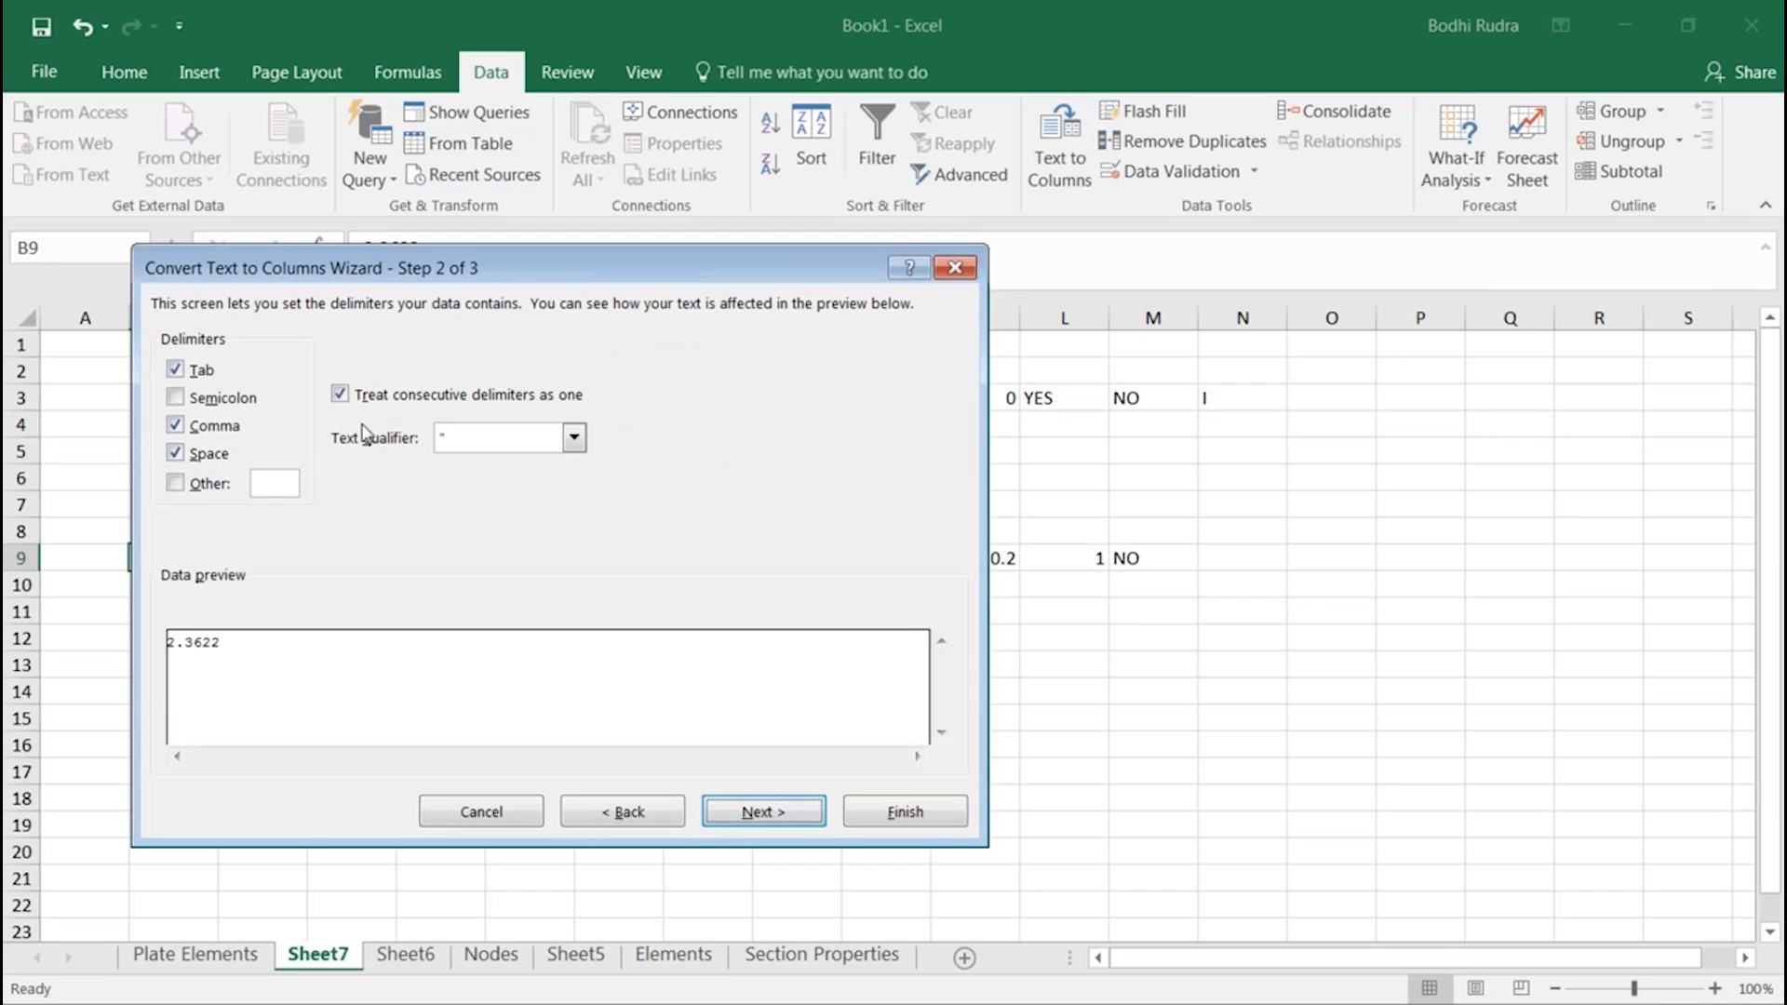
left_click(875, 812)
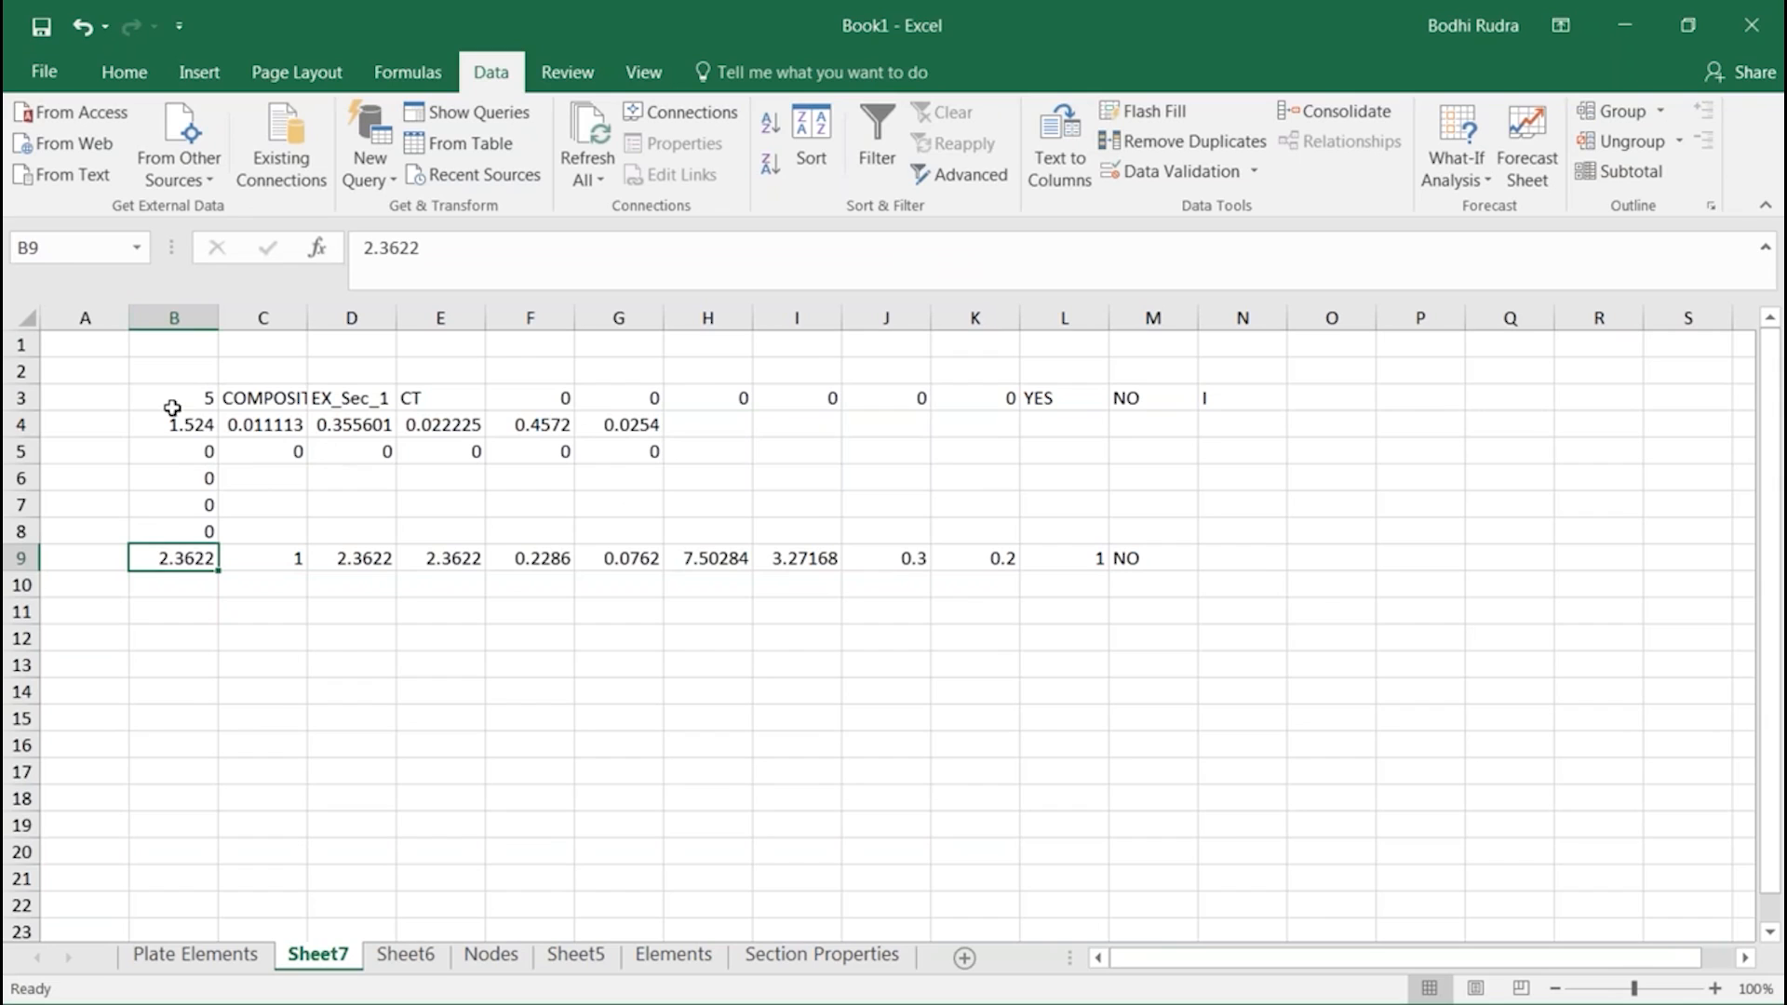
left_click_drag(184, 401, 1220, 560)
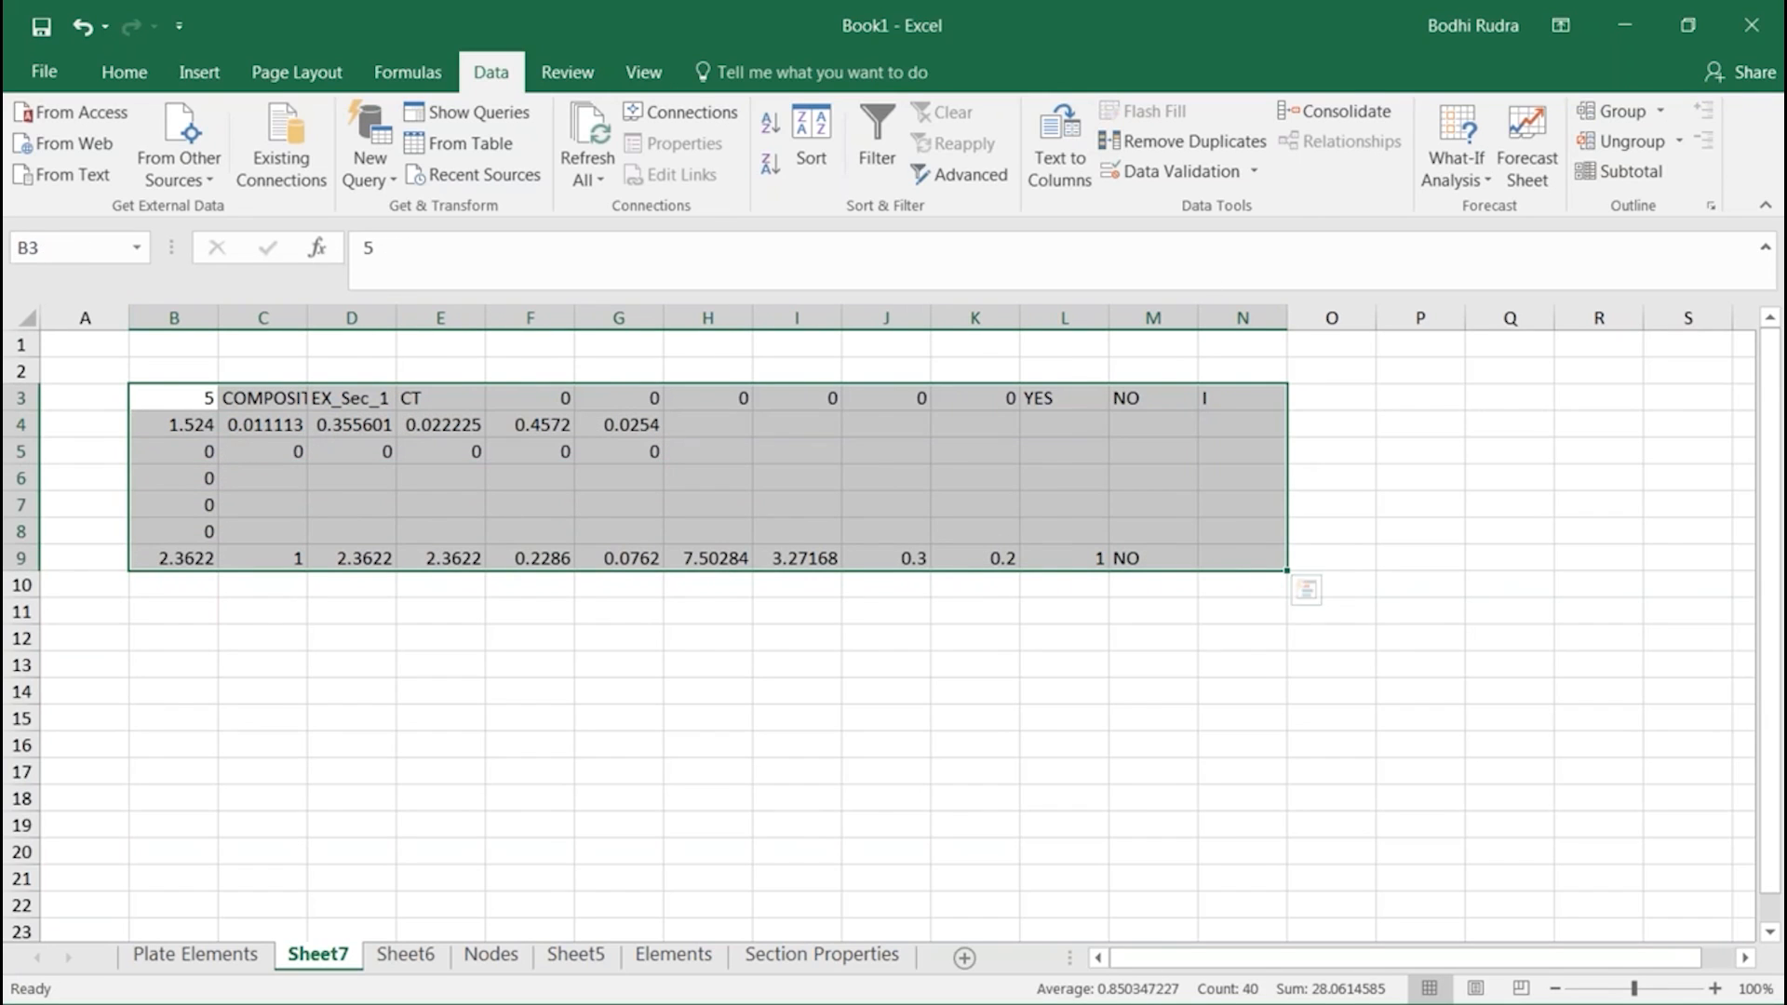
Switch to midas Civil, show the bridge in a top wireframe view, highlight the elements at its start and clear the selection
key("alt+Tab")
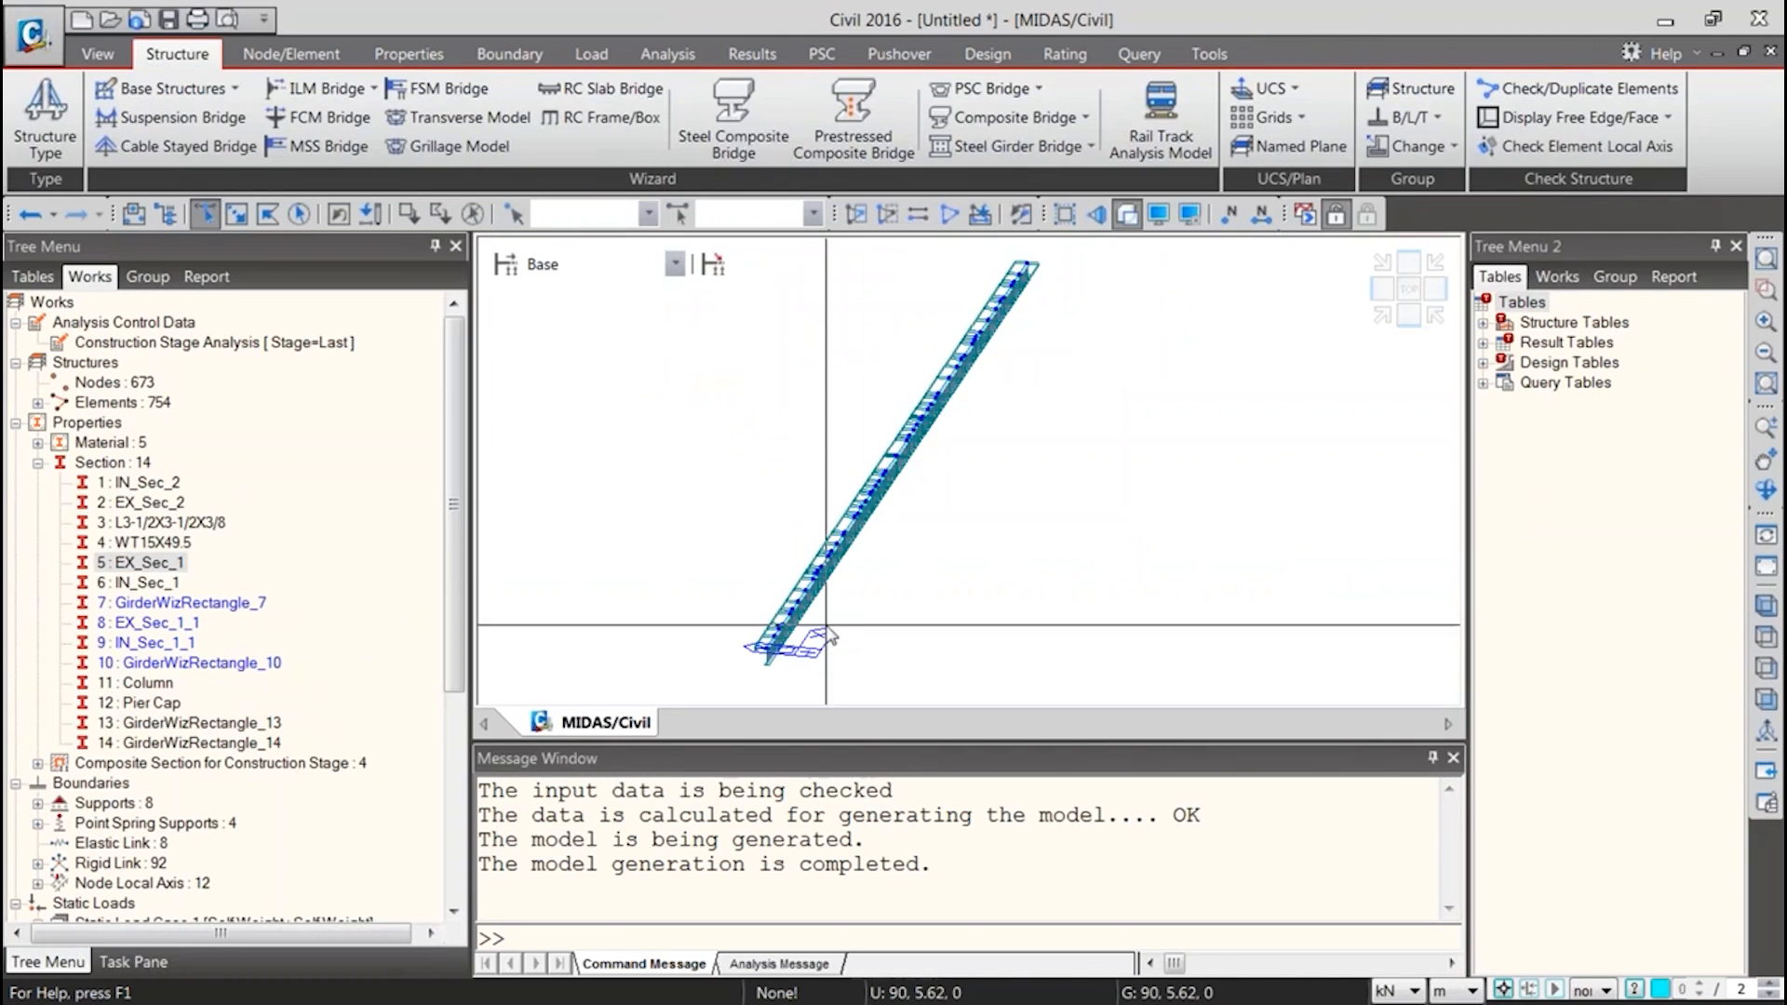
scroll(822, 534, "up", 1)
key("ctrl+shift+t")
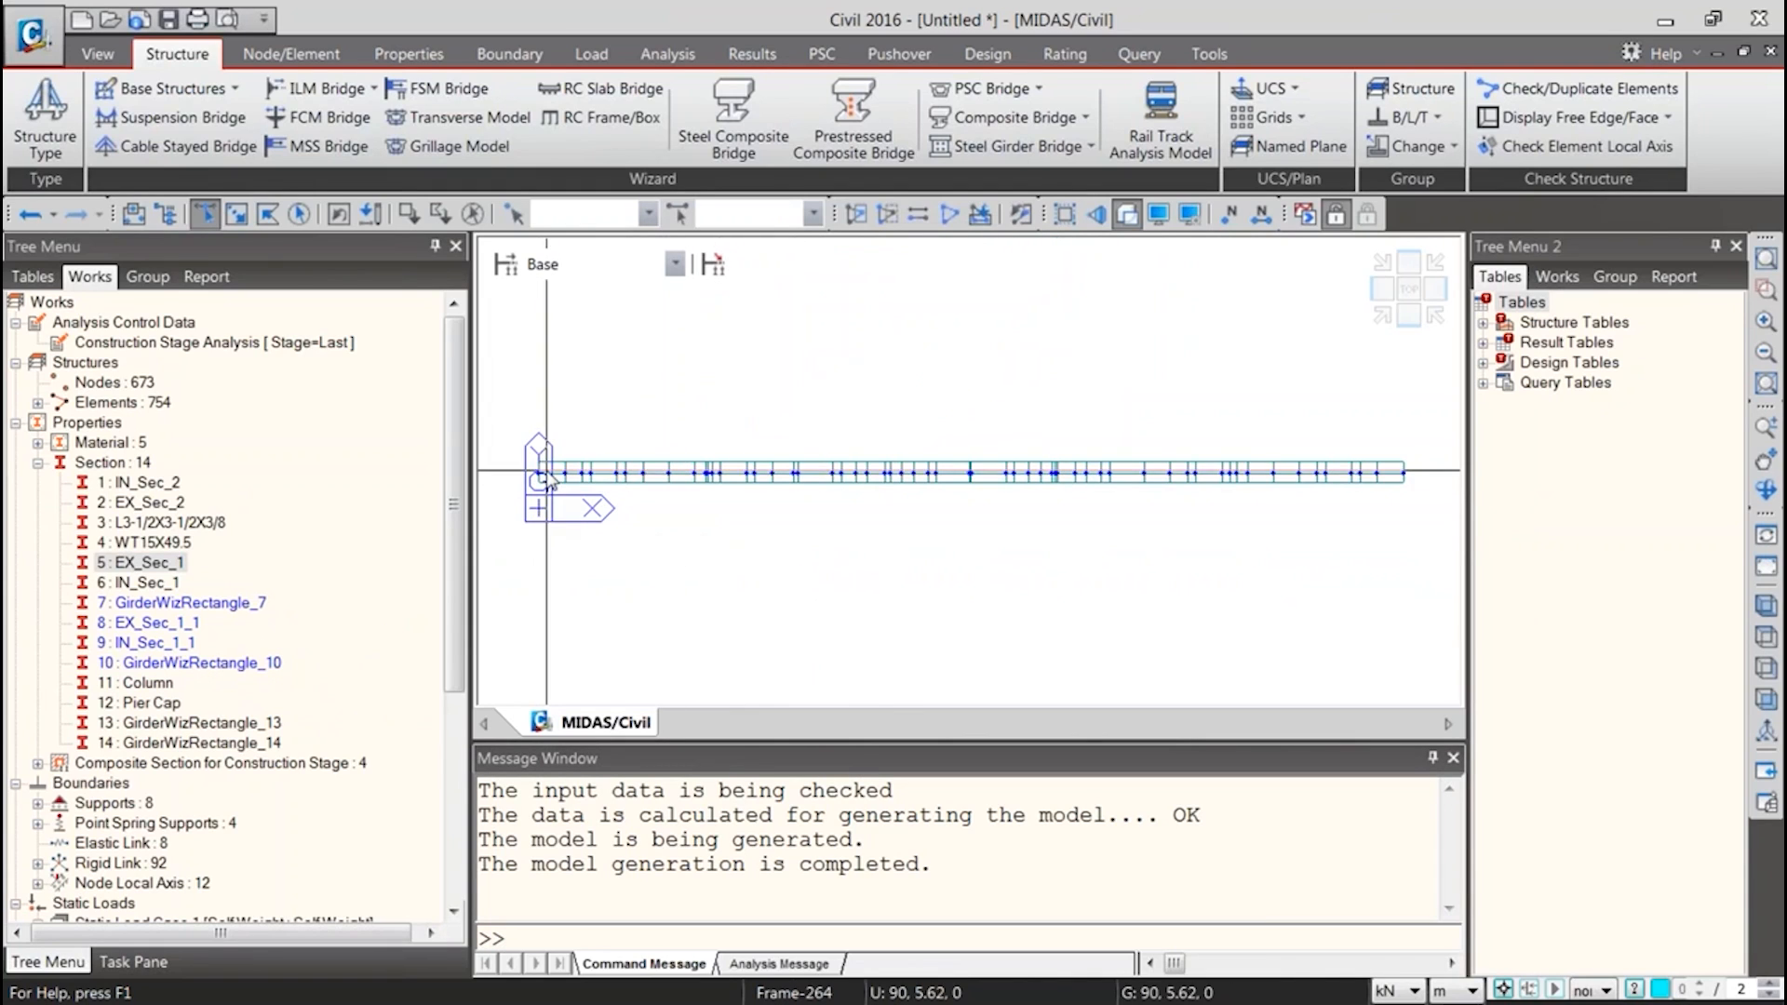
left_click(579, 476)
left_click(579, 476)
left_click(588, 475)
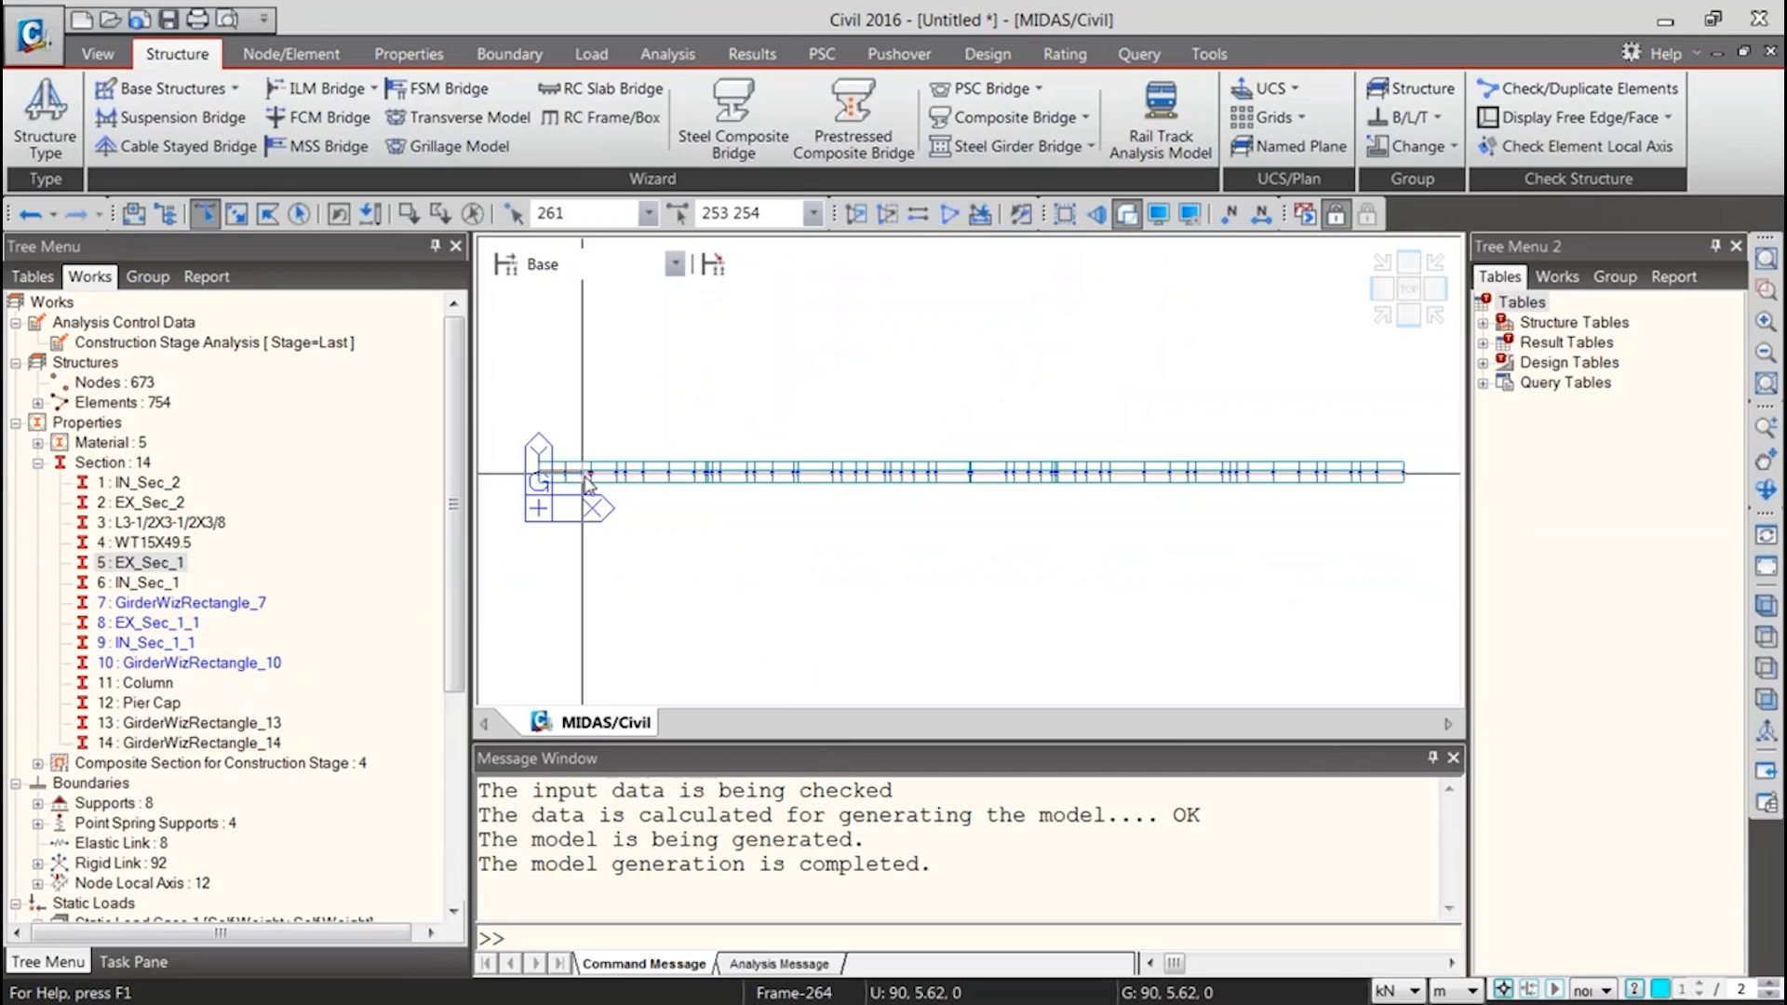
left_click_drag(808, 484, 811, 485)
key("ctrl+h")
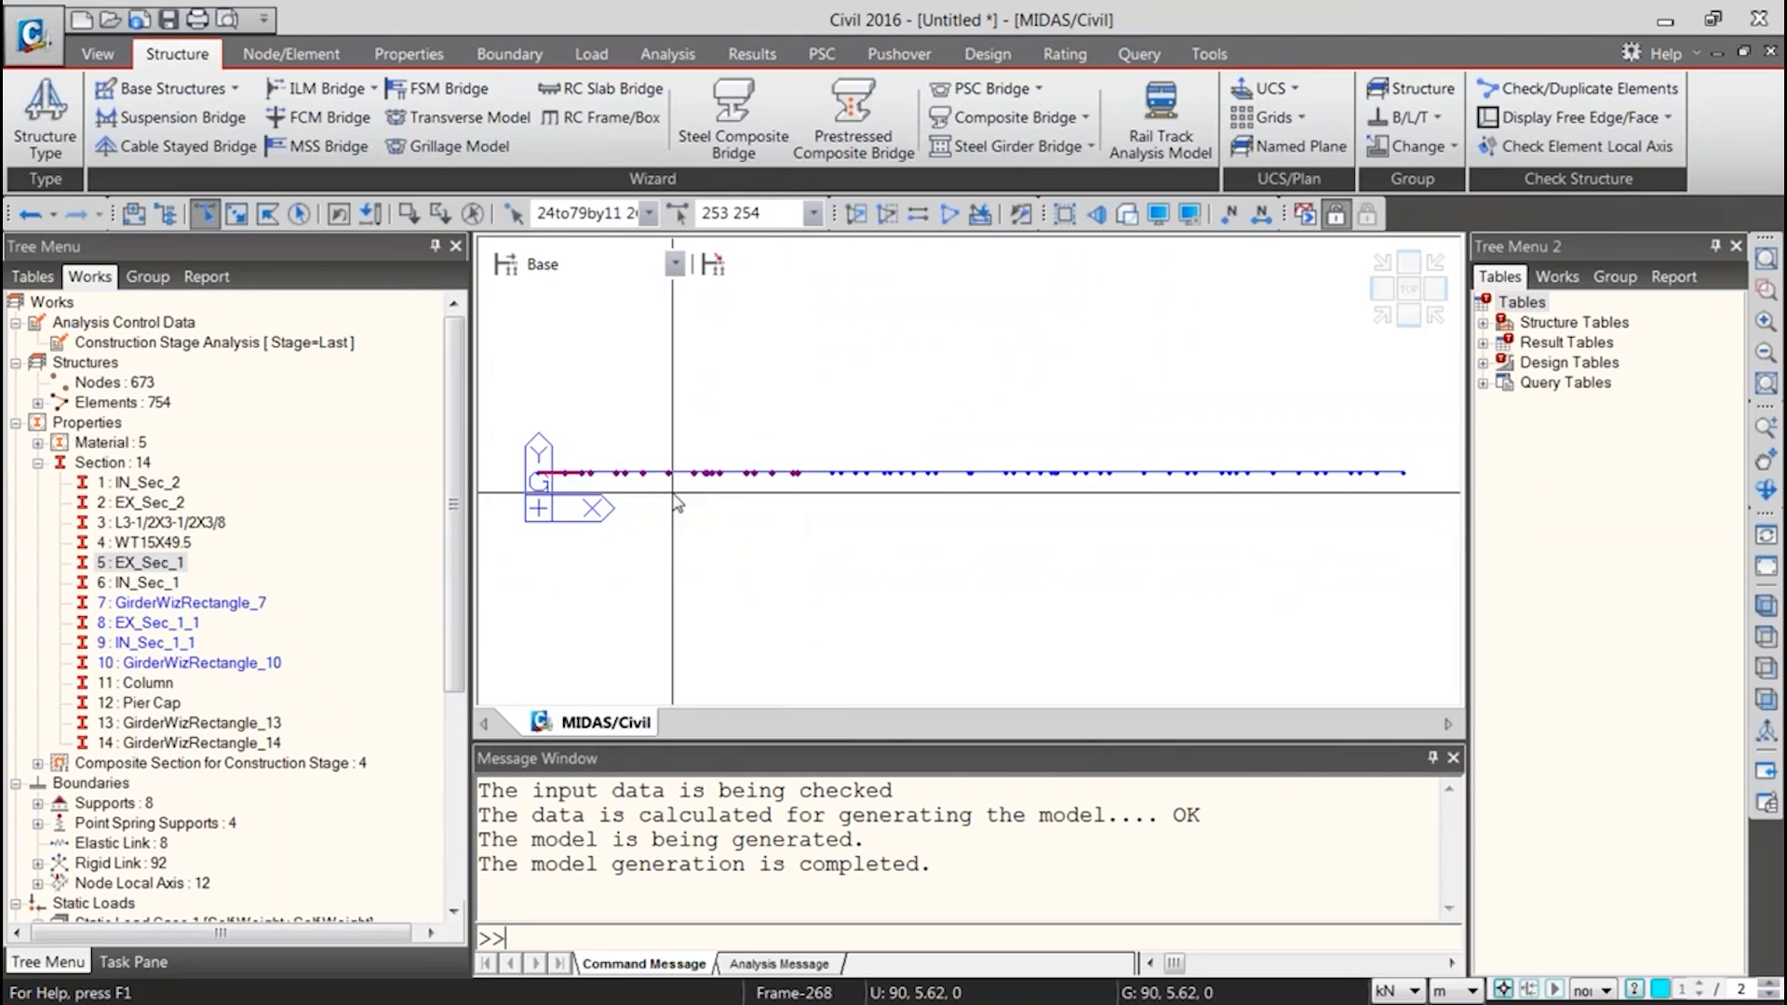
left_click_drag(569, 454, 830, 499)
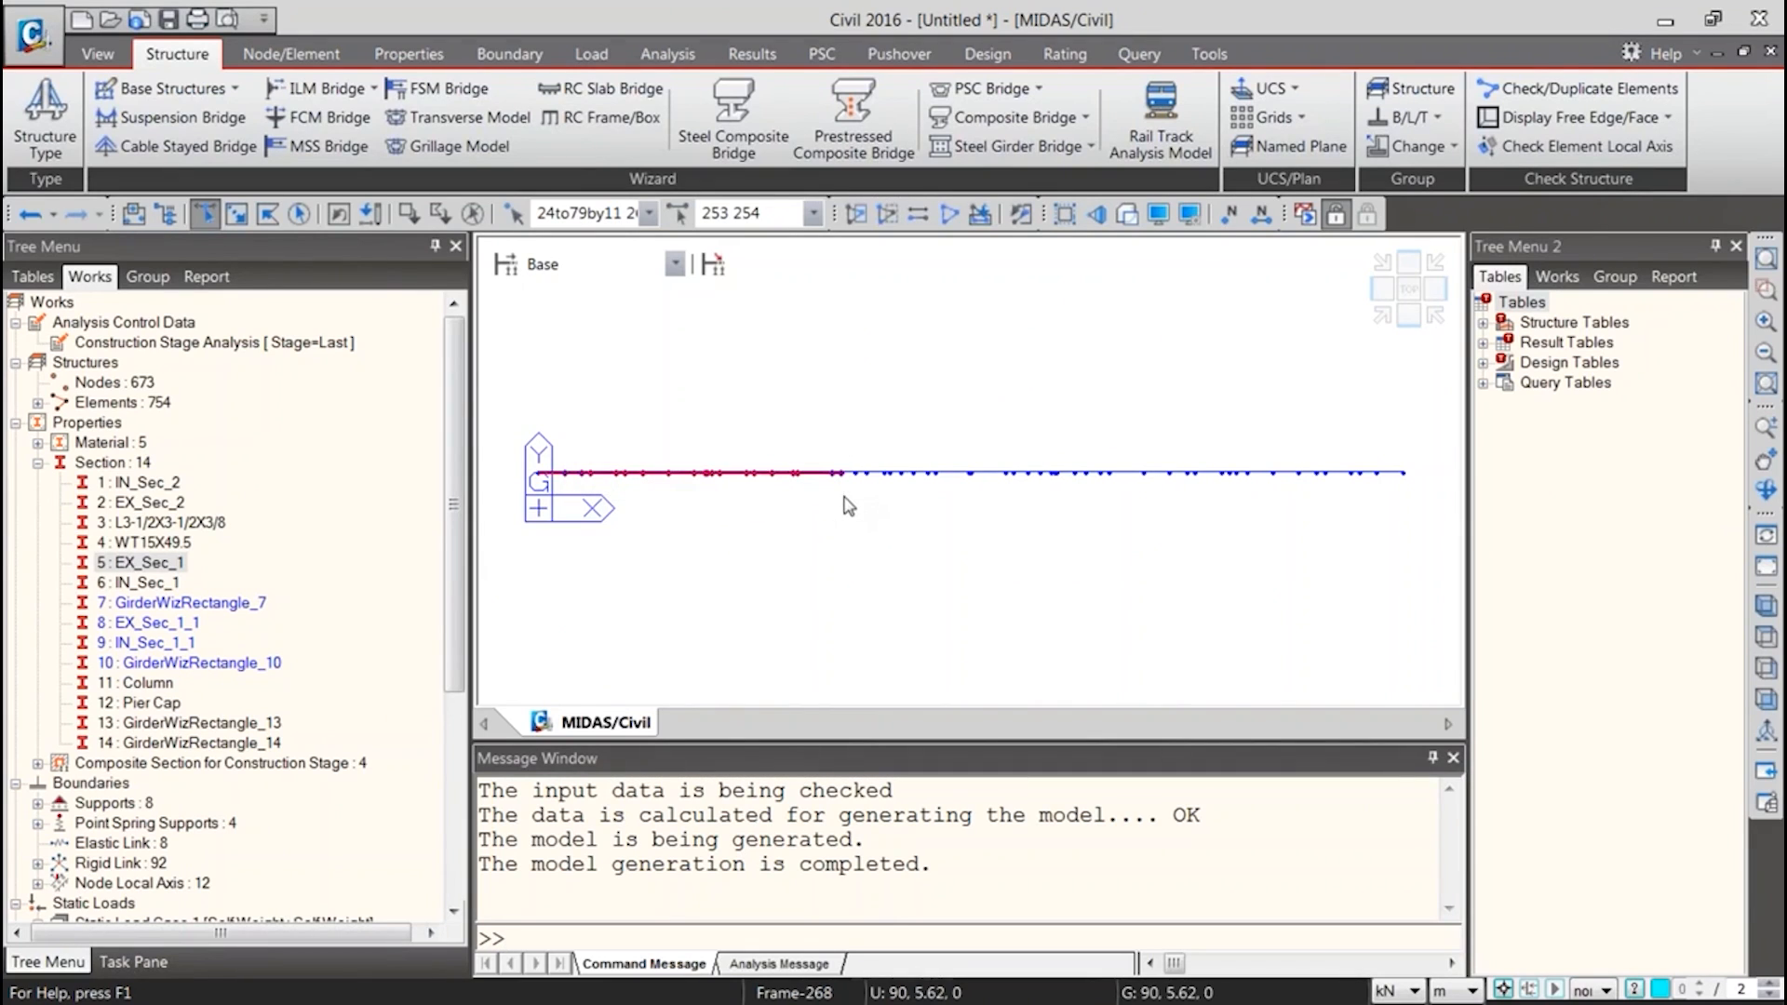
left_click(473, 215)
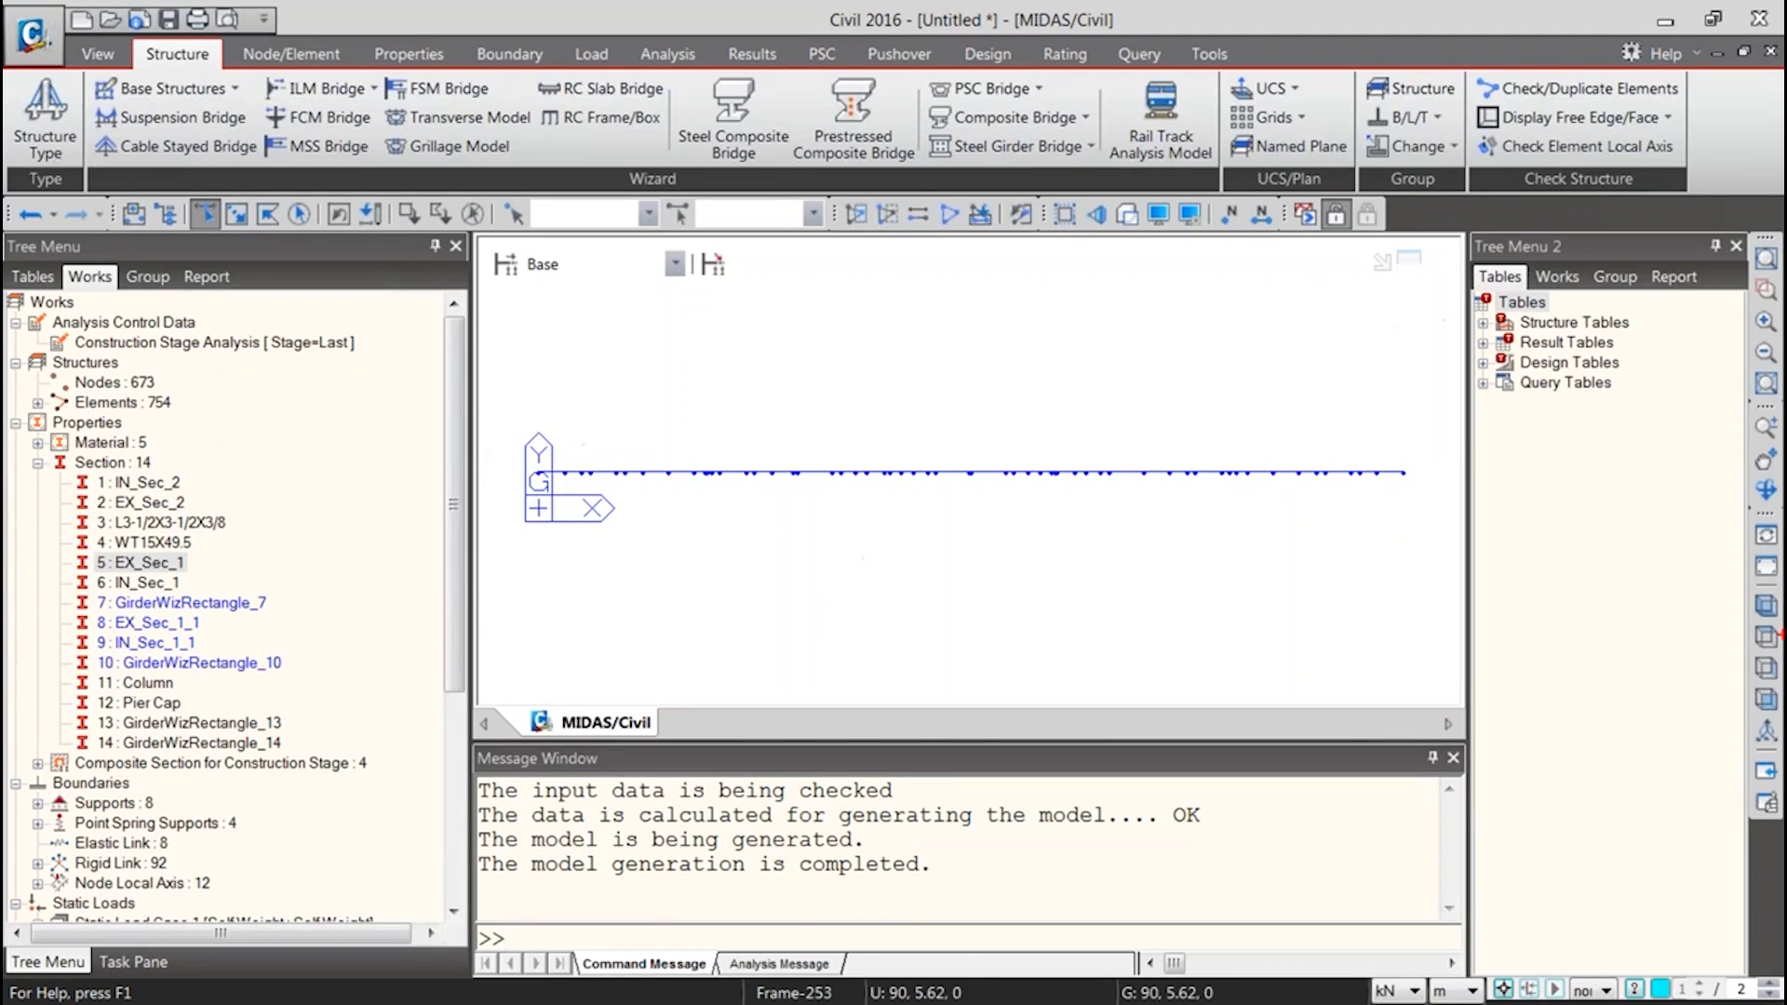
Switch back to Excel and examine the row 9 entries of the section block, especially cells B9 and D9
key("alt+Tab")
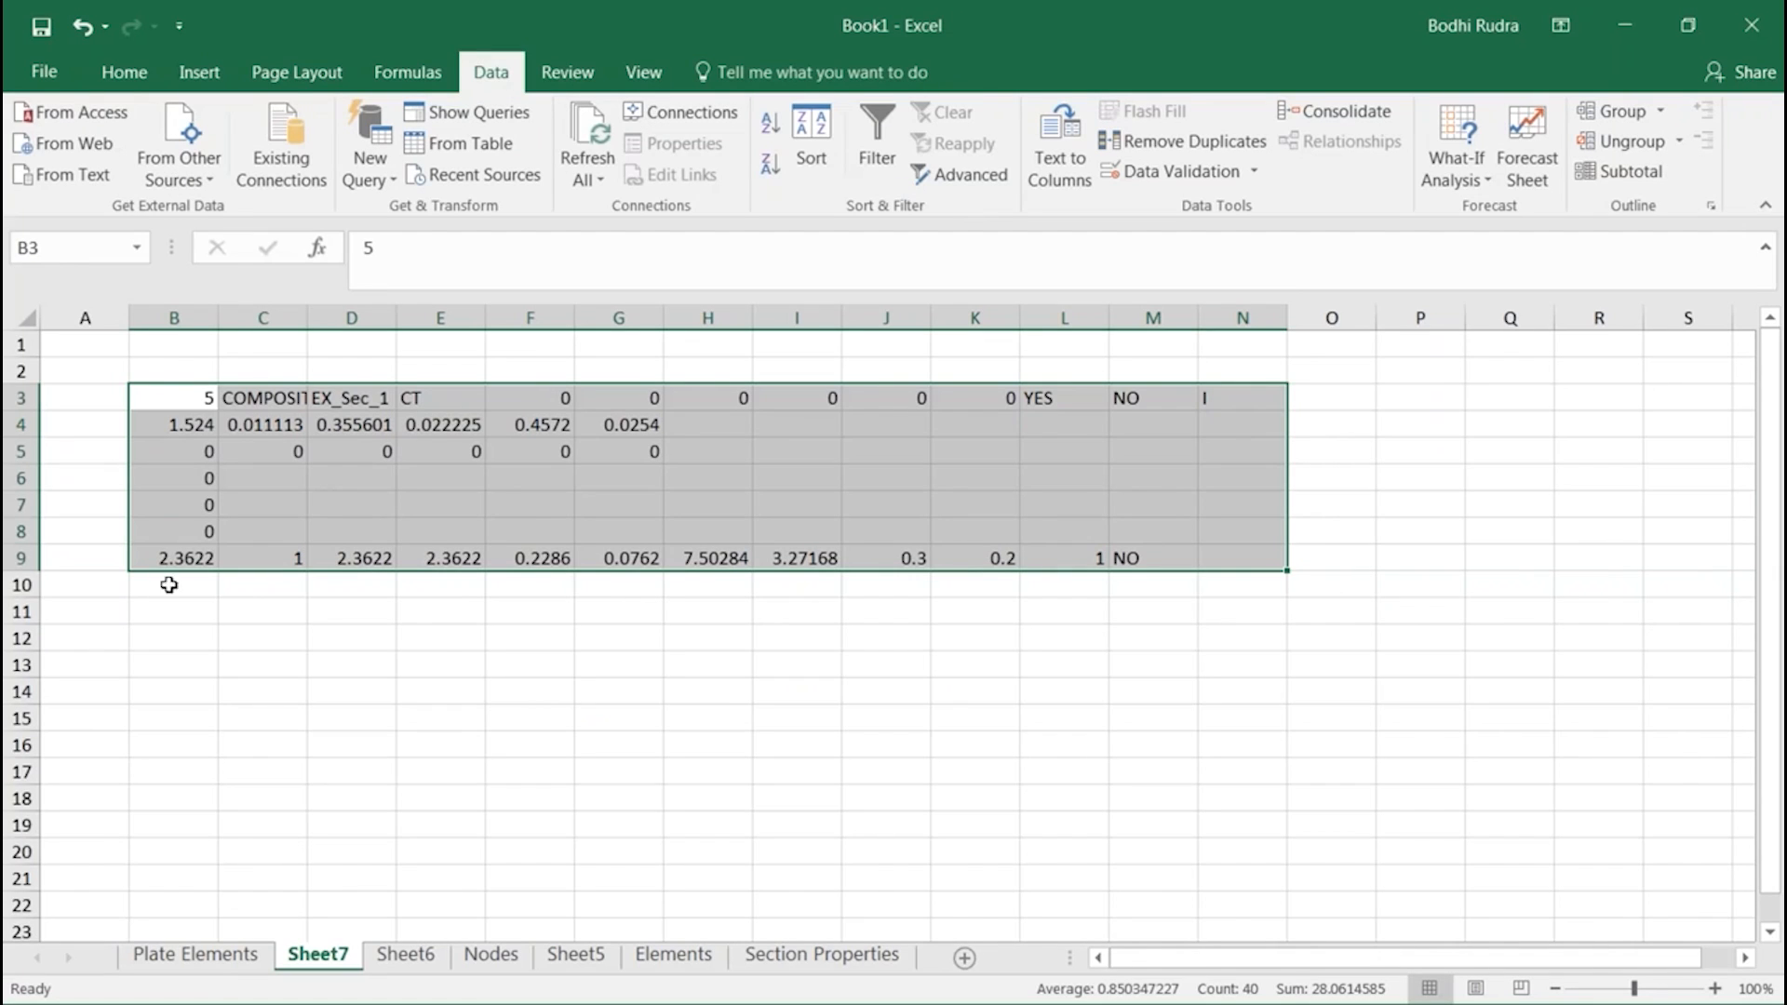
left_click(206, 559)
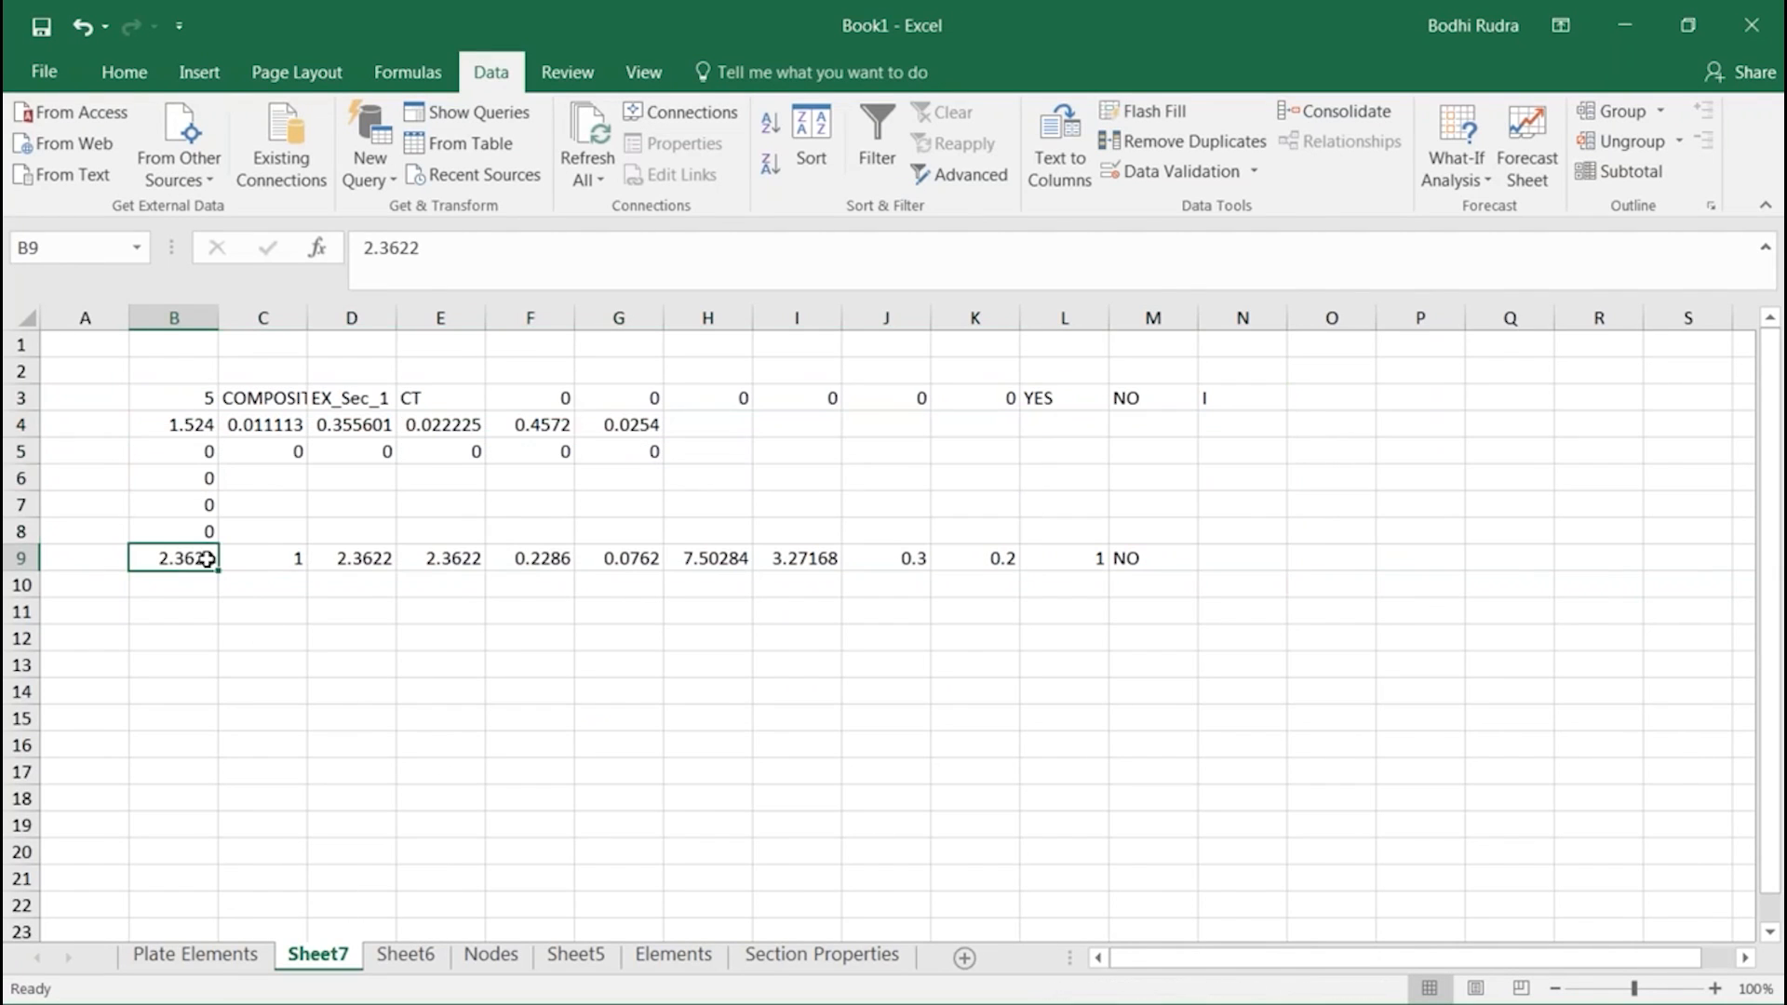
left_click(373, 560)
left_click(551, 575)
left_click(606, 562)
left_click(709, 560)
left_click(801, 559)
left_click(858, 559)
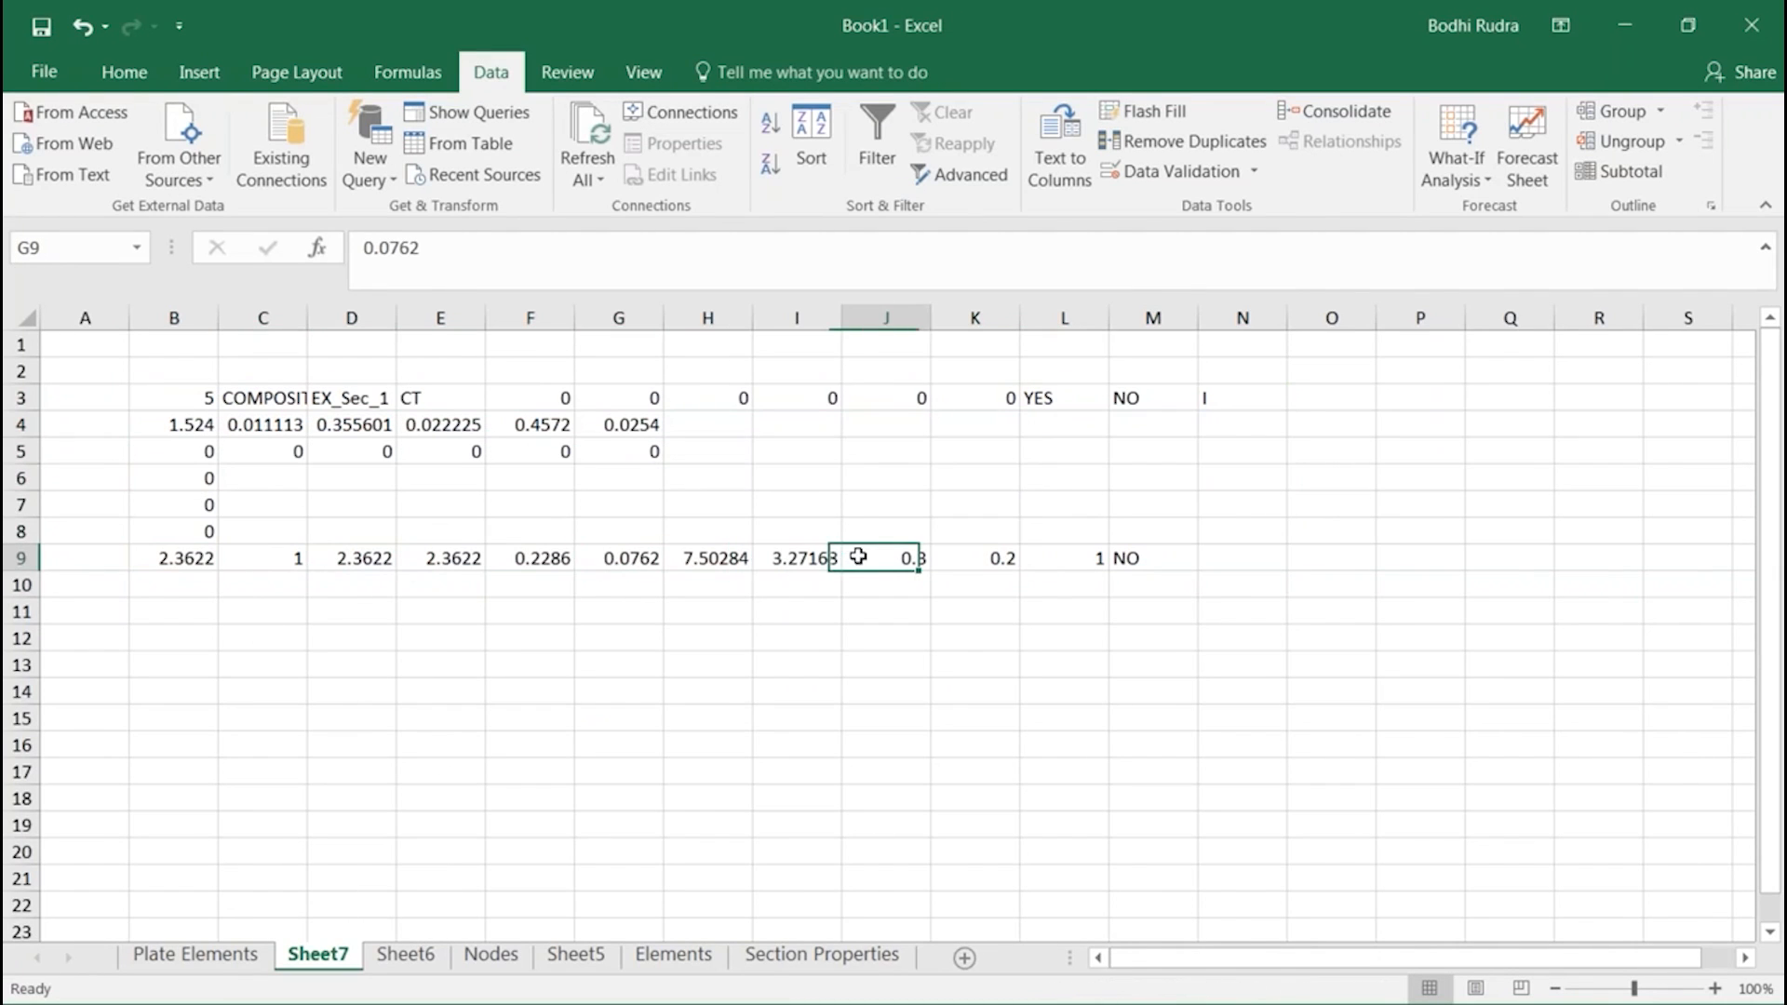
left_click(339, 563)
double_click(185, 562)
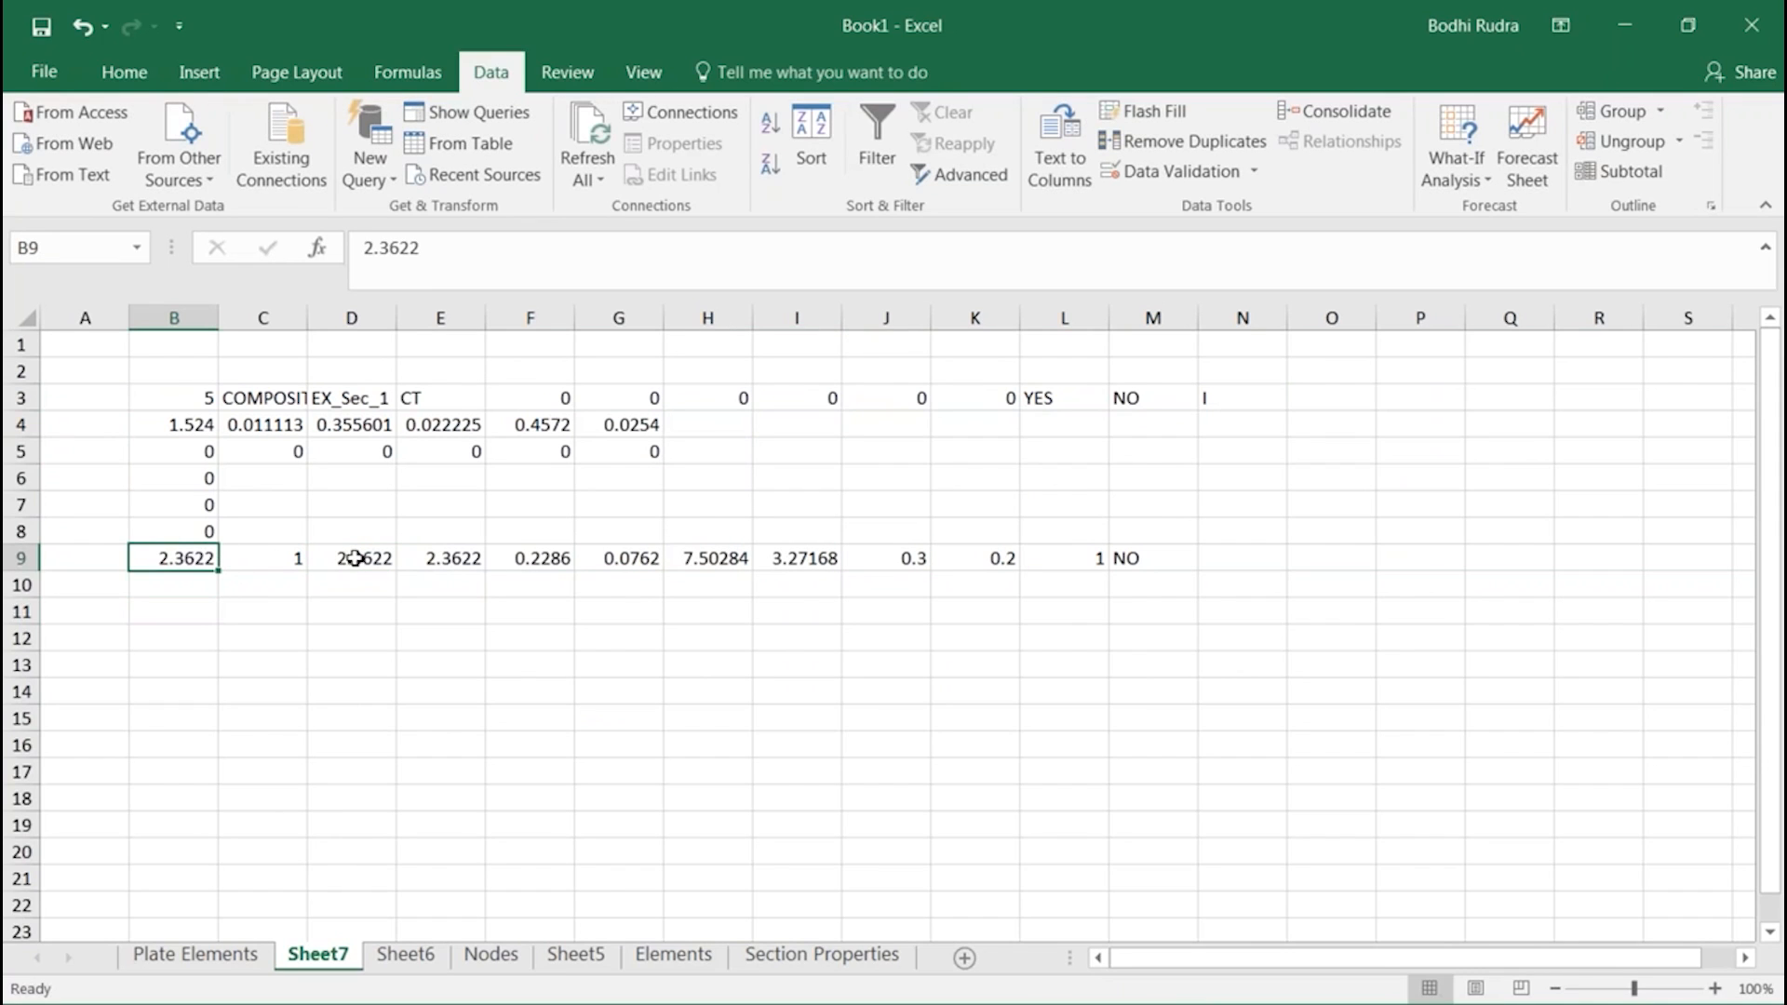
left_click(359, 558)
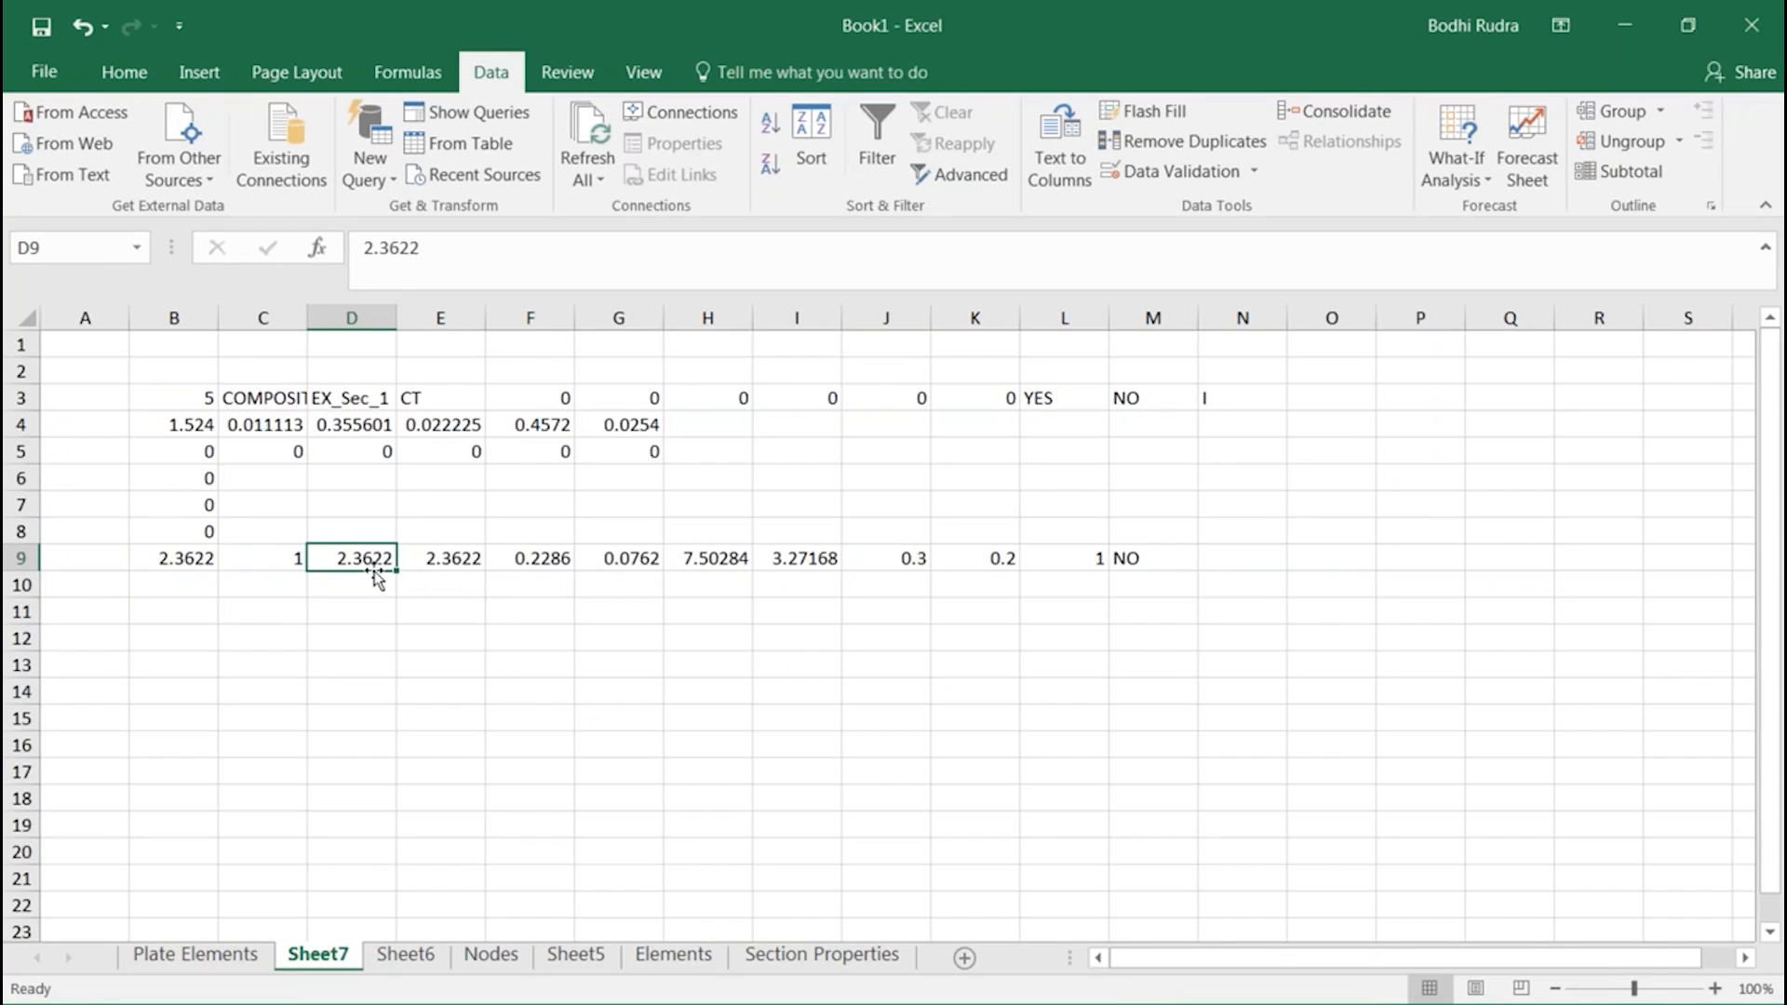
left_click(382, 691)
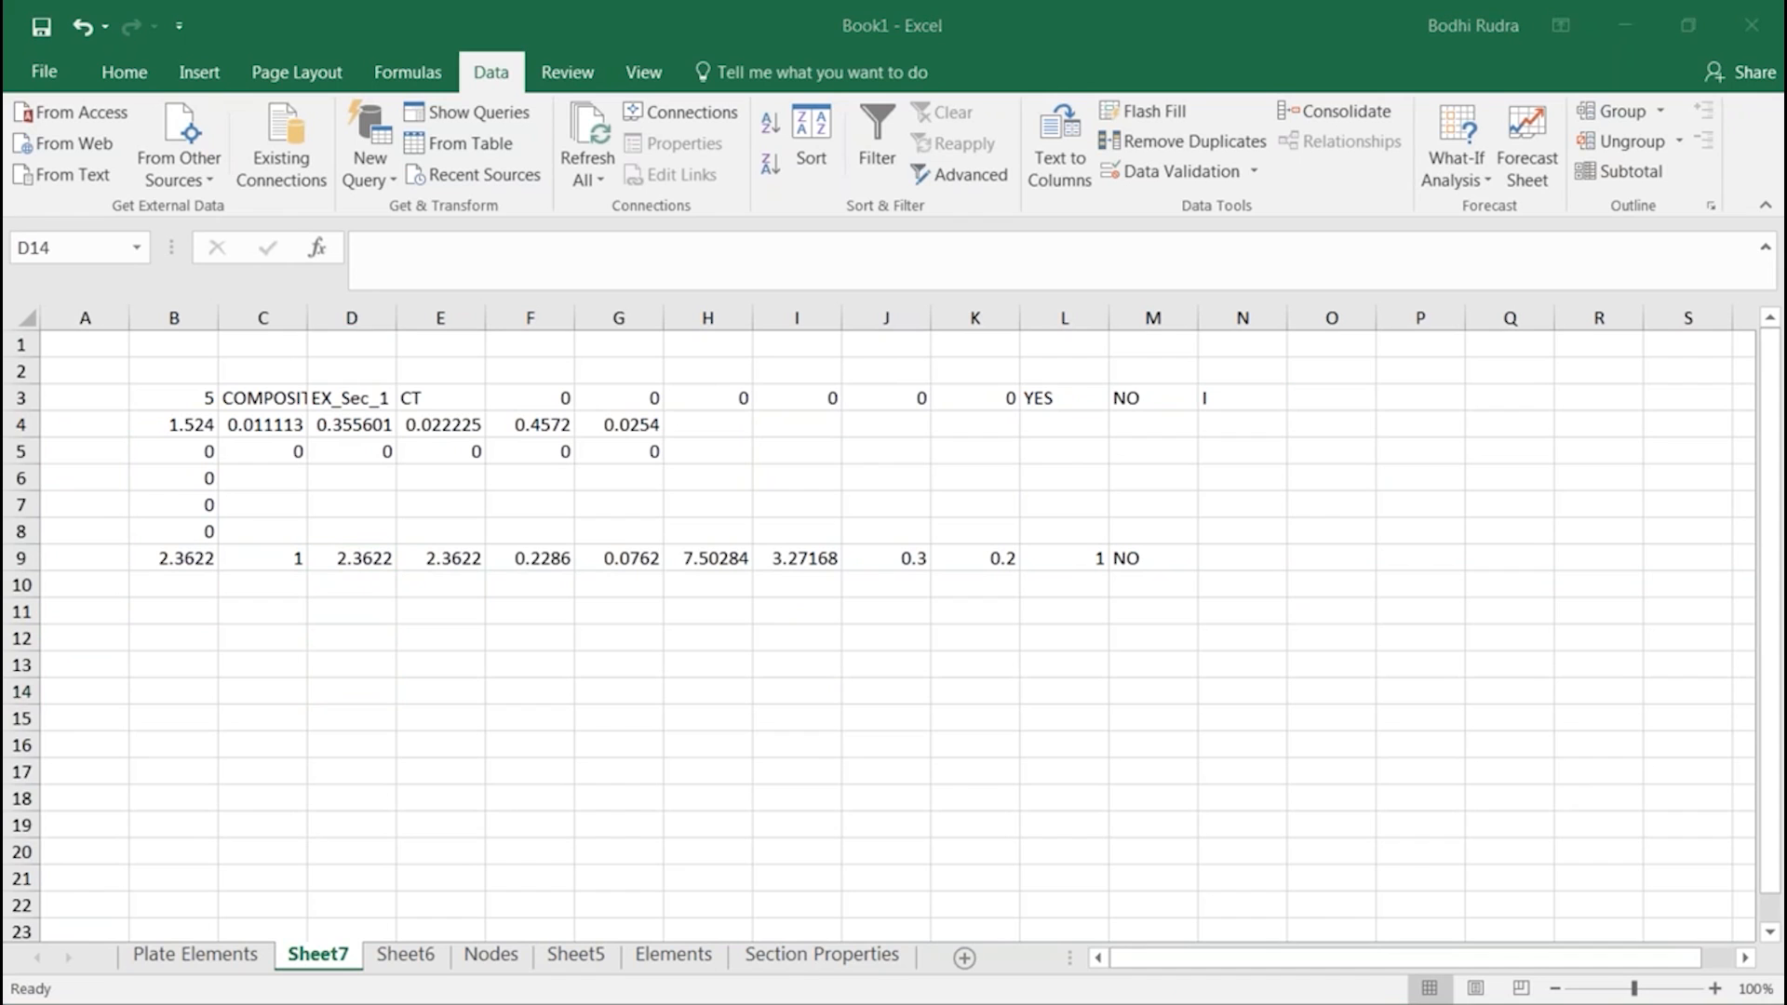
Switch to midas Civil, open the MCT Command Shell and insert the model's *SECTION data
key("alt+Tab")
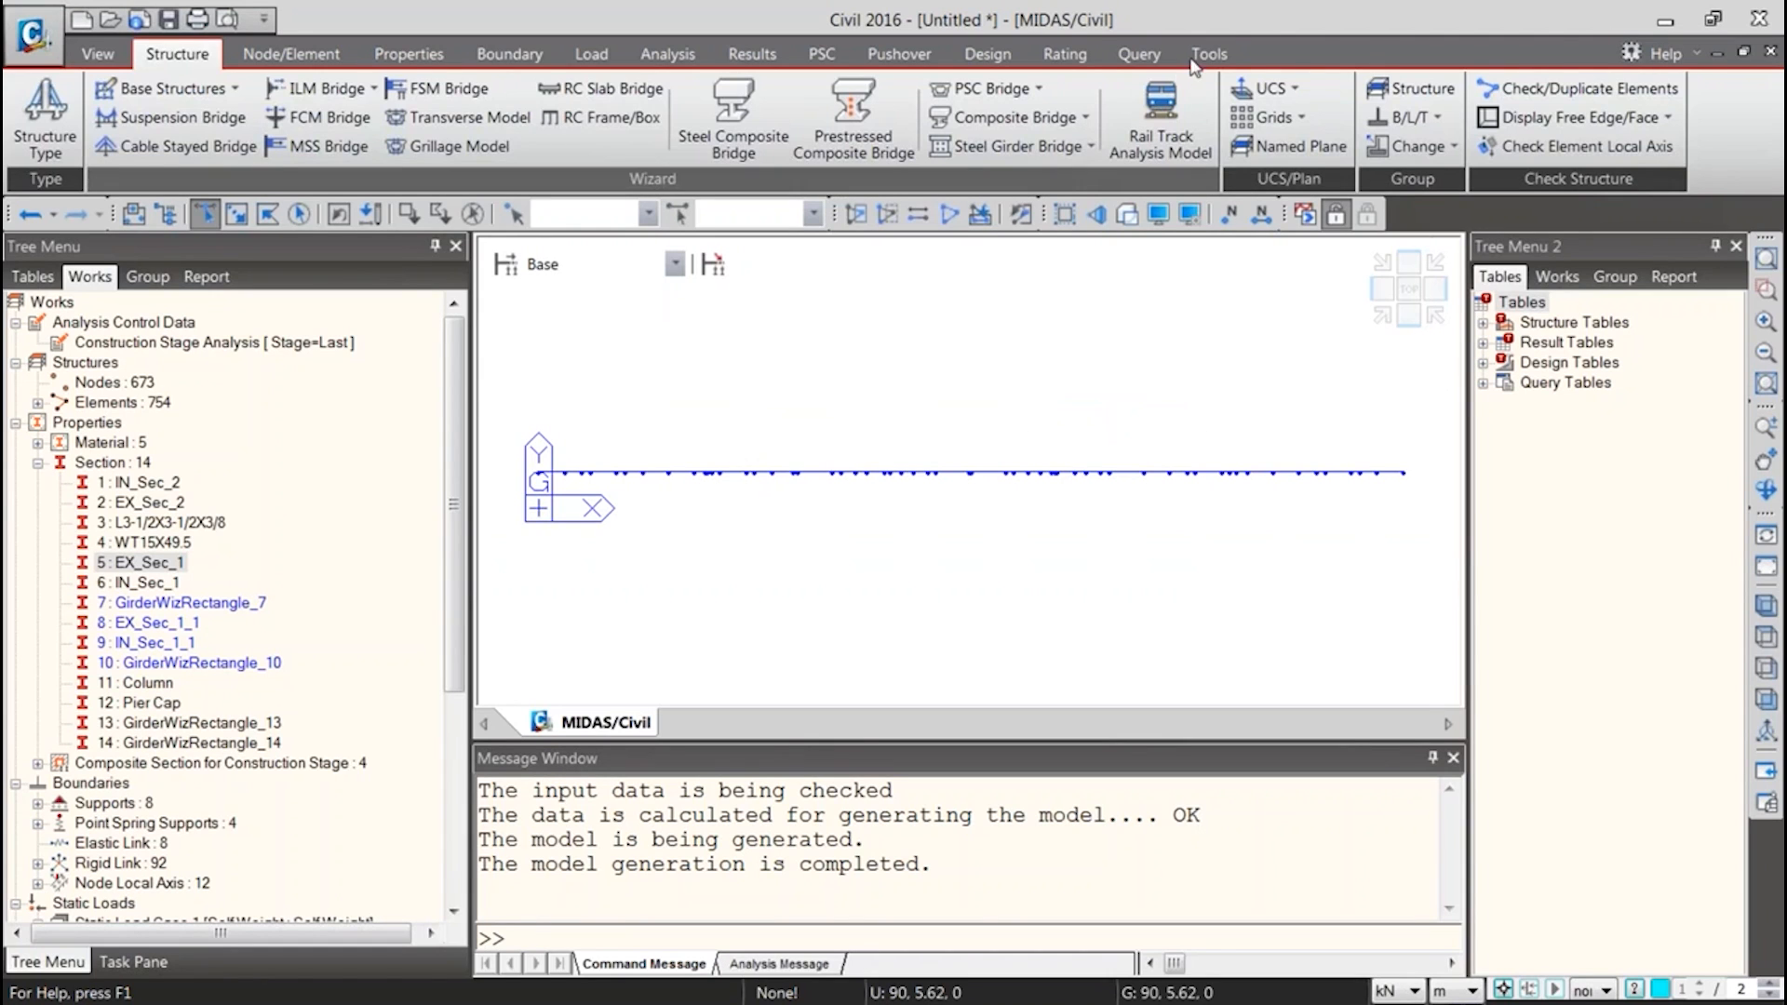
left_click(1201, 56)
left_click(249, 147)
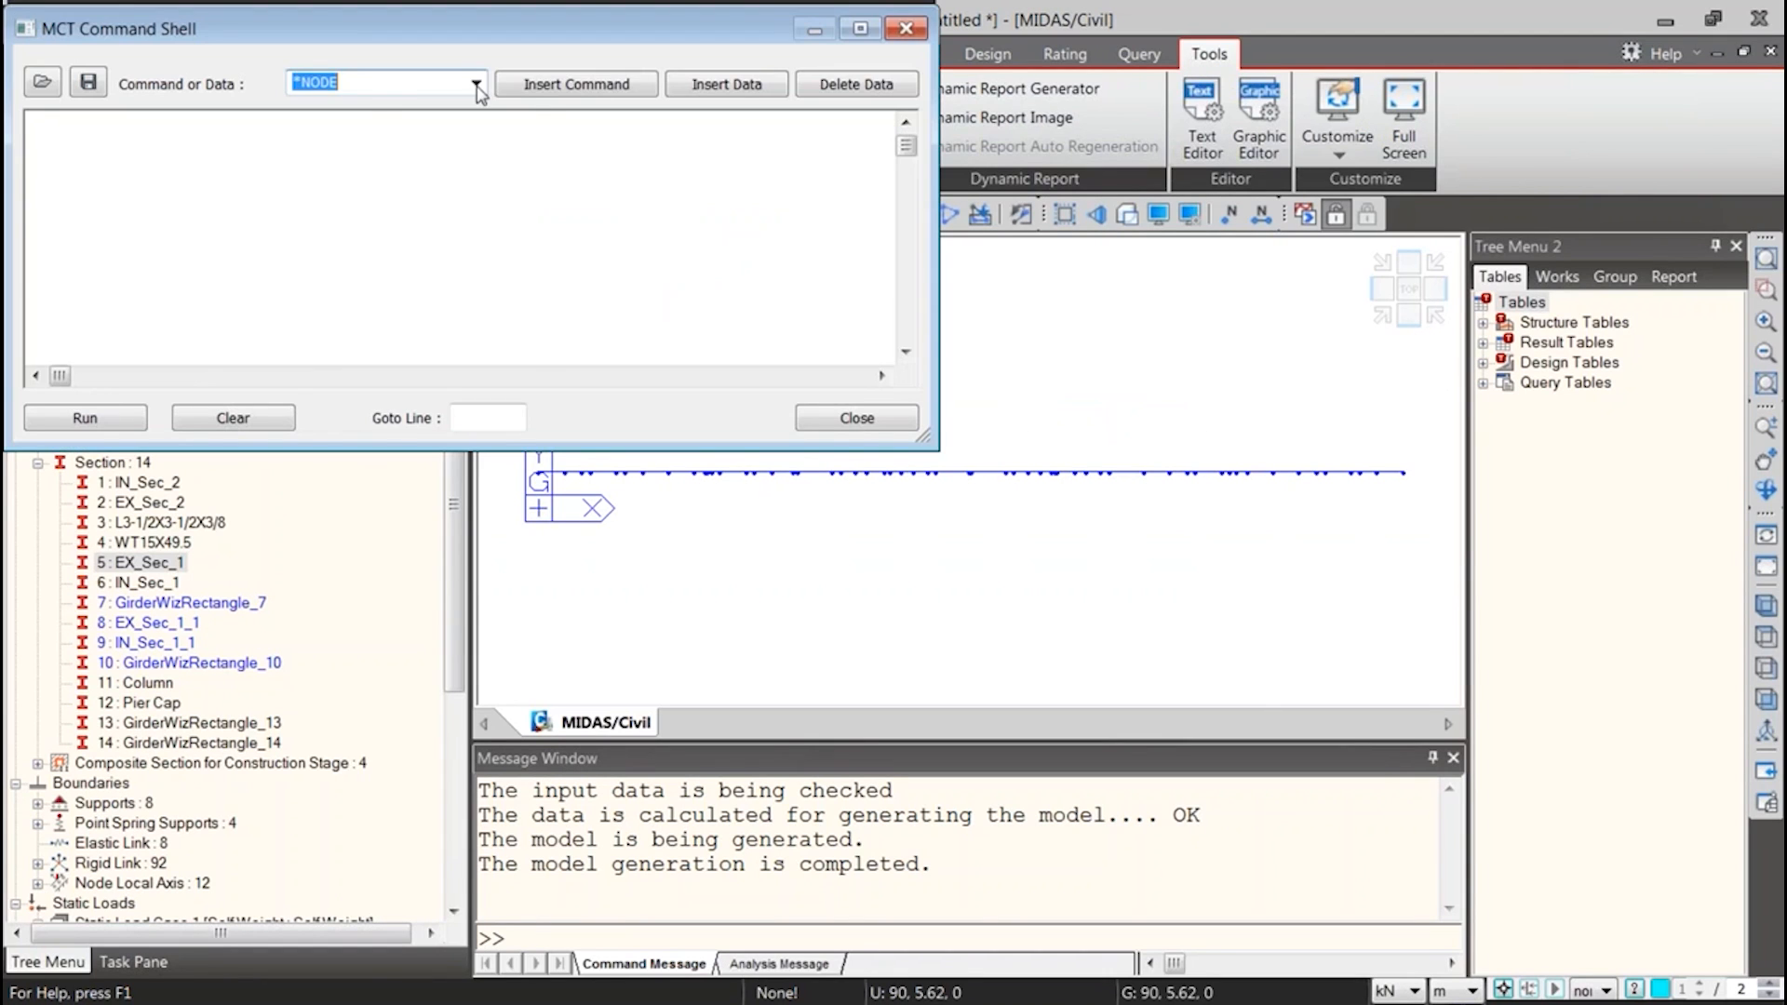
left_click(477, 86)
scroll(433, 455, "up", 6)
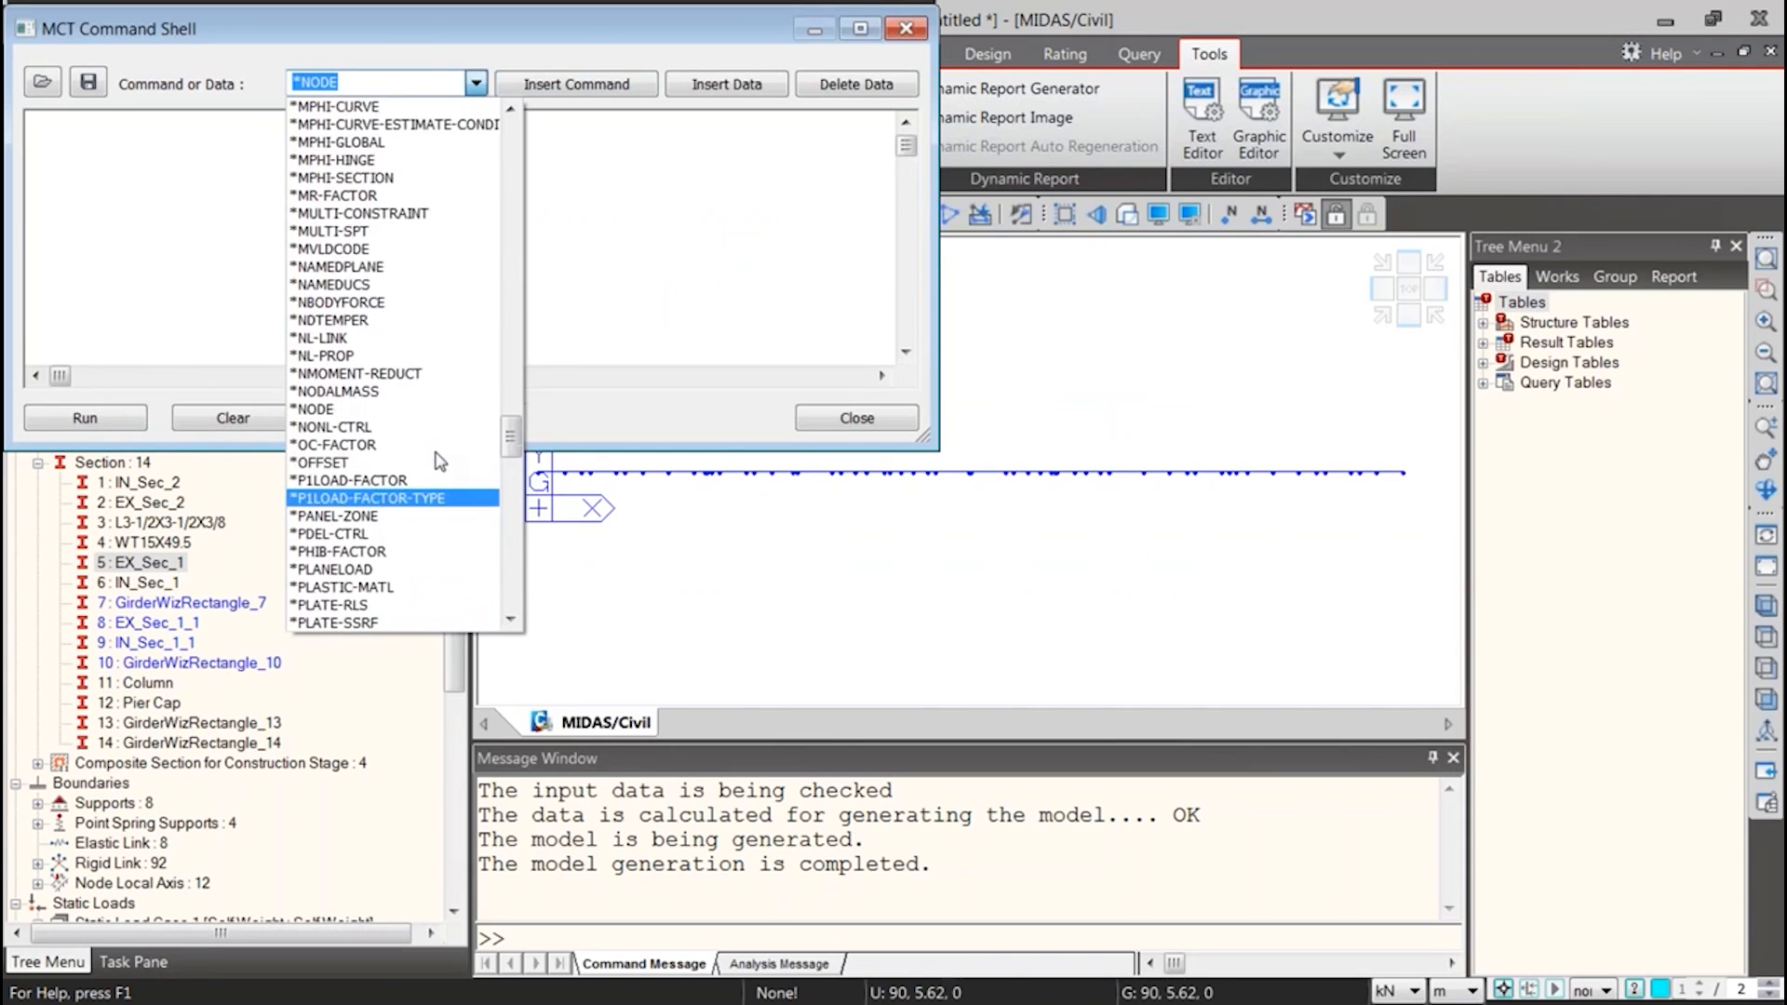
scroll(440, 461, "up", 3)
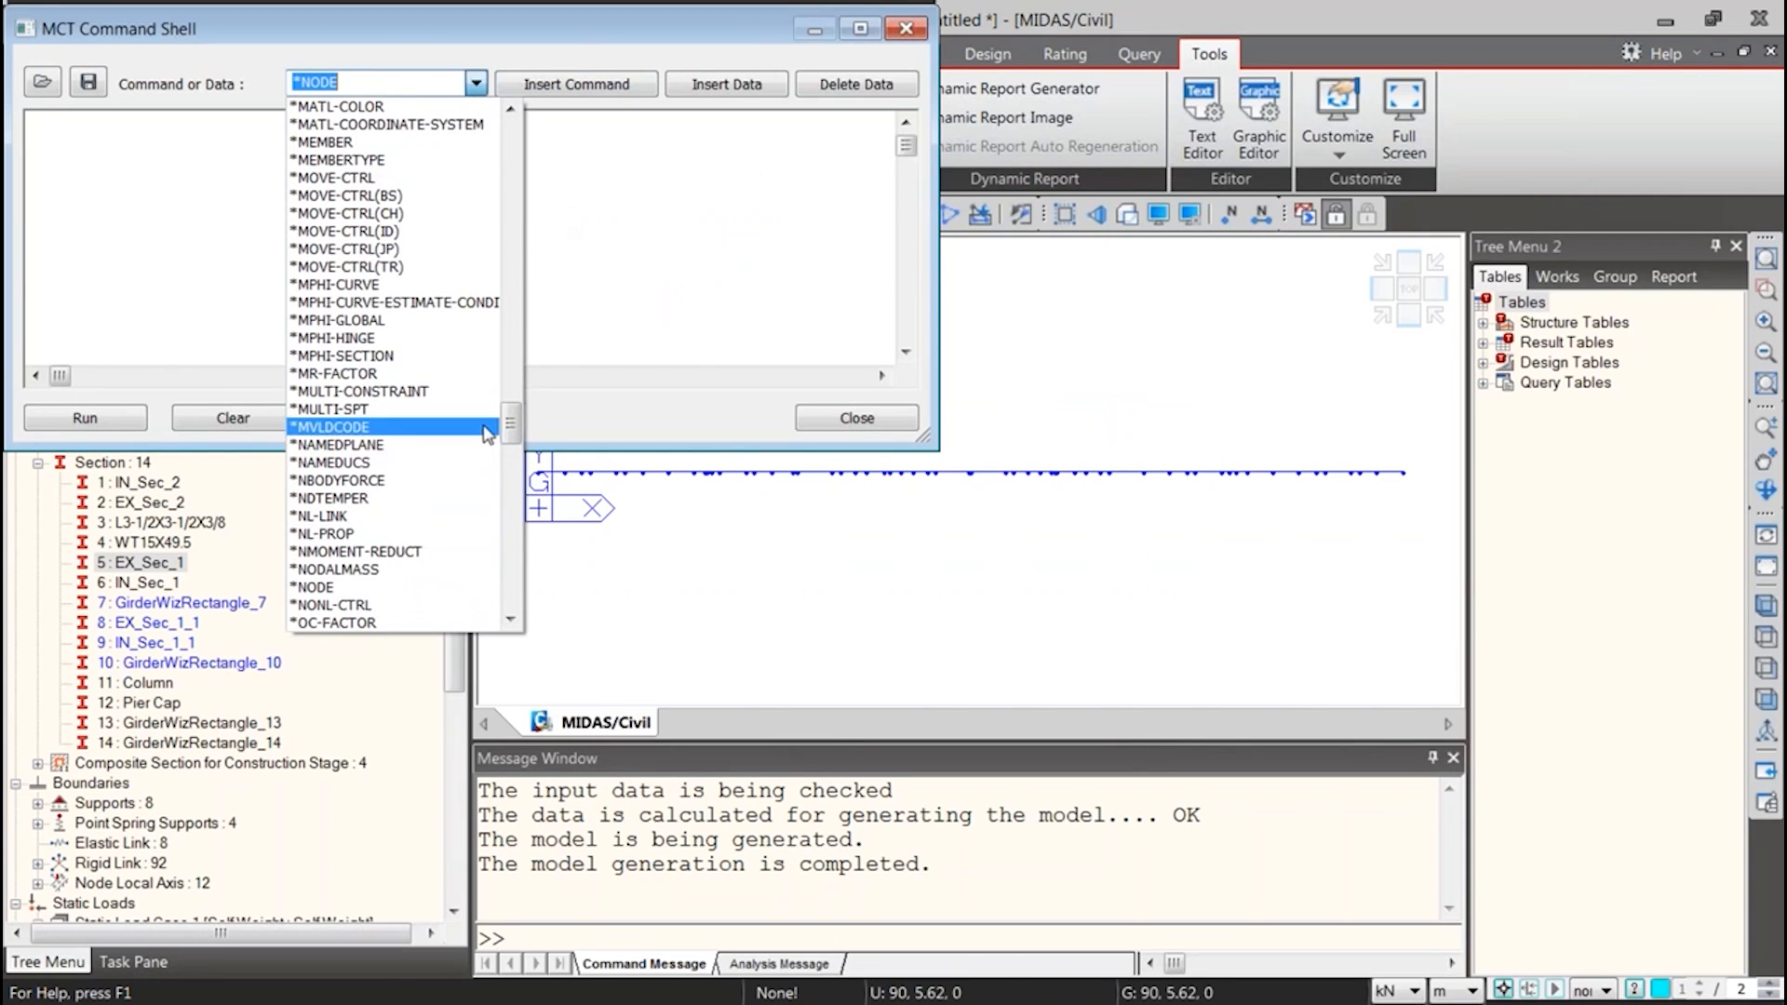
scroll(505, 441, "up", 3)
scroll(503, 441, "down", 20)
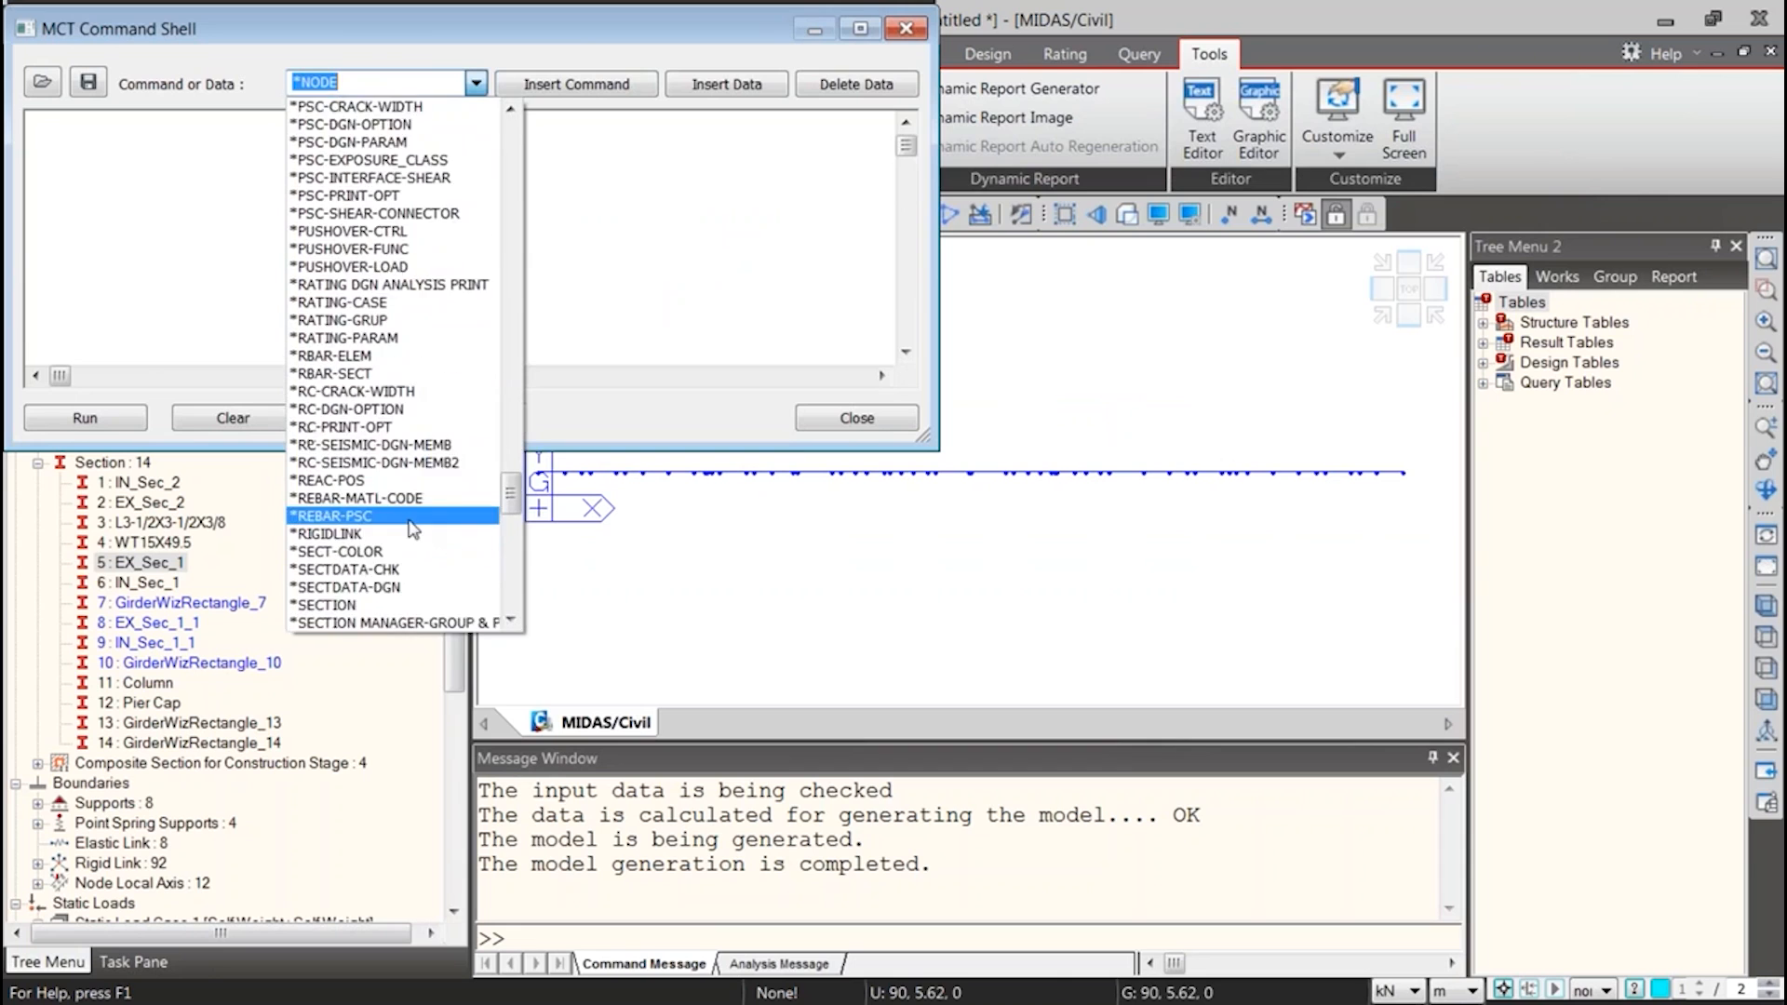
left_click(367, 391)
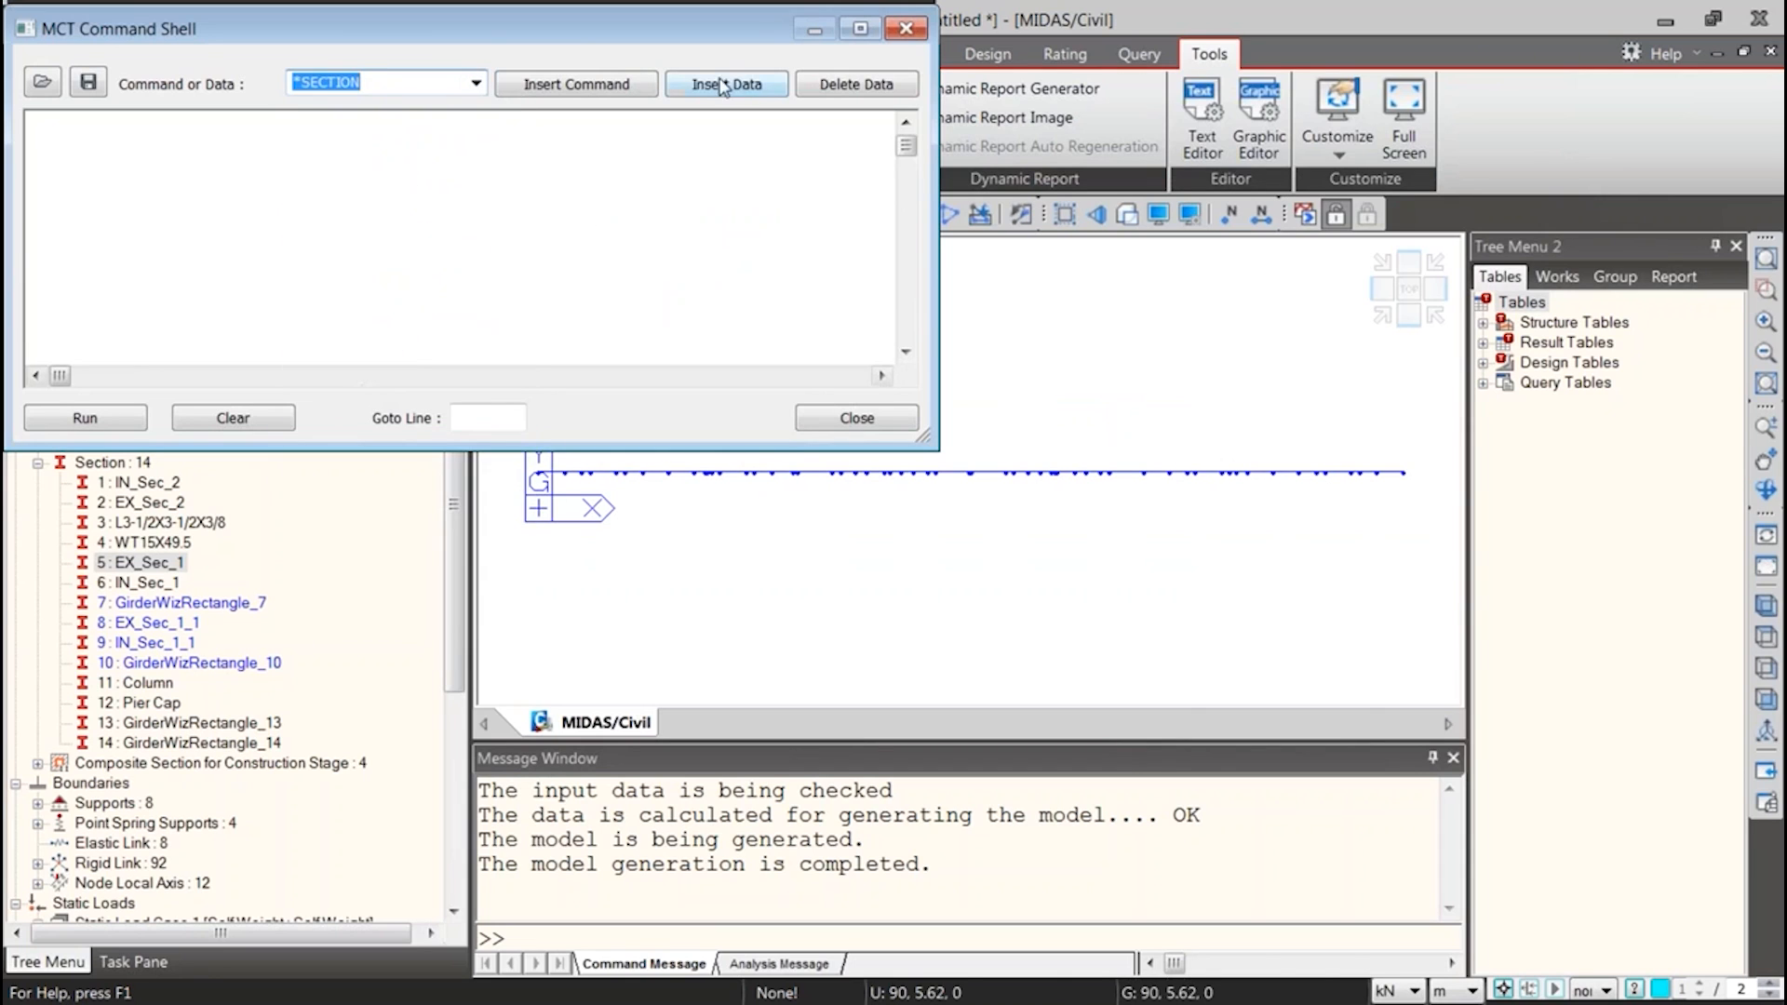
left_click(695, 85)
Examine the *SECTION format comments and the first composite section records, and close the command shell
scroll(479, 310, "down", 10)
left_click(478, 311)
scroll(444, 318, "down", 6)
scroll(376, 334, "down", 2)
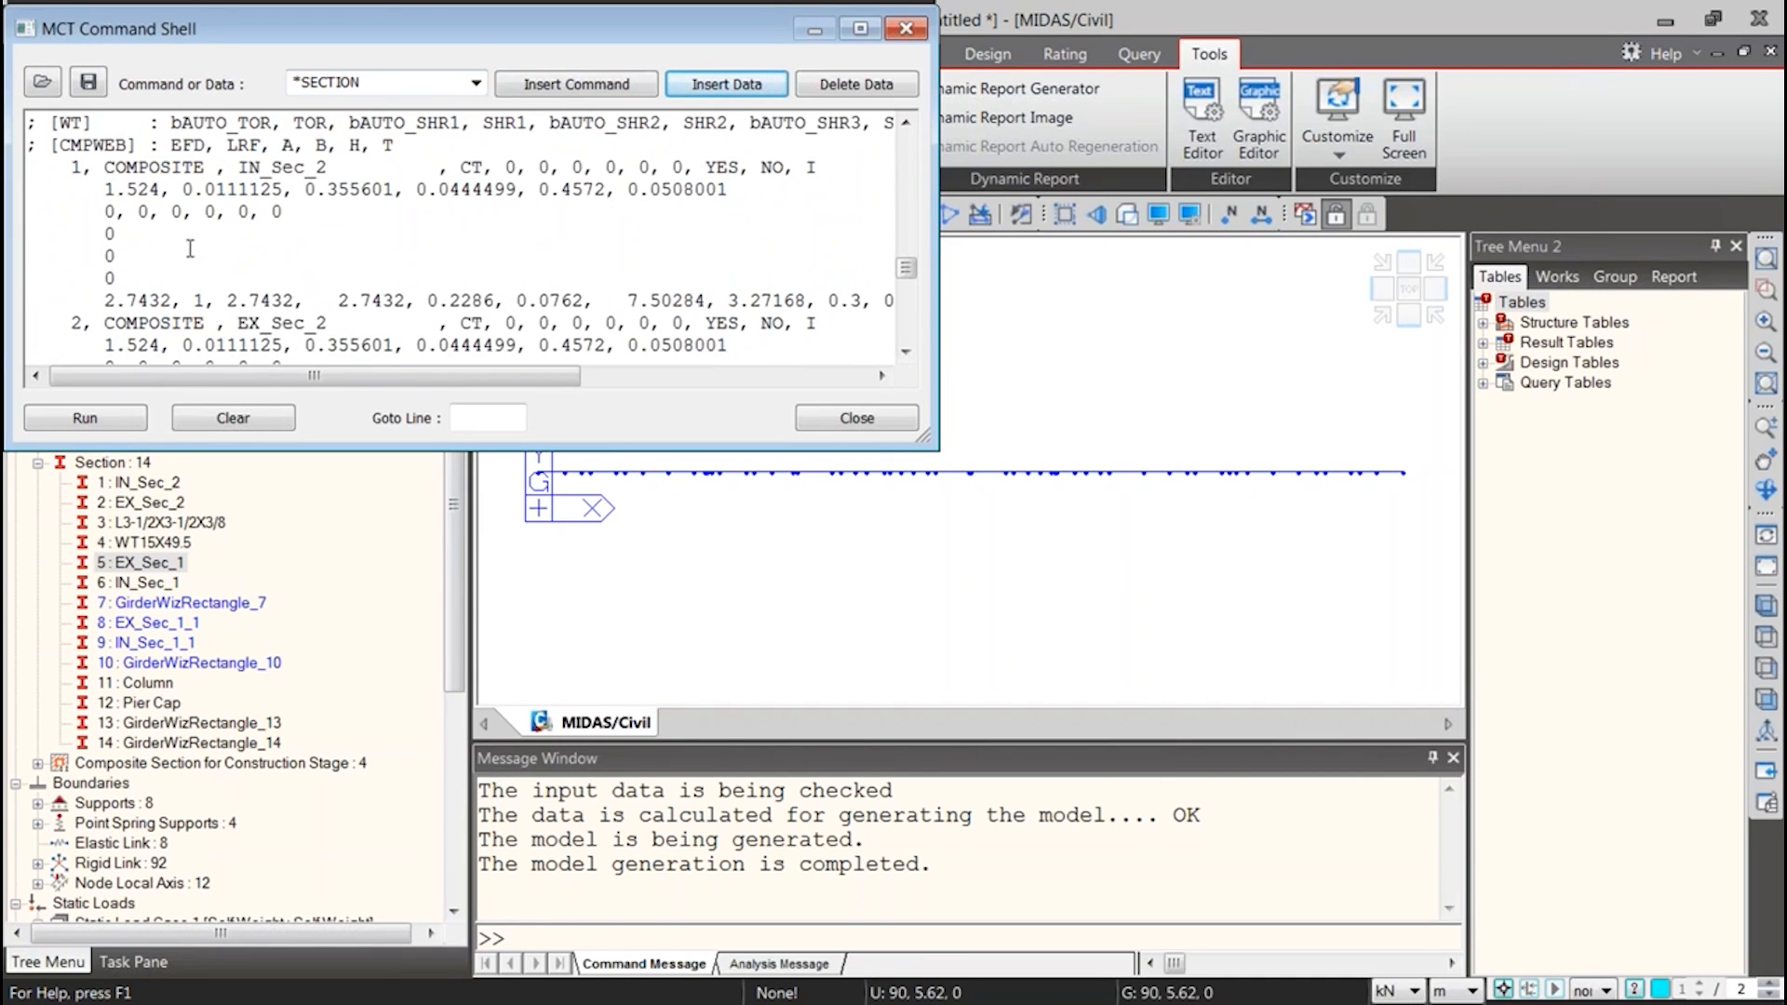
scroll(158, 340, "up", 1)
left_click(857, 425)
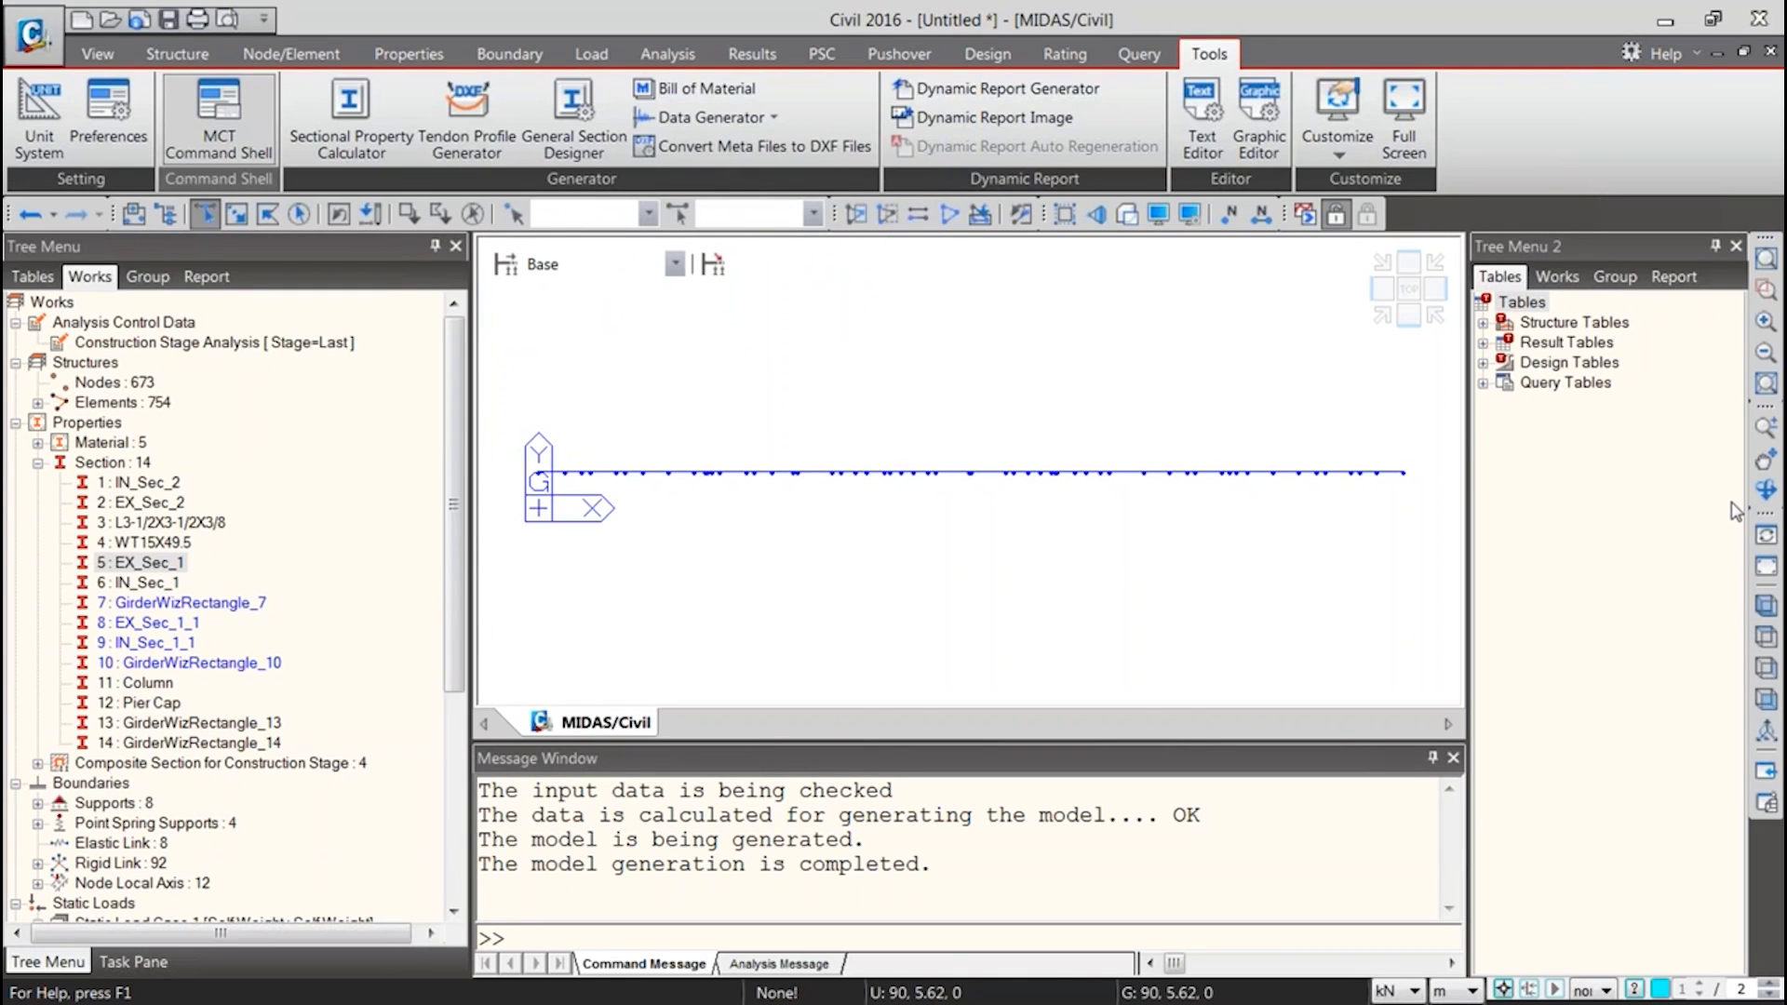
Switch to the Book1 workbook in Excel and show the Section Properties sheet from its first row
key("alt+Tab")
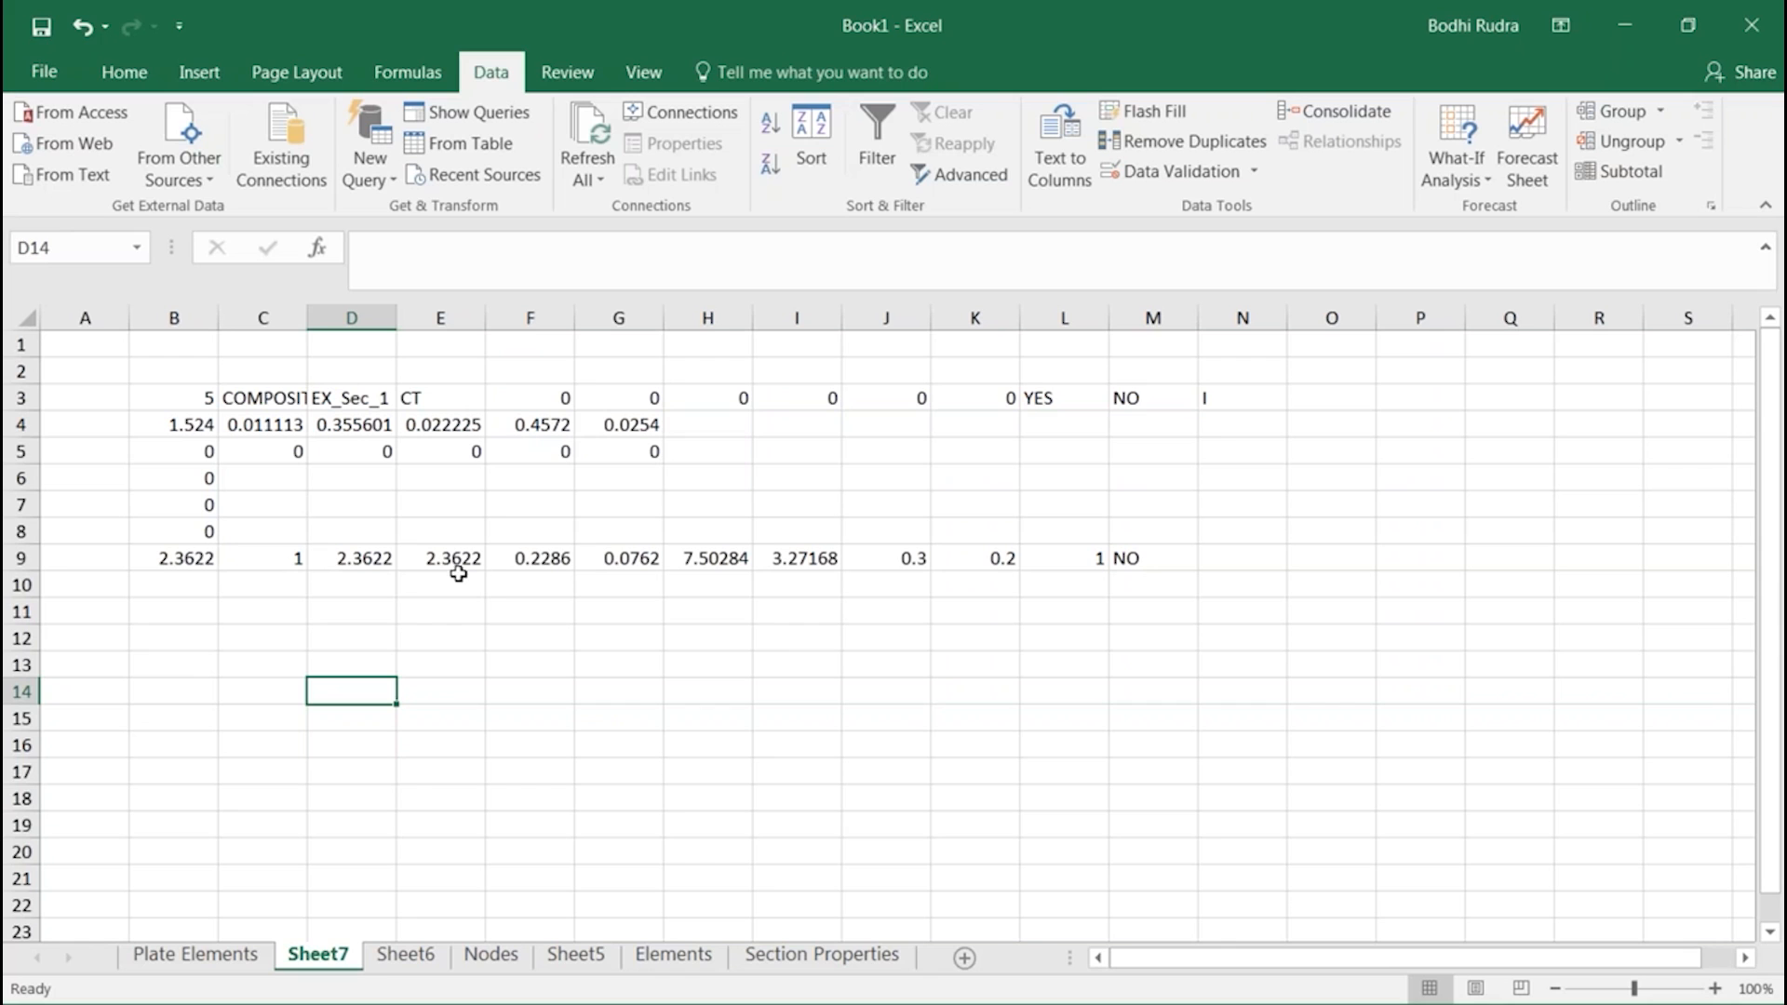
left_click(383, 959)
left_click(214, 957)
scroll(559, 661, "up", 4)
scroll(578, 655, "up", 20)
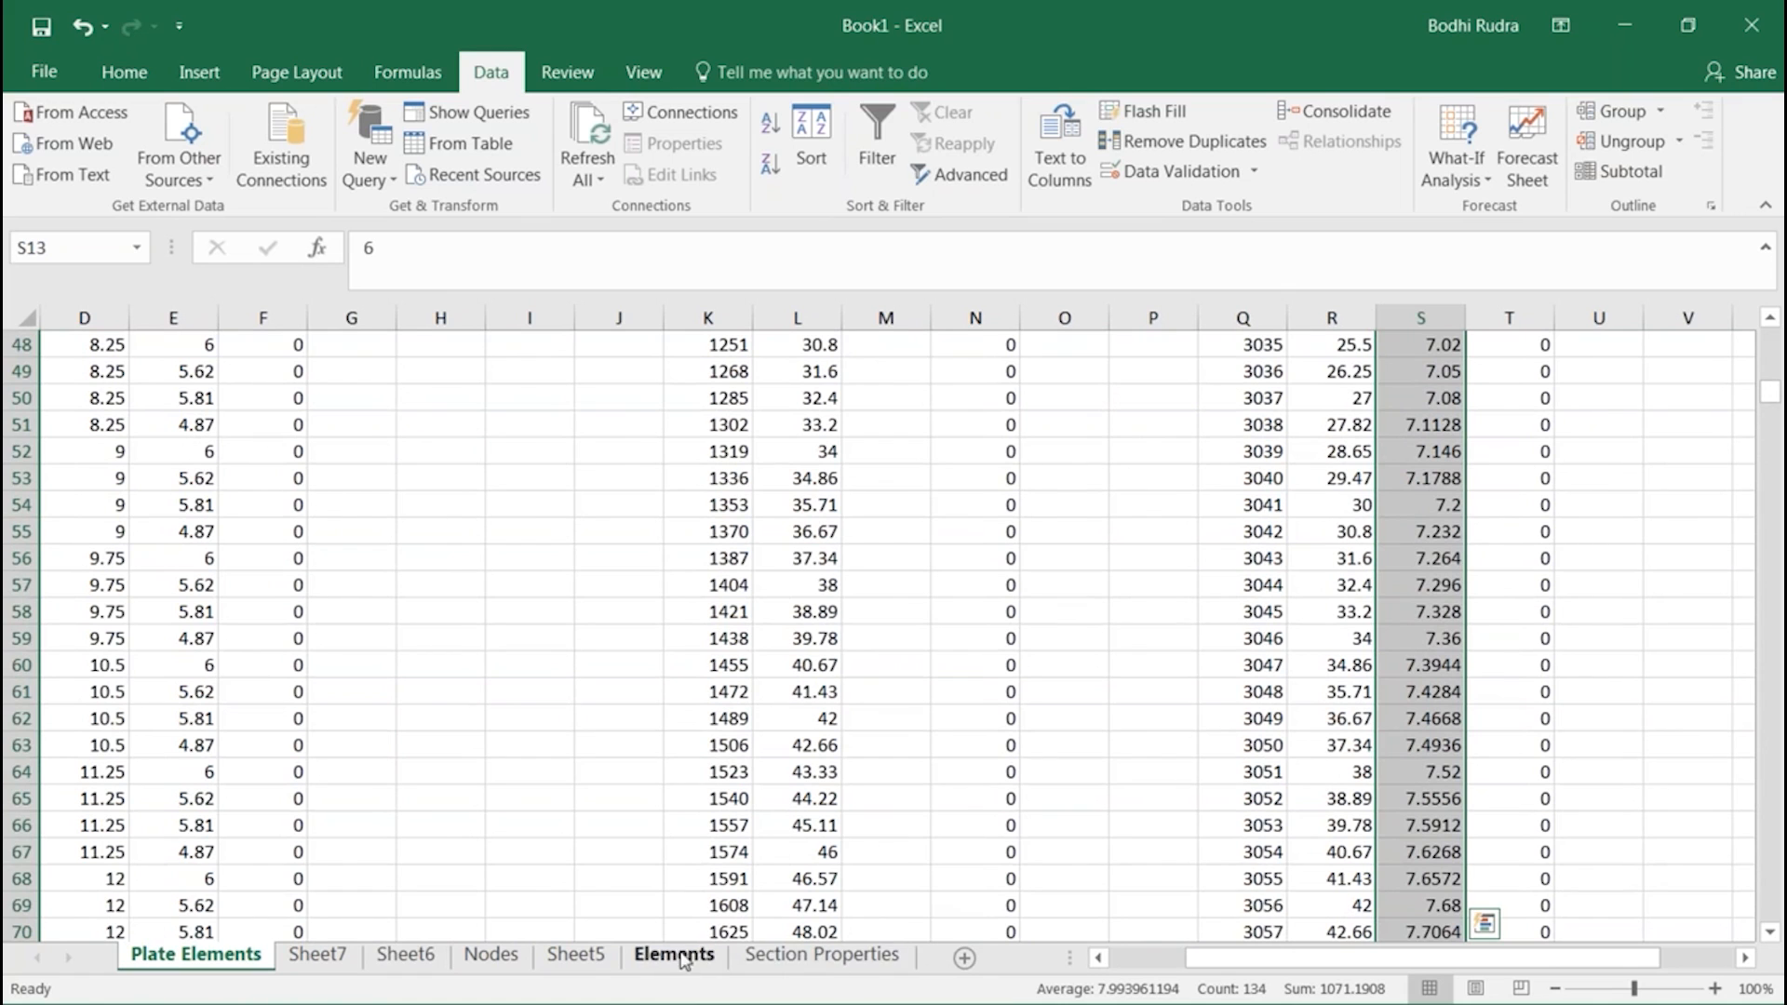
left_click(777, 955)
scroll(921, 740, "up", 19)
scroll(925, 735, "up", 20)
left_click_drag(1768, 640, 1768, 344)
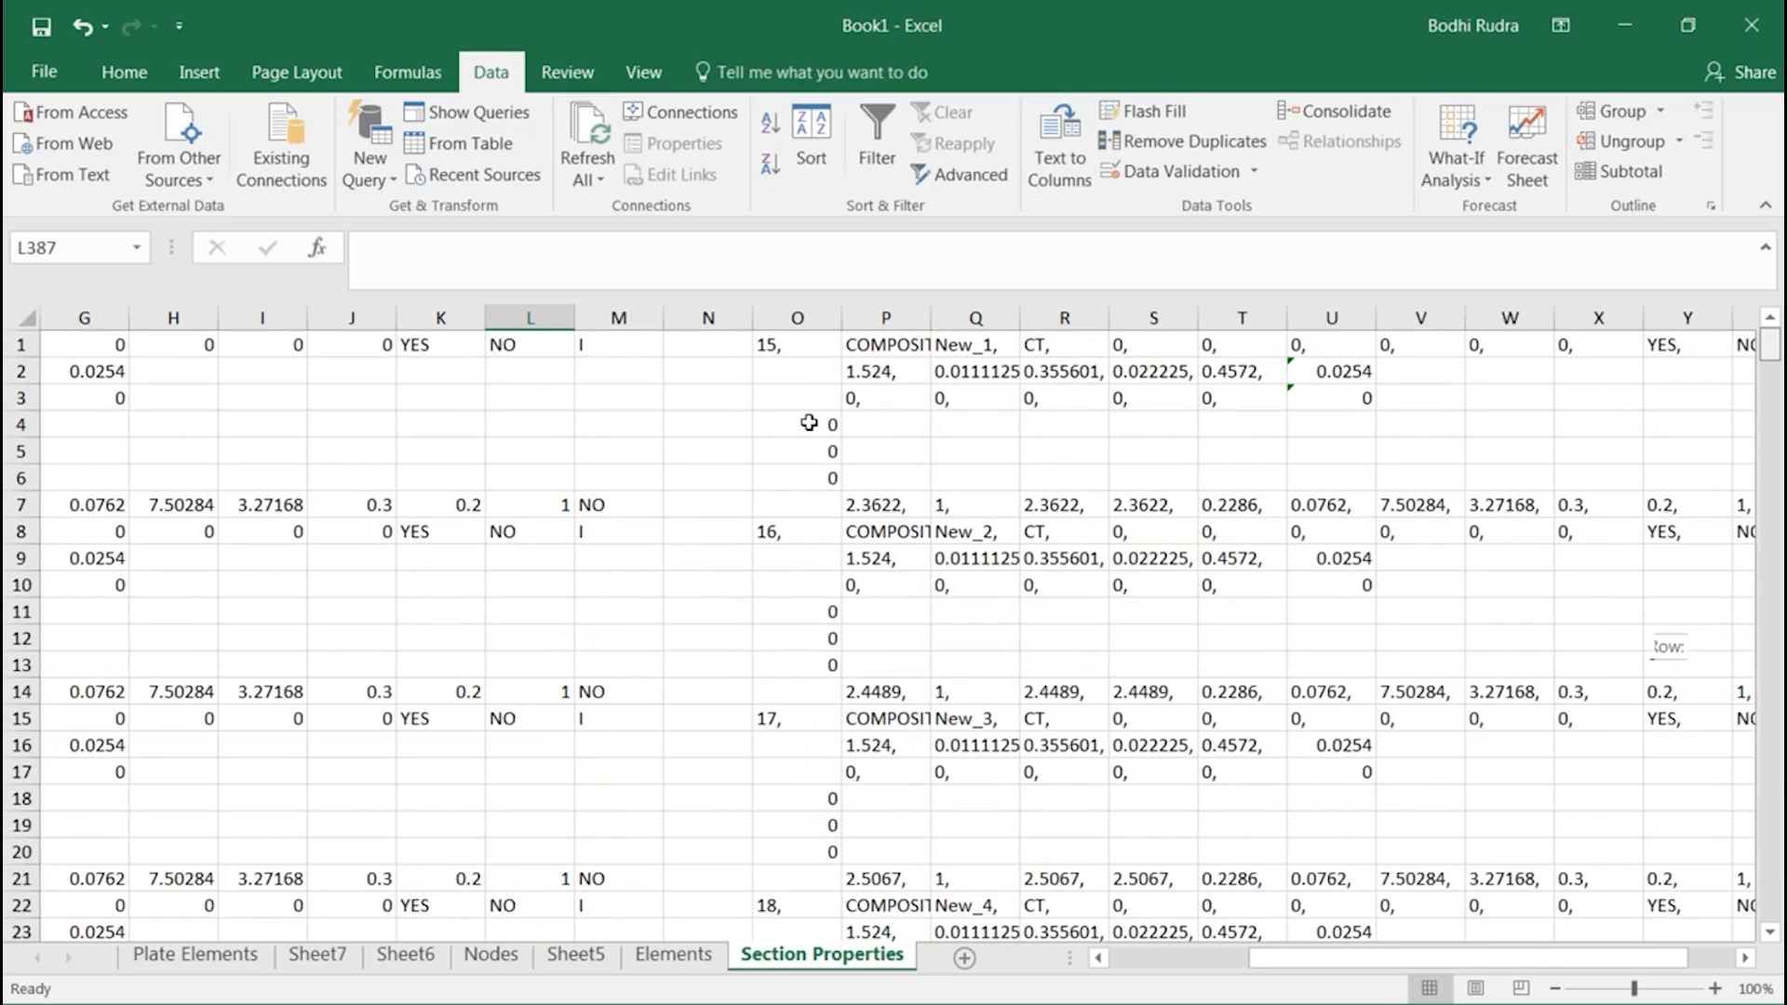
Examine the section numbers in column O and the depth entries in rows 7, 14 and 21 of the generated section blocks
left_click(875, 505)
left_click(875, 692)
left_click(875, 876)
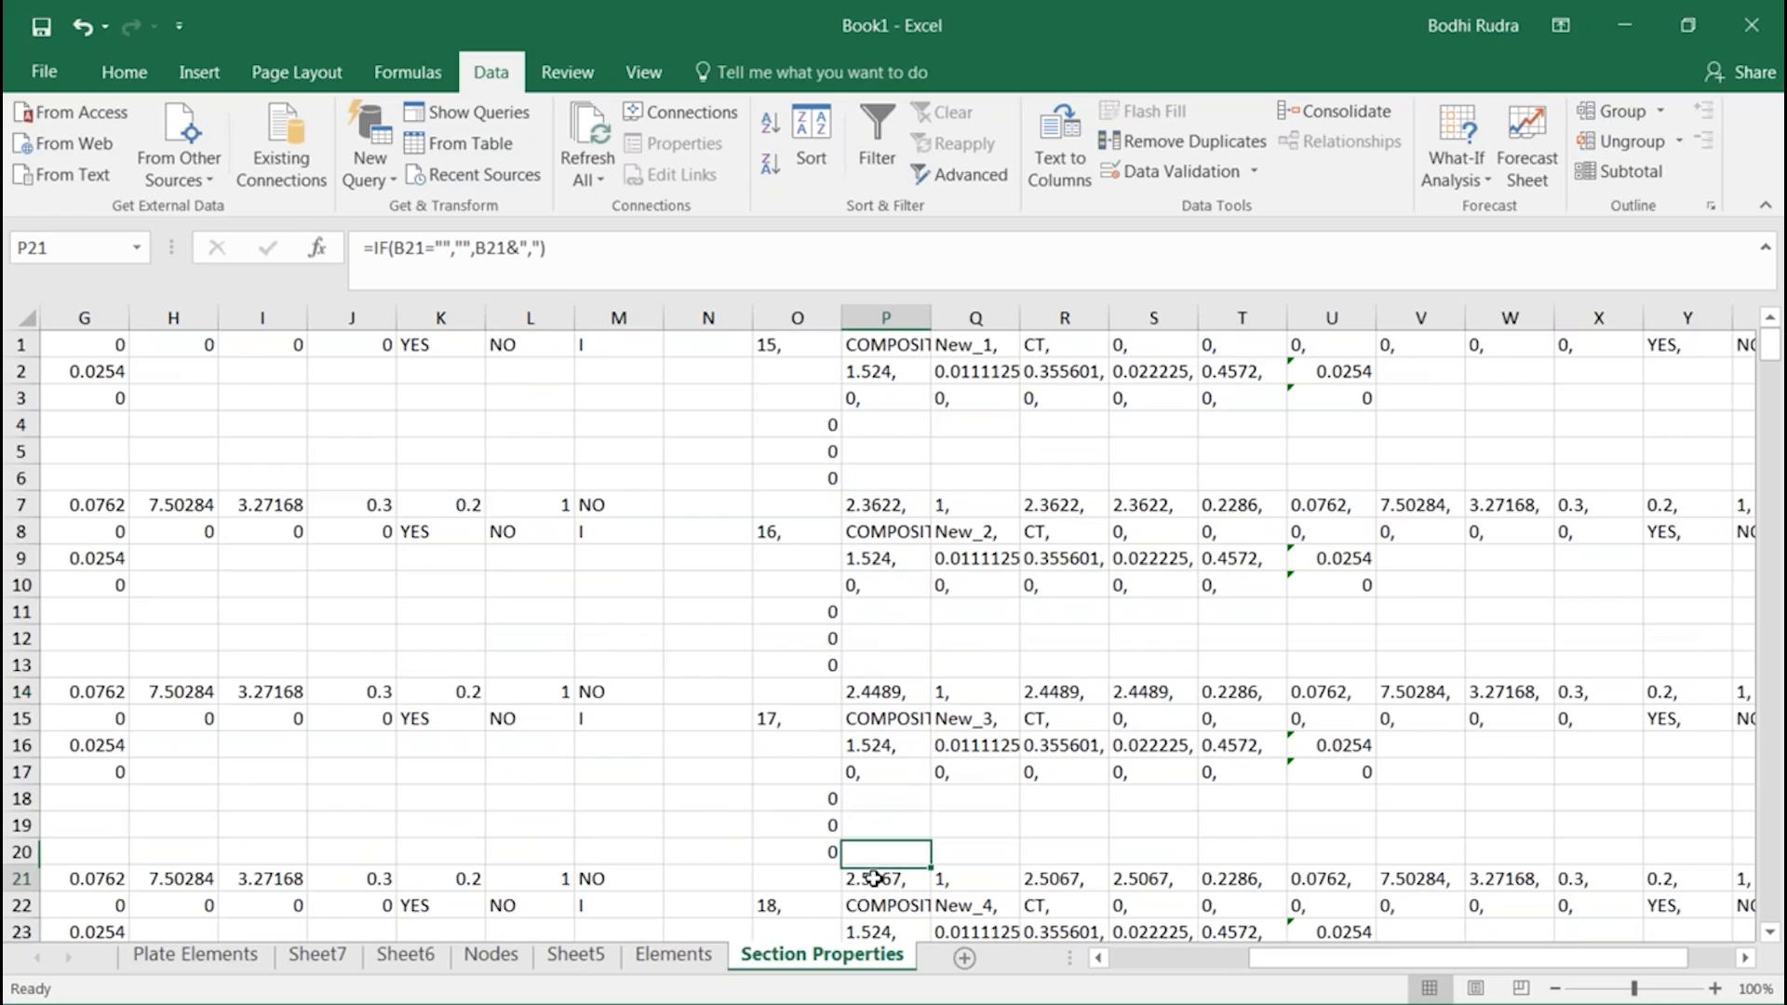
left_click(785, 344)
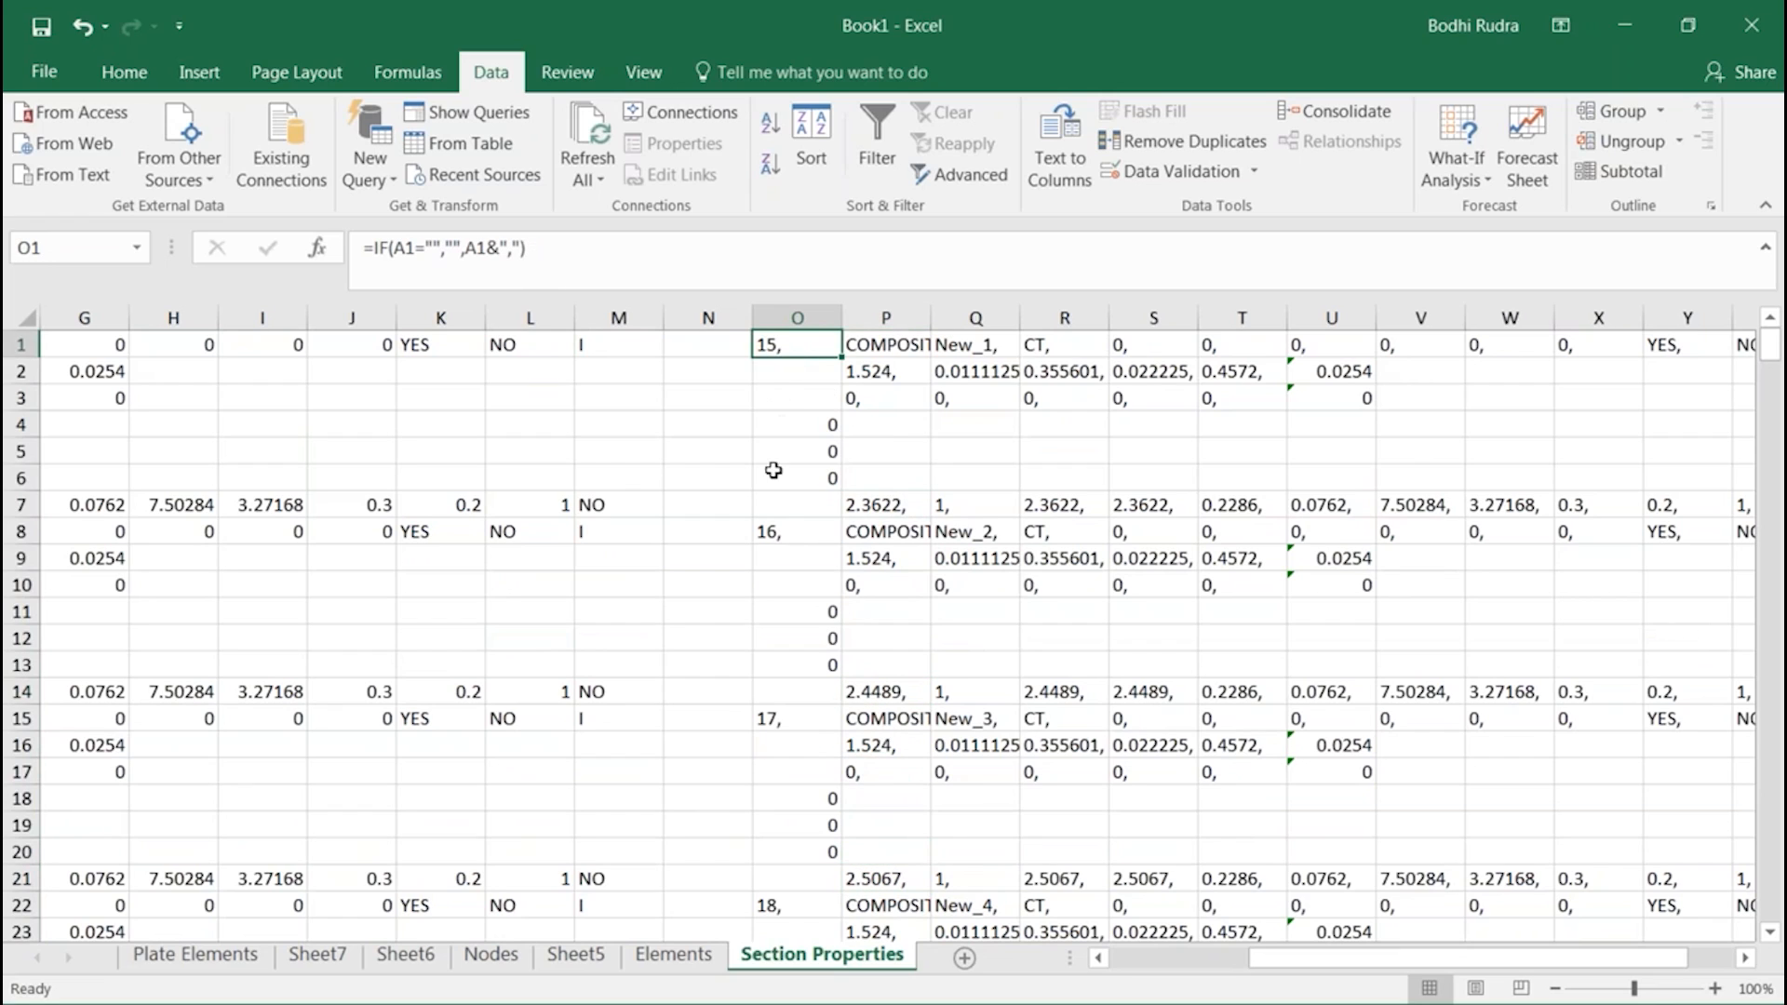
left_click(785, 531)
left_click(777, 664)
left_click(766, 717)
left_click(883, 875)
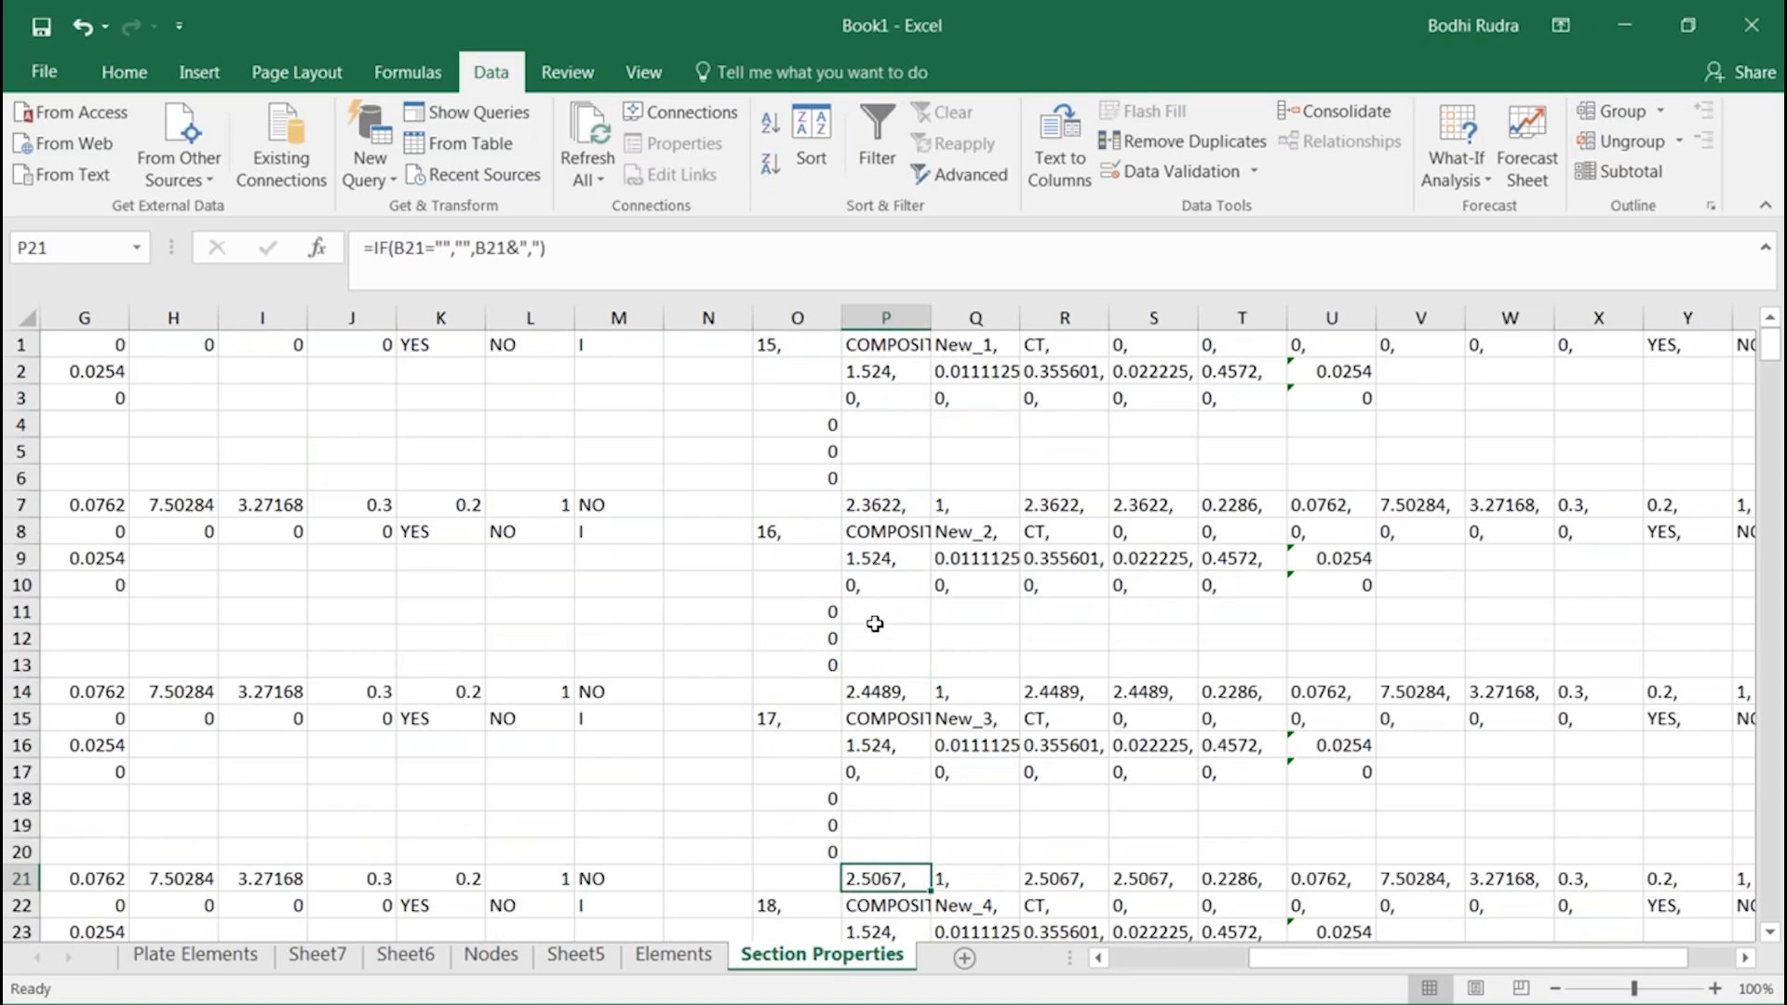
left_click(1062, 692)
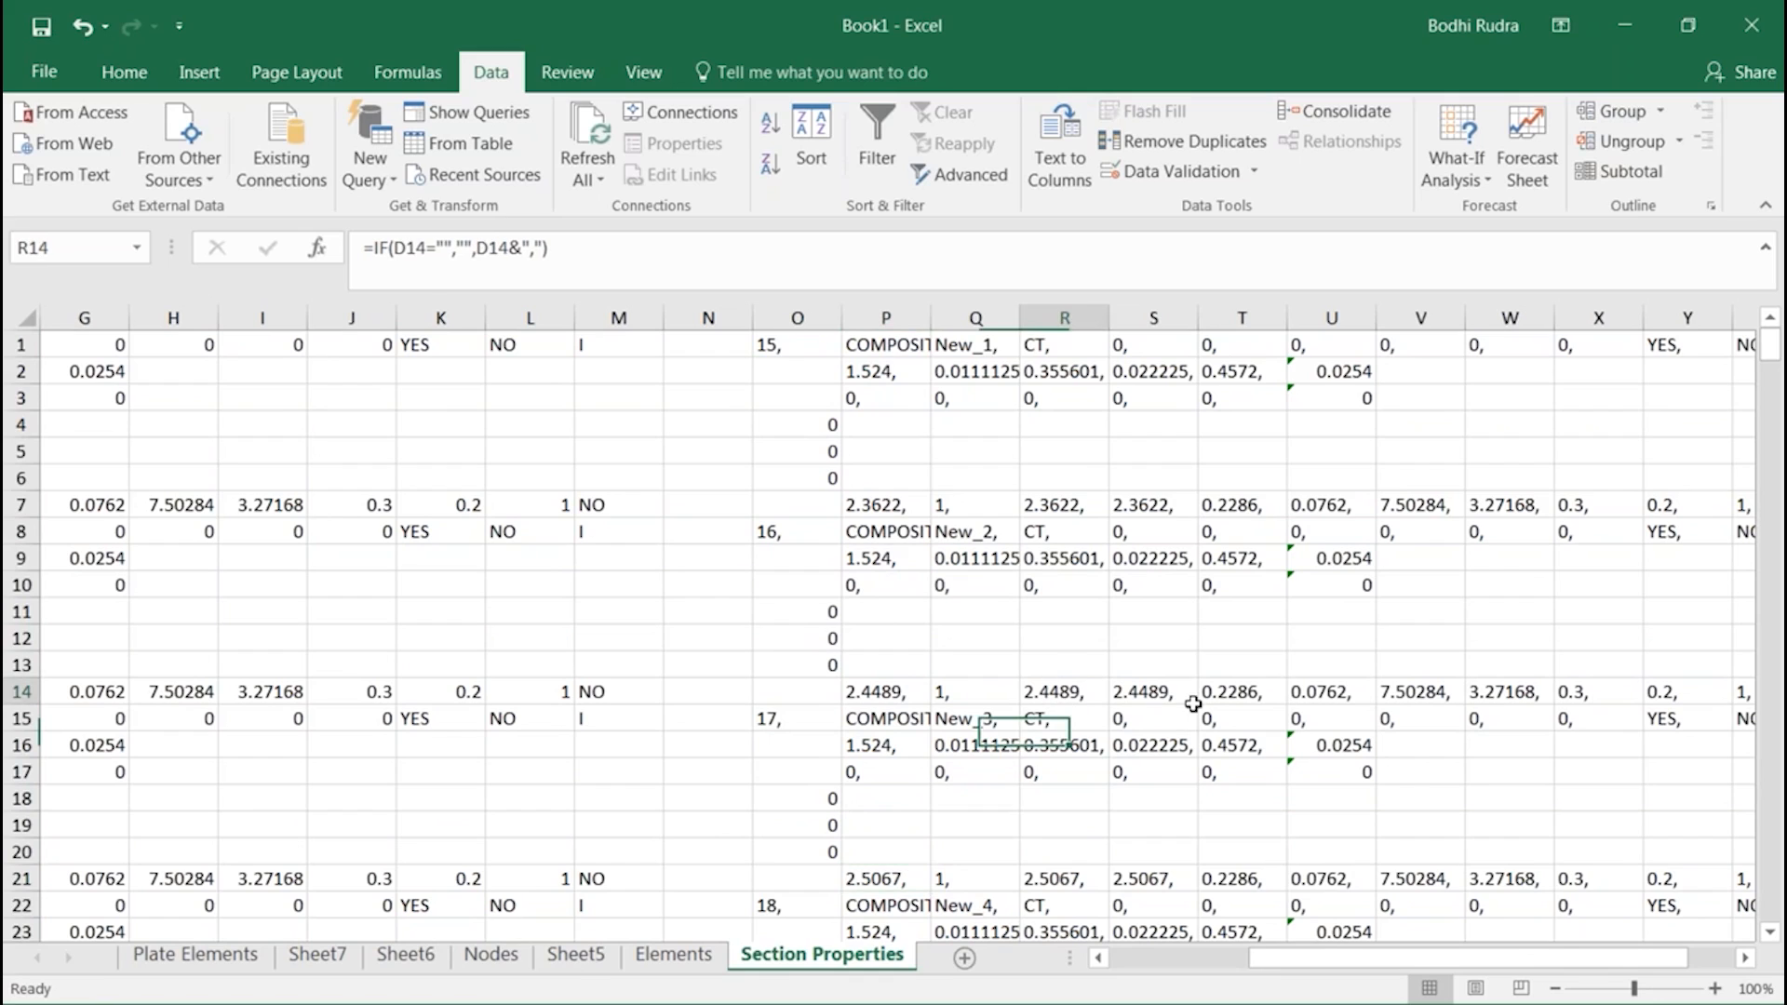
left_click(1171, 696)
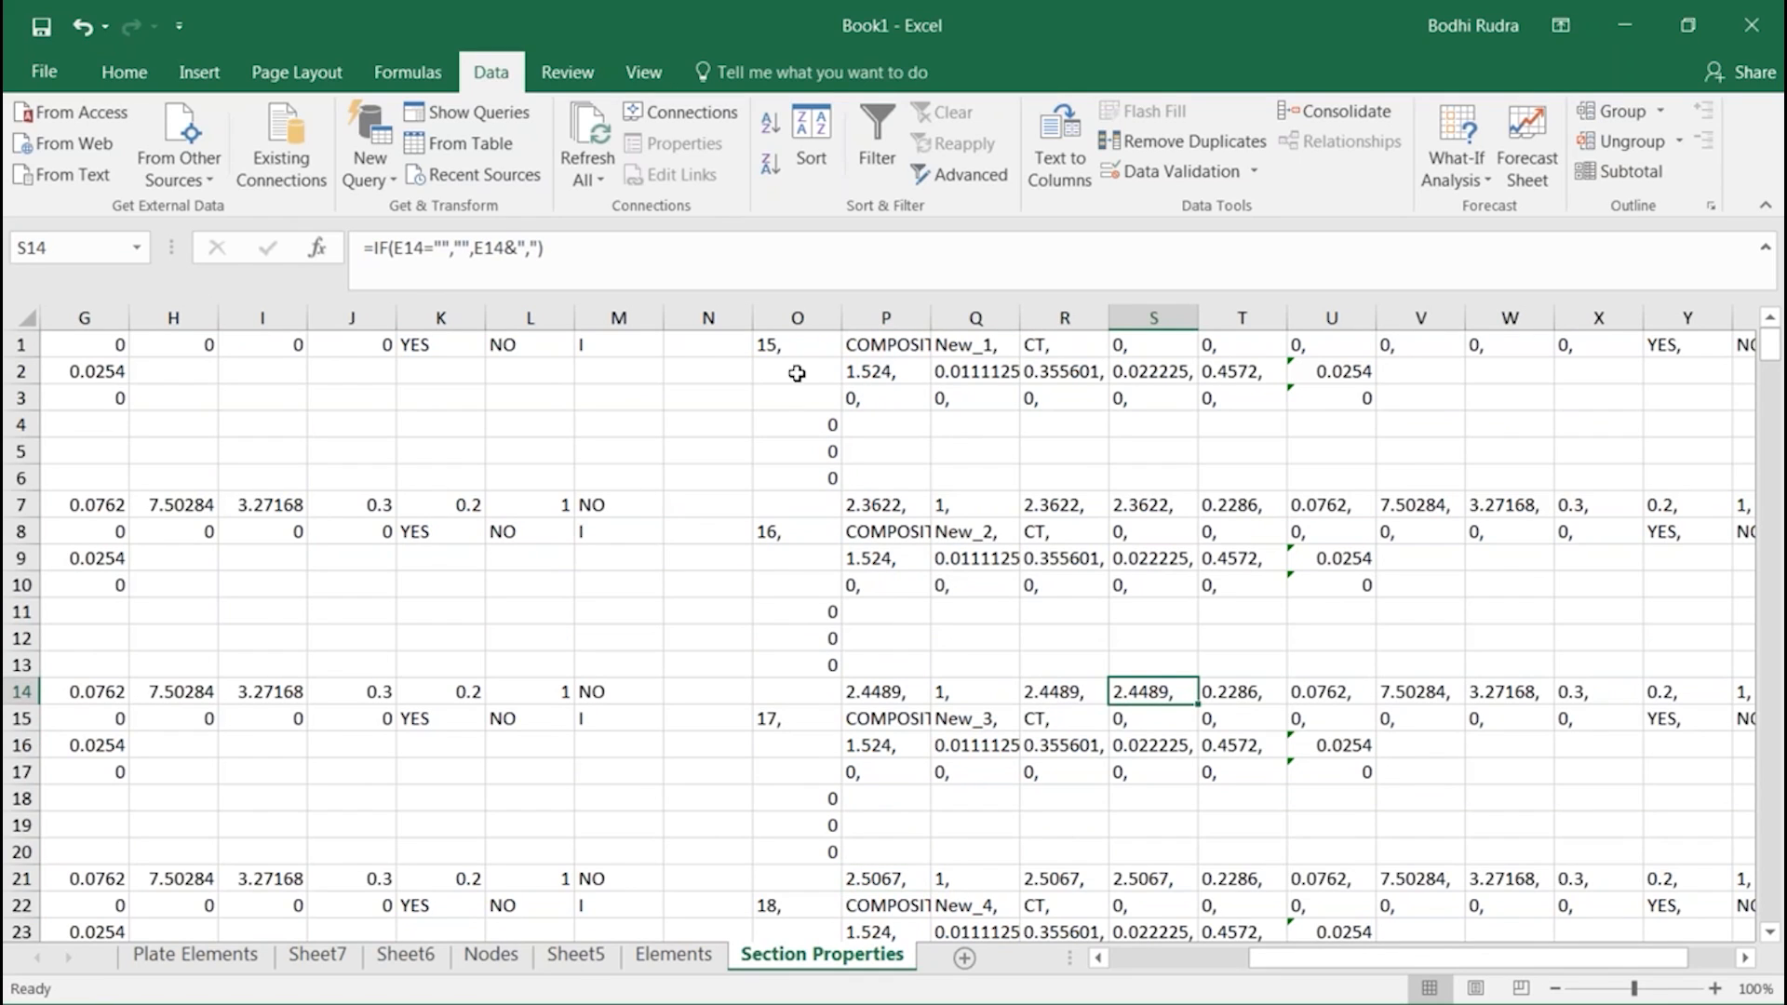
left_click(788, 344)
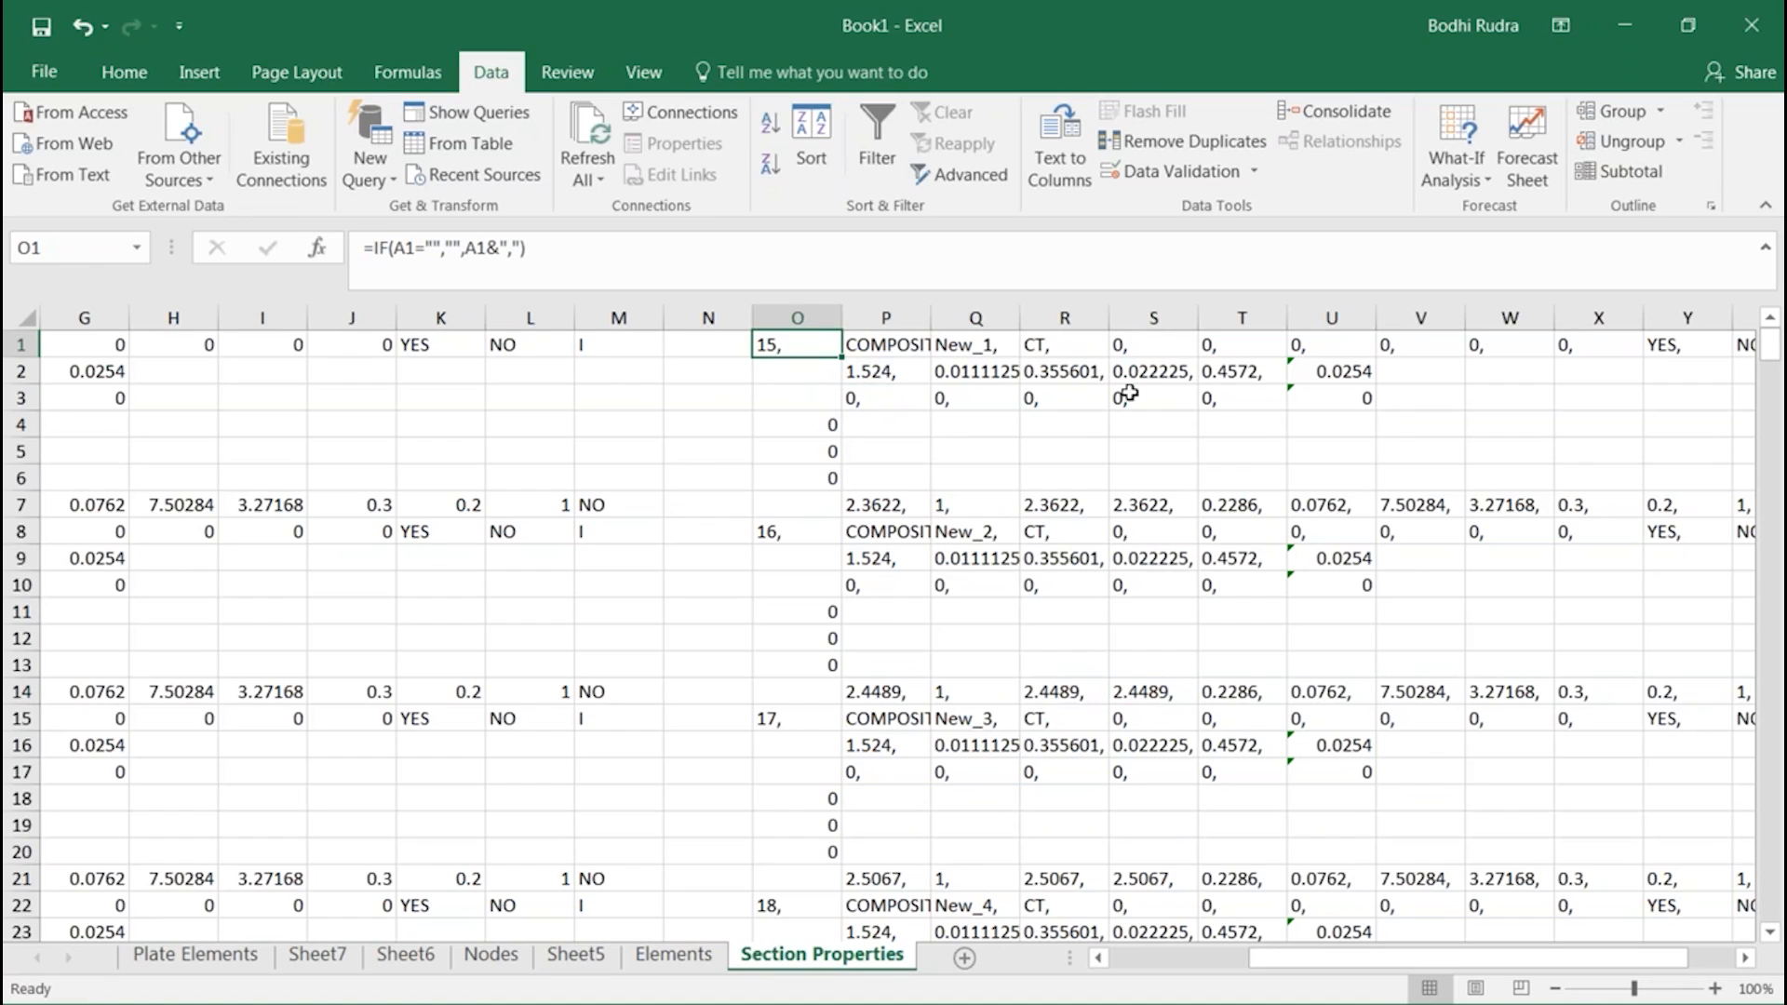
Examine the comma-appending formulas across row 1 of the generated section block, from column P to column X
left_click(887, 344)
left_click(982, 345)
left_click(1070, 344)
left_click(1159, 344)
left_click(1248, 344)
left_click(1372, 352)
left_click(1526, 363)
left_click(1621, 319)
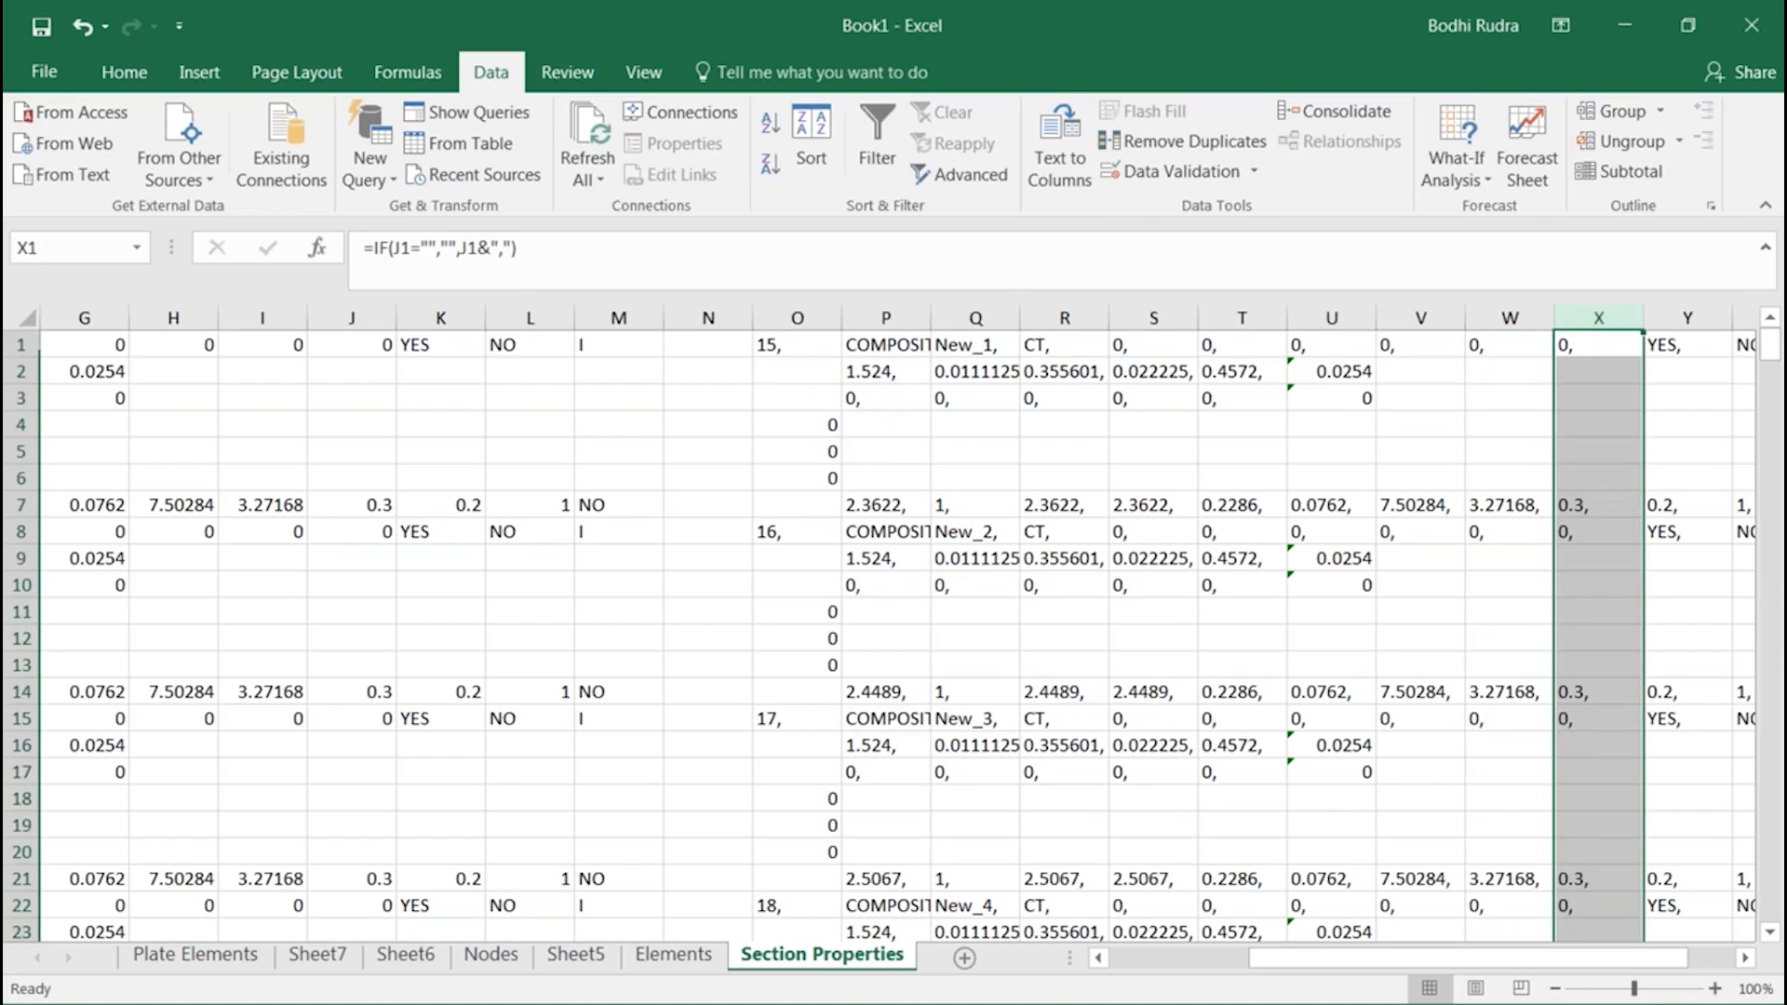
left_click(1448, 363)
Copy the generated section records in O1:AA385 and paste them into the blank new 1 document in Notepad++
left_click_drag(777, 343, 1695, 871)
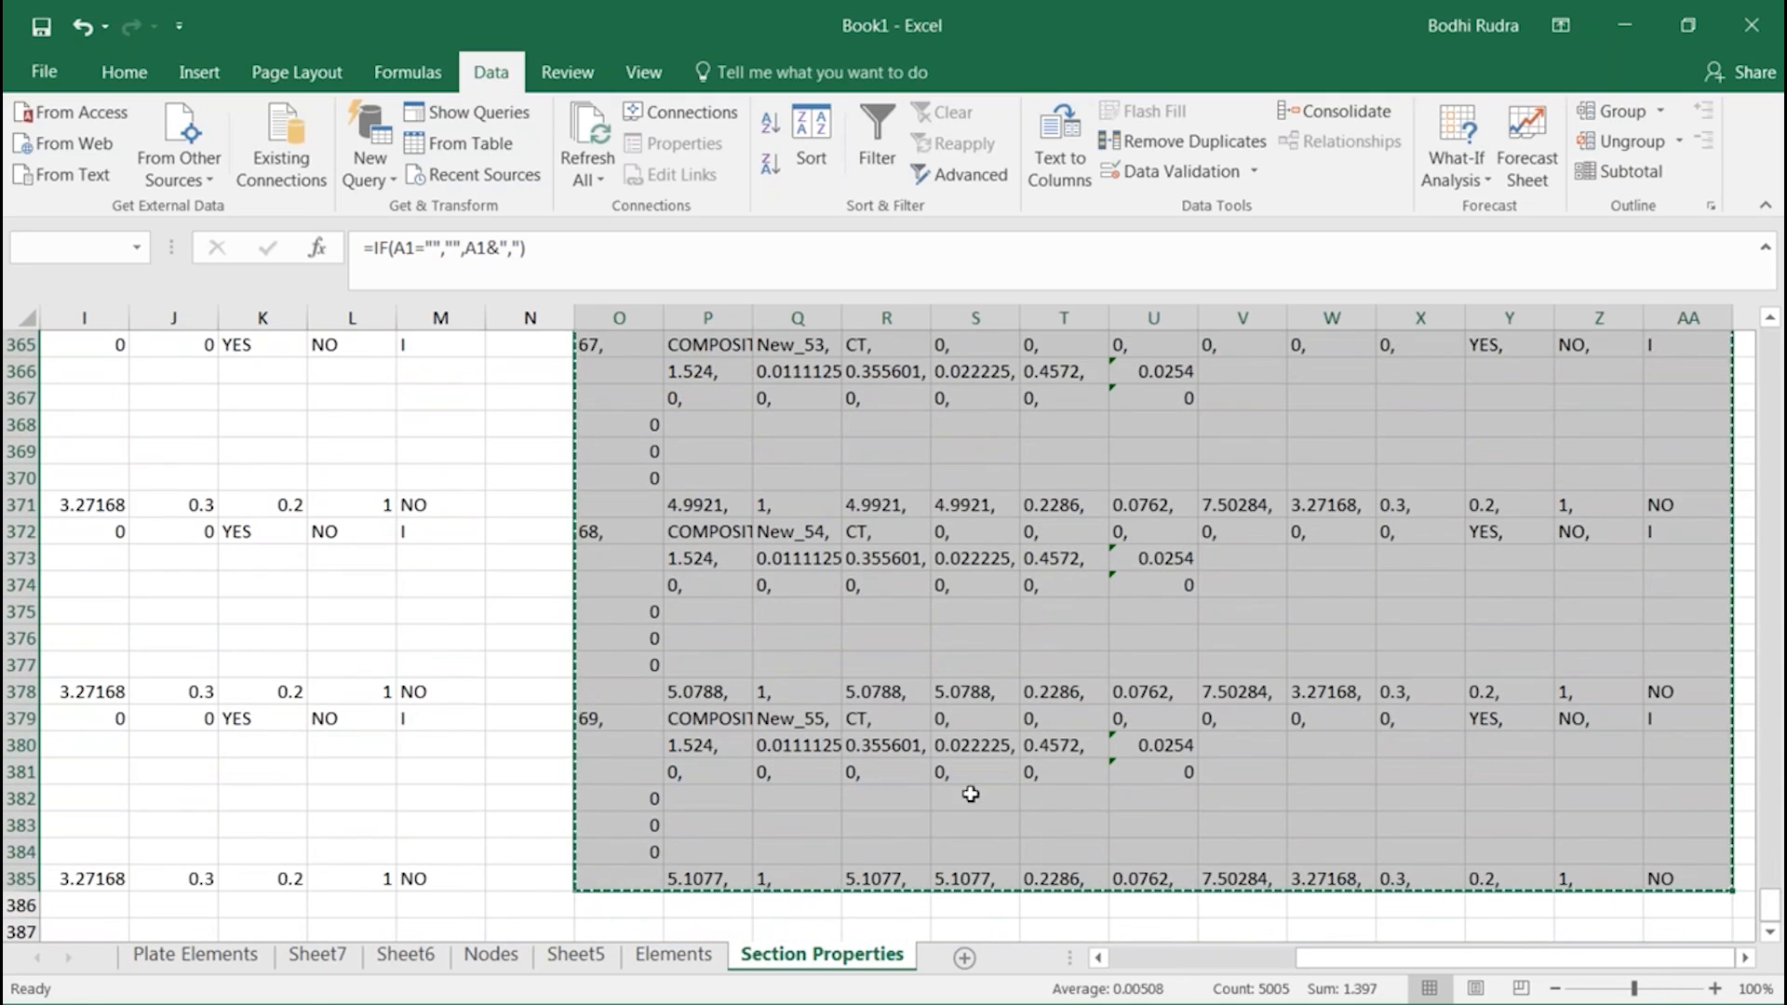
key("ctrl+c")
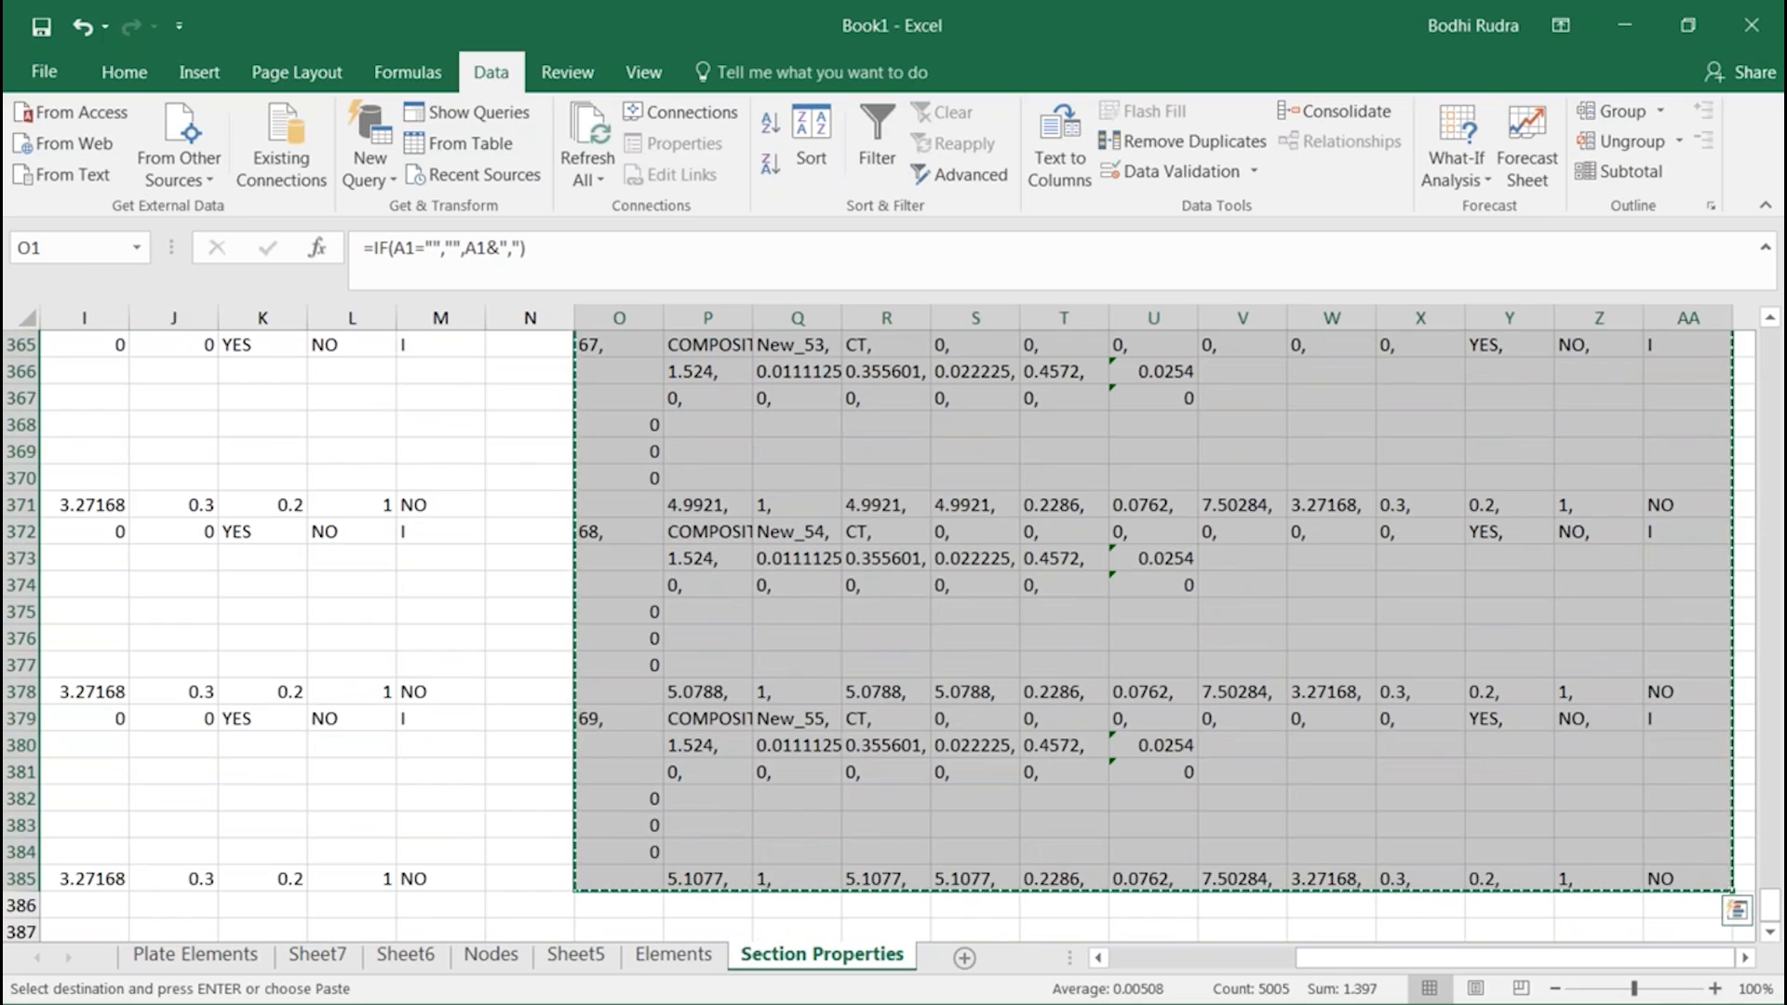
key("alt+Tab")
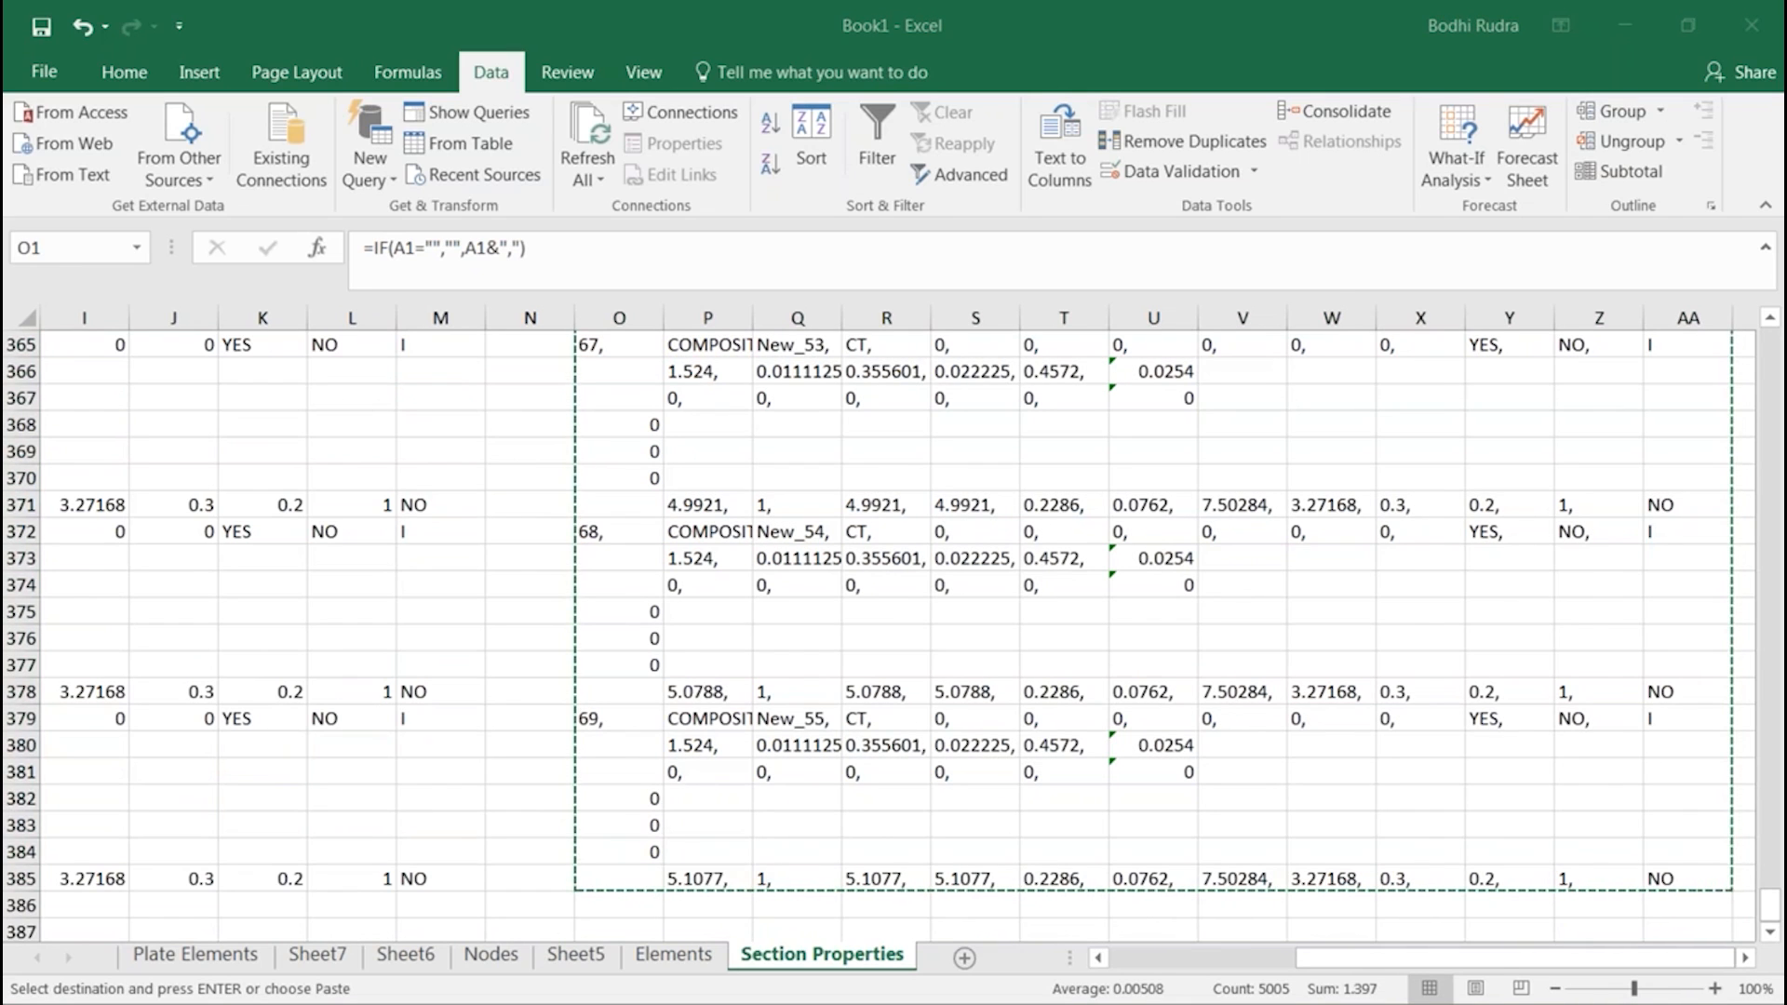
left_click_drag(1786, 47, 486, 156)
double_click(486, 156)
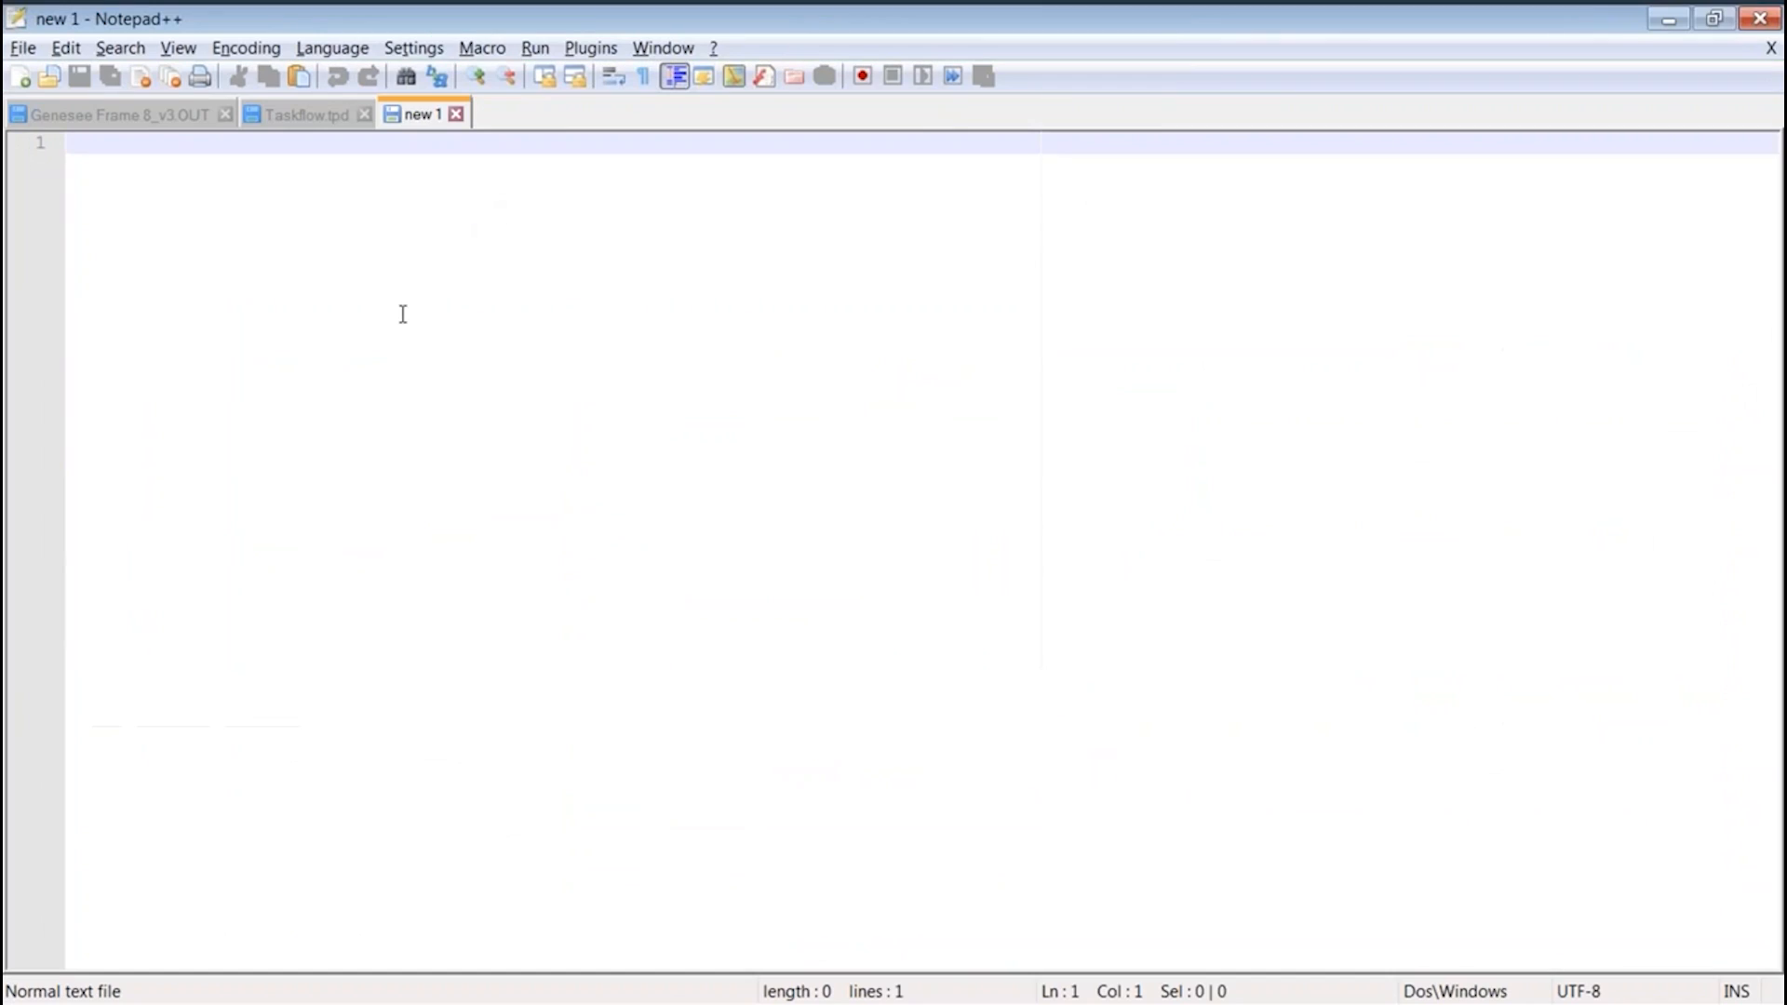
key("ctrl+v")
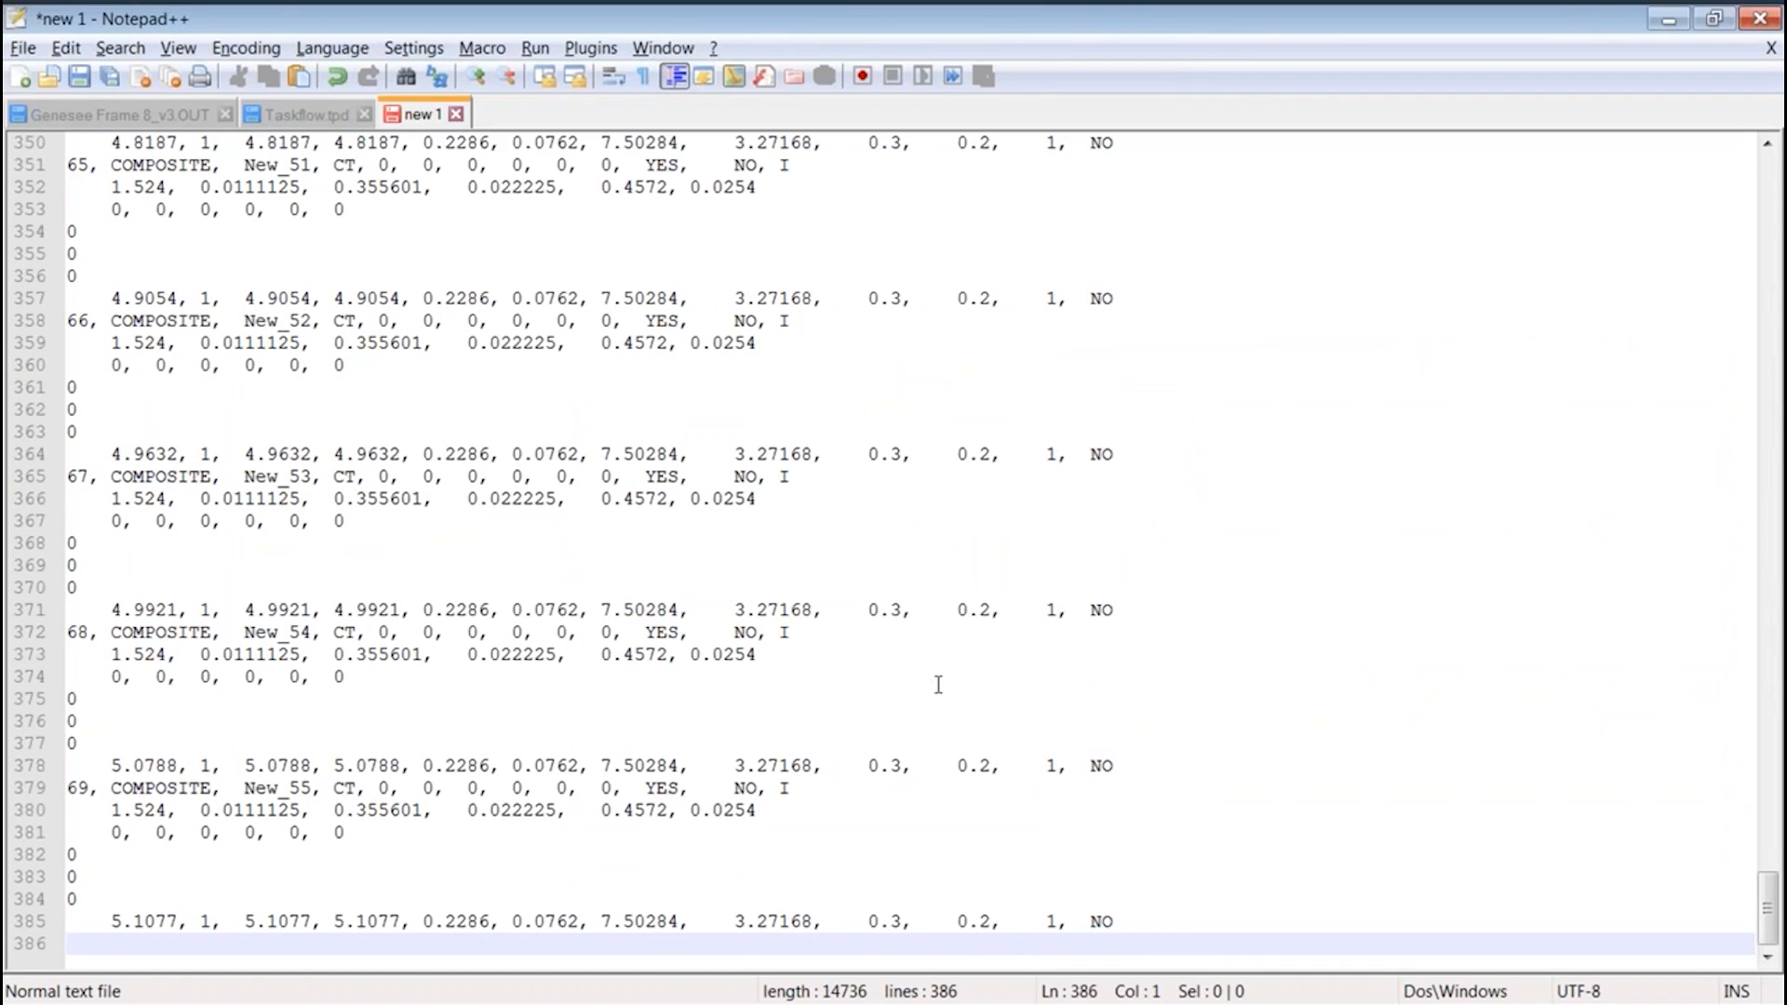
Copy all of the record text from Notepad++ and paste it into the MCT Command Shell in midas Civil
scroll(938, 684, "up", 20)
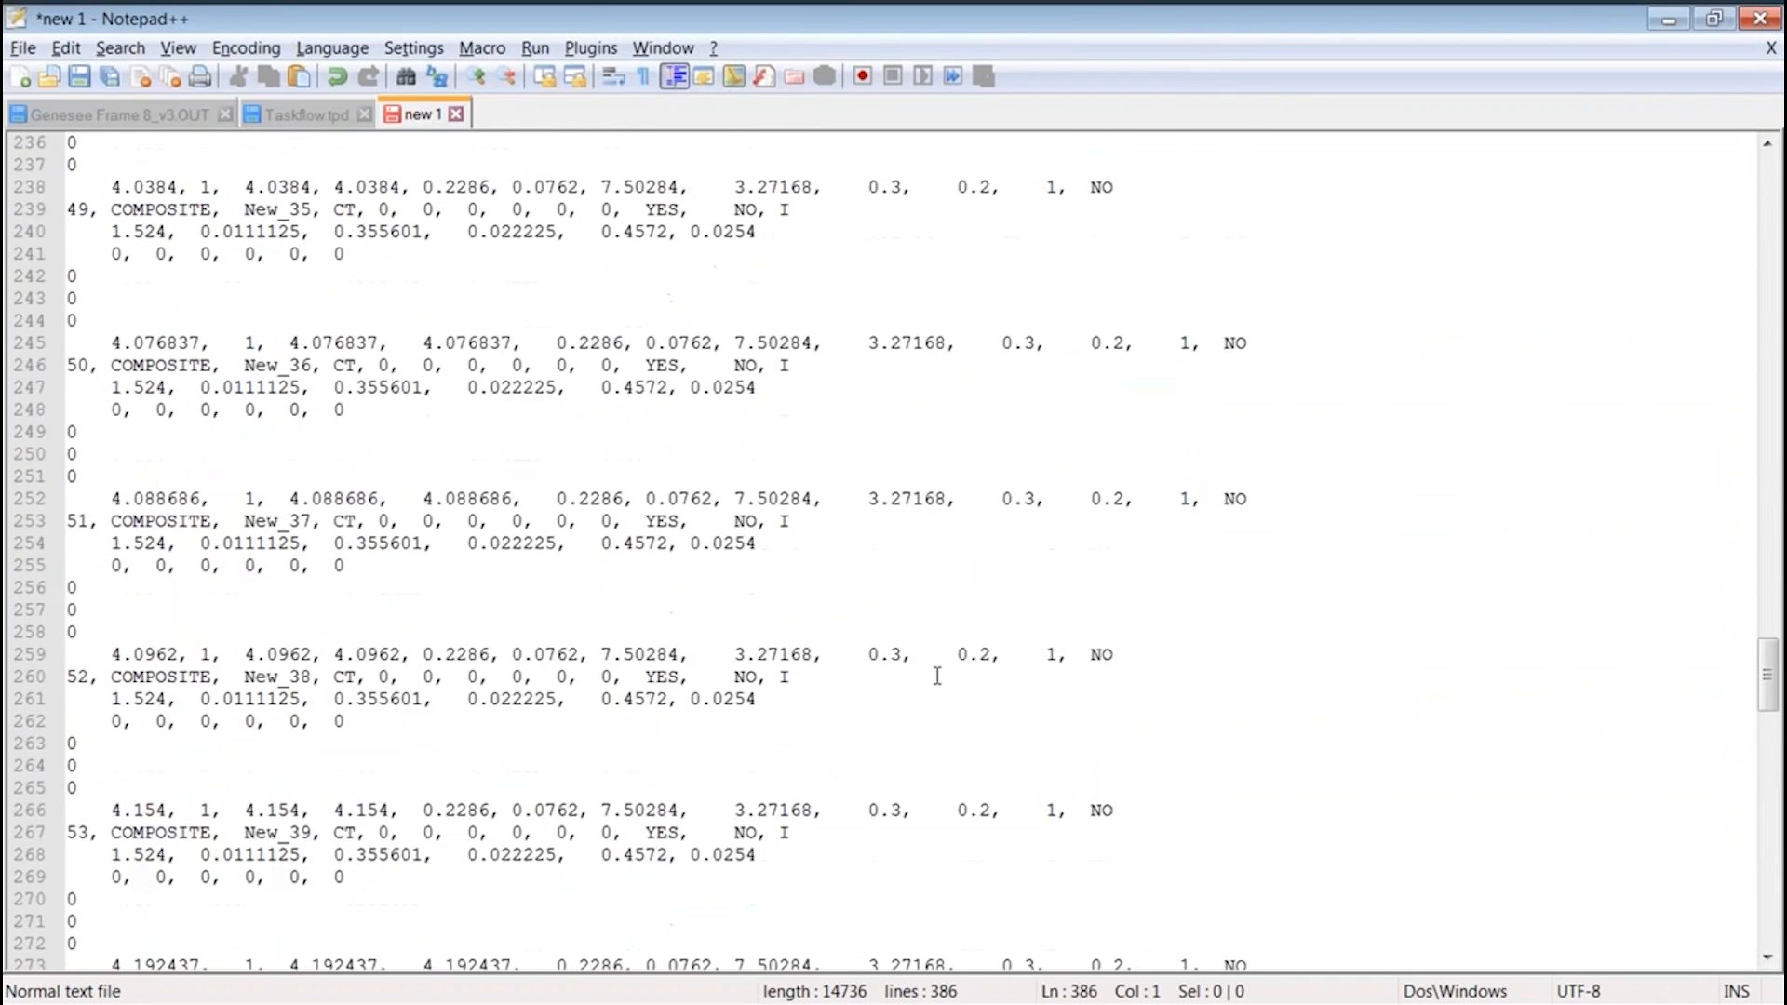
scroll(1070, 693, "up", 5)
scroll(1755, 664, "up", 20)
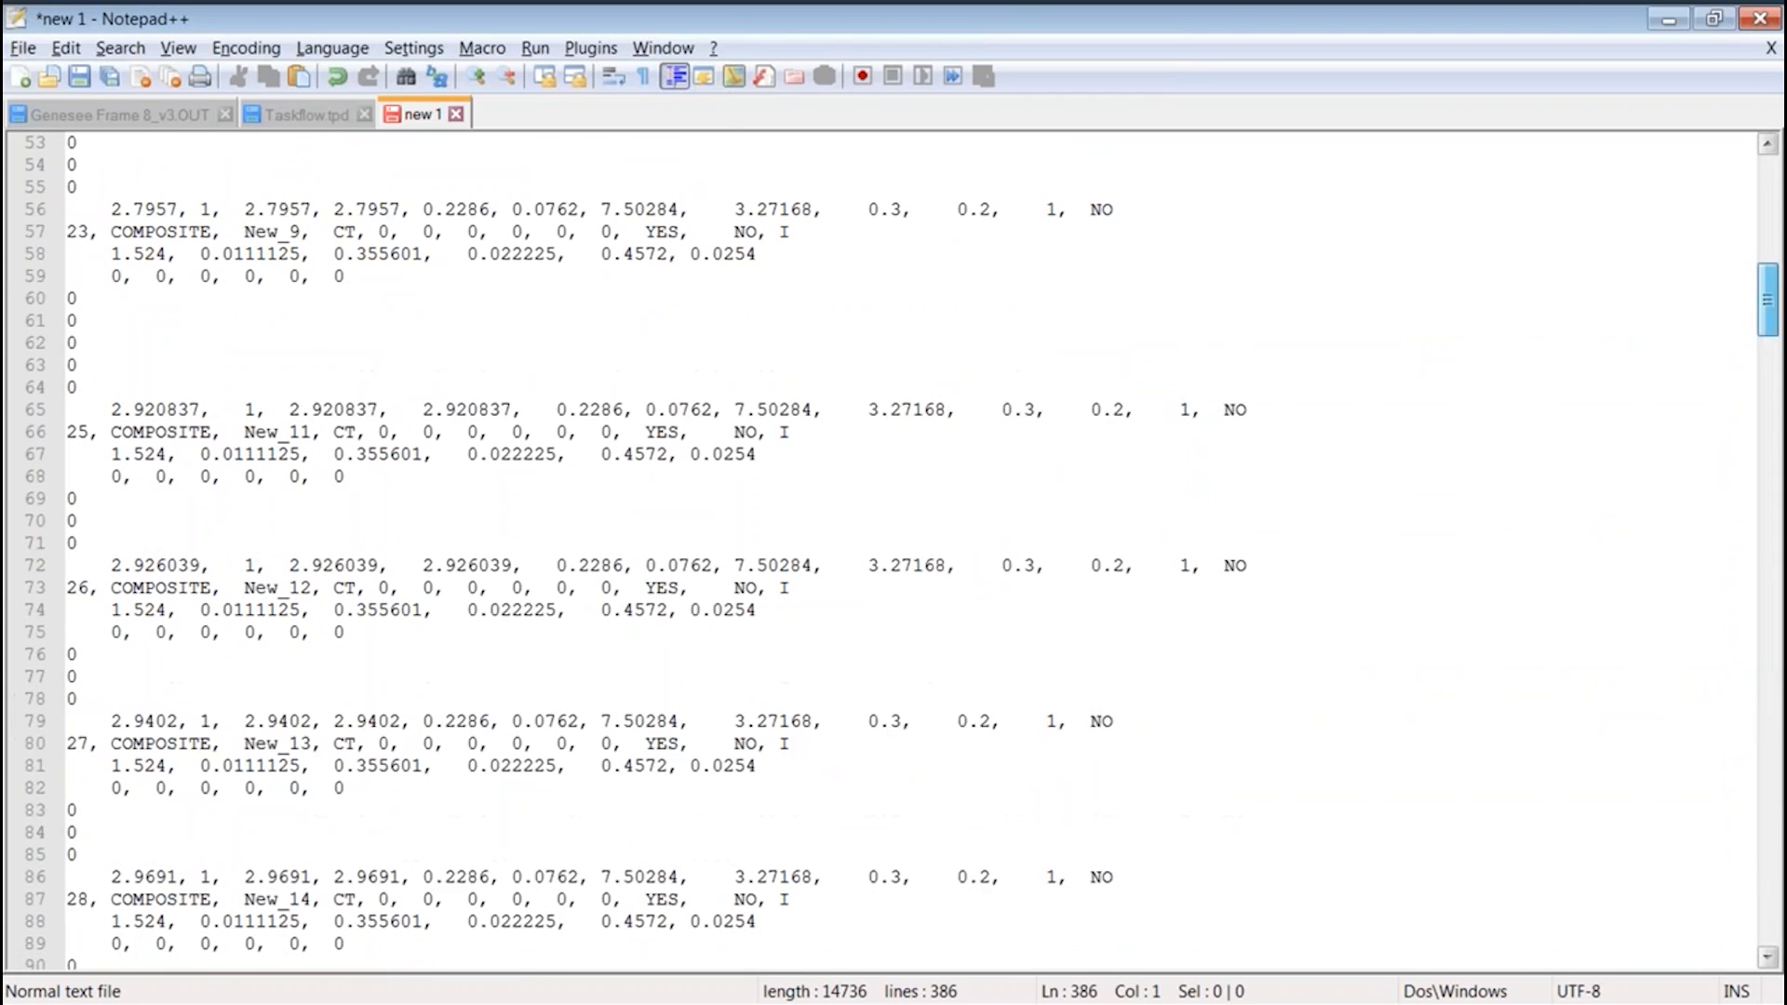
left_click(773, 228)
key("ctrl+a")
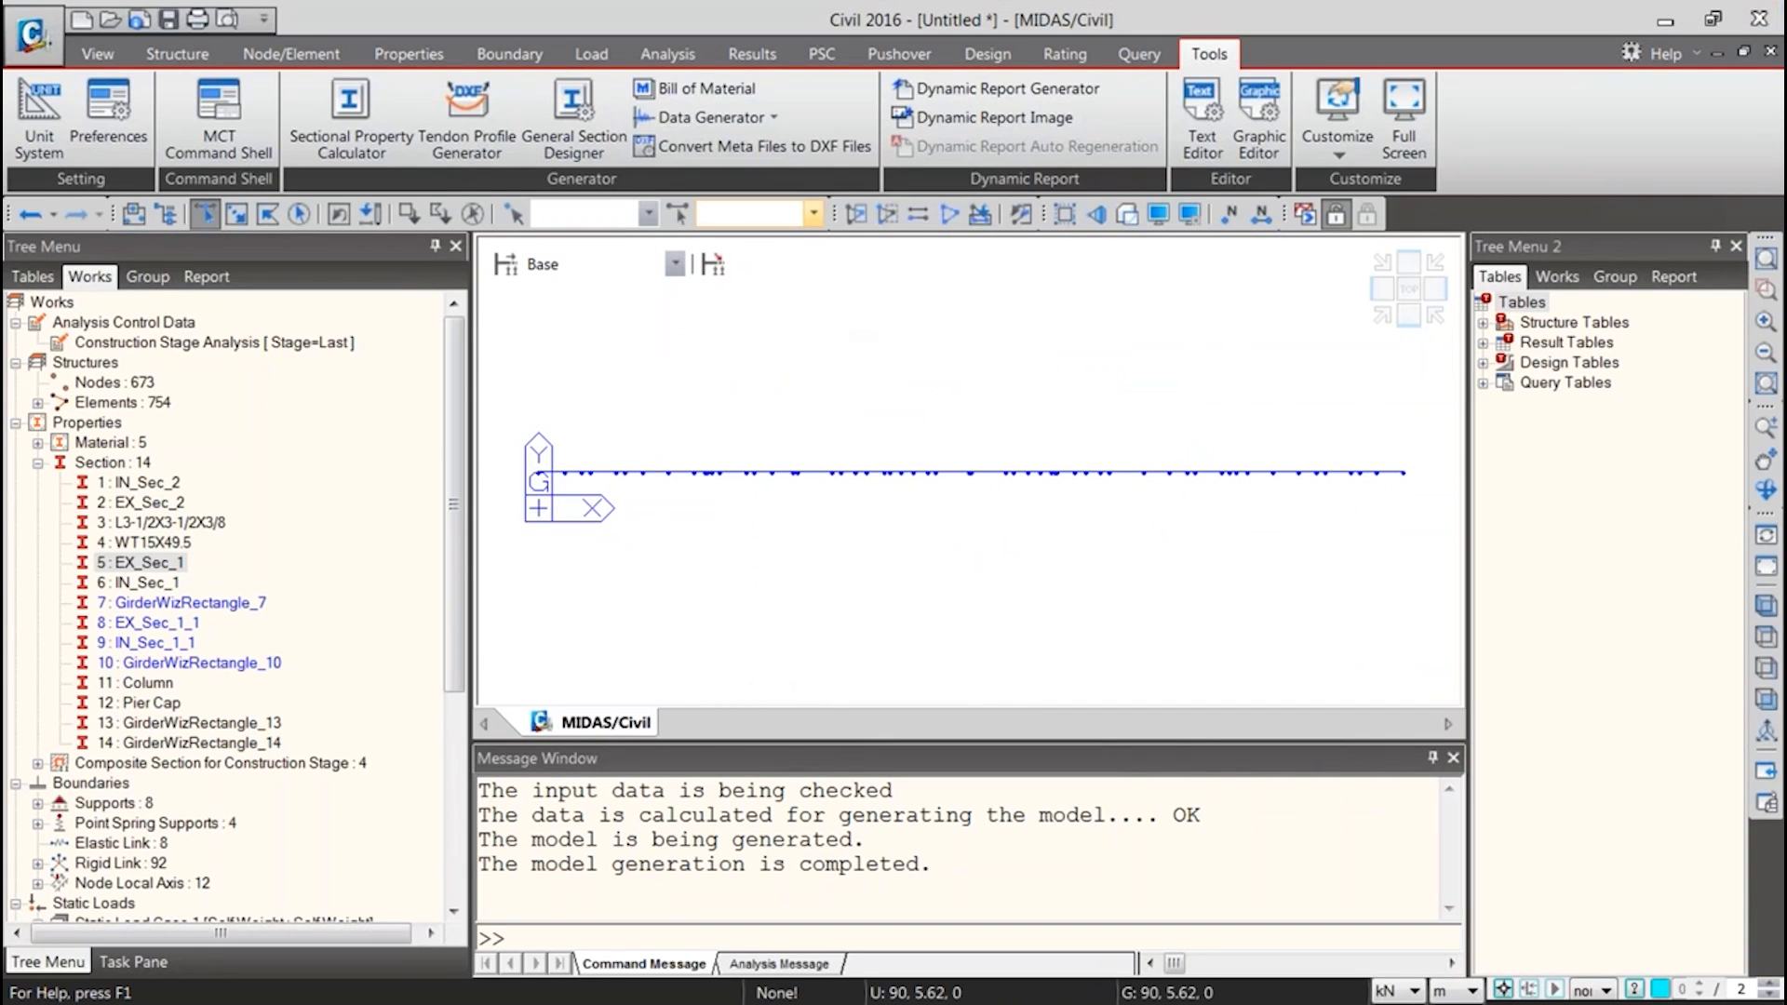
left_click(228, 149)
left_click(224, 189)
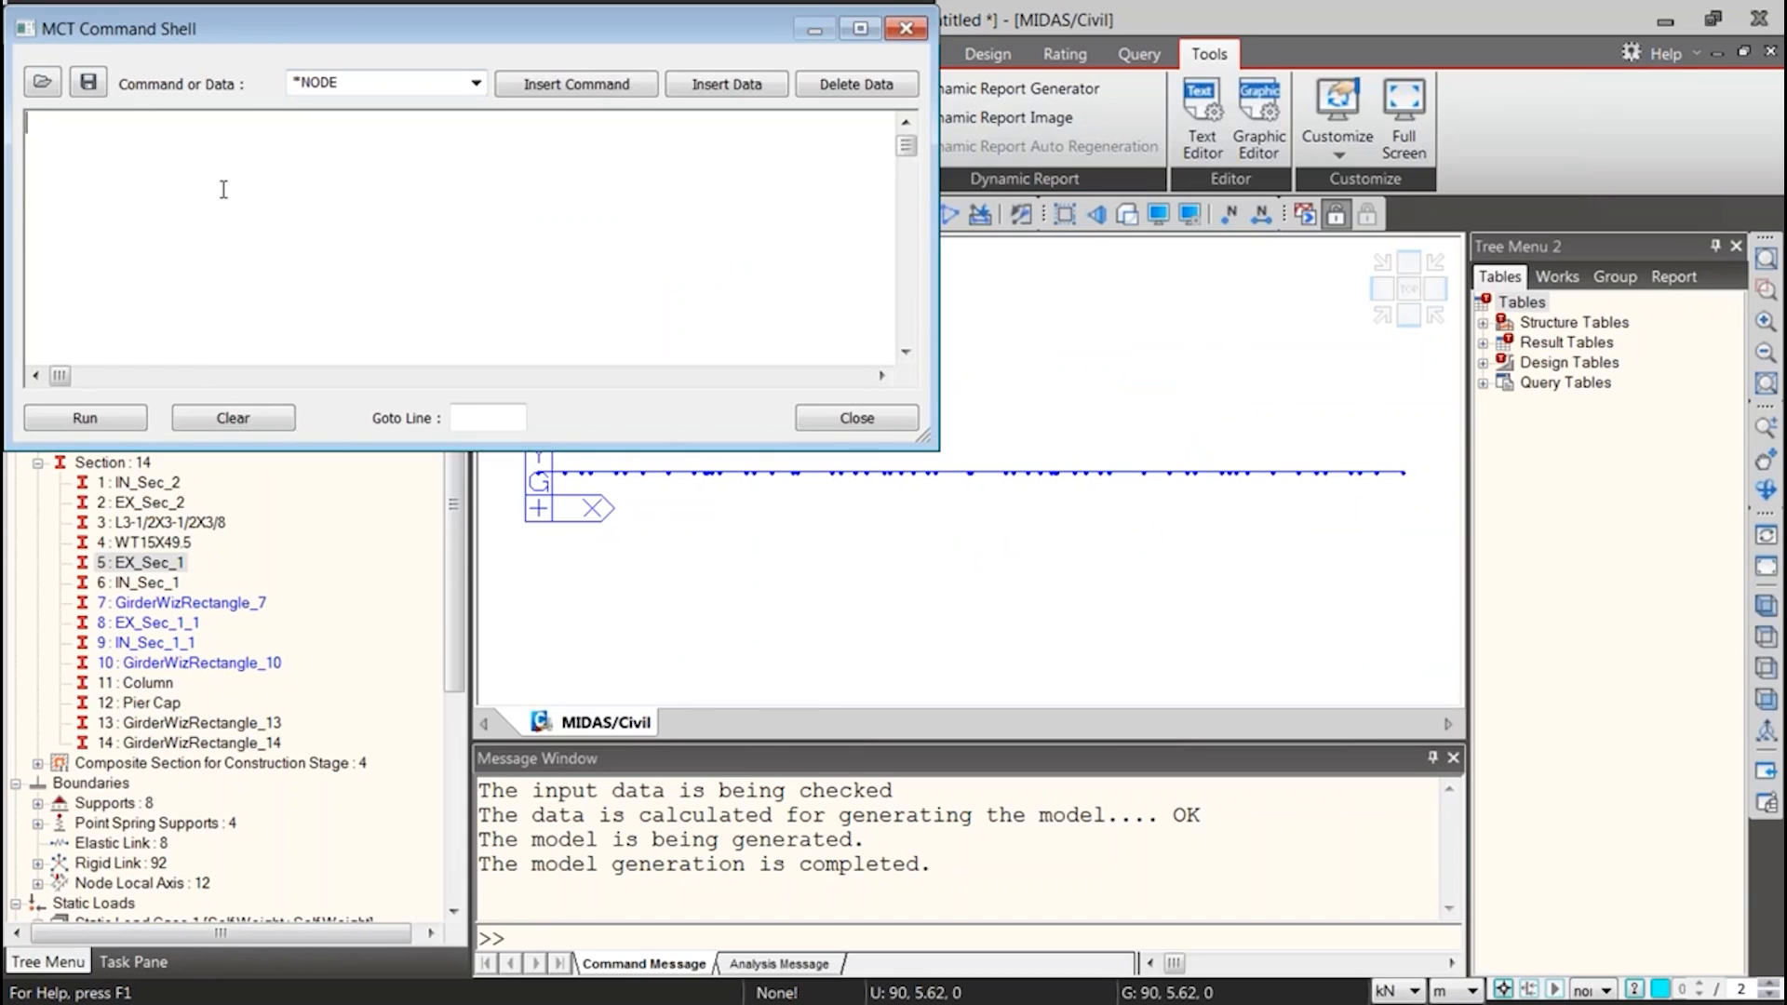
key("ctrl+v")
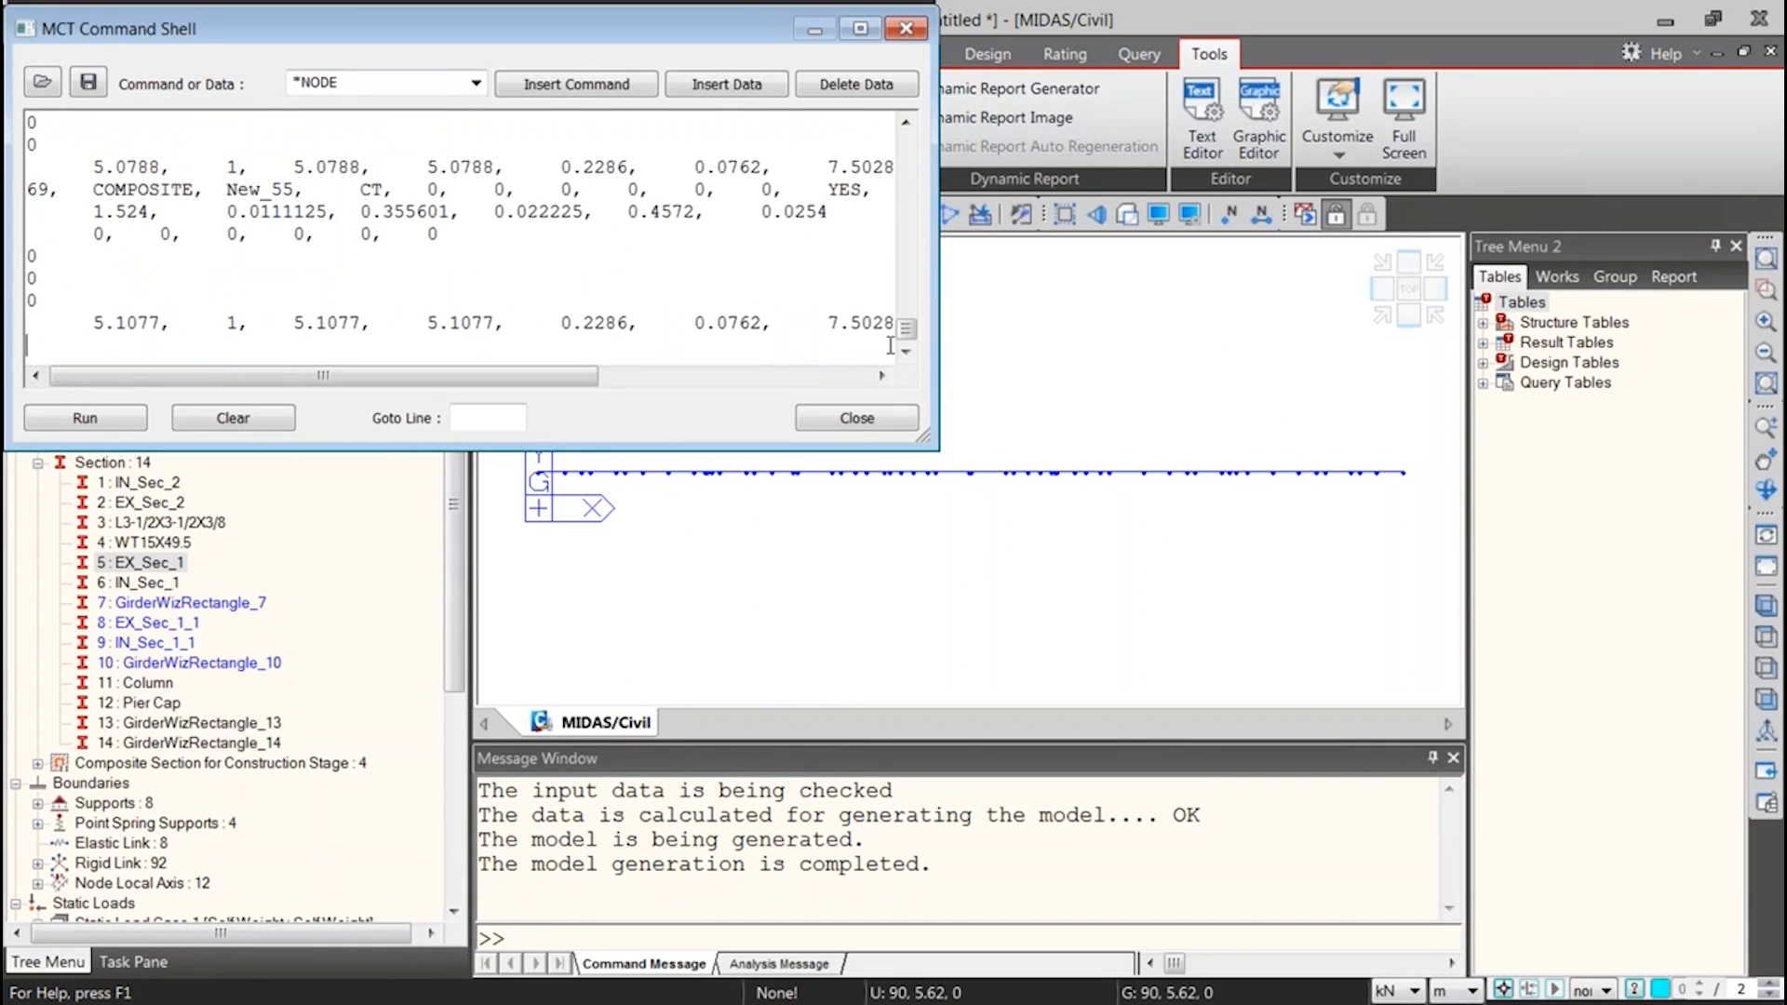
left_click(93, 423)
Check the first pasted section records and add an empty line above the New_1 record
left_click_drag(907, 332, 917, 118)
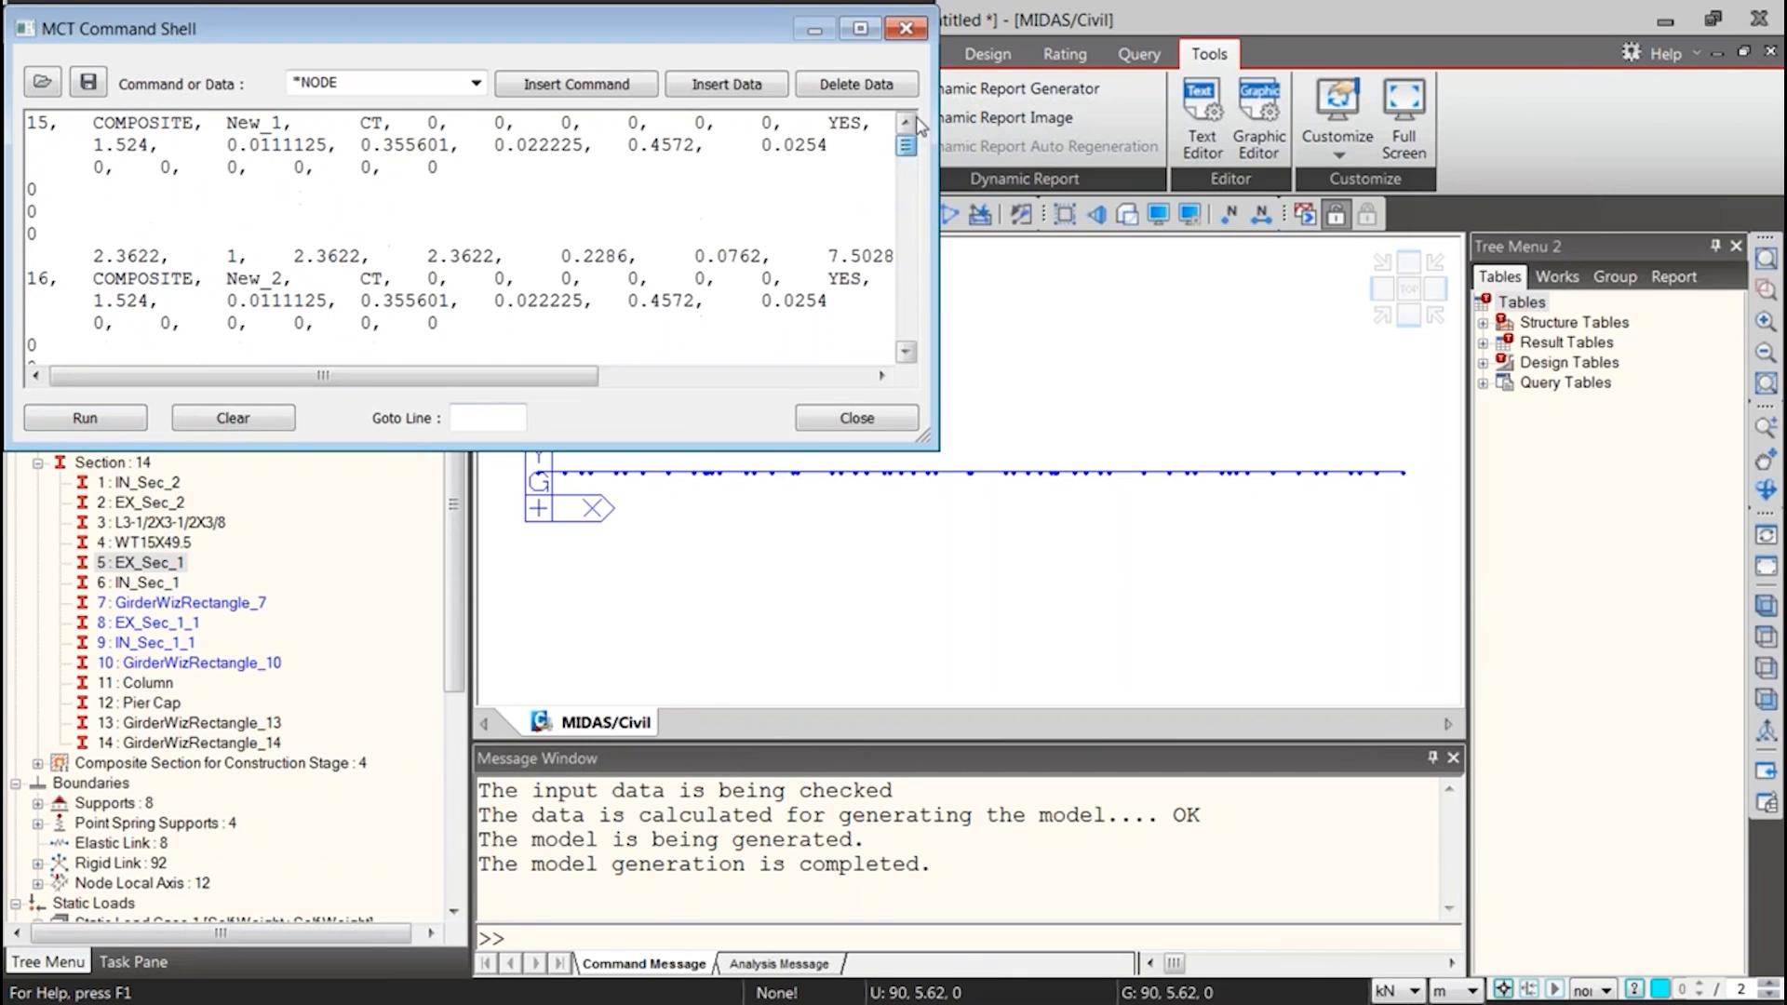
left_click_drag(30, 124, 37, 333)
left_click_drag(183, 376, 10, 376)
left_click(85, 348)
scroll(33, 298, "down", 20)
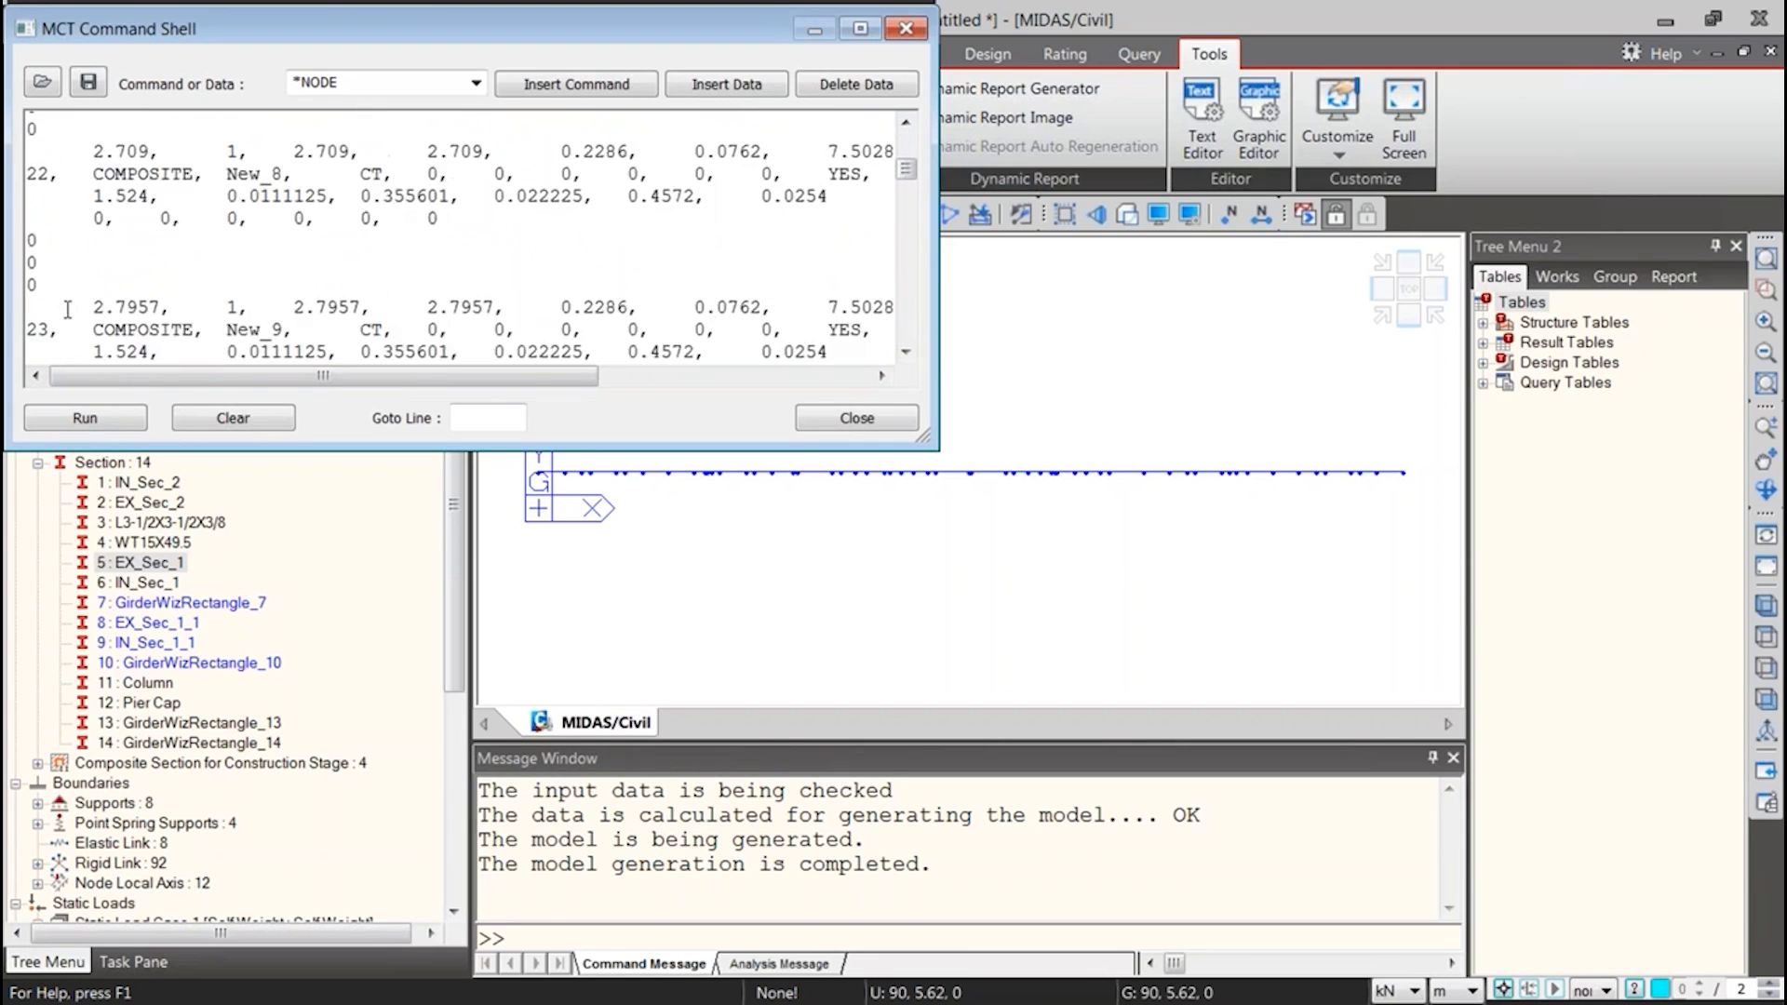
left_click_drag(906, 202, 908, 101)
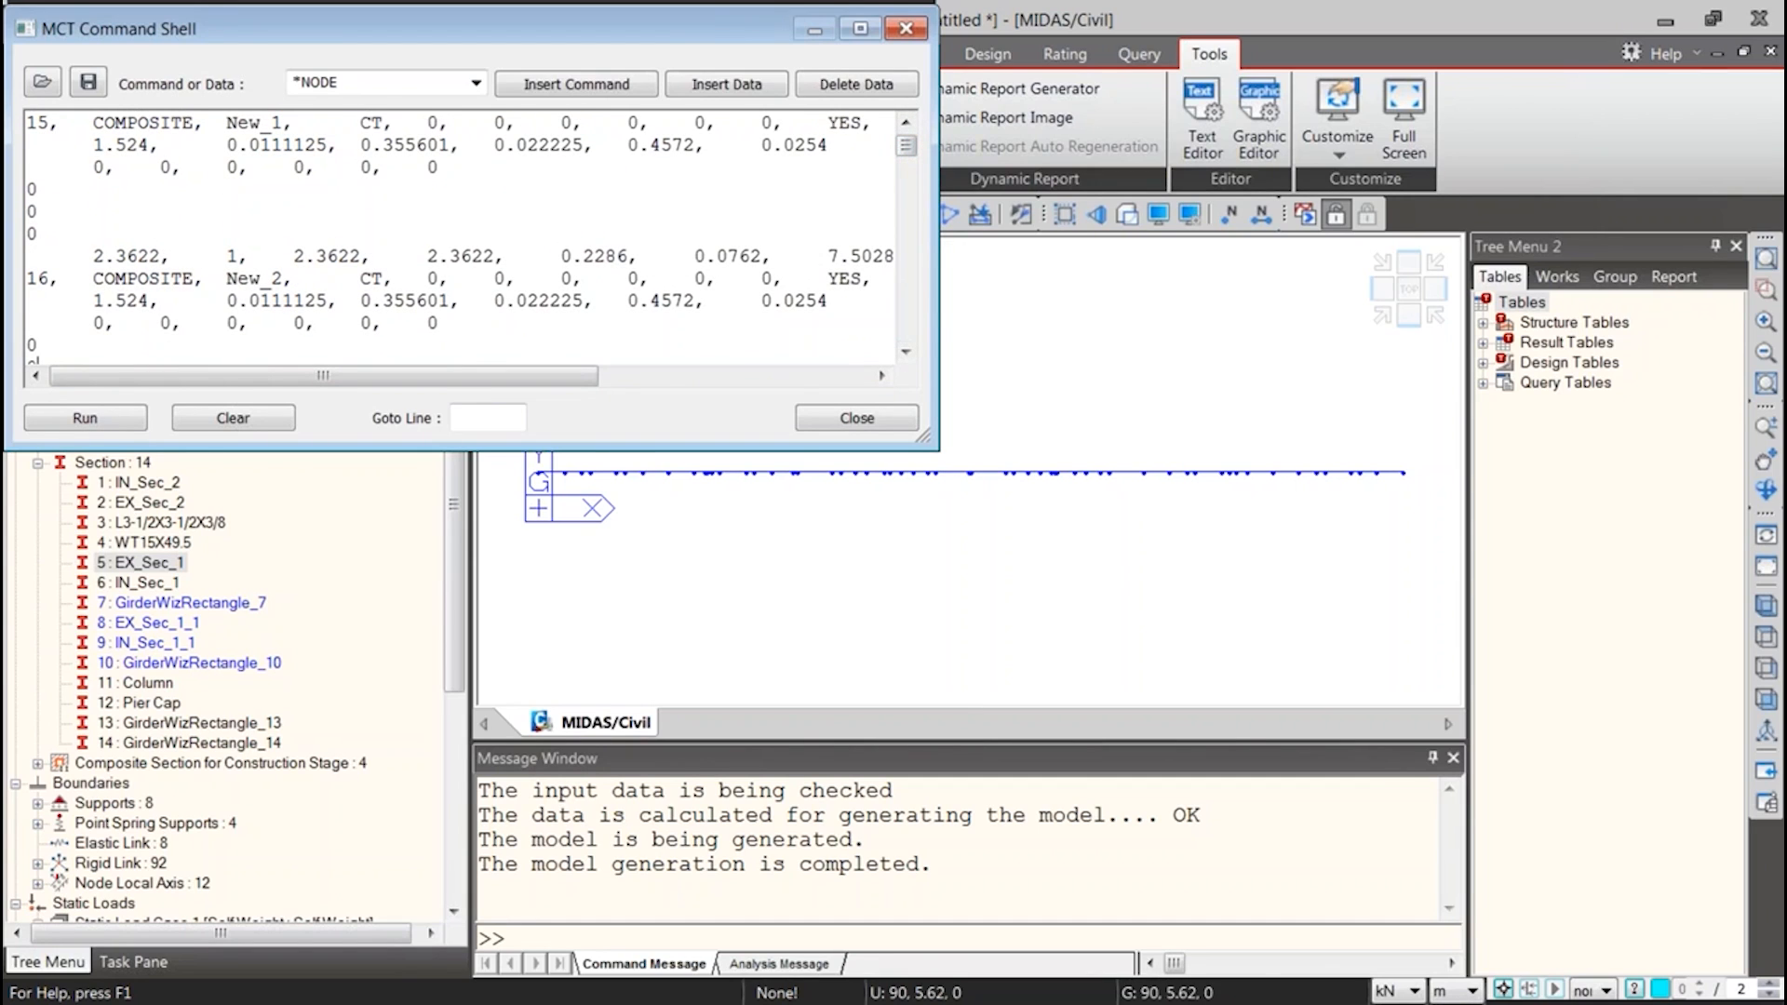
scroll(32, 121, "up", 1)
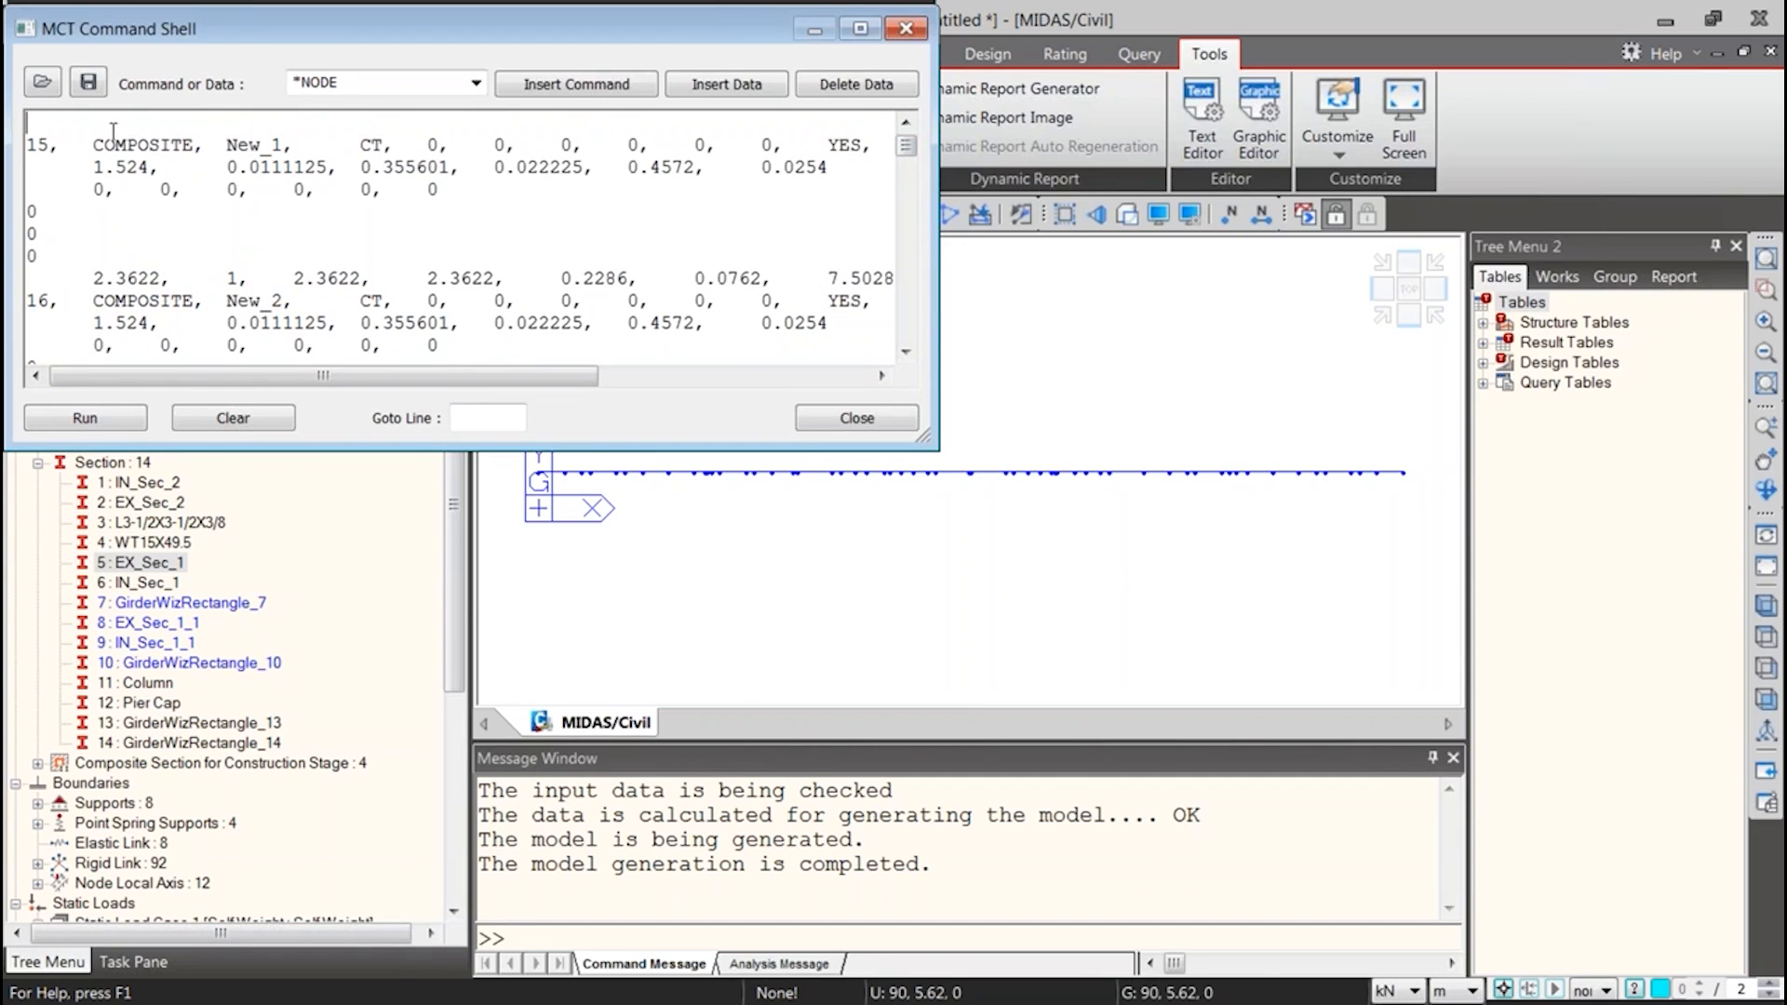
Insert the *SECTION command header above the pasted records
left_click(475, 83)
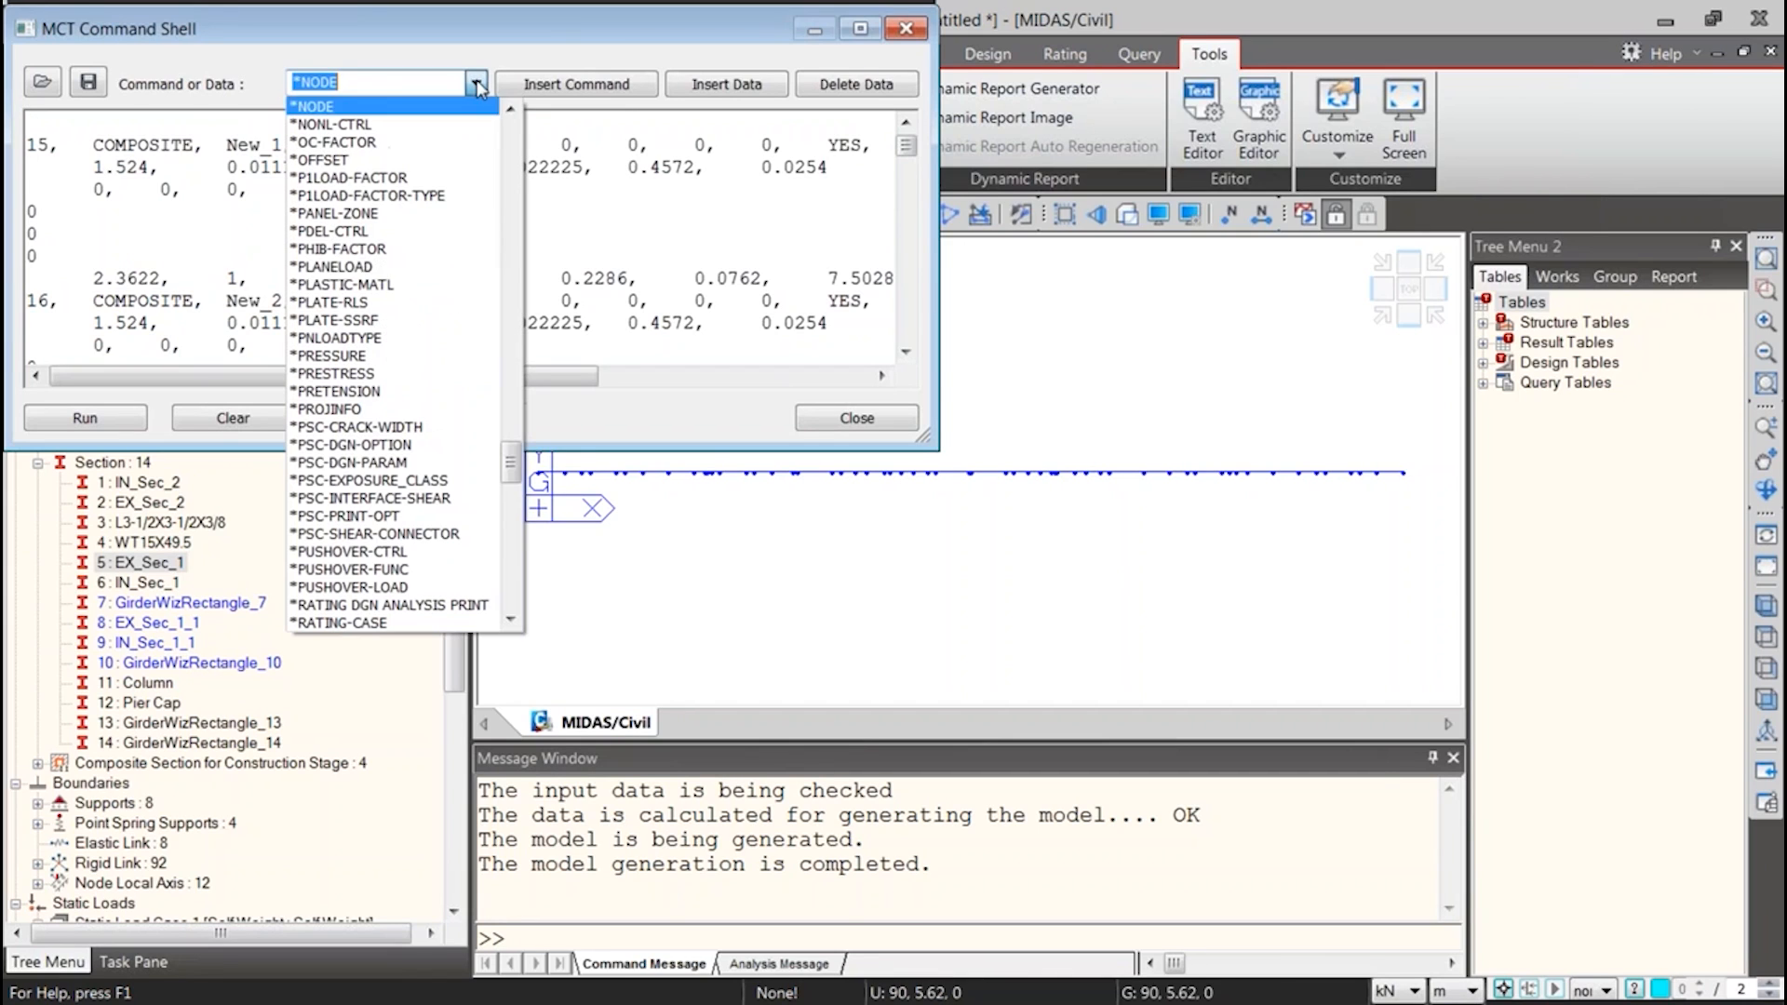
left_click_drag(516, 461, 520, 503)
left_click(363, 428)
left_click(561, 89)
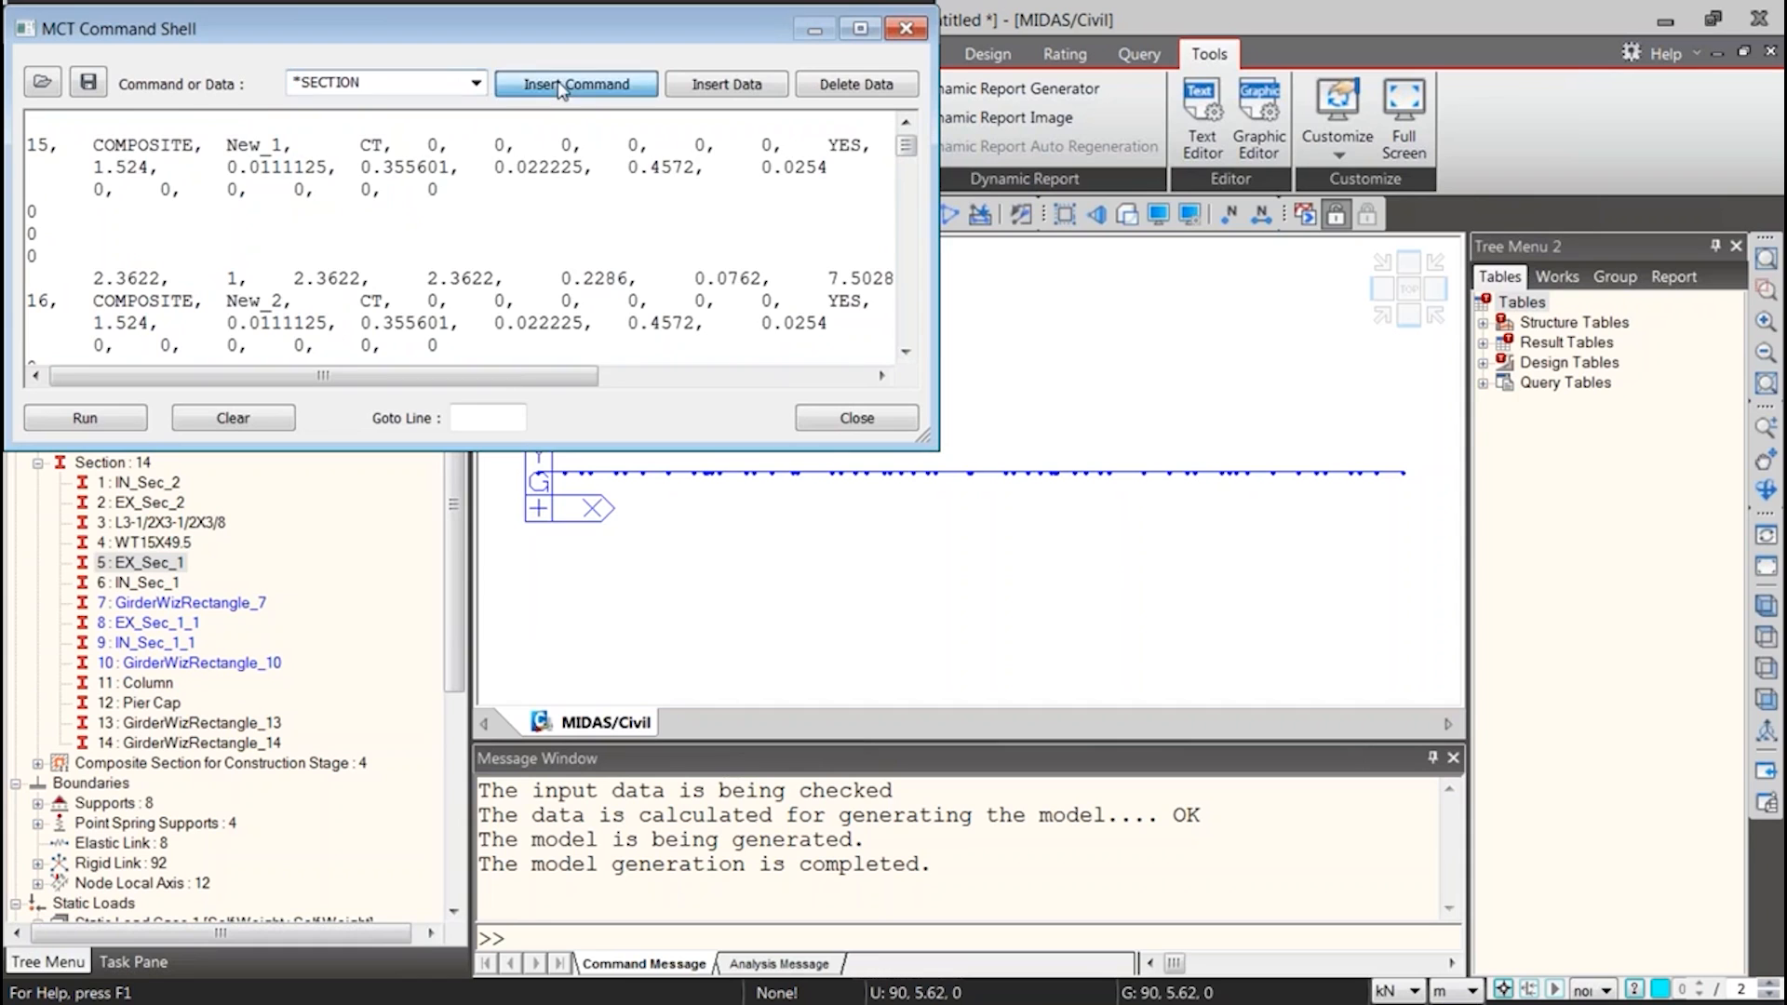
Enlarge the MCT Command Shell and examine the inserted *SECTION header line and its format comments
left_click(124, 169)
left_click_drag(34, 146, 56, 300)
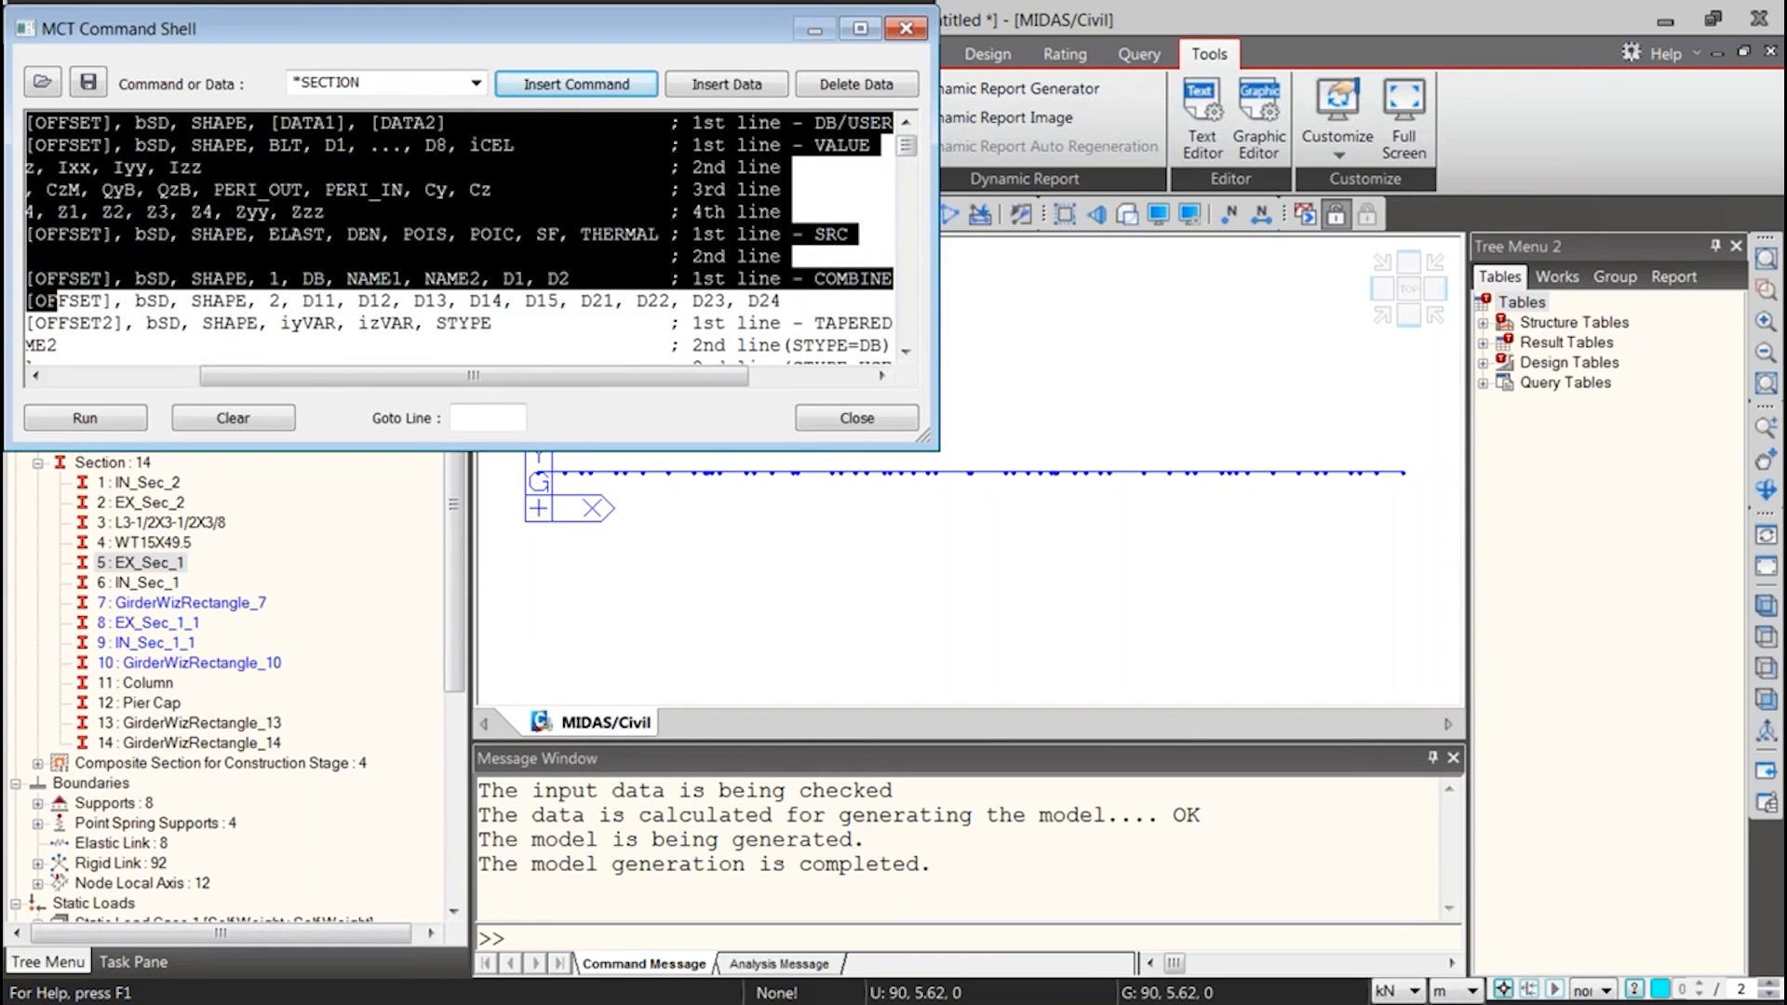
scroll(89, 288, "up", 1)
left_click(147, 235)
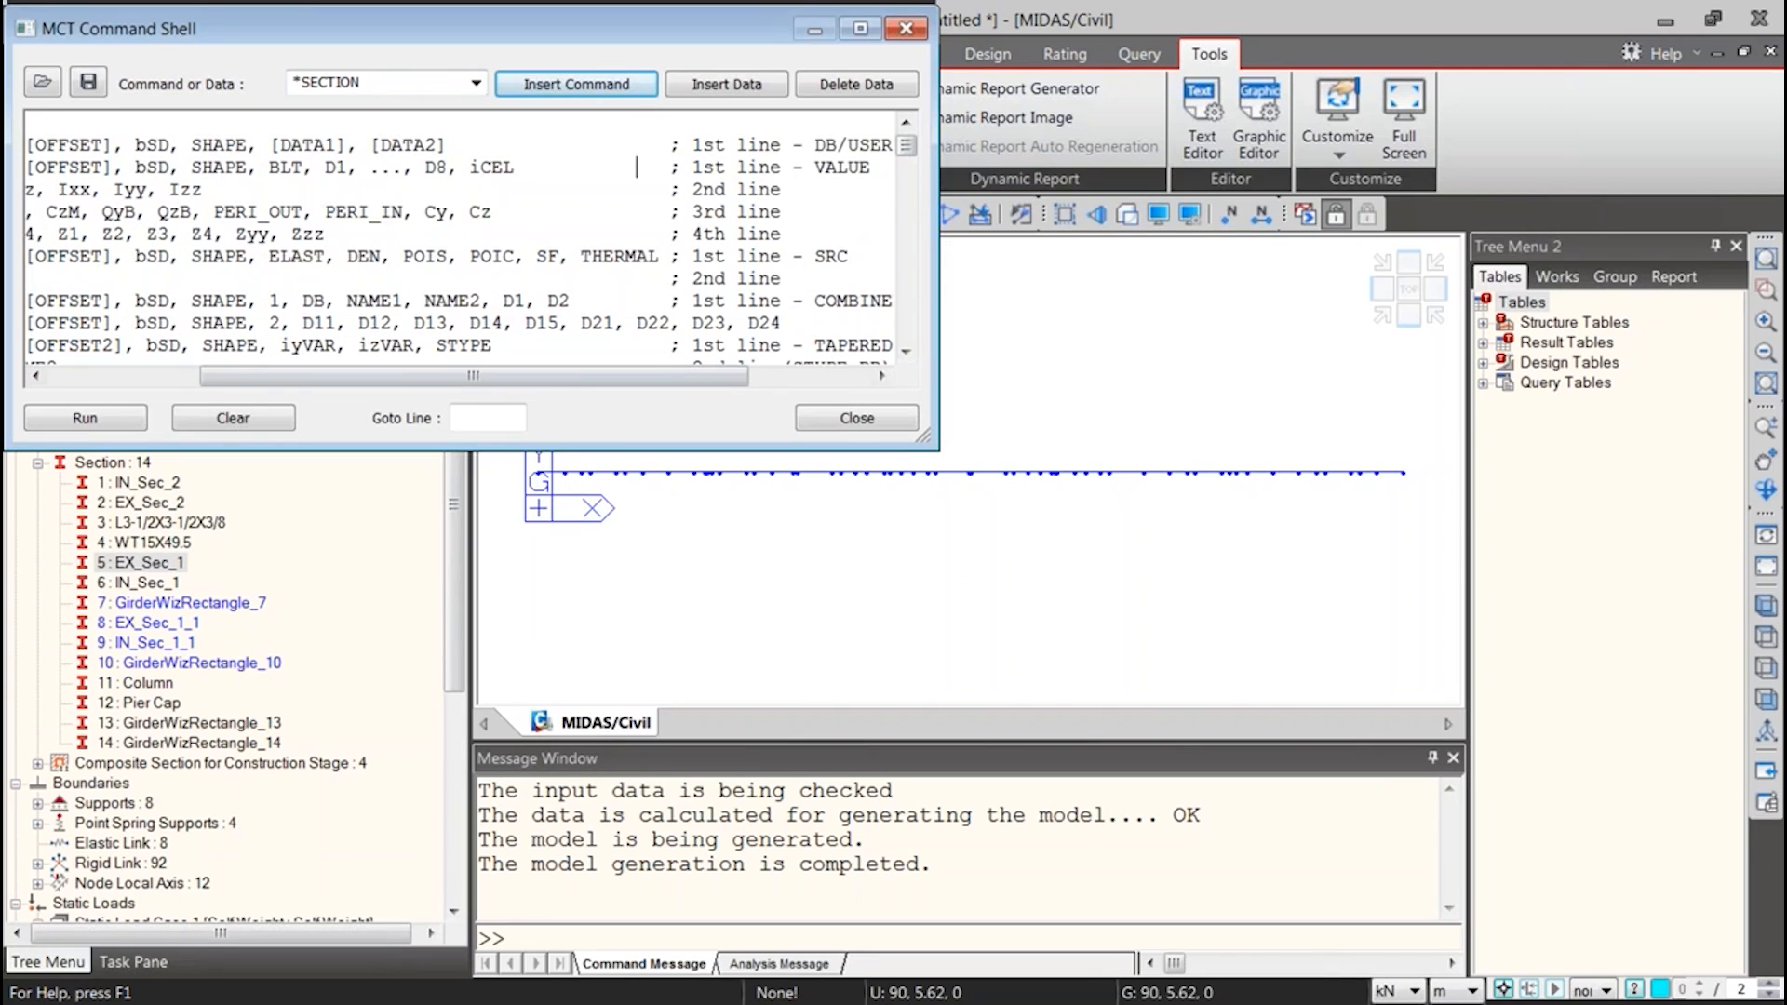
left_click_drag(644, 375, 495, 372)
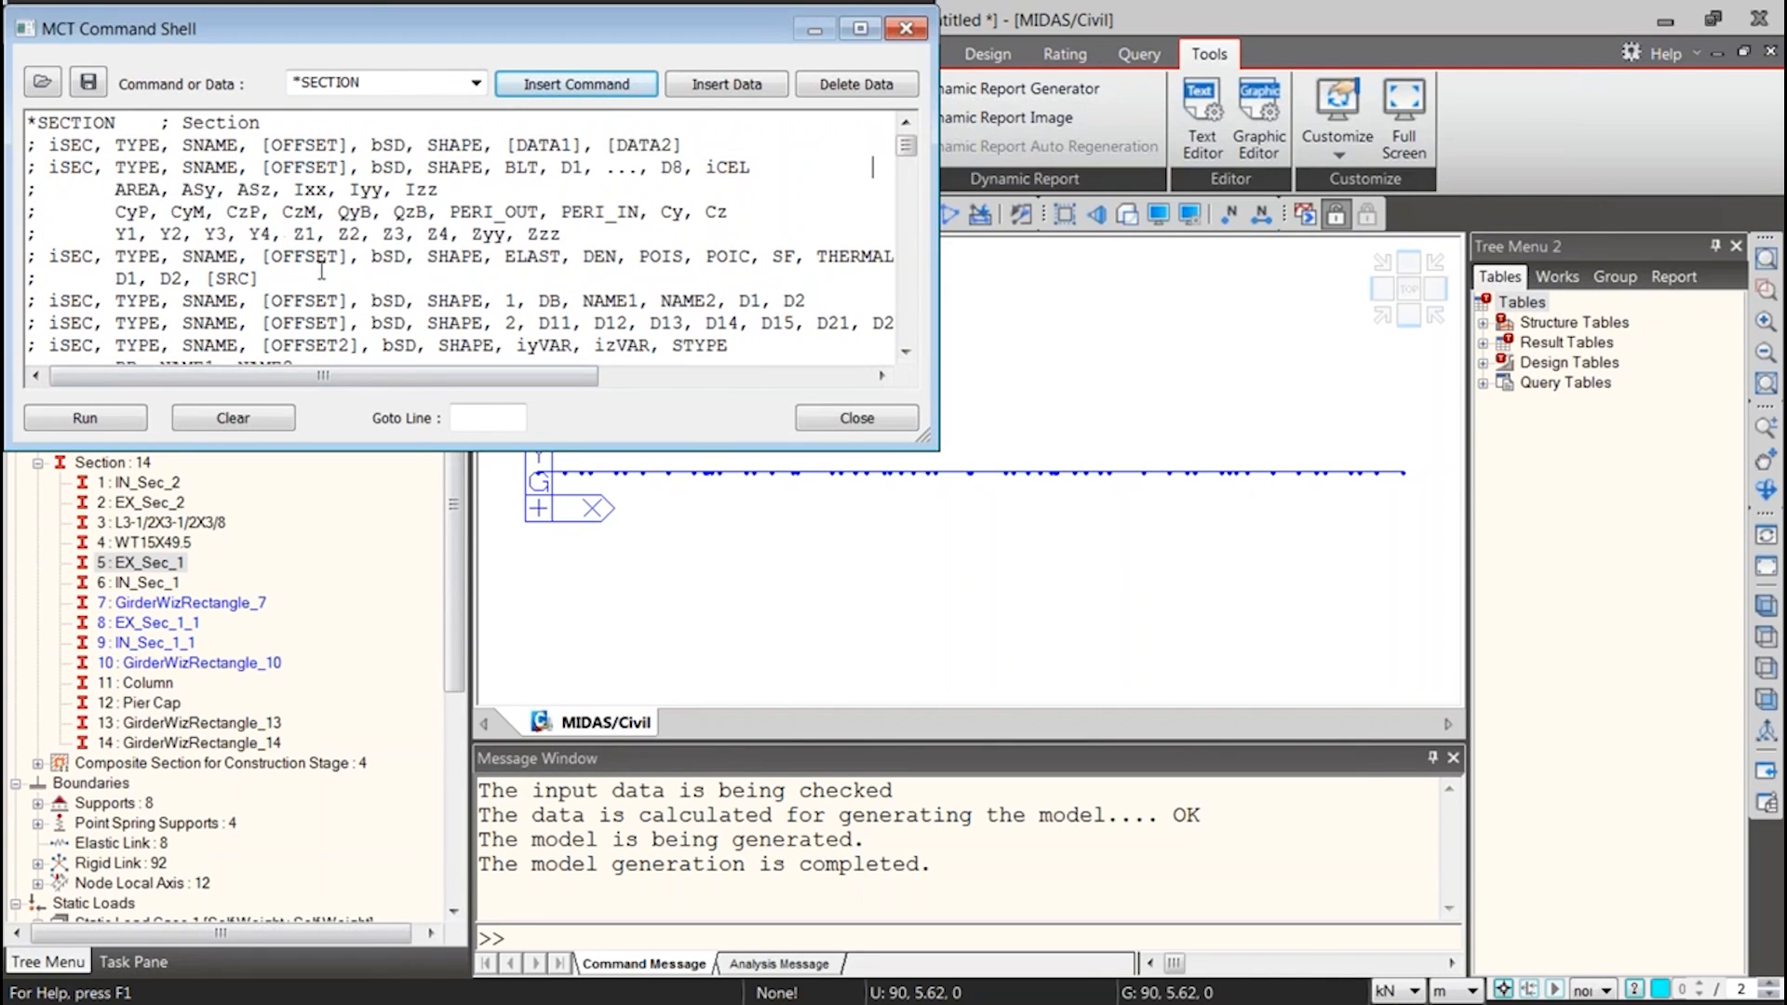
left_click_drag(925, 437, 1526, 895)
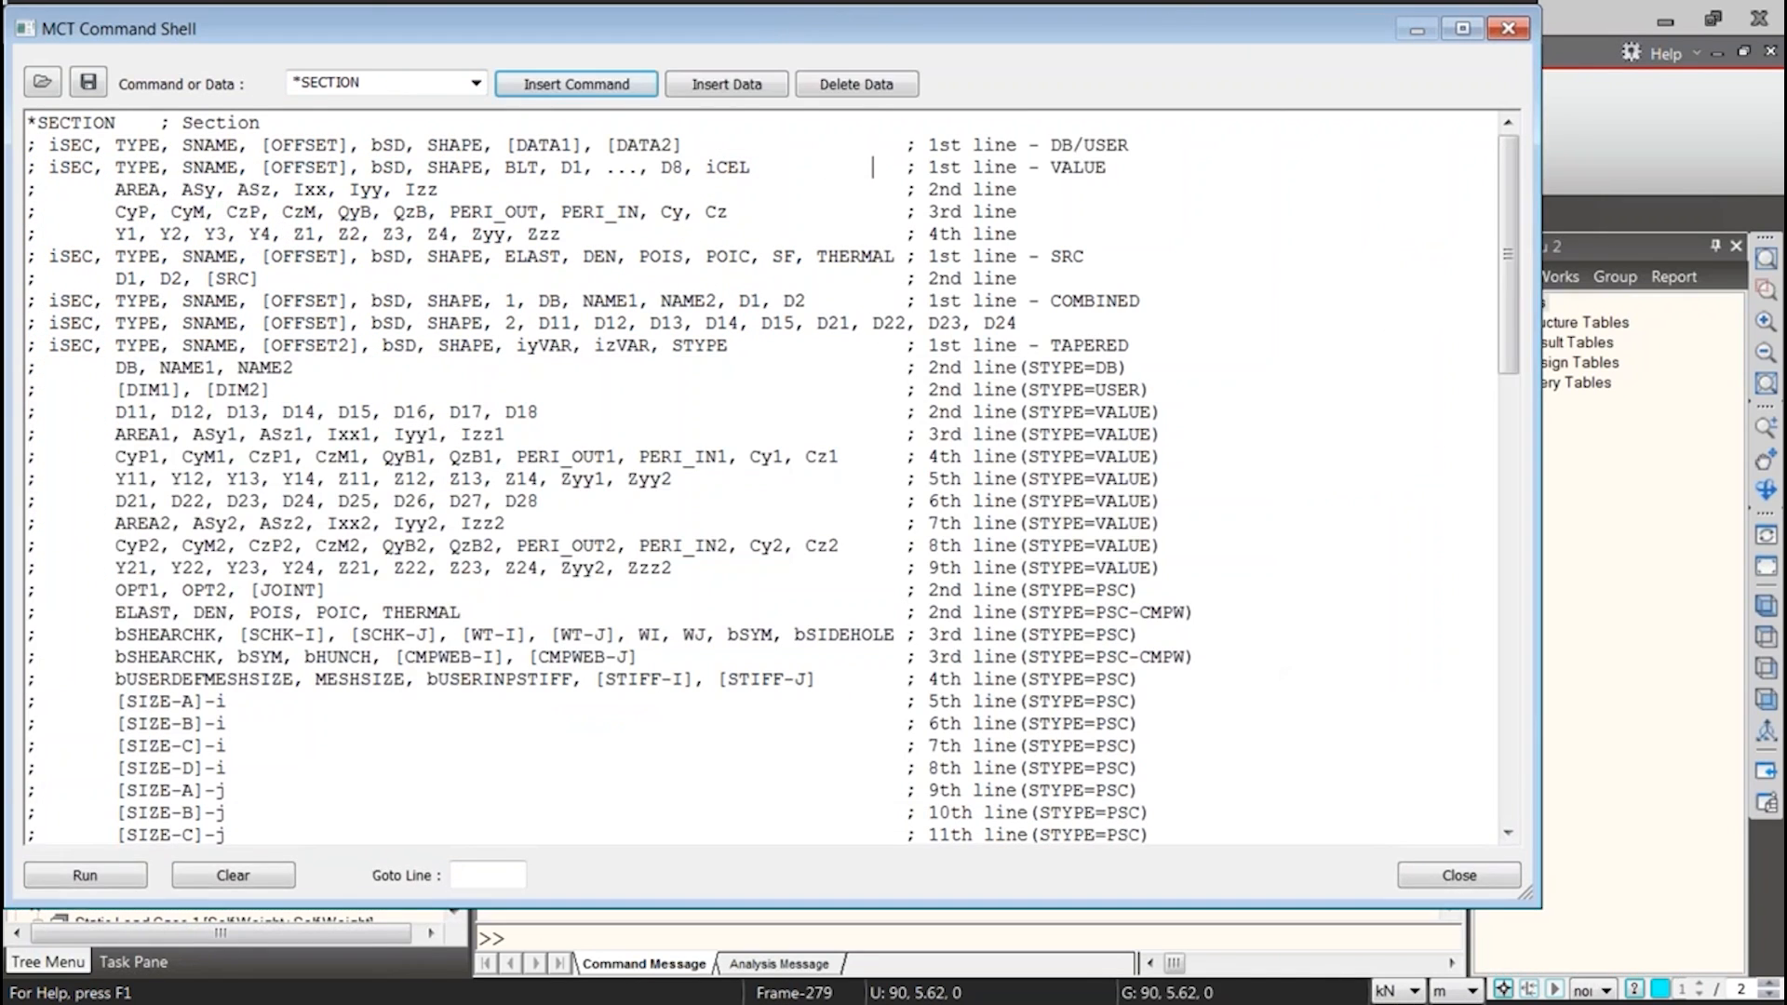
left_click_drag(117, 121, 35, 122)
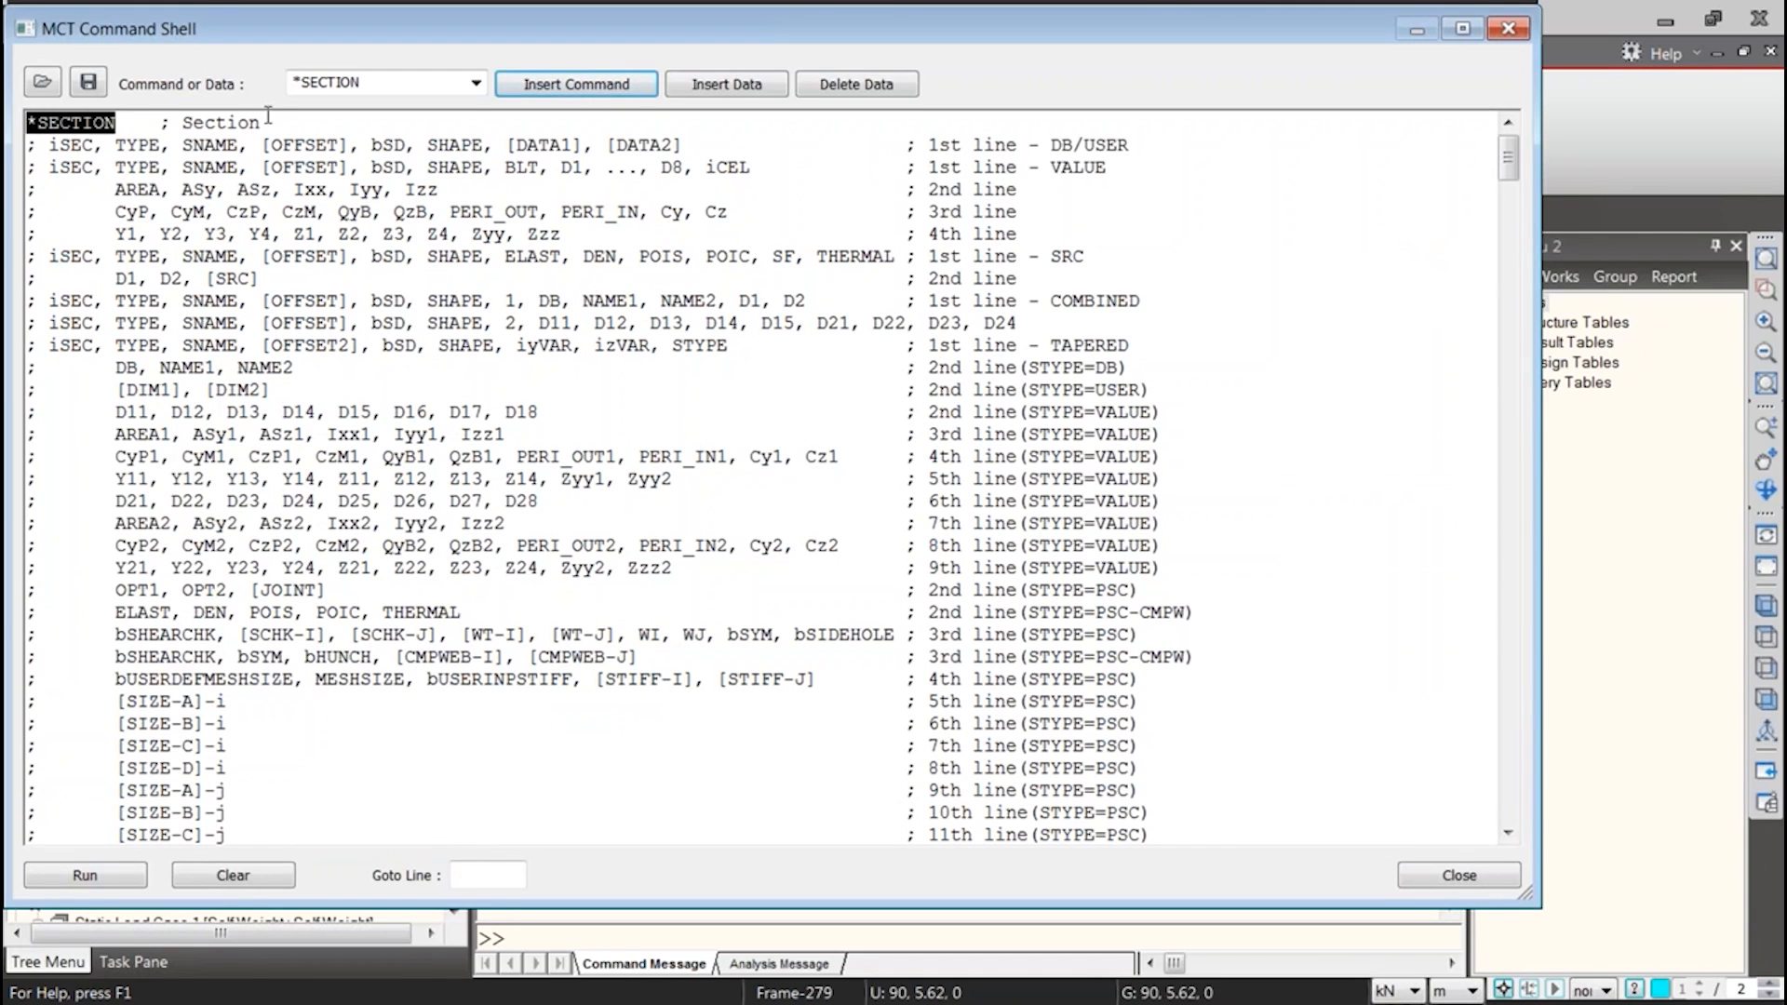
left_click_drag(264, 122, 31, 122)
Run the *SECTION command with all the new section records and close the MCT Command Shell
left_click_drag(1506, 160, 1496, 811)
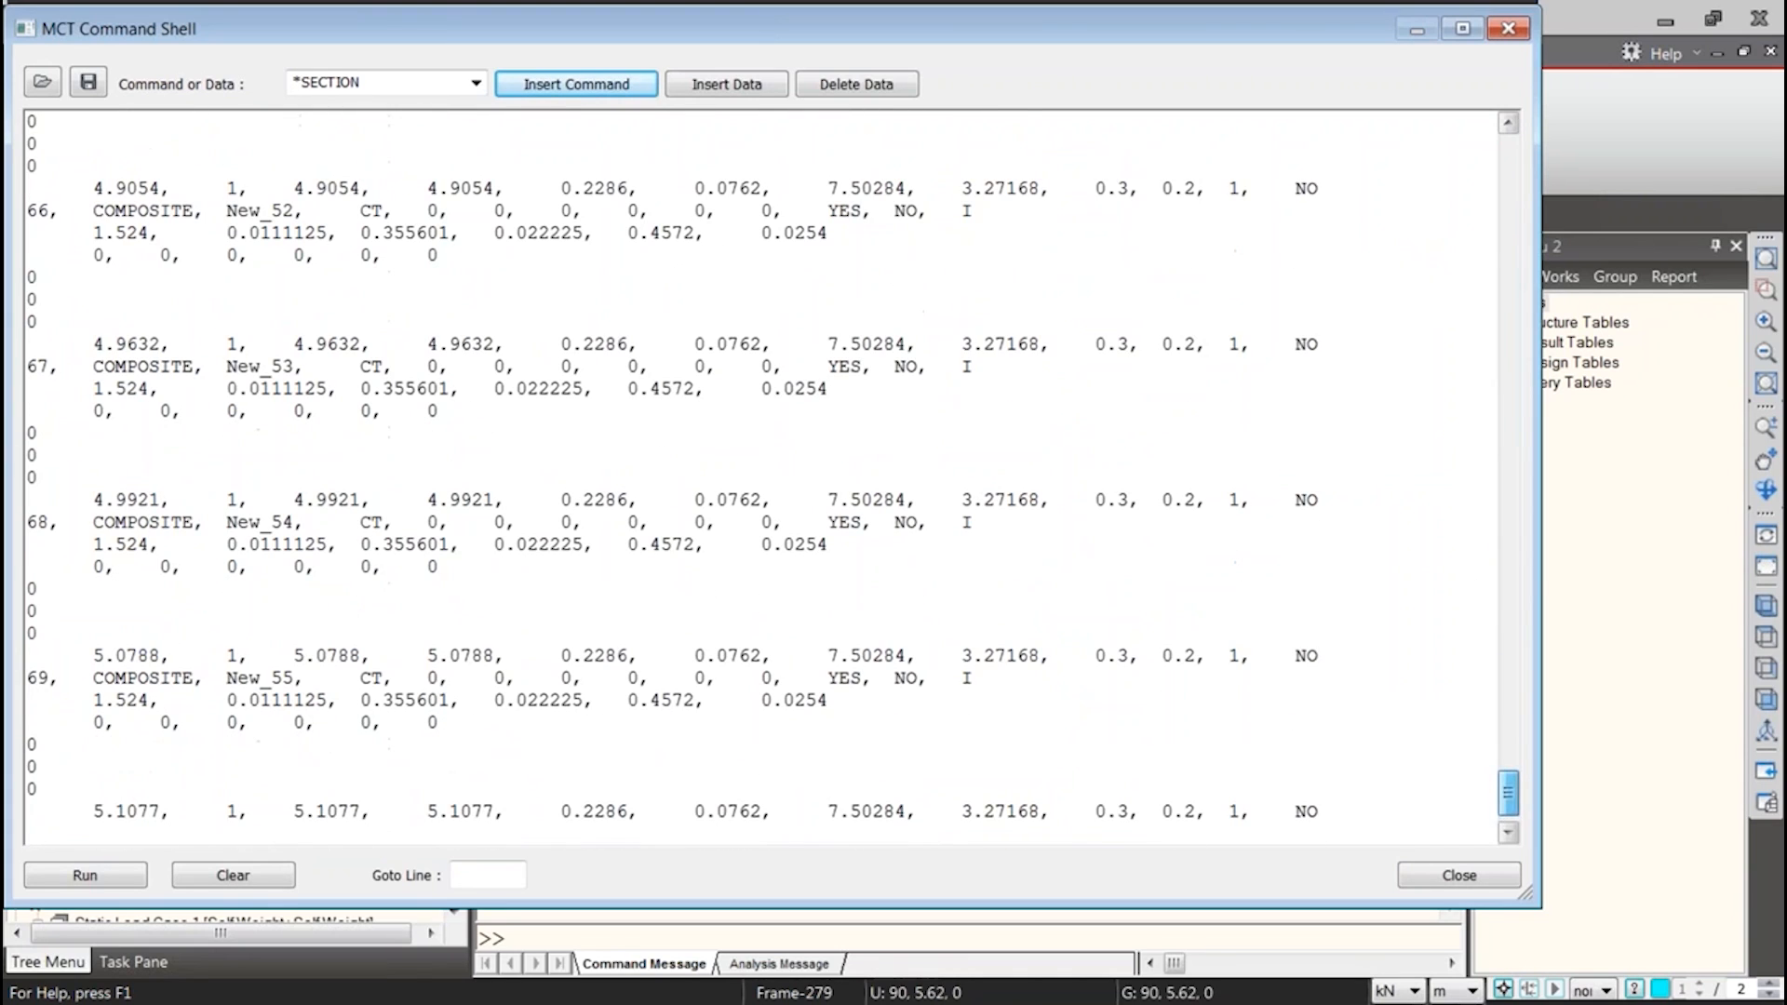
left_click(107, 875)
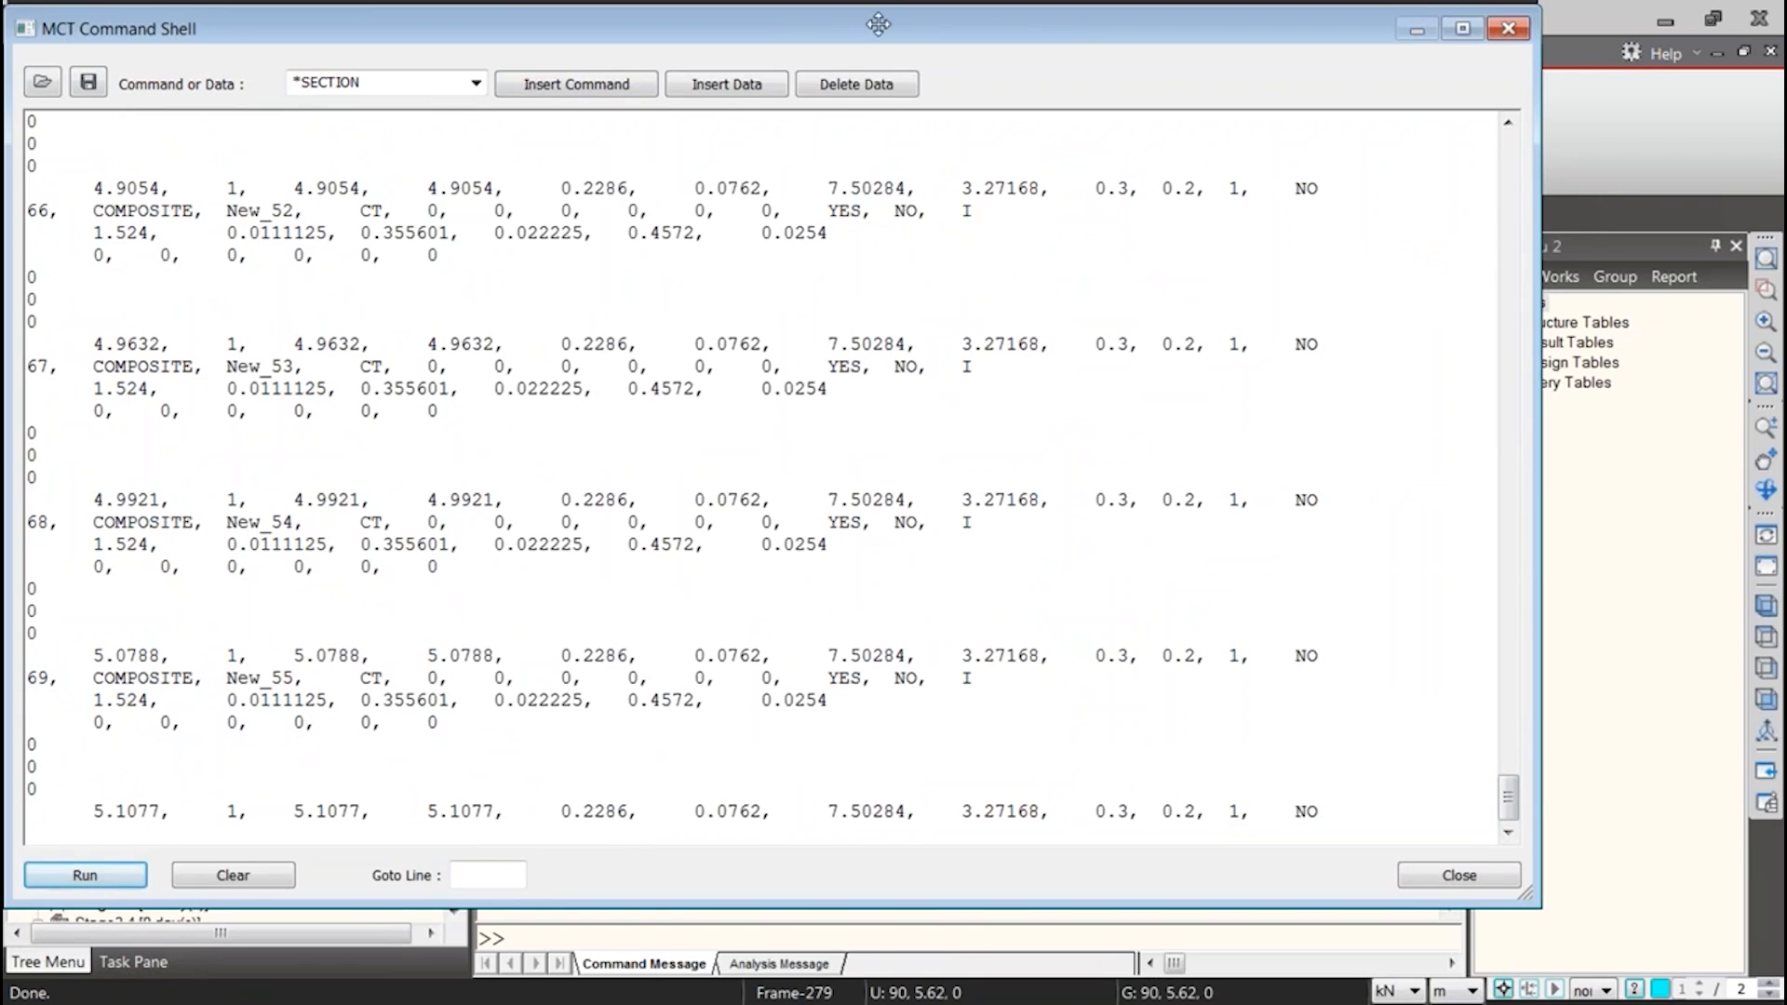
left_click_drag(877, 25, 779, 156)
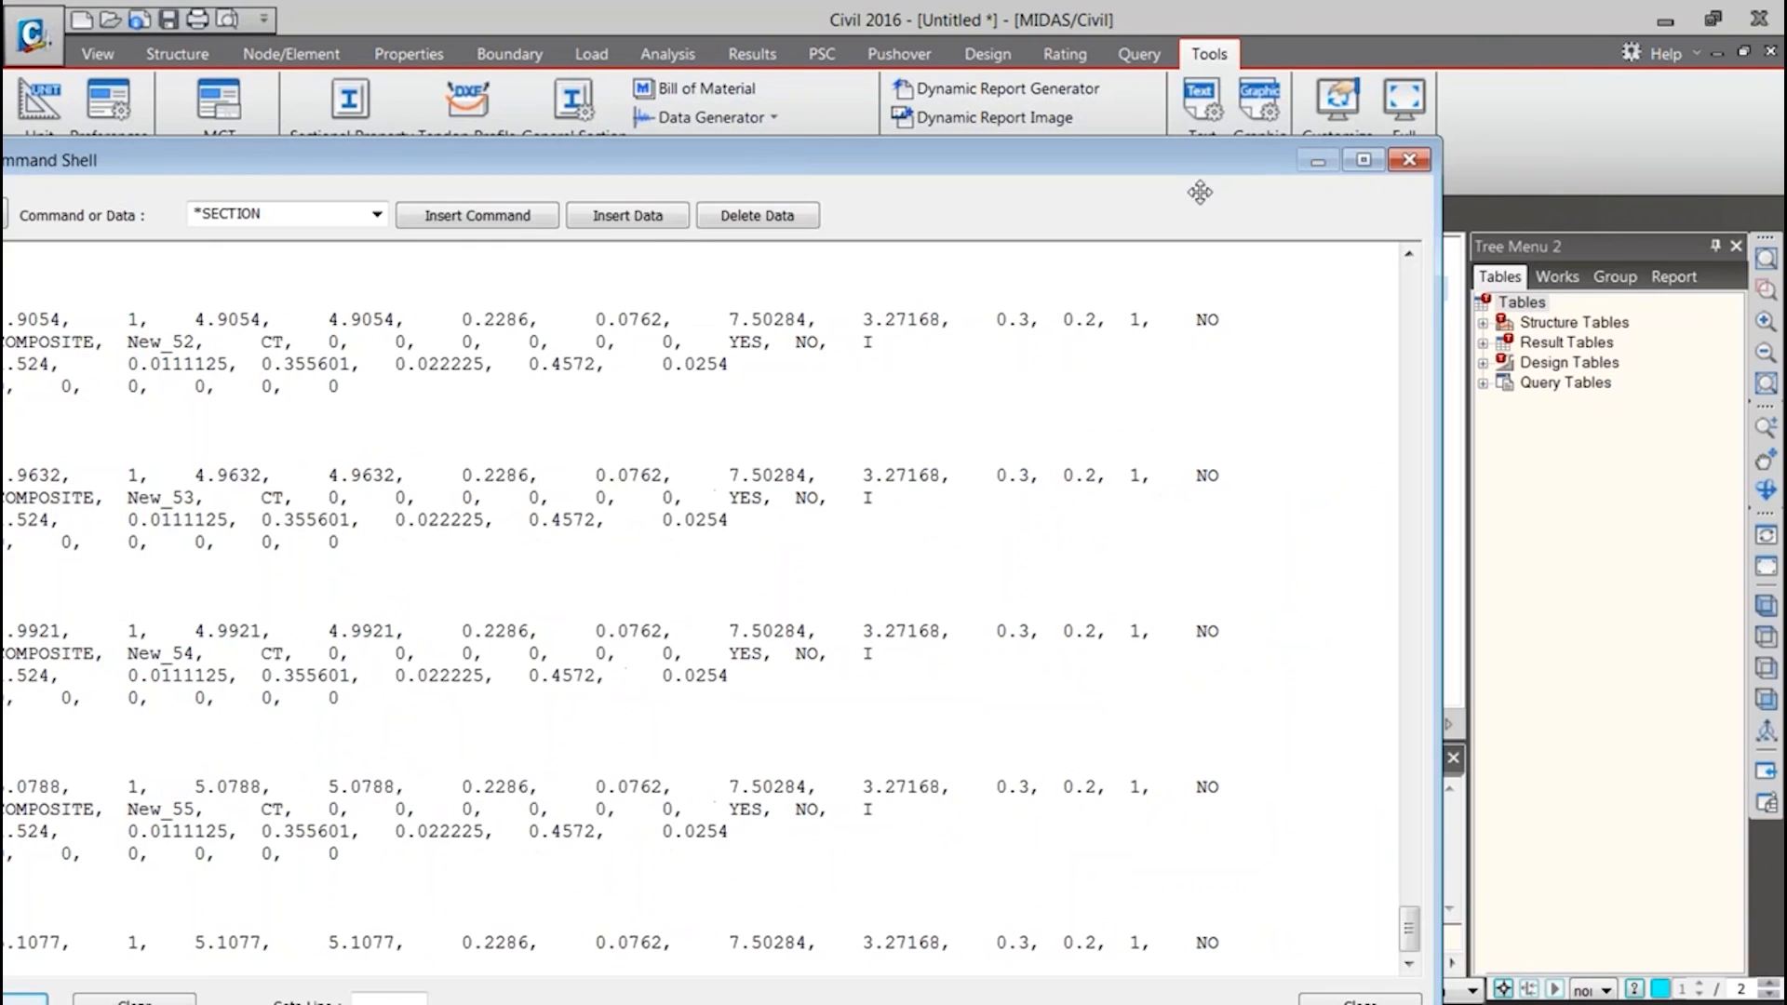
left_click(1409, 159)
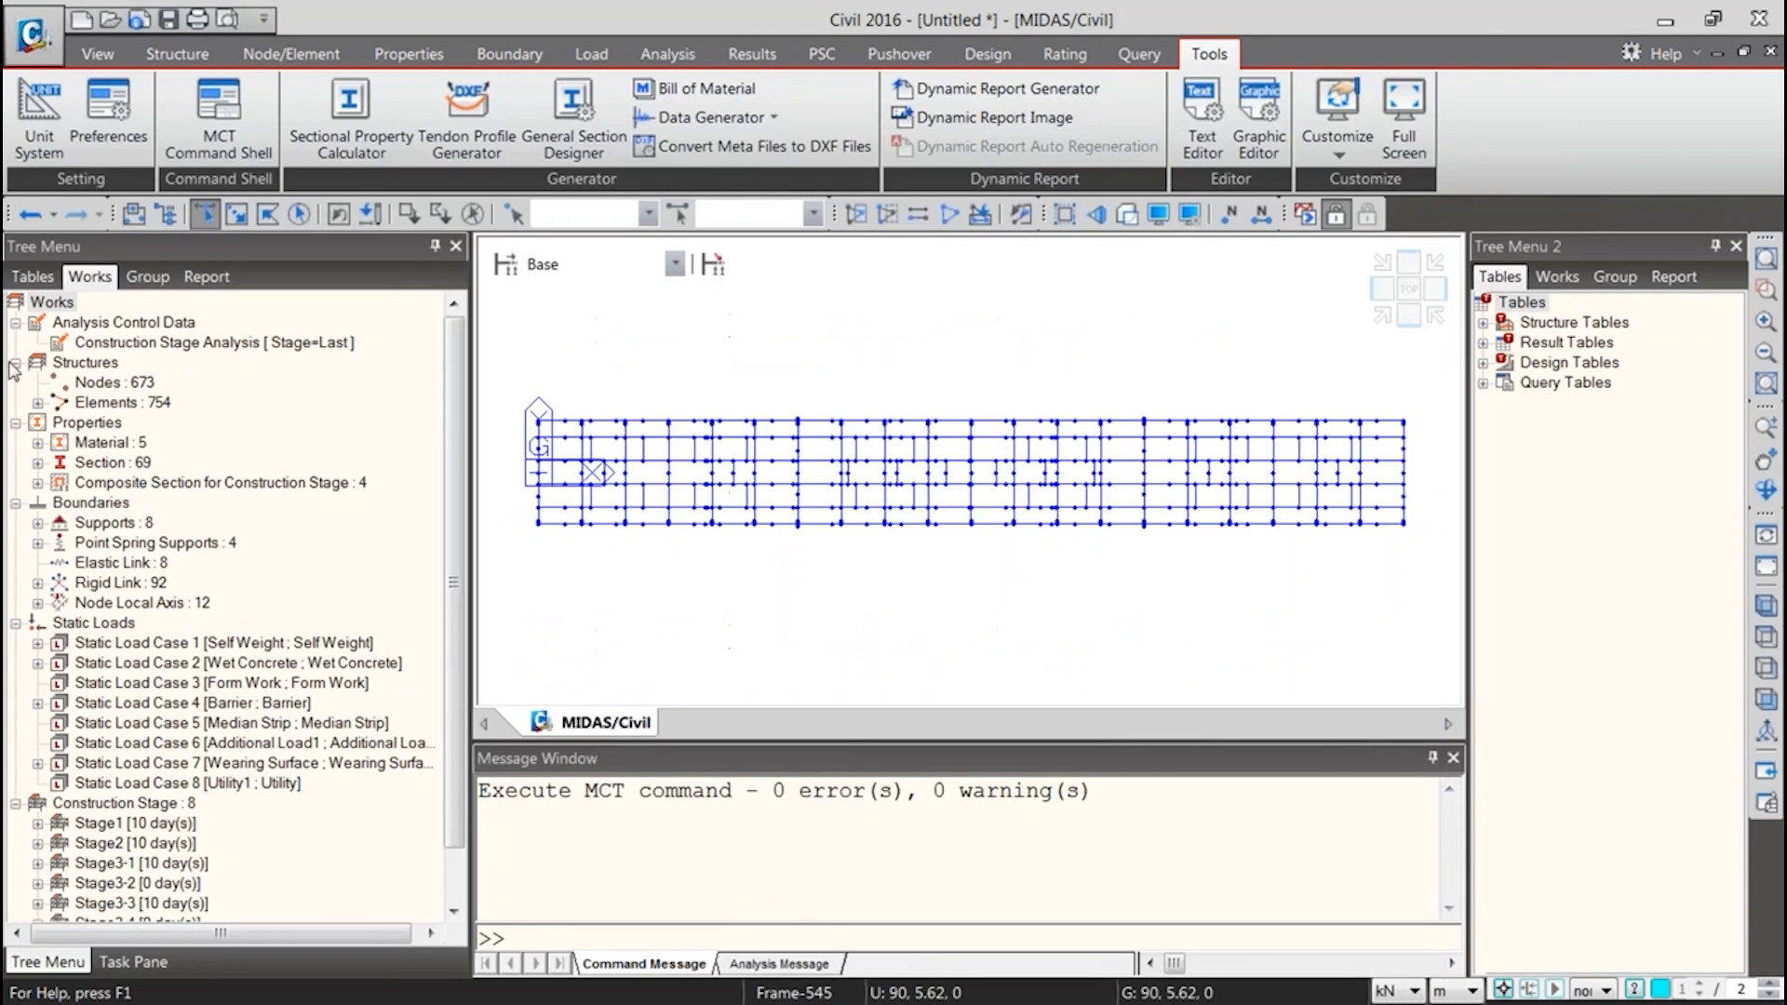
Expand the model's section list and examine the imported sections from New_1 onward
left_click(37, 463)
left_click(134, 603)
left_click_drag(454, 452, 454, 512)
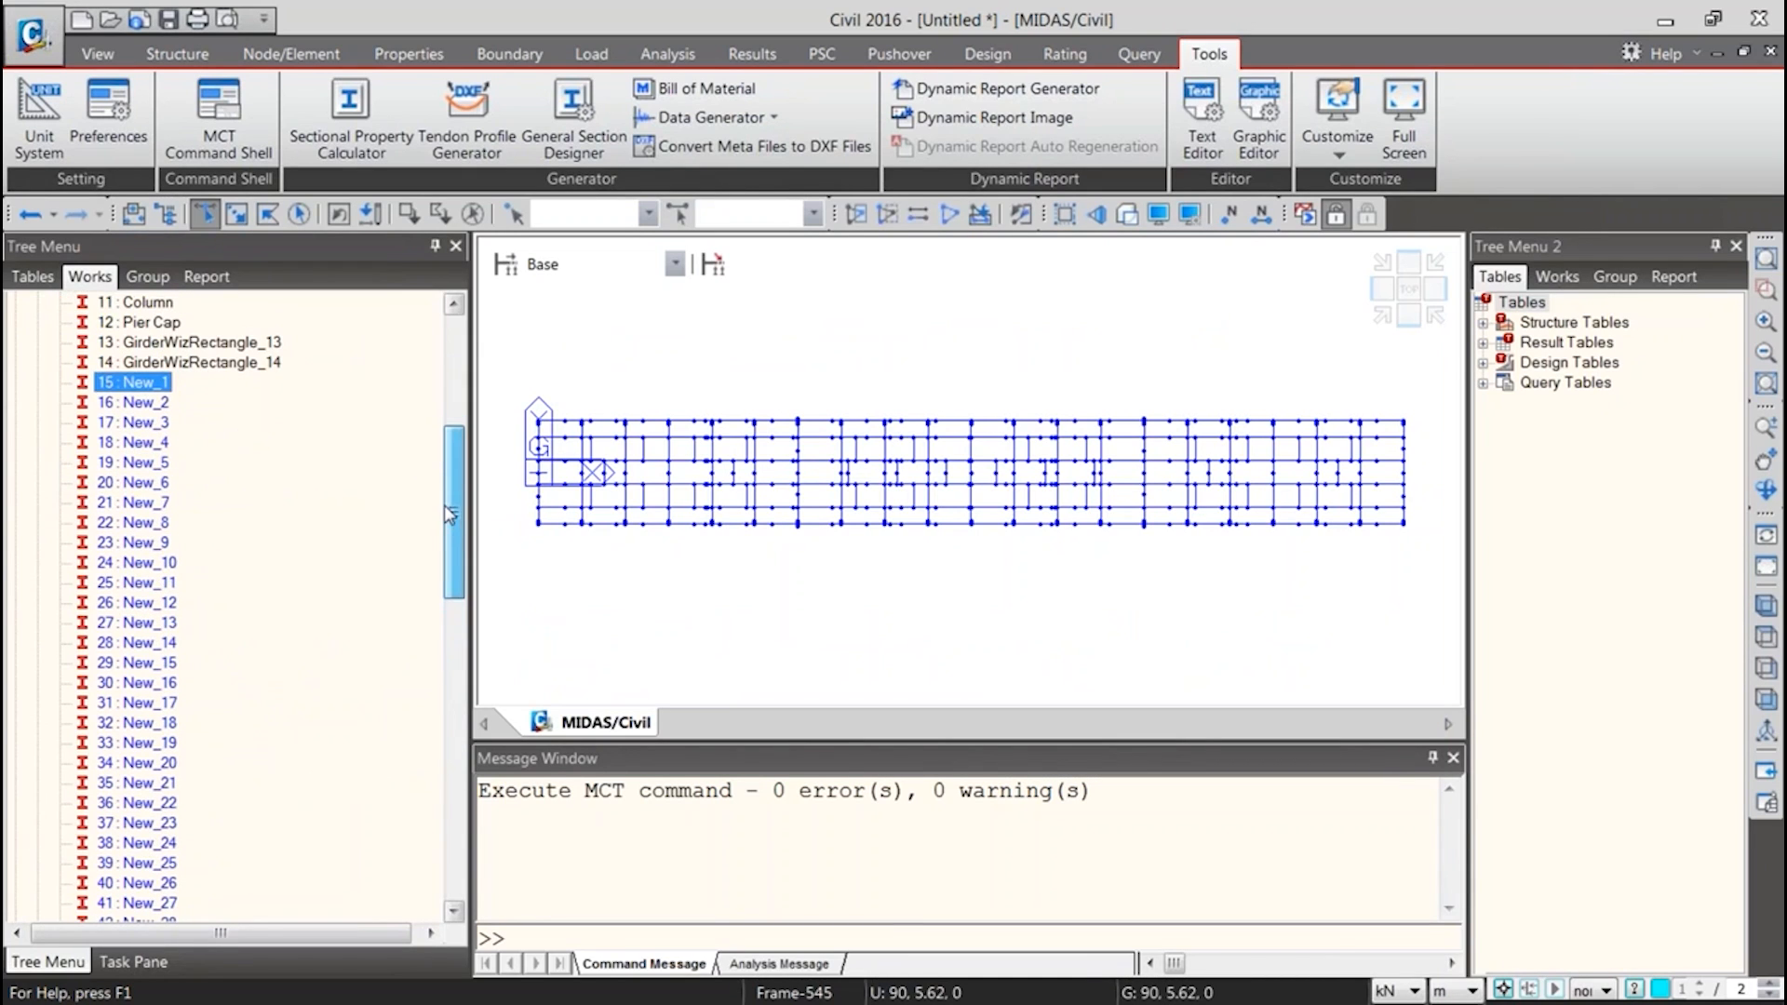
left_click(105, 510)
key("Down")
key("Down")
key("Down")
key("Down")
key("Down")
key("Down")
key("Down")
key("Down")
key("Down")
key("Down")
key("Down")
key("Down")
key("Down")
key("Down")
key("Down")
key("Down")
key("Down")
key("Down")
key("Down")
key("Down")
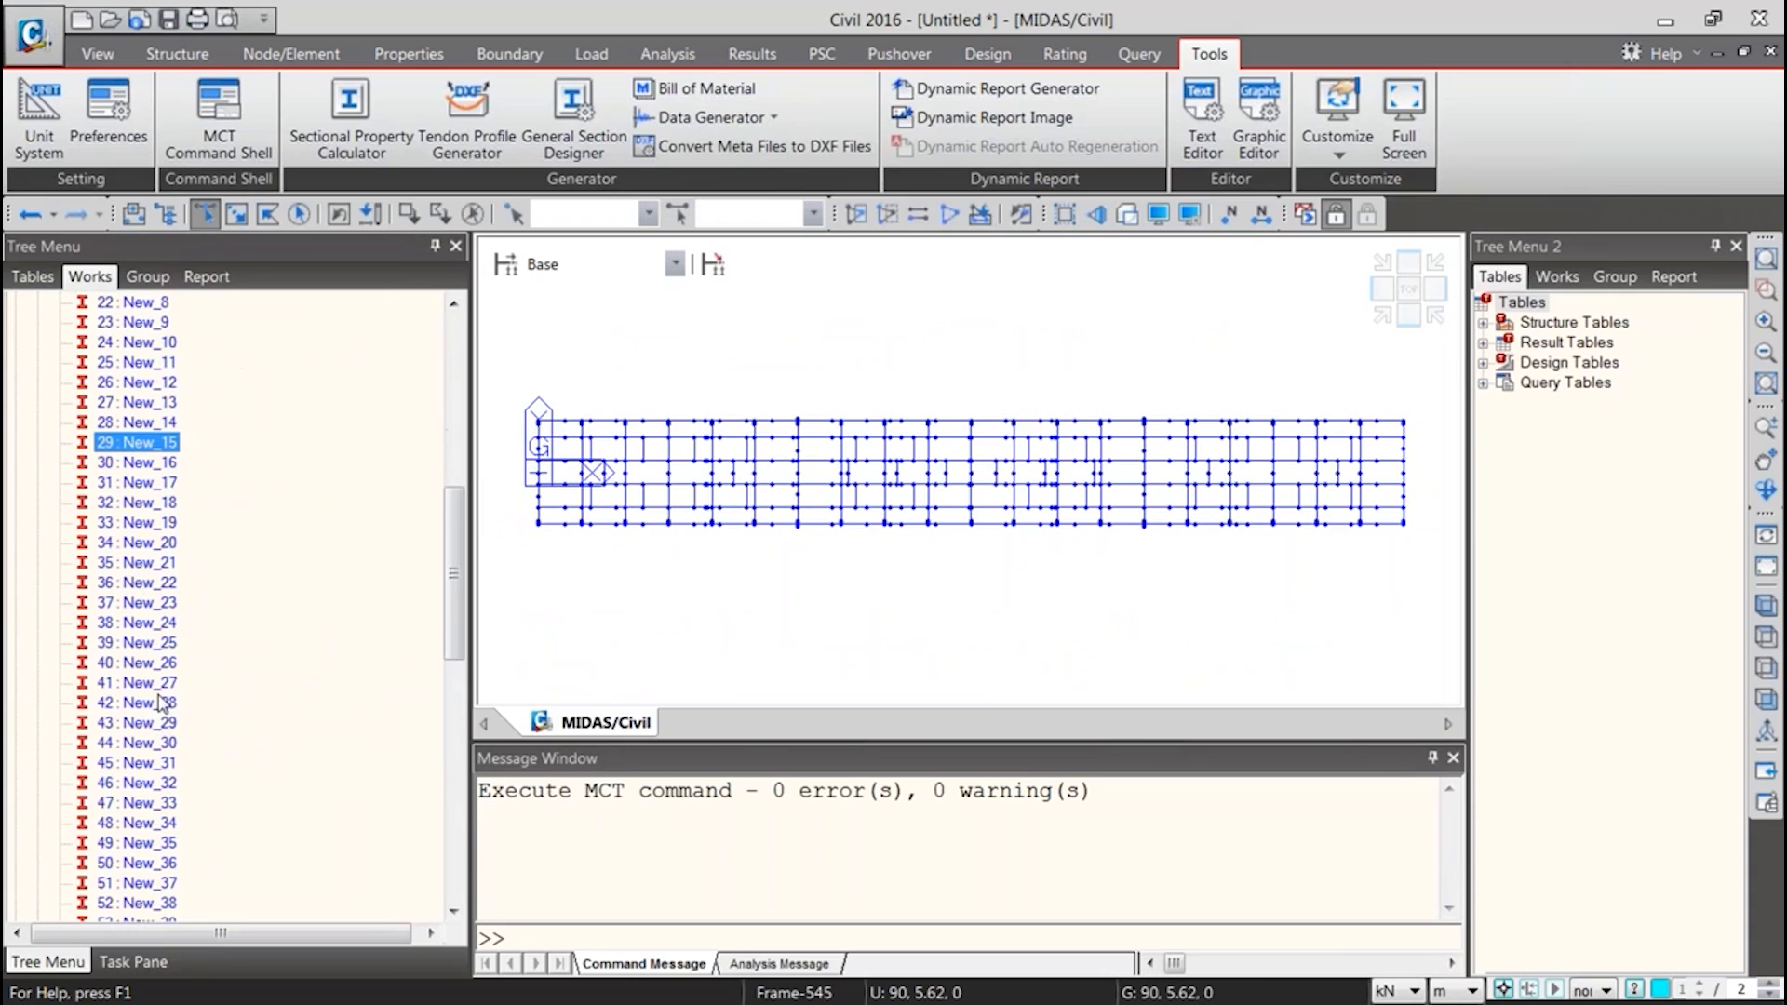
key("Down")
key("Down")
key("Down")
key("Down")
key("Down")
key("Down")
key("Down")
key("Down")
key("Down")
key("Down")
key("Down")
key("Down")
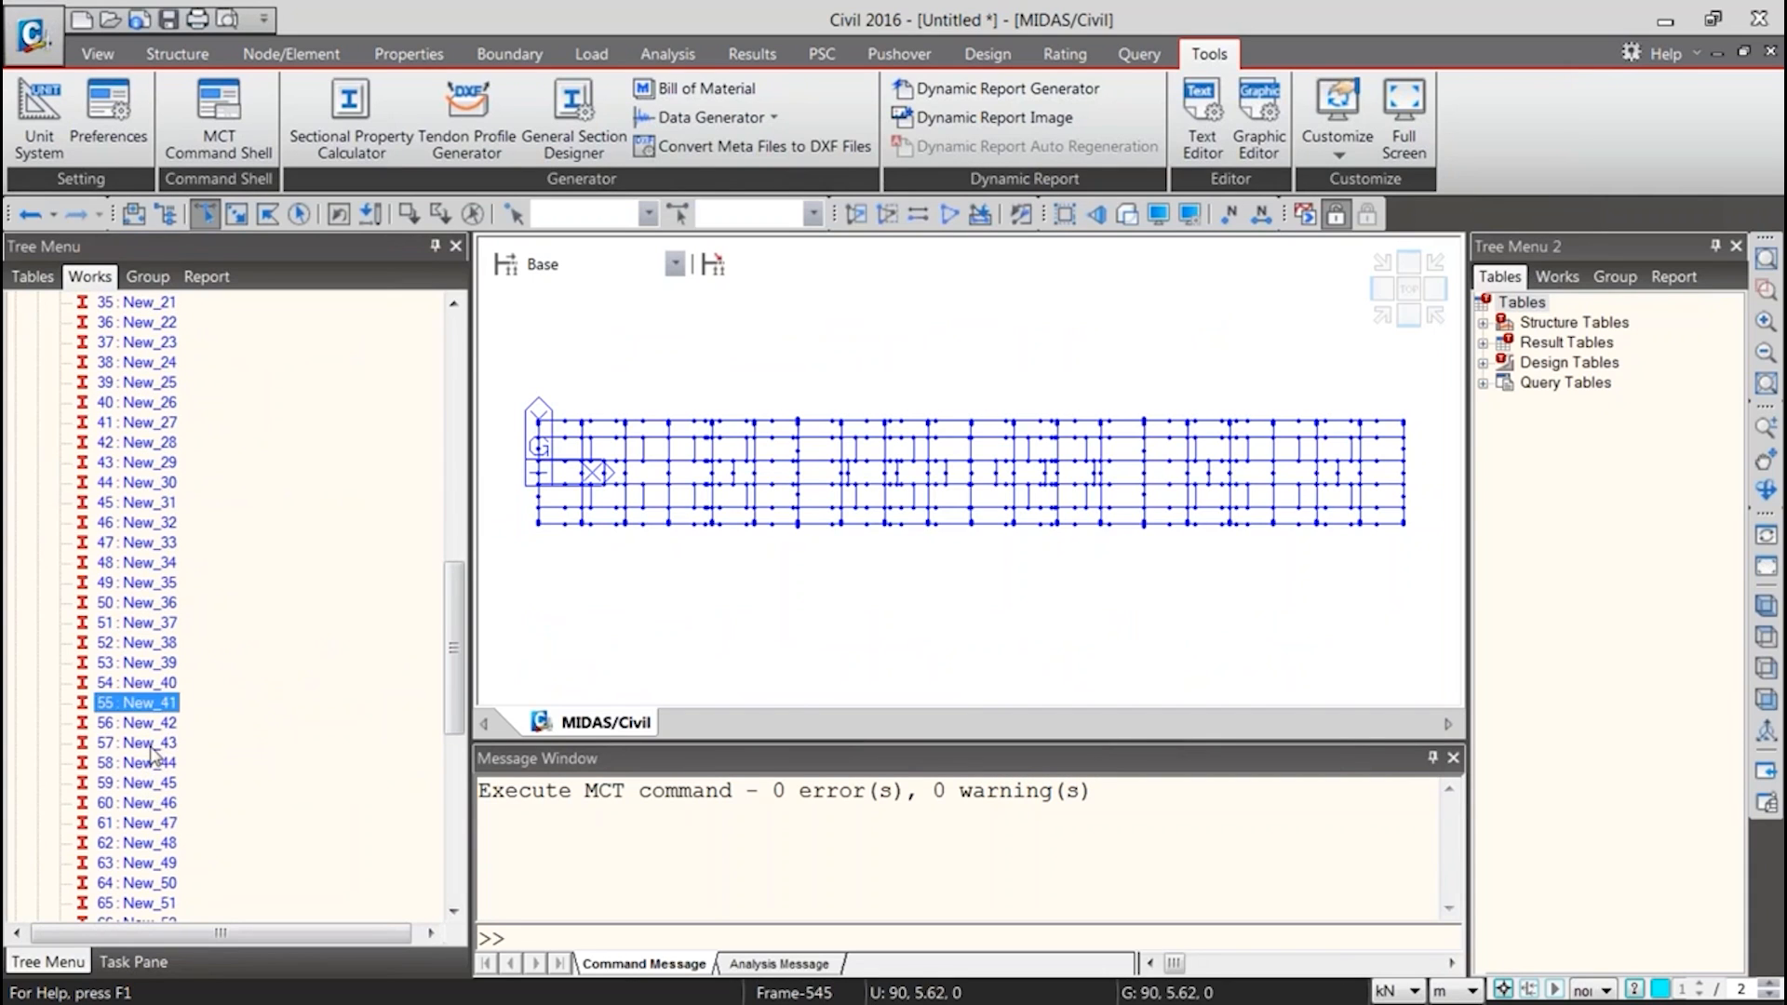
scroll(153, 693, "up", 1)
scroll(154, 693, "up", 5)
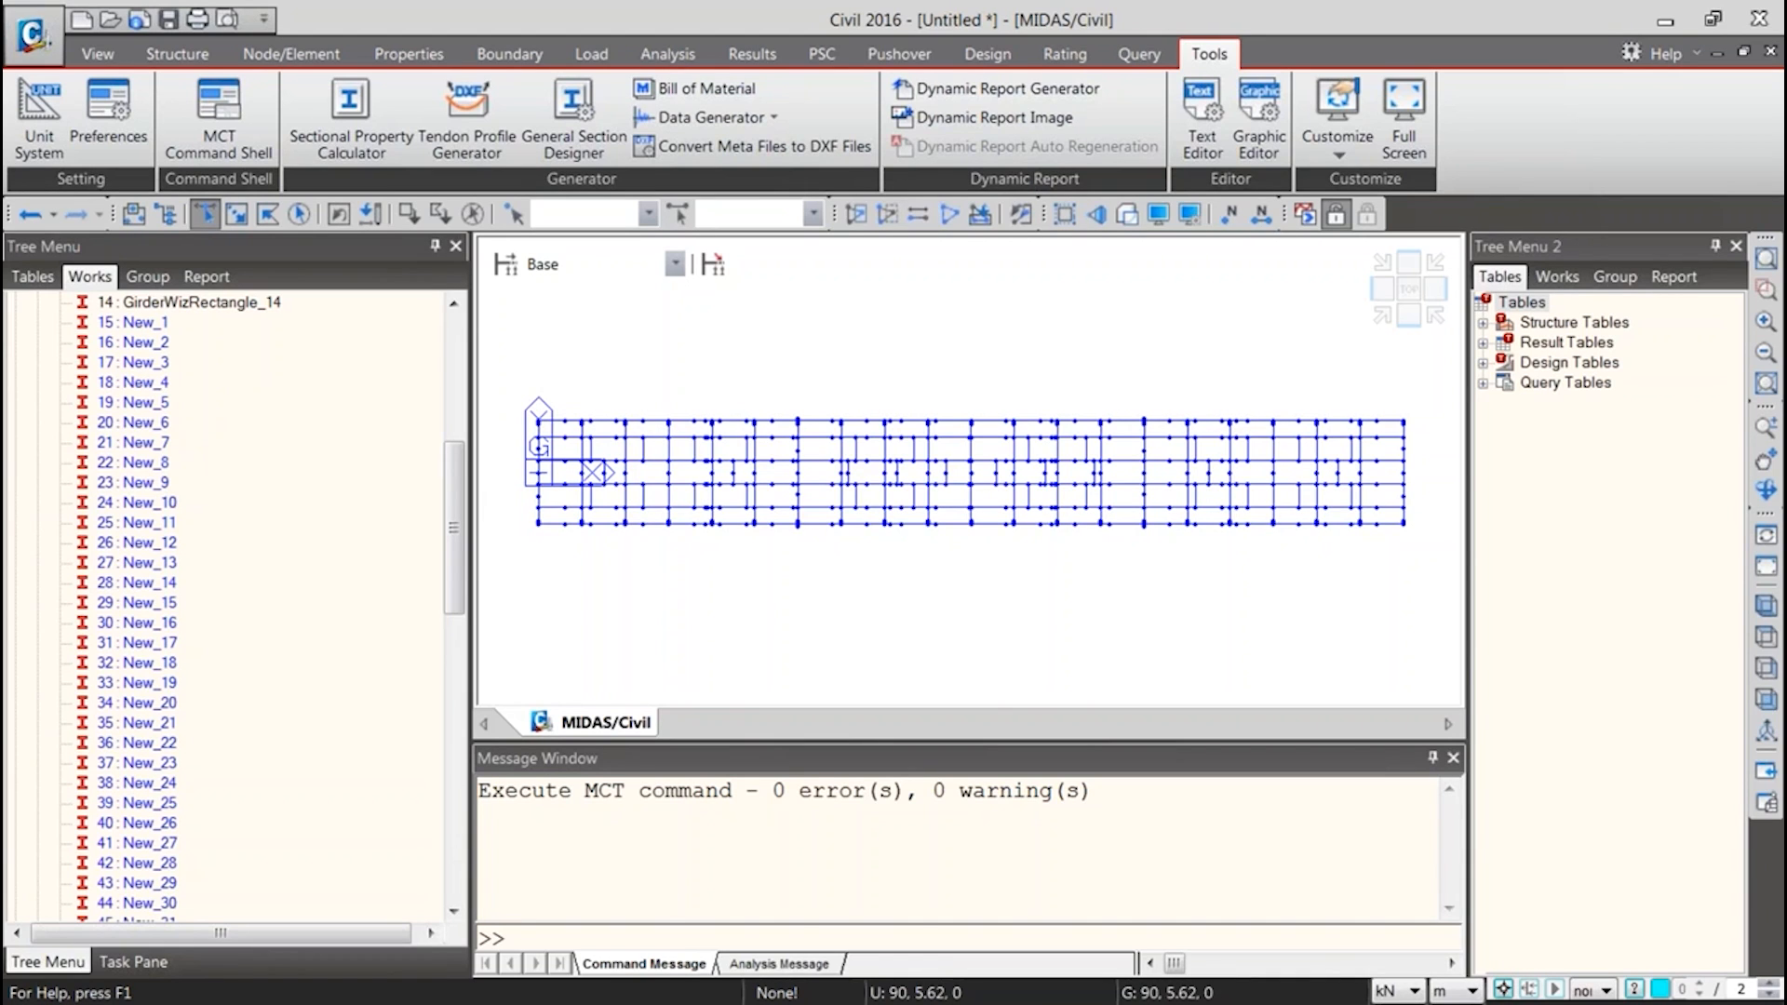
Switch to the Book1 workbook in Excel, look through the Elements and other sheets, and return to Section Properties
key("alt+Tab")
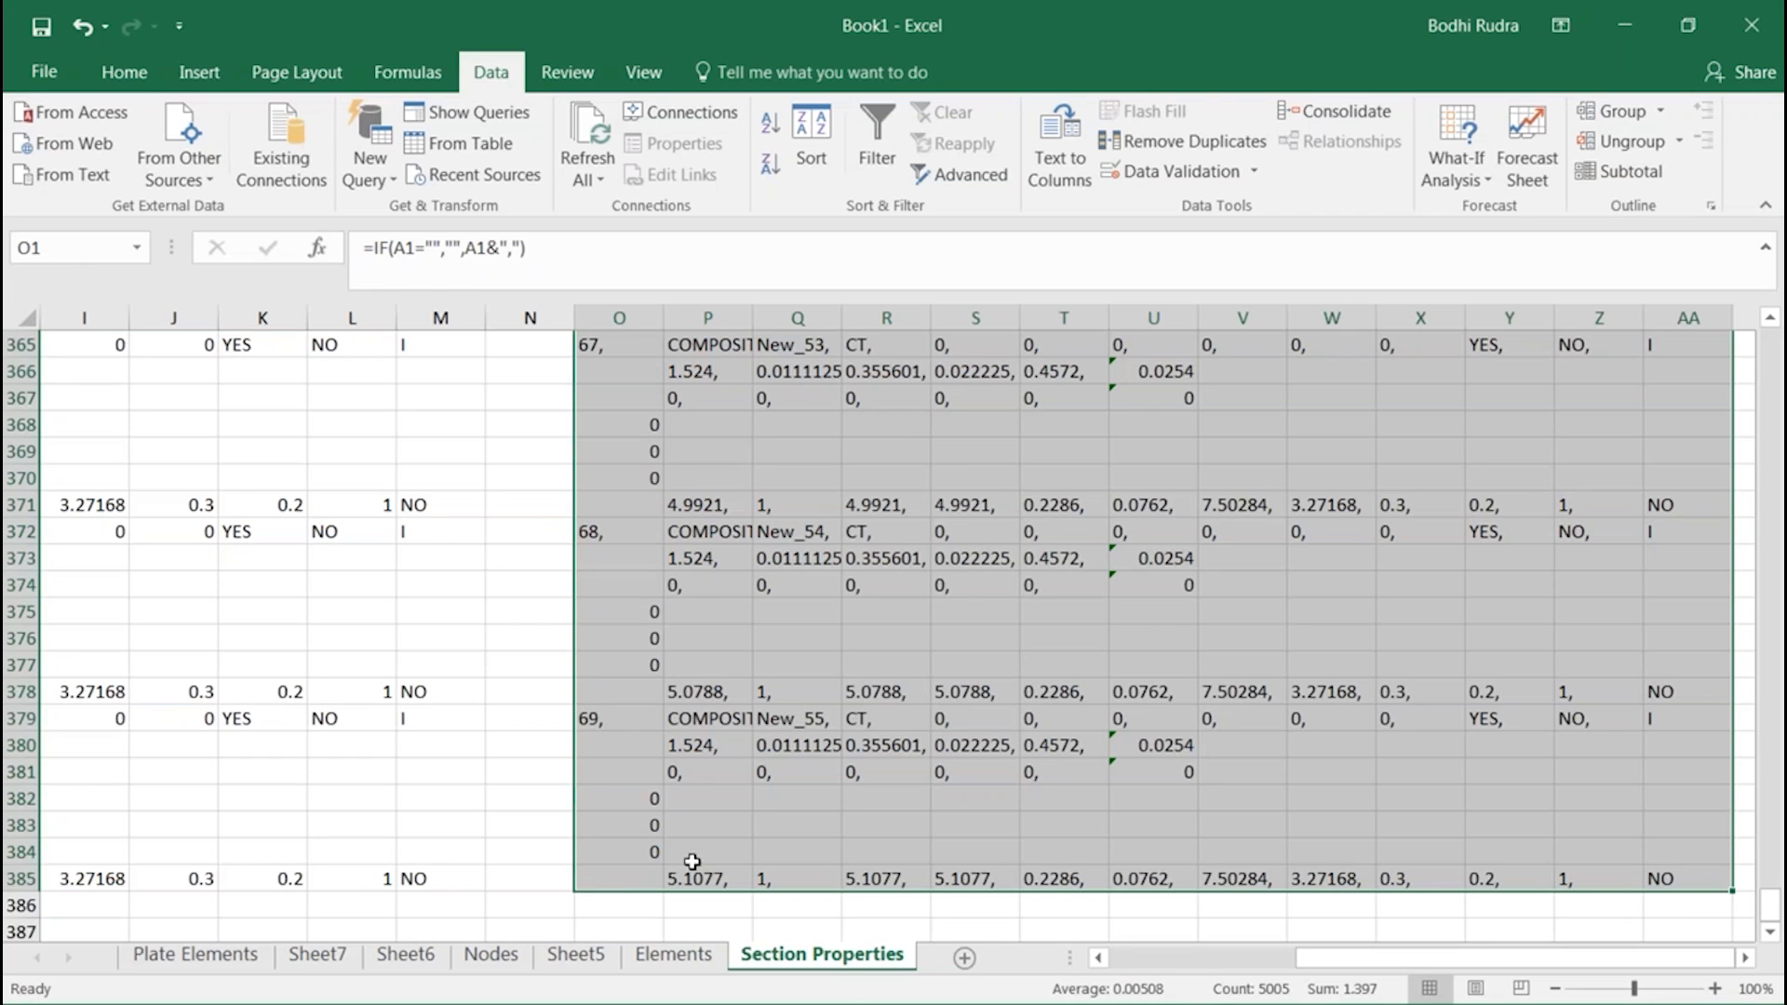
left_click(651, 959)
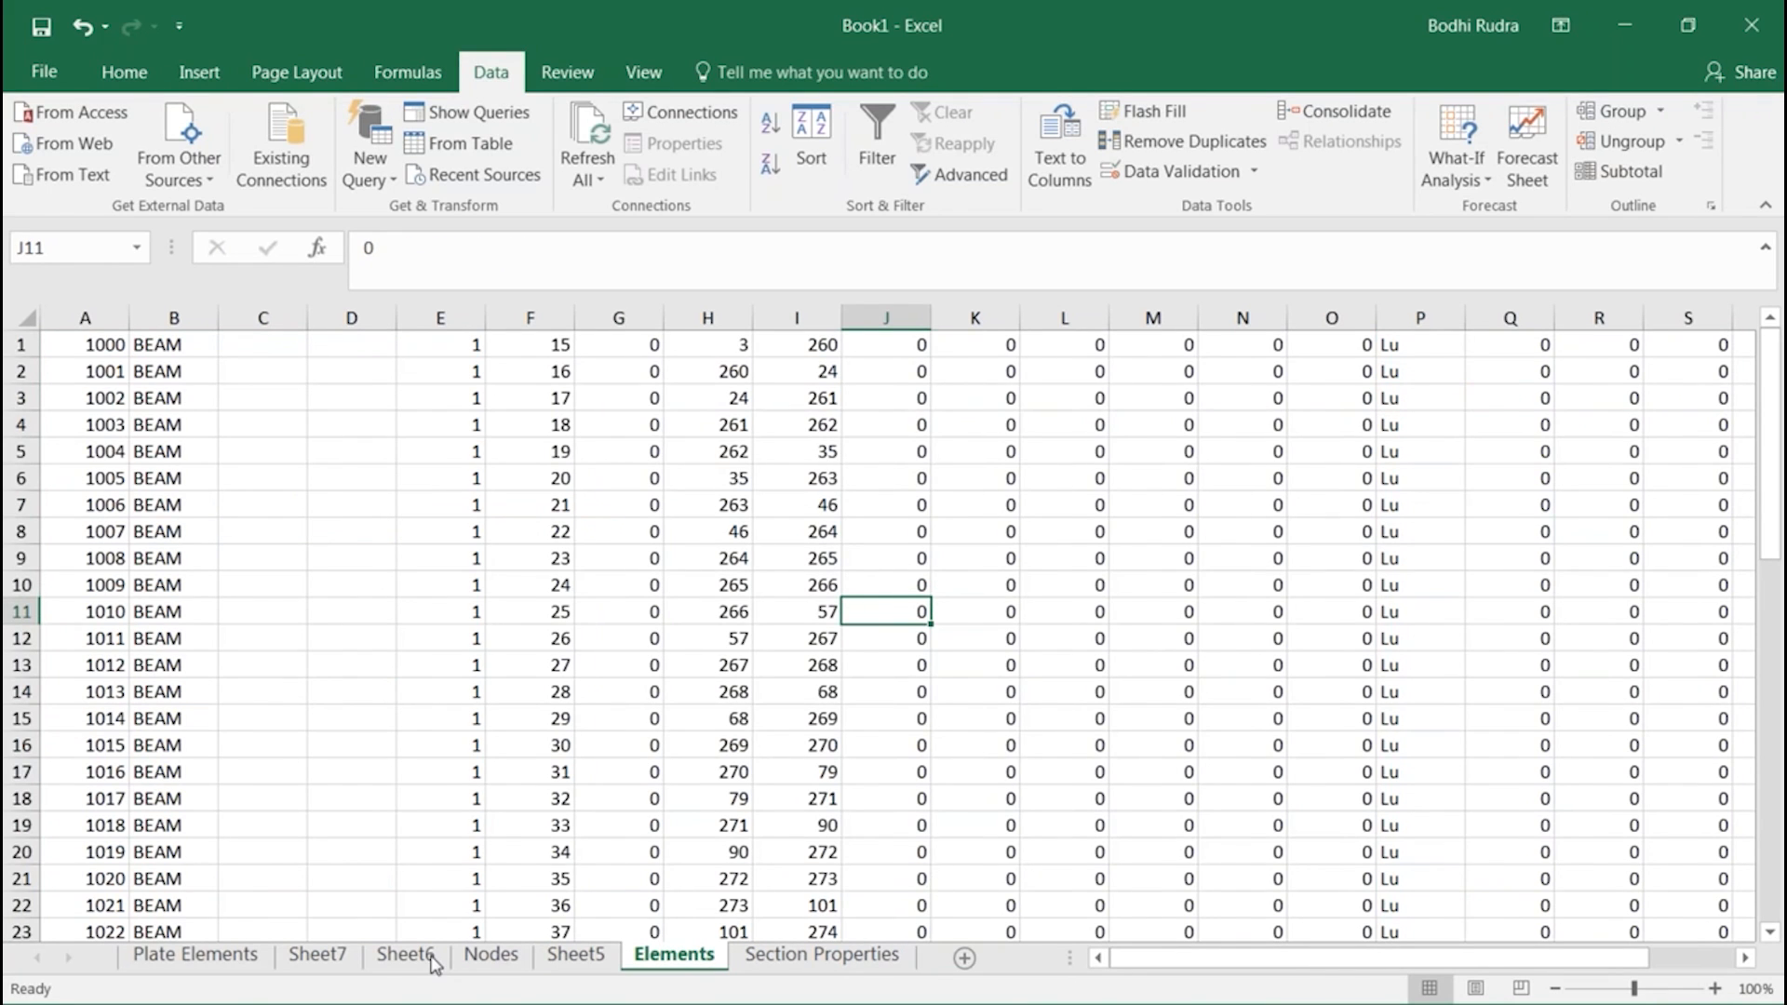
left_click(246, 963)
left_click(424, 962)
left_click(581, 955)
left_click(718, 958)
left_click(780, 958)
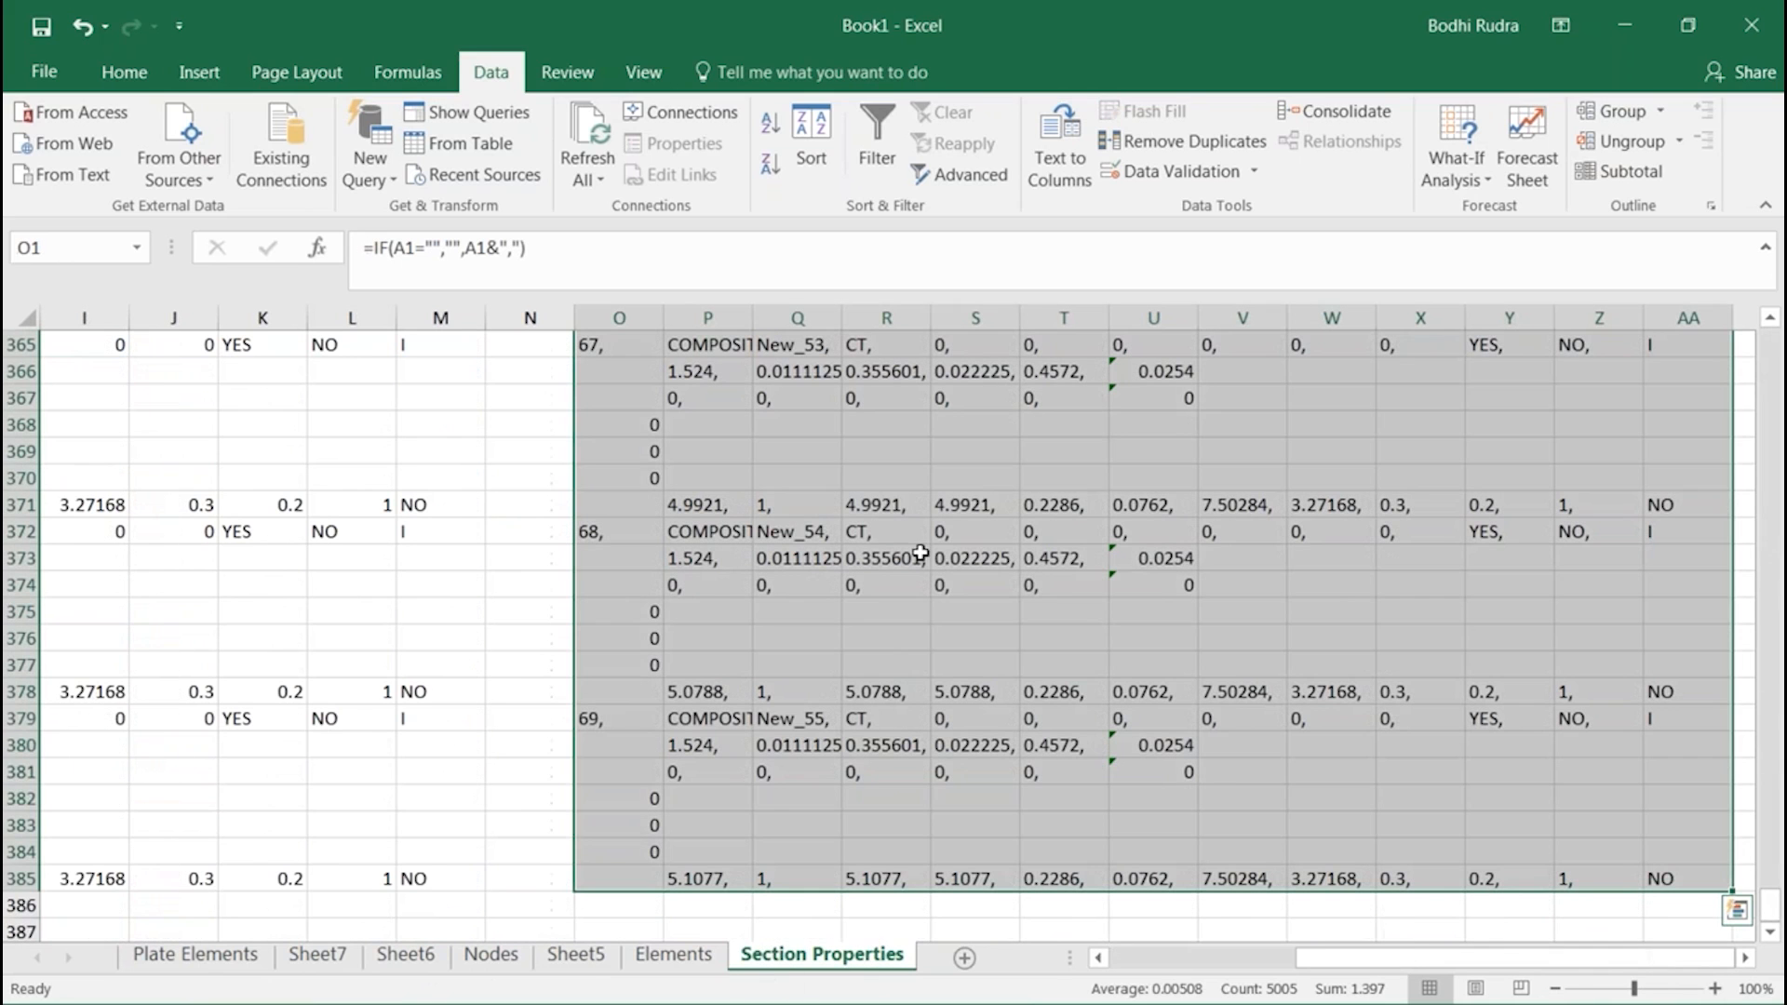
Examine the dimension and depth entries in columns P and Q of the generated section blocks, starting from the first records
left_click_drag(1767, 920, 1767, 345)
left_click(791, 585)
left_click(698, 691)
left_click(800, 744)
left_click(761, 773)
left_click(726, 876)
left_click(708, 772)
left_click(707, 744)
left_click(689, 874)
scroll(691, 744, "down", 11)
scroll(691, 744, "down", 14)
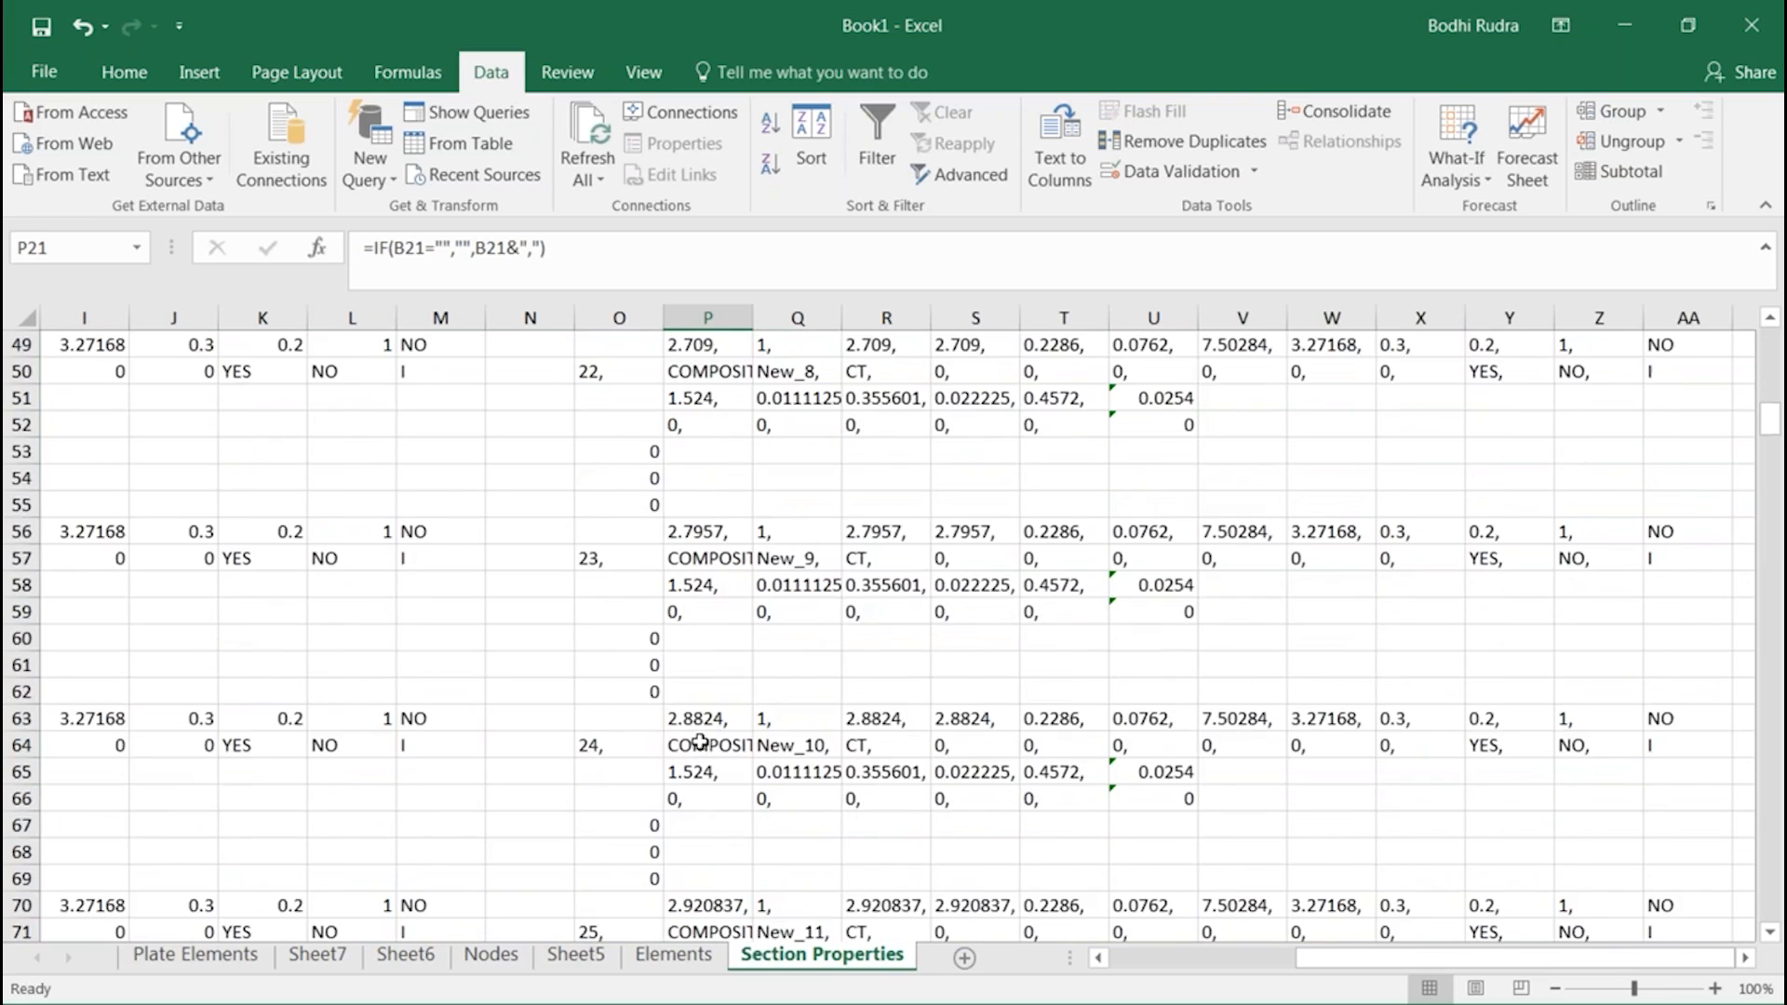
scroll(708, 705, "up", 5)
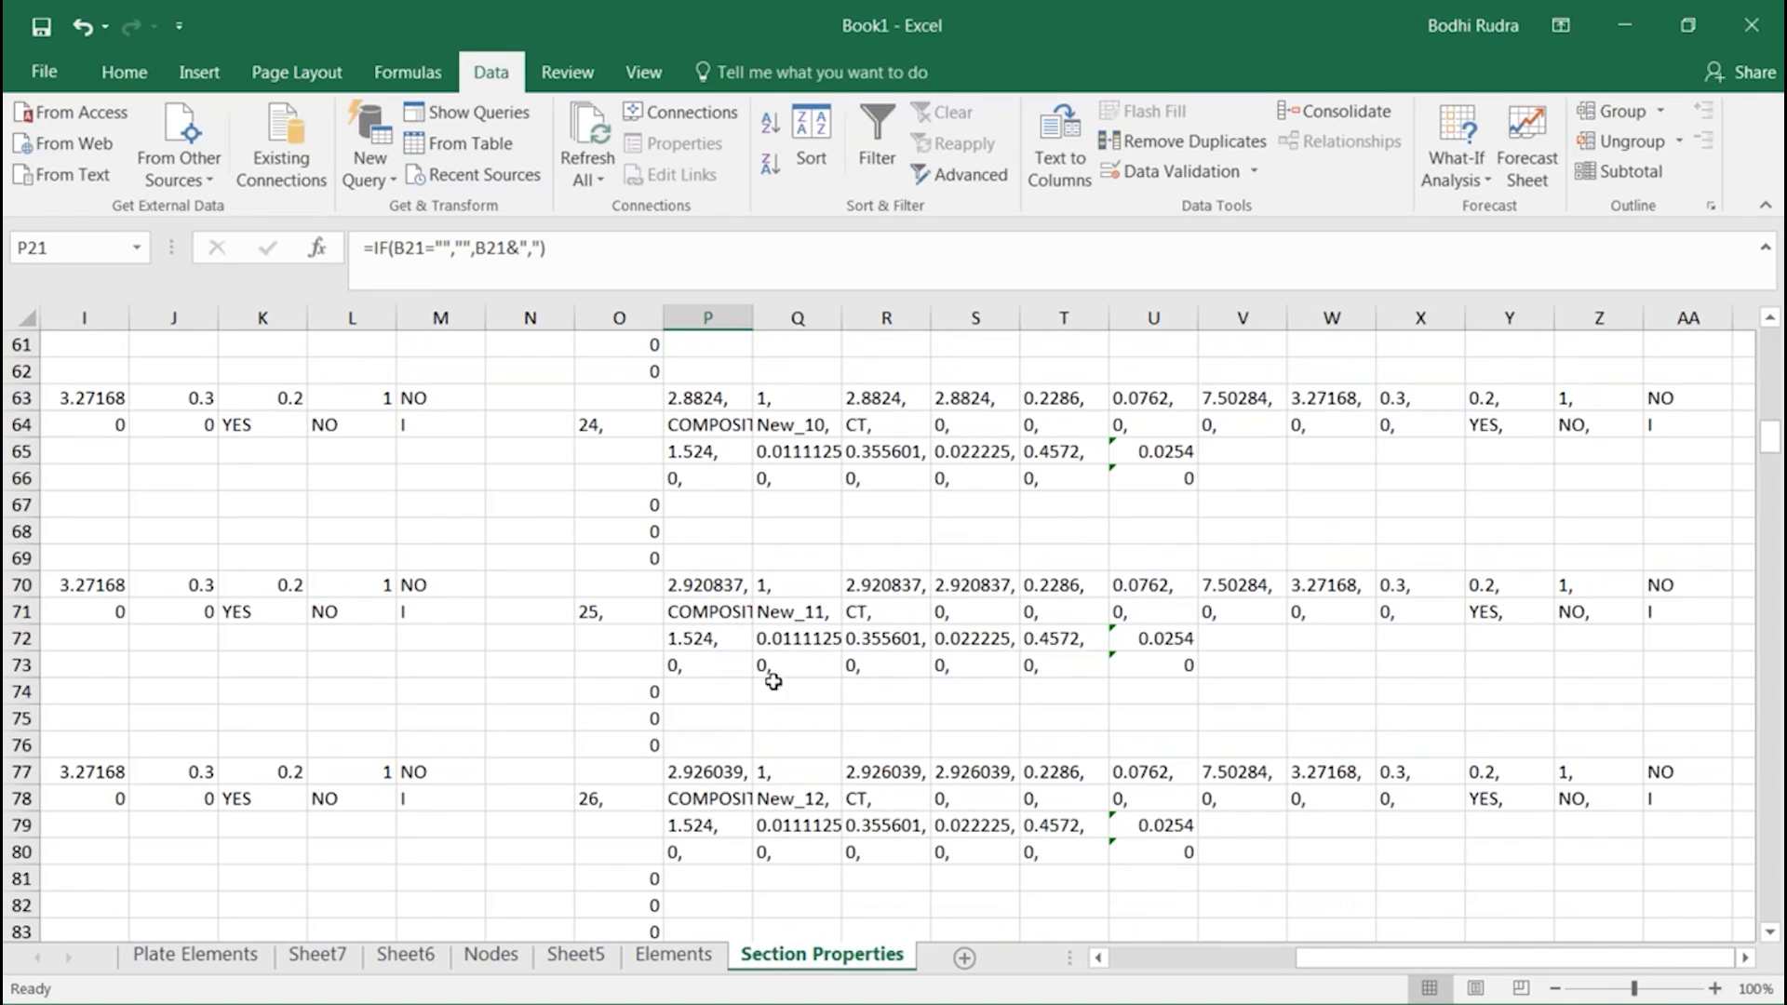
Examine the remaining generated section records, then switch to midas Civil and look through its list of New sections
scroll(791, 582, "down", 13)
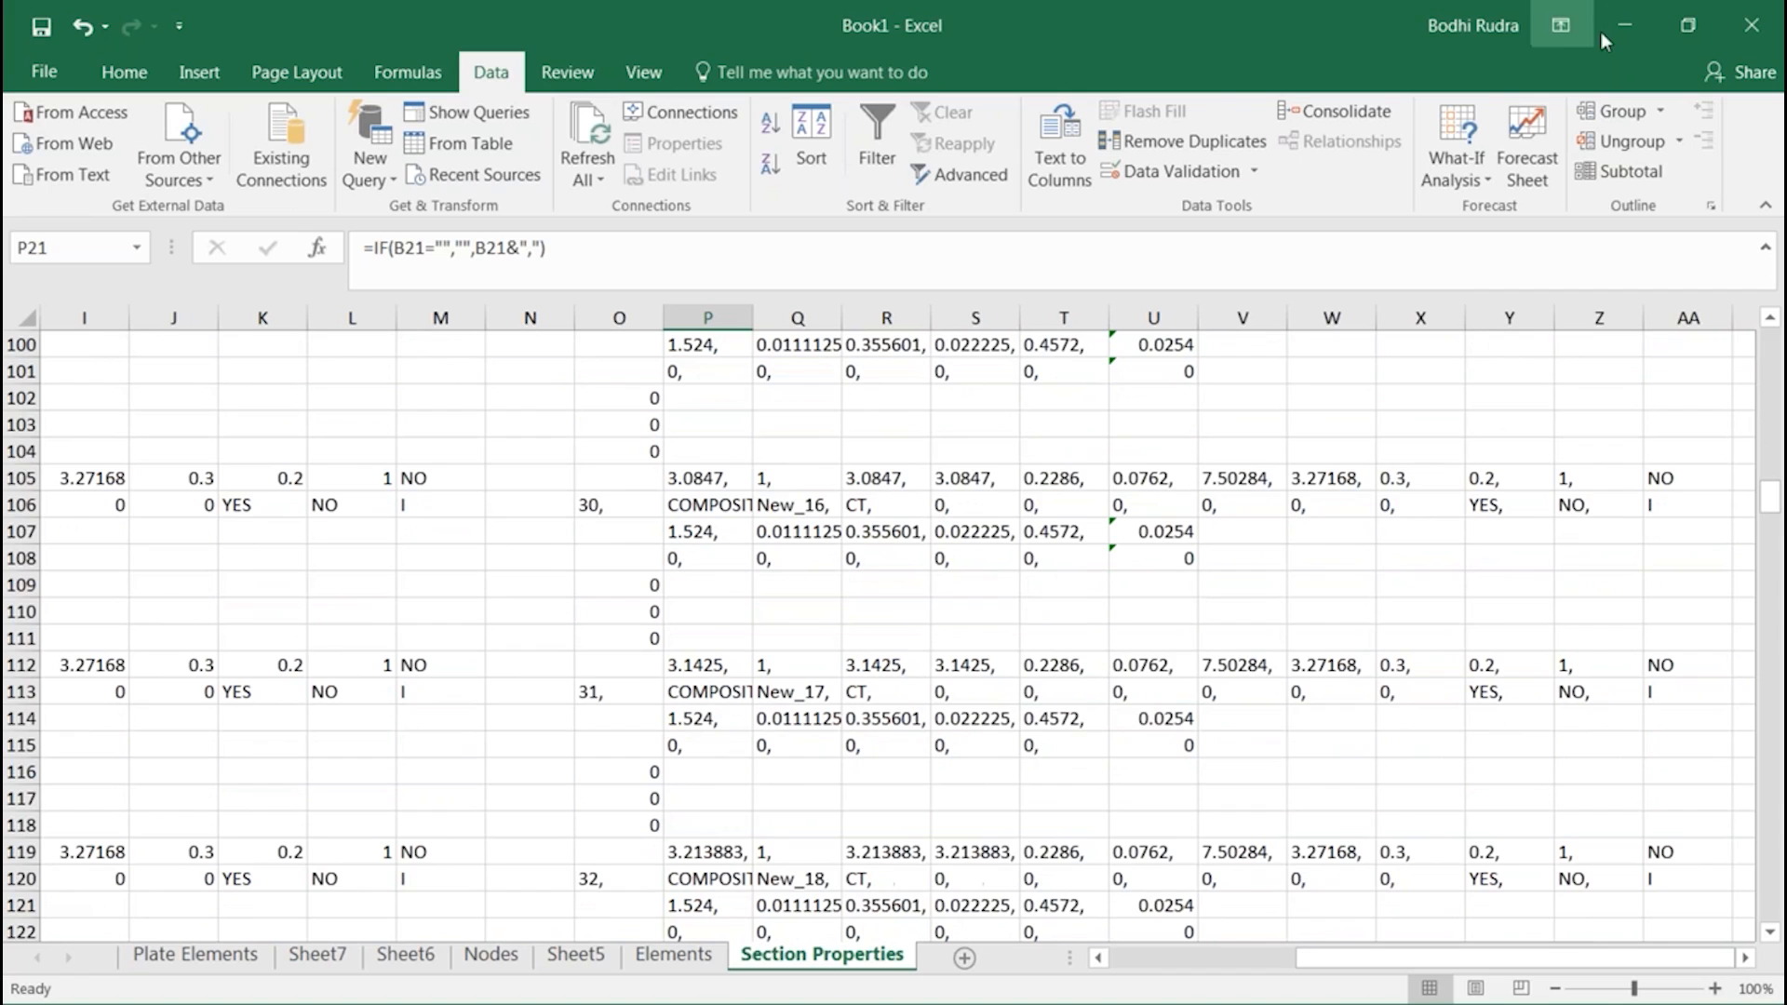
left_click(1624, 26)
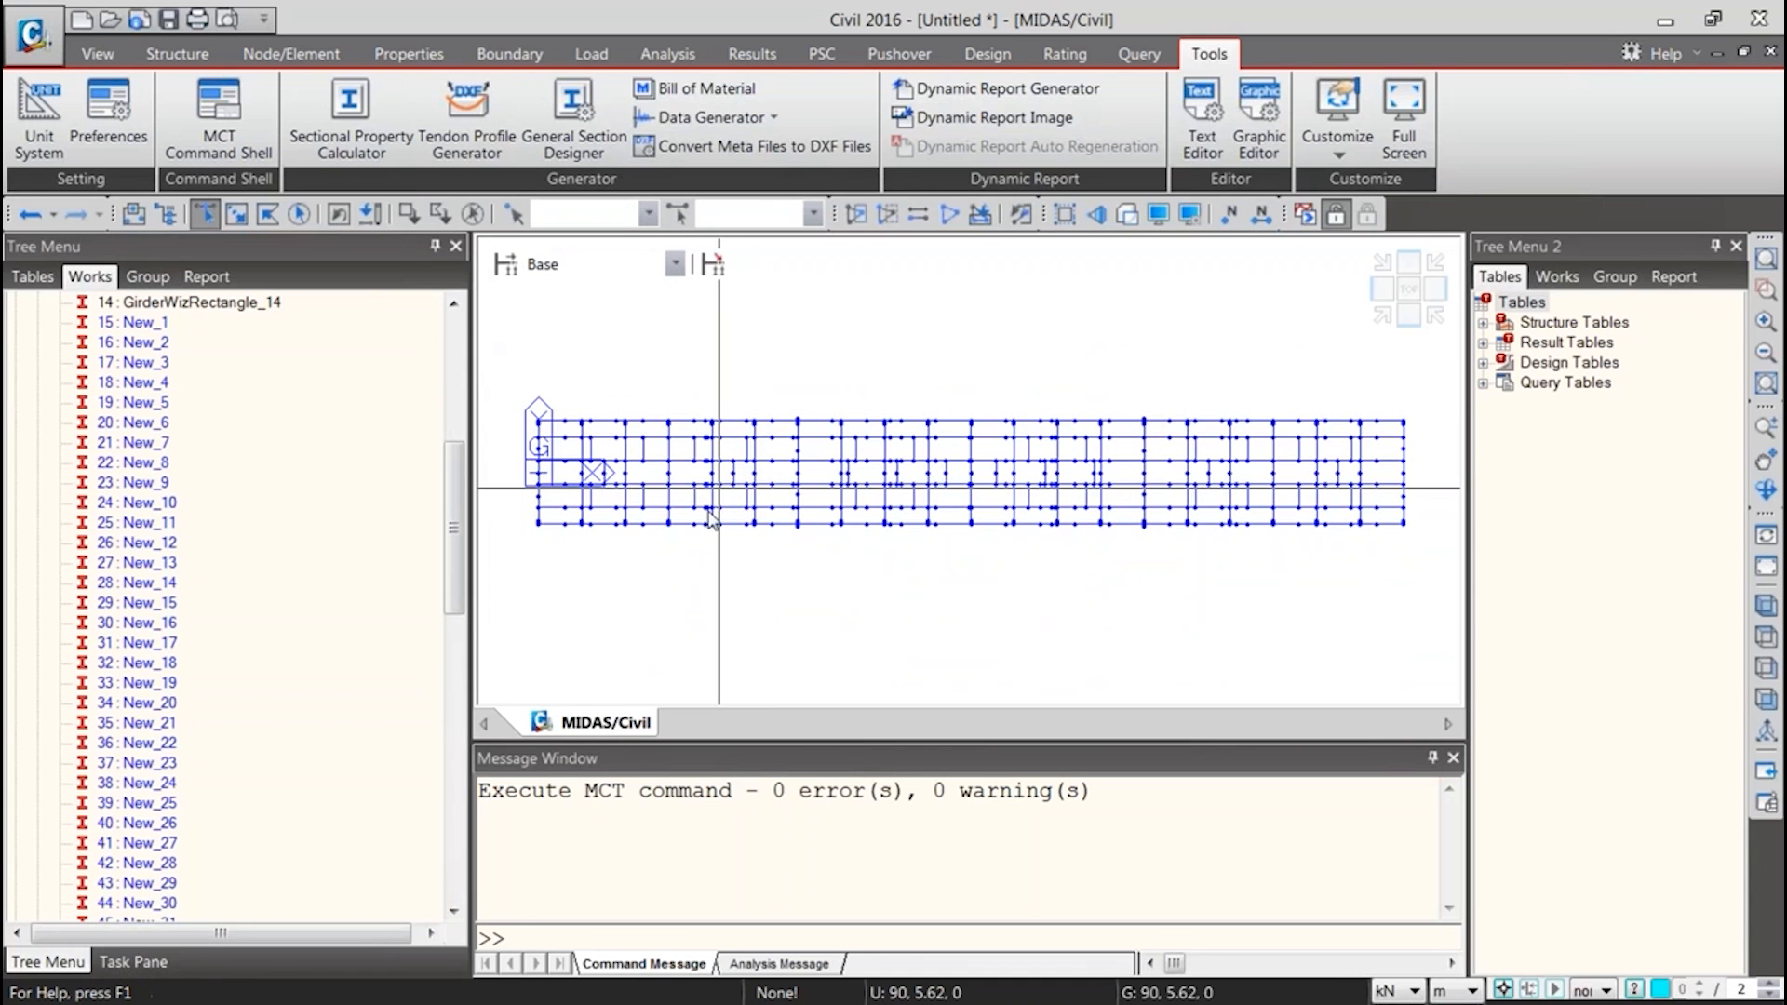
scroll(167, 605, "down", 7)
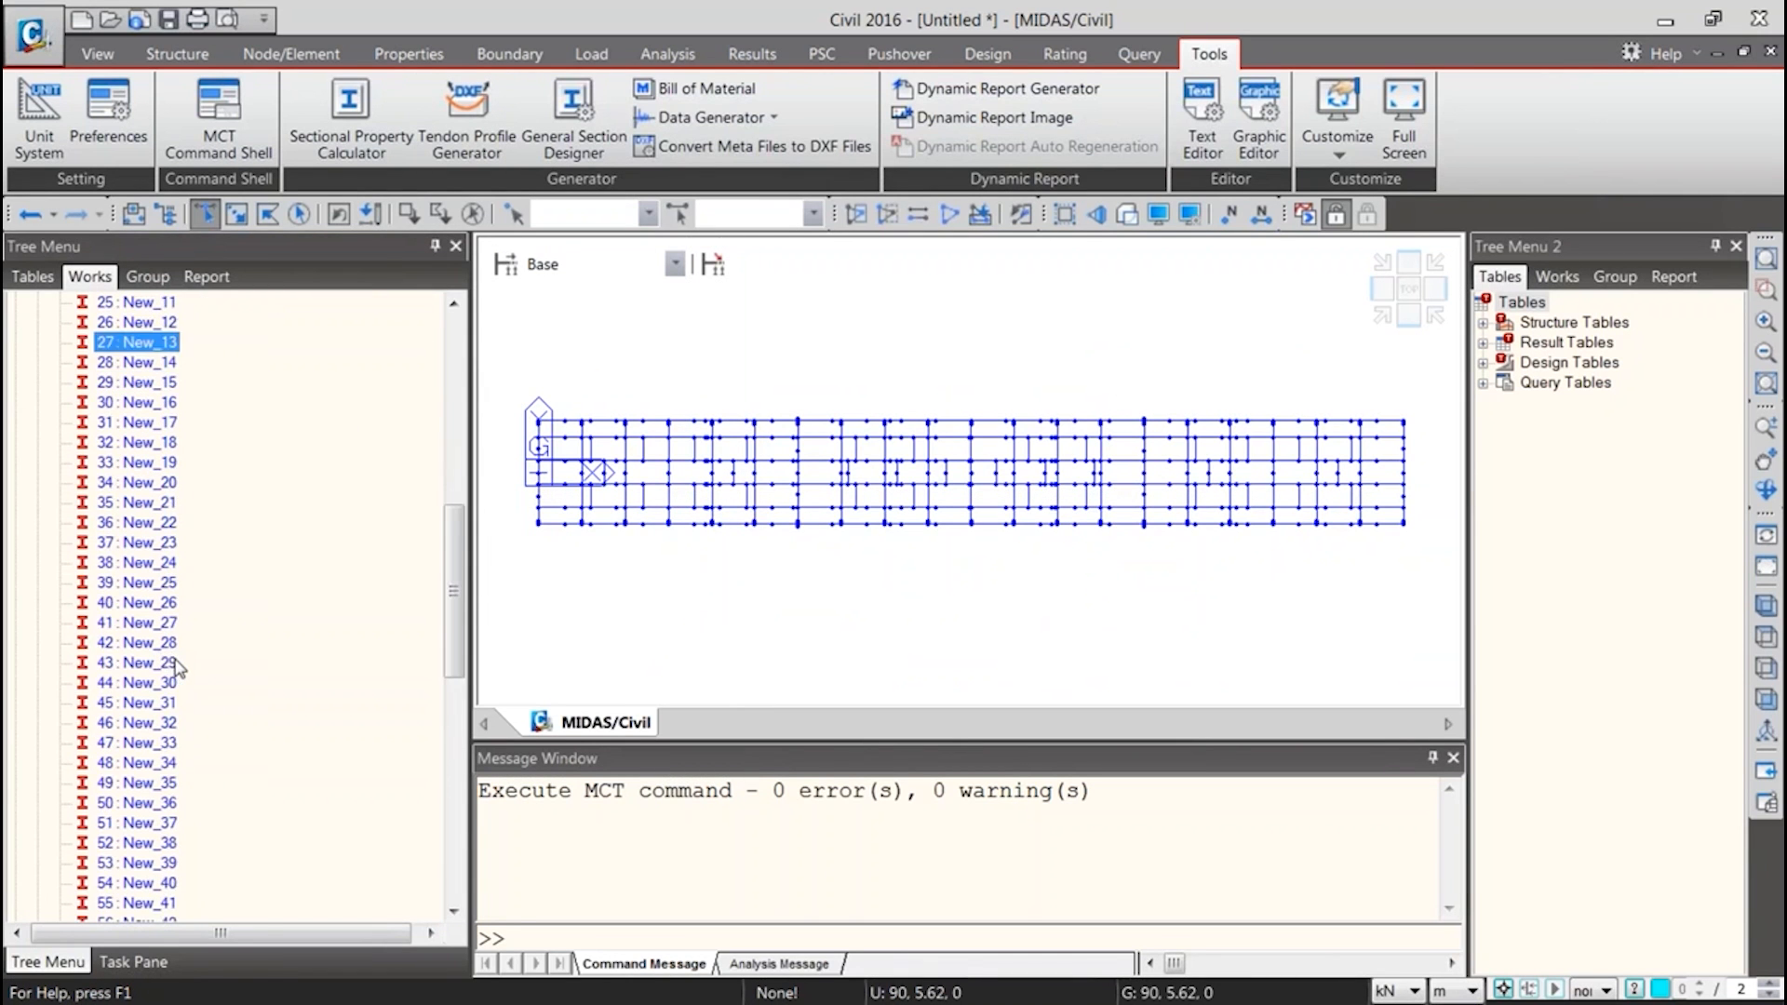
scroll(174, 669, "down", 3)
scroll(149, 642, "up", 10)
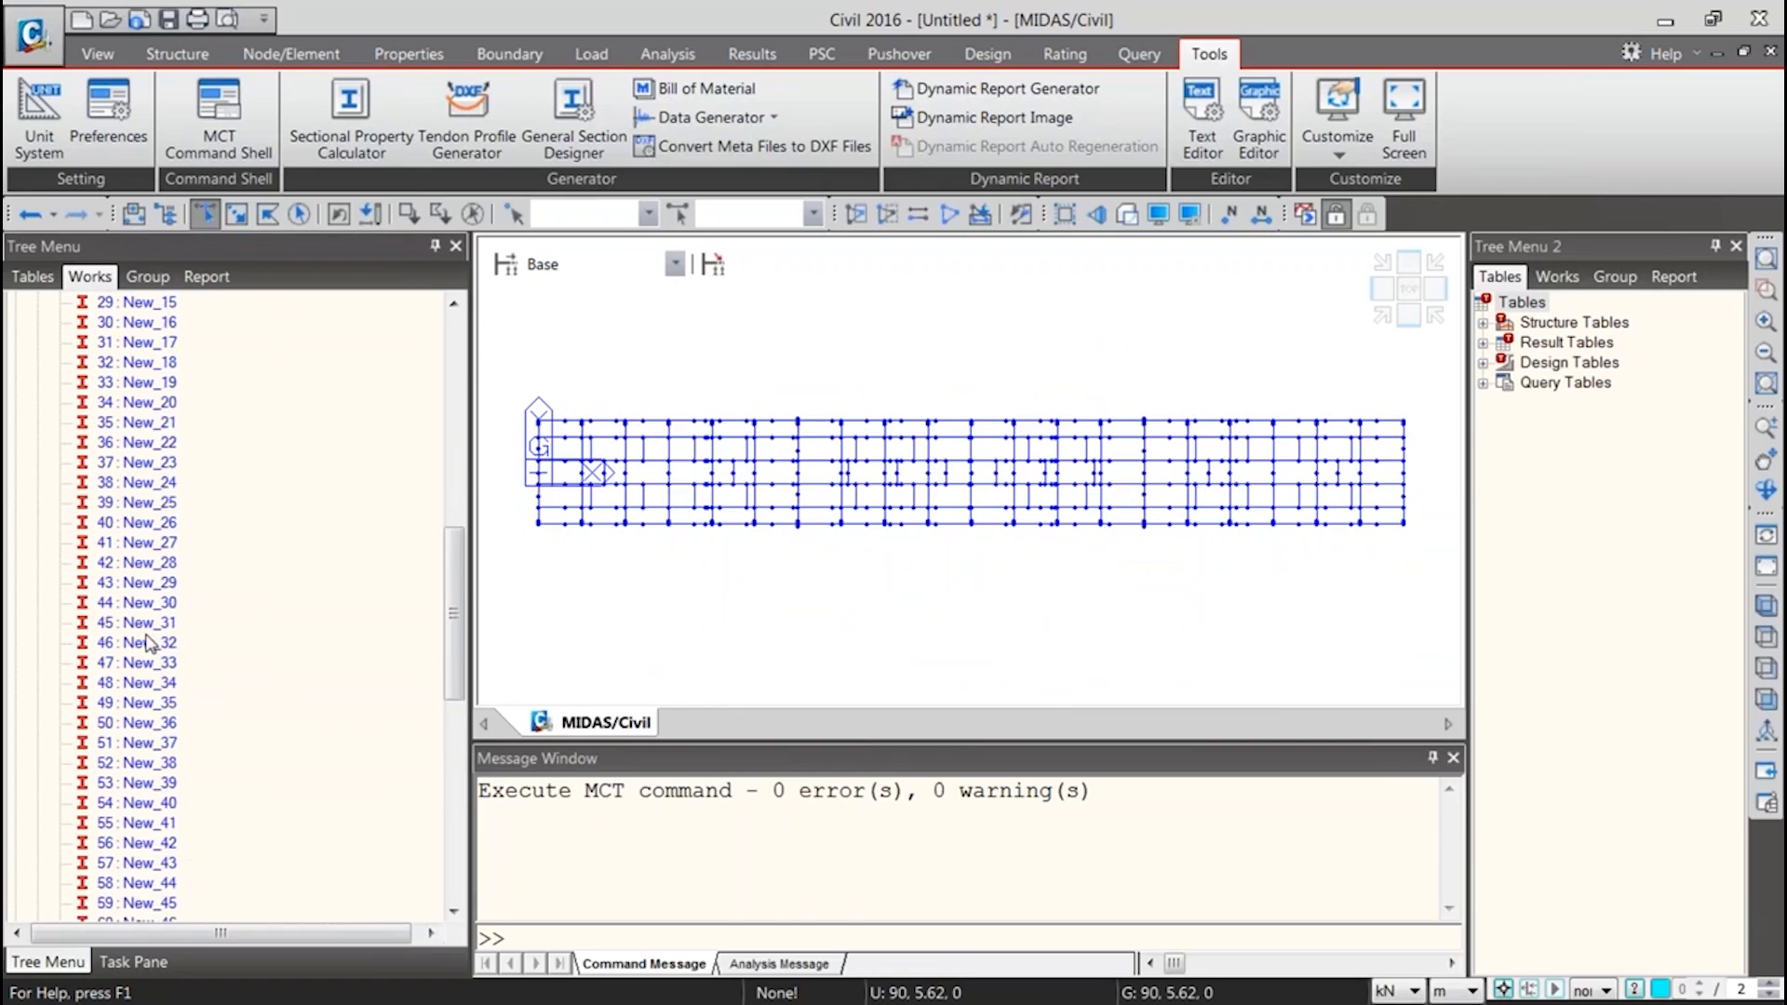
scroll(142, 633, "up", 4)
Compare the existing sections such as Pier Cap and GirderWizRectangle_14 with the imported New_1 to New_5 entries in the section list
left_click(148, 505)
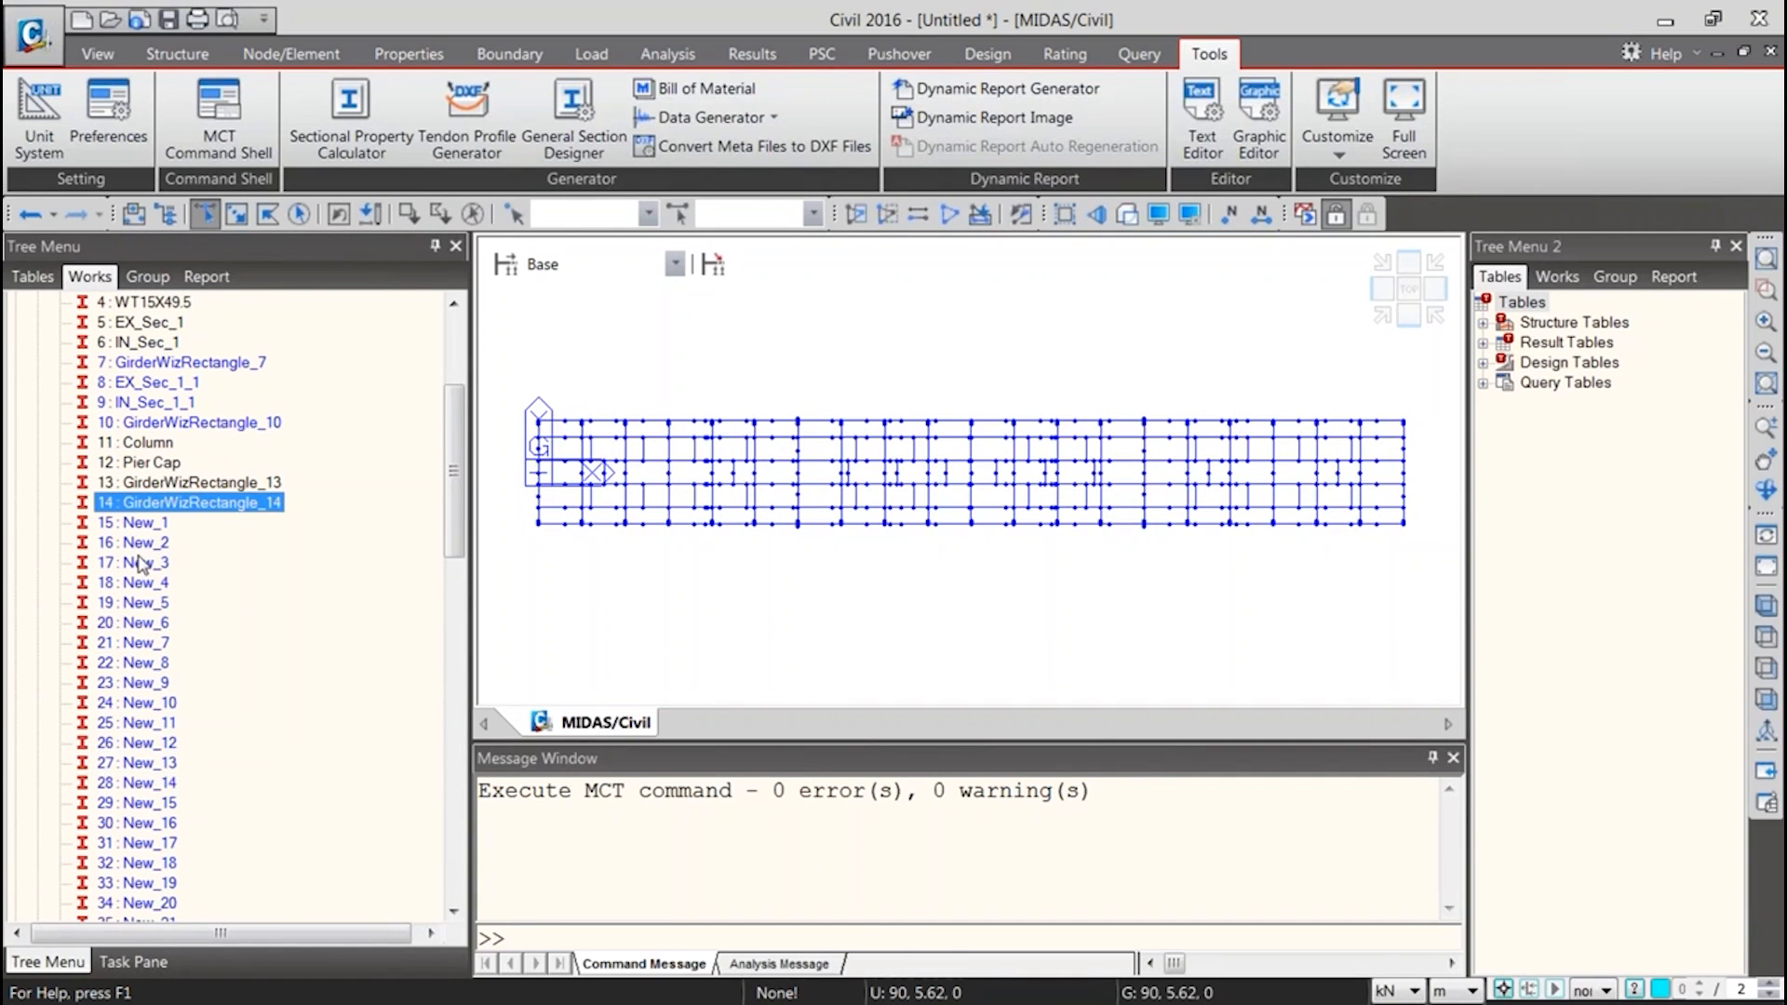
left_click(155, 522)
left_click(151, 543)
left_click(147, 603)
left_click_drag(451, 474, 434, 520)
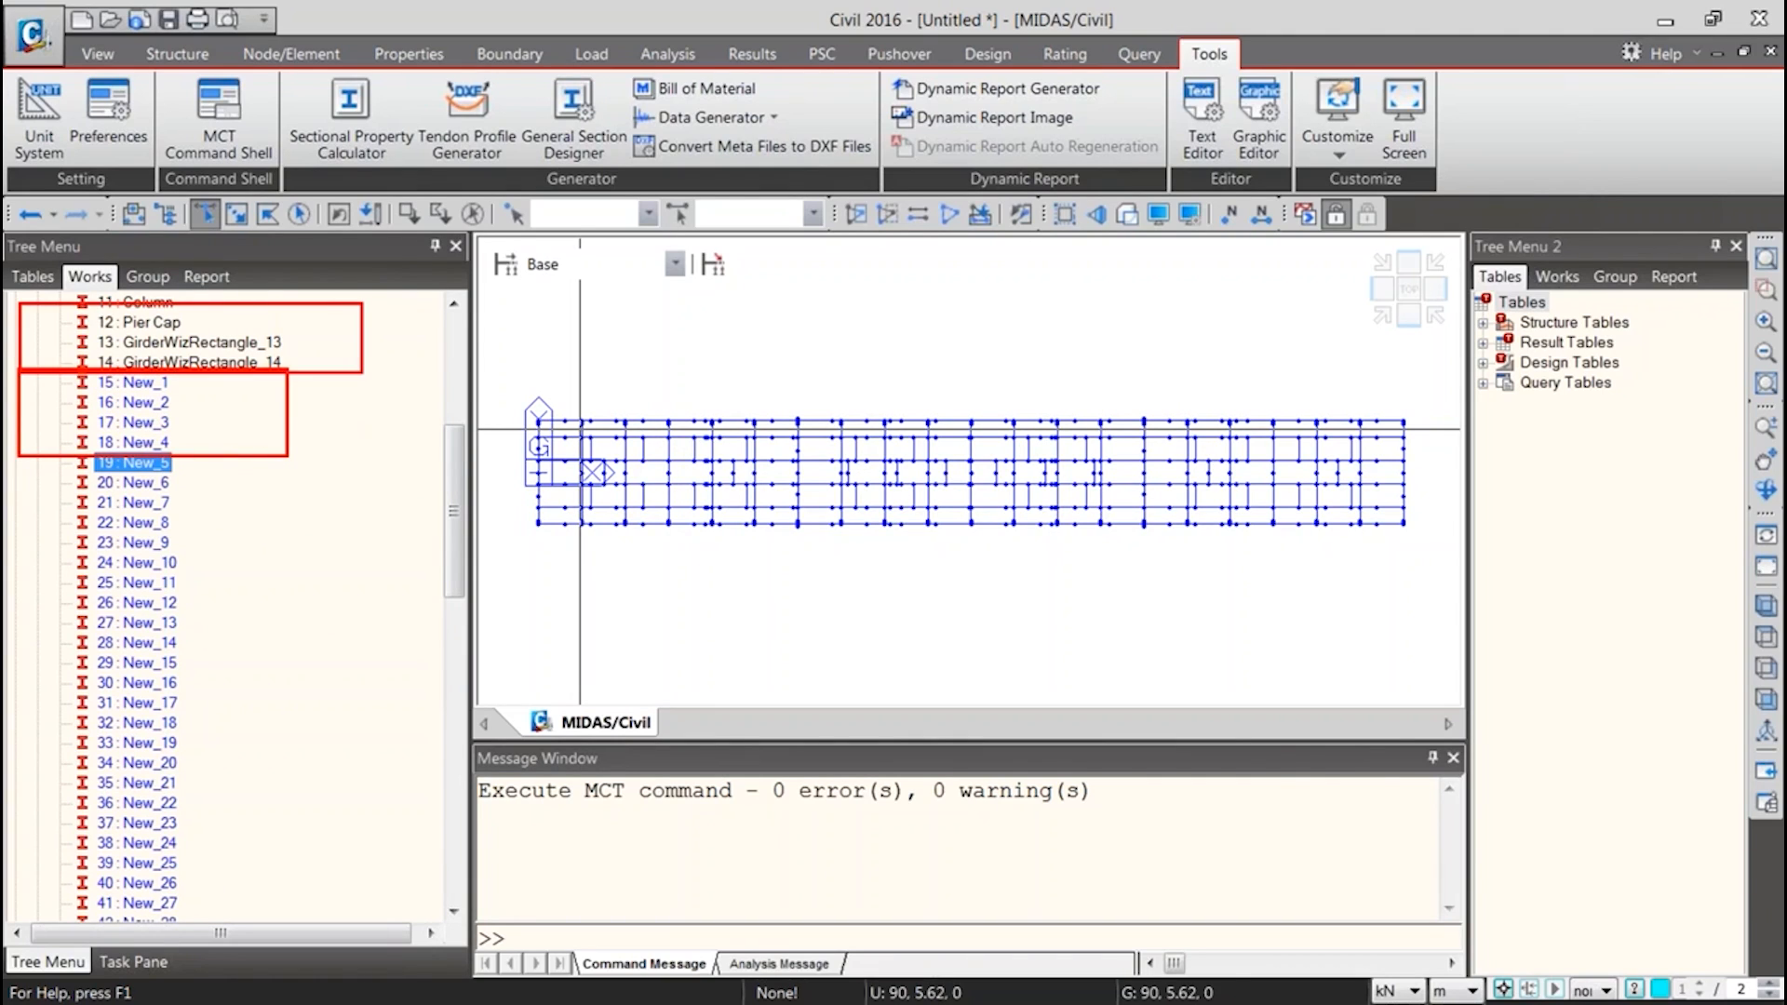
key("Escape")
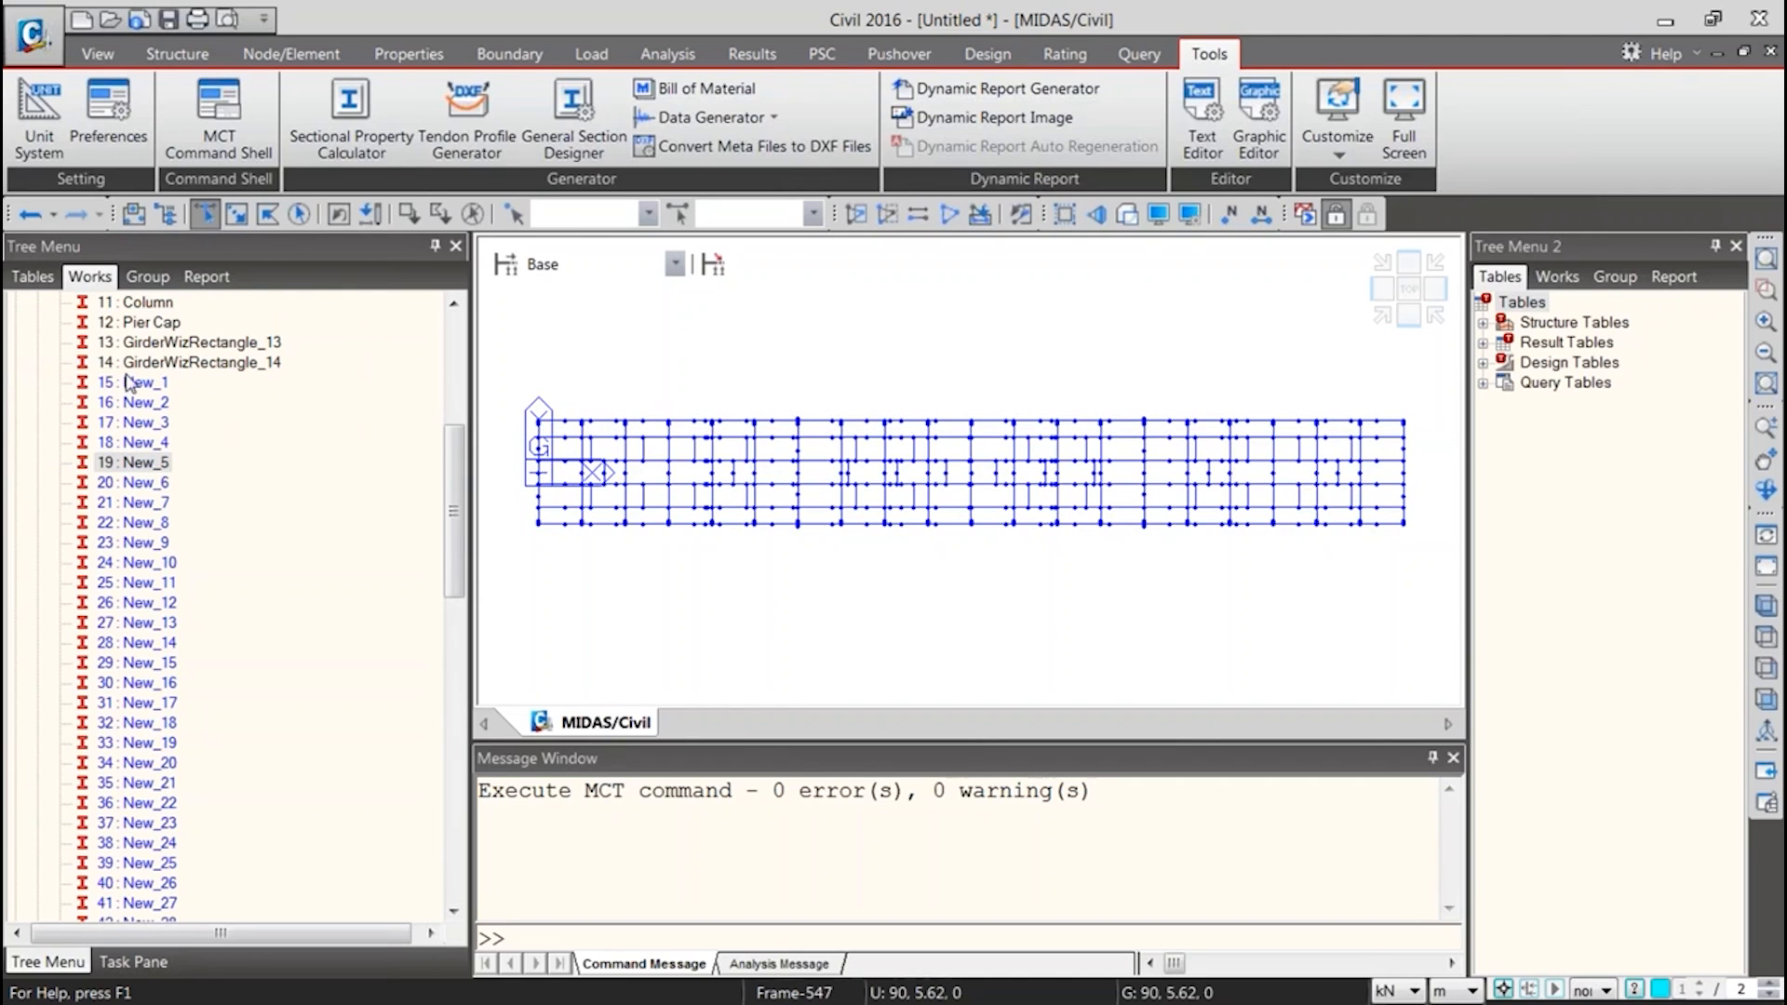
left_click(140, 402)
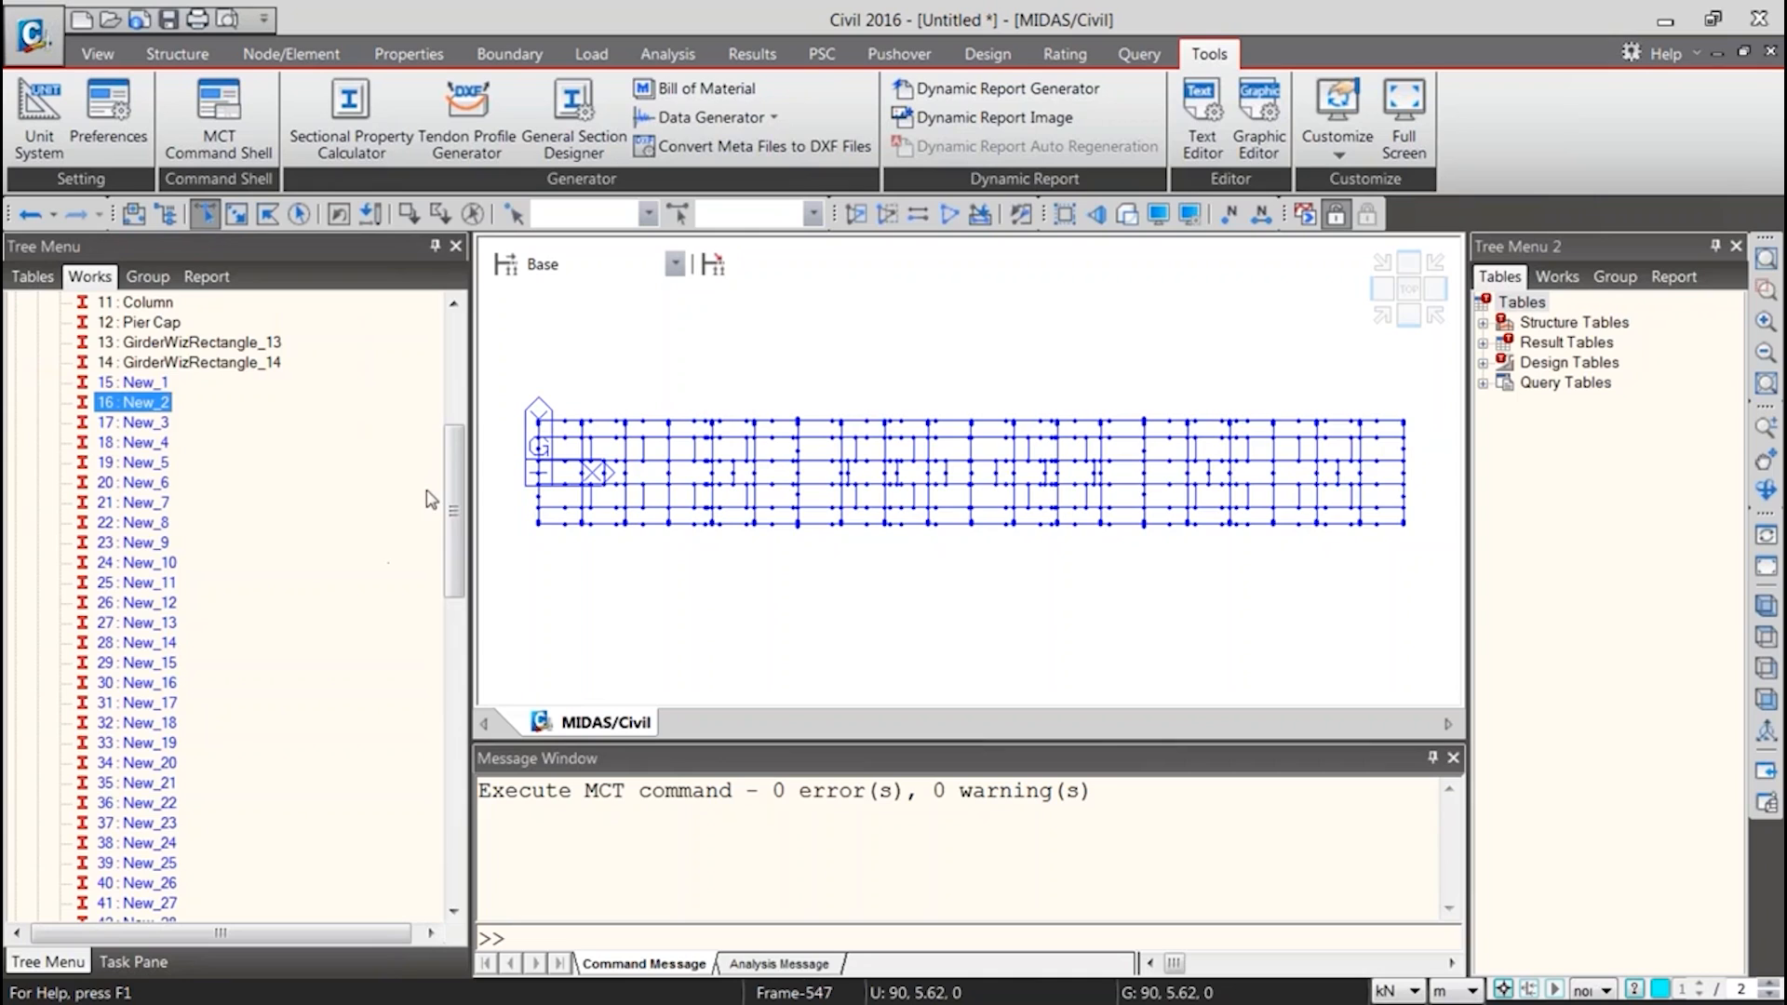
scroll(430, 500, "up", 6)
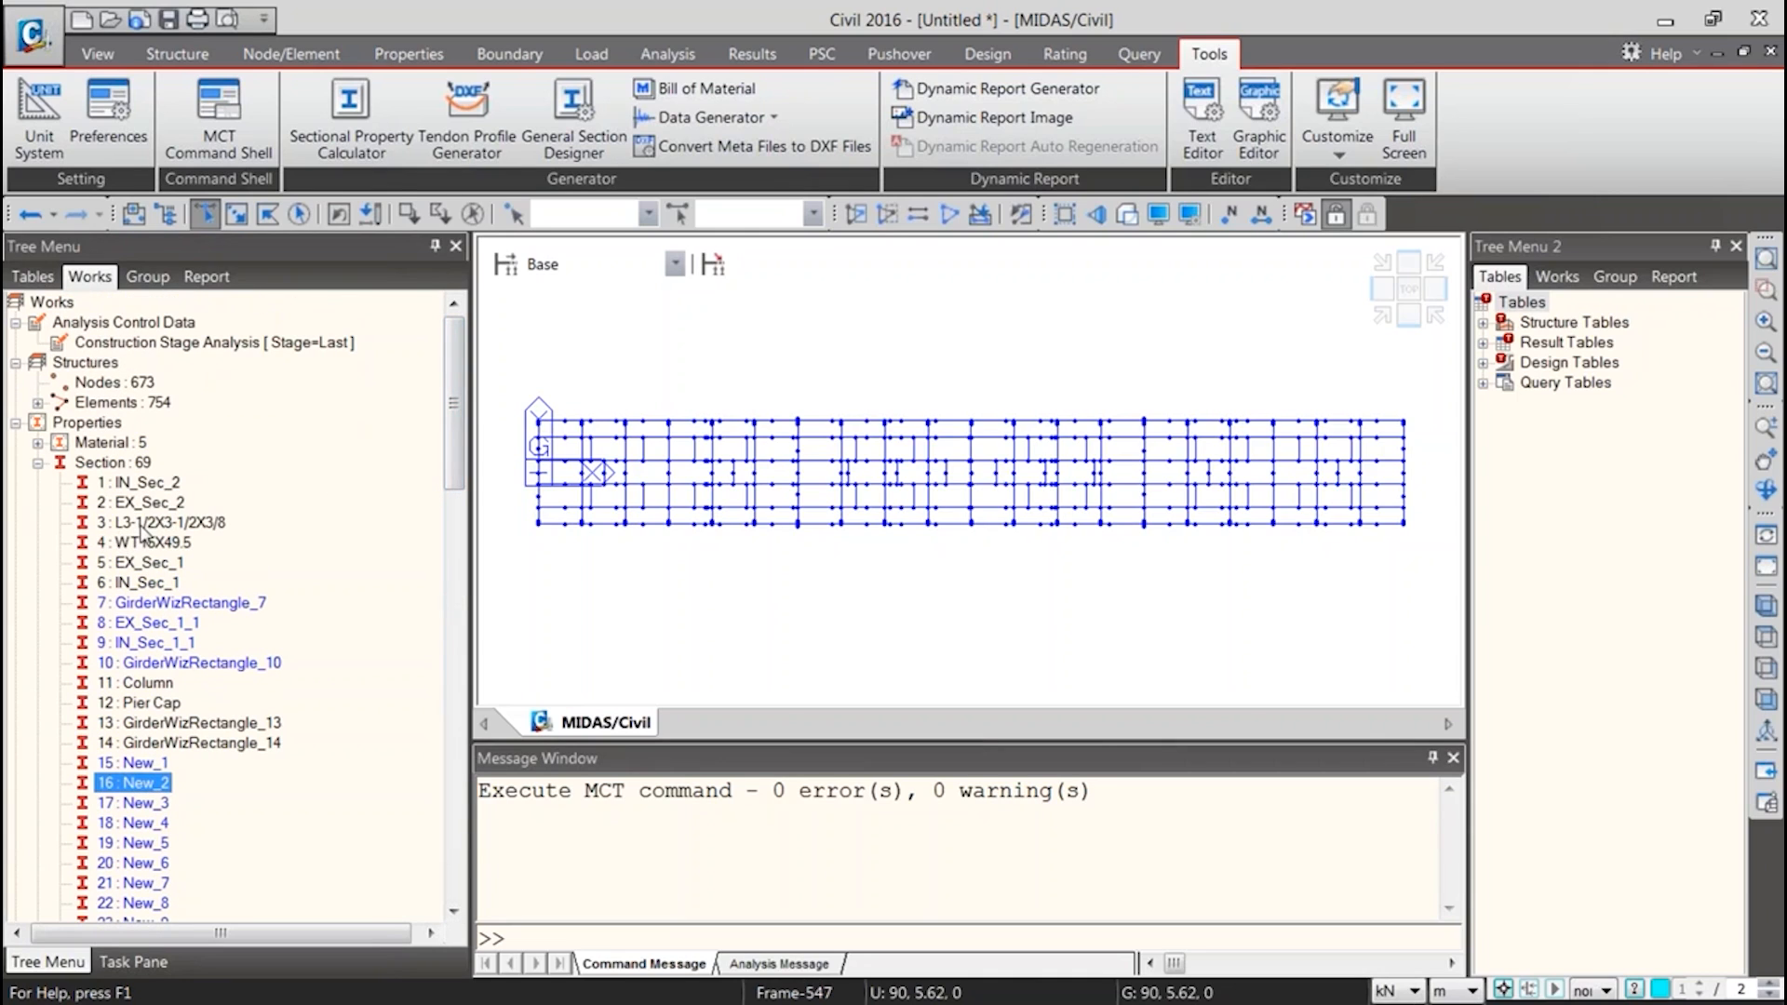
Select the elements using EX_Sec_1, deselect those of the lower girder, and isolate the upper exterior girder with everything on it selected
left_click(158, 582)
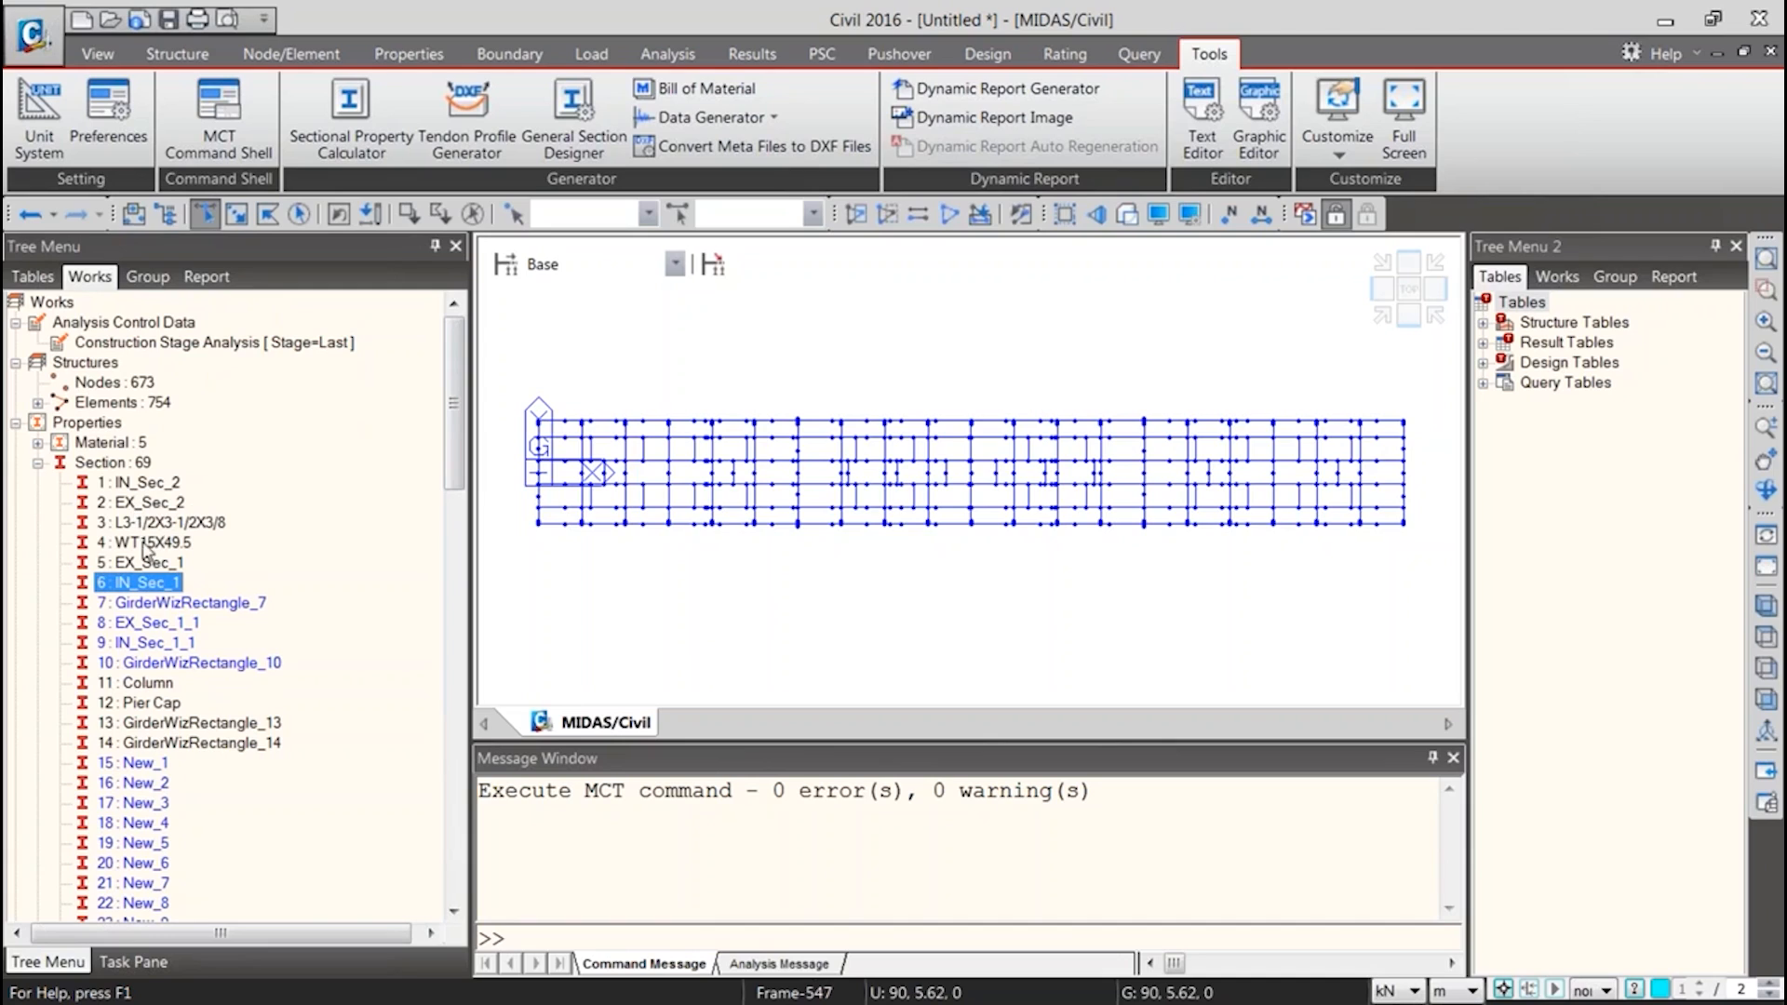
left_click(149, 546)
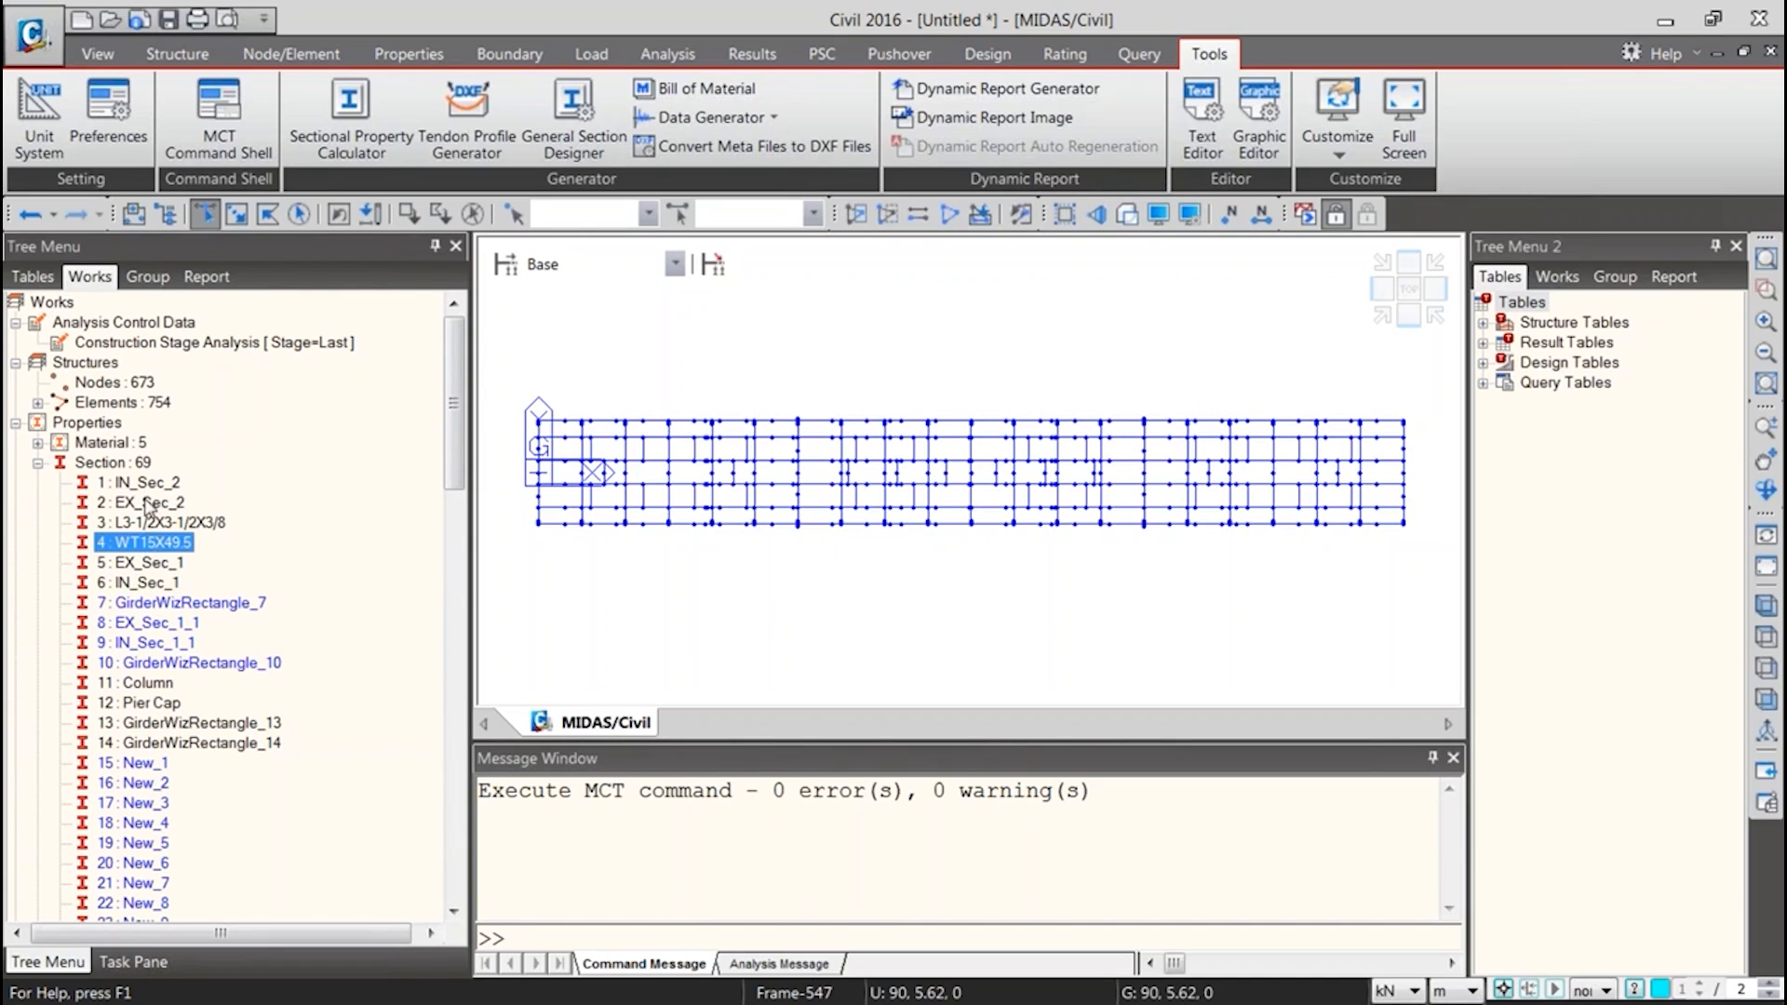
left_click(148, 505)
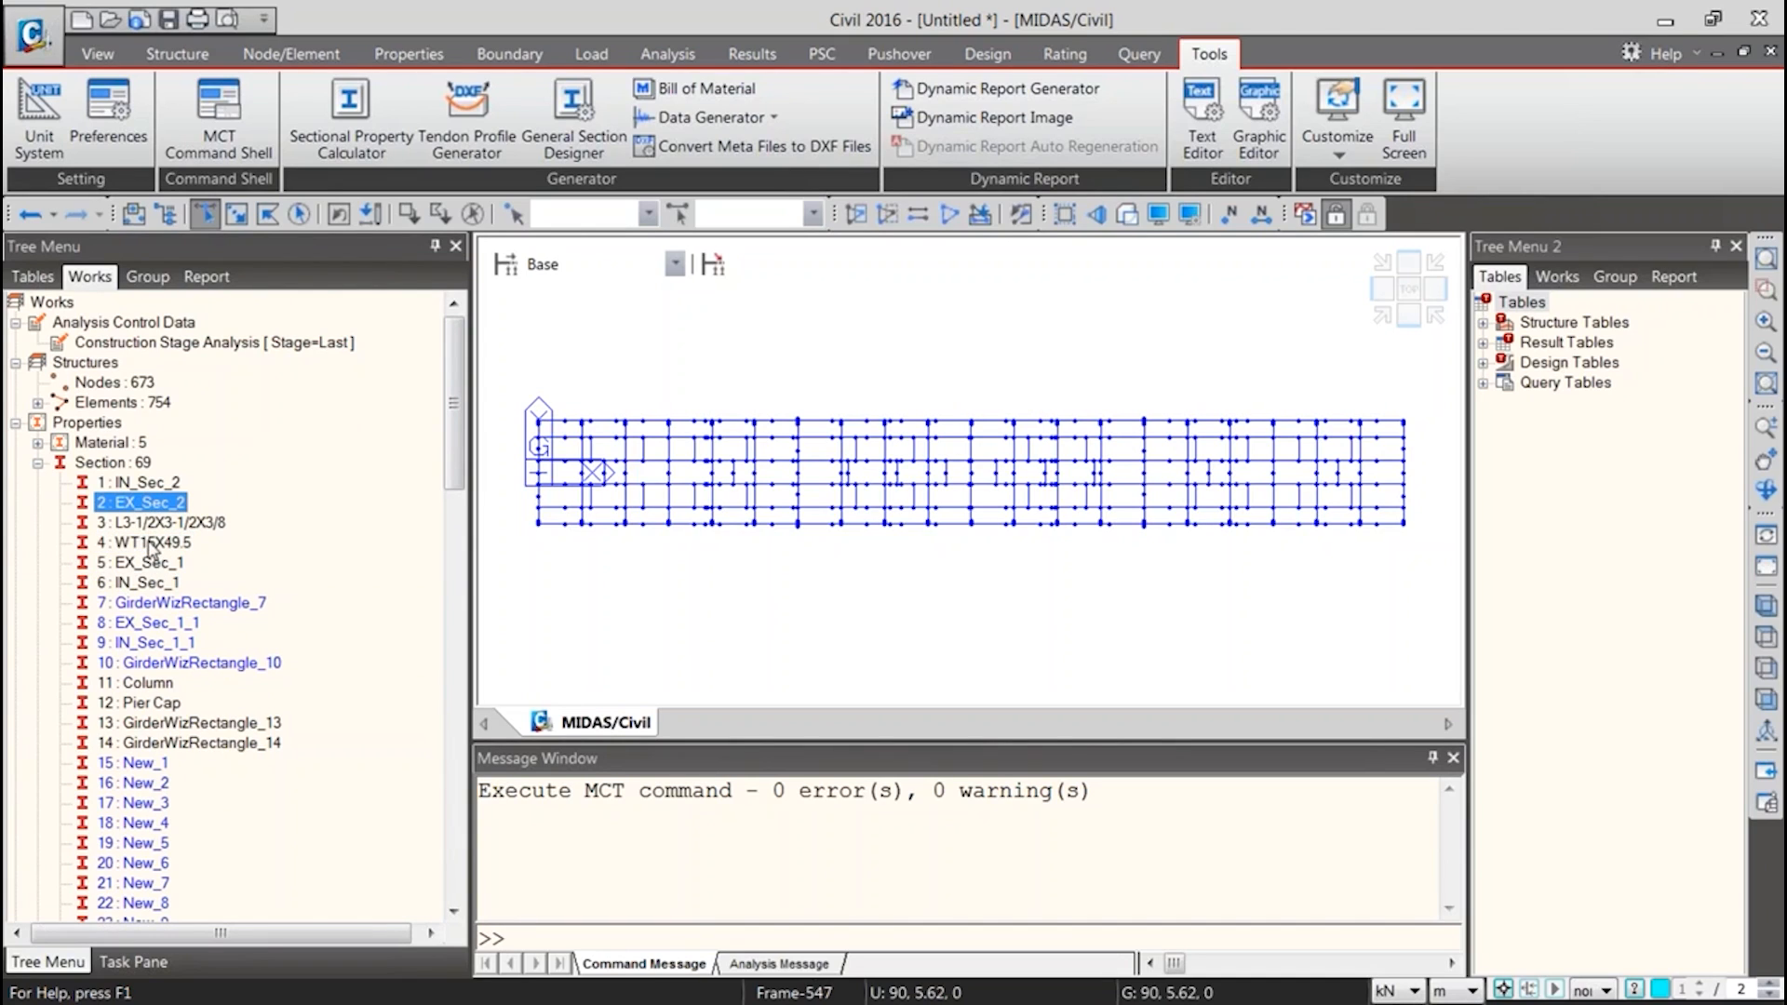
left_click(173, 726)
left_click(157, 563)
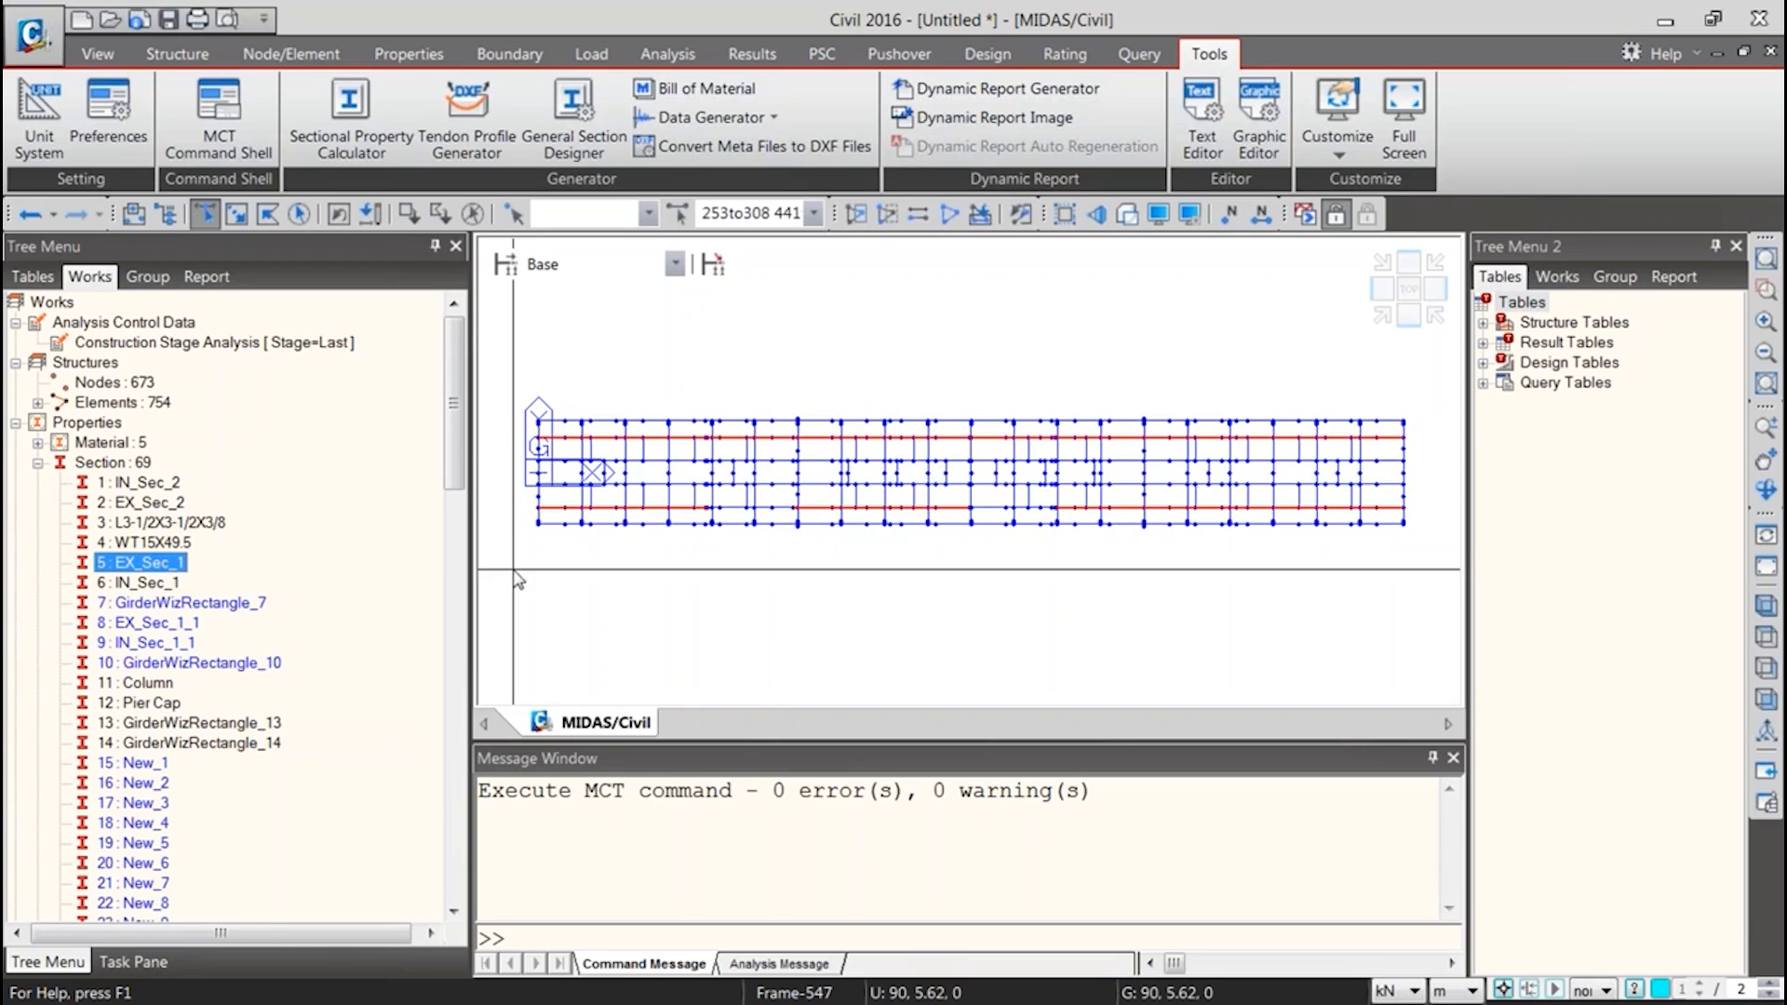
left_click_drag(1531, 614, 1450, 531, "shift")
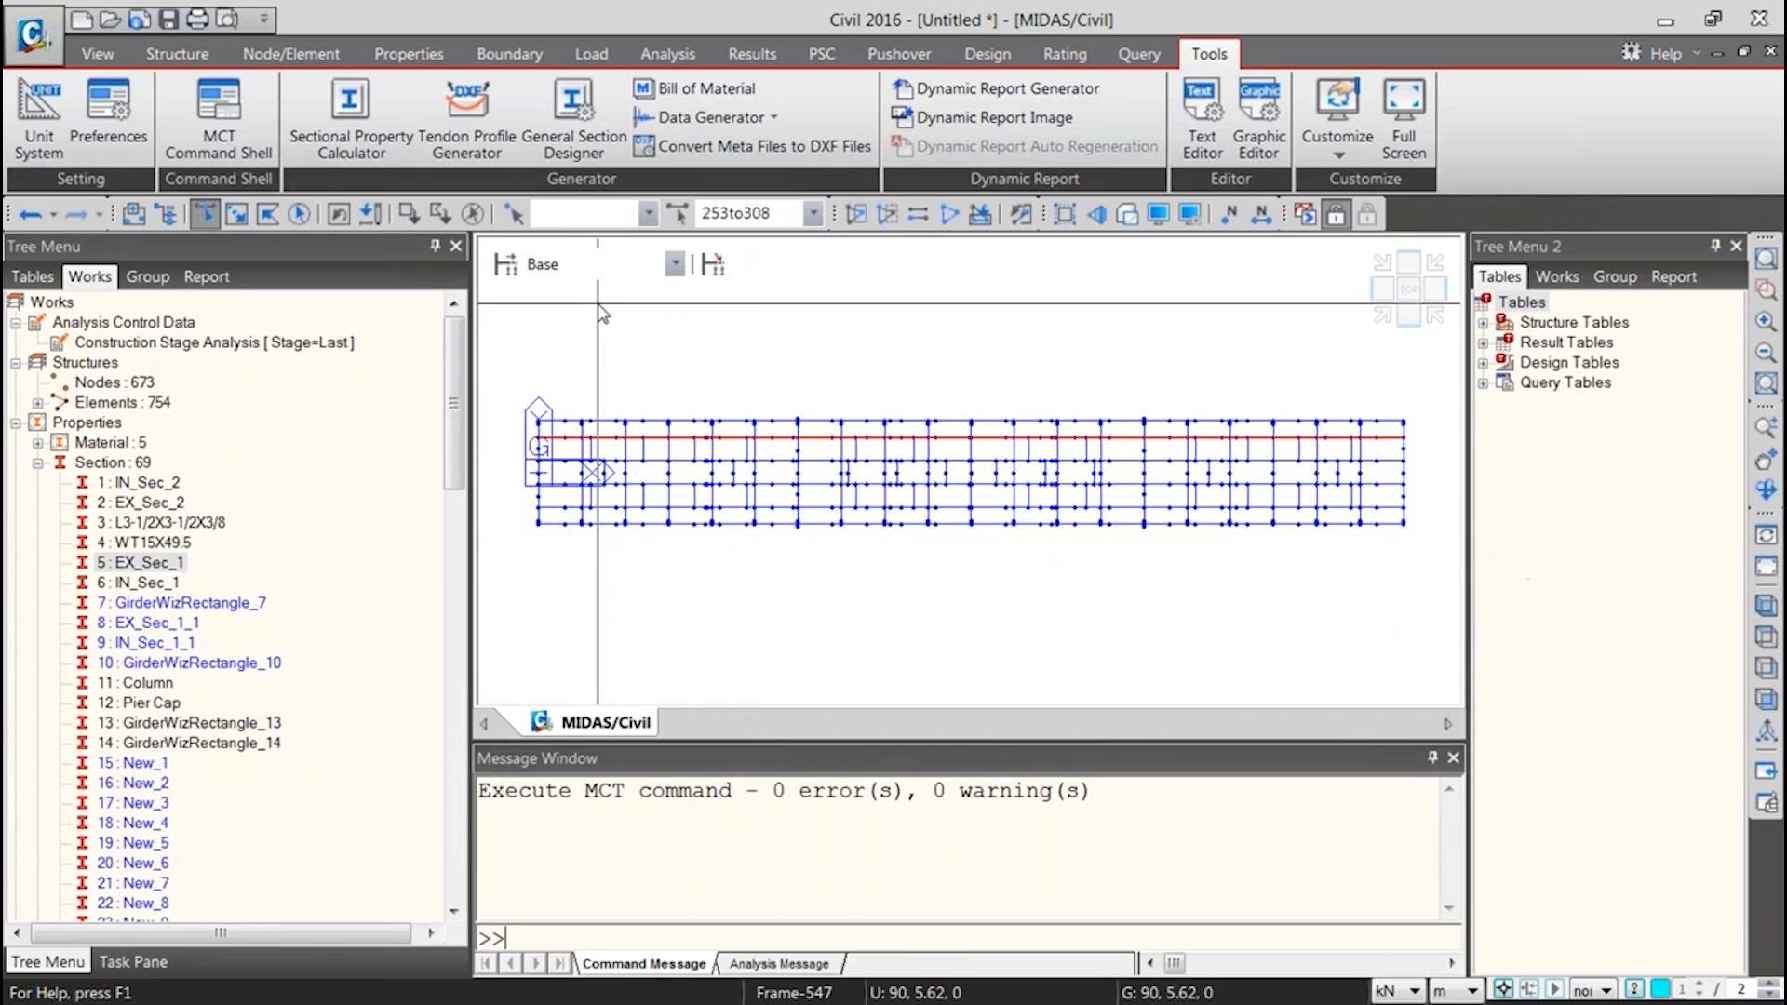
key("F2")
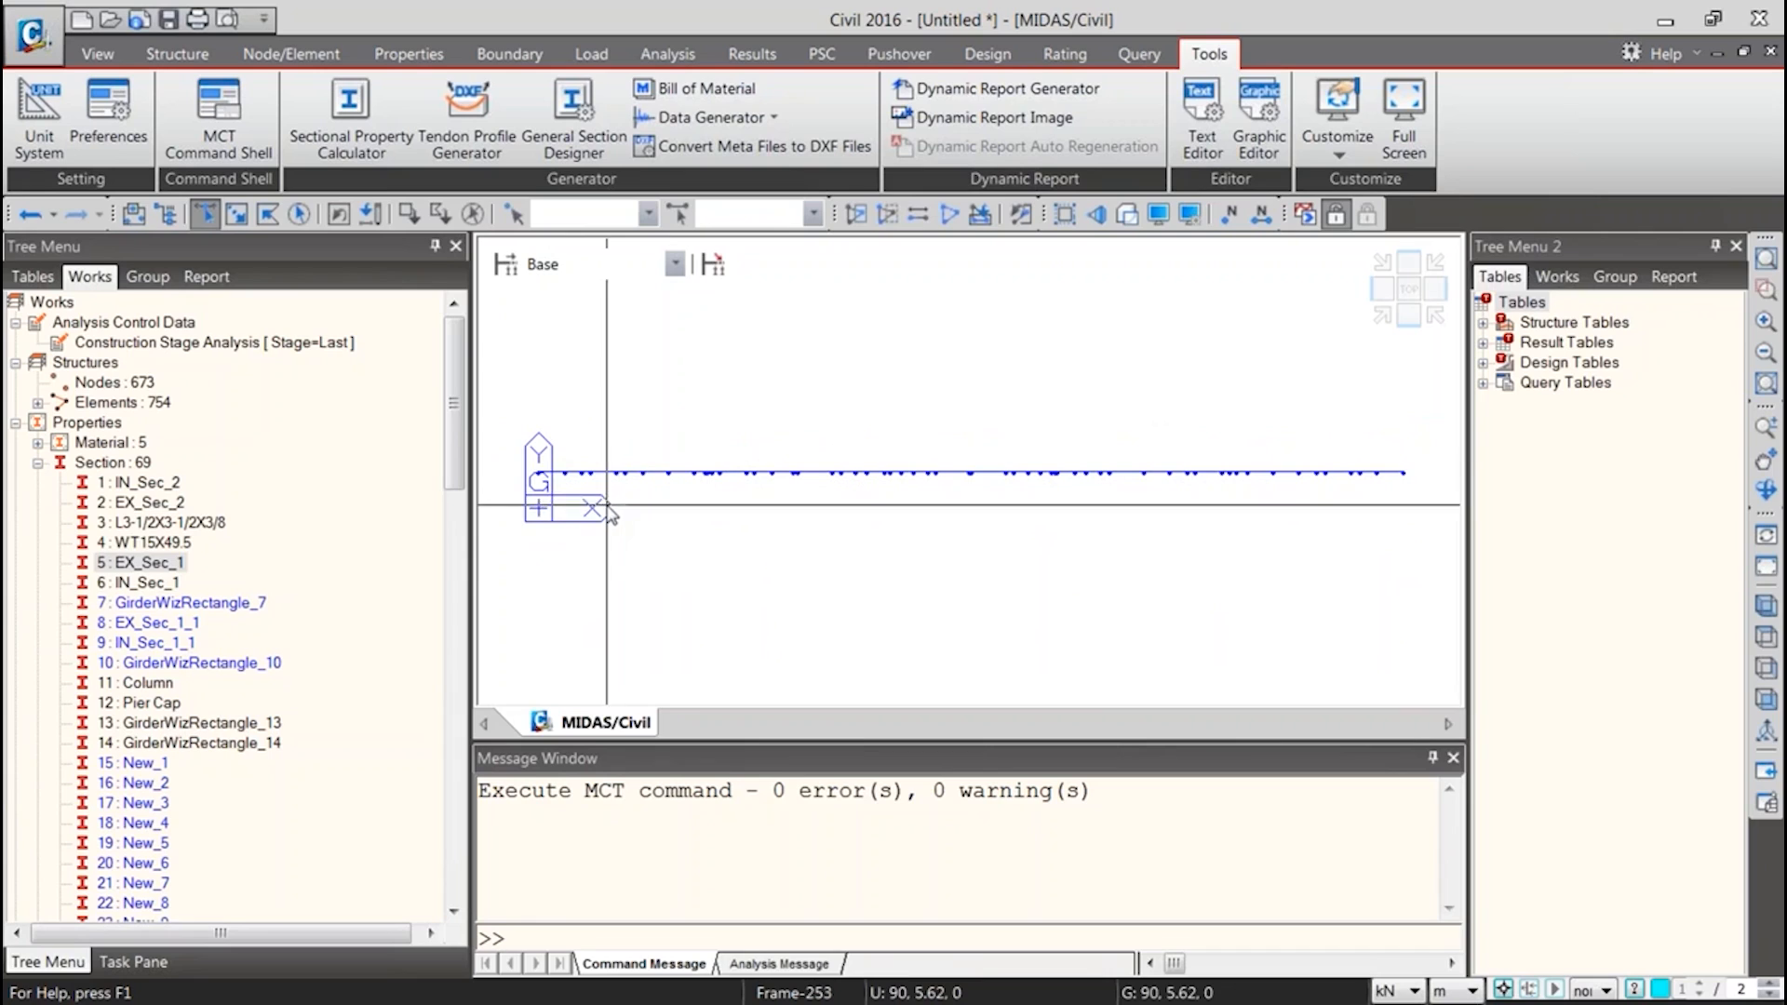
left_click_drag(516, 442, 1413, 521)
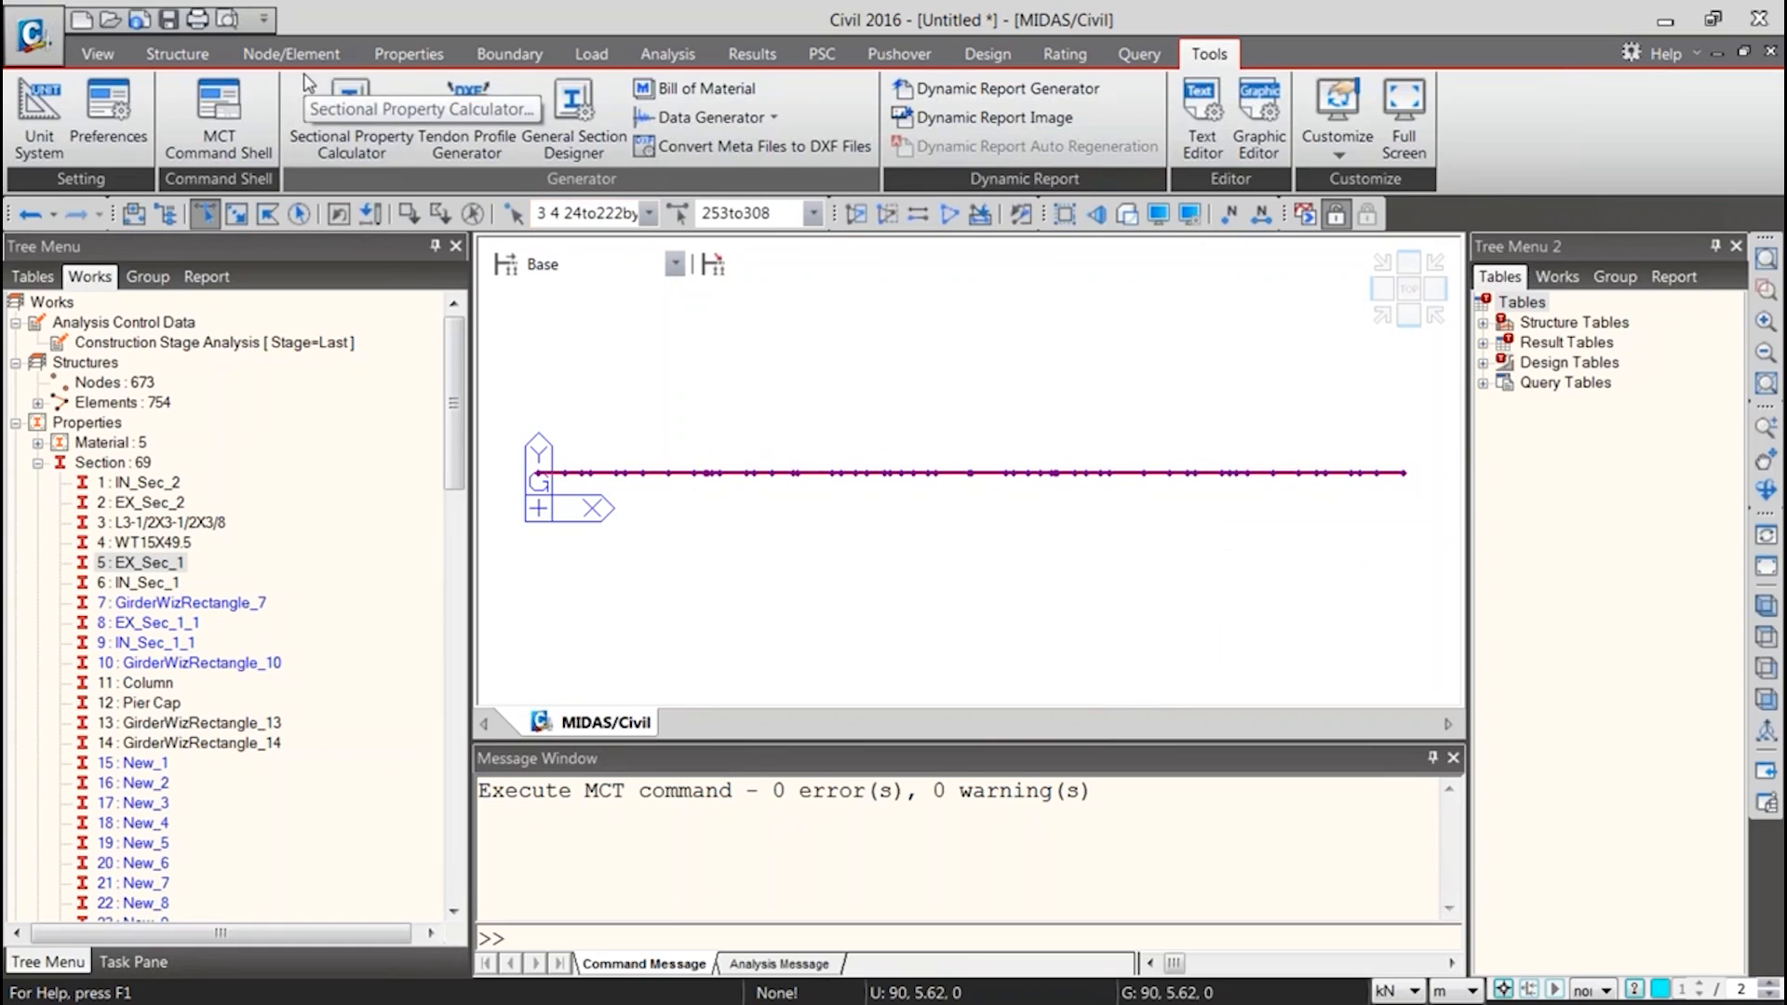
Open the Elements Table and look through the element numbers and their assigned properties
left_click(284, 55)
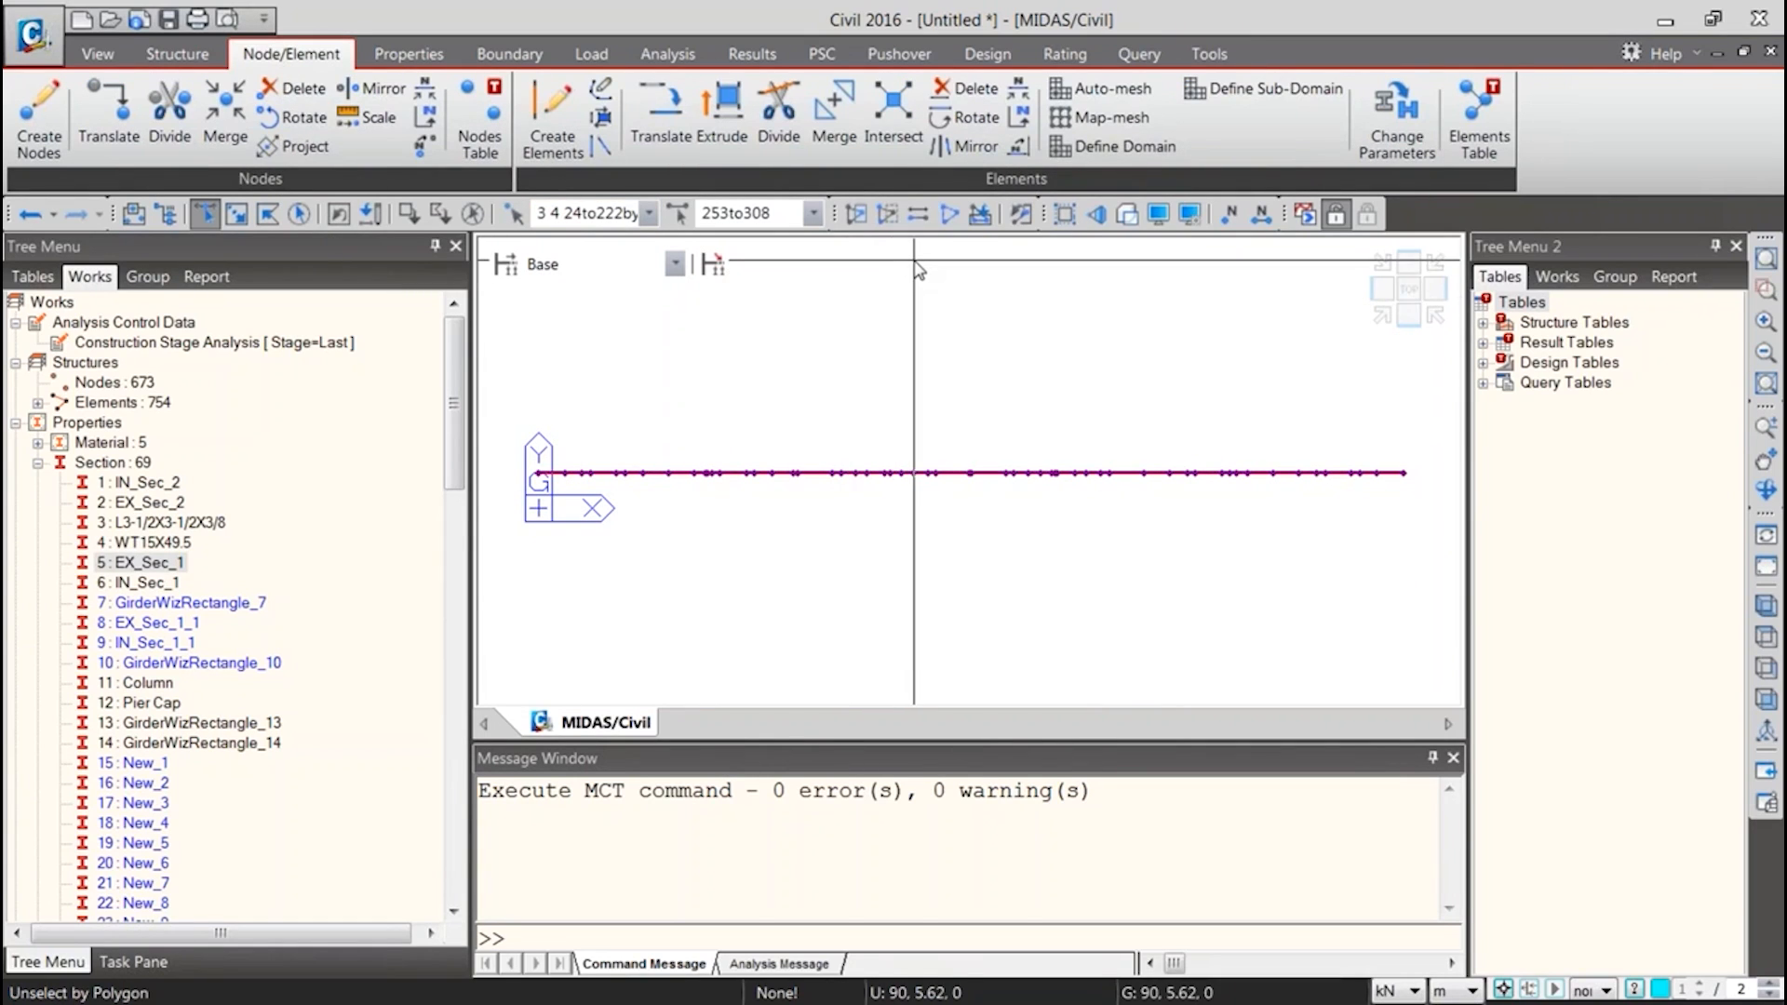
left_click(1228, 213)
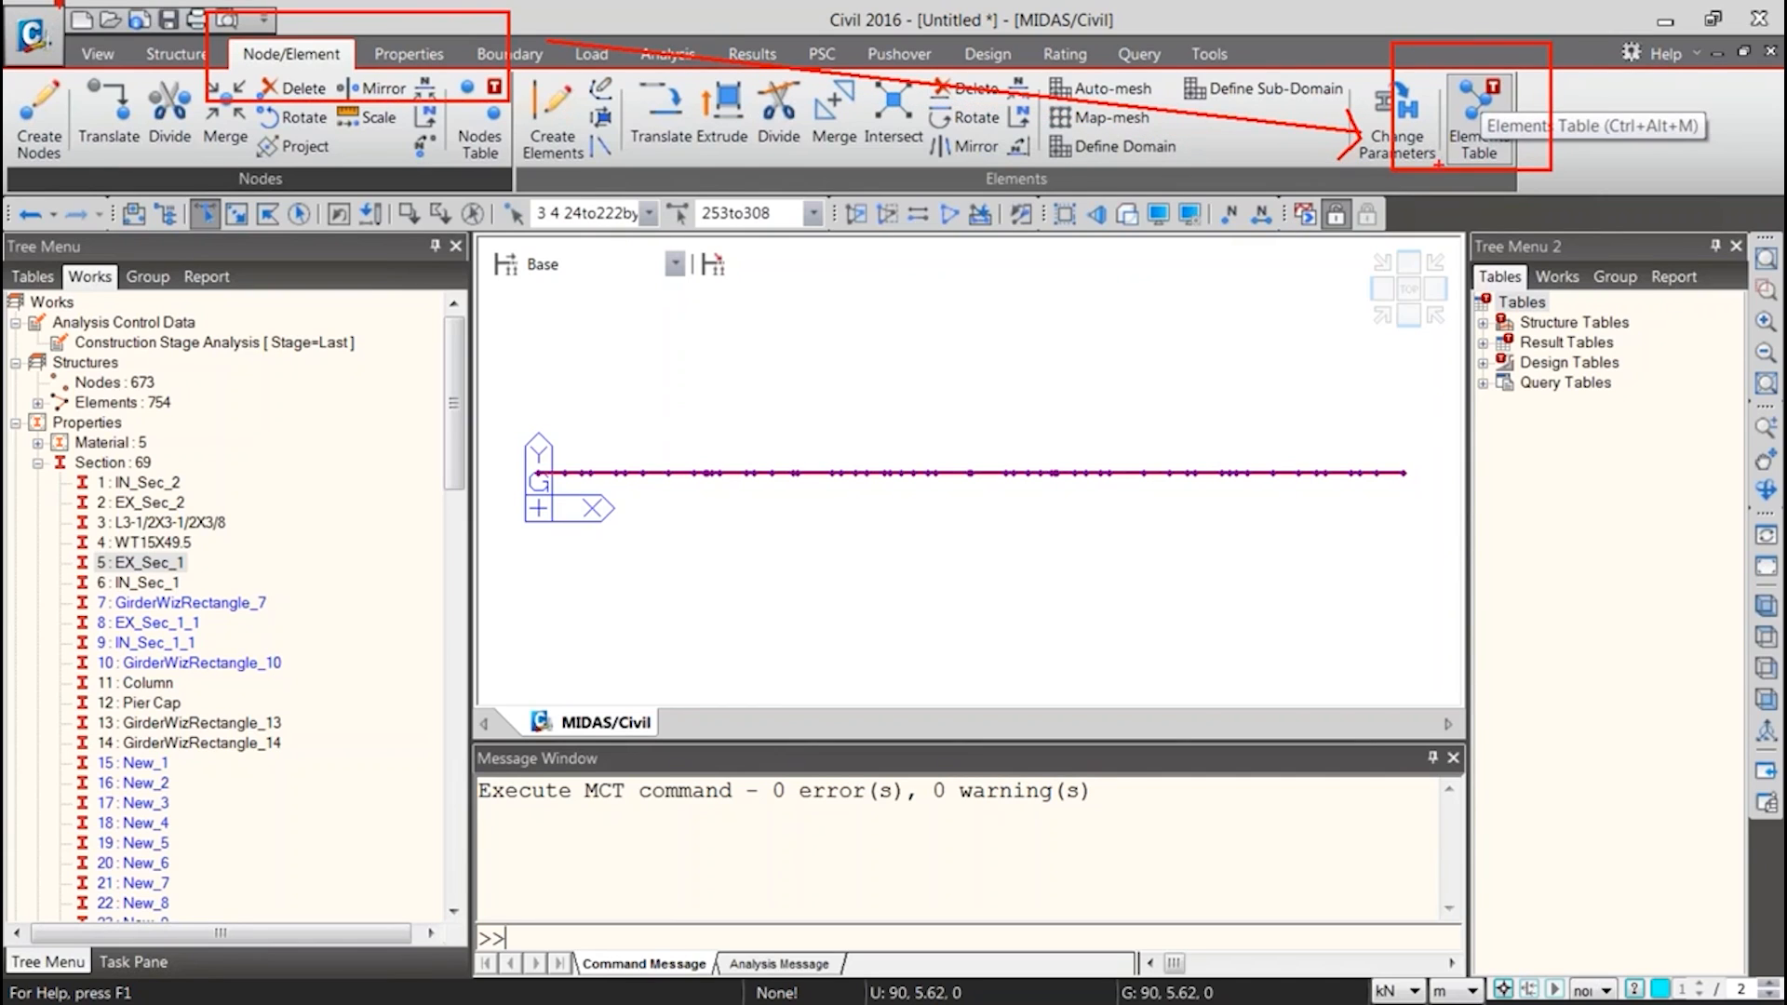
left_click(1478, 149)
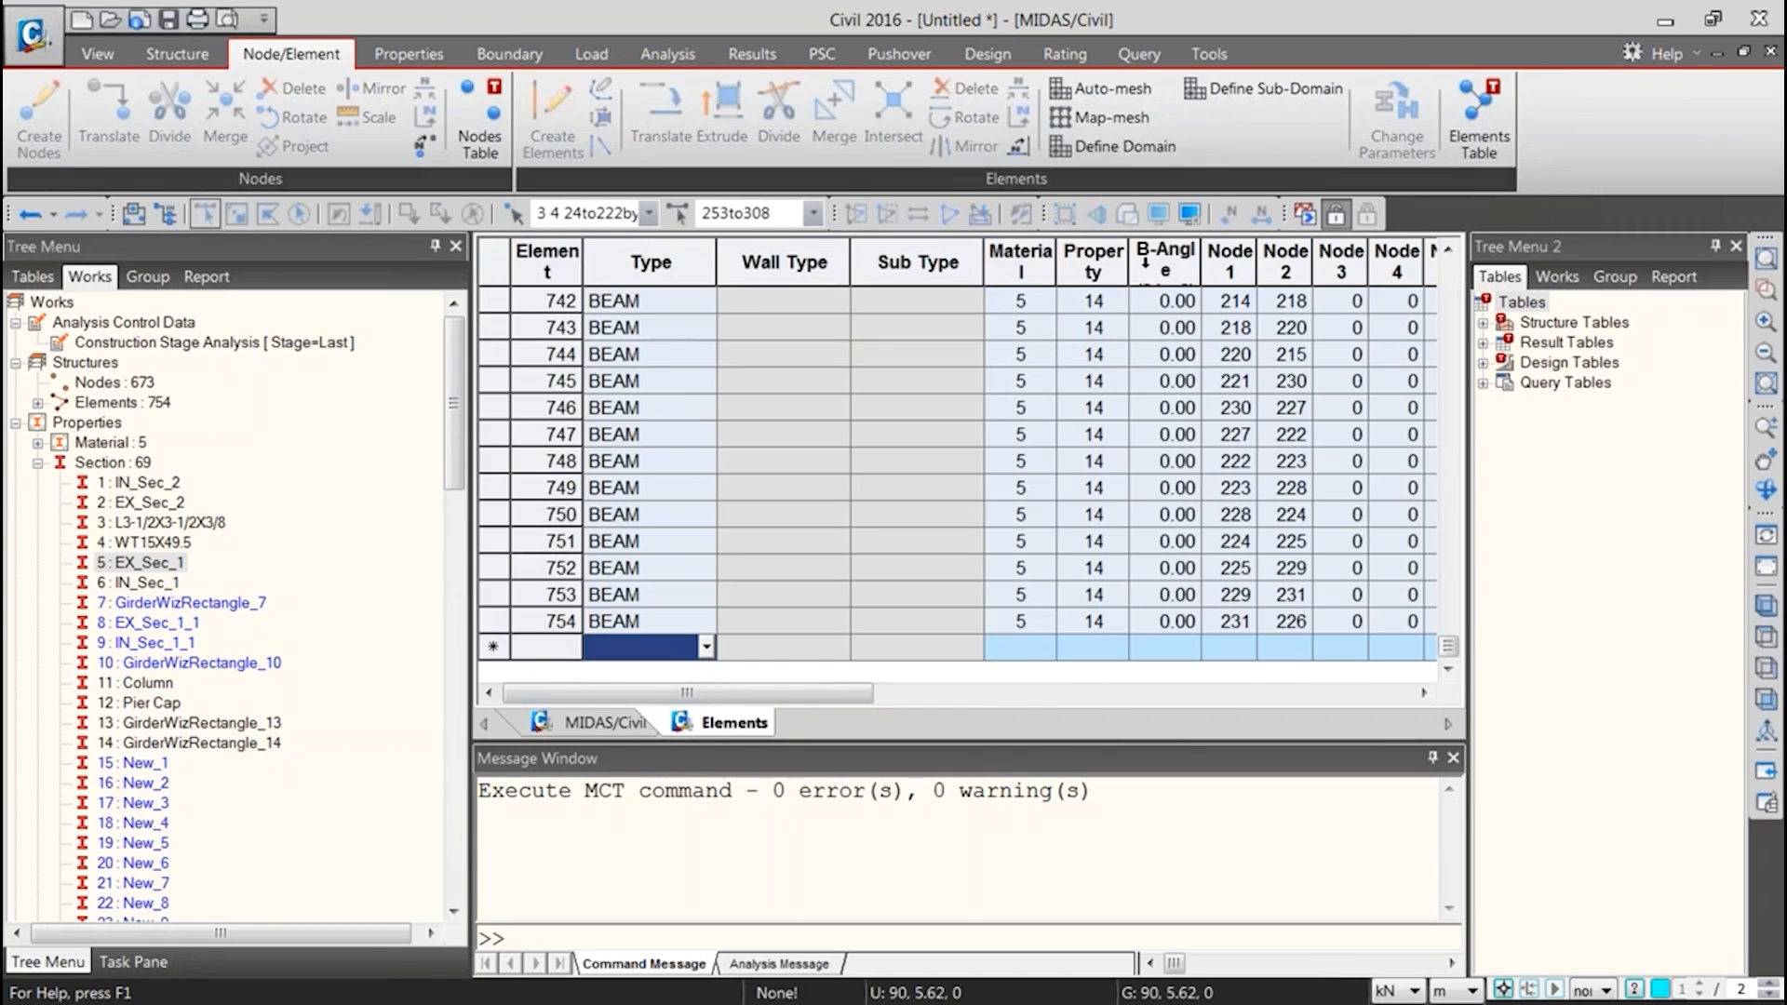
scroll(910, 507, "up", 20)
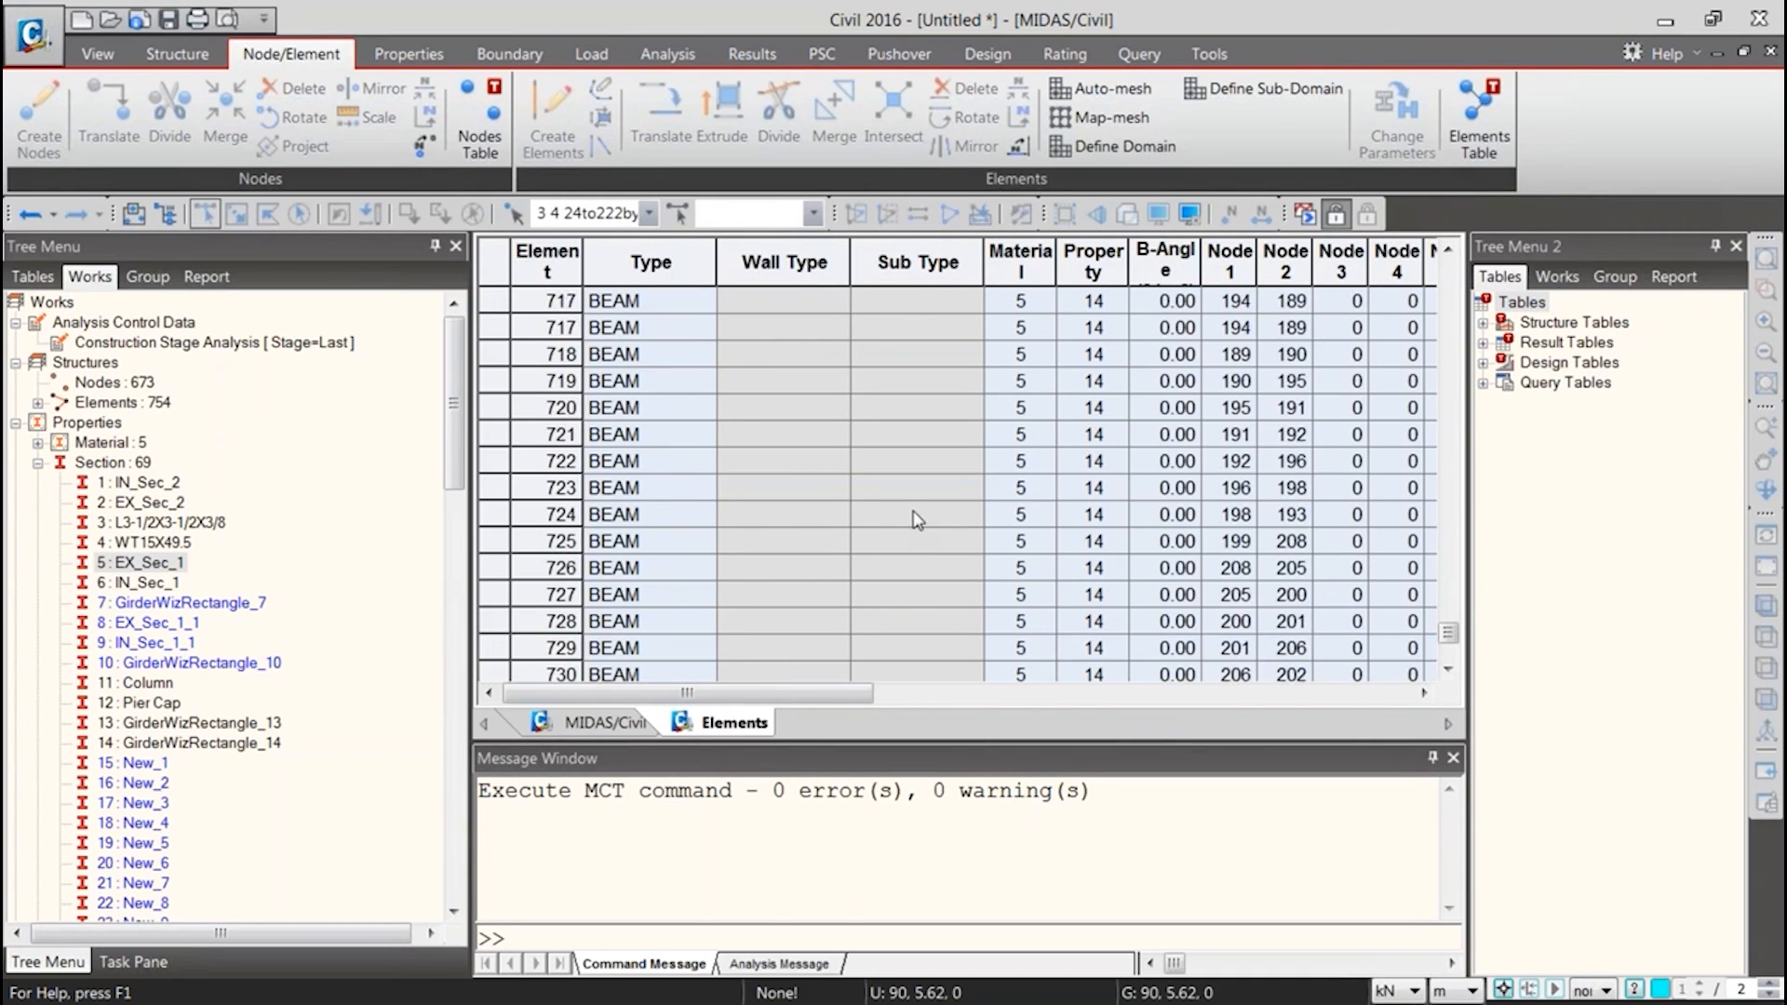
scroll(910, 507, "up", 20)
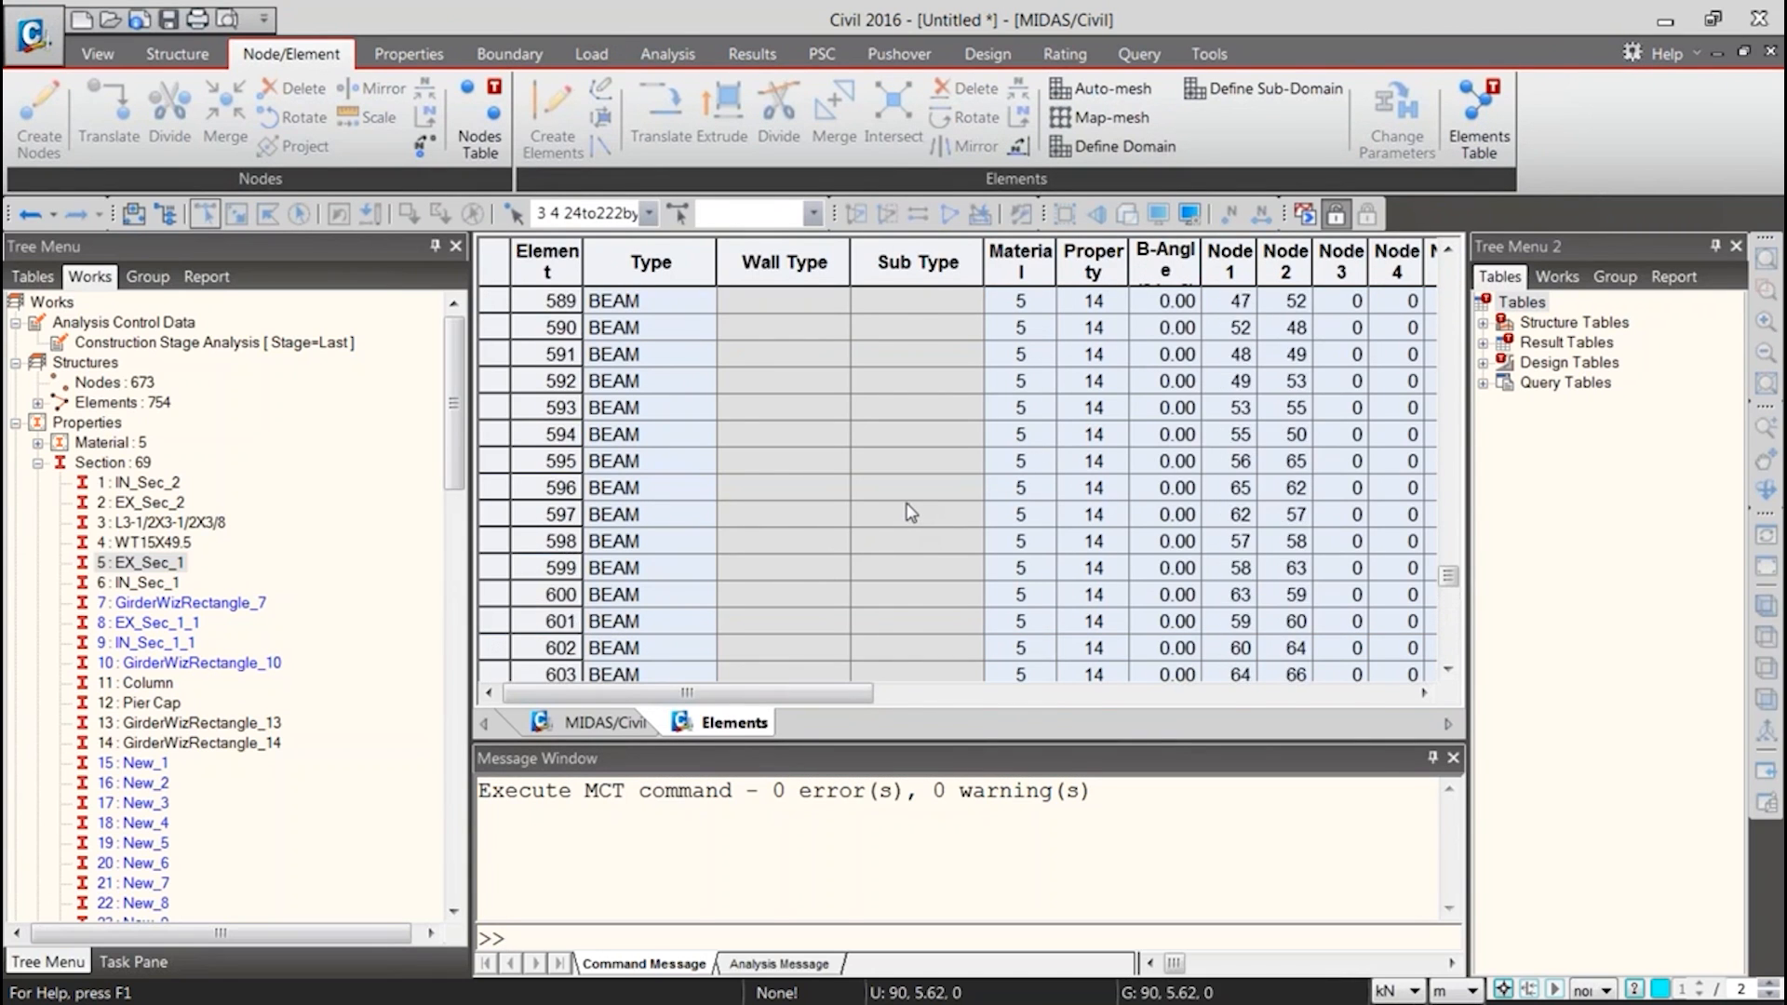
scroll(910, 512, "up", 20)
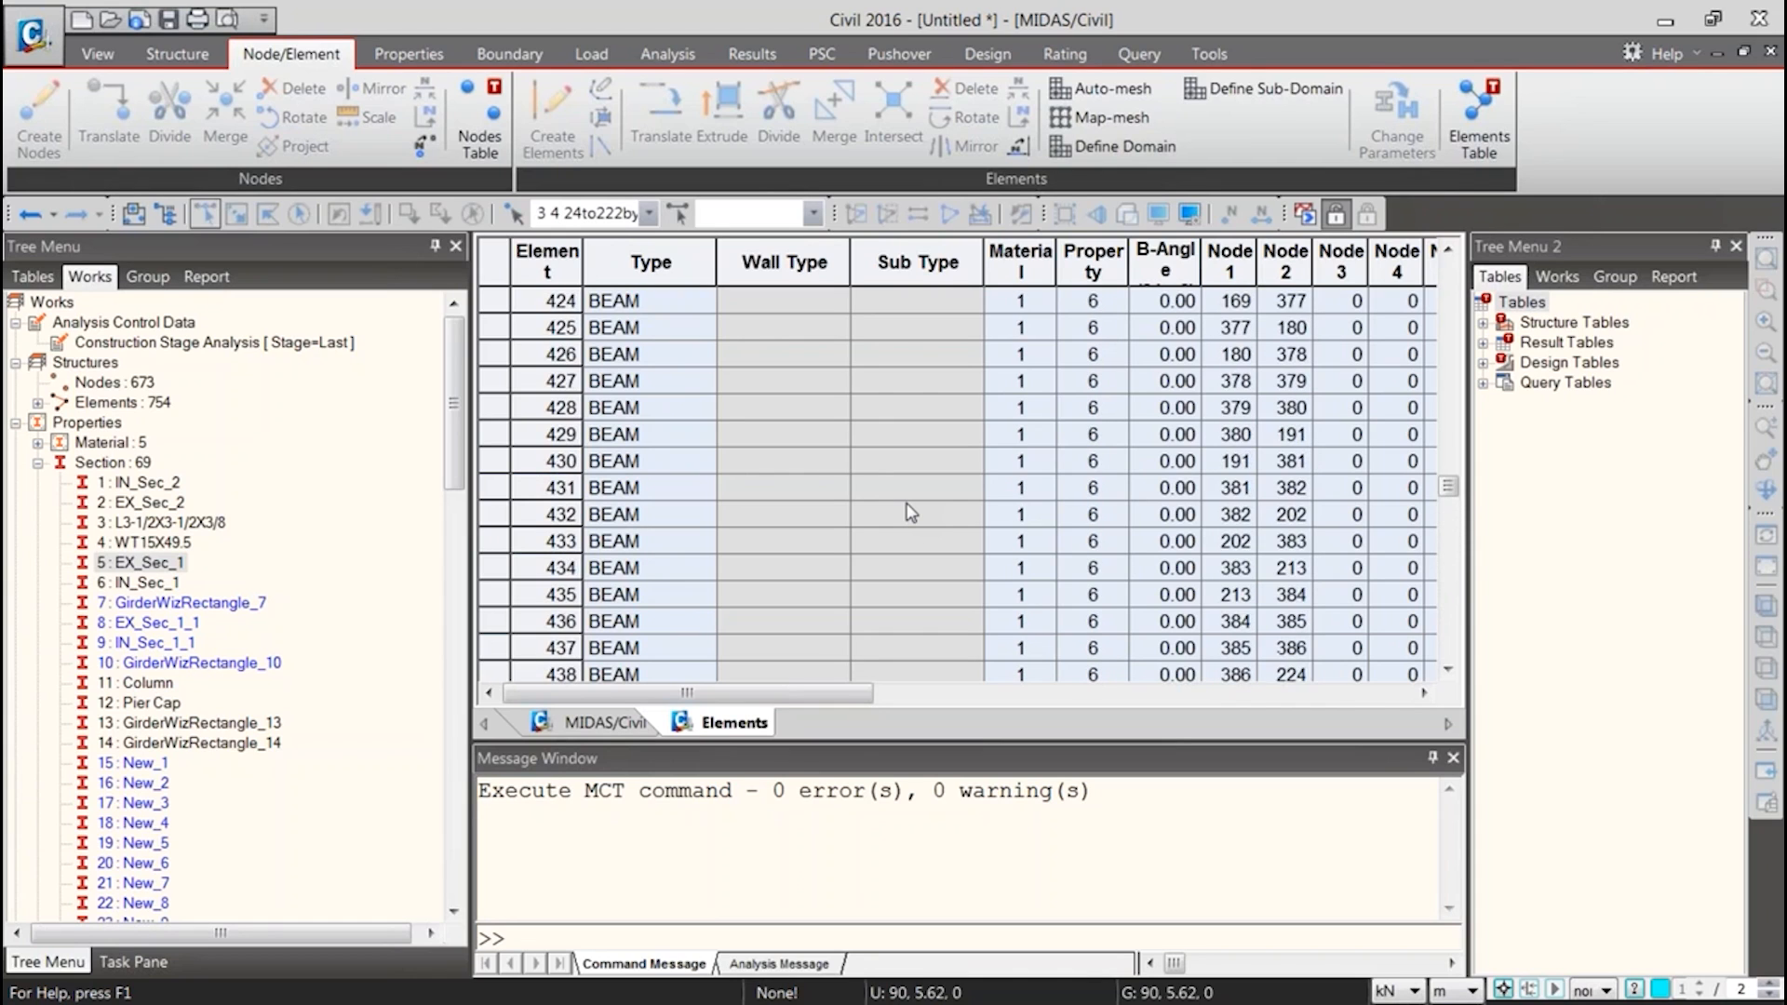
scroll(910, 512, "up", 5)
left_click_drag(1448, 453, 1448, 272)
scroll(794, 487, "down", 20)
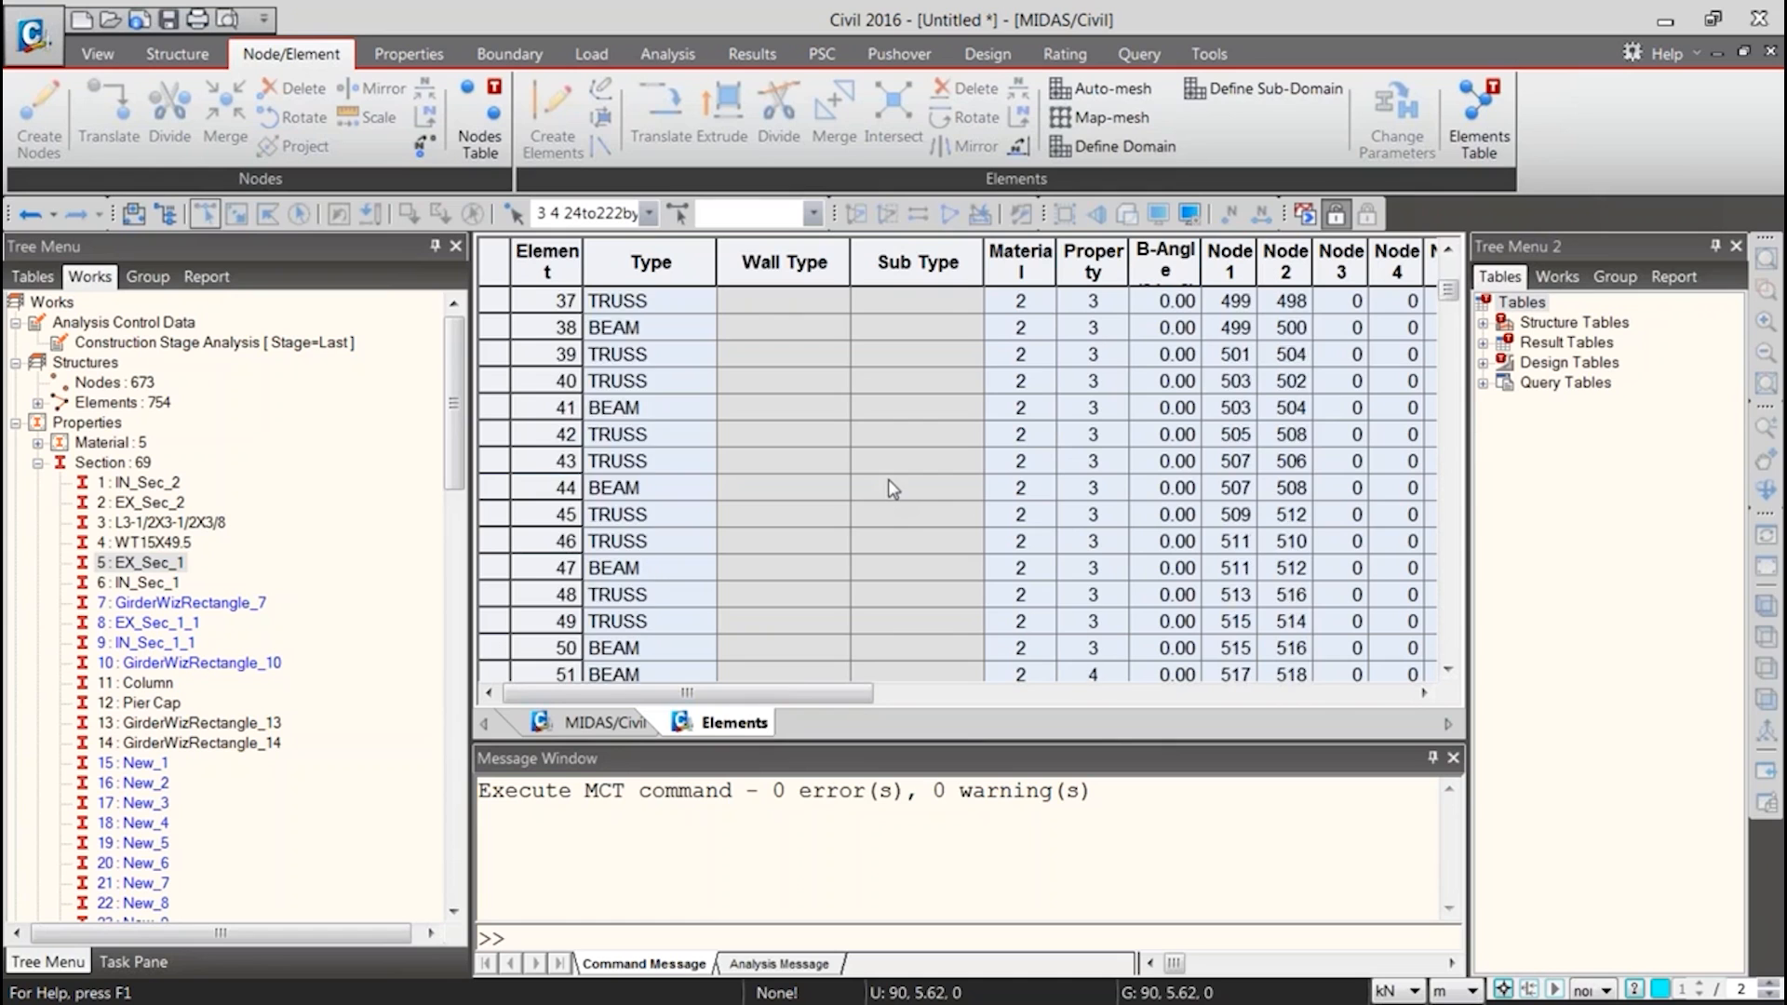
scroll(694, 572, "down", 20)
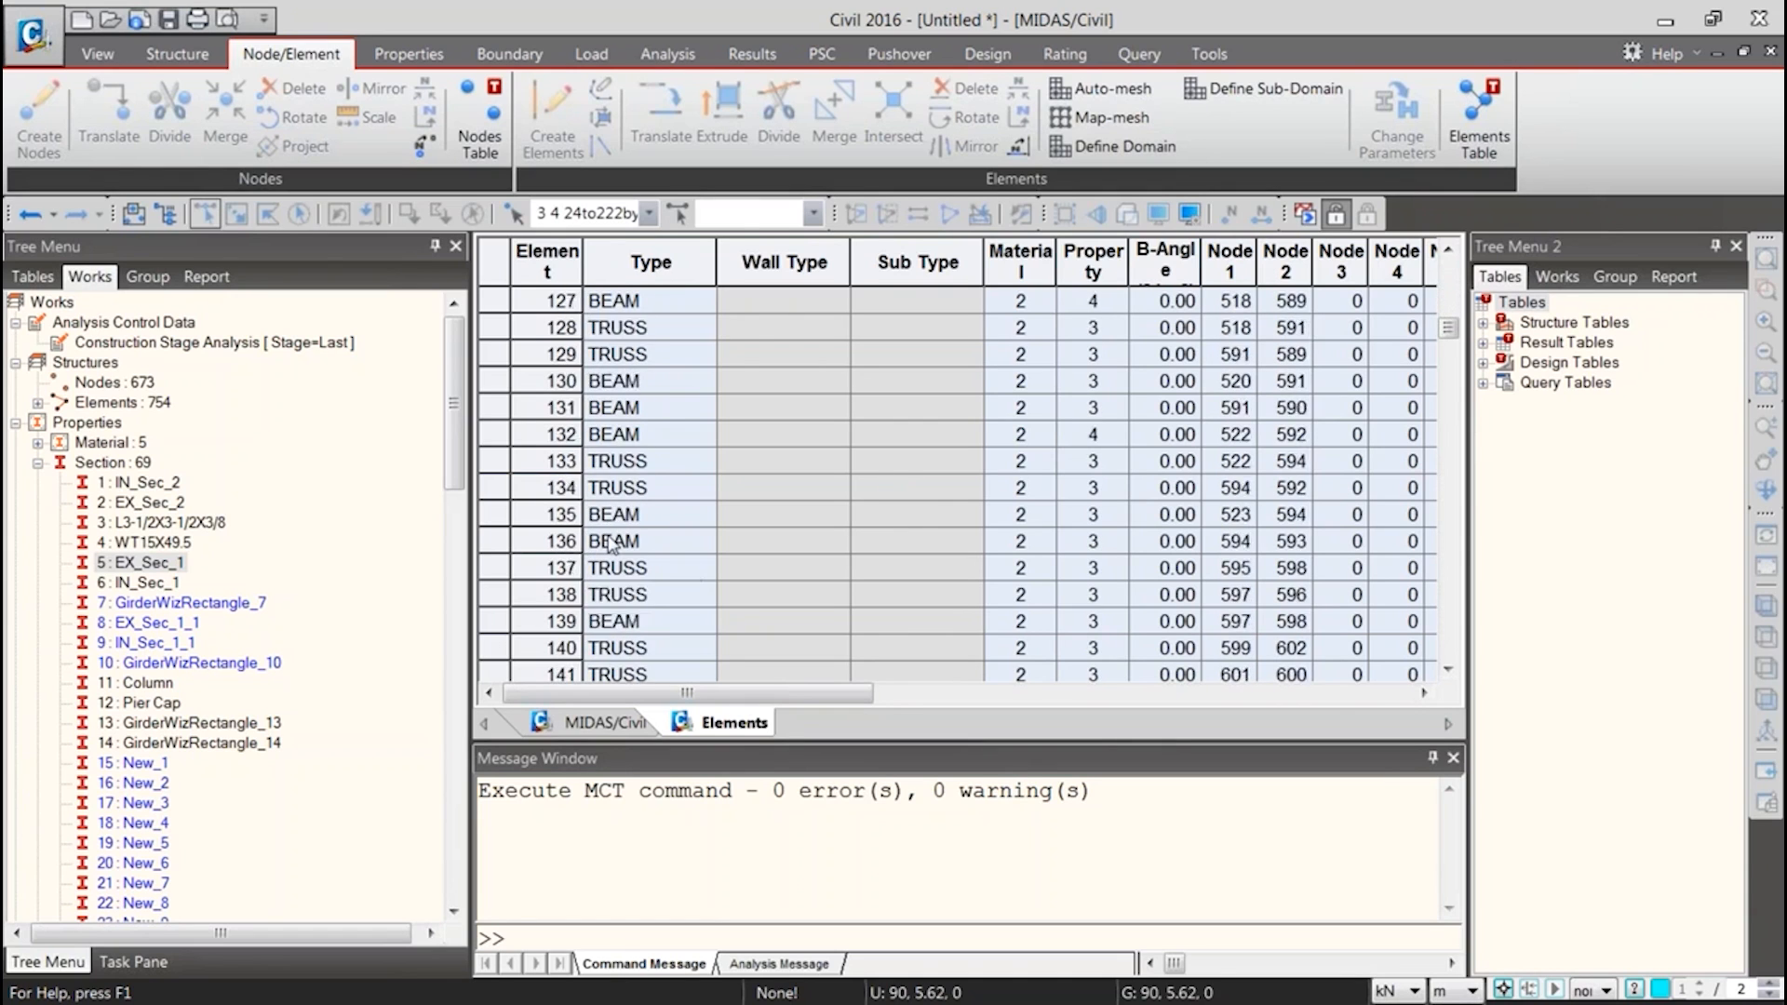
scroll(621, 544, "down", 10)
Dismiss saving the model and examine the Elements Table rows from element 205 through to element 754
key("ctrl+s")
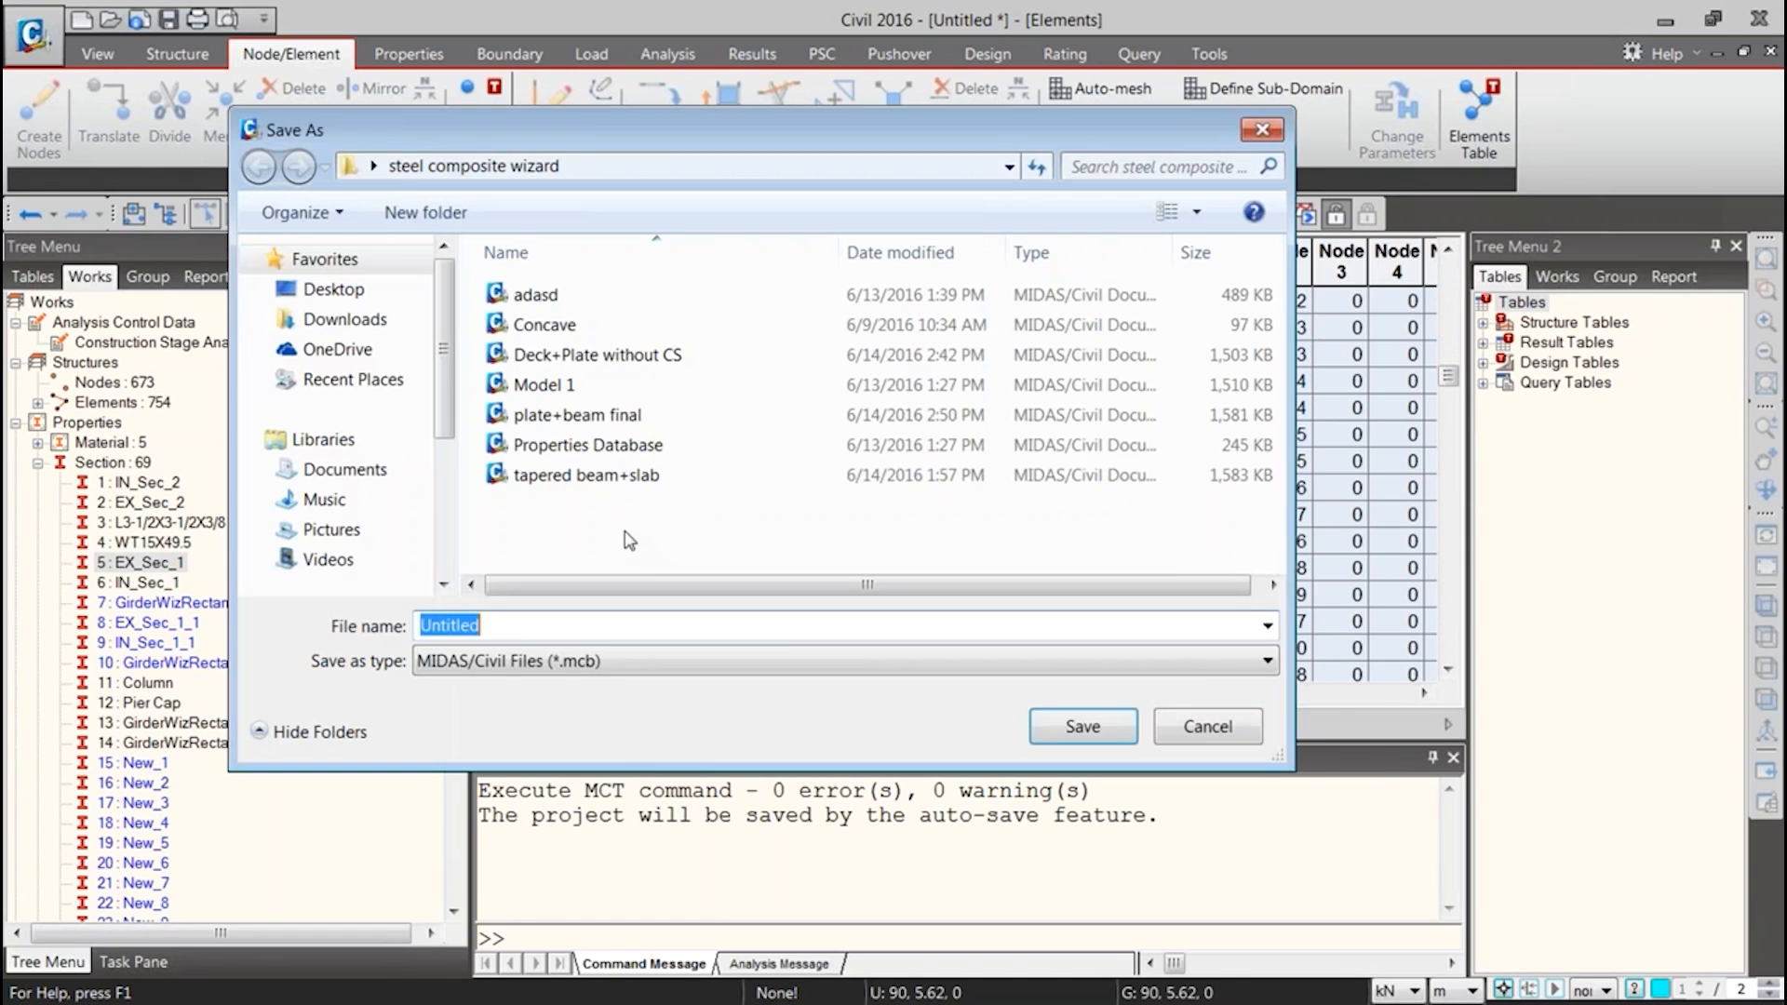
left_click(1207, 726)
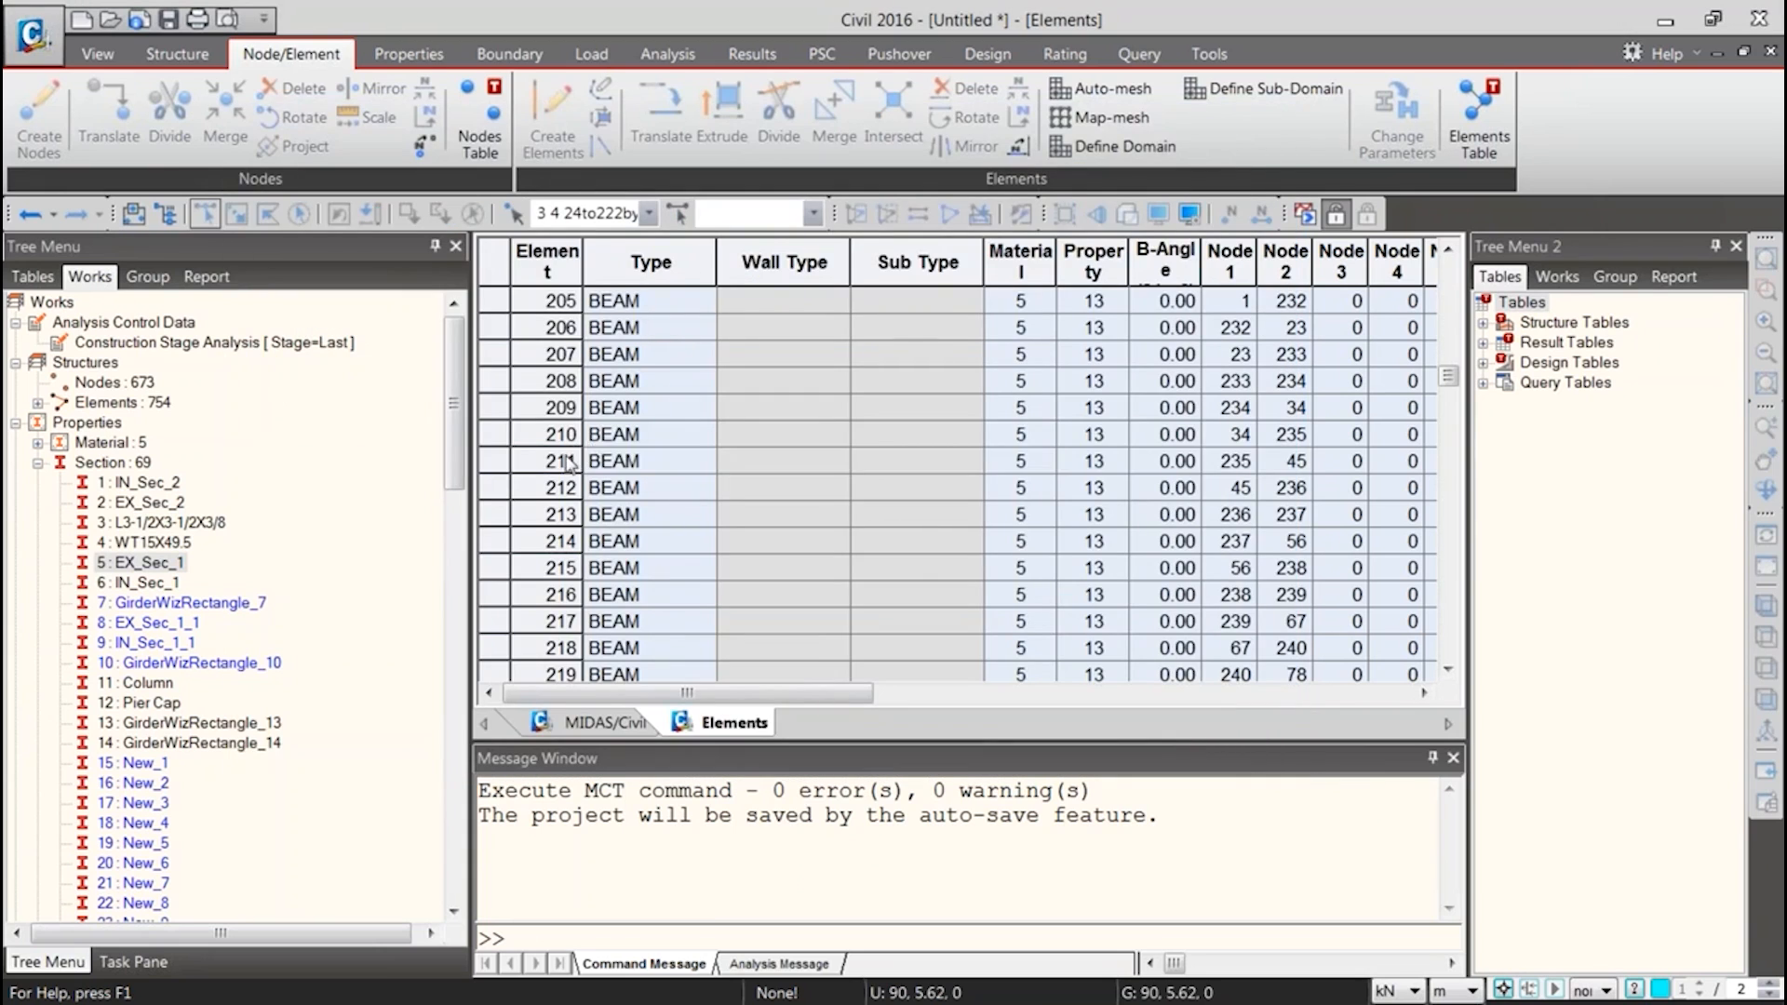
left_click(567, 512)
scroll(568, 502, "down", 20)
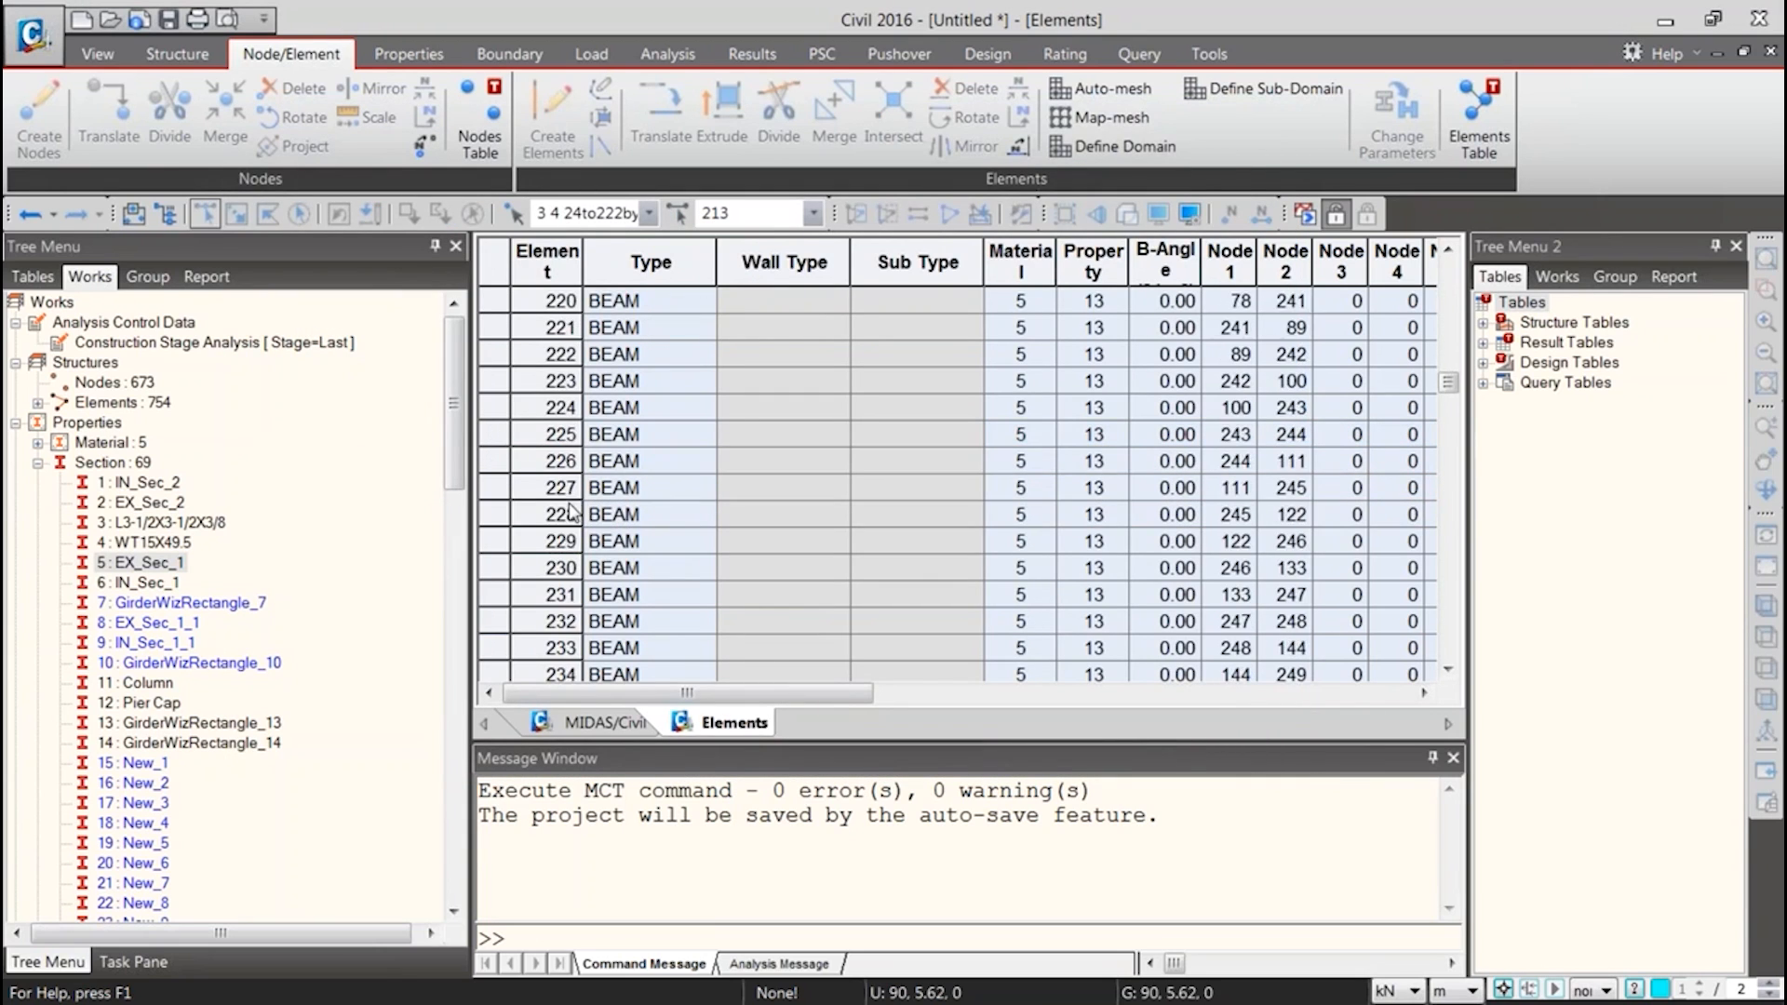
scroll(573, 508, "down", 20)
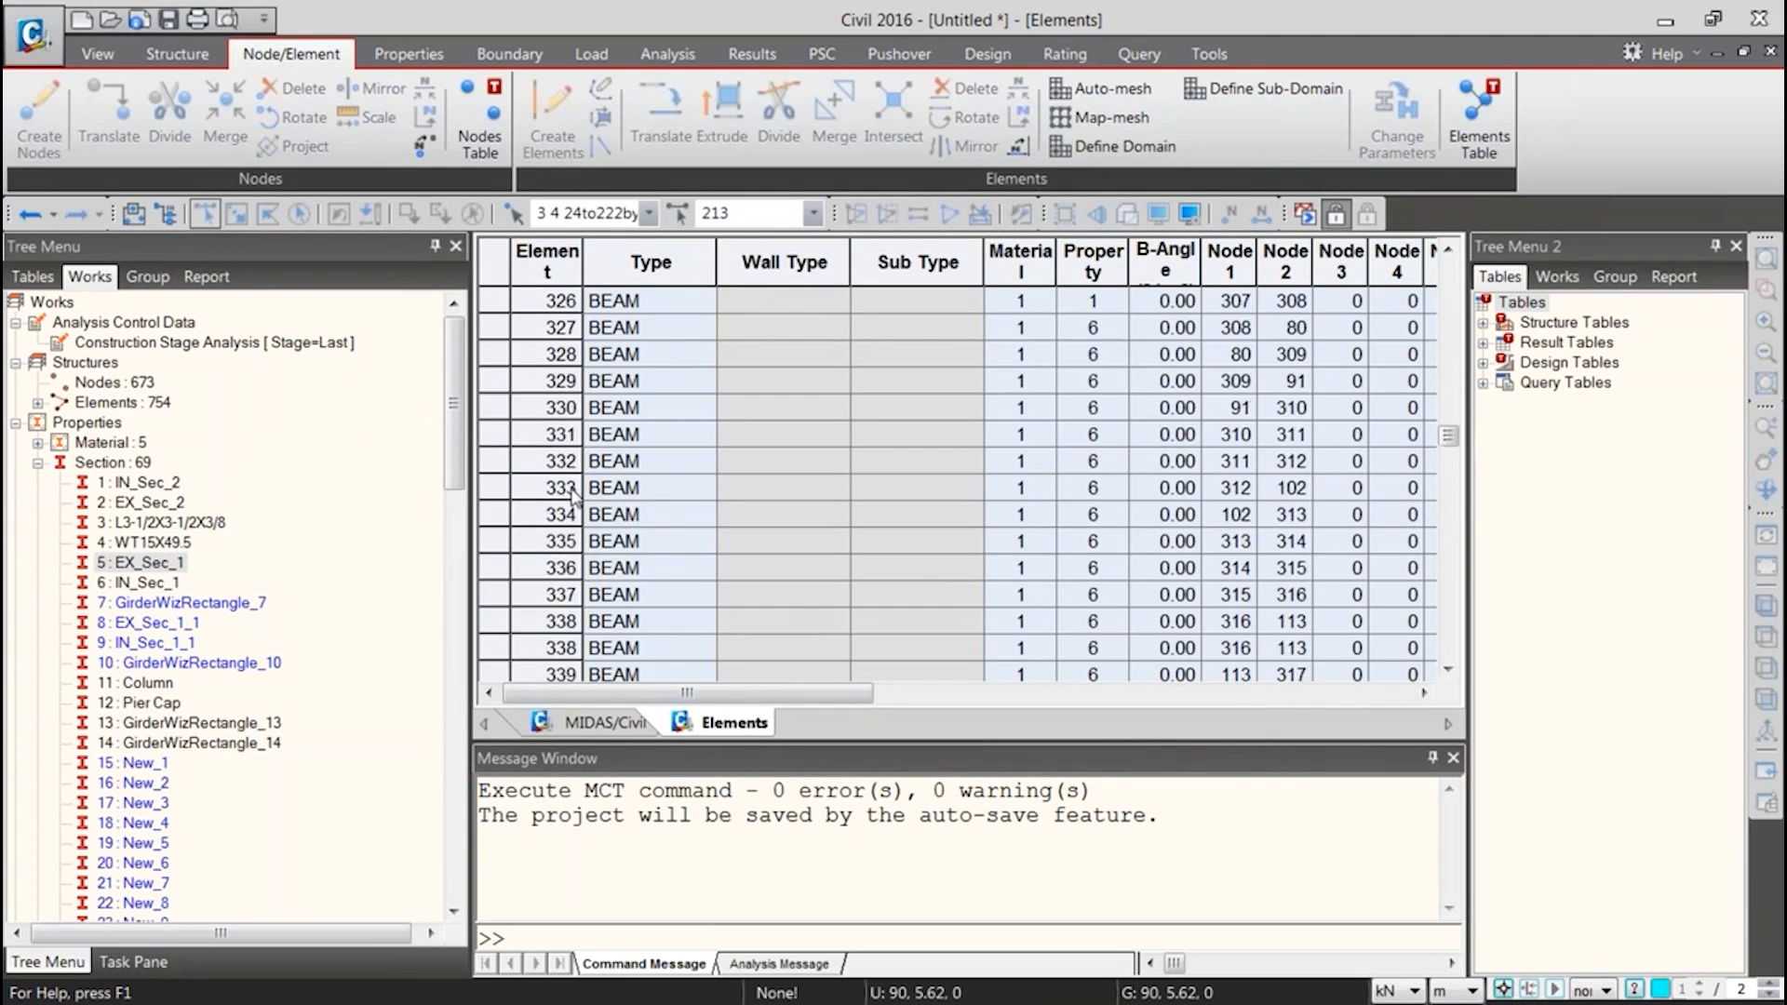
scroll(595, 555, "down", 15)
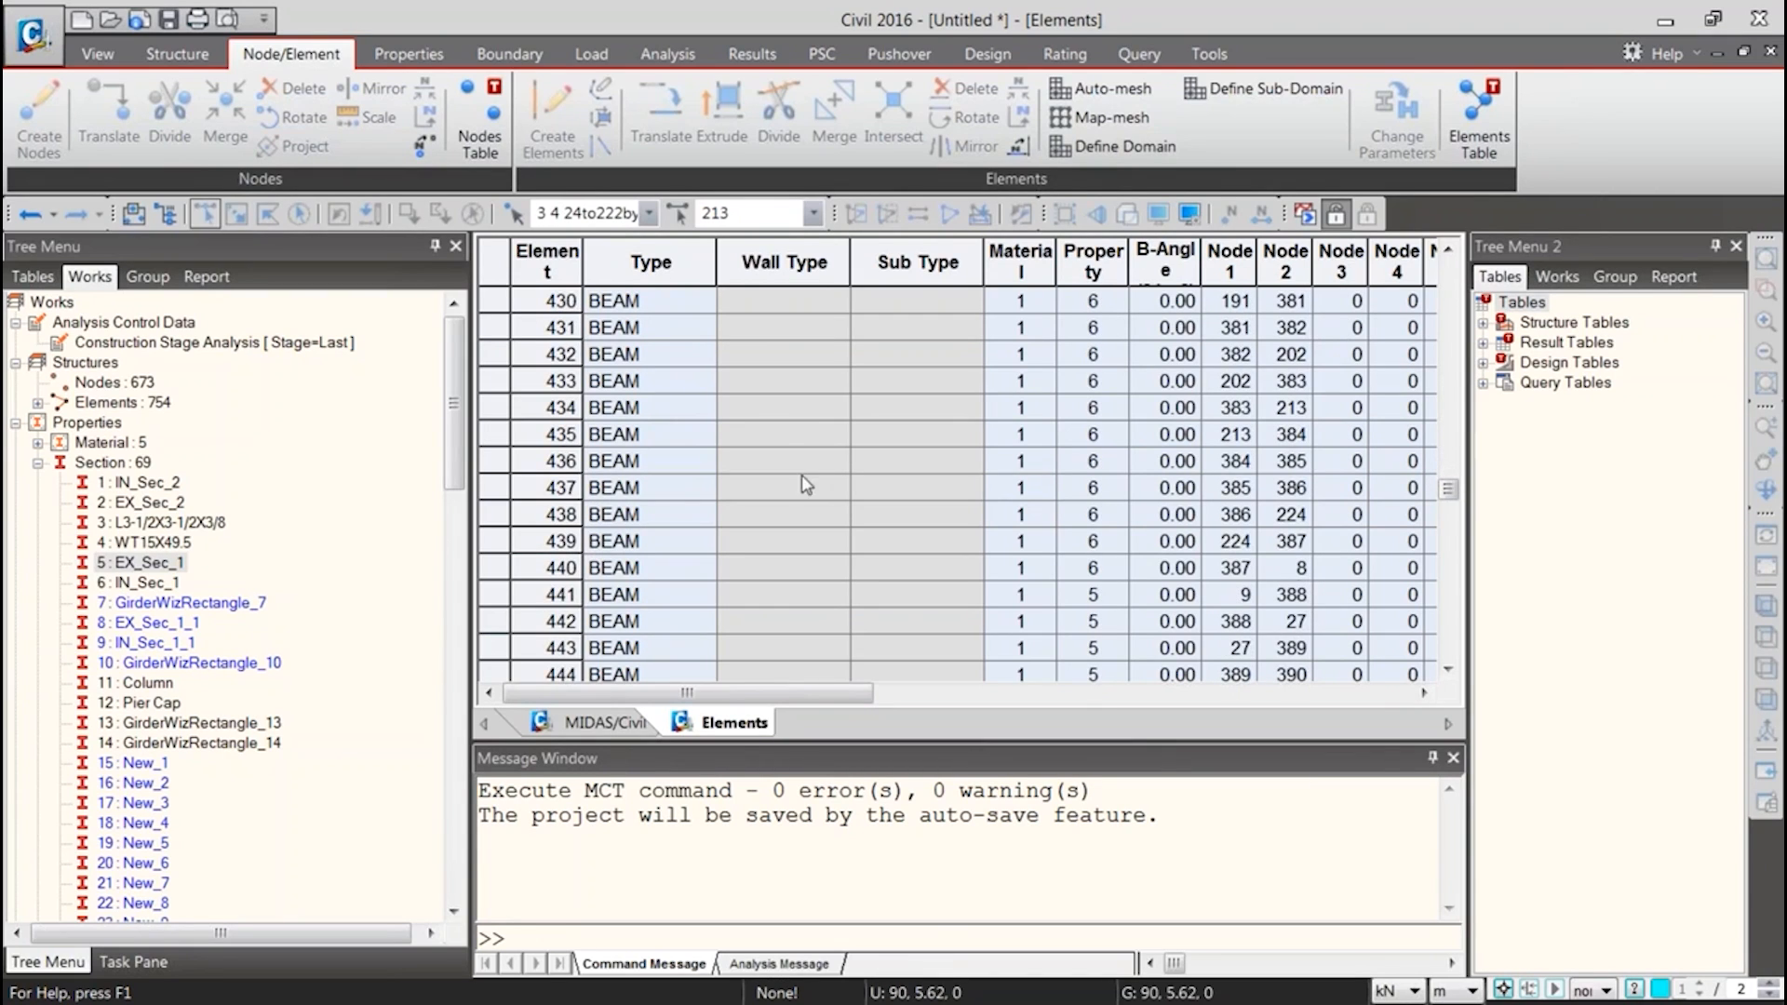
left_click_drag(1444, 496, 1447, 651)
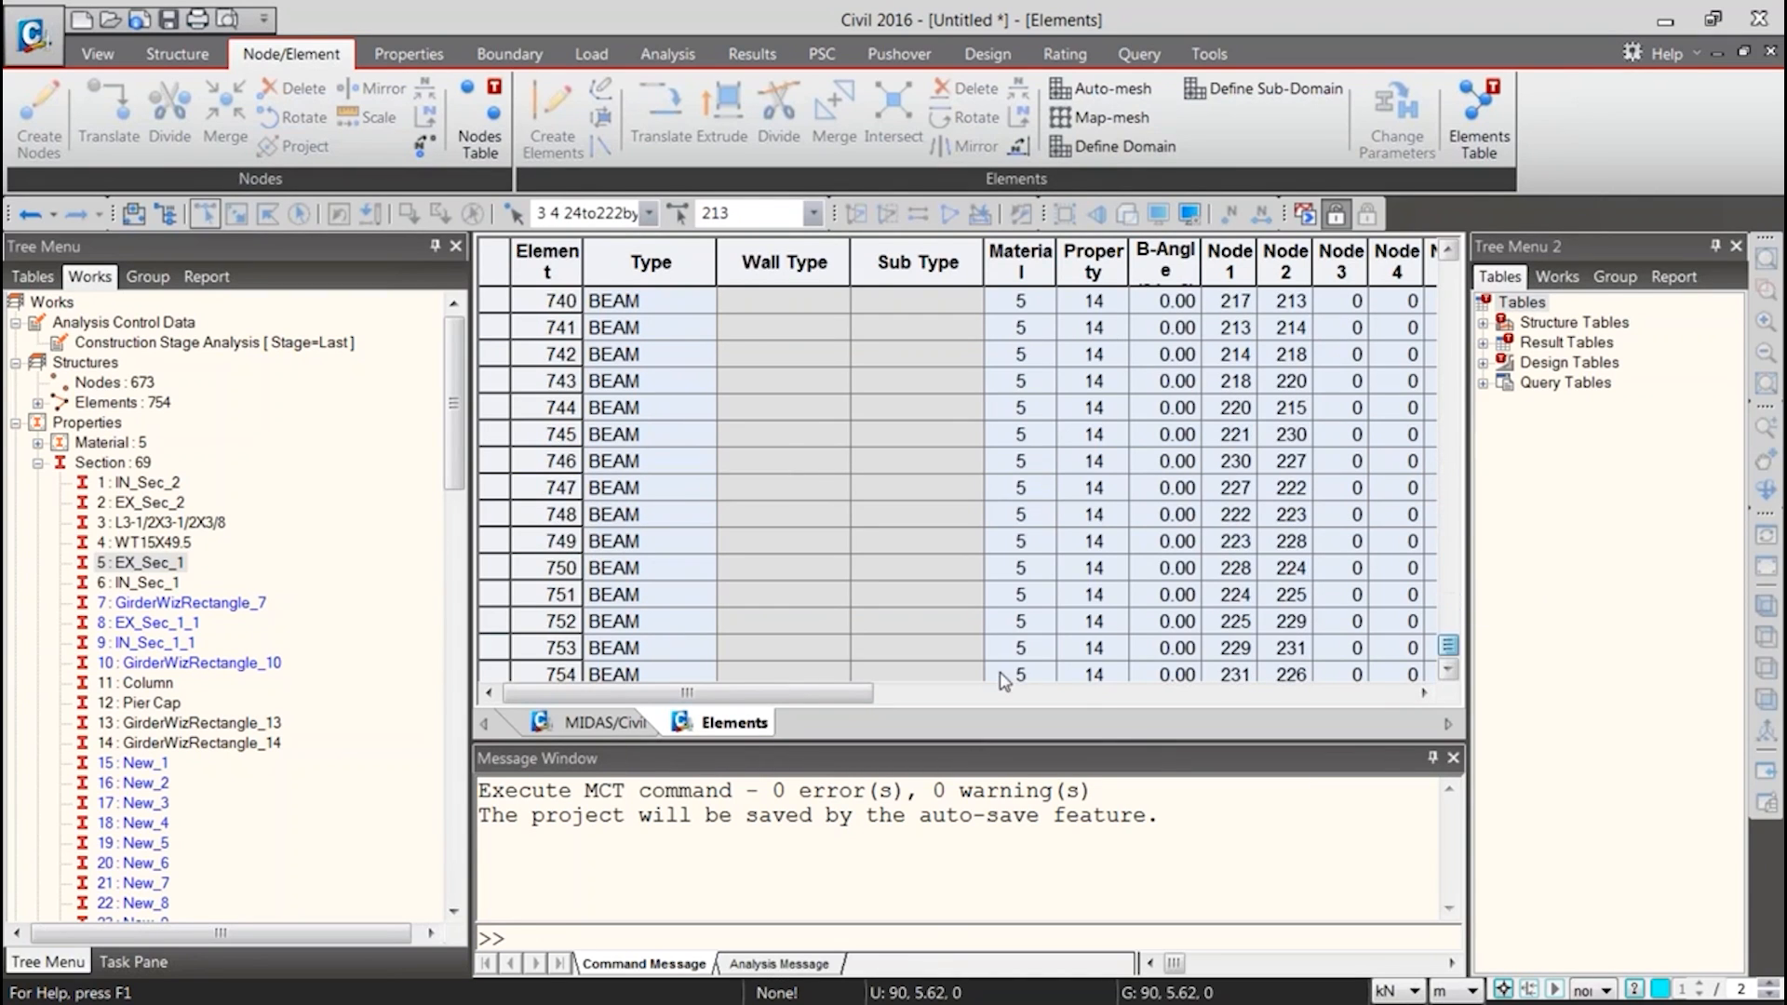
Select all elements of the isolated exterior girder and renumber only the selected elements, starting from element number 1000
left_click(604, 722)
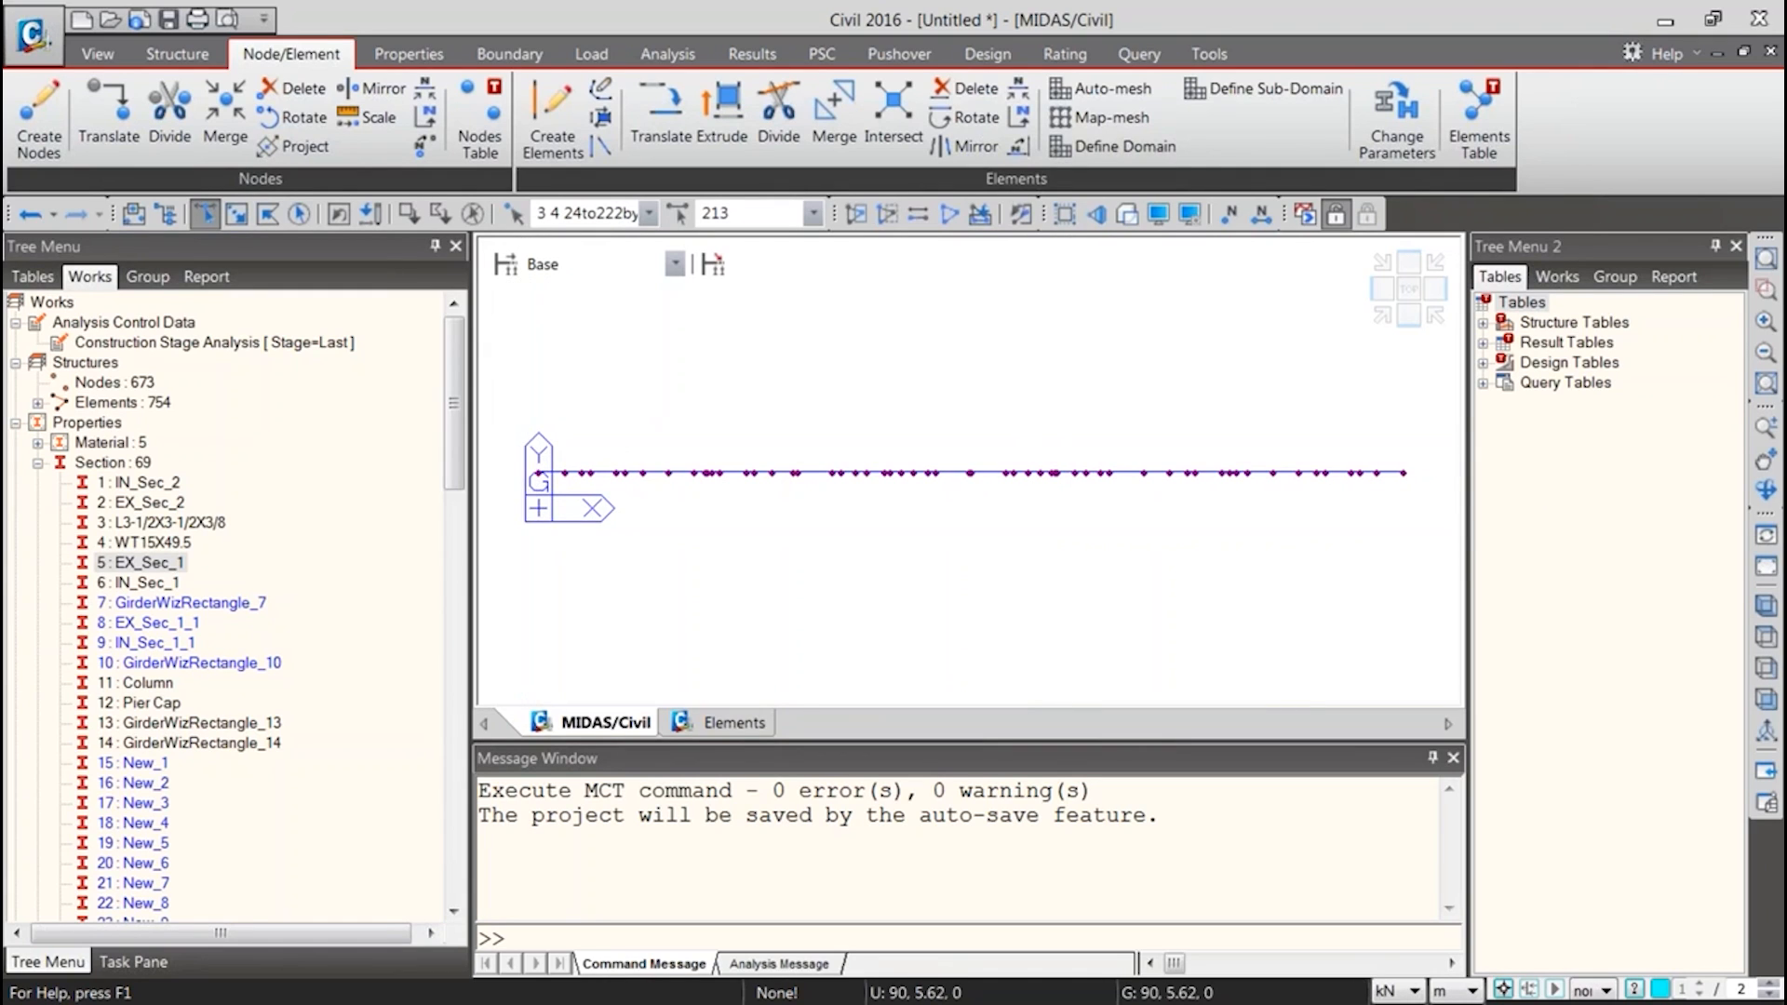
left_click_drag(502, 417, 1402, 537)
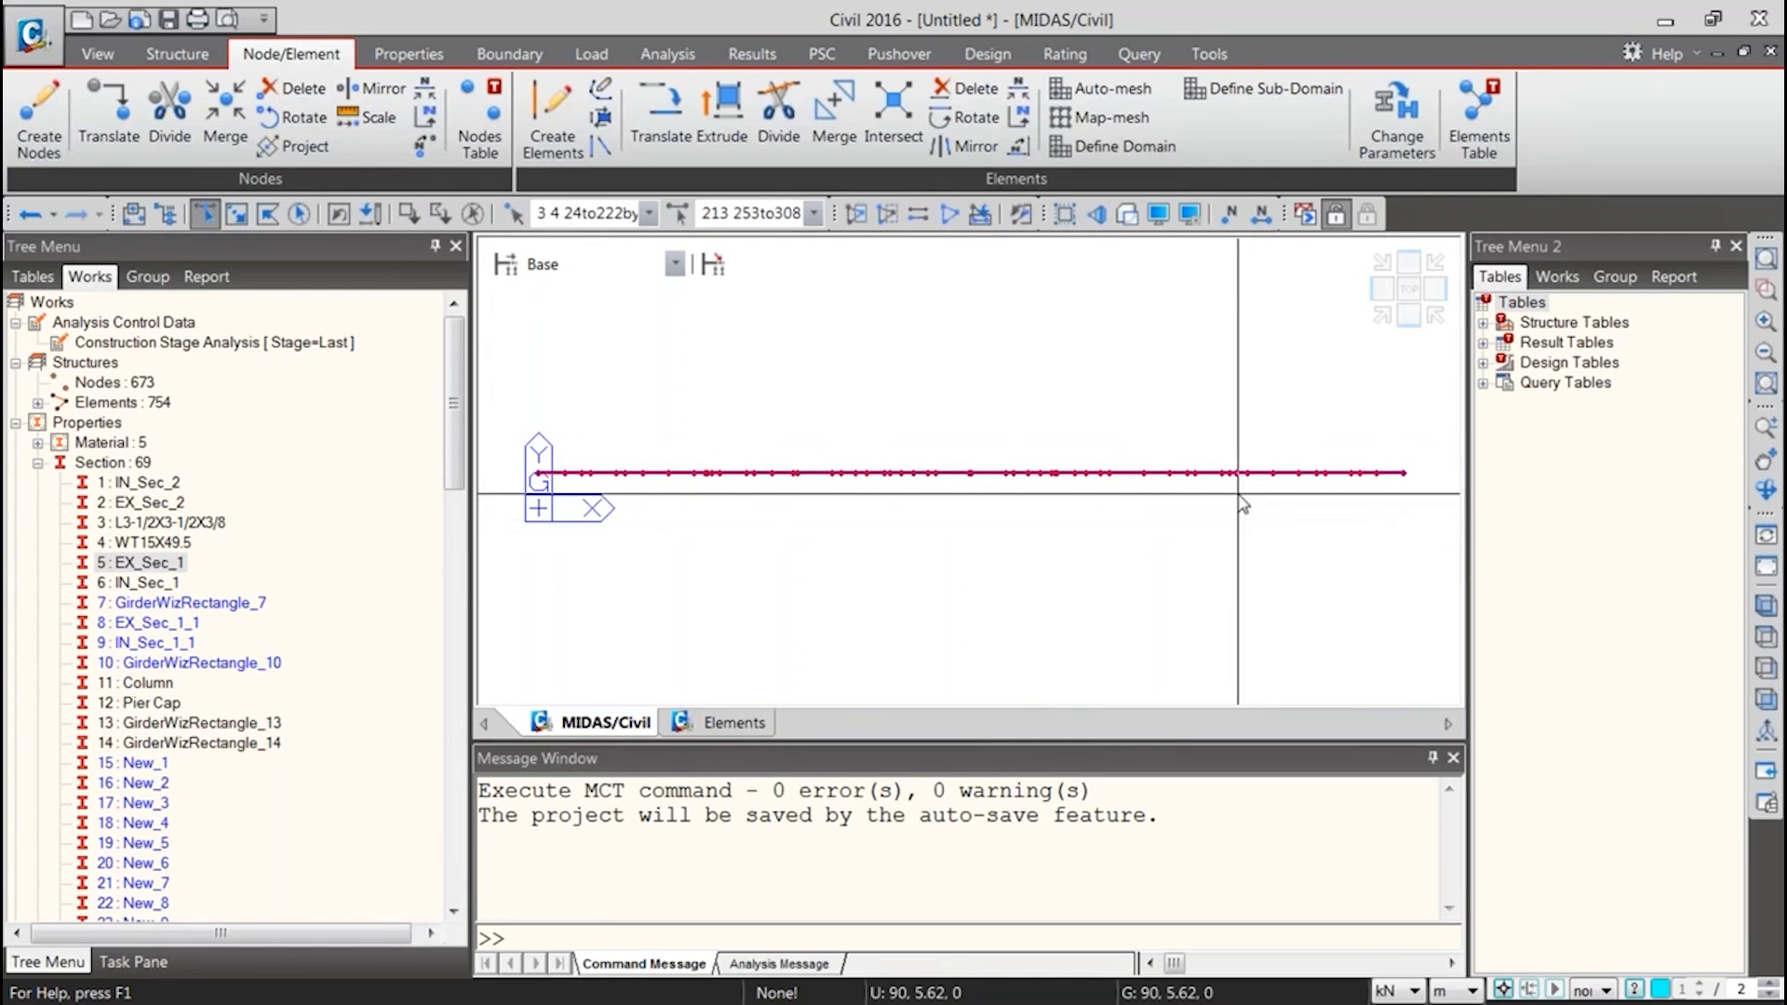
left_click(1021, 118)
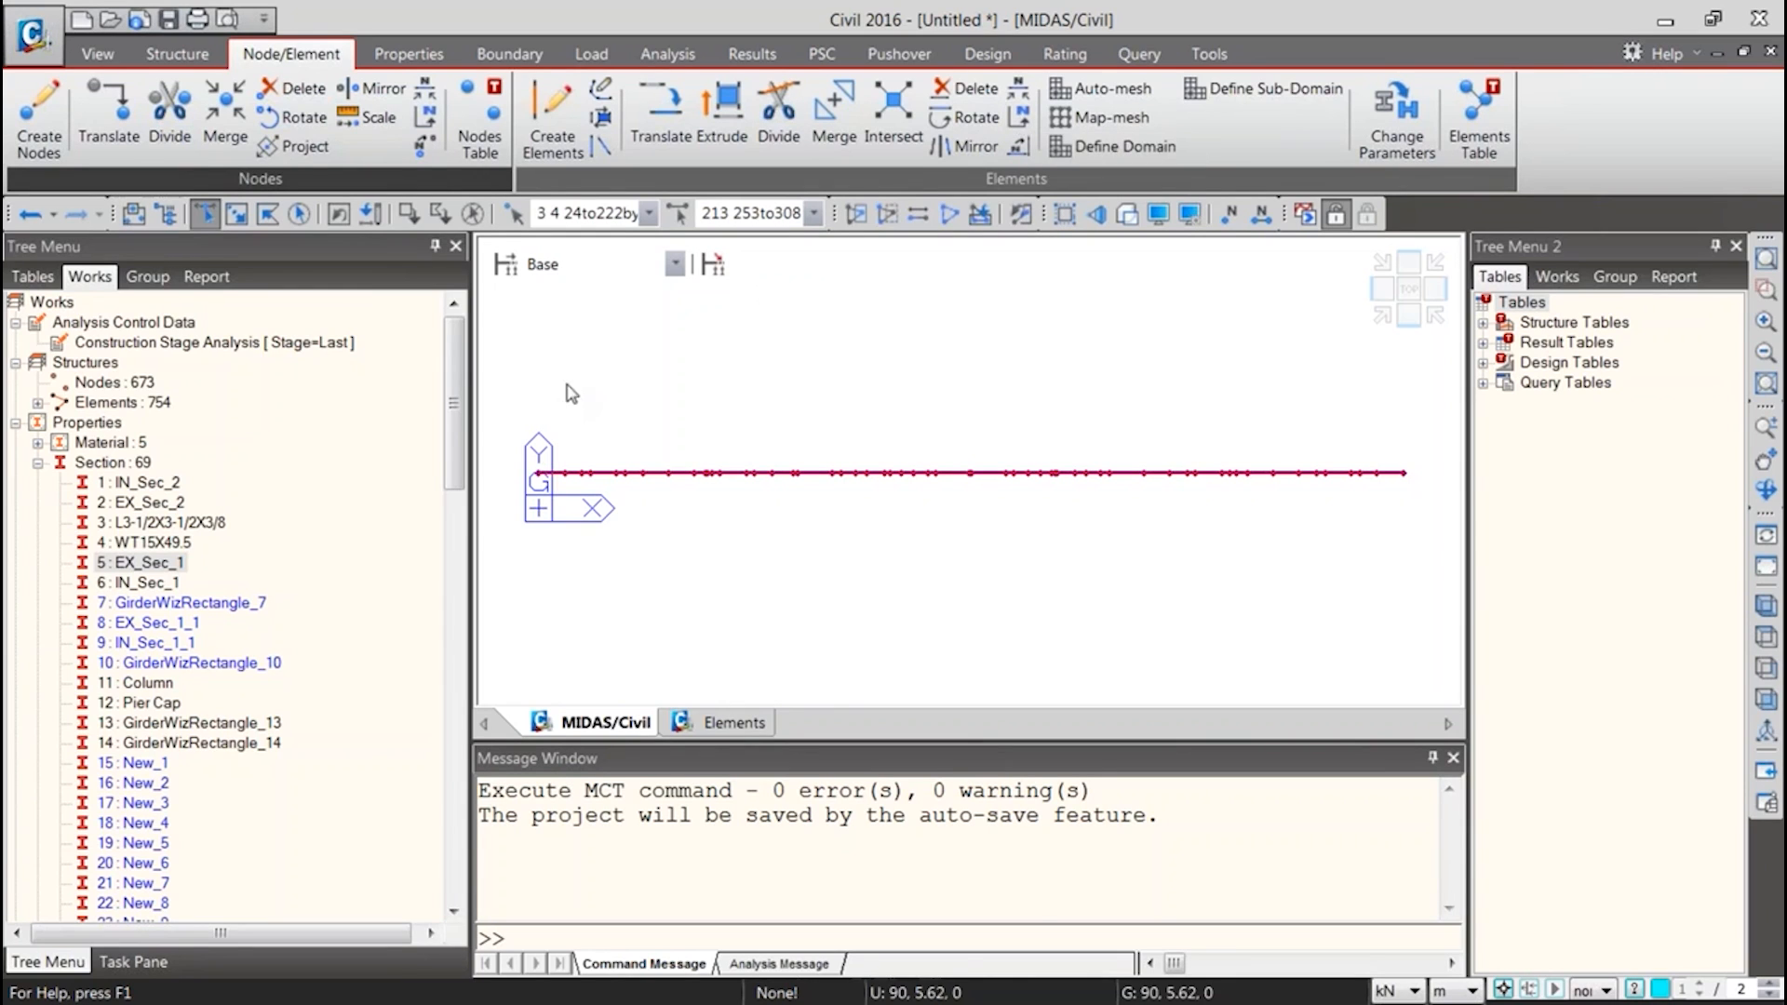
mouse_move(453, 502)
left_mouse_down()
mouse_move(453, 625)
mouse_move(456, 476)
left_mouse_up()
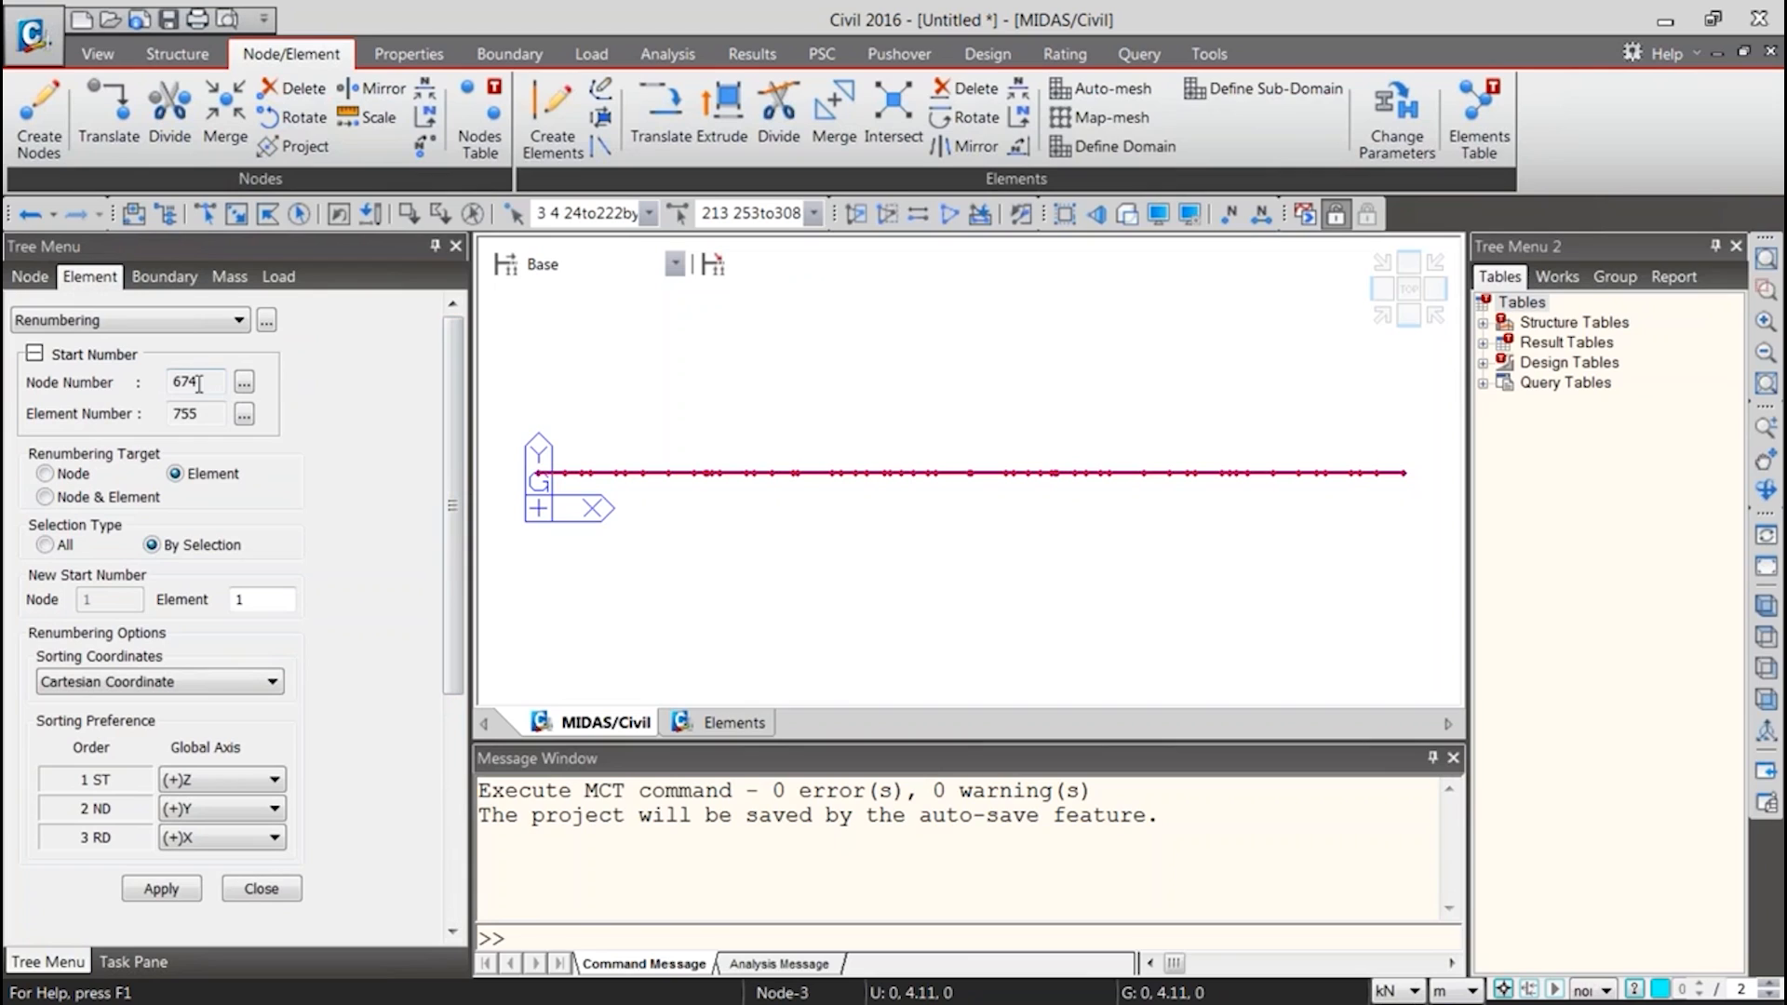
left_click_drag(203, 415, 142, 415)
scroll(438, 547, "down", 3)
left_click(261, 413)
type("000")
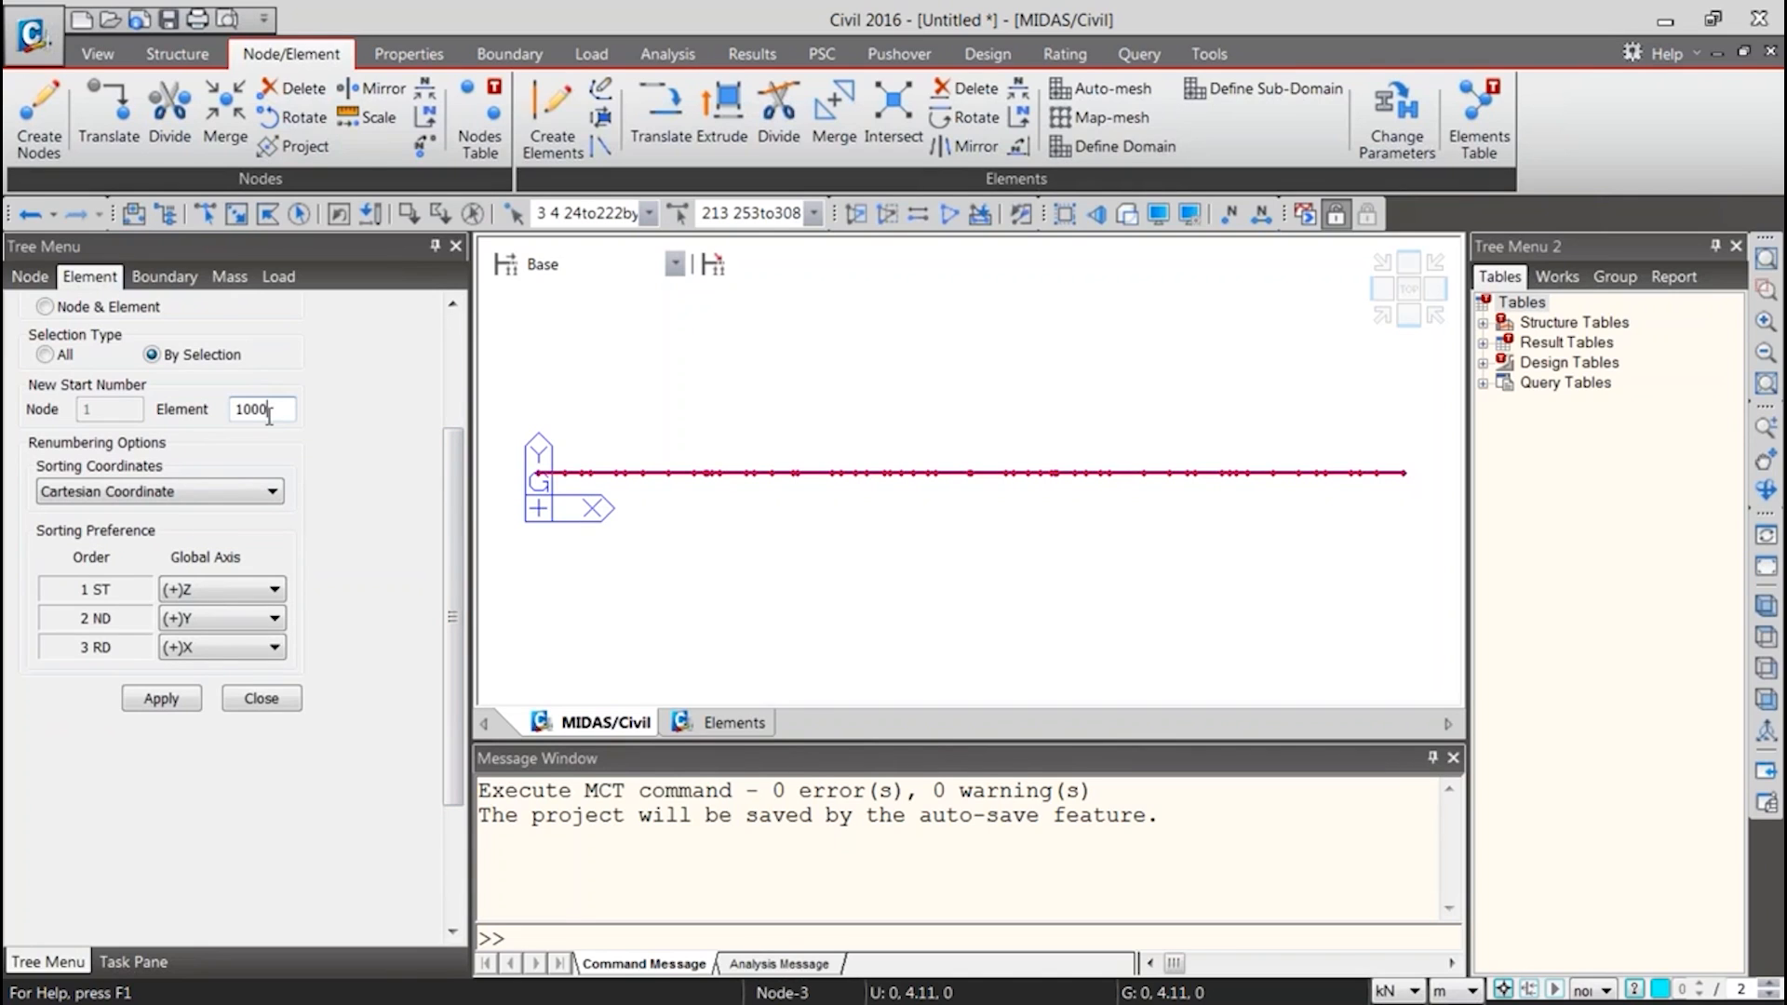
left_click(186, 696)
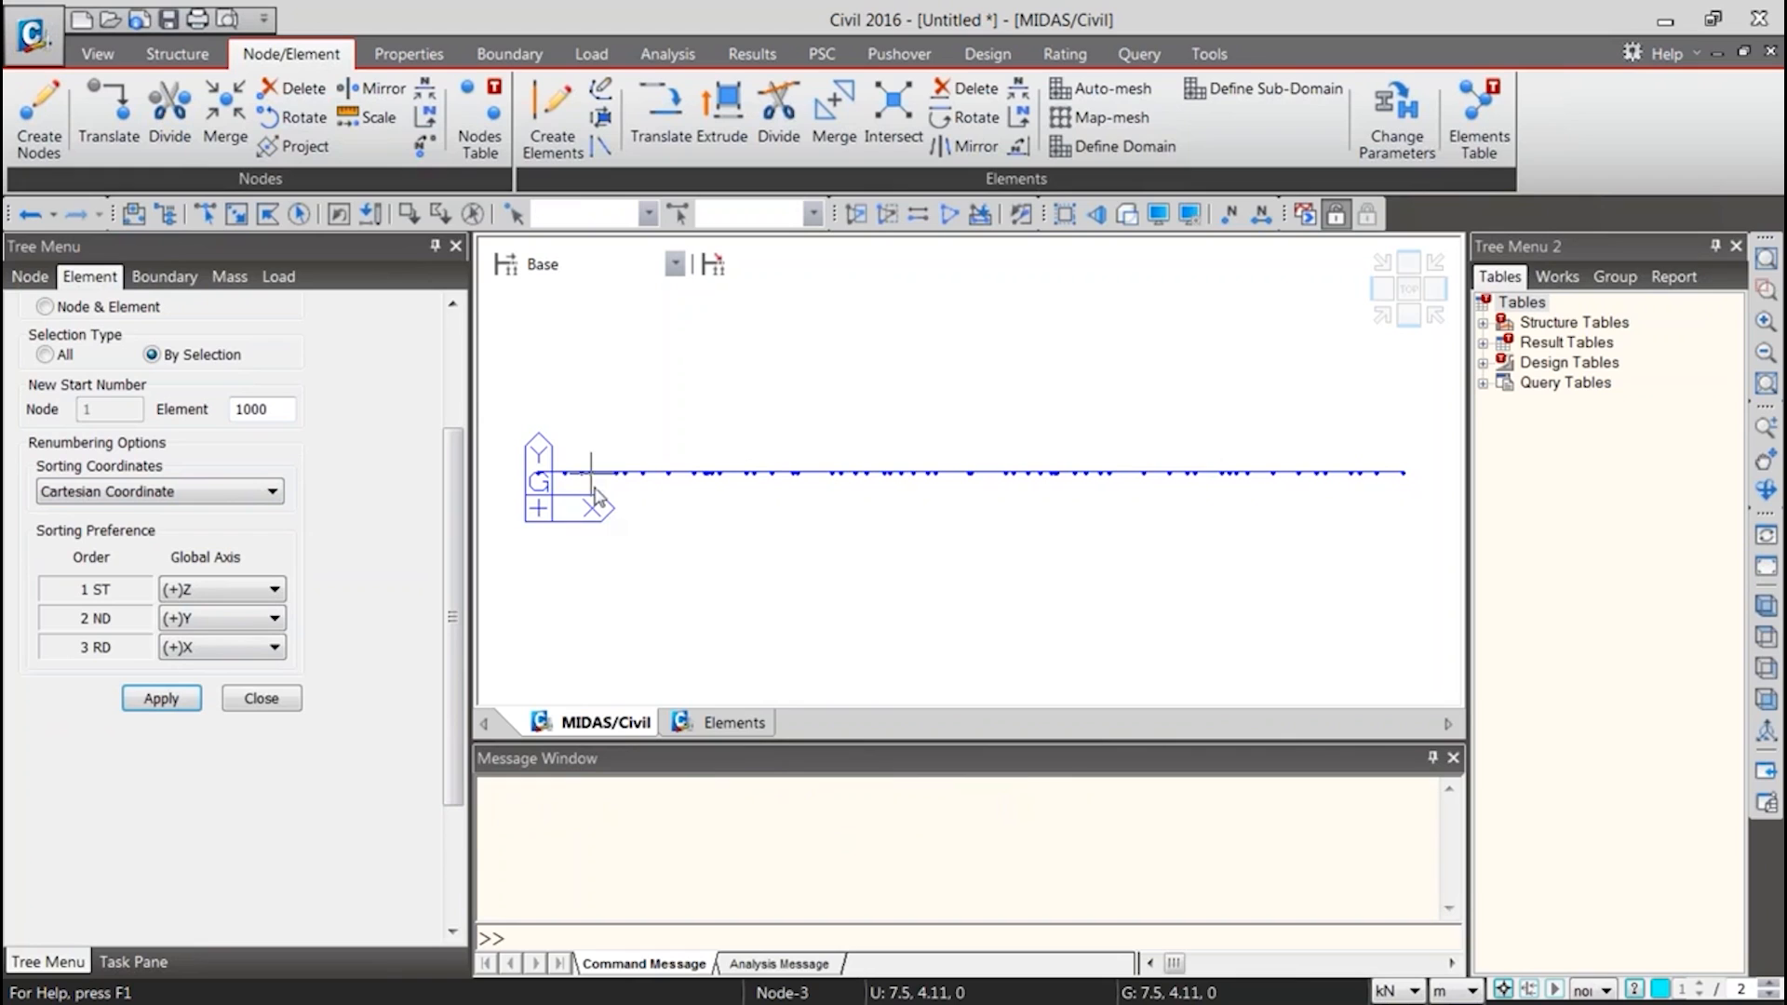
Display the element numbers on the girder, examine the new numbering along its length, and hide the numbers again
left_click(1261, 214)
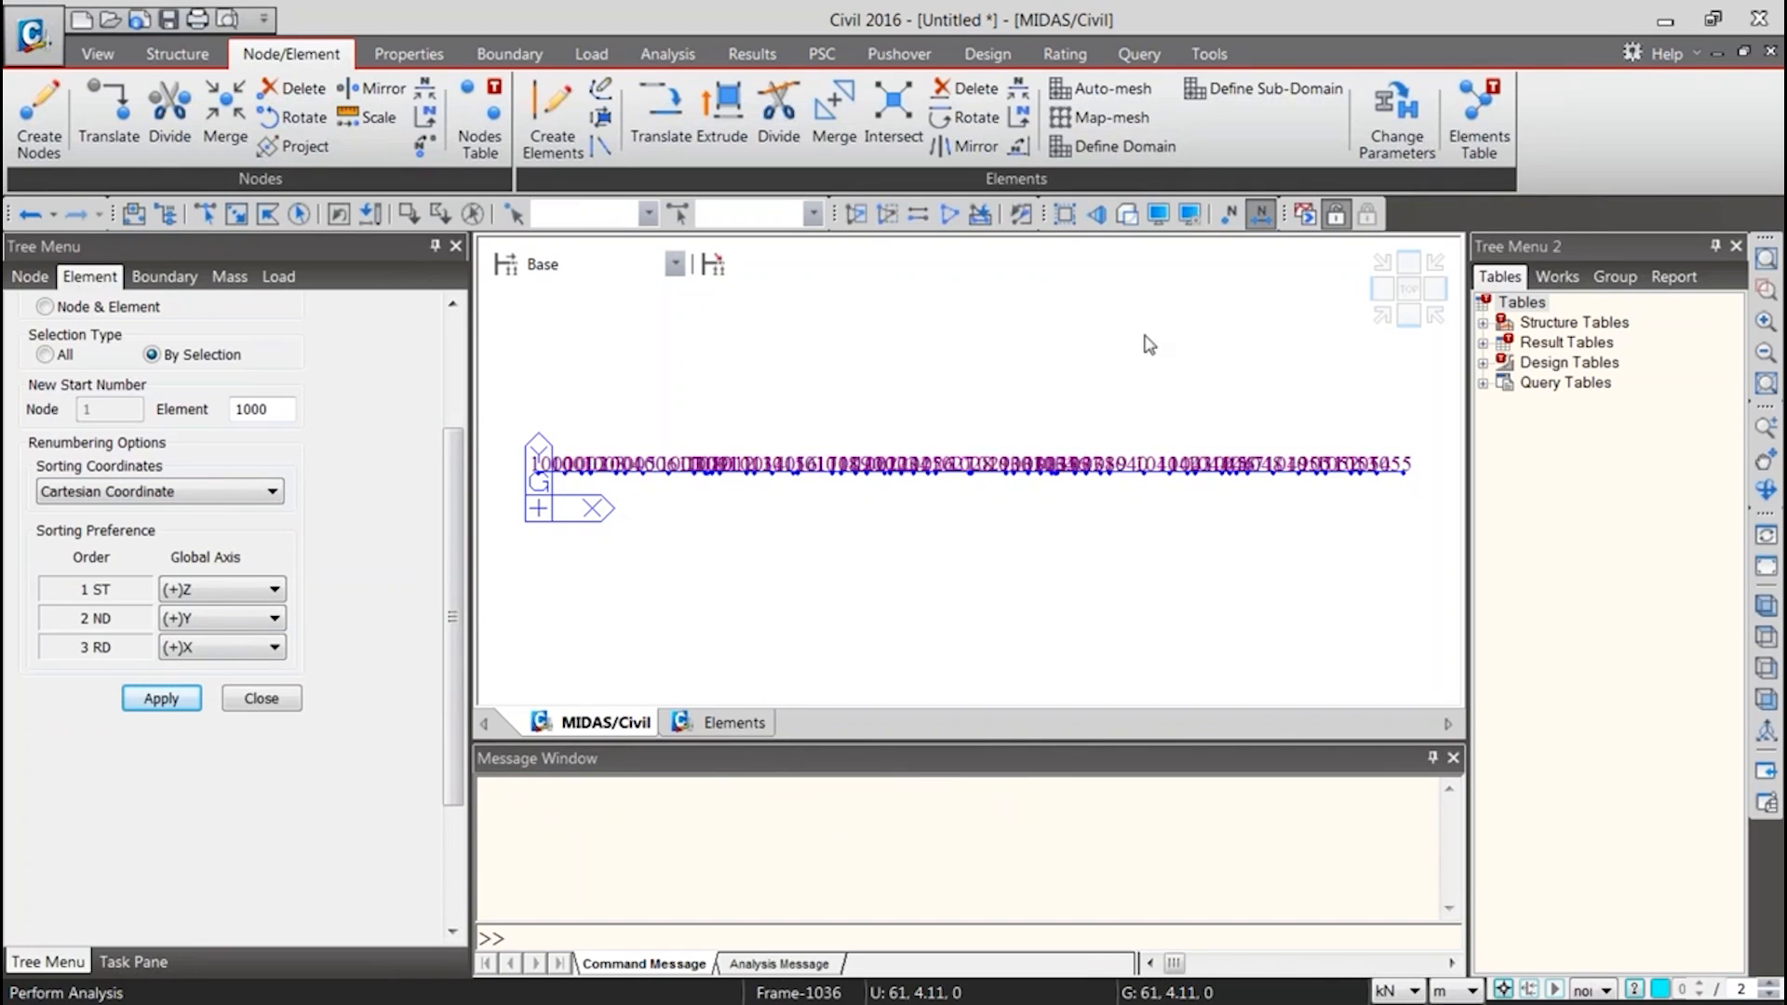
middle_click_drag(605, 473, 803, 689)
middle_click_drag(854, 570, 536, 282)
middle_click_drag(1085, 528, 790, 528)
middle_click_drag(1208, 521, 822, 527)
middle_click_drag(999, 507, 882, 495)
scroll(983, 506, "down", 5)
middle_click_drag(1091, 510, 1012, 518)
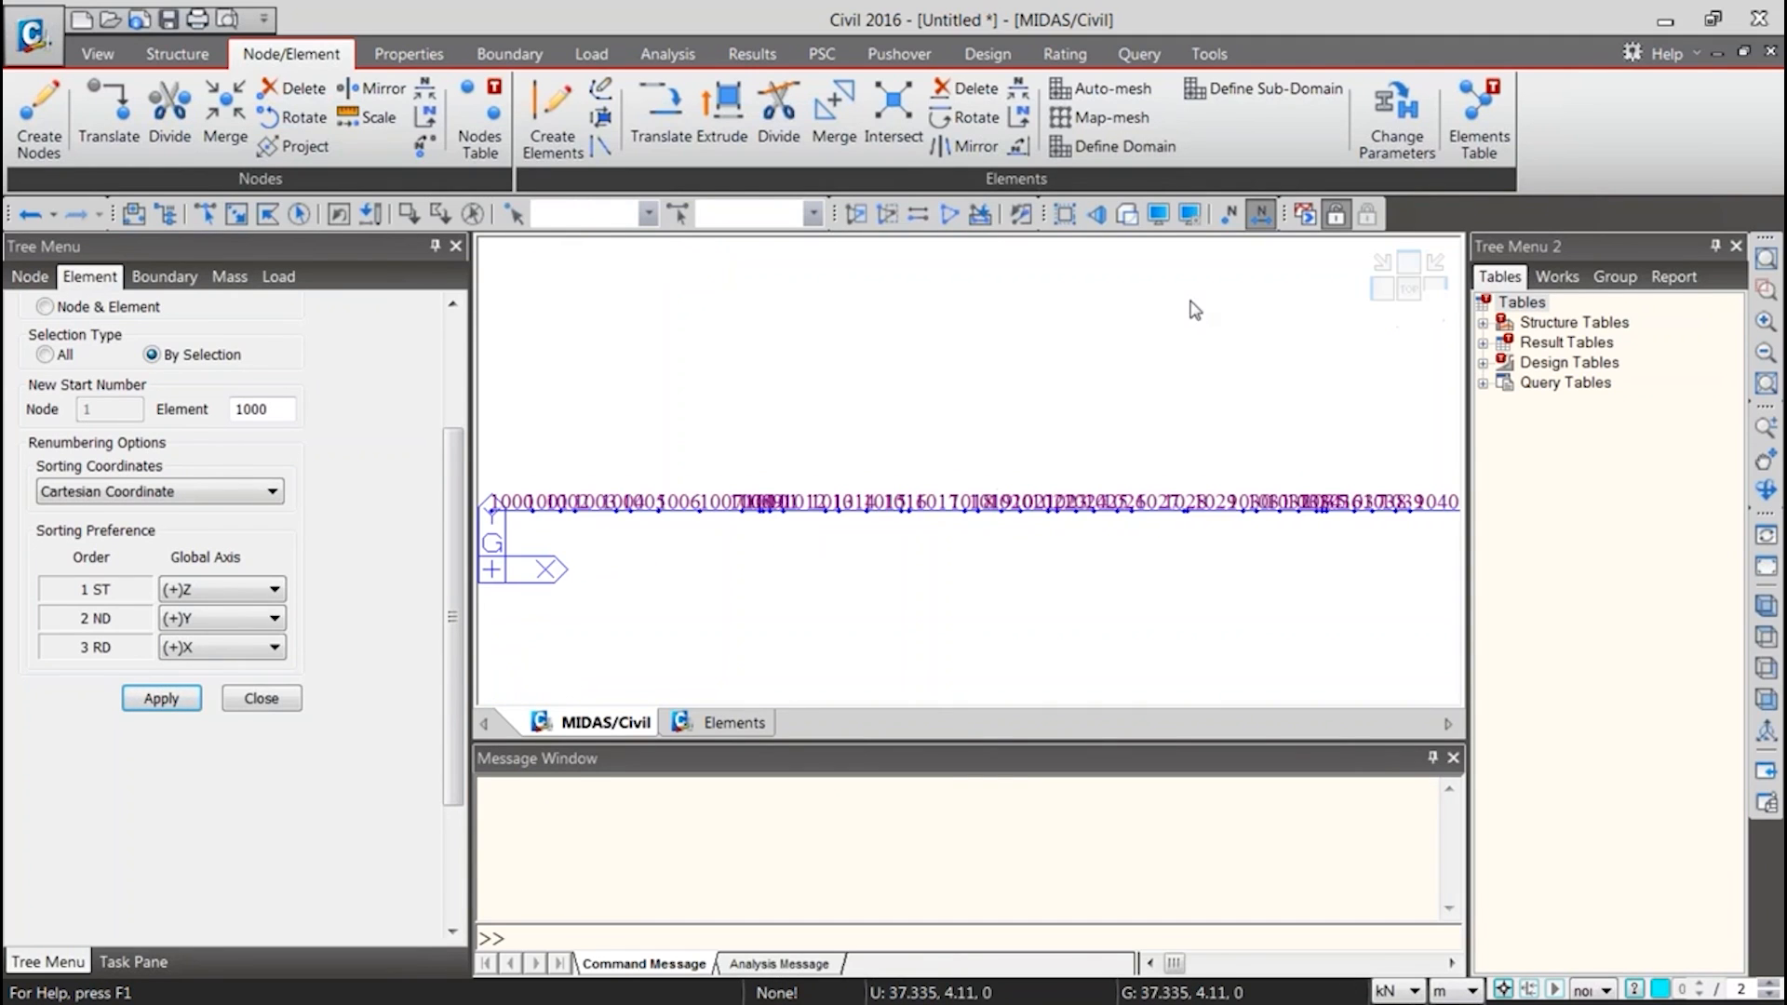
left_click(1260, 214)
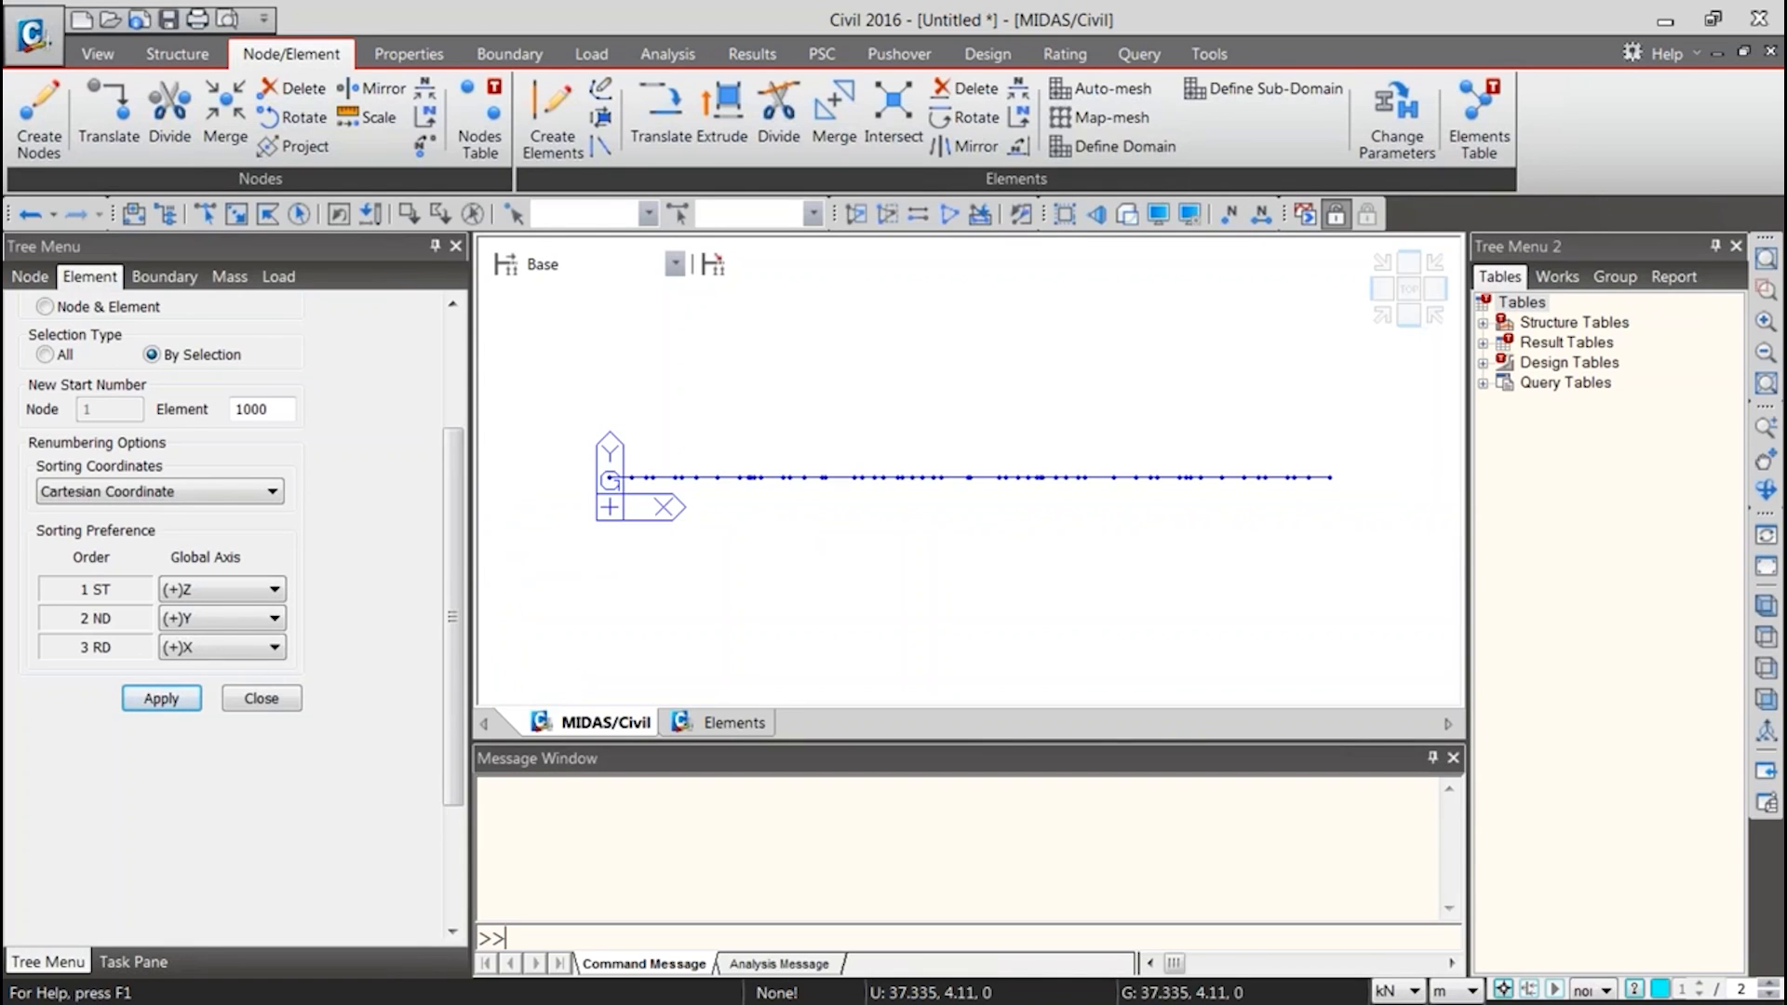
Examine the renumbered girder elements 1000 to 1055 and their assigned properties in the Elements Table
left_click(731, 724)
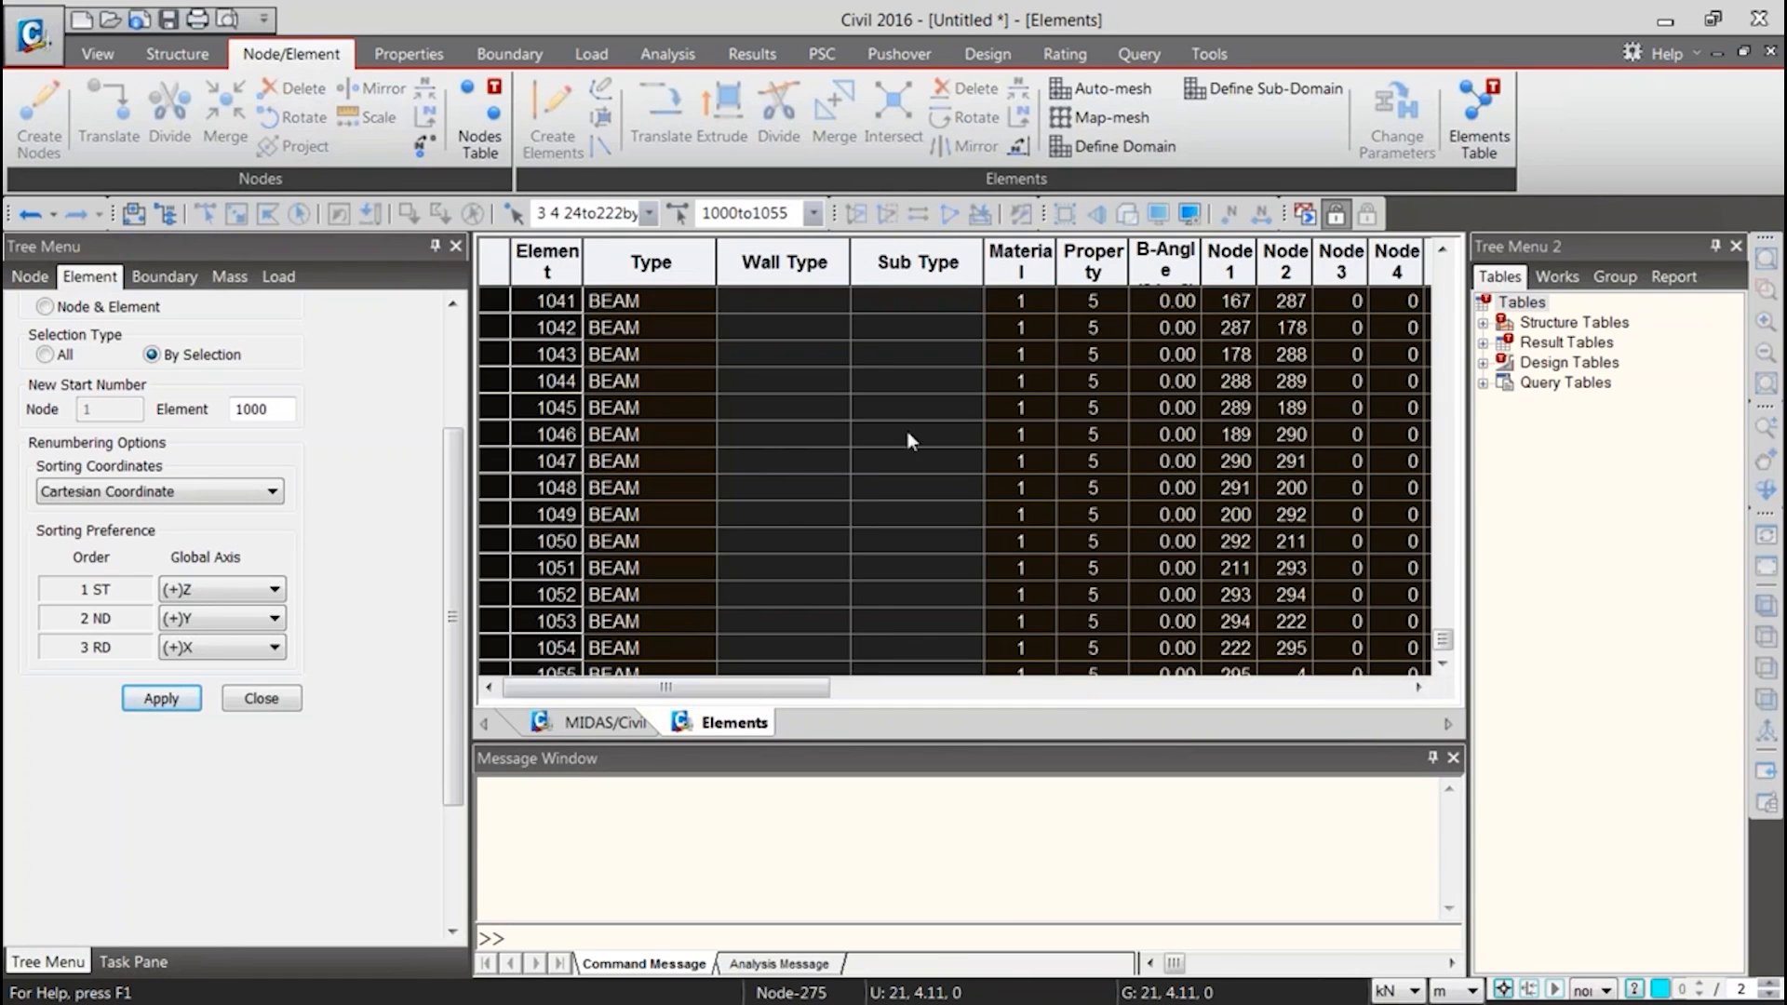
left_click_drag(1441, 640, 1442, 592)
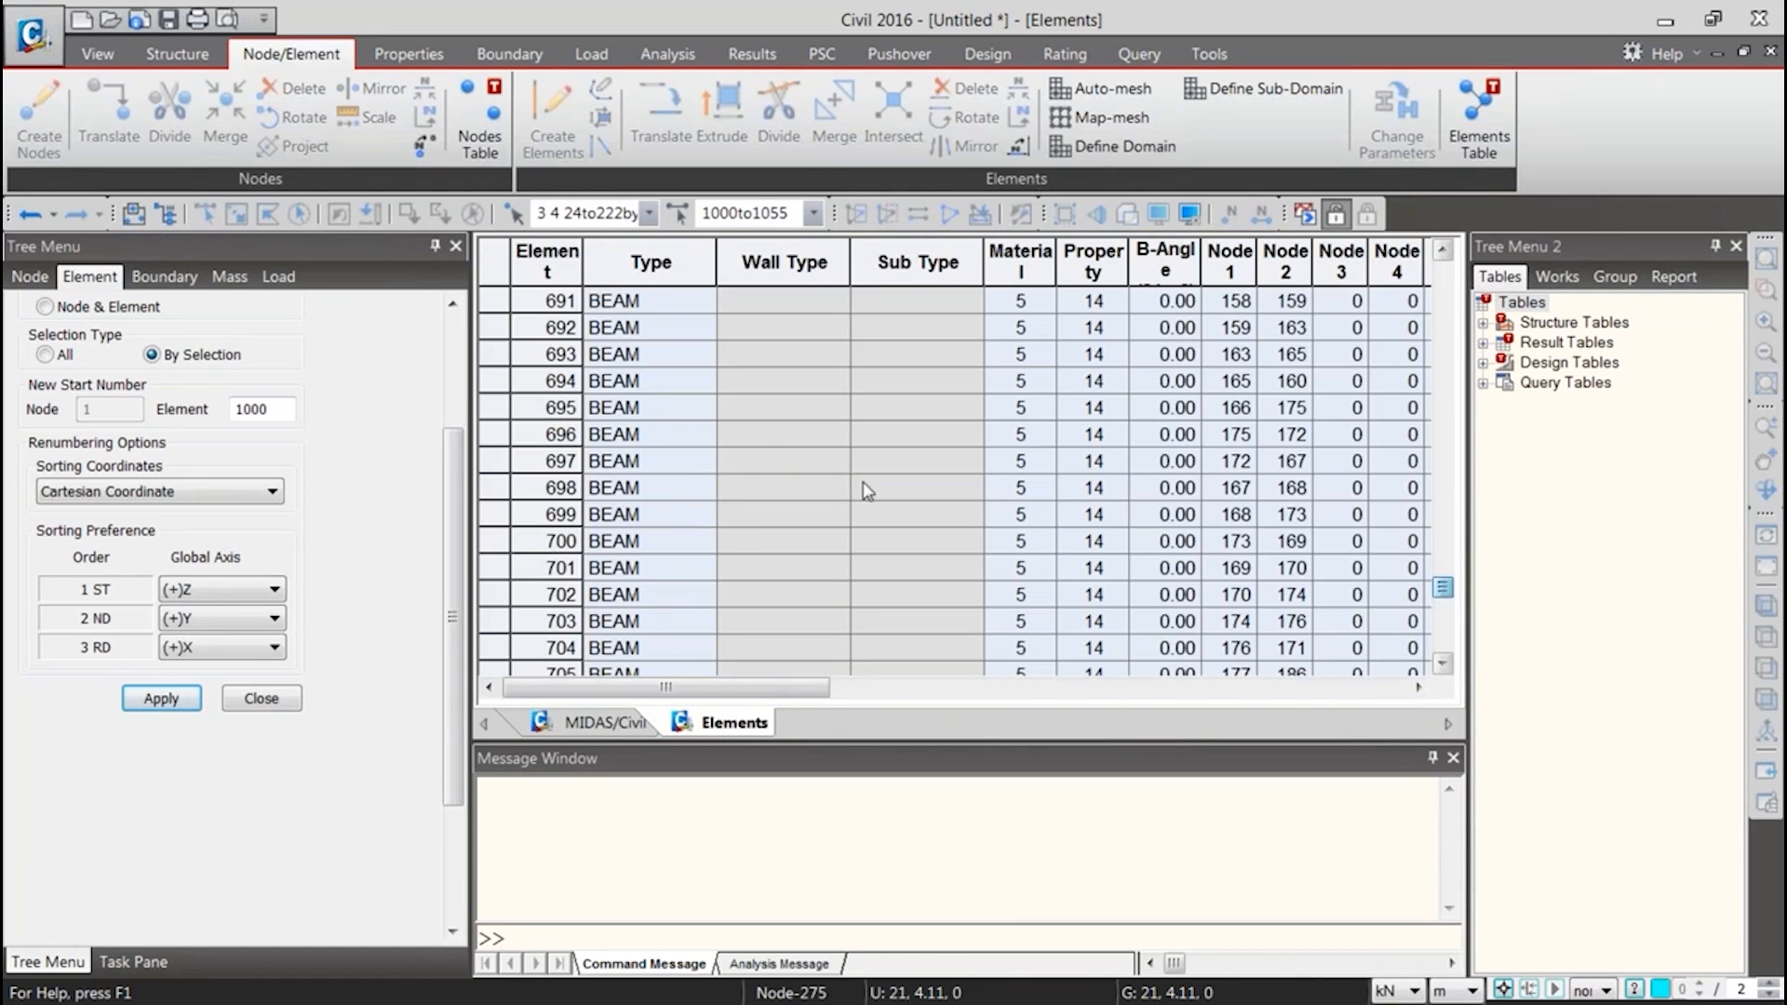
scroll(752, 542, "down", 20)
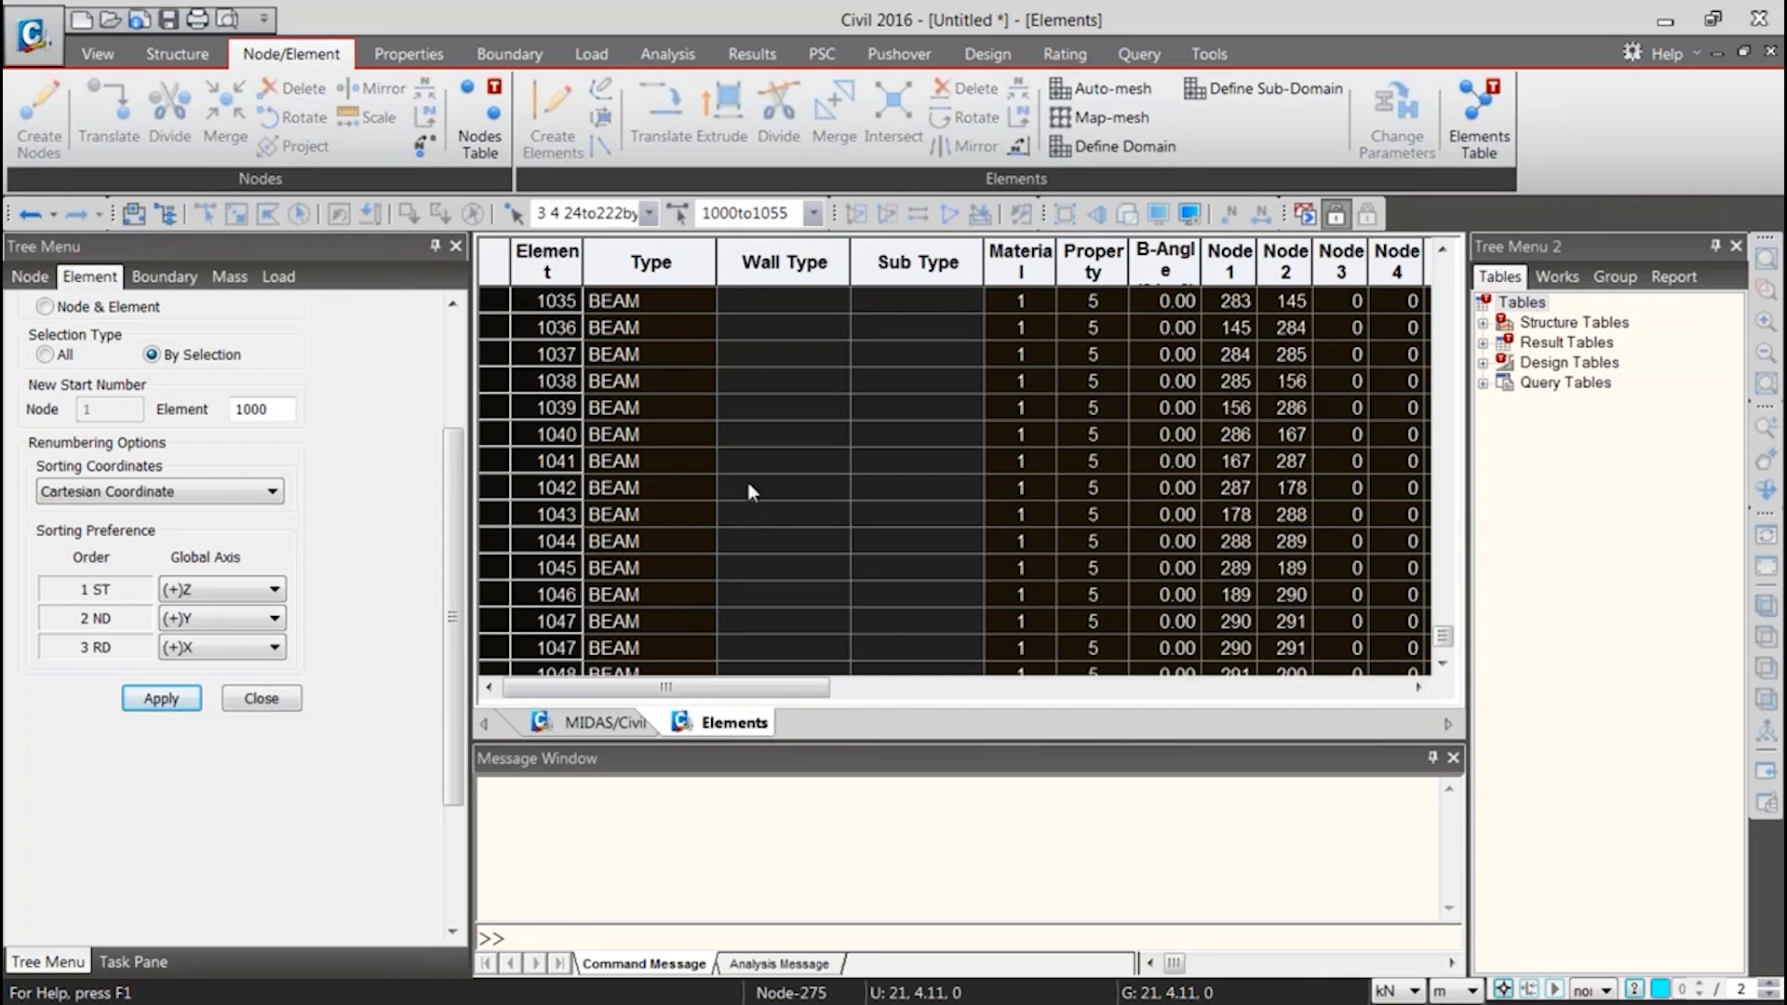
scroll(858, 516, "up", 16)
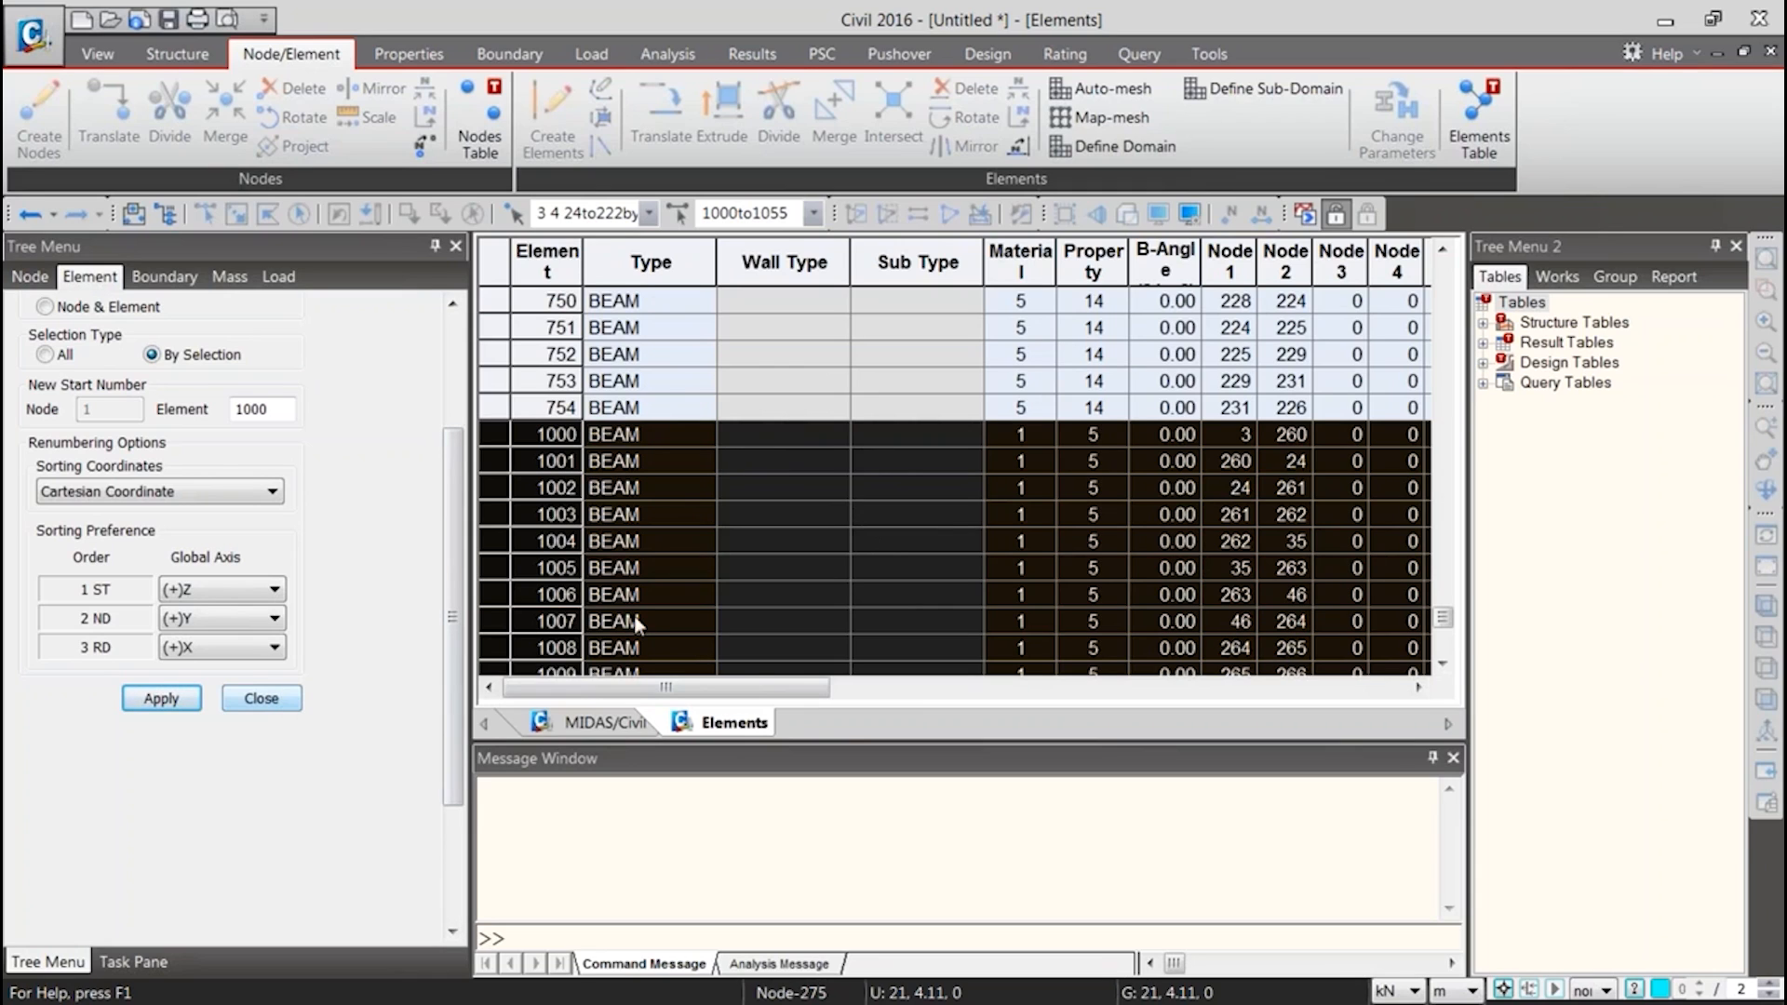
Close the renumbering settings and look through the section list down to New_55
left_click(261, 698)
left_click(147, 682)
scroll(148, 689, "down", 4)
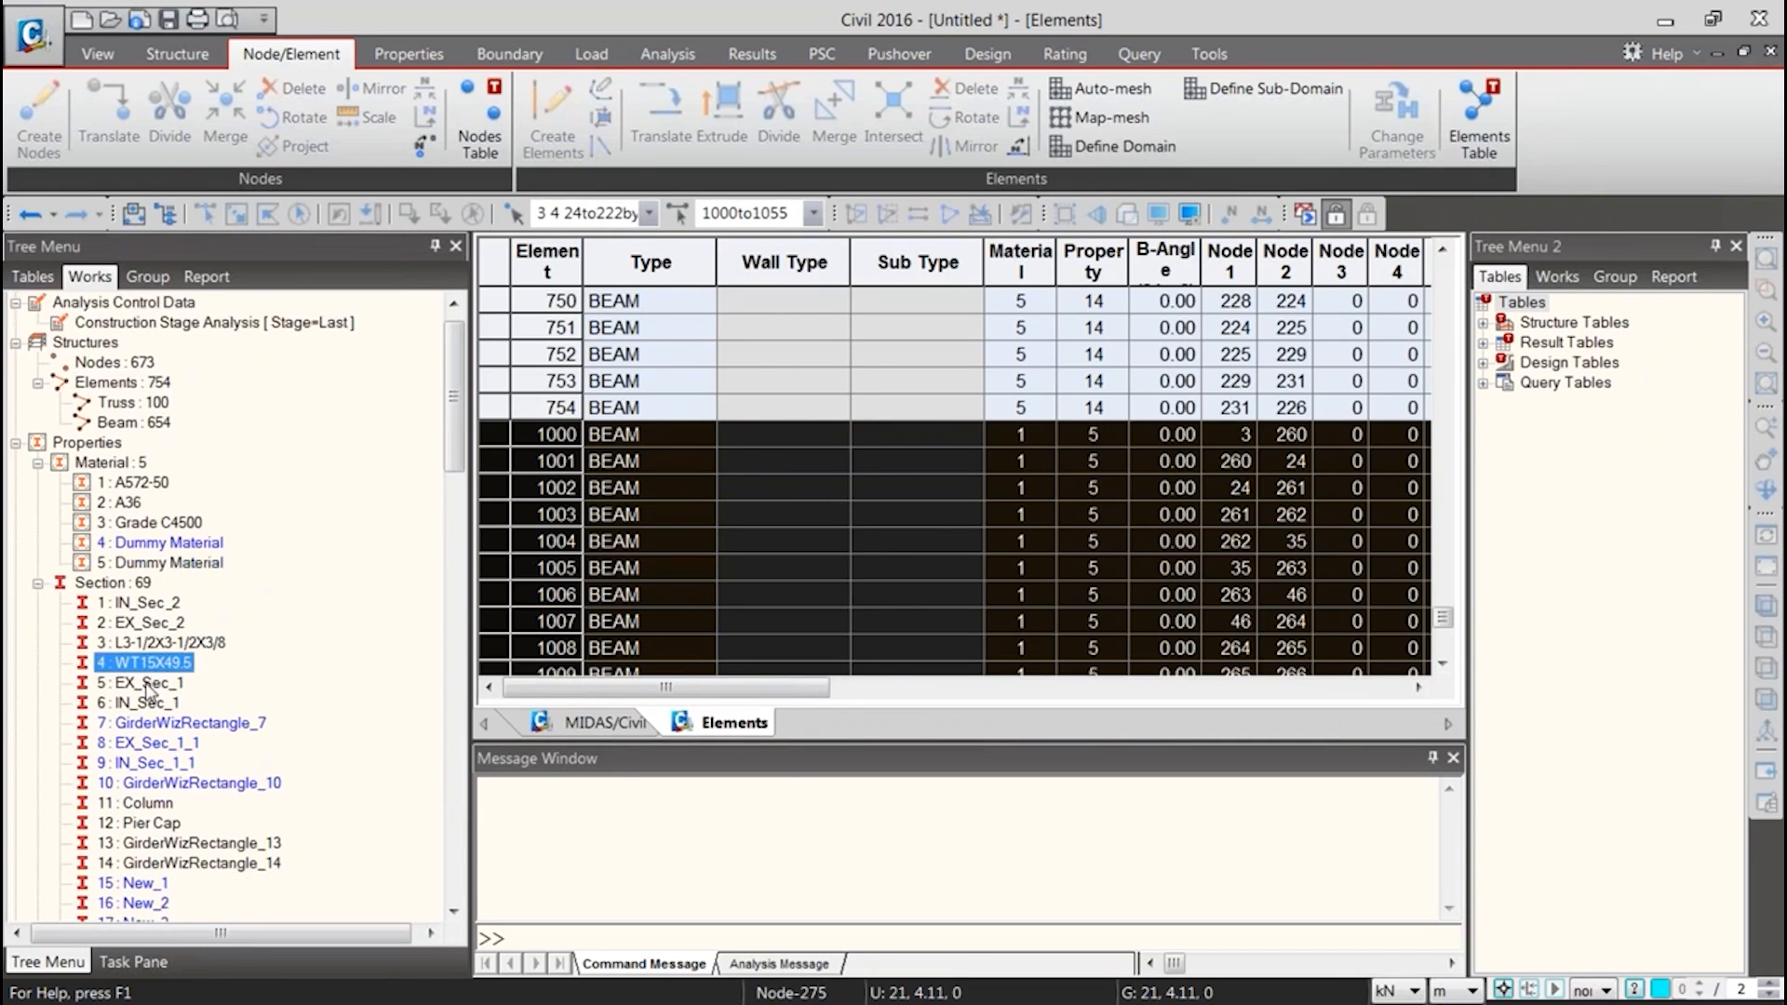
left_click(136, 663)
left_click_drag(453, 479, 422, 753)
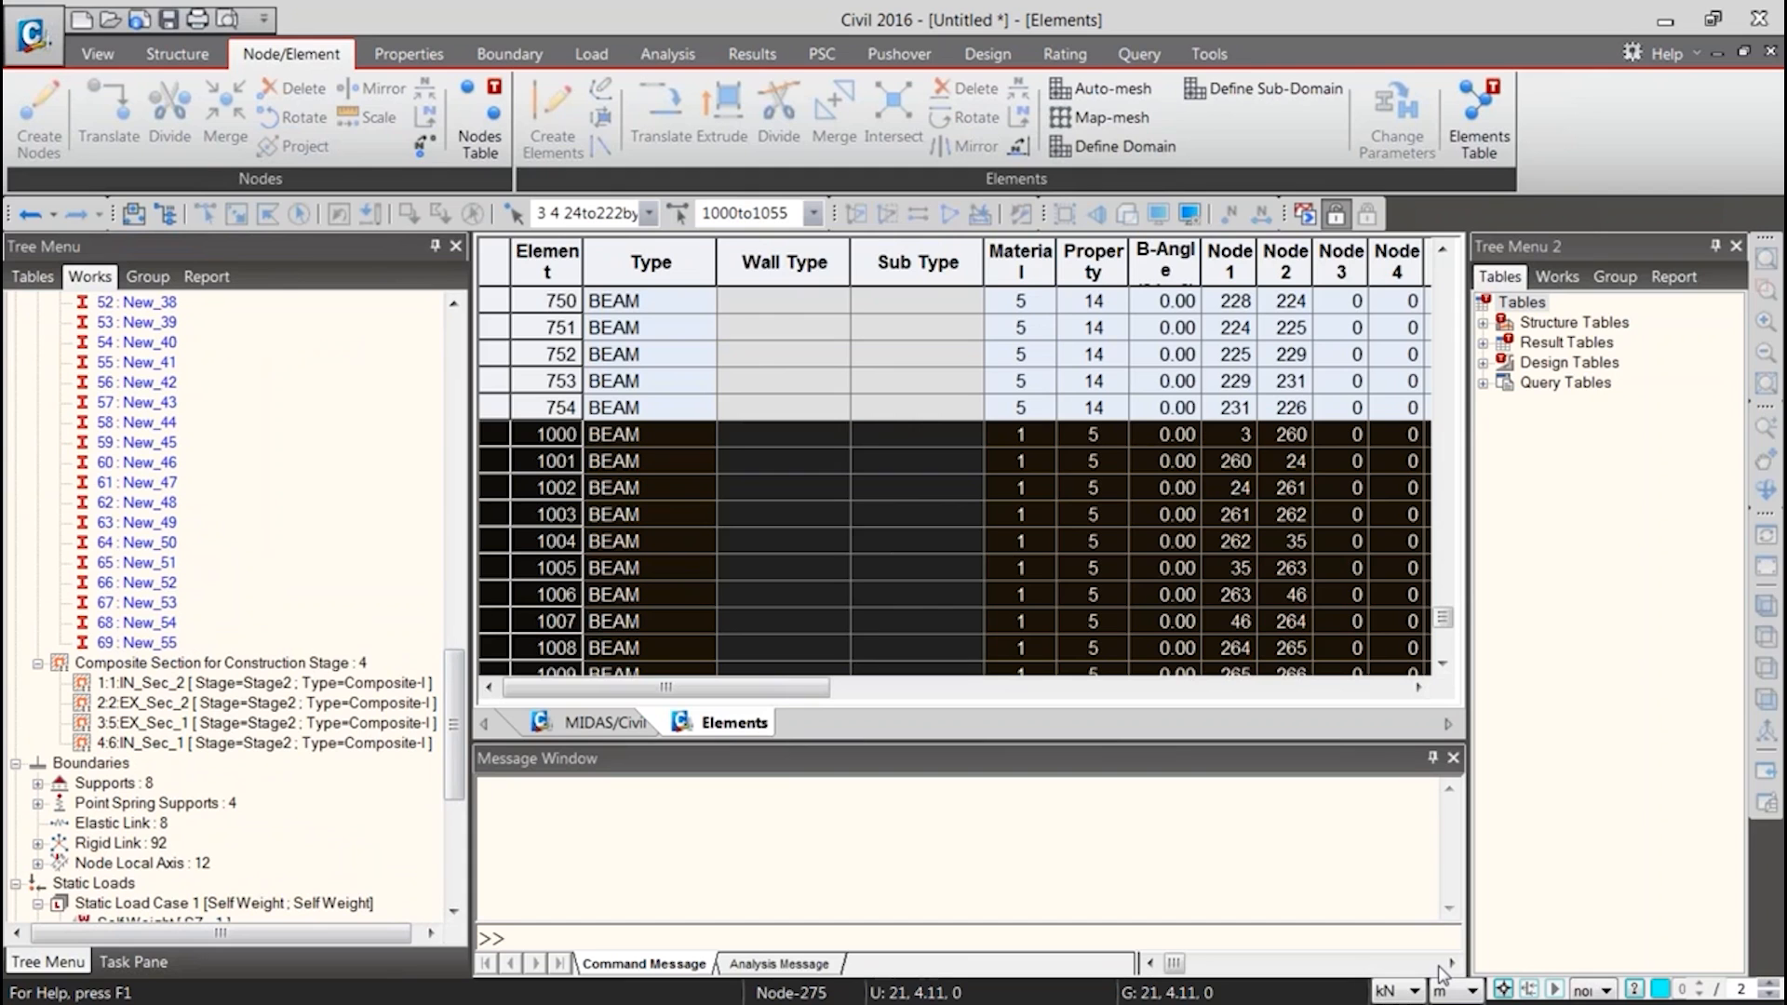
Switch to the Book1 workbook in Excel and review the element and section numbers on the Elements sheet
key("alt+Tab")
left_click(631, 690)
scroll(676, 775, "down", 6)
left_click(575, 954)
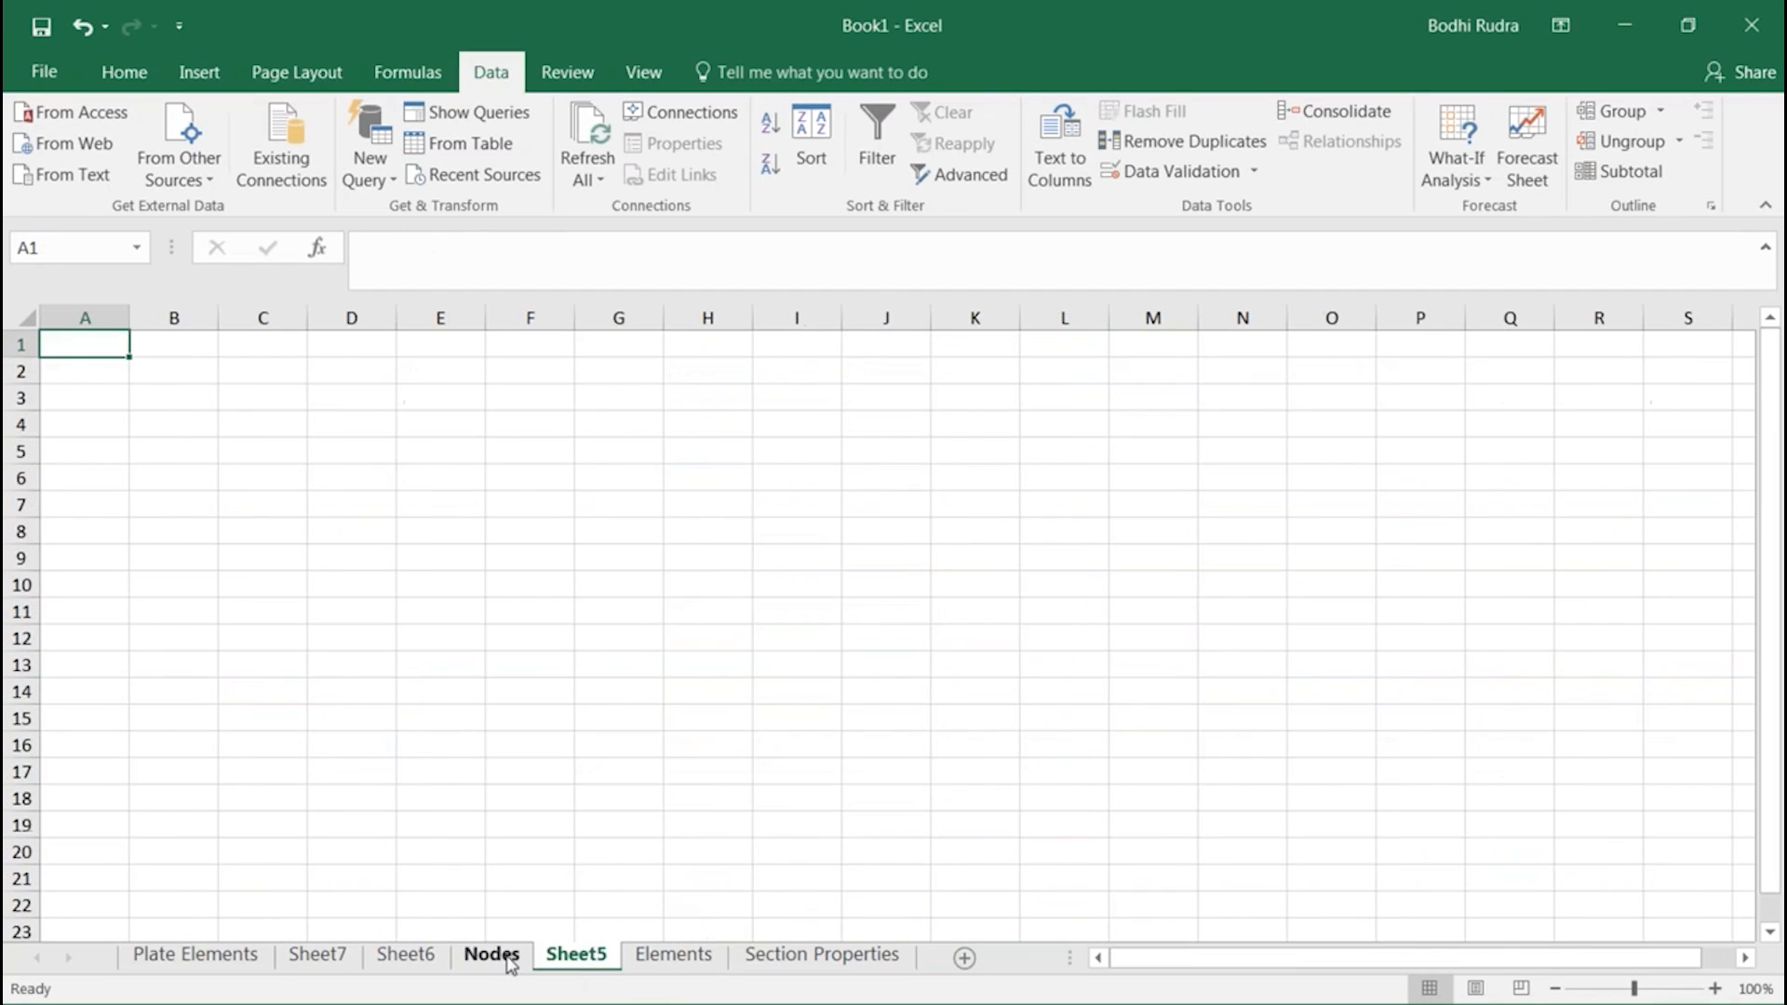
left_click(674, 954)
left_click(332, 634)
scroll(339, 632, "down", 14)
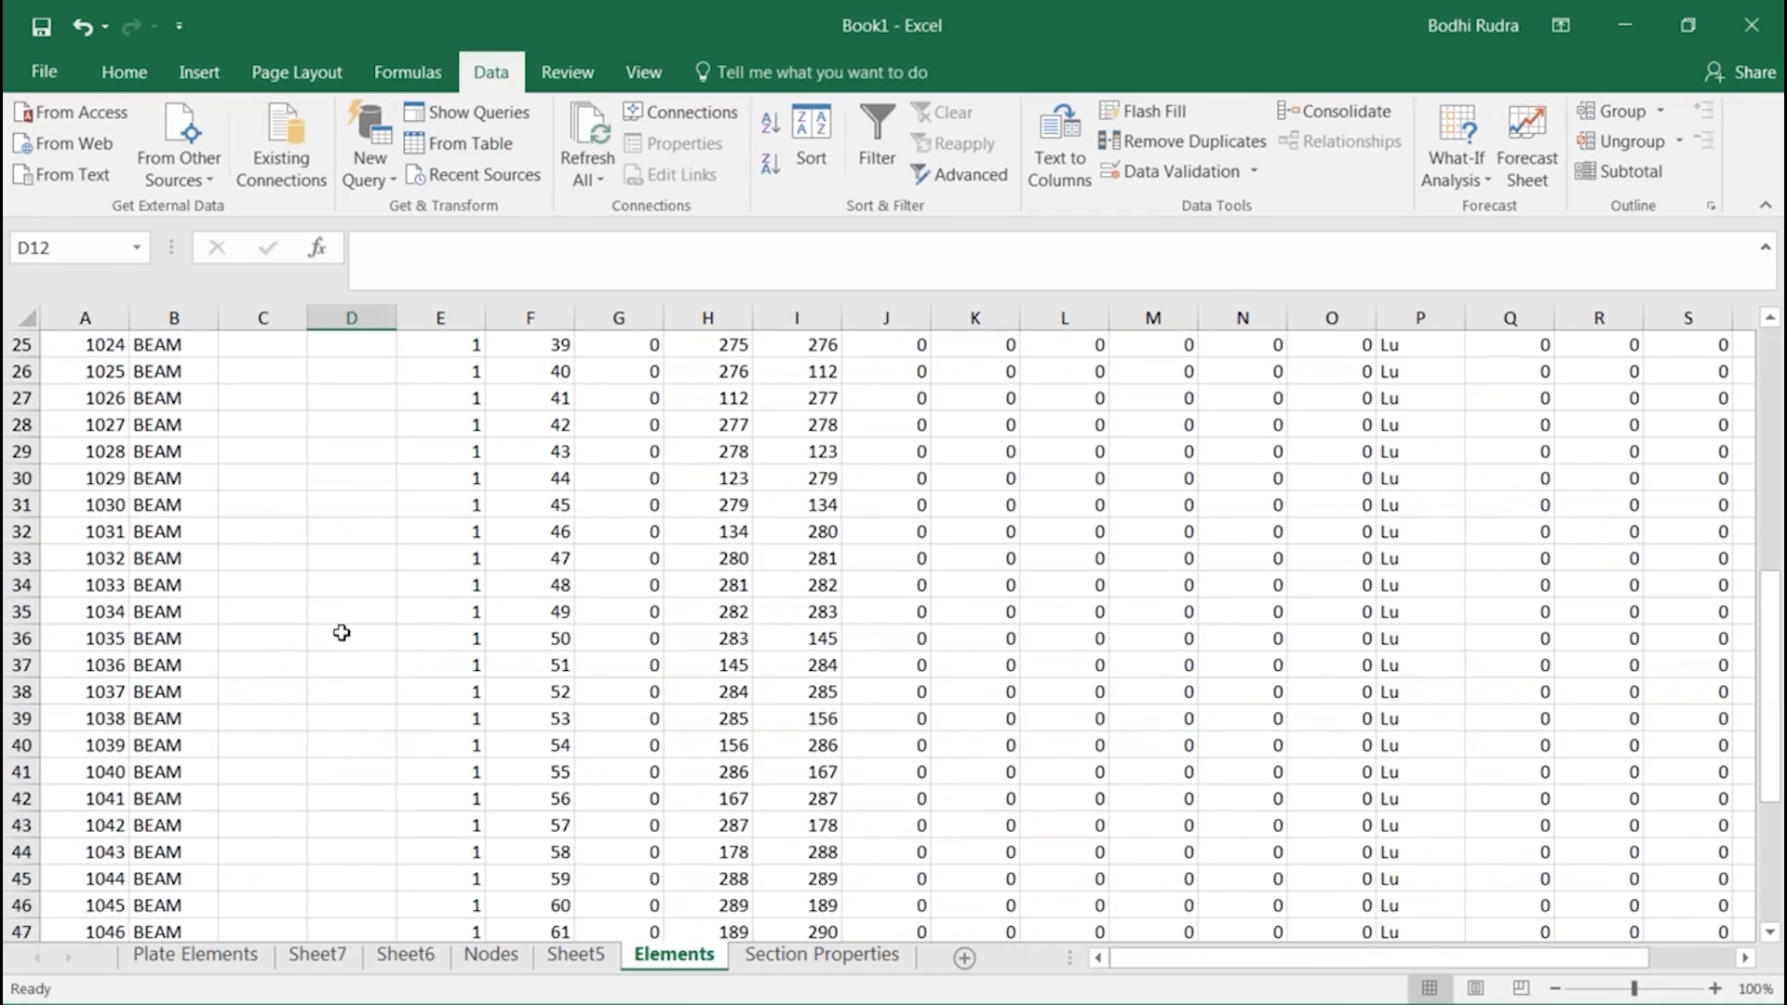
Review the station data on the Nodes sheet and the Section Properties entries down to New_55
left_click(499, 959)
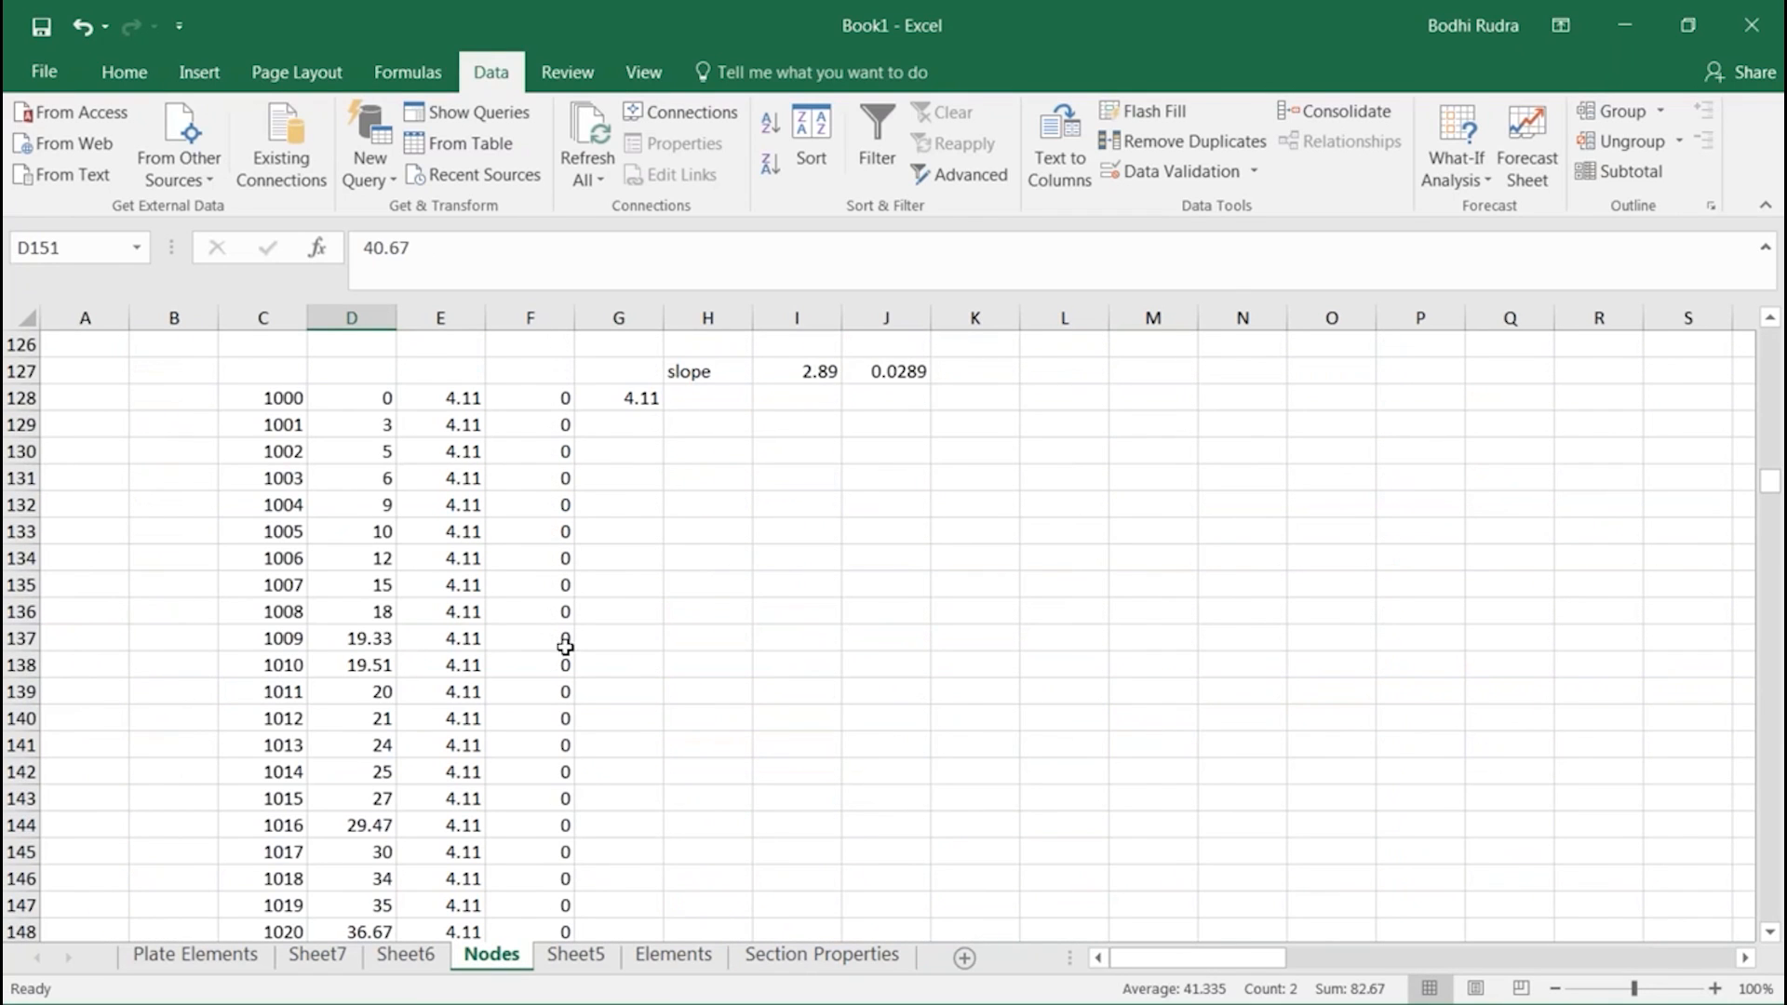
scroll(566, 652, "down", 7)
left_click(798, 966)
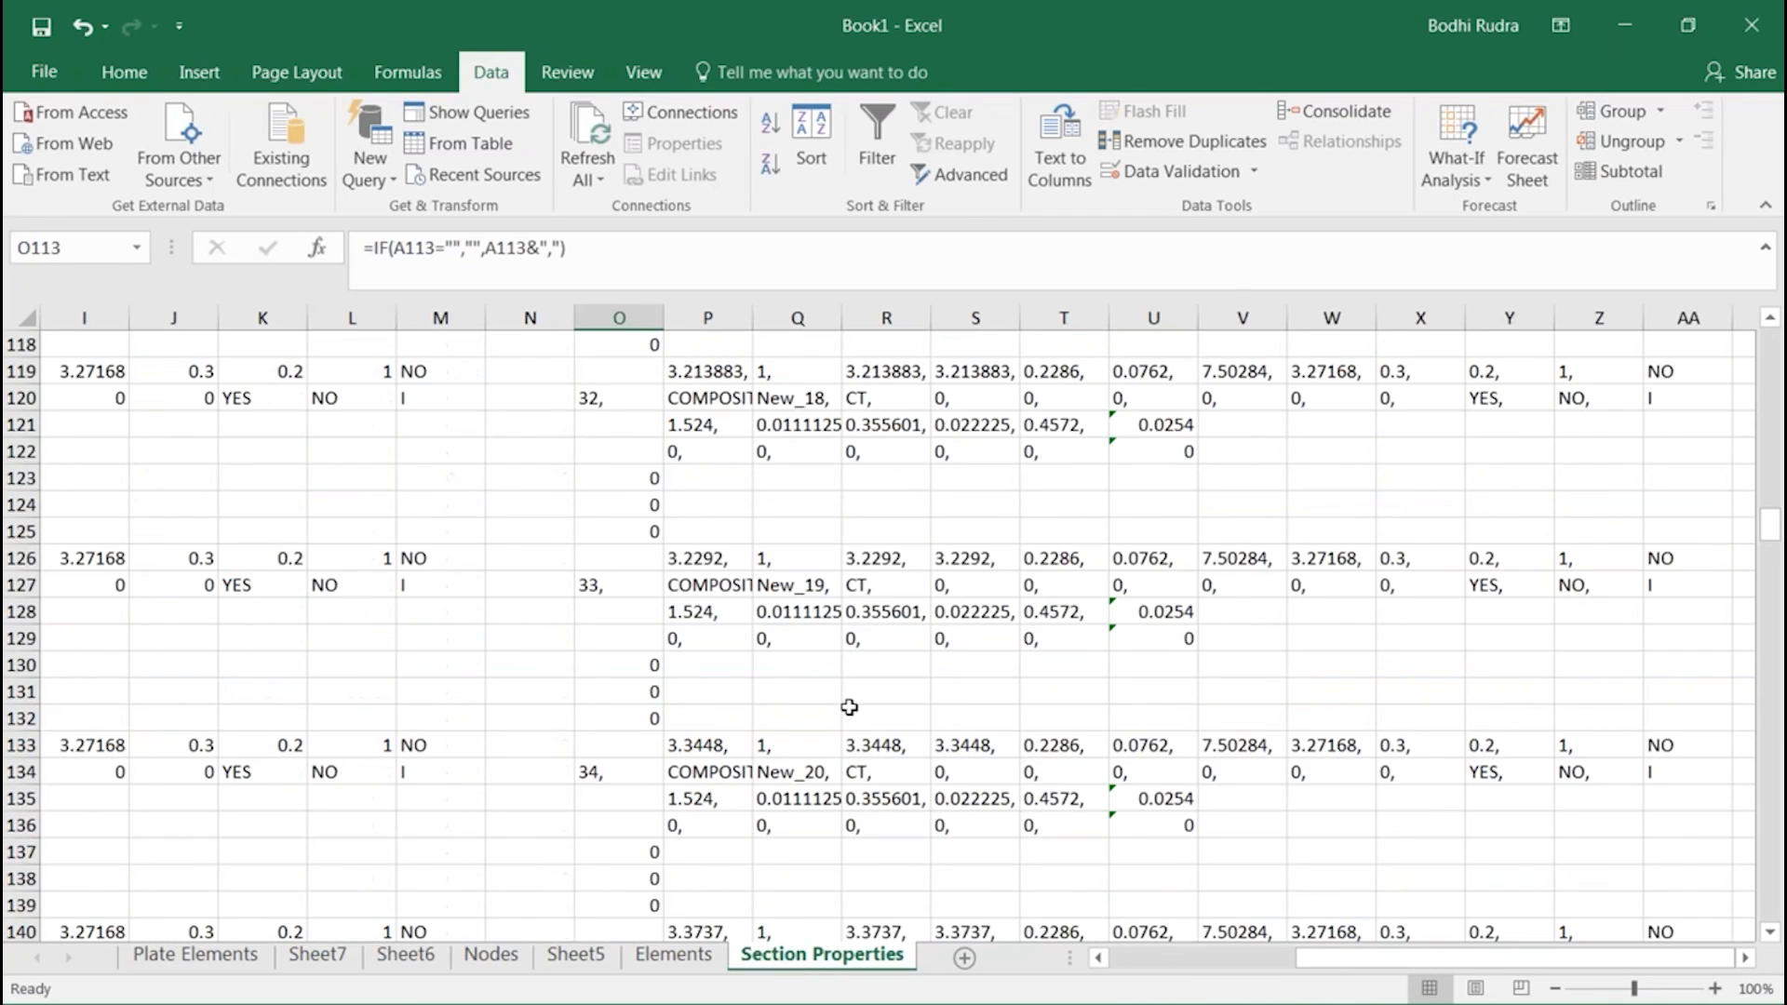
scroll(851, 707, "up", 12)
scroll(895, 693, "up", 5)
left_click_drag(1769, 445, 1754, 966)
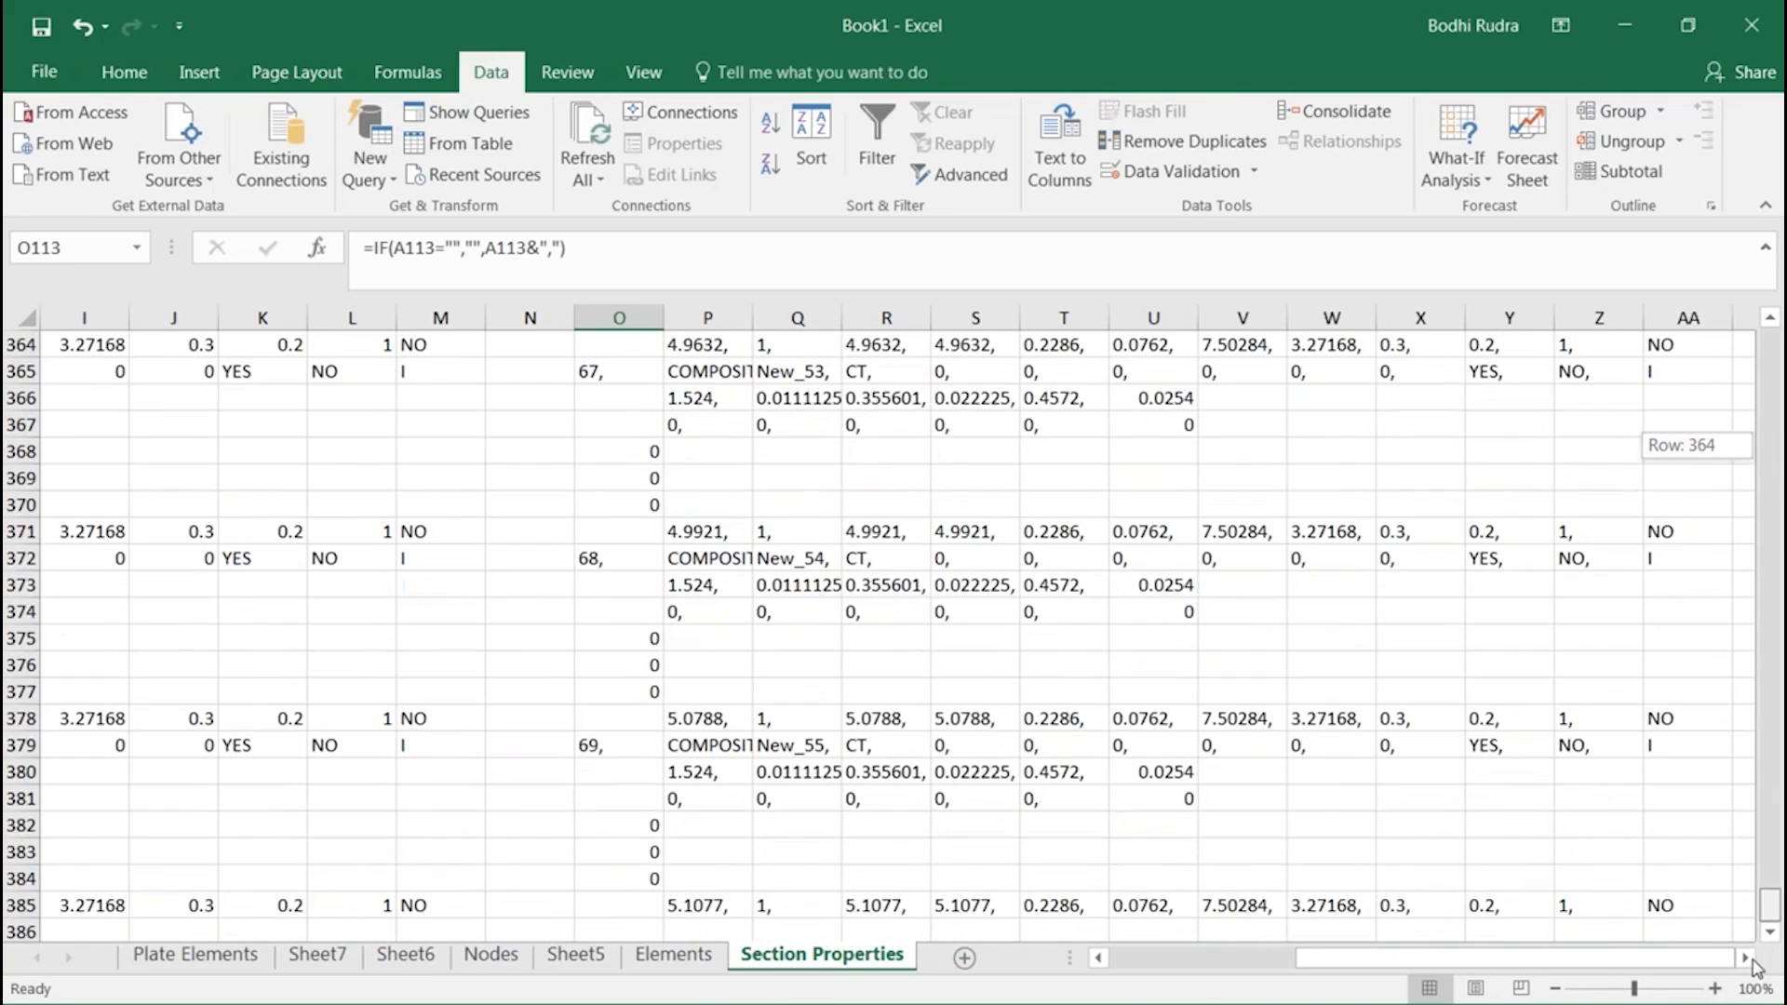
Enter the starting section numbers 15, 16 and 17 in cells F60 to F62 of the Elements sheet
left_click(674, 954)
left_click(548, 795)
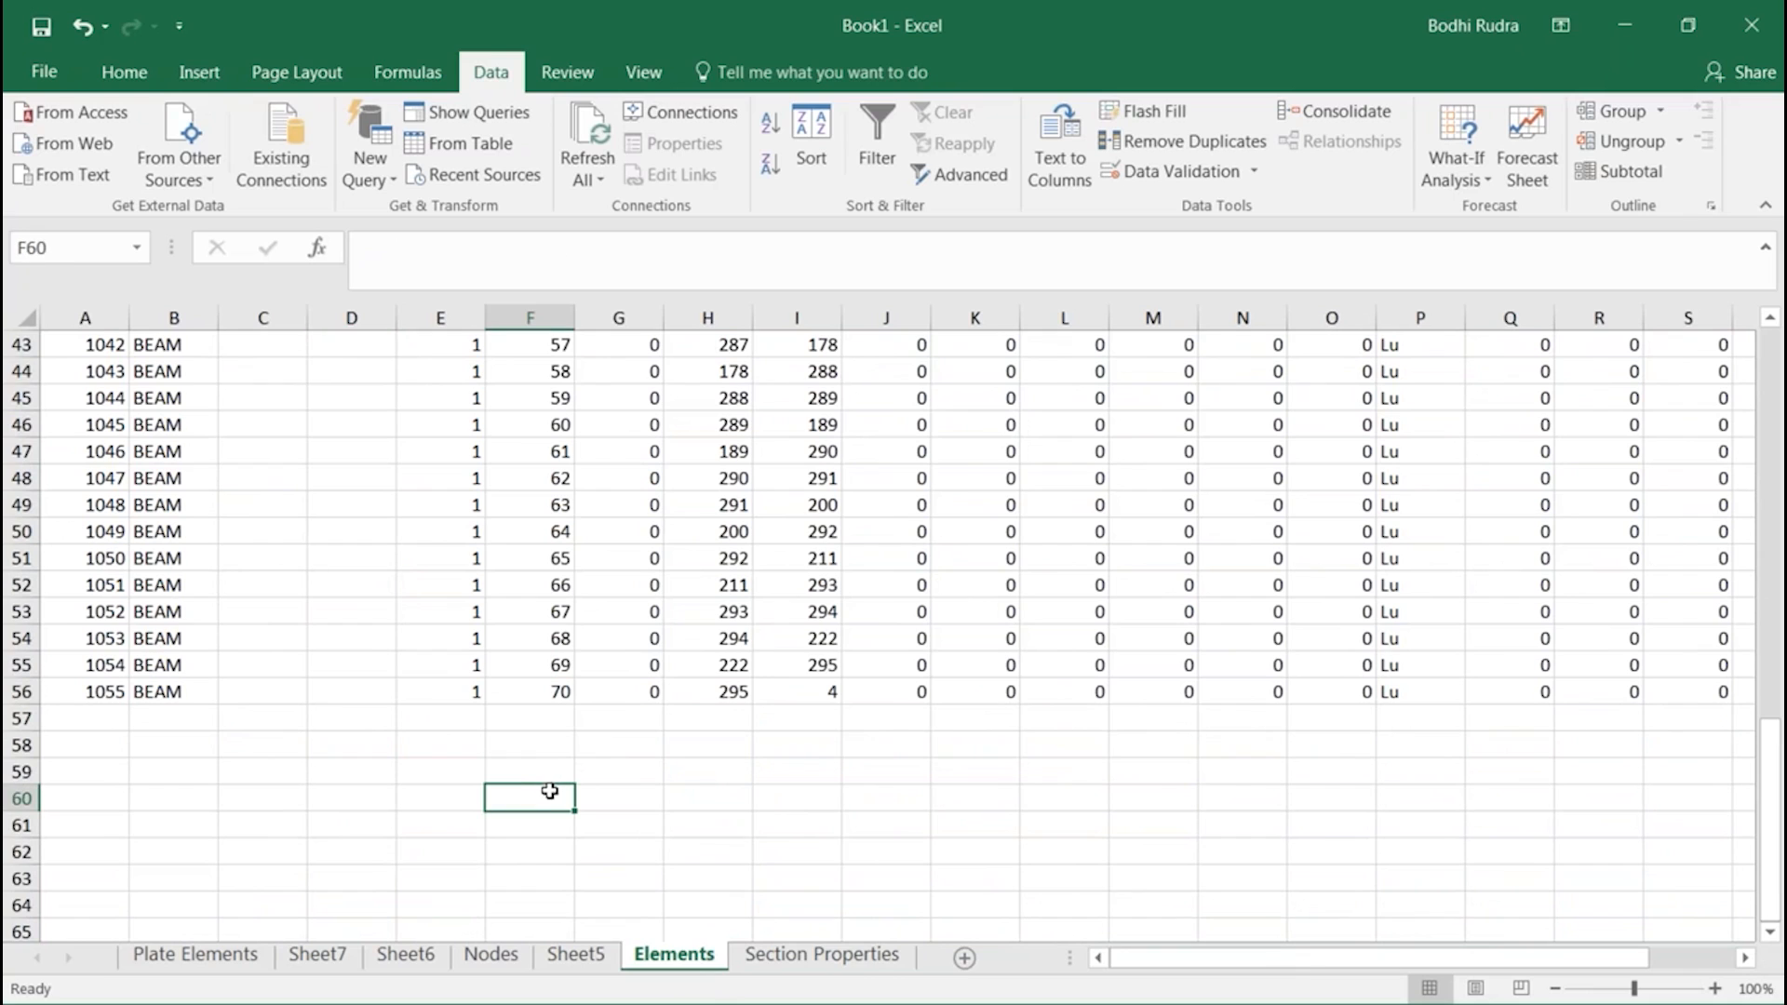
type("15")
key("Return")
type("16")
key("Return")
type("17")
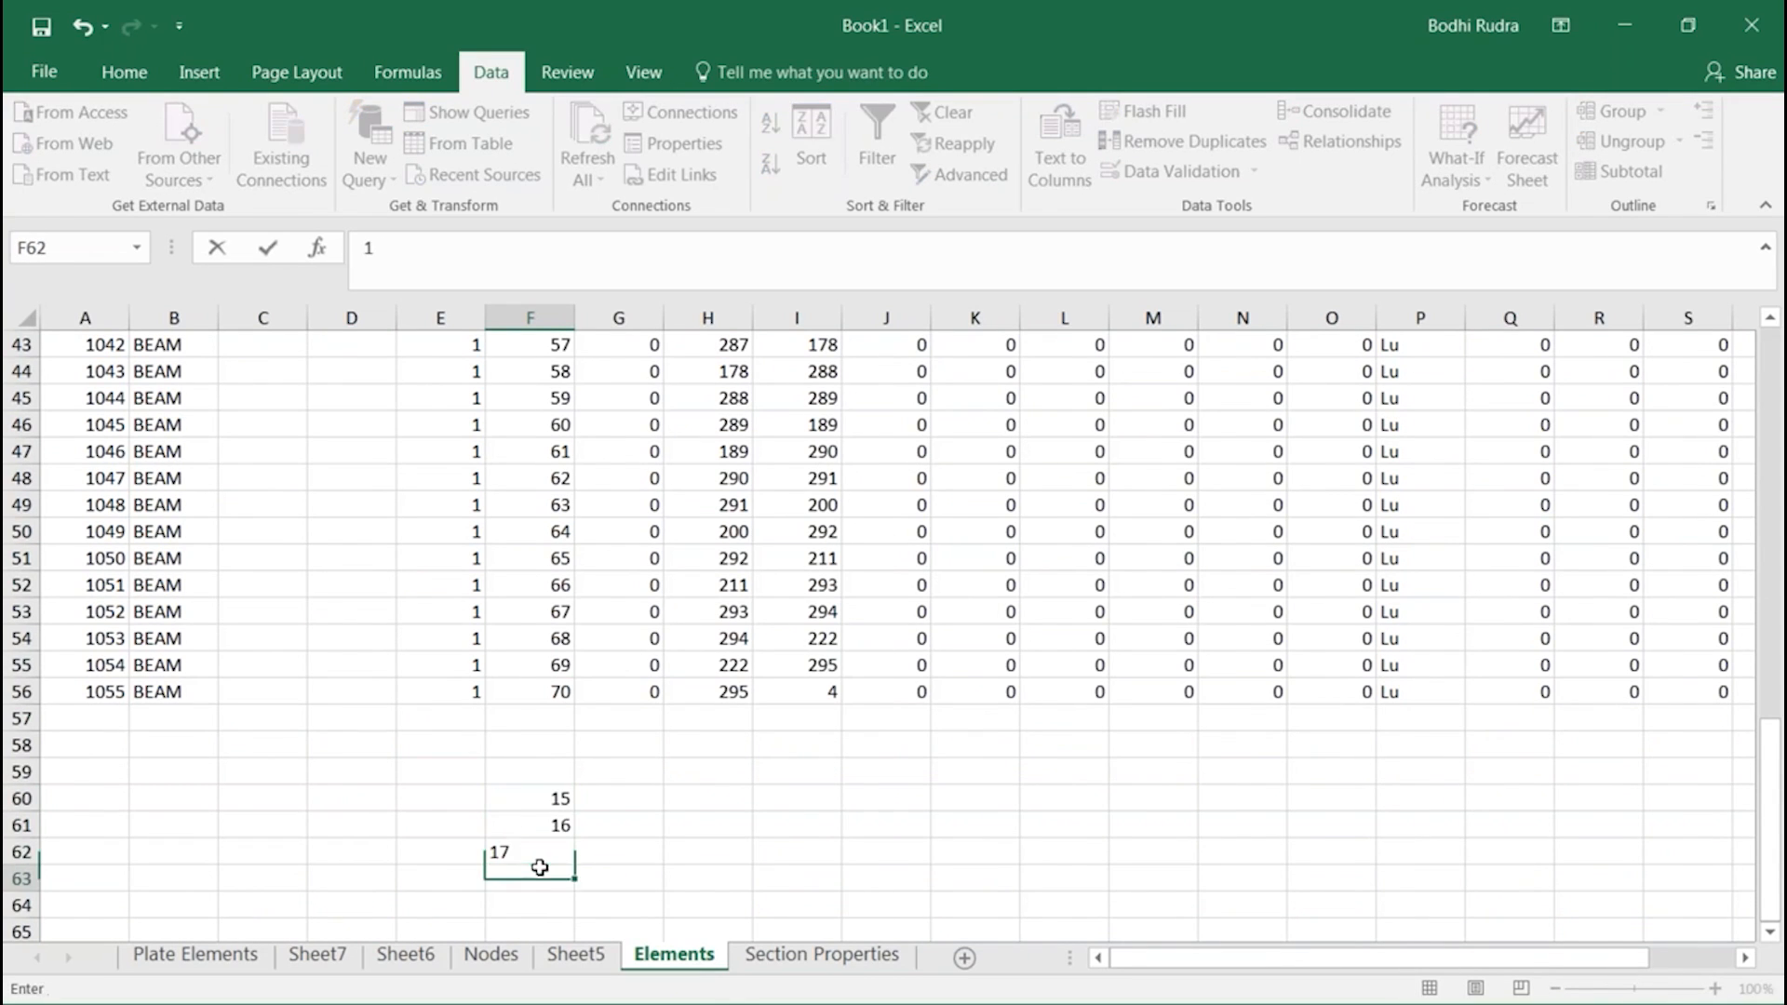
key("Return")
Extend the section number series down column F and copy the values 15 to 69 from F60:F114
left_click_drag(558, 798, 551, 489)
left_click(649, 456)
scroll(642, 456, "up", 20)
scroll(558, 726, "down", 1)
left_click_drag(558, 670, 558, 585)
key("ctrl+c")
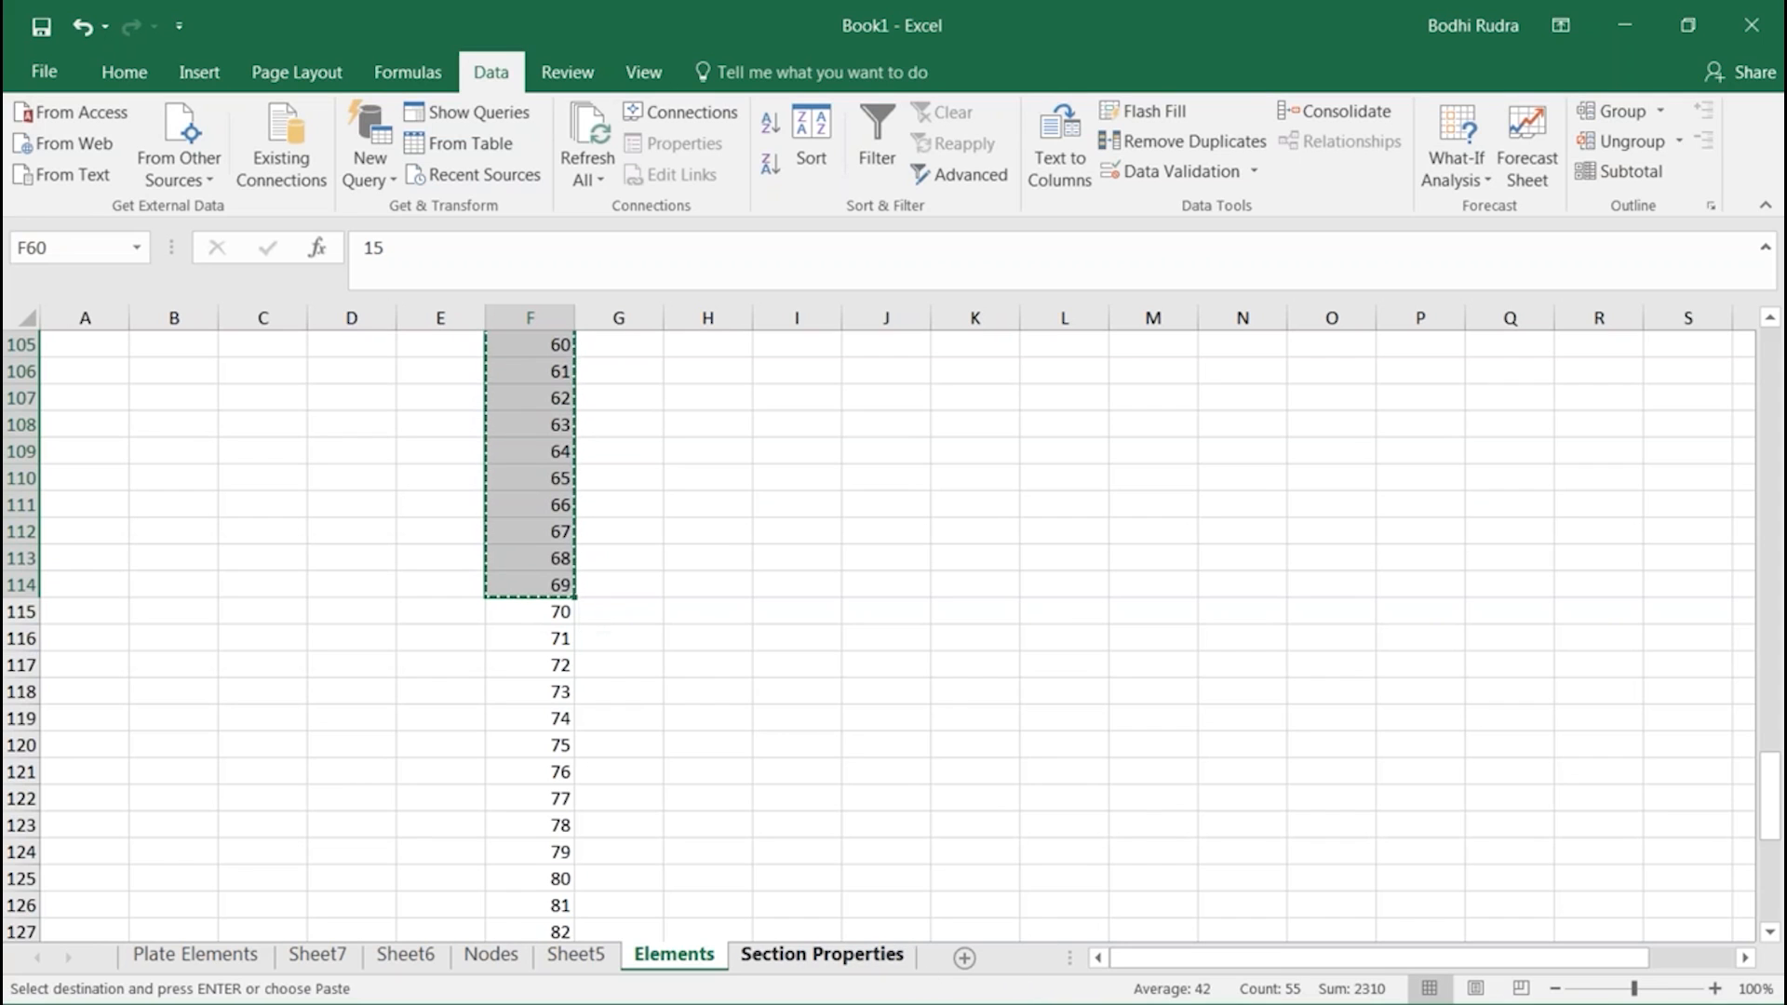
Switch to midas Civil, paste the copied section numbers into the Property column starting at element 1000, and check the first rows
key("alt+Tab")
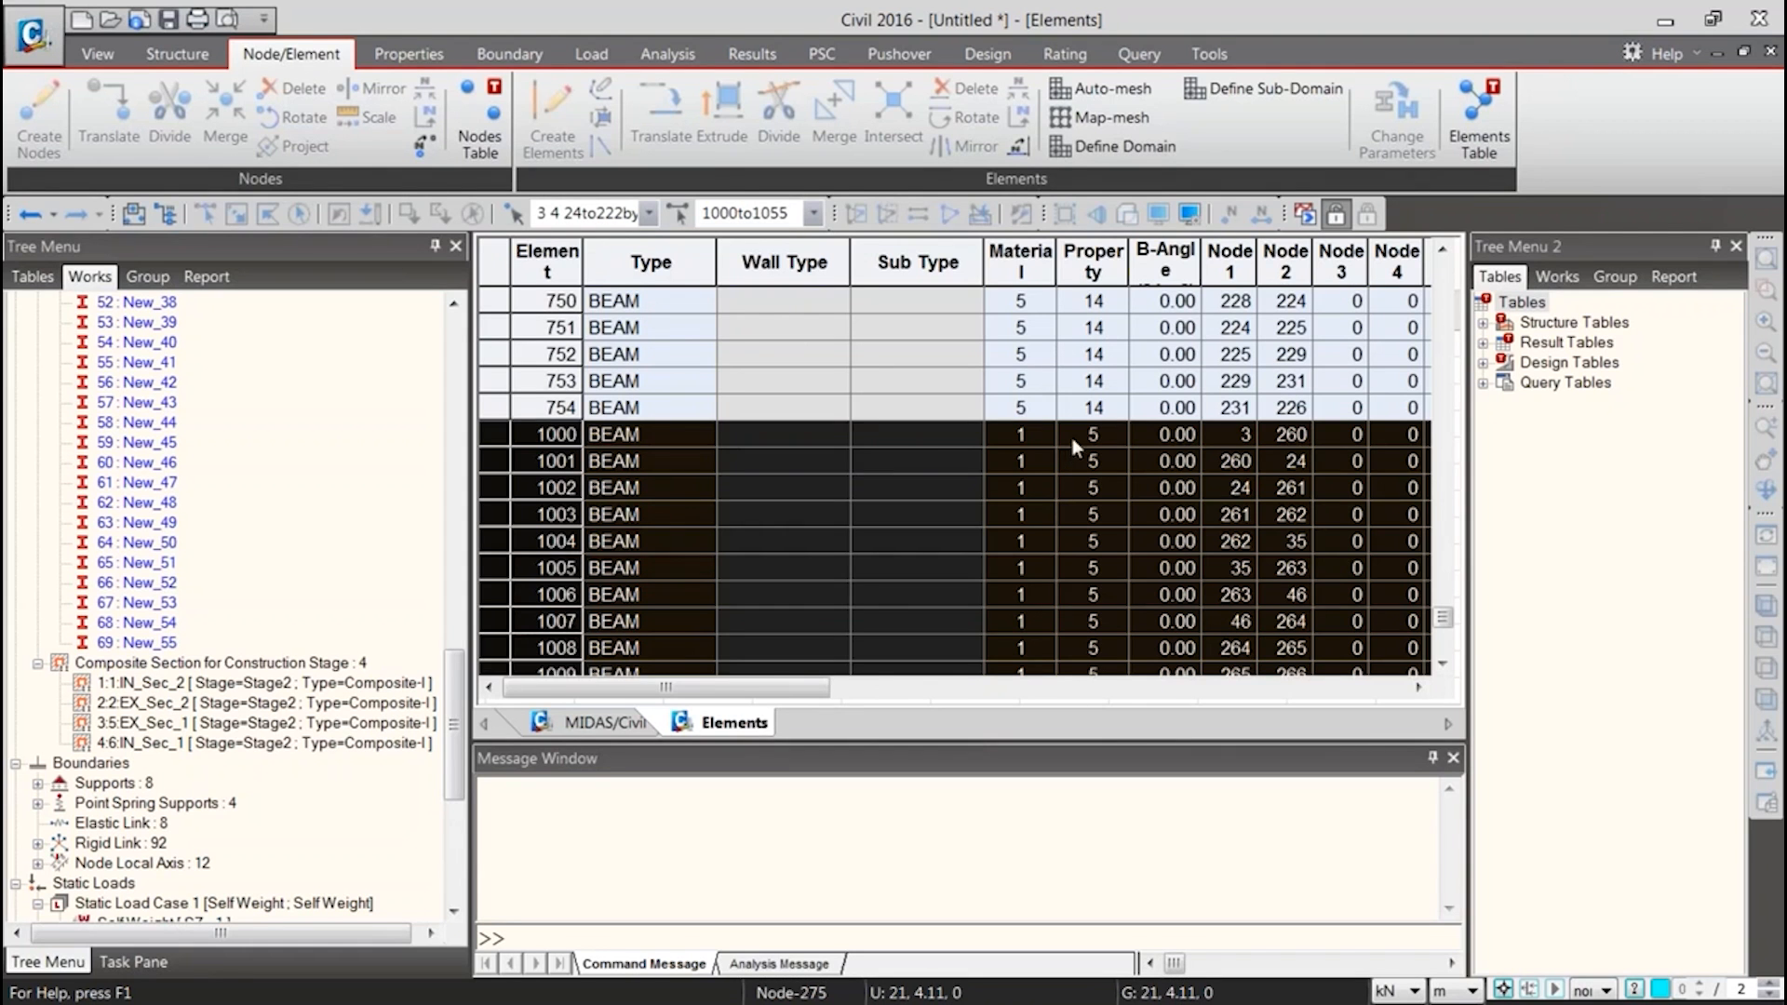
left_click(1093, 435)
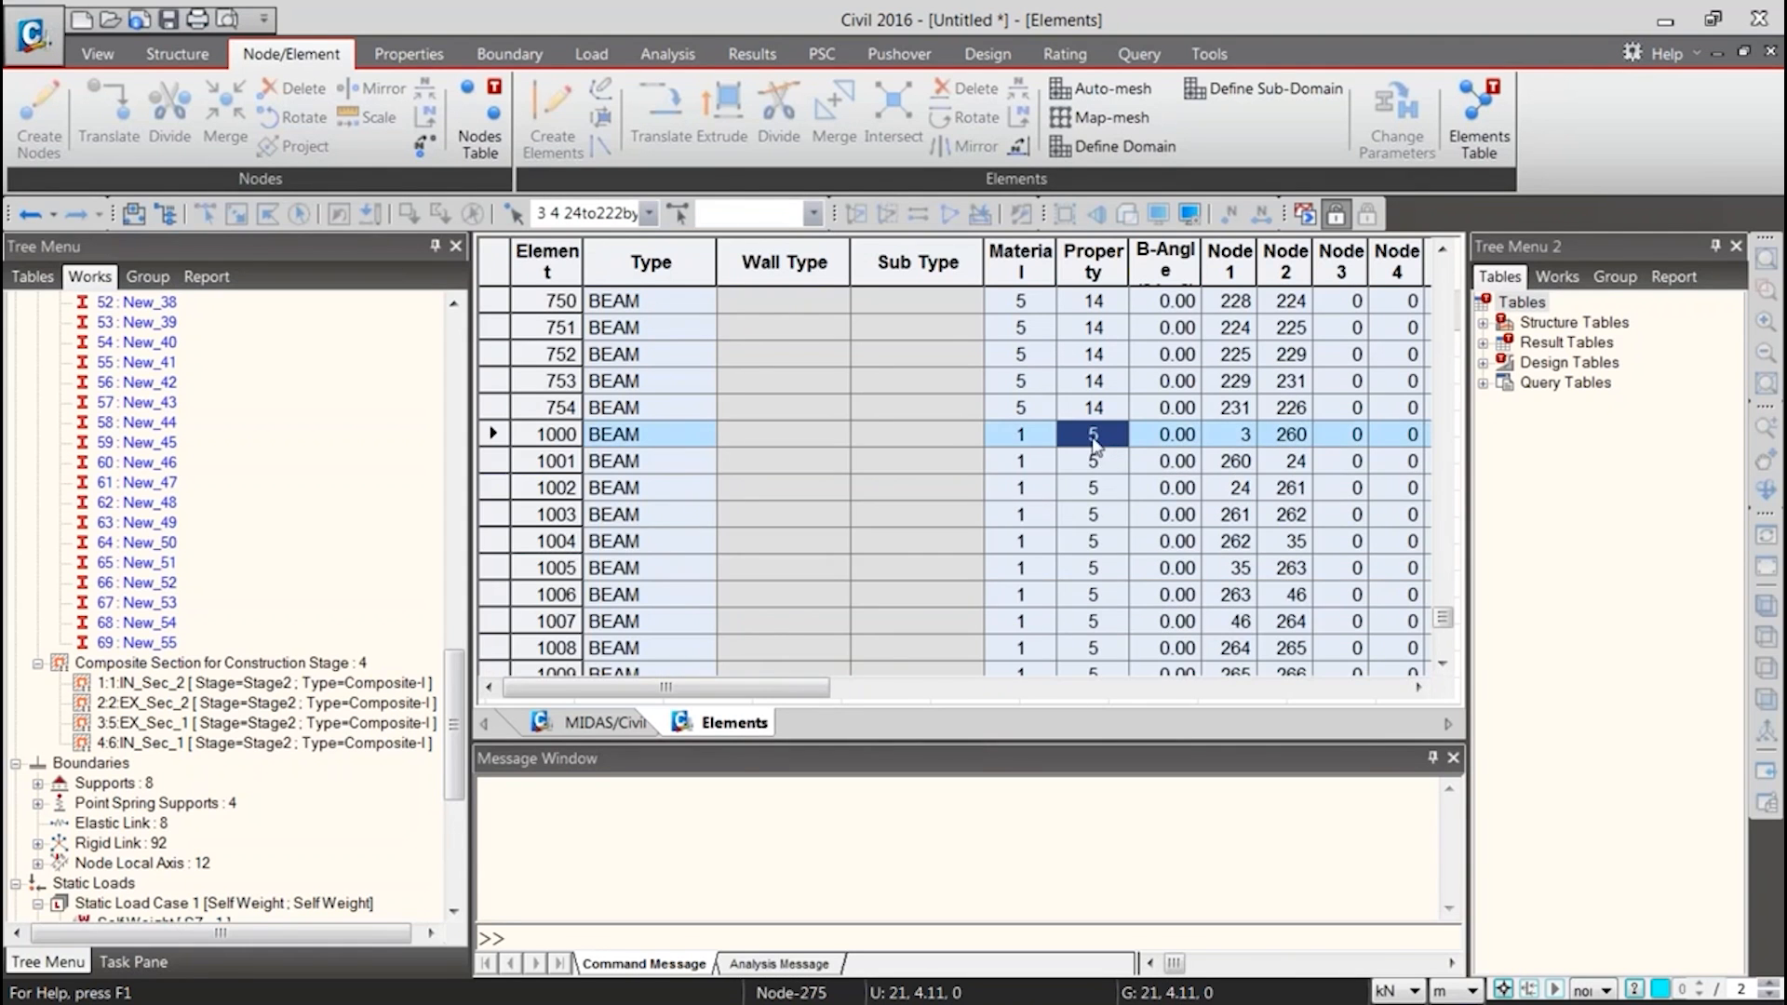
key("ctrl+v")
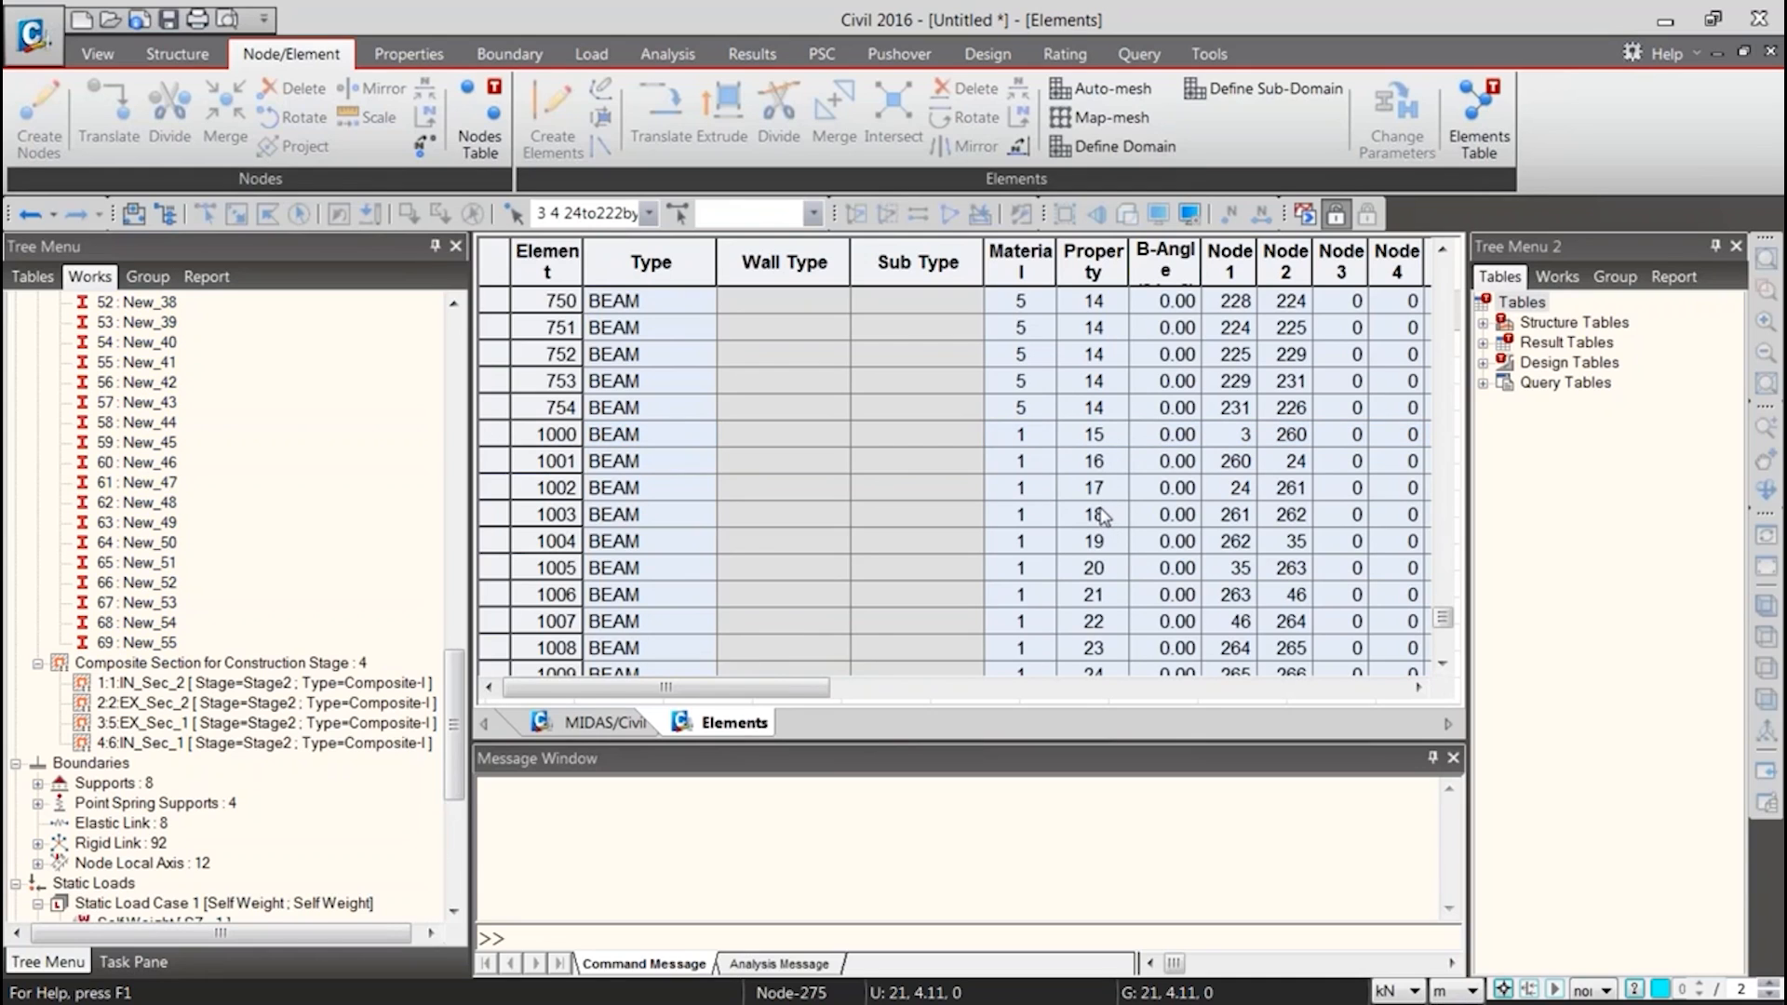
left_click(1107, 462)
left_click(1106, 487)
left_click(1103, 517)
left_click(1099, 594)
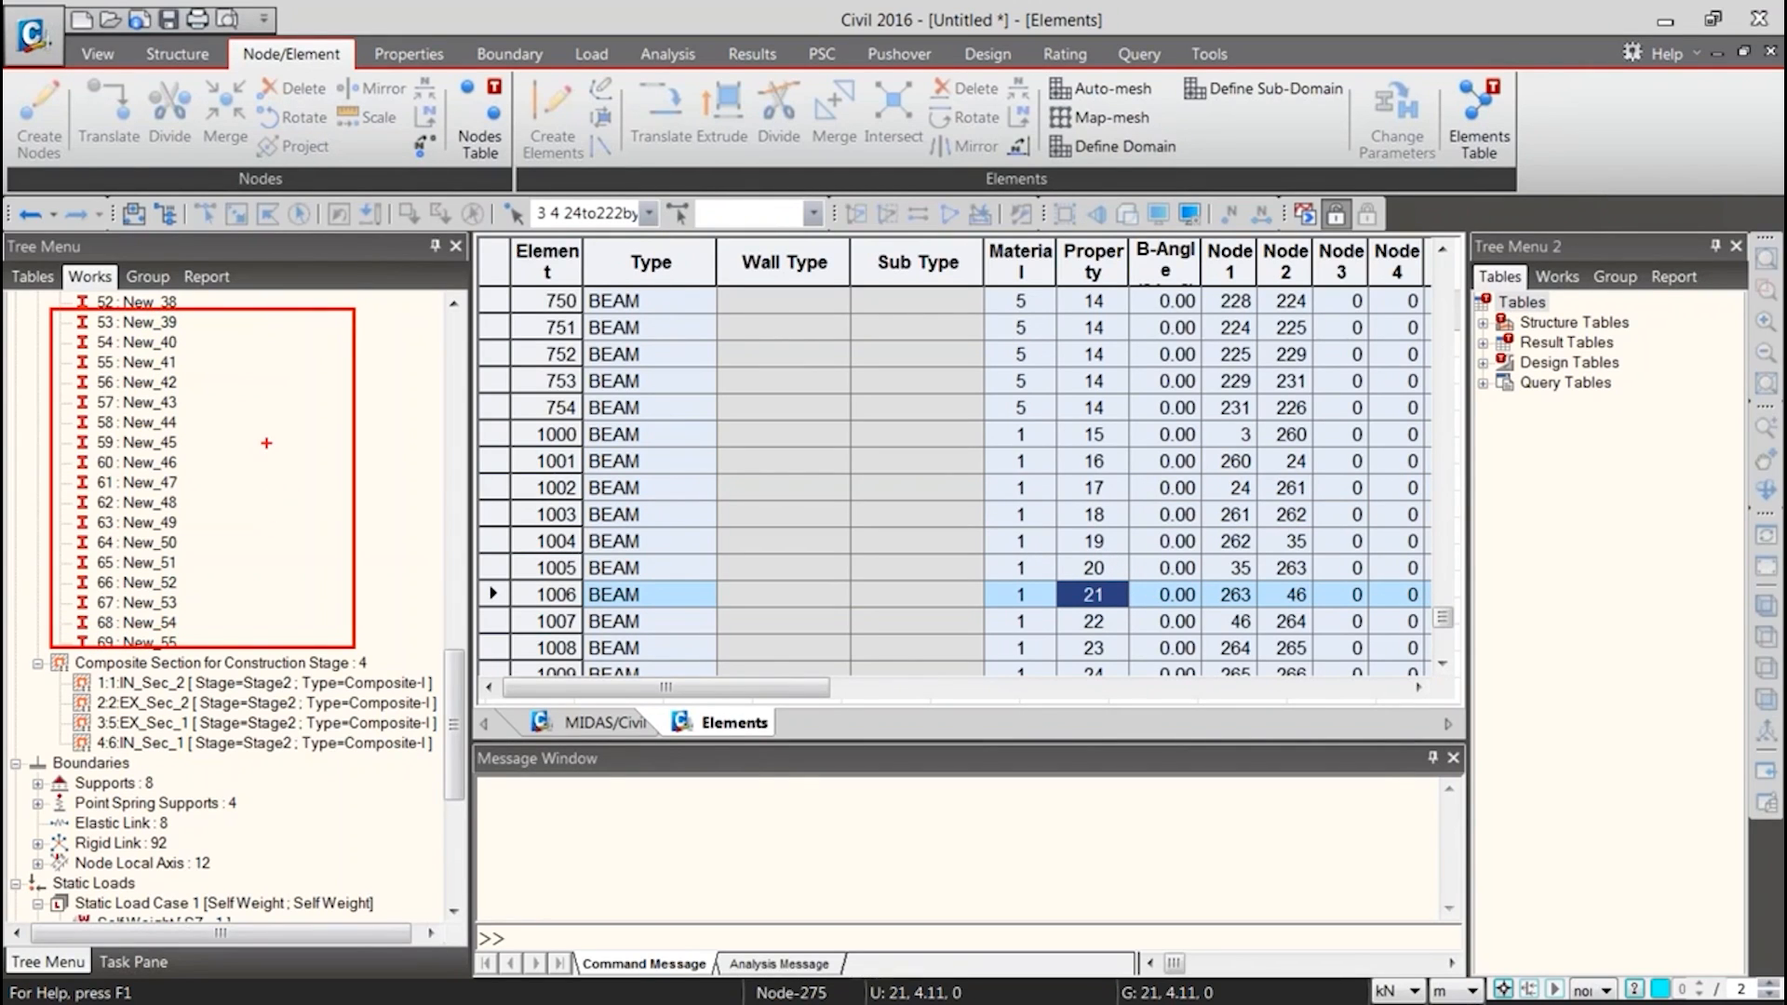
Show the girder model with Hidden Surface display and examine its sections along the length
left_click(575, 724)
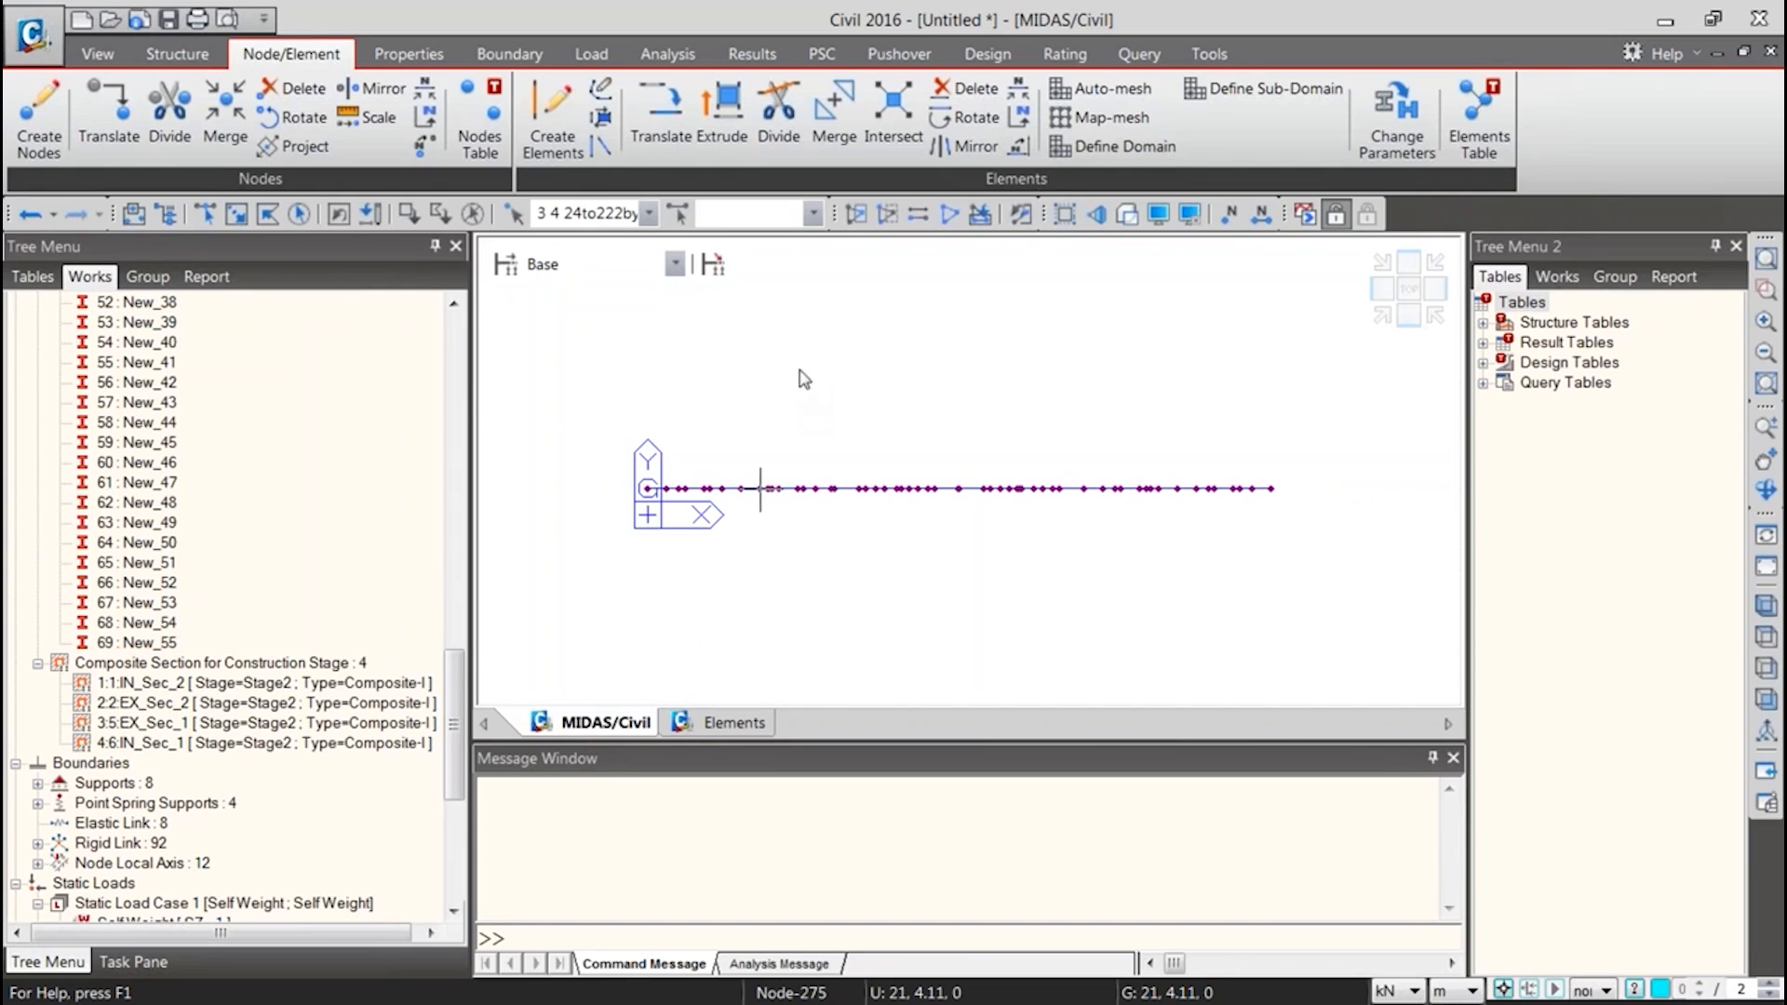
left_click(1127, 217)
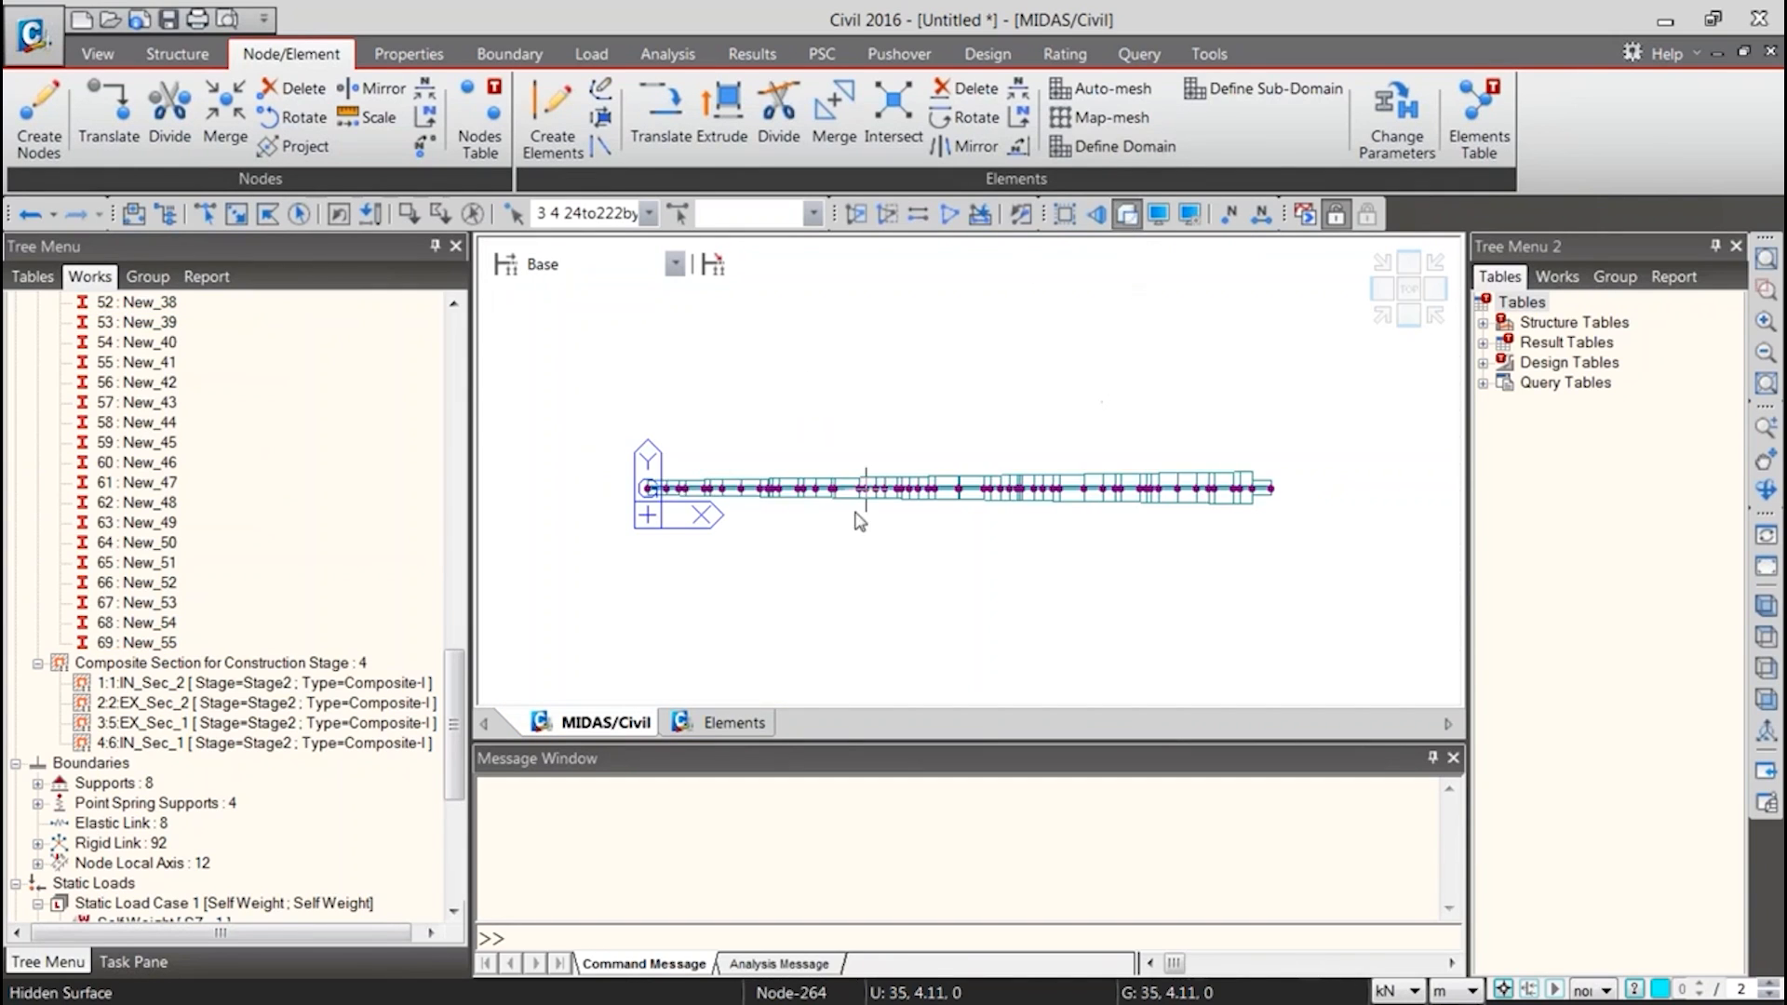
scroll(630, 471, "up", 4)
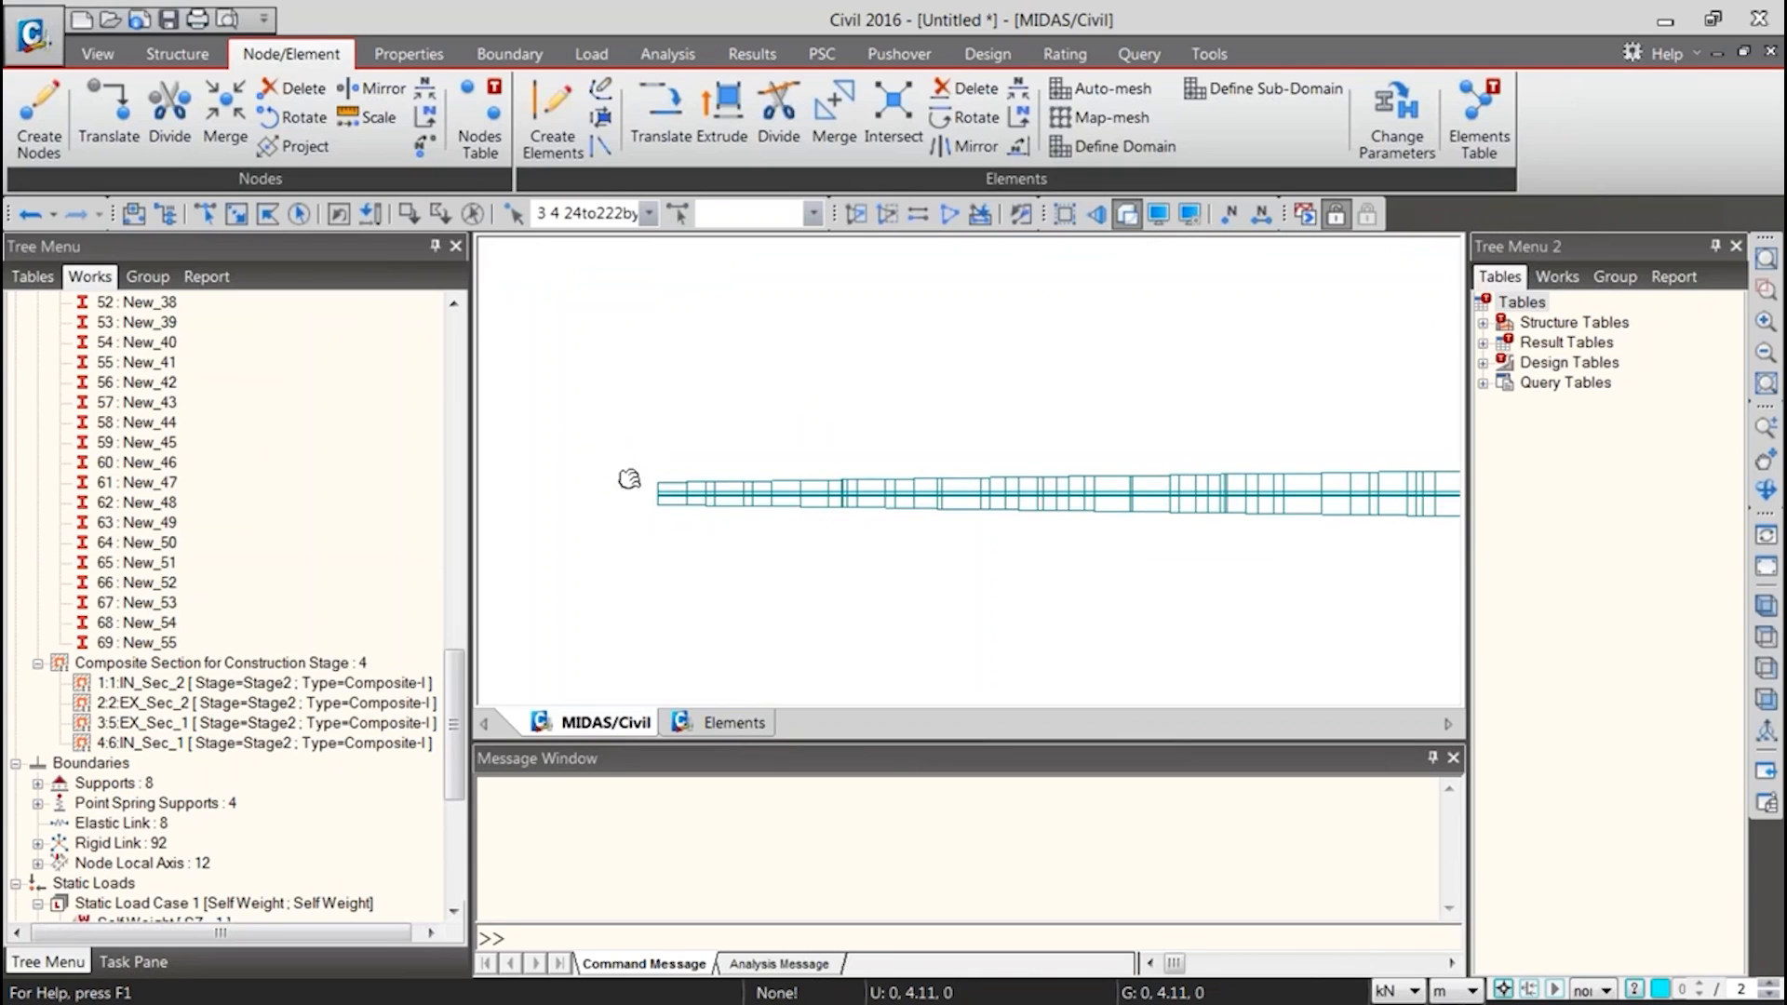
middle_click_drag(975, 541, 857, 528)
middle_click_drag(1148, 520, 913, 520)
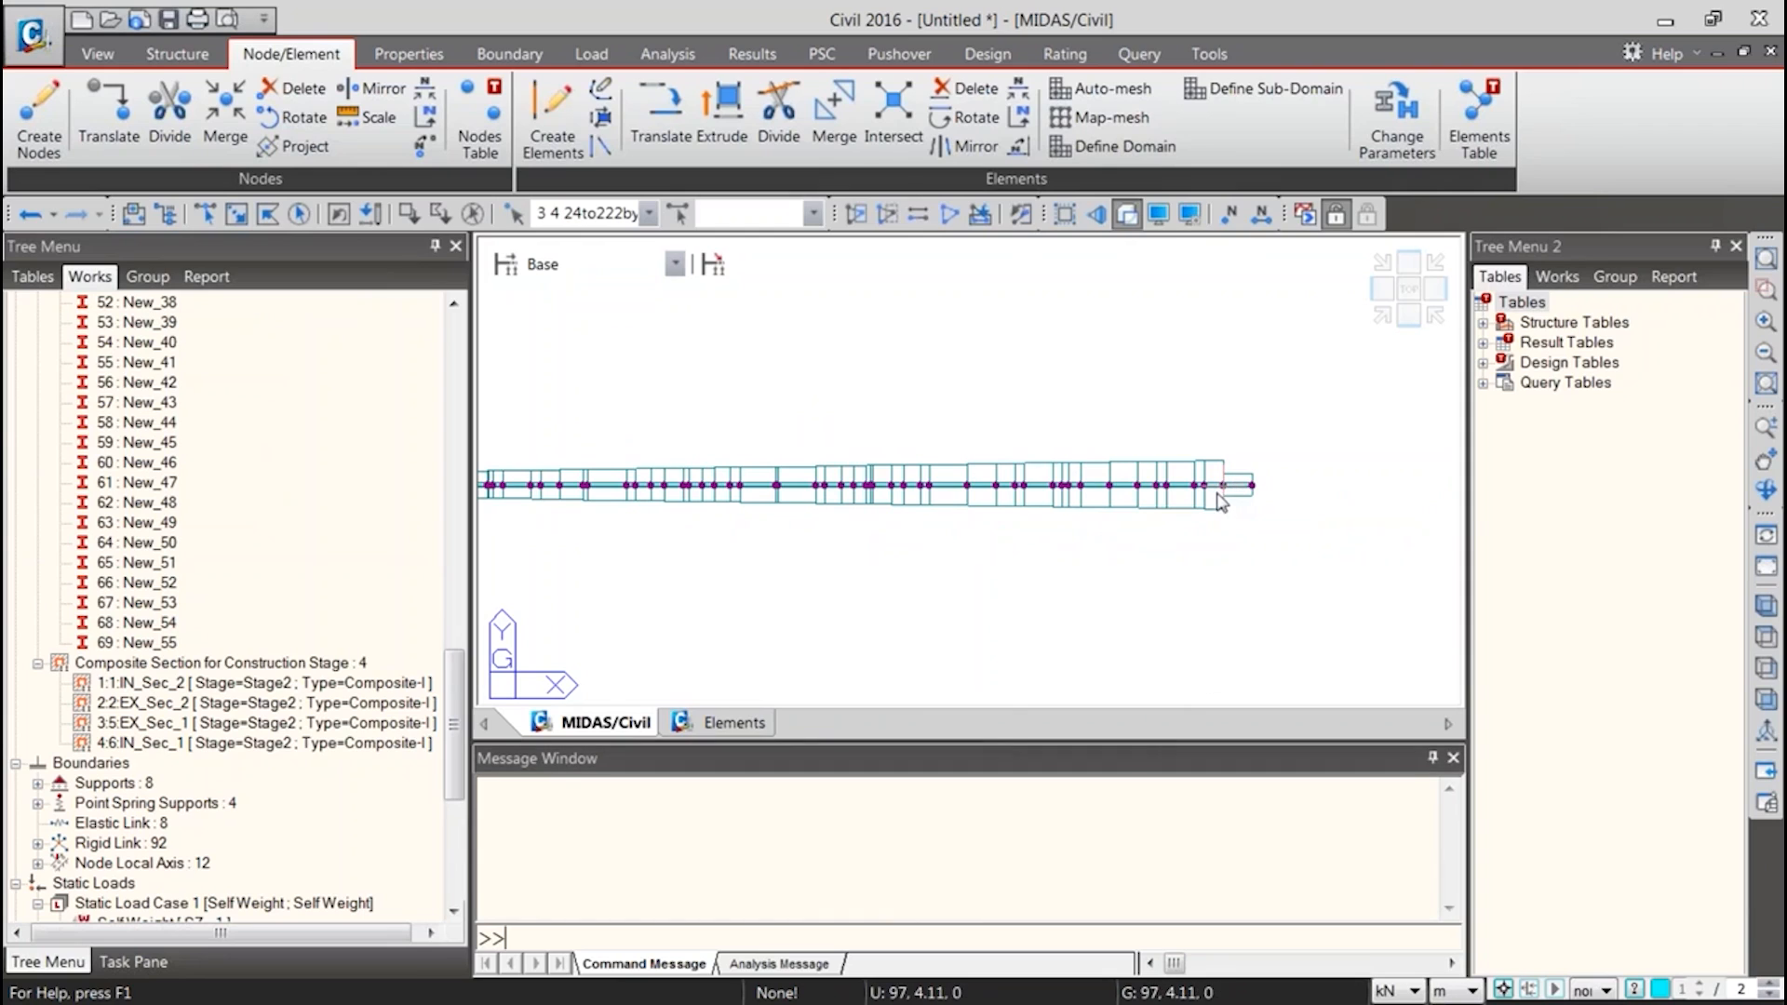
Clear the selection and inspect the girder's width variation from its far end back to the origin
left_click(472, 218)
middle_click_drag(650, 486, 862, 467)
middle_click_drag(1351, 494, 1134, 494)
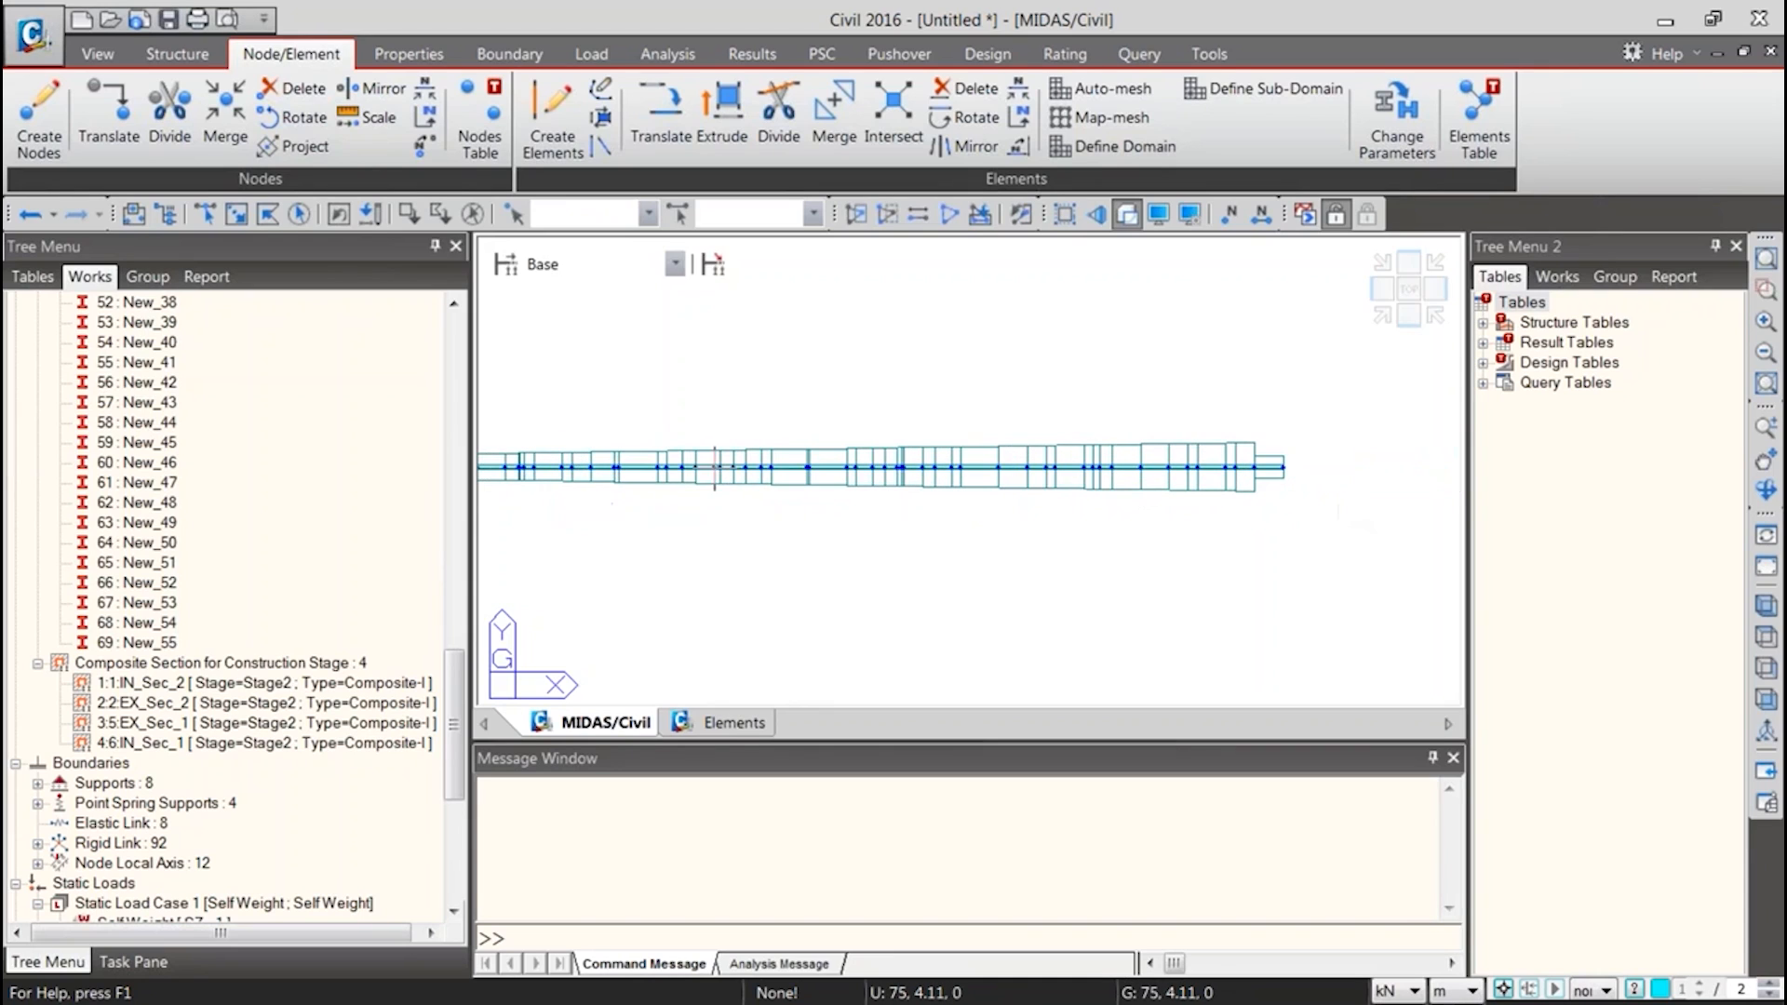
middle_click_drag(558, 439, 831, 454)
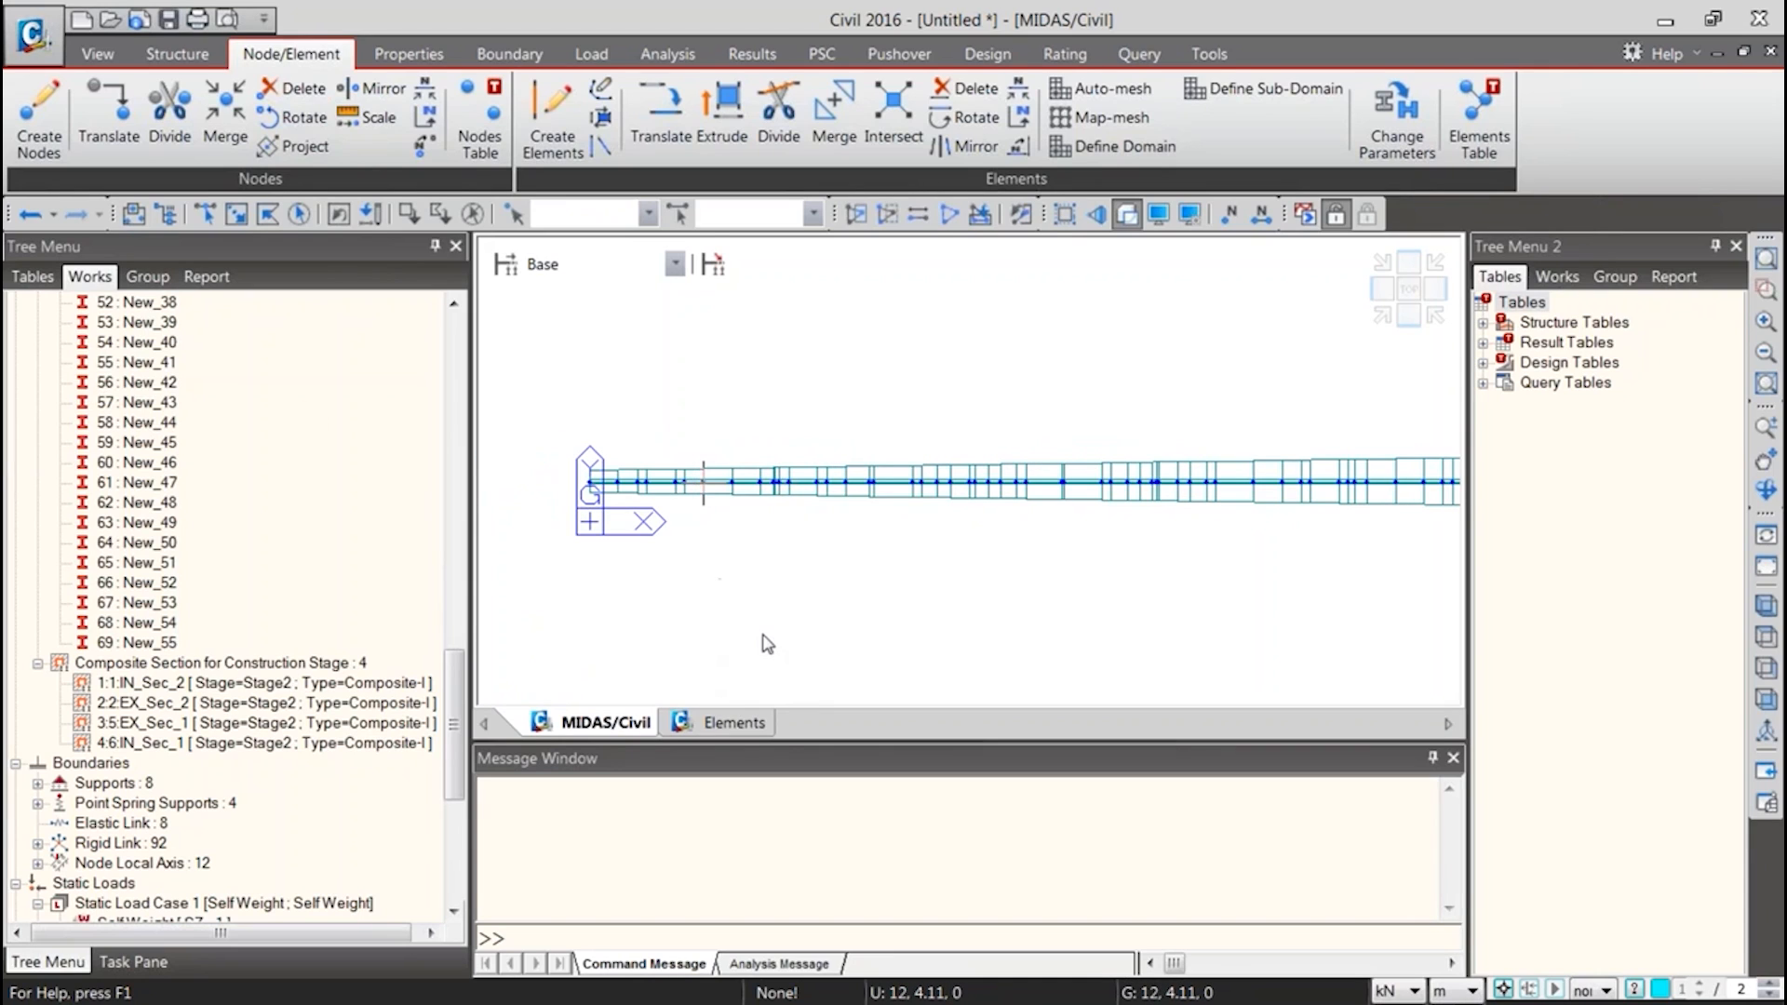
scroll(819, 586, "down", 2)
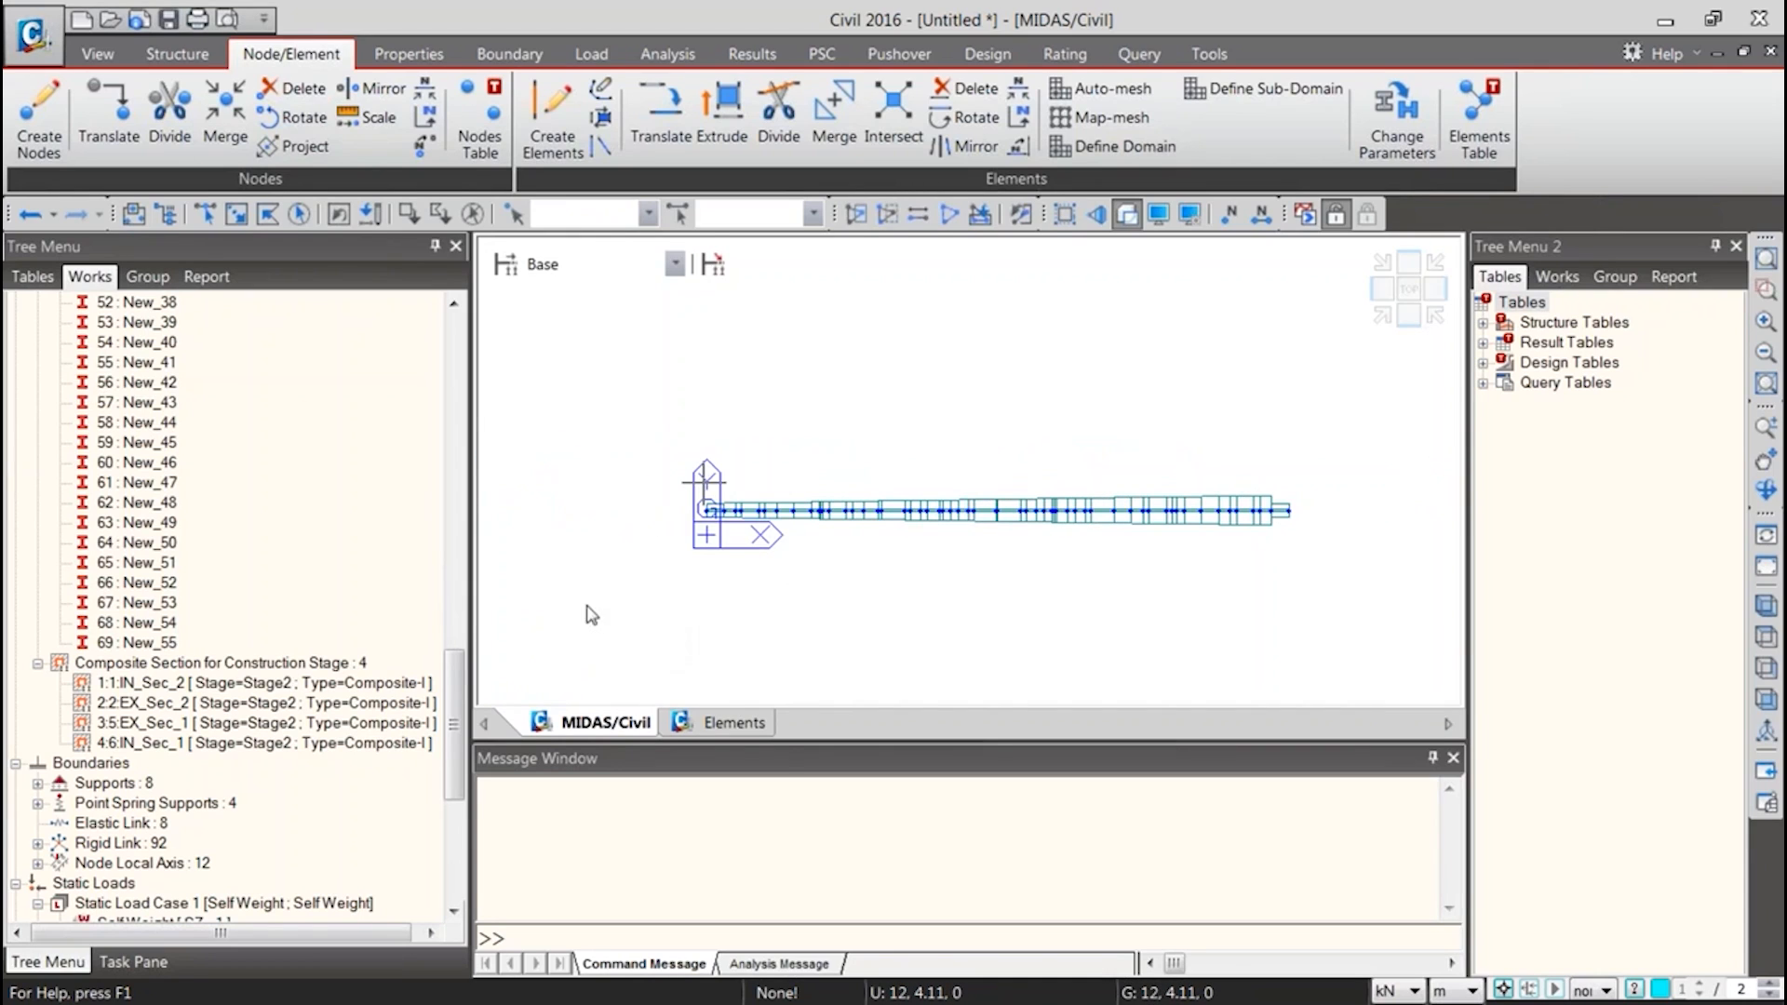
left_click_drag(456, 657, 447, 712)
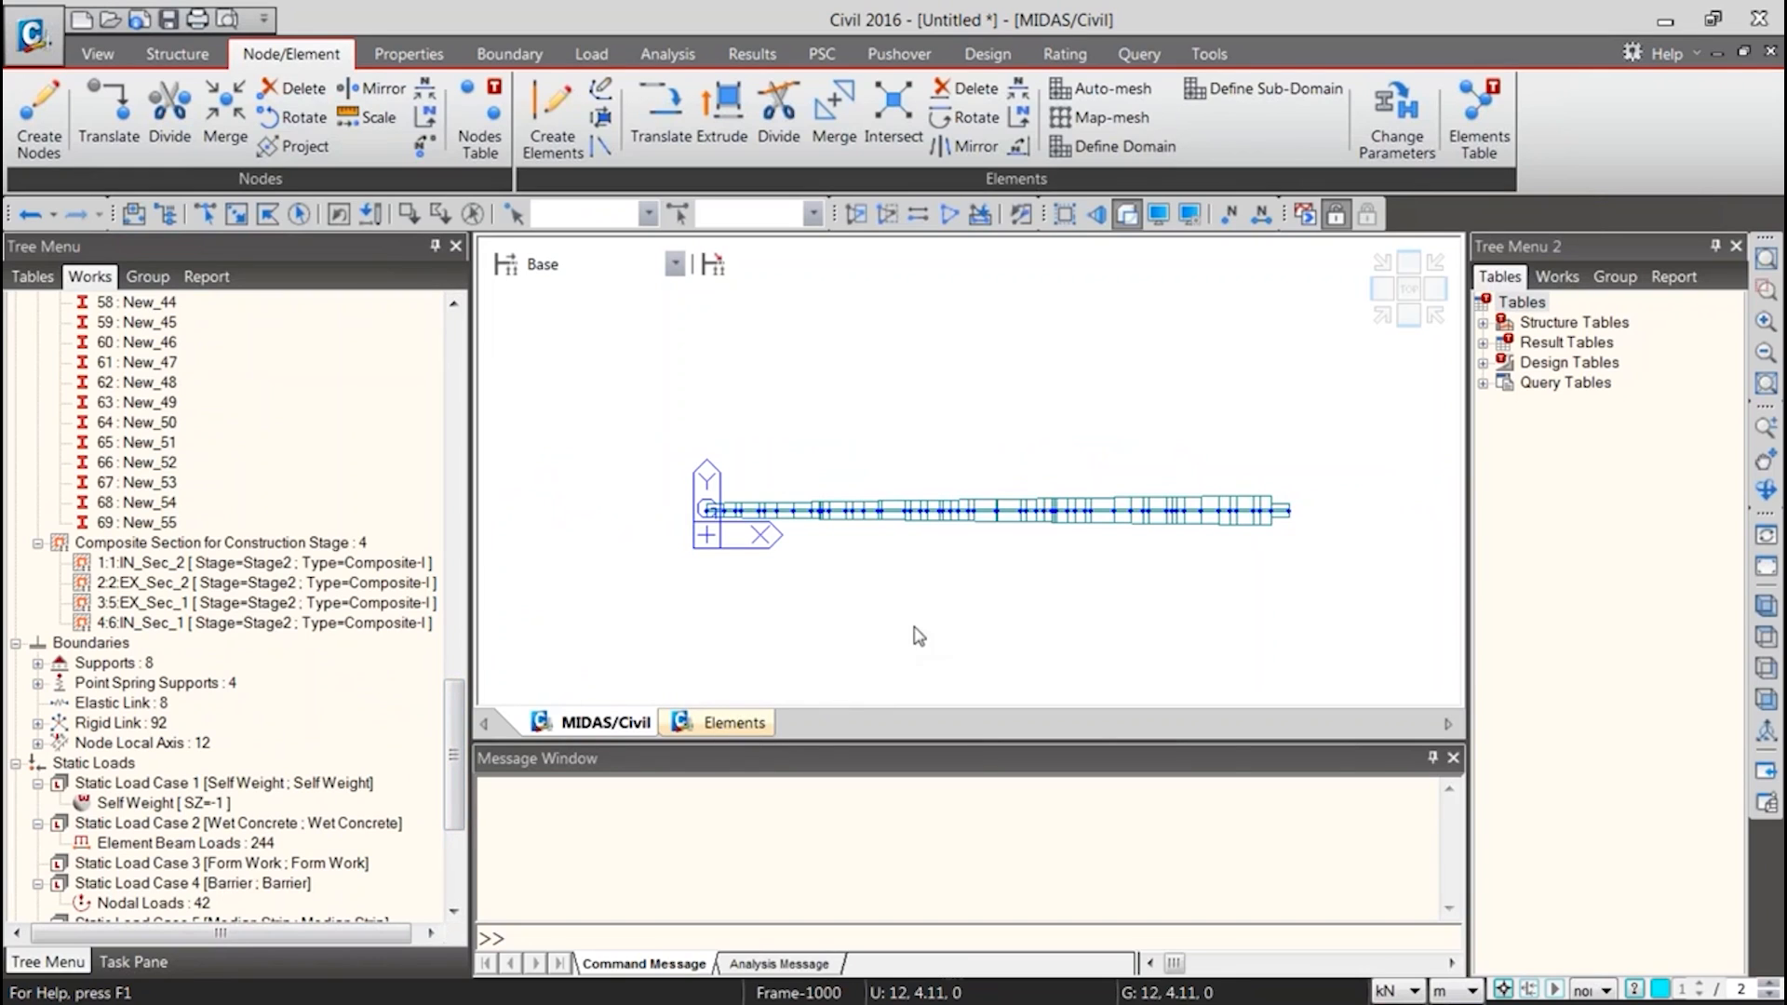
Close the Elements table and return to the model view
middle_click(691, 720)
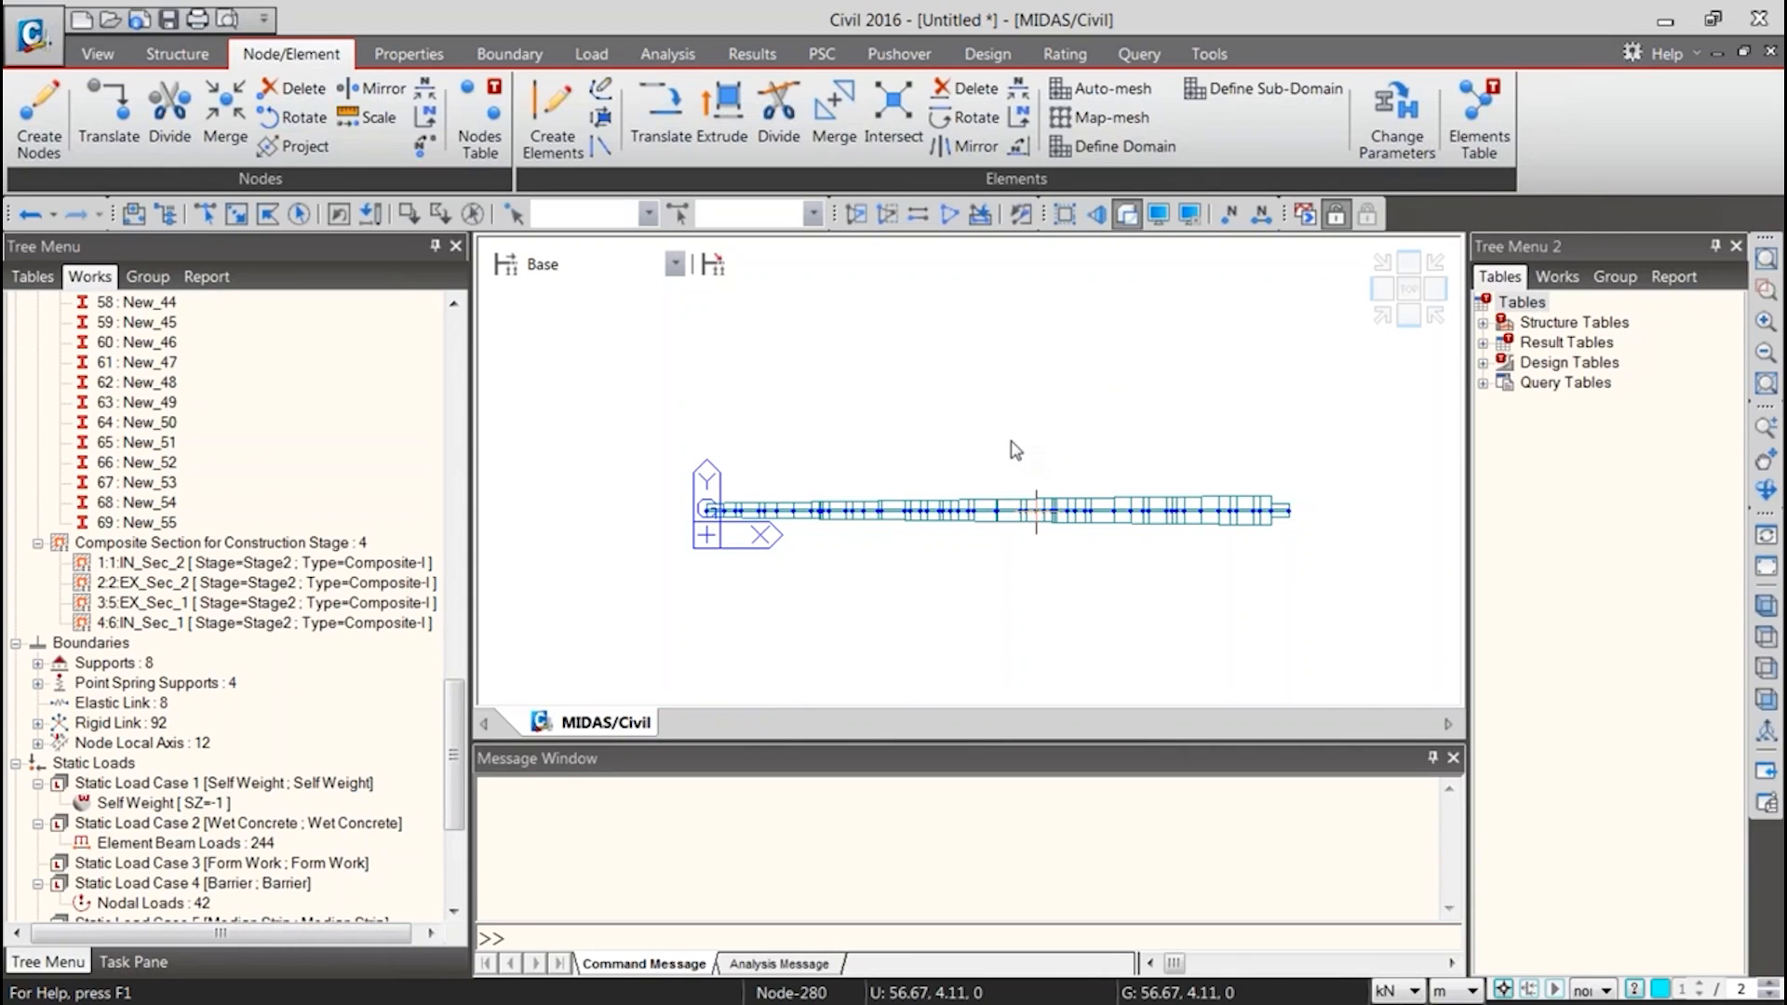
mouse_move(1035, 510)
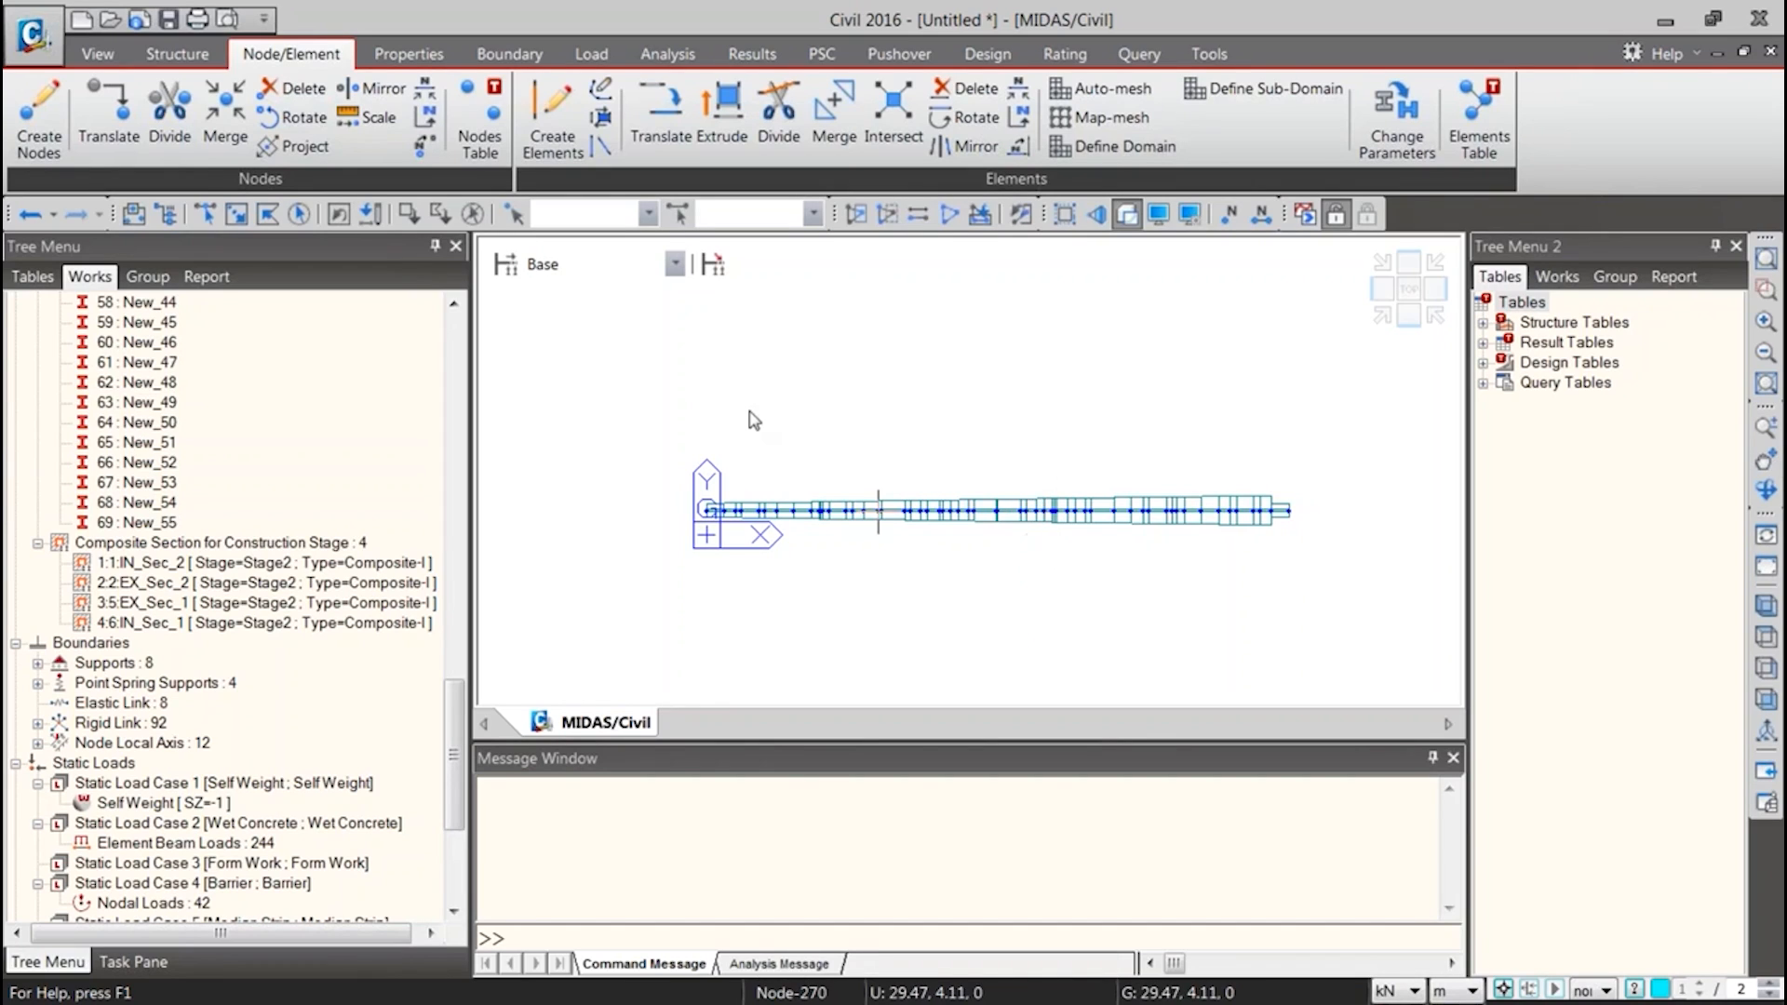
key("ctrl+2")
type("t")
type("Task Pane")
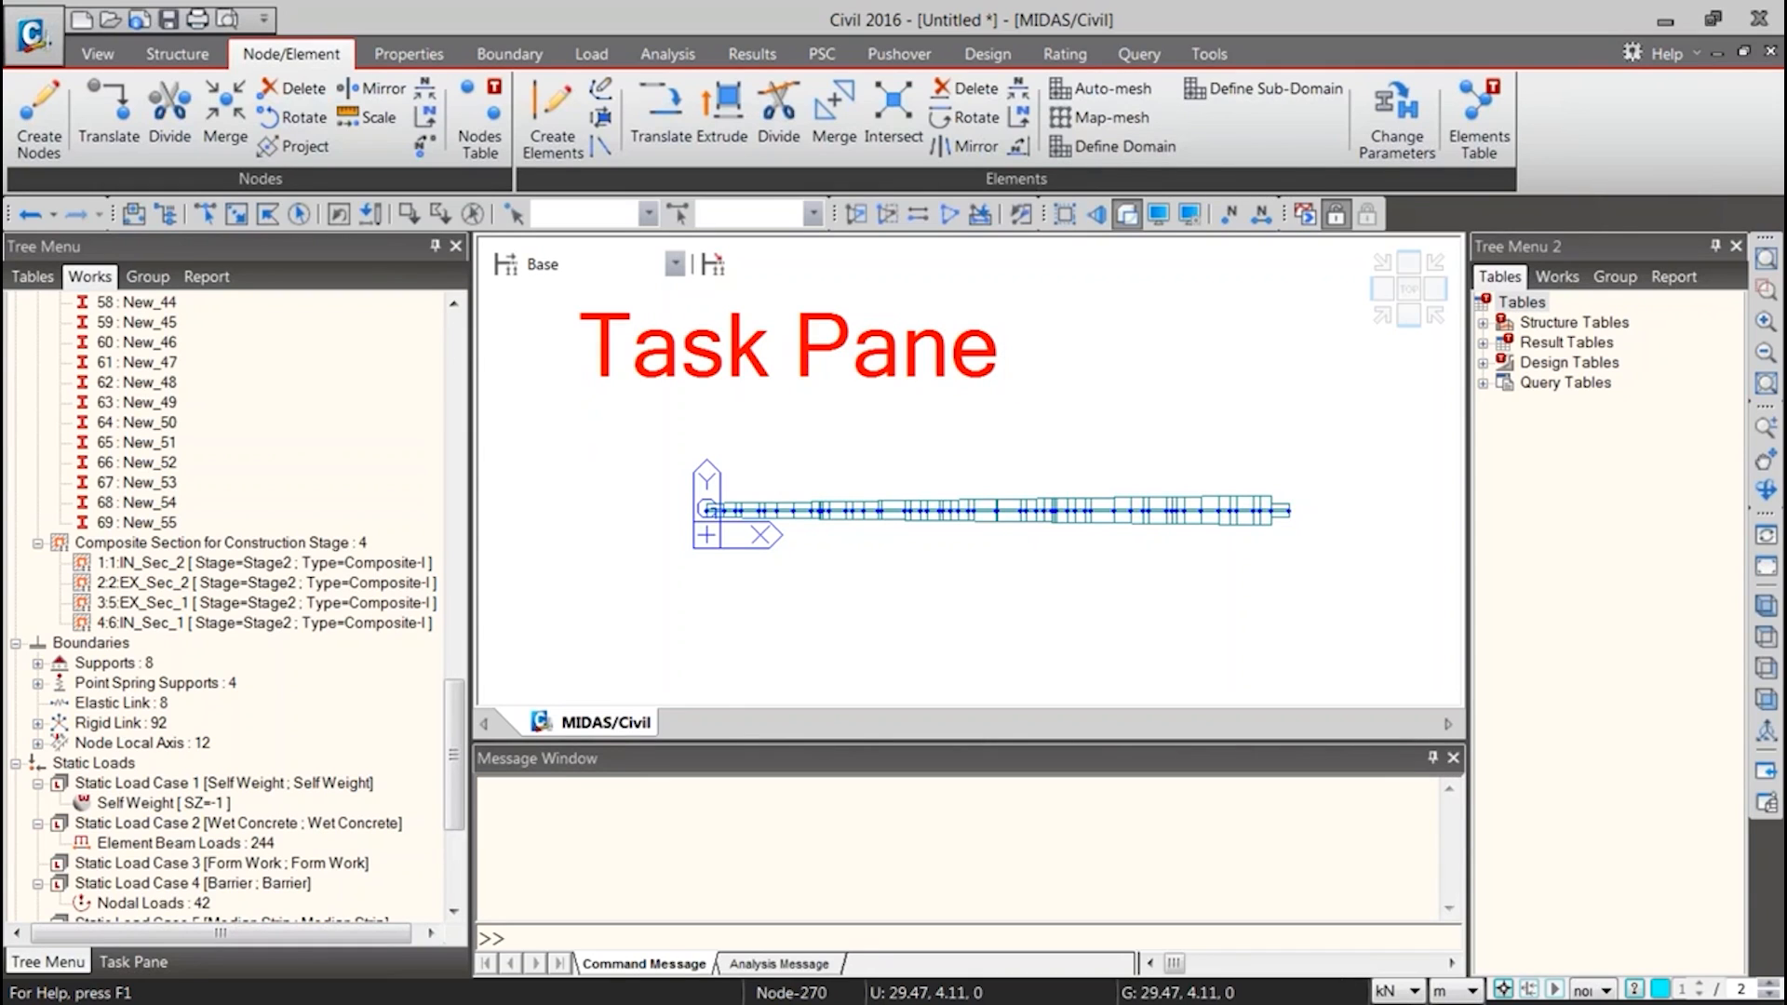
key("Escape")
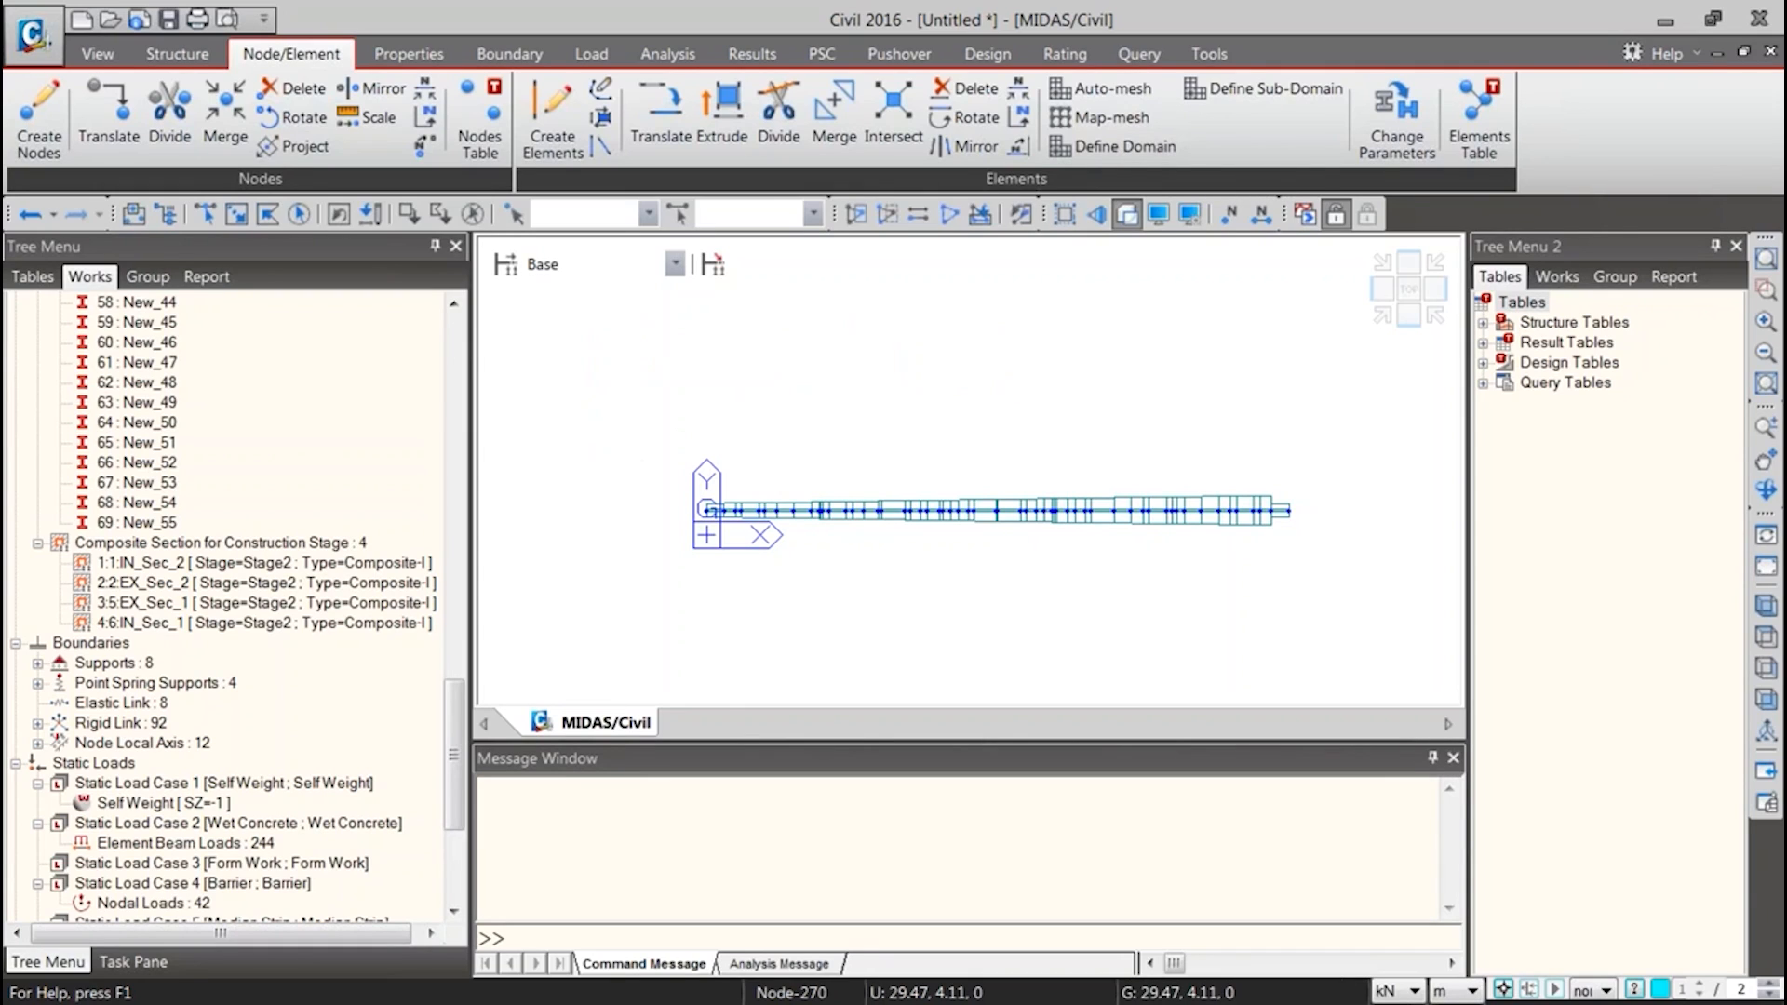
mouse_move(63, 927)
left_mouse_down()
mouse_move(172, 979)
mouse_move(241, 984)
left_mouse_up()
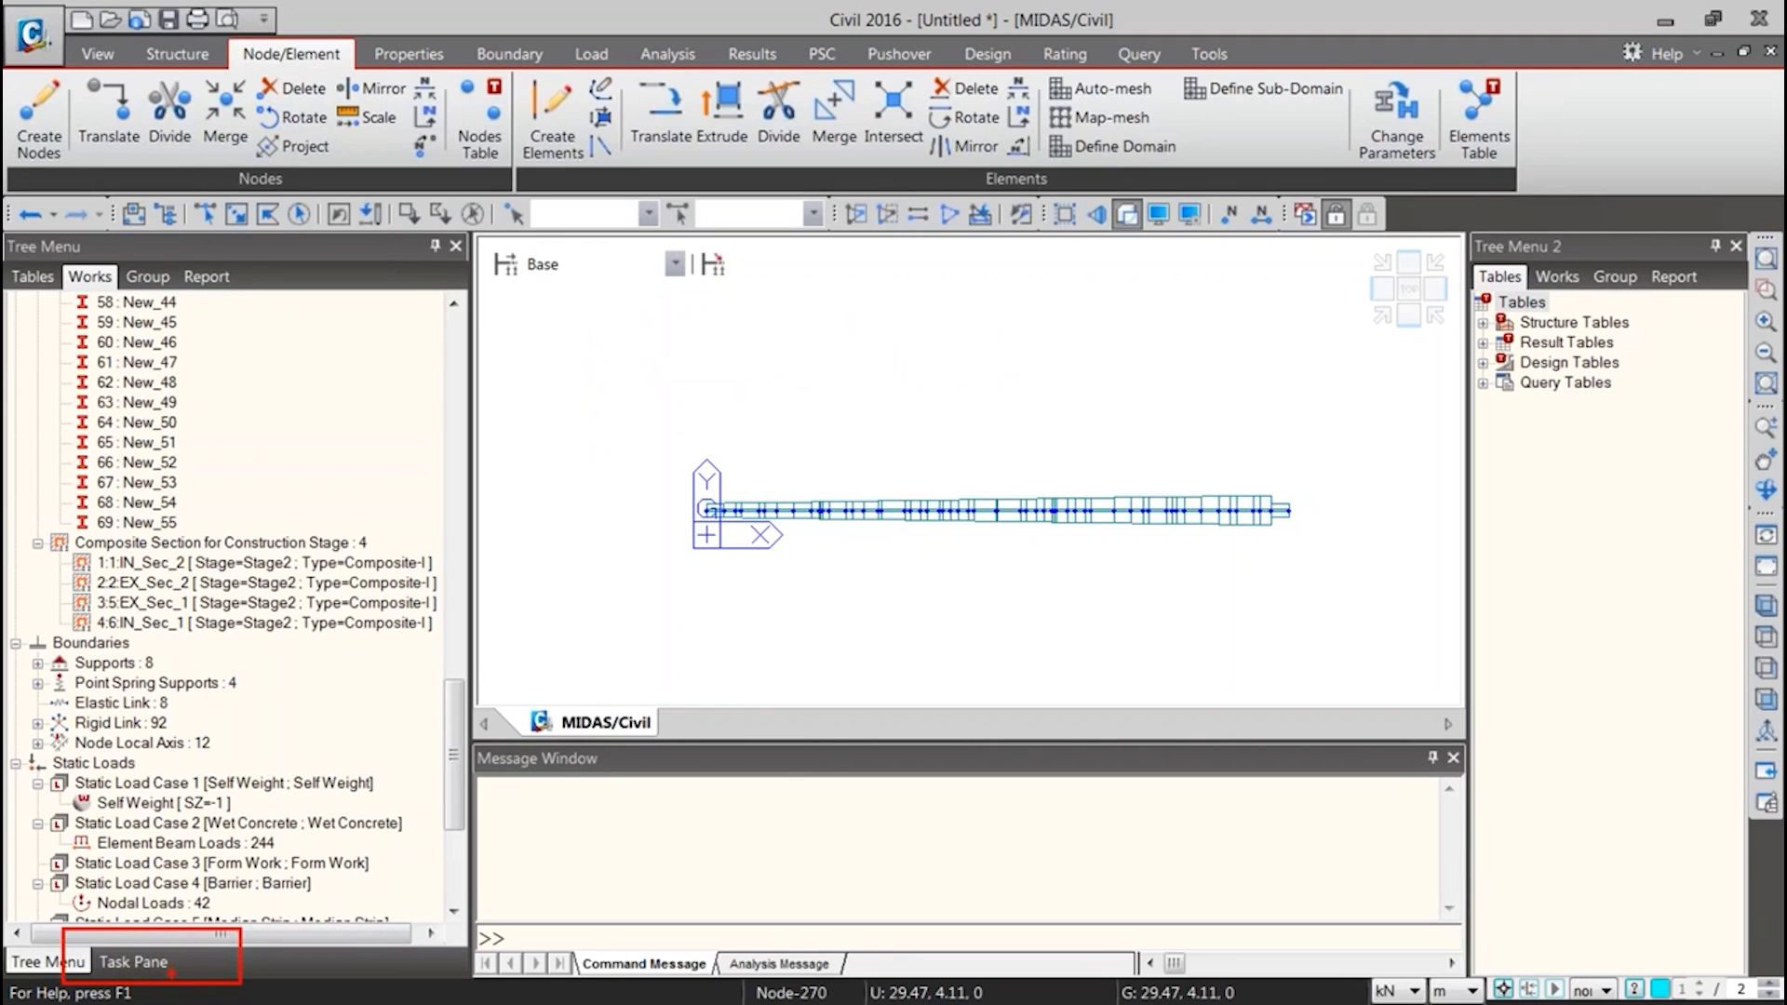
key("Escape")
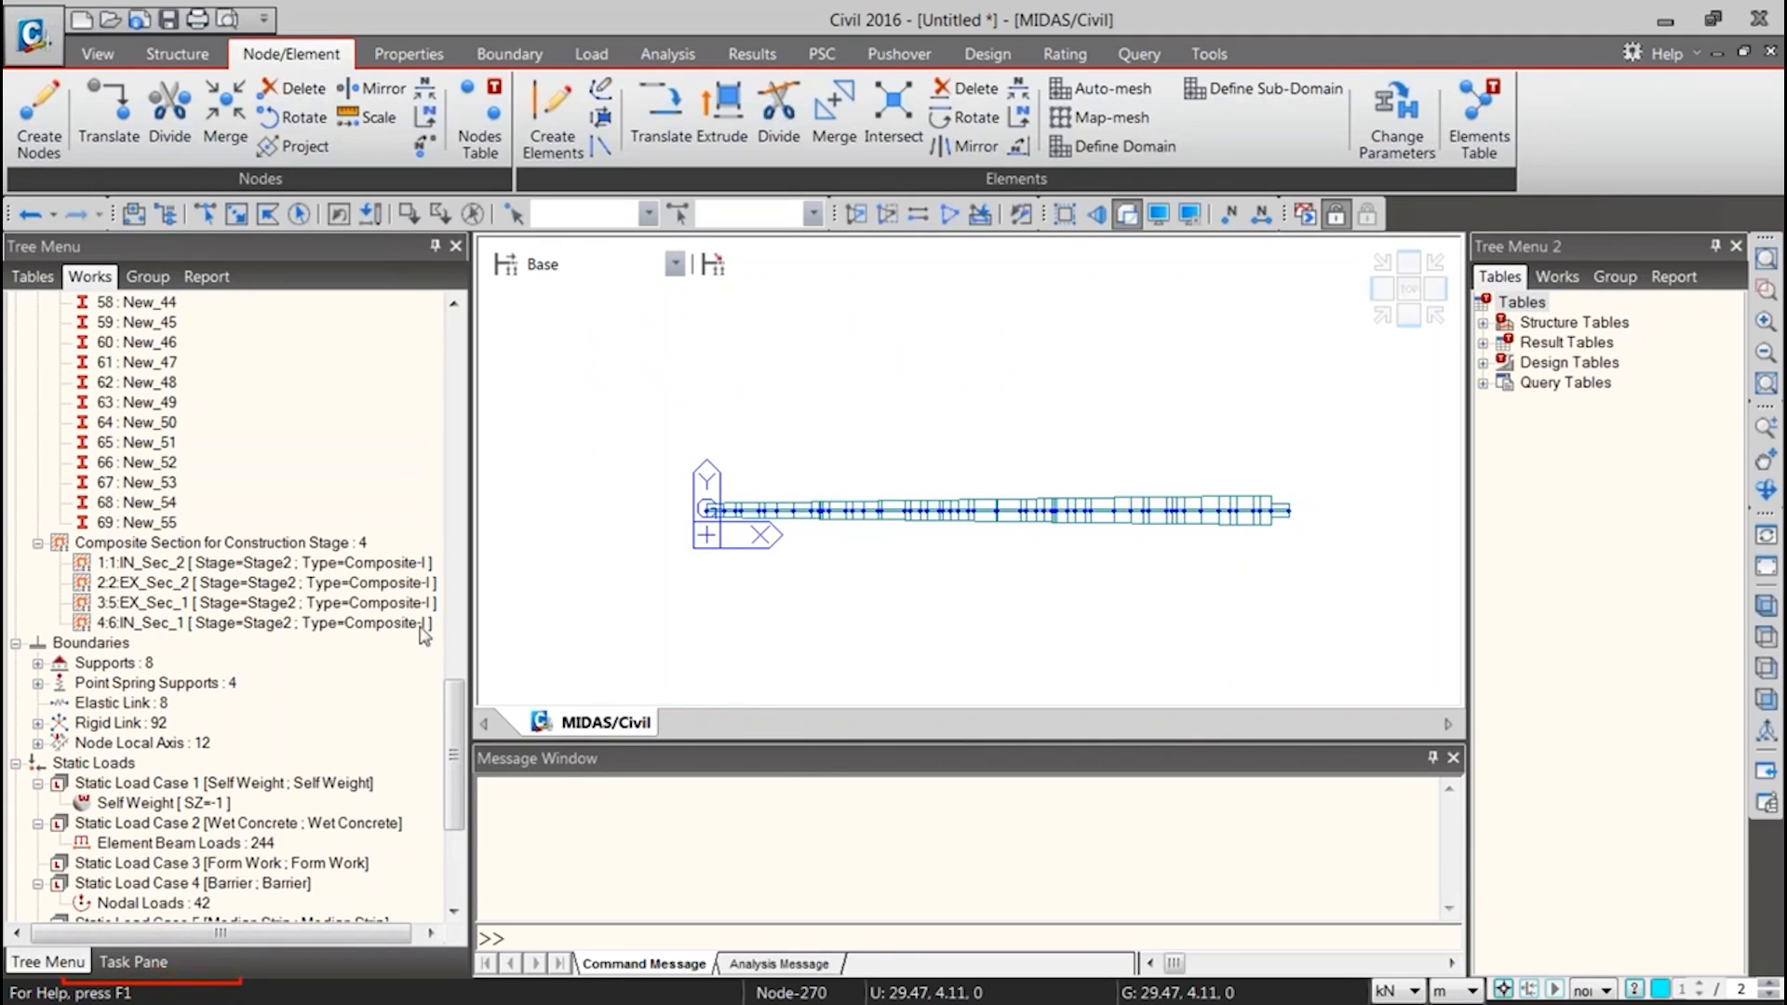
Show the Task Pane and change its page from User Define to the Task Pane start page
left_click(132, 964)
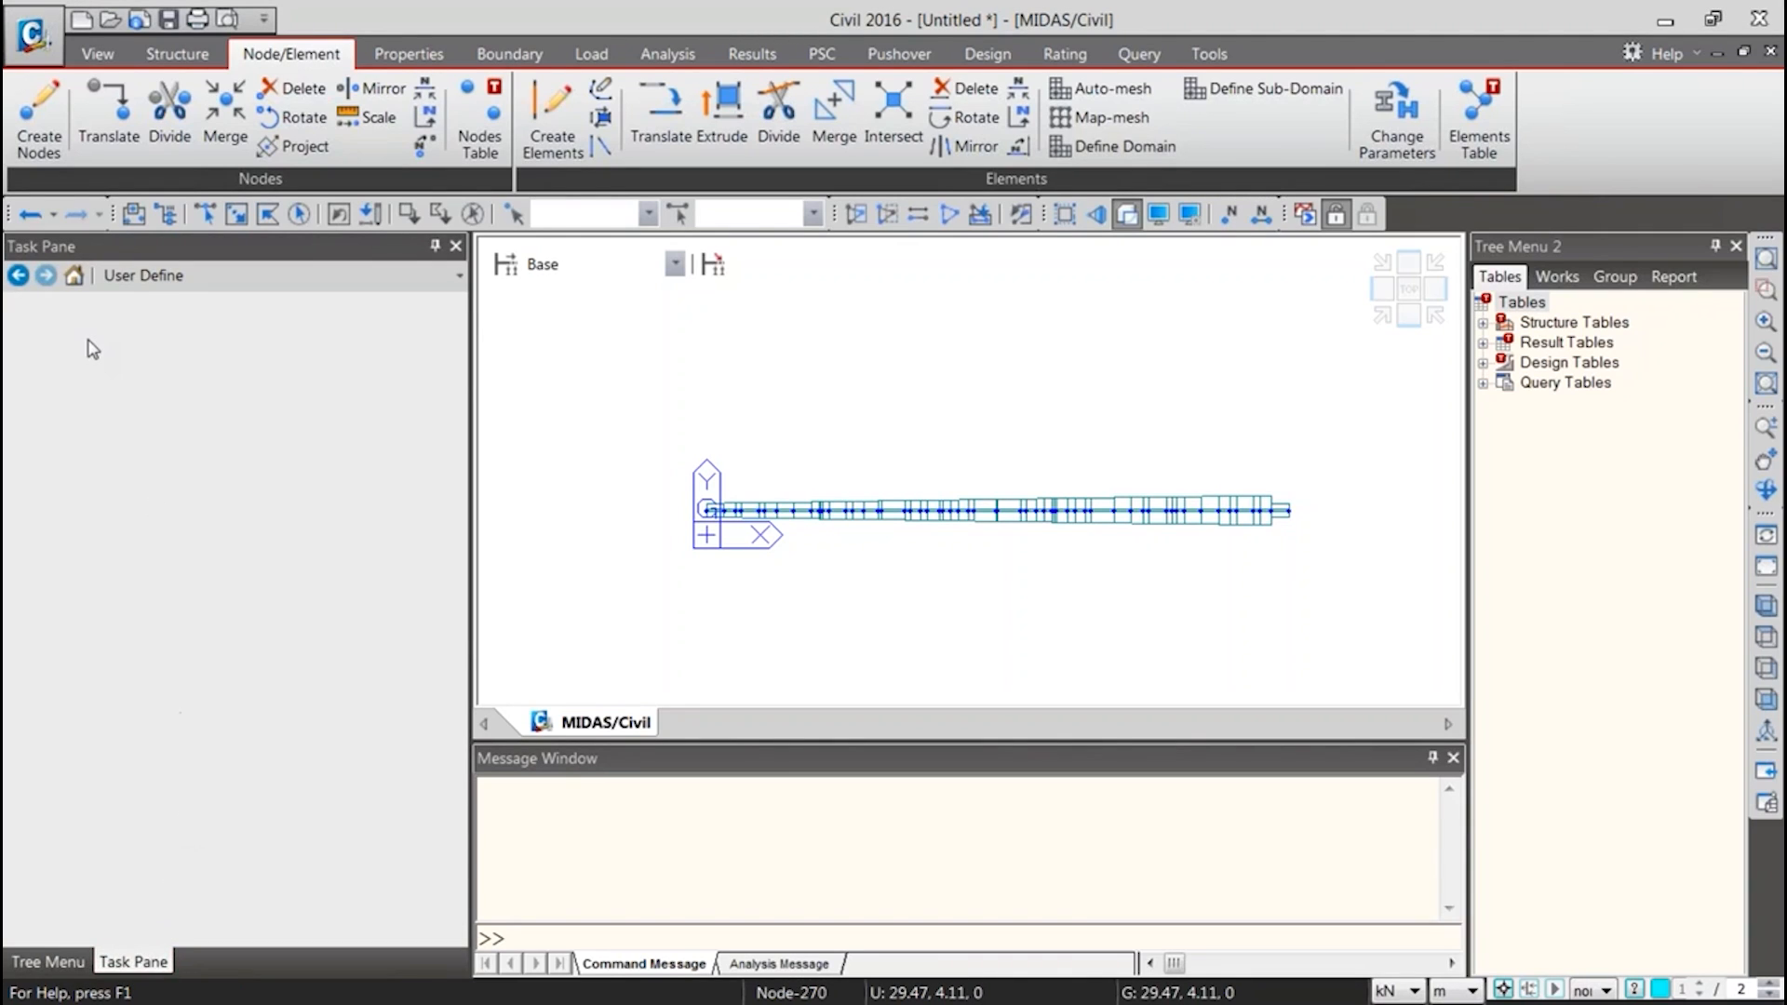
left_click(223, 281)
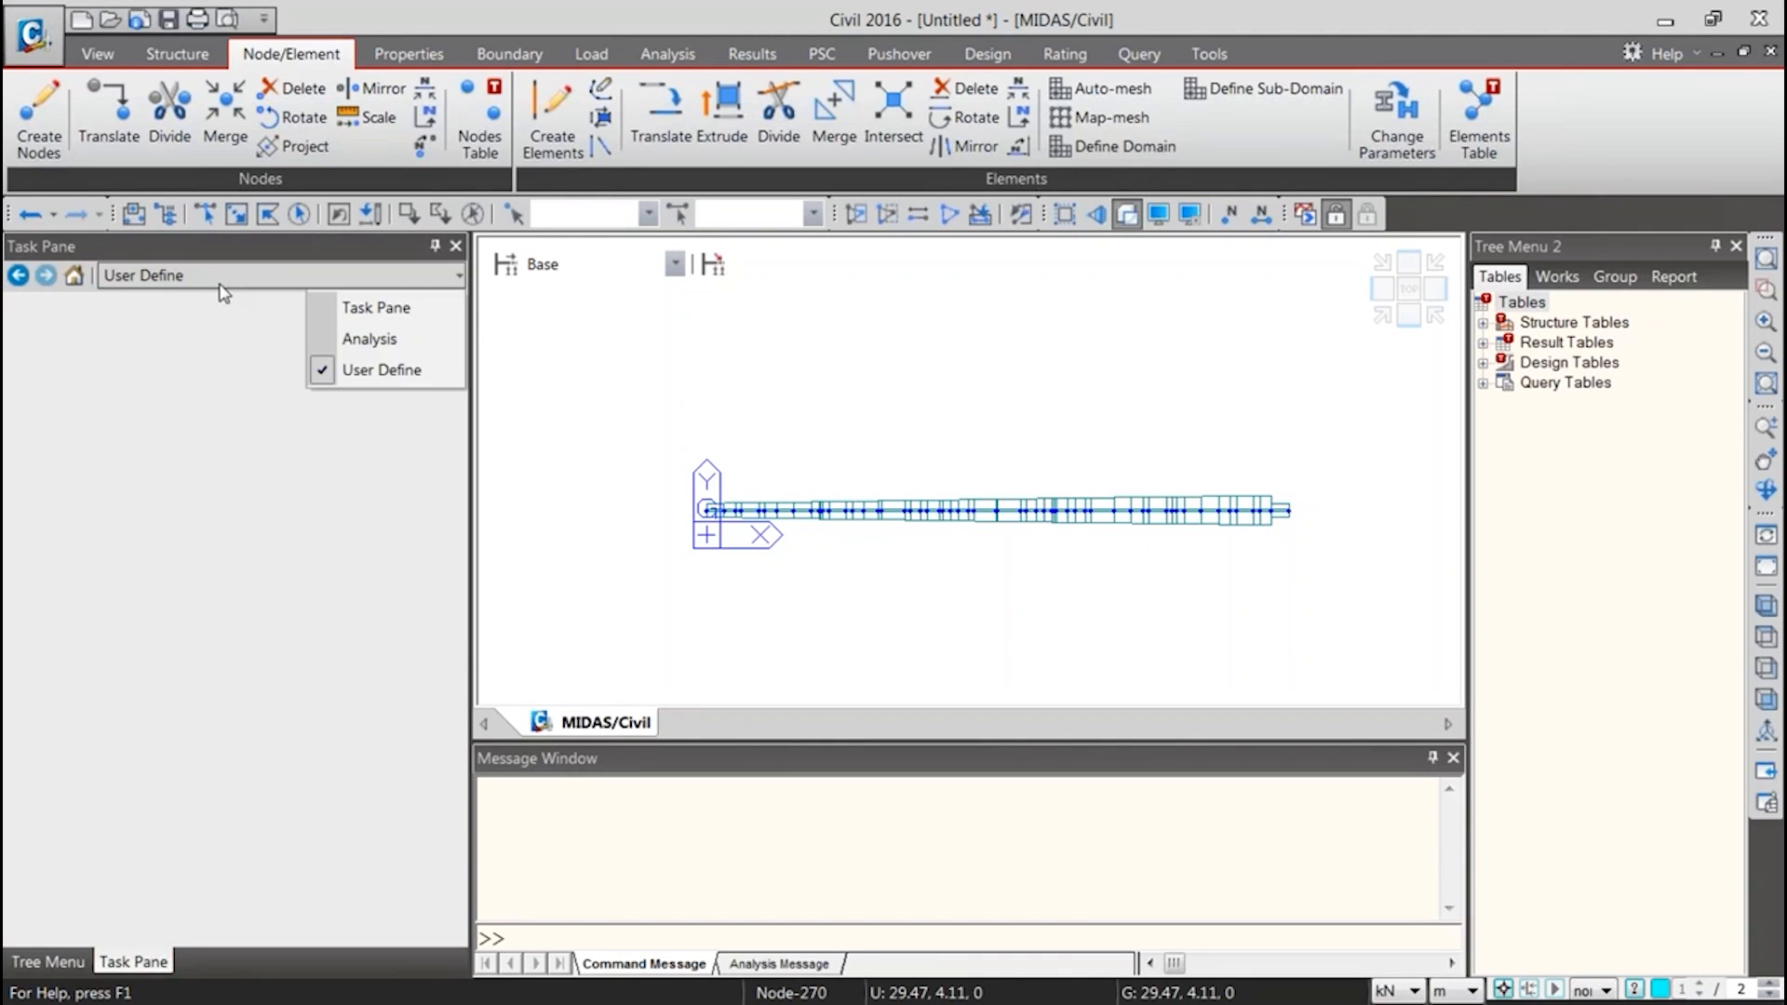
left_click(348, 308)
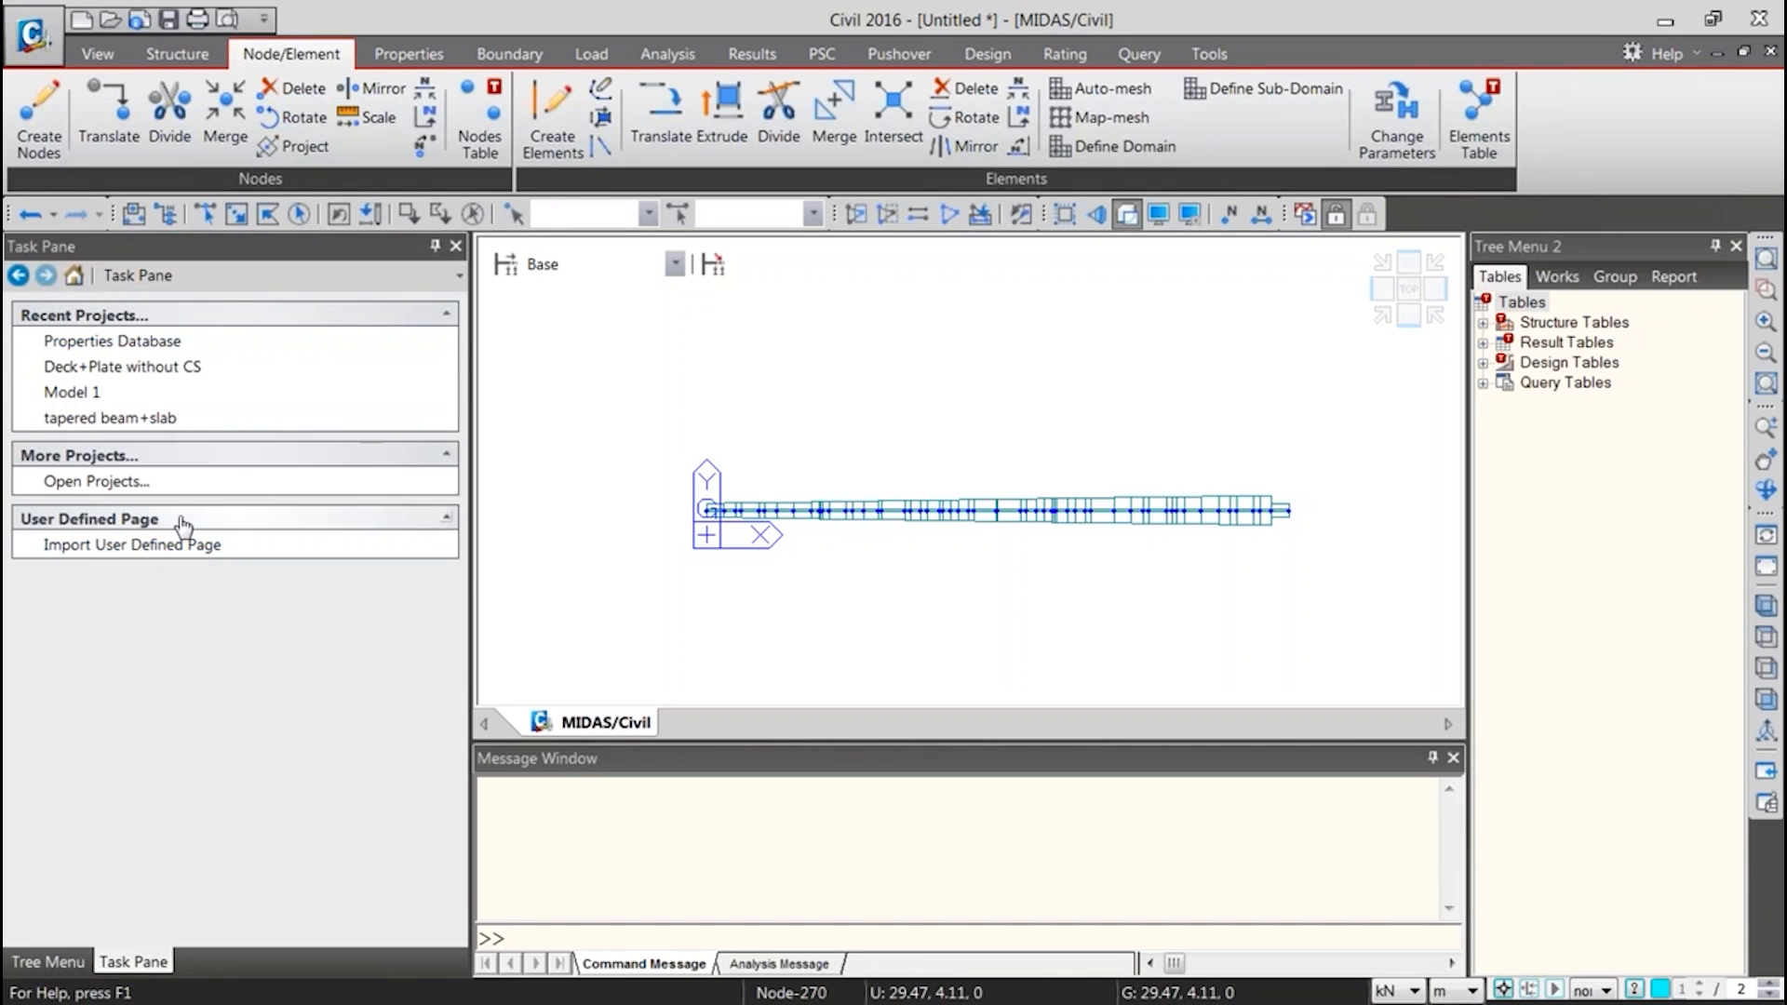
Try to import the Taskflow file as a user defined page from the steel composite wizard folder on the Desktop
left_click(152, 547)
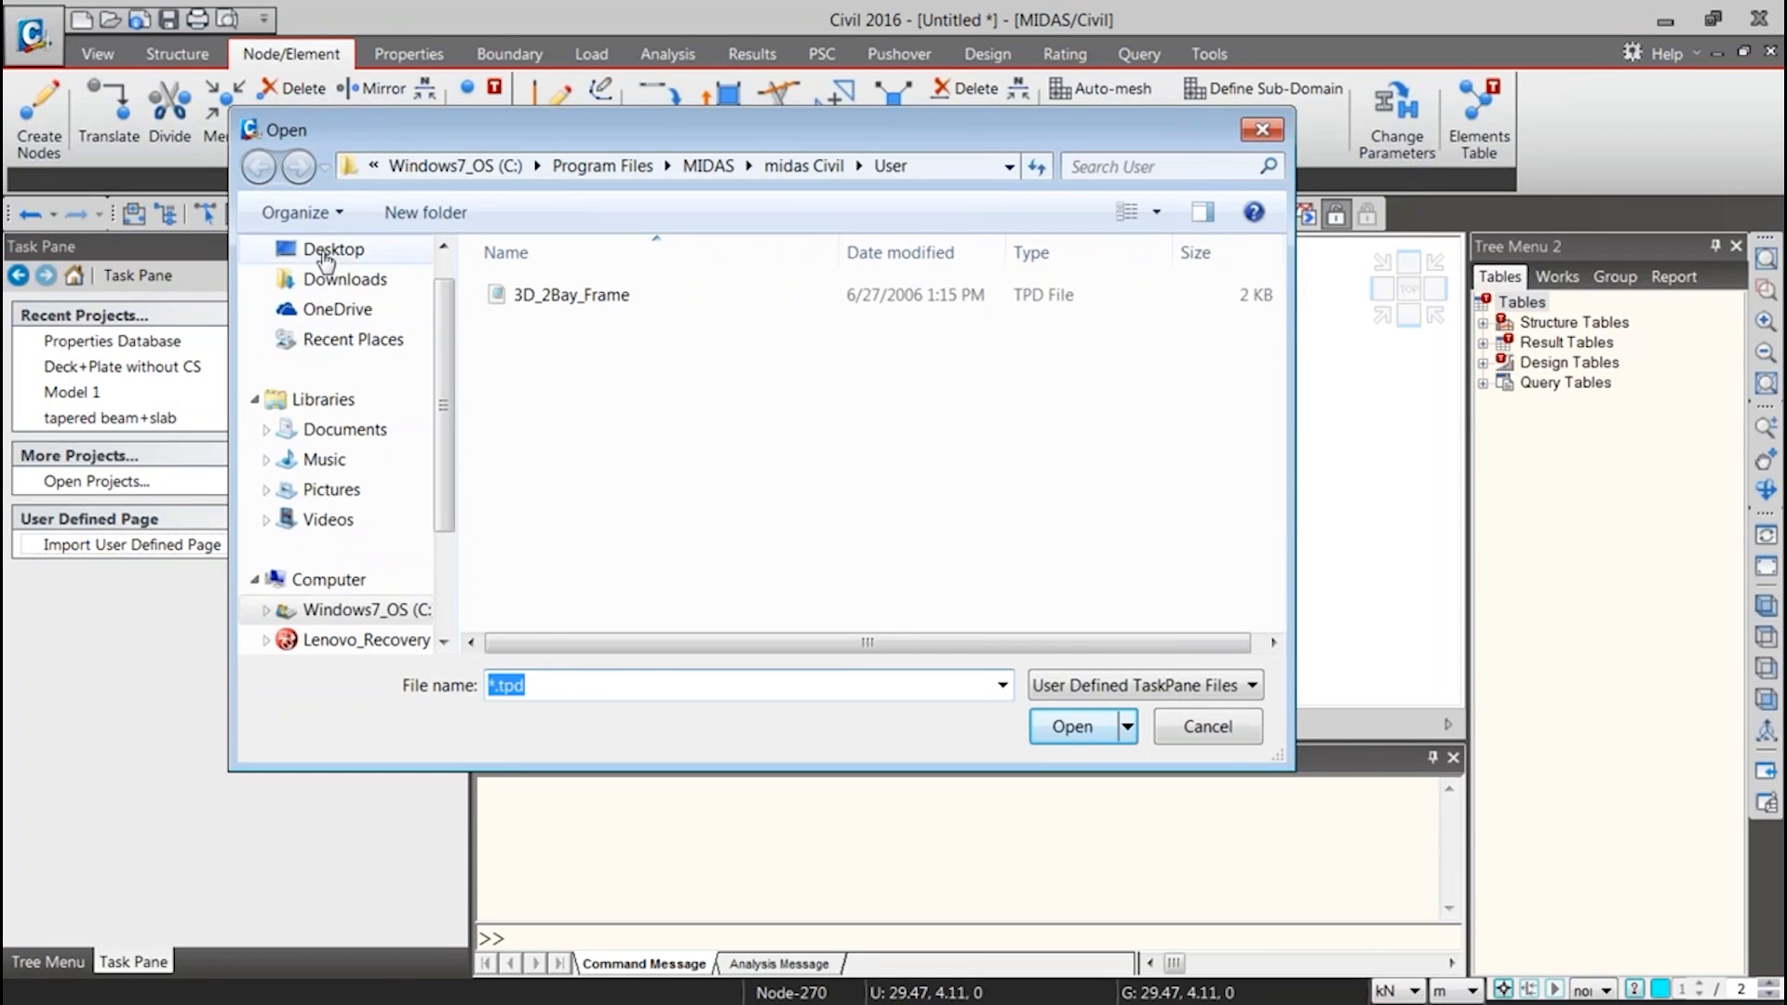
left_click(325, 258)
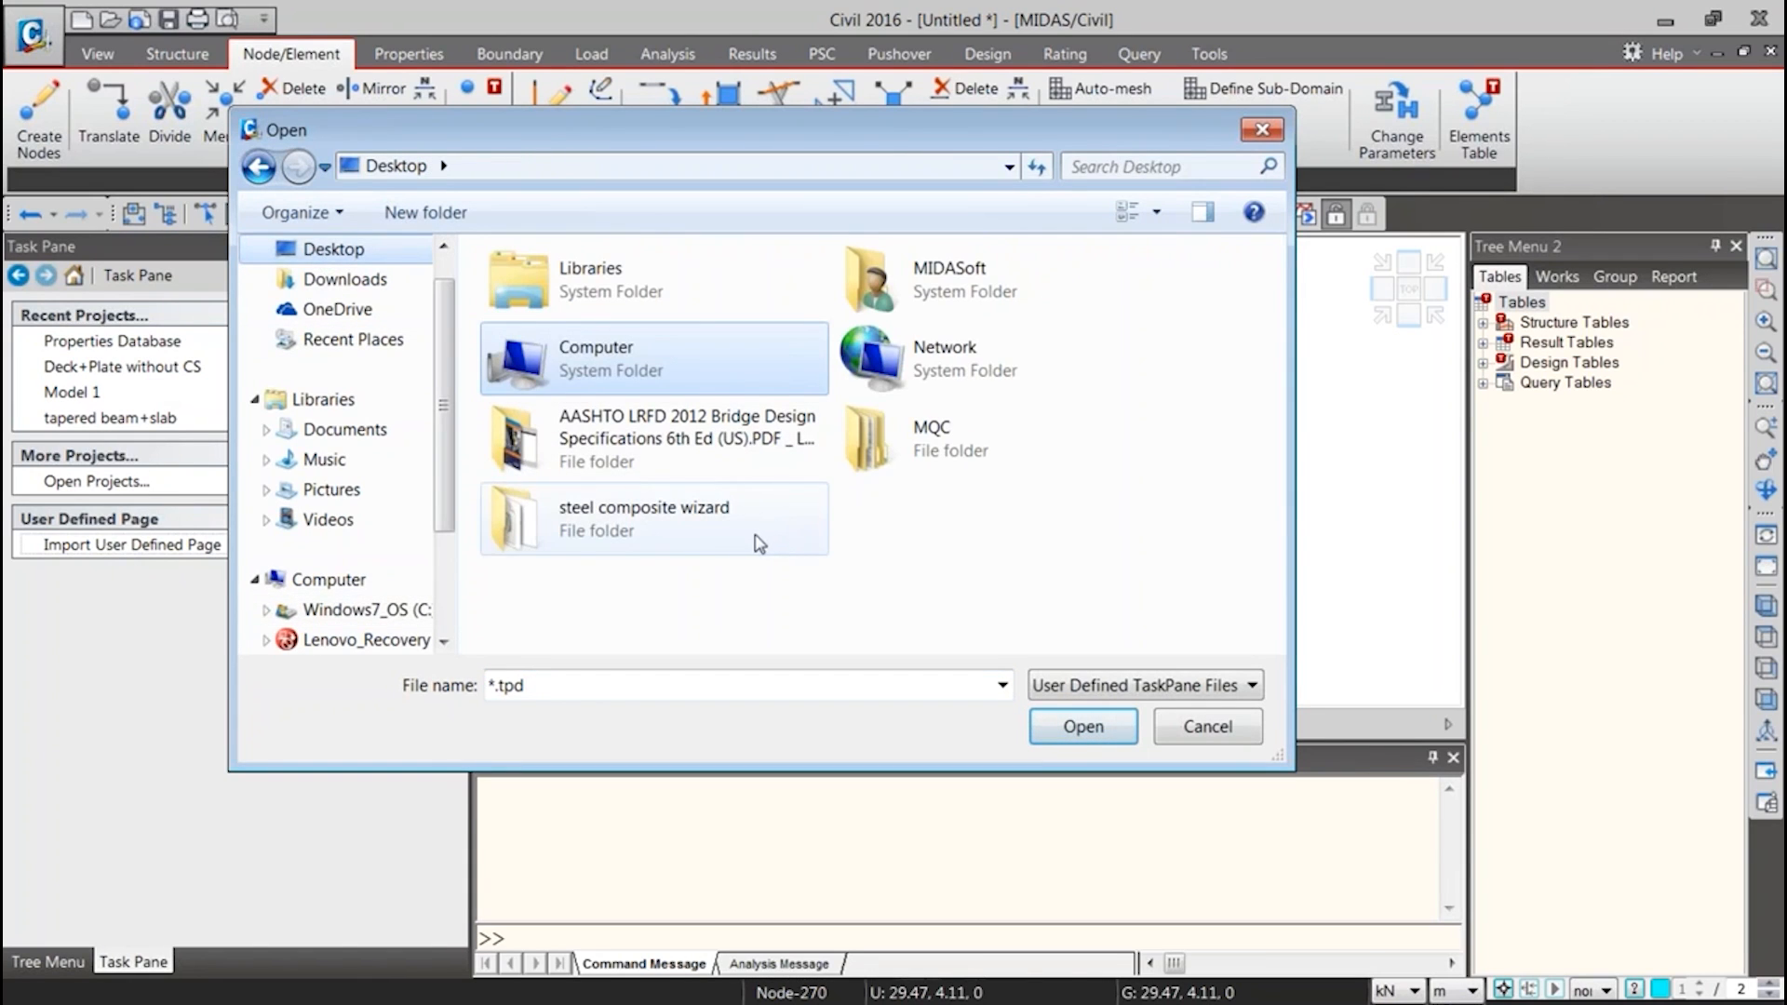
double_click(761, 543)
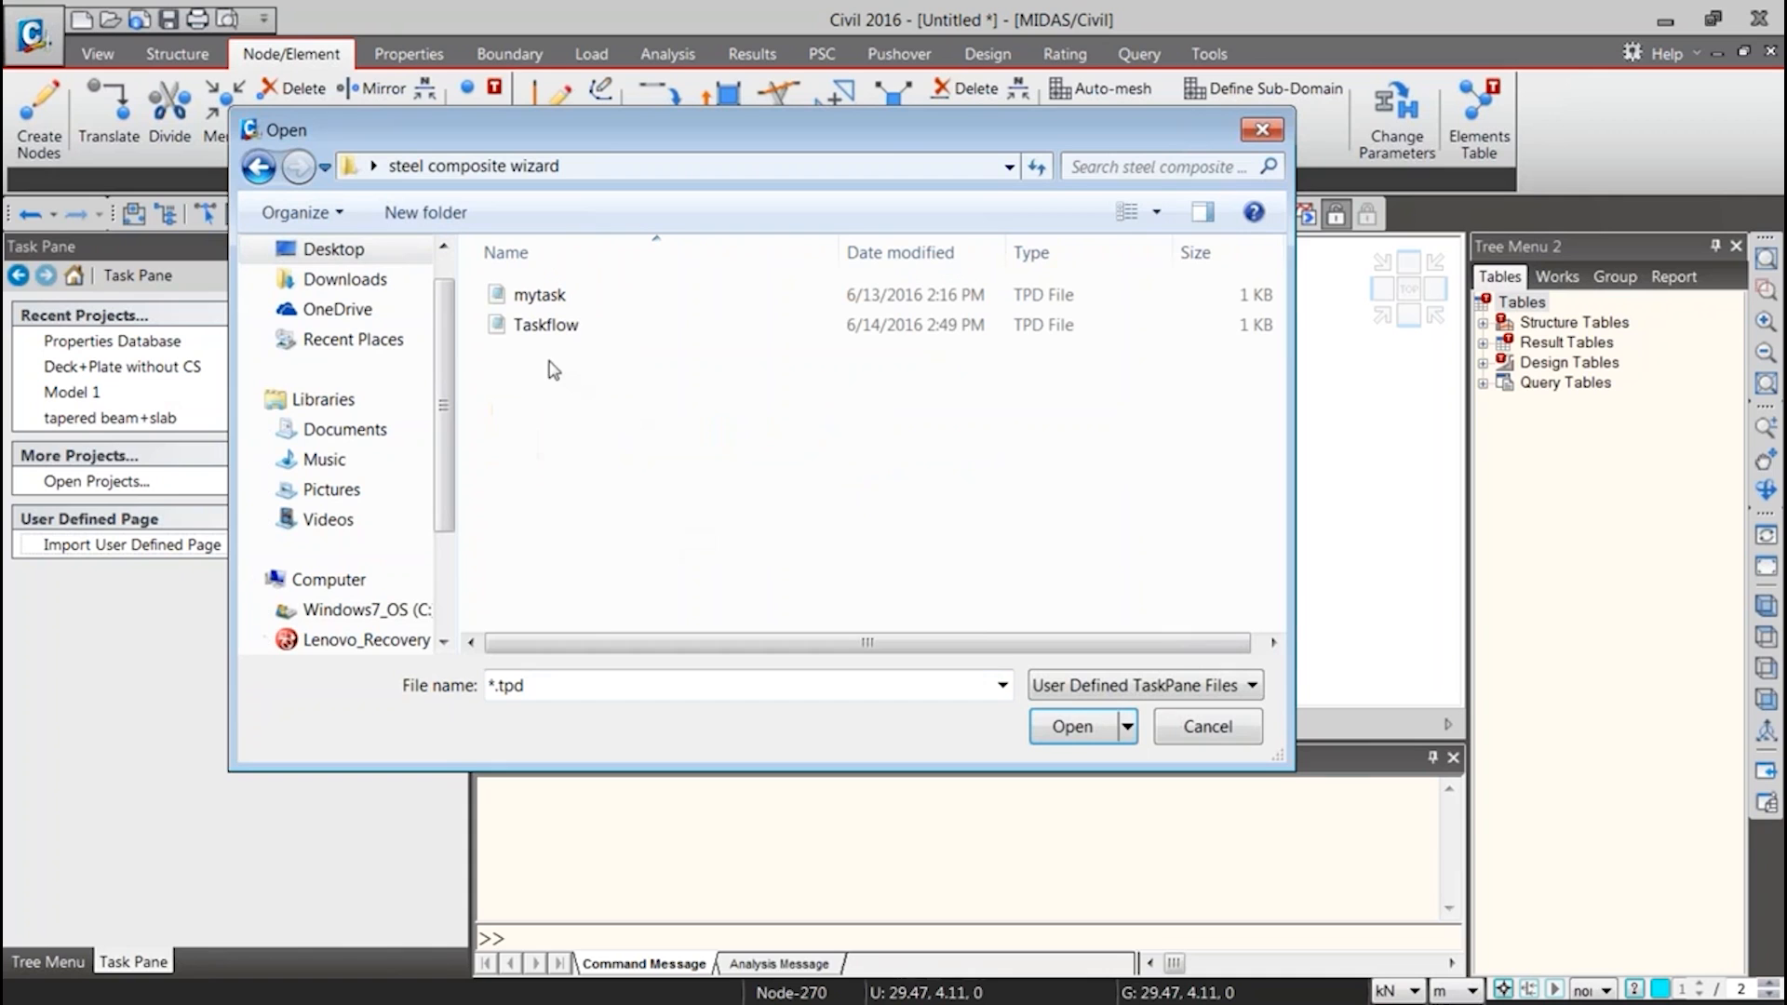
double_click(545, 325)
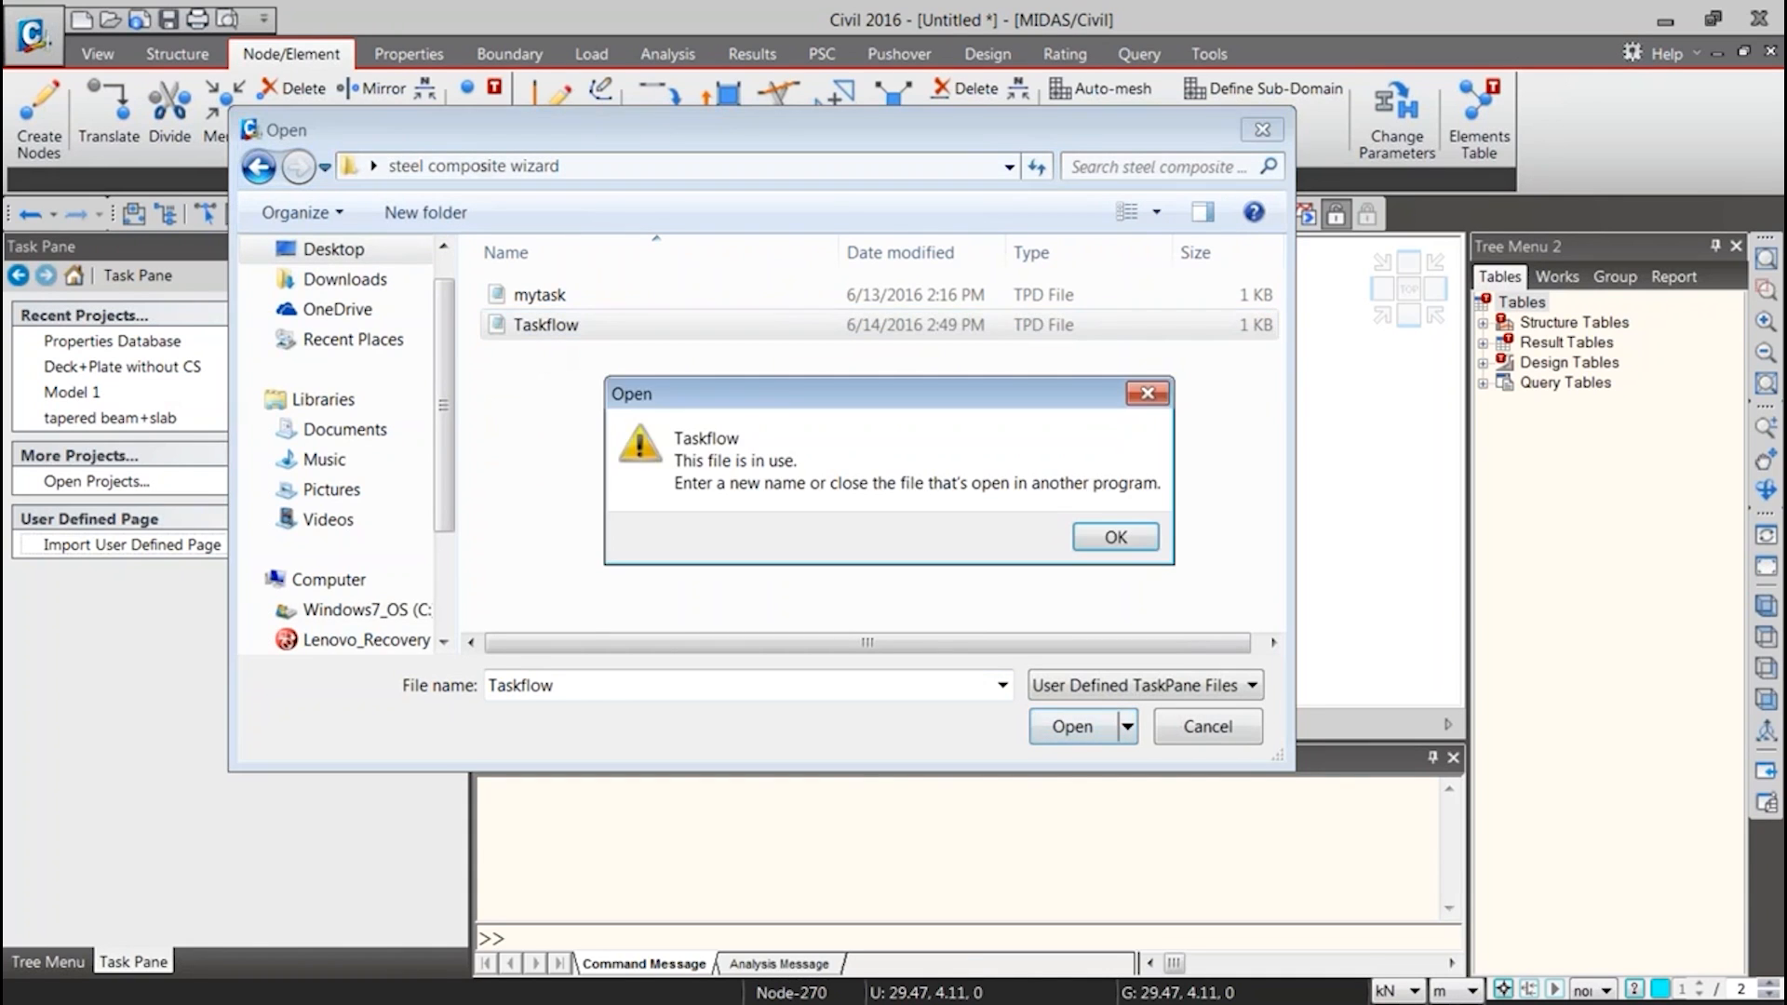
left_click(1108, 533)
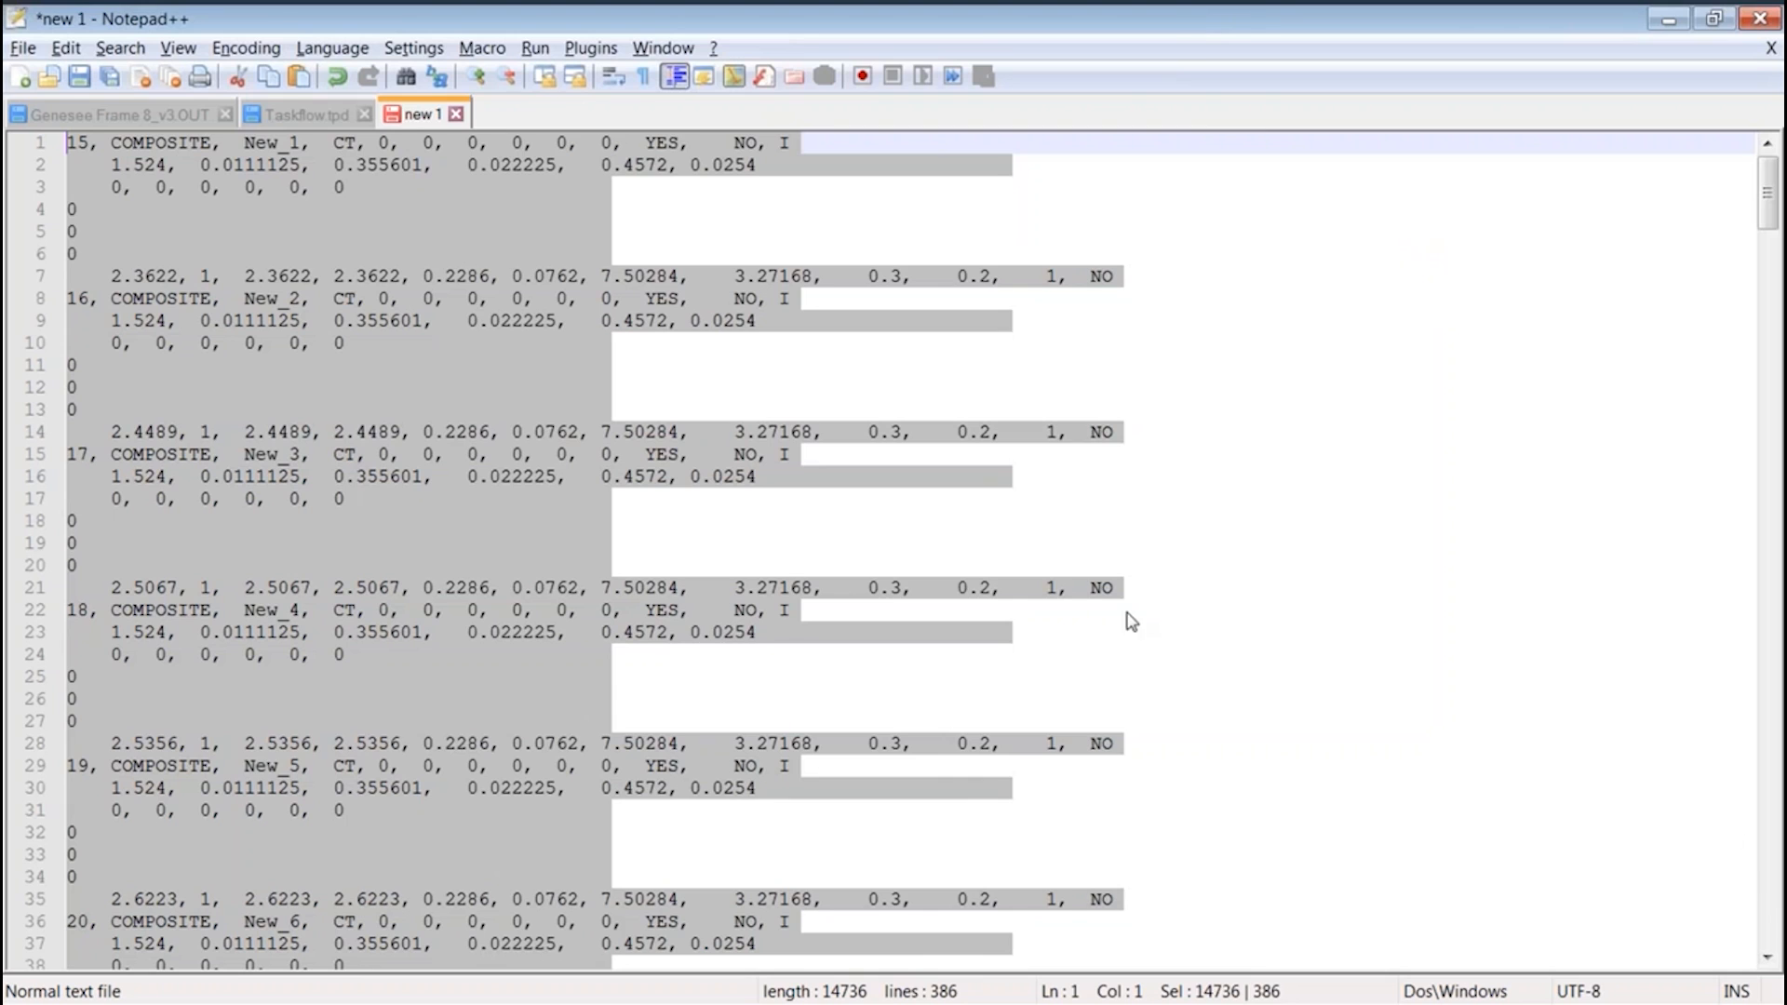
Switch to Notepad++, bring up Taskflow.tpd and examine its <Page> tag and page title
left_click(1125, 611)
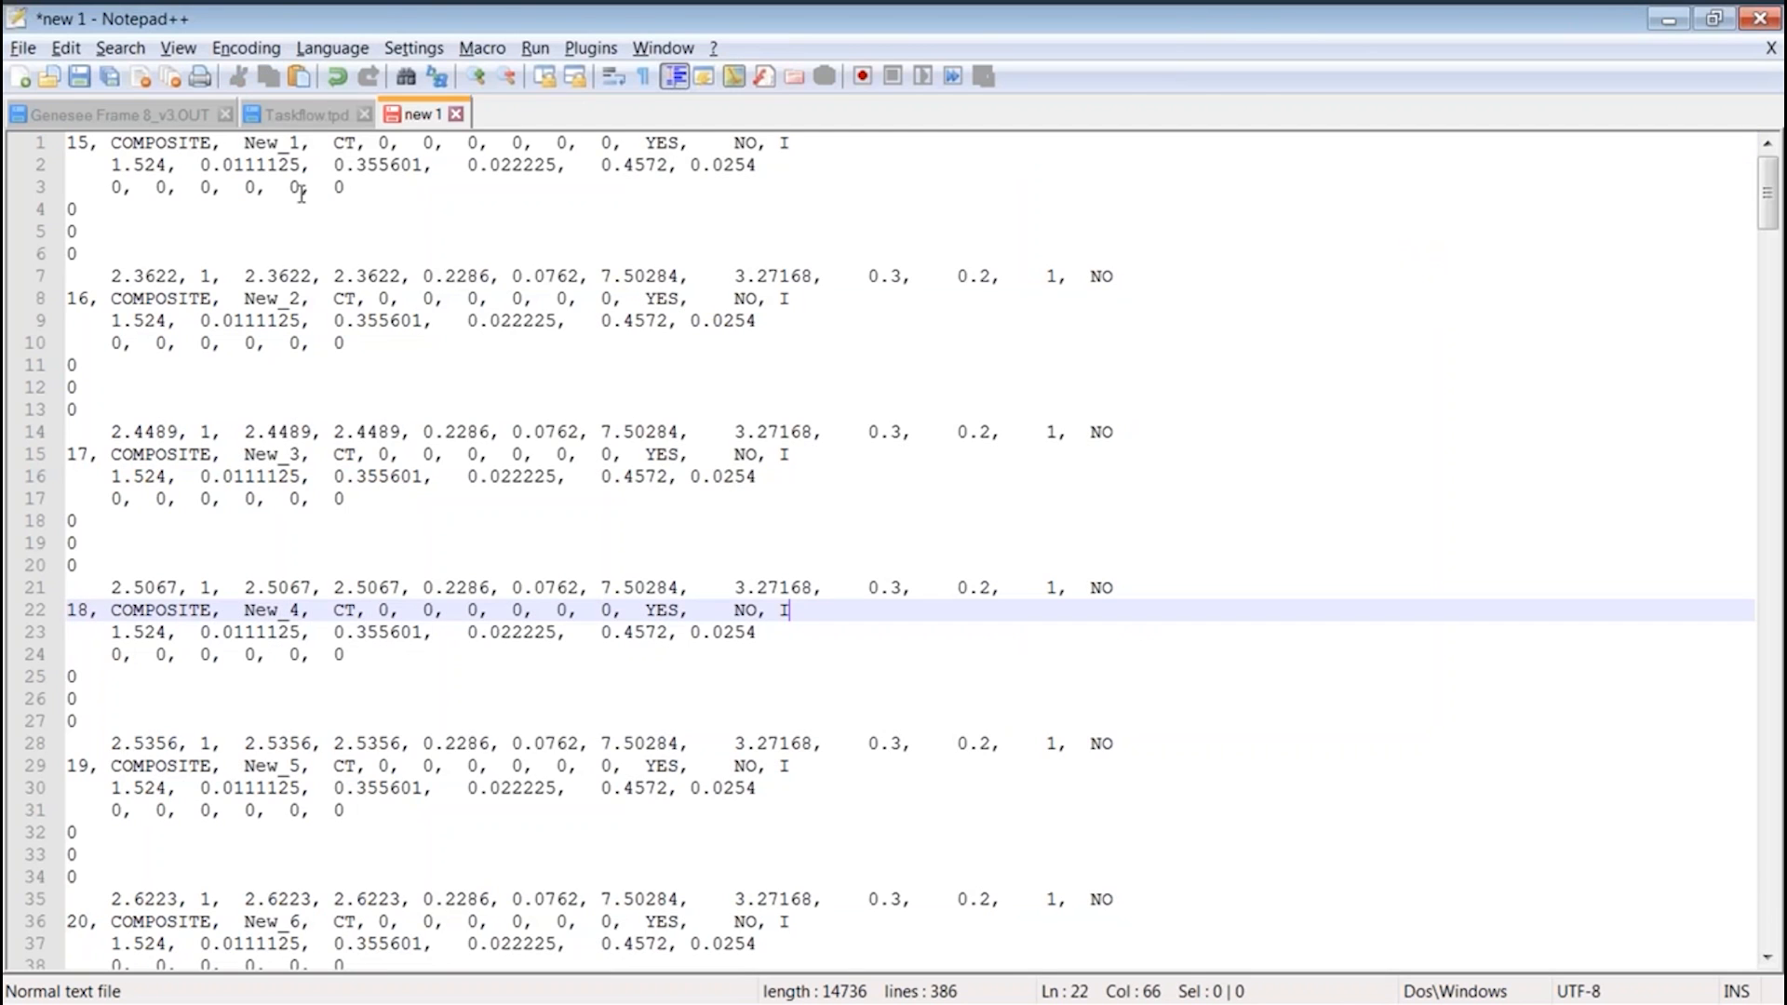
left_click(307, 114)
left_click_drag(493, 23, 873, 93)
double_click(874, 93)
left_click(587, 300)
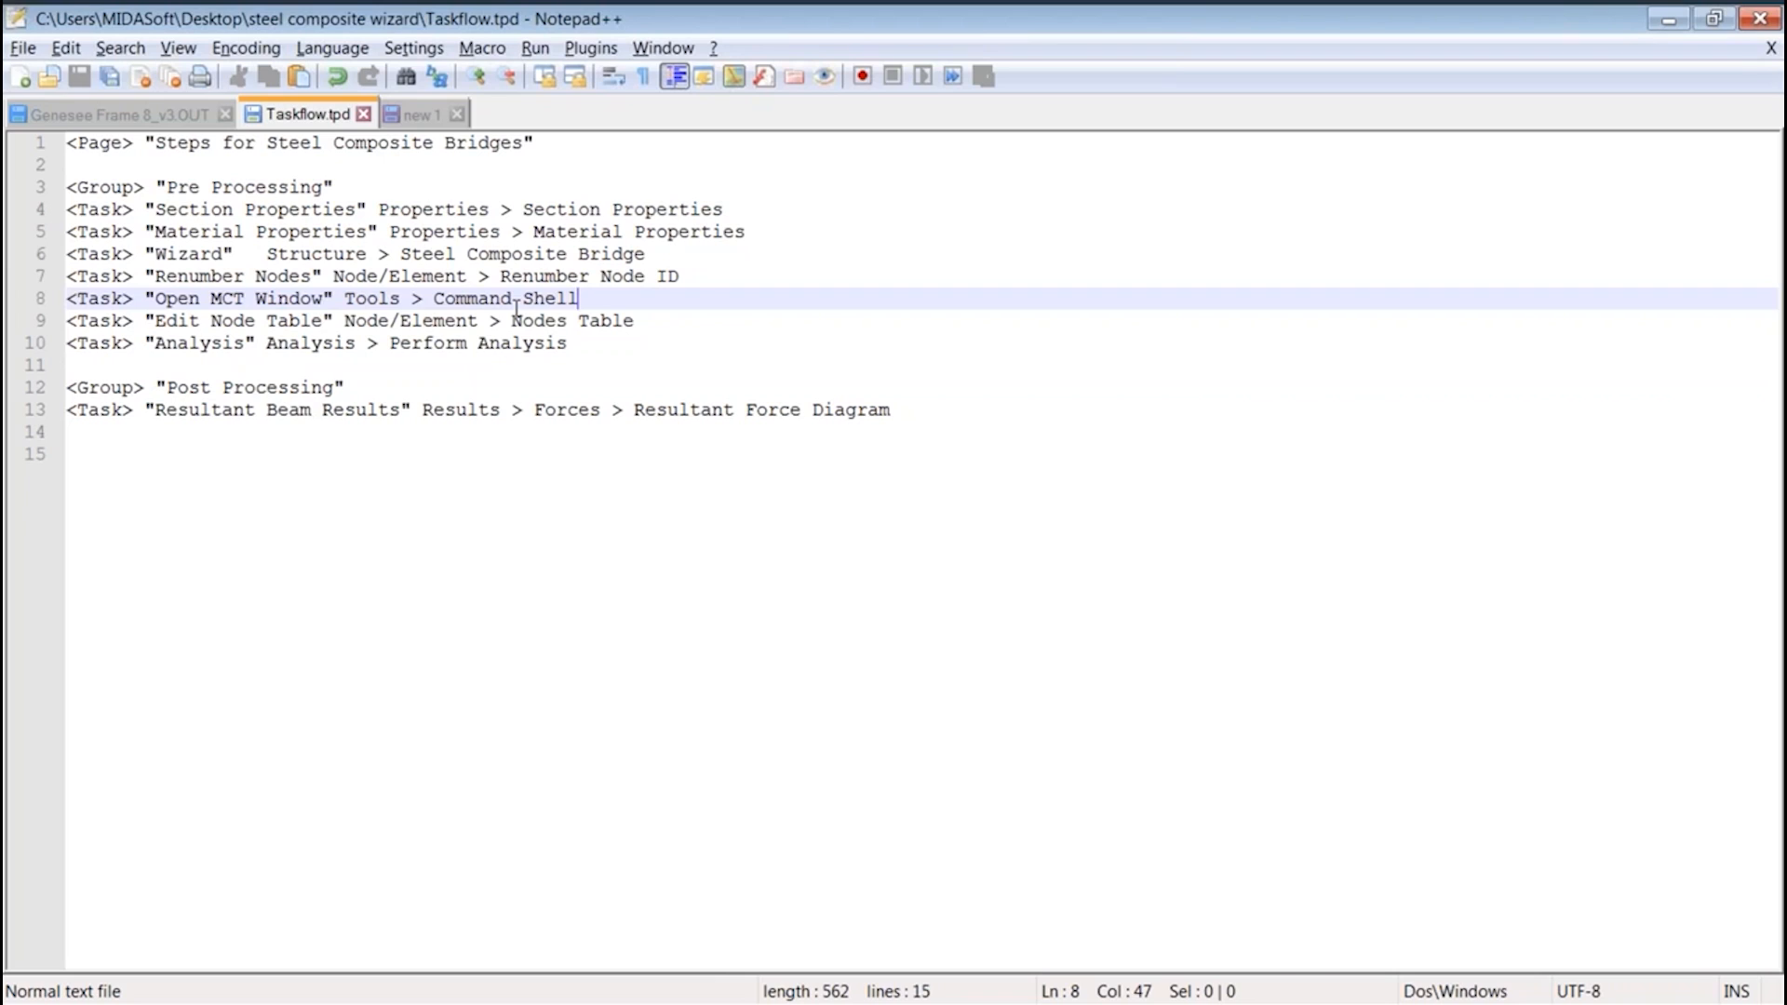
left_click(63, 144)
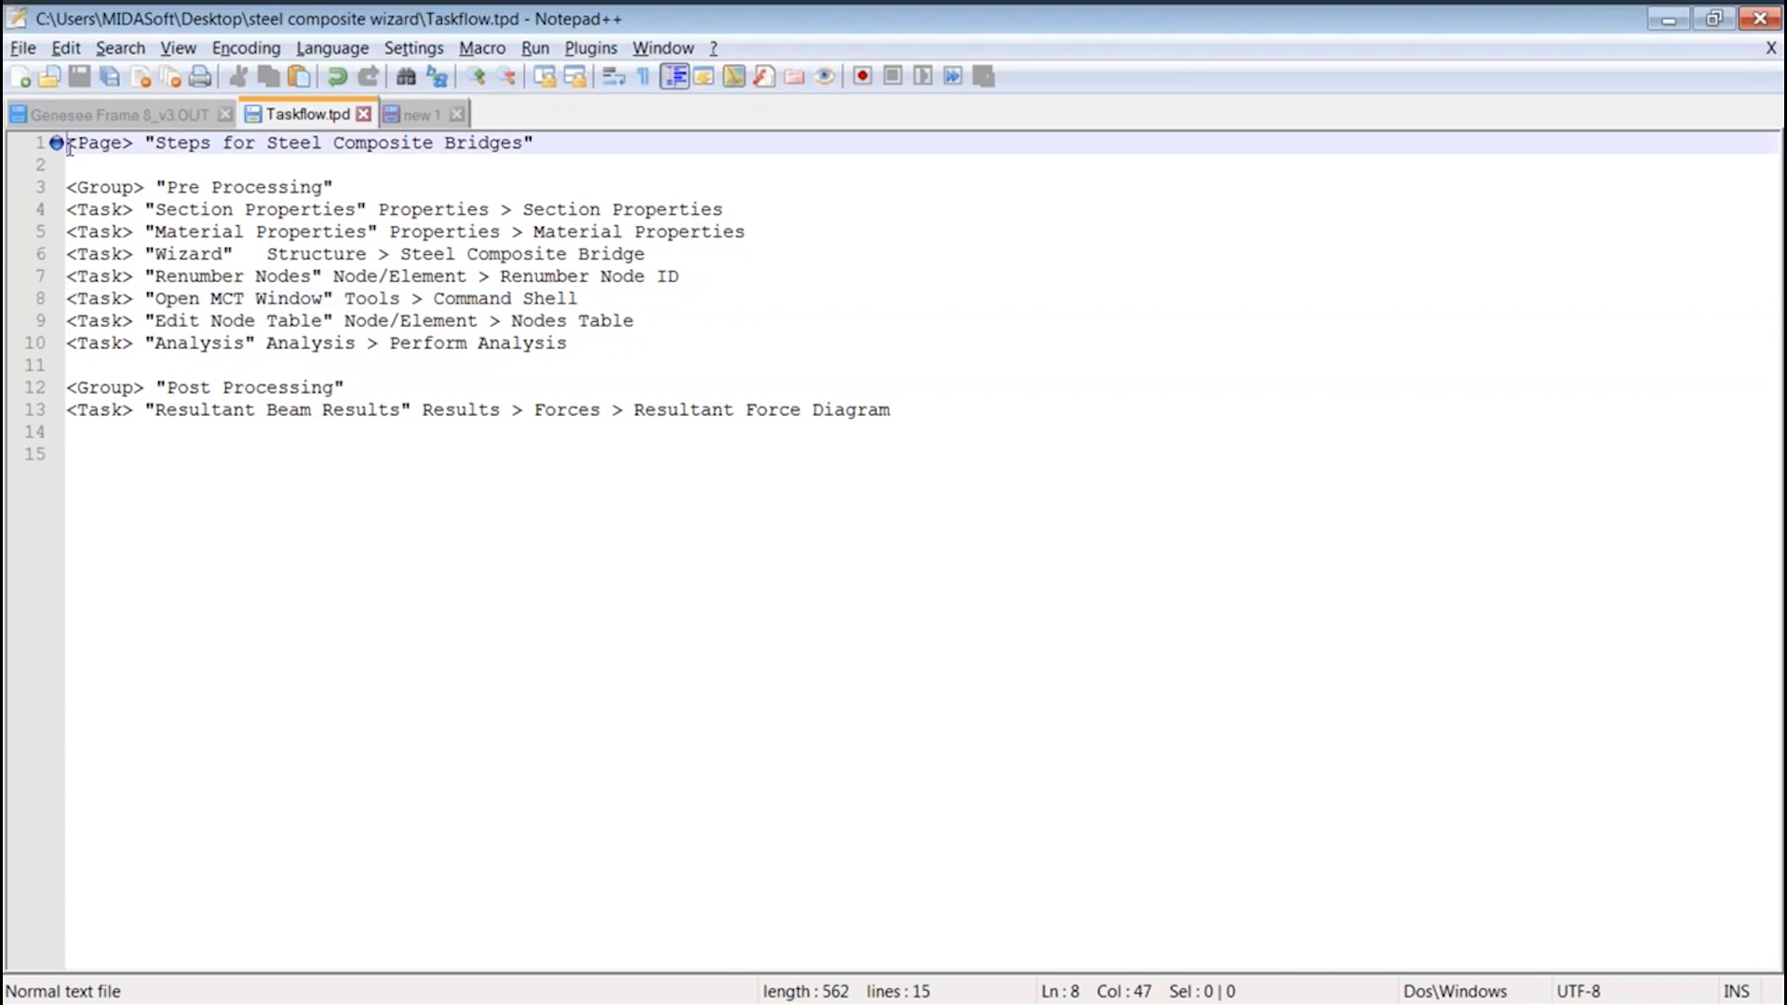
left_click_drag(133, 145, 56, 142)
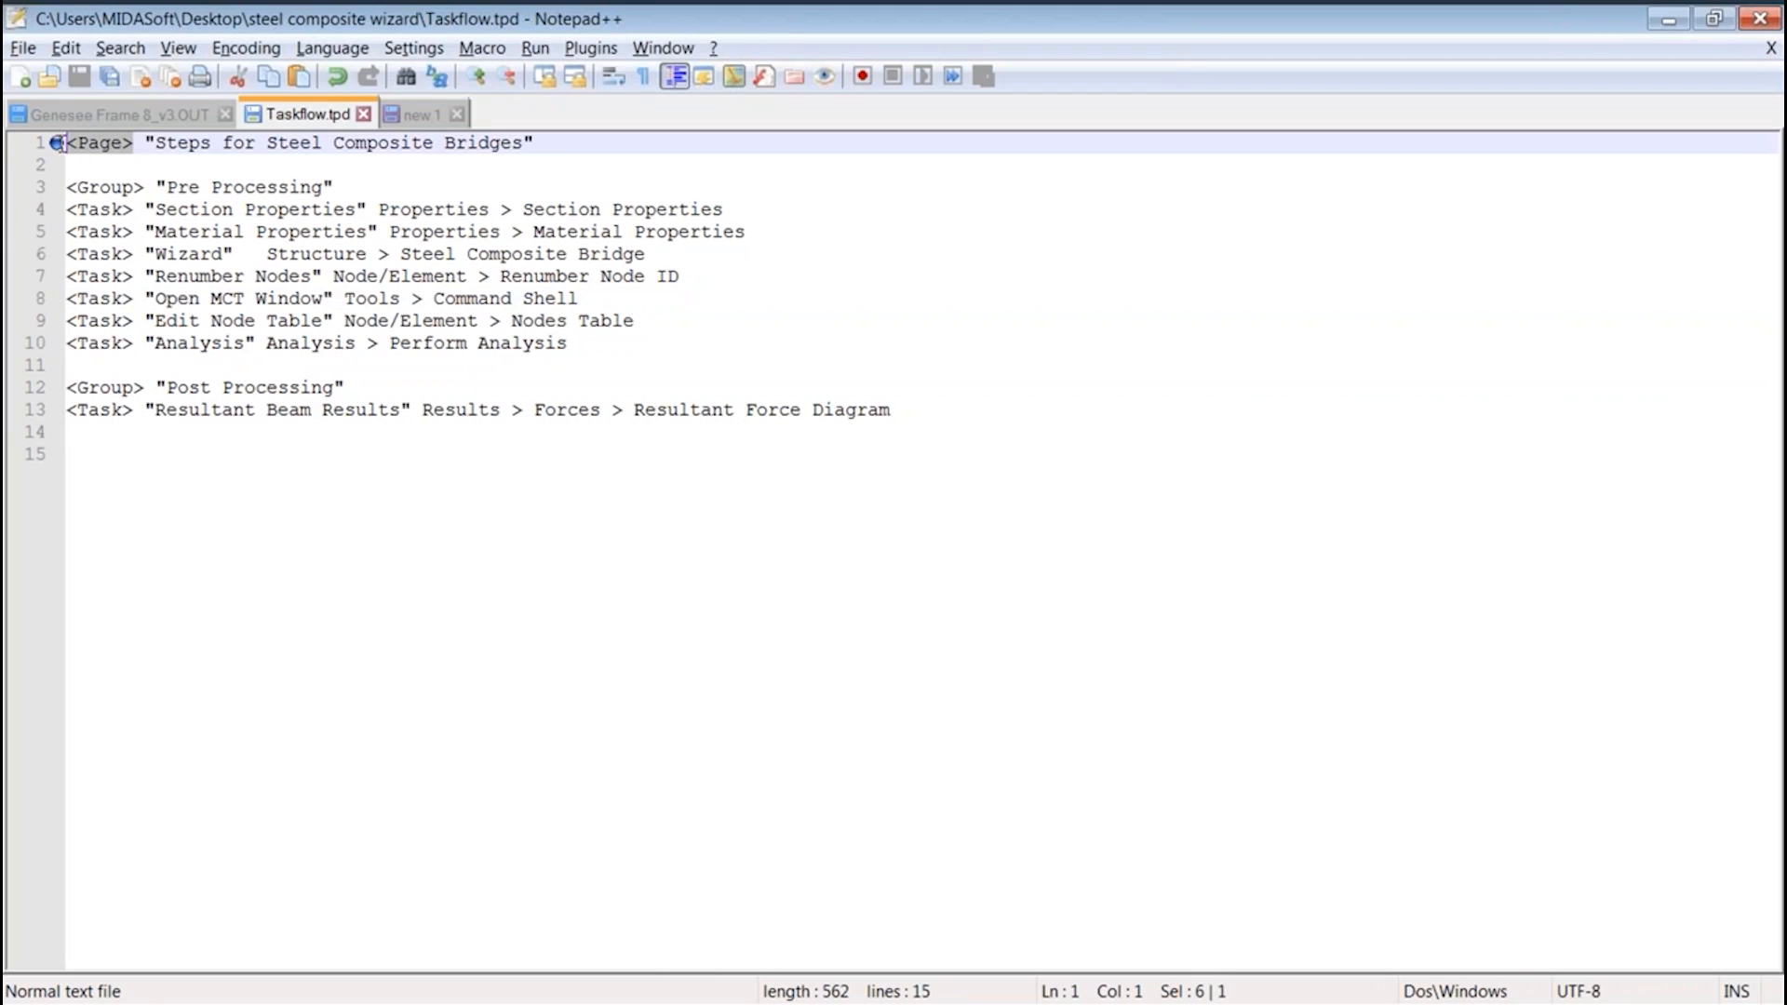
left_click_drag(145, 144, 563, 153)
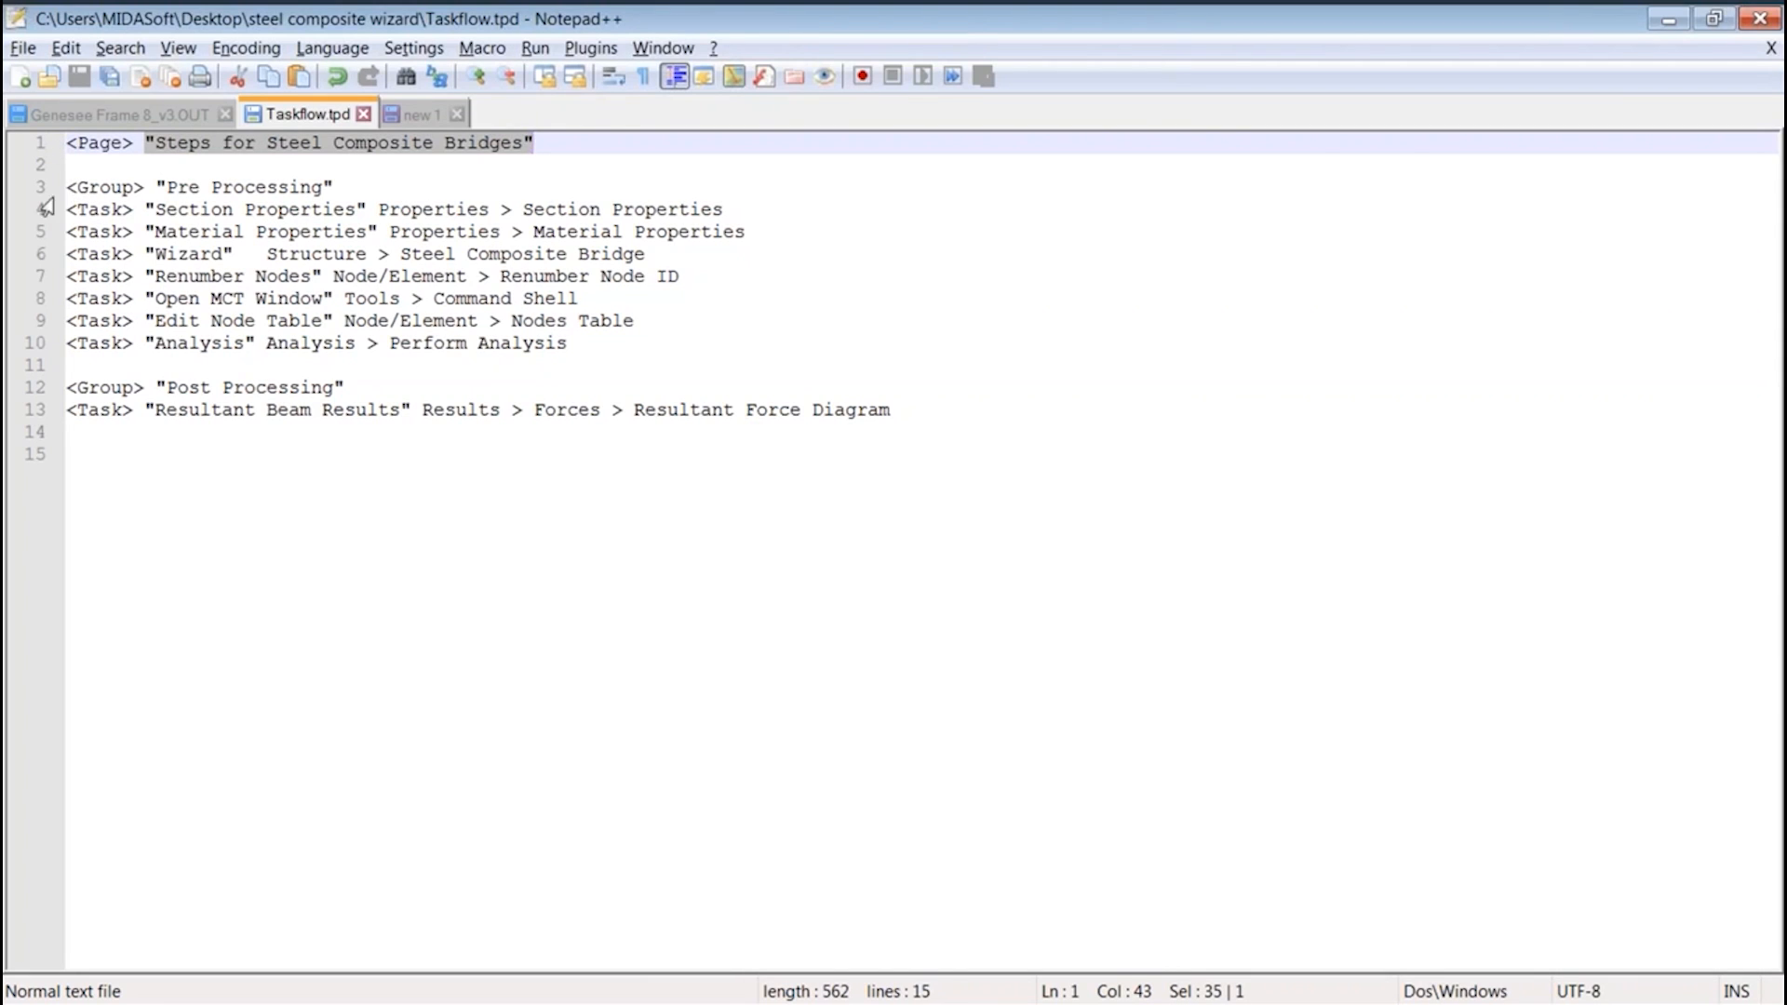
Examine the Pre Processing group in Taskflow.tpd, including its group title and task lines
left_click_drag(67, 187, 431, 310)
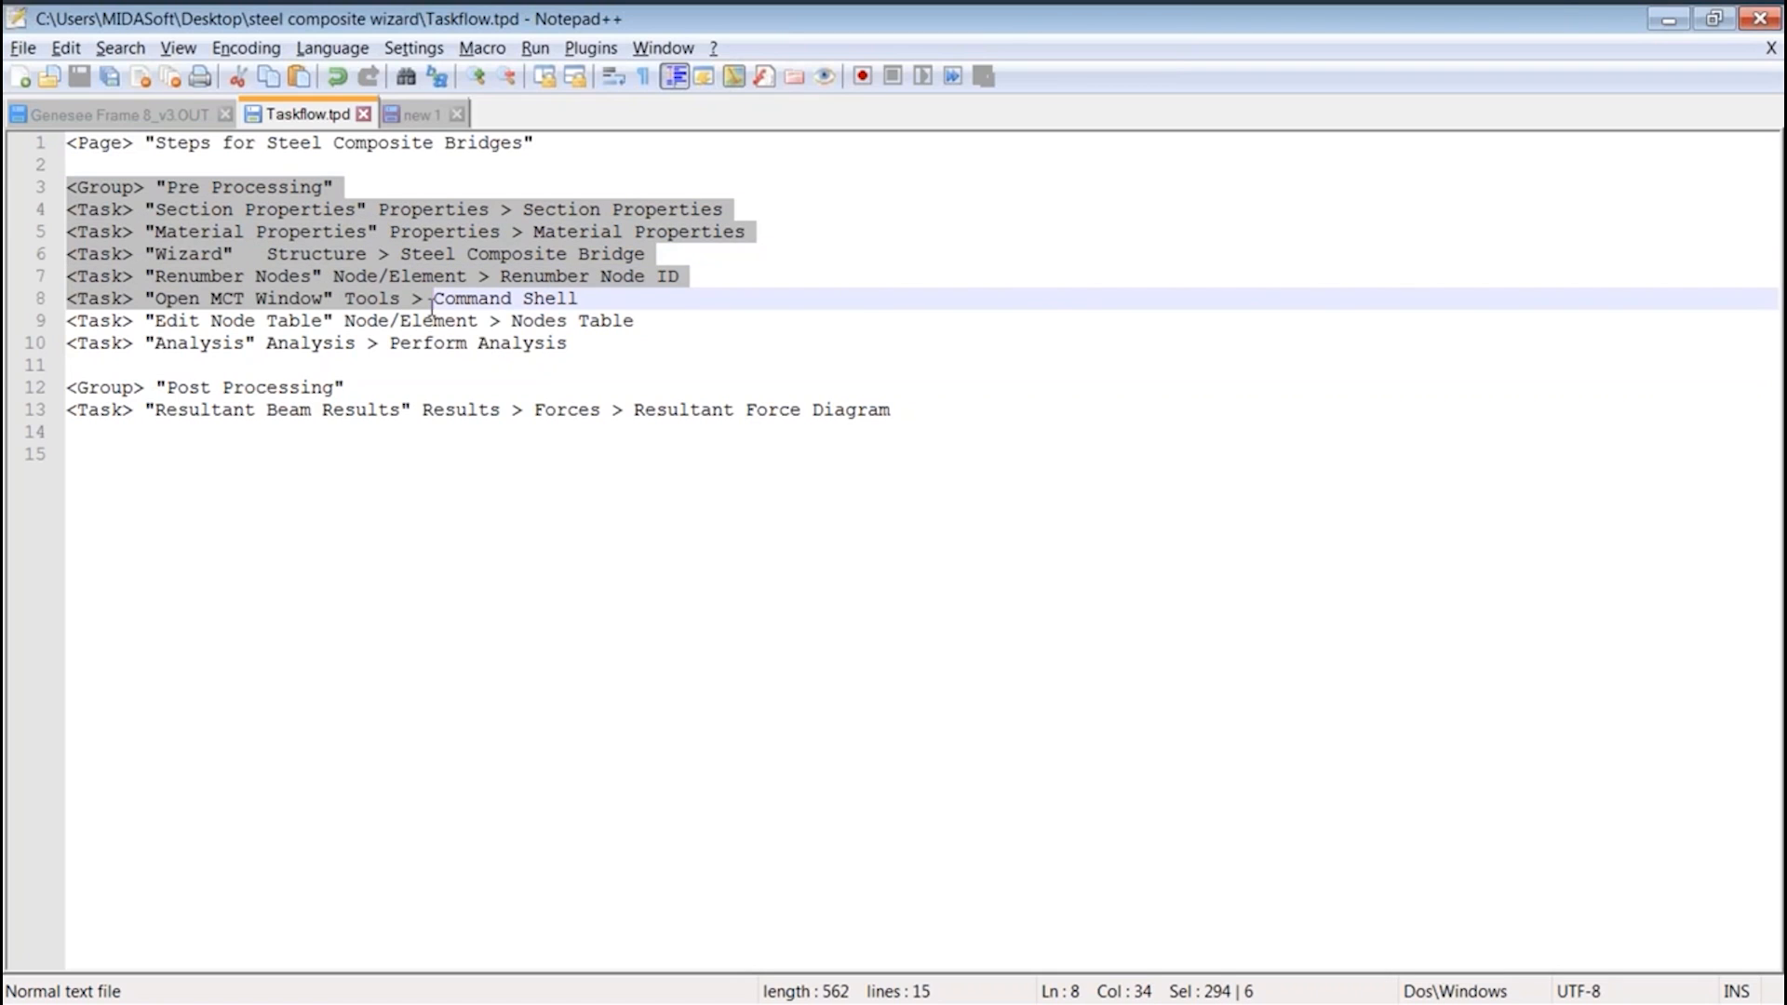
left_click_drag(431, 307, 428, 303)
left_click(224, 212)
left_click_drag(168, 187, 334, 187)
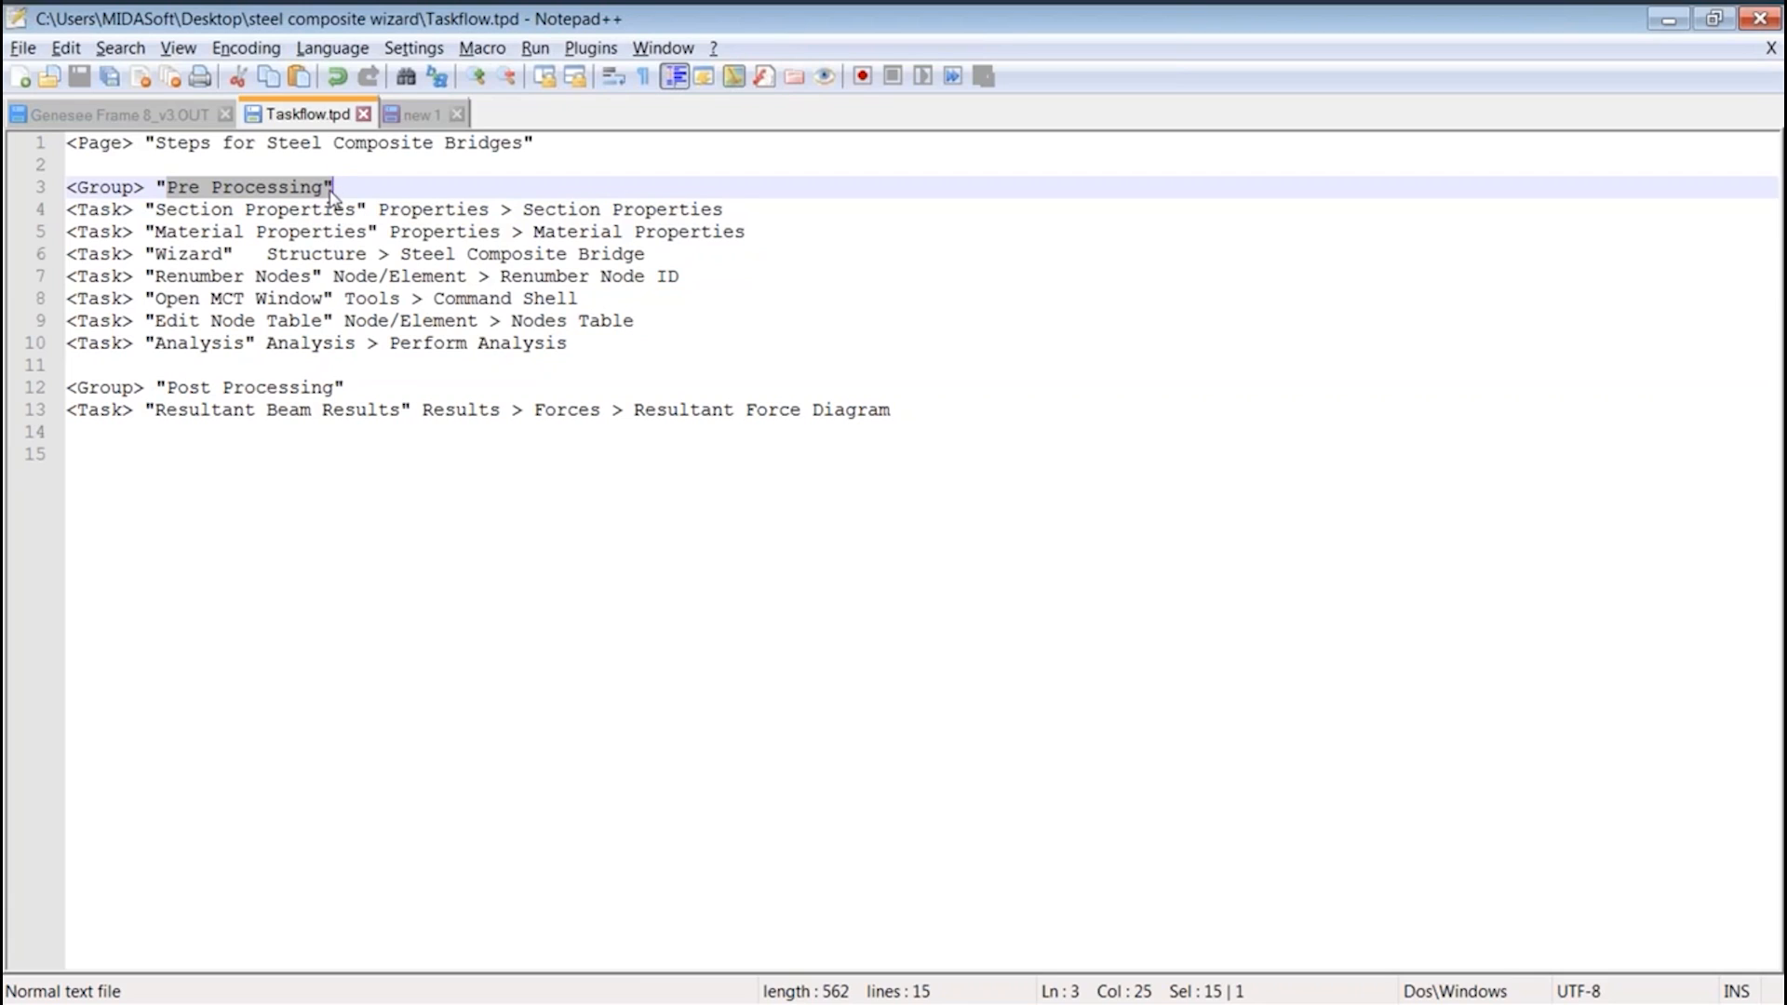
left_click(355, 194)
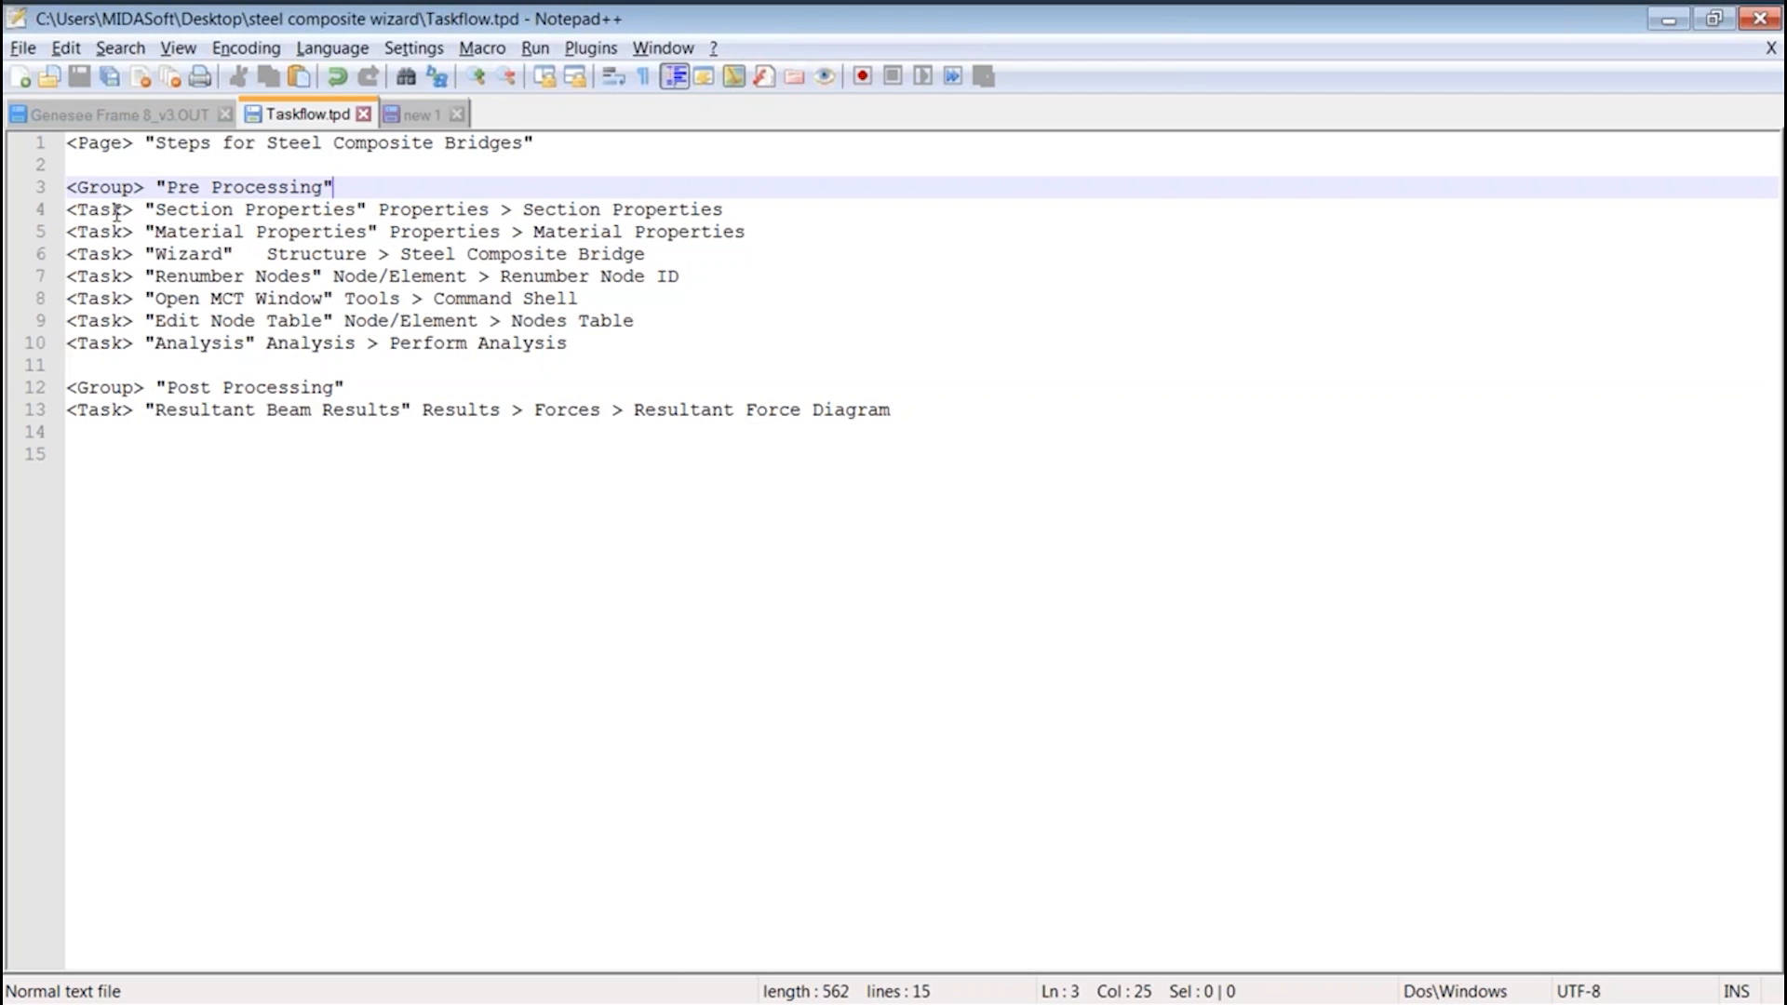
Switch back to midas Civil, cancel the task page import and display the Properties commands
key("alt+Tab")
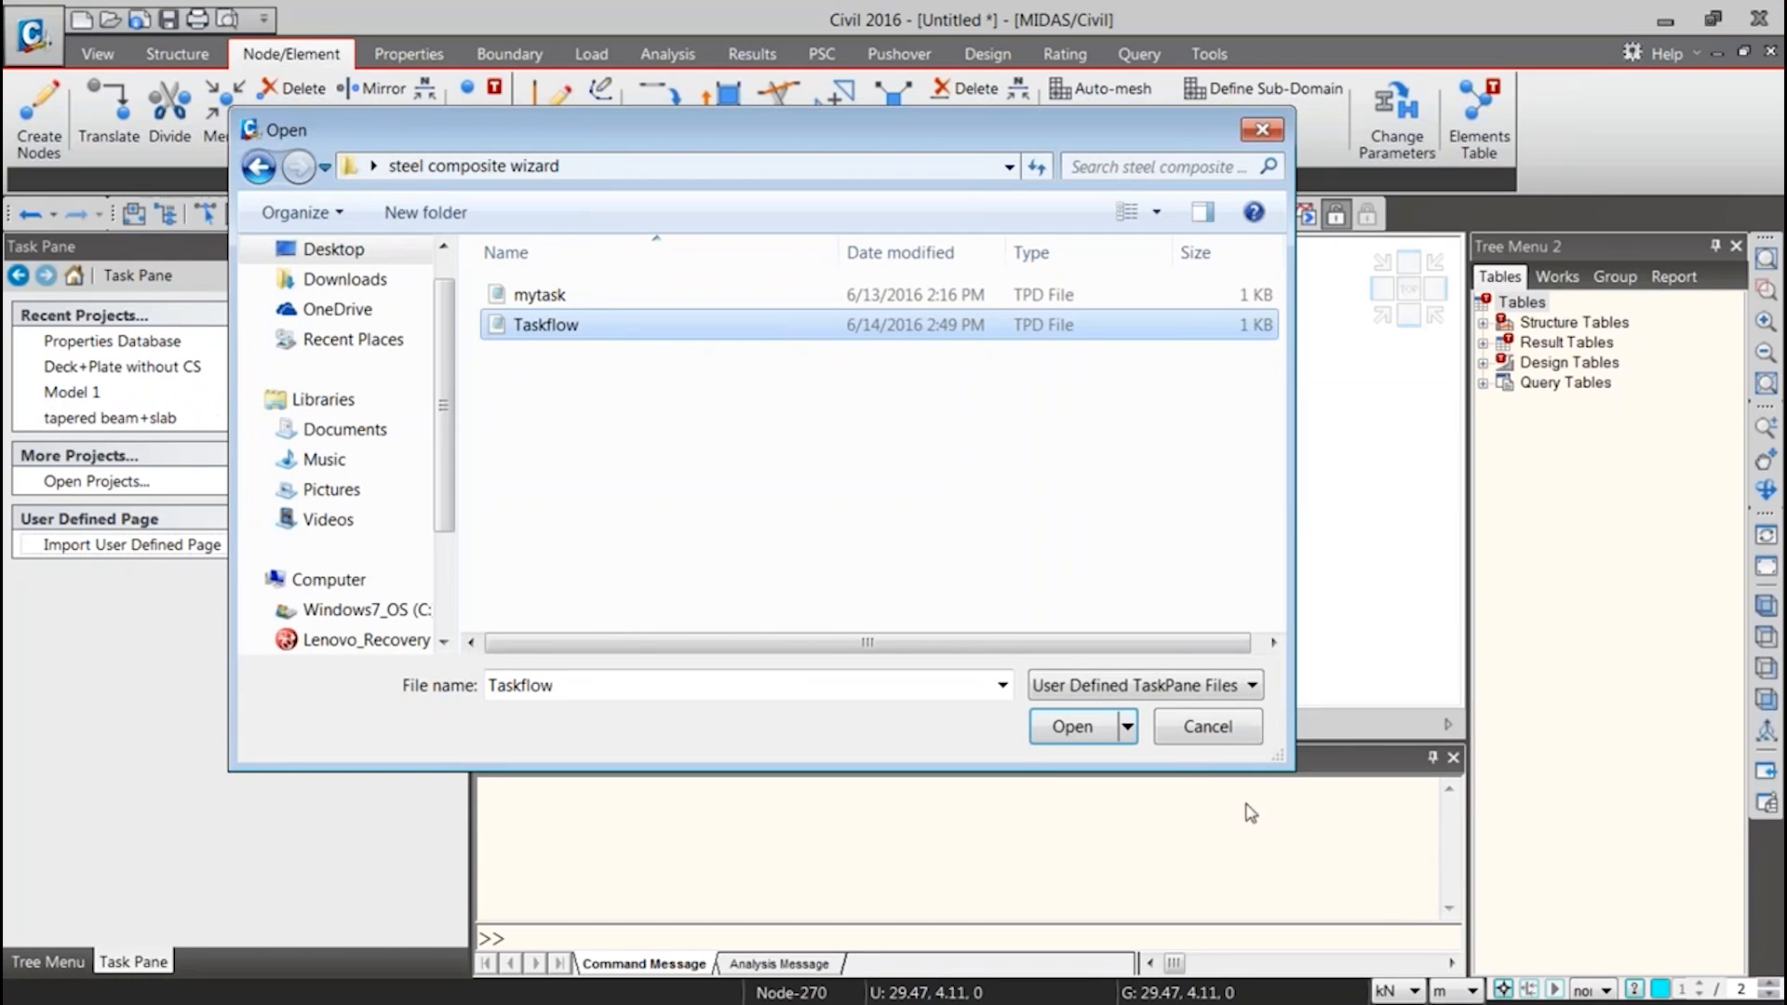
left_click(1207, 726)
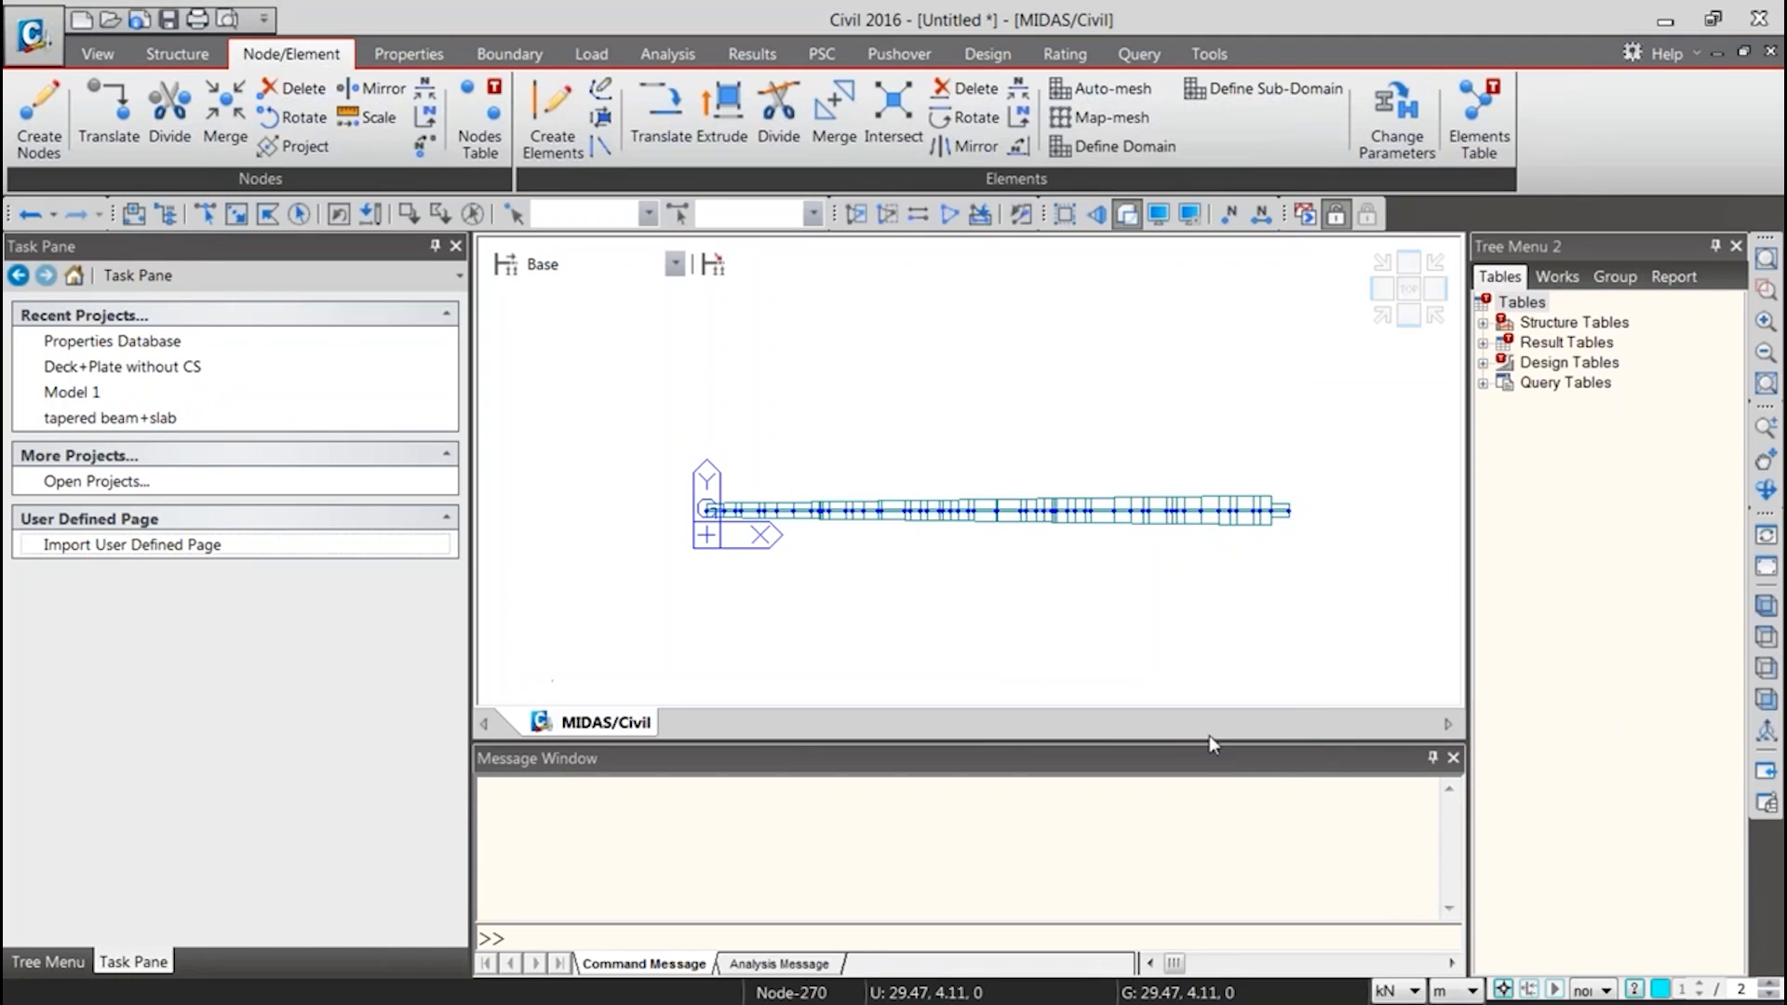
left_click(410, 56)
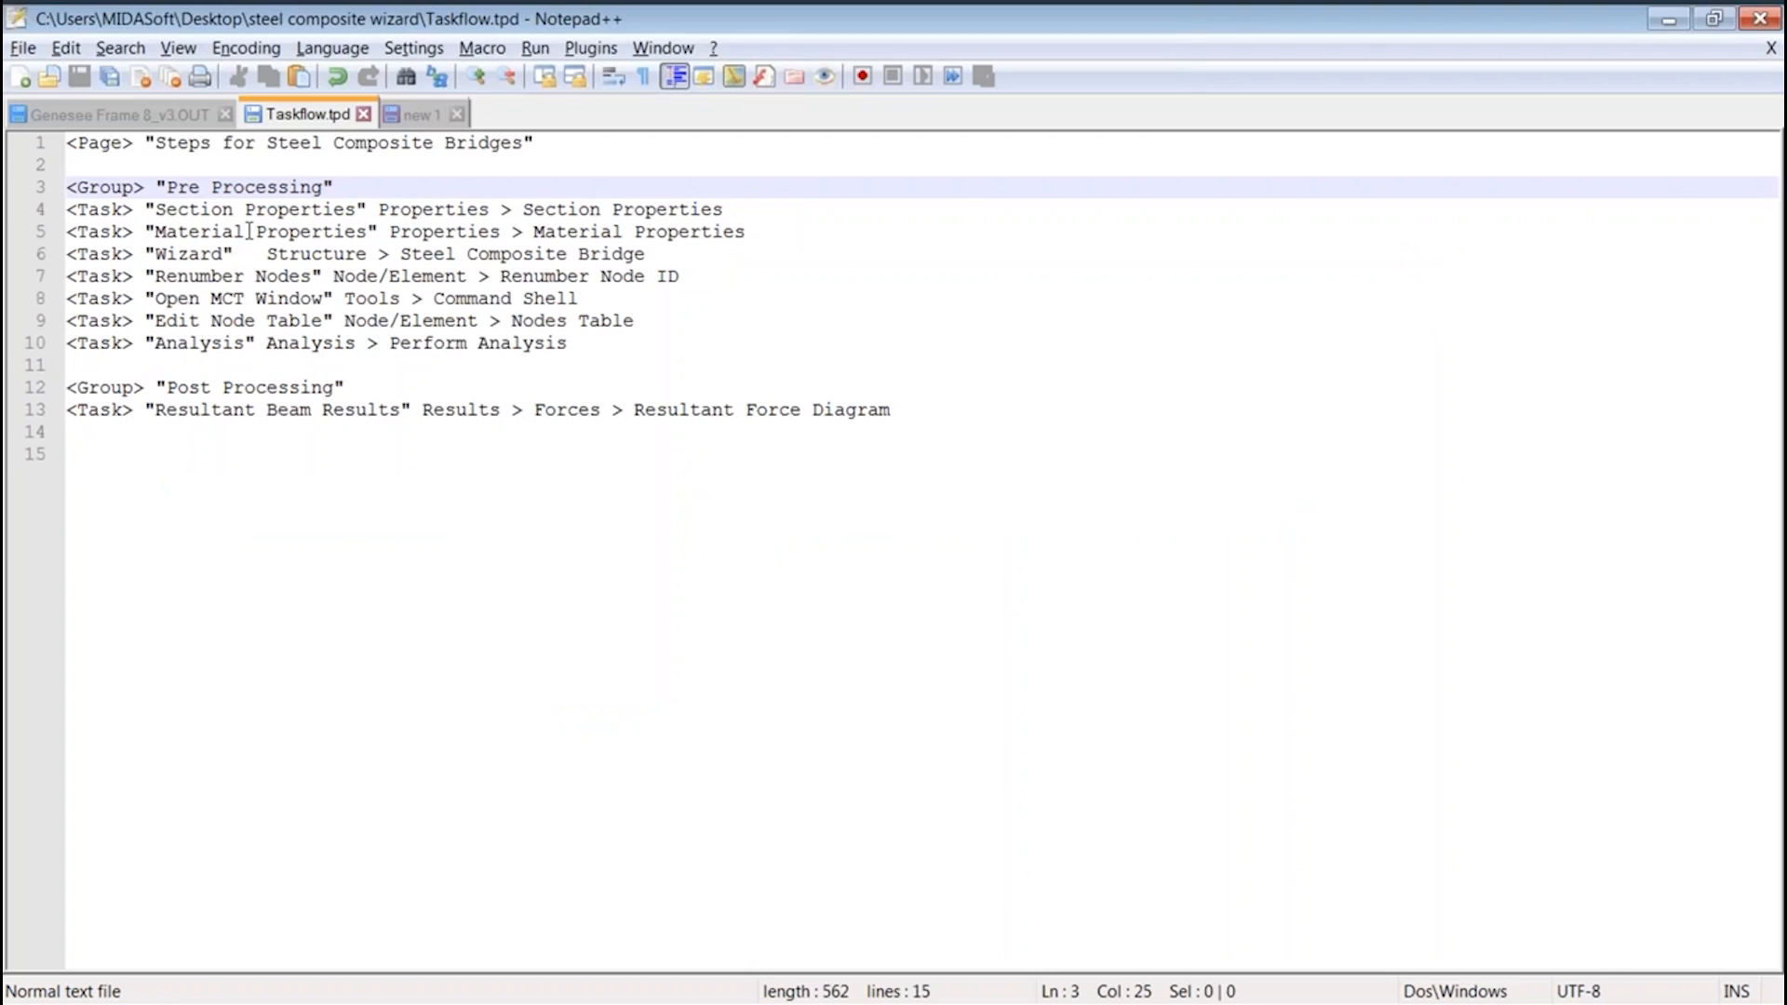
Switch to Notepad++ and examine the Section Properties, Material Properties, Wizard, Renumber Nodes and Open MCT Window task lines
left_click_drag(155, 212, 389, 213)
left_click_drag(145, 234, 368, 235)
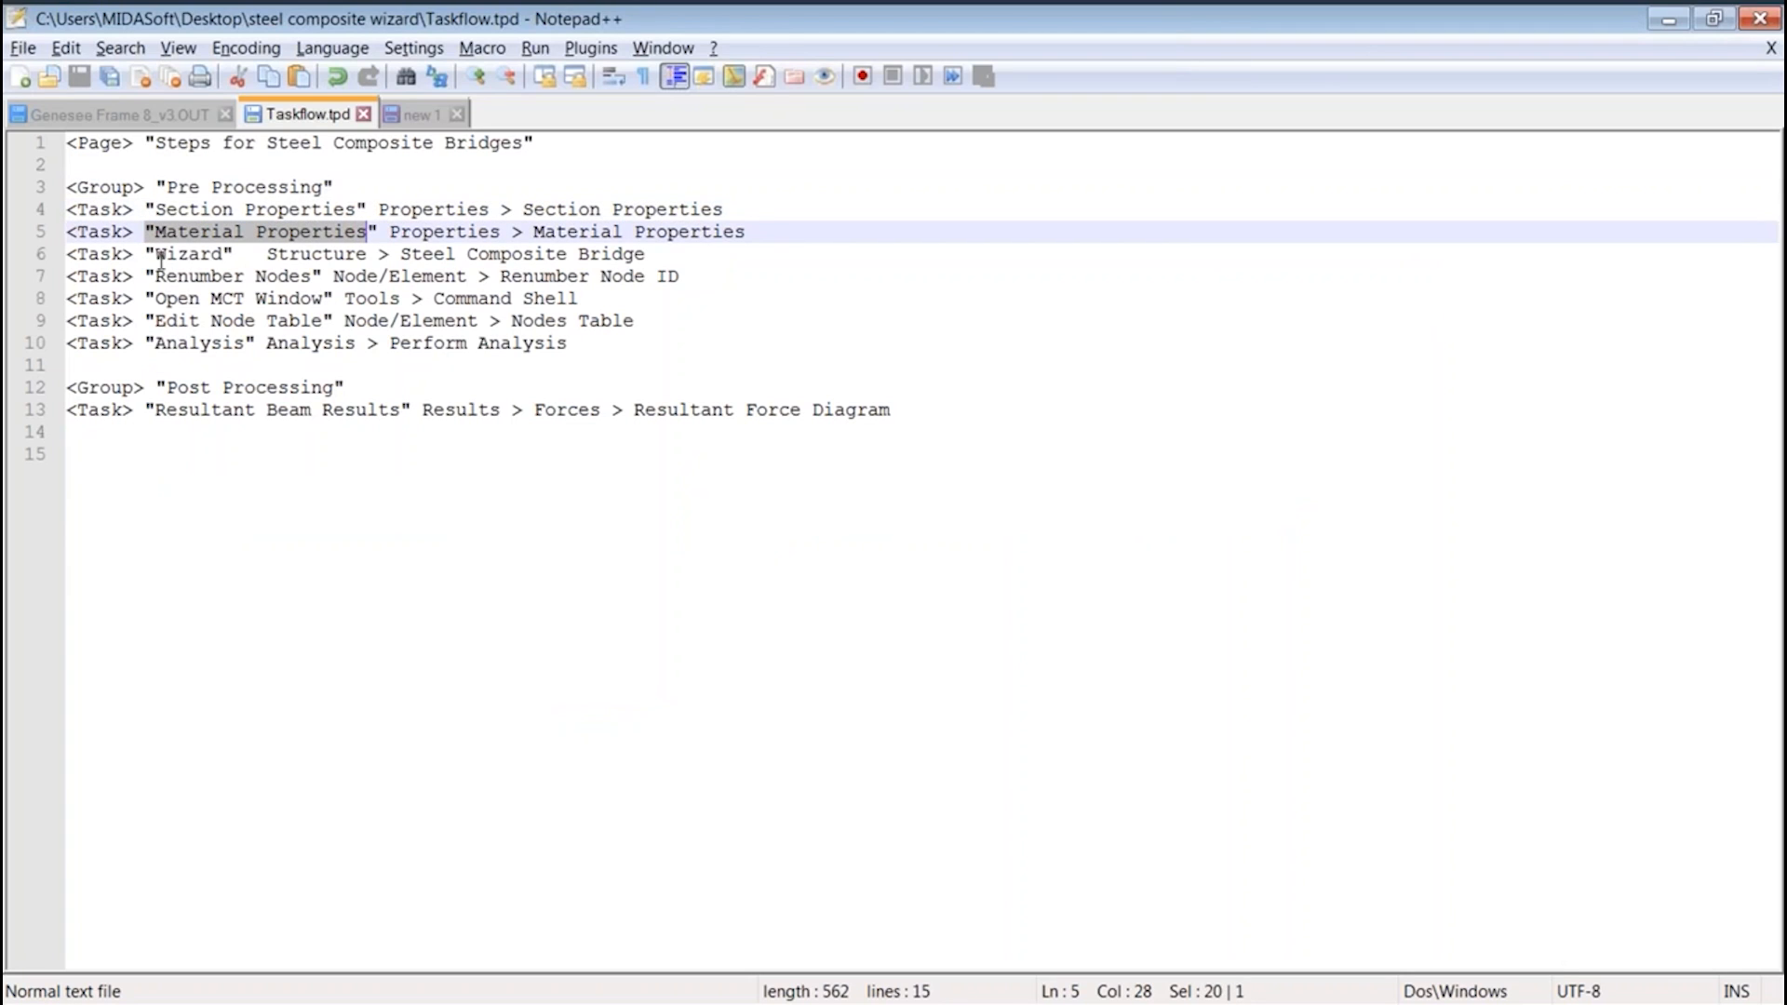
left_click_drag(146, 255, 346, 255)
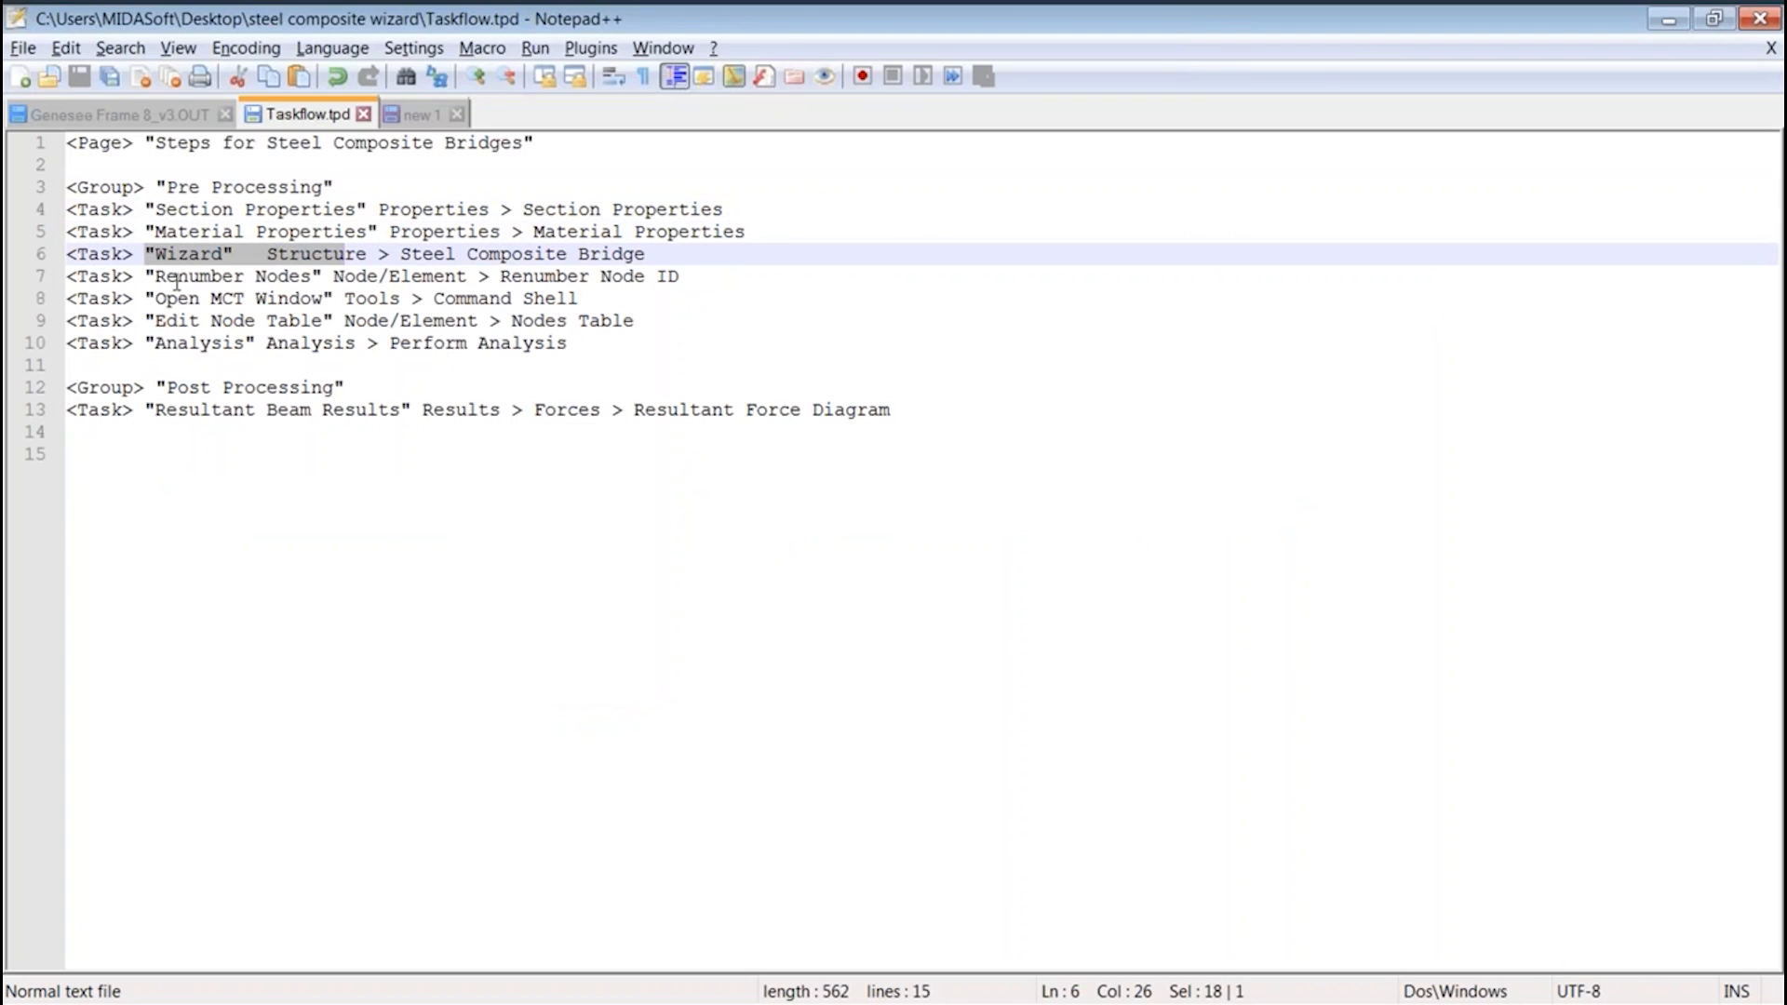
left_click_drag(155, 278, 378, 298)
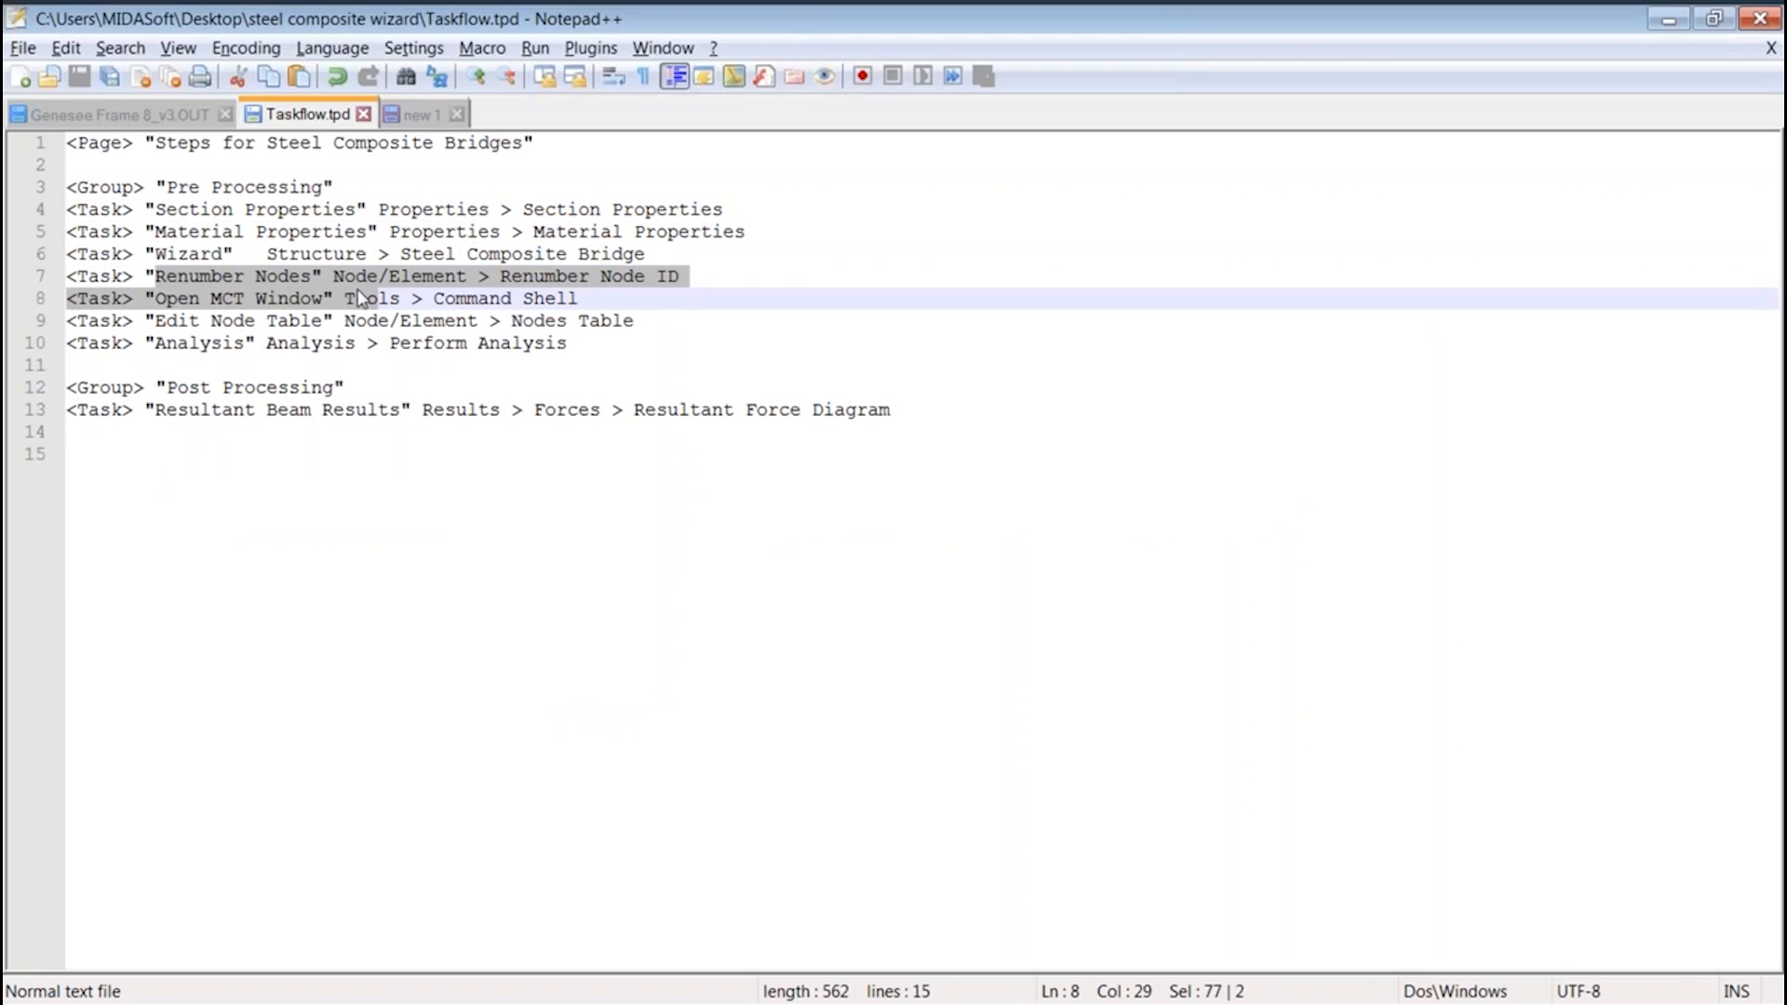
Save the task file as Composite Tasks.tpd in the steel composite wizard folder and switch back to midas Civil
left_click(35, 52)
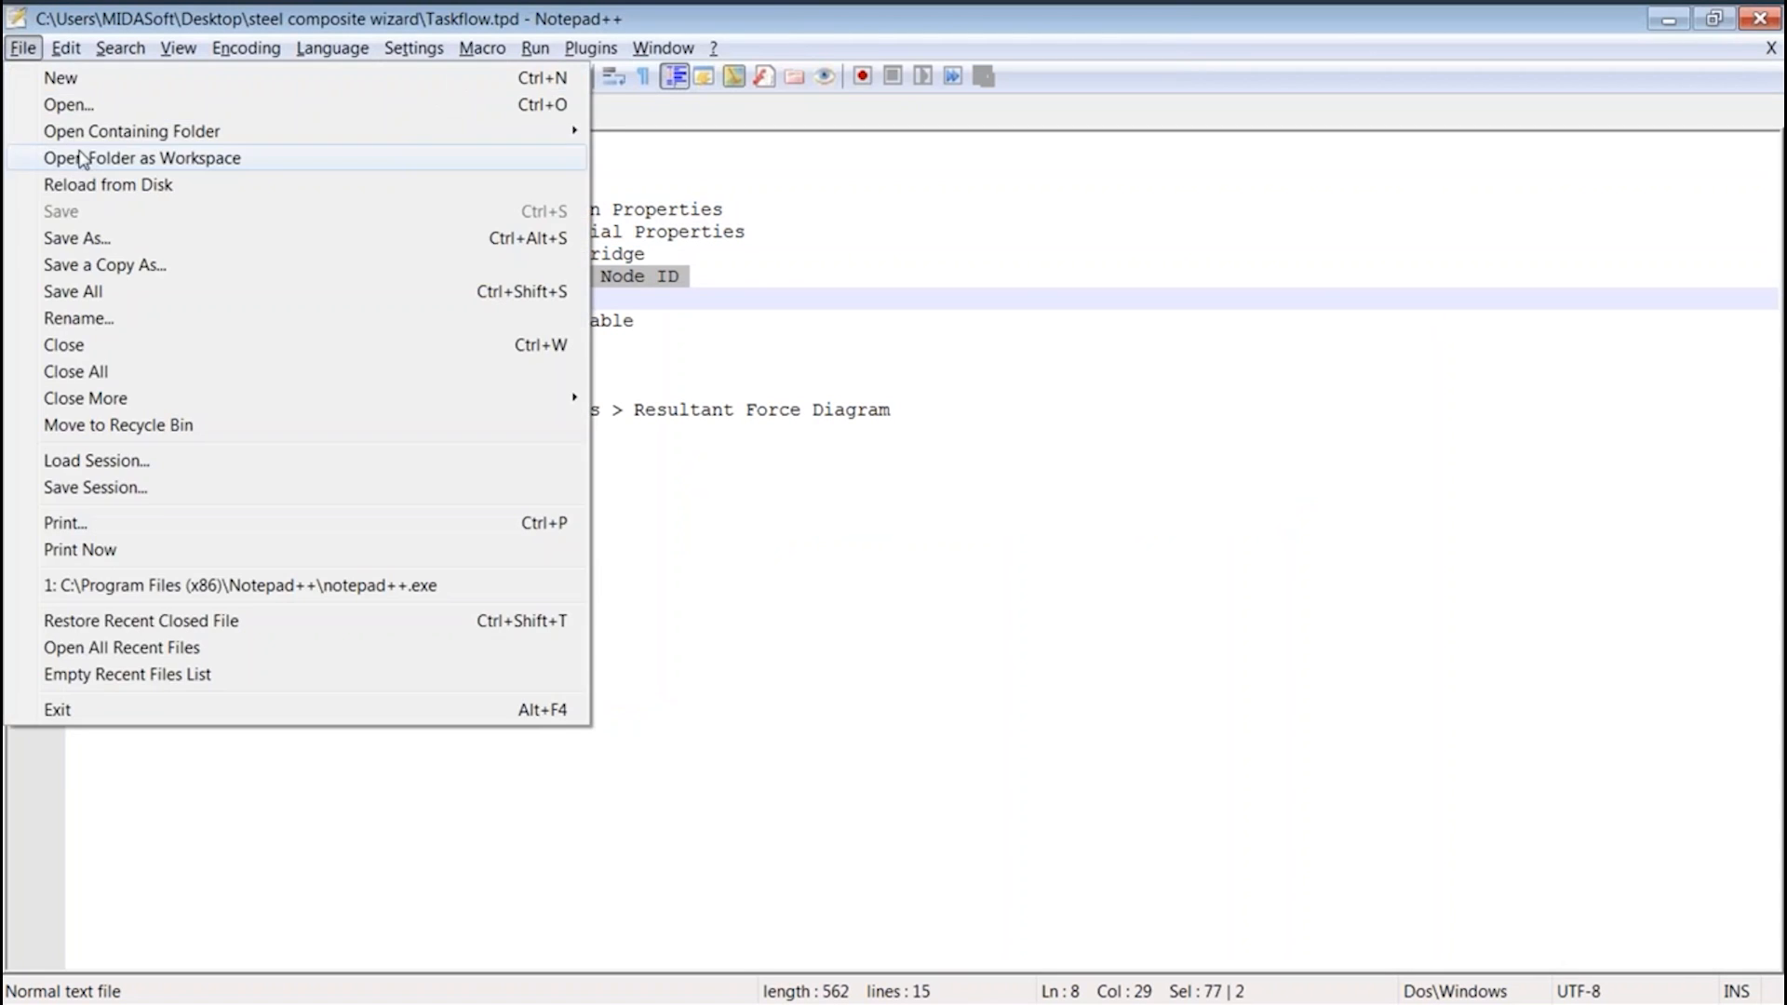
left_click(104, 236)
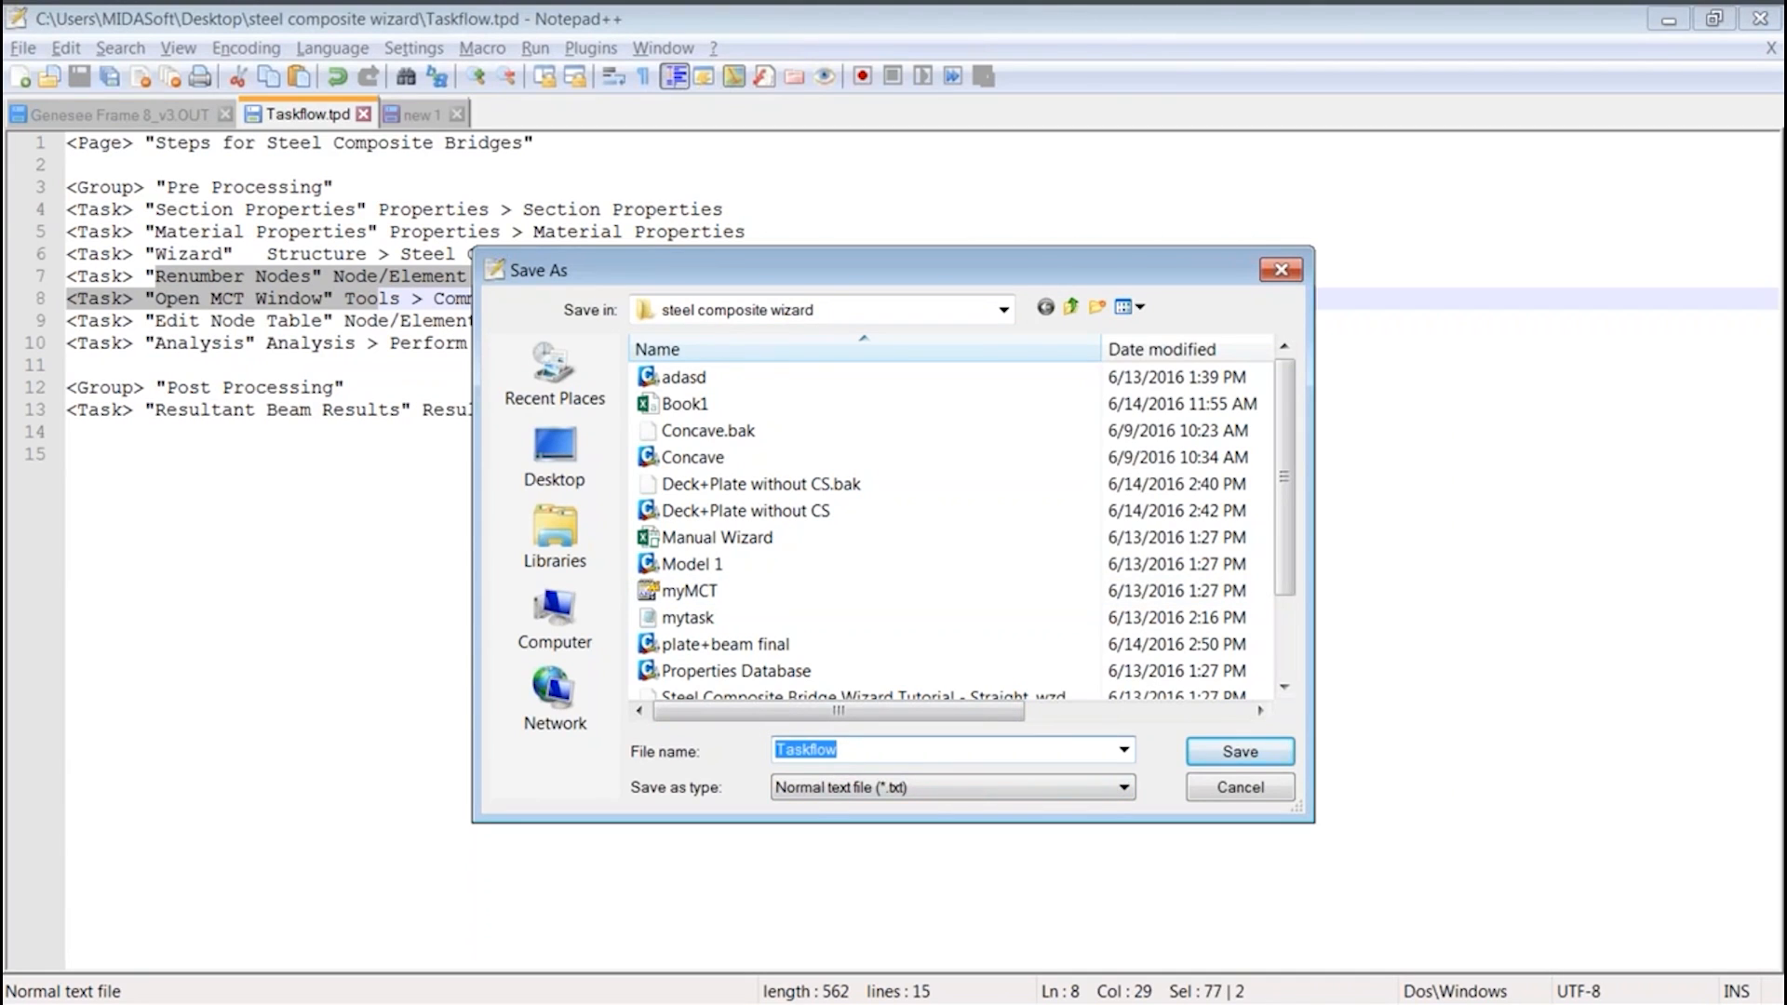
type("Steel")
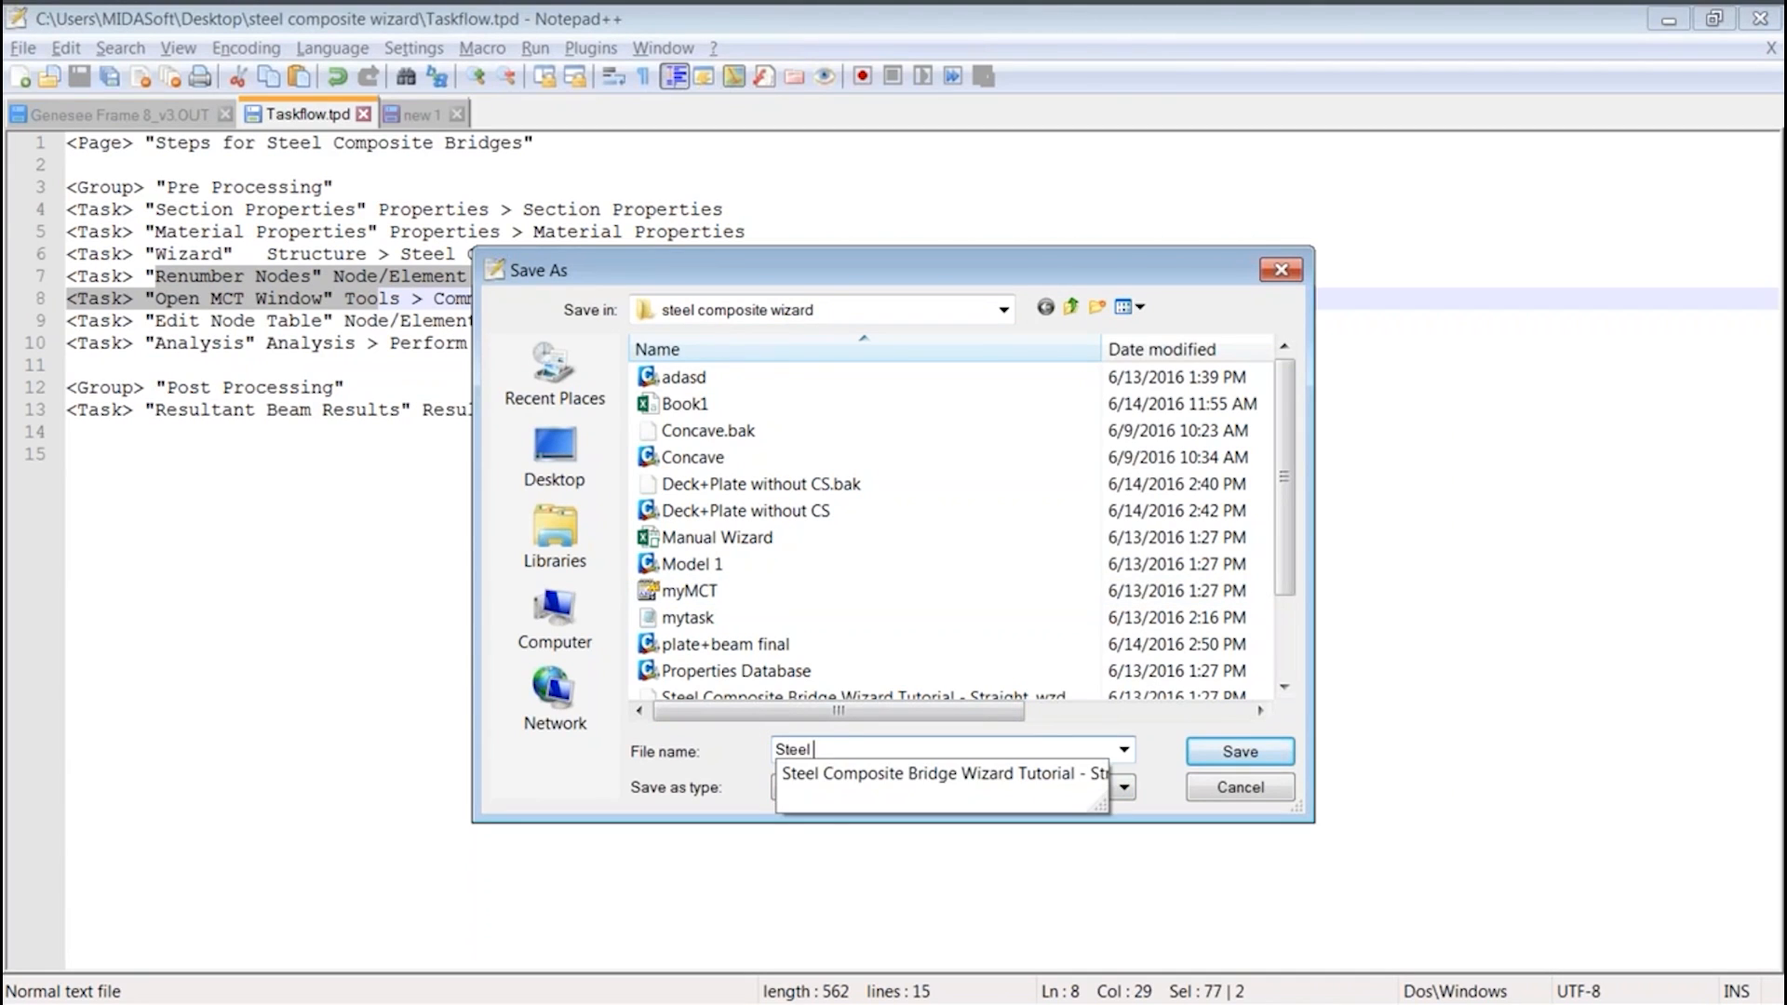
key("BackSpace")
key("BackSpace")
key("BackSpace")
key("BackSpace")
type("Composte")
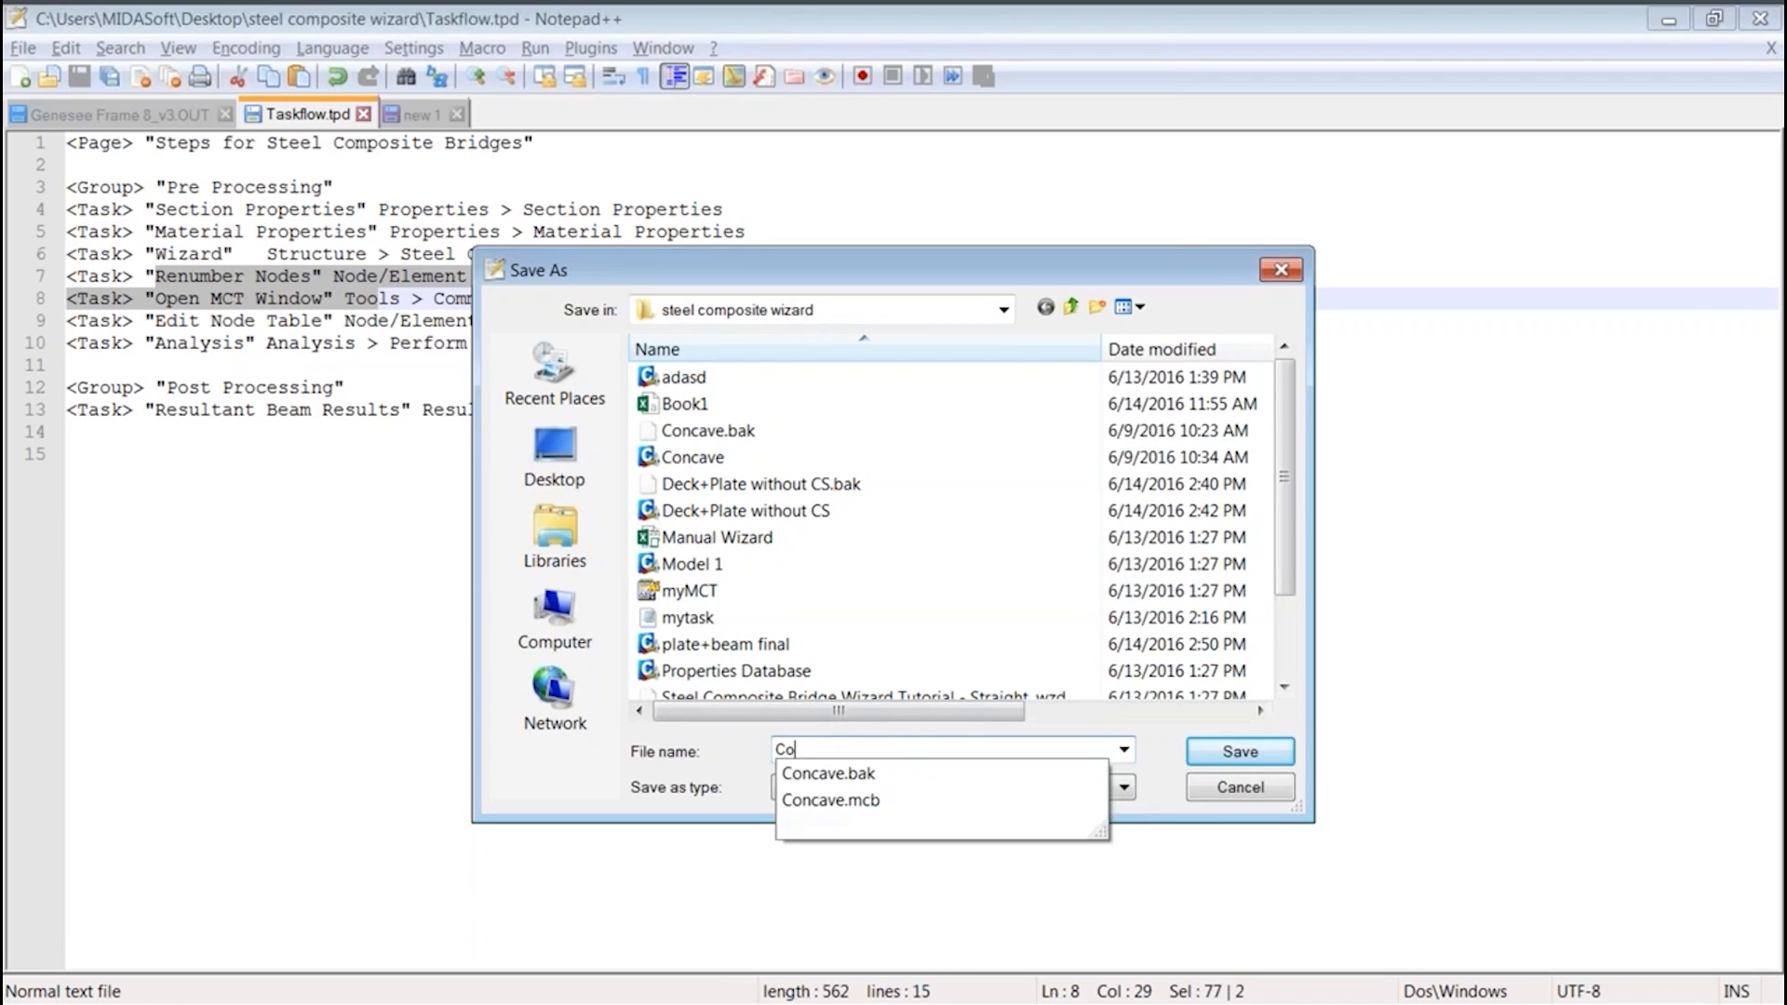
key("BackSpace")
key("BackSpace")
type("ite Tasks")
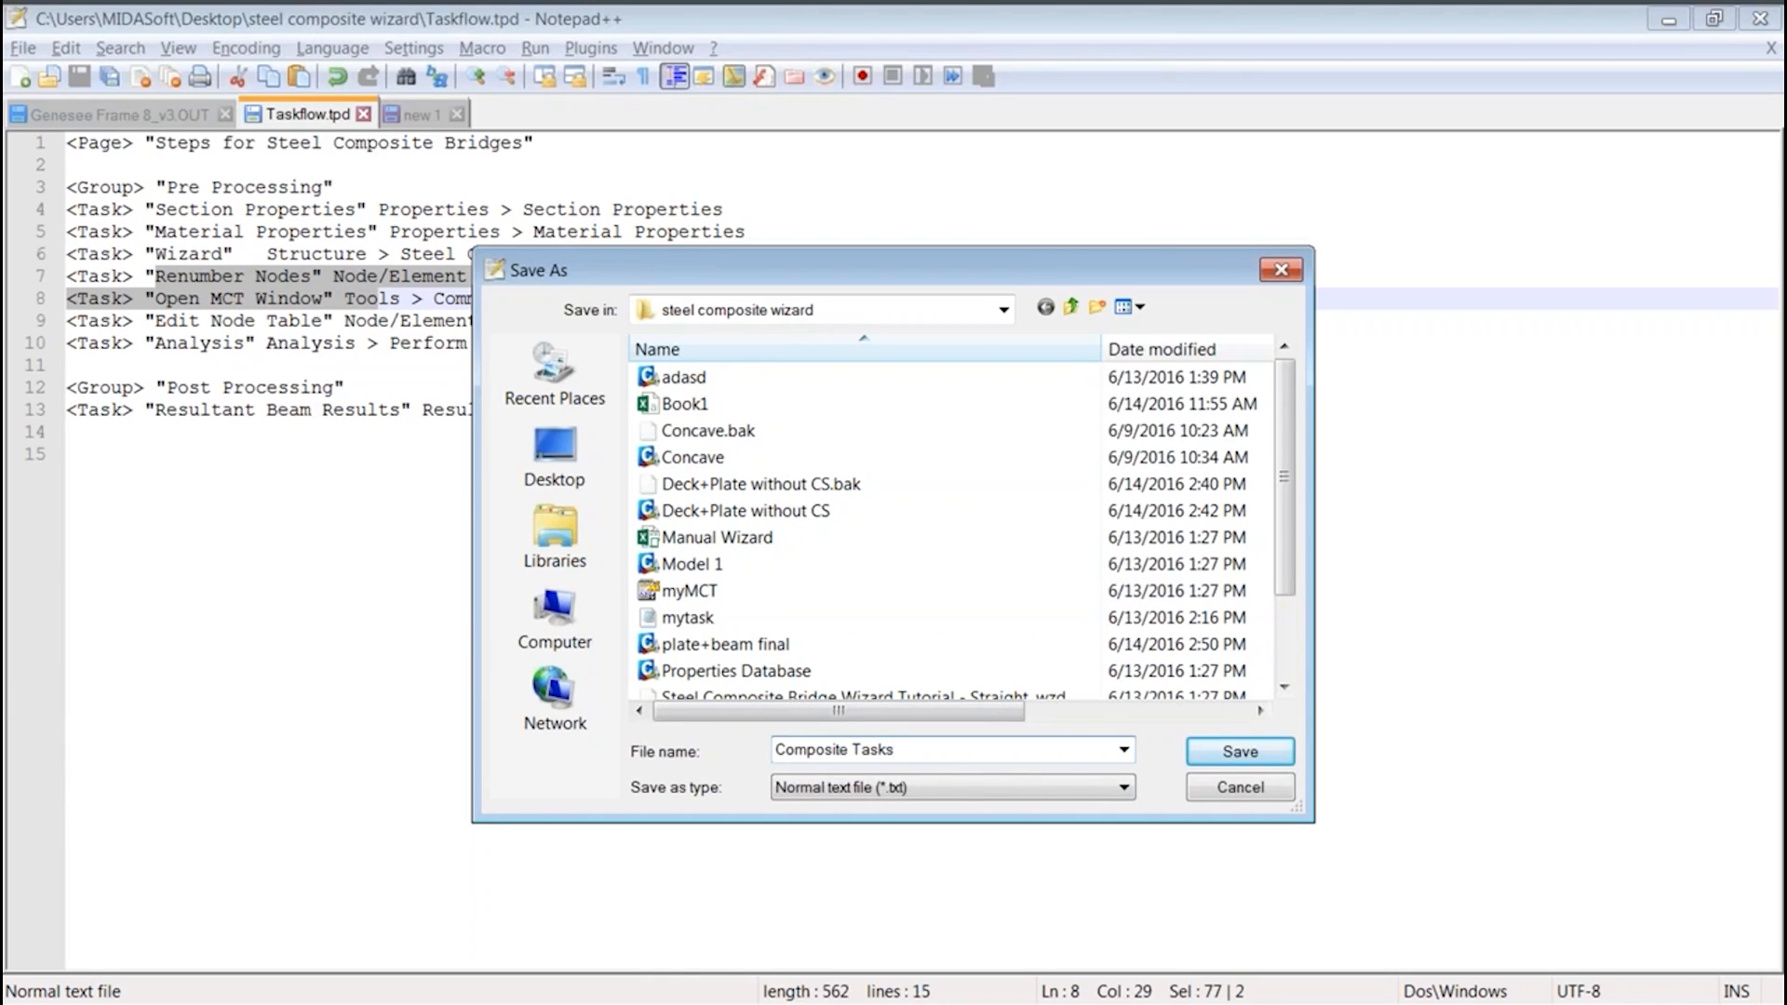
type(".tp")
left_click(1218, 756)
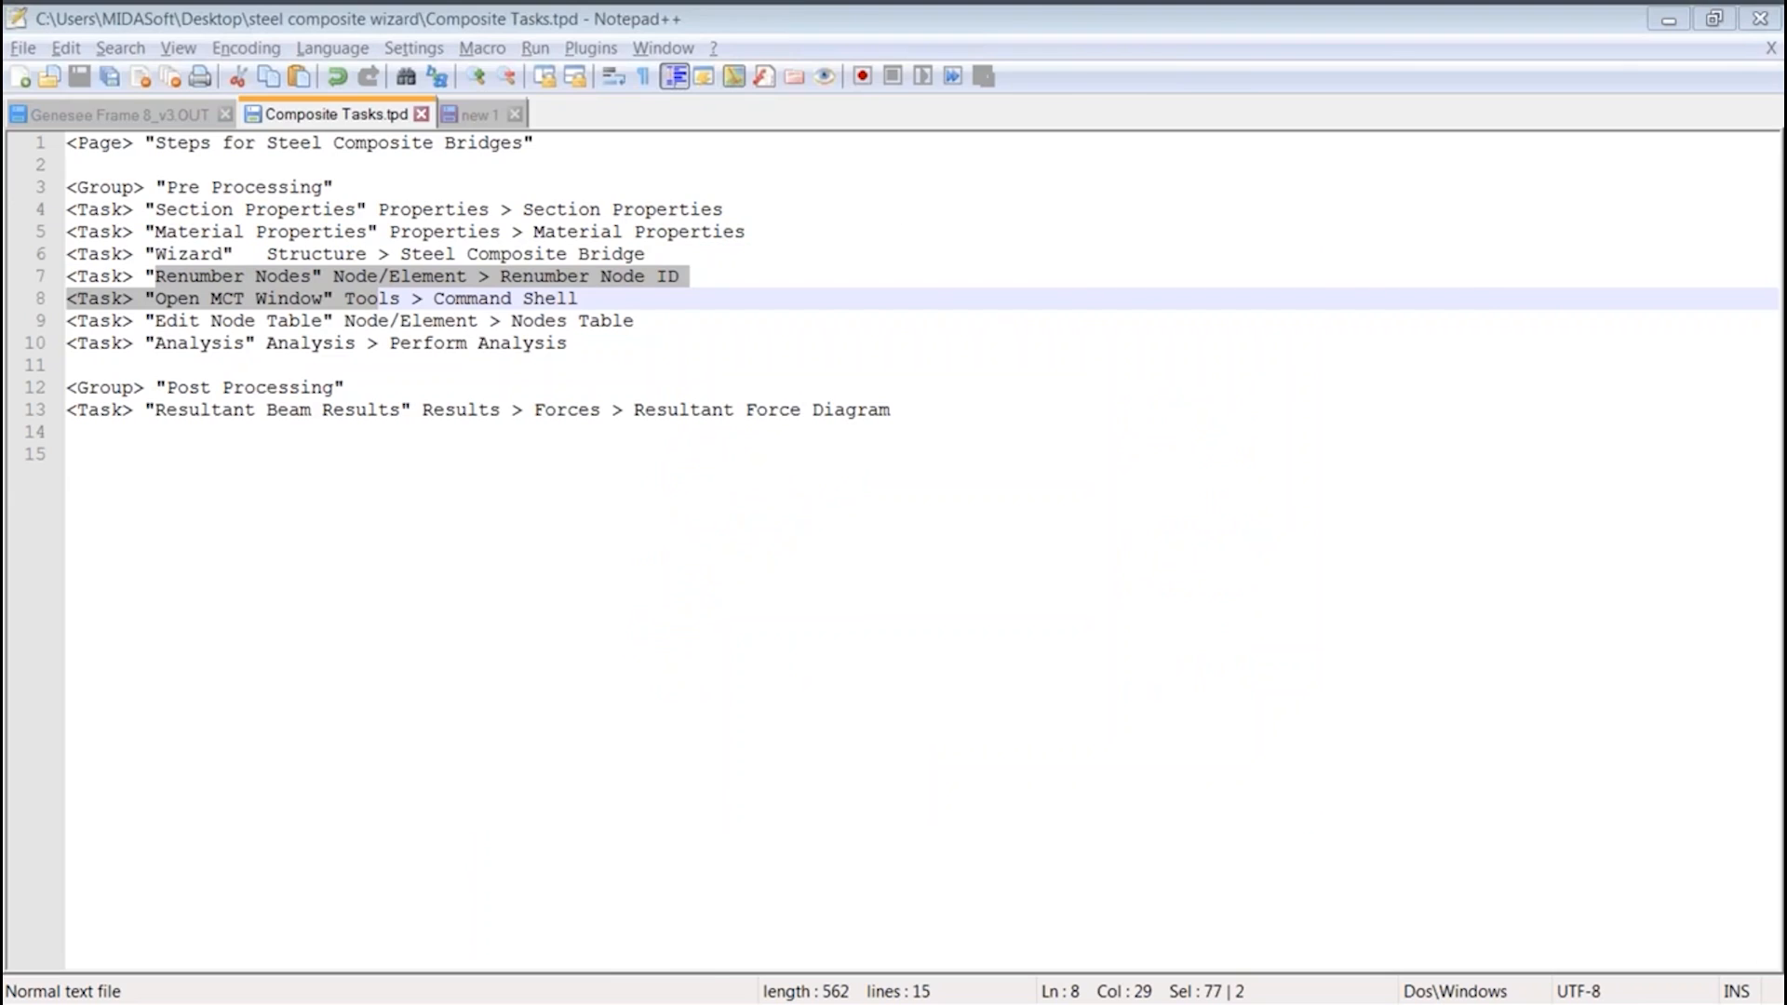
key("alt+Tab")
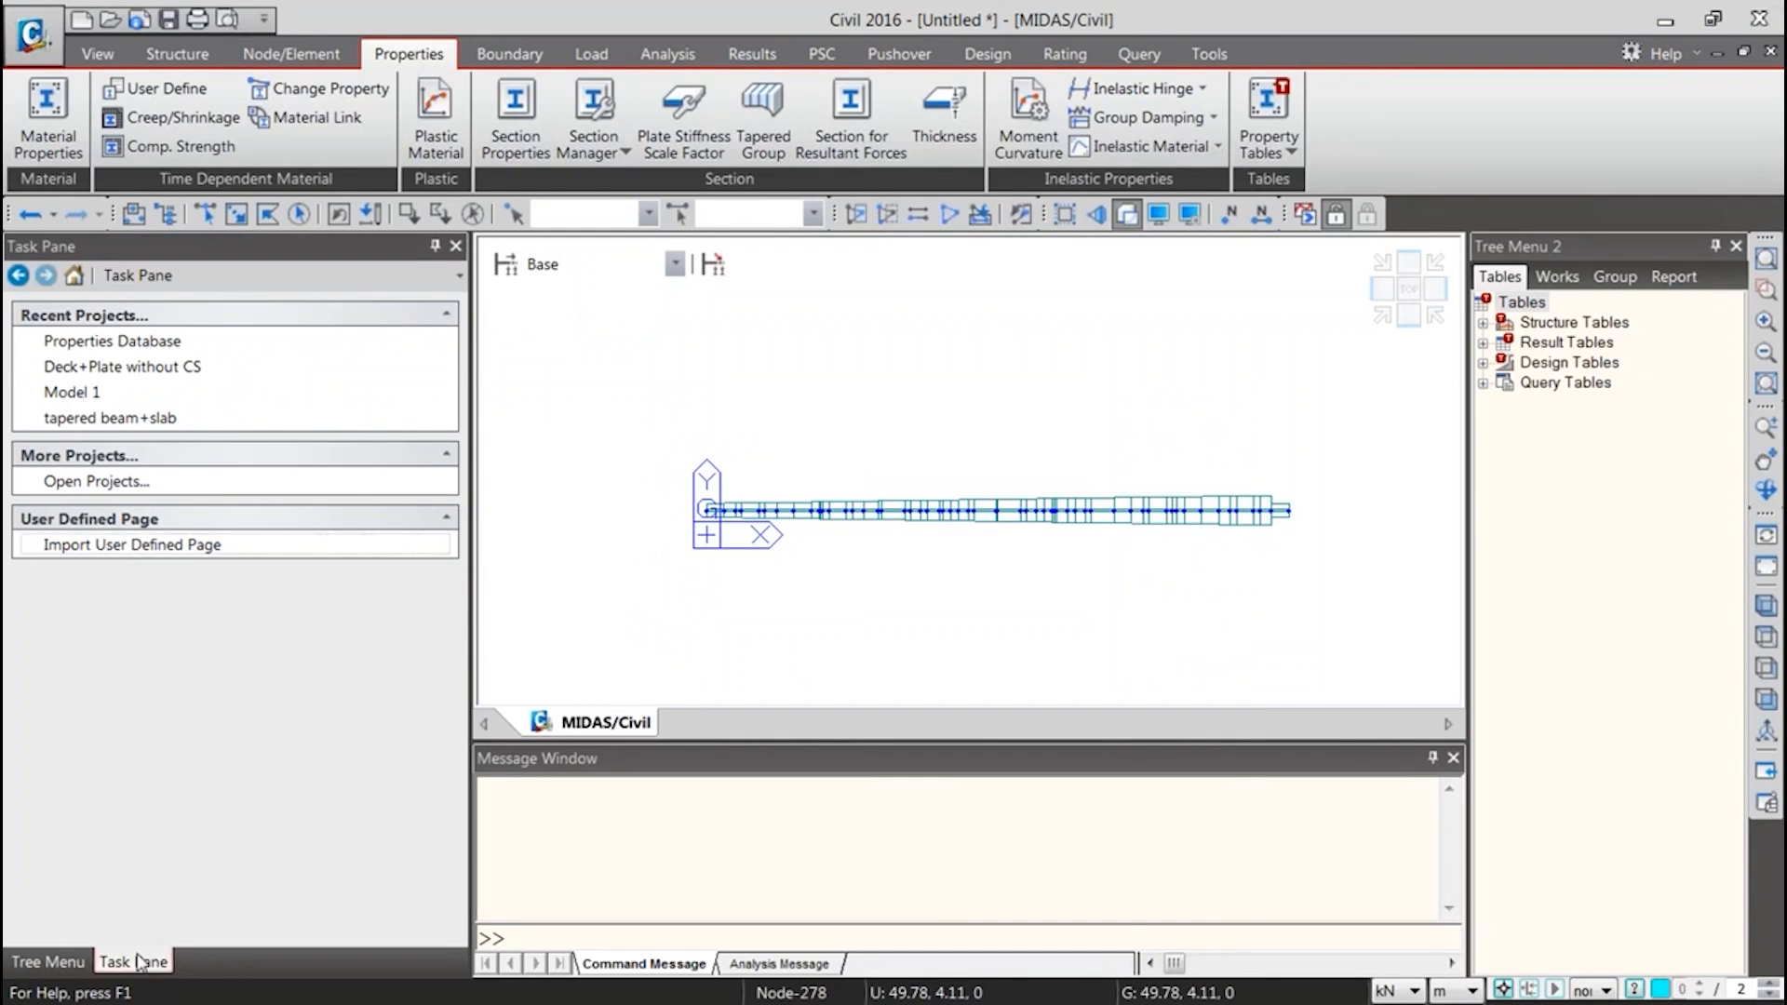
Import Composite Tasks.tpd from the steel composite wizard folder as a user-defined page in the Task Pane
left_click(221, 276)
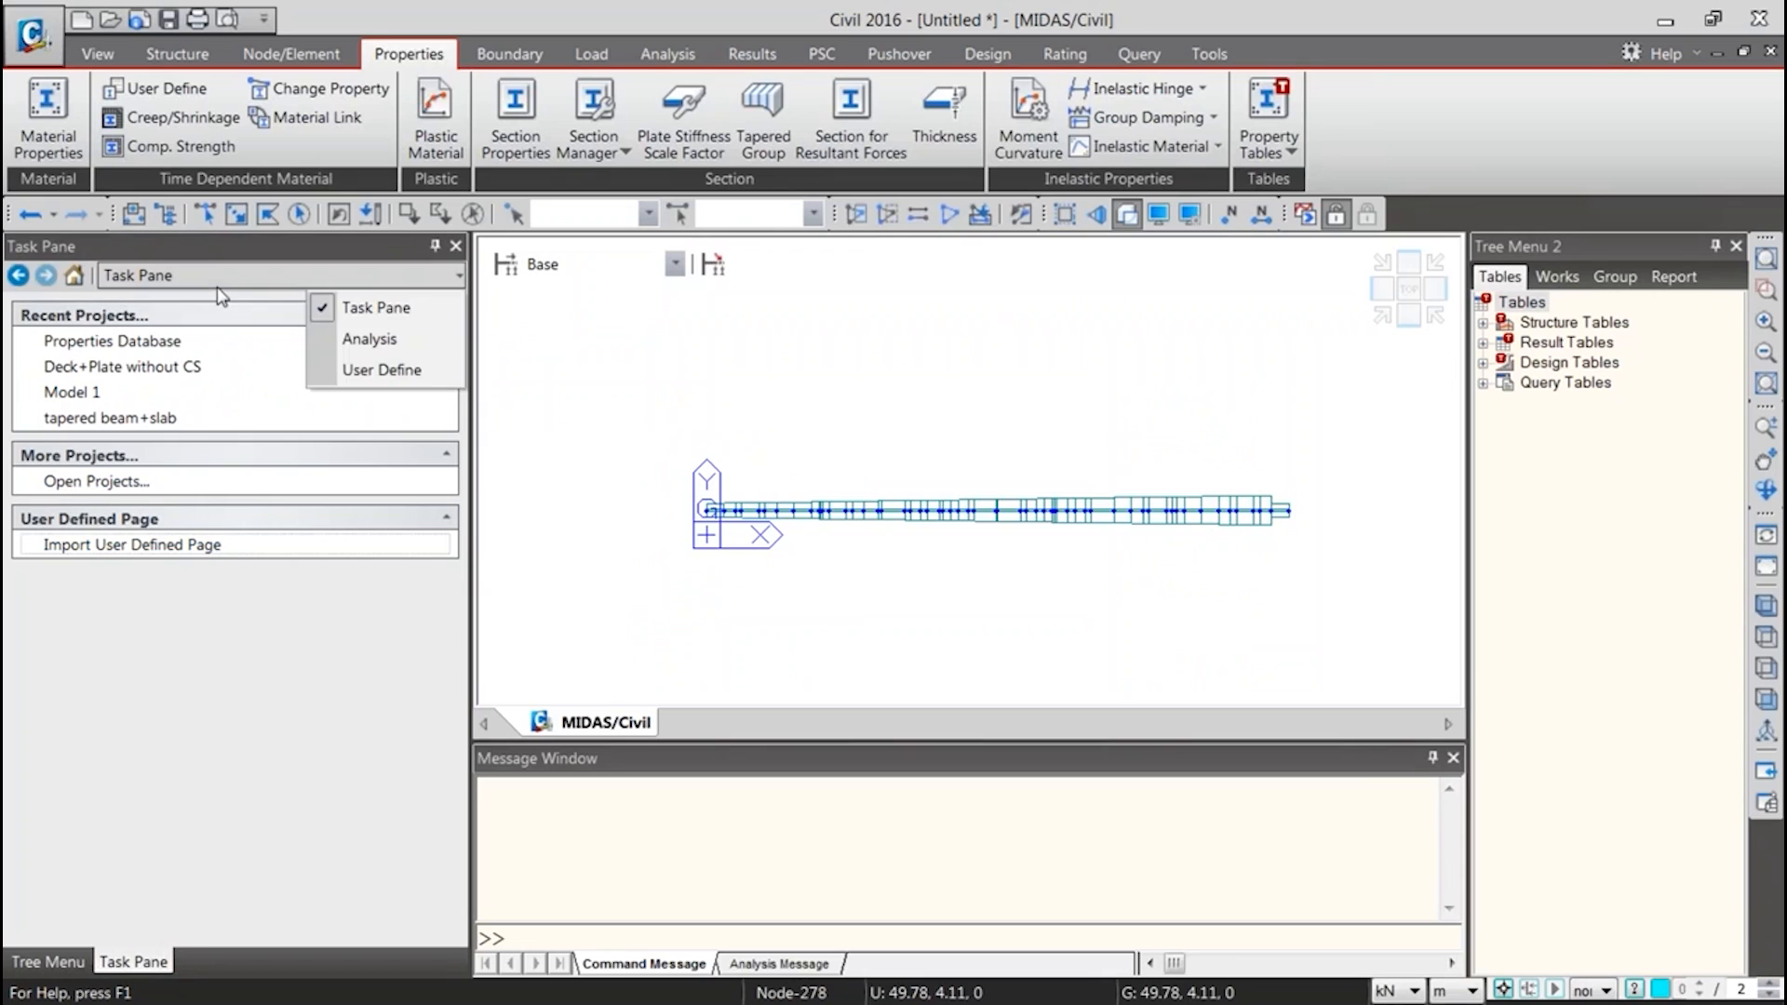
left_click(360, 306)
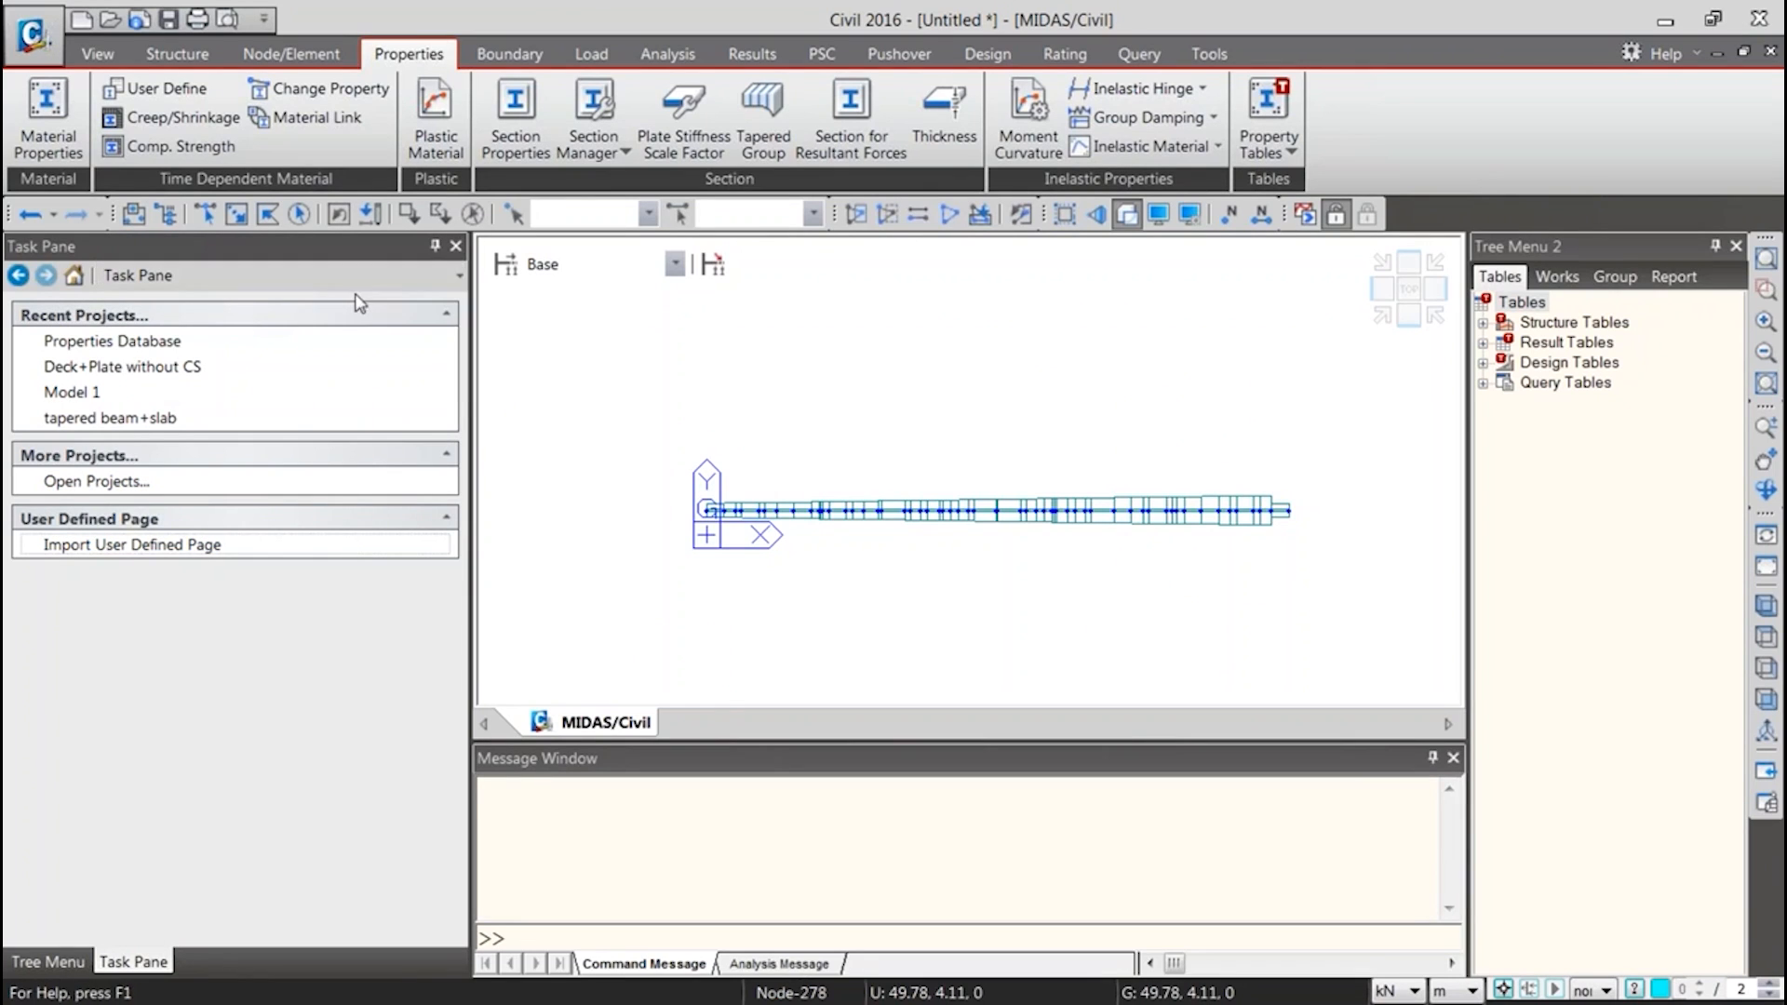
left_click(136, 550)
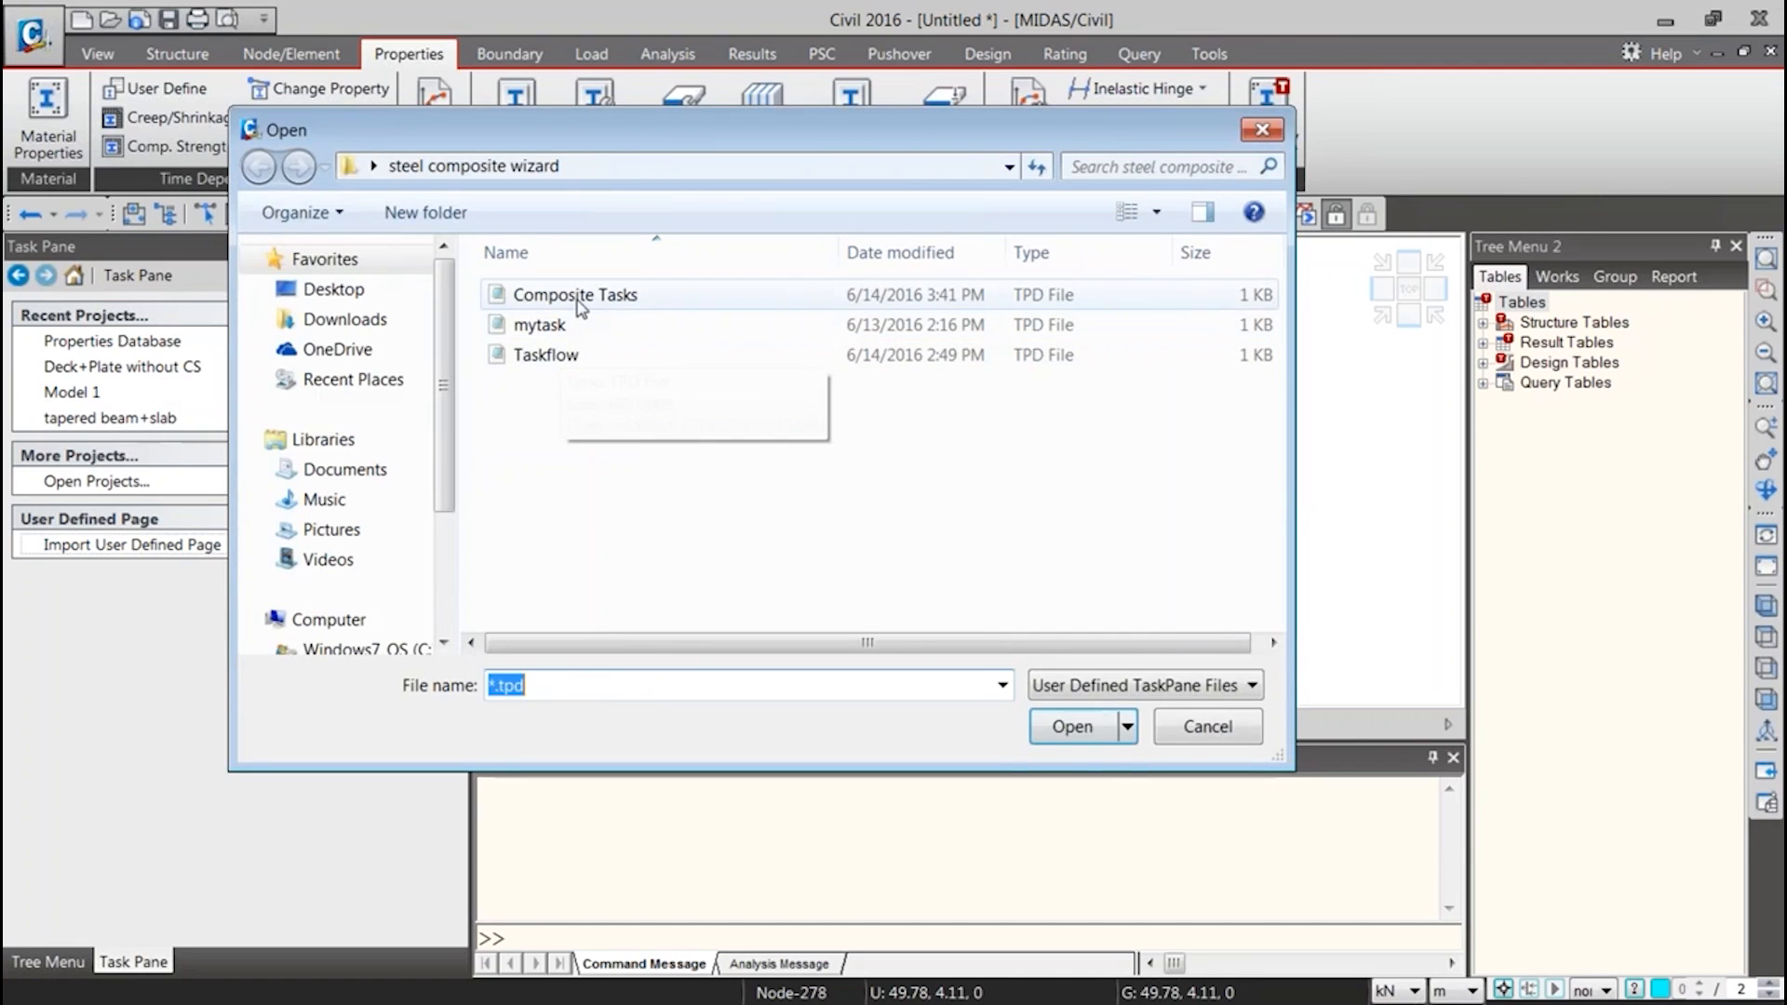
double_click(577, 298)
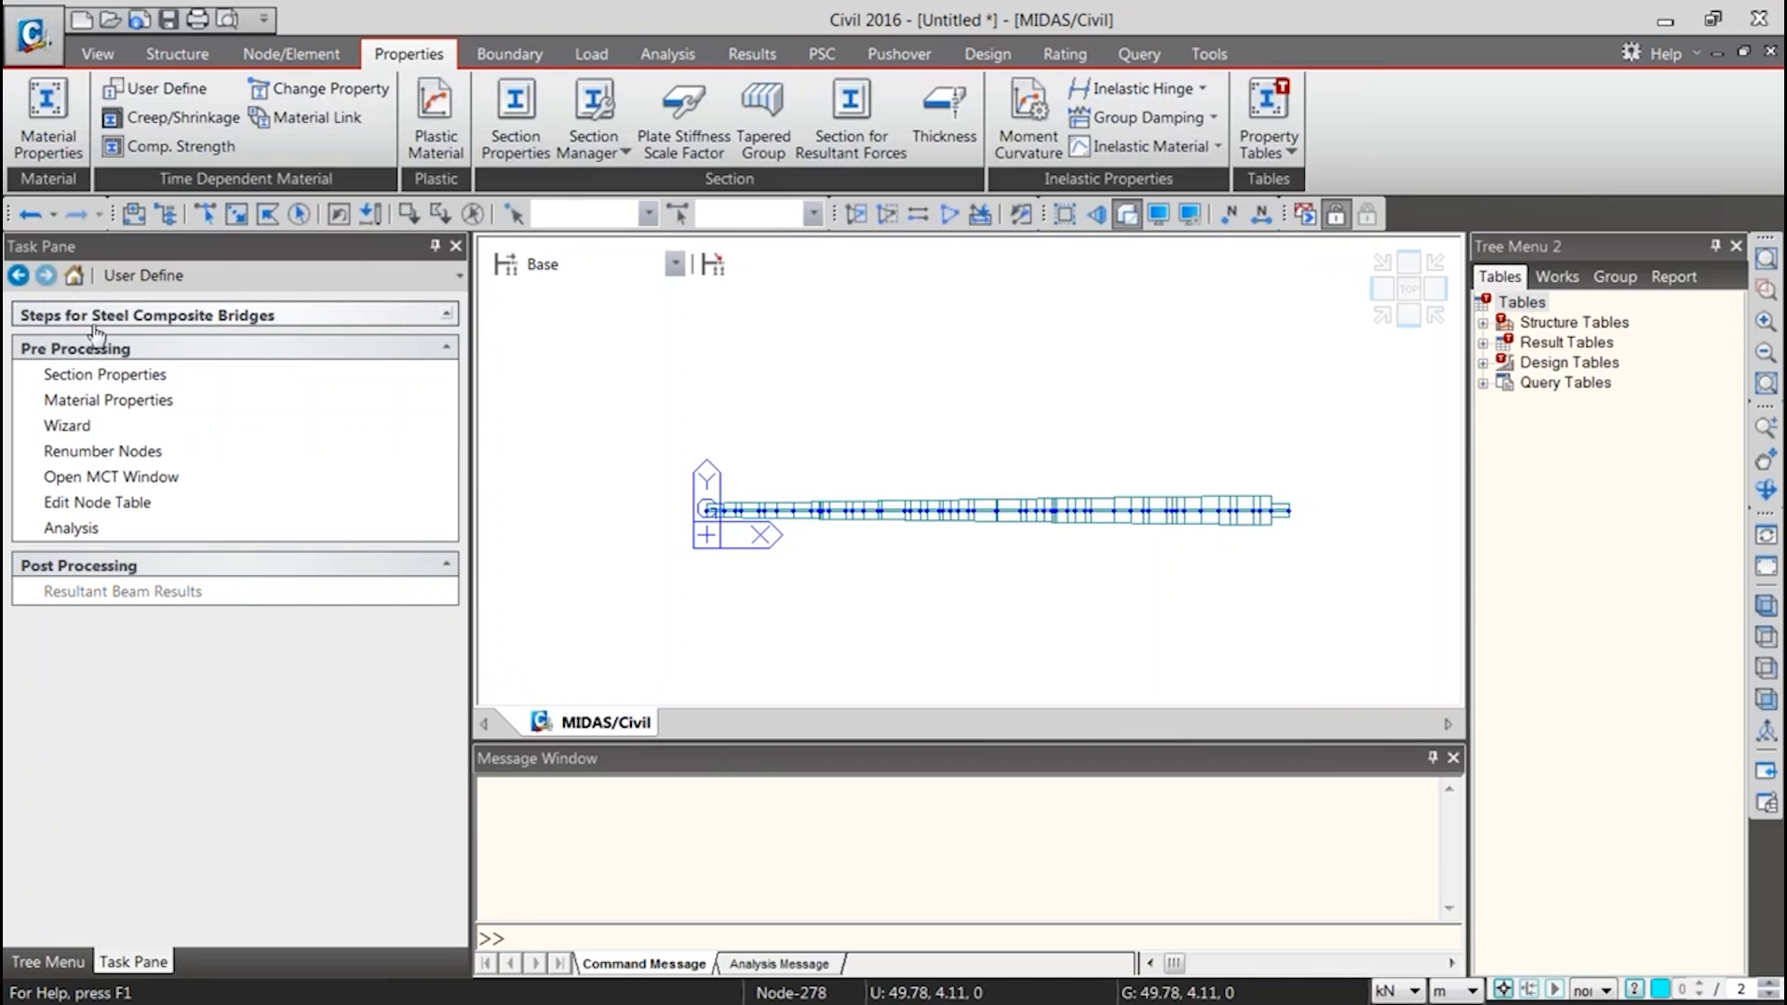
Bring up Composite Tasks.tpd in Notepad++ beside the imported task page, compare their entries, and return to midas Civil
left_click(146, 321)
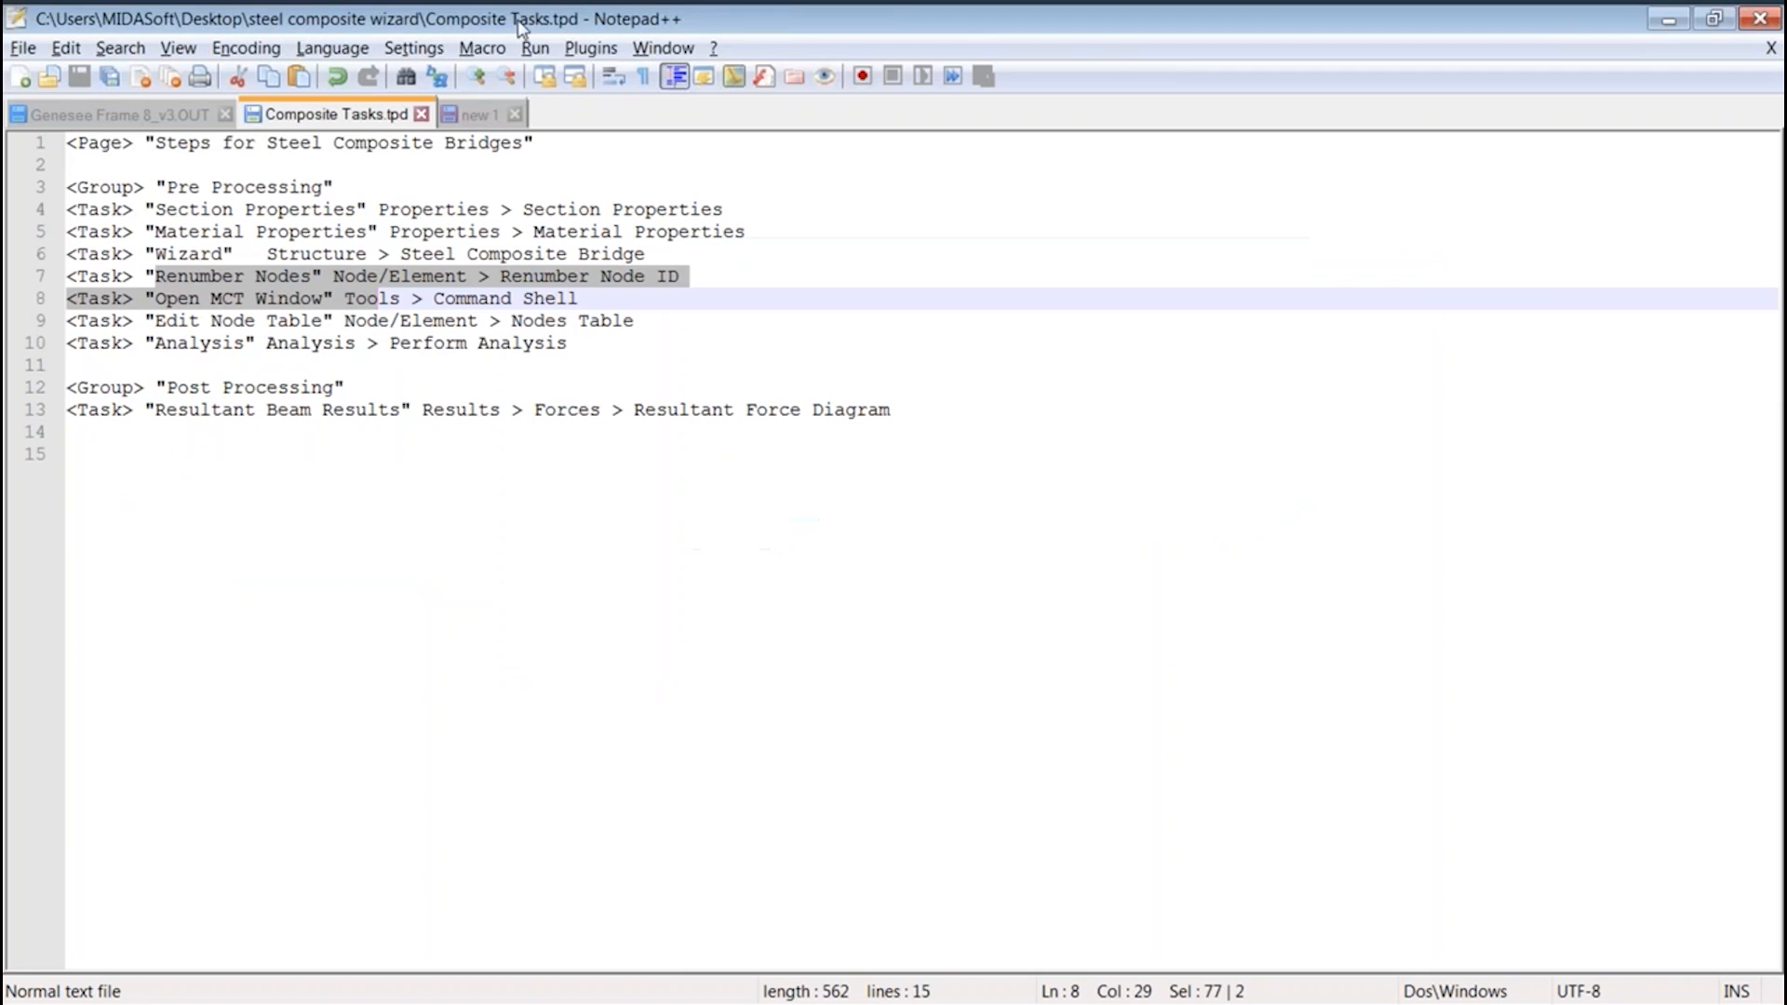
left_click_drag(518, 26, 1007, 133)
left_click(844, 343)
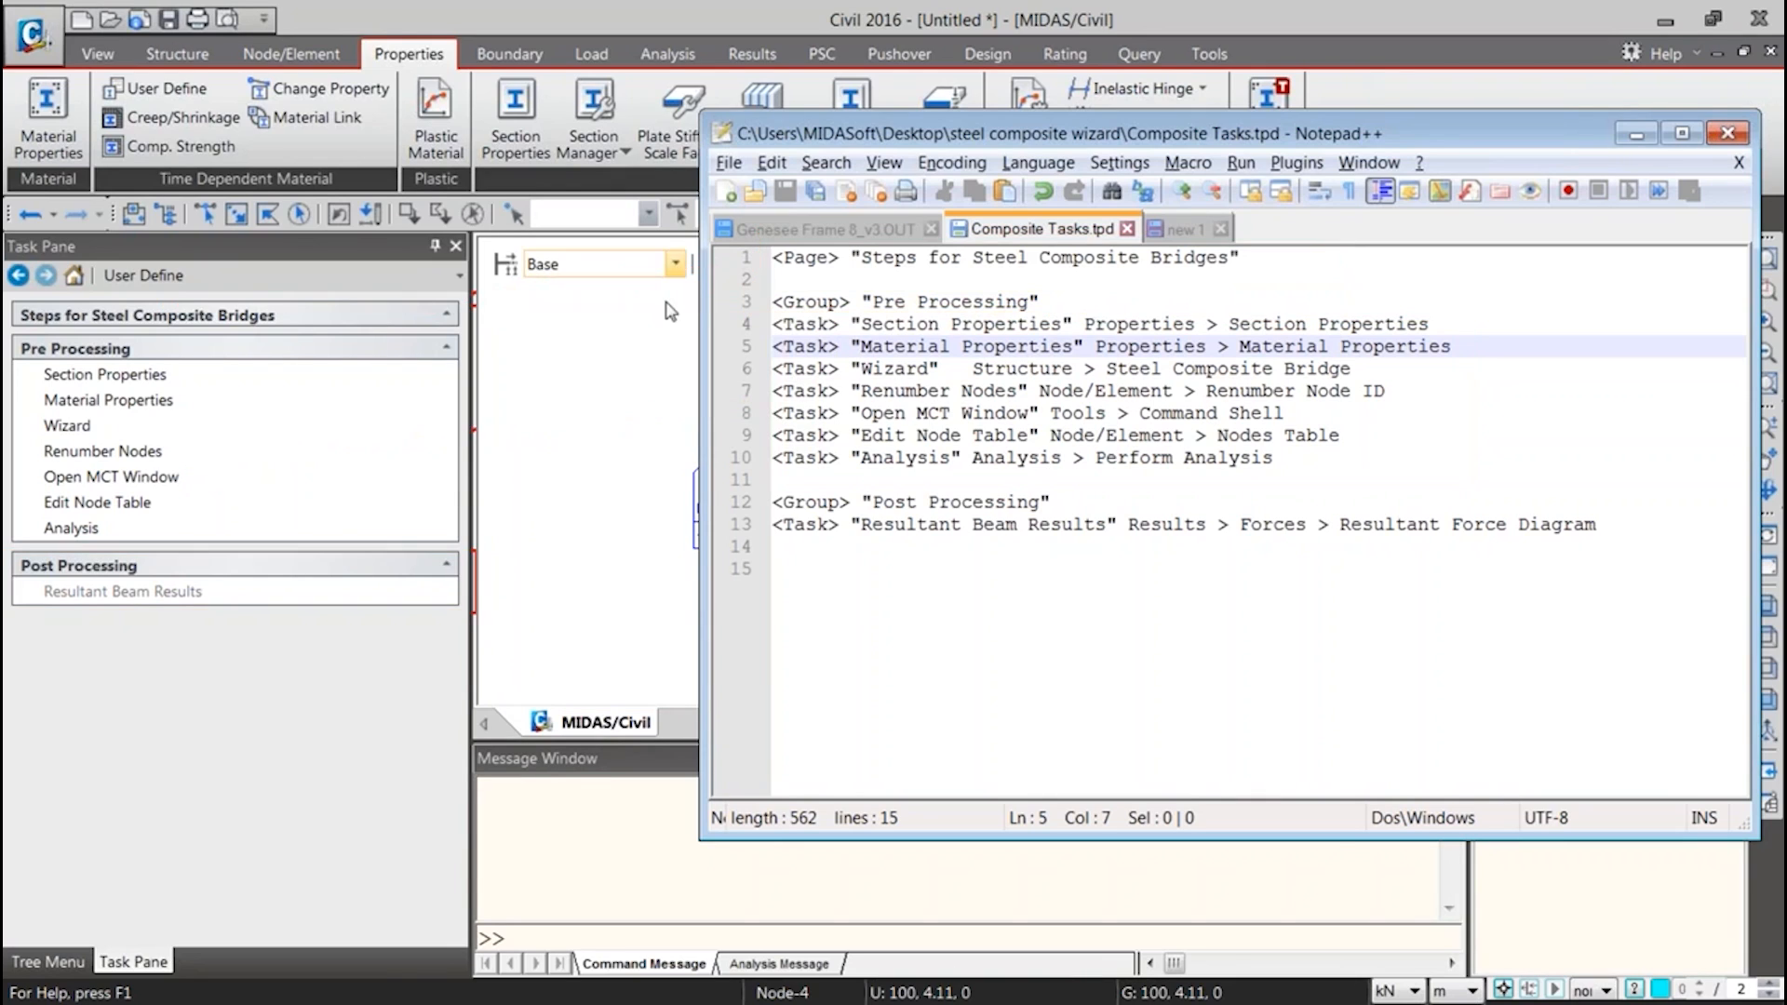
left_click(1635, 130)
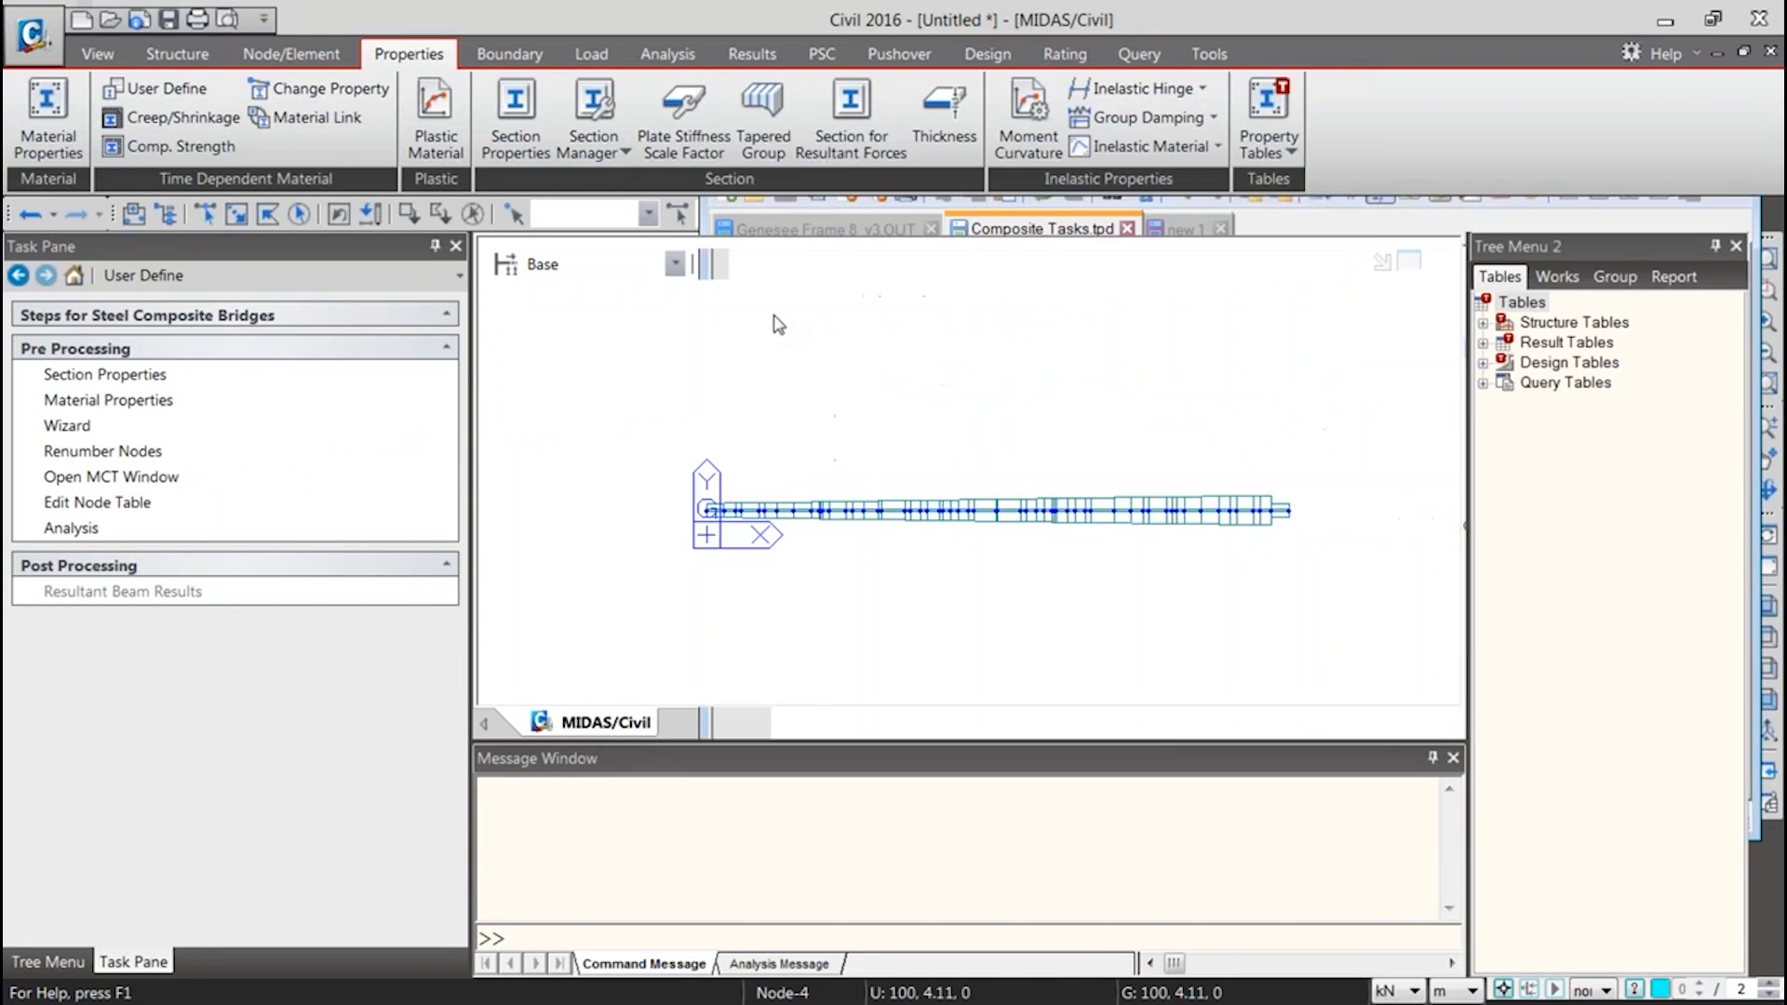
Open the Section Properties and Material Properties tasks from the custom page, look through both lists and close them
left_click(104, 380)
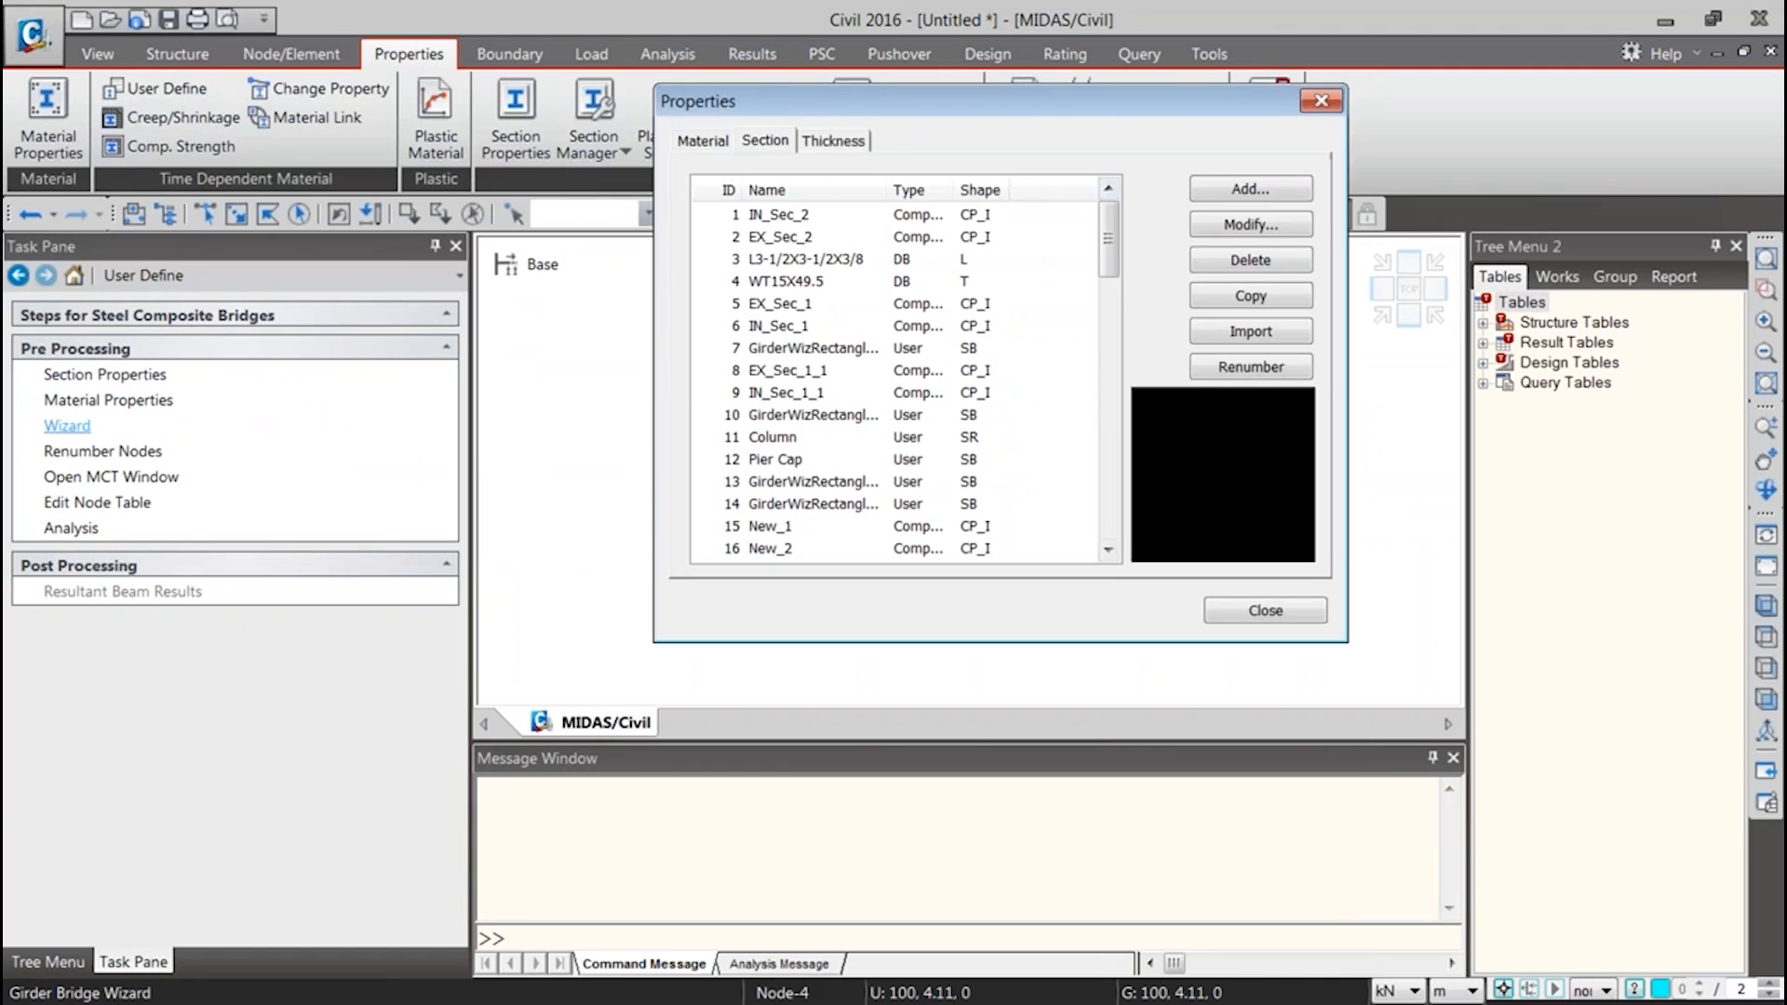
left_click_drag(1061, 105, 995, 115)
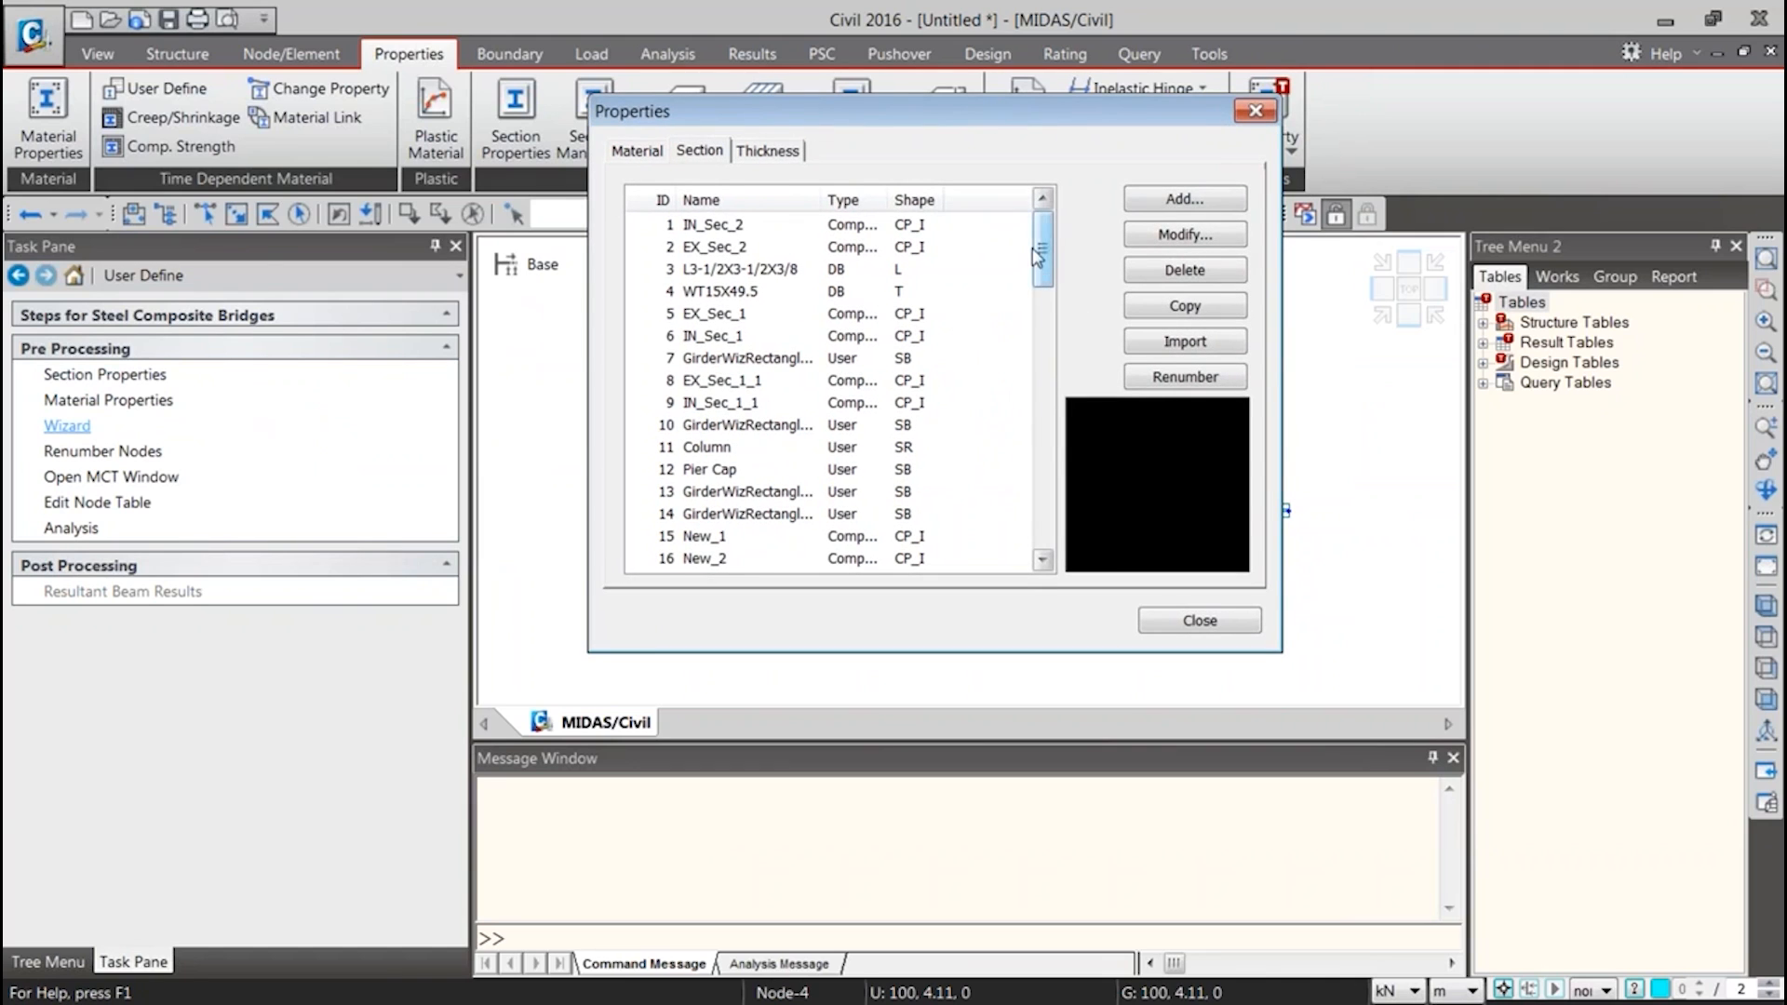
left_click_drag(1040, 256, 1043, 472)
left_click(1200, 620)
left_click(158, 400)
left_click_drag(301, 14, 1219, 116)
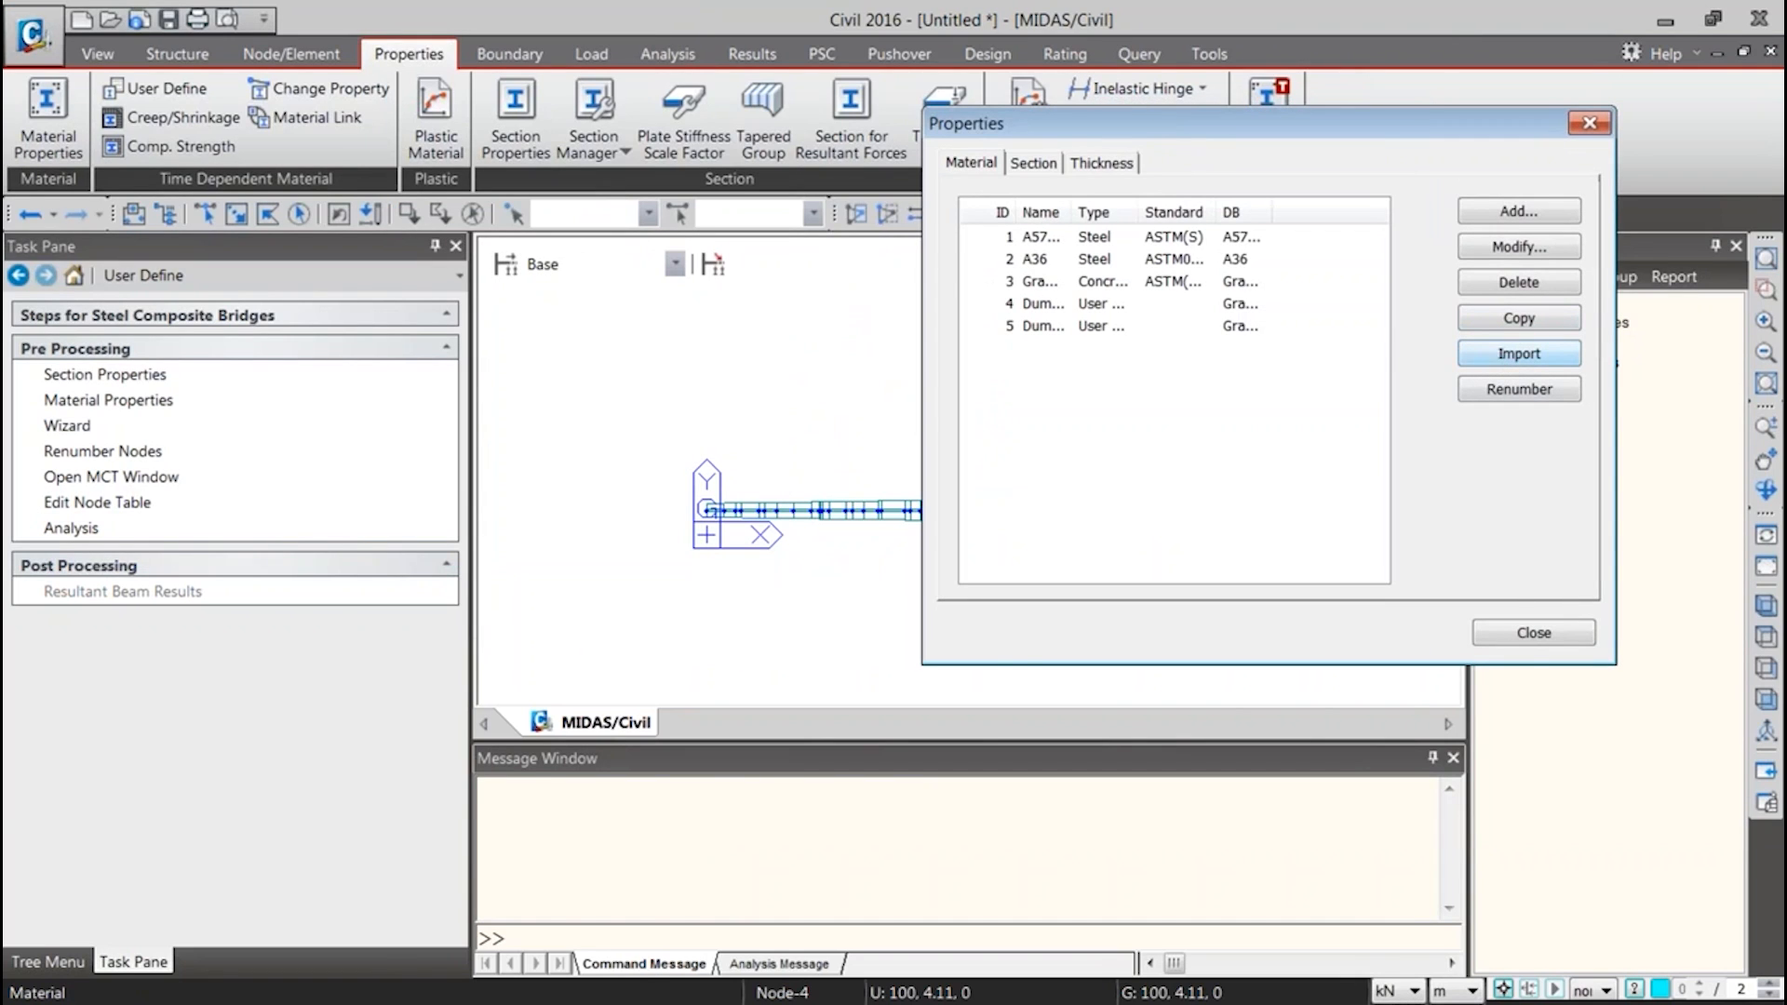
left_click(1532, 632)
Try the Wizard and Renumber Nodes tasks from the custom page and return to the Task Pane
left_click(83, 427)
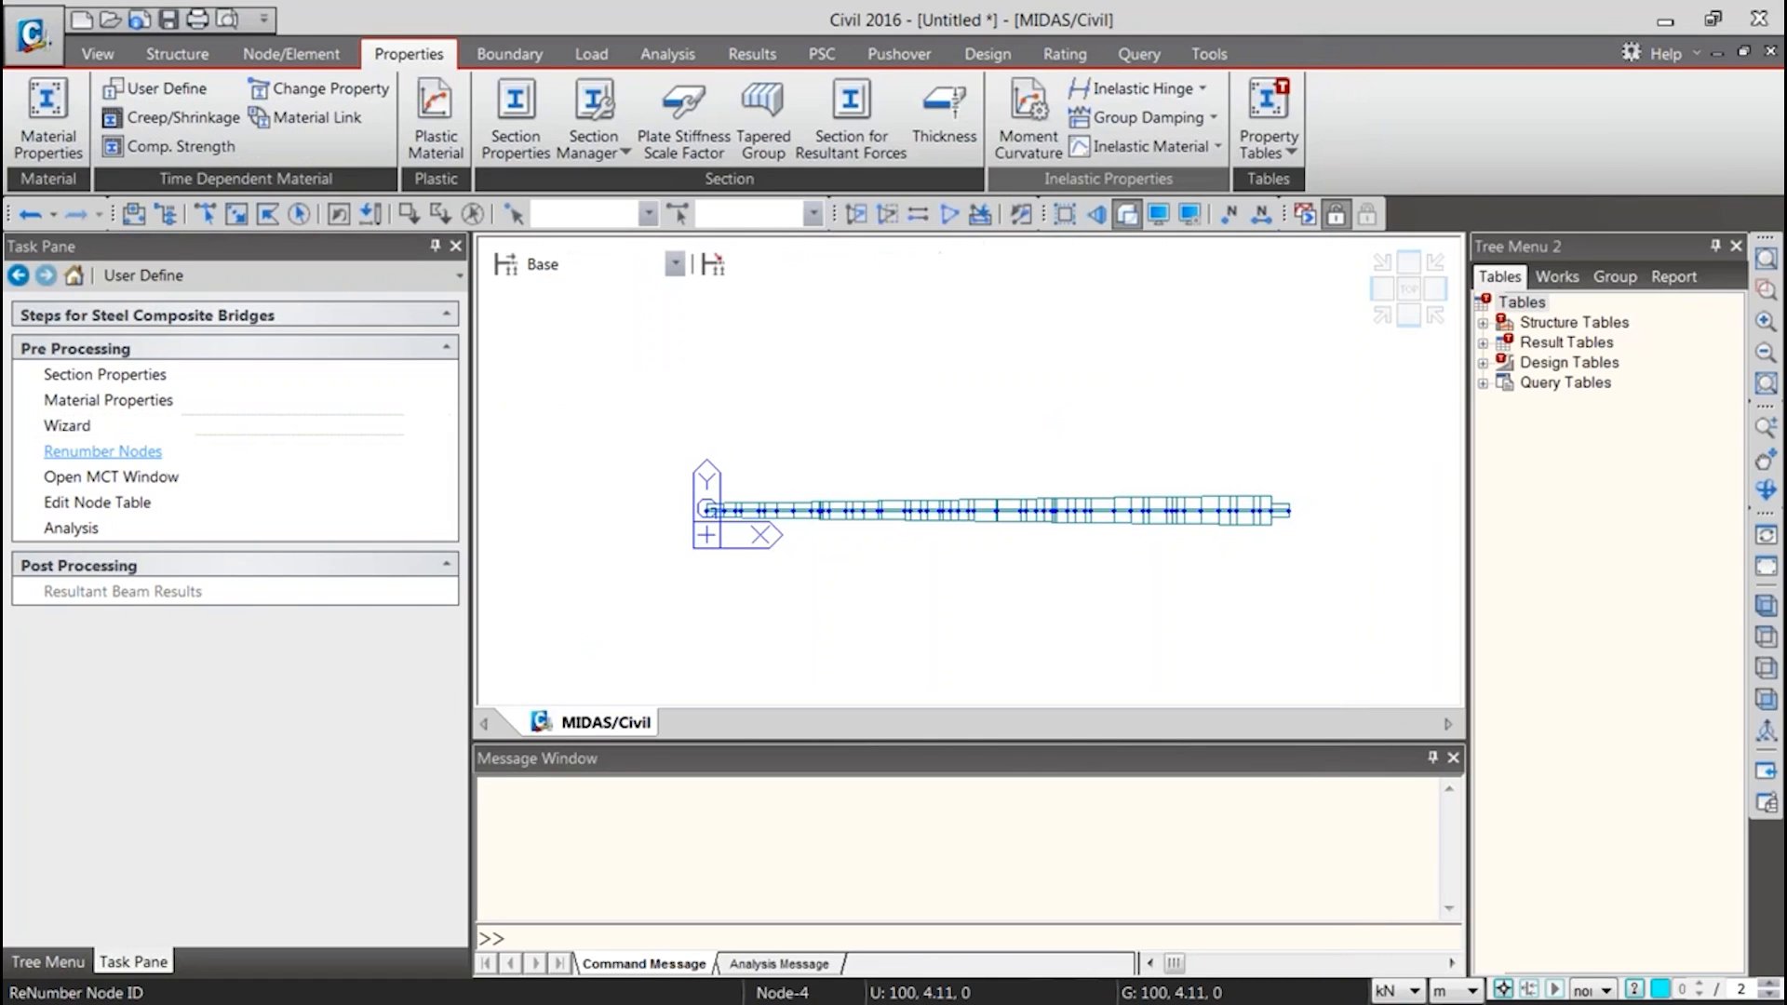
left_click(130, 450)
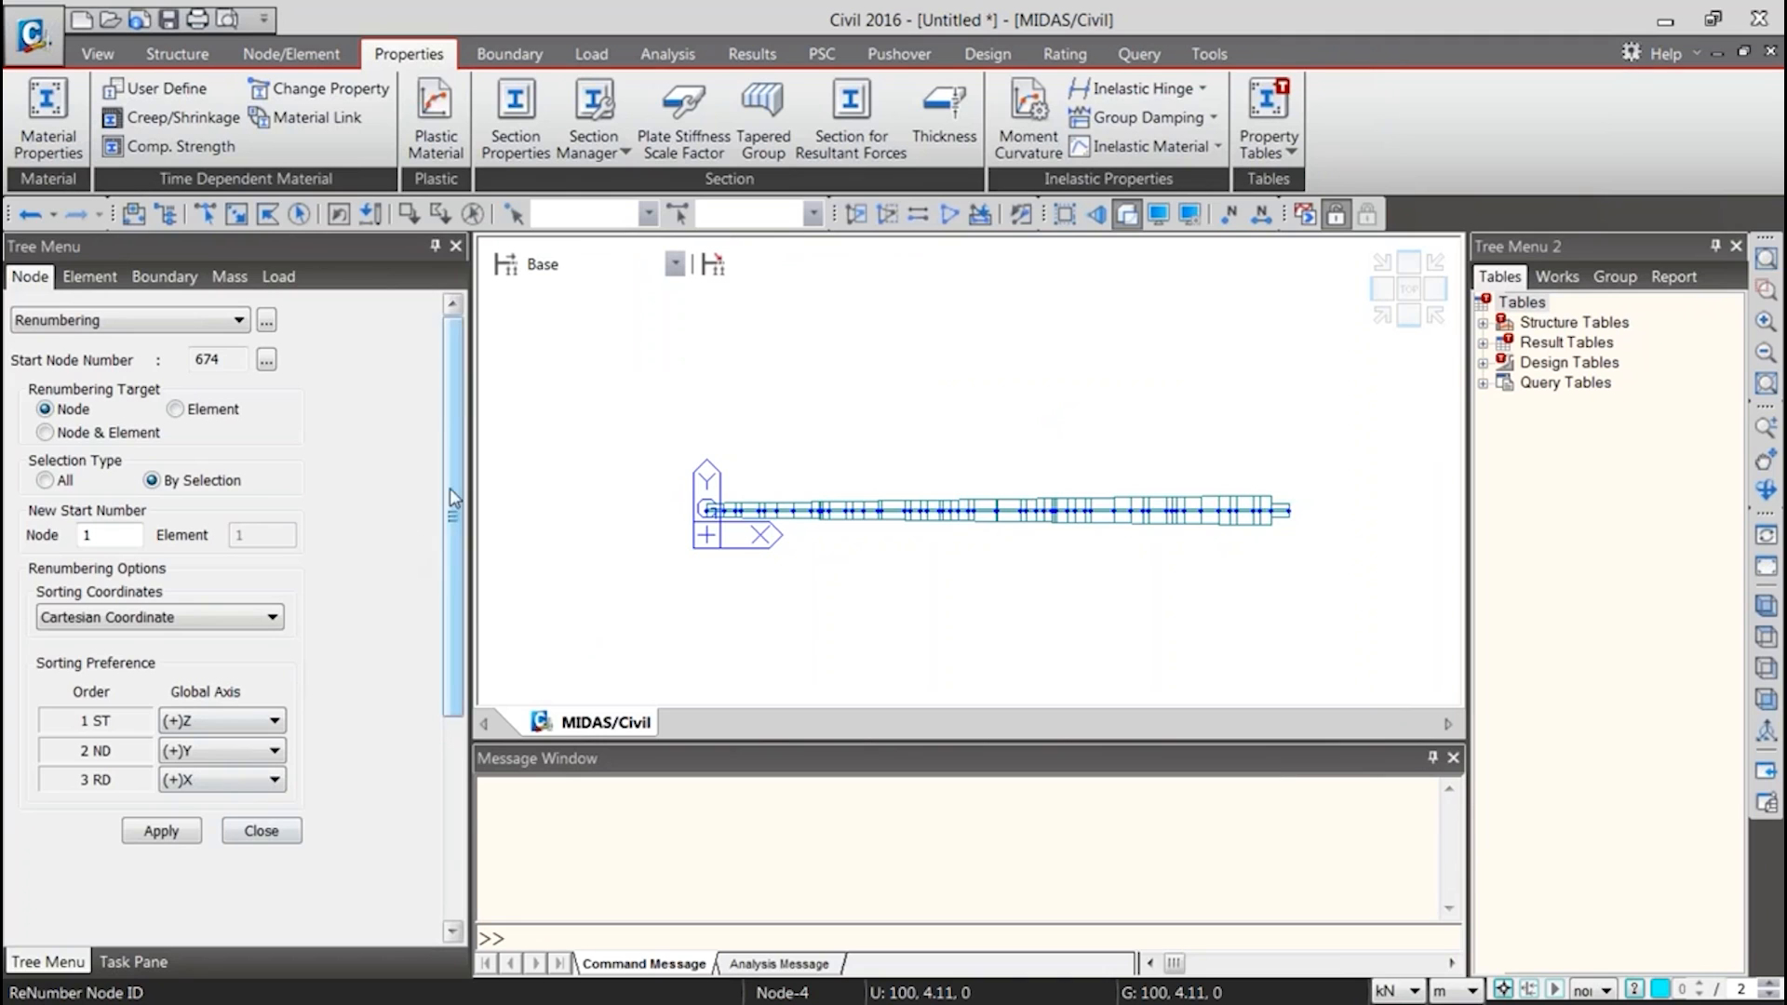
mouse_move(452, 461)
left_mouse_down()
mouse_move(420, 608)
mouse_move(433, 460)
left_mouse_up()
left_click(147, 959)
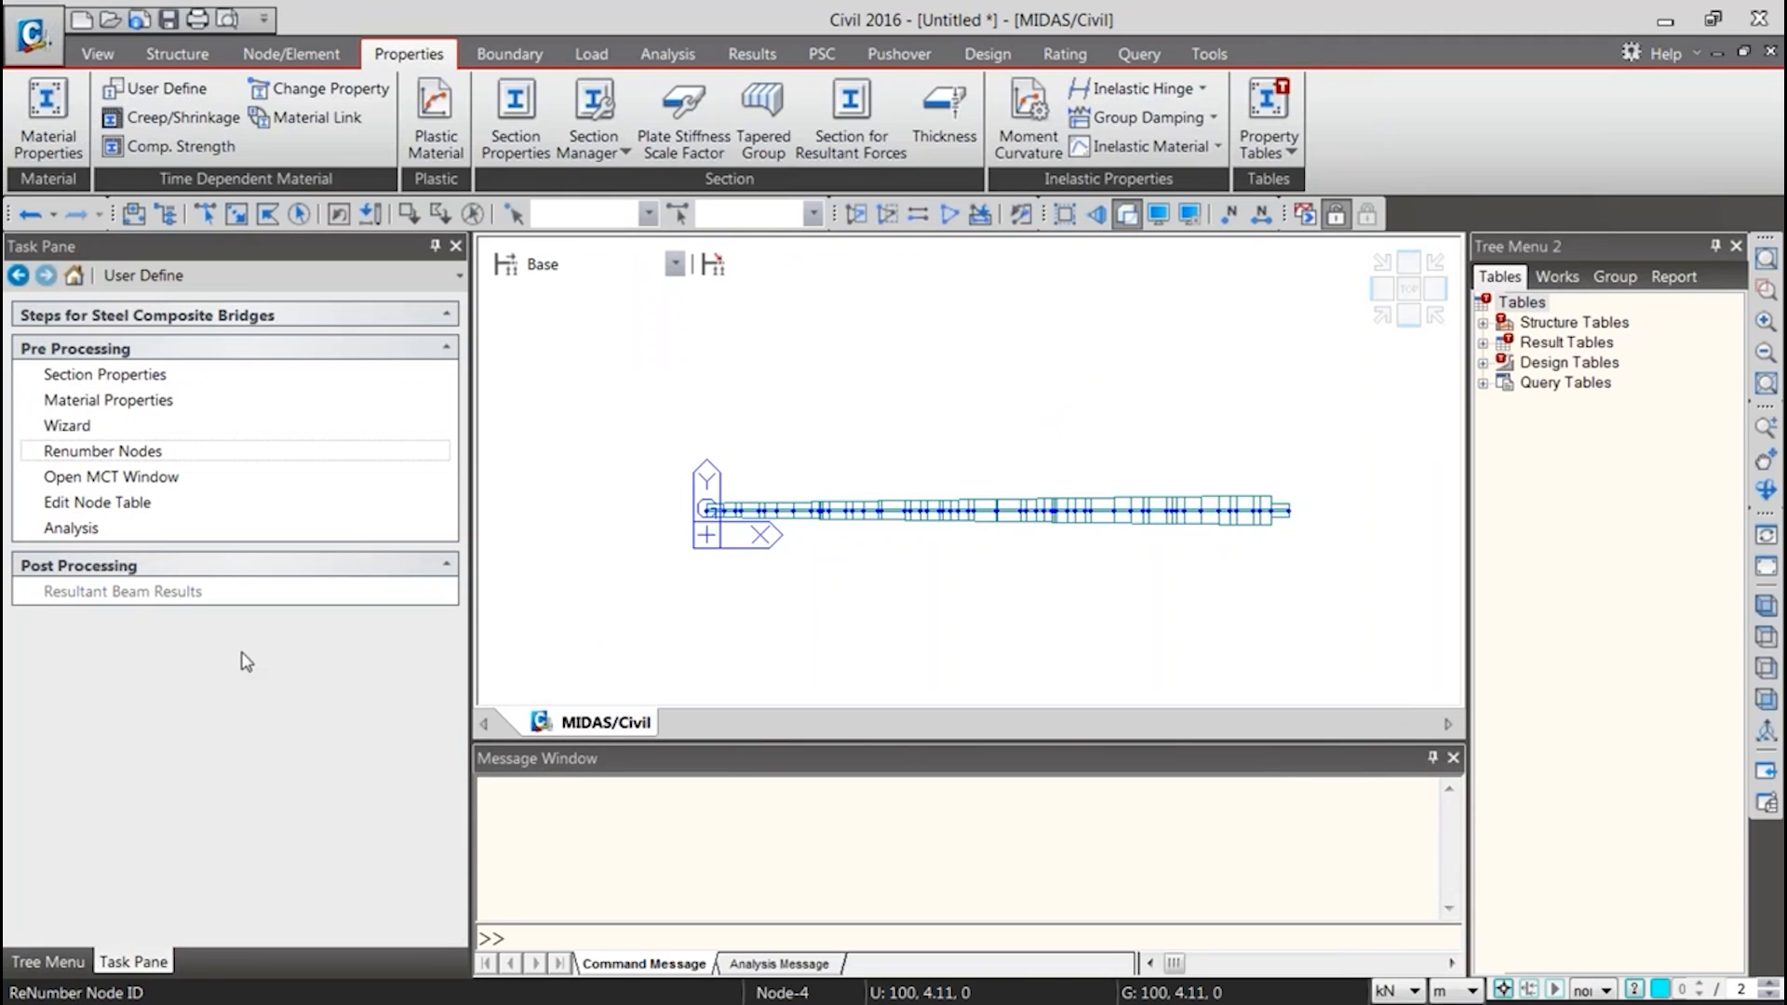
Open and close the MCT Command Shell from the custom page, and try the Analysis task, cancelling the file save
left_click(109, 479)
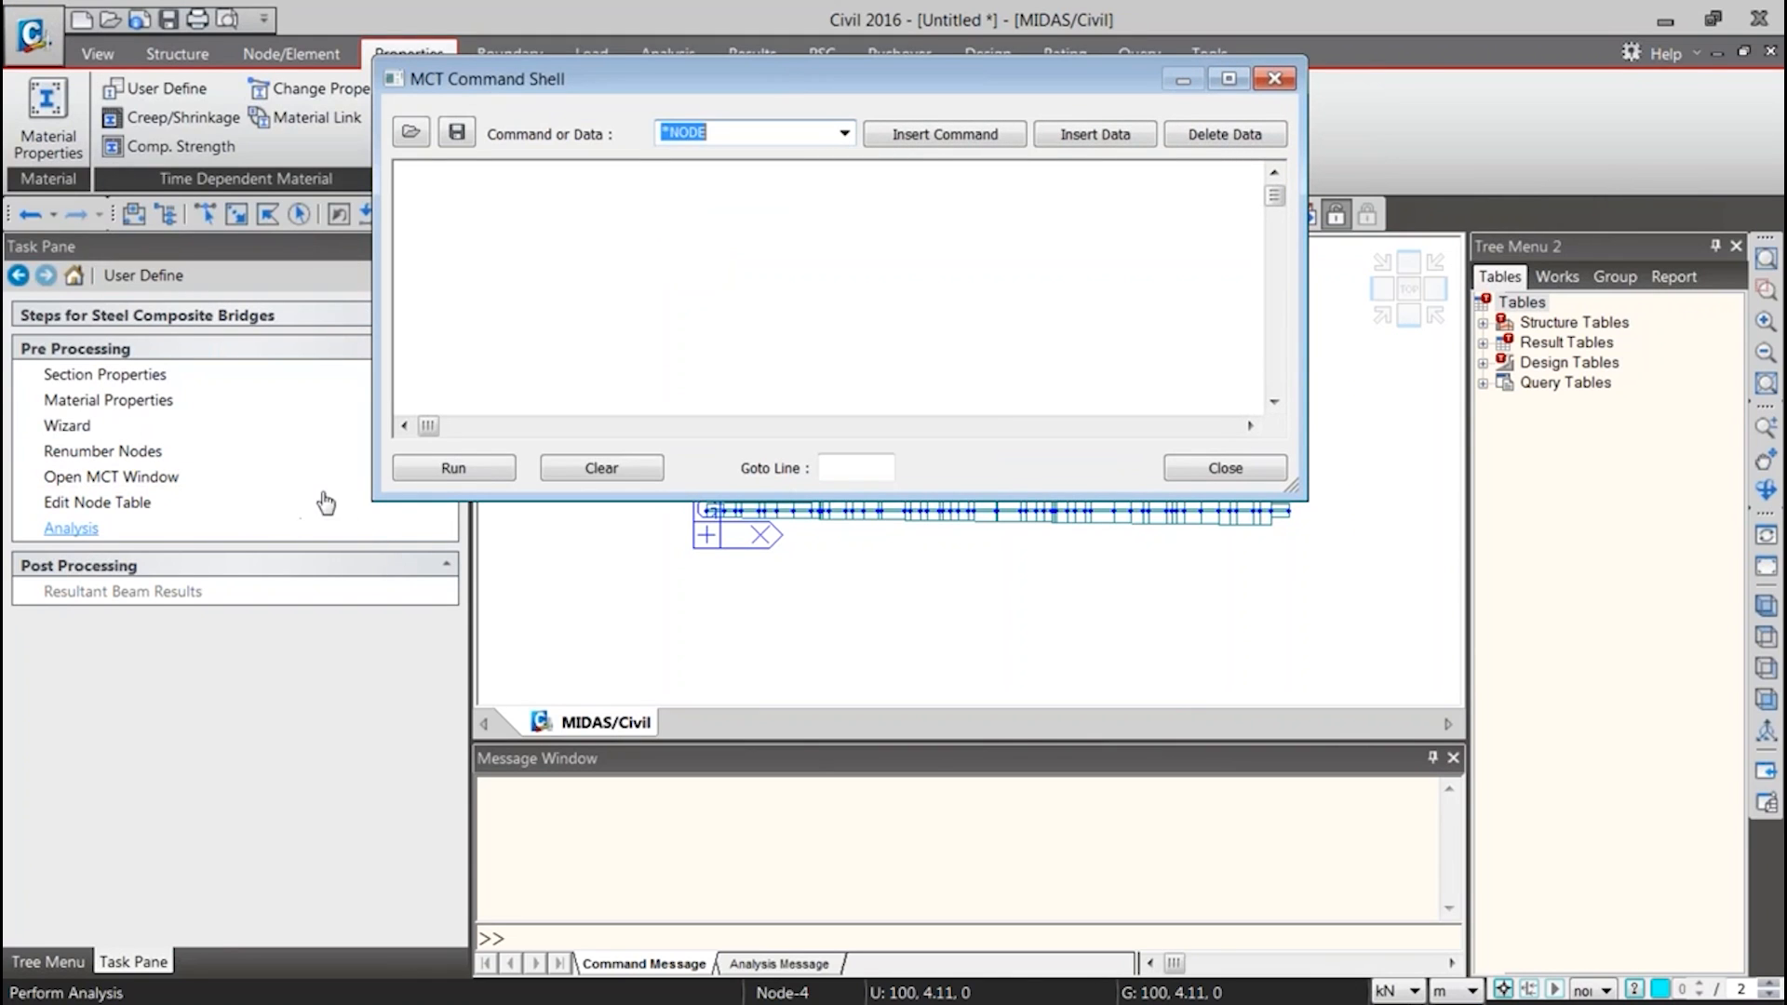
left_click(1274, 79)
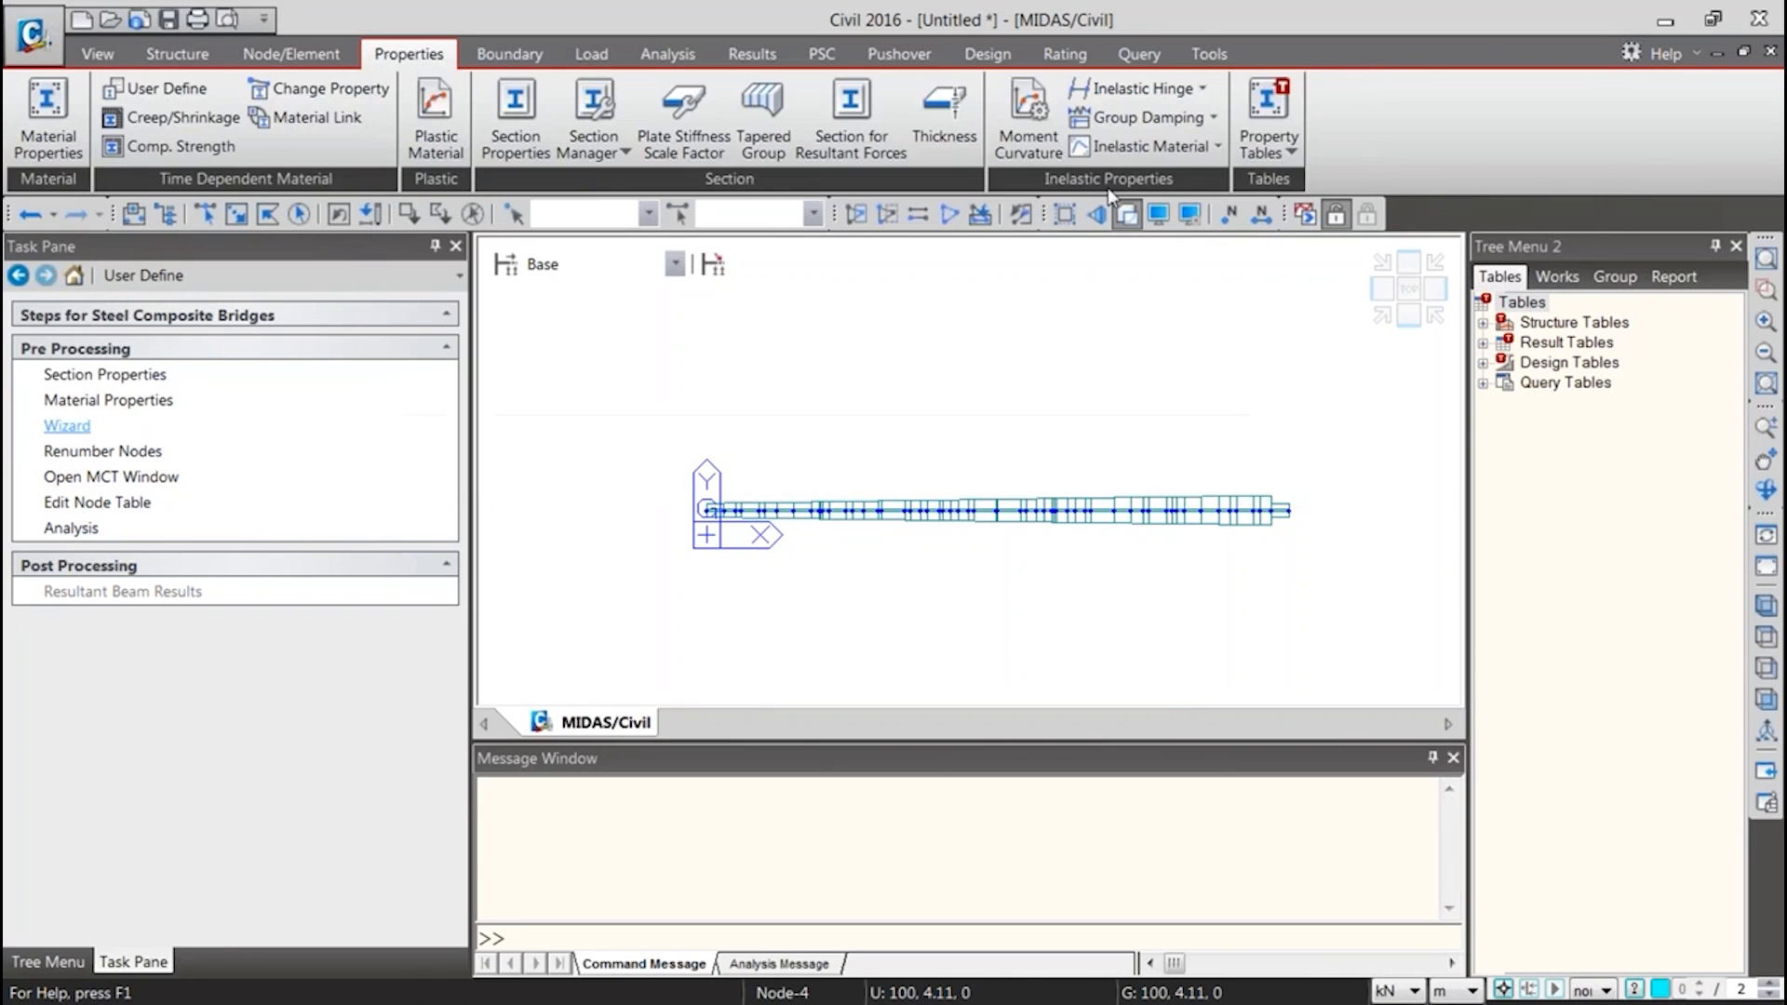
left_click(82, 530)
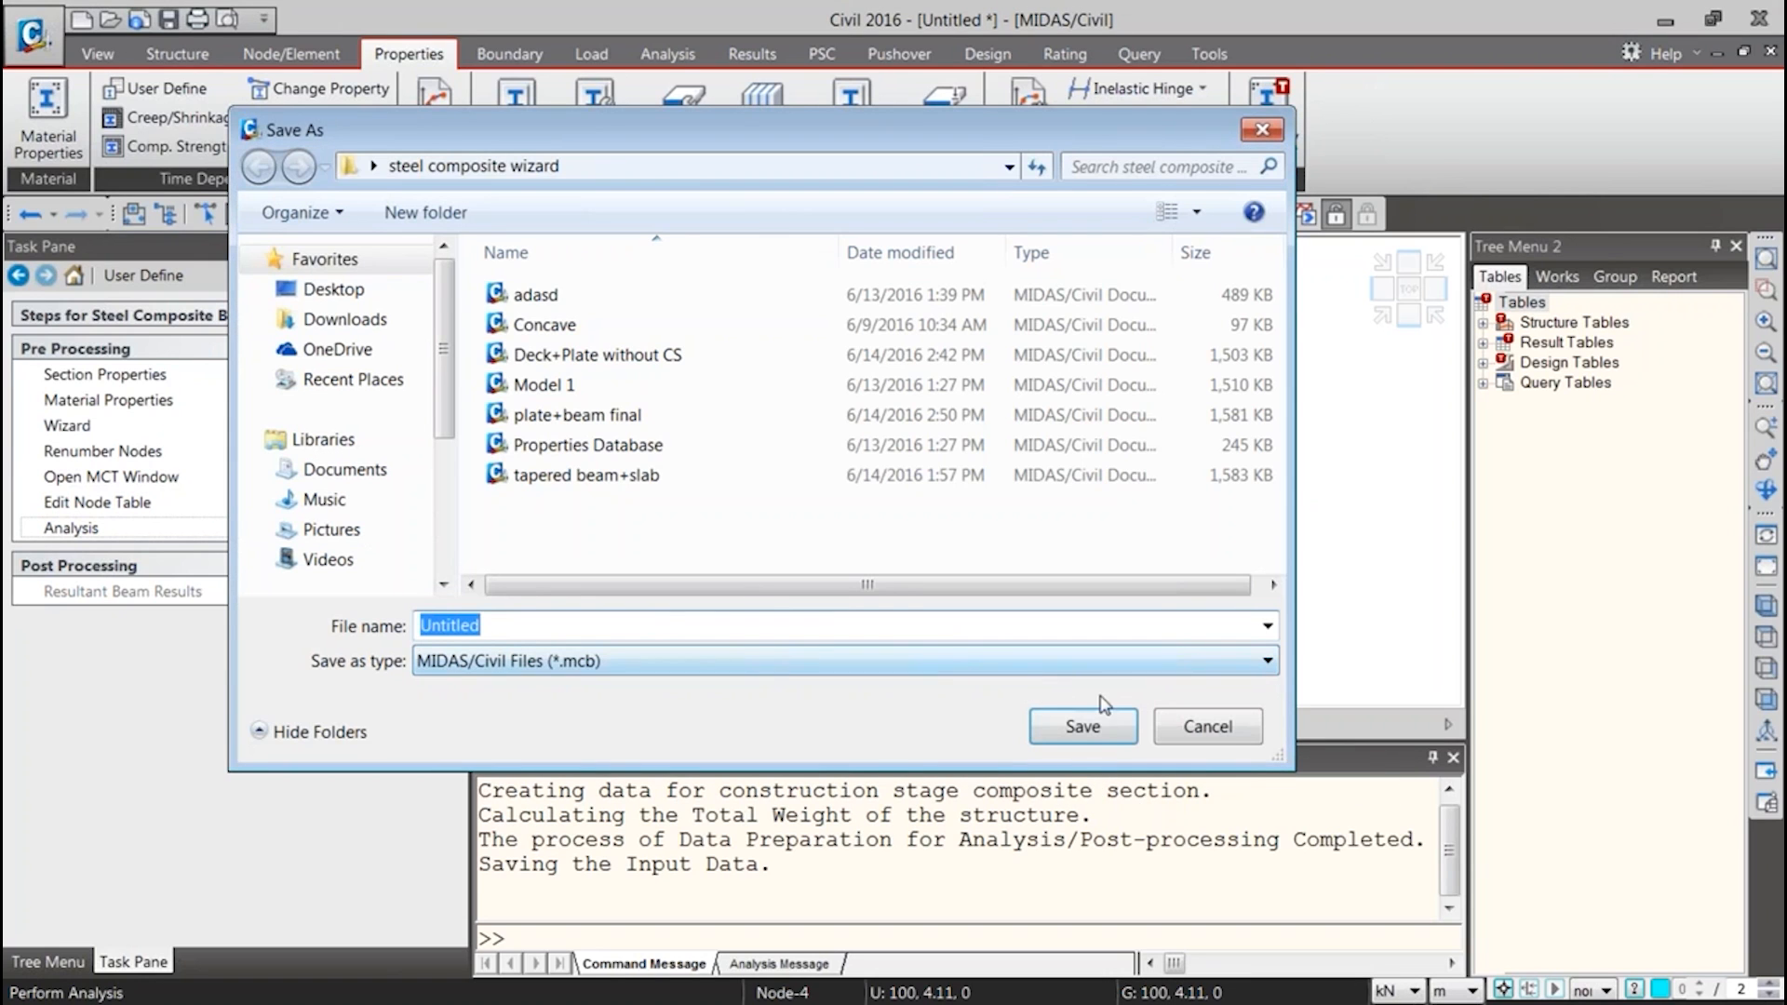
left_click(1187, 724)
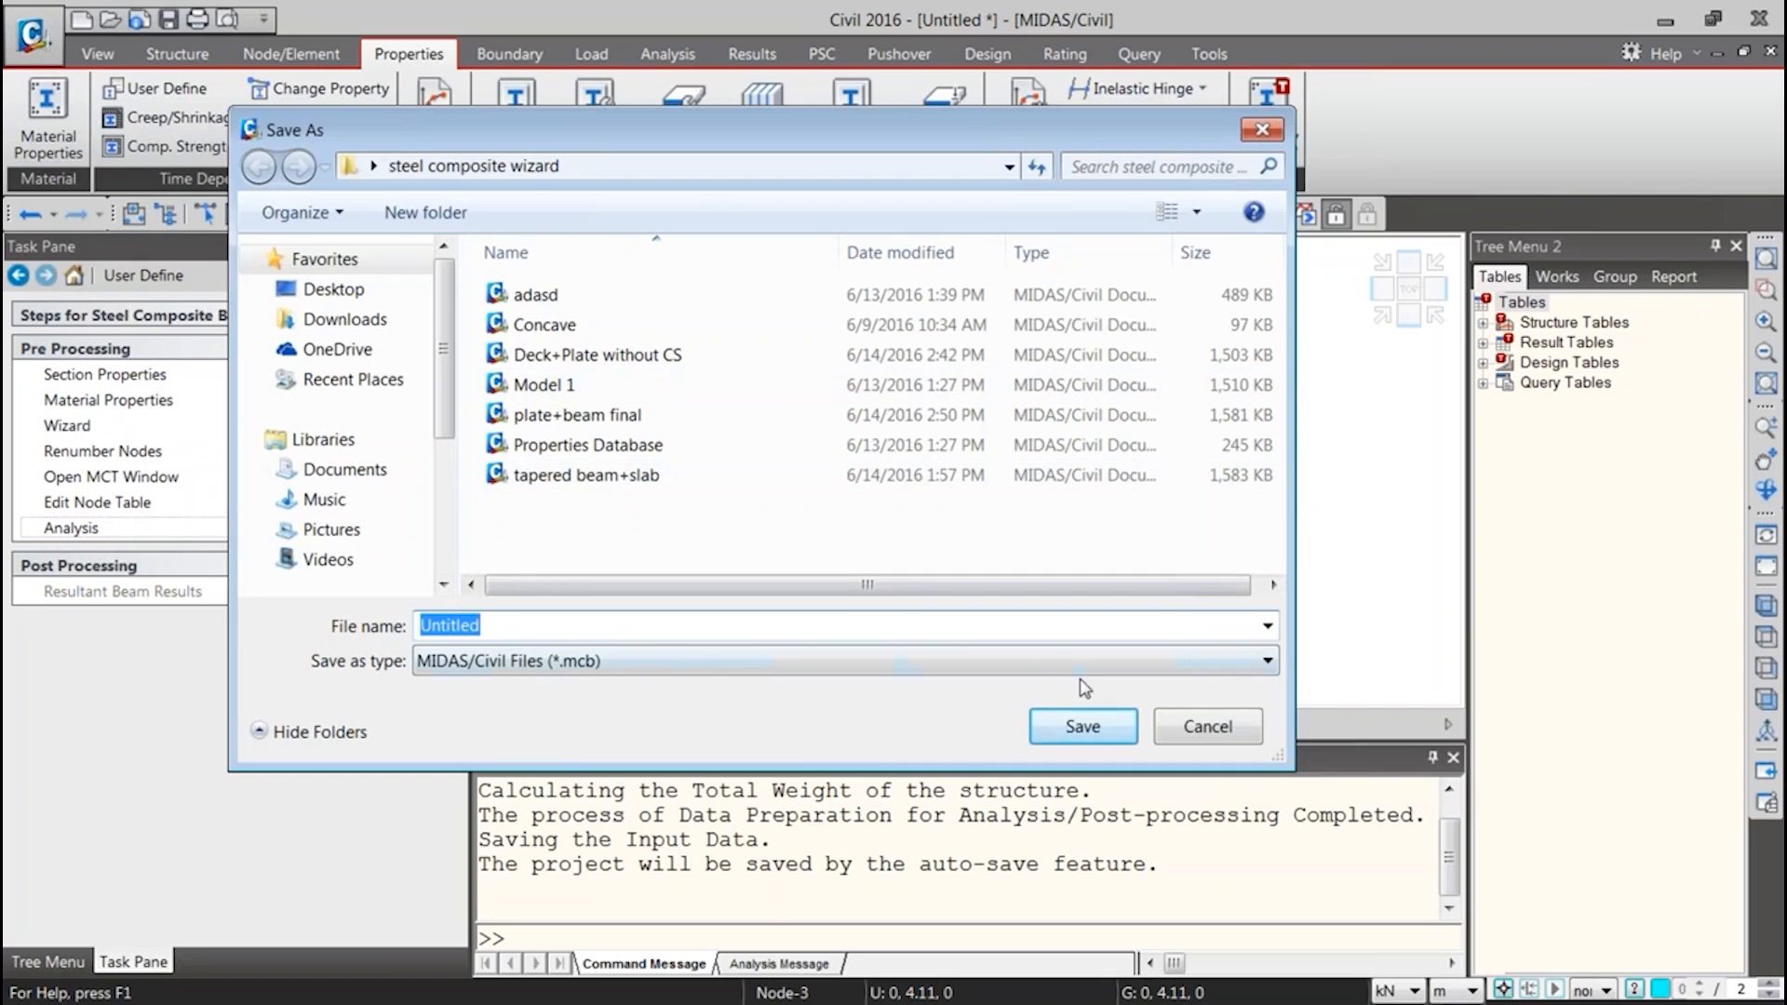
left_click(1171, 729)
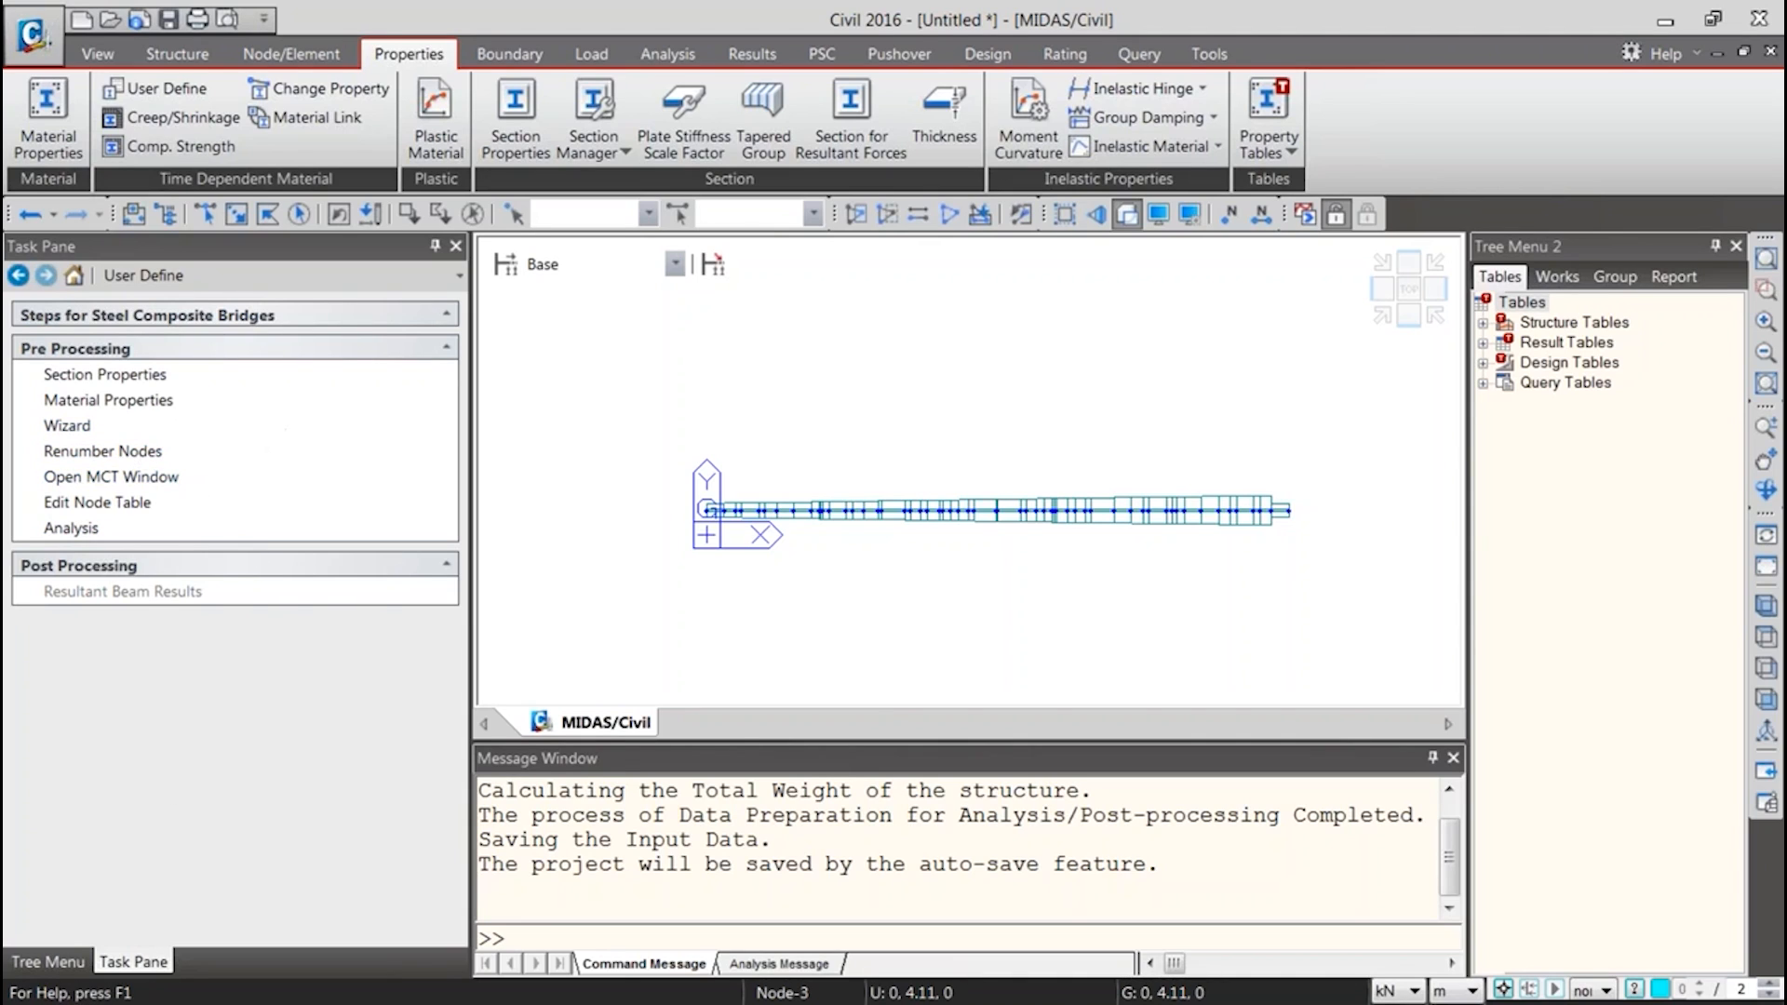
Activate the whole bridge model and show it in wireframe, with the node functions displayed beside it
left_click(67, 962)
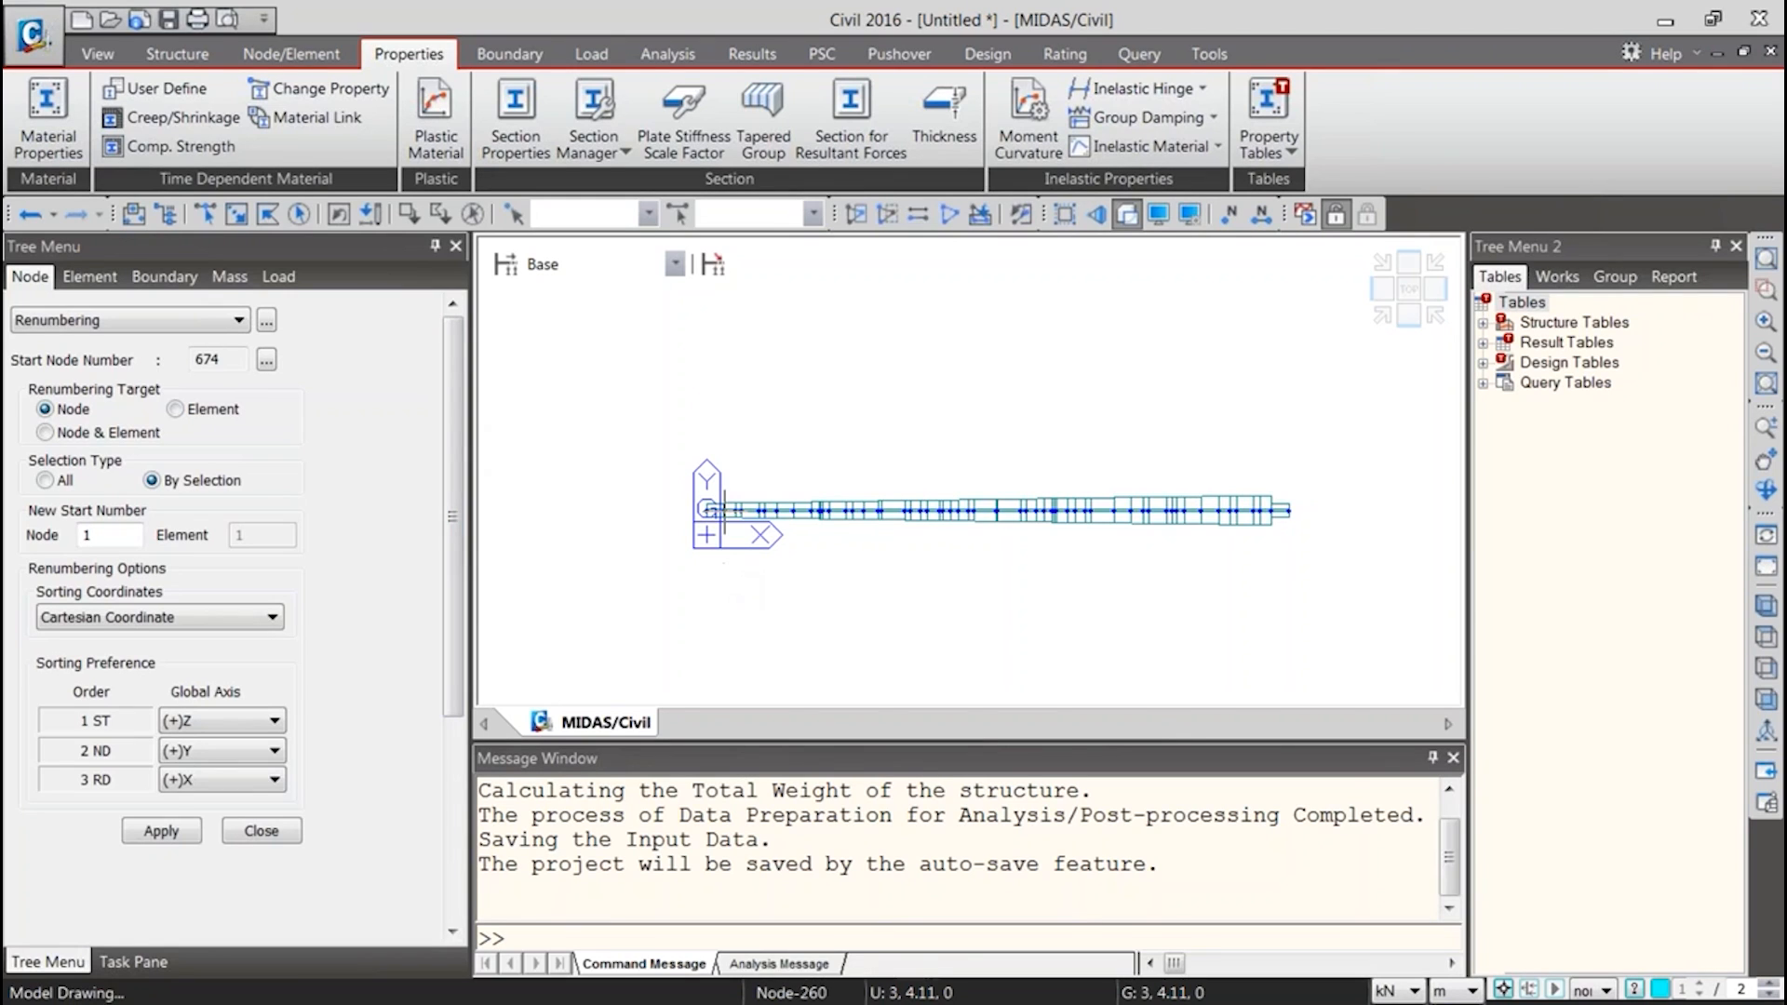
key("ctrl+a")
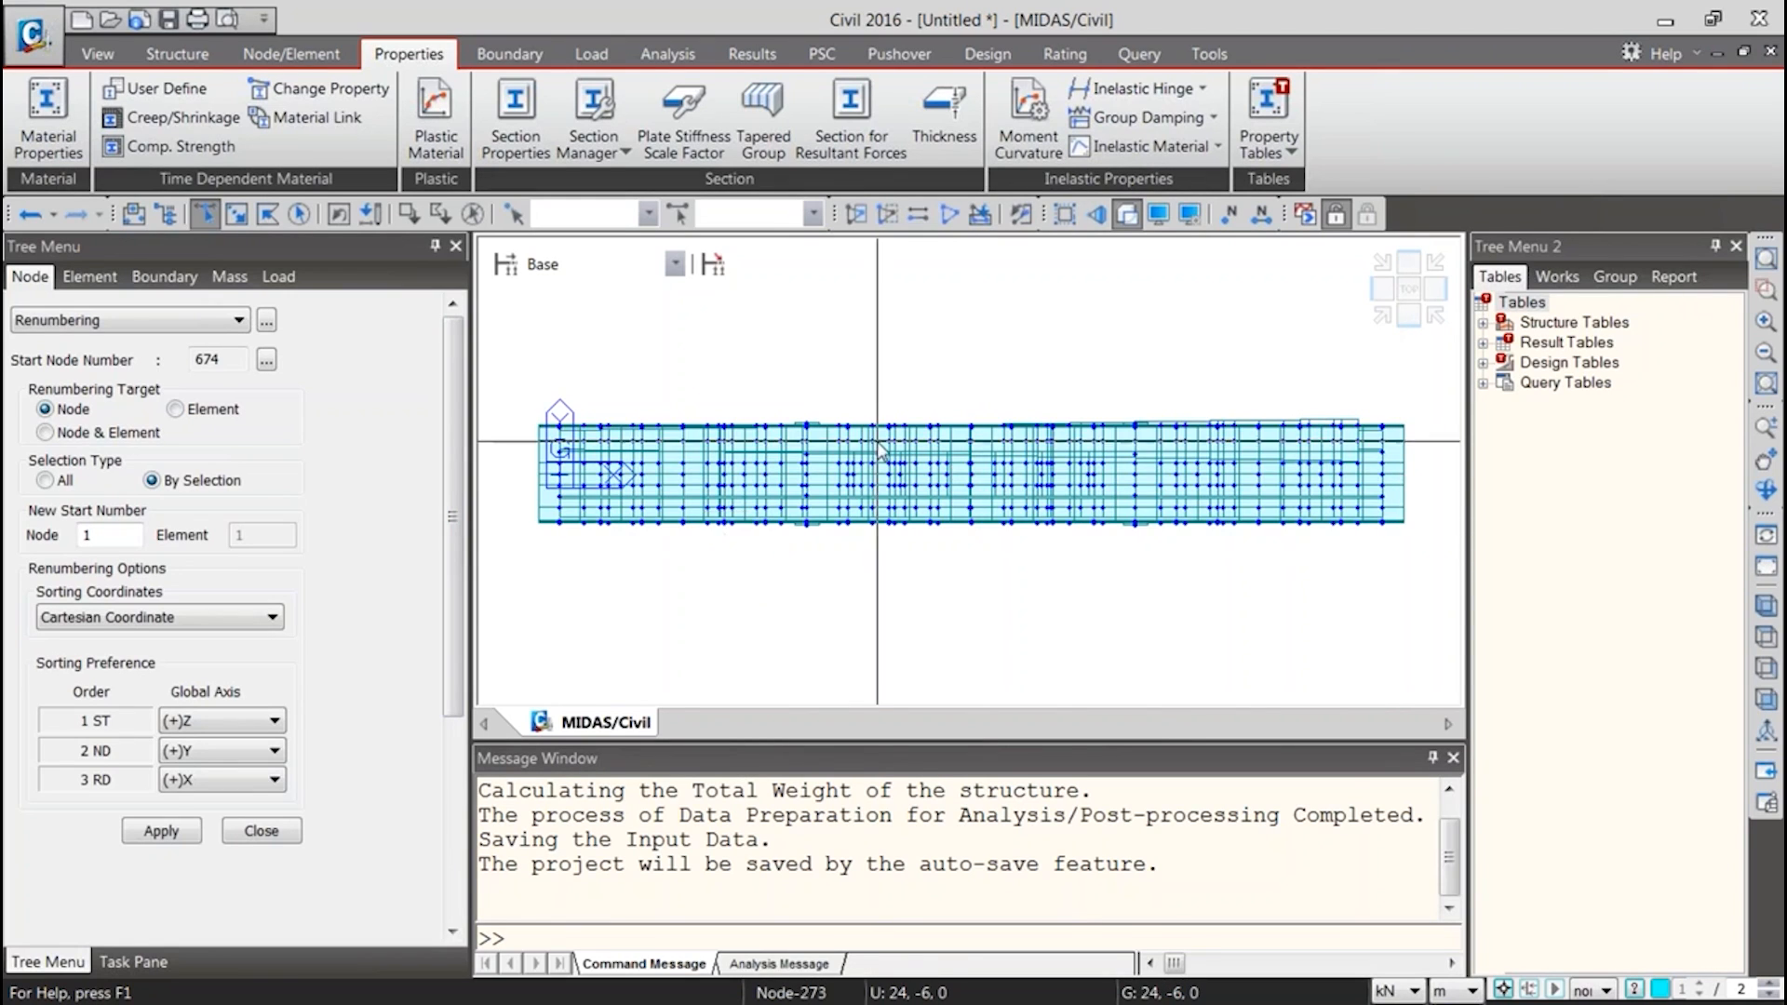
key("ctrl+h")
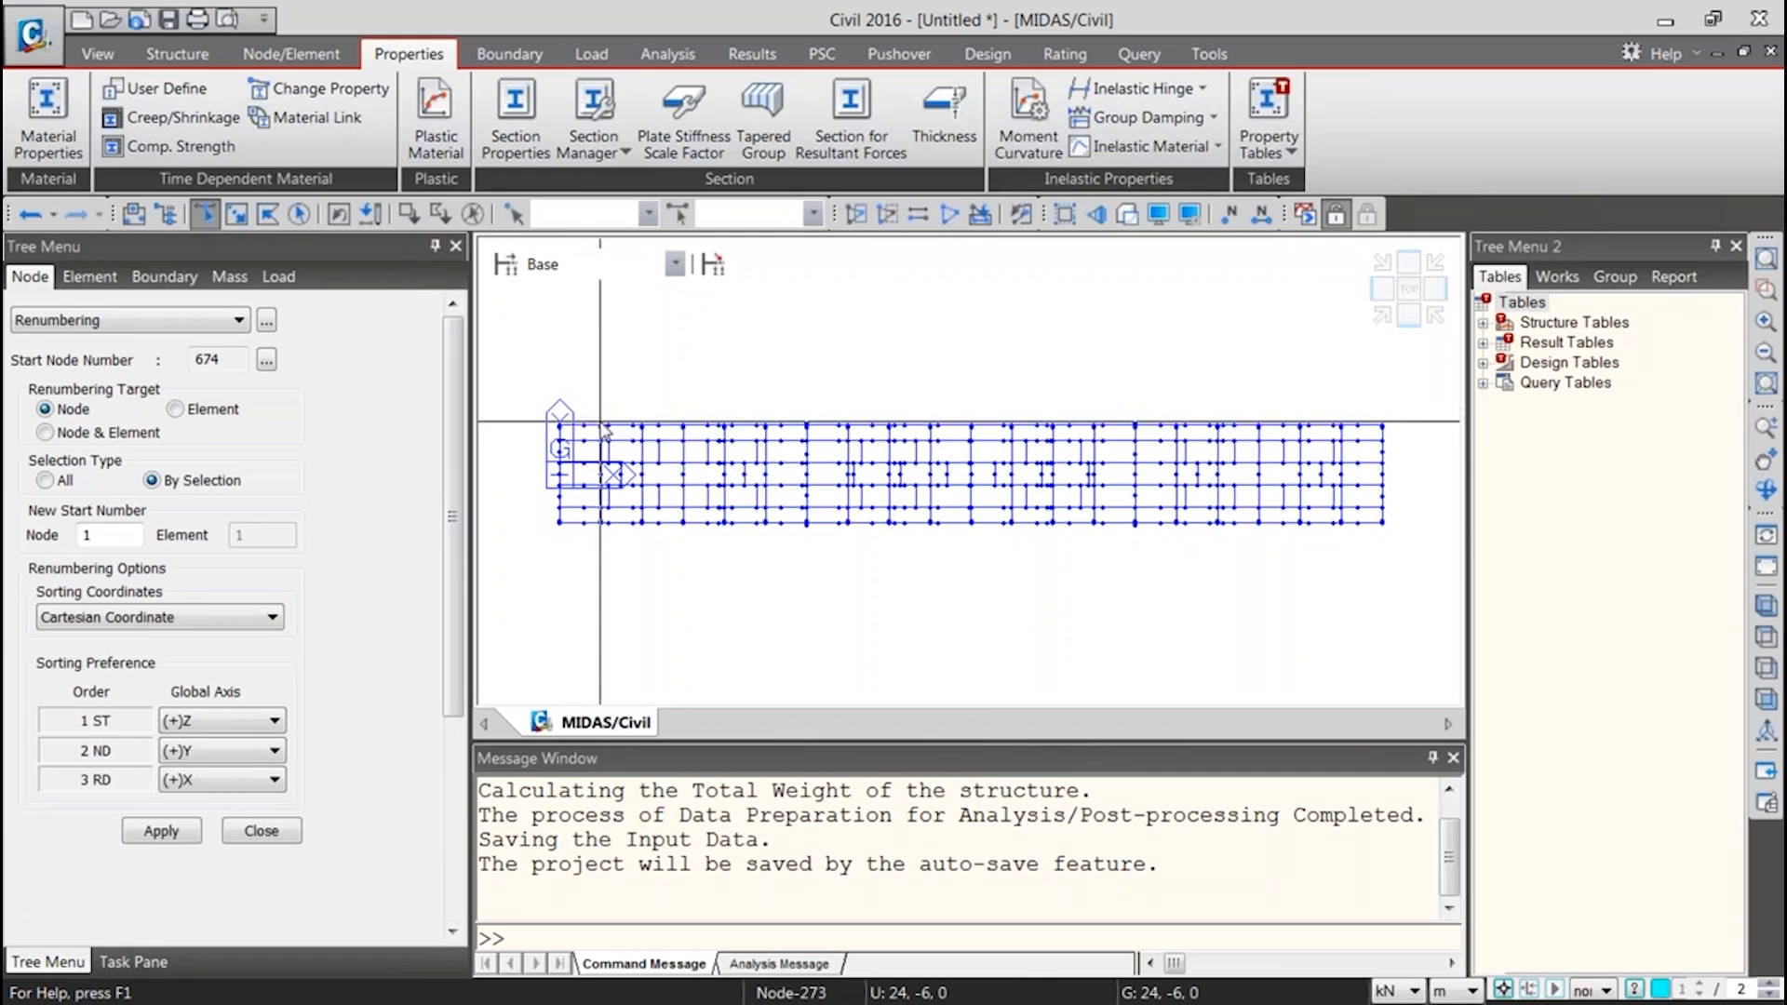
Select the nodes along the uppermost girder near the model's origin end and move them by 0, 4, 0 m with Translate Nodes
left_click_drag(527, 410, 664, 438)
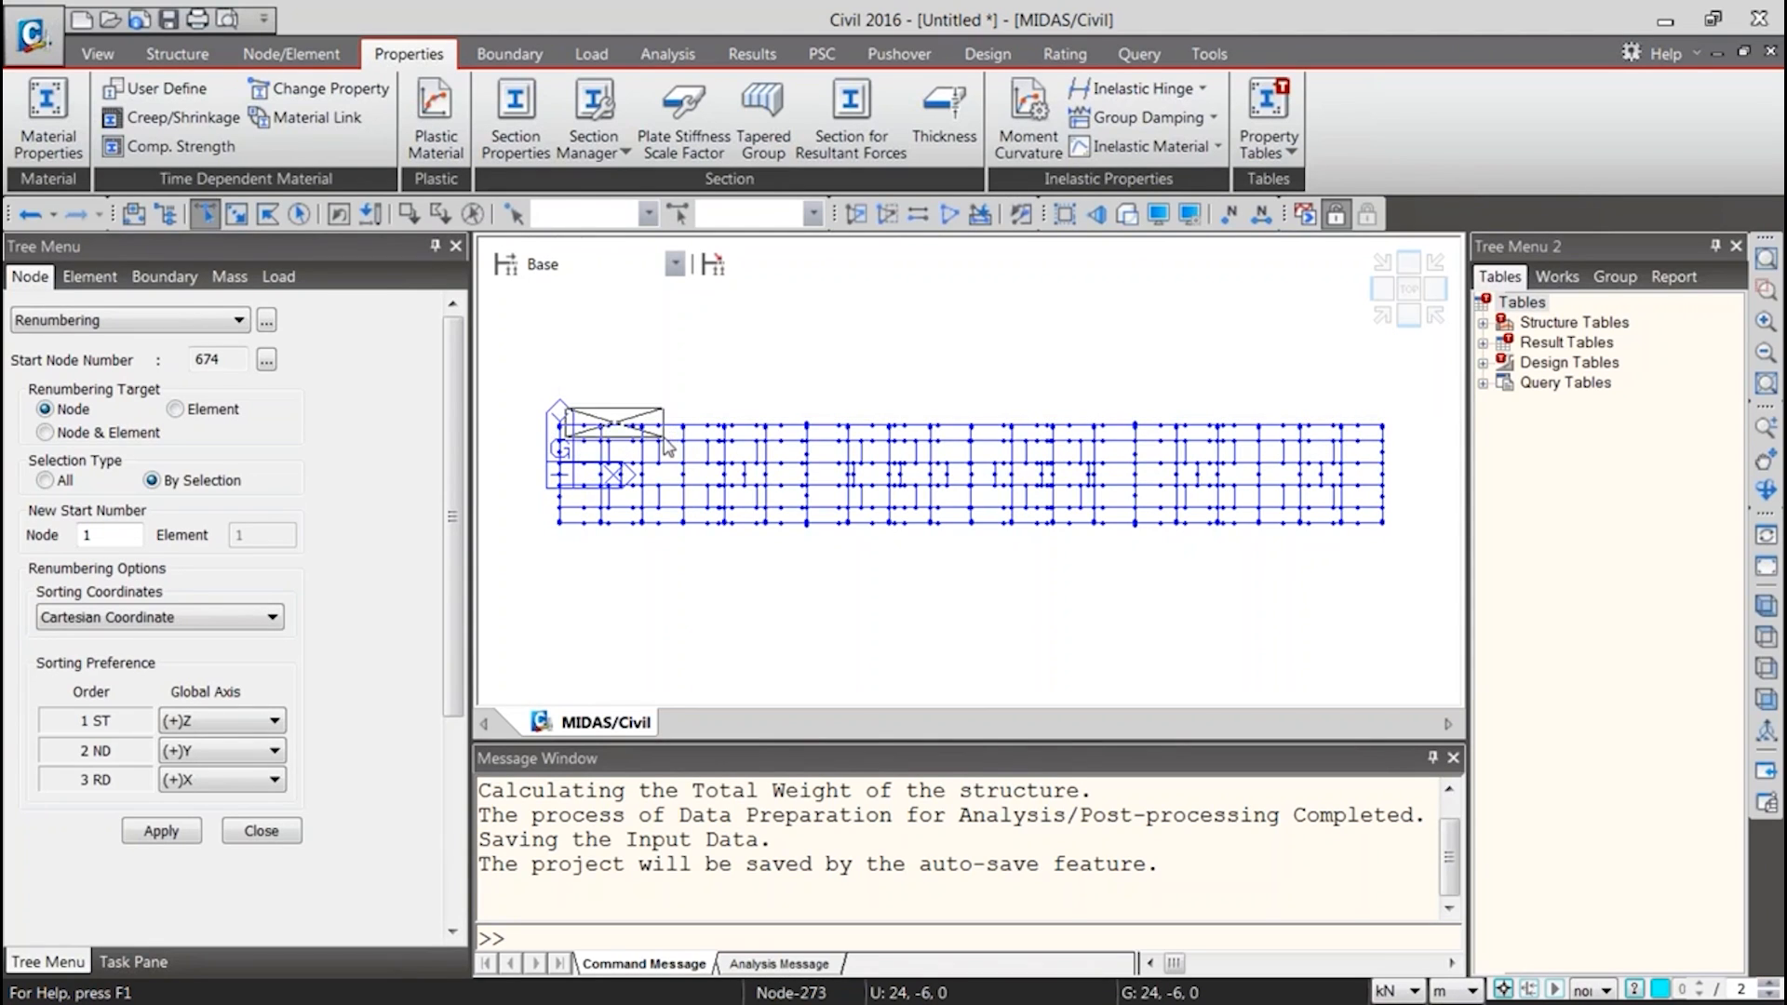
left_click(321, 59)
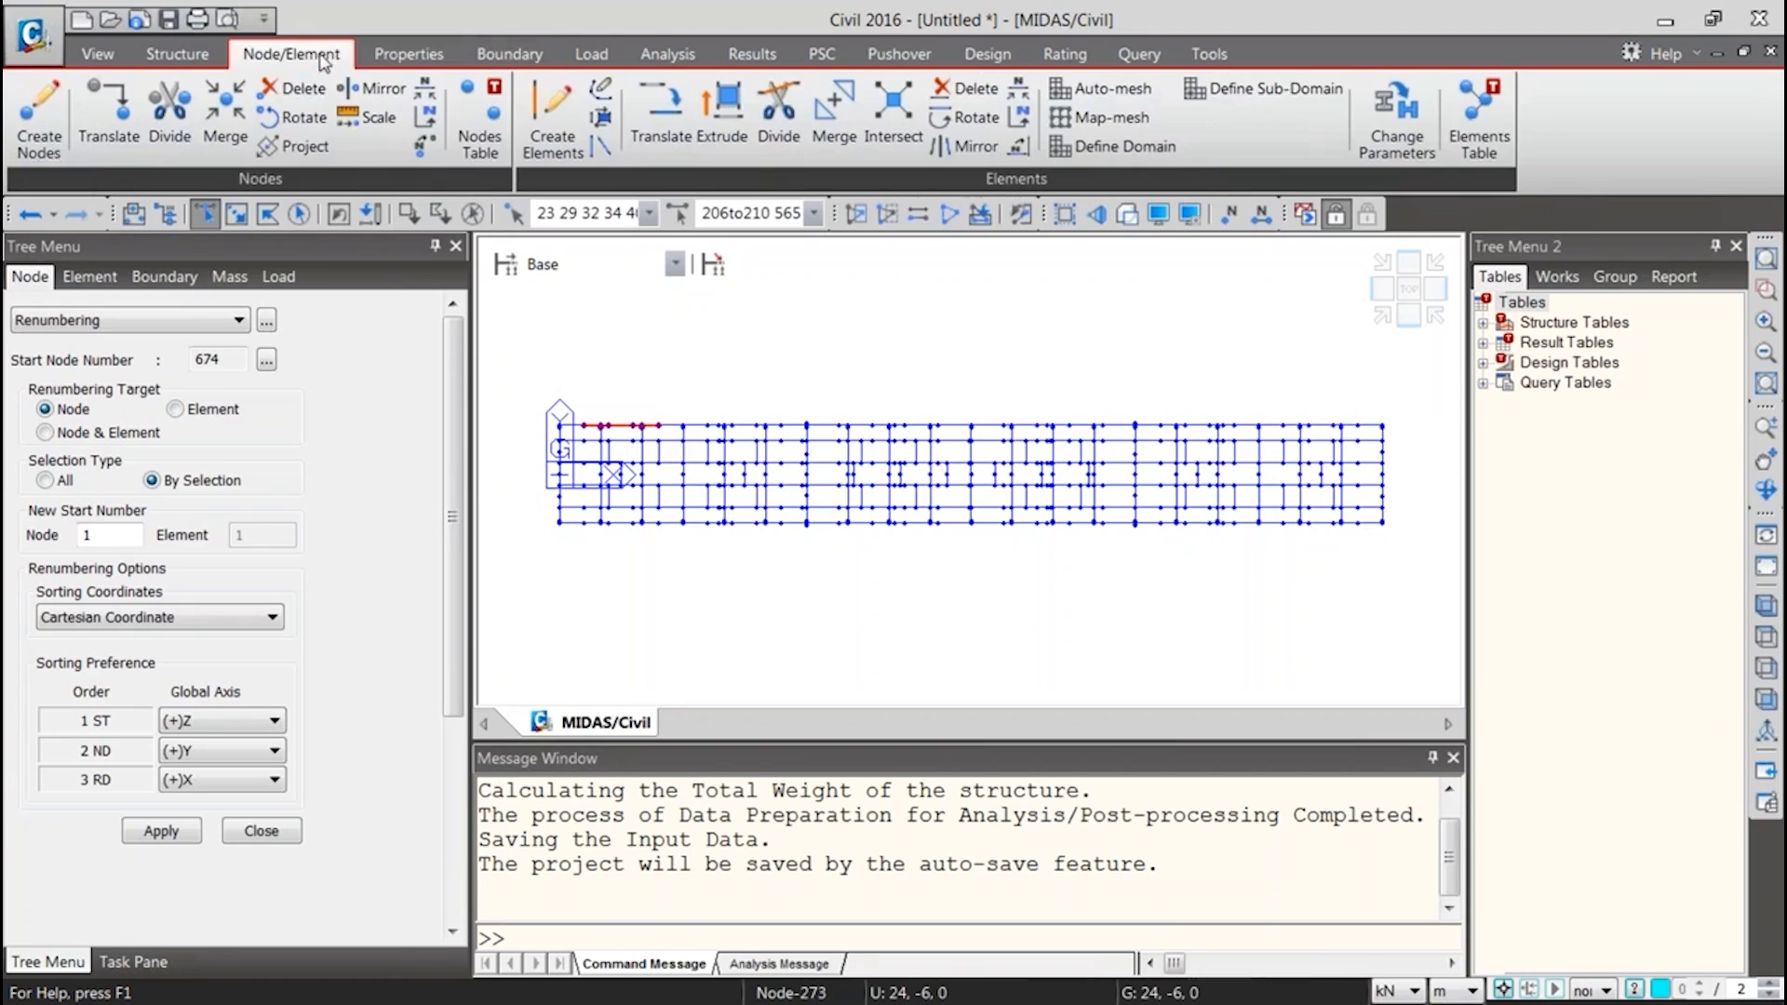
left_click(109, 116)
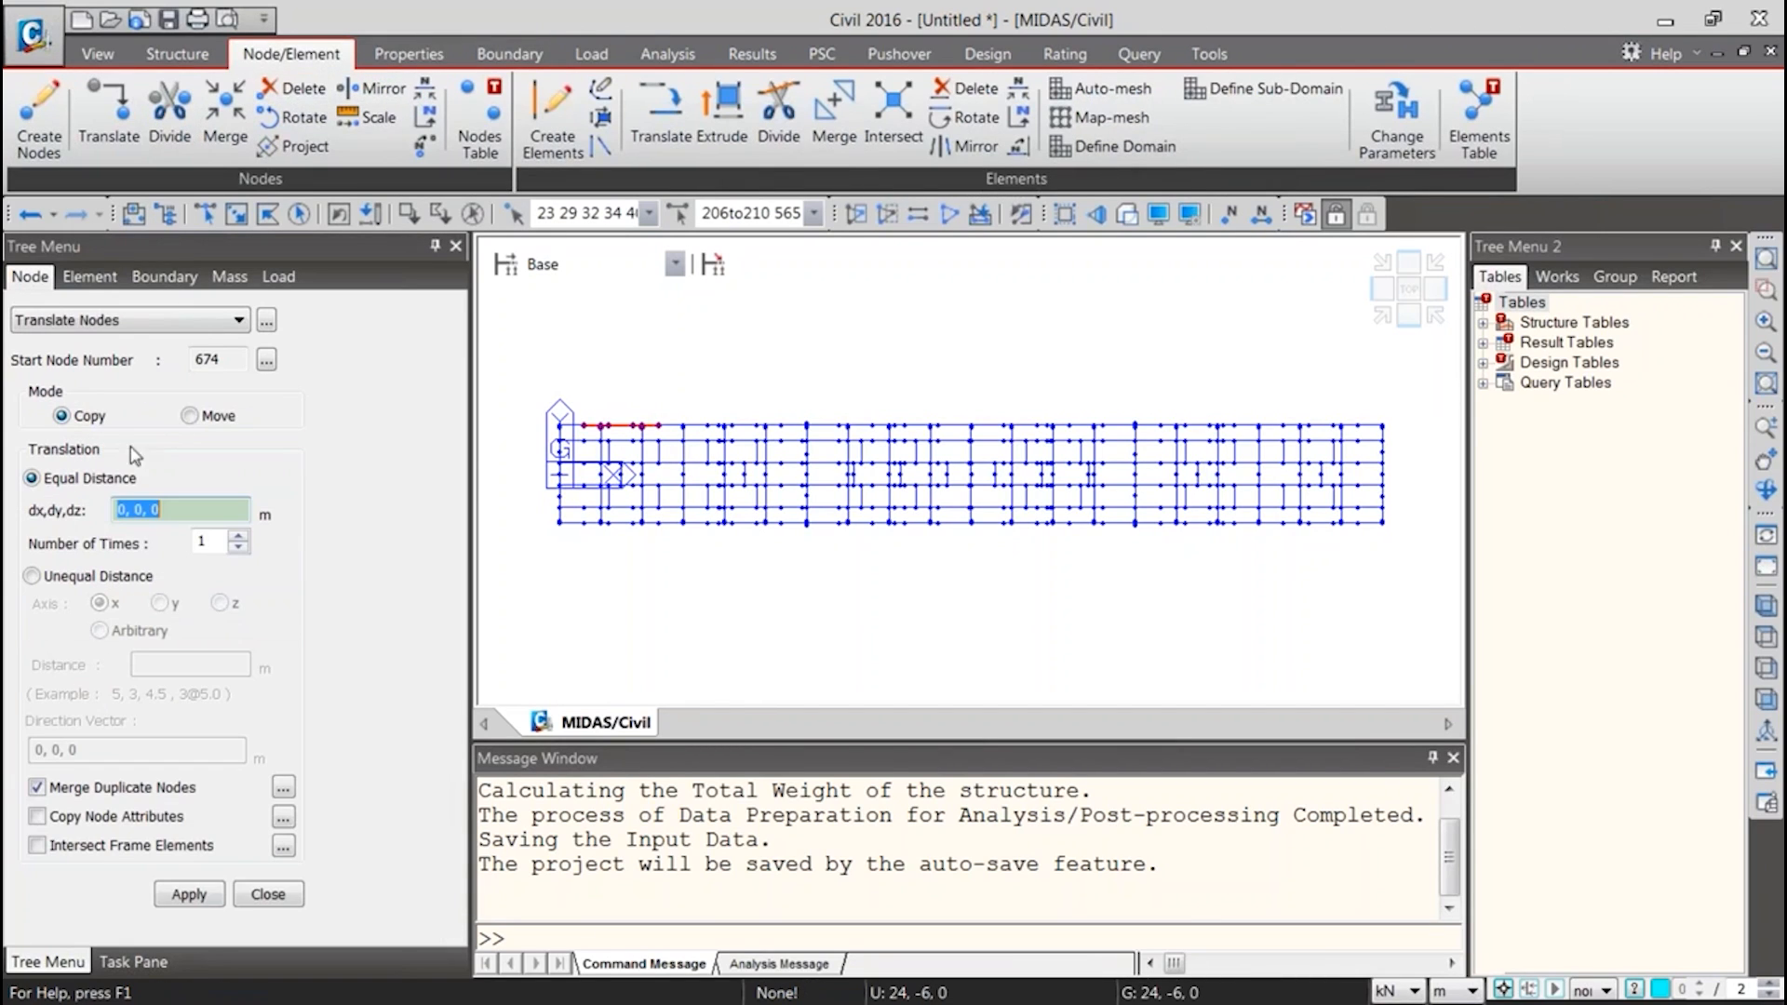
left_click(188, 418)
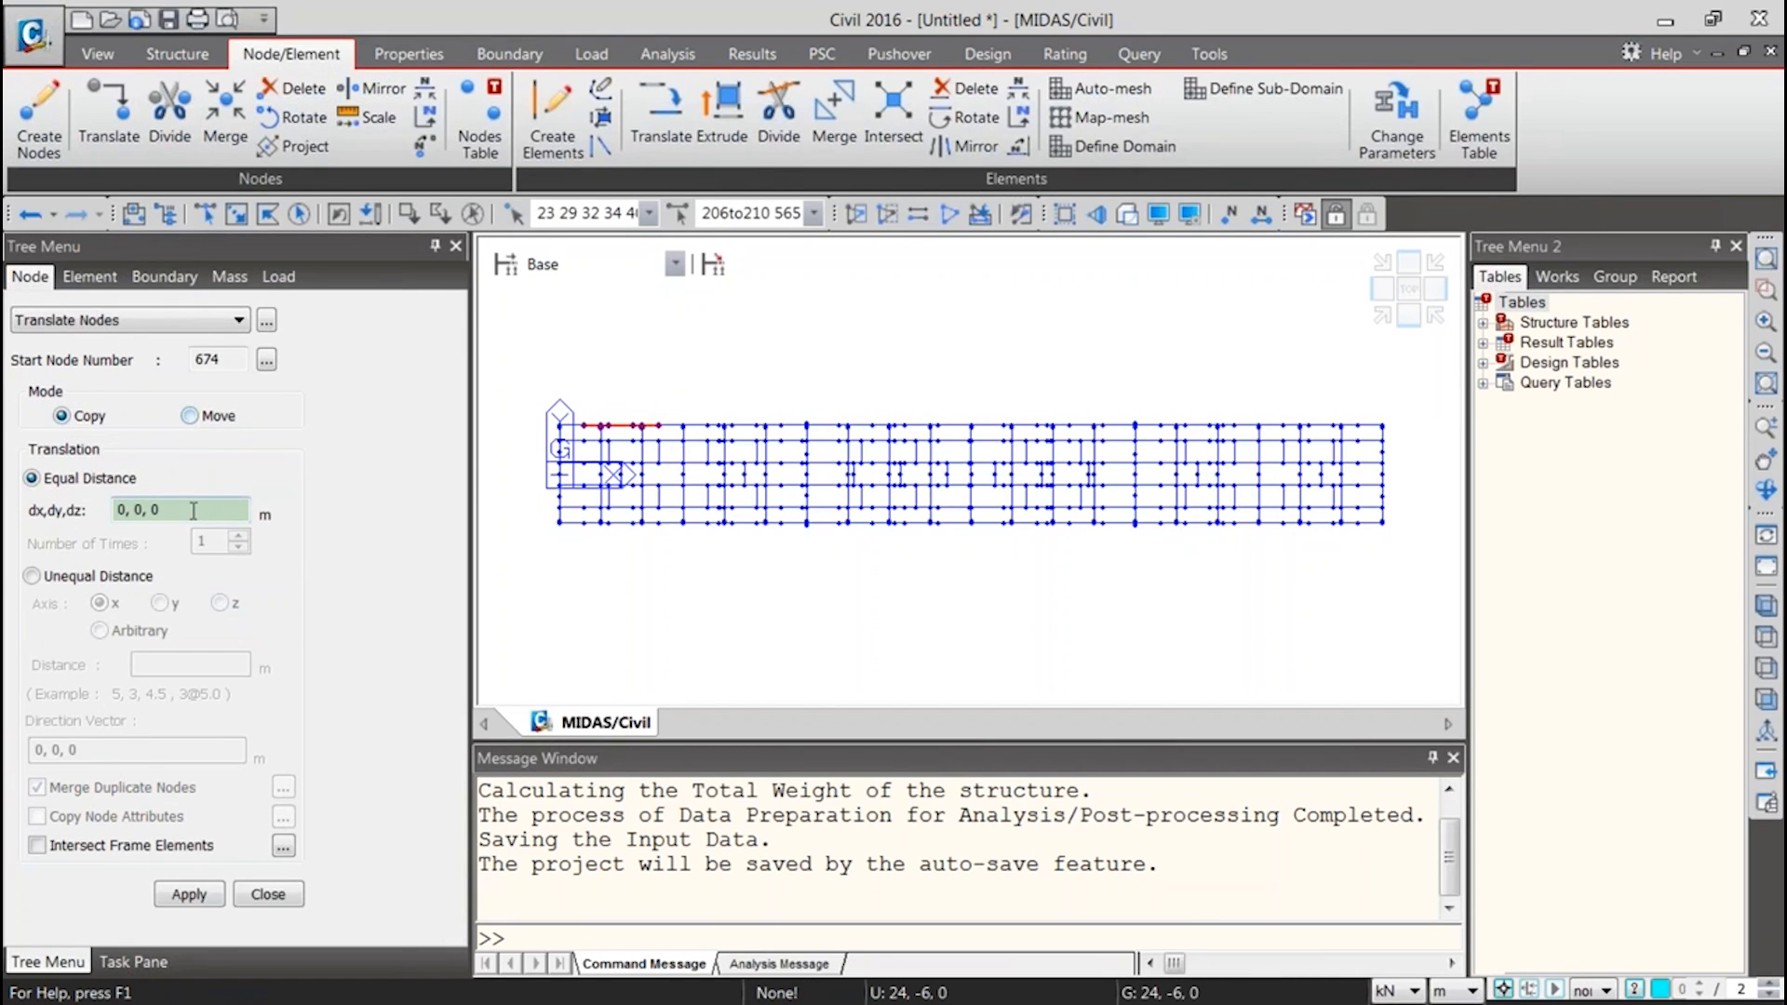
left_click(194, 510)
type("4")
left_click(186, 892)
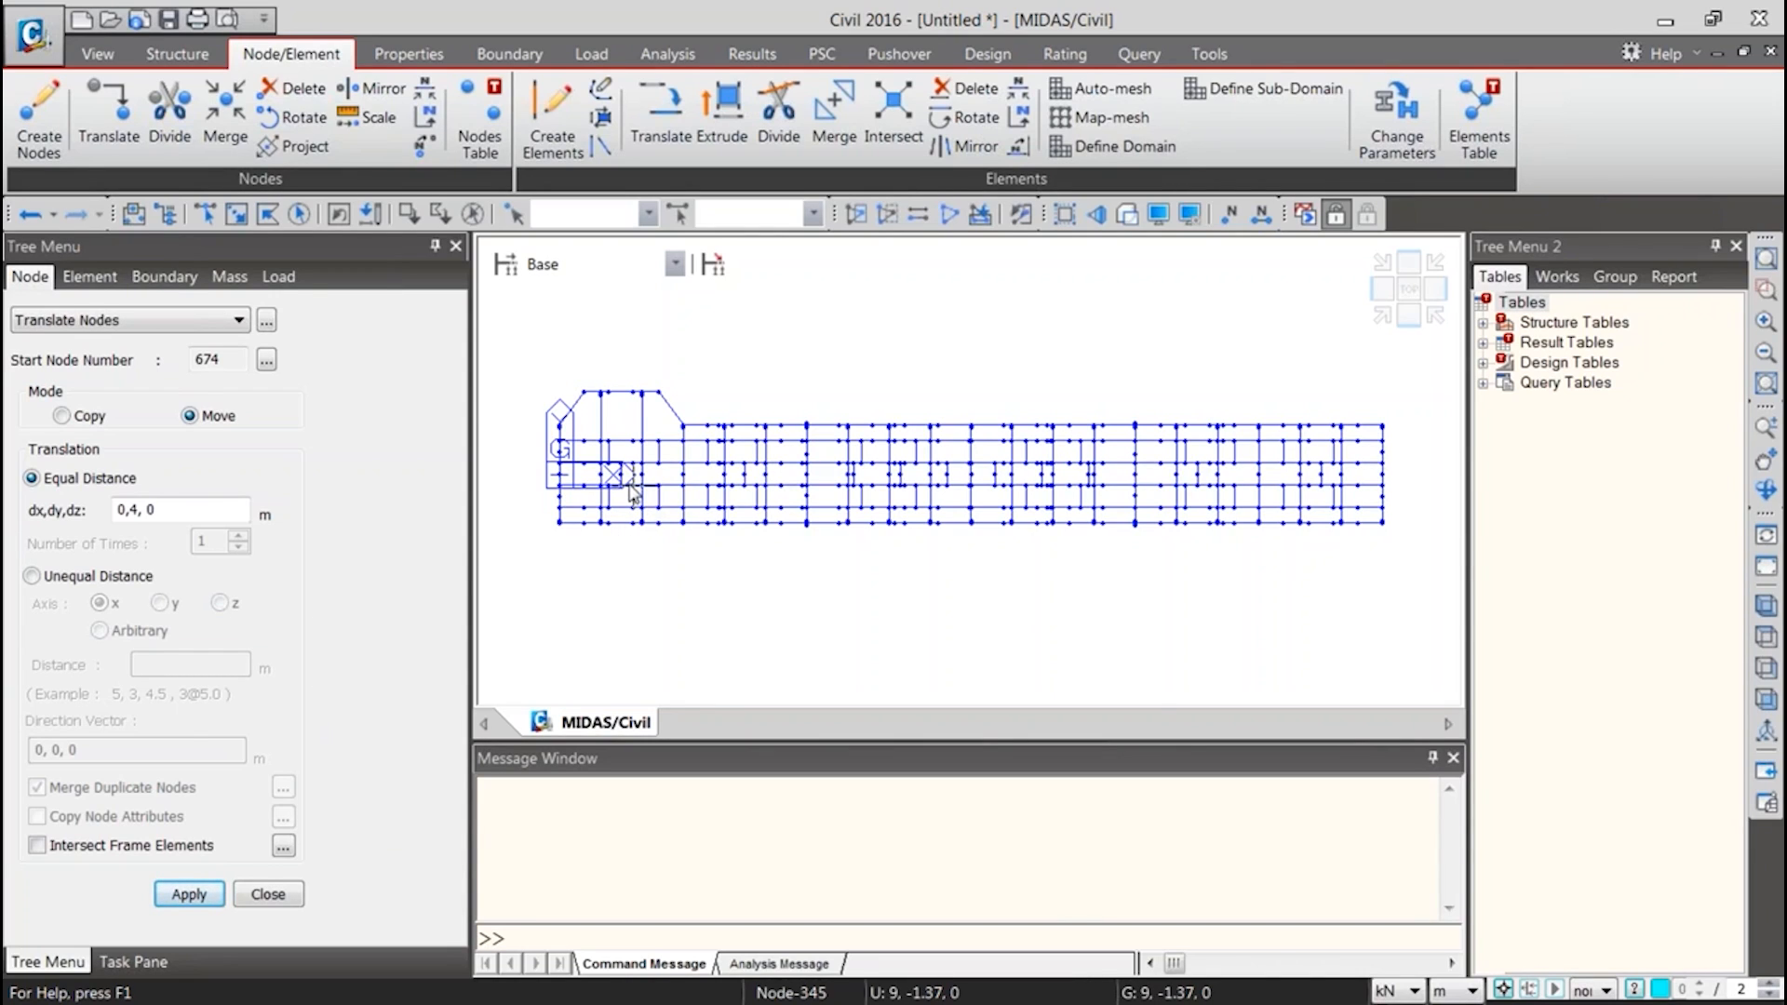
mouse_move(632, 493)
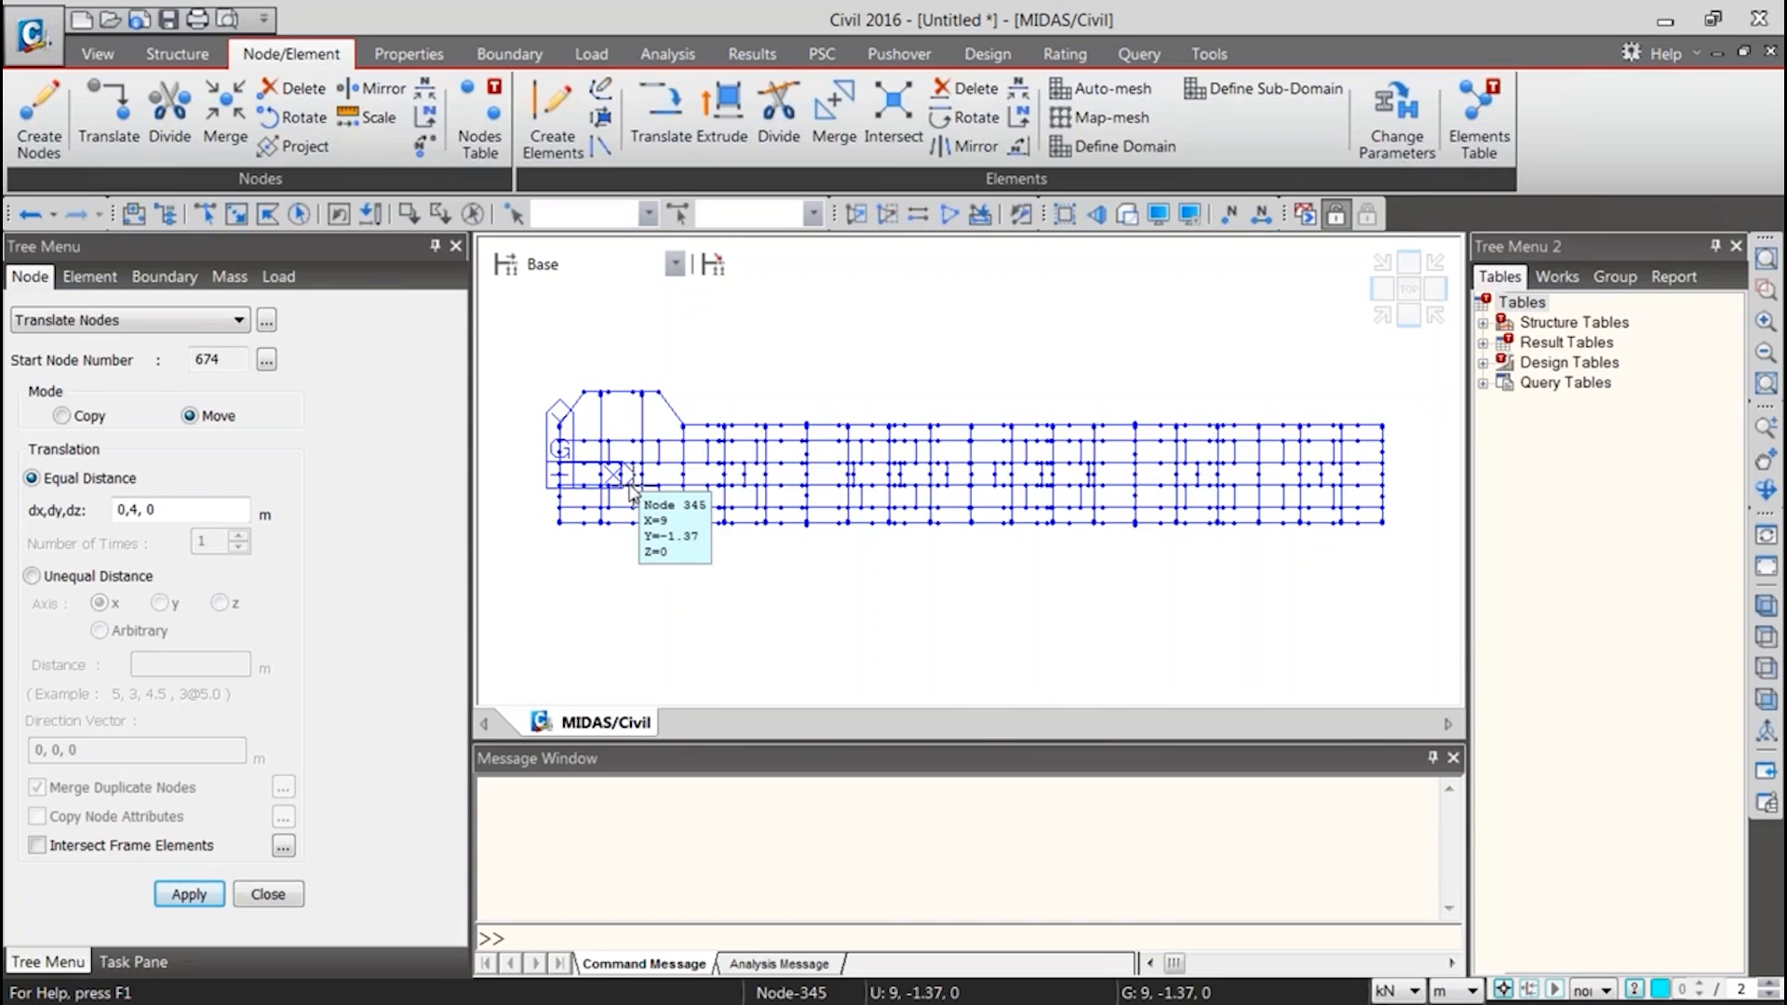
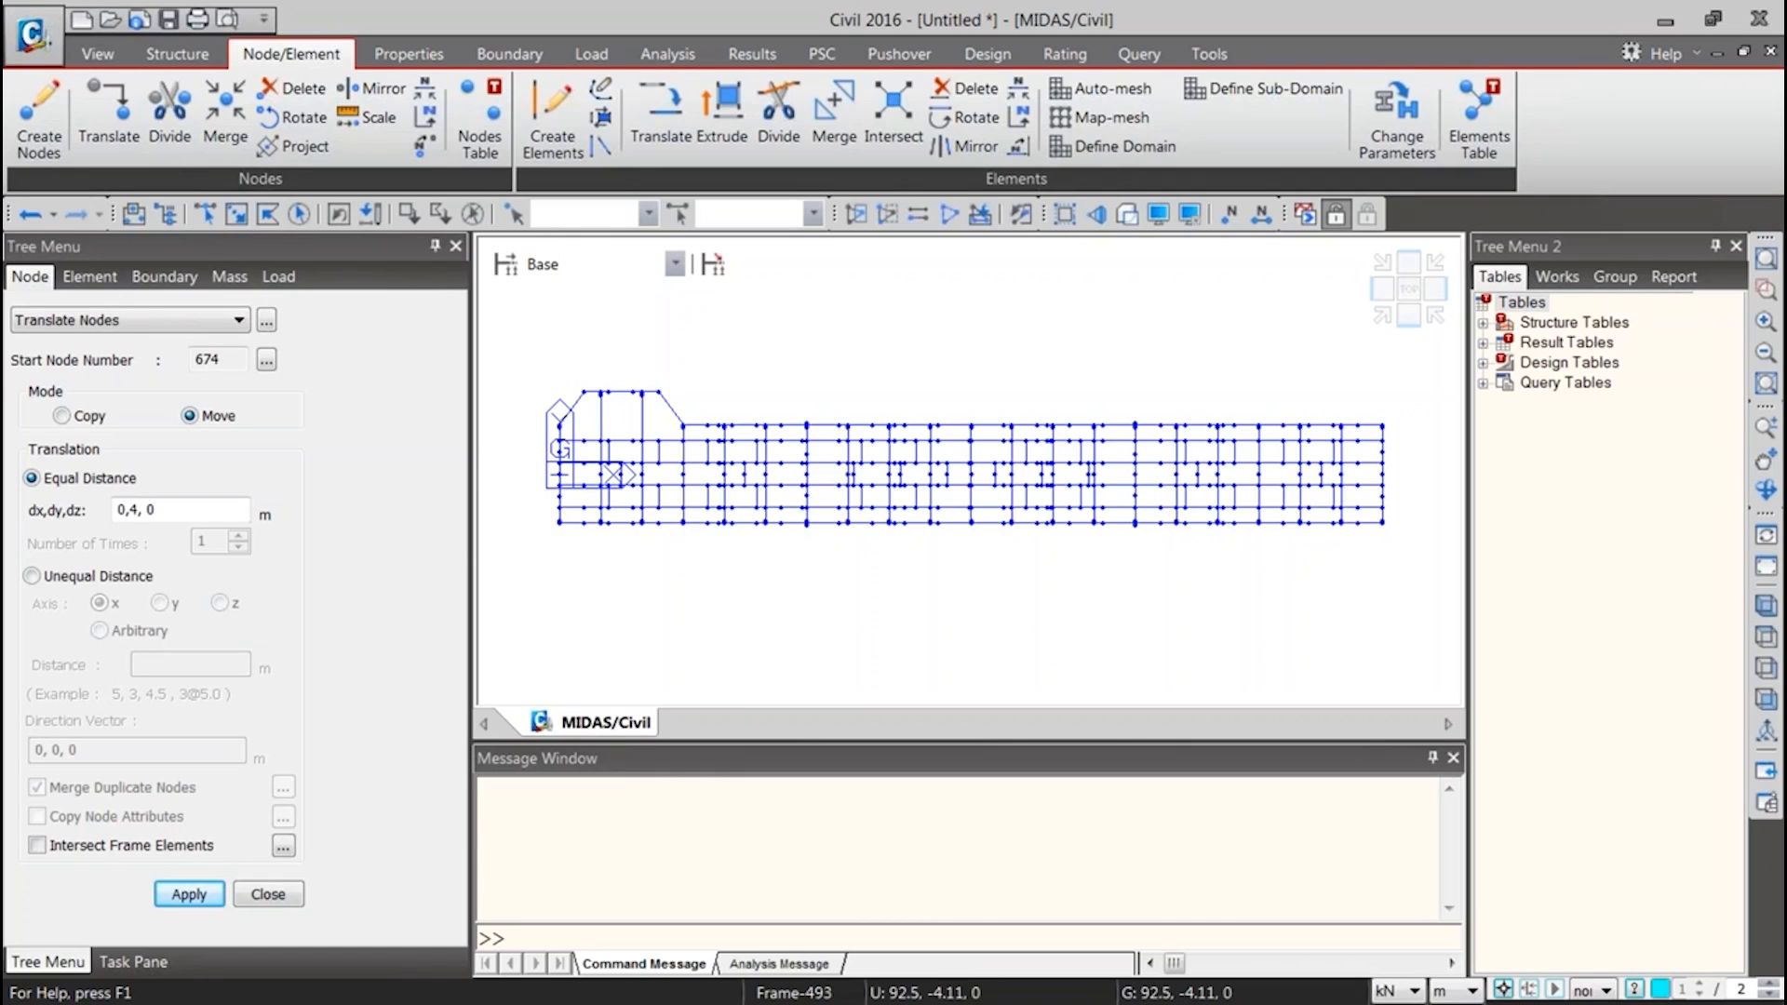
Check the pier cap section's properties list from the Steel Composite Girder Bridge Wizard, and close the wizard
left_click(172, 54)
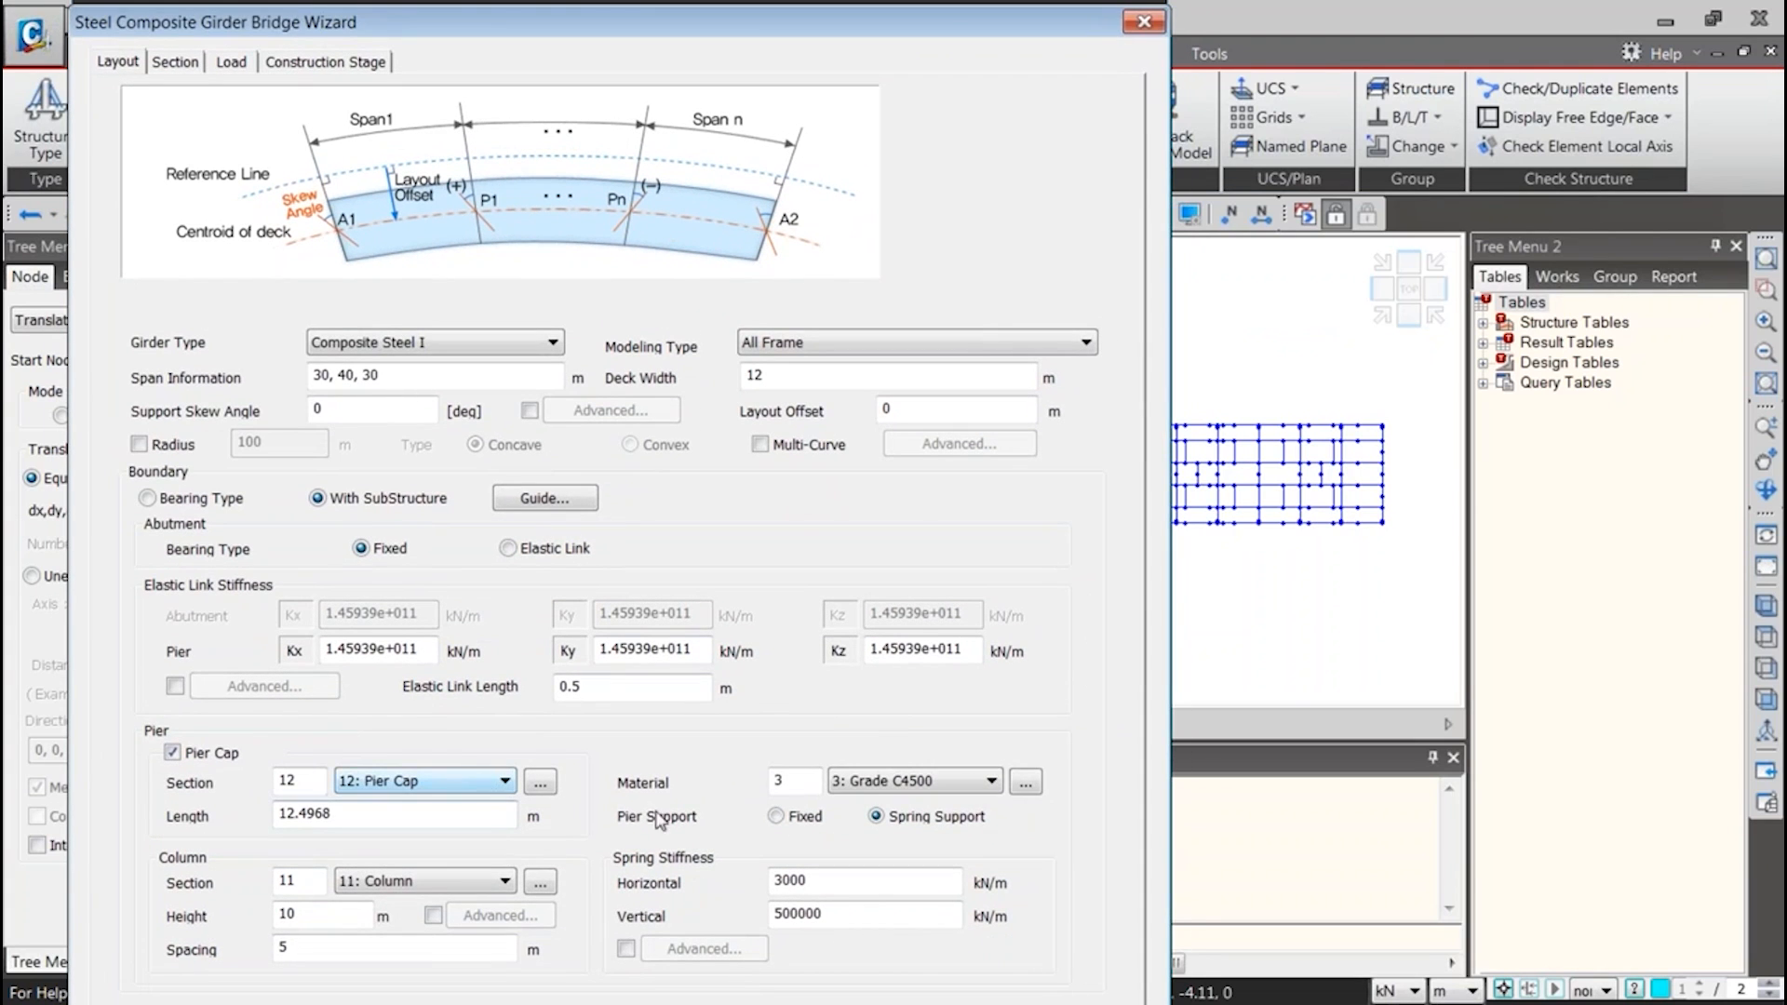
left_click(540, 782)
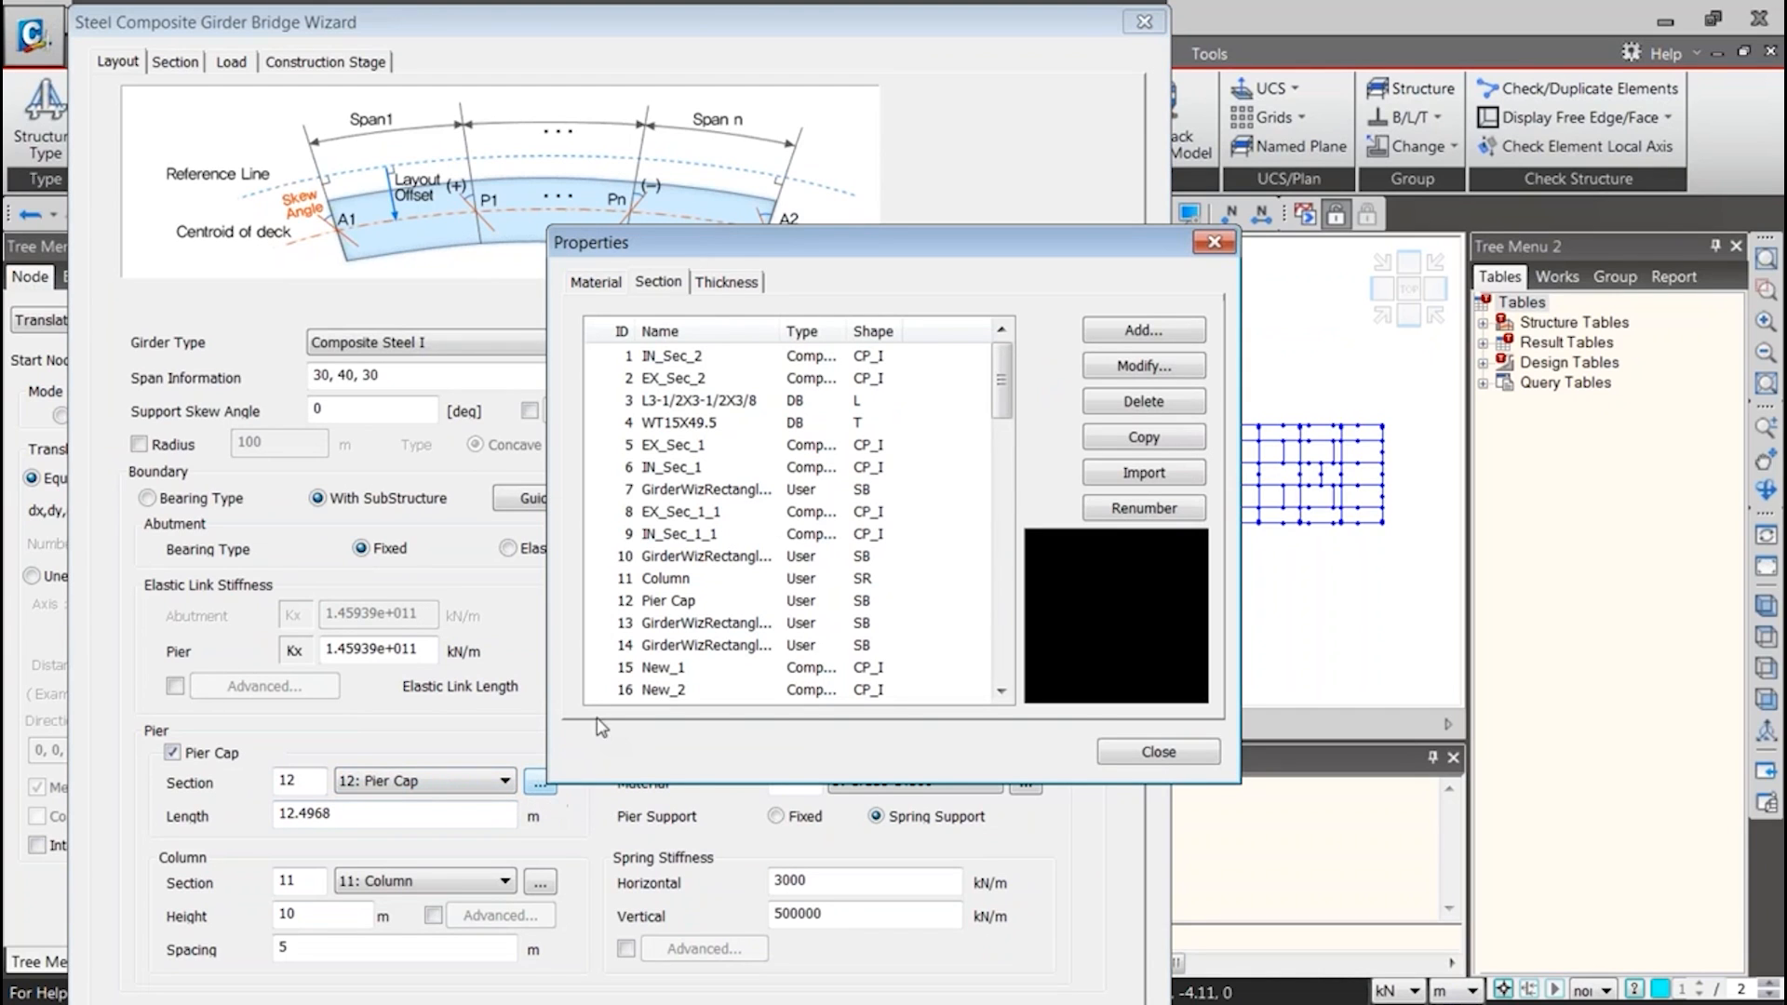
left_click_drag(735, 243, 802, 149)
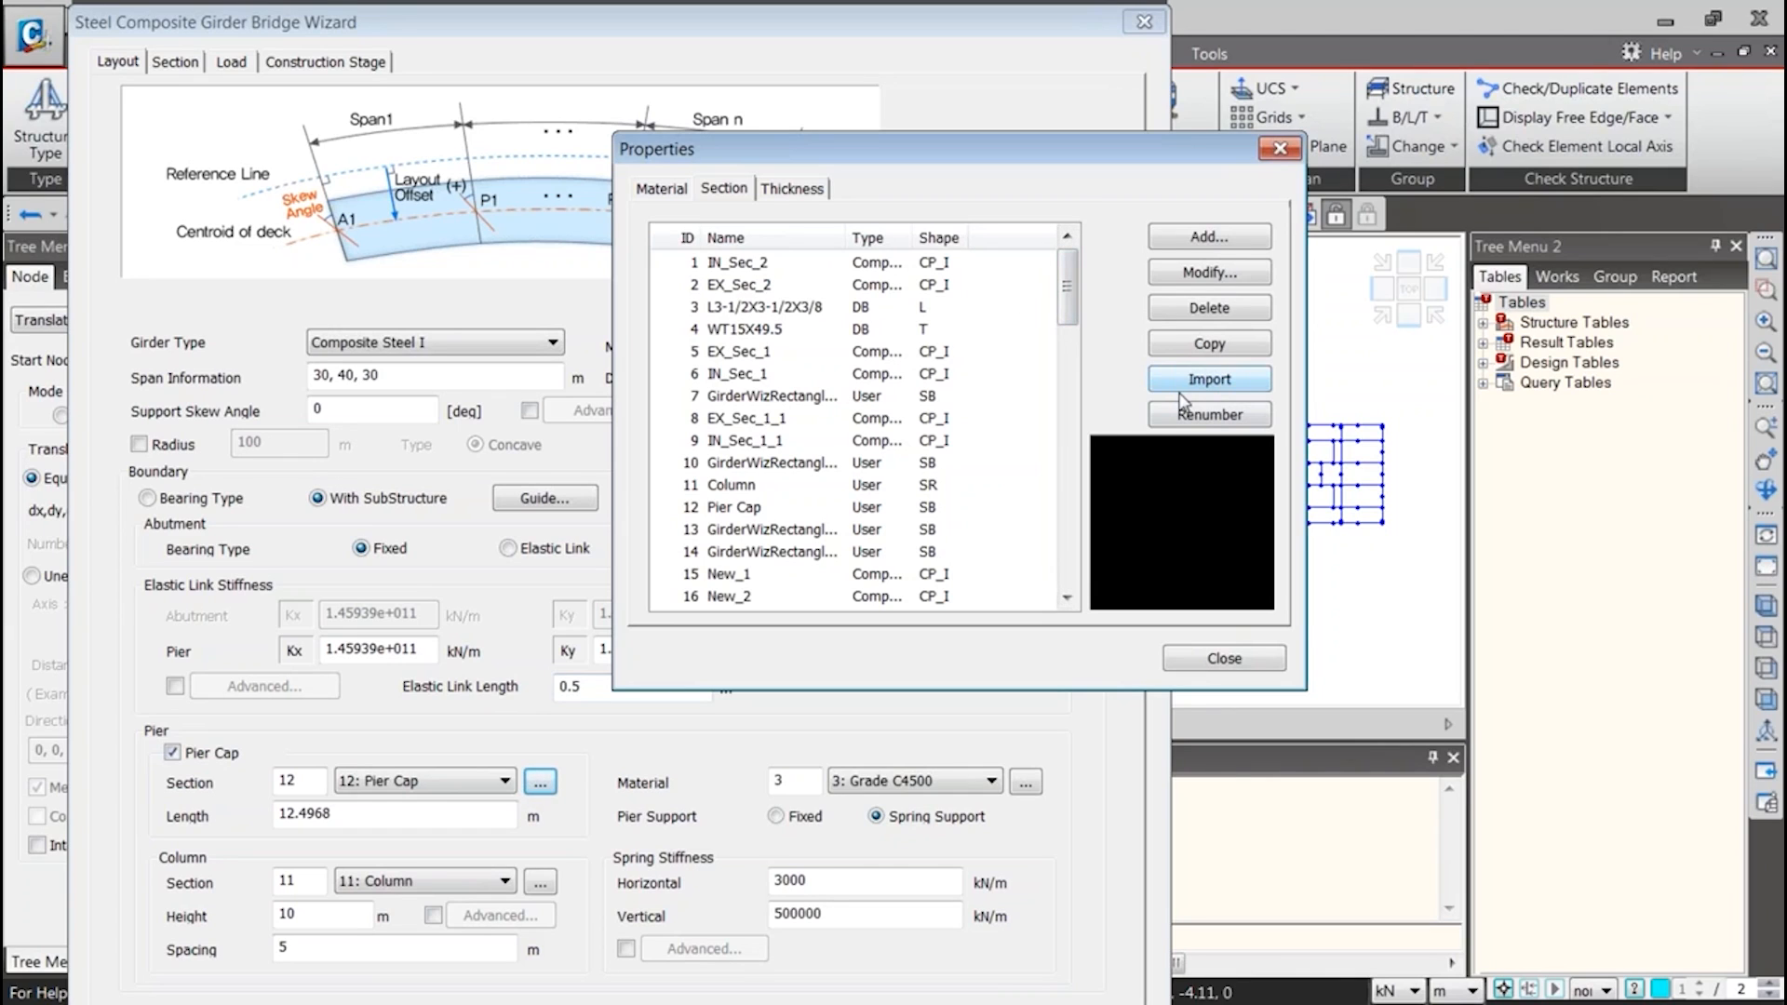
left_click(1221, 663)
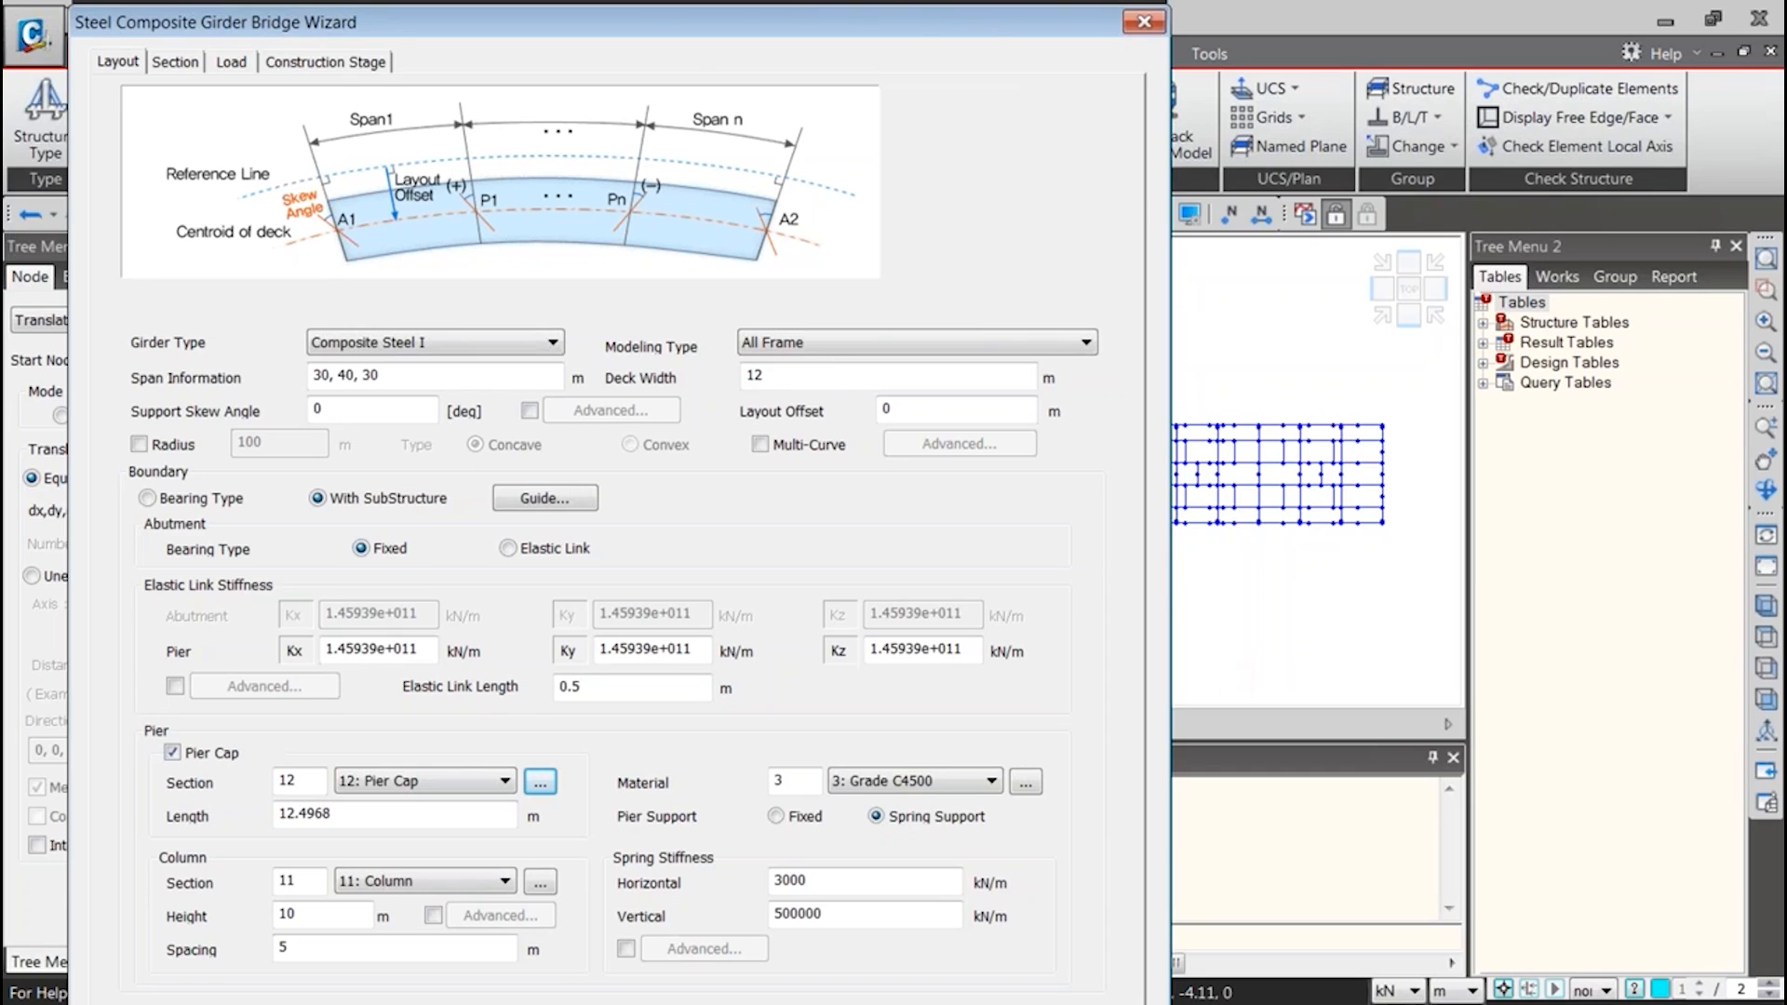
left_click(1144, 21)
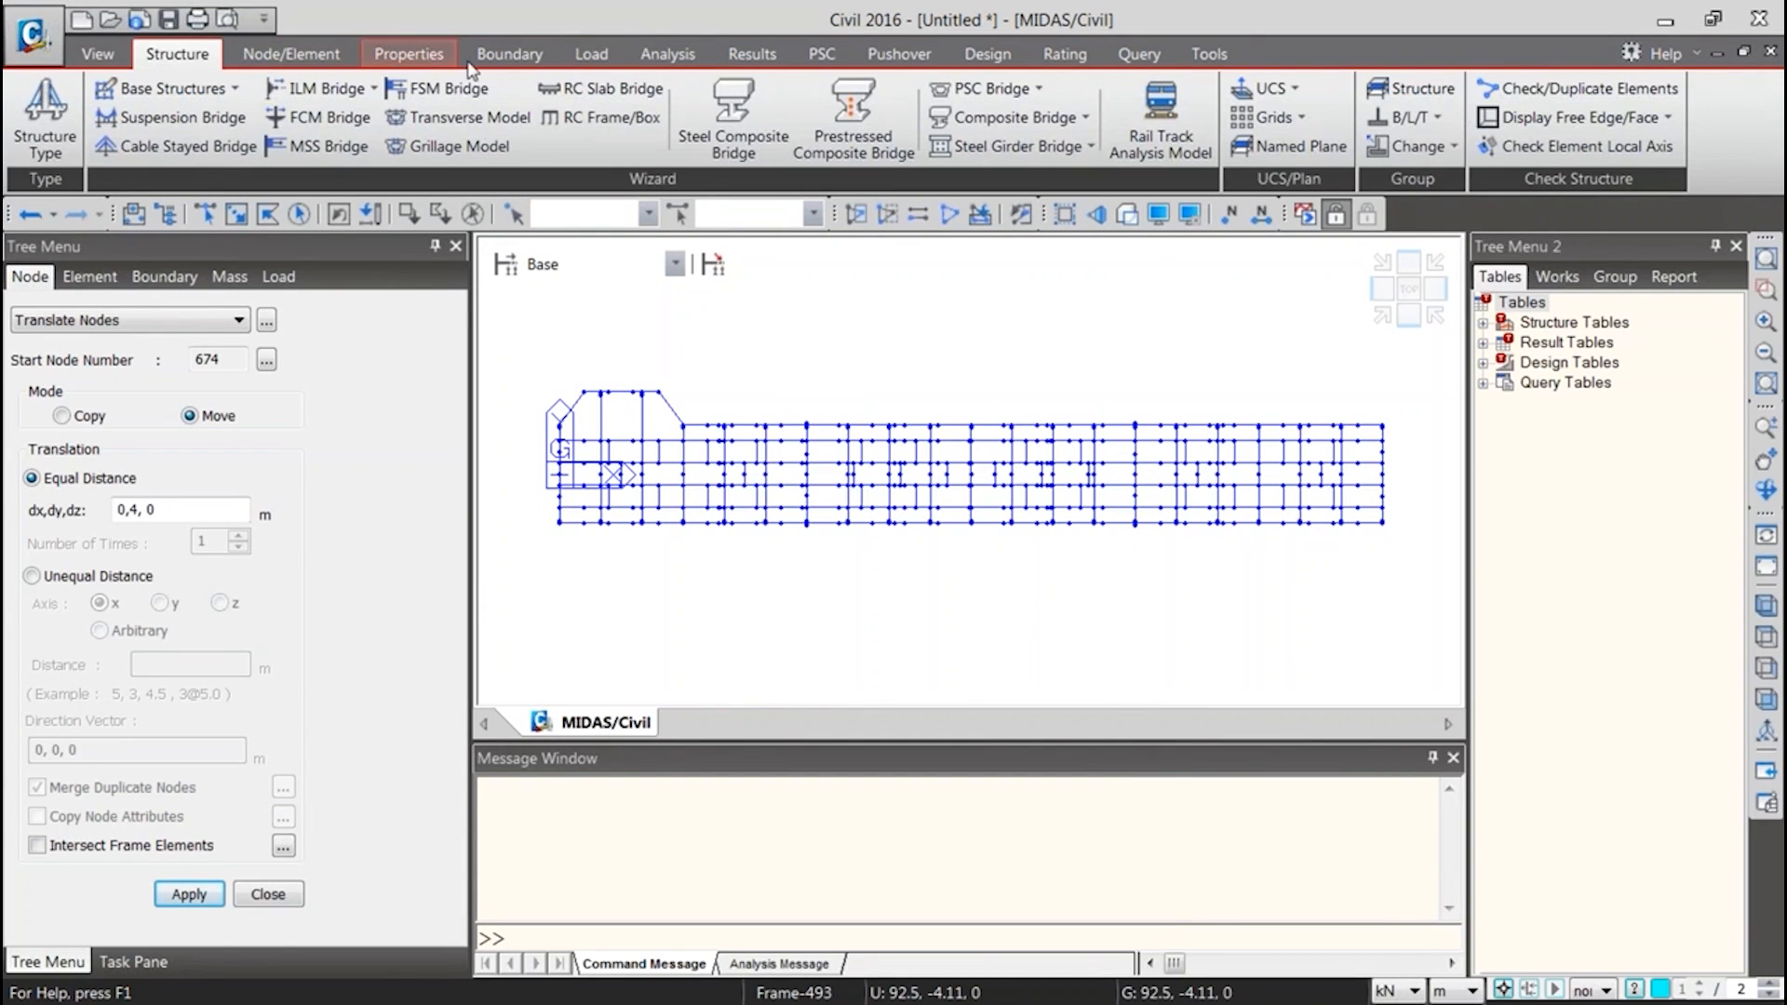
Open the Stage2 construction stage definition and show its load group settings
left_click(591, 53)
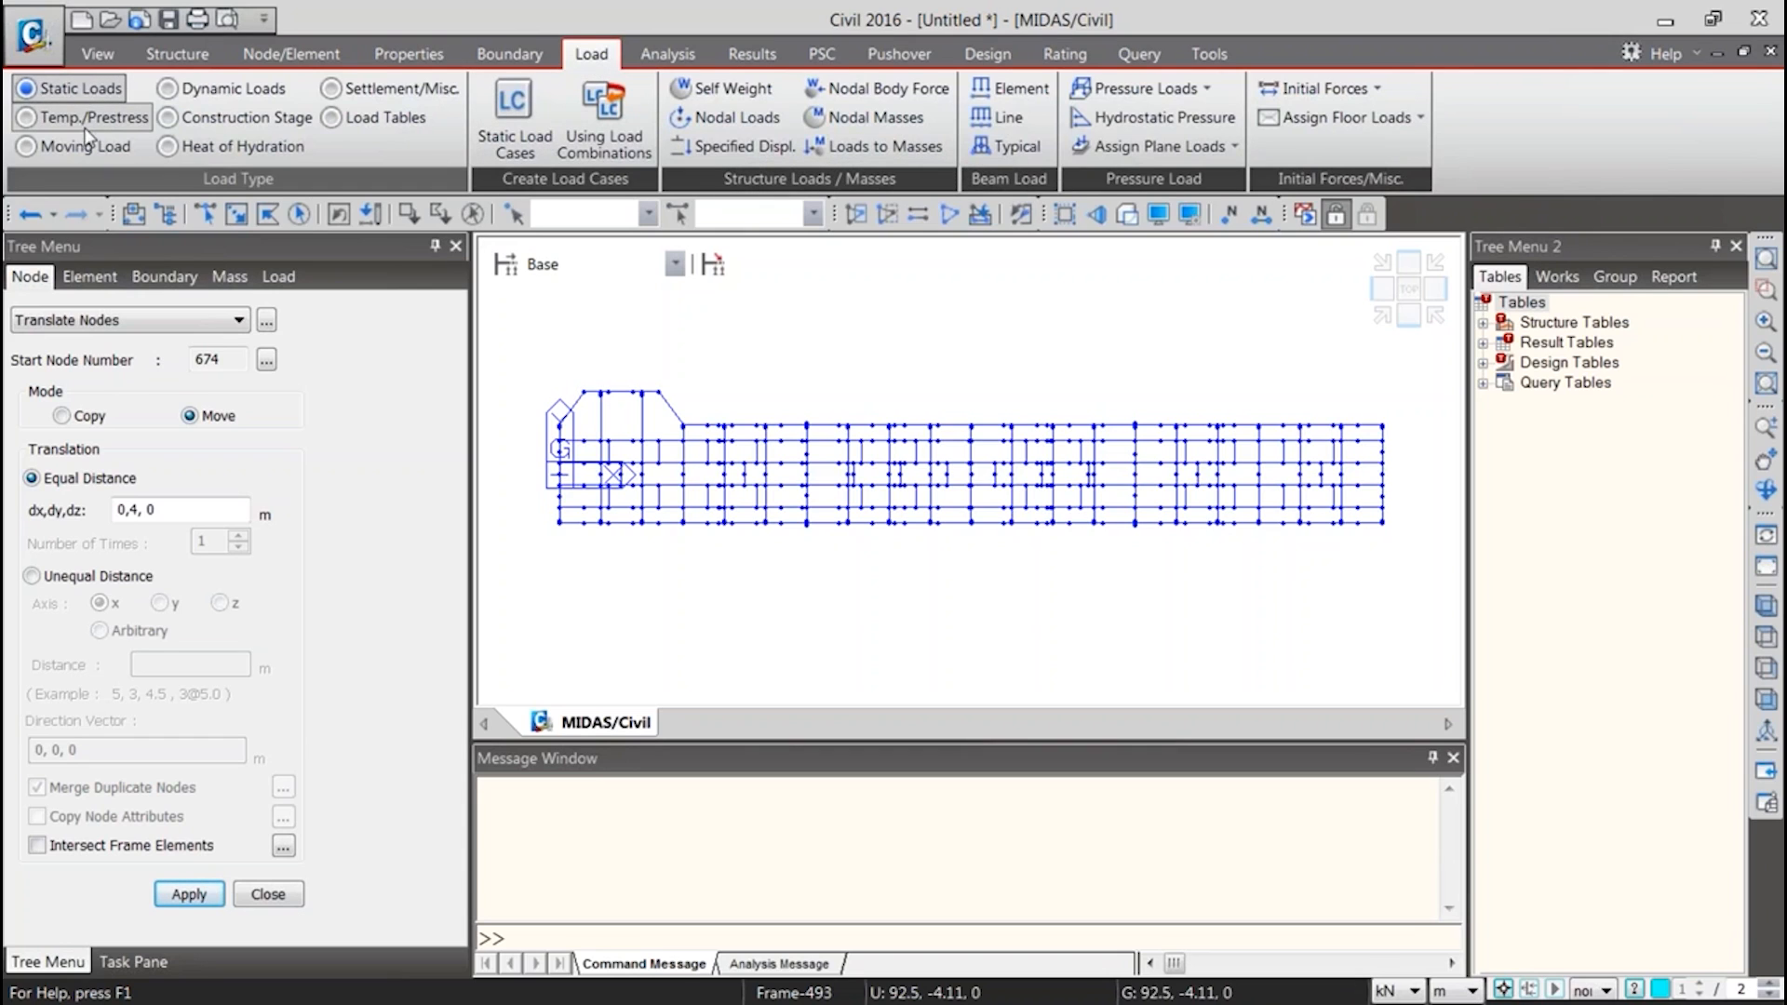
left_click(233, 117)
left_click(502, 121)
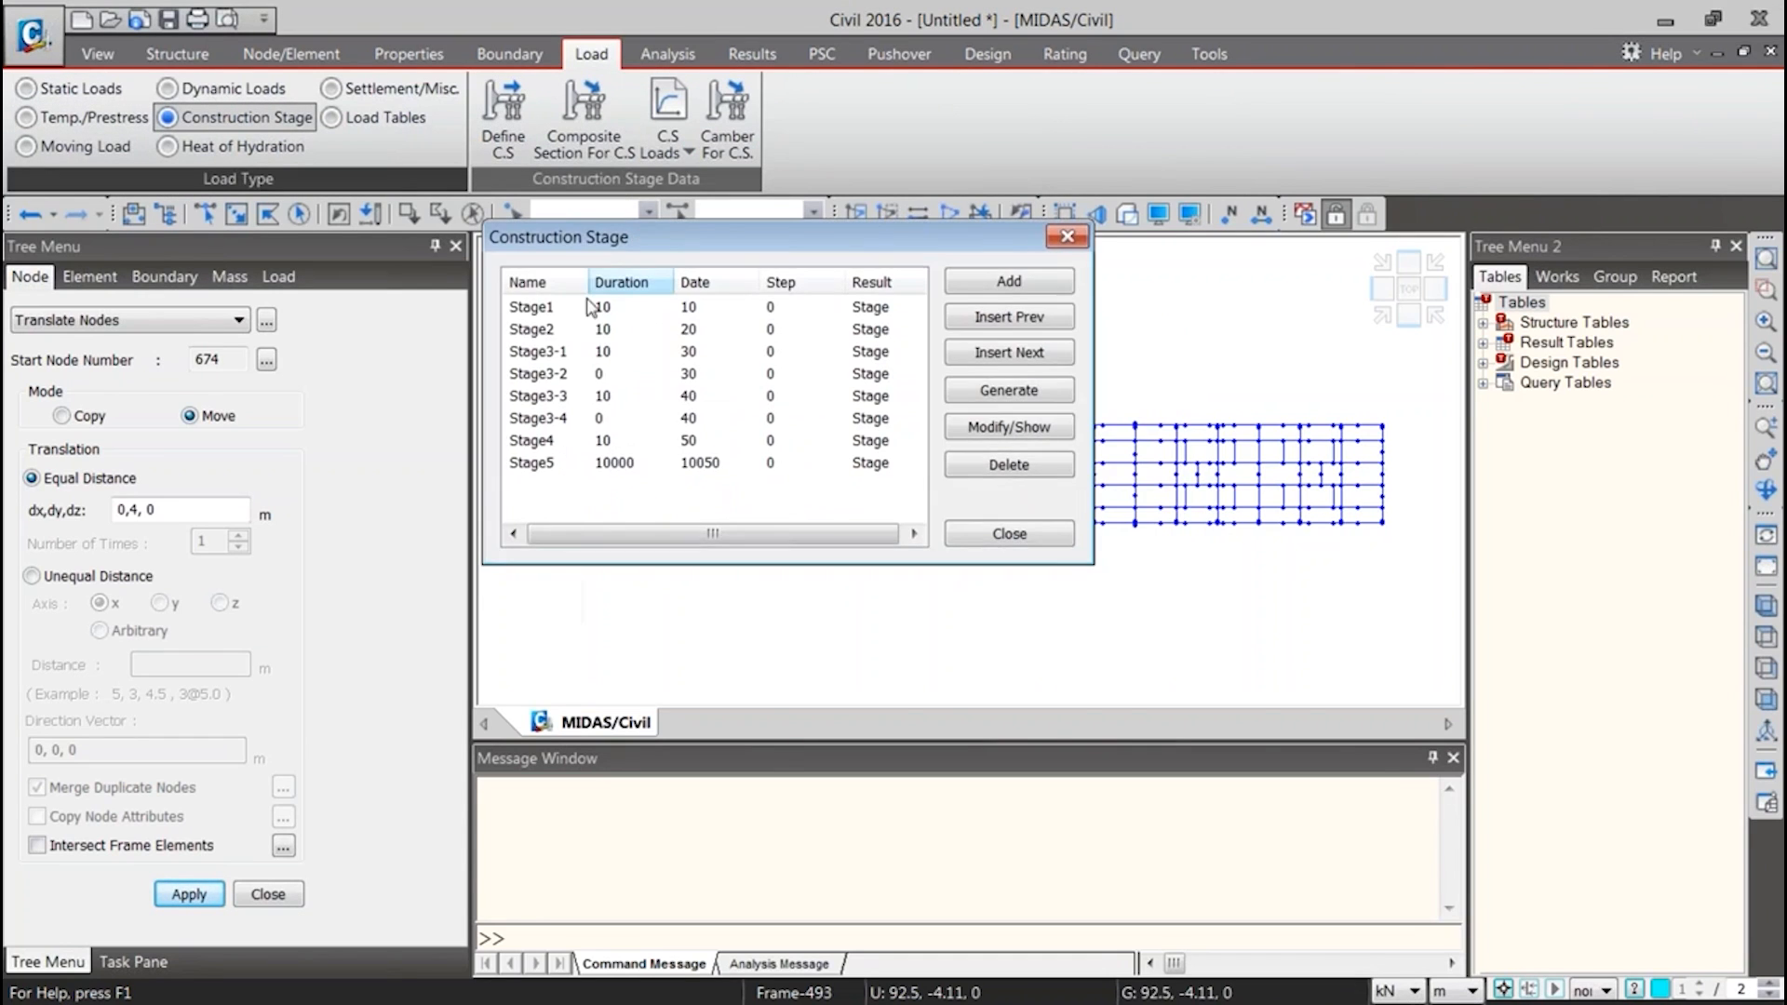
double_click(521, 329)
left_click(412, 321)
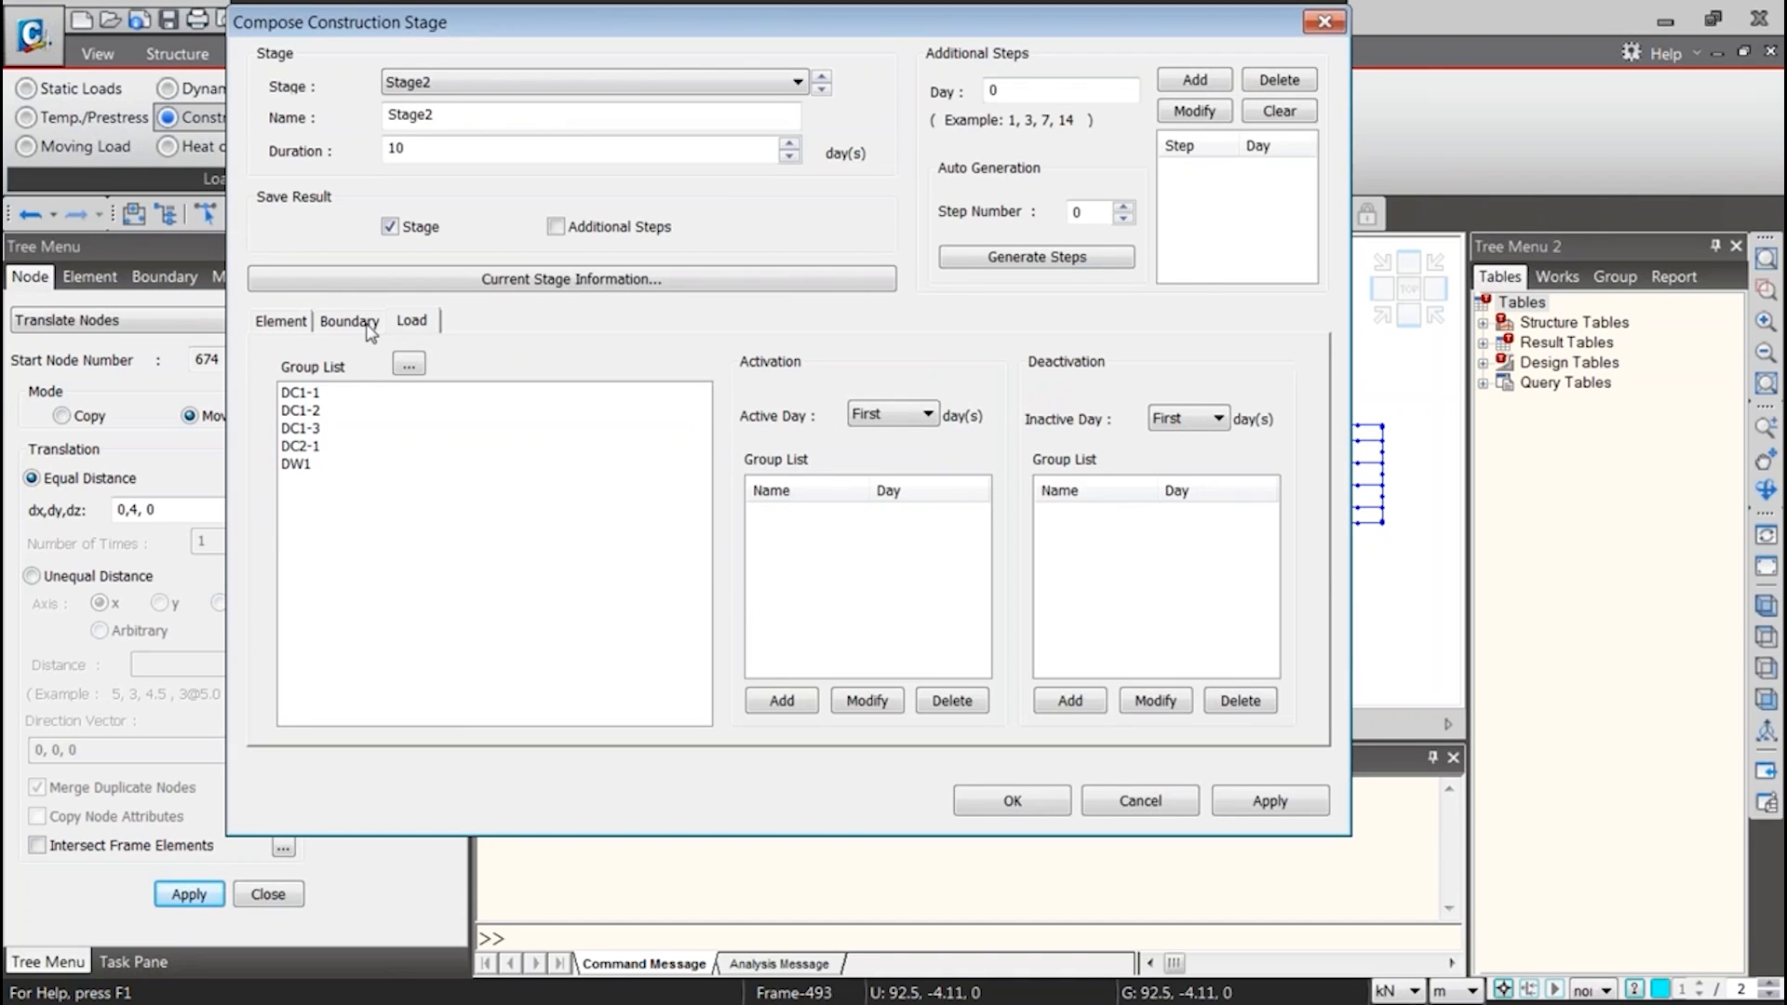
Select load group DC1-2 for Stage2 and check the available activation day options
left_click(303, 398)
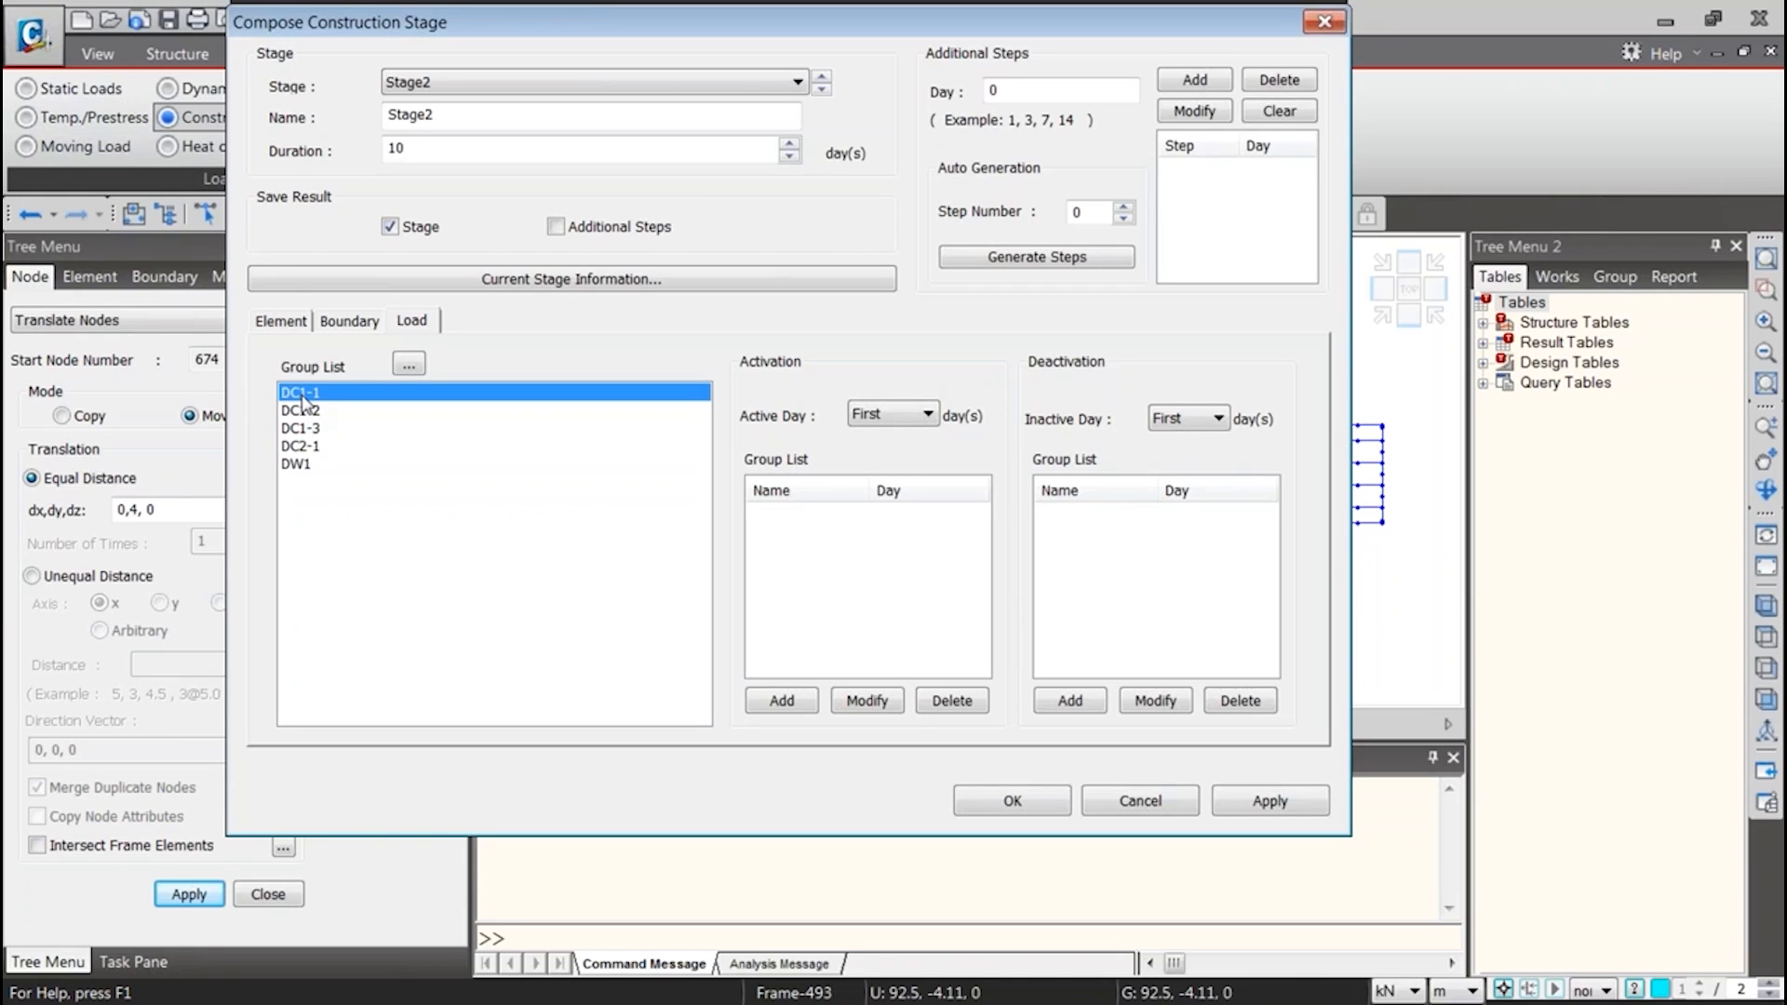
left_click_drag(424, 147, 313, 157)
mouse_move(312, 407)
left_mouse_down()
mouse_move(302, 435)
mouse_move(312, 396)
mouse_move(317, 412)
left_mouse_up()
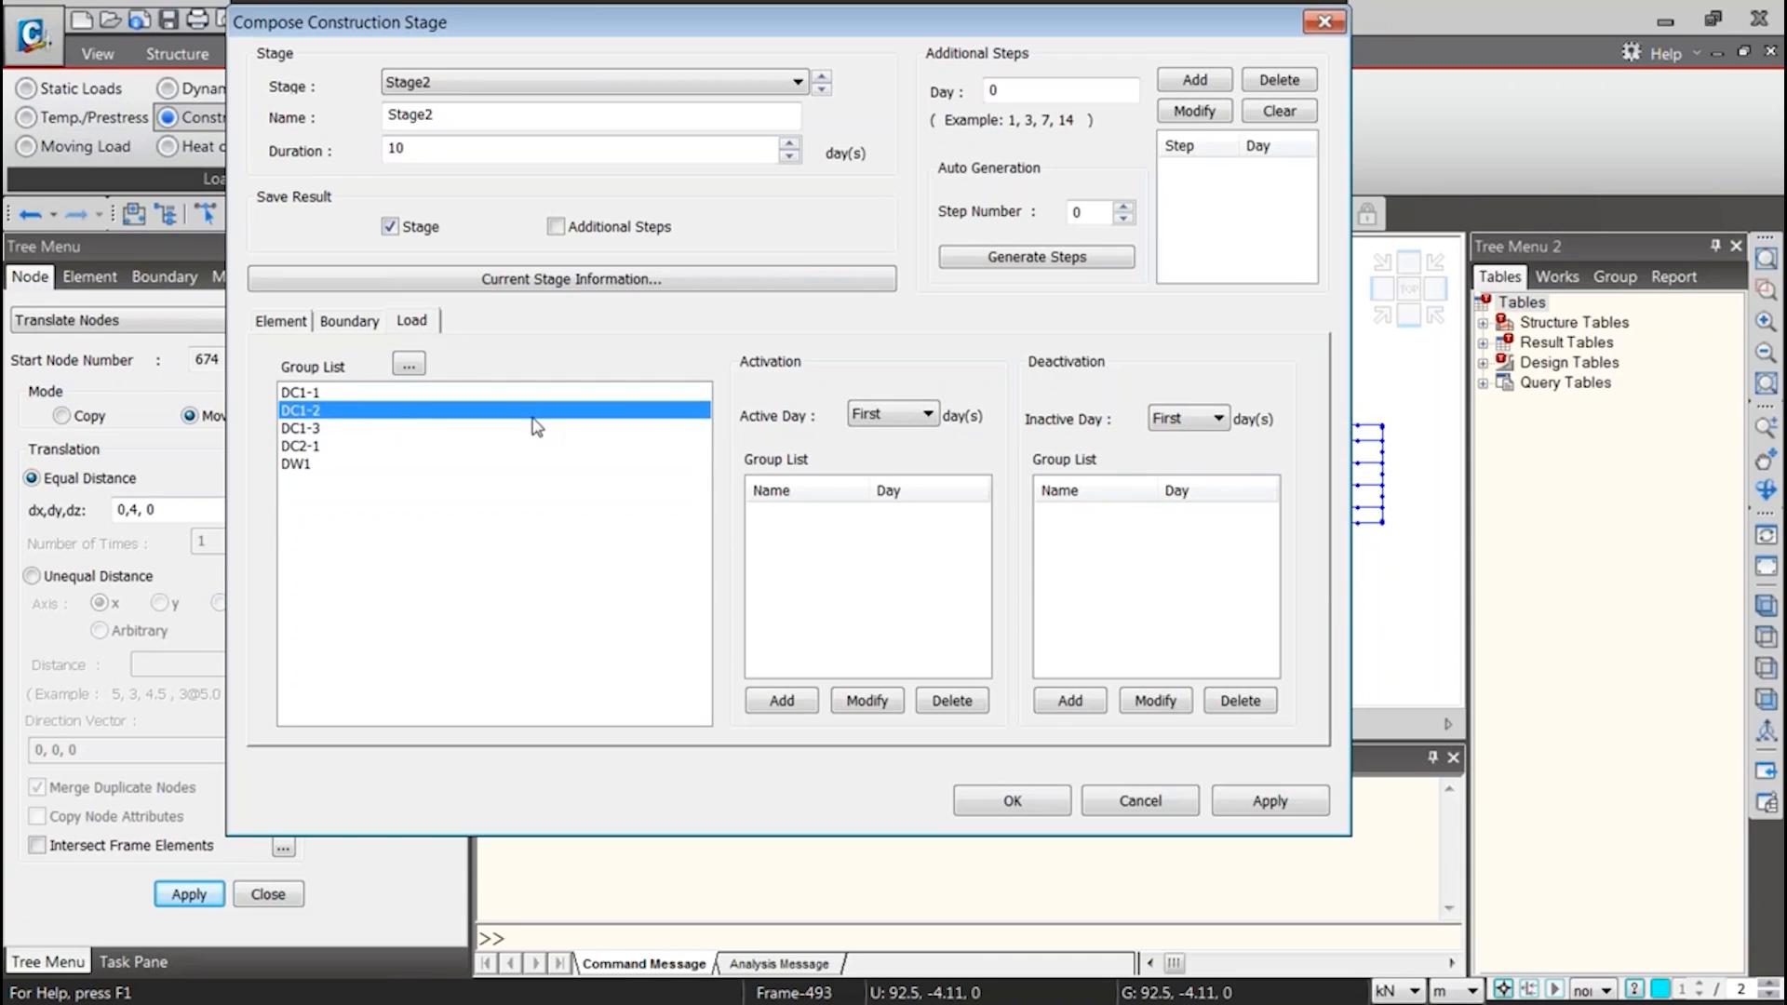
left_click(870, 414)
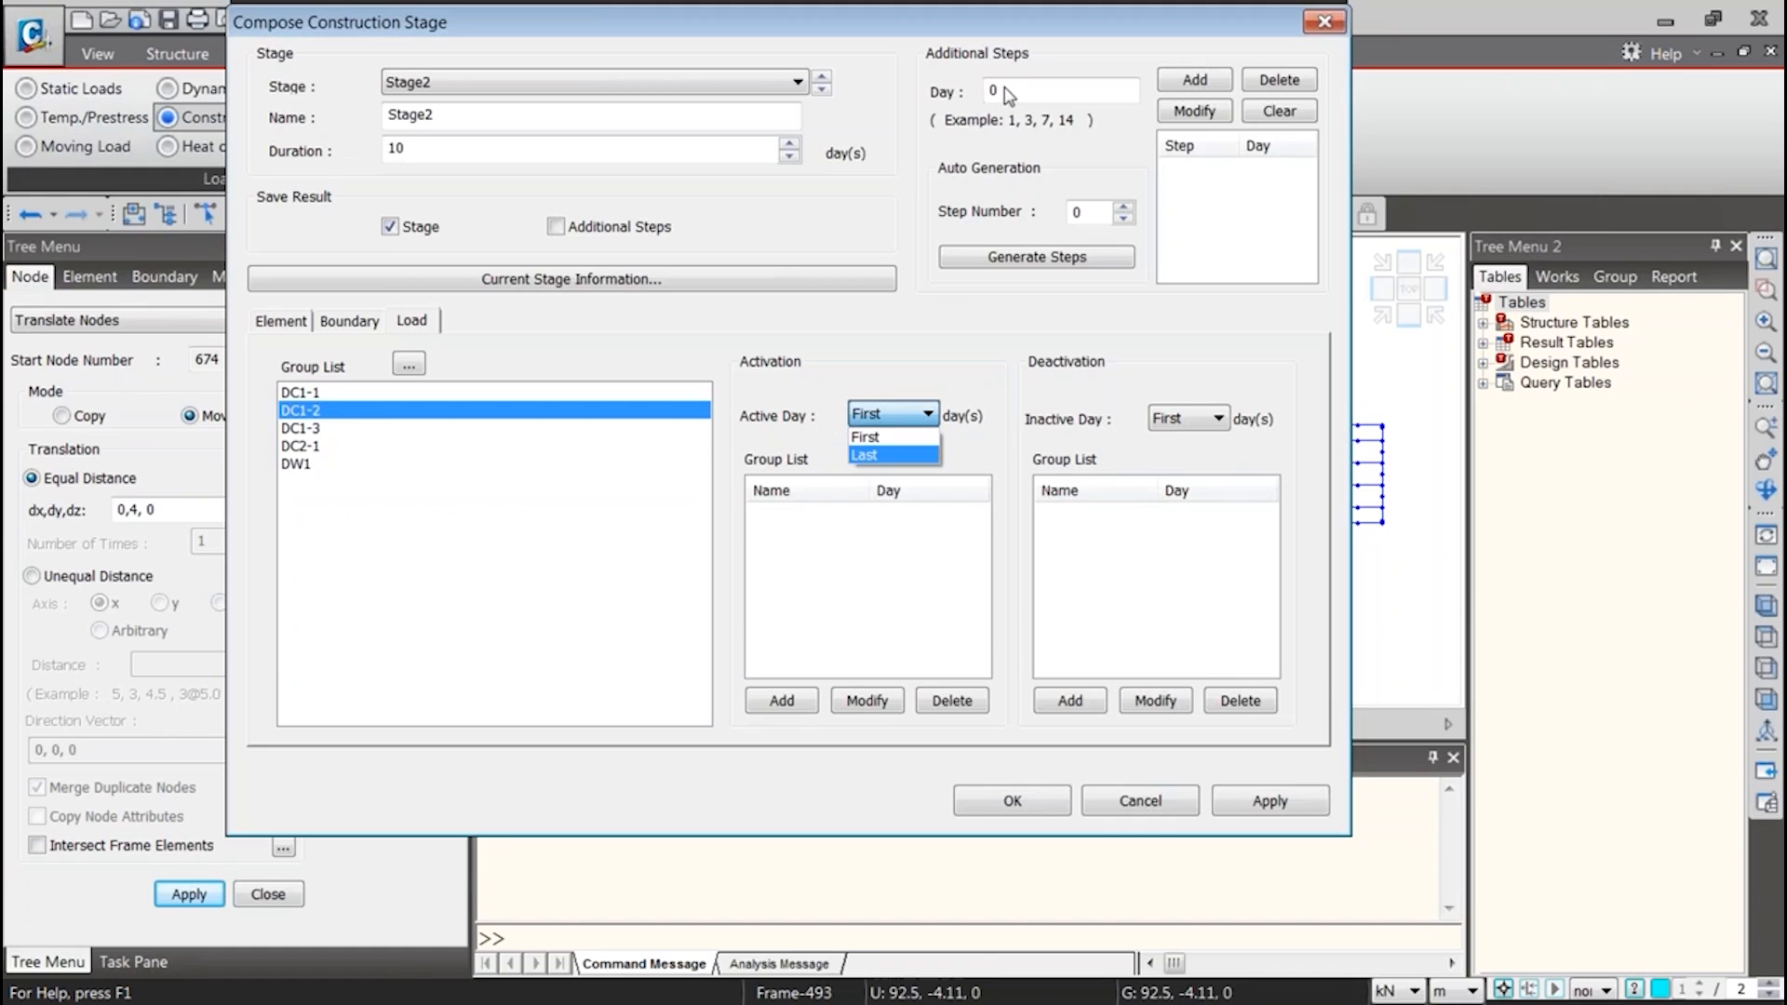
Add an additional step at day 2 to Stage2 and check the activation day options for its load groups
left_click(1030, 96)
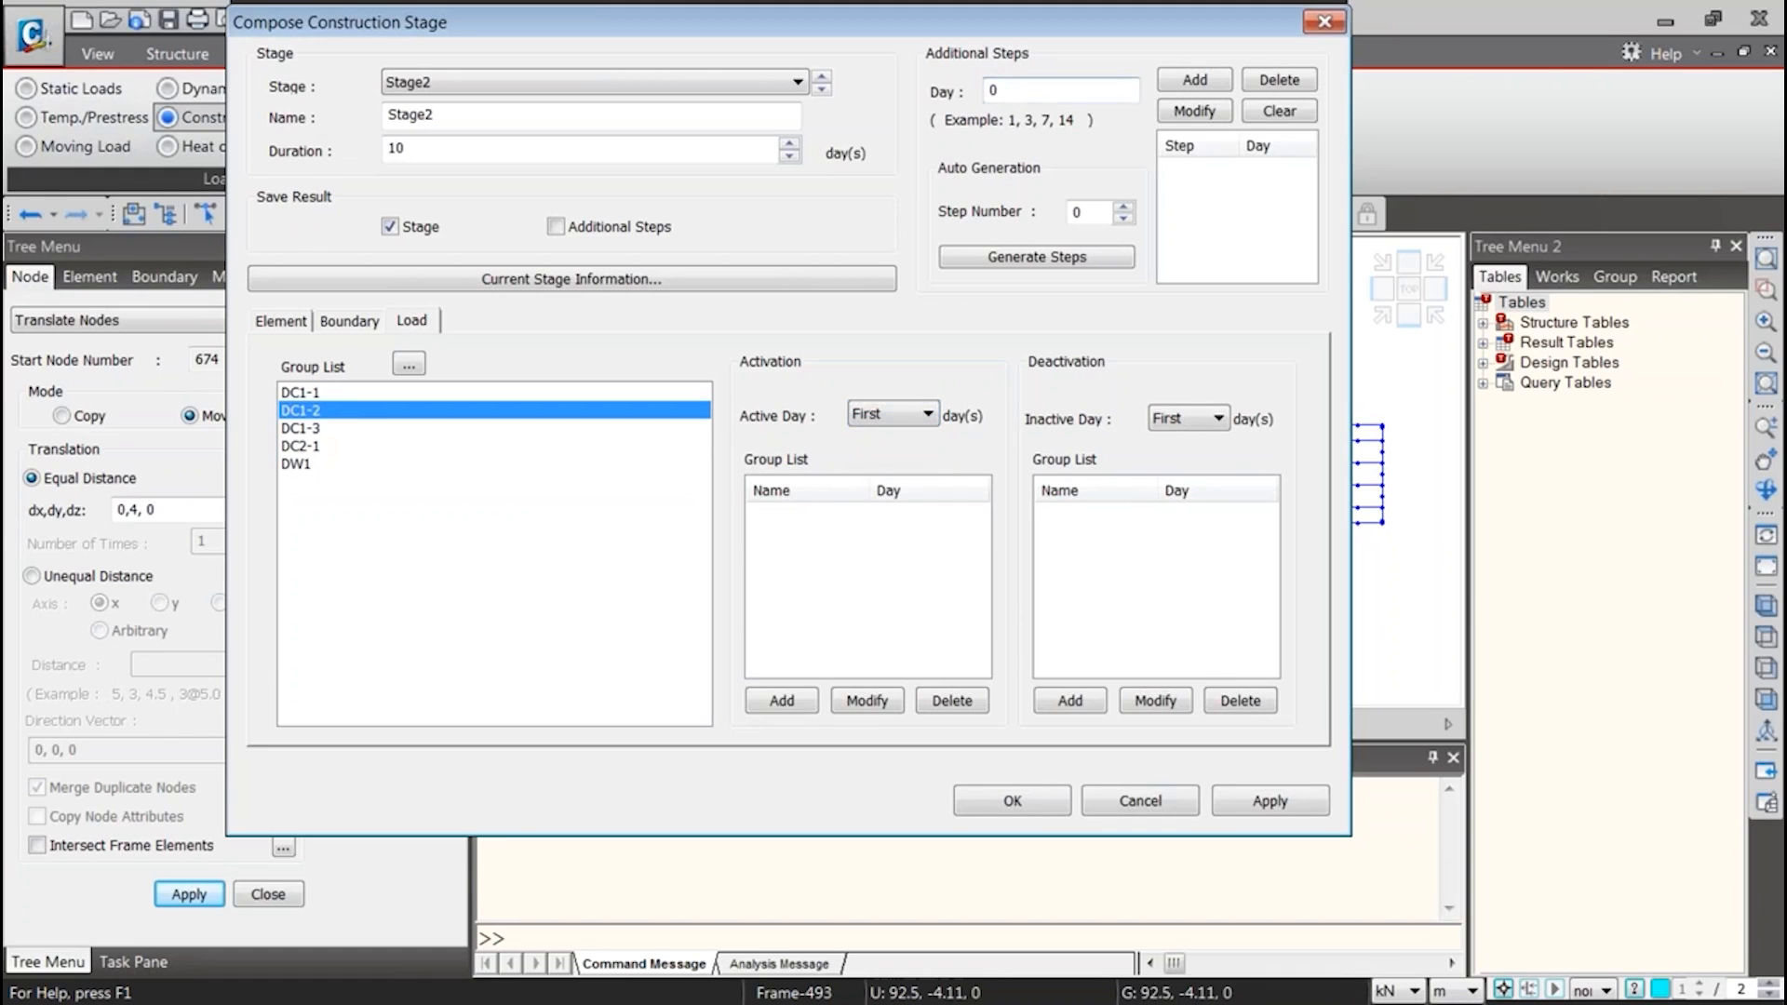
left_click_drag(1029, 89, 988, 84)
type("2")
left_click_drag(1019, 85, 970, 92)
left_click(1195, 80)
left_click(905, 414)
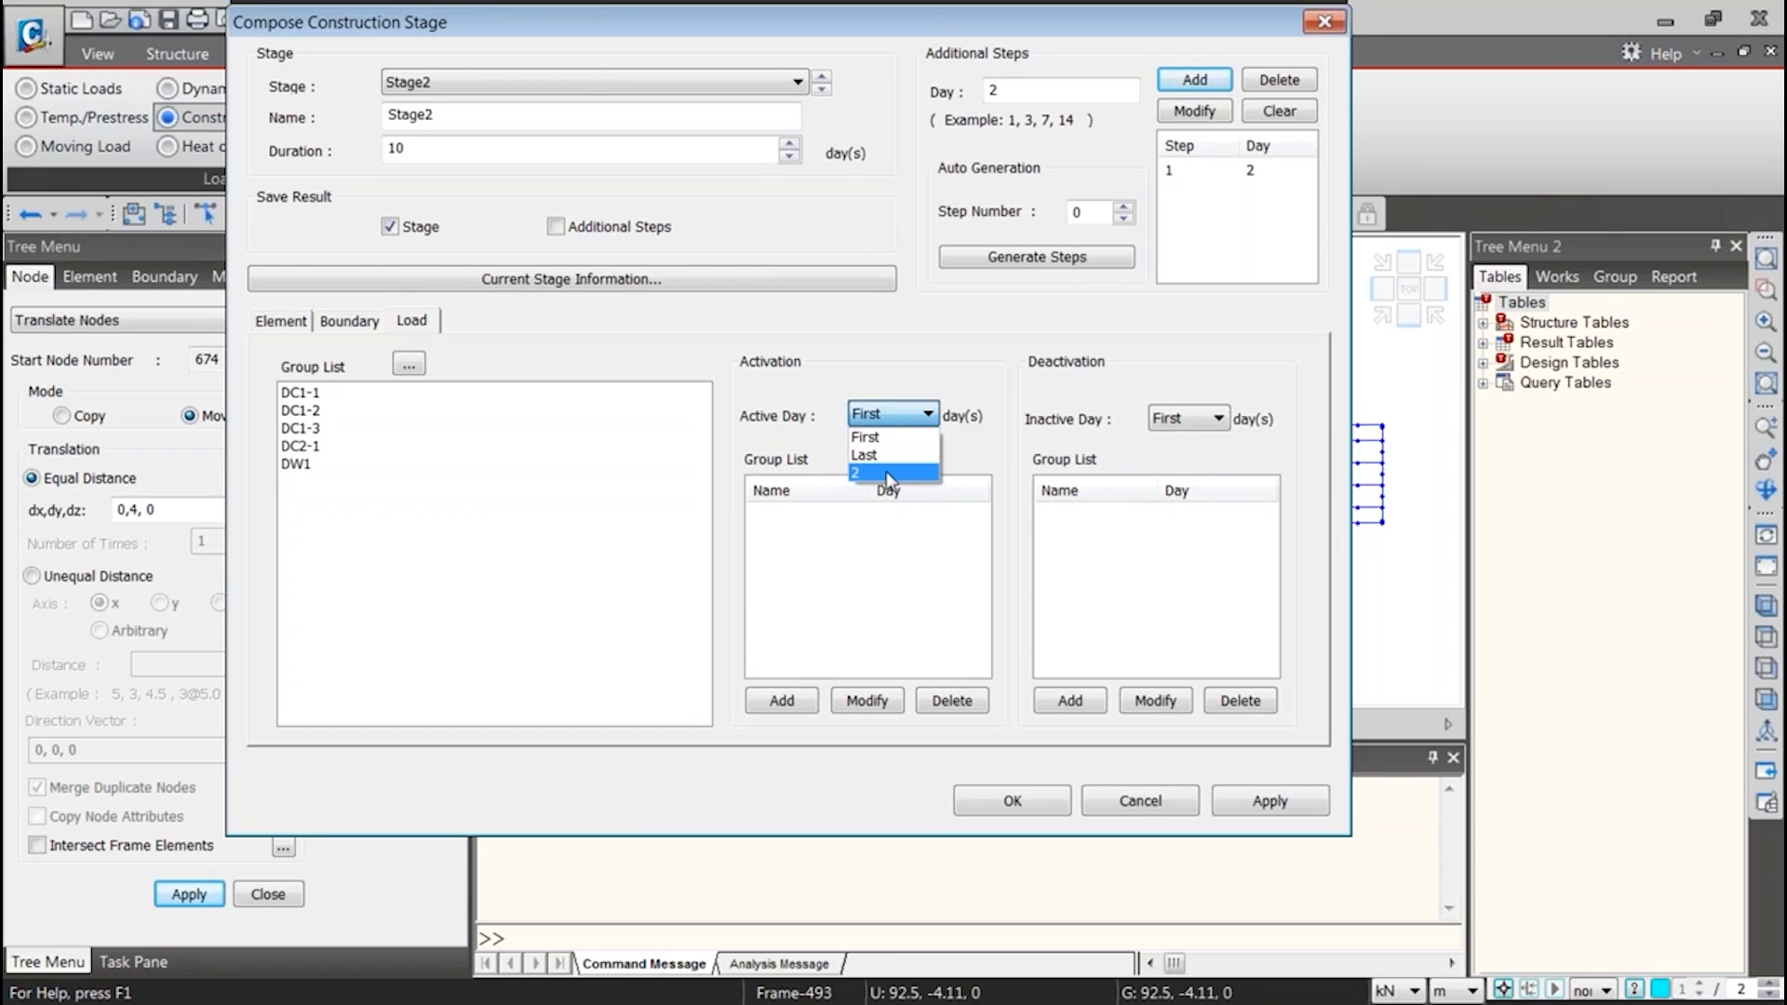
Examine the *SECTION command syntax in the frame text file, and close the construction stage definition without applying it
left_click(1333, 27)
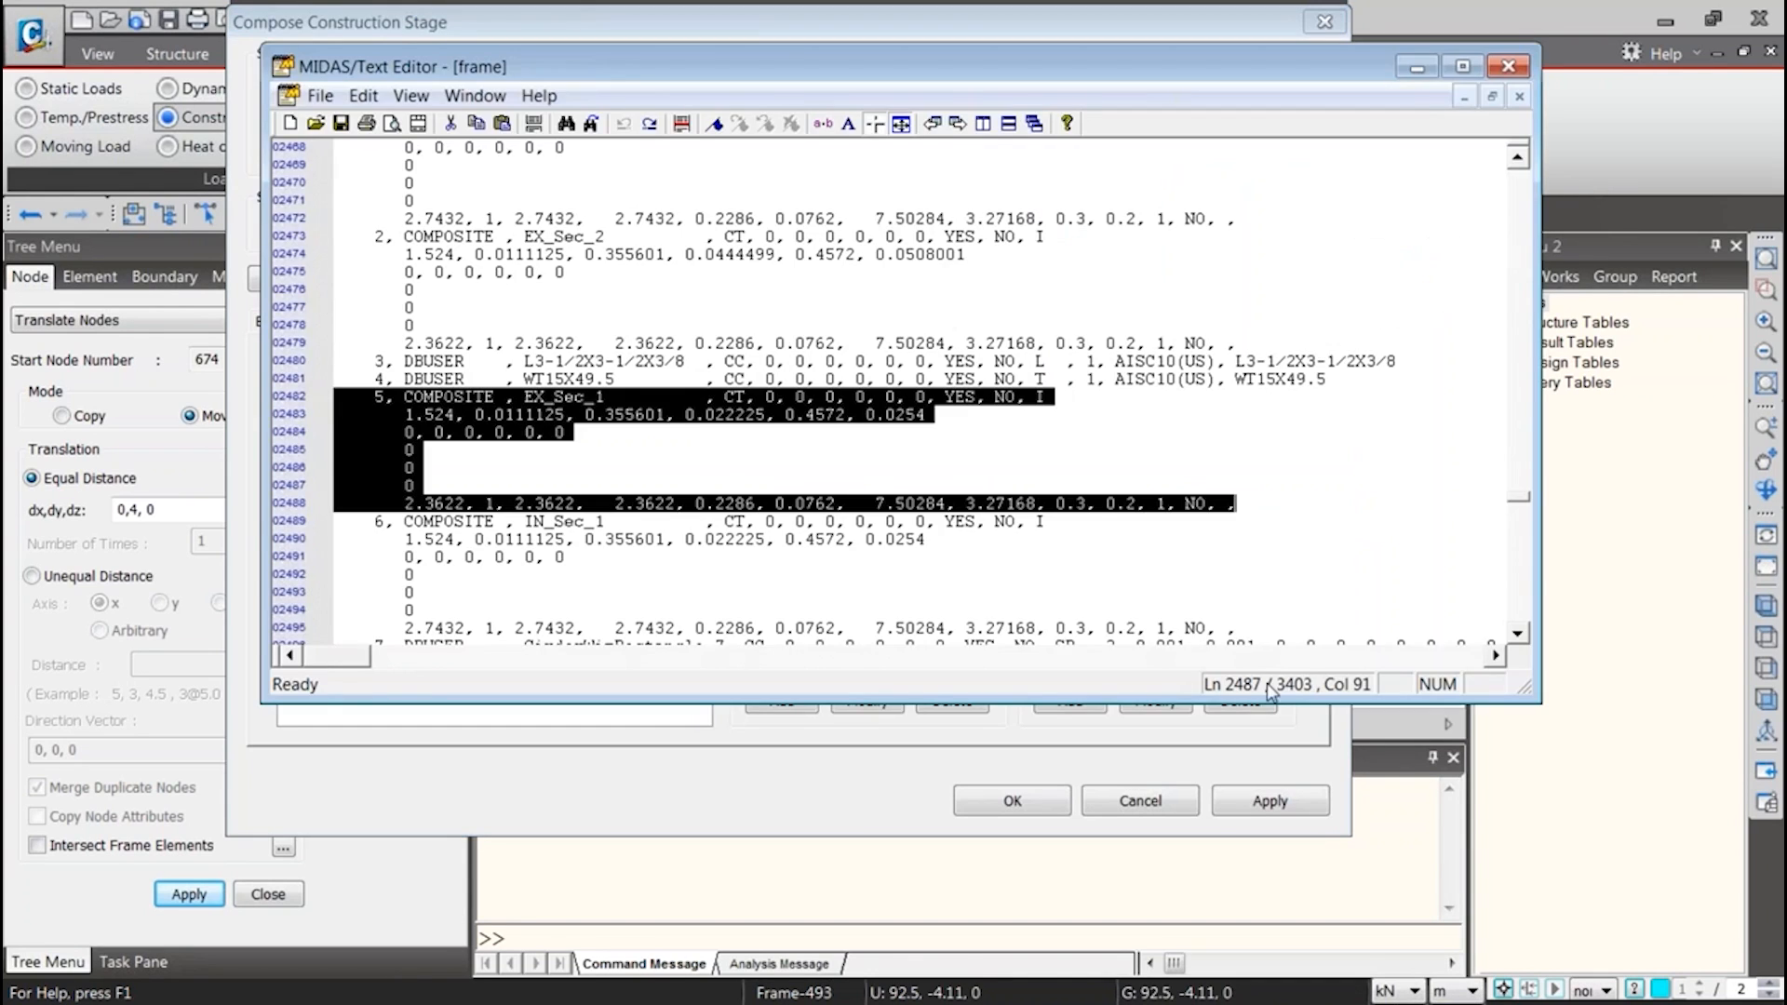
scroll(875, 495, "up", 5)
scroll(876, 494, "up", 20)
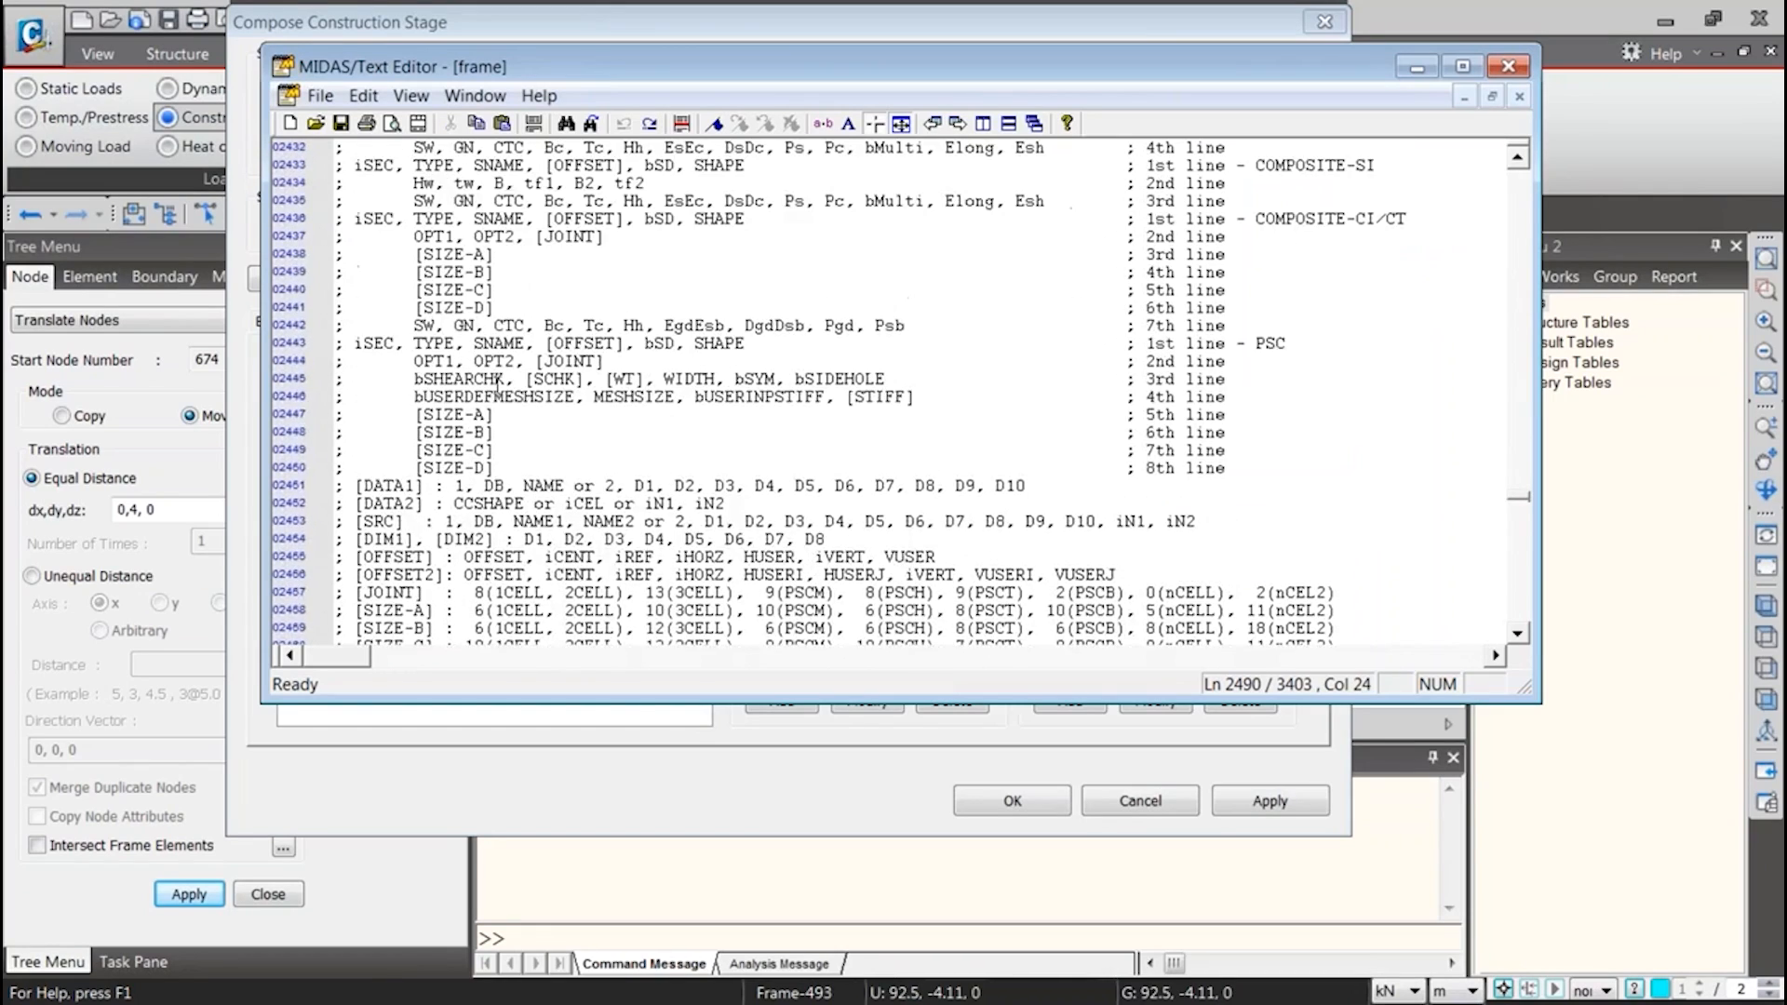
scroll(468, 342, "up", 3)
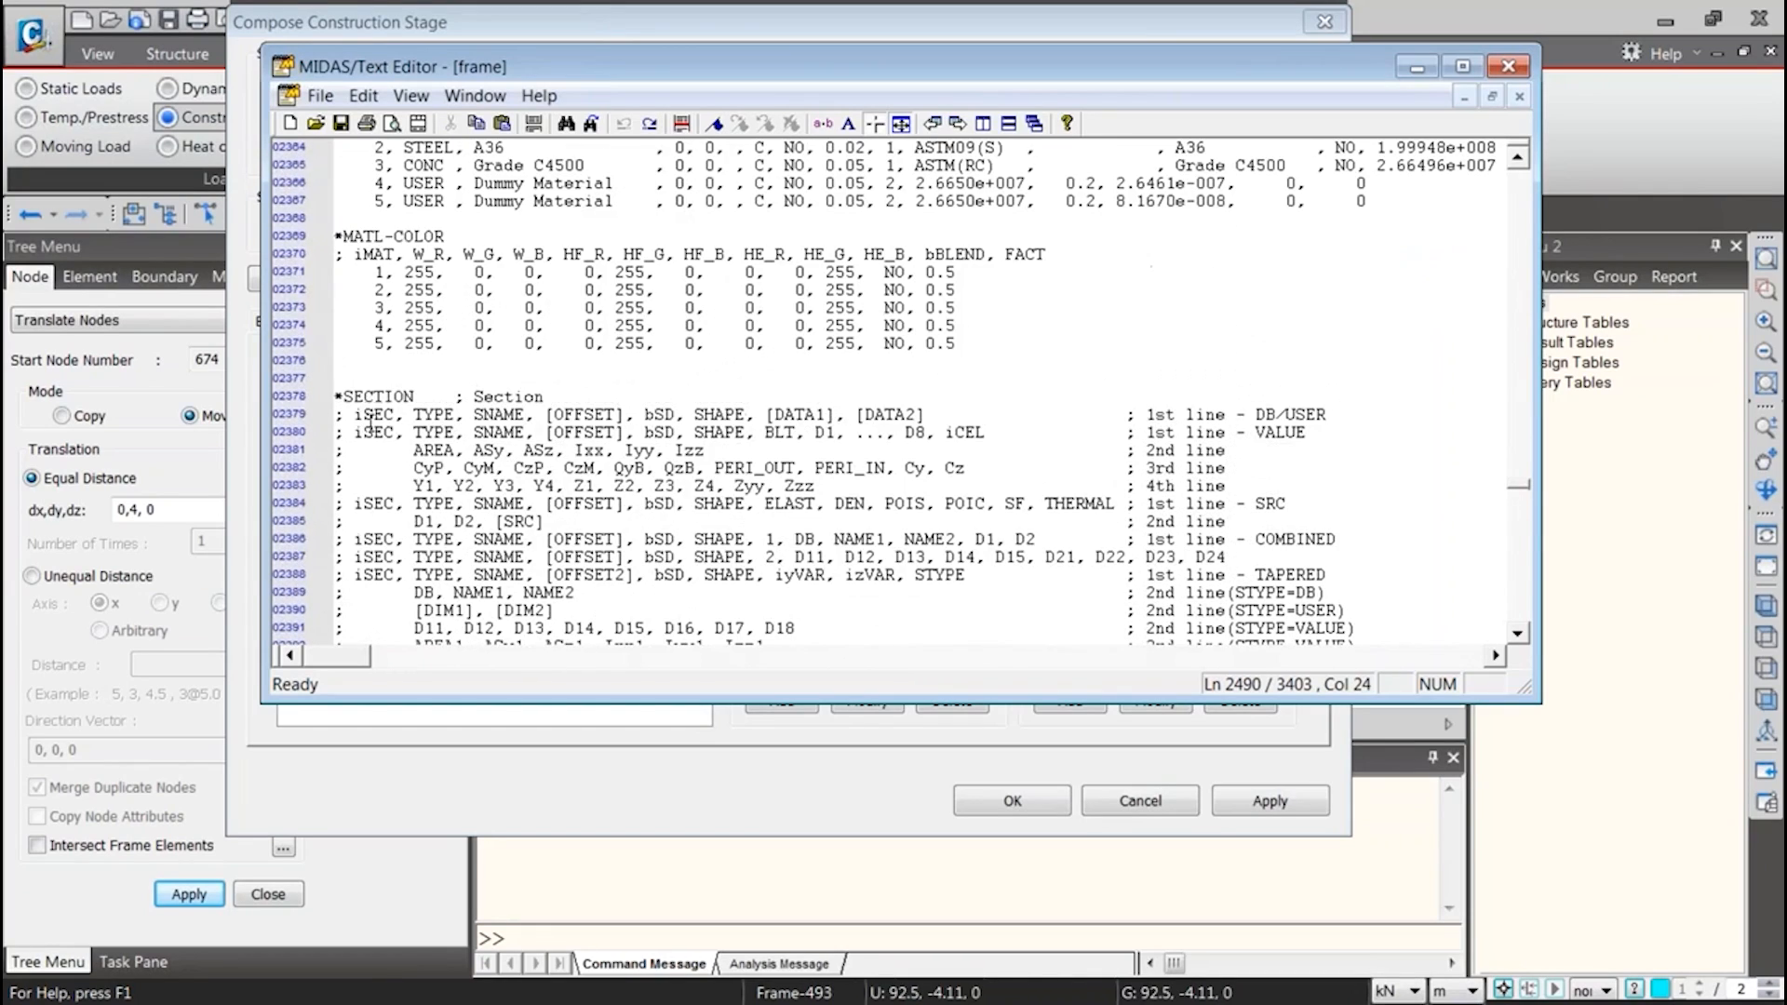
left_click_drag(340, 400, 1114, 326)
scroll(1114, 325, "up", 15)
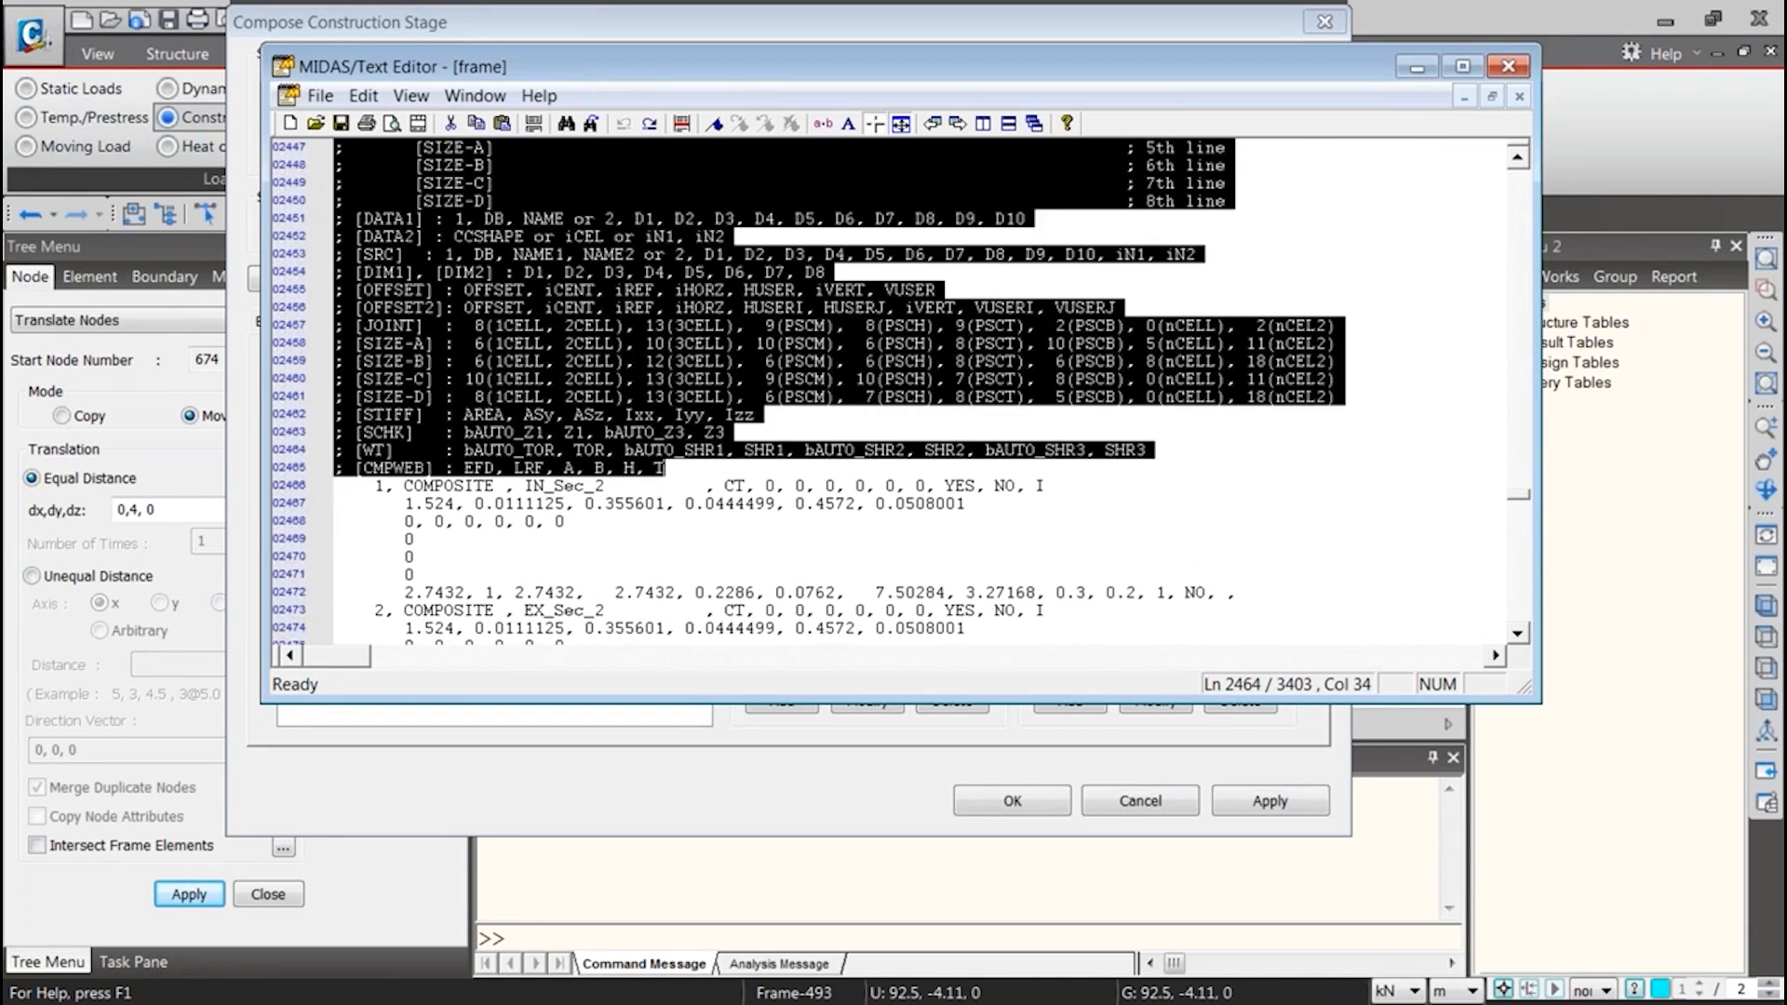
scroll(1140, 426, "up", 15)
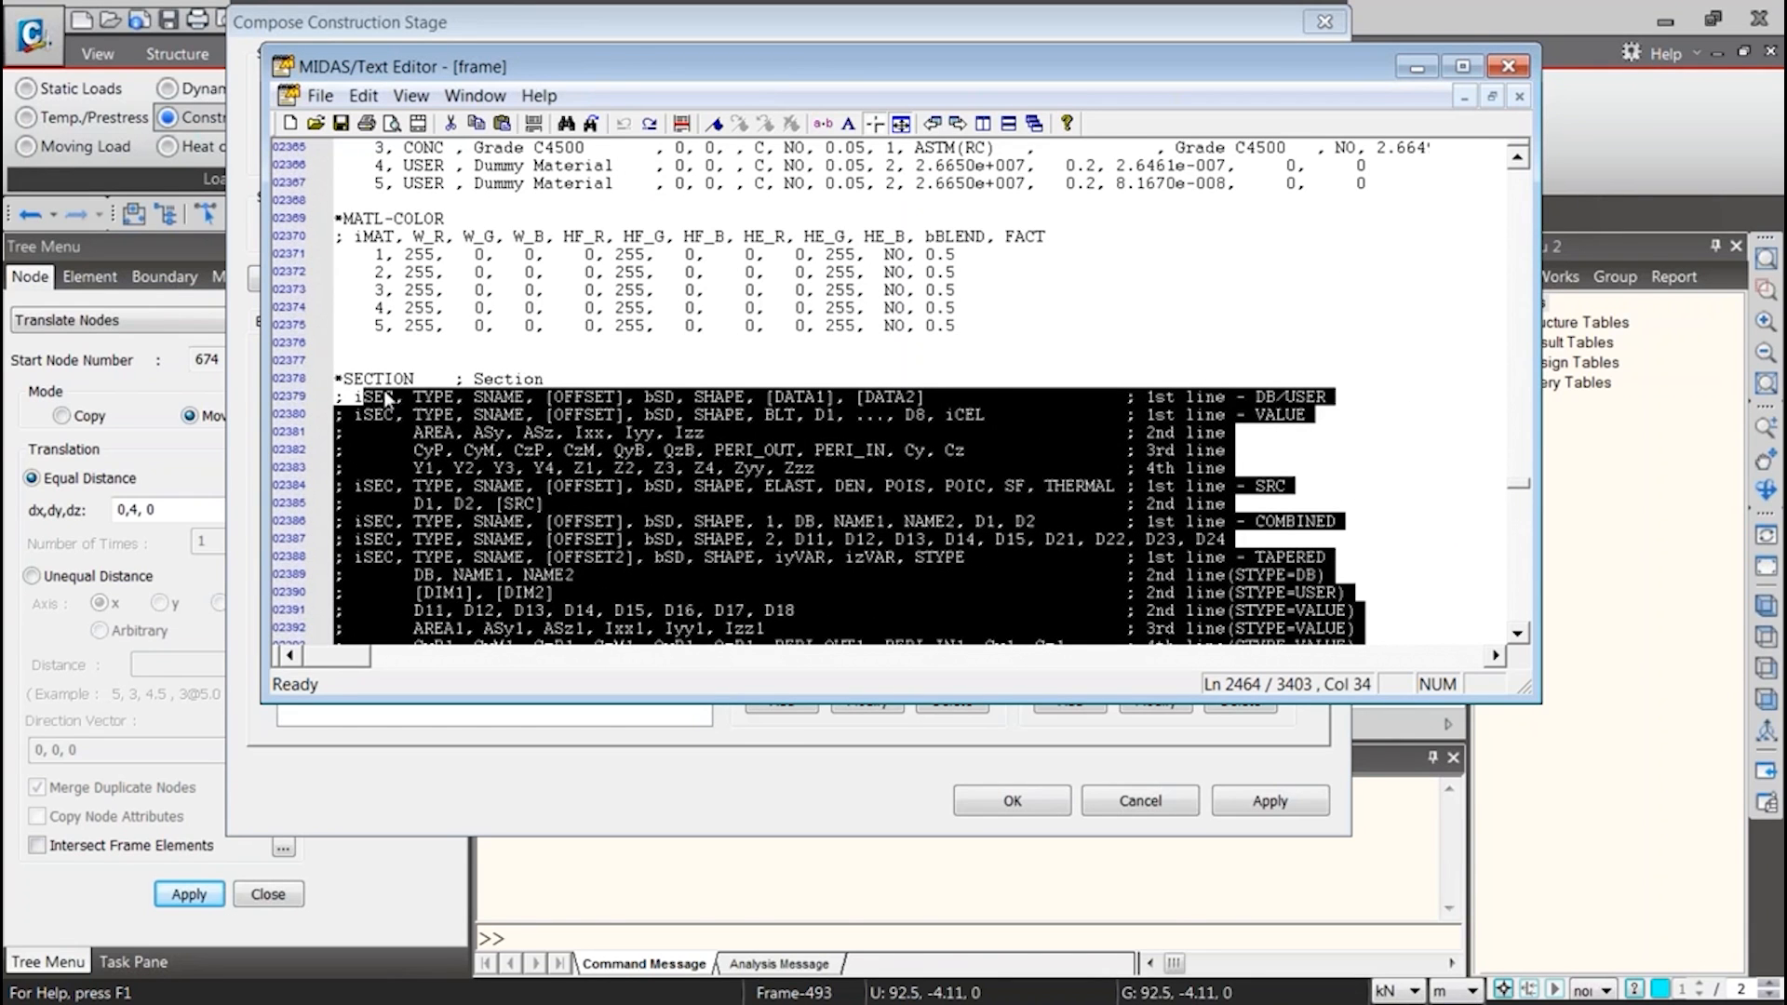
scroll(1006, 433, "down", 4)
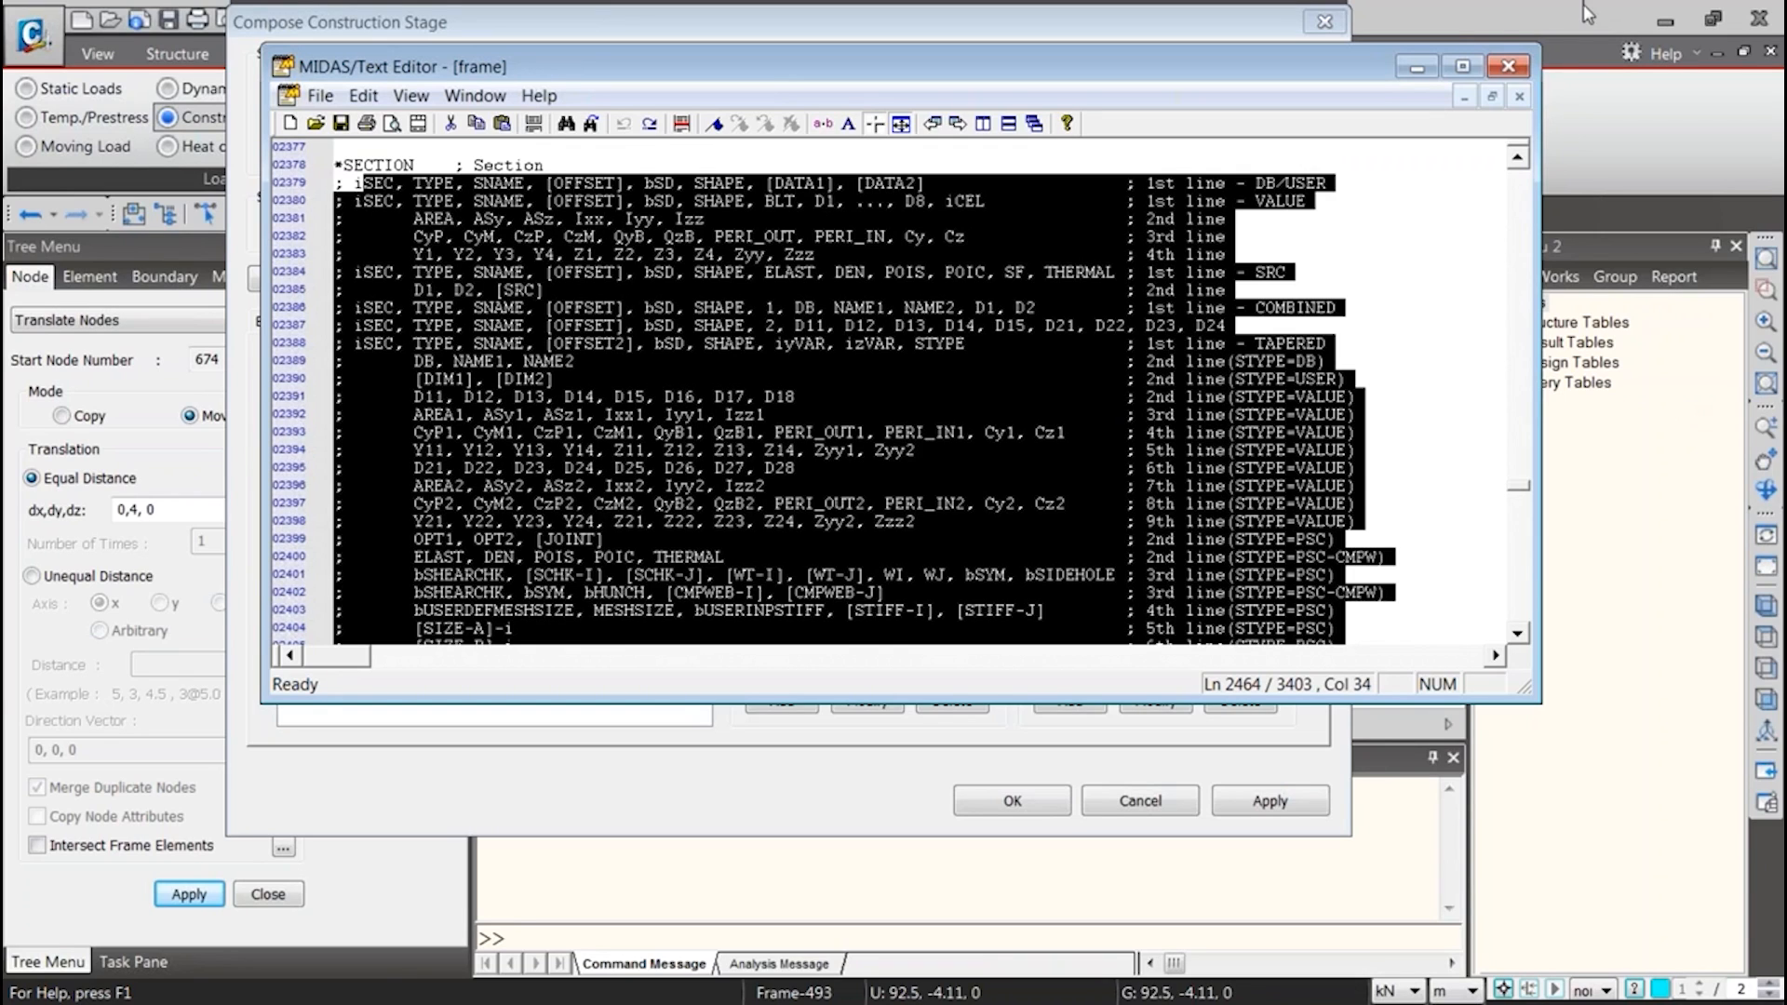
left_click(1414, 72)
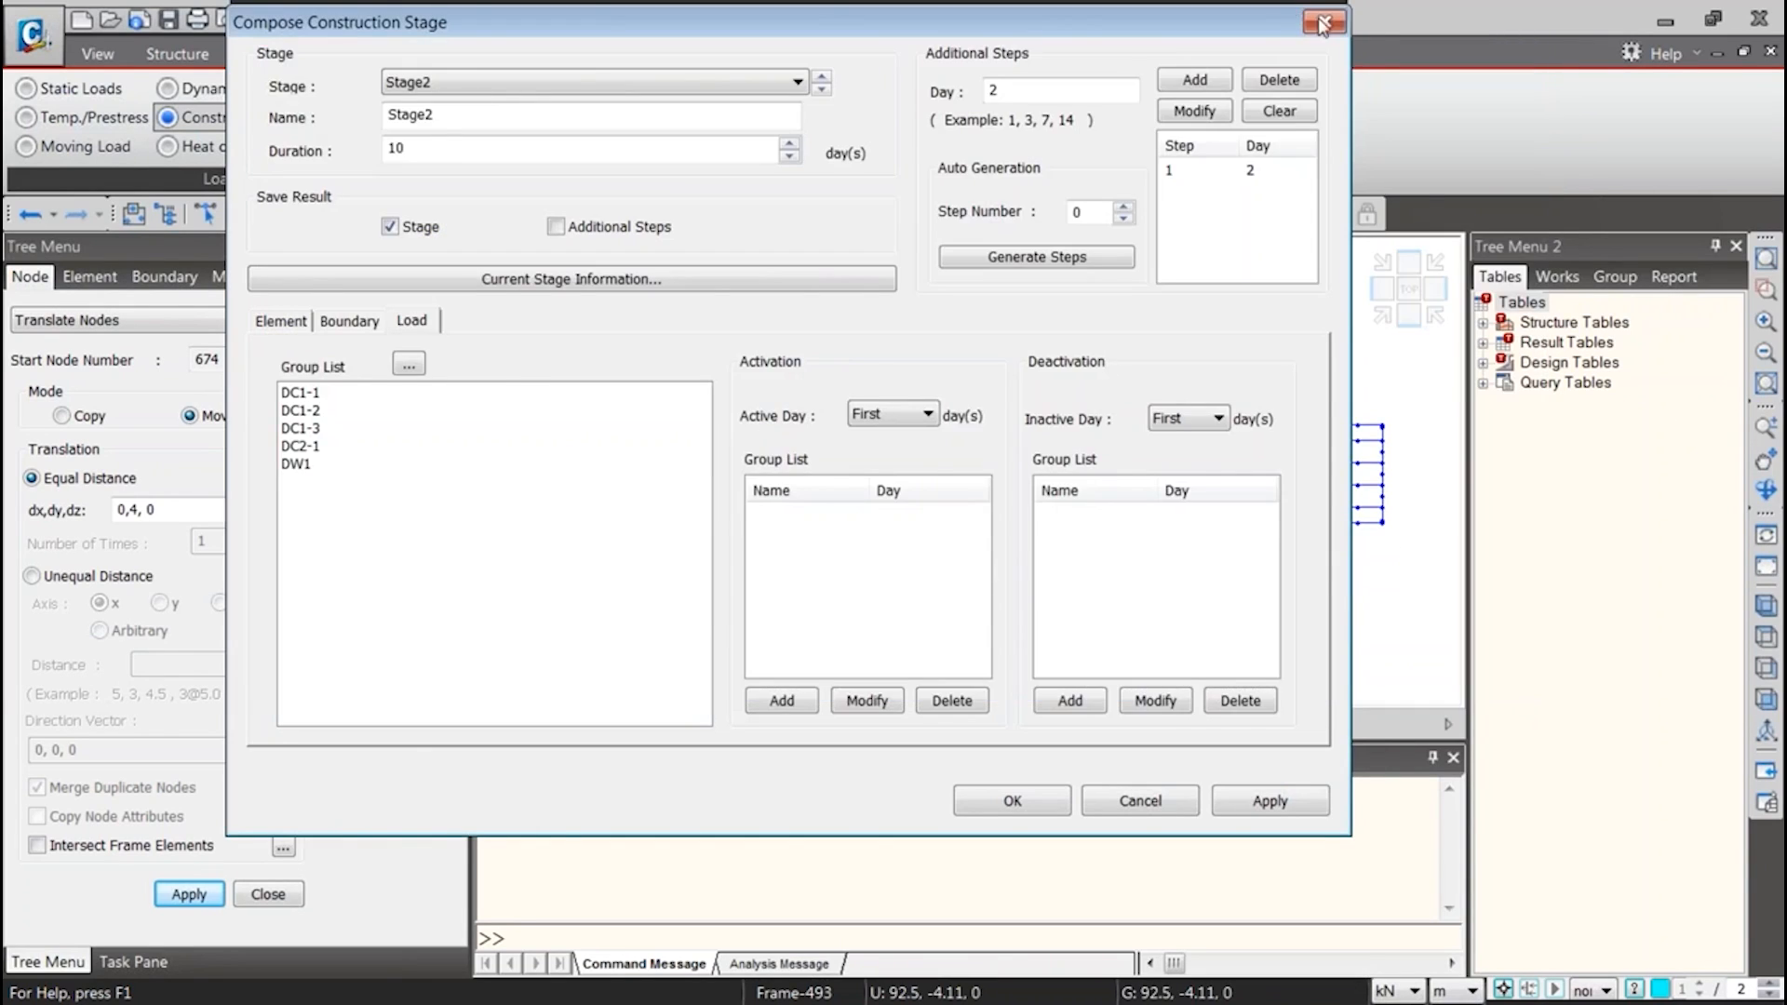
left_click(1323, 22)
left_click(1079, 239)
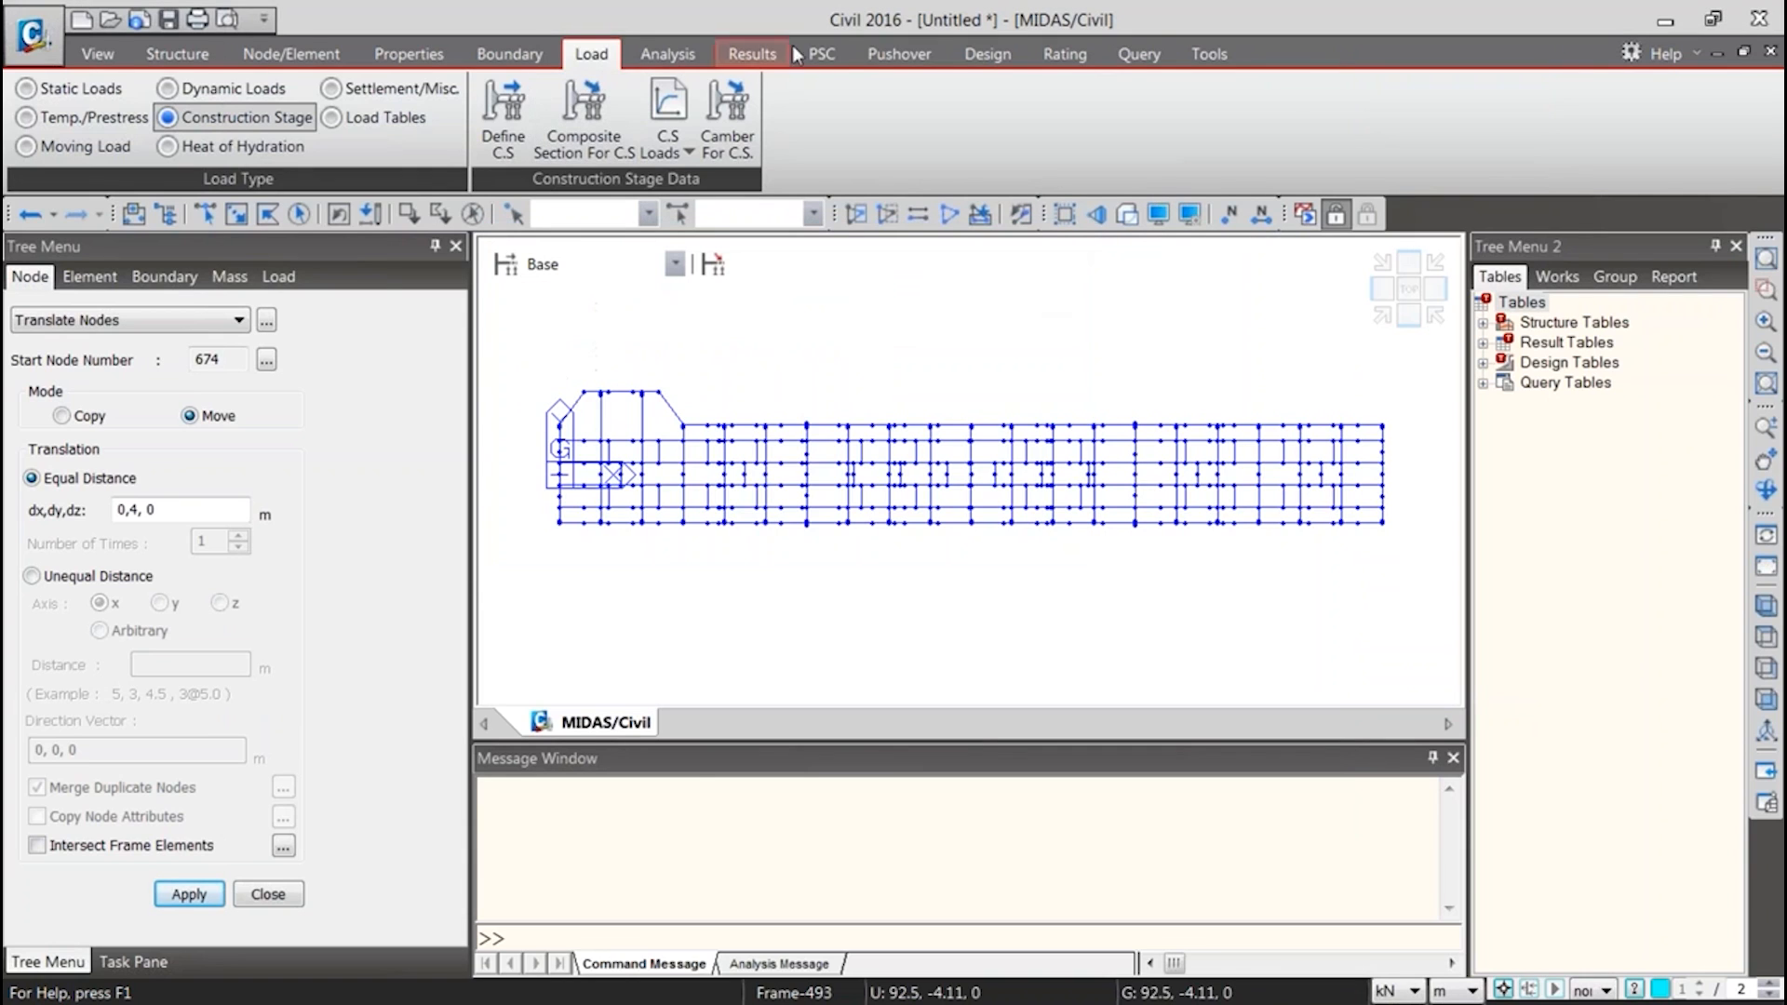
Examine the composite design options offered for the EN 1994-2 code
left_click(899, 53)
left_click(970, 62)
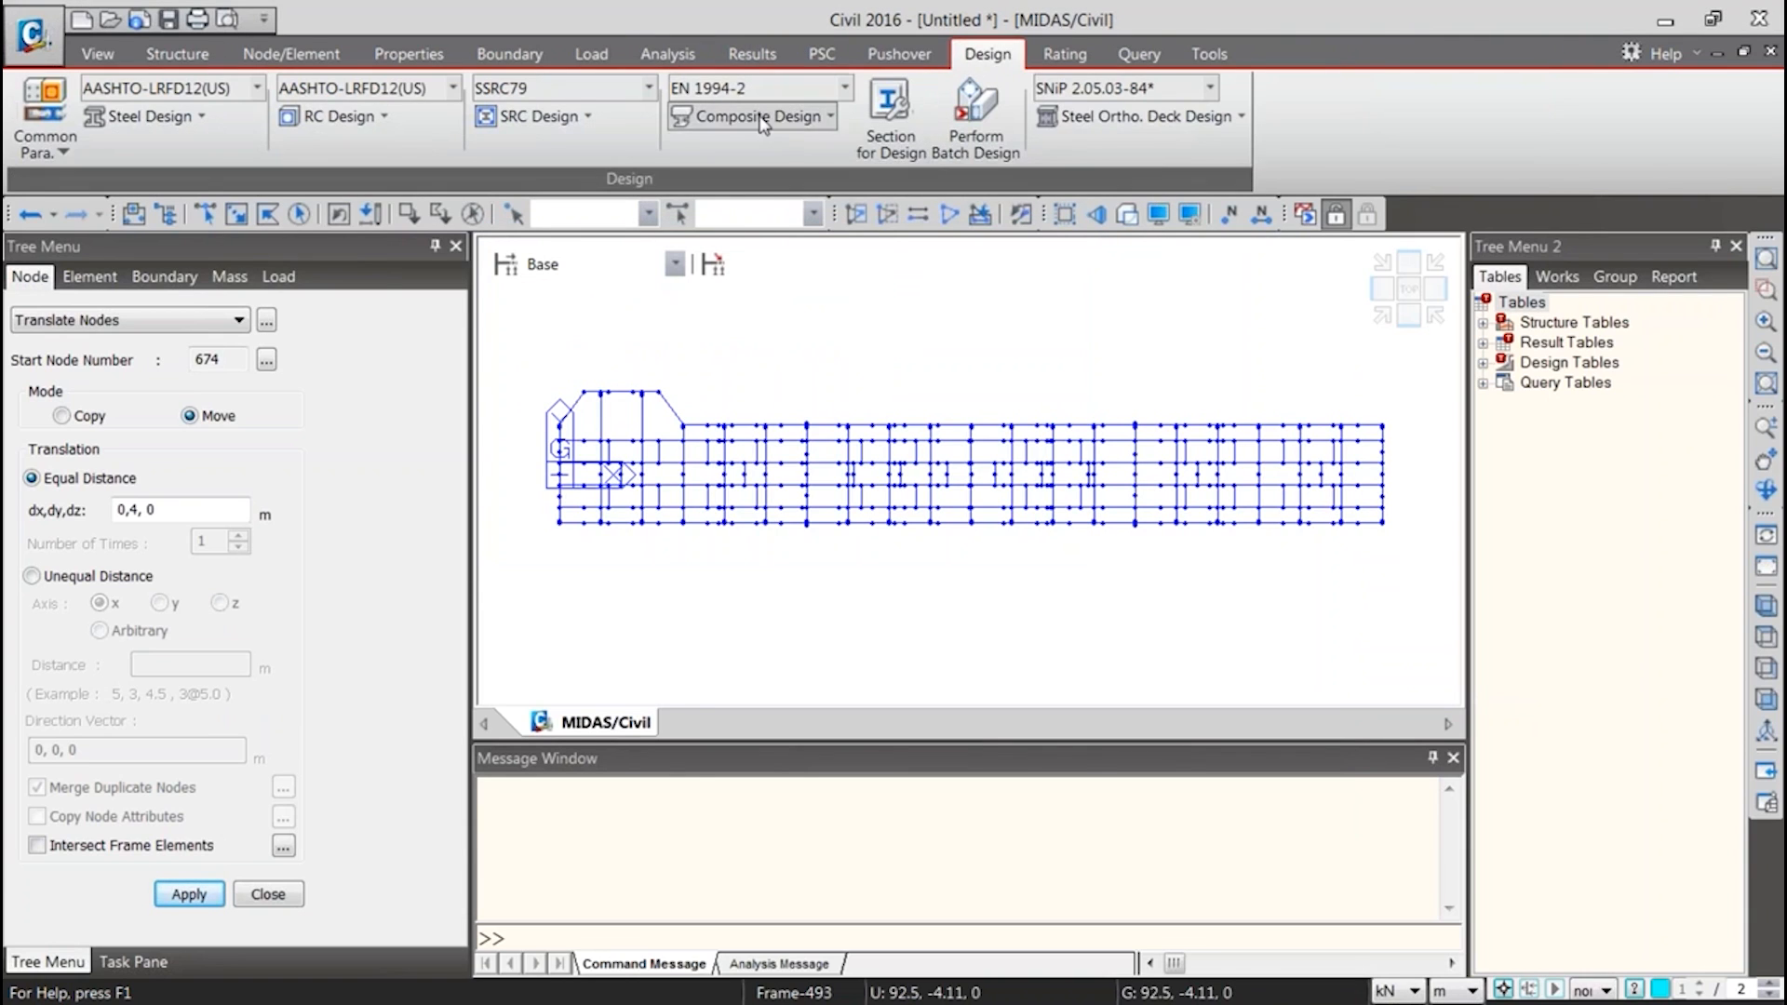
left_click(831, 117)
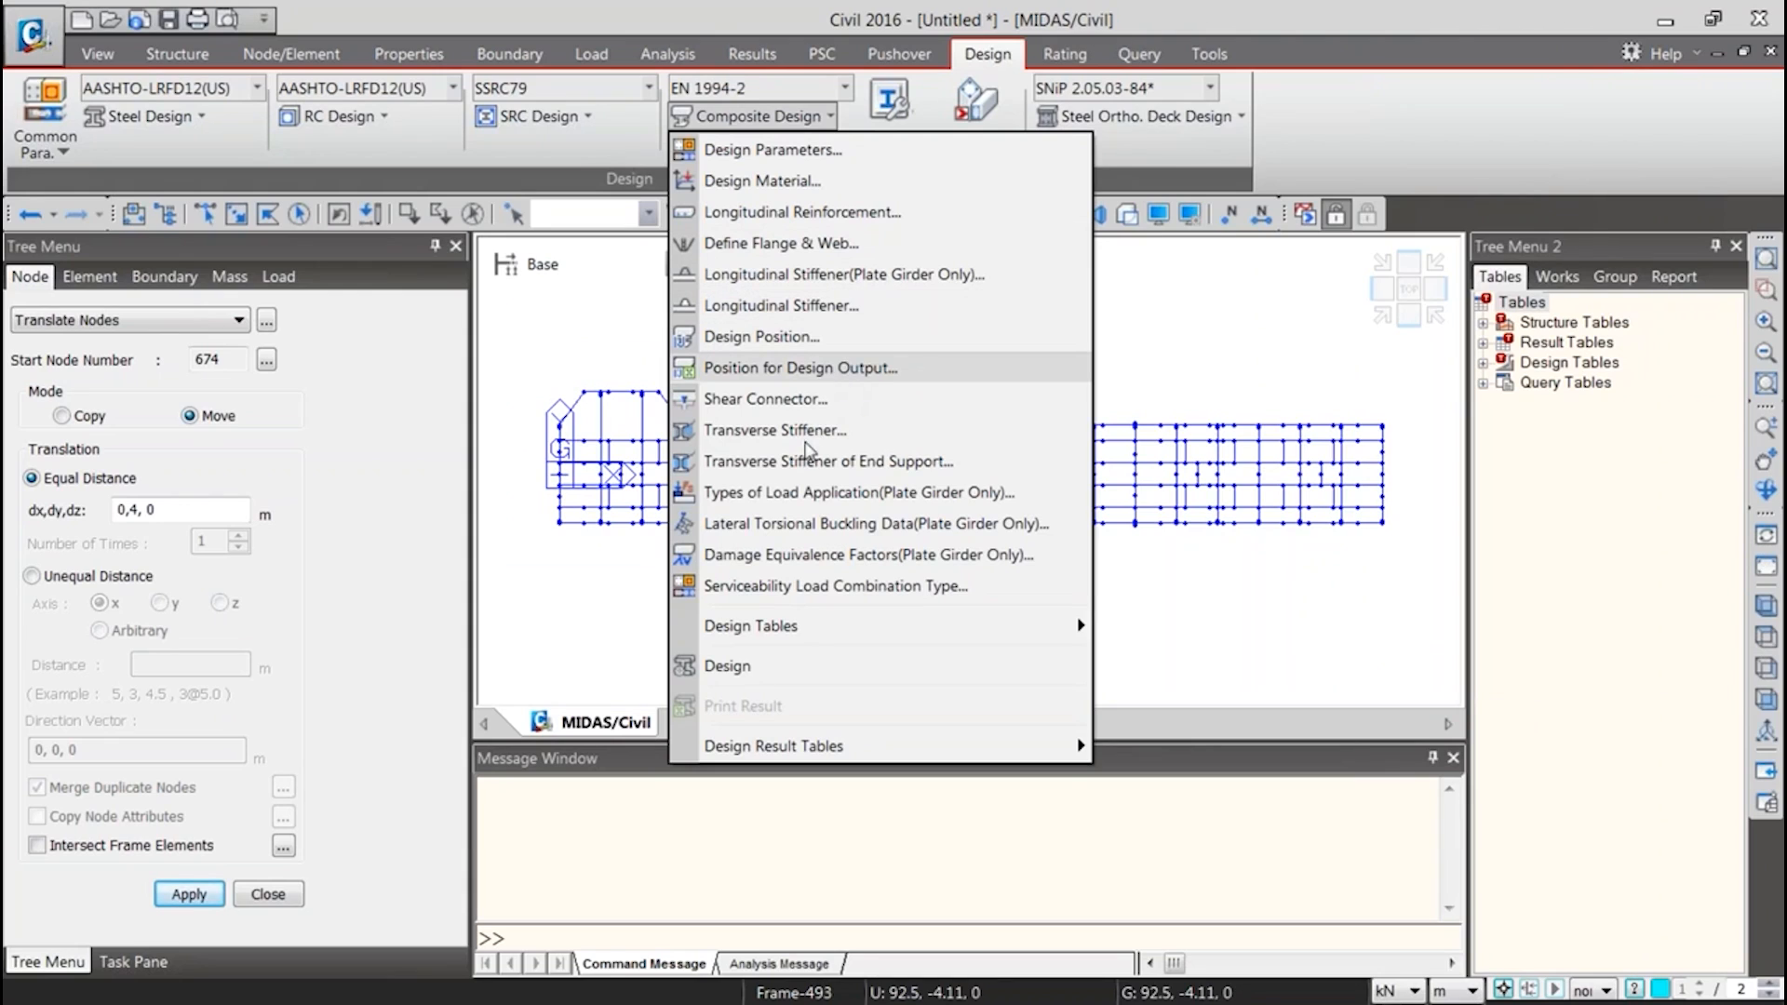
mouse_move(851, 636)
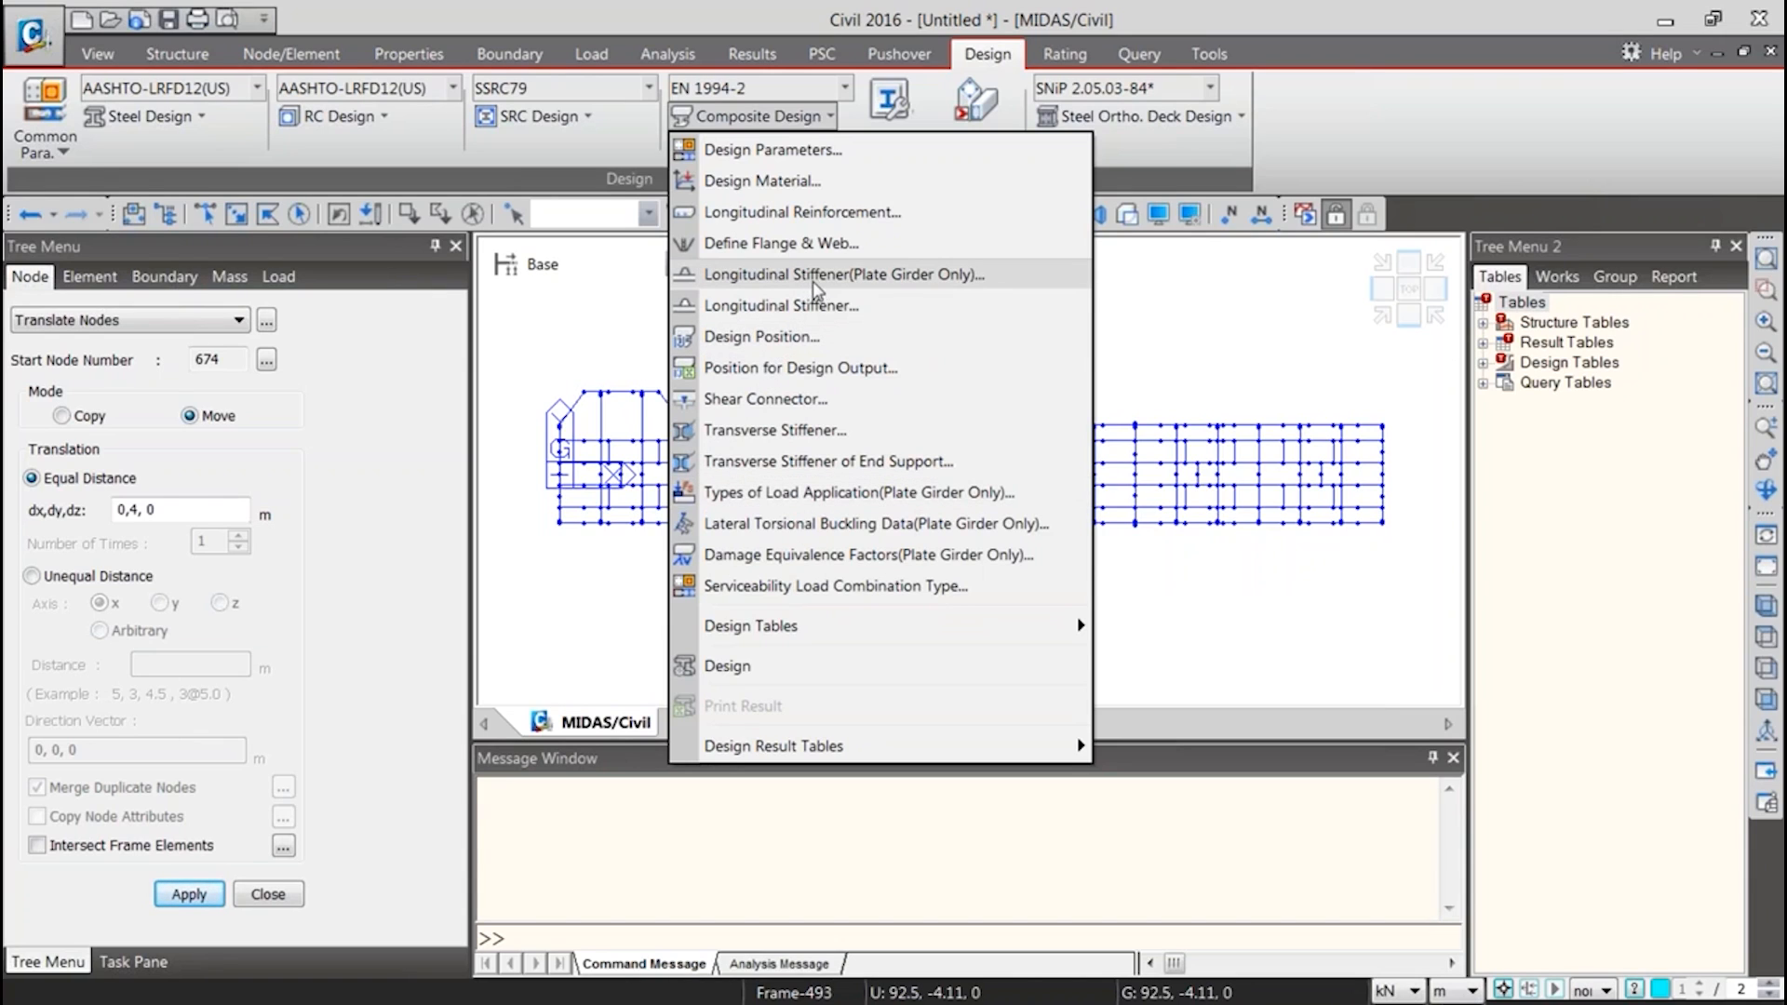
Set the composite design code to AASHTO-LRFD12 and review its design options, including Curved Bridge Info
left_click(793, 88)
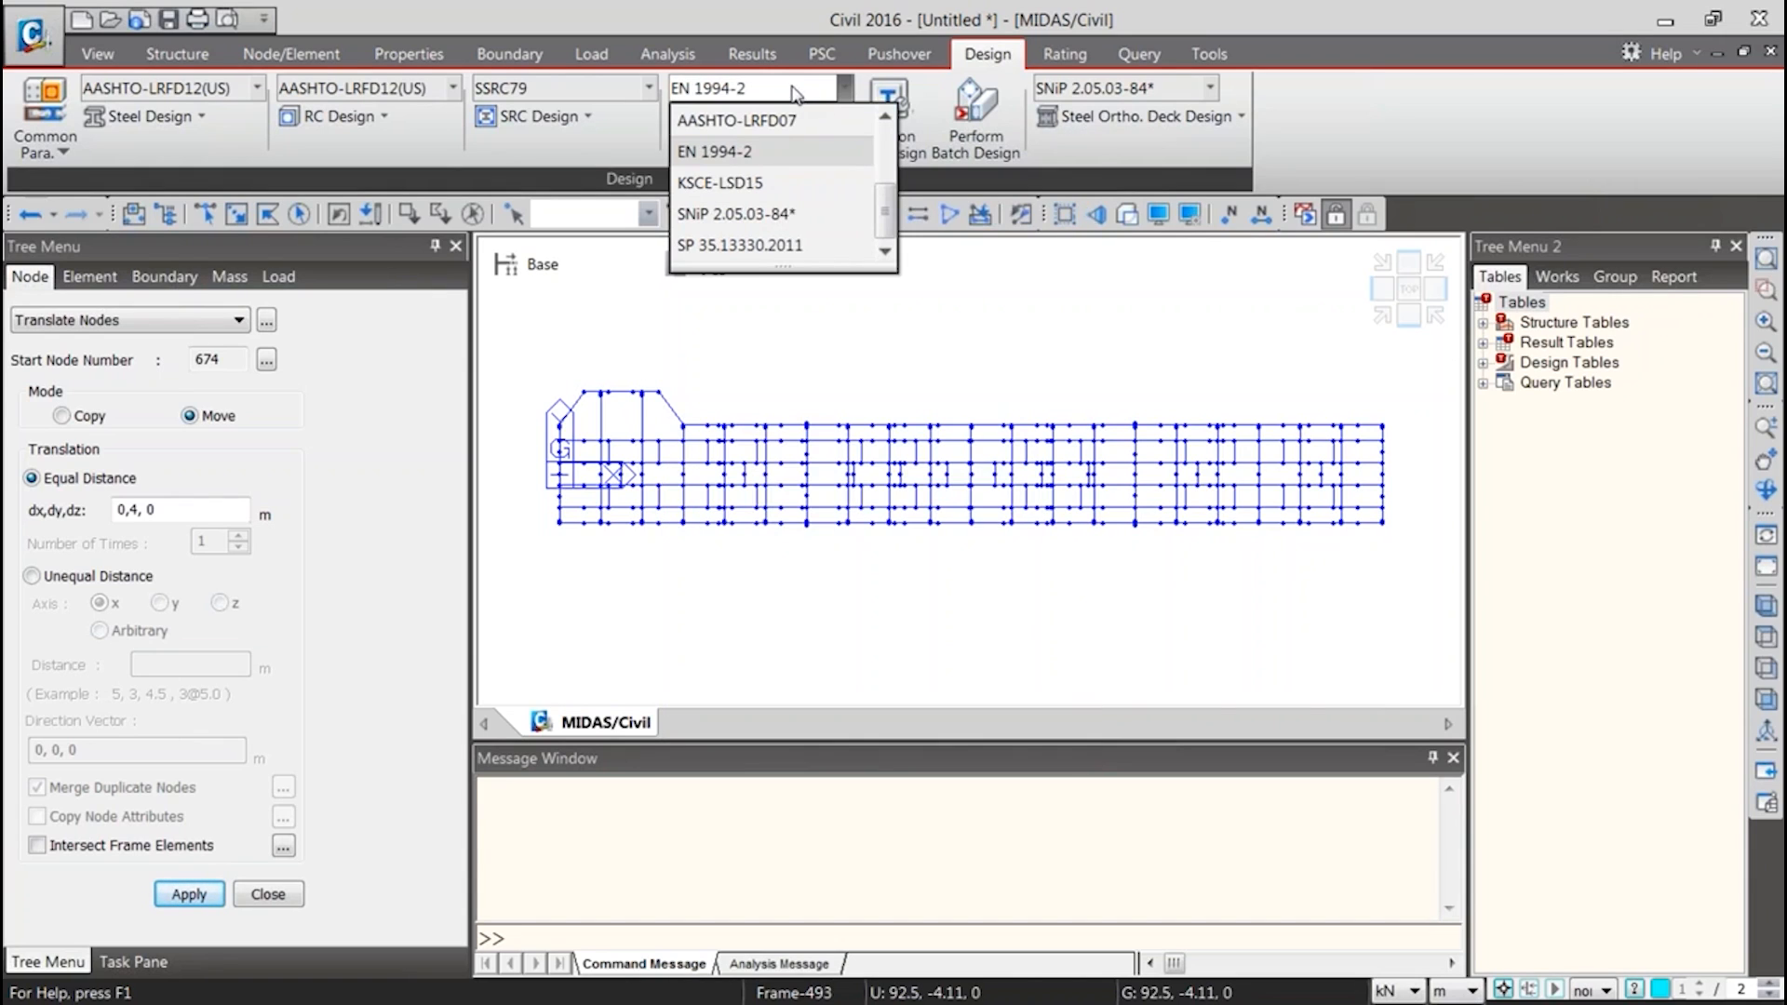
scroll(814, 177, "up", 1)
left_click(818, 121)
left_click(827, 117)
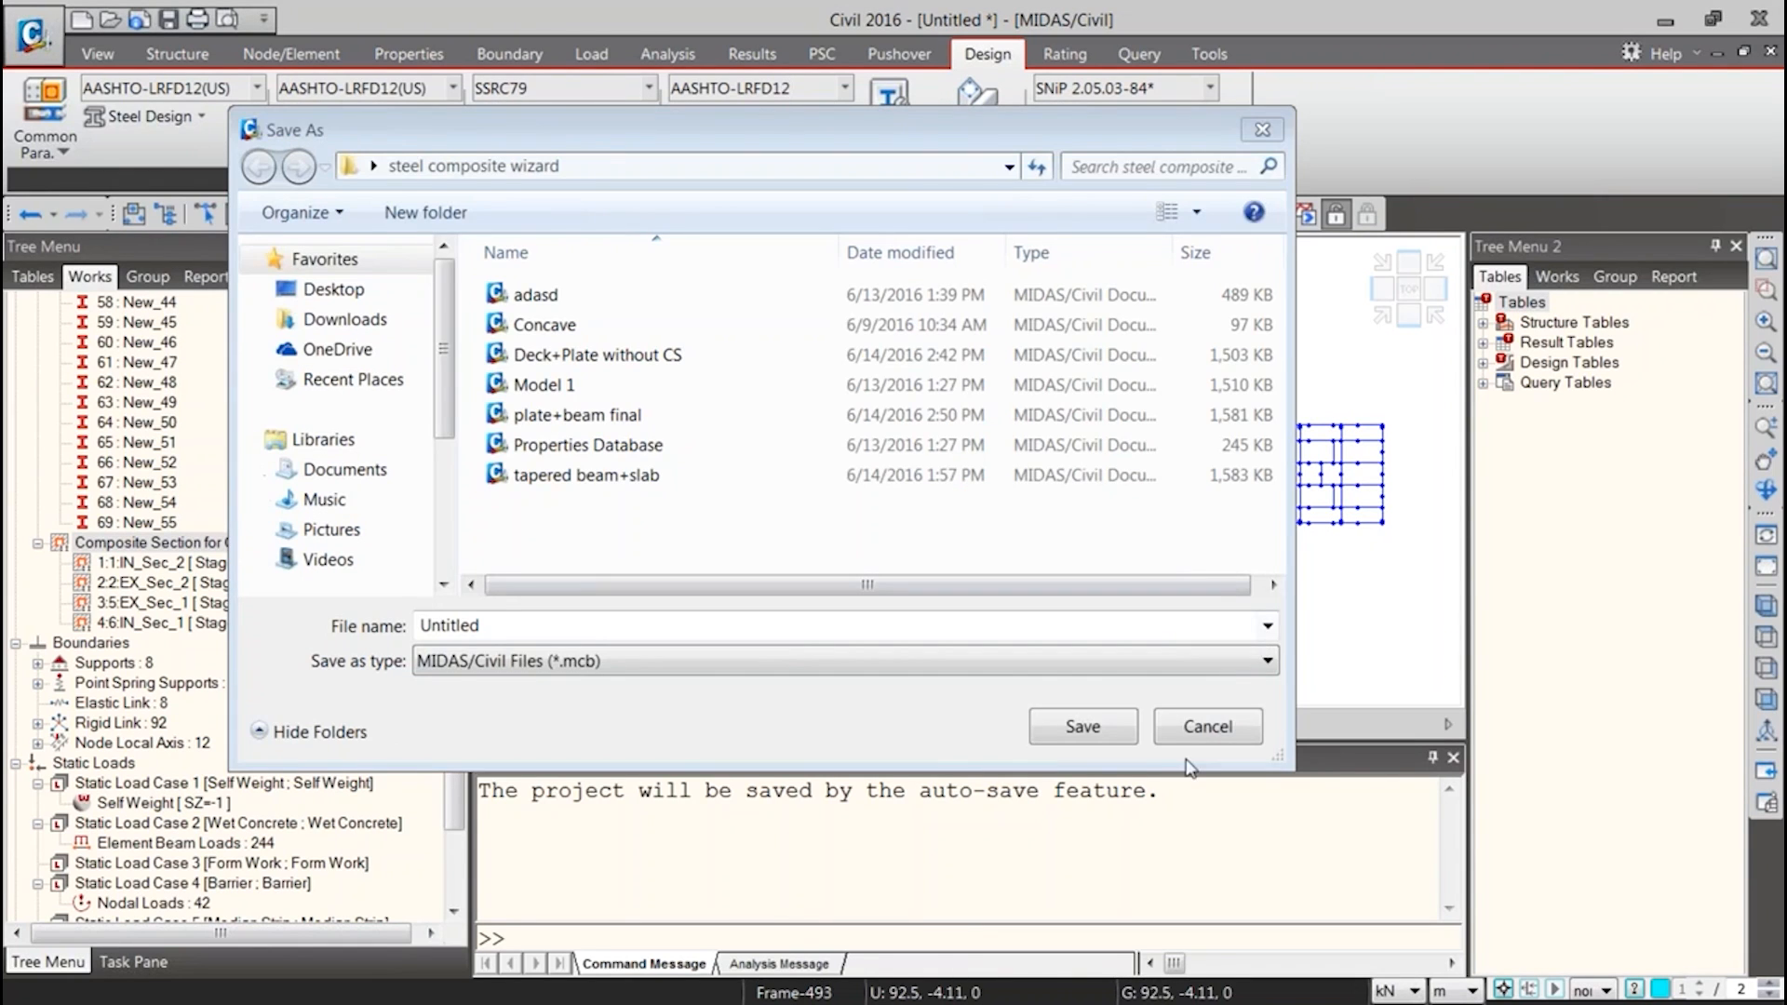
left_click(1208, 727)
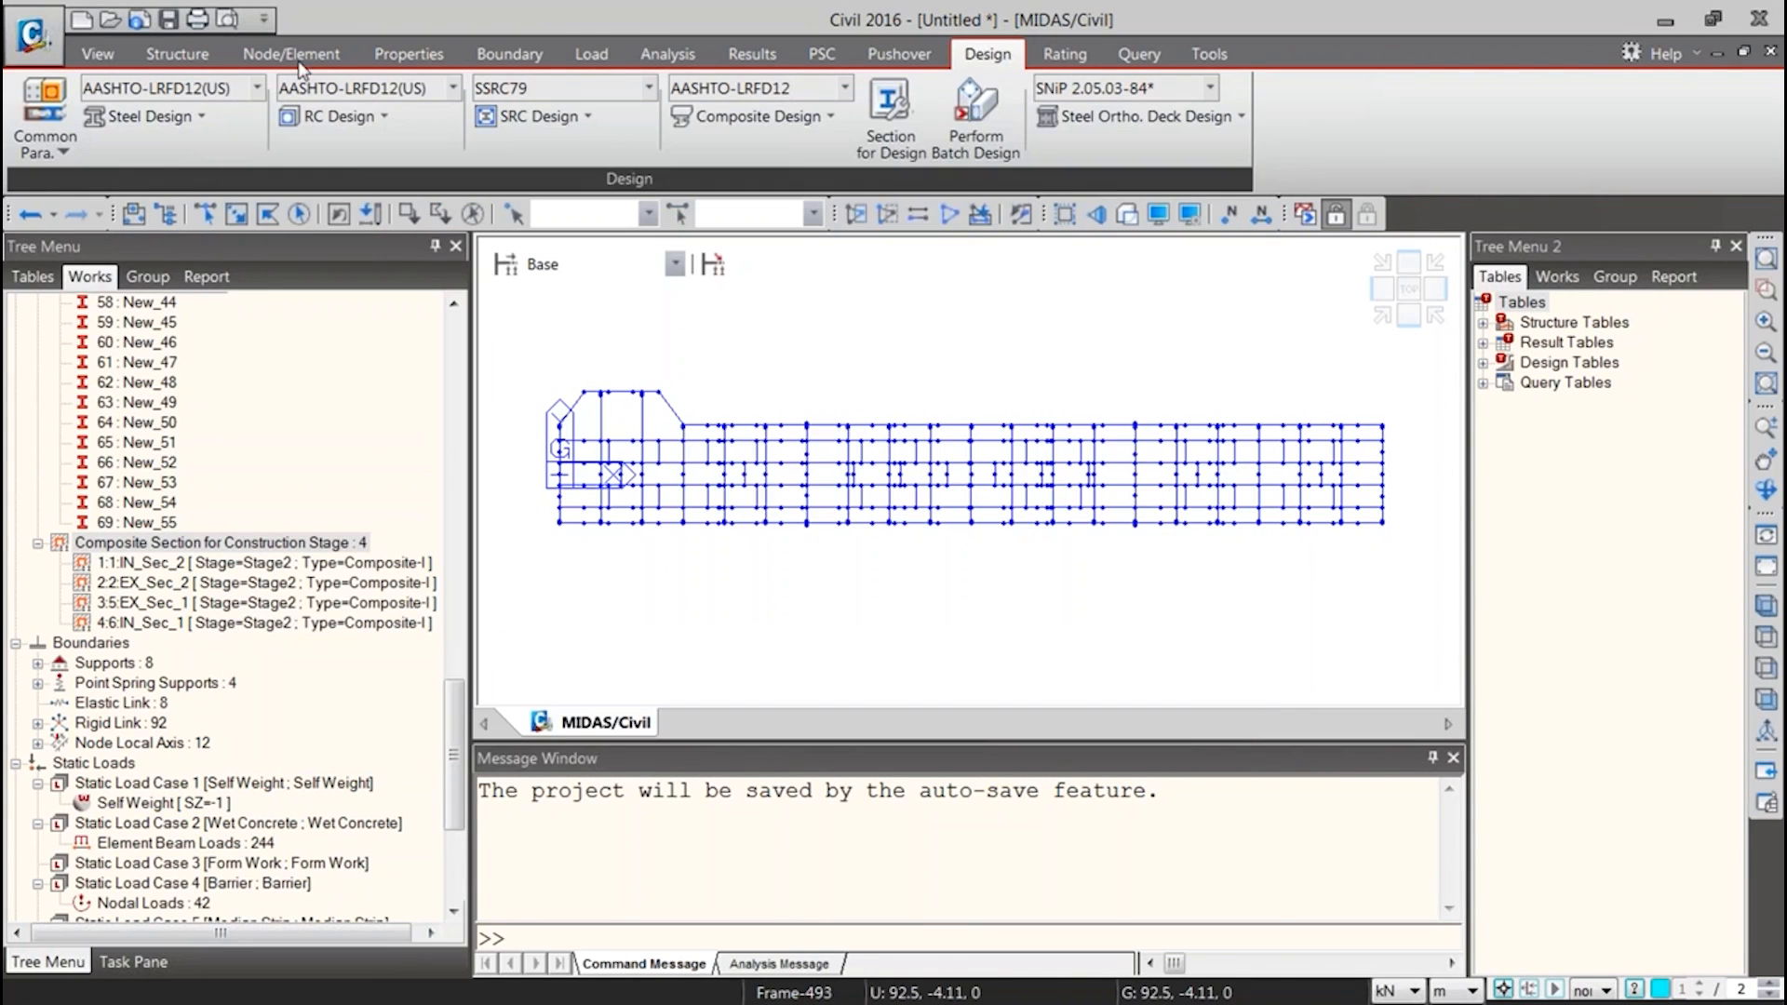
Reopen the Steel Composite Girder Bridge Wizard and reposition it to show its layout settings
left_click(177, 53)
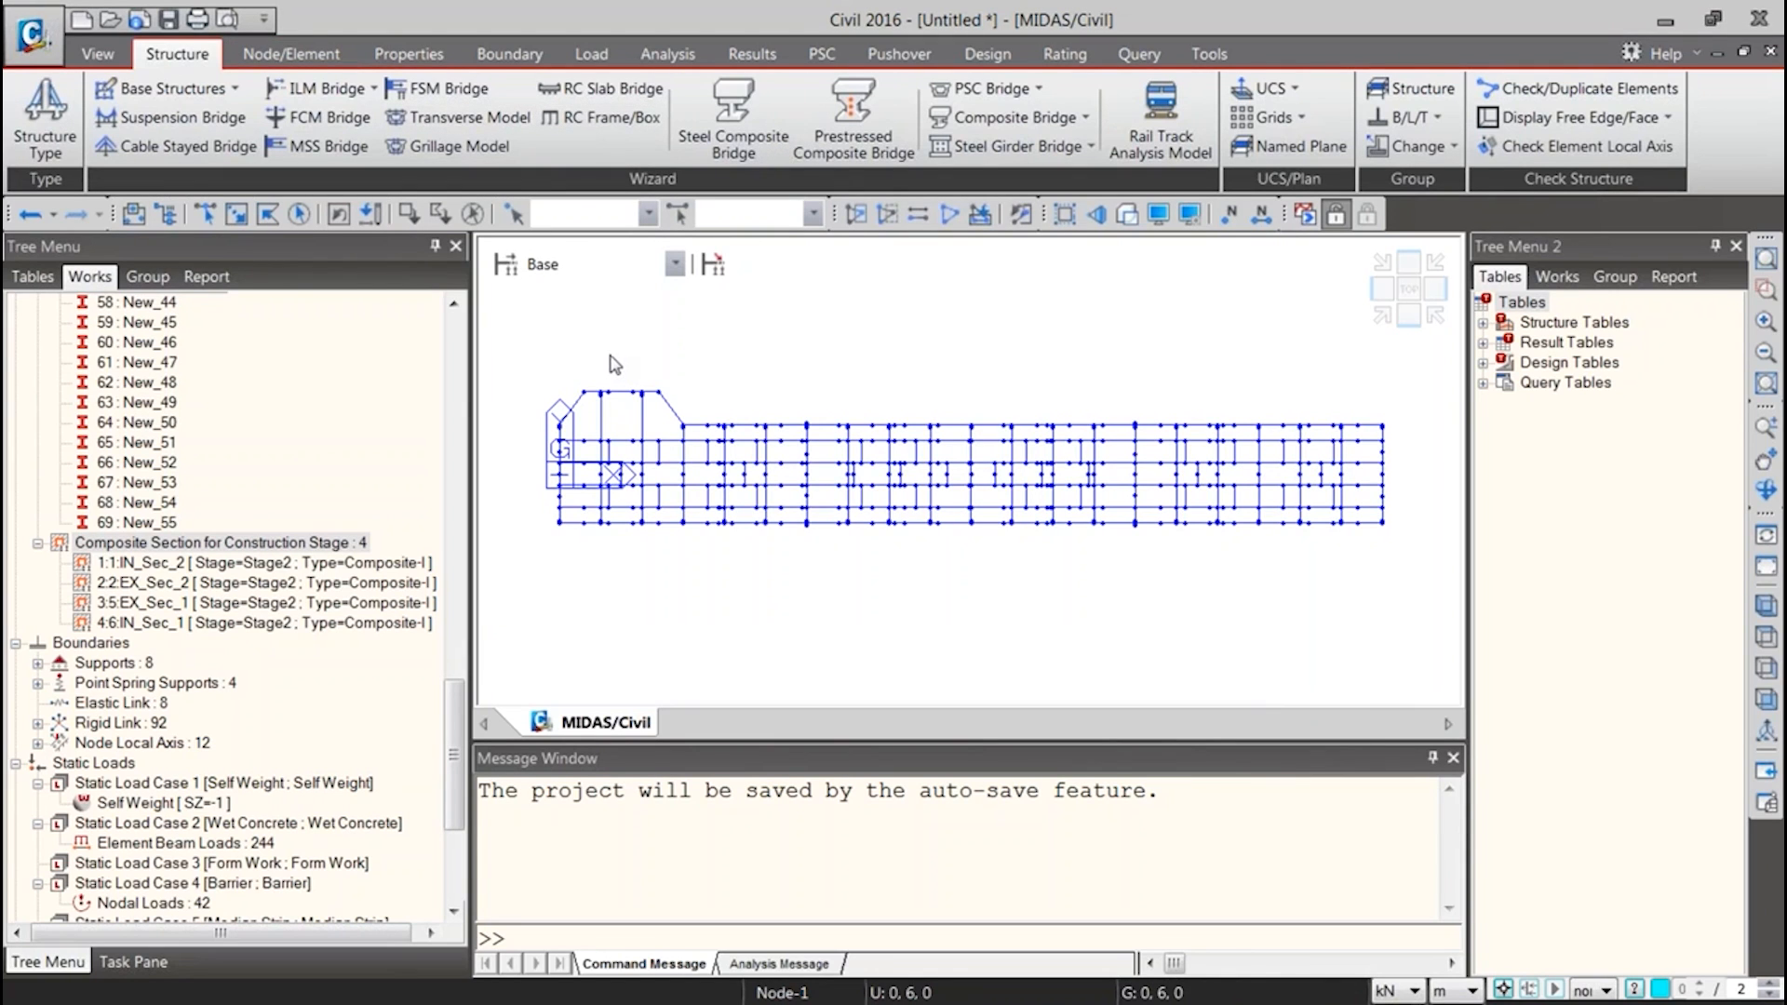
left_click(734, 120)
left_click_drag(968, 73, 664, 5)
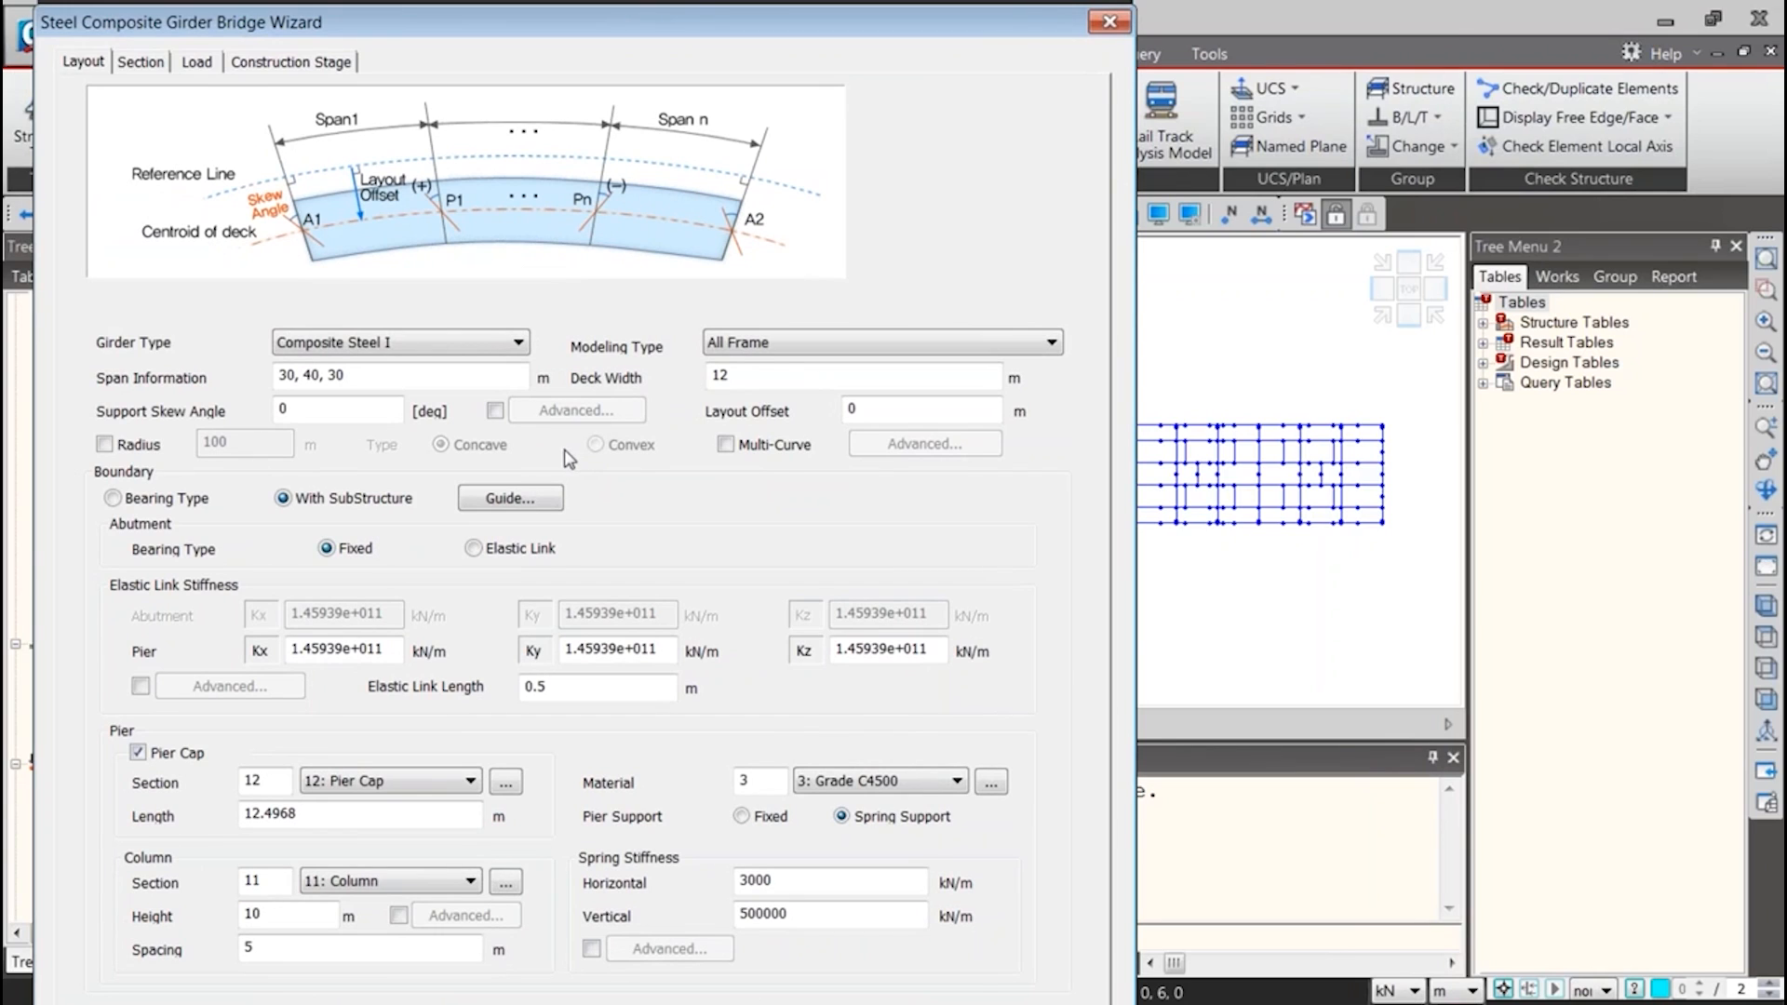